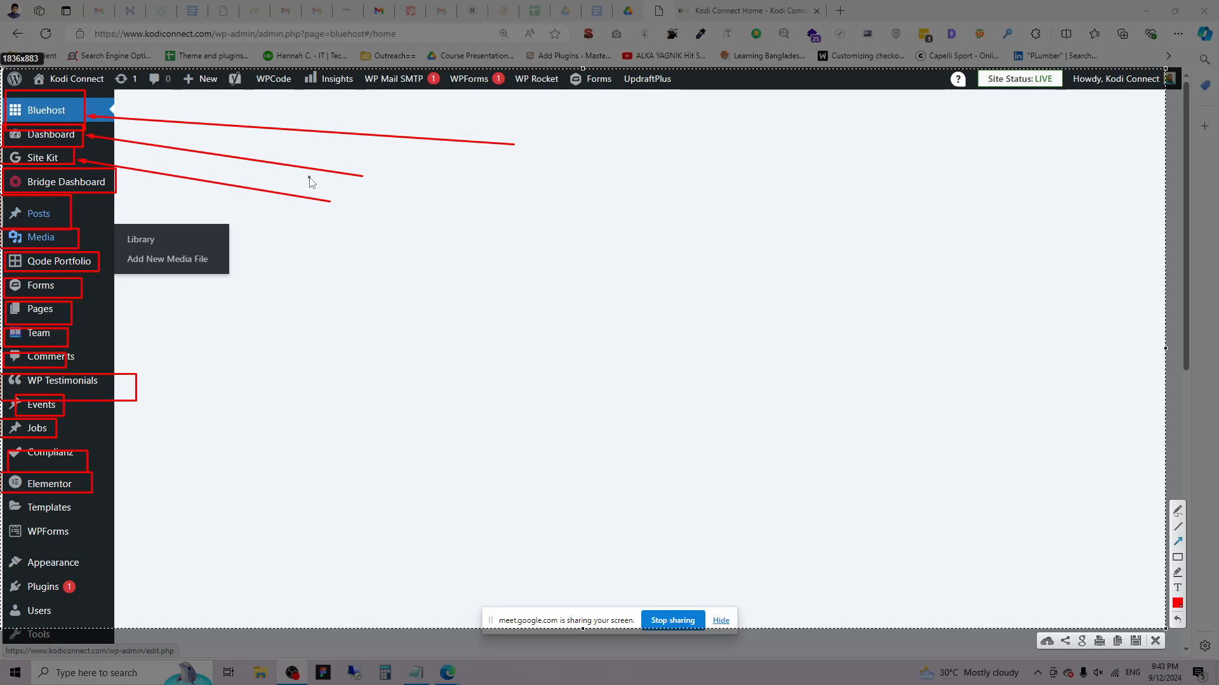
Draw five red arrows marking the media options on the screenshot, then close it.
left_click_drag(310, 178, 124, 183)
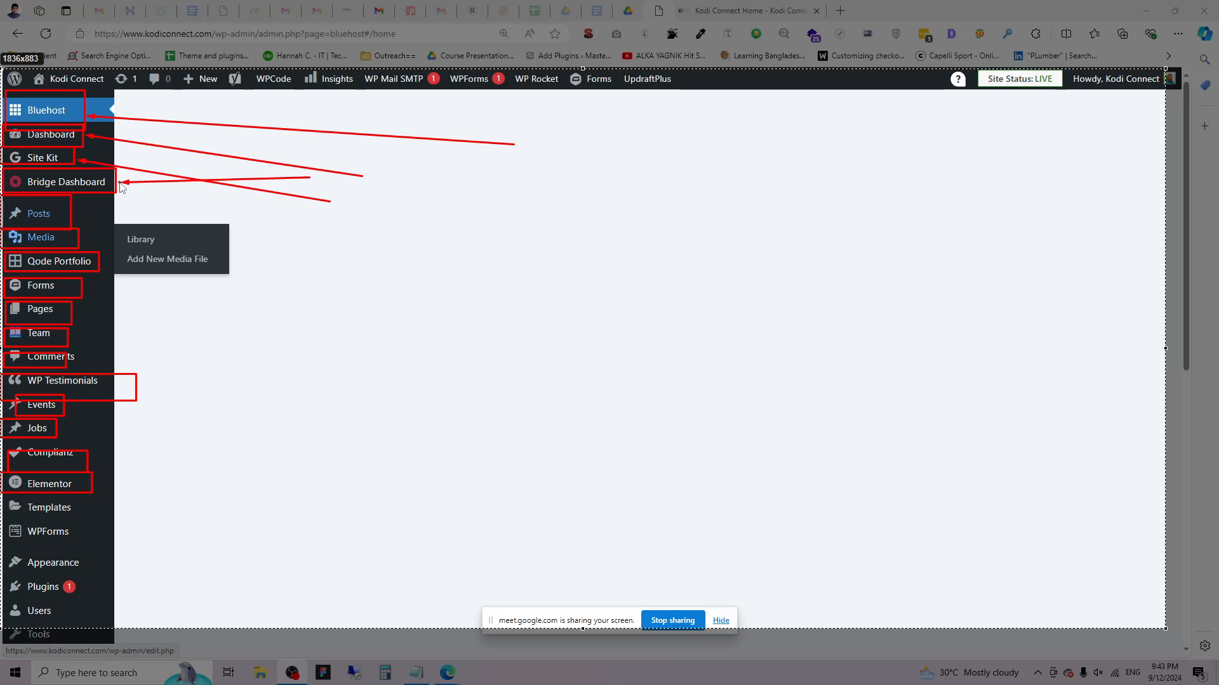
left_click_drag(319, 197, 130, 200)
left_click_drag(303, 228, 116, 231)
mouse_move(335, 256)
left_mouse_down()
mouse_move(119, 253)
mouse_move(115, 266)
left_mouse_up()
left_click_drag(294, 291, 91, 290)
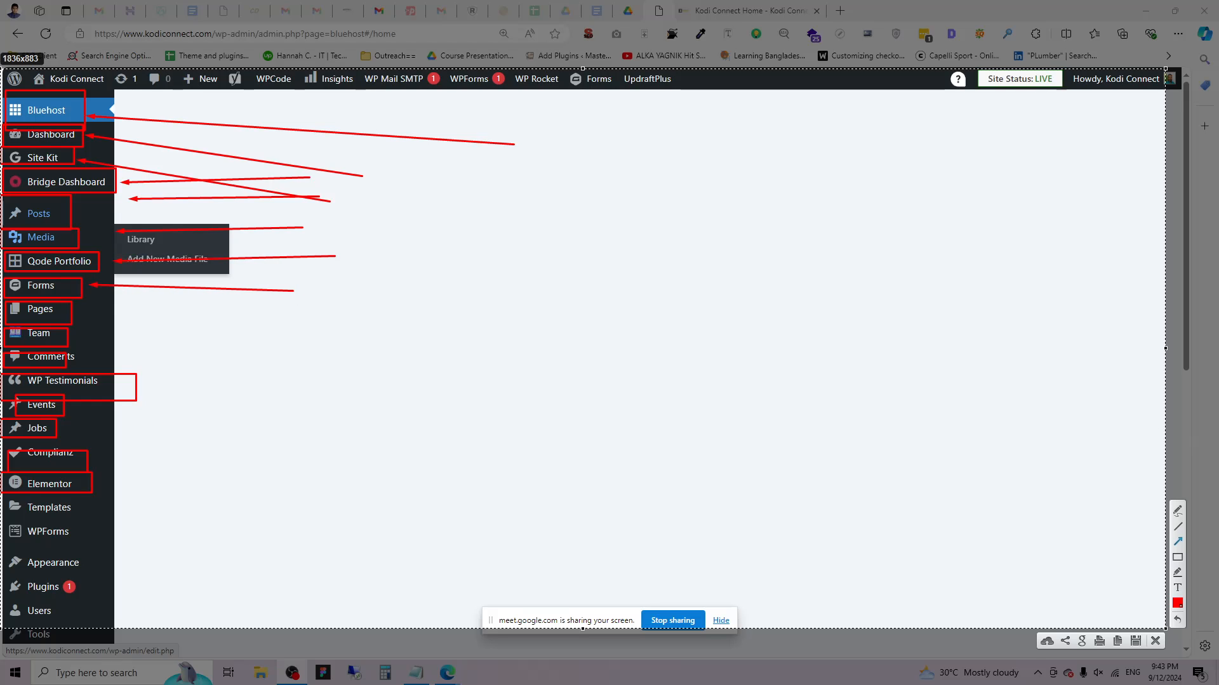
left_click(1156, 640)
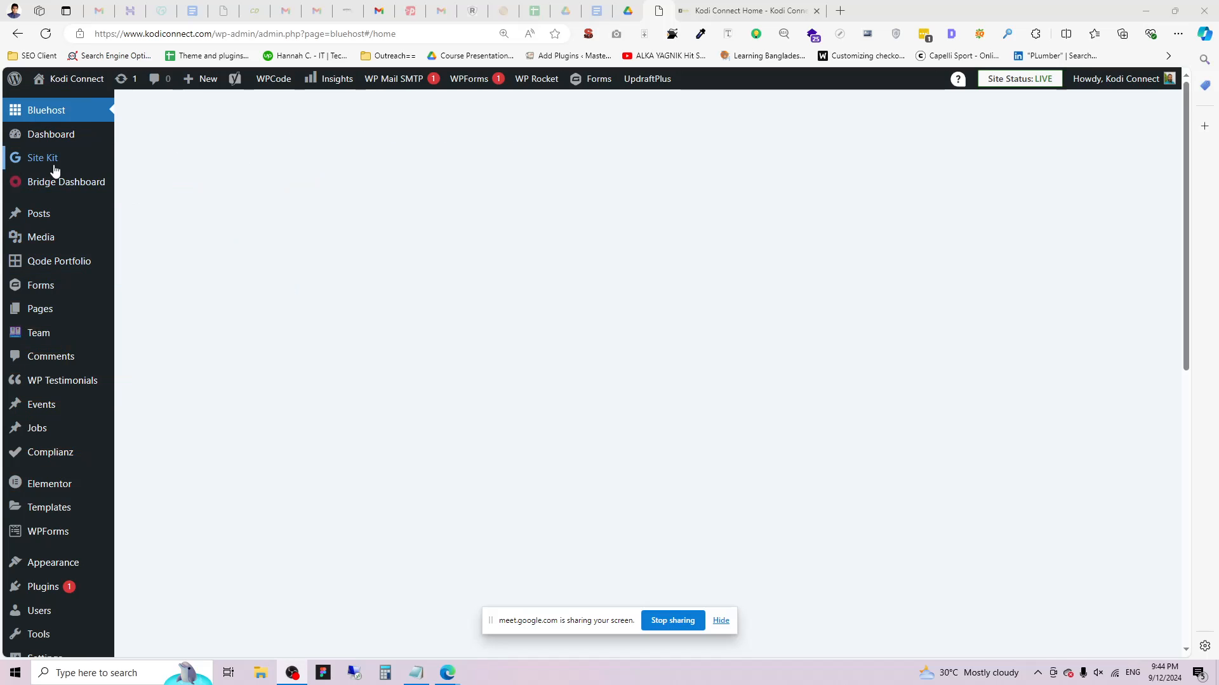
Take a small region screen capture and dismiss the capture overlay.
key("Print")
left_click_drag(2, 160, 106, 177)
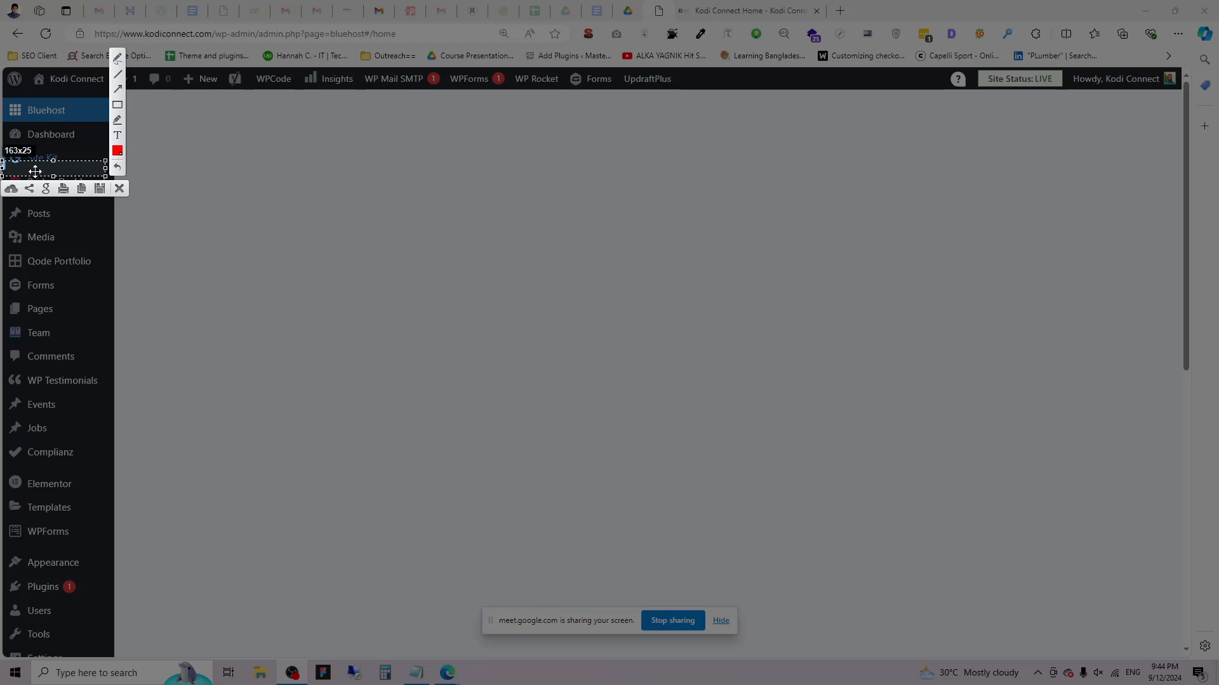
left_click(120, 189)
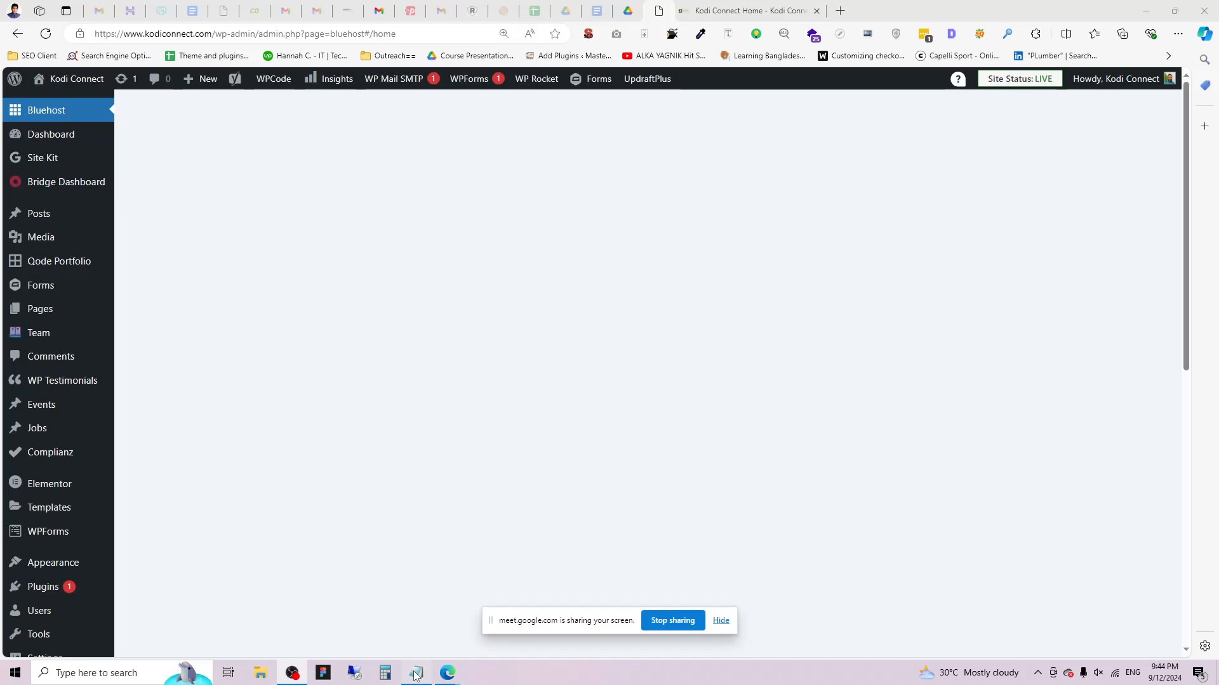
Highlight the CPT and ACF abbreviations in the Notepad notes, then return to WordPress.
left_click(416, 673)
left_click_drag(116, 168, 2, 170)
left_click(165, 172)
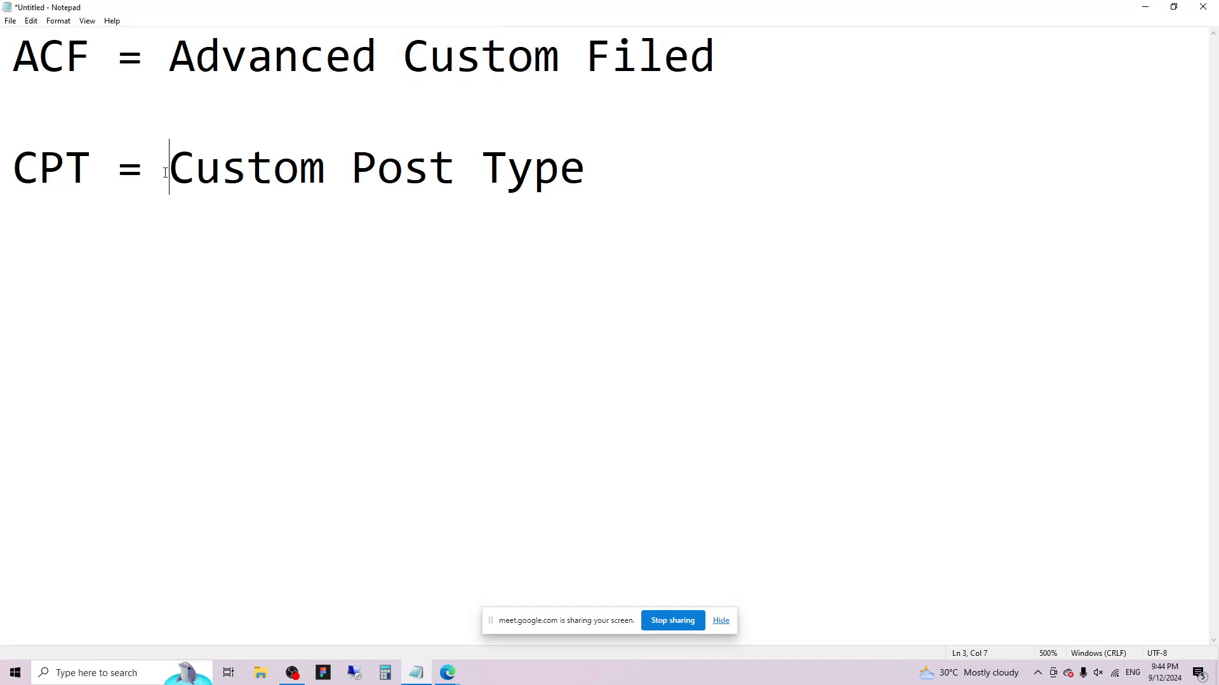
left_click_drag(15, 47, 1002, 34)
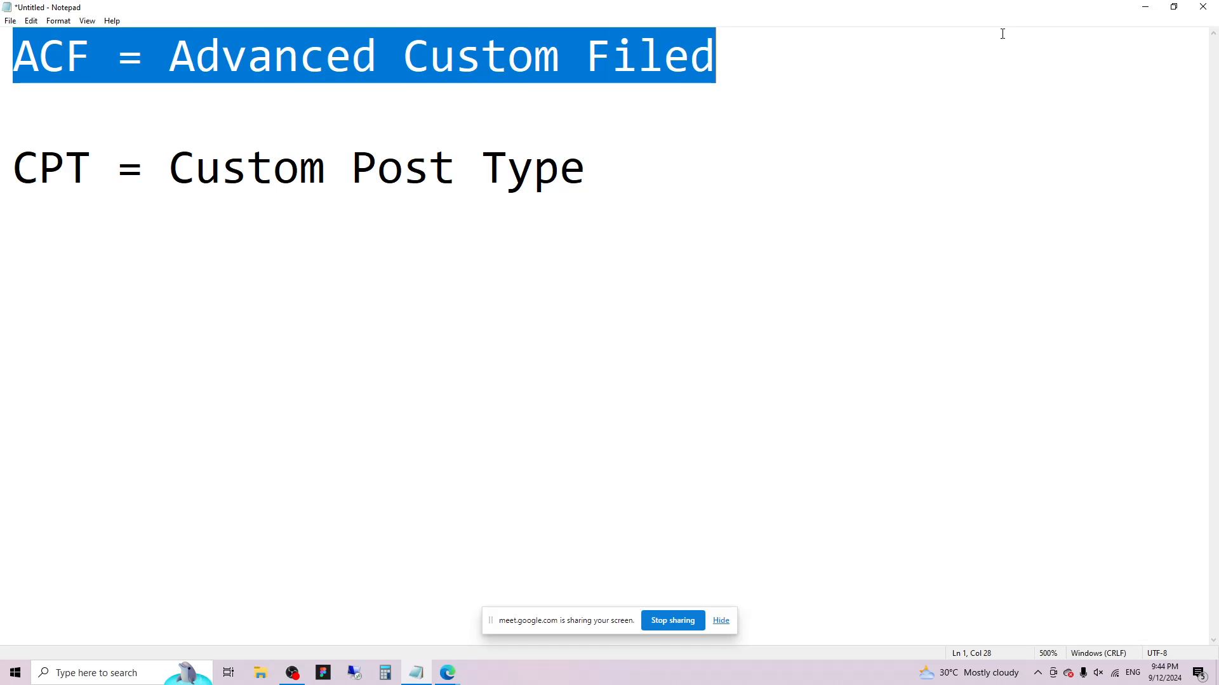
left_click(1145, 6)
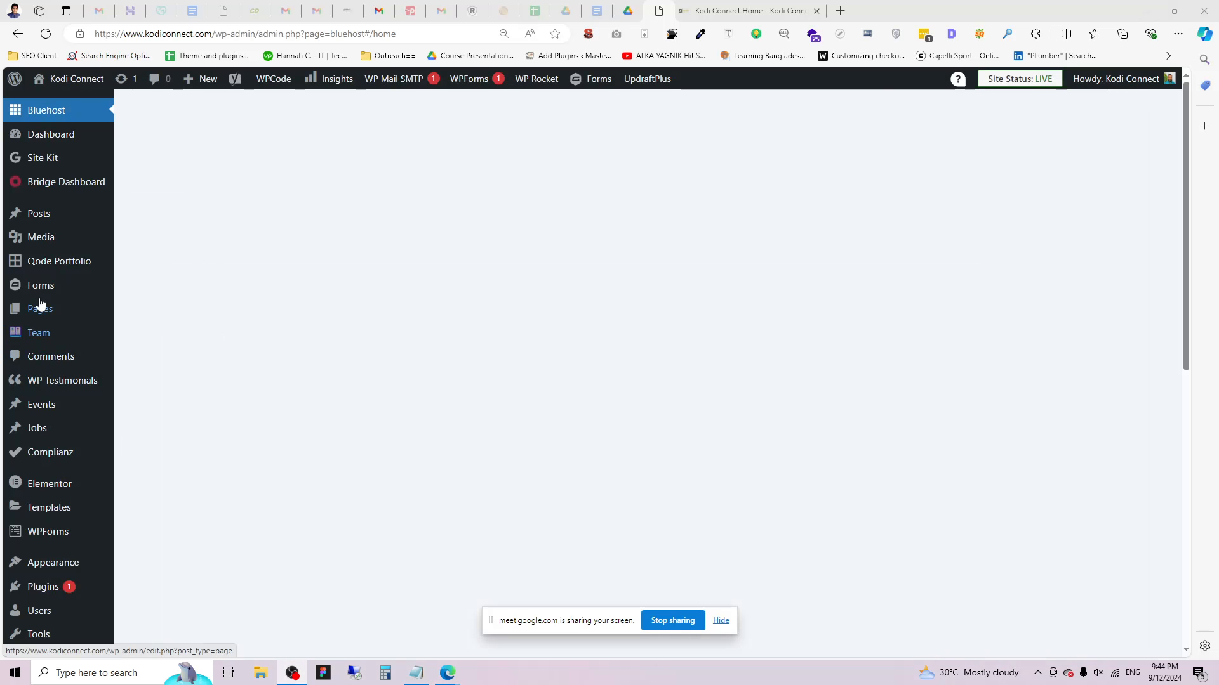
Start a new post, switch to the loading post-new.php tab, and bring Notepad back.
left_click(164, 239)
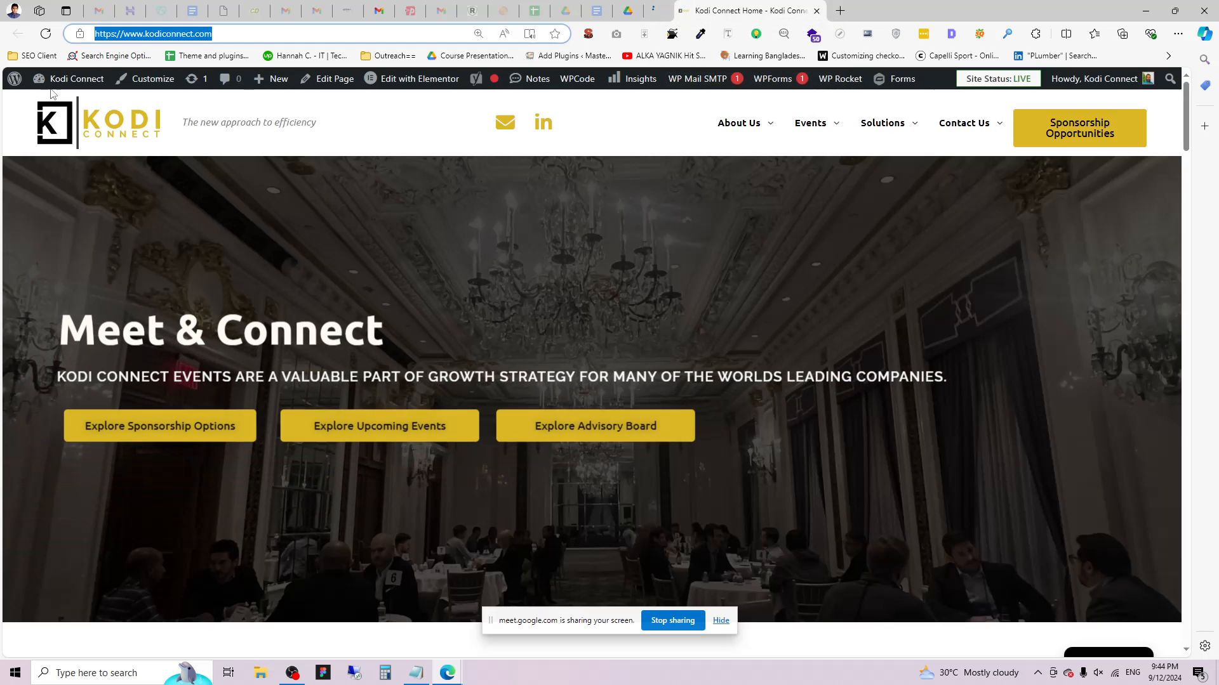
mouse_move(71, 111)
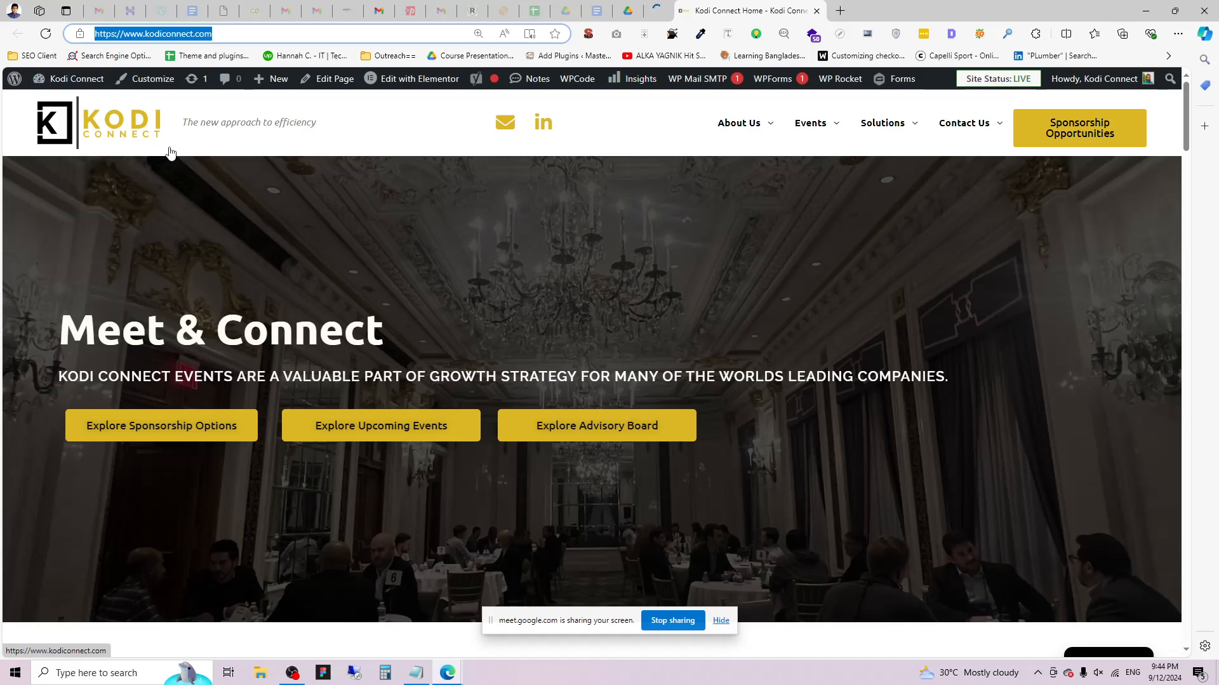
left_click(653, 7)
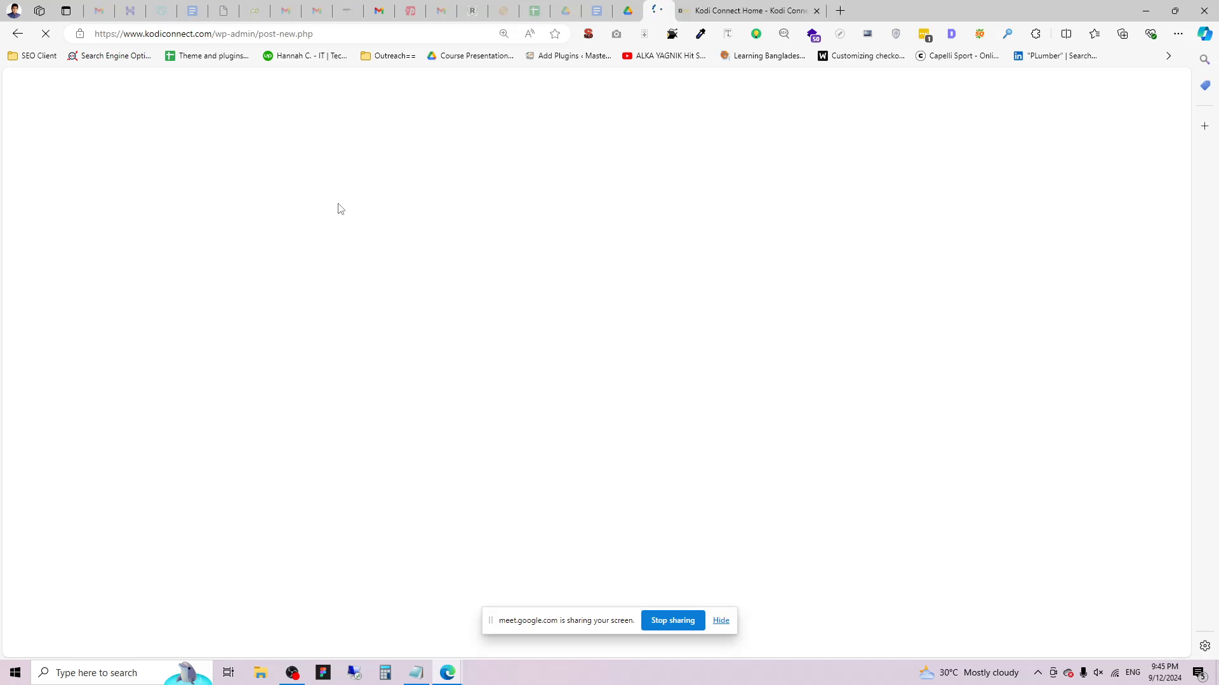
left_click(417, 674)
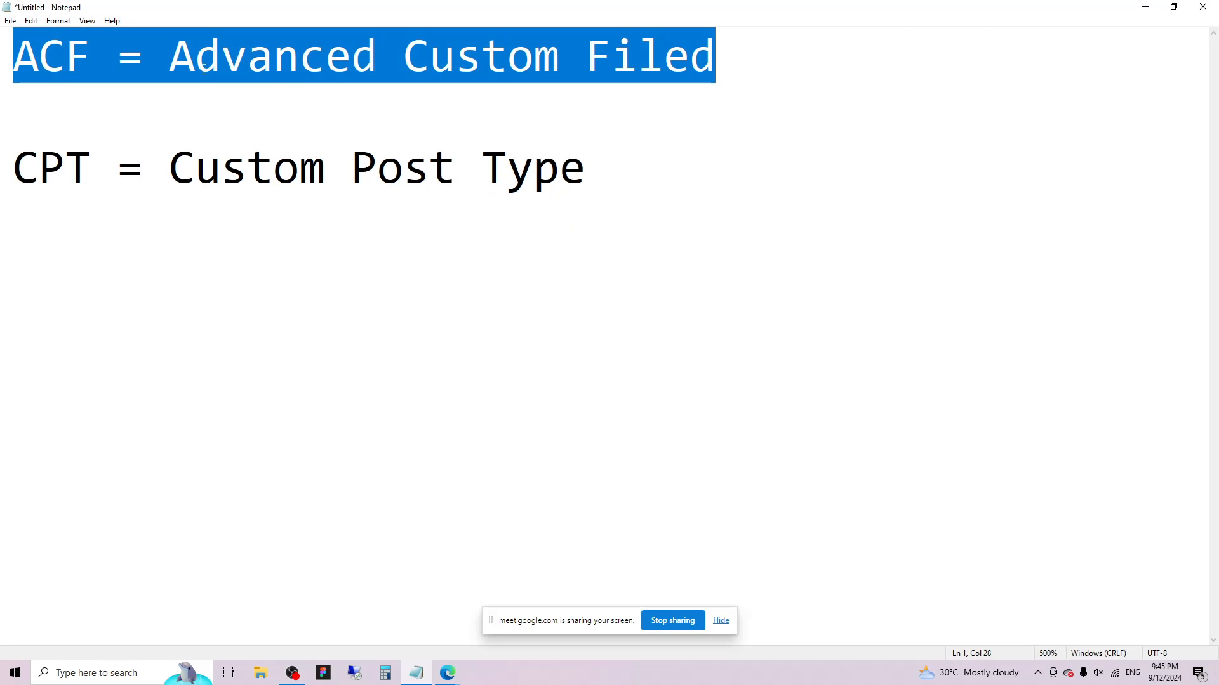
Copy the abbreviation 'ACF' from the first line of the notes and minimize Notepad.
left_click(137, 70)
left_click_drag(10, 58, 85, 58)
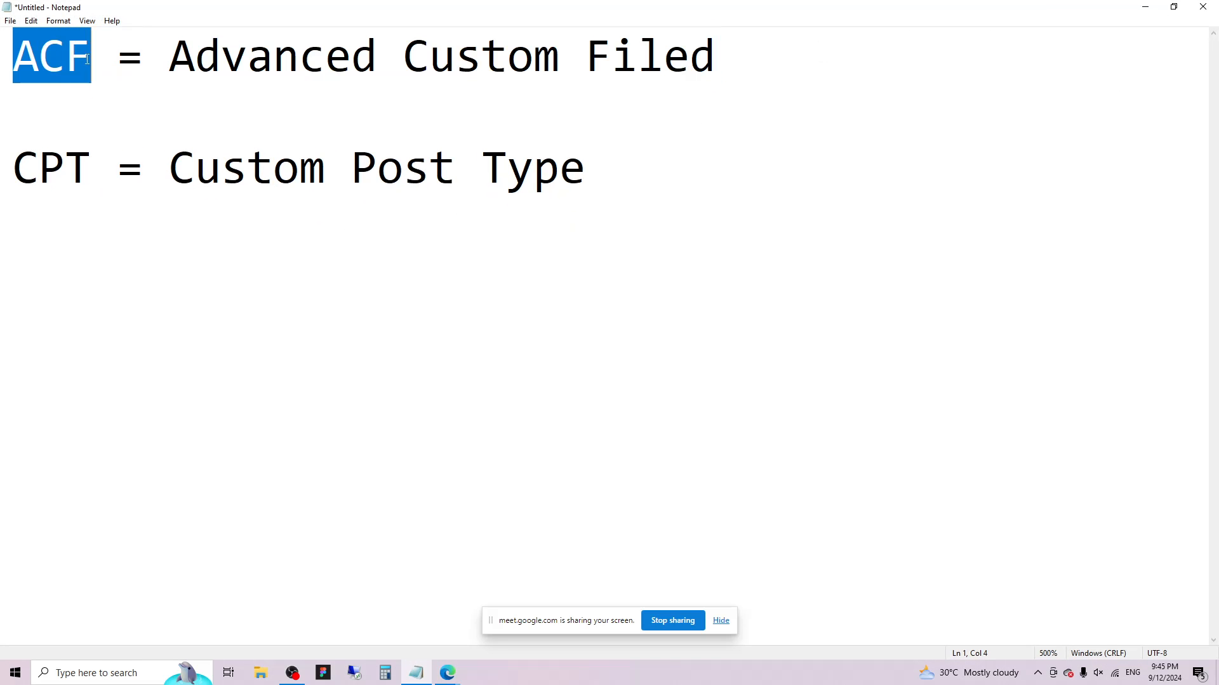
left_click(247, 60)
left_click_drag(167, 61, 713, 62)
left_click(613, 67)
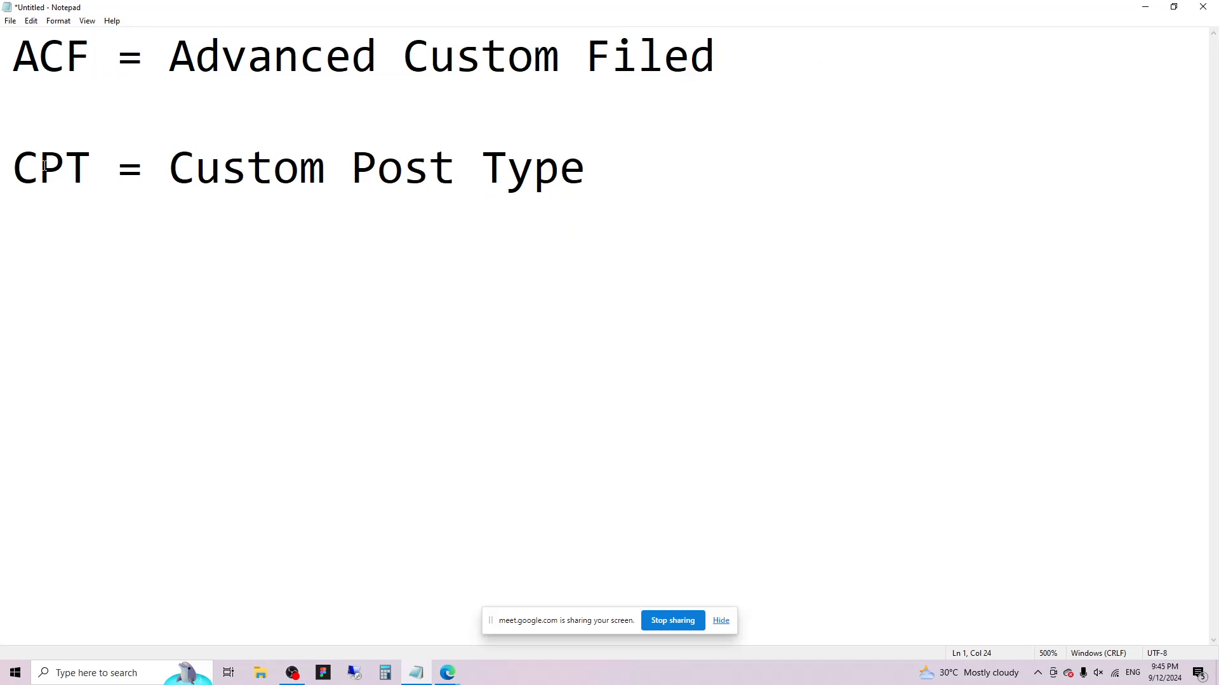
left_click_drag(87, 61, 9, 59)
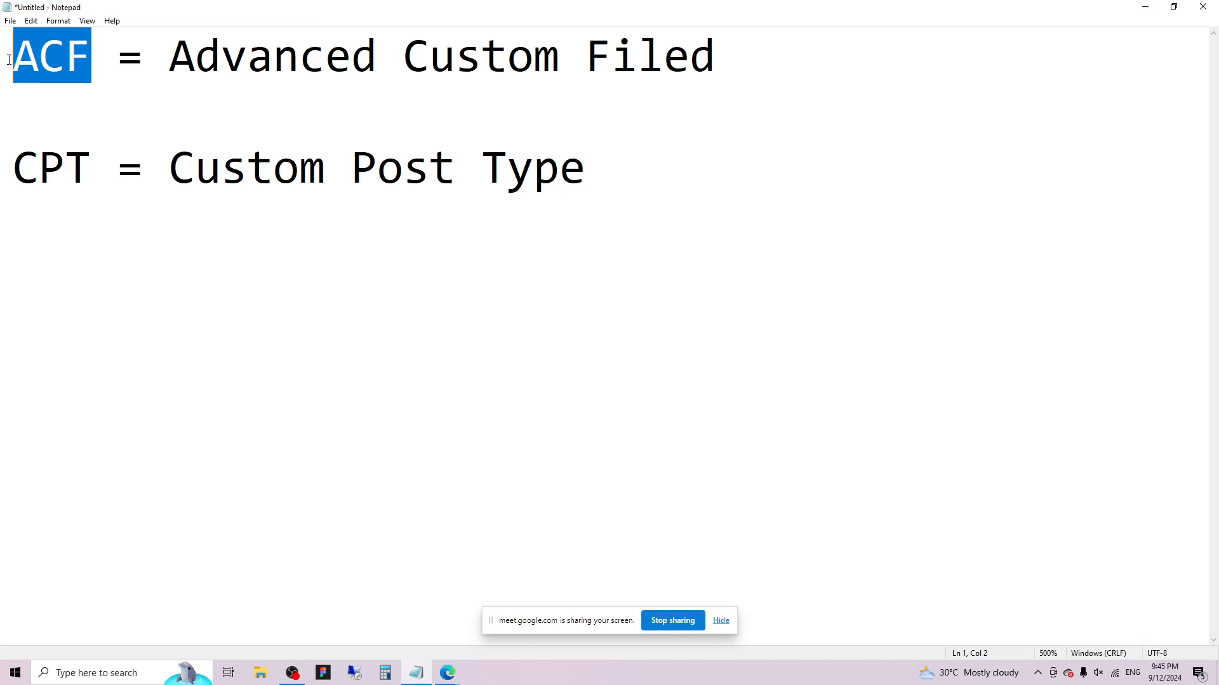
right_click(46, 54)
left_click(149, 95)
left_click(1146, 6)
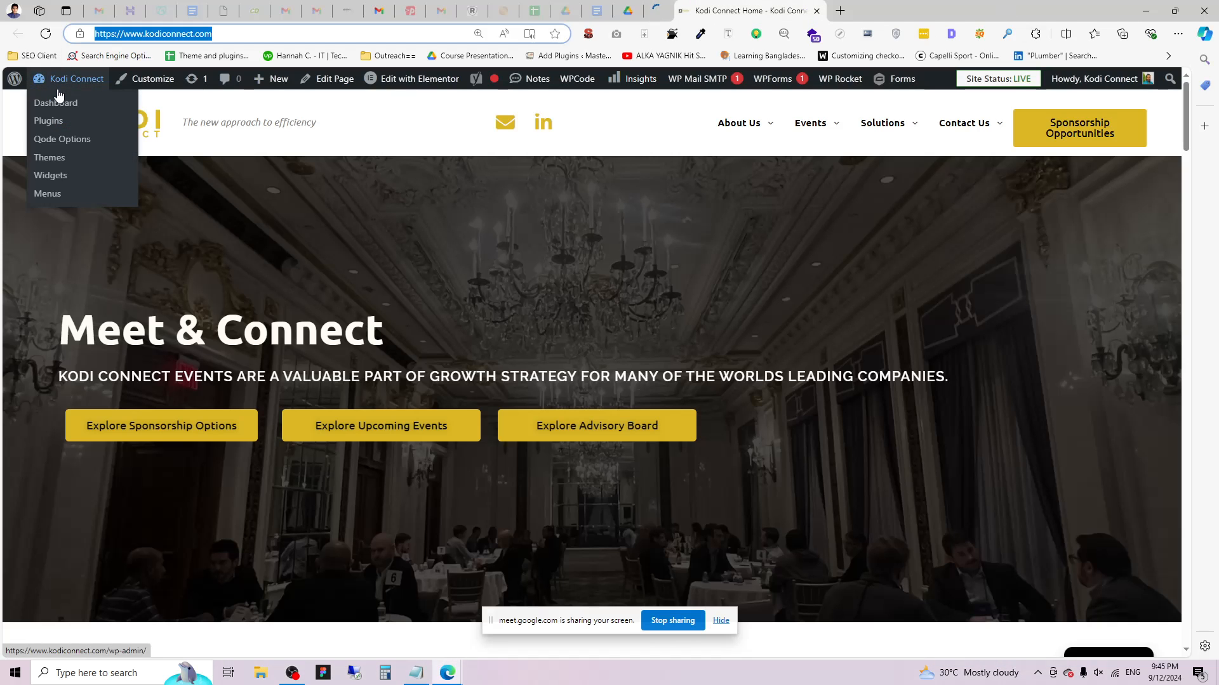
Open the Kodi Connect admin Dashboard and connect to the Web BD Wi-Fi network.
left_click(59, 100)
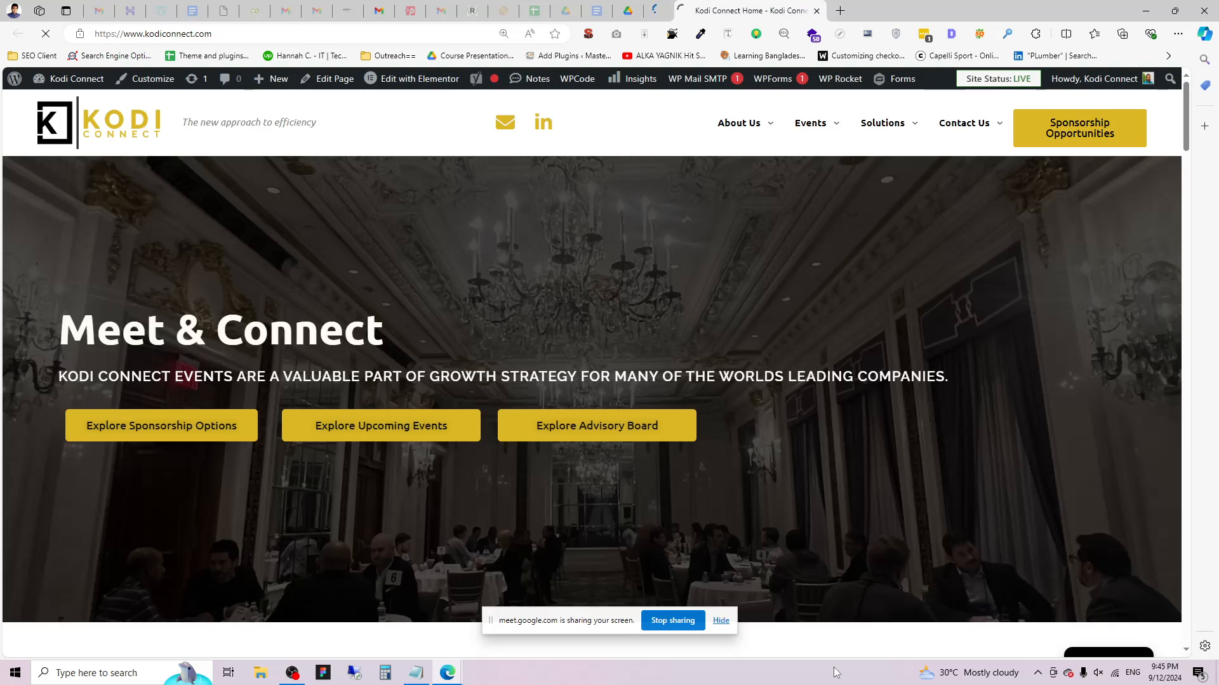
left_click(1116, 672)
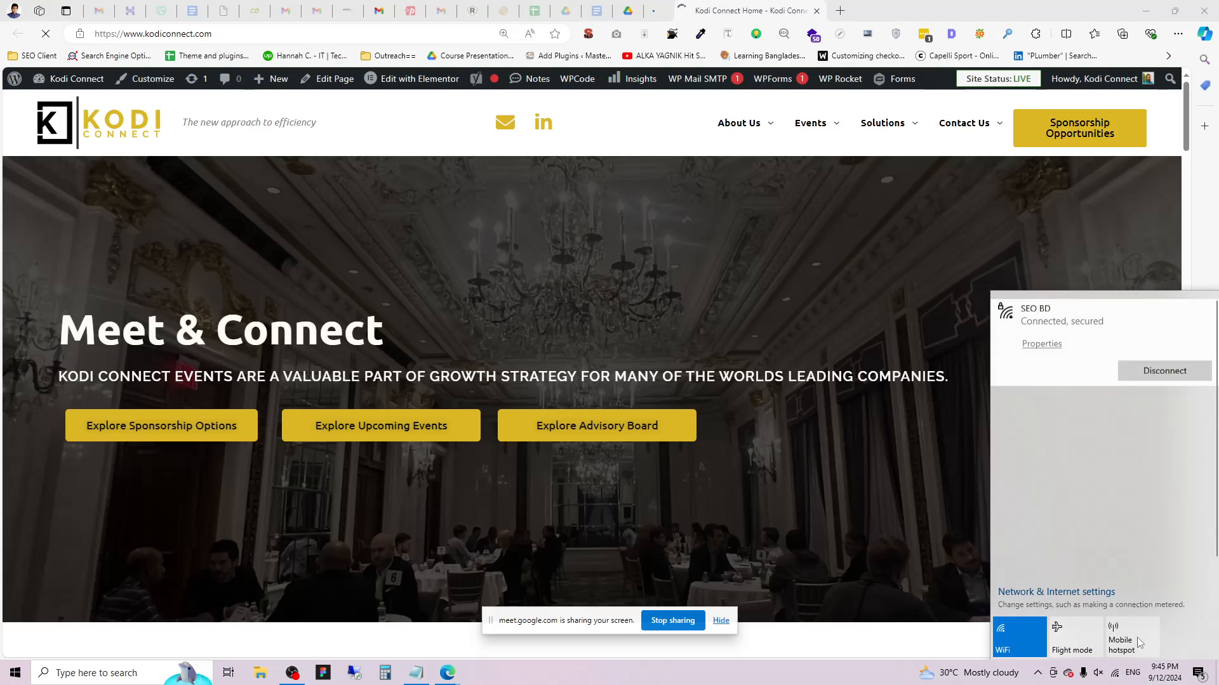
left_click(1063, 468)
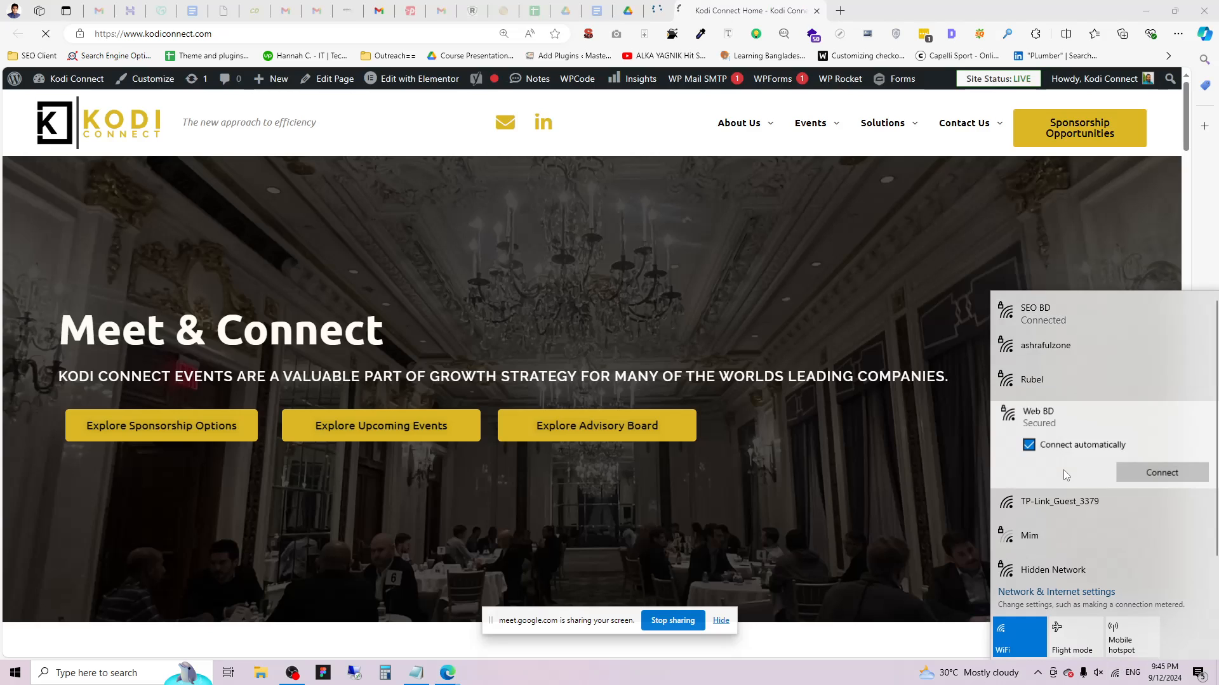
left_click(1142, 473)
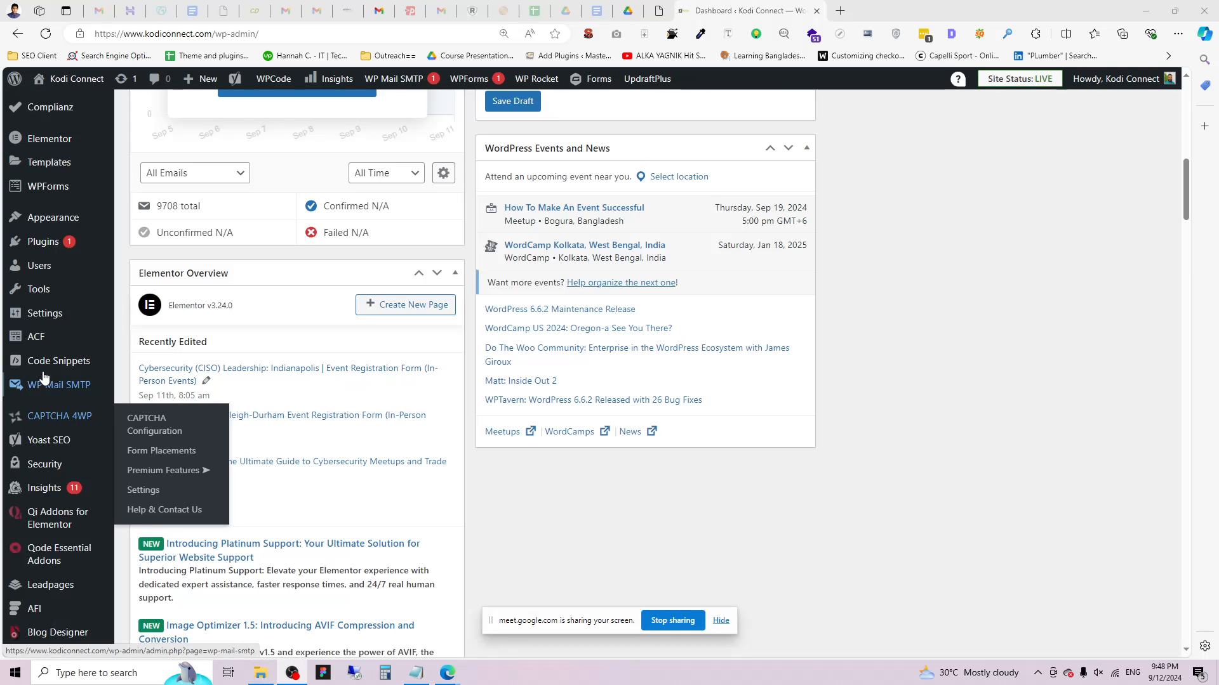
Look over the ACF, CPT UI and Plugins sidebar menus, then go to Plugins > Installed Plugins.
mouse_move(37, 335)
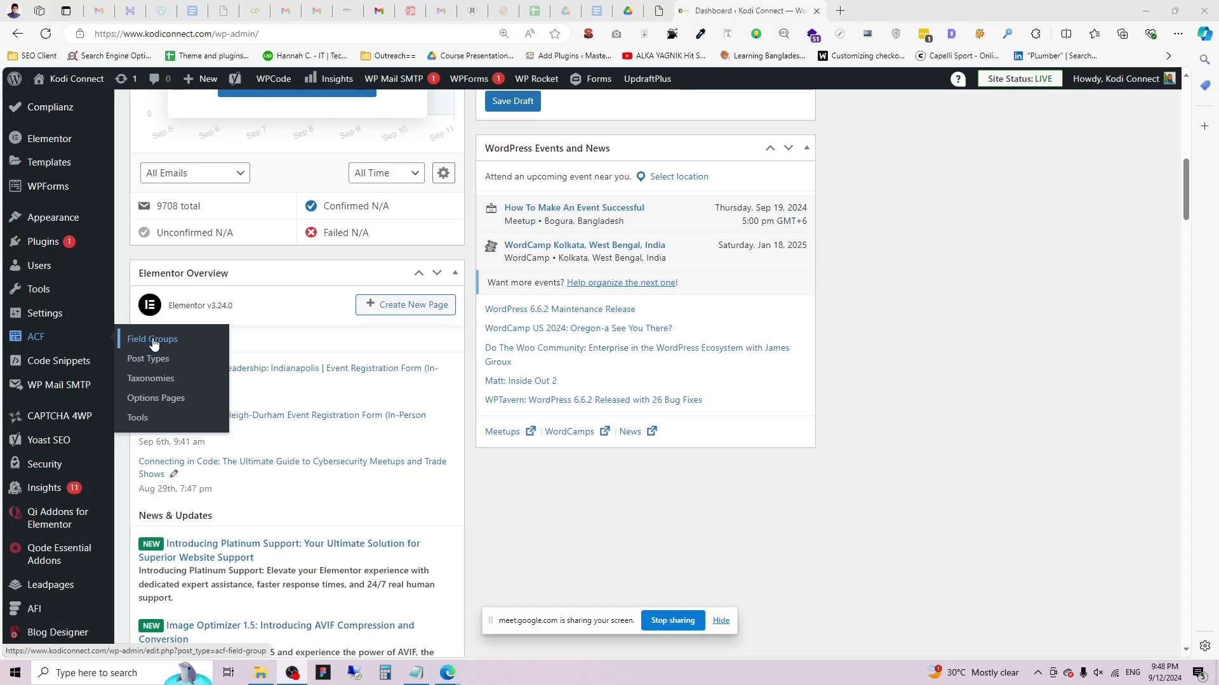
scroll(51, 584, "down", 2)
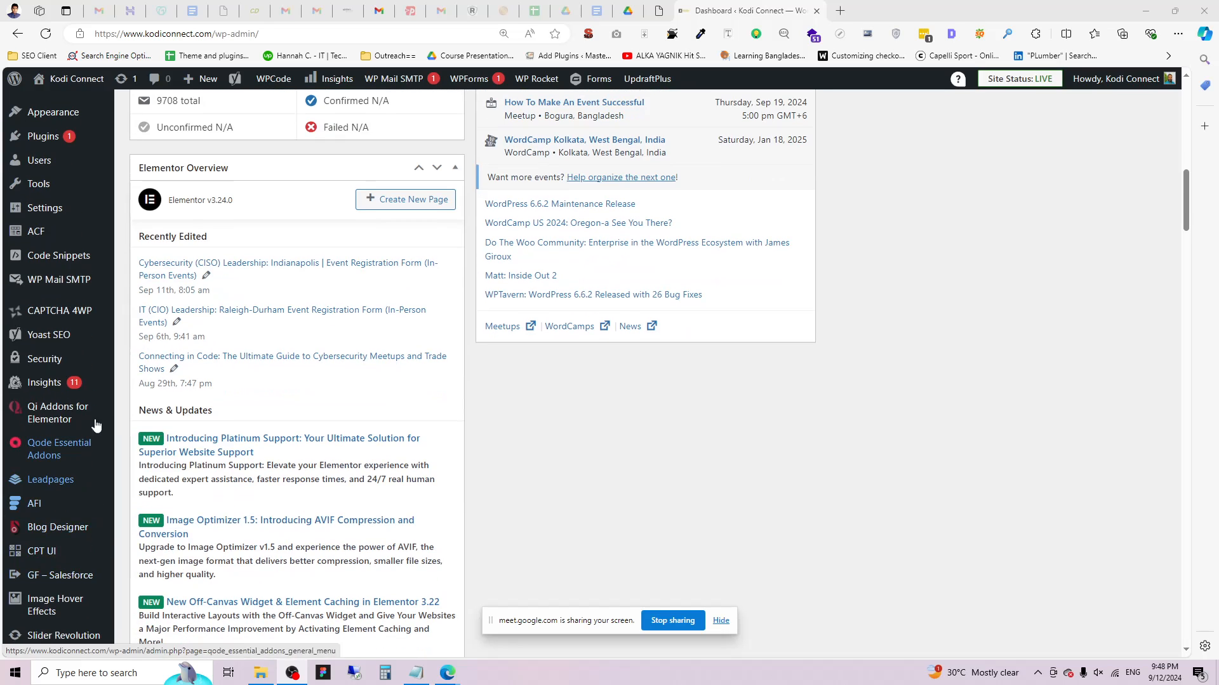
mouse_move(38, 553)
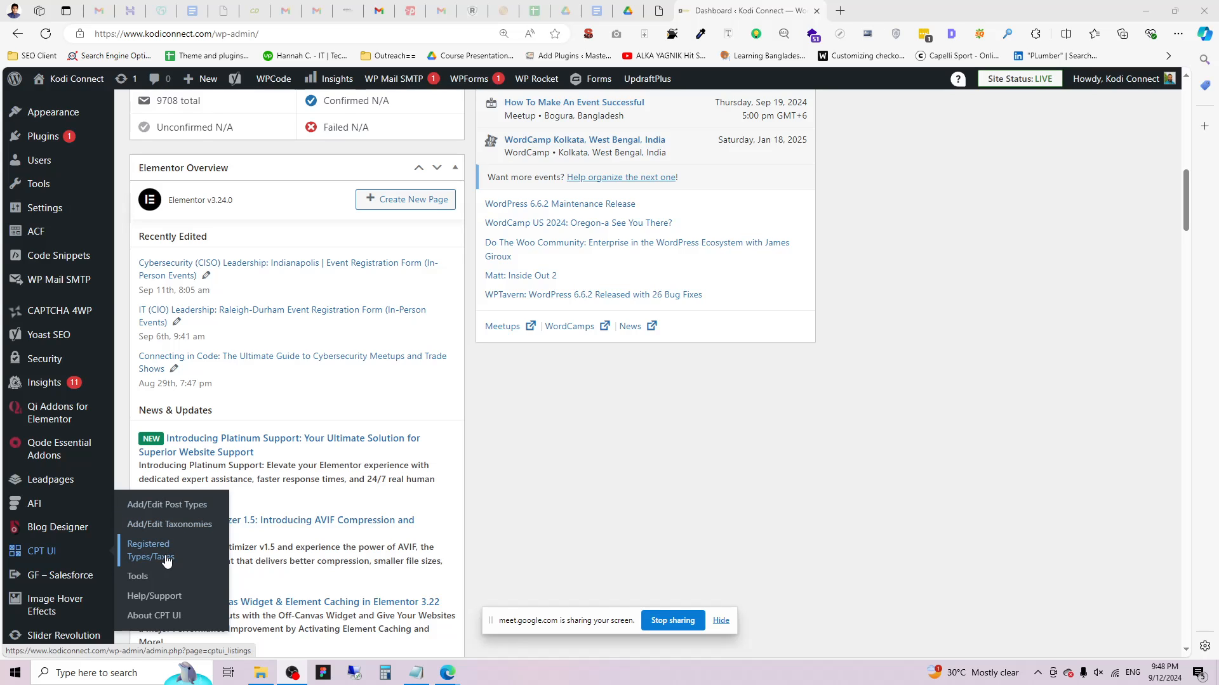
mouse_move(40, 240)
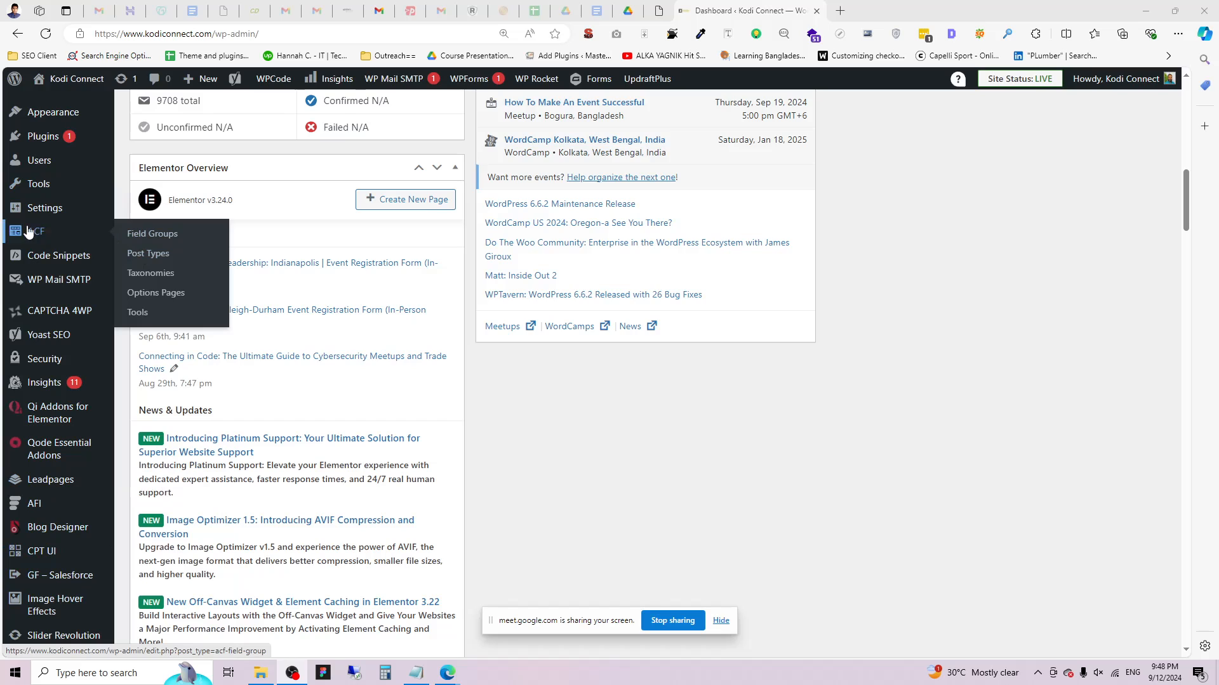
mouse_move(42, 140)
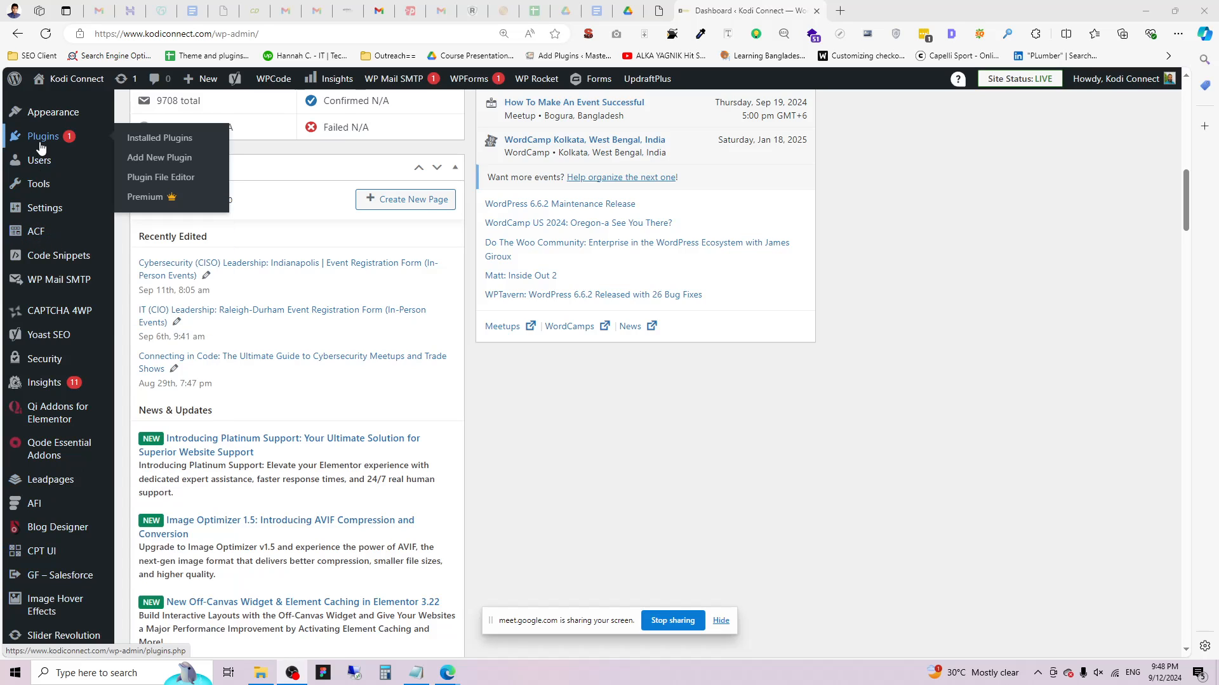
left_click(188, 145)
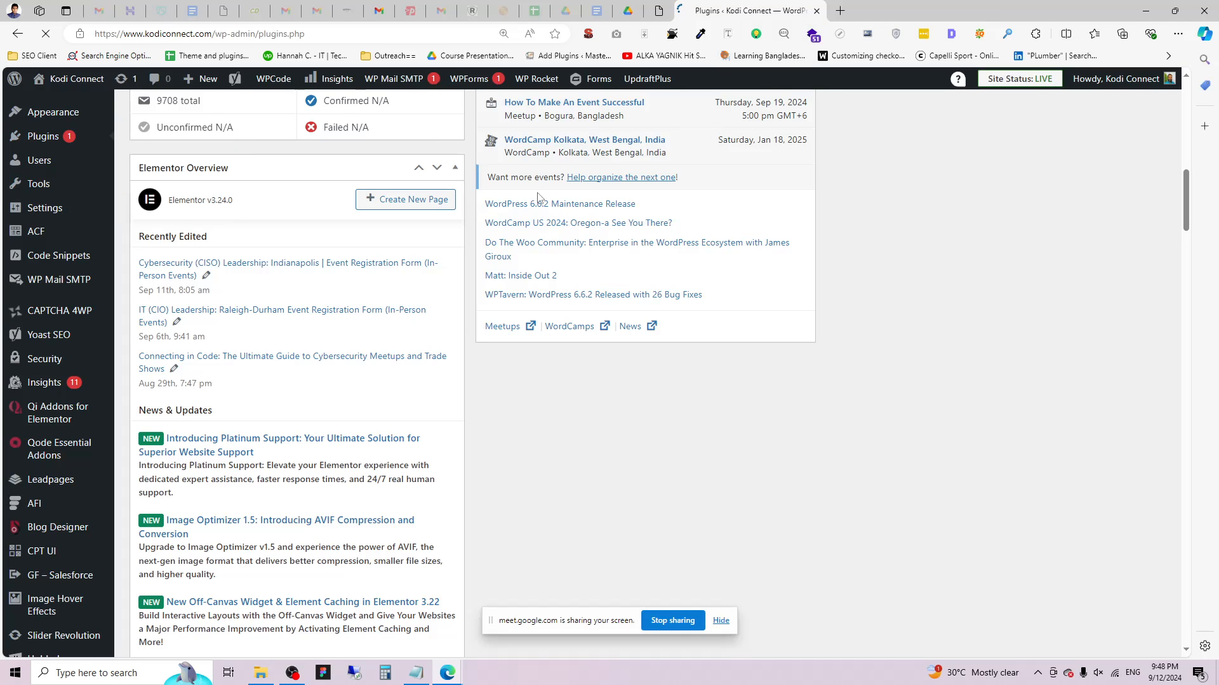
scroll(253, 303, "up", 3)
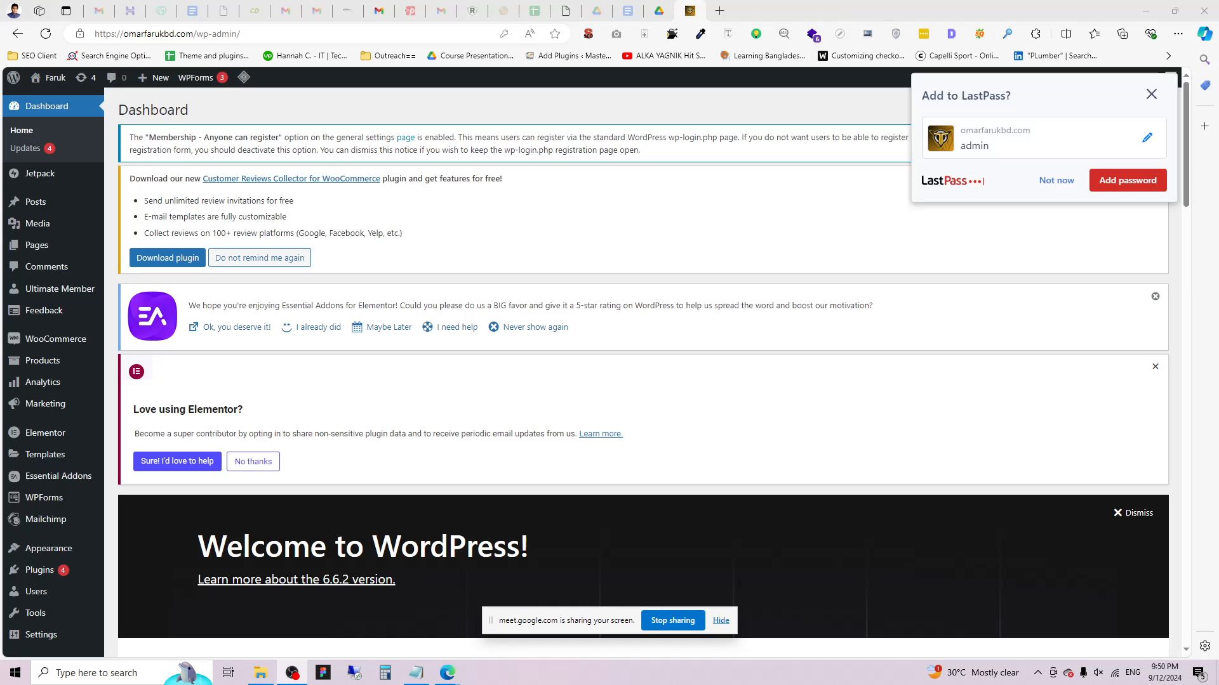
Choose Plugins > Add New Plugin from the admin sidebar.
scroll(29, 393, "down", 2)
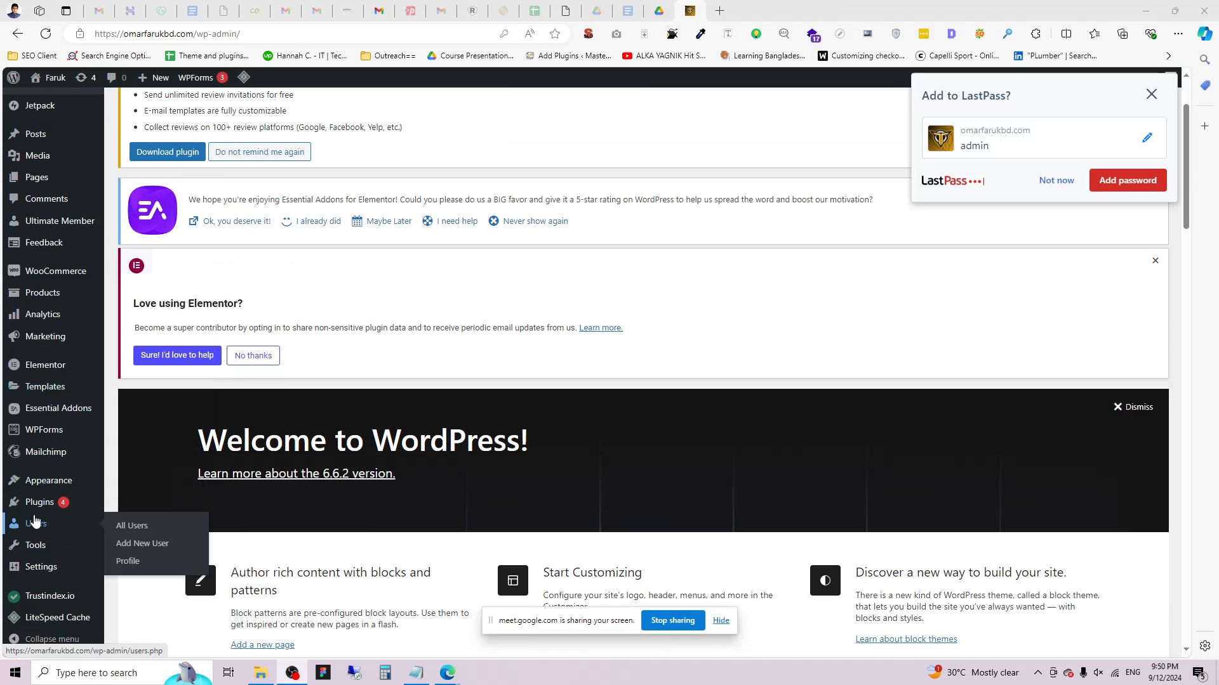
mouse_move(71, 514)
scroll(44, 384, "up", 2)
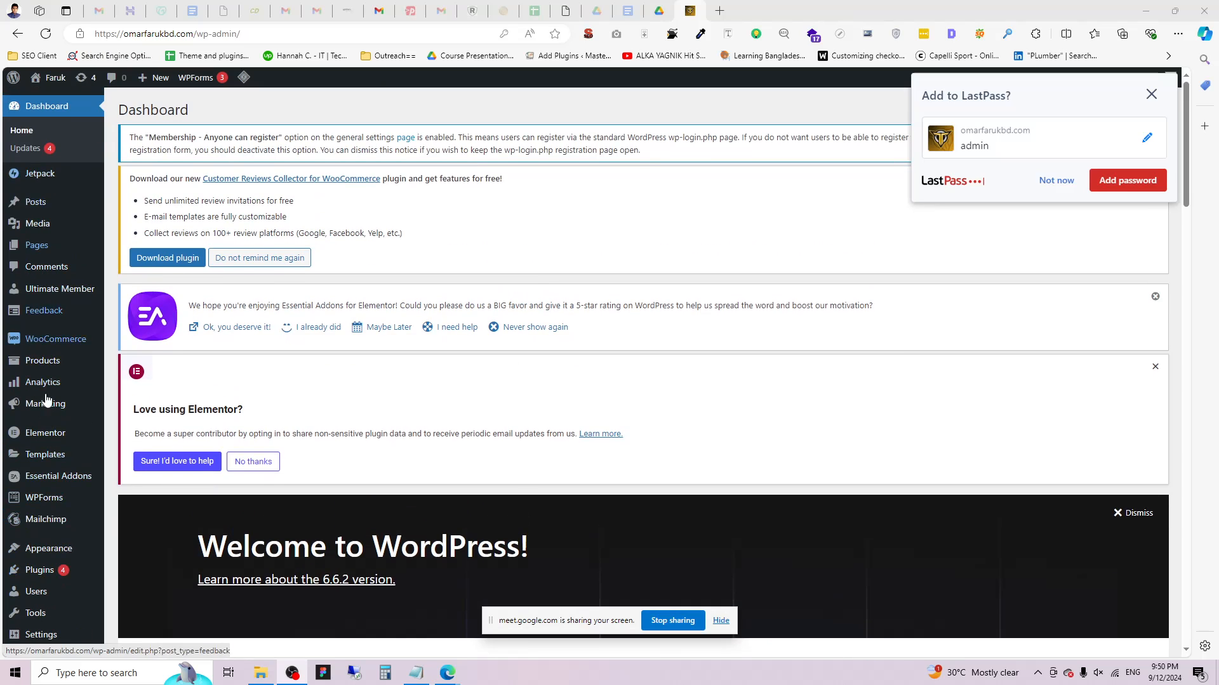
scroll(45, 521, "down", 2)
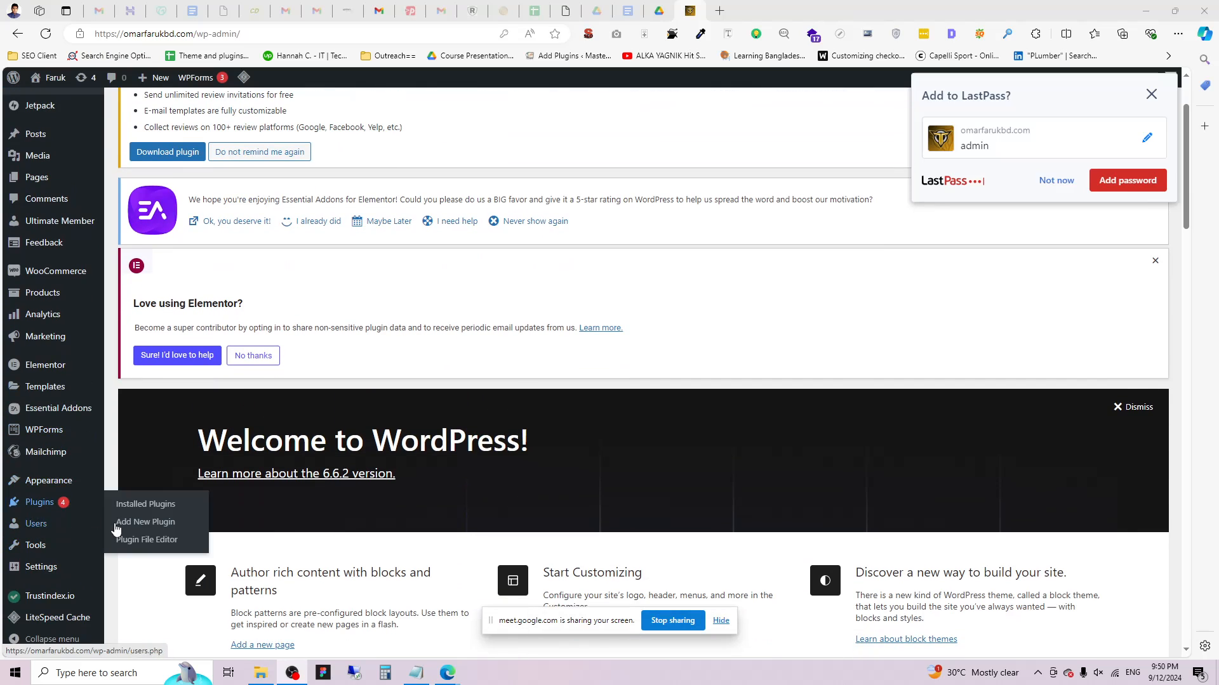
left_click(162, 523)
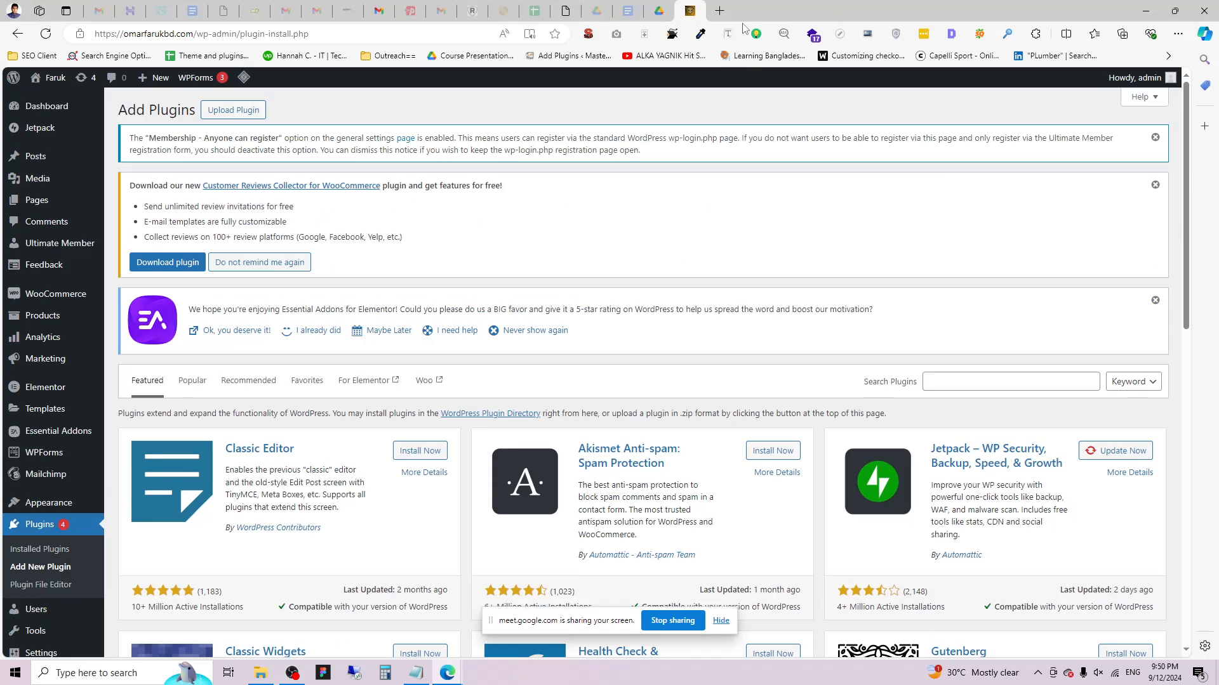
Dismiss the LastPass prompt, search plugins for 'ACF' and install Advanced Custom Fields.
left_click(1151, 94)
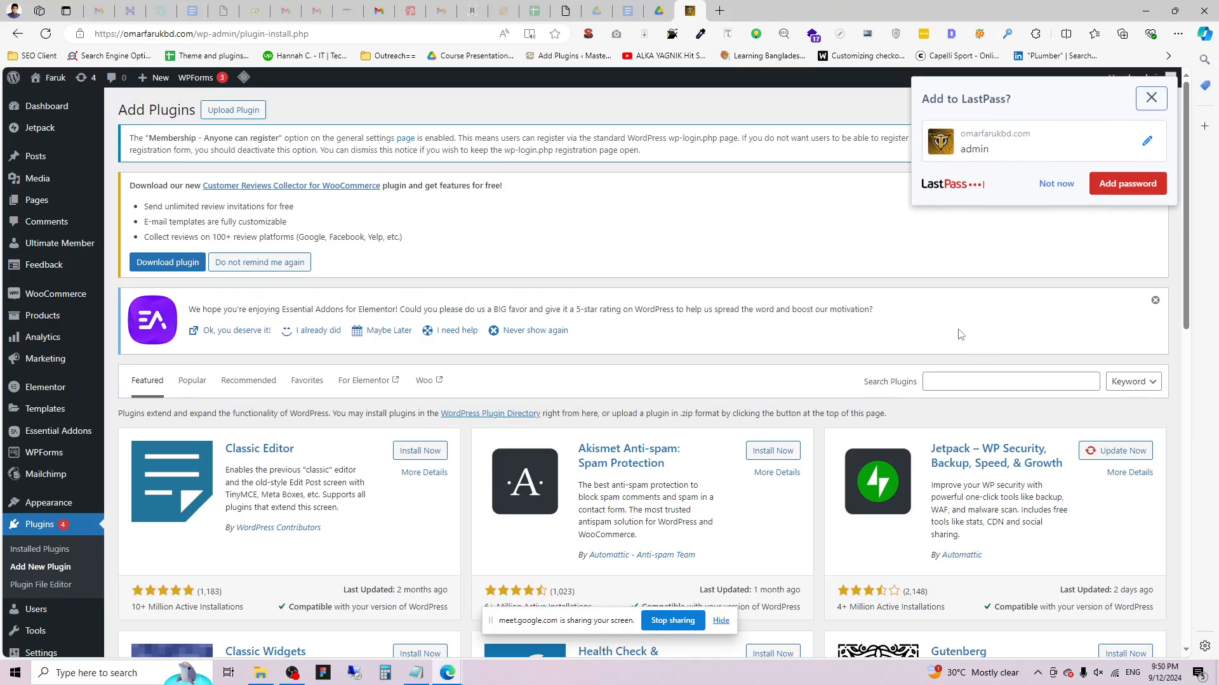
left_click(1017, 381)
type("ACF")
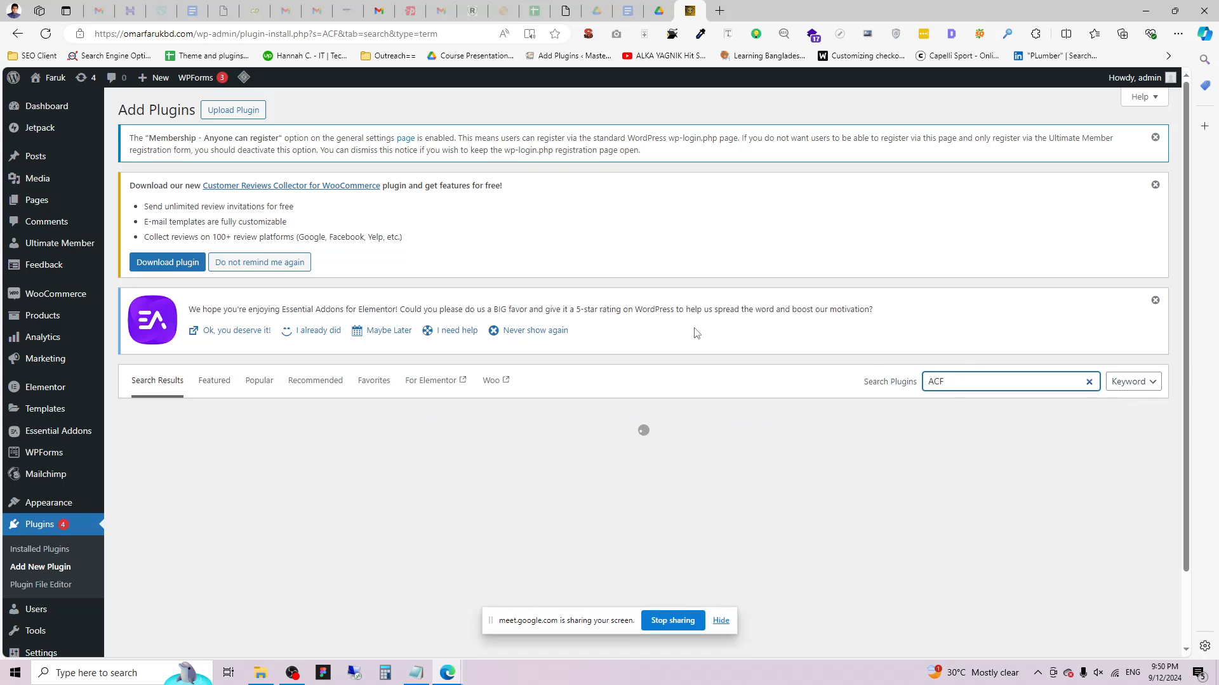
scroll(267, 457, "down", 3)
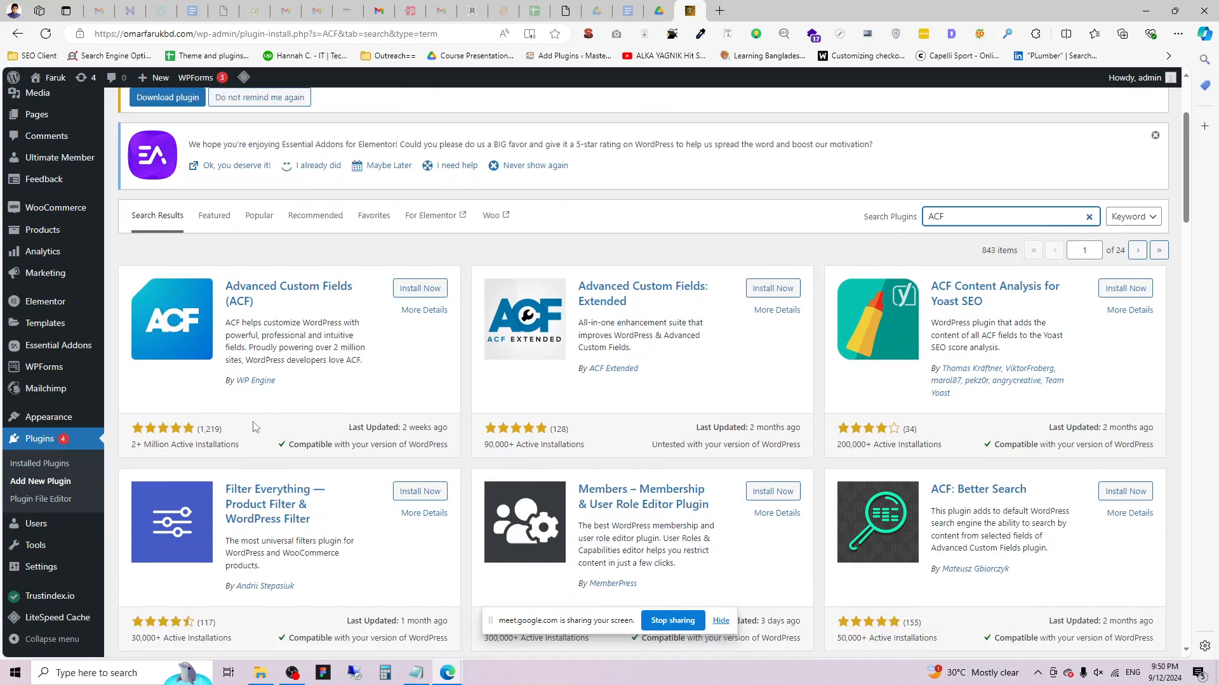
left_click_drag(226, 240, 363, 242)
left_click(419, 242)
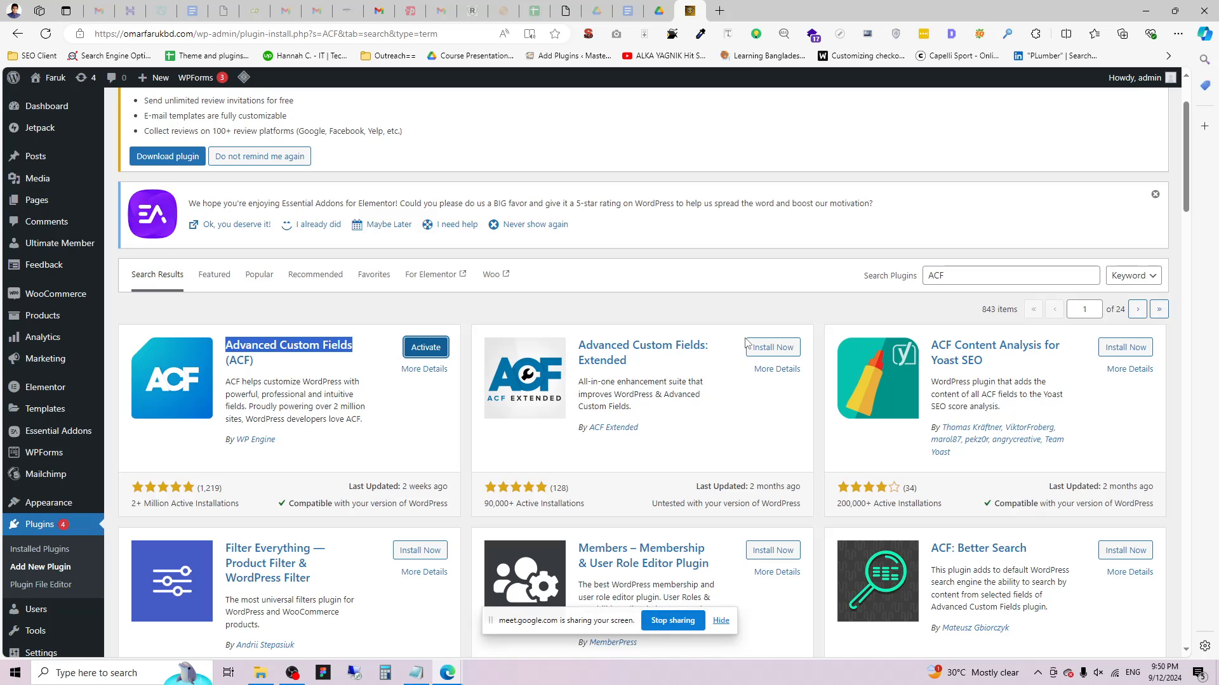
Activate the newly installed Advanced Custom Fields plugin.
scroll(747, 343, "down", 5)
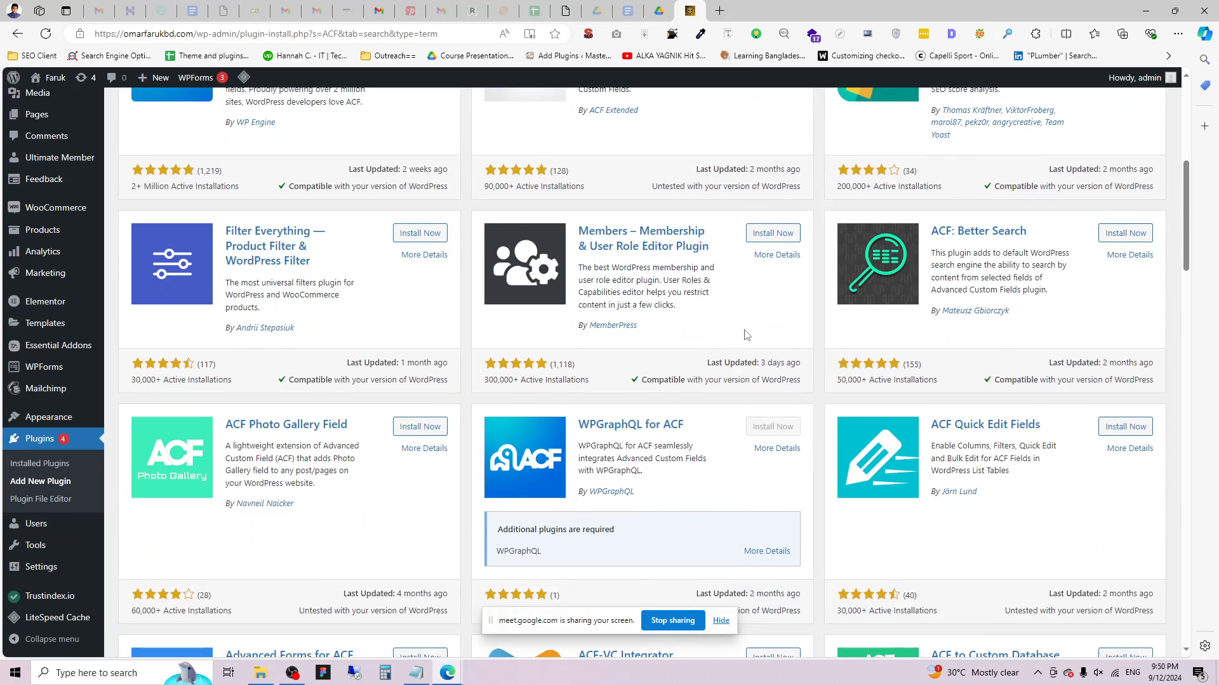
scroll(747, 336, "down", 2)
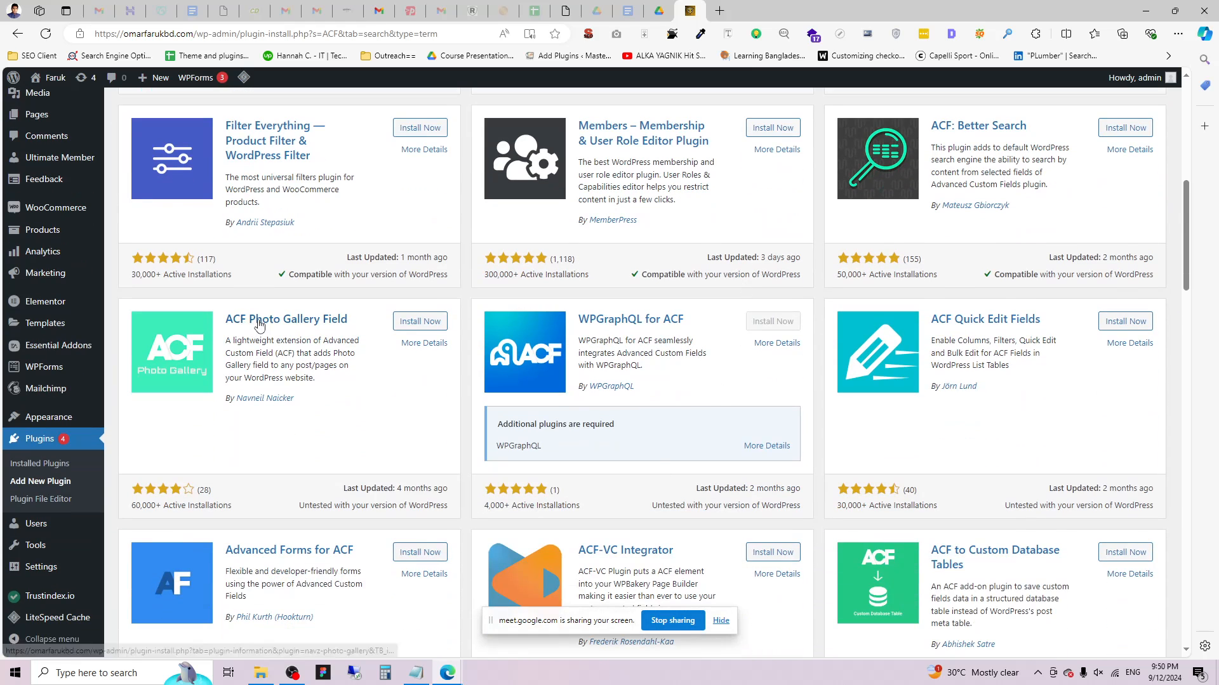
scroll(546, 374, "down", 2)
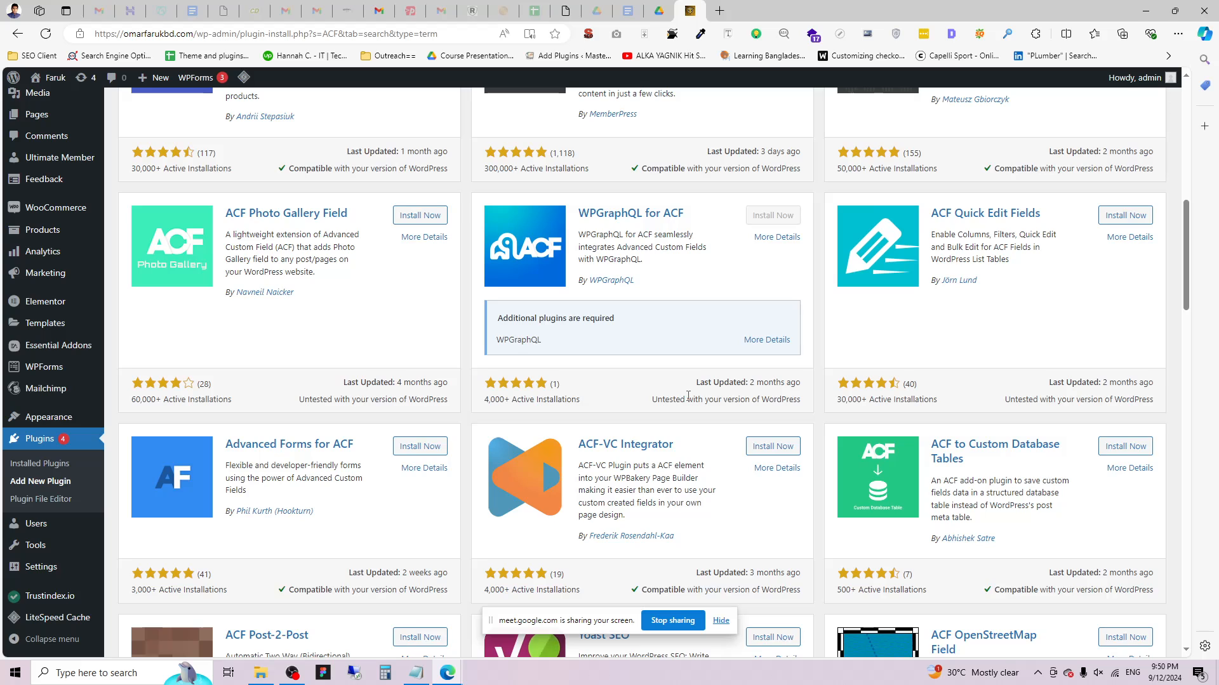
scroll(688, 395, "down", 2)
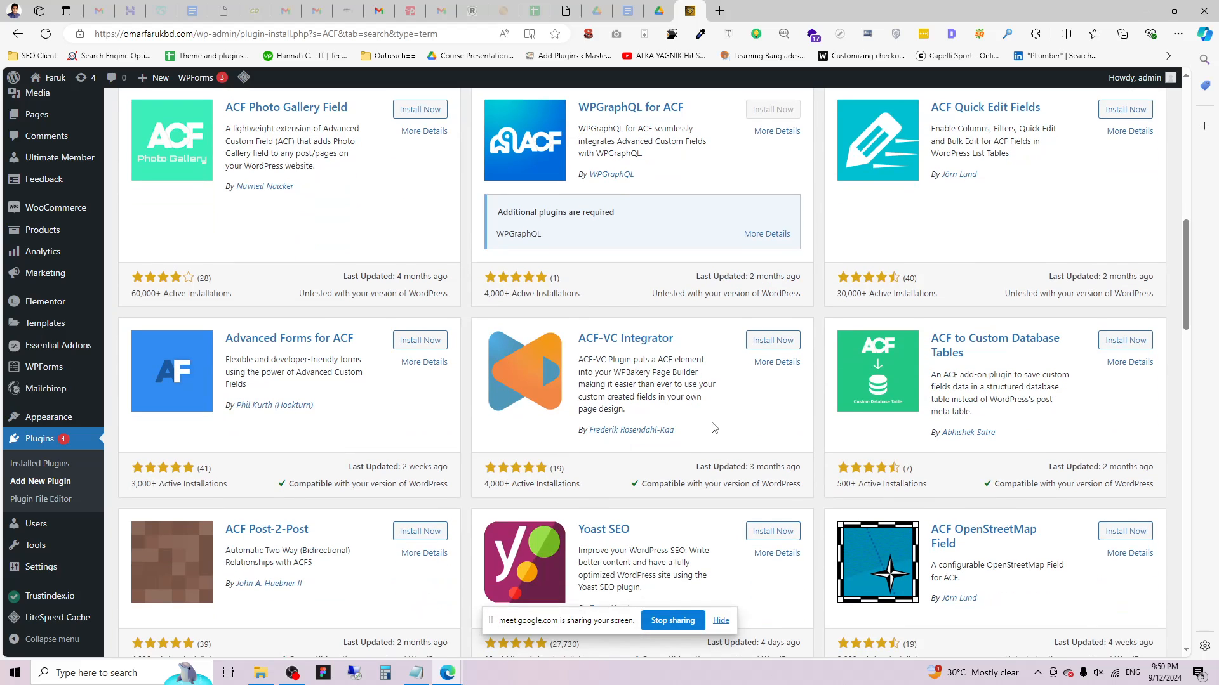
scroll(714, 427, "down", 4)
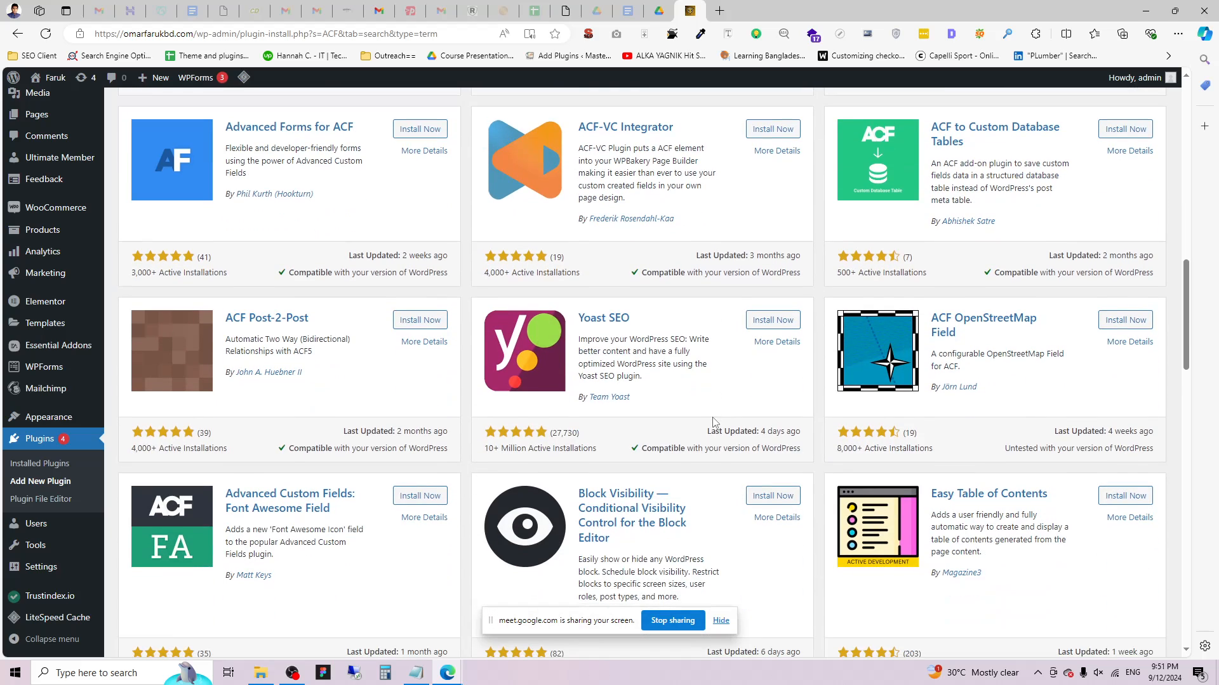
scroll(714, 421, "up", 2)
scroll(714, 417, "down", 2)
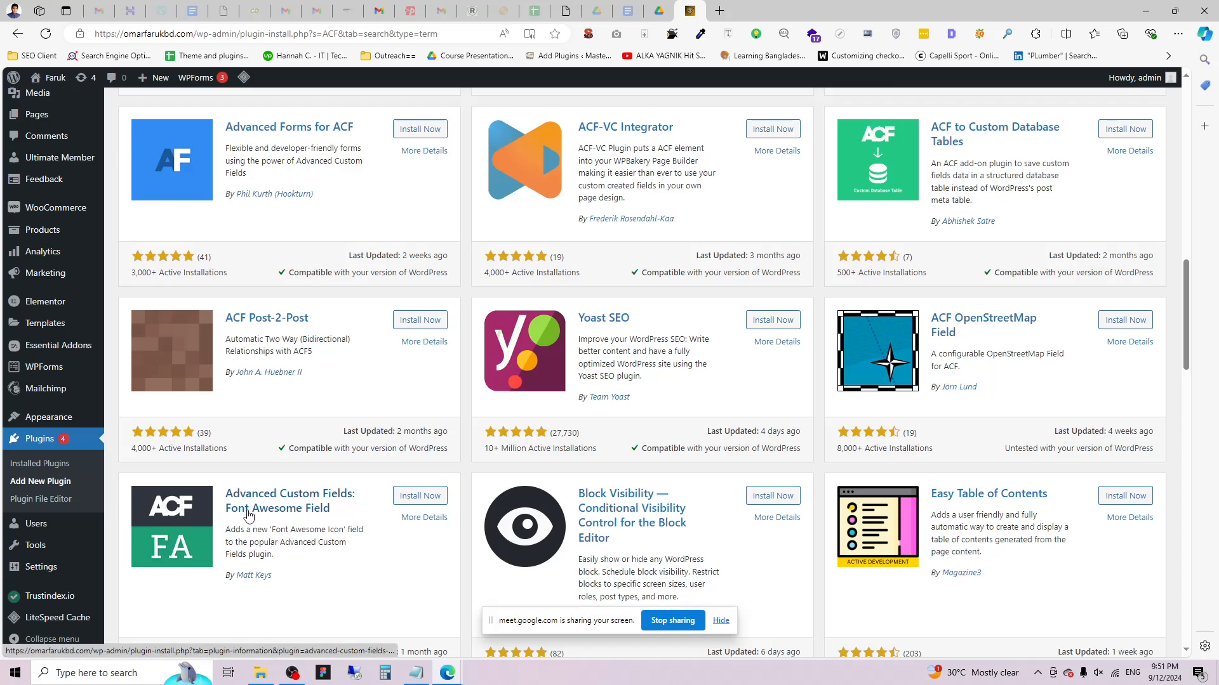
scroll(417, 413, "up", 8)
scroll(417, 413, "up", 8)
left_click(438, 454)
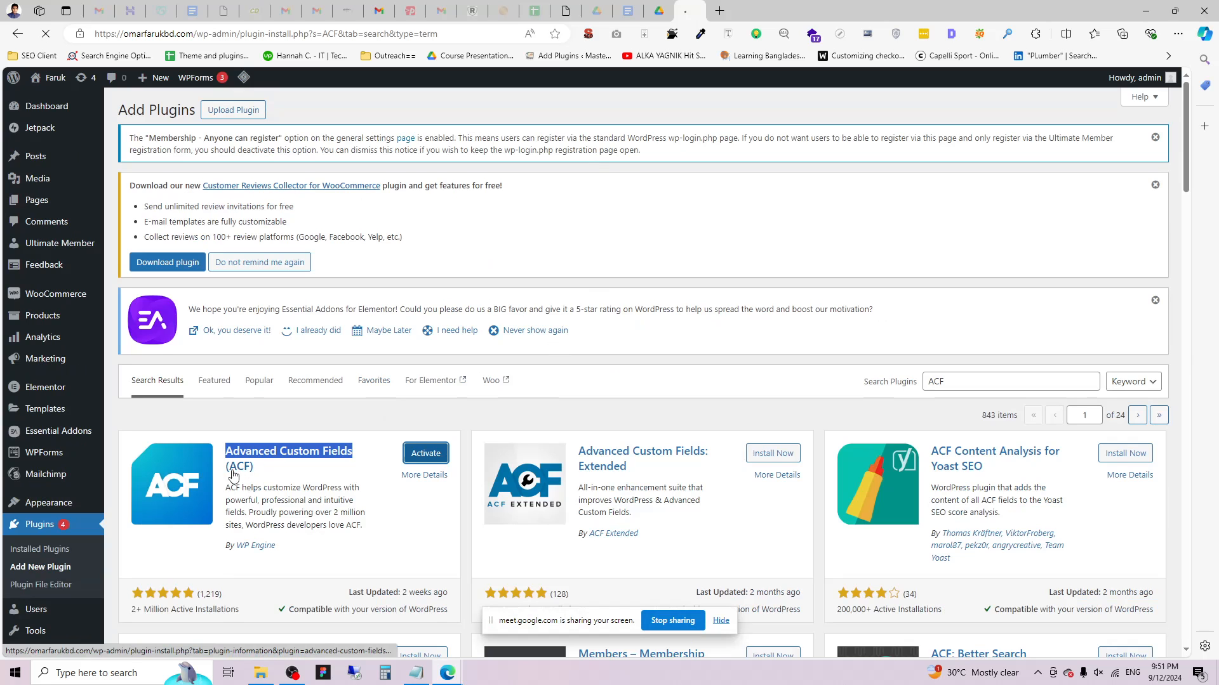
Open the Posts list plus a new-post editor in a background tab, view it, then return to Posts.
scroll(191, 457, "down", 4)
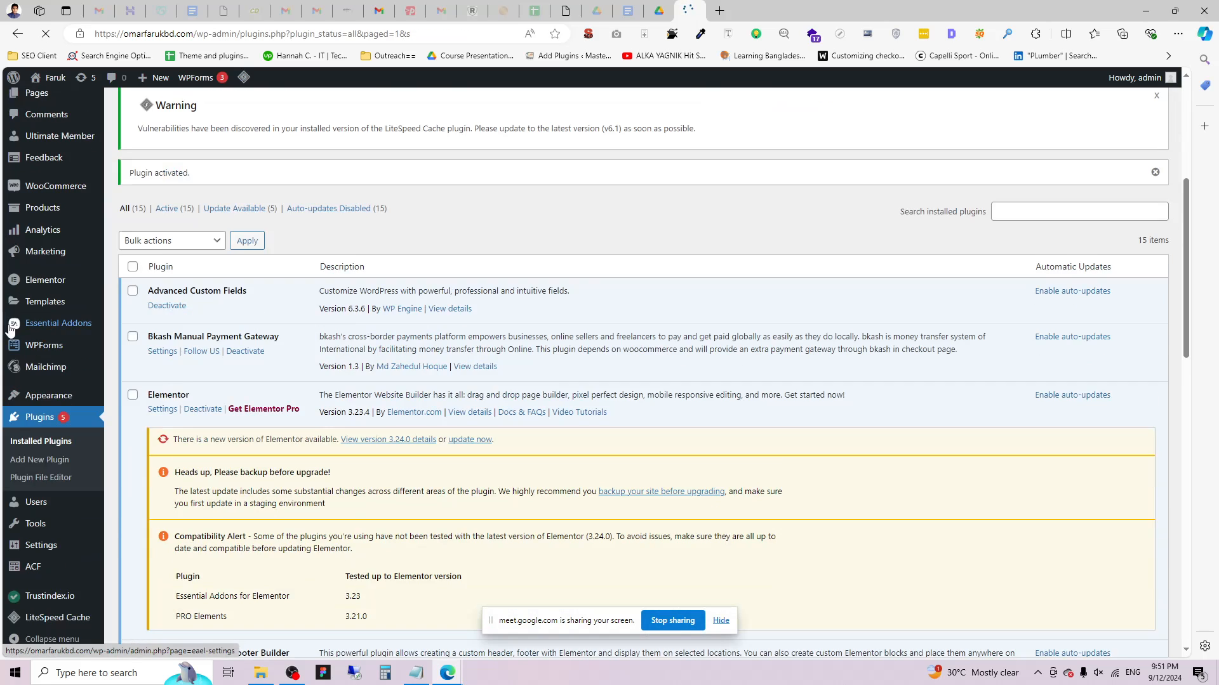
scroll(162, 438, "down", 2)
mouse_move(101, 573)
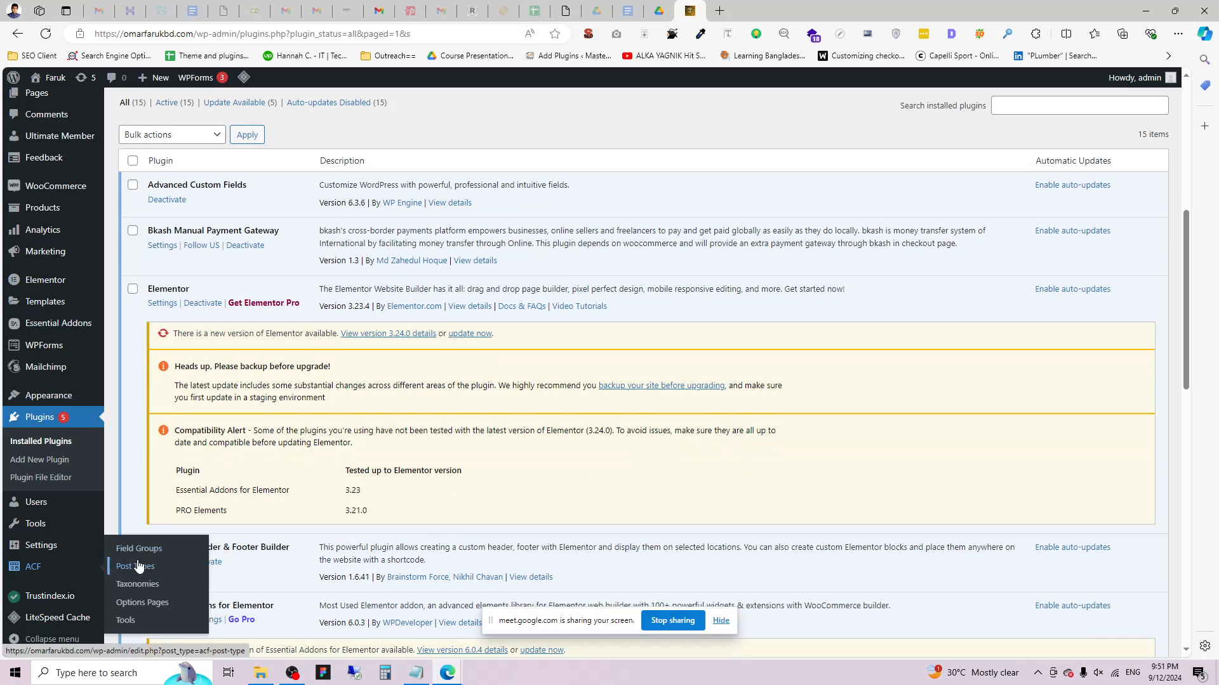
scroll(39, 168, "up", 2)
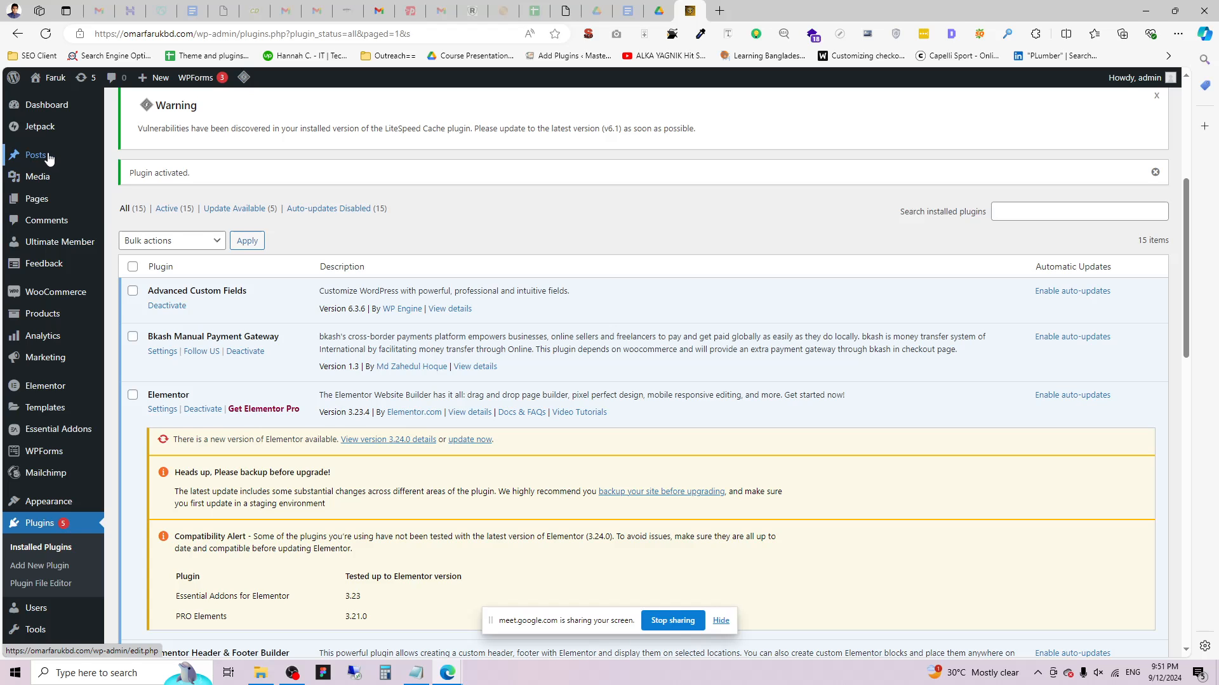
left_click(47, 159)
middle_click(129, 175)
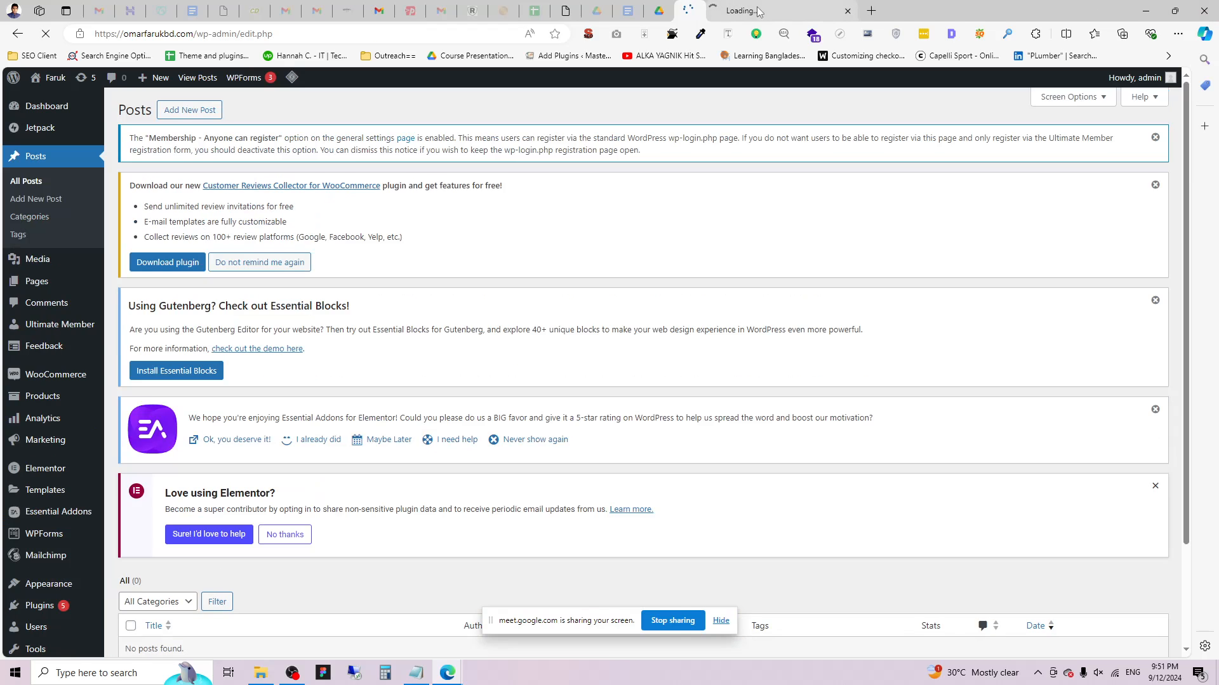
left_click(797, 9)
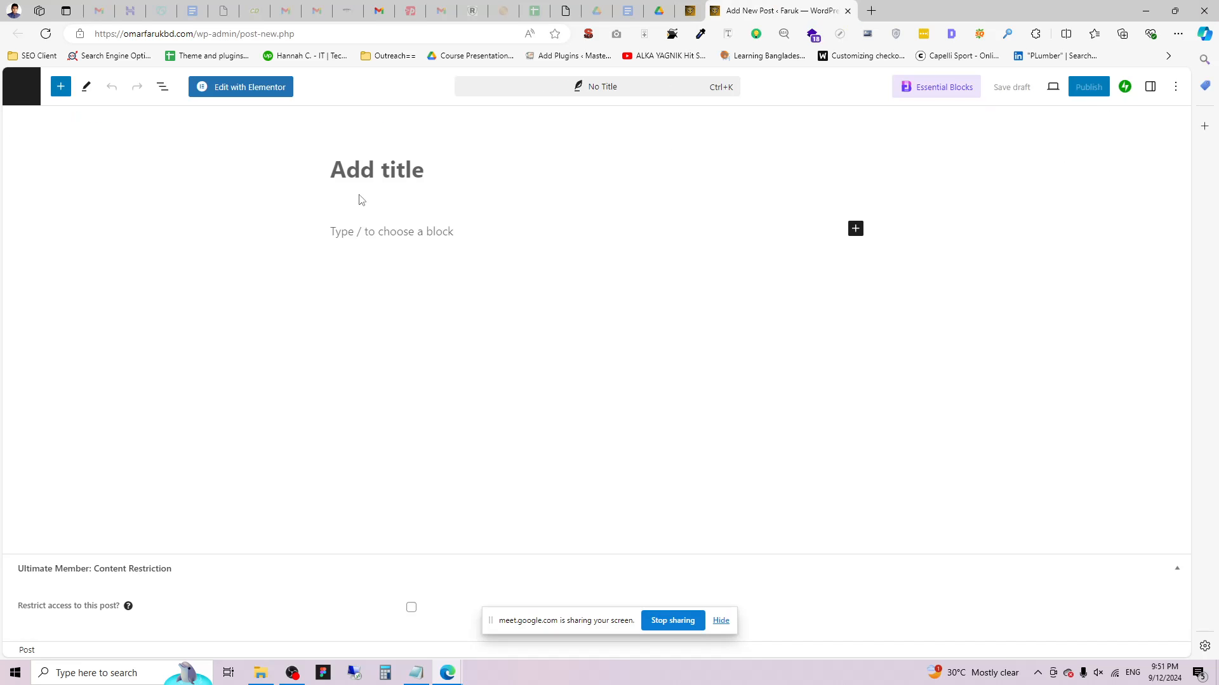
left_click(381, 231)
left_click(696, 5)
scroll(363, 526, "down", 2)
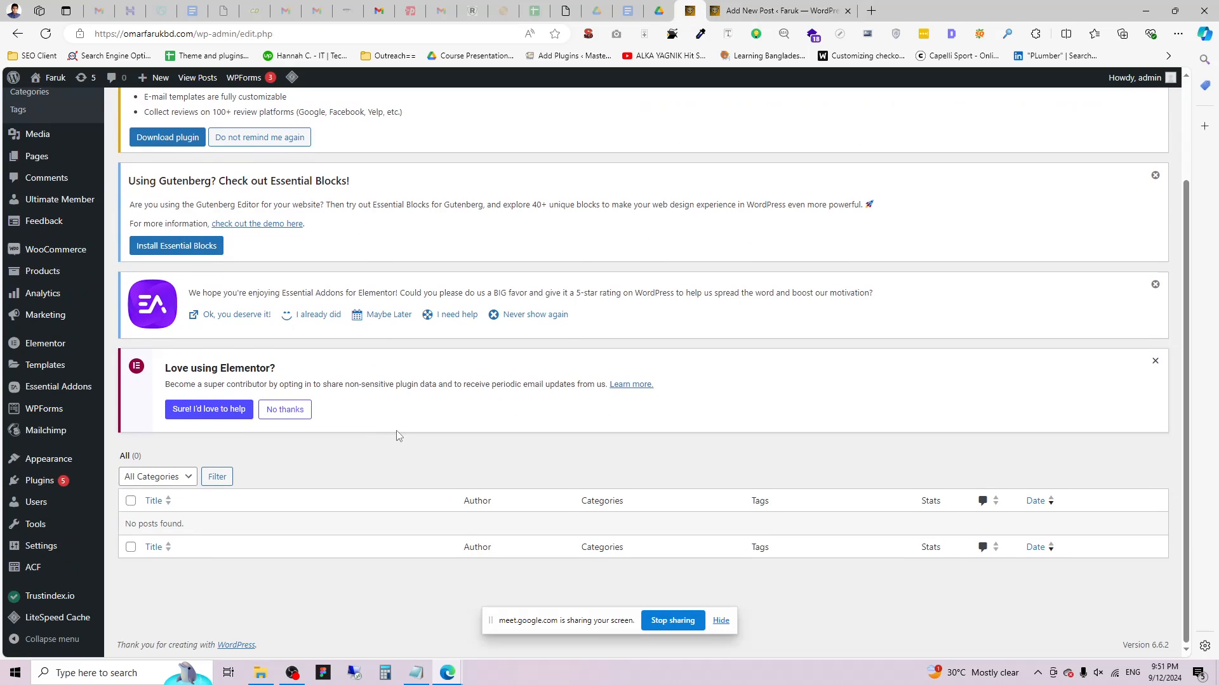
Go to ACF > Field Groups and add a new field group.
mouse_move(34, 565)
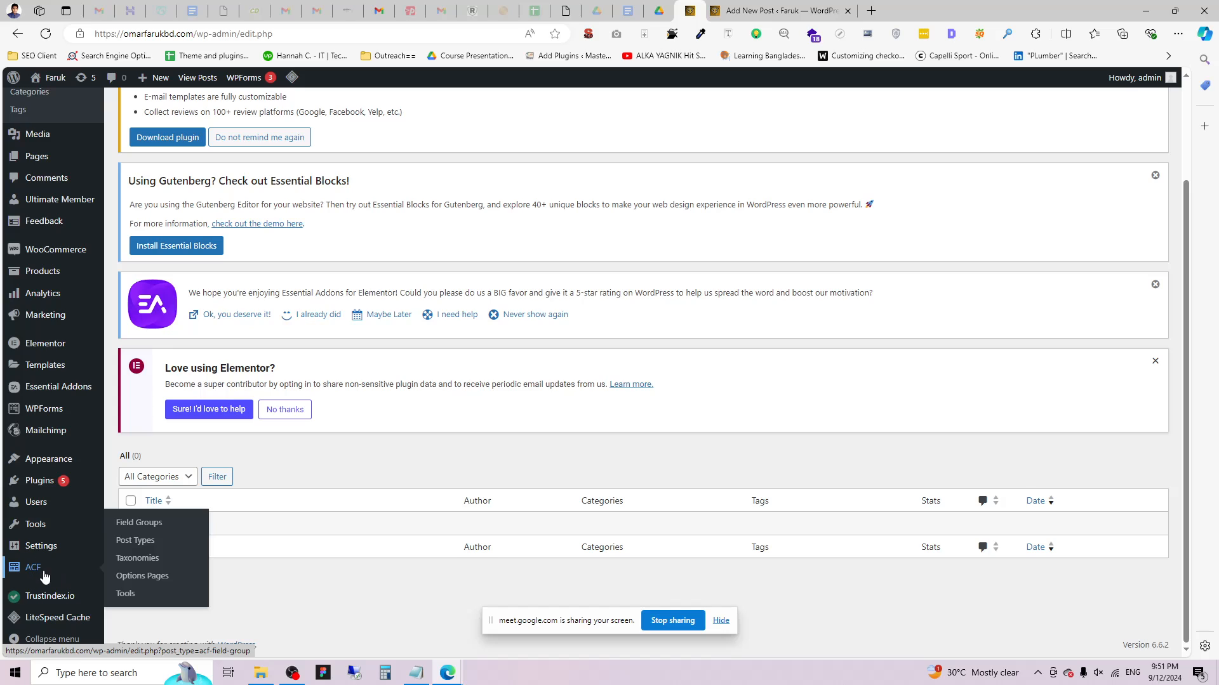
left_click(146, 526)
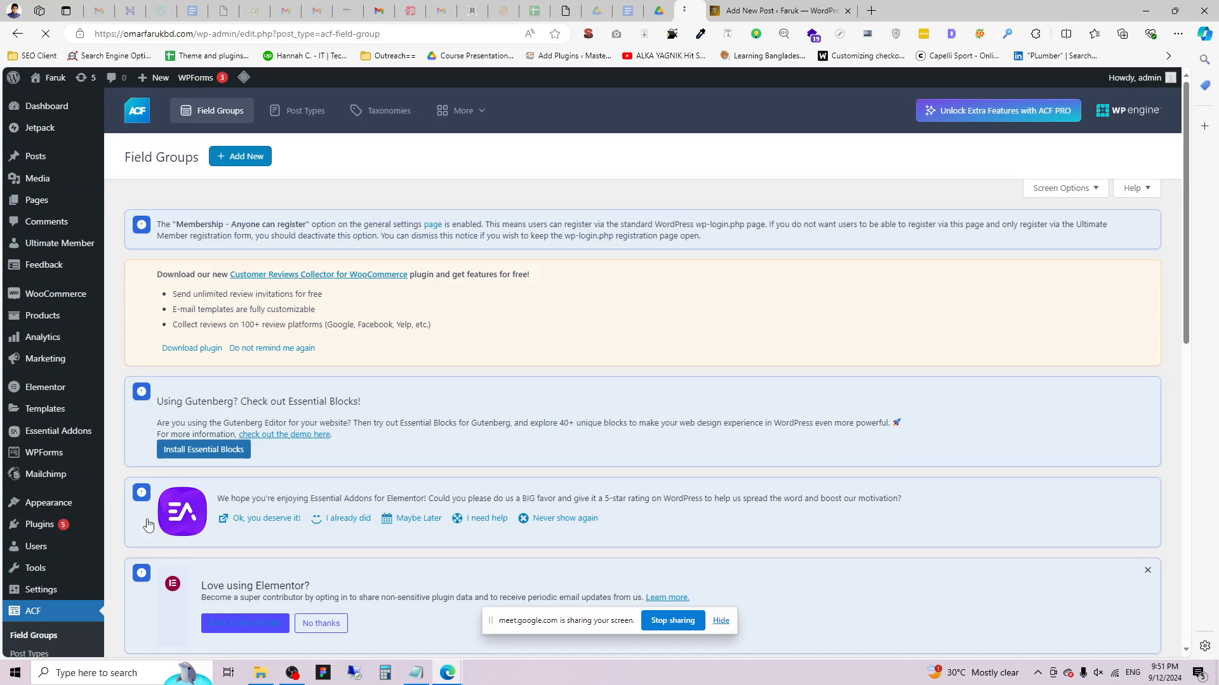
scroll(310, 474, "down", 6)
scroll(328, 473, "up", 3)
scroll(328, 474, "down", 3)
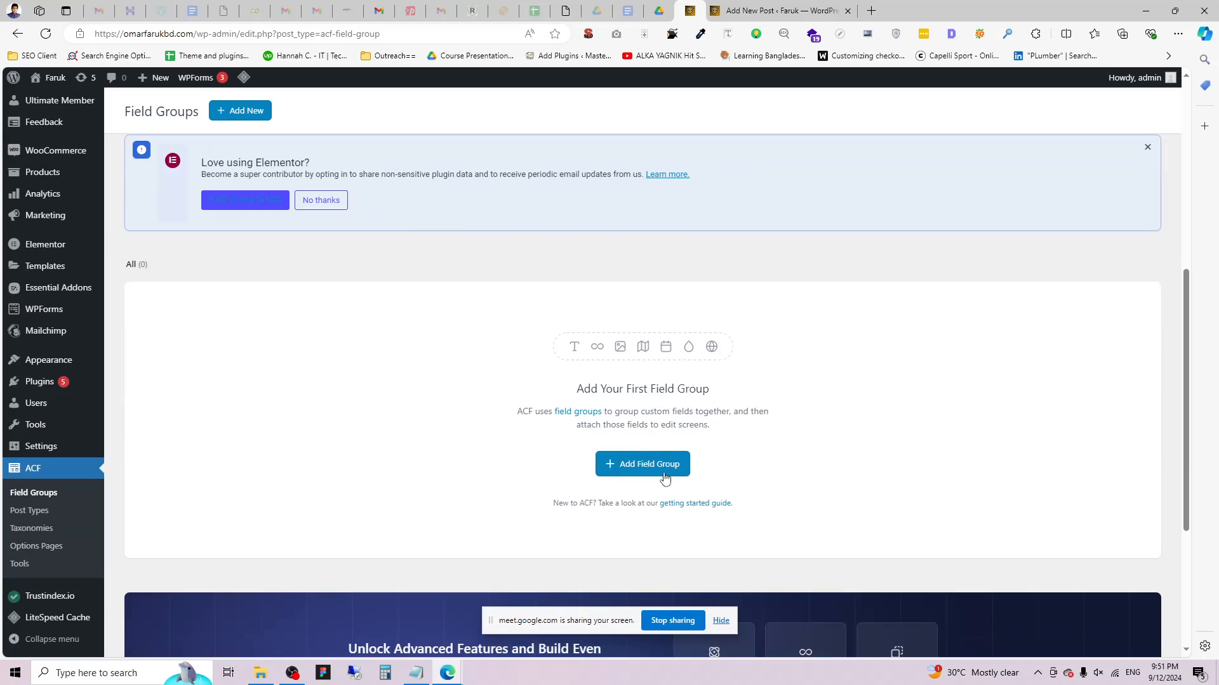
left_click(613, 469)
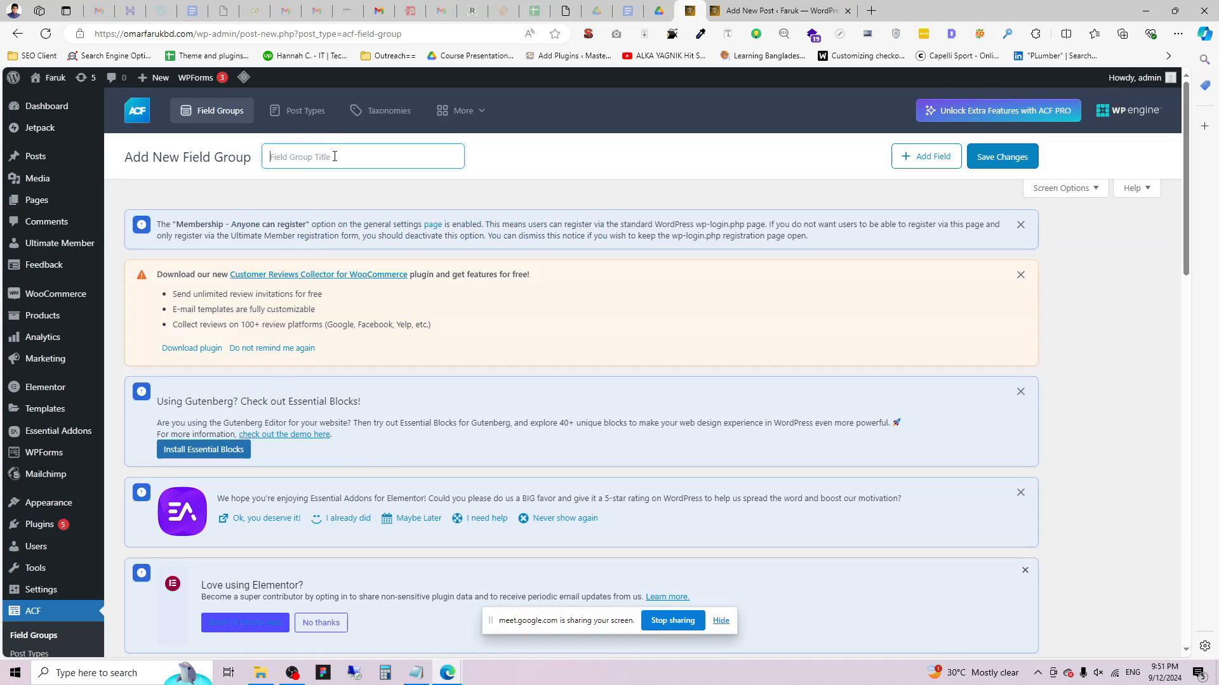
Title the field group 'For Post' and keep the first field's type as Text.
mouse_move(43, 160)
type("Post")
scroll(346, 209, "down", 4)
scroll(353, 275, "up", 2)
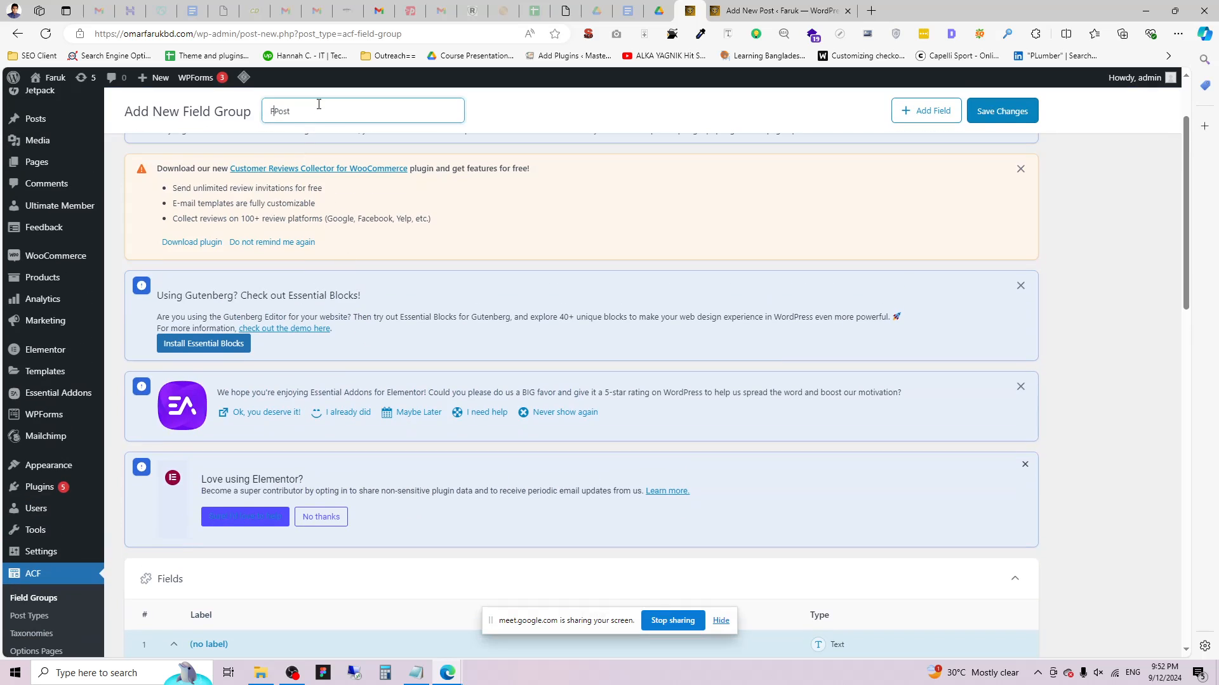
type("r")
scroll(339, 314, "down", 6)
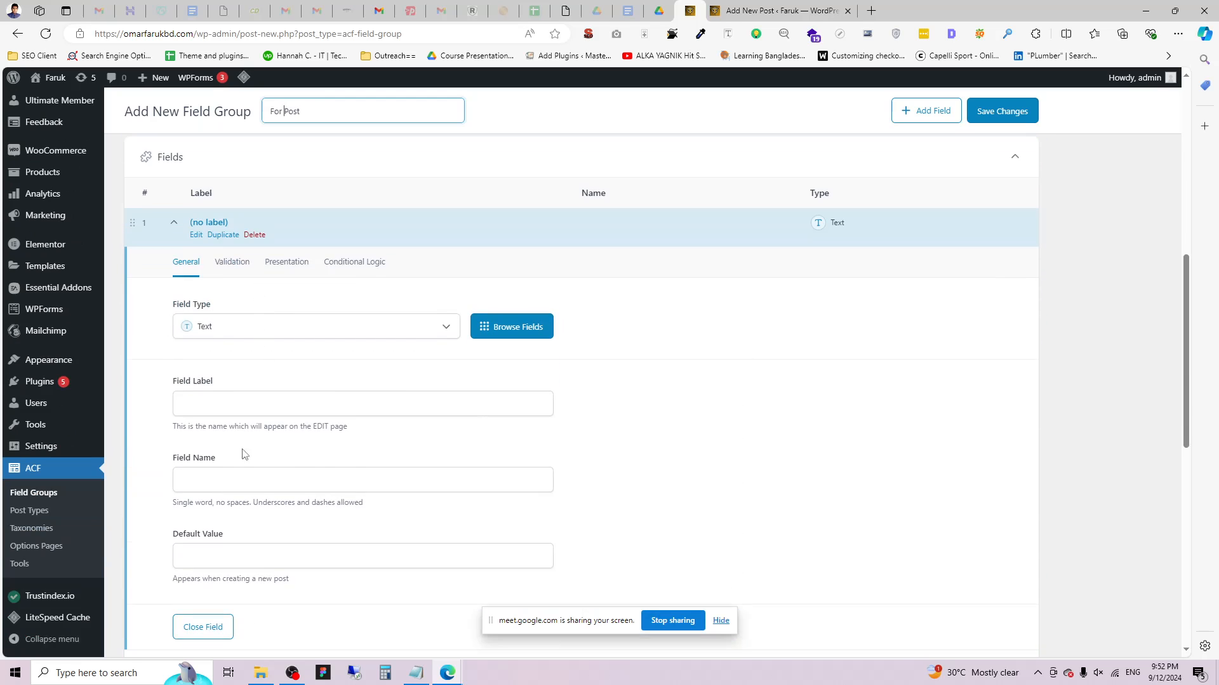
left_click(174, 222)
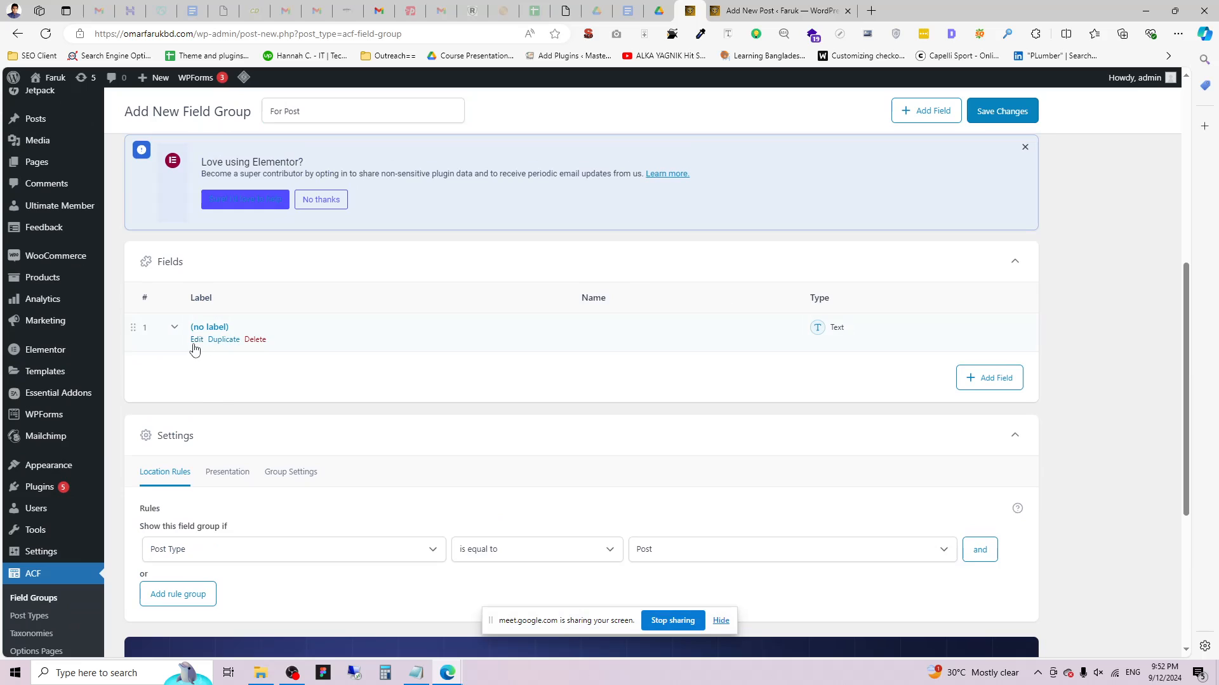
left_click(194, 340)
scroll(205, 414, "down", 2)
left_click(233, 326)
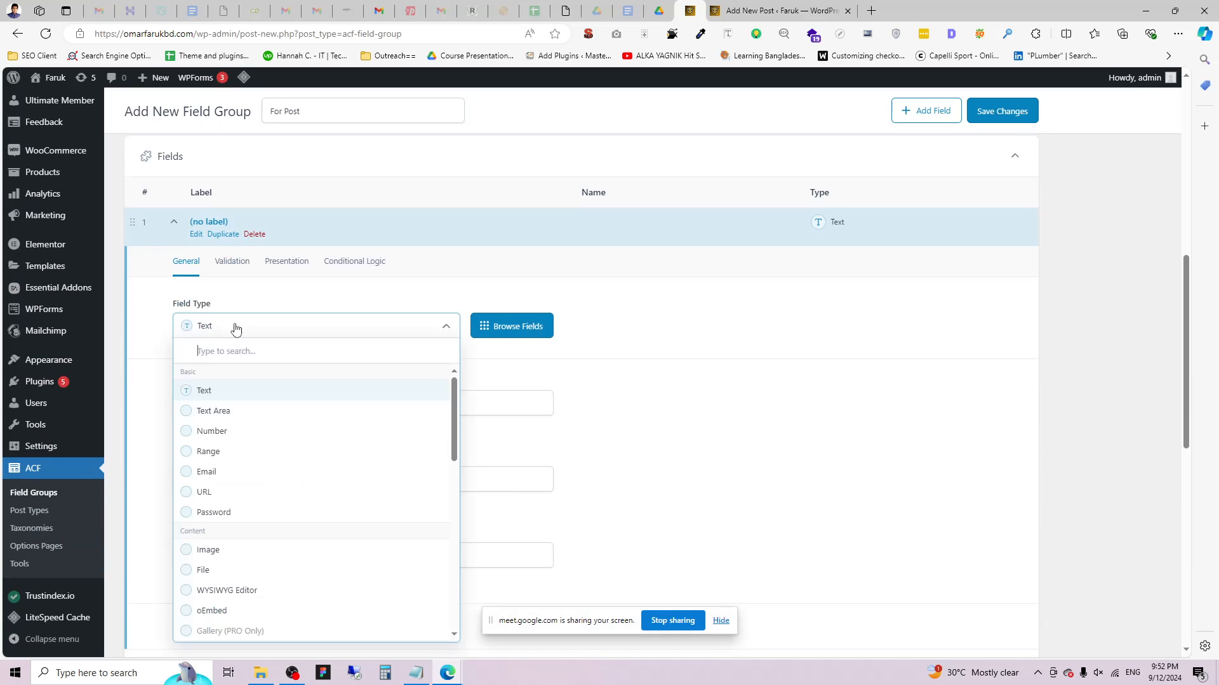
scroll(279, 502, "down", 2)
scroll(279, 489, "up", 2)
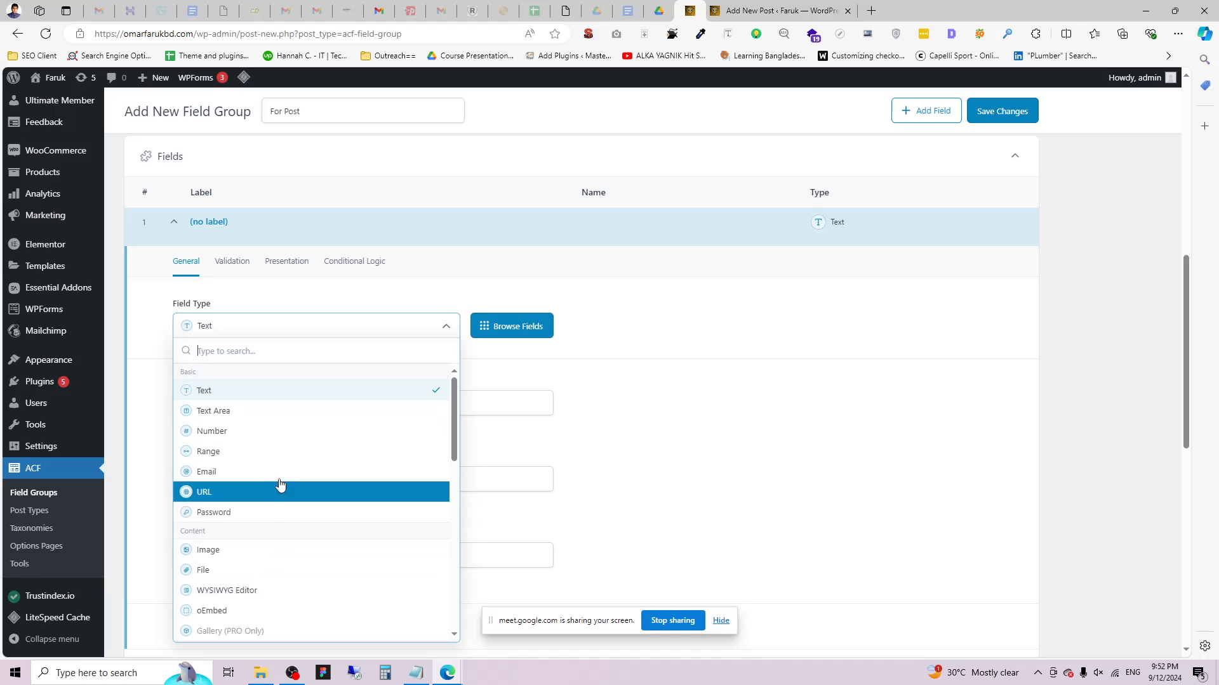
left_click(245, 396)
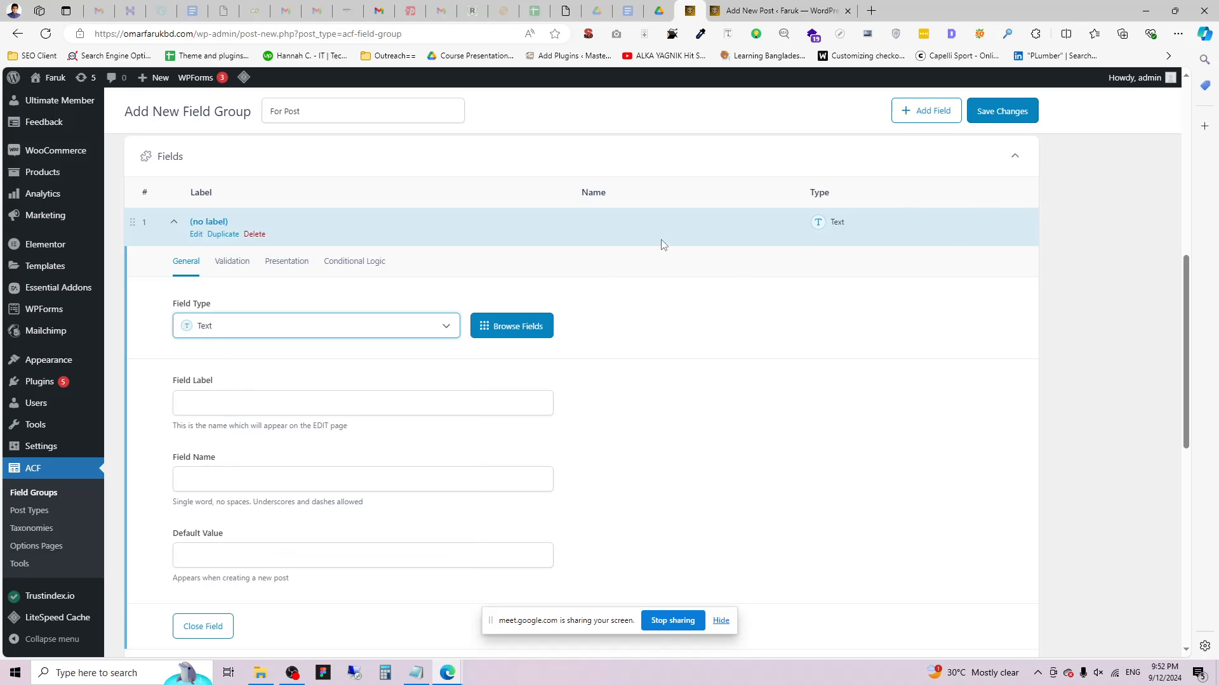
Label the field 'Custom Author' so its name auto-fills as custom_author.
left_click(254, 406)
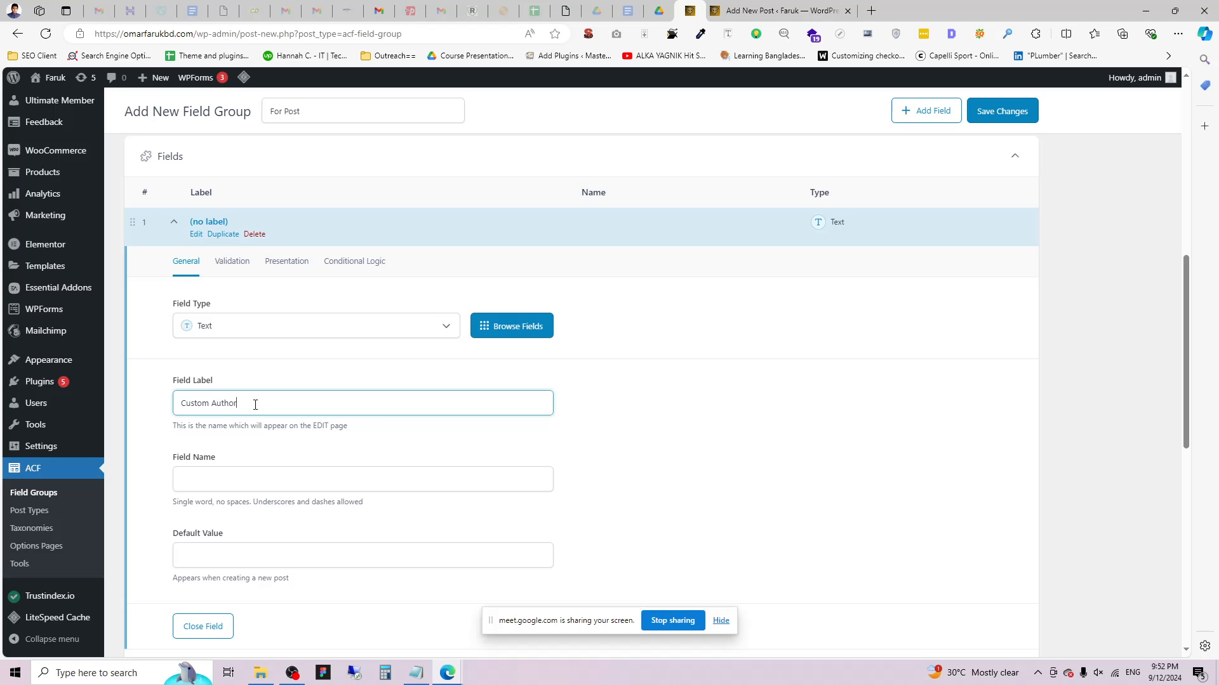
key("ctrl+shift+Left")
key("ctrl+shift+Left")
left_click(213, 497)
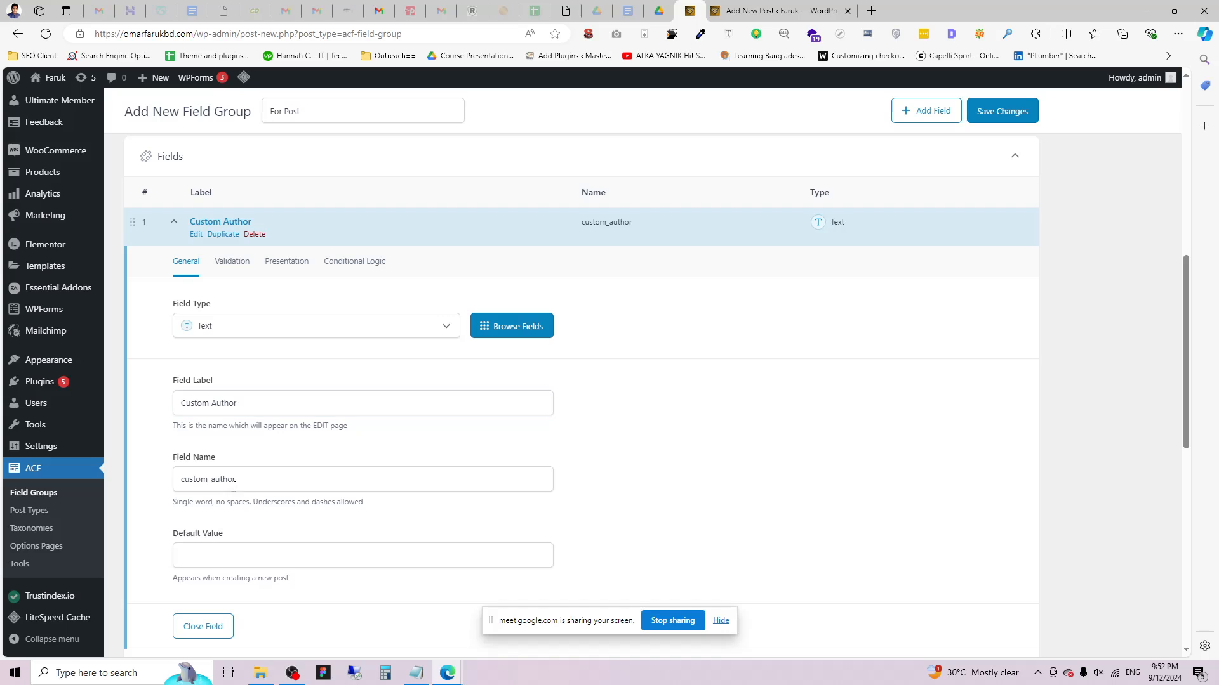
mouse_move(171, 462)
left_mouse_down()
mouse_move(221, 462)
mouse_move(181, 472)
left_mouse_up()
left_click(245, 481)
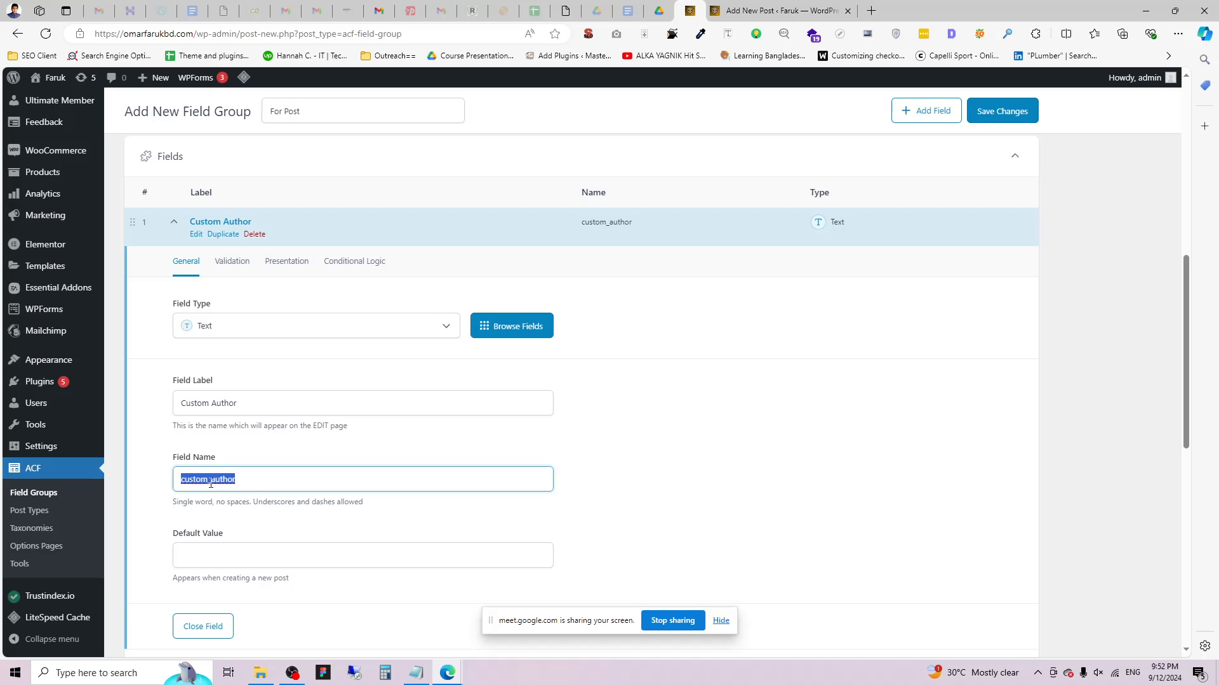
left_click(197, 391)
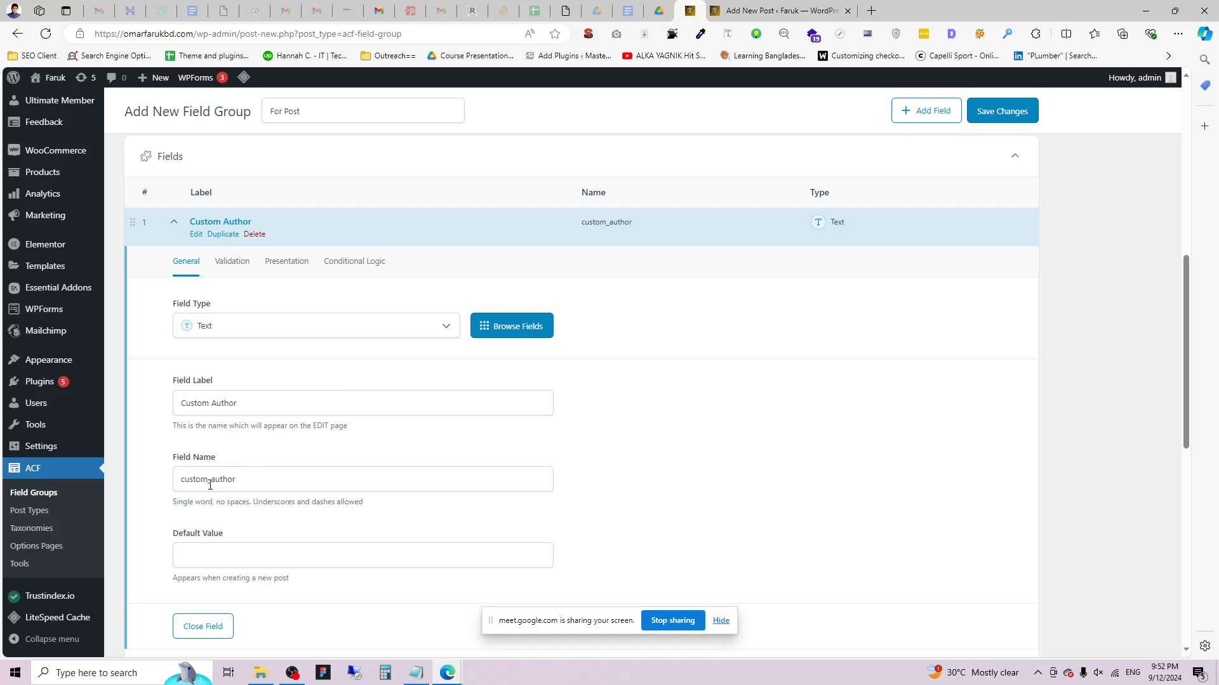
scroll(327, 574, "down", 2)
scroll(586, 397, "up", 4)
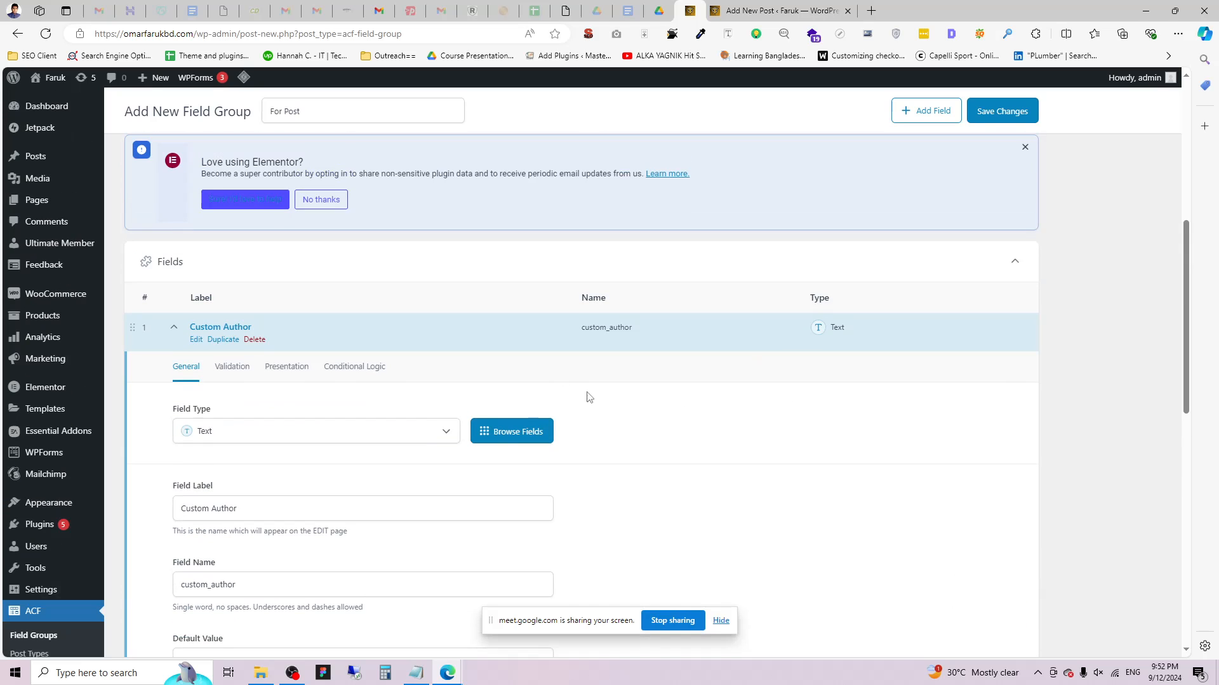
Set the field group's location rule parameter to Post Type.
scroll(741, 506, "down", 4)
scroll(741, 506, "down", 5)
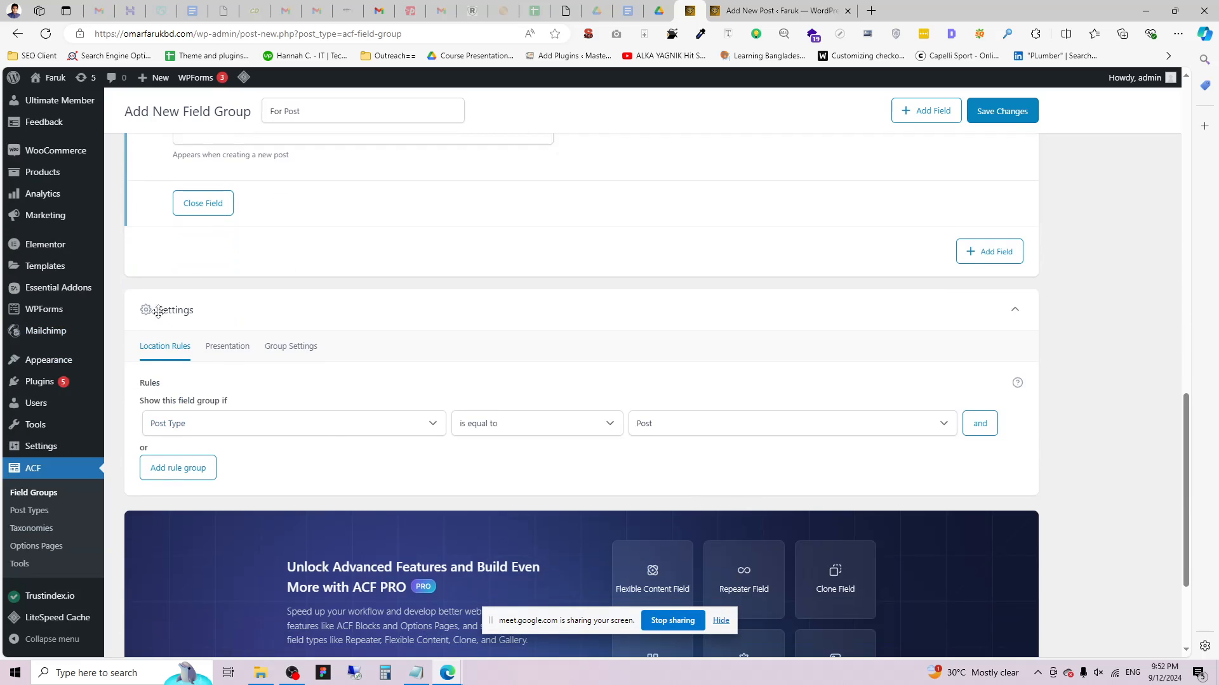
left_click_drag(145, 384, 159, 385)
double_click(153, 385)
left_click(169, 424)
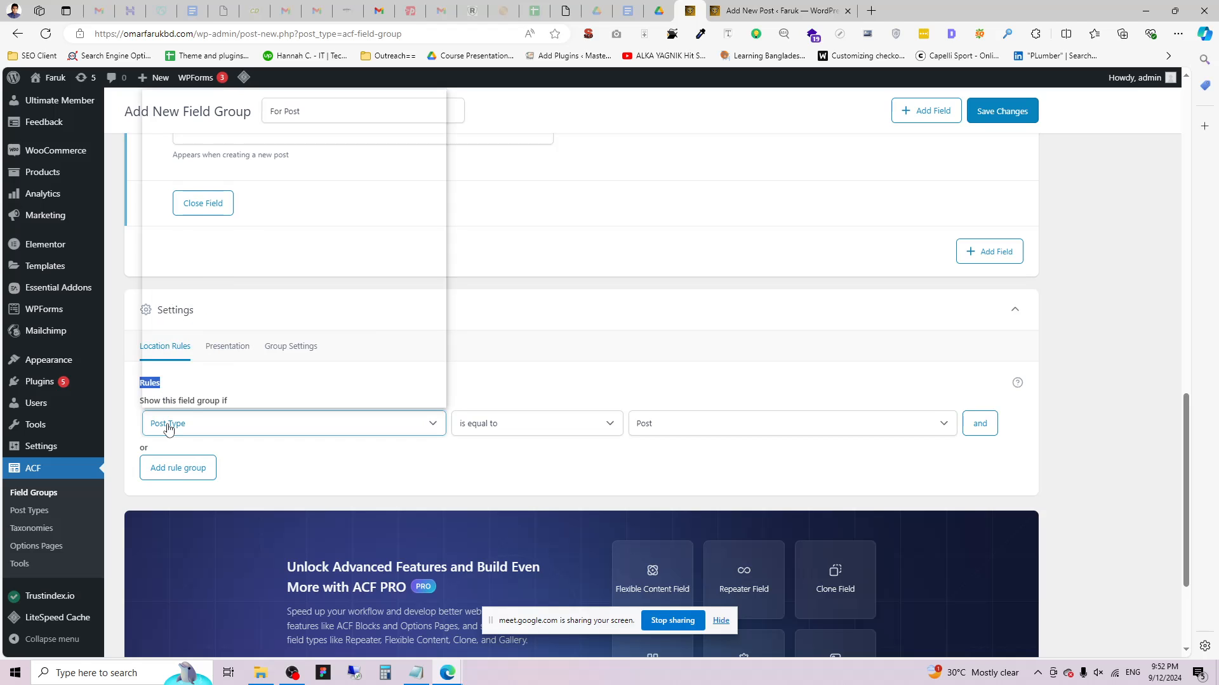
left_click(182, 104)
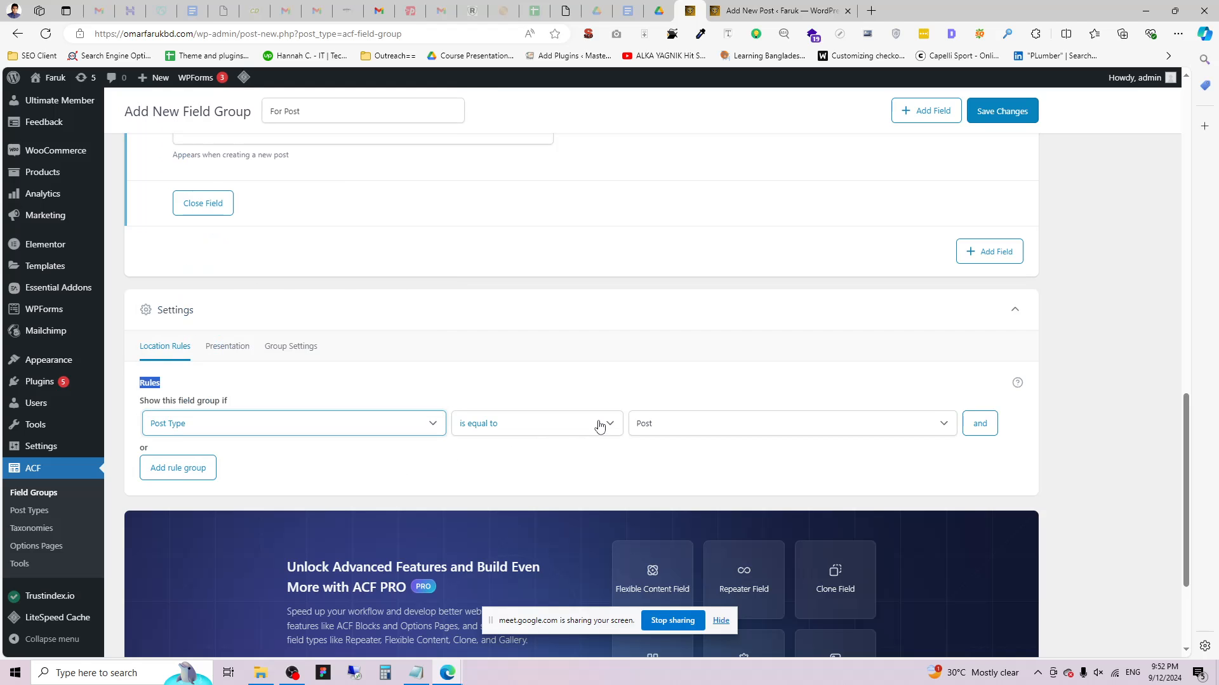
left_click(652, 427)
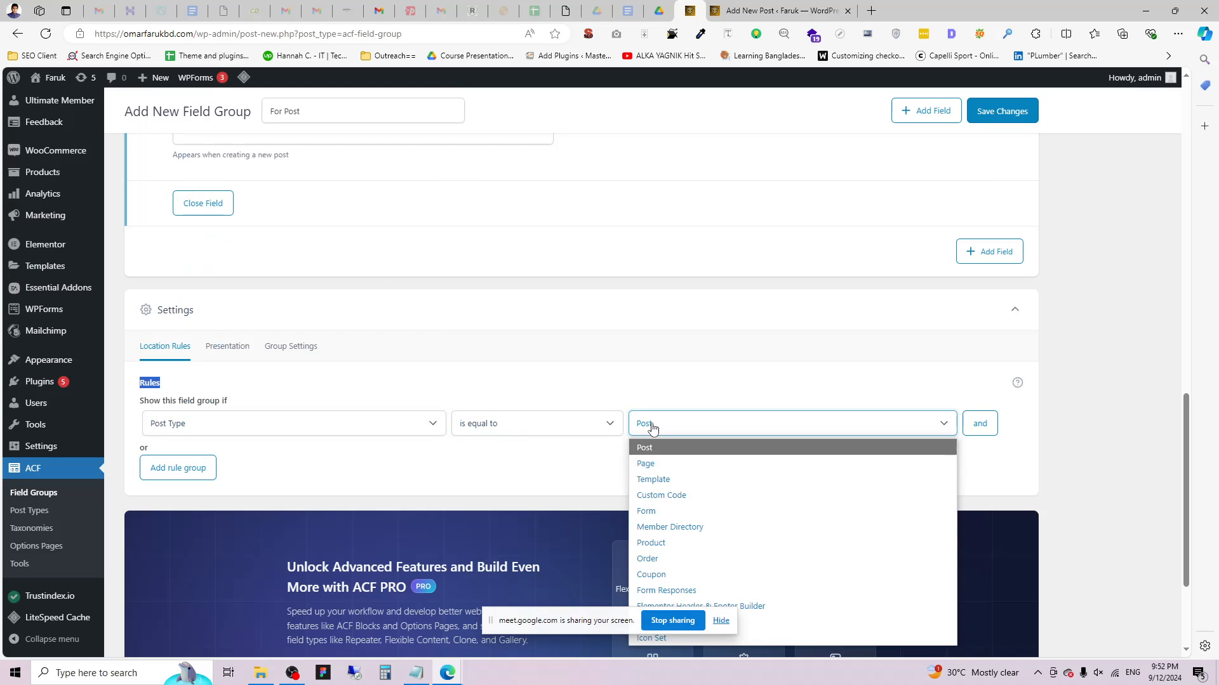
scroll(328, 192, "up", 5)
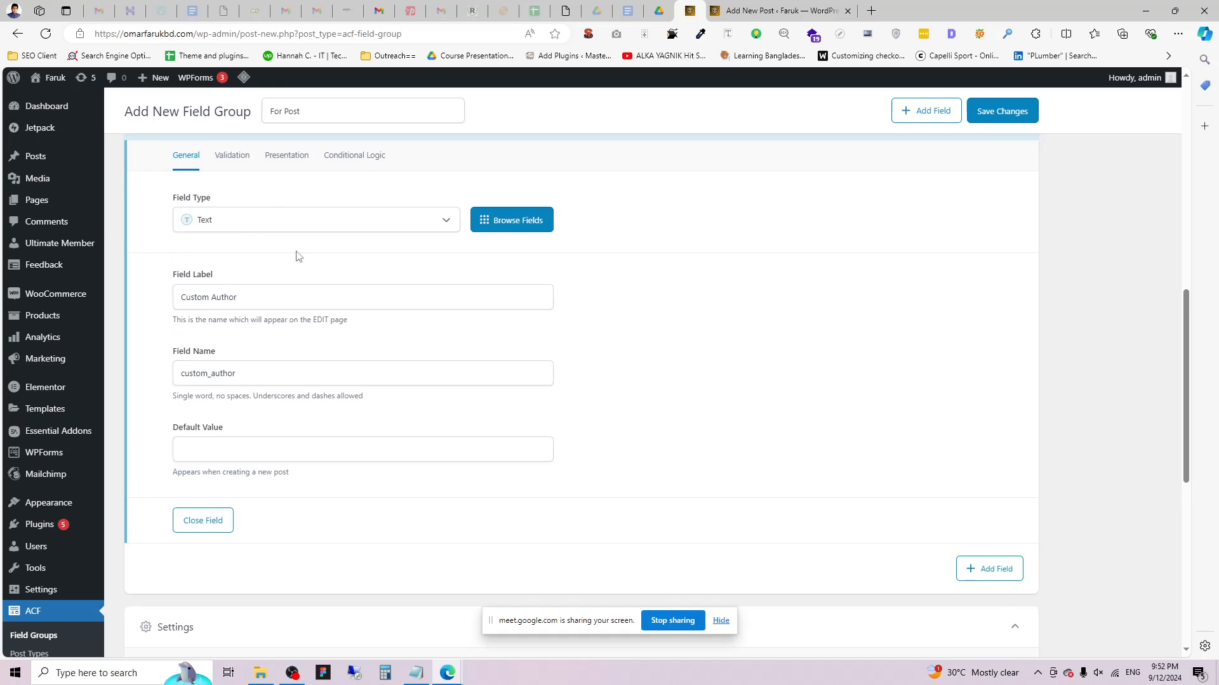
scroll(844, 481, "down", 5)
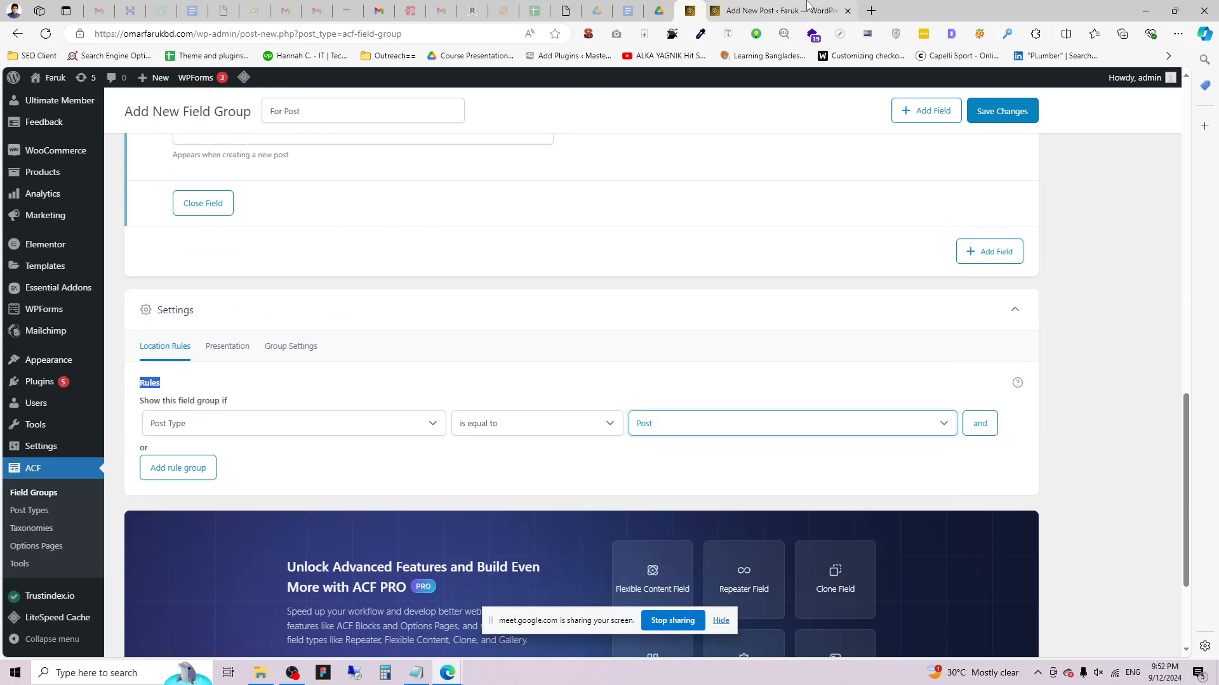
Set the rule's value to Post and save the field group.
left_click(777, 8)
left_click(695, 5)
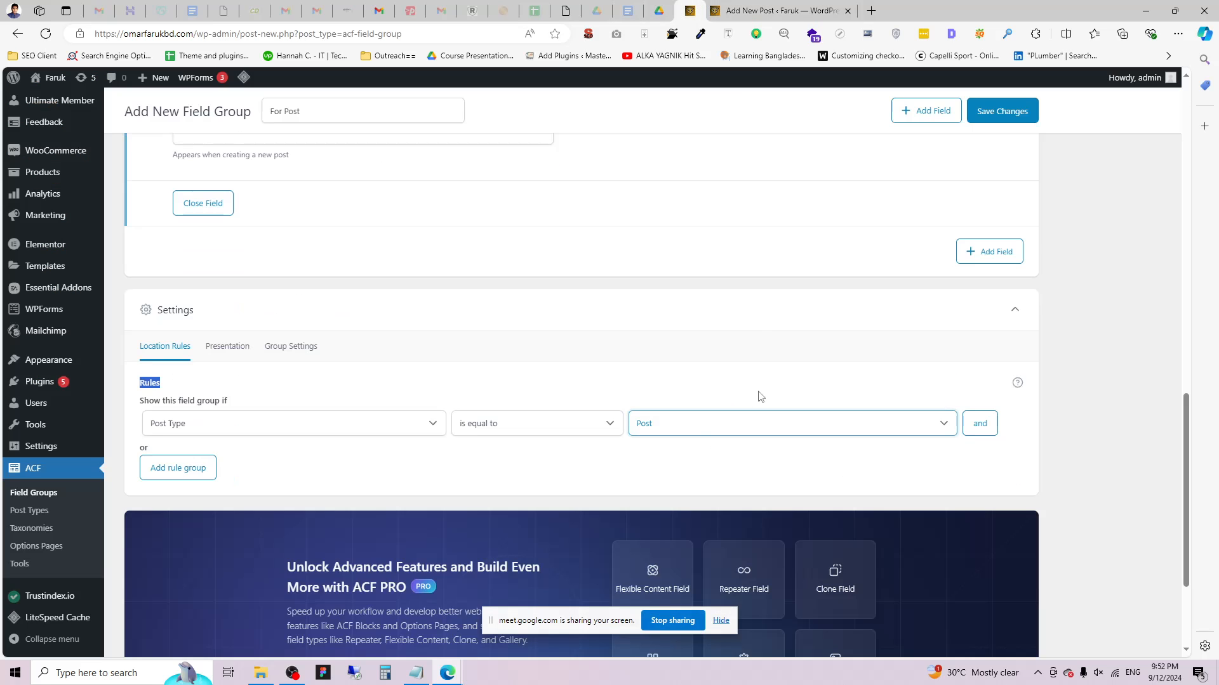
left_click(694, 435)
left_click(657, 451)
left_click(1001, 111)
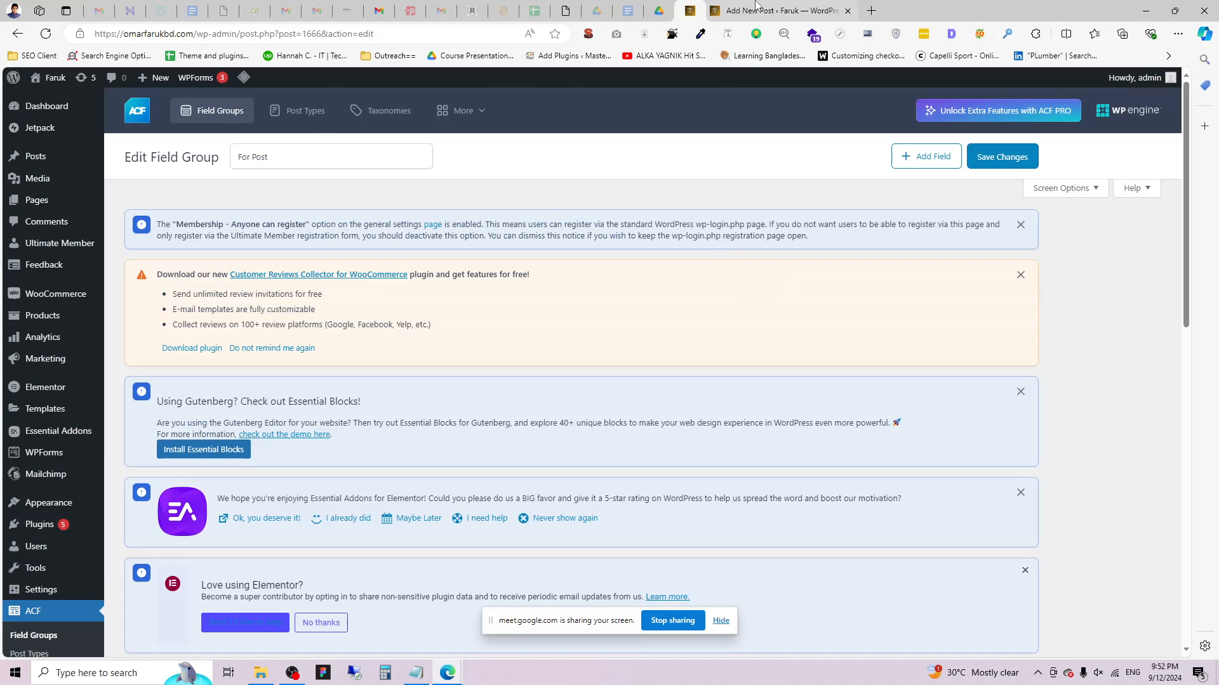
Reload the Add New Post editor, discarding its unsaved changes.
left_click(780, 10)
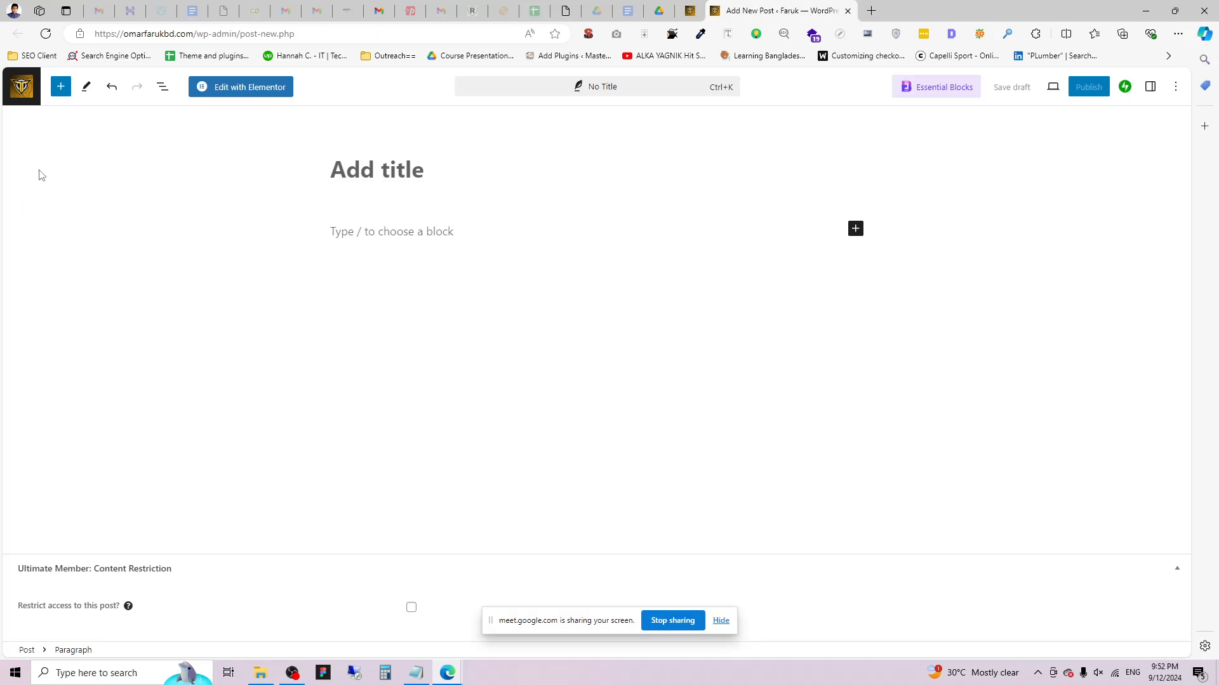
left_click(46, 34)
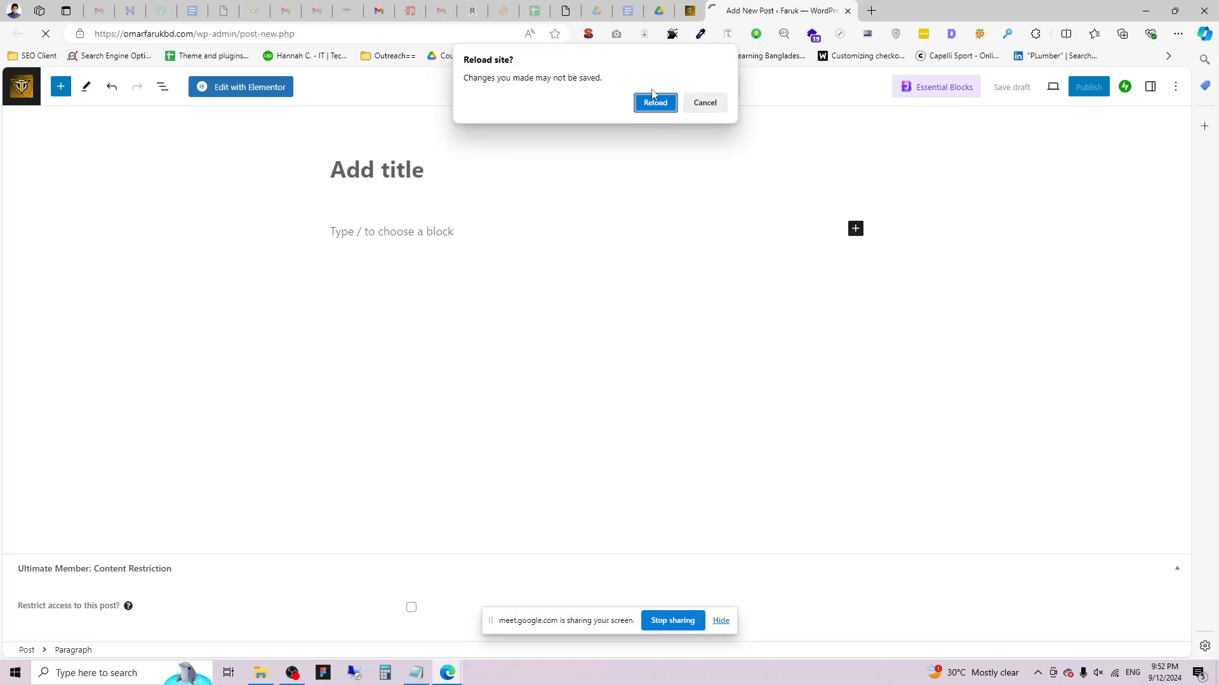
left_click(654, 101)
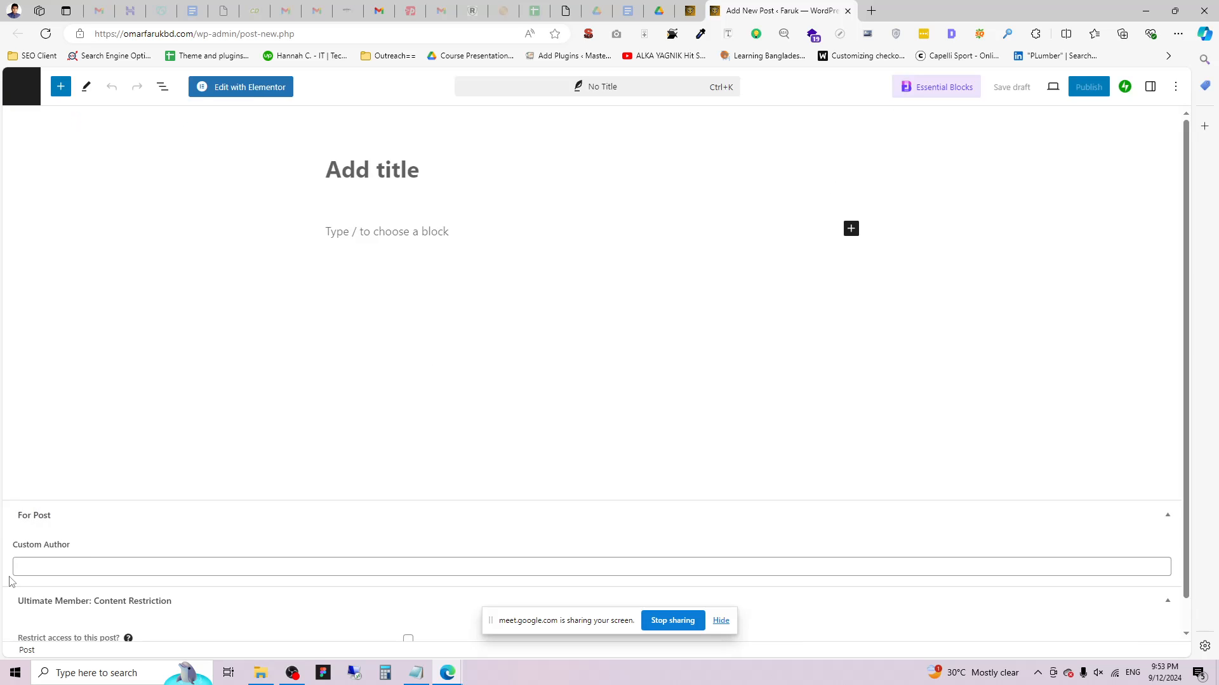
Test the Custom Author field with the text 'Abut', then close the new post.
scroll(31, 553, "down", 1)
left_click(45, 535)
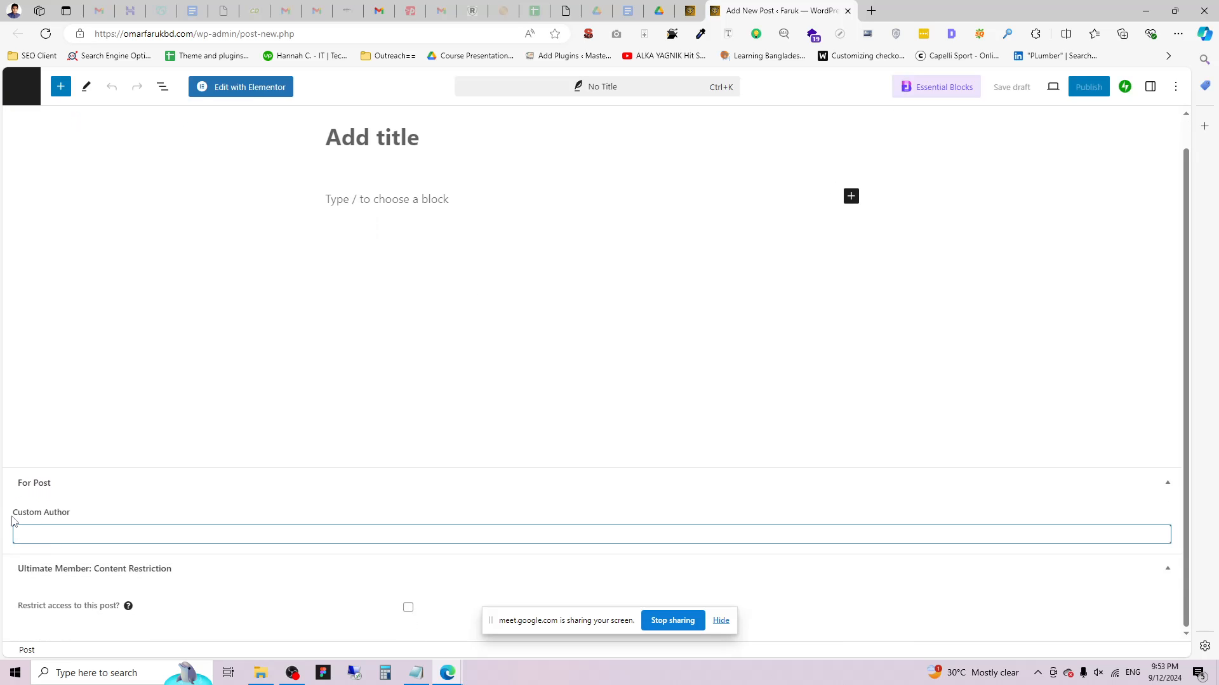
left_click_drag(11, 516, 76, 518)
left_click(83, 535)
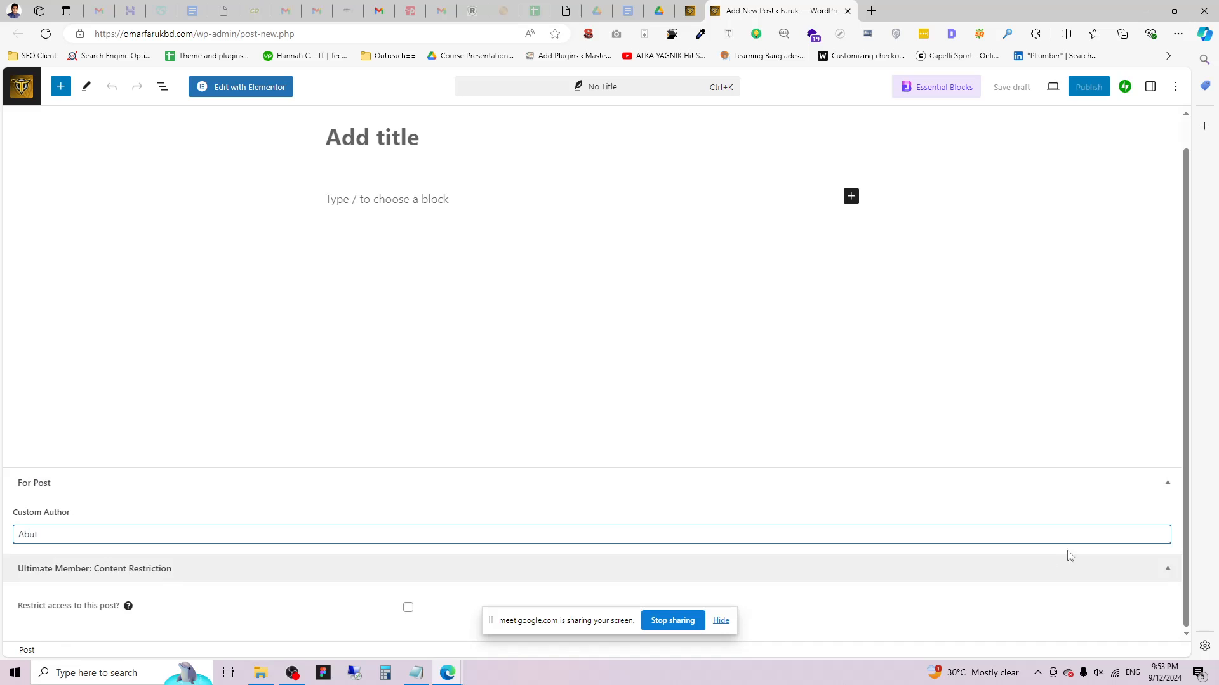
double_click(54, 532)
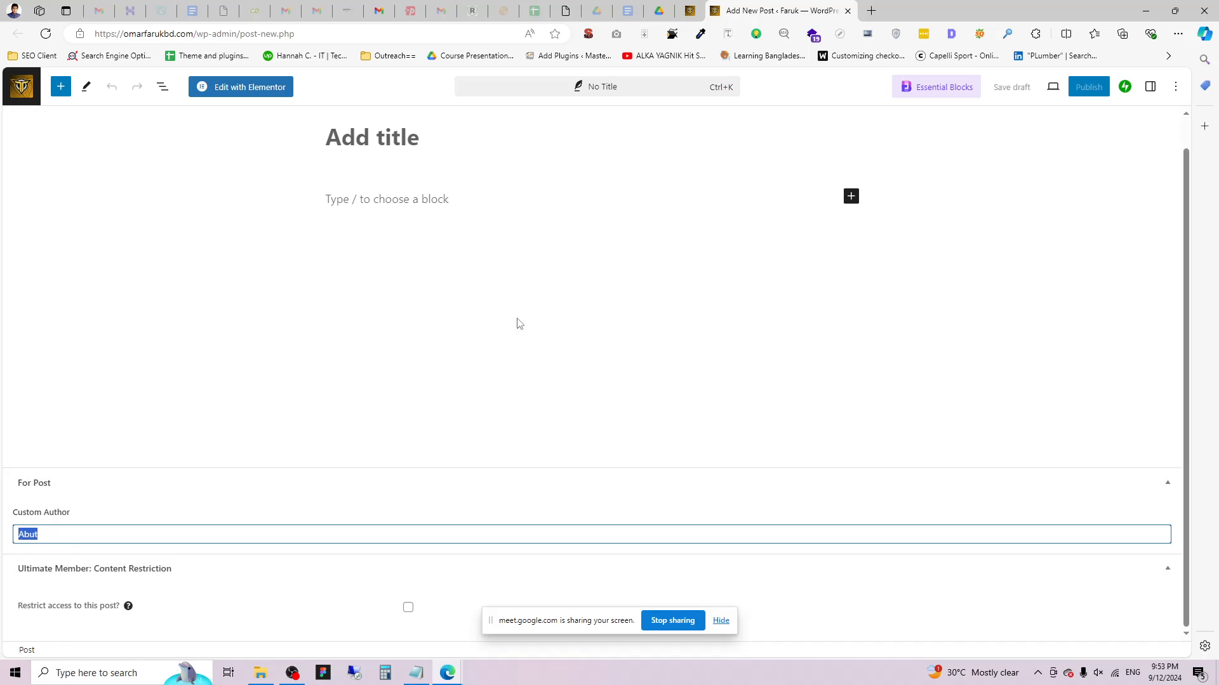
left_click(848, 11)
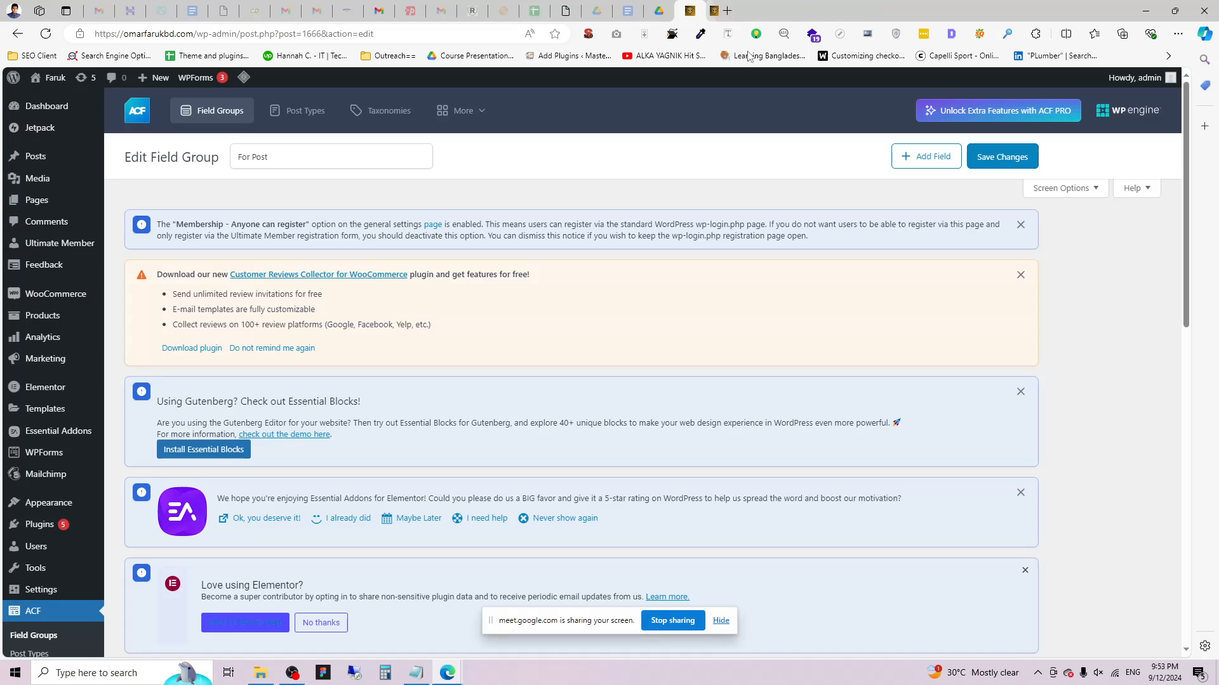
Open the ACF Post Types page from the admin sidebar.
mouse_move(38, 130)
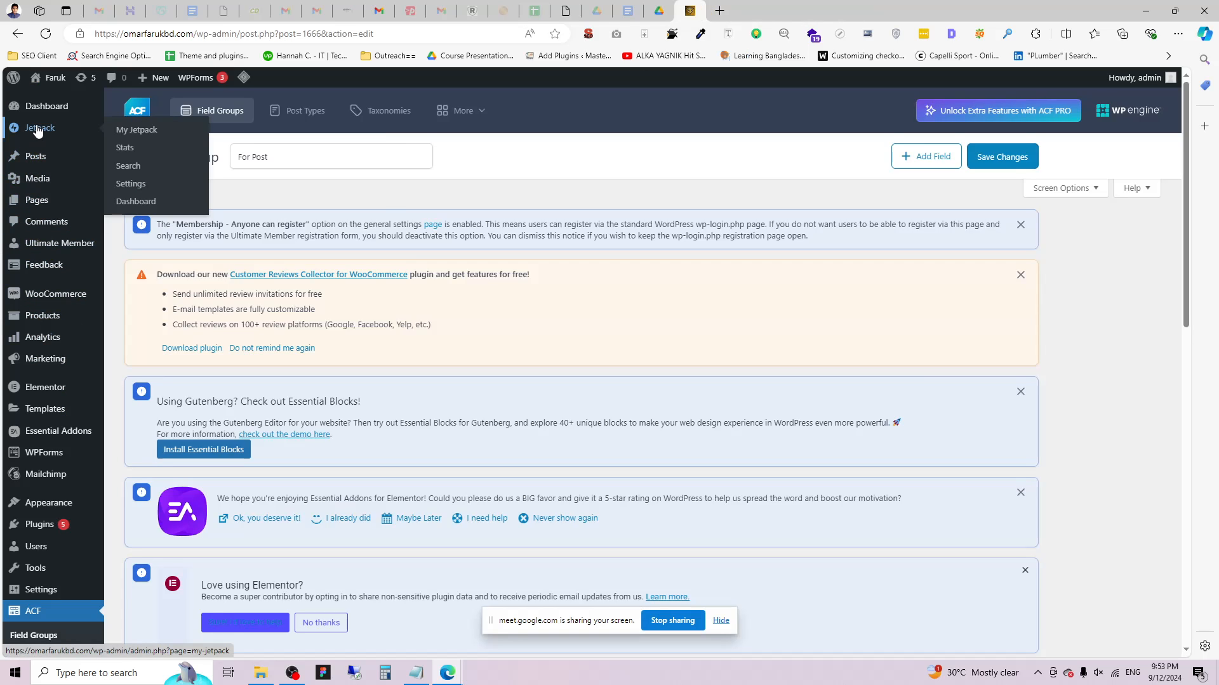
mouse_move(38, 163)
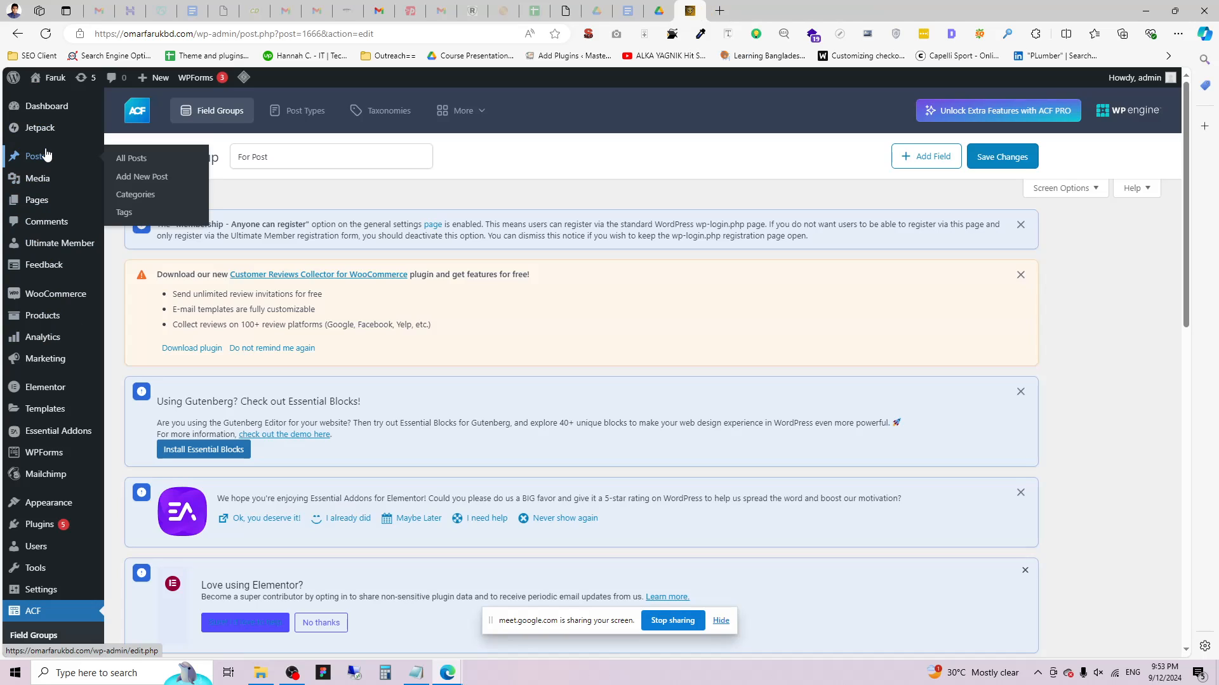
scroll(454, 307, "down", 7)
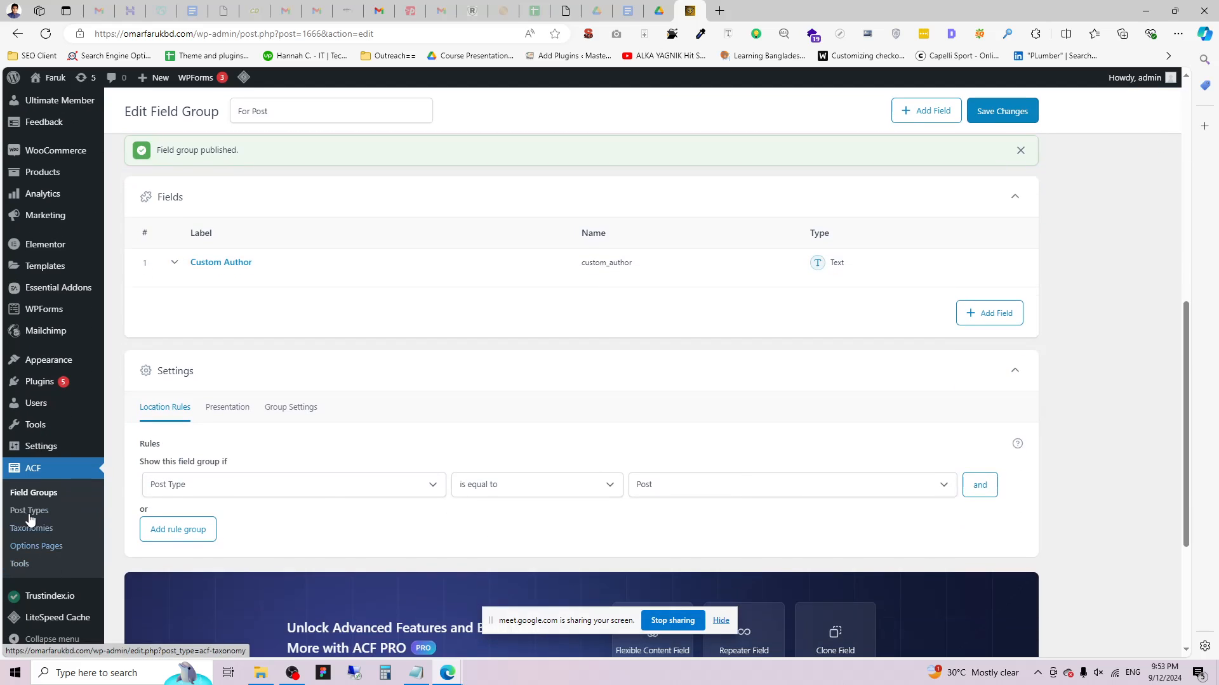
left_click(32, 514)
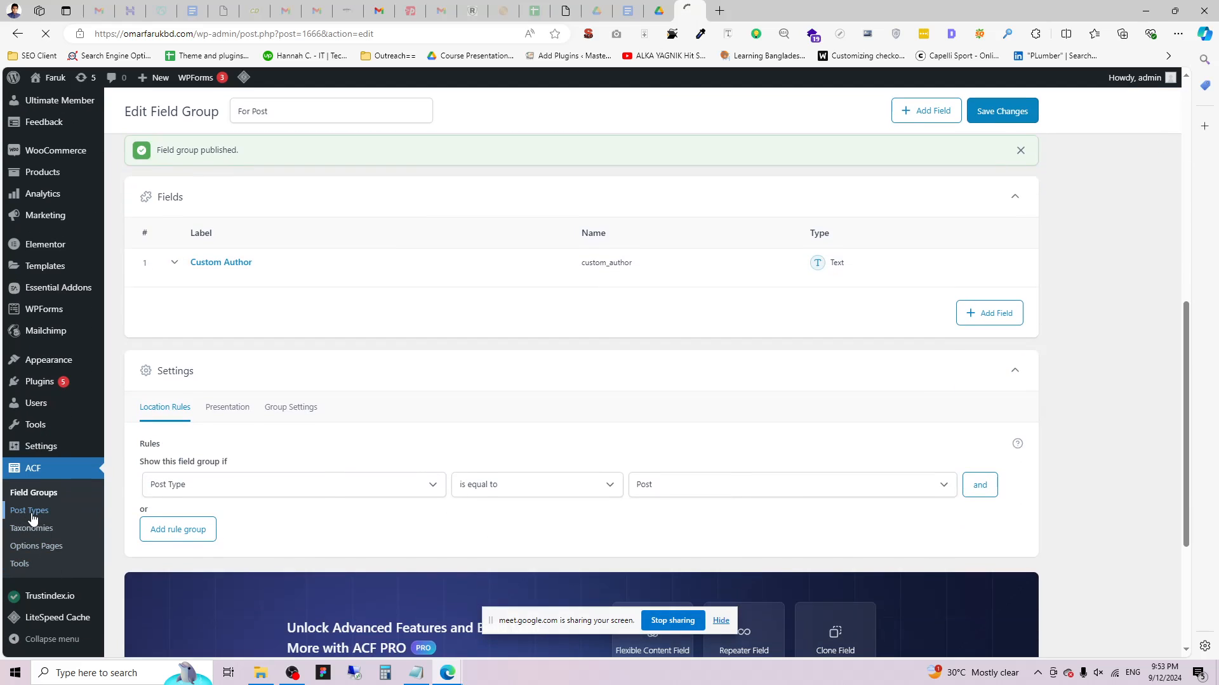
Dismiss the Elementor, Essential Addons, Essential Blocks, WooCommerce and membership notices, then reopen the Post Types list.
scroll(228, 389, "down", 5)
scroll(330, 334, "up", 3)
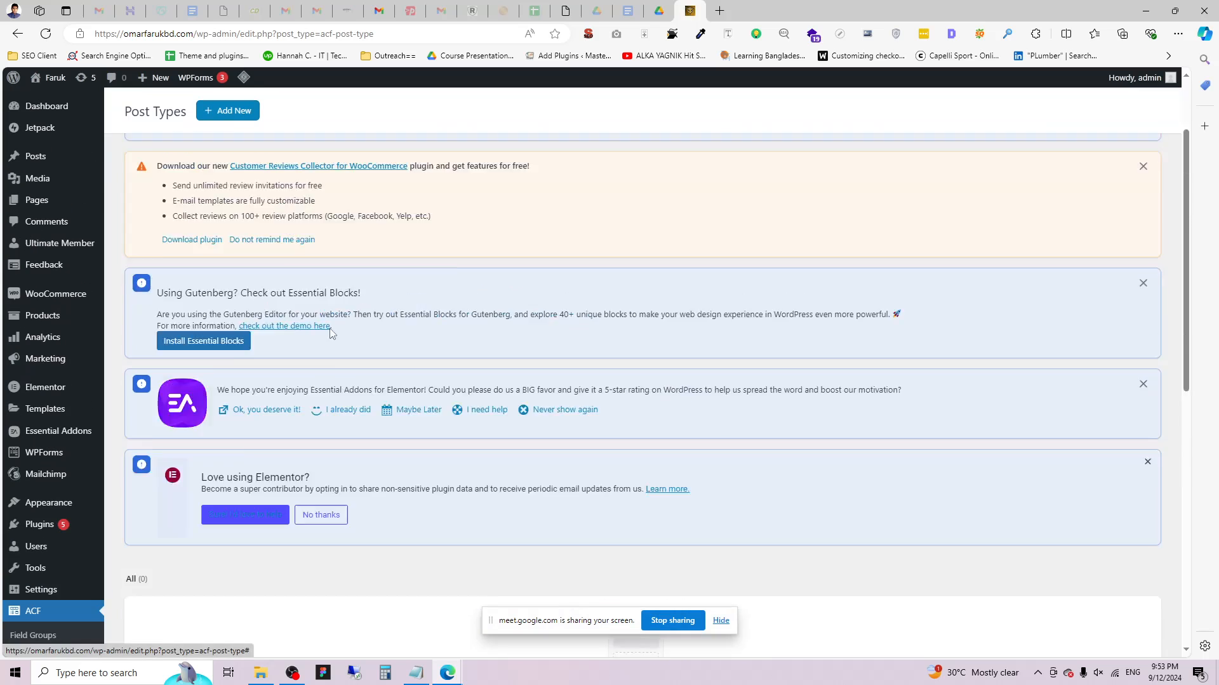
scroll(330, 334, "up", 3)
scroll(571, 412, "down", 3)
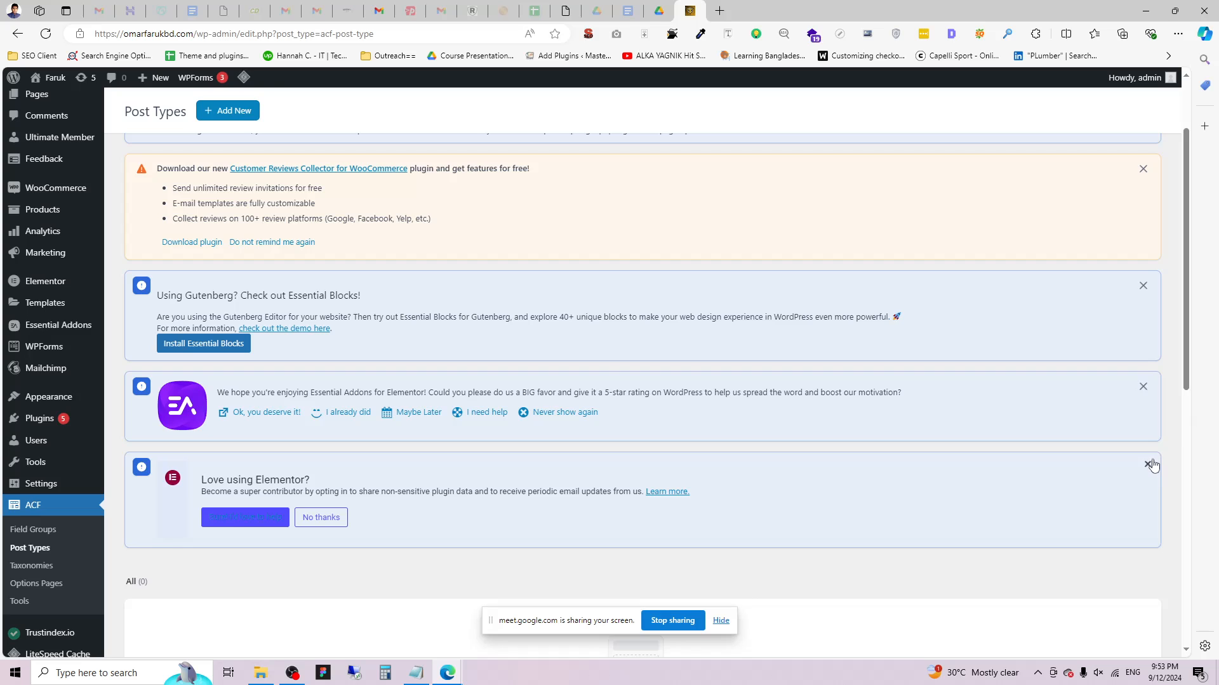
left_click(1152, 466)
left_click(1143, 387)
left_click(1143, 286)
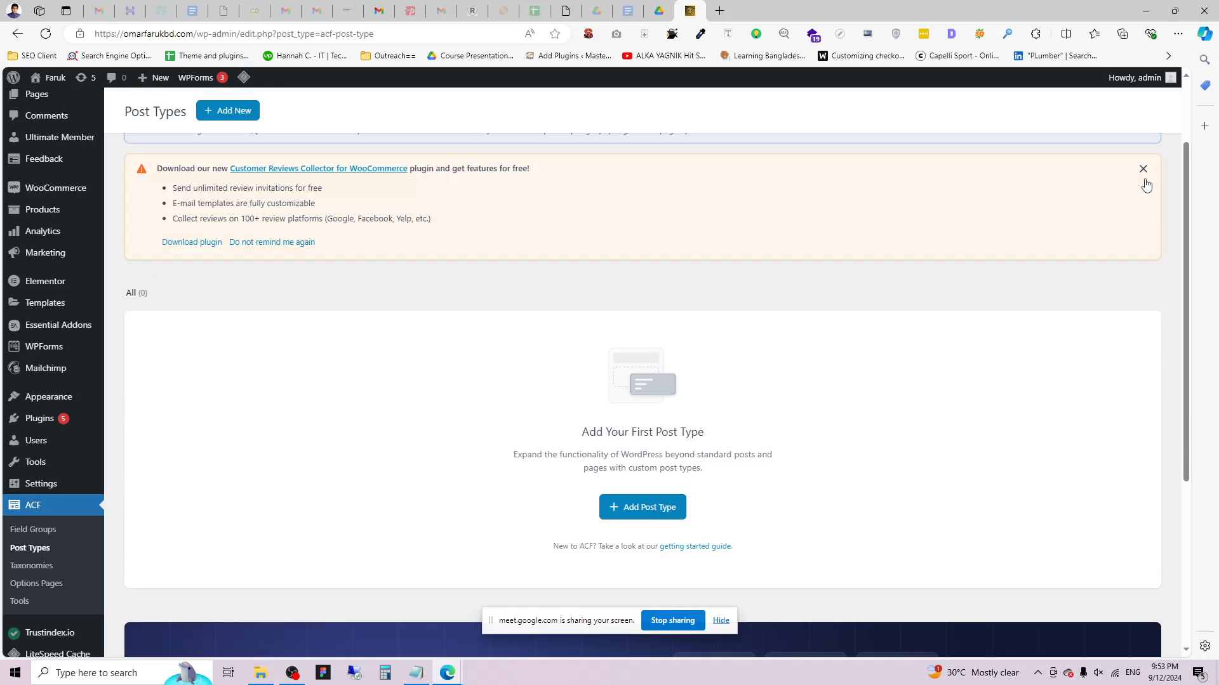
left_click(1143, 170)
scroll(530, 448, "up", 2)
left_click(1142, 225)
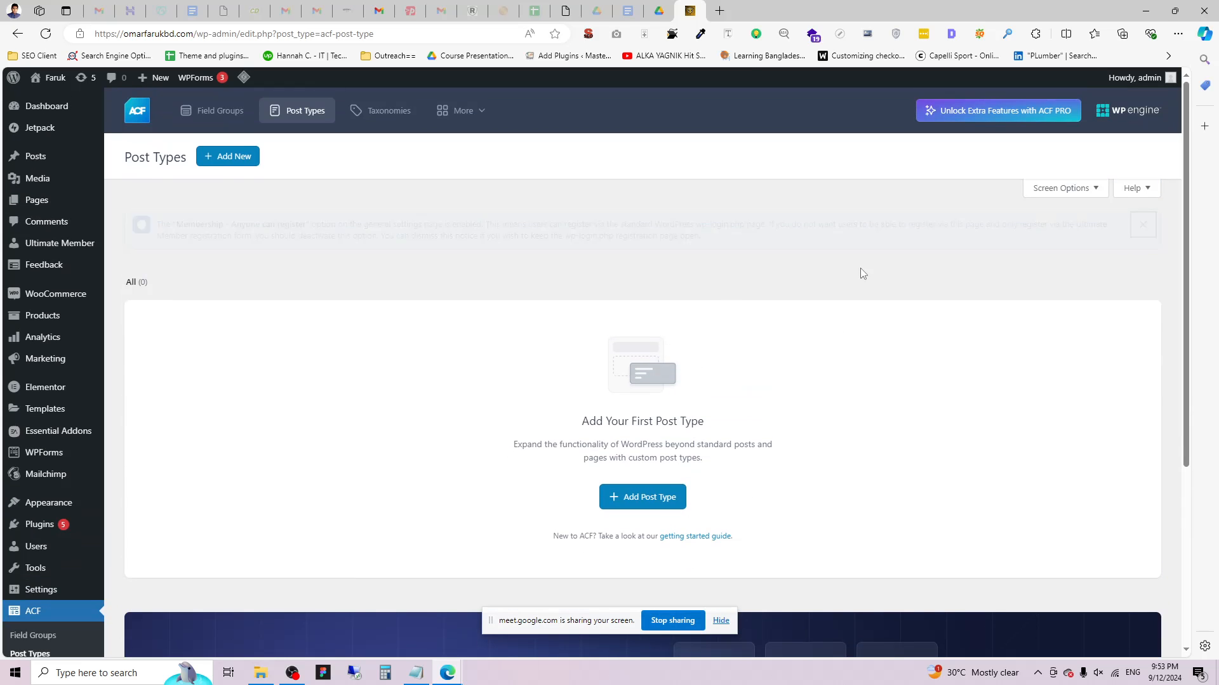
scroll(370, 266, "down", 3)
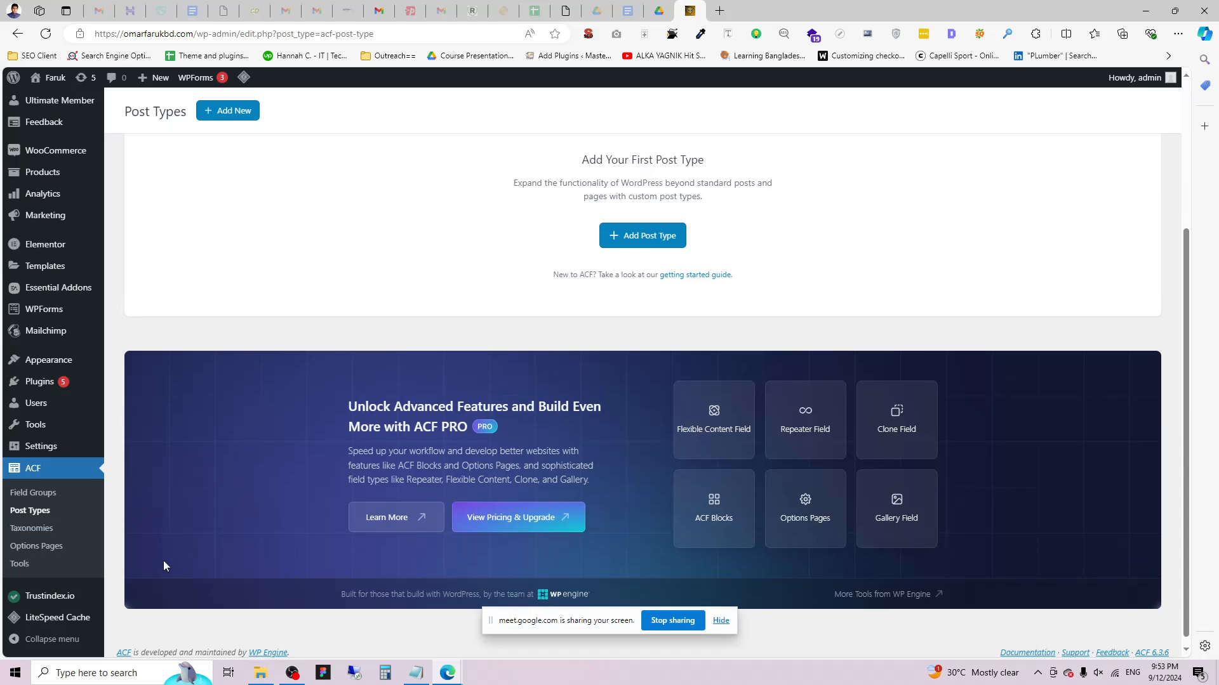
left_click(26, 511)
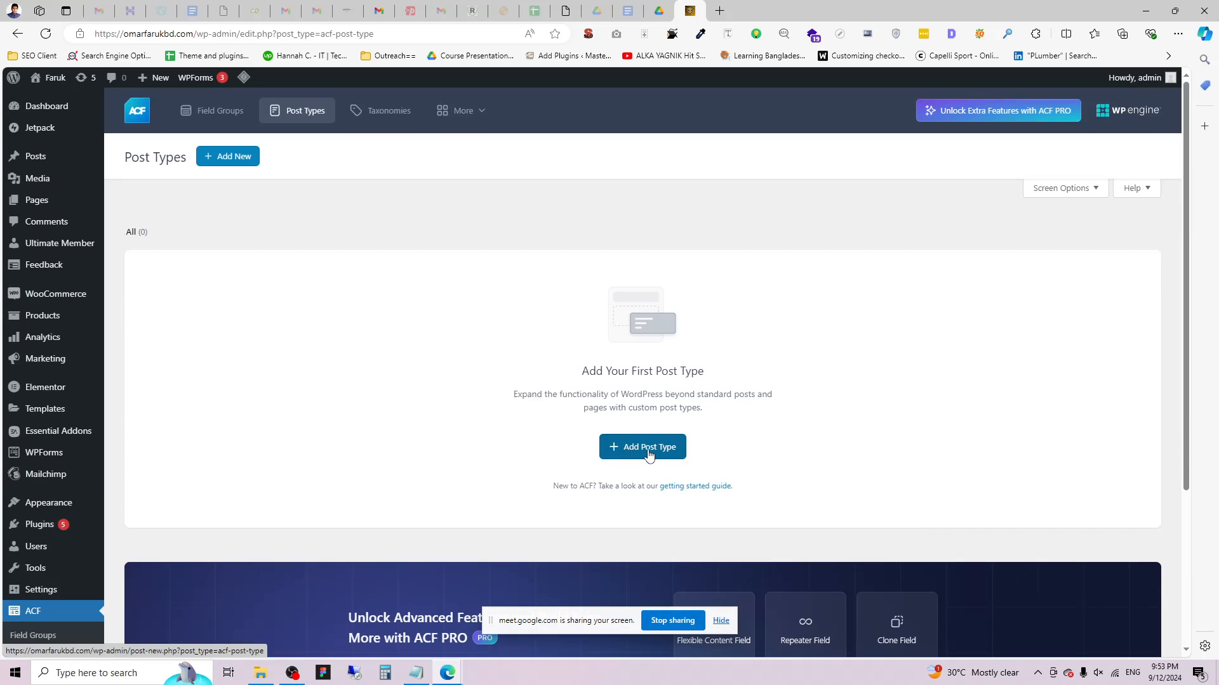
Start a new post type and dismiss the Elementor and WooCommerce notices.
left_click(647, 449)
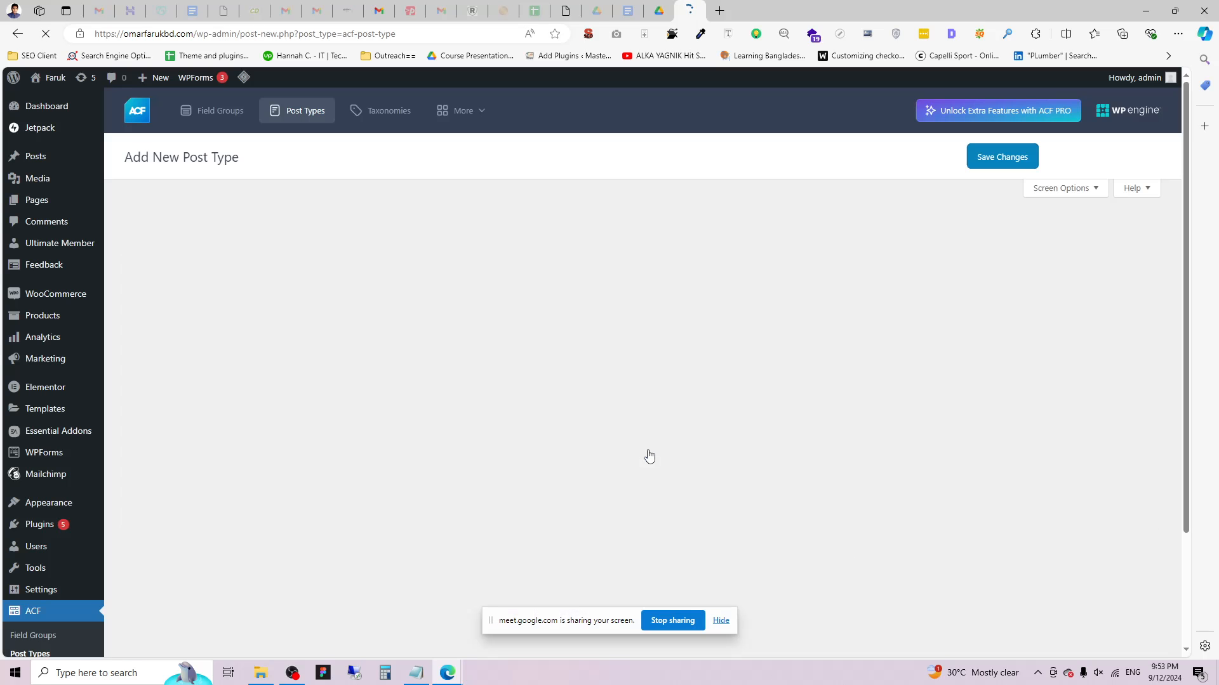
scroll(331, 387, "down", 1)
scroll(331, 387, "up", 1)
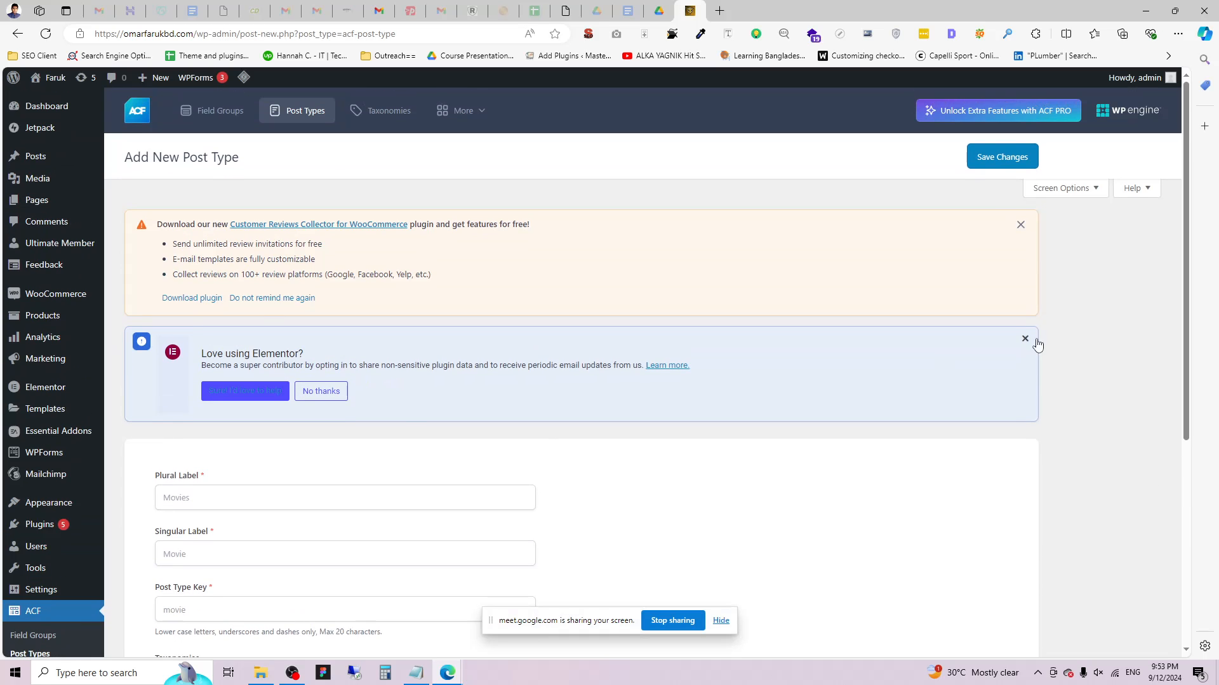
left_click(1025, 339)
left_click(1026, 225)
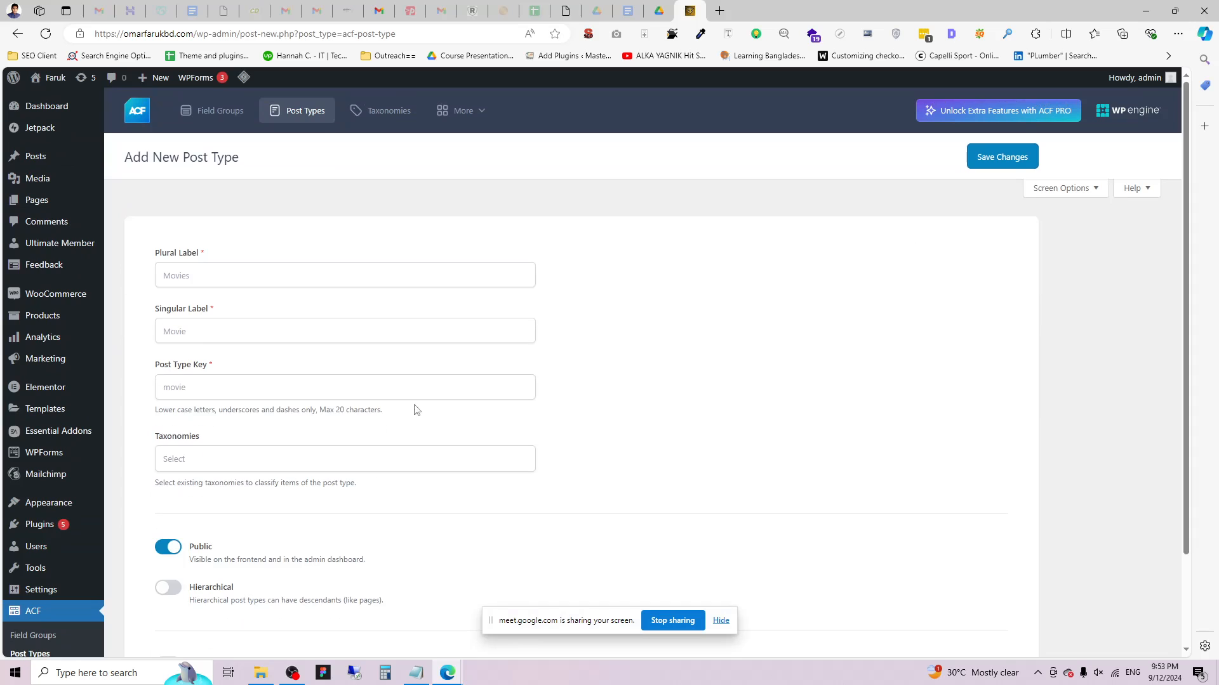
Set Plural Label 'Teams', Singular Label 'Team' and post type key 'team'.
left_click(184, 267)
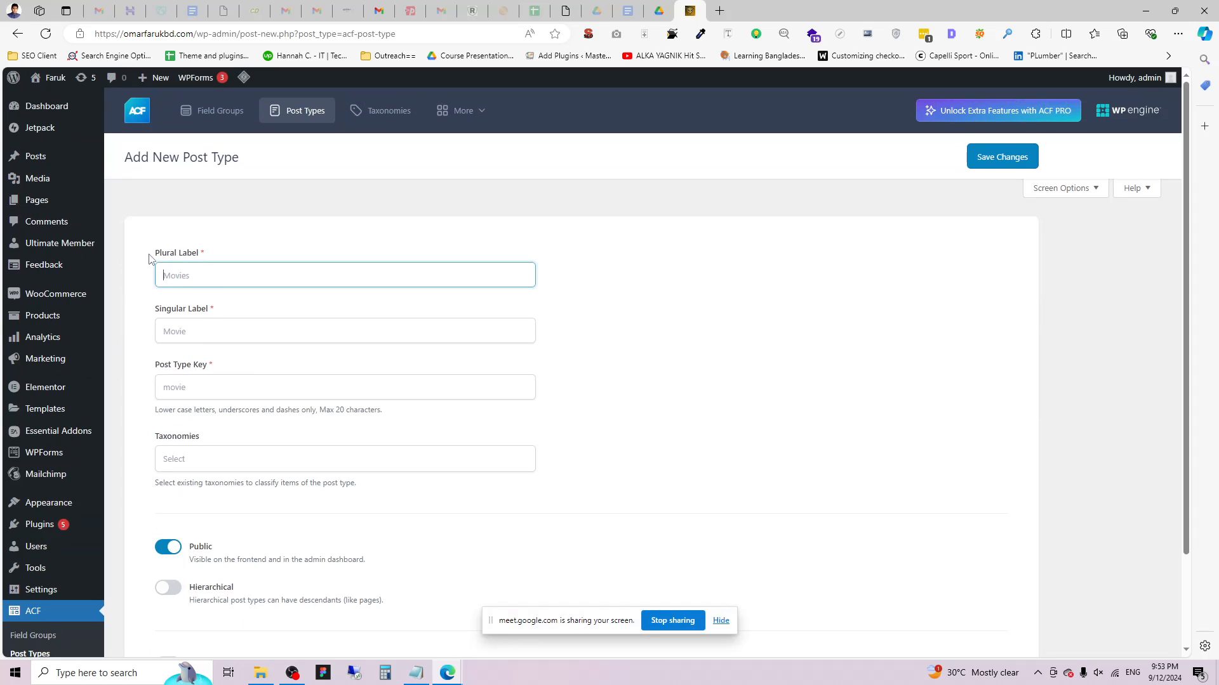
left_click_drag(156, 255, 212, 257)
left_click(185, 274)
type("Teams")
left_click_drag(160, 311, 215, 311)
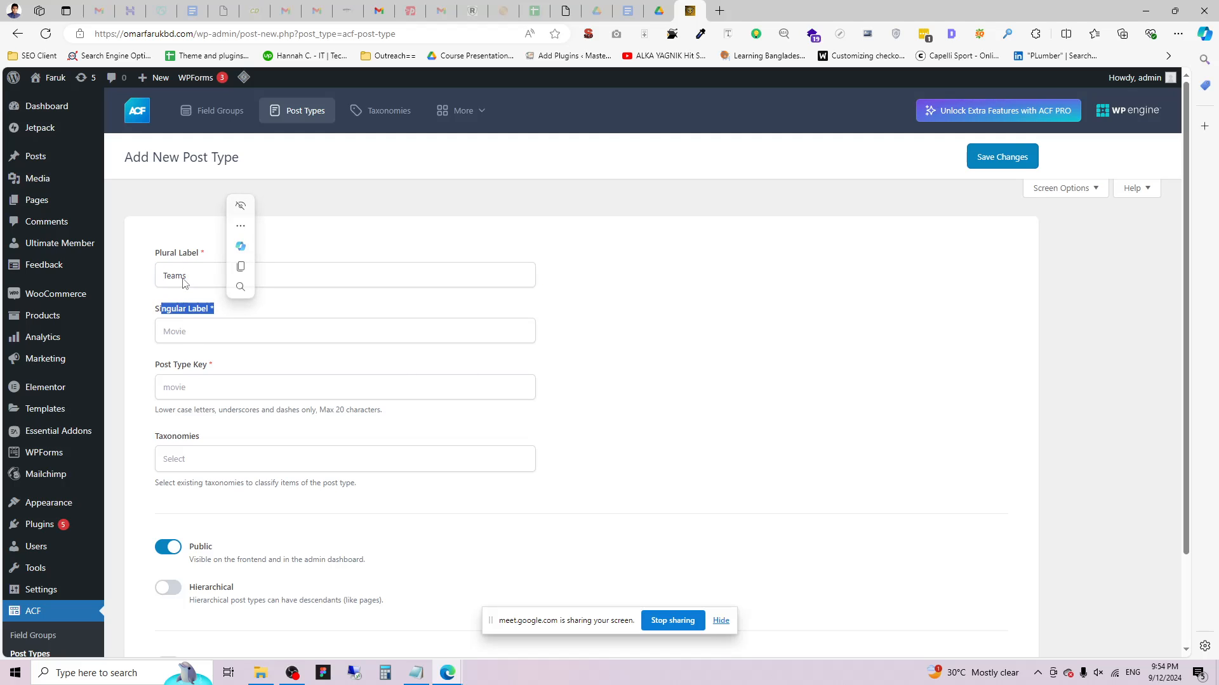
left_click(213, 322)
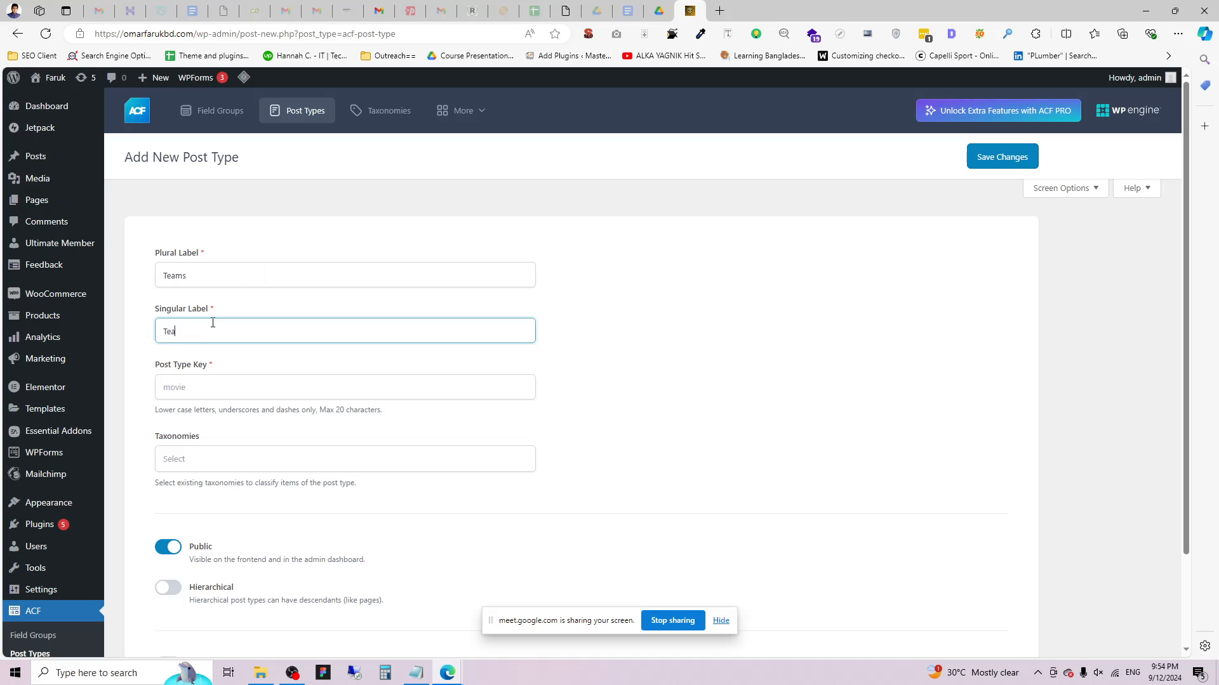
left_click(231, 372)
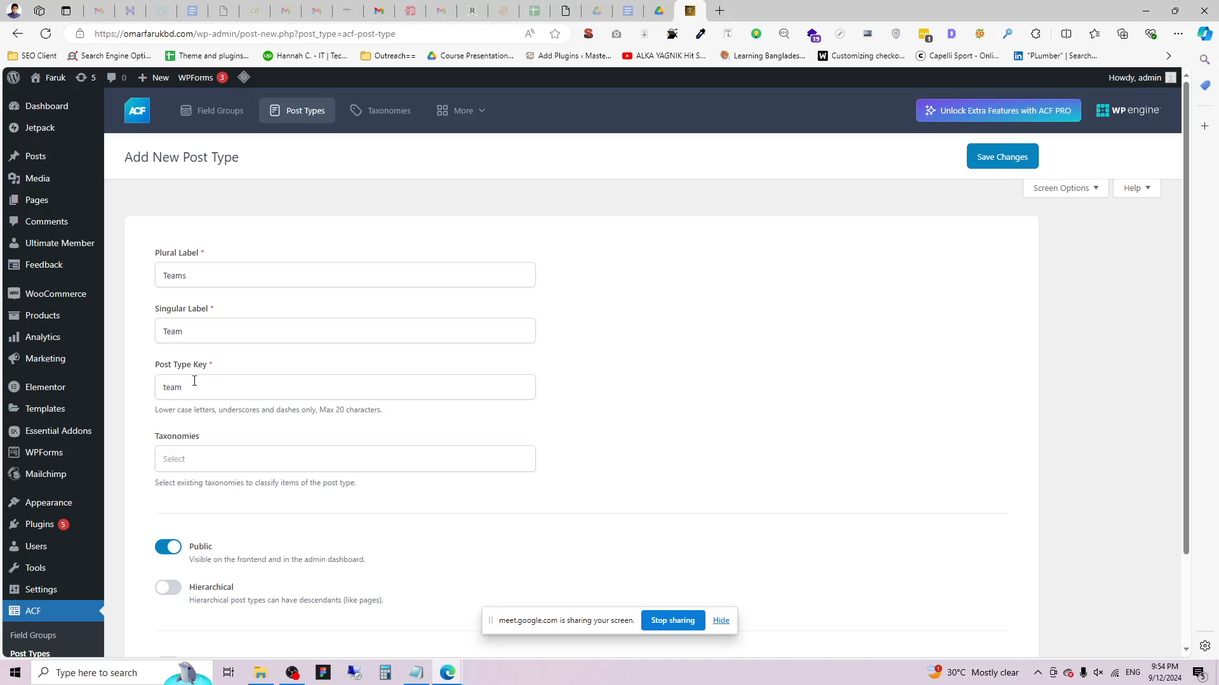
double_click(180, 333)
left_click(197, 385)
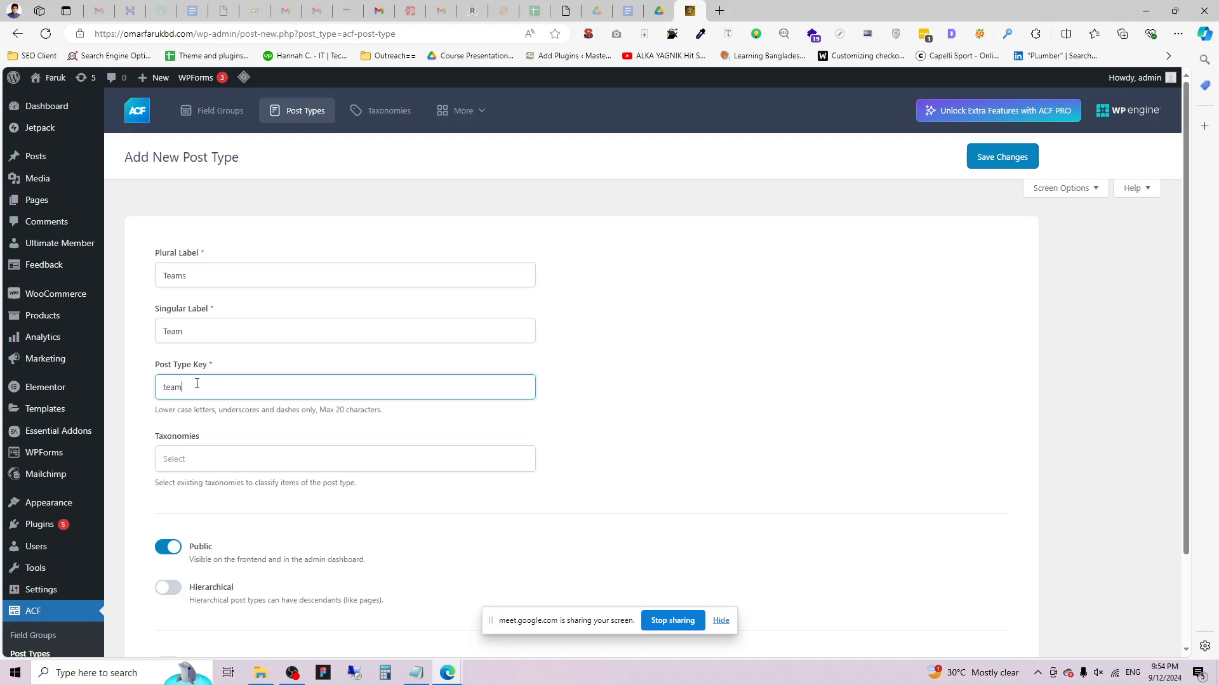
left_click(153, 416)
Attach only the Category taxonomy to the post type.
scroll(153, 415, "down", 2)
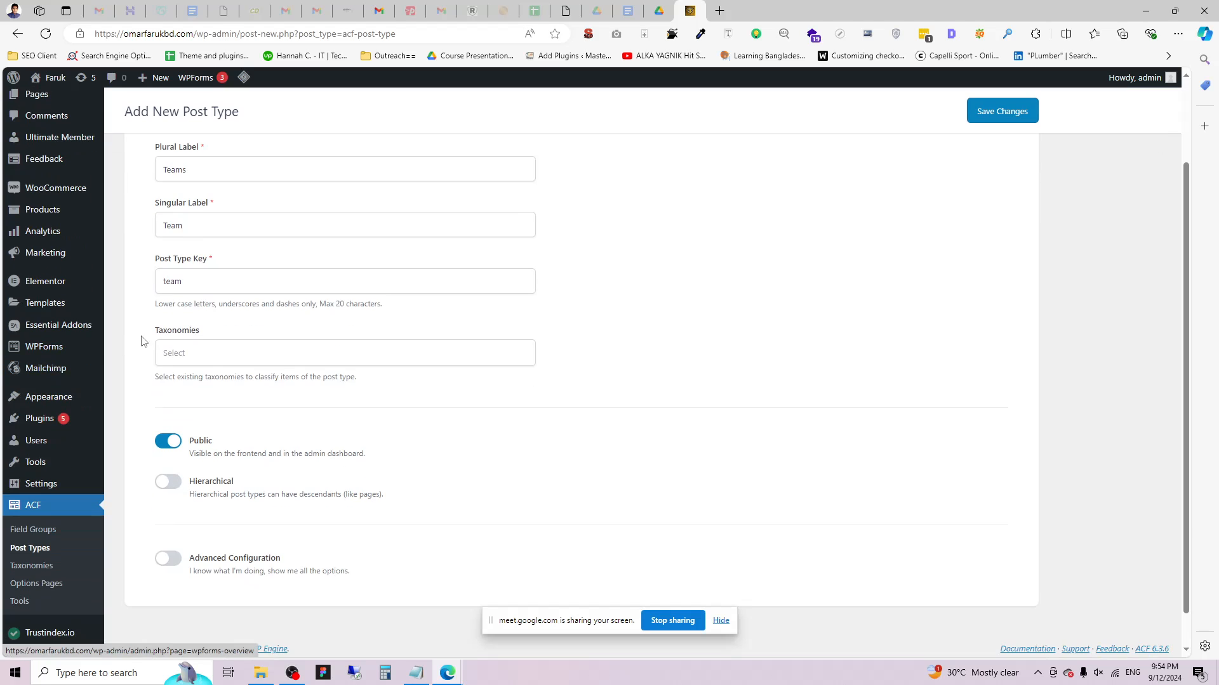
left_click(206, 352)
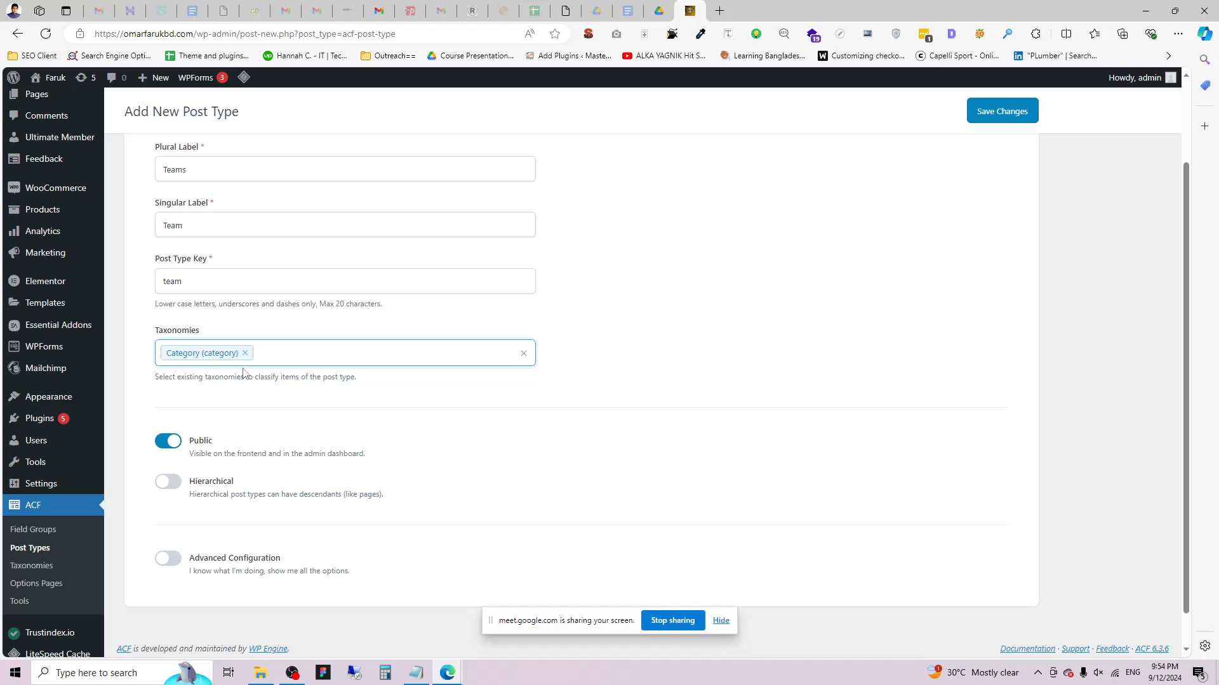
left_click(310, 353)
scroll(212, 387, "up", 5)
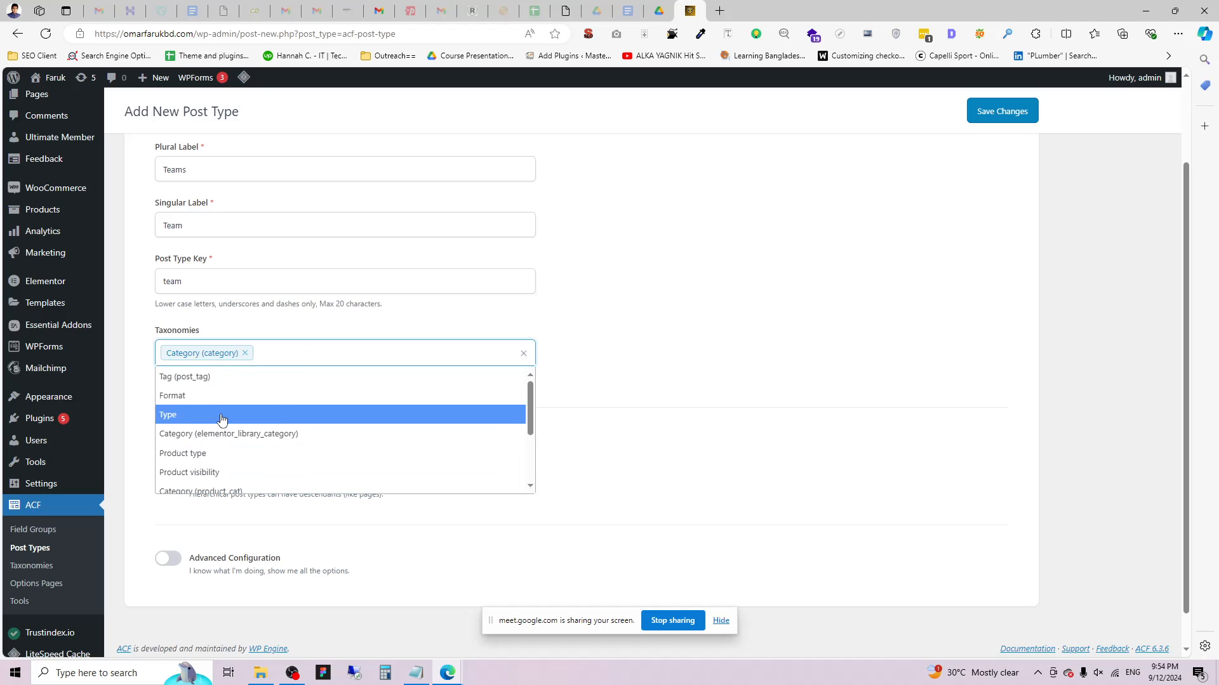
left_click(145, 341)
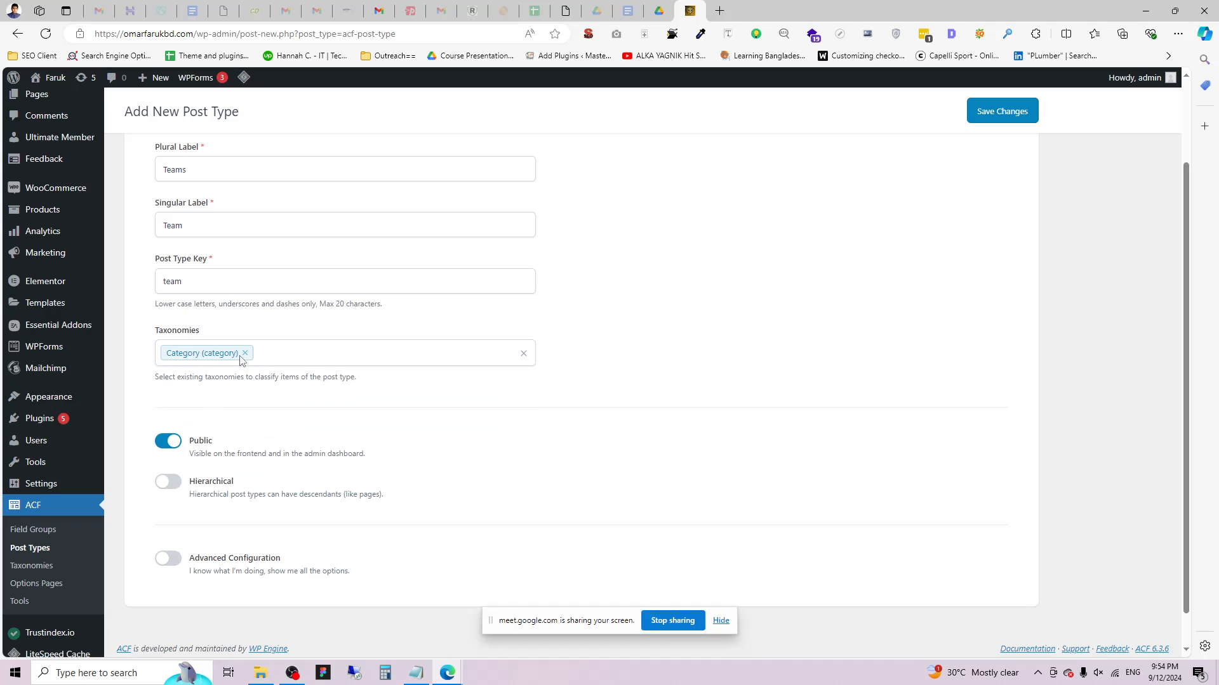
scroll(280, 445, "down", 1)
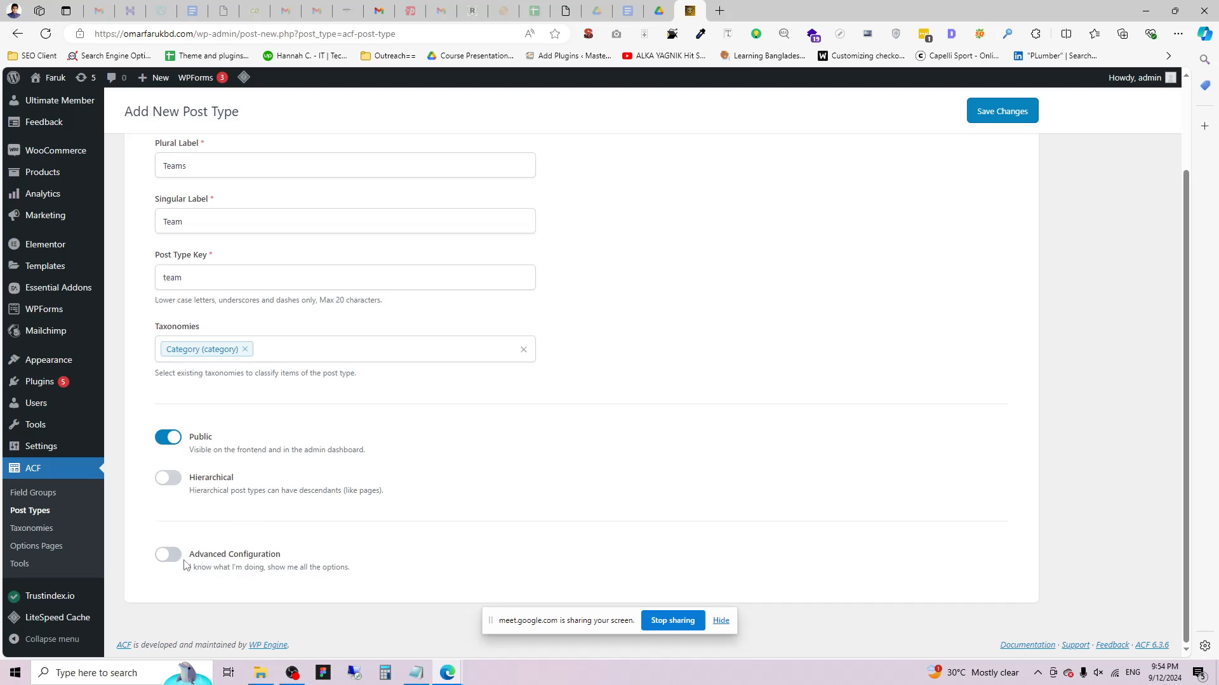
Enable Advanced Configuration and change the plural label to 'Team Members'.
left_click(227, 556)
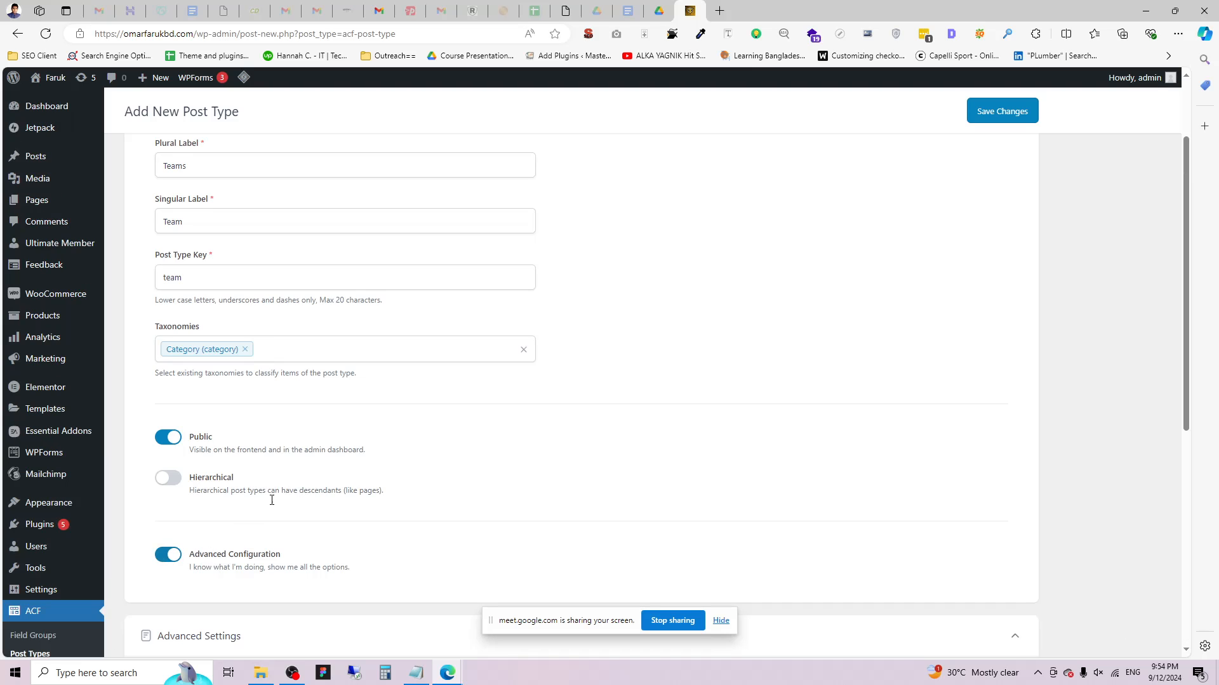
scroll(394, 435, "down", 5)
scroll(354, 427, "up", 7)
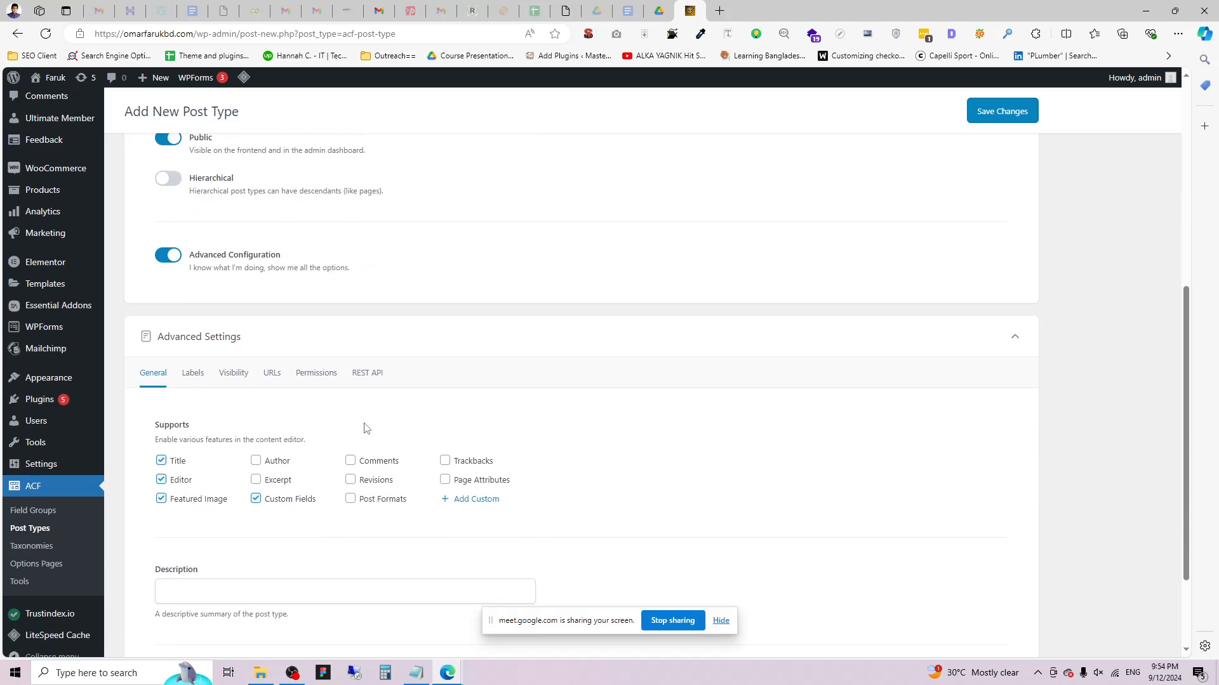
left_click_drag(183, 157, 240, 158)
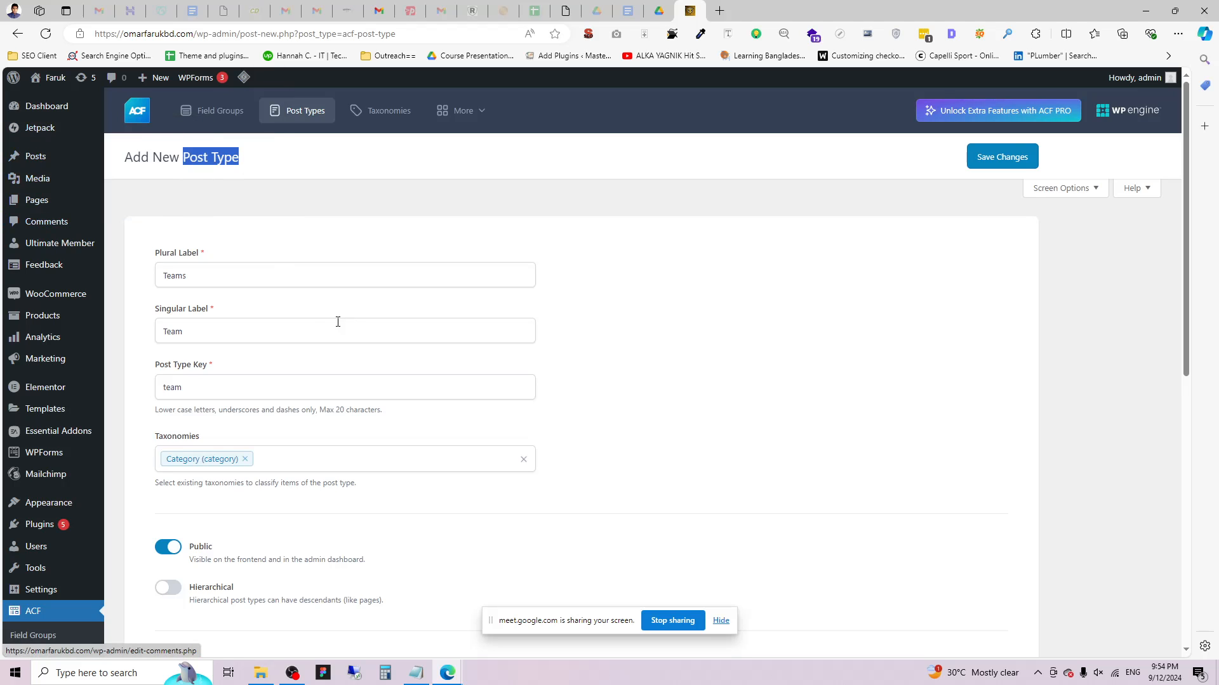
left_click_drag(190, 273, 159, 262)
left_click(756, 313)
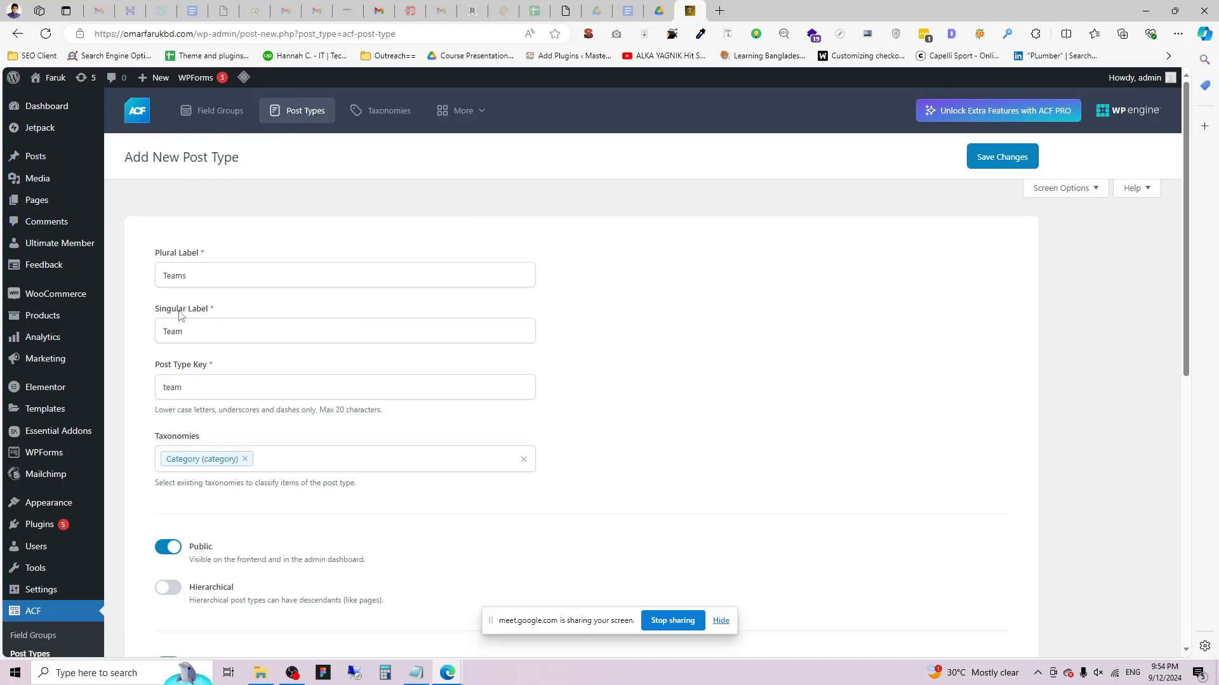
double_click(201, 273)
left_click(215, 270)
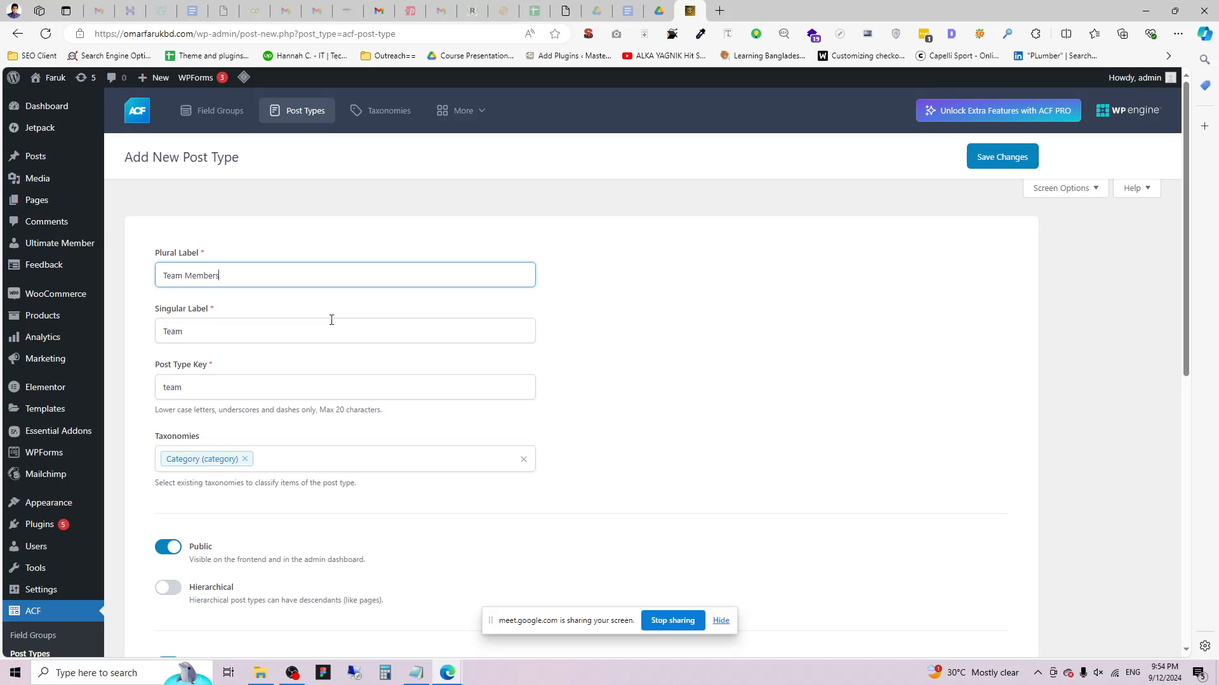
left_click(807, 406)
Uncheck Editor and Custom Fields so Supports keeps only Title and Featured Image.
scroll(229, 425, "down", 3)
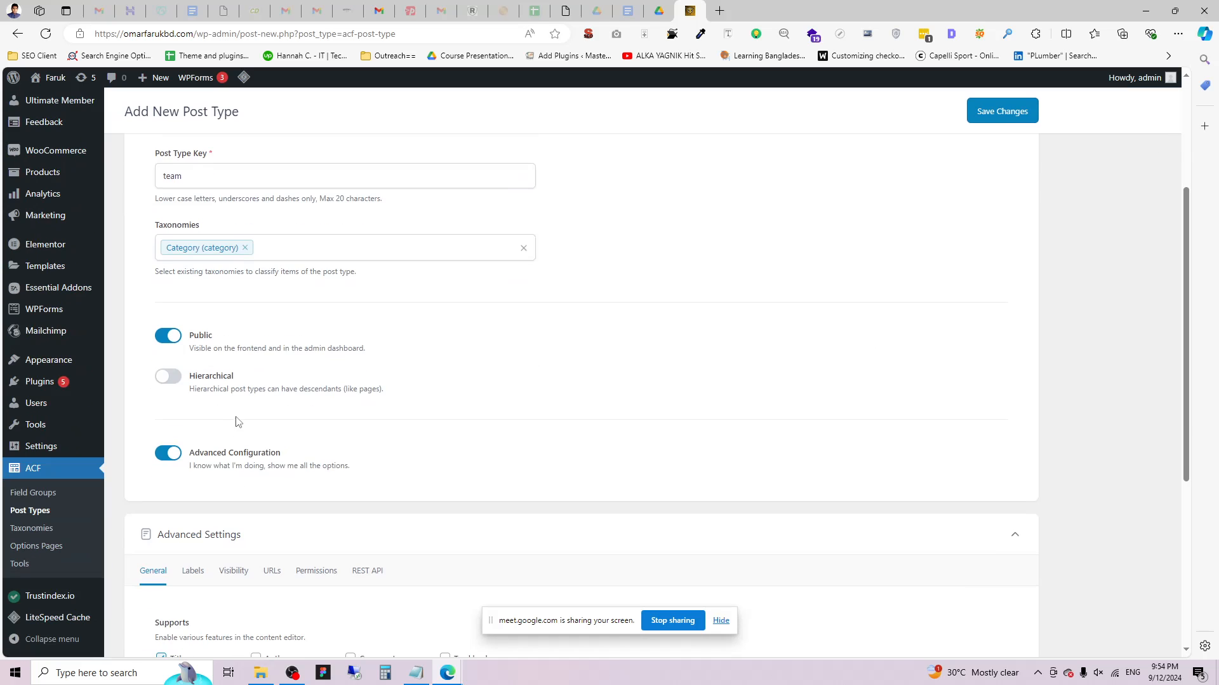
scroll(327, 370, "down", 3)
scroll(328, 371, "up", 5)
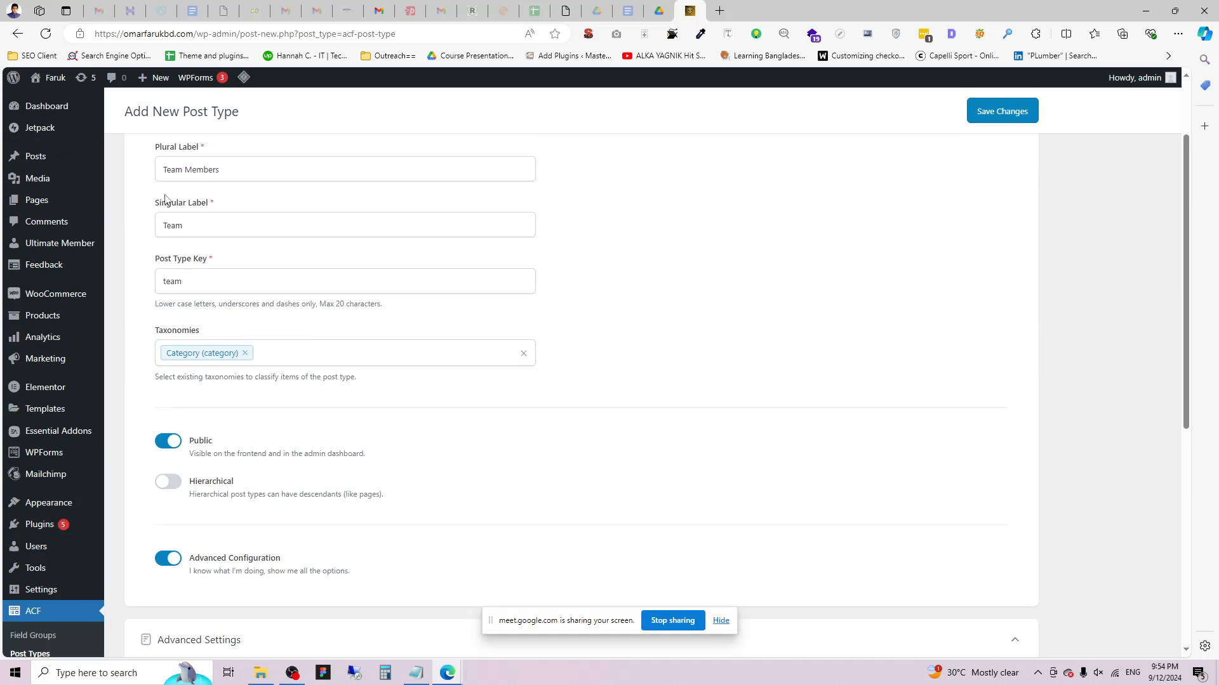
scroll(308, 508, "down", 5)
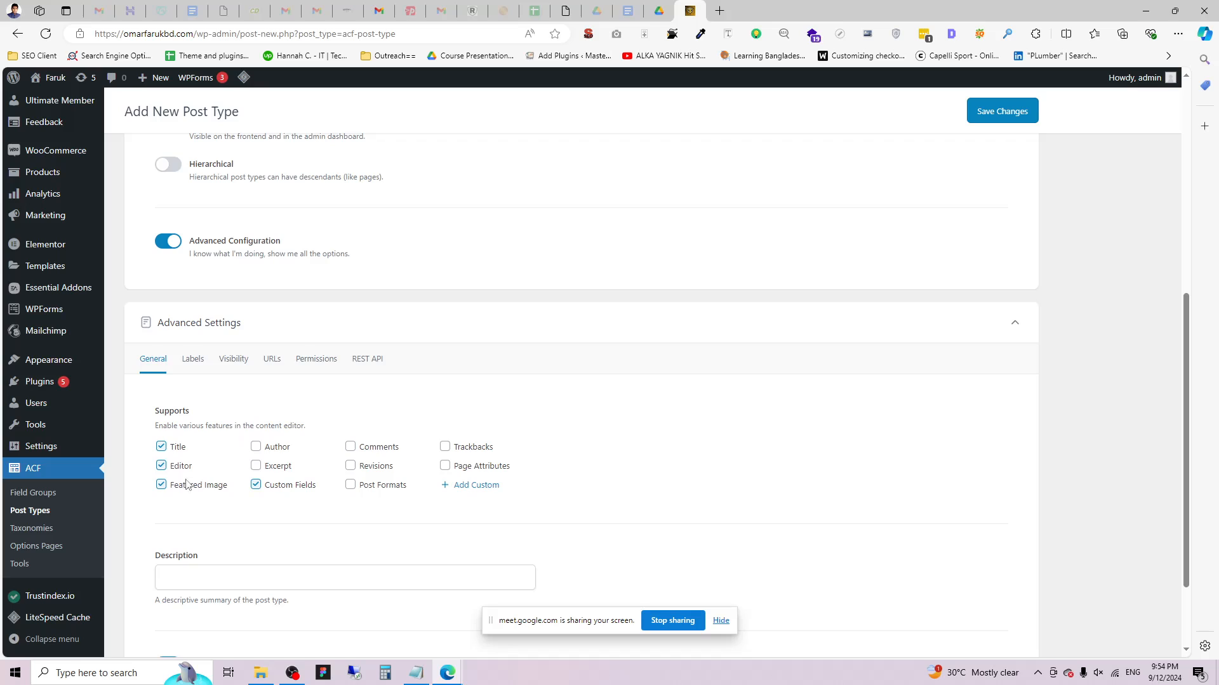
left_click(171, 468)
left_click(256, 485)
scroll(419, 452, "down", 2)
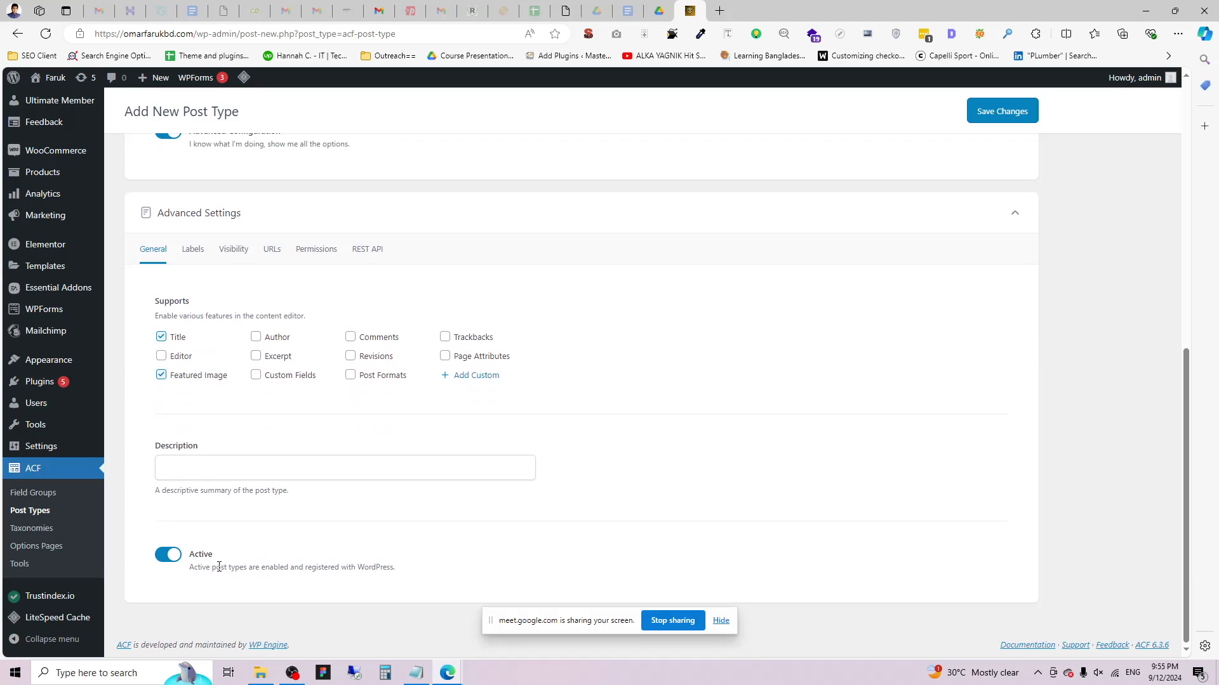
Open the post type's Visibility settings and its Menu Icon options.
left_click(239, 251)
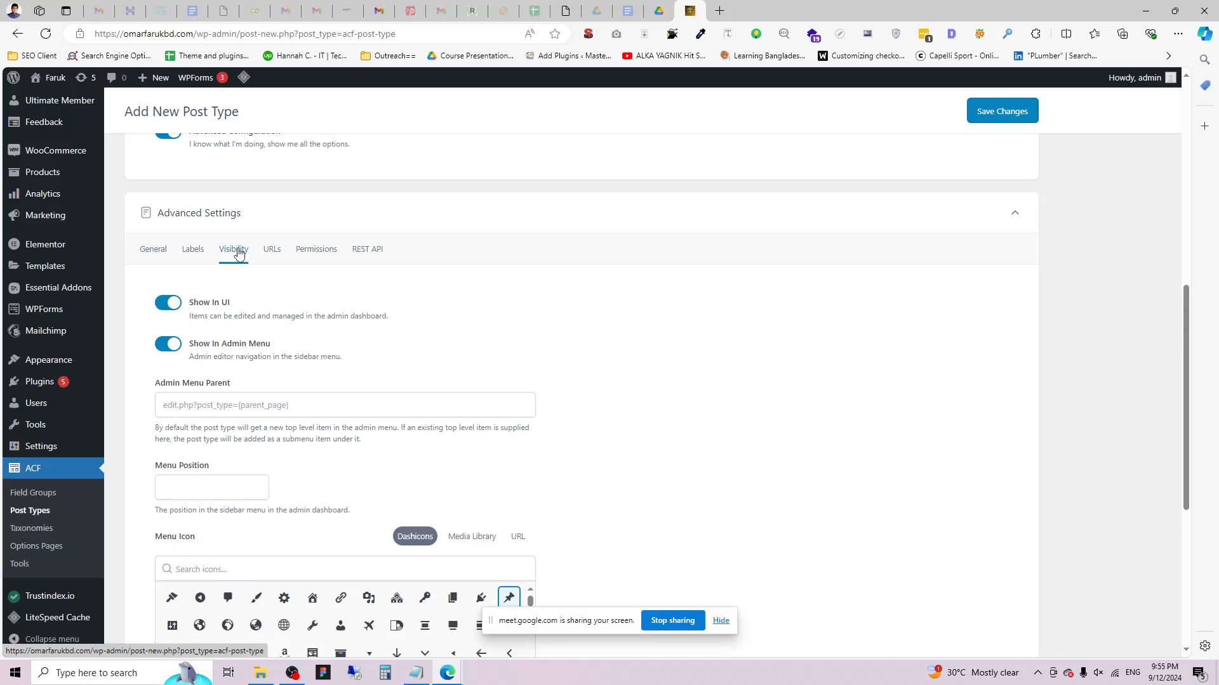
scroll(239, 254, "down", 5)
scroll(245, 280, "up", 3)
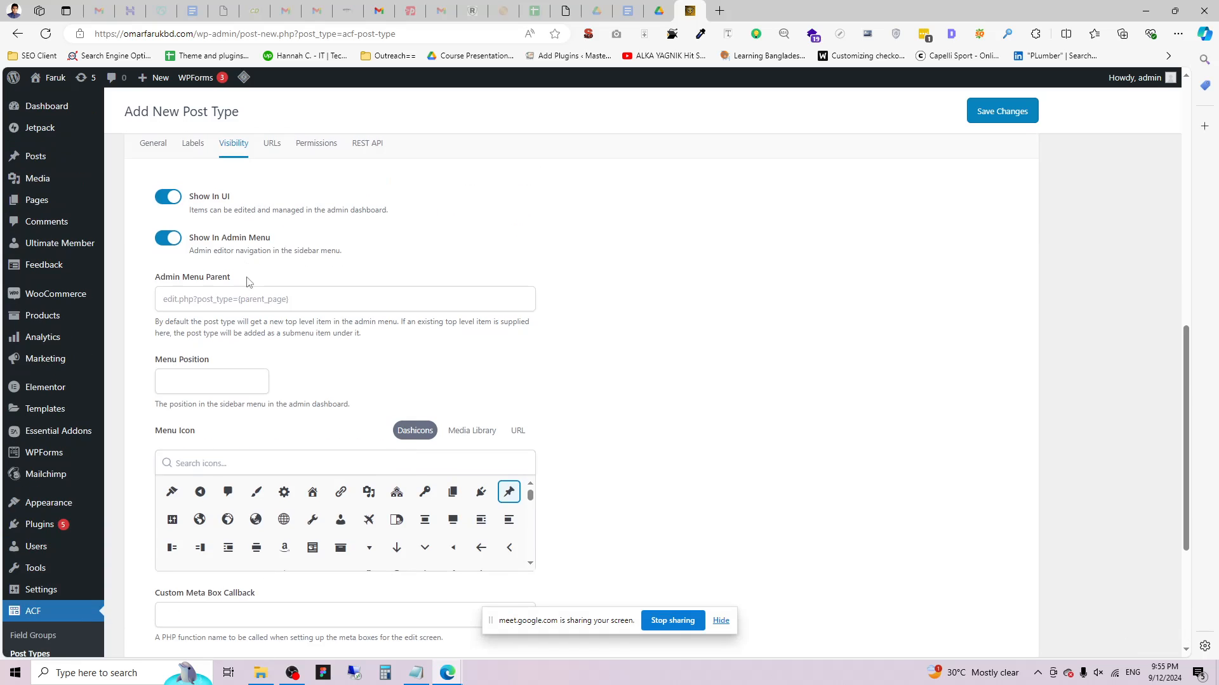
scroll(205, 320, "up", 2)
scroll(264, 445, "down", 5)
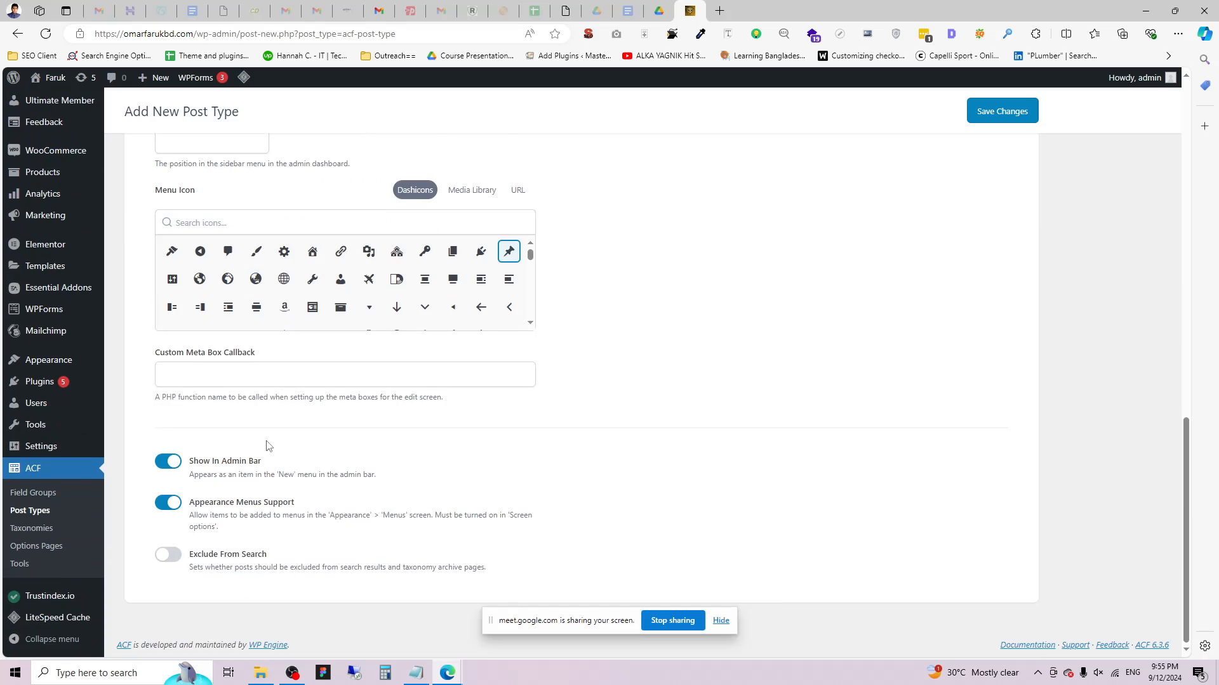
scroll(267, 446, "up", 2)
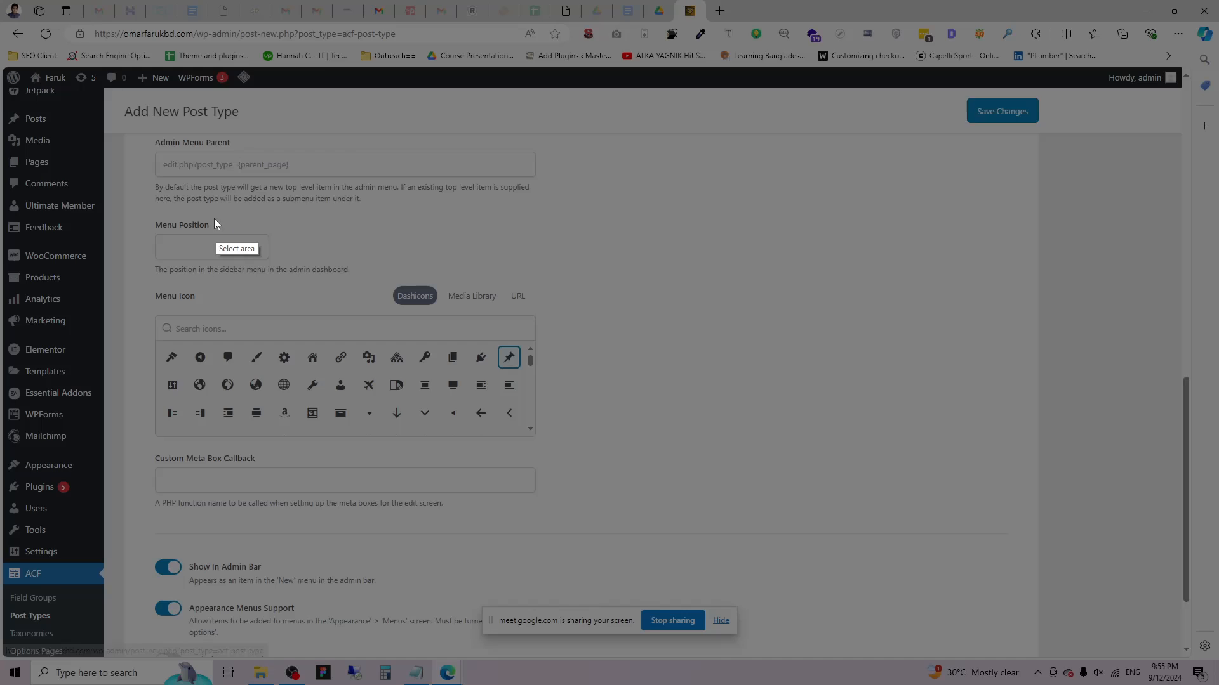
key("Print")
mouse_move(3, 107)
left_mouse_down()
mouse_move(25, 138)
mouse_move(19, 191)
mouse_move(29, 203)
left_mouse_up()
left_click(121, 213)
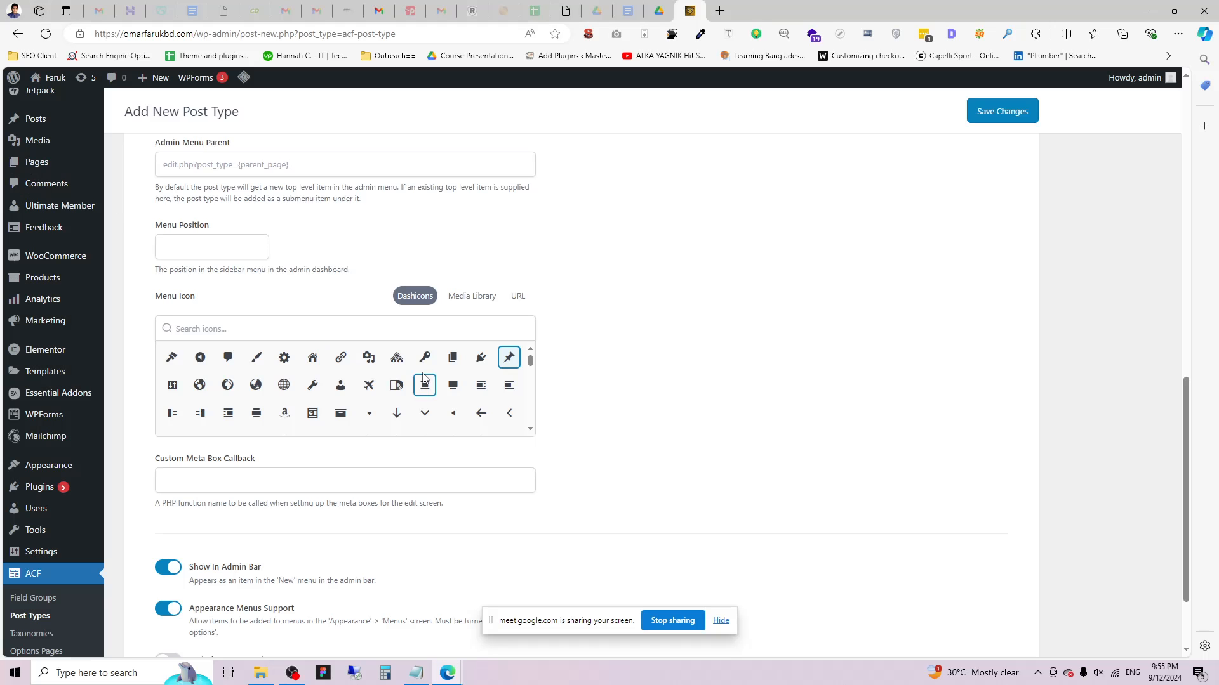
Search the Dashicons for 'Man' and choose the person icon as menu icon.
left_click(232, 325)
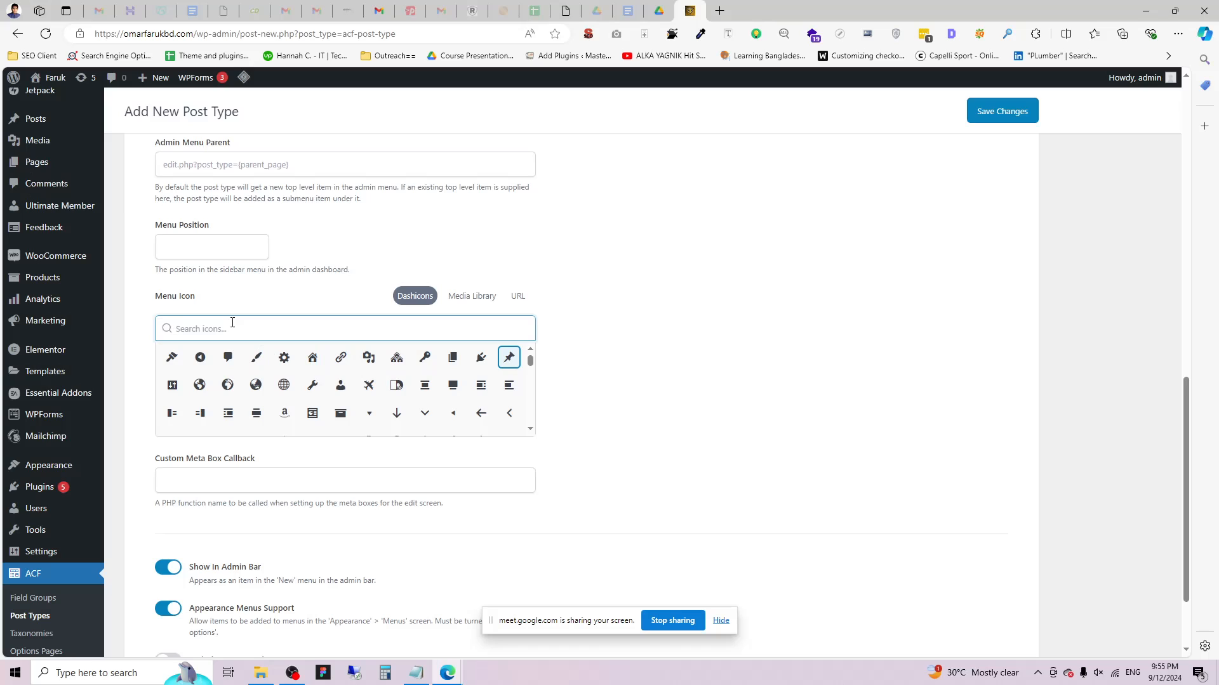
type("Av")
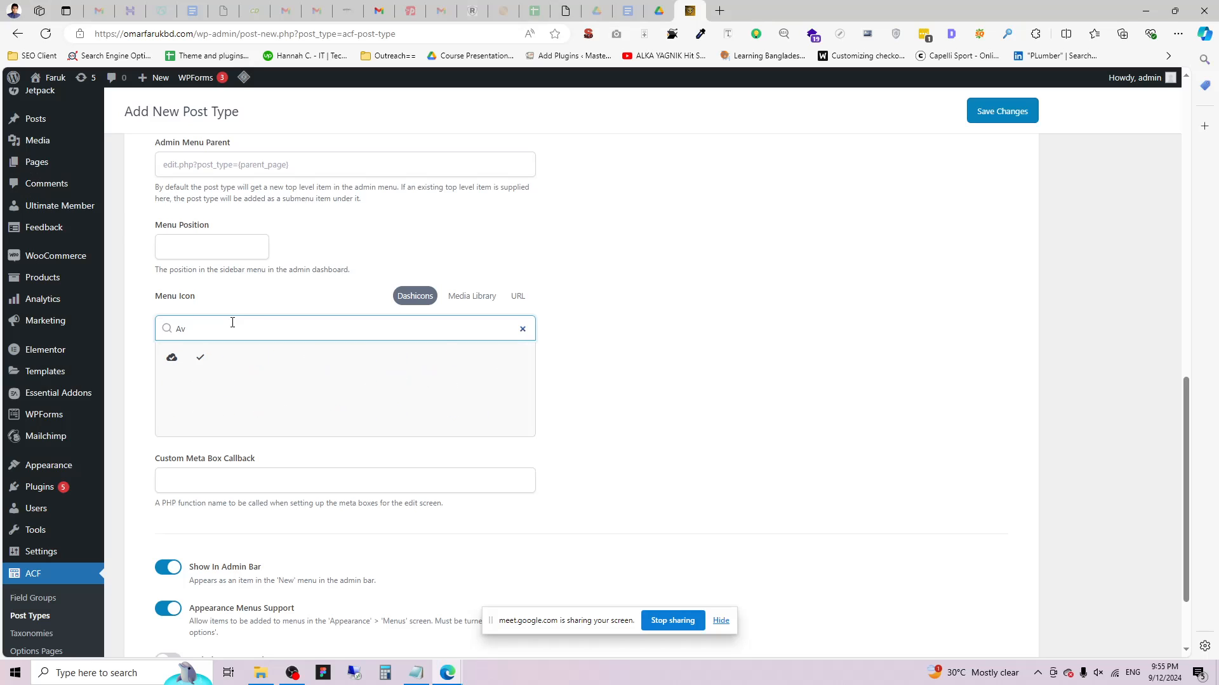
key("BackSpace")
key("BackSpace")
type("Man")
left_click(172, 357)
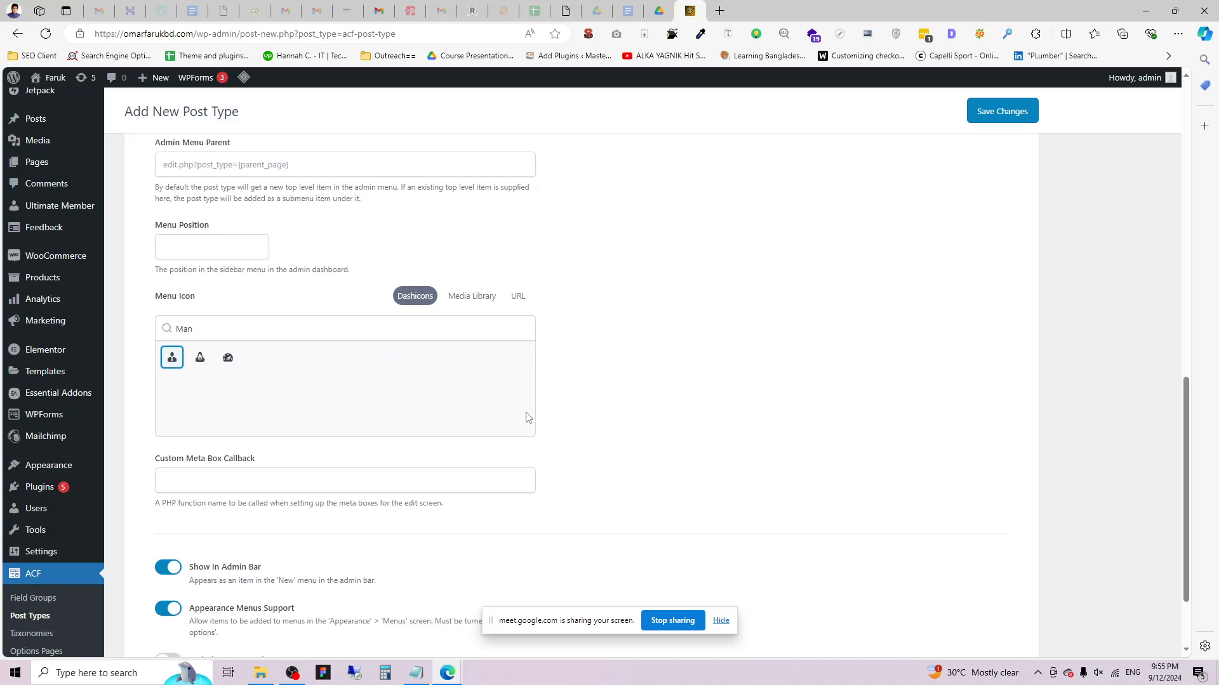
scroll(430, 427, "down", 1)
scroll(428, 425, "down", 1)
scroll(427, 425, "up", 5)
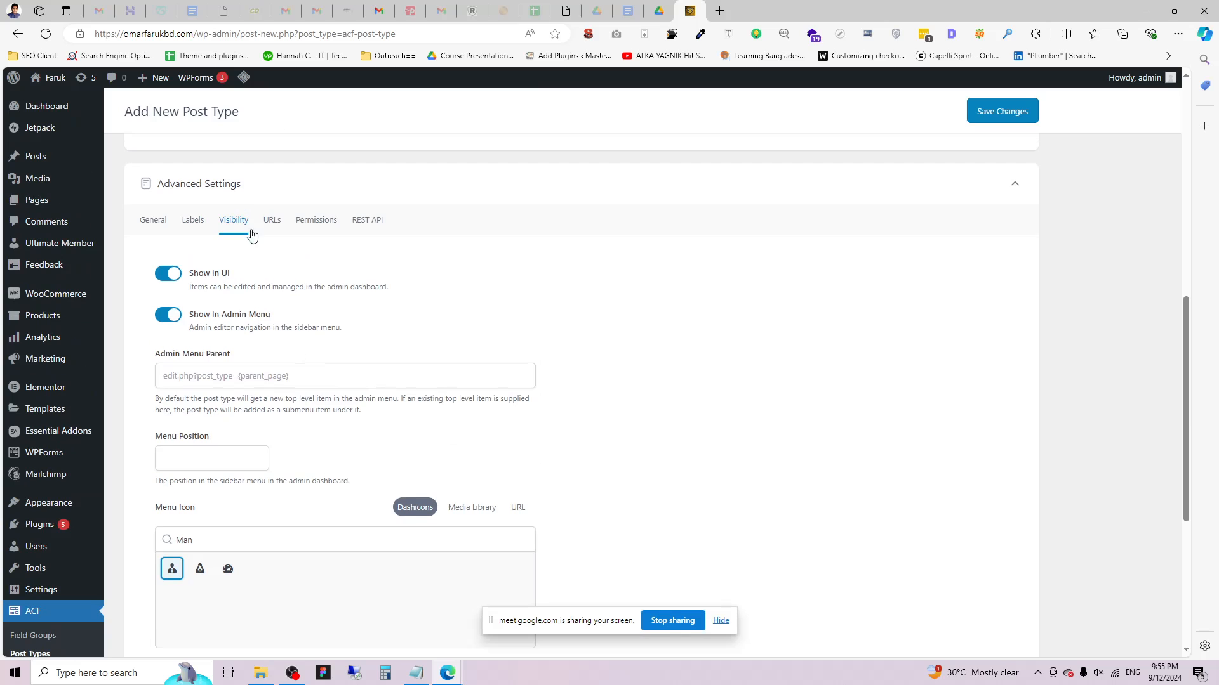
Turn on Archive in the post type's URLs settings.
left_click(277, 222)
scroll(227, 310, "down", 2)
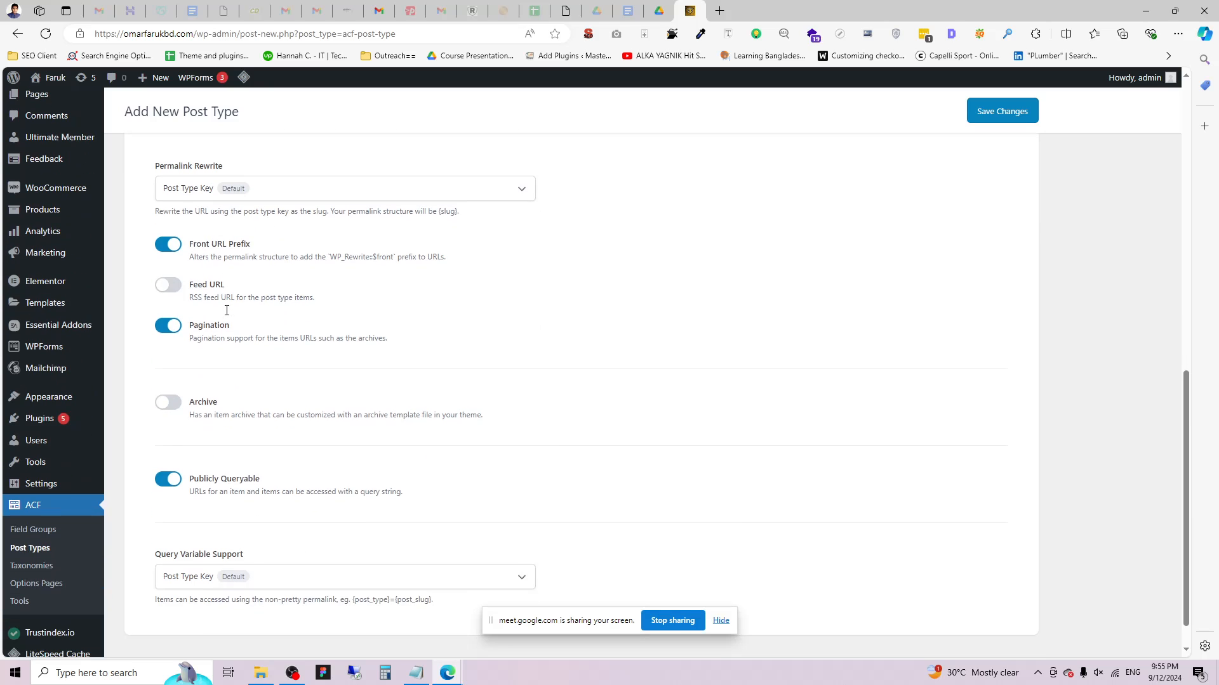
scroll(265, 280, "down", 1)
scroll(251, 257, "up", 2)
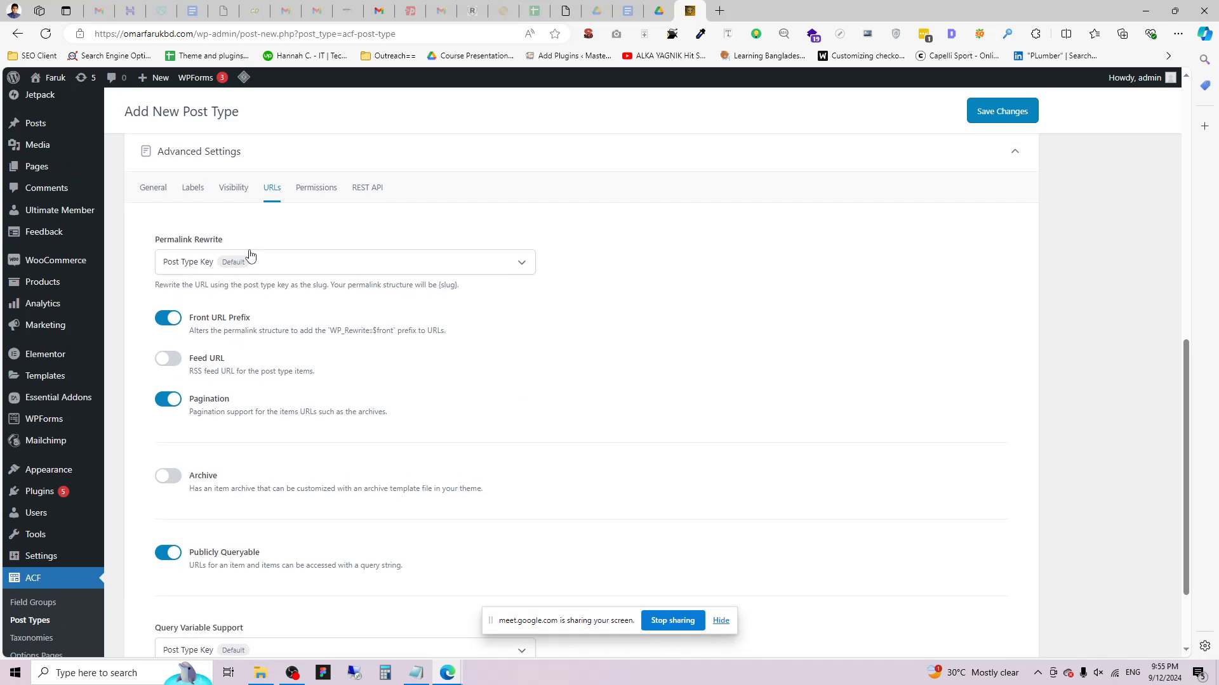
scroll(273, 187, "up", 2)
scroll(271, 297, "down", 3)
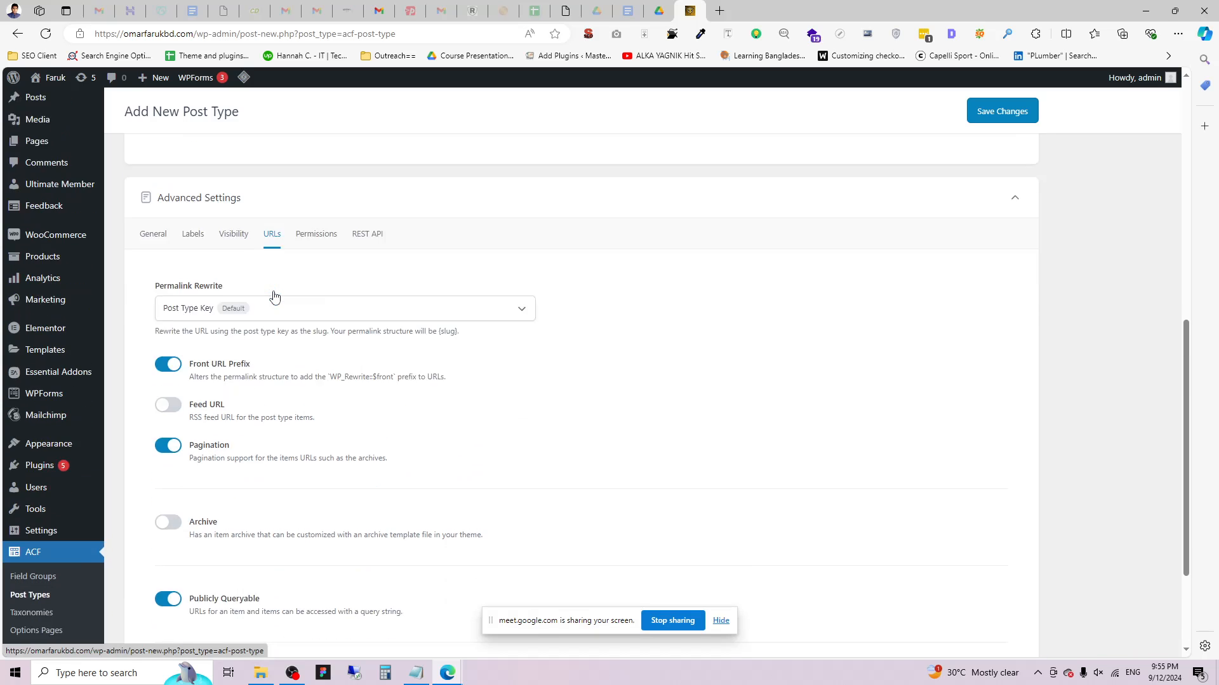
scroll(146, 215, "up", 2)
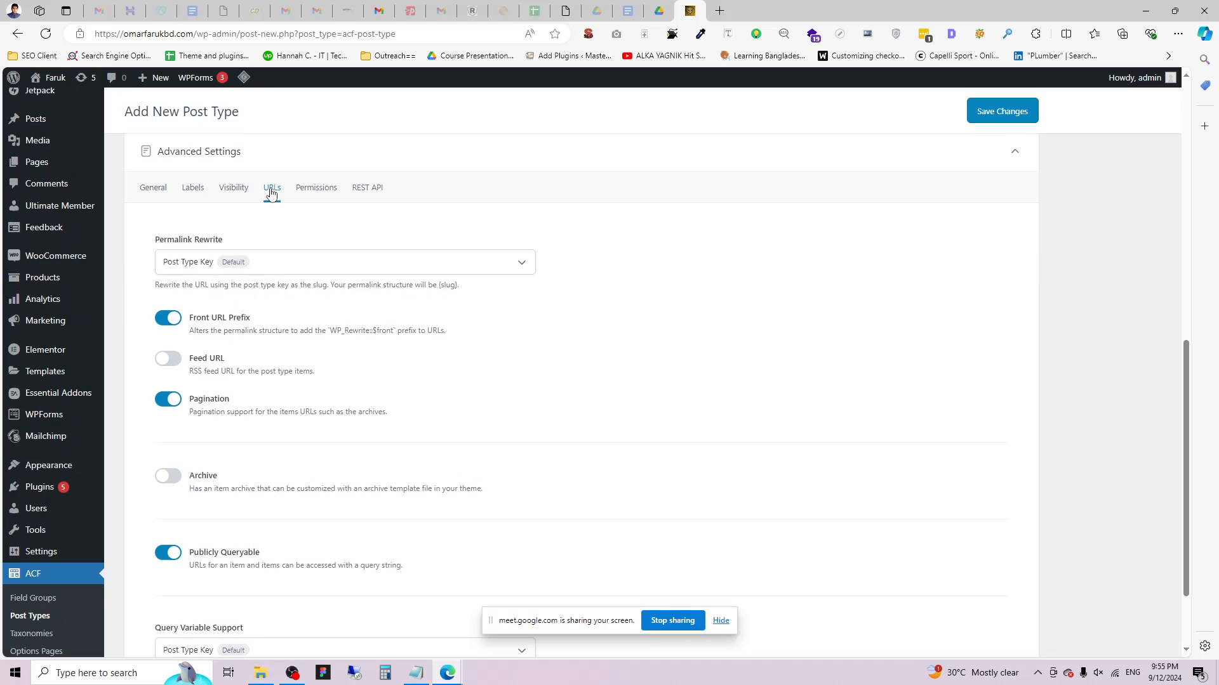
left_click_drag(189, 481, 238, 482)
left_click(168, 476)
Enter 'team-merbers' as the archive slug.
scroll(96, 531, "down", 2)
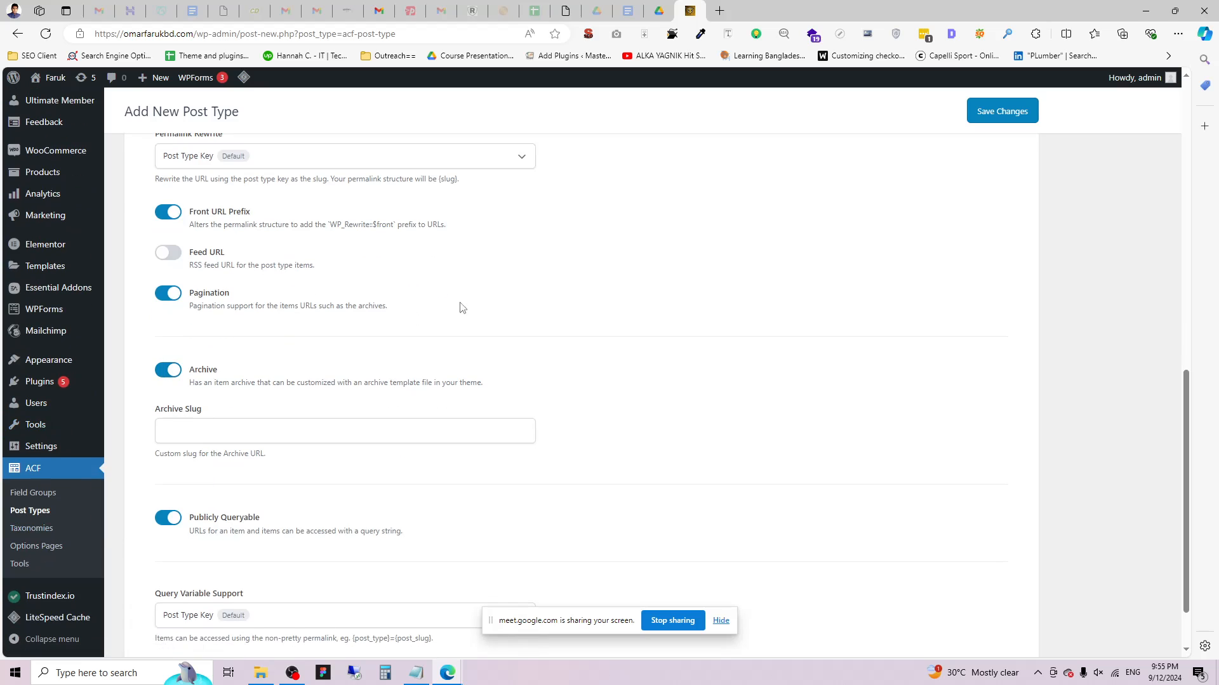
left_click(218, 430)
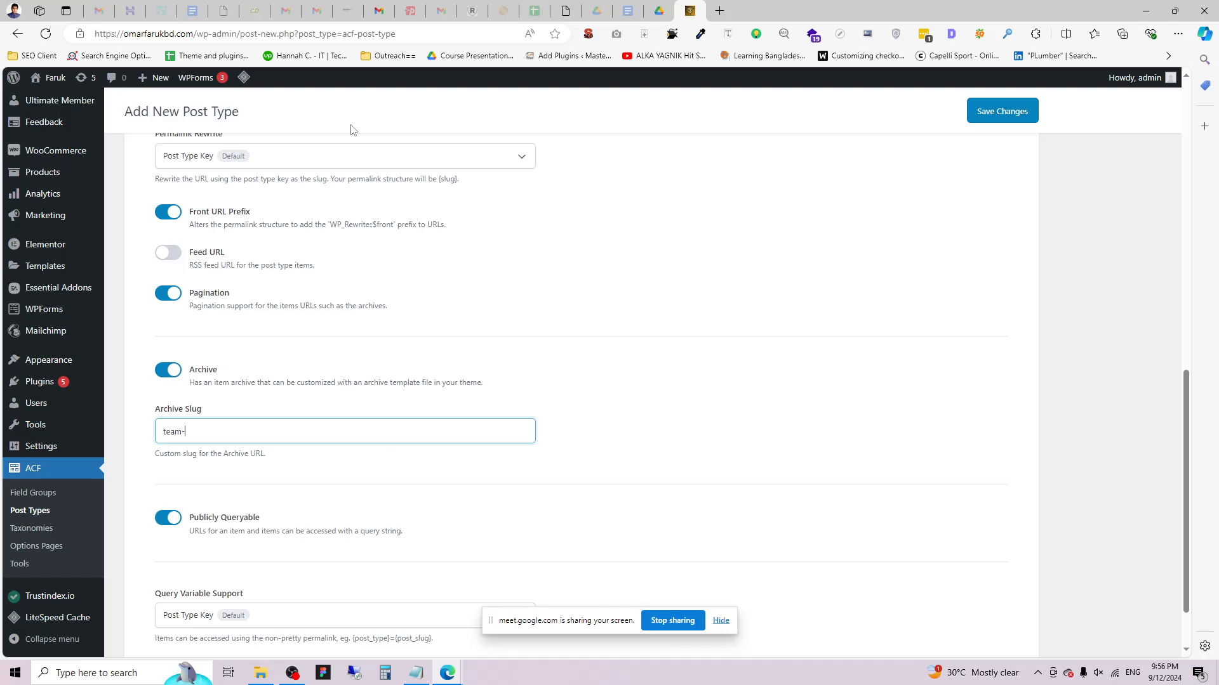
left_click_drag(144, 33, 327, 34)
left_click(203, 432)
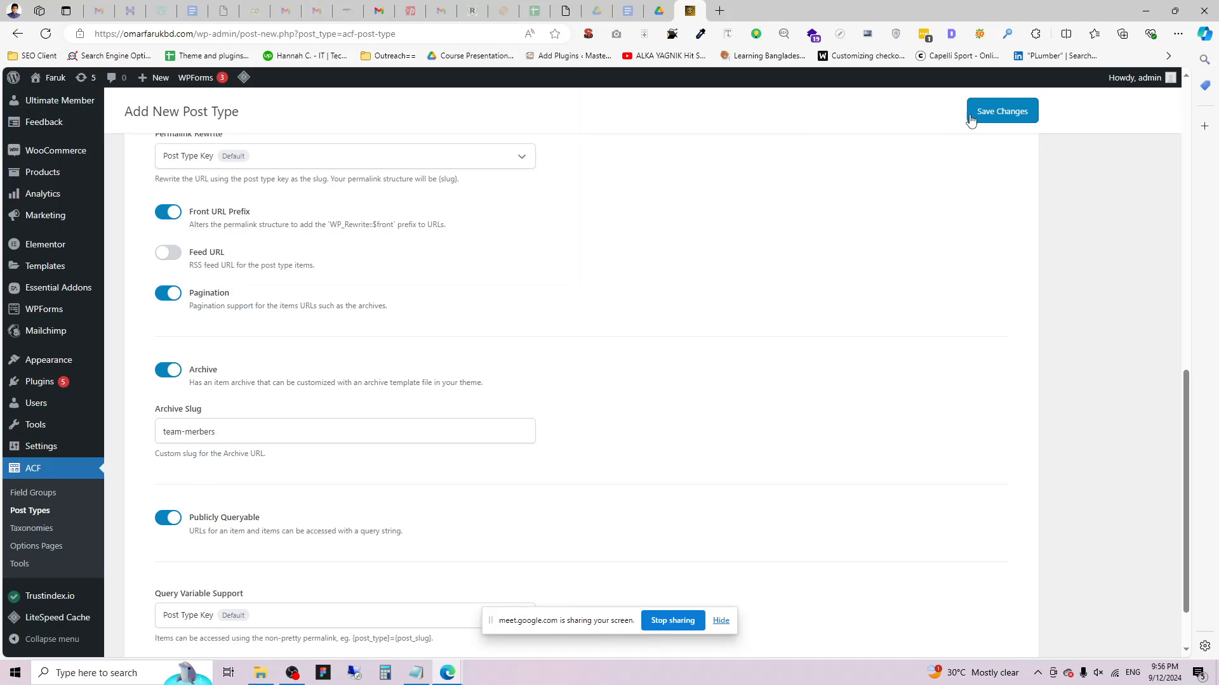
Save the new Team Members post type.
left_click(995, 113)
scroll(660, 421, "down", 1)
scroll(363, 413, "up", 5)
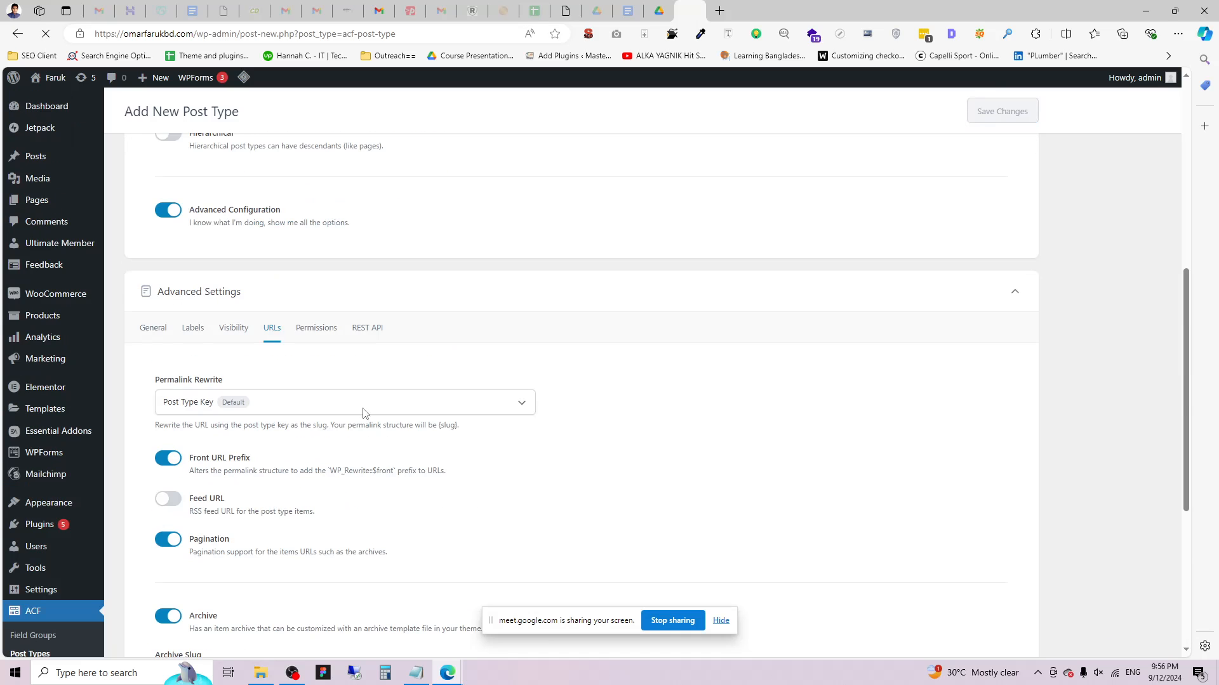
scroll(354, 378, "up", 7)
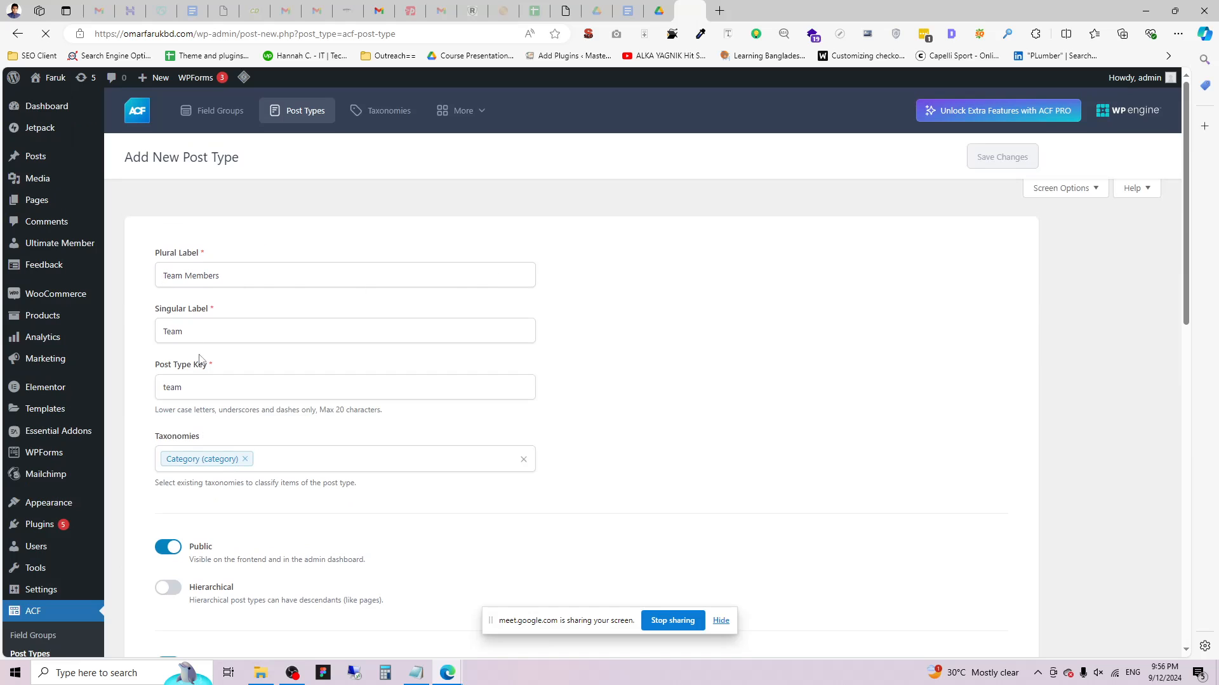
scroll(192, 408, "down", 5)
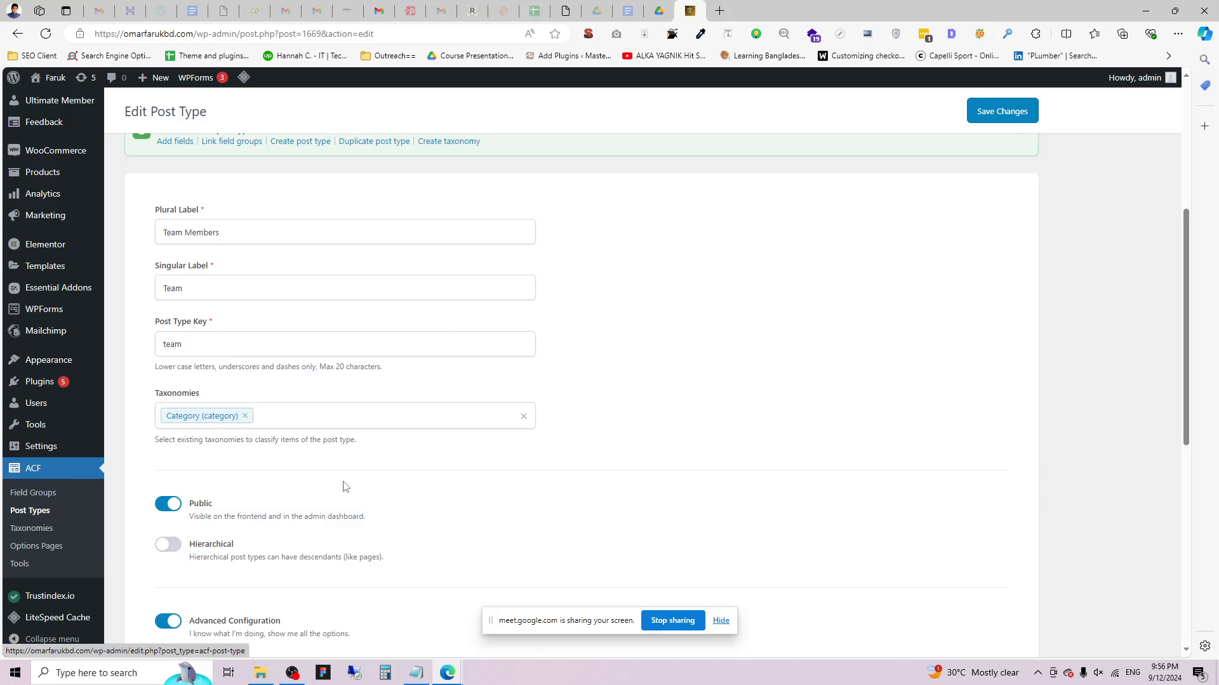
scroll(344, 486, "up", 5)
scroll(492, 400, "down", 3)
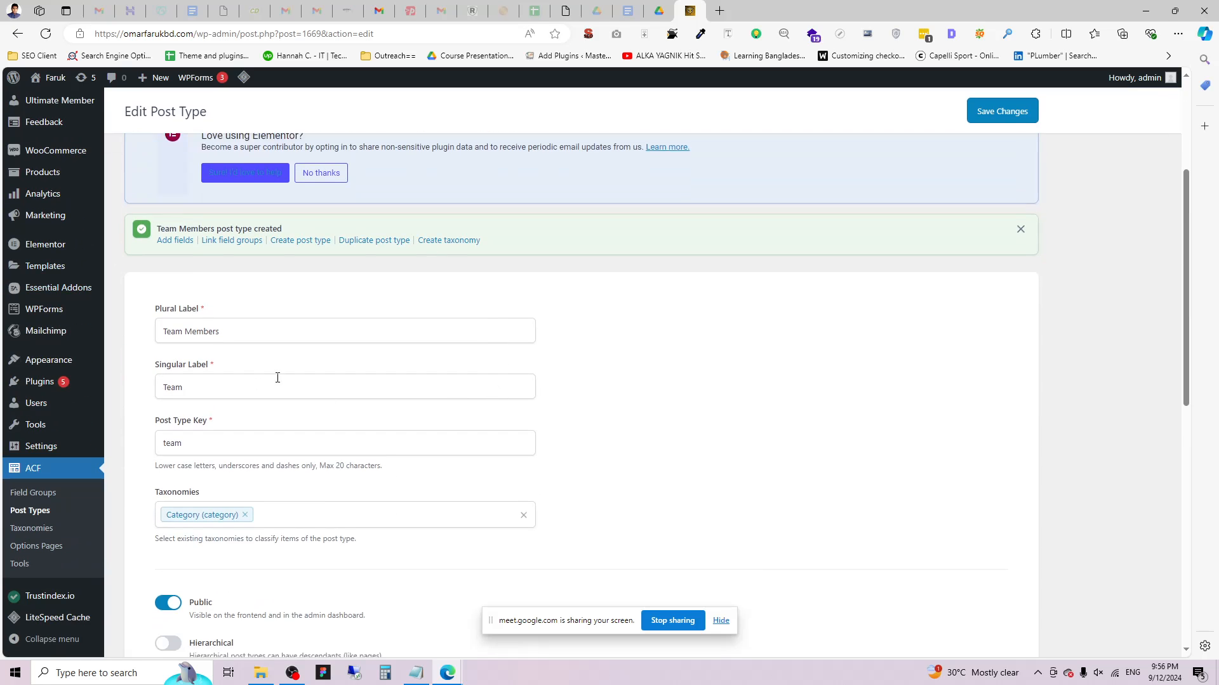
scroll(278, 378, "down", 2)
Review the saved labels: plural 'Team Members', singular 'Team' and key 'team'.
mouse_move(150, 219)
left_mouse_down()
mouse_move(207, 219)
mouse_move(160, 233)
left_mouse_up()
left_click(236, 234)
left_click(176, 233)
scroll(54, 254, "up", 2)
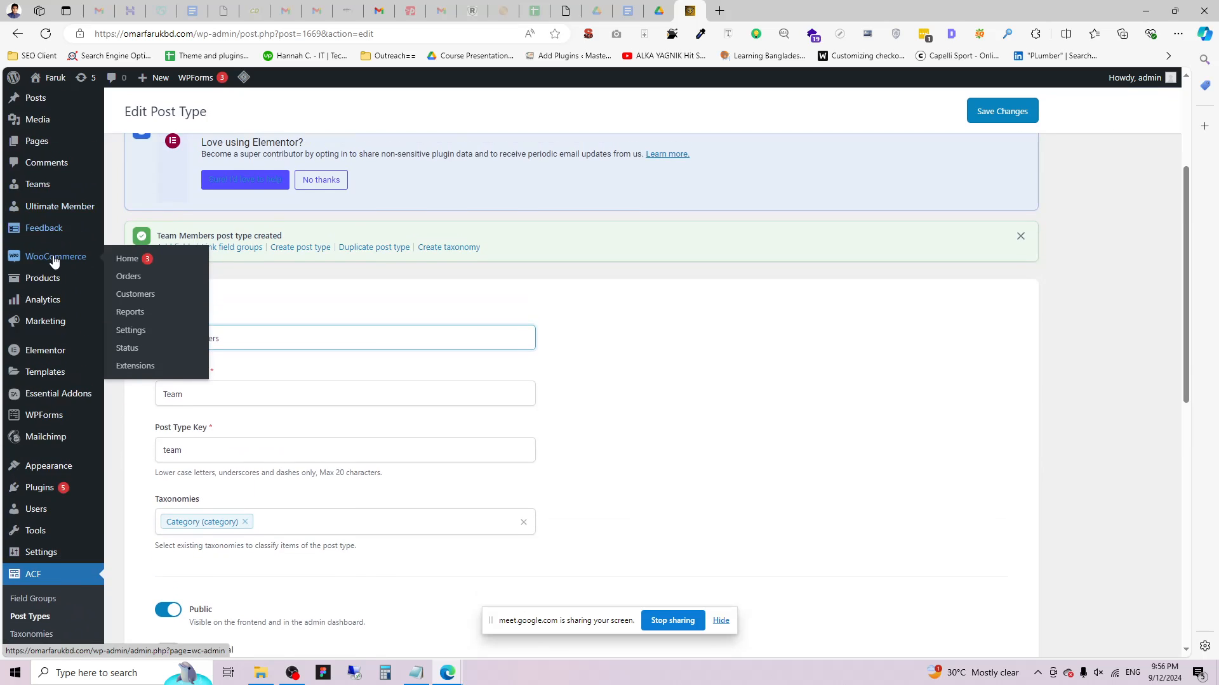
scroll(54, 260, "up", 2)
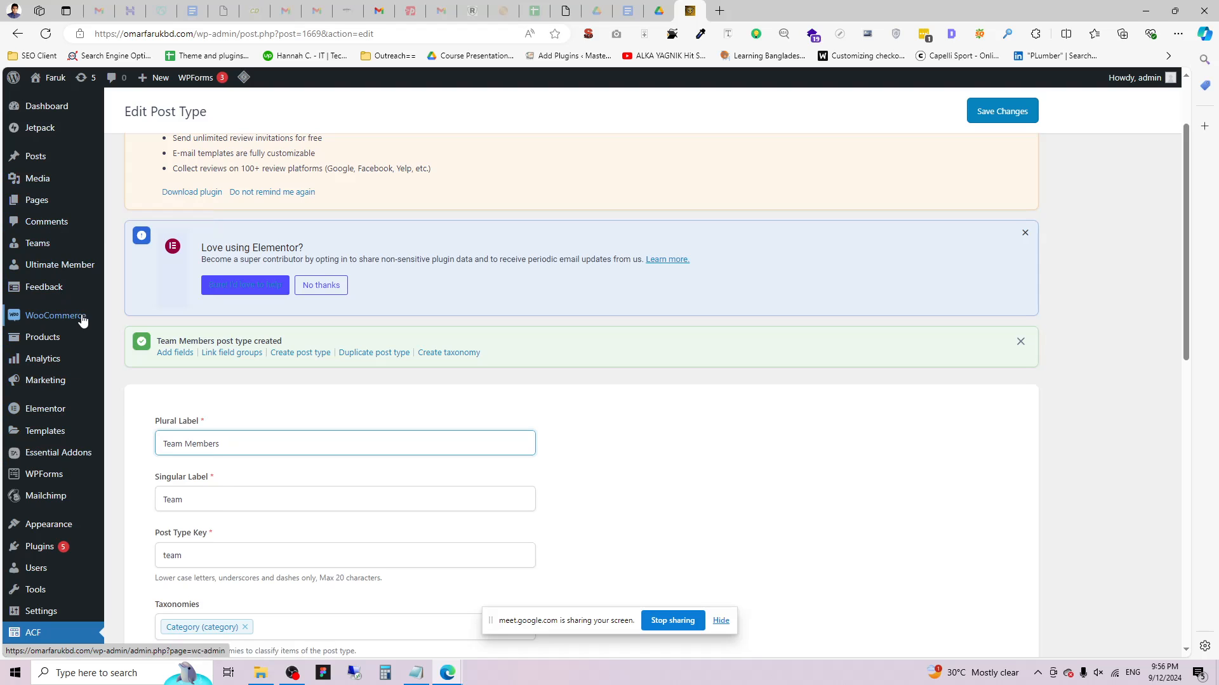
mouse_move(33, 246)
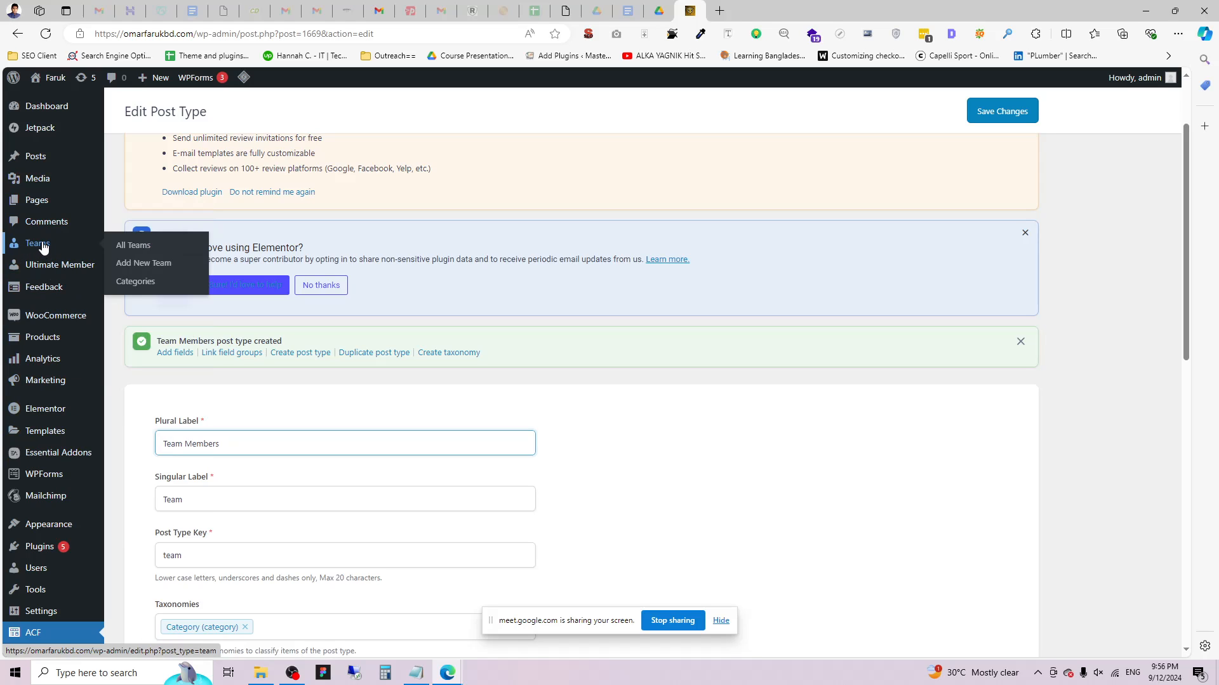
scroll(381, 403, "down", 2)
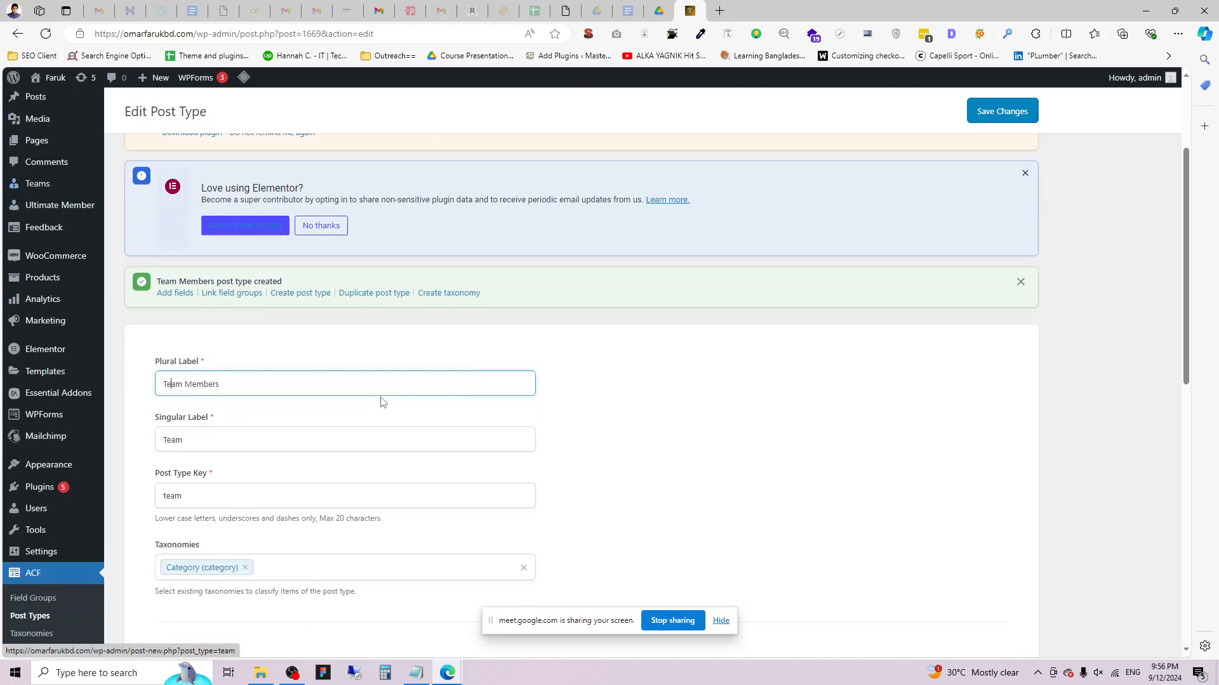
left_click_drag(157, 374, 217, 375)
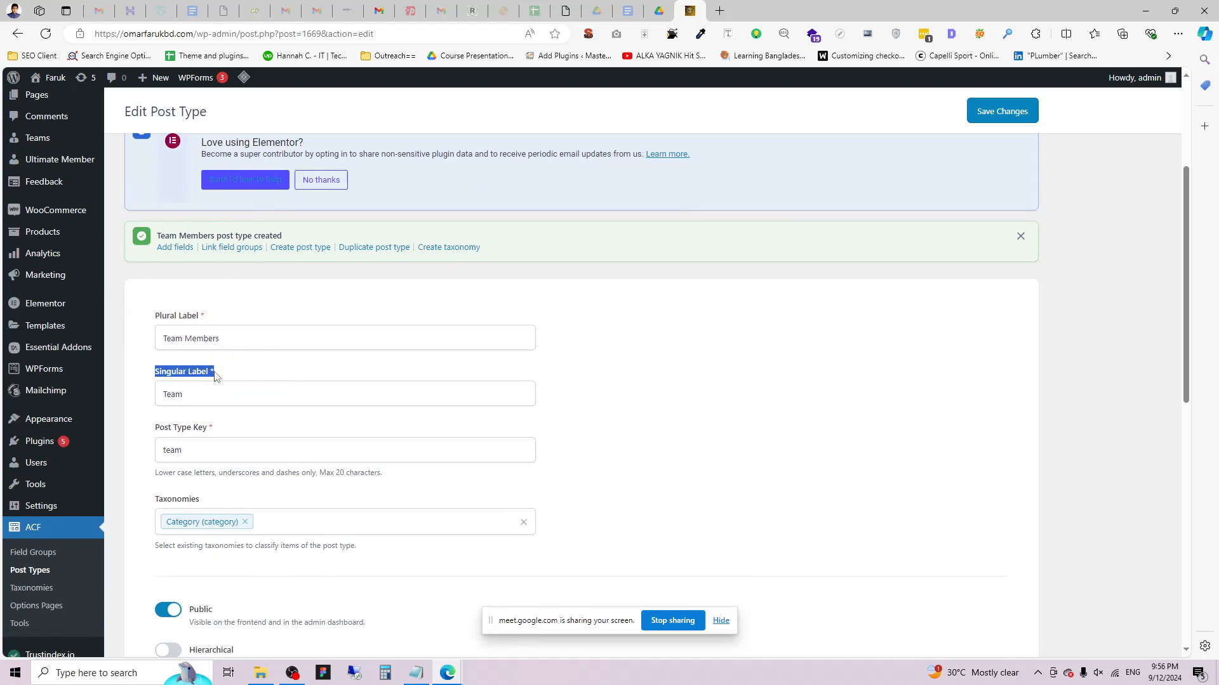
double_click(183, 395)
left_click(135, 376)
double_click(190, 392)
left_click_drag(158, 432, 204, 430)
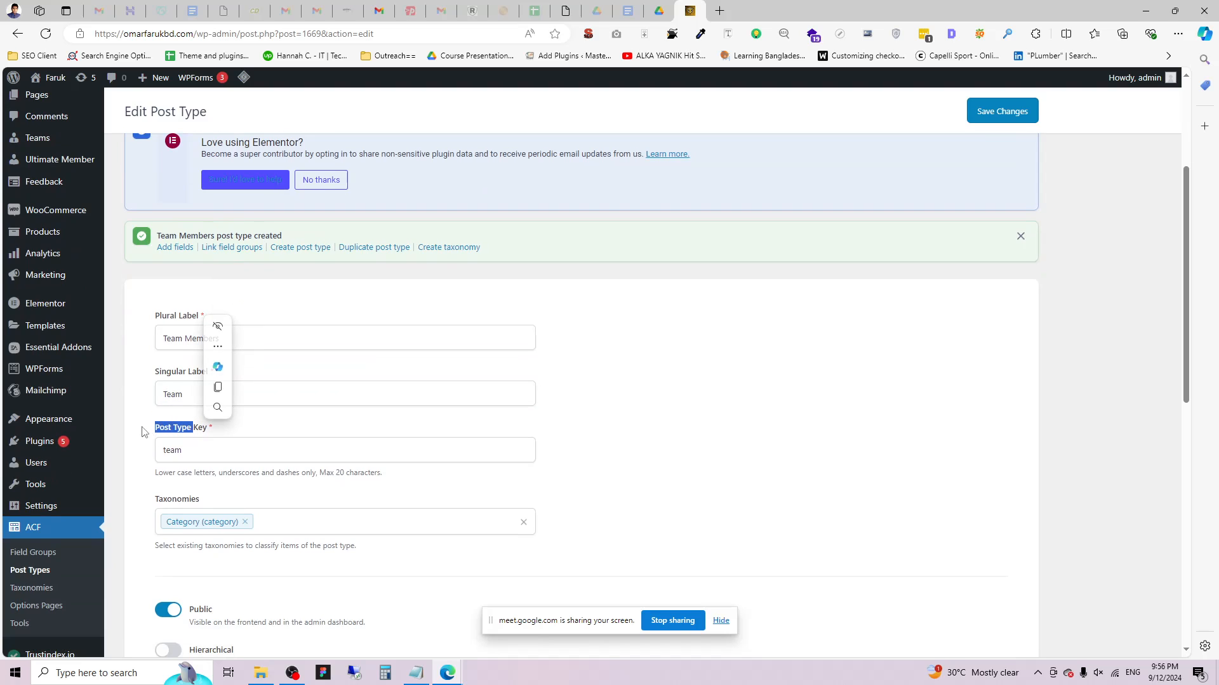
left_click(141, 428)
Check the Supports options and bring up the Labels settings.
scroll(172, 438, "down", 4)
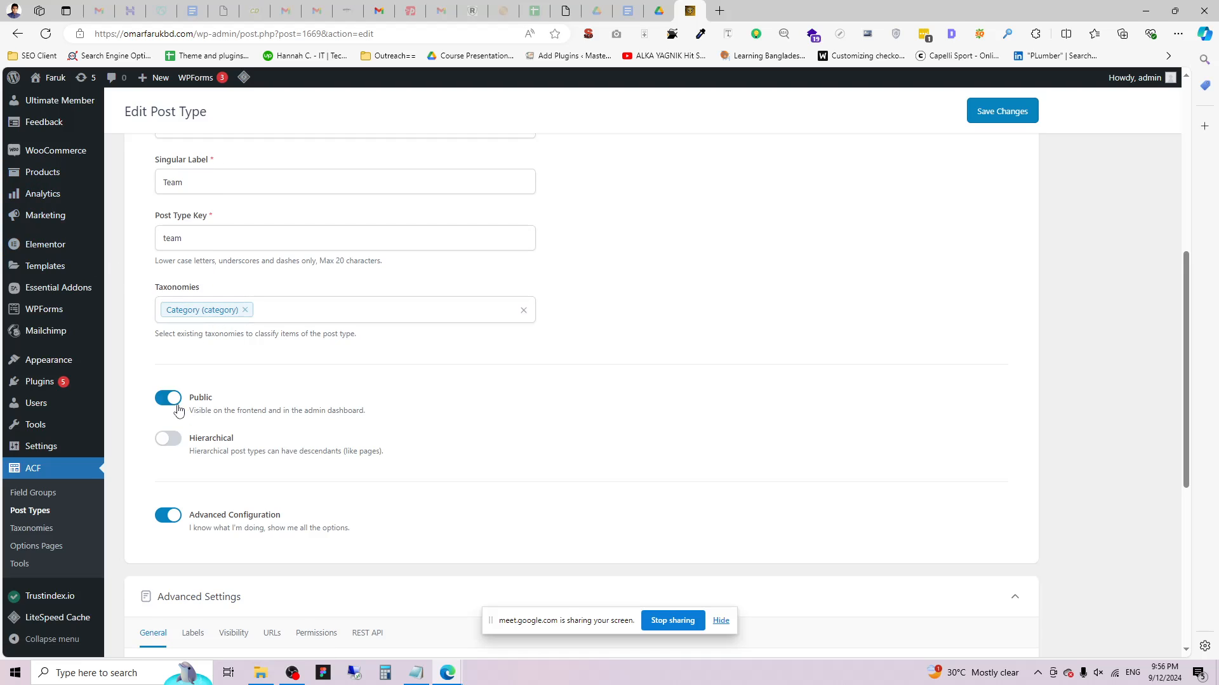
scroll(213, 403, "down", 1)
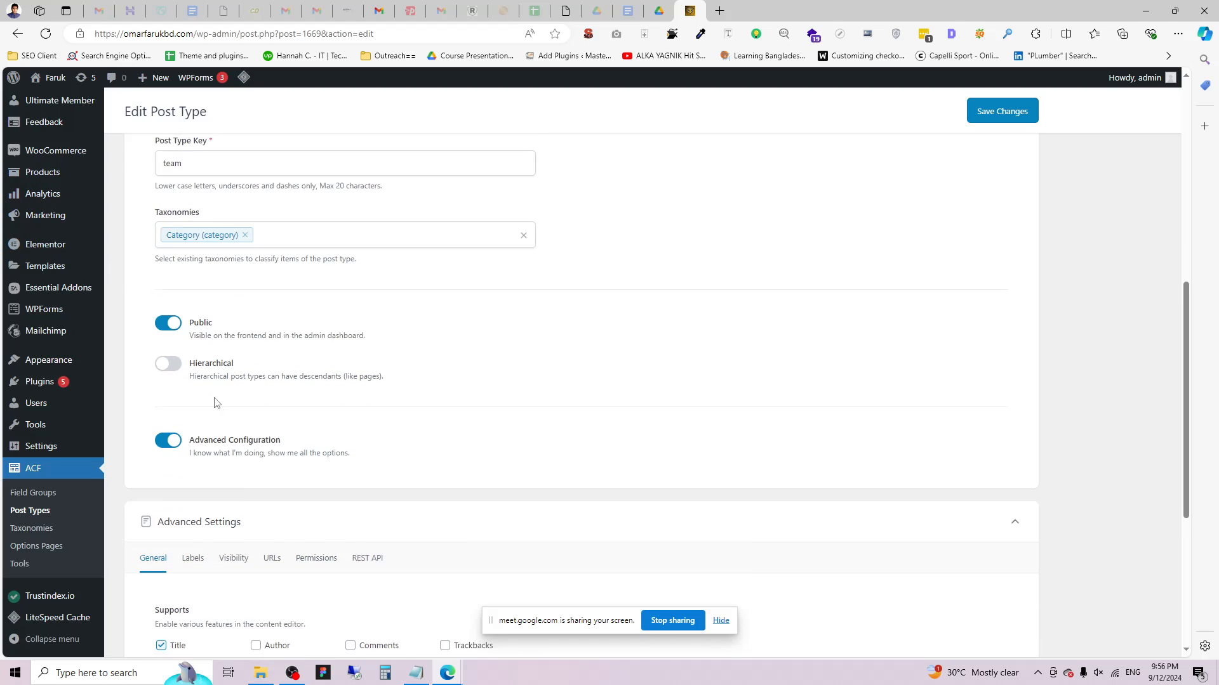
scroll(166, 413, "down", 3)
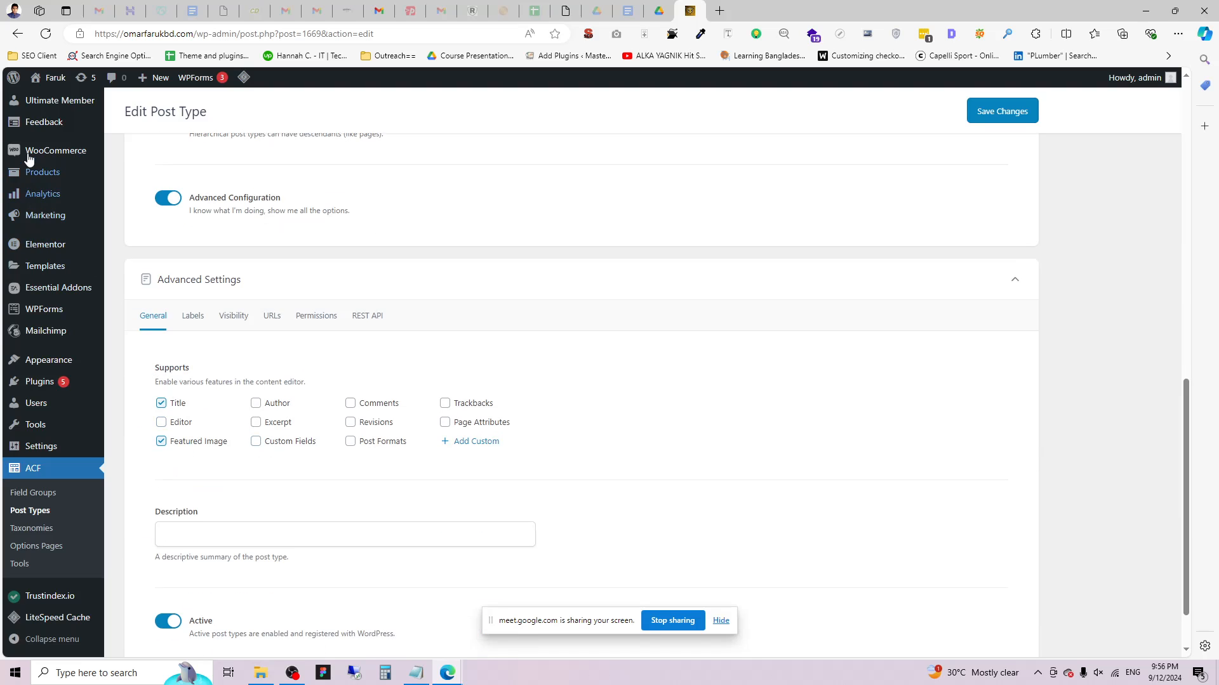
double_click(163, 368)
left_click(152, 386)
scroll(454, 455, "down", 2)
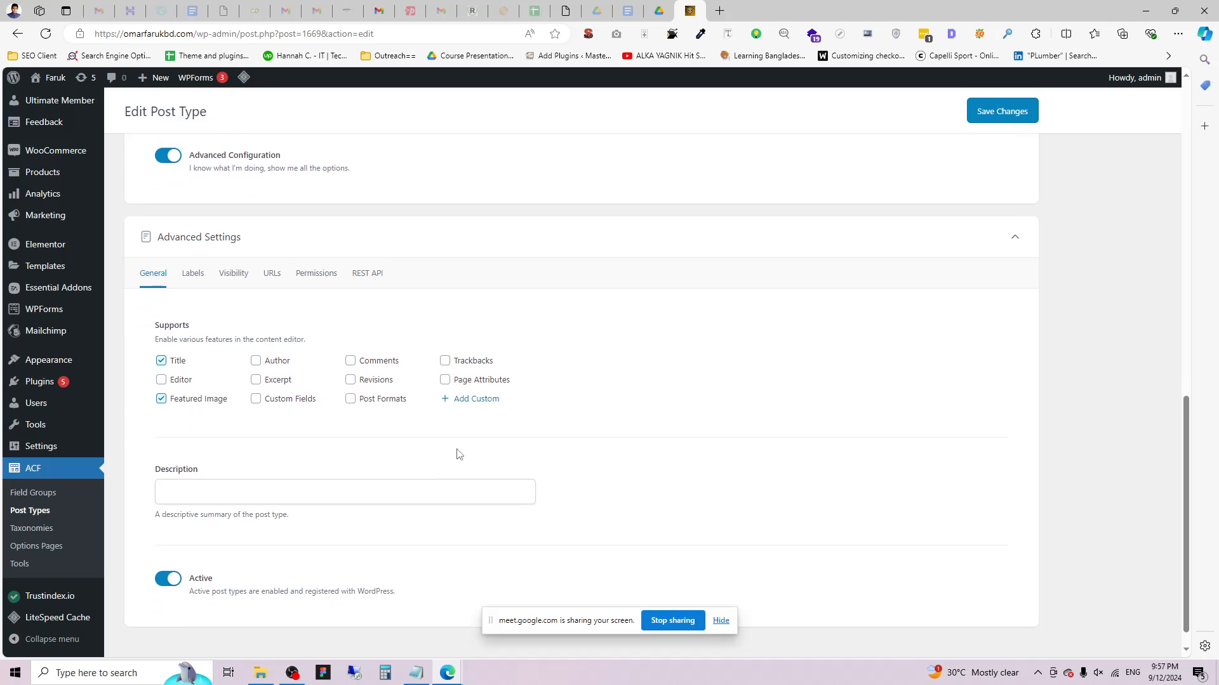
scroll(199, 468, "up", 3)
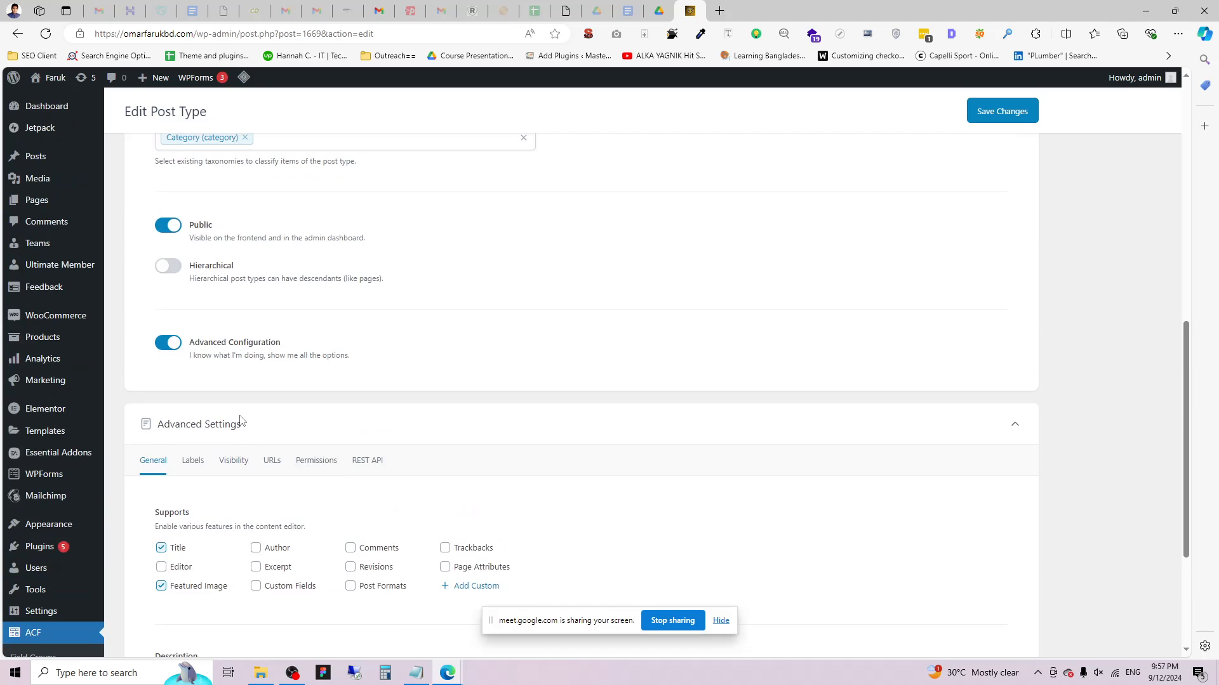
left_click(193, 462)
scroll(193, 471, "down", 3)
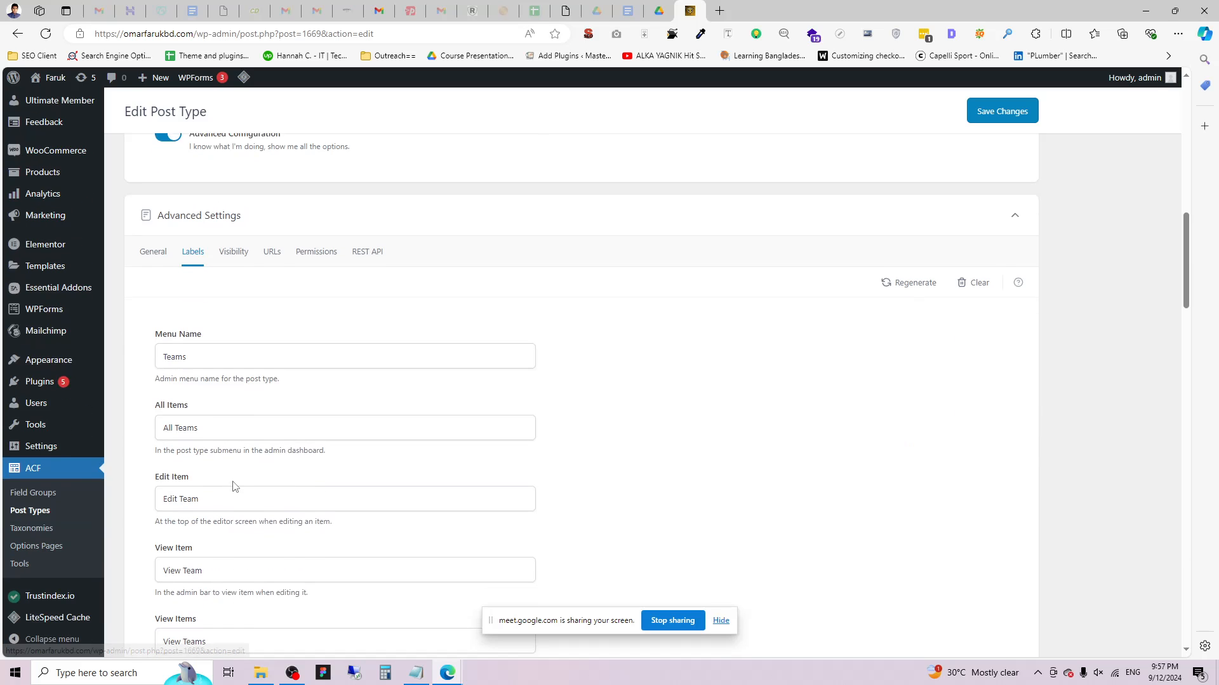
Change the Menu Name label from 'Teams' to 'Team Members' and save.
left_click(179, 342)
left_click_drag(163, 332, 235, 340)
scroll(52, 209, "up", 3)
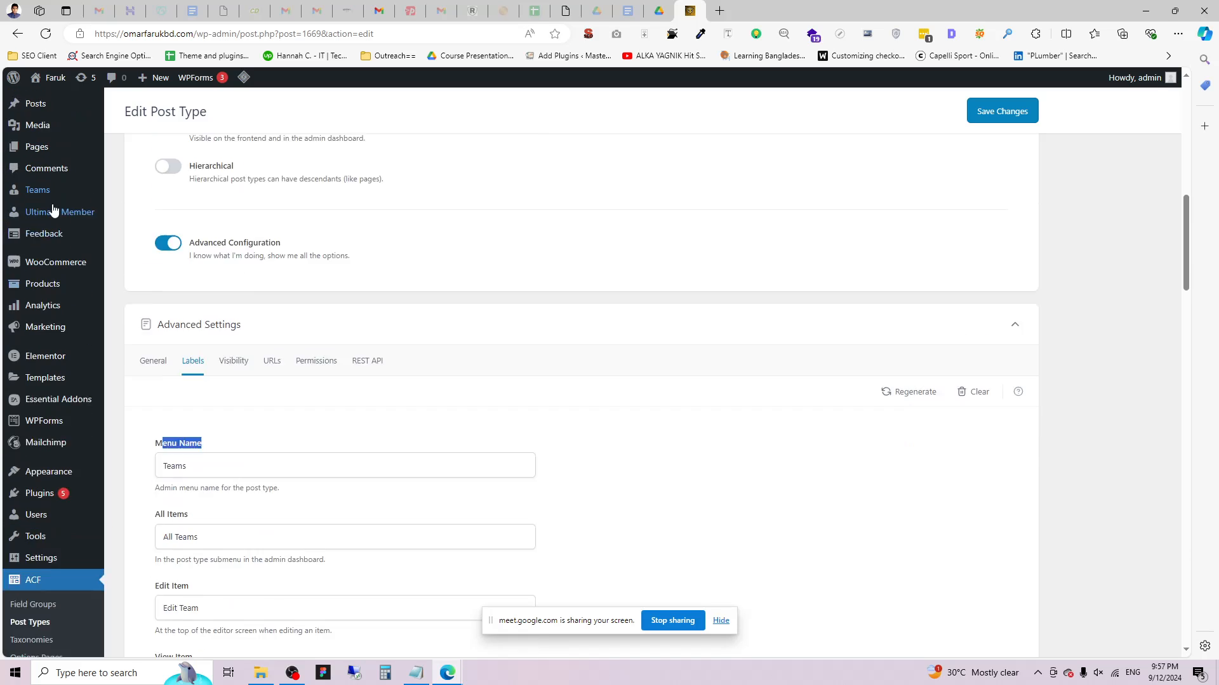
scroll(165, 445, "down", 3)
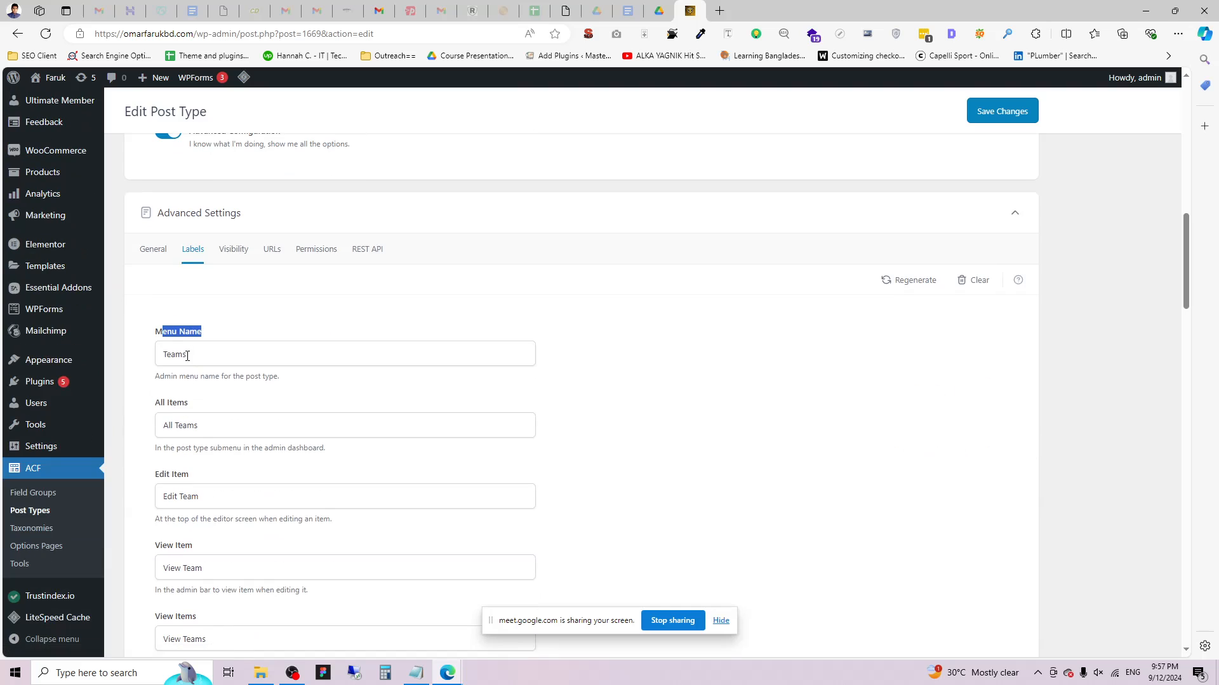
double_click(187, 355)
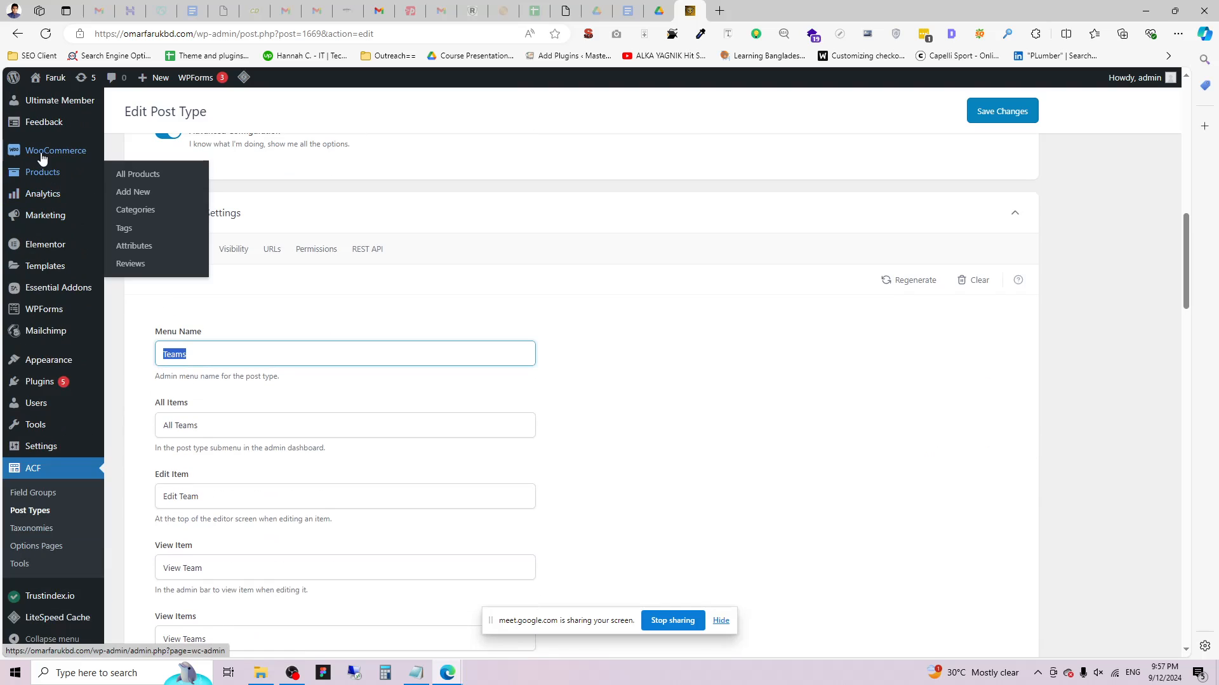
left_click(223, 350)
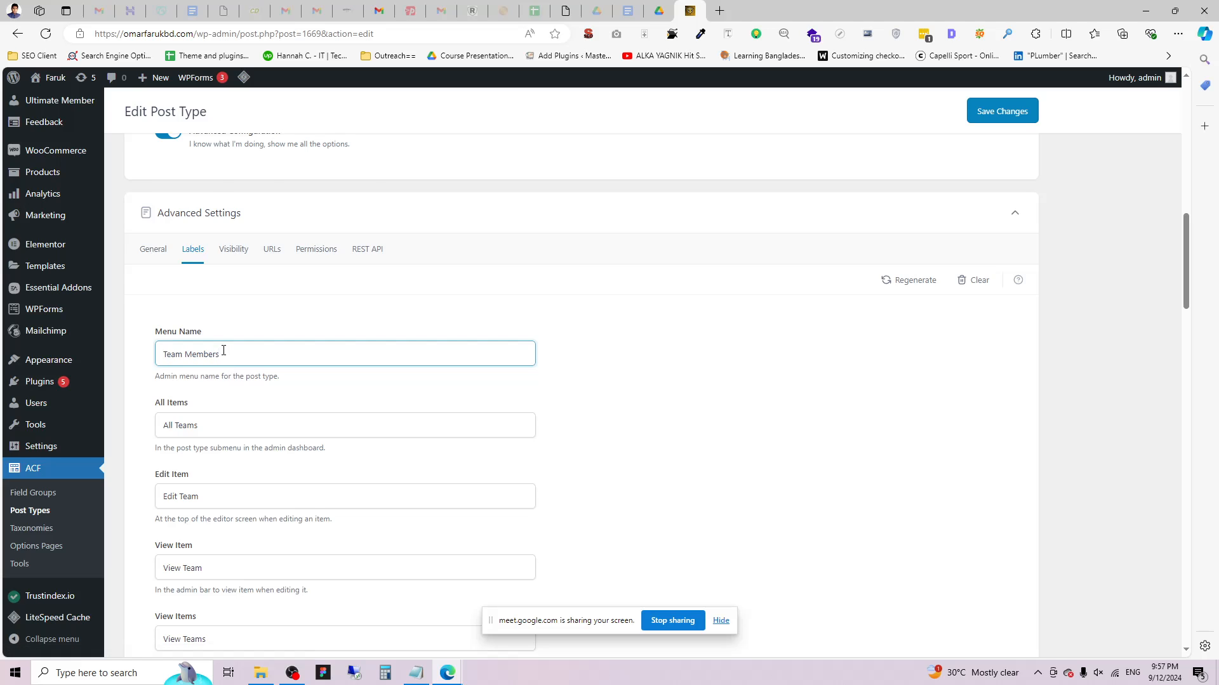
left_click(1003, 112)
scroll(38, 292, "up", 3)
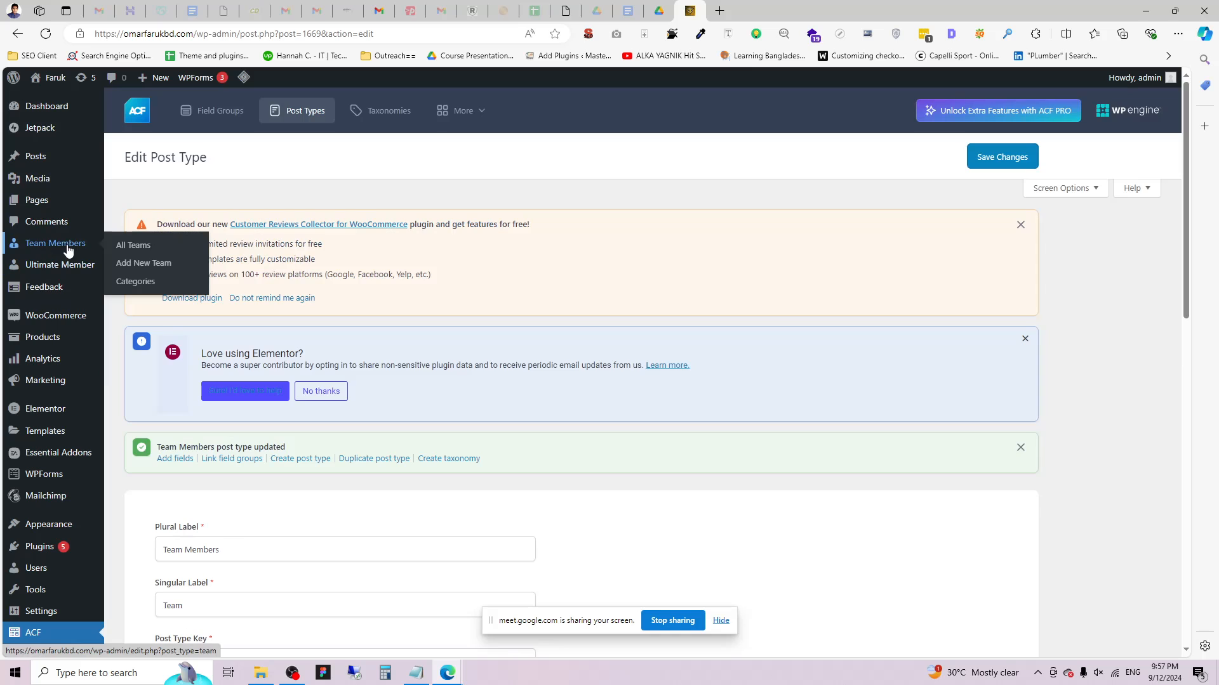
Replace 'All' with 'Sob' in the All Items label so it reads 'Sob Teams', and save.
scroll(306, 389, "down", 5)
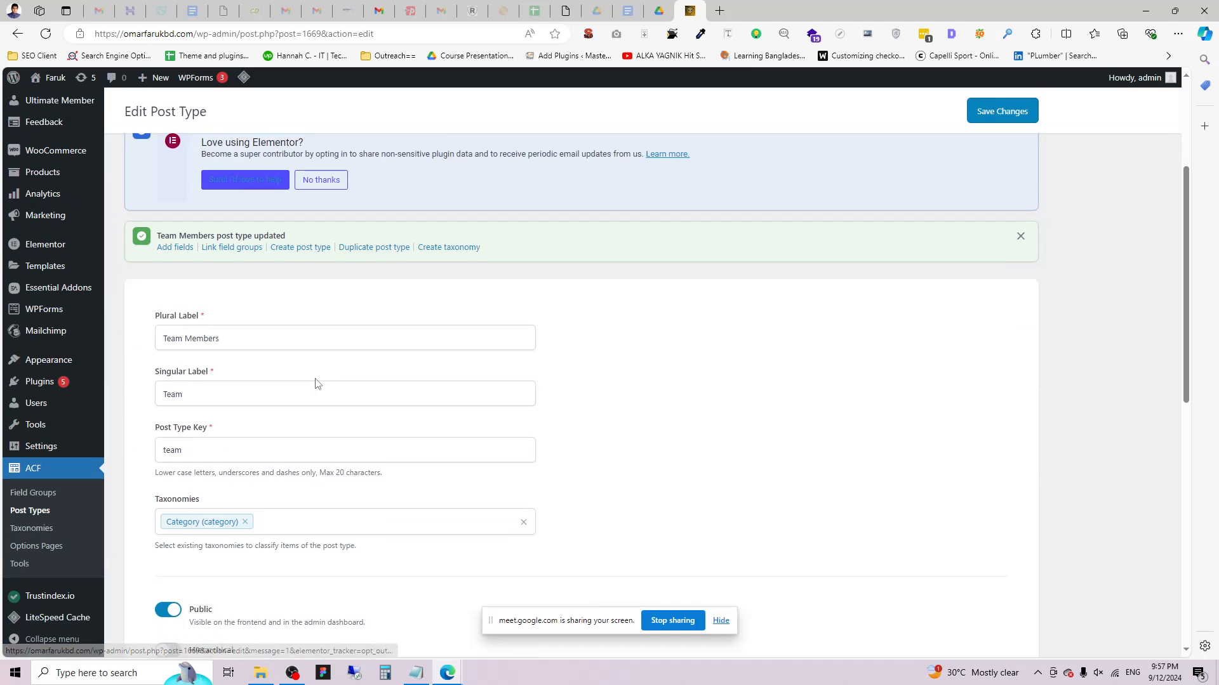
scroll(241, 318, "up", 4)
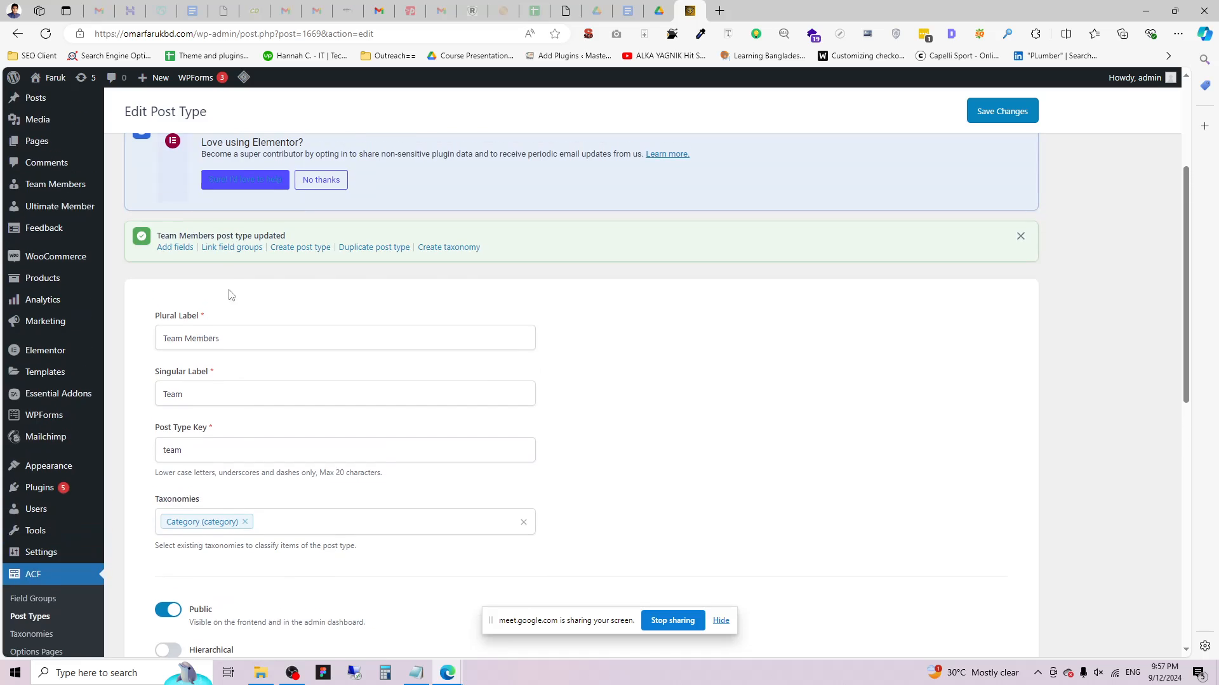
scroll(248, 374, "down", 10)
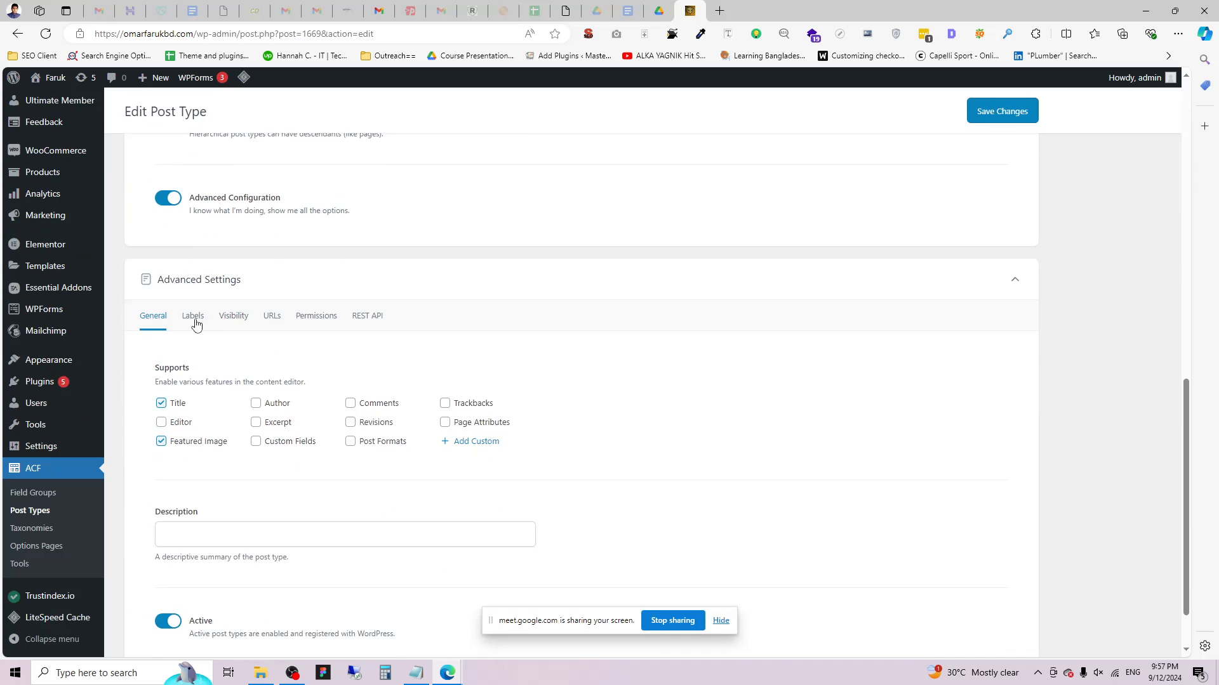
left_click(193, 316)
scroll(254, 413, "down", 2)
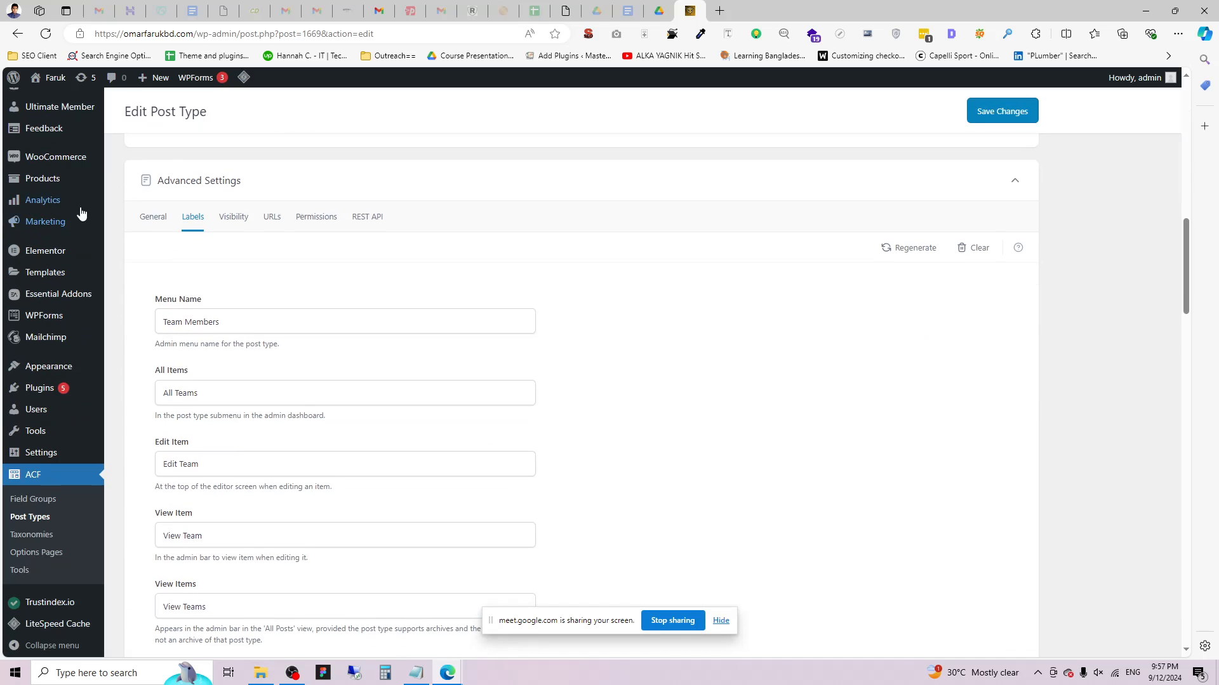
scroll(82, 212, "up", 2)
mouse_move(45, 188)
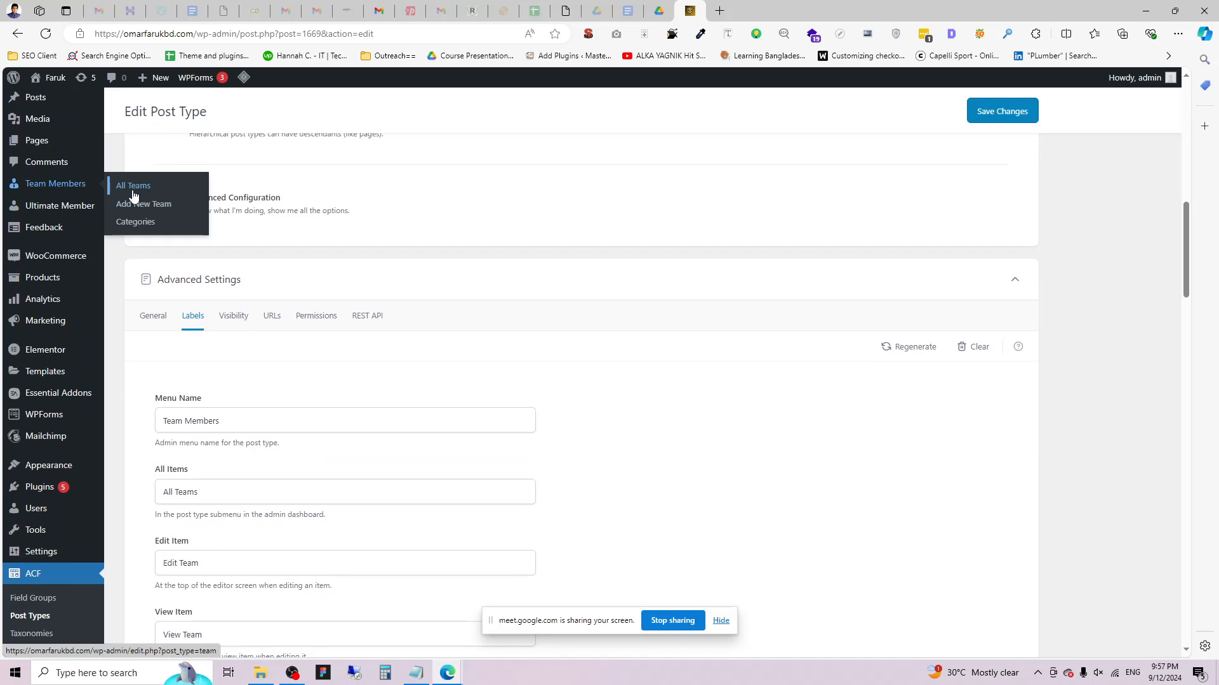
scroll(228, 381, "down", 4)
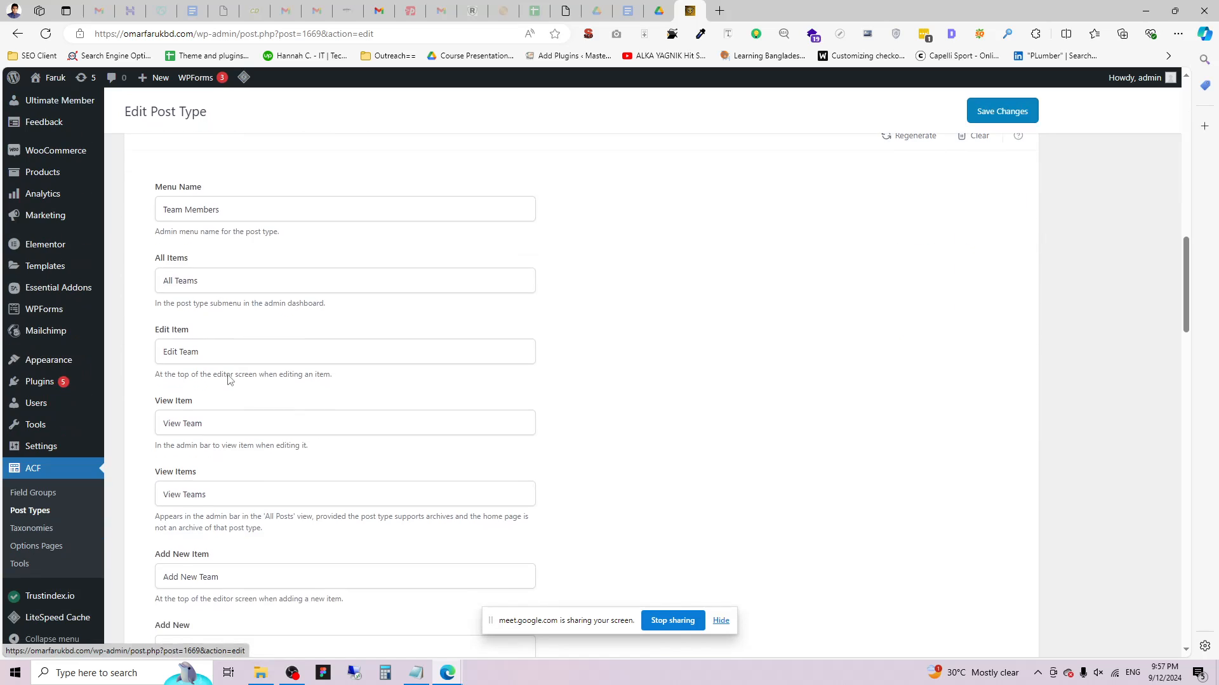
left_click(196, 281)
left_click_drag(174, 281, 94, 286)
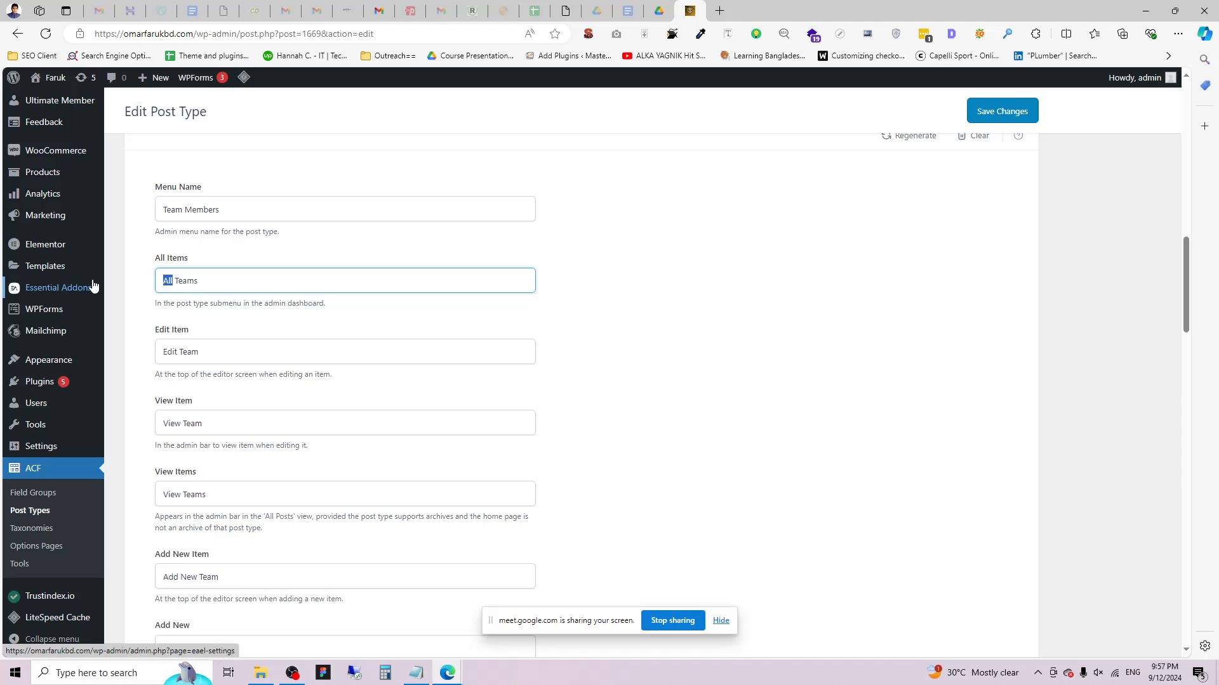
type("Sob")
left_click(1033, 112)
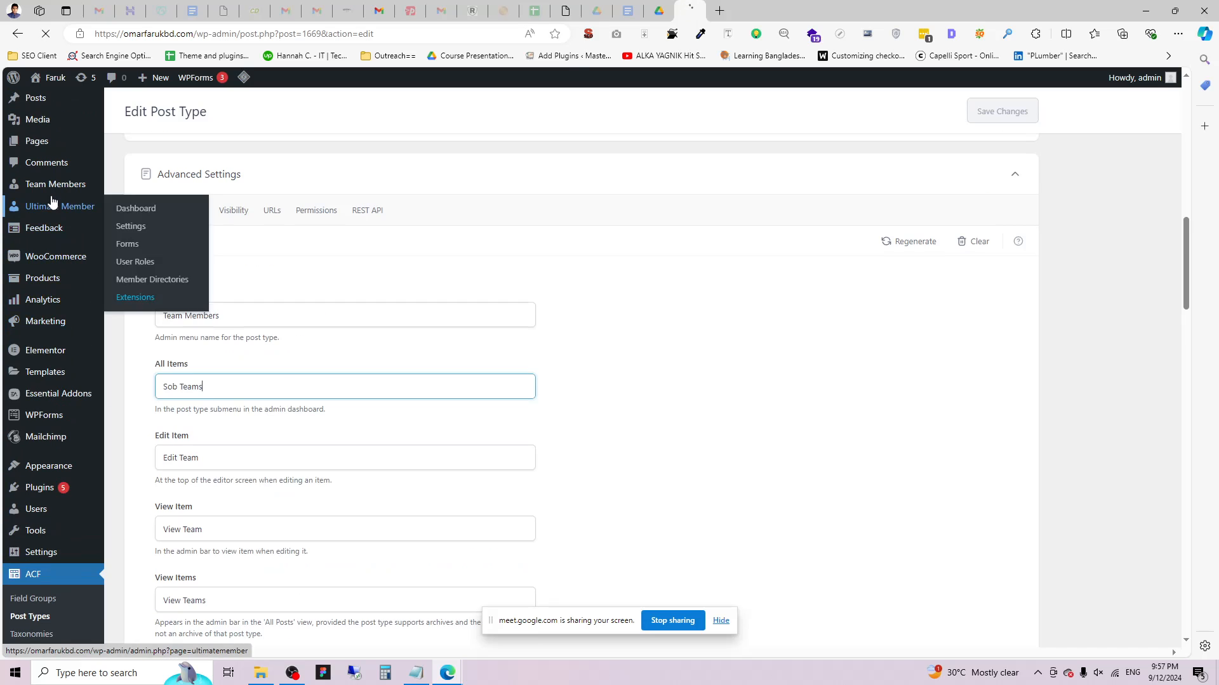
mouse_move(56, 249)
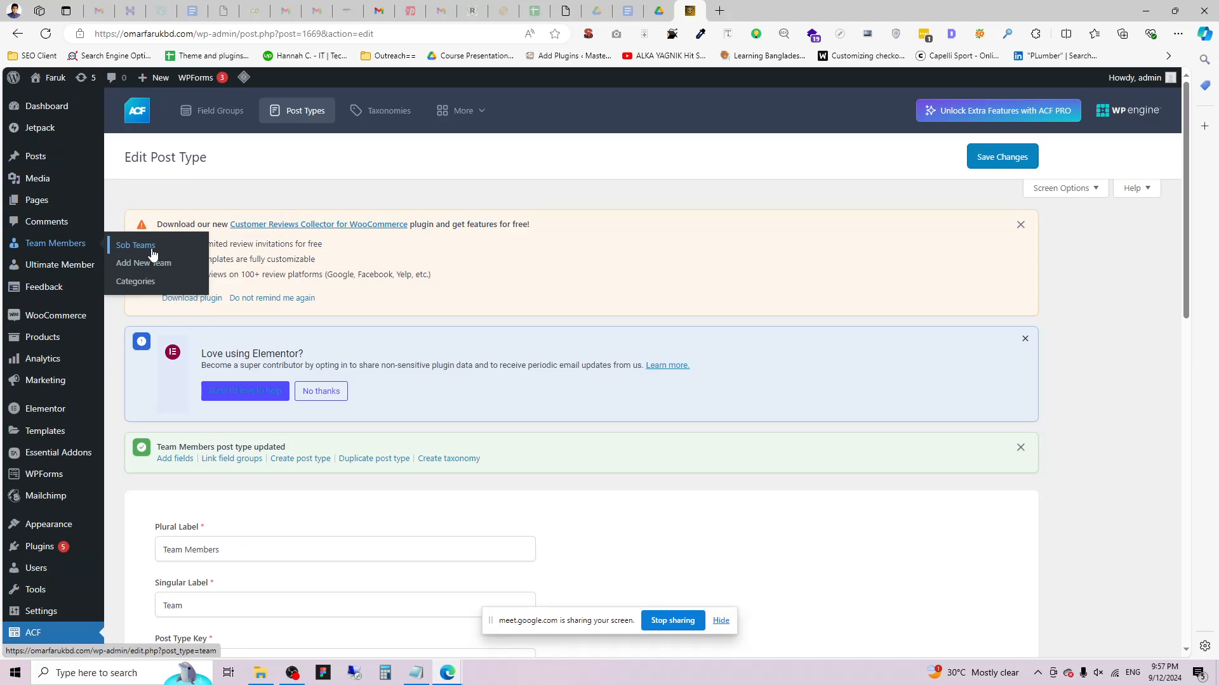
In the Labels tab, change the All Items label back to 'All Team'.
scroll(190, 412, "down", 3)
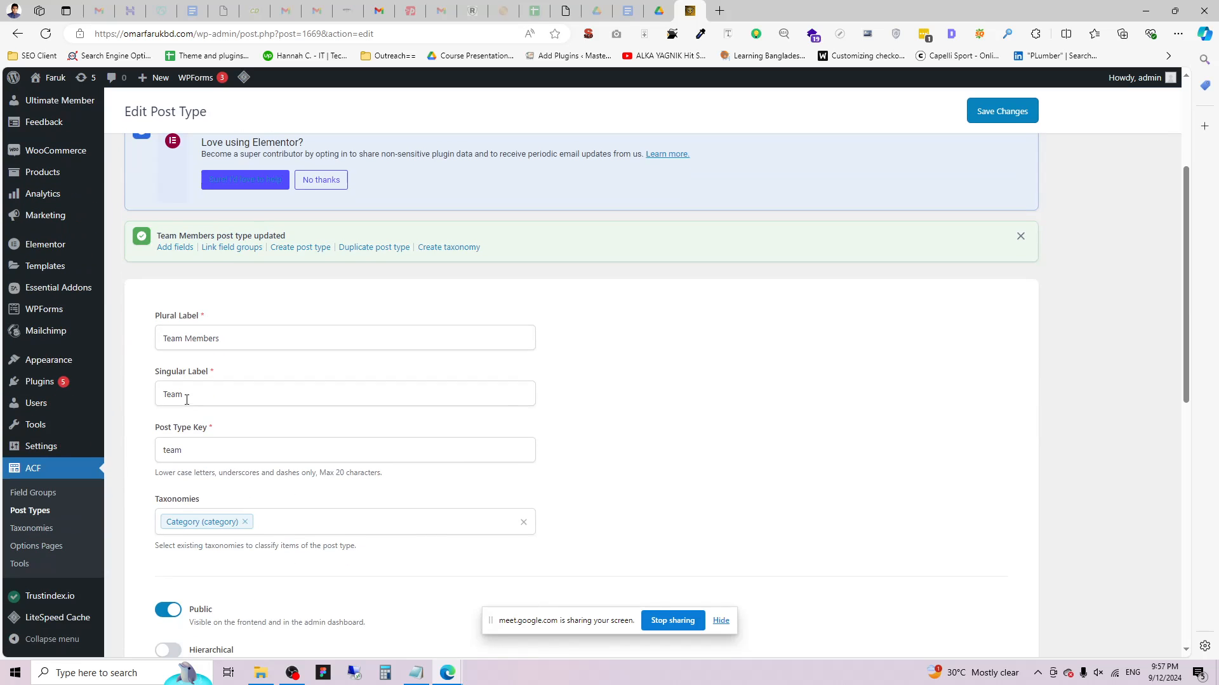
scroll(239, 522, "down", 2)
scroll(237, 381, "up", 2)
scroll(244, 444, "down", 5)
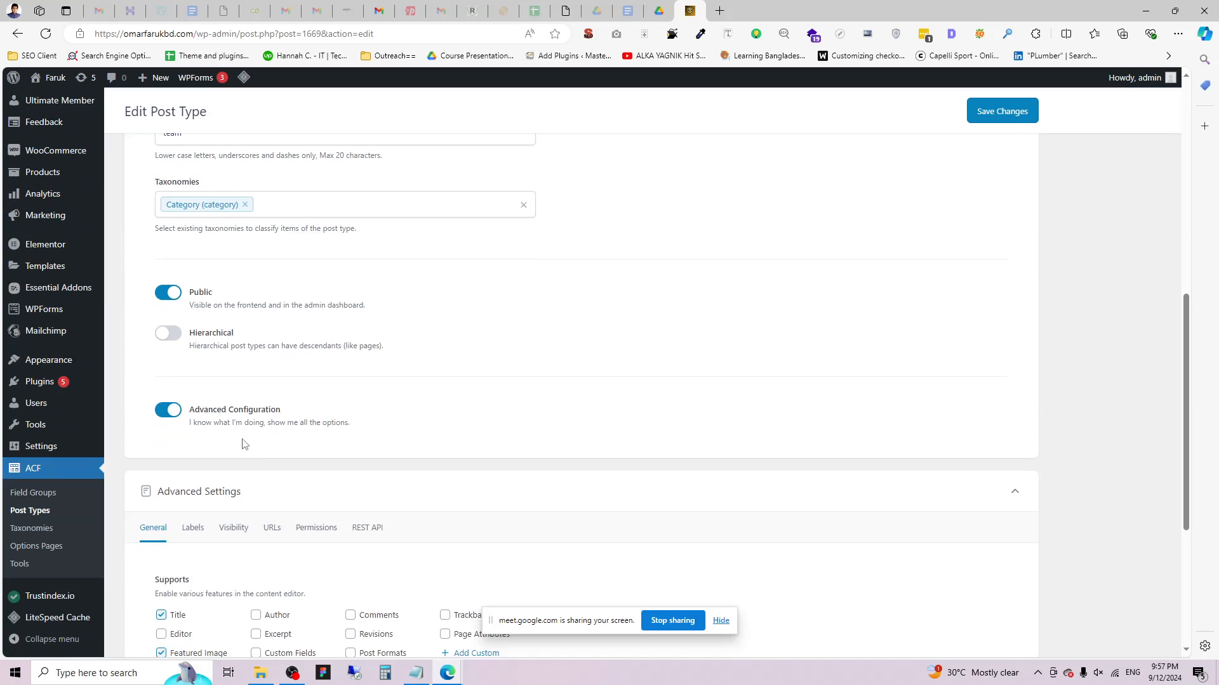
scroll(244, 444, "down", 3)
left_click(190, 317)
scroll(219, 416, "down", 3)
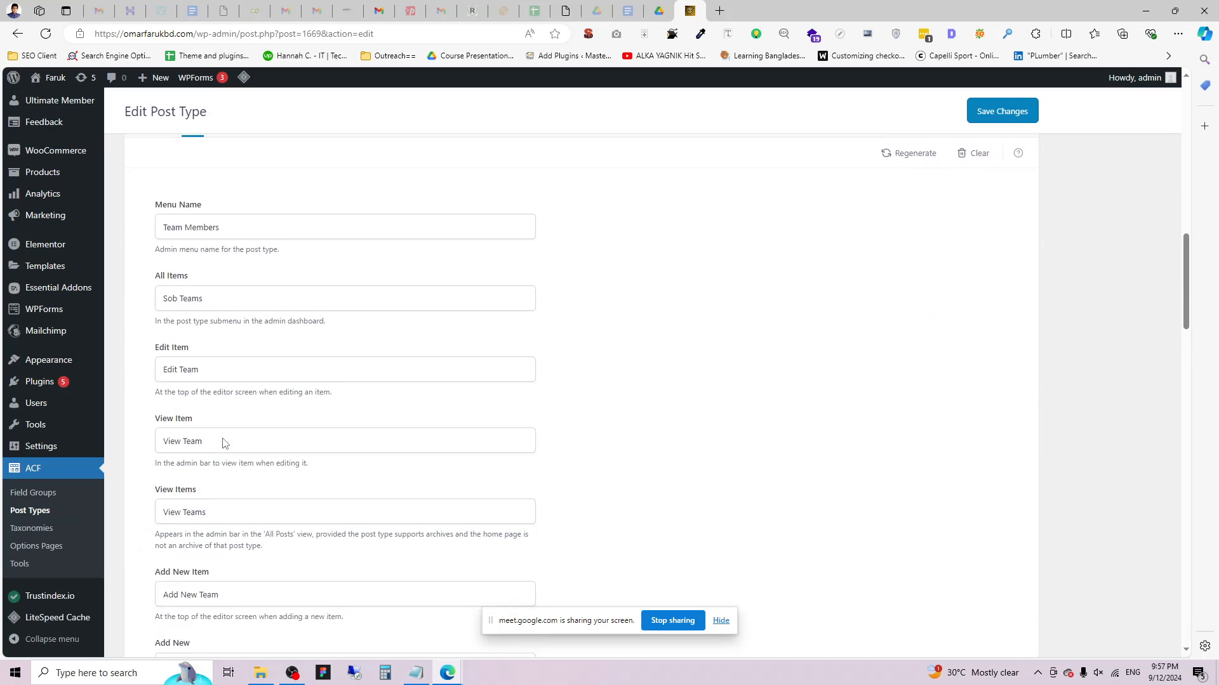
scroll(223, 443, "down", 2)
left_click_drag(156, 222, 199, 234)
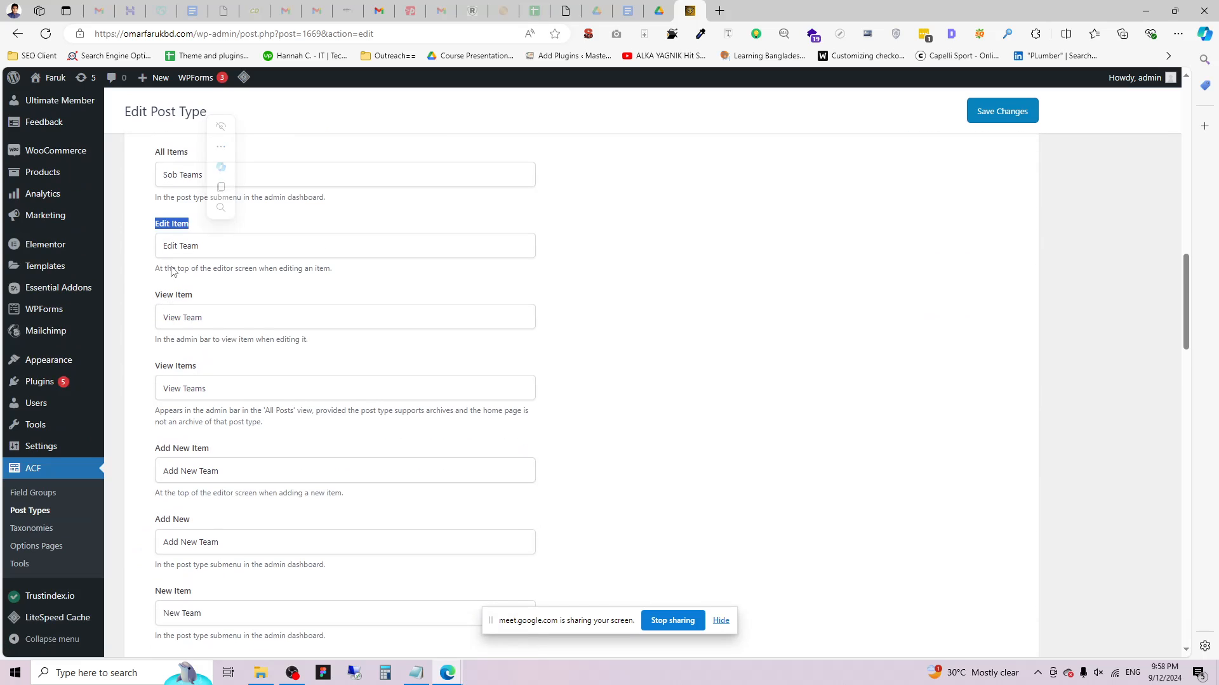
scroll(209, 502, "down", 2)
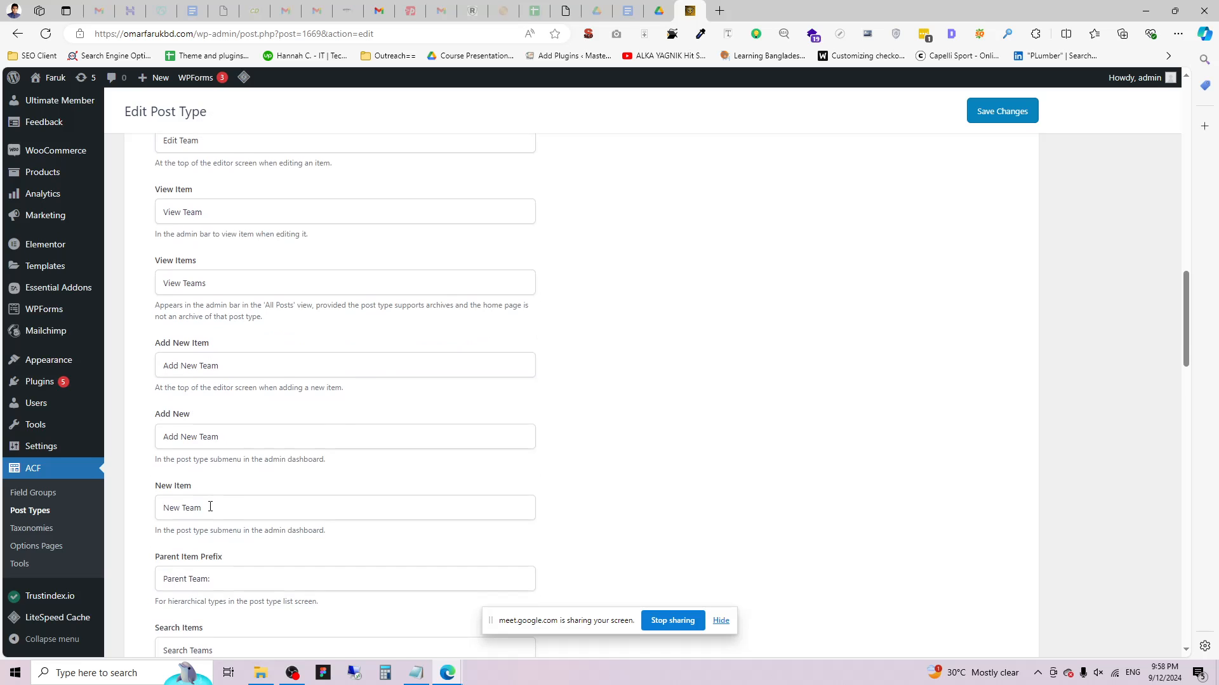
scroll(210, 507, "down", 5)
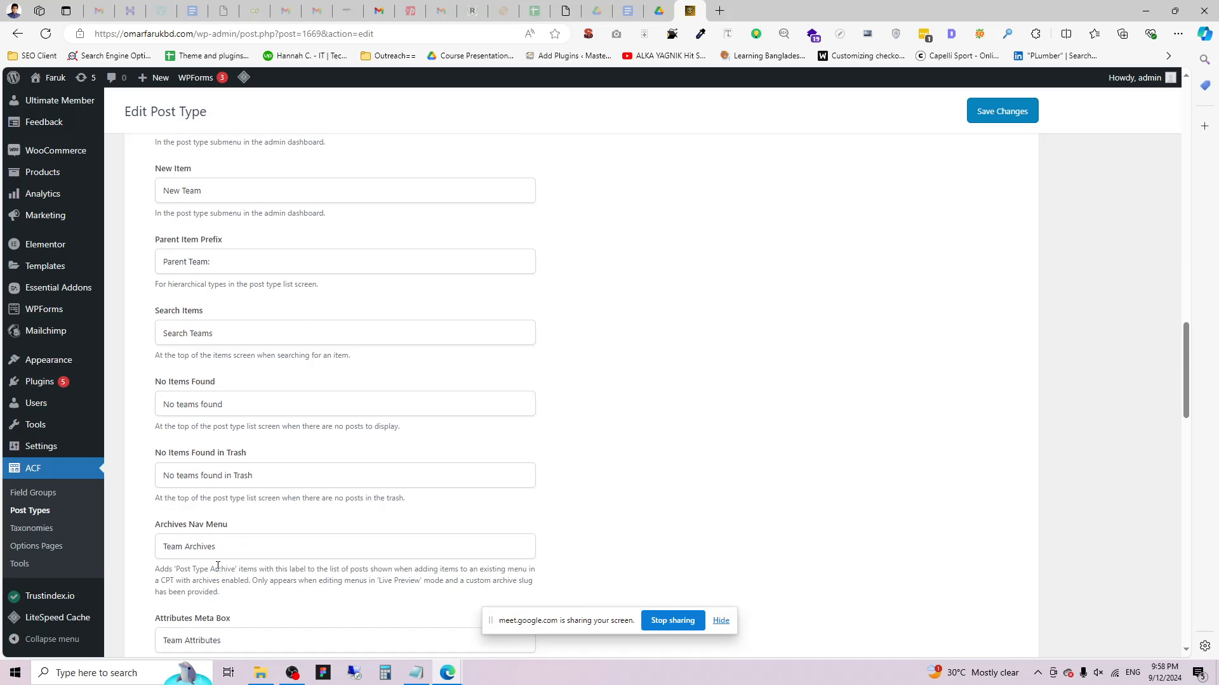
scroll(218, 566, "down", 2)
scroll(228, 549, "up", 13)
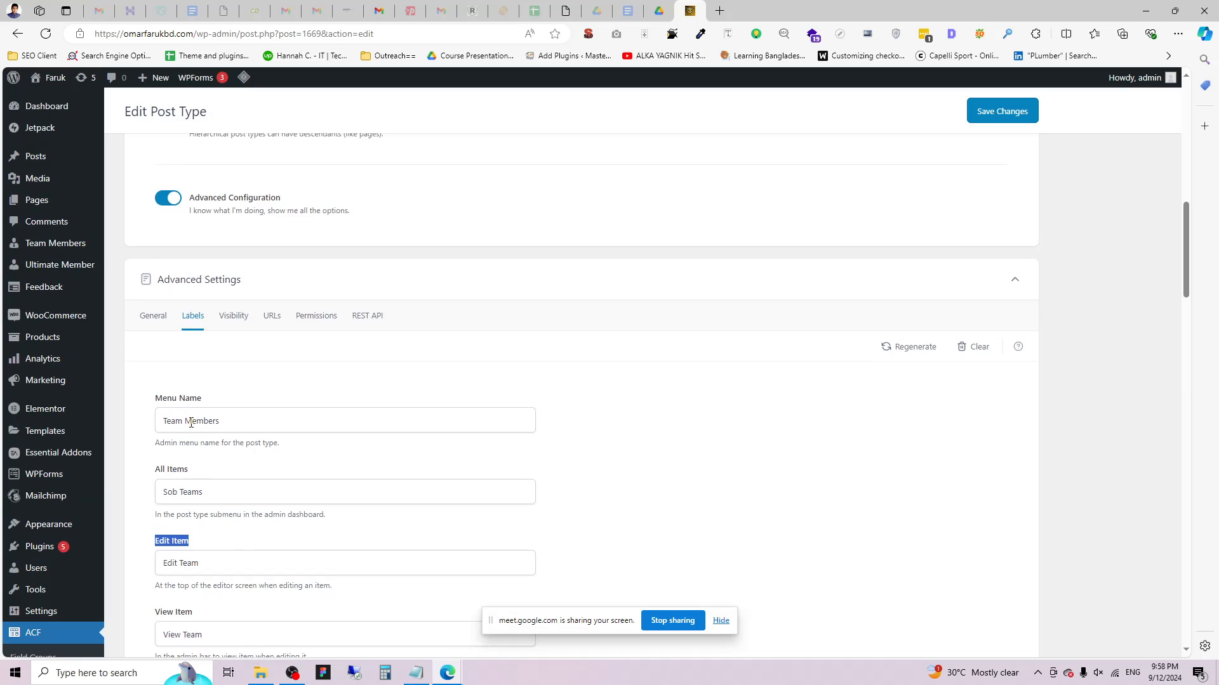
double_click(174, 491)
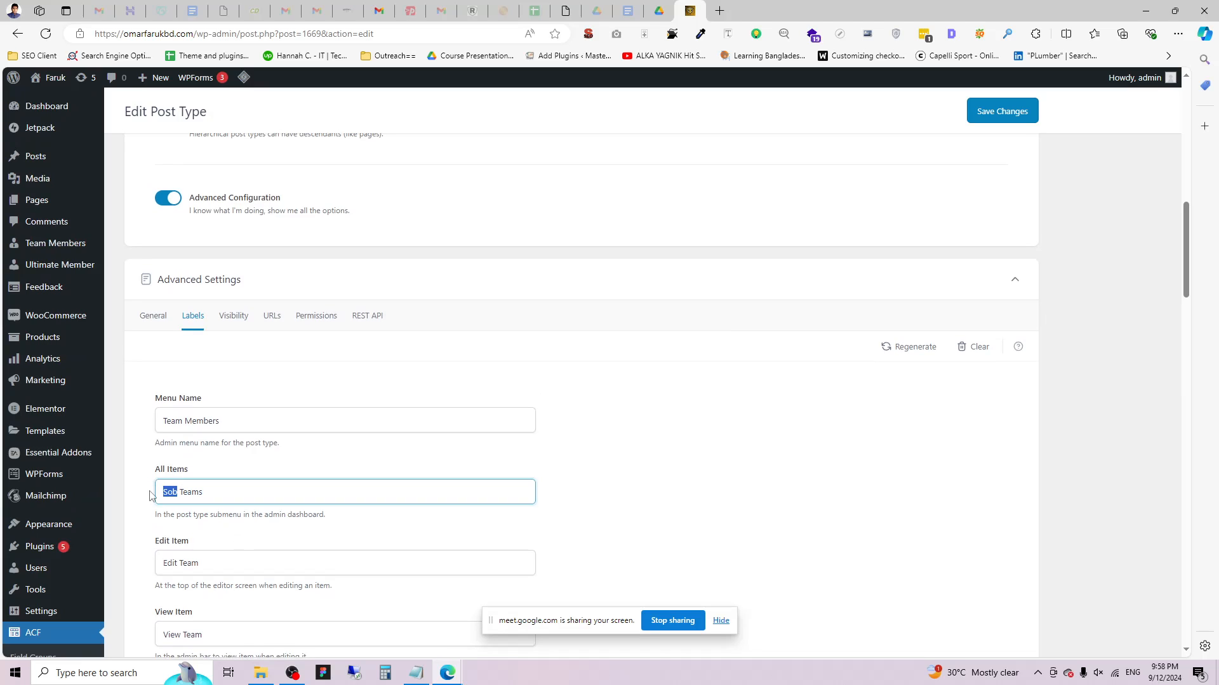
type("All")
key("BackSpace")
Copy 'Members' from the Menu Name onto All Items to make 'All Team Members', and save.
double_click(197, 422)
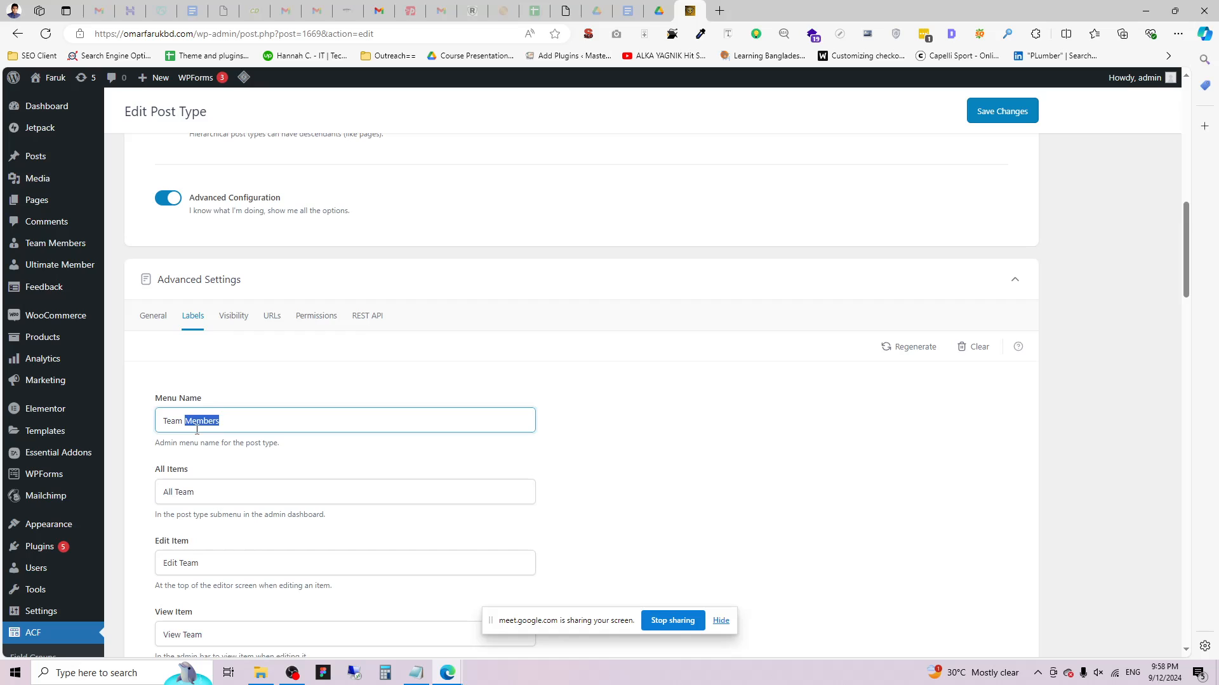
key("ctrl+c")
left_click(233, 488)
key("ctrl+v")
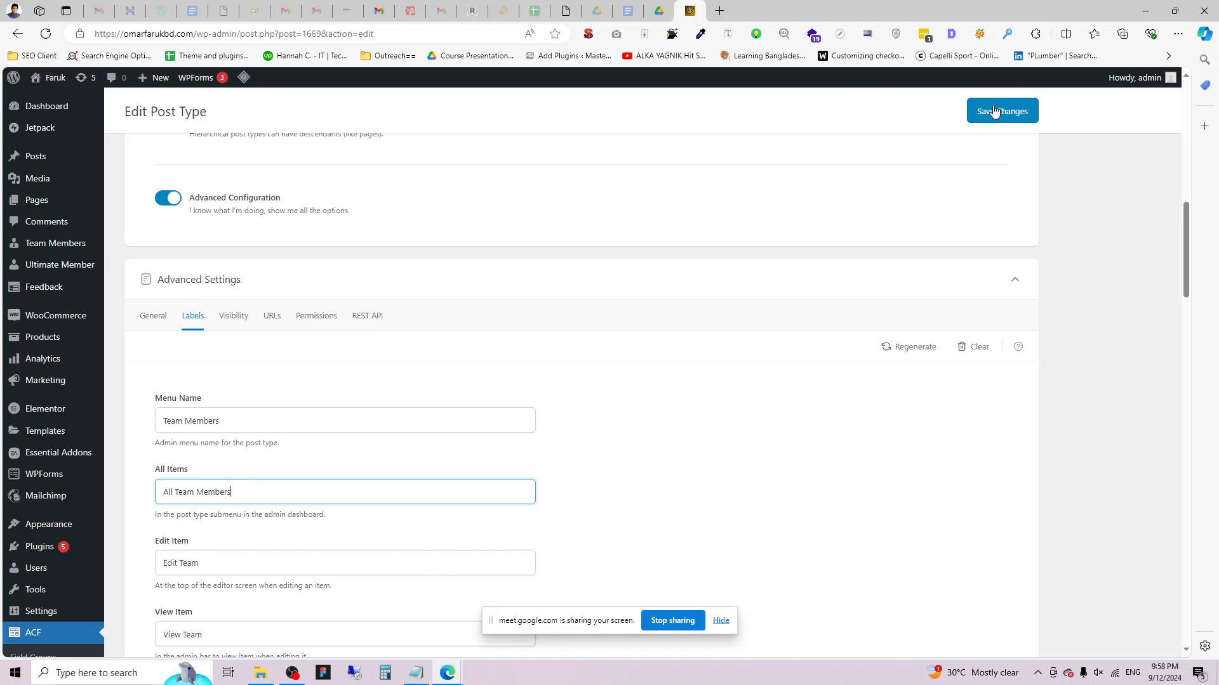
left_click(995, 112)
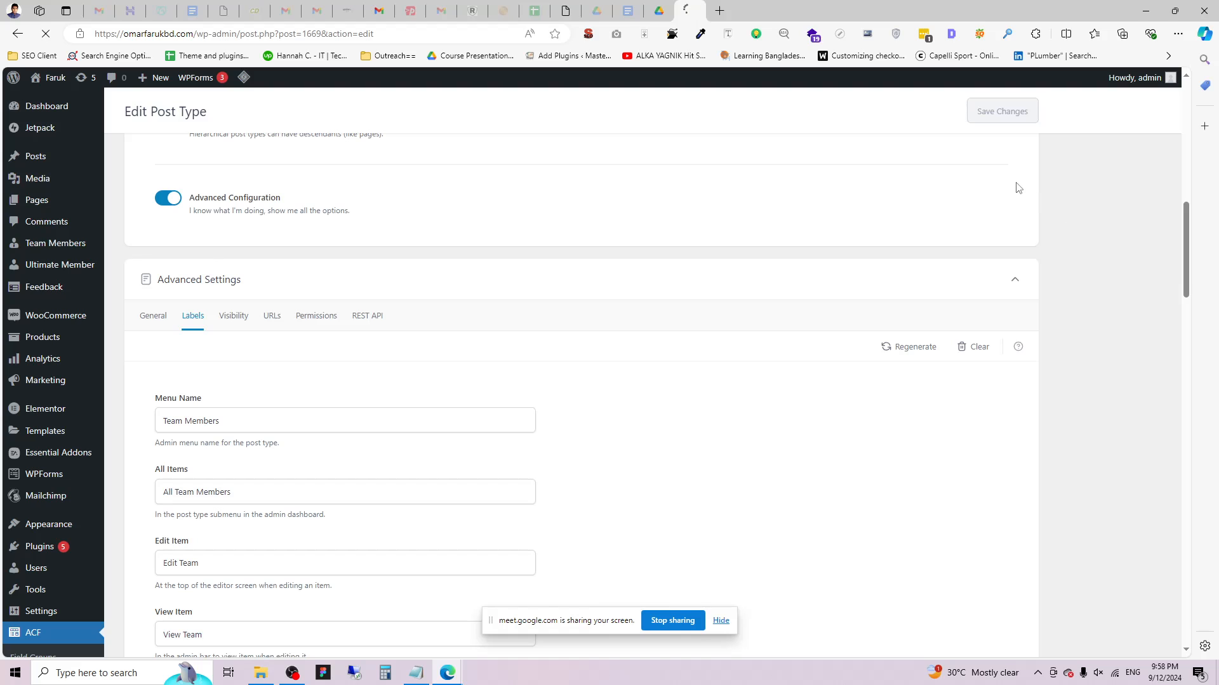
double_click(213, 493)
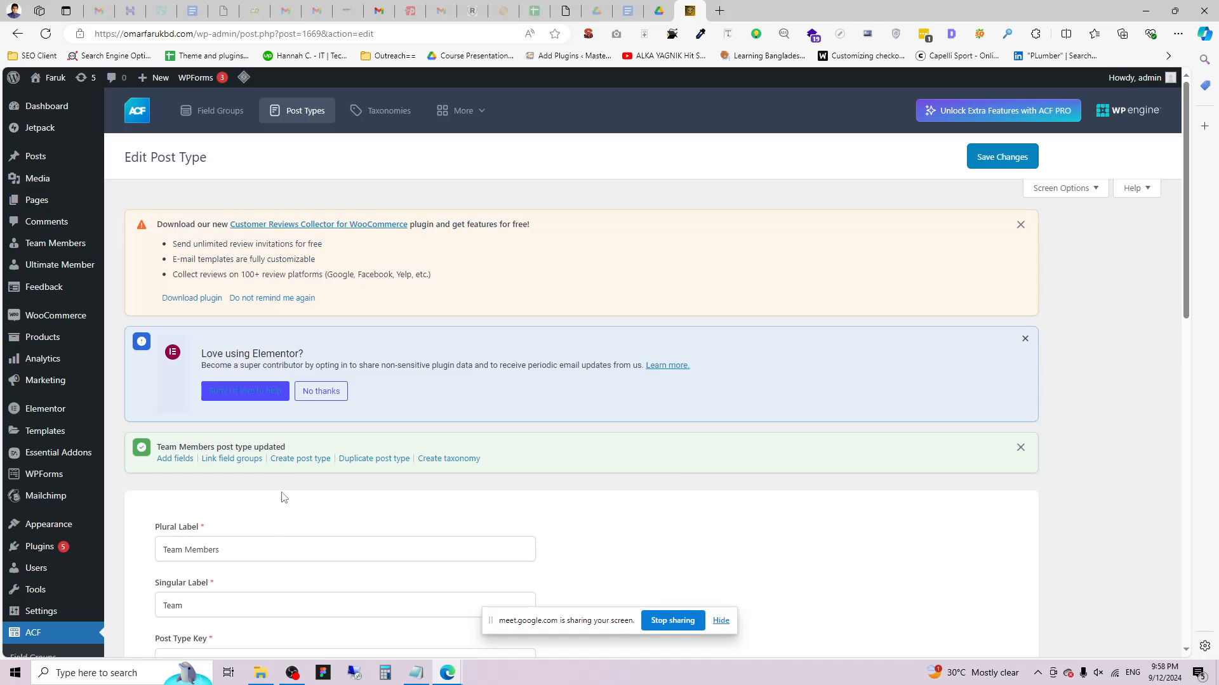
Append 'Members' to the Edit Item, View Item, View Items, Add New Item and Add New labels.
scroll(279, 495, "down", 2)
scroll(230, 476, "down", 2)
scroll(229, 468, "up", 4)
scroll(248, 489, "down", 7)
scroll(198, 410, "down", 3)
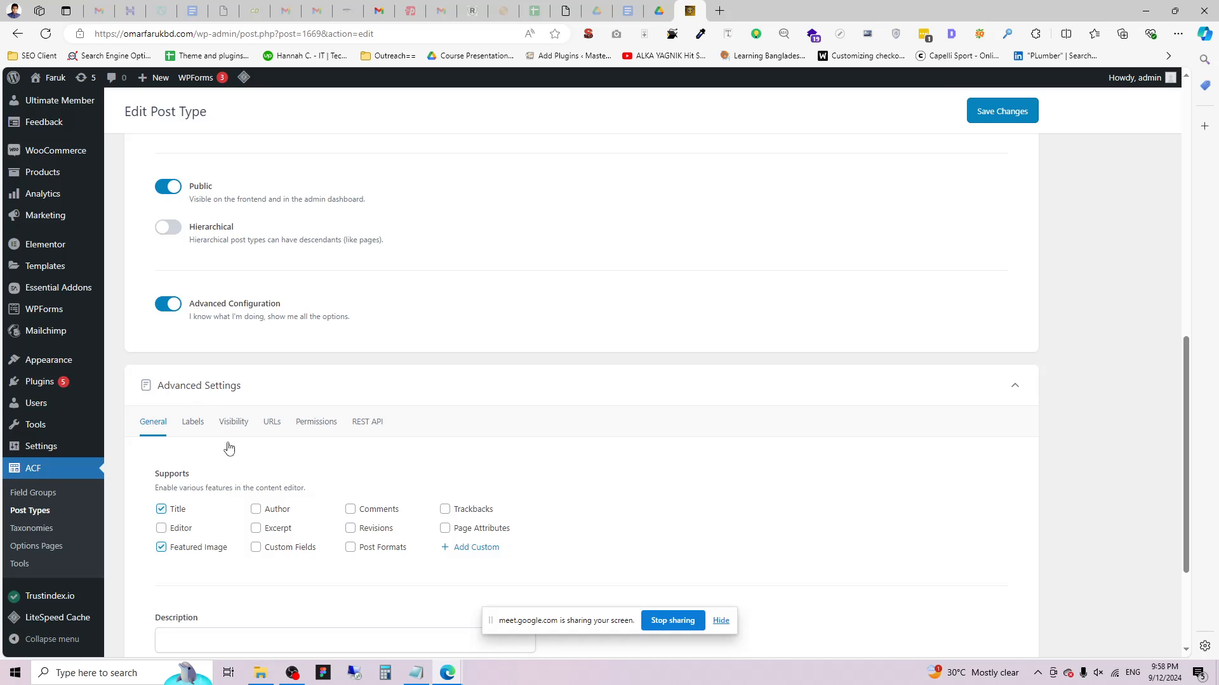
left_click(194, 422)
scroll(242, 457, "down", 1)
scroll(242, 457, "down", 5)
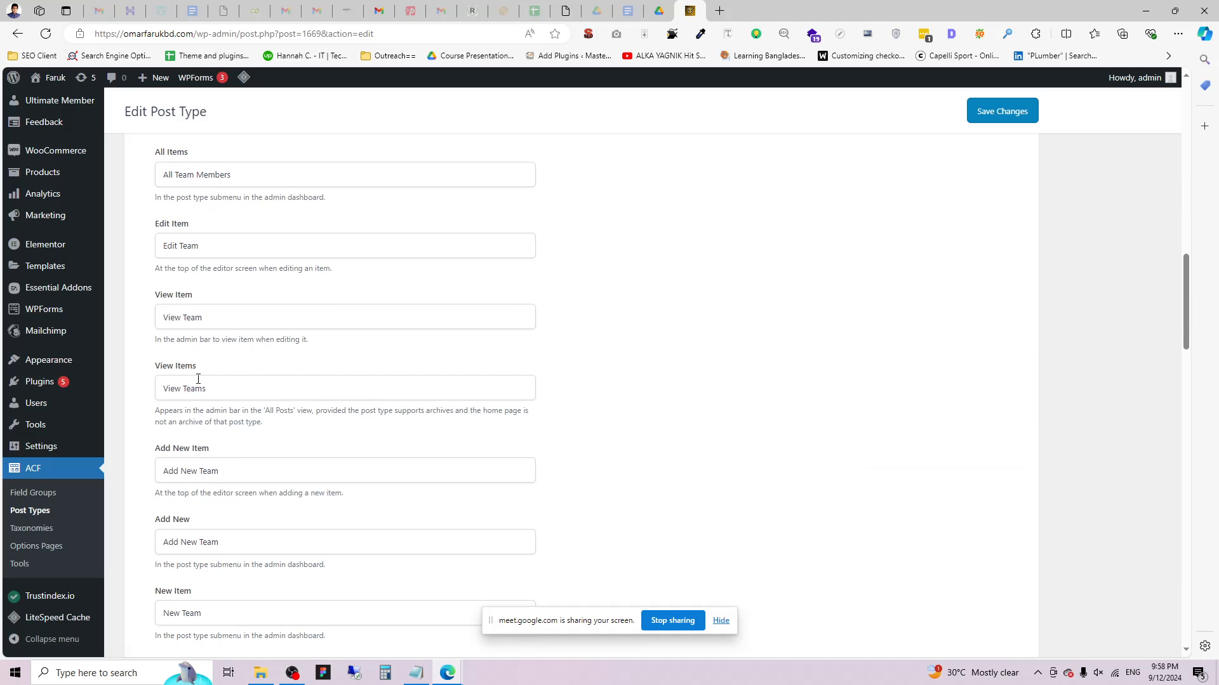
left_click(216, 253)
type("Members")
left_click(227, 317)
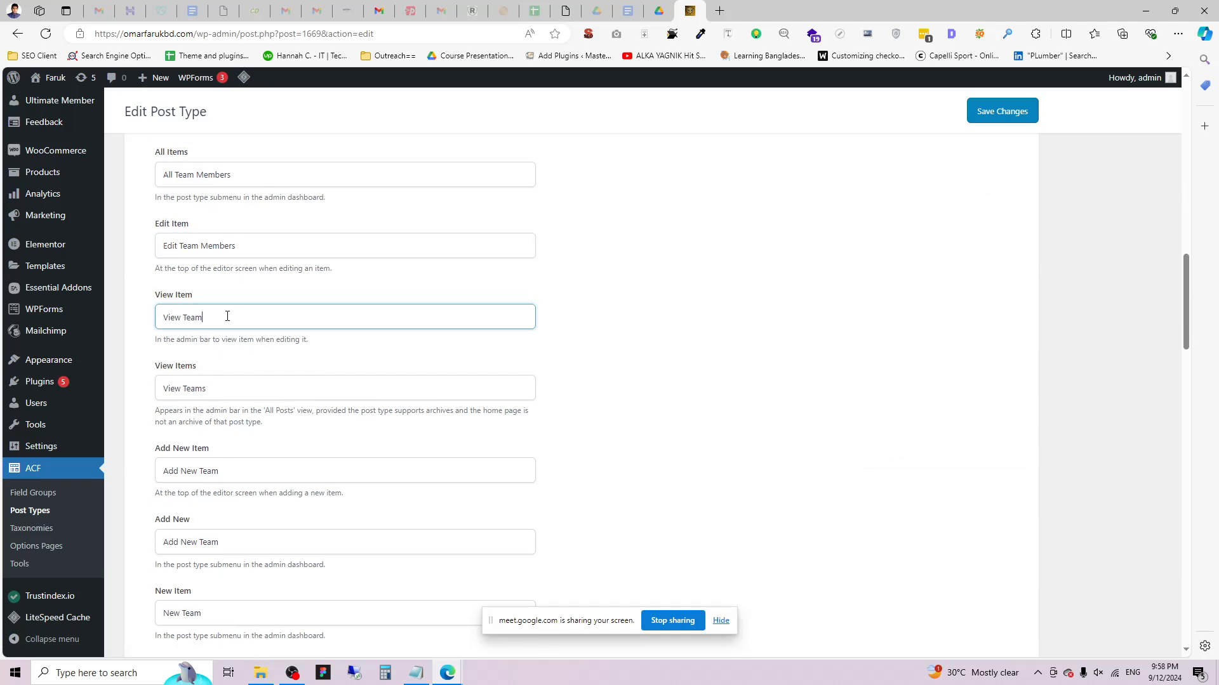
type("Members")
left_click(242, 381)
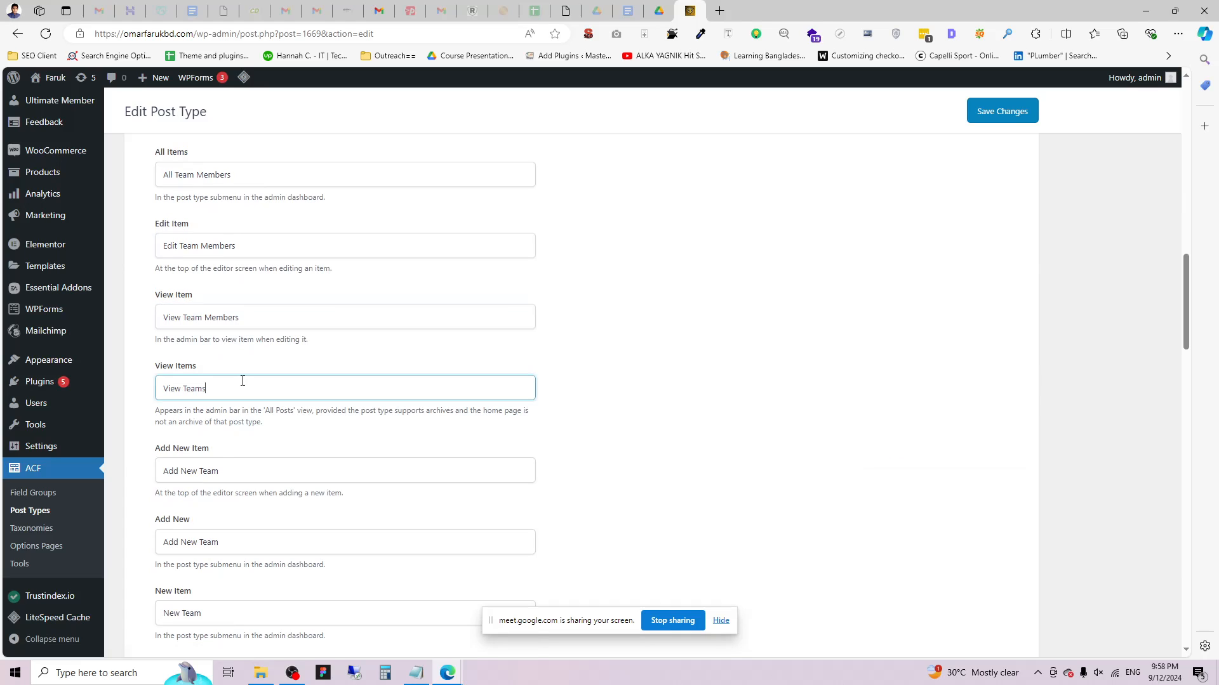
type("Members")
left_click(264, 468)
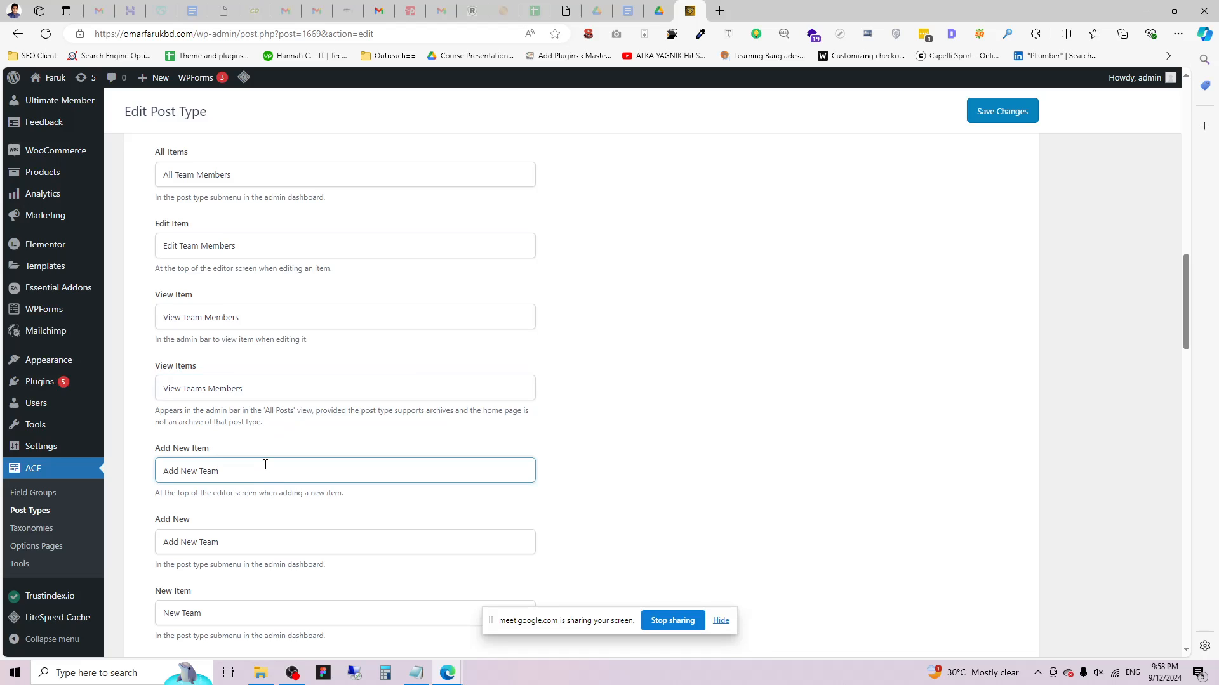
type("Members")
left_click(270, 539)
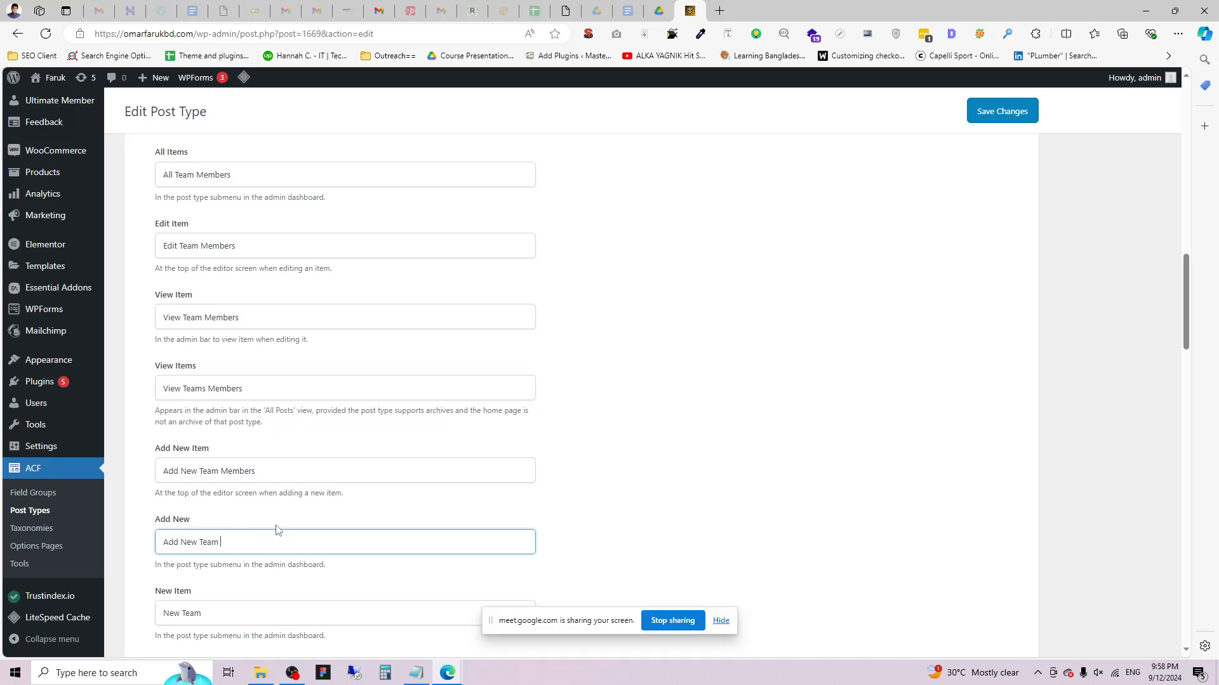
type("Members")
Add 'Members' to New Item, Search Items and both No Items Found labels, then save.
scroll(316, 536, "down", 2)
left_click(258, 502)
type("Members")
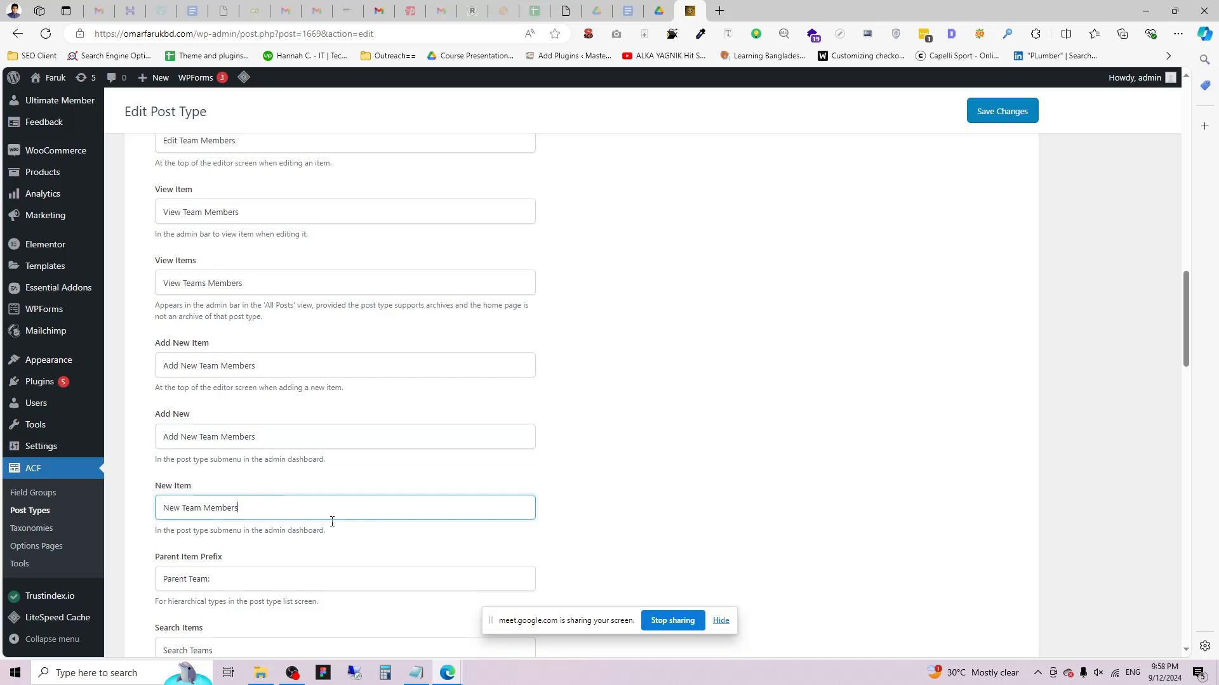
scroll(318, 527, "down", 2)
key("Tab")
scroll(260, 544, "down", 2)
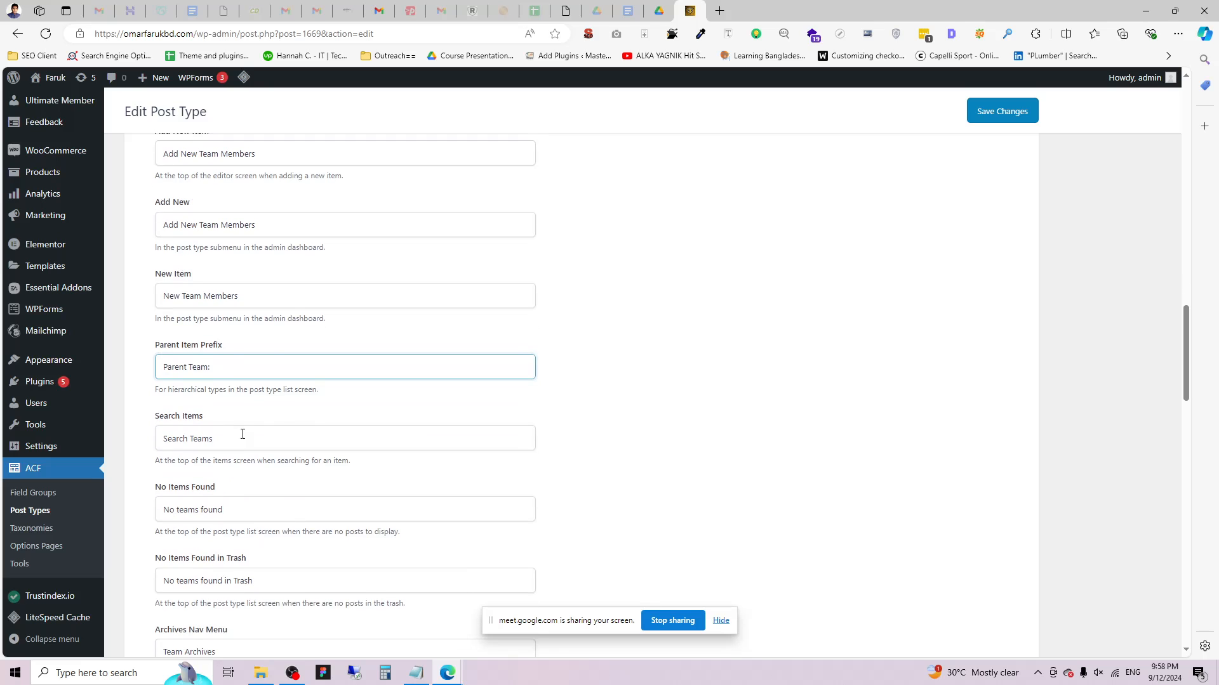
left_click(245, 434)
type("Members")
left_click(269, 511)
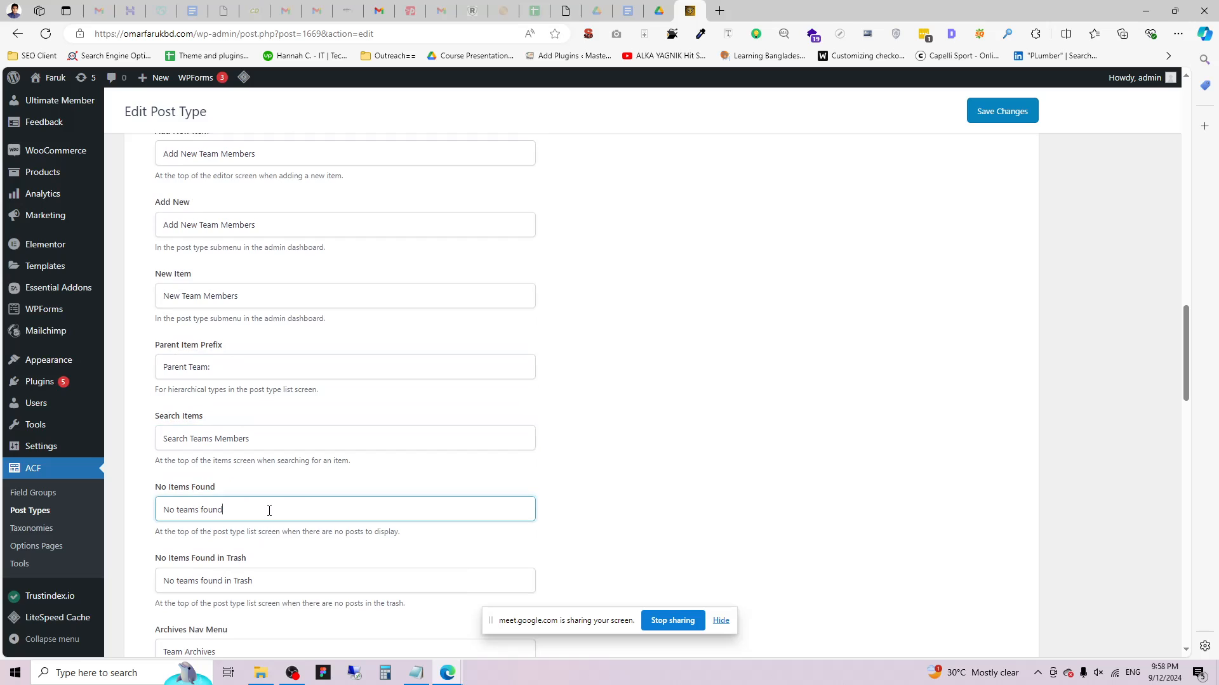
scroll(266, 512, "down", 2)
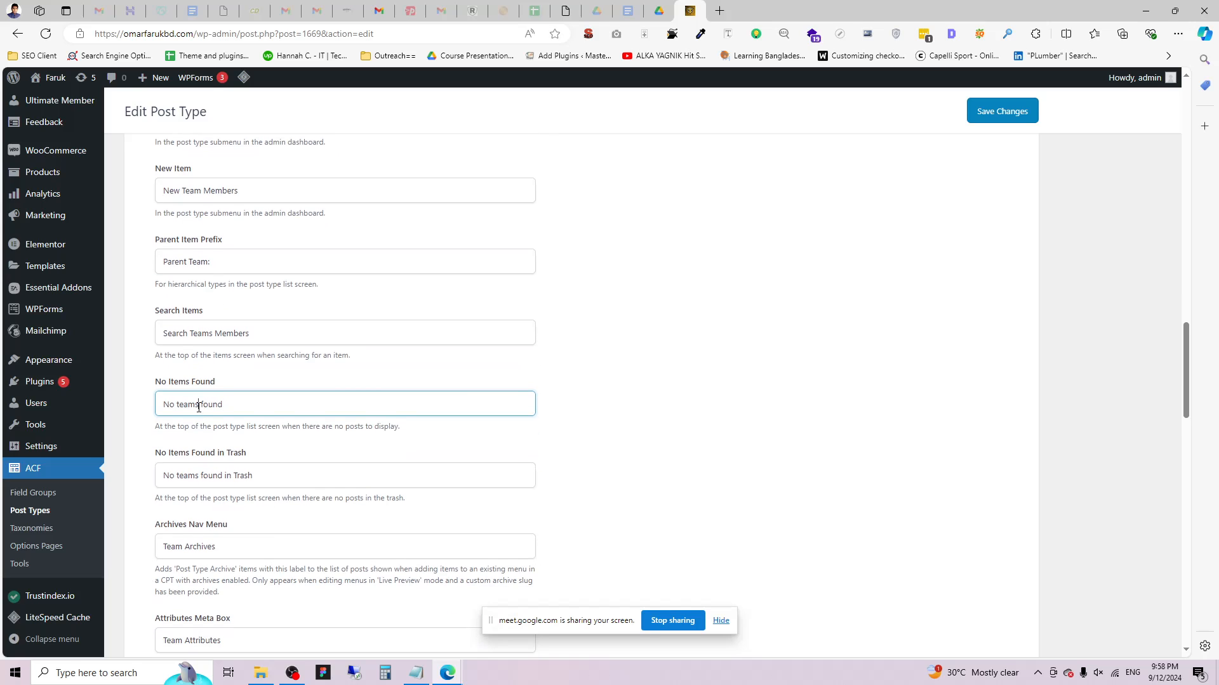
type("Members")
type("m")
left_click(269, 481)
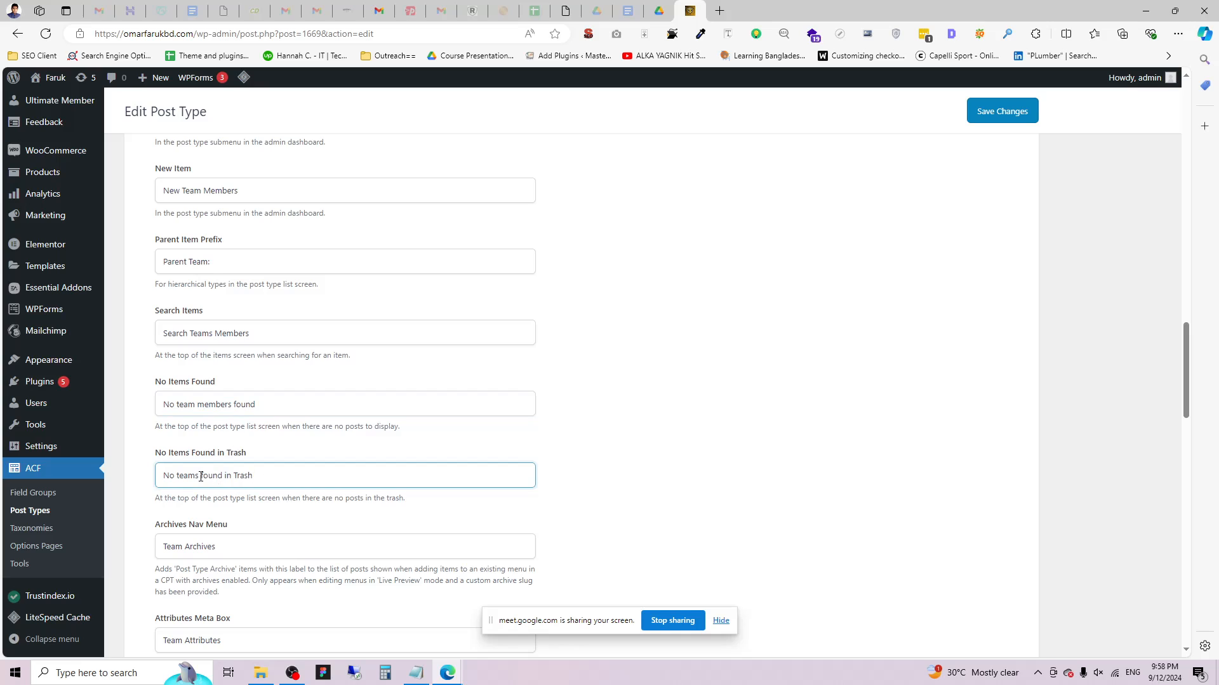
type("Members")
left_click_drag(204, 476, 200, 477)
type("m")
scroll(203, 492, "down", 2)
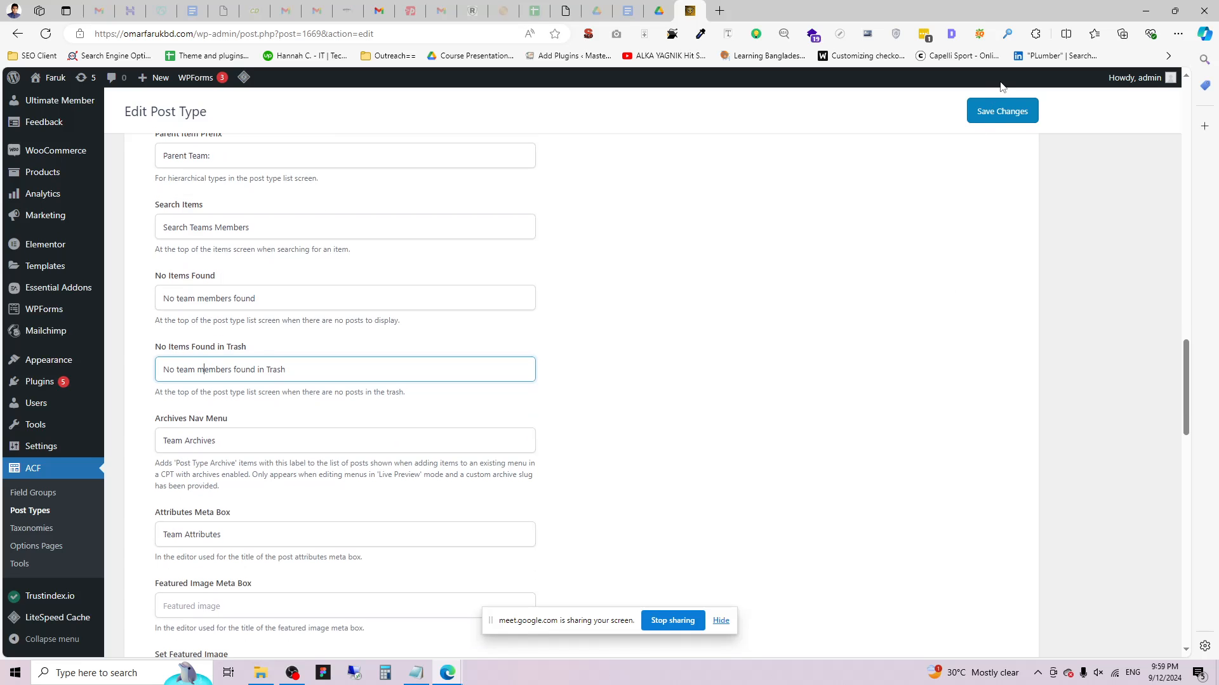
left_click(1001, 111)
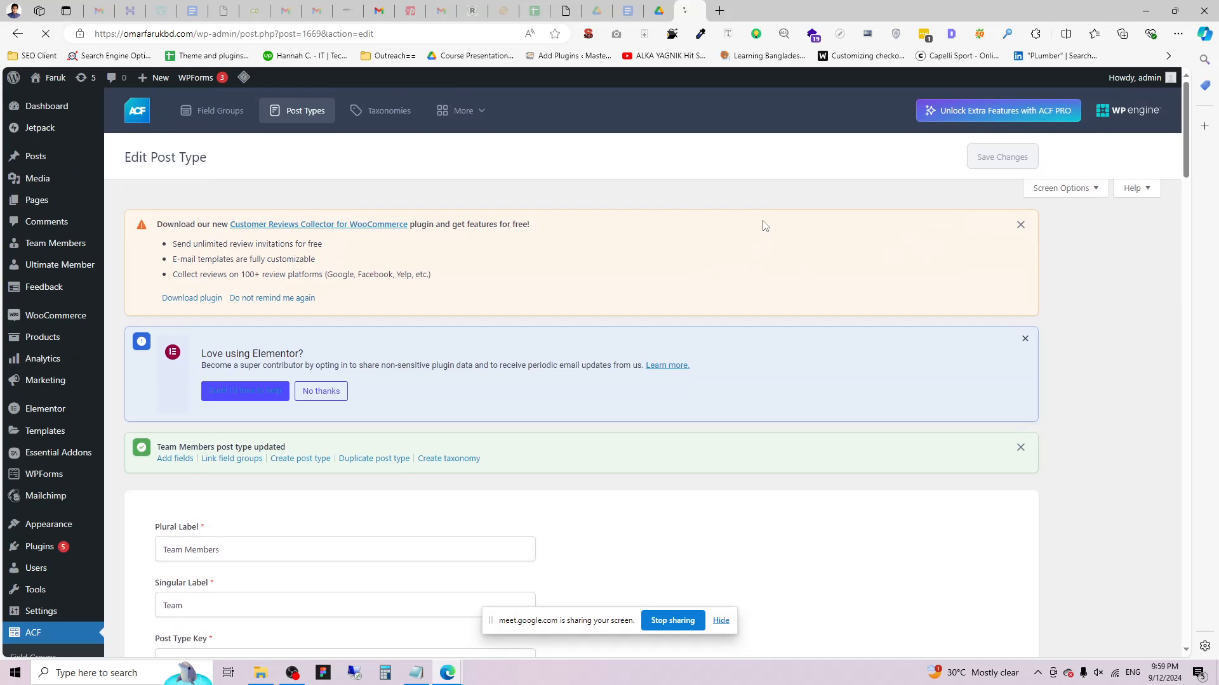
Check that the Team Members submenu now lists 'Add New Team Members'.
left_click(66, 261)
mouse_move(56, 244)
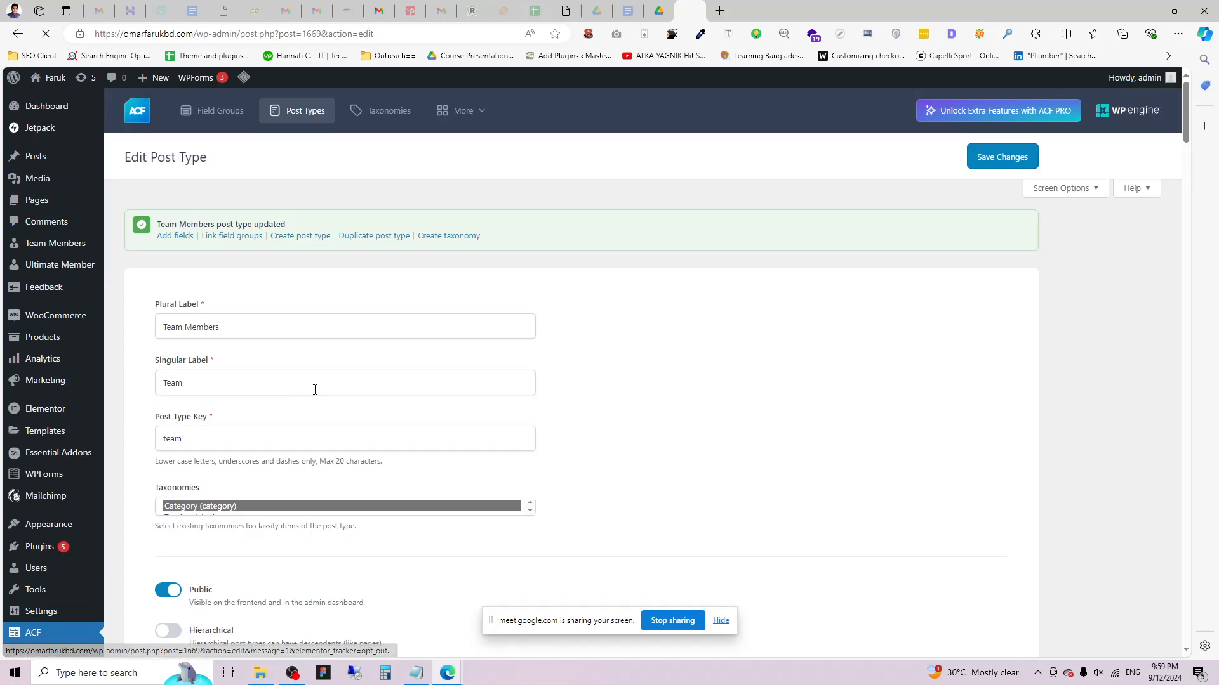
scroll(314, 396, "down", 8)
scroll(321, 414, "down", 3)
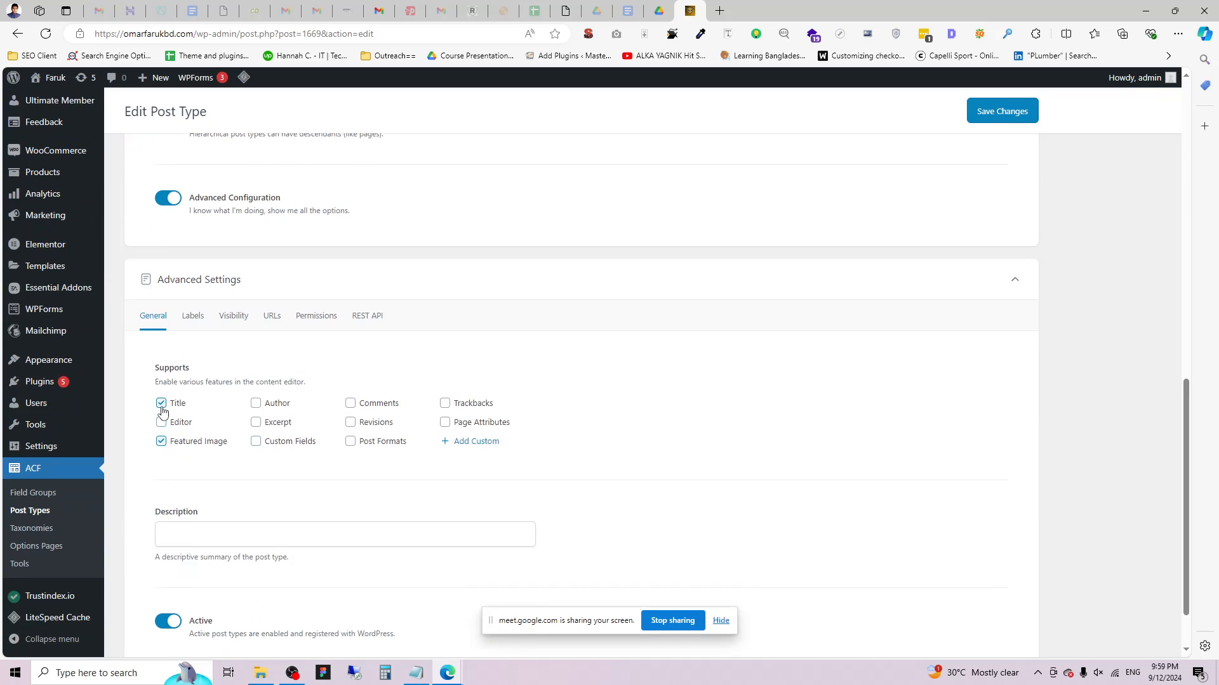
scroll(90, 324, "up", 5)
scroll(90, 324, "up", 3)
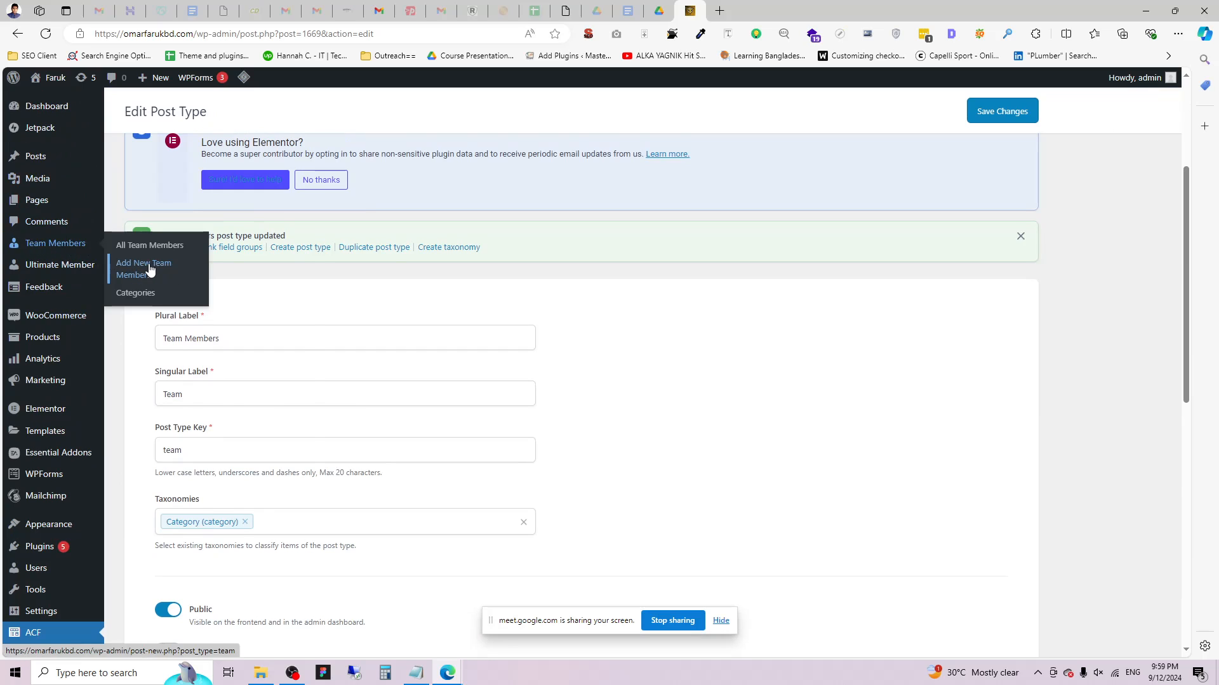
Open Add New Team Member from the sidebar in a new browser tab and view it.
right_click(146, 266)
left_click(184, 277)
left_click(786, 8)
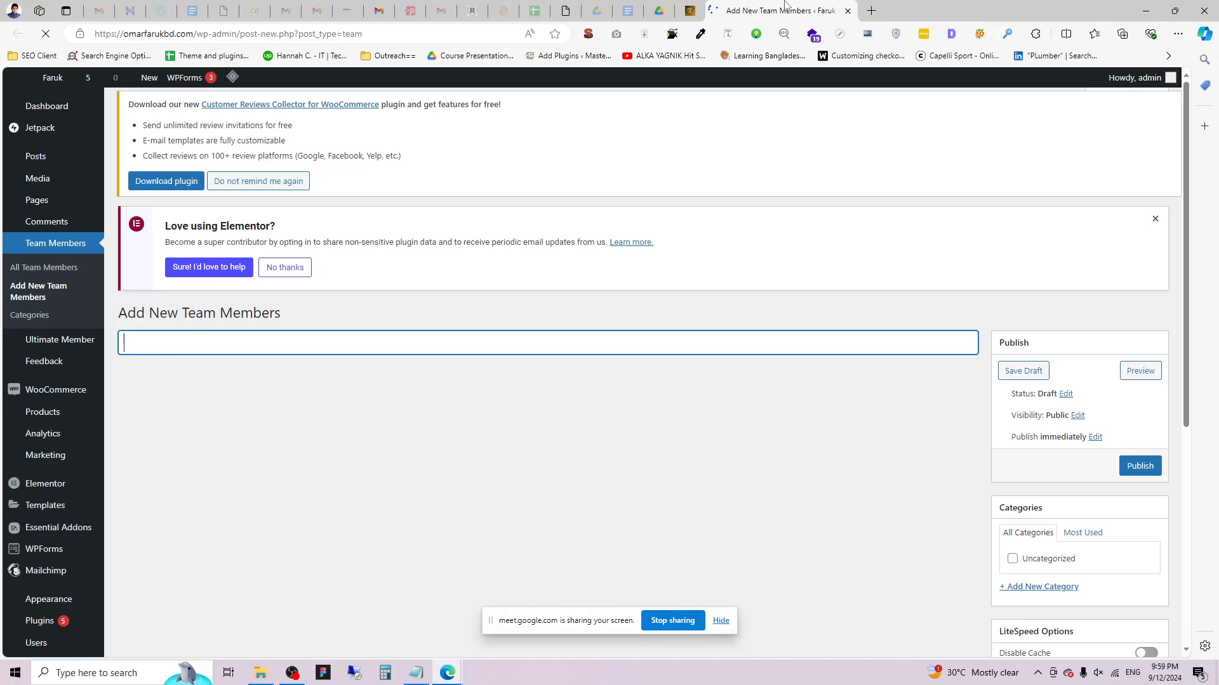
scroll(1034, 454, "down", 3)
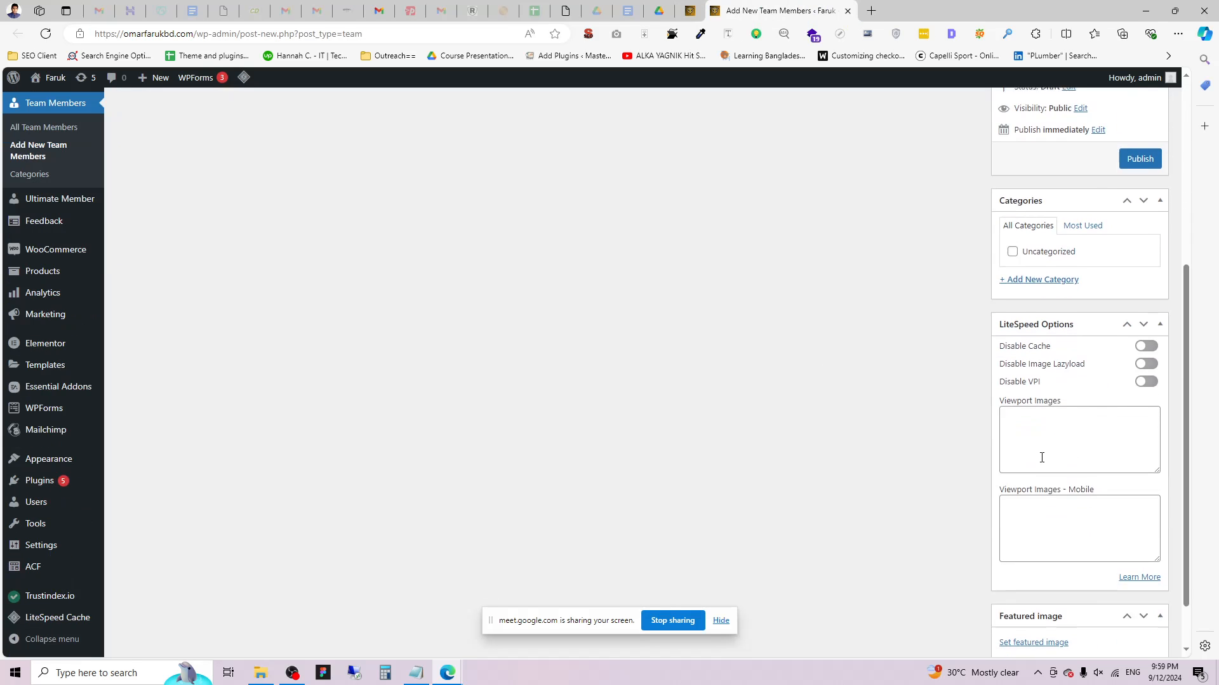
scroll(413, 391, "up", 3)
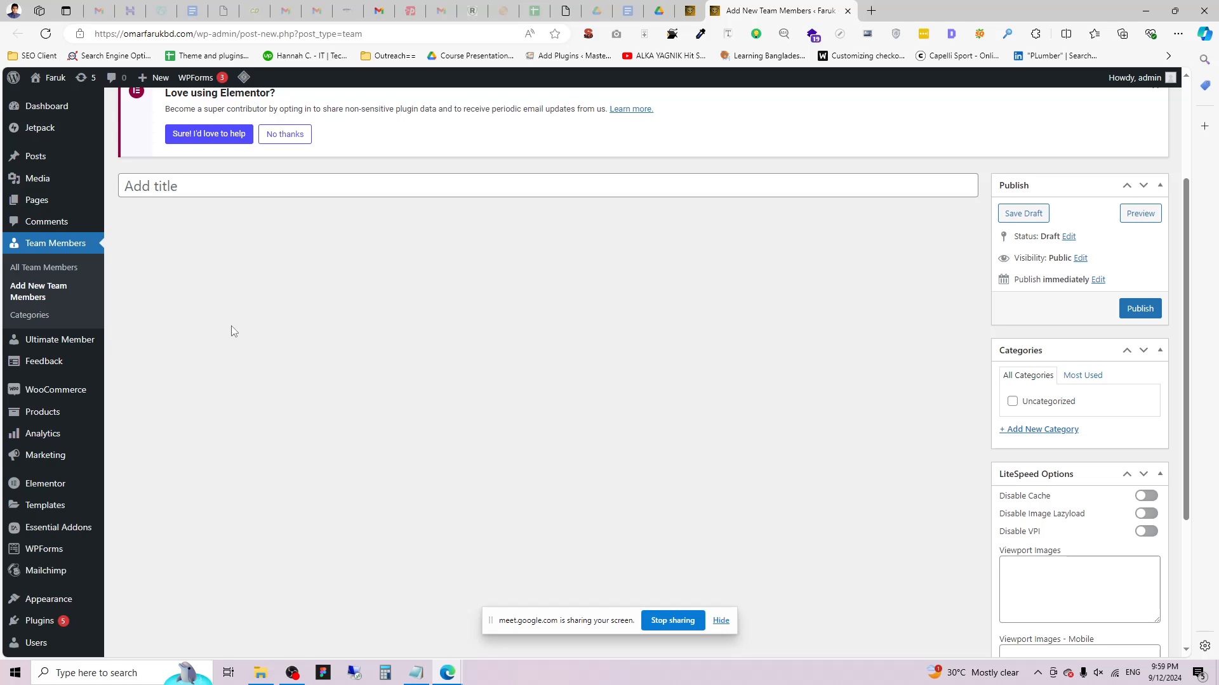
left_click(416, 678)
Delete the 'CPT = Custom Post Type' line from the notes without saving, then return to WordPress.
left_click(28, 165)
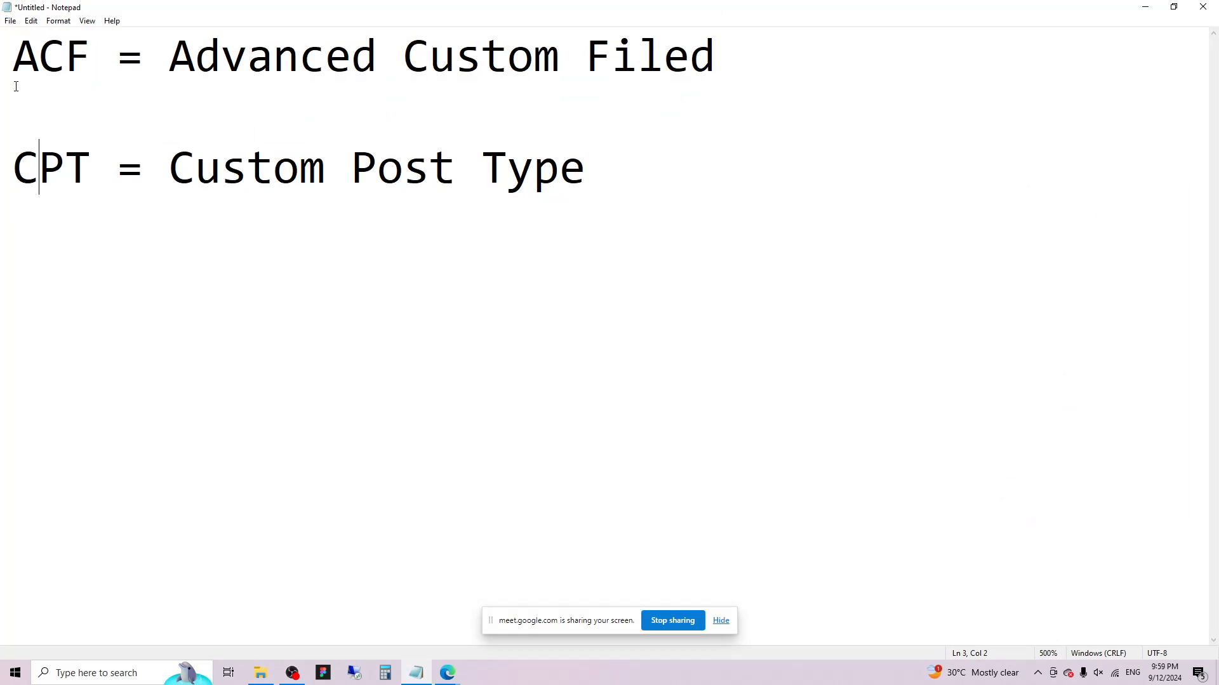
left_click_drag(404, 56, 724, 57)
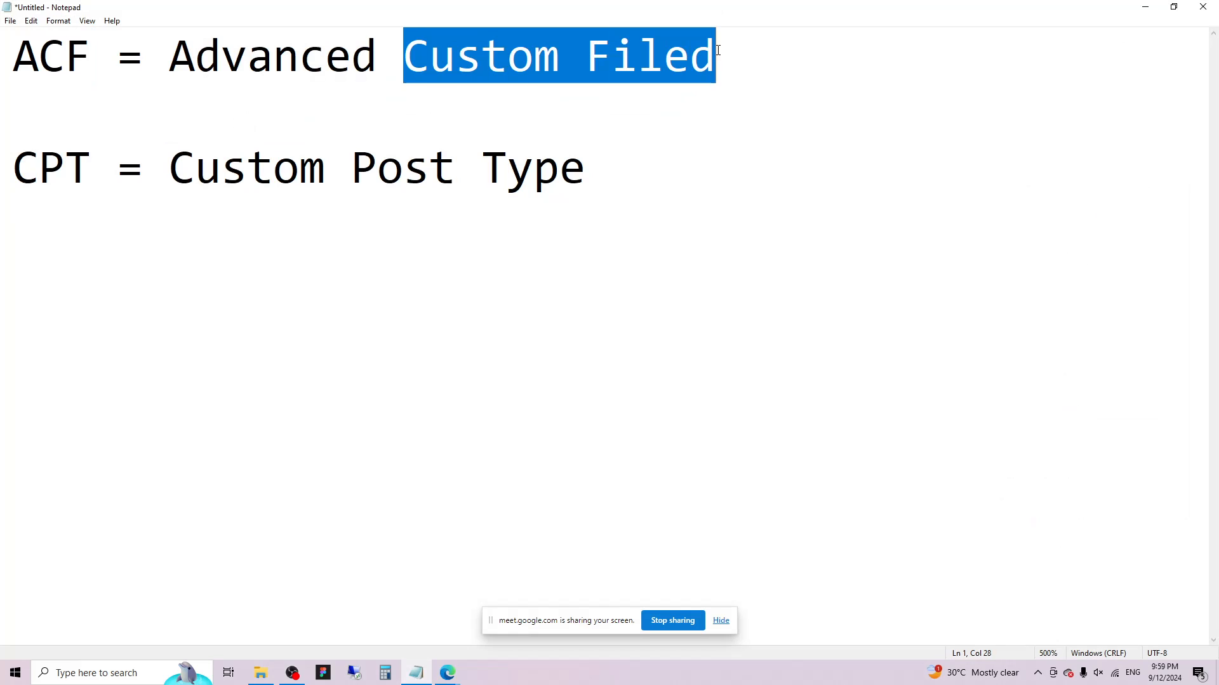
left_click_drag(622, 184, 19, 211)
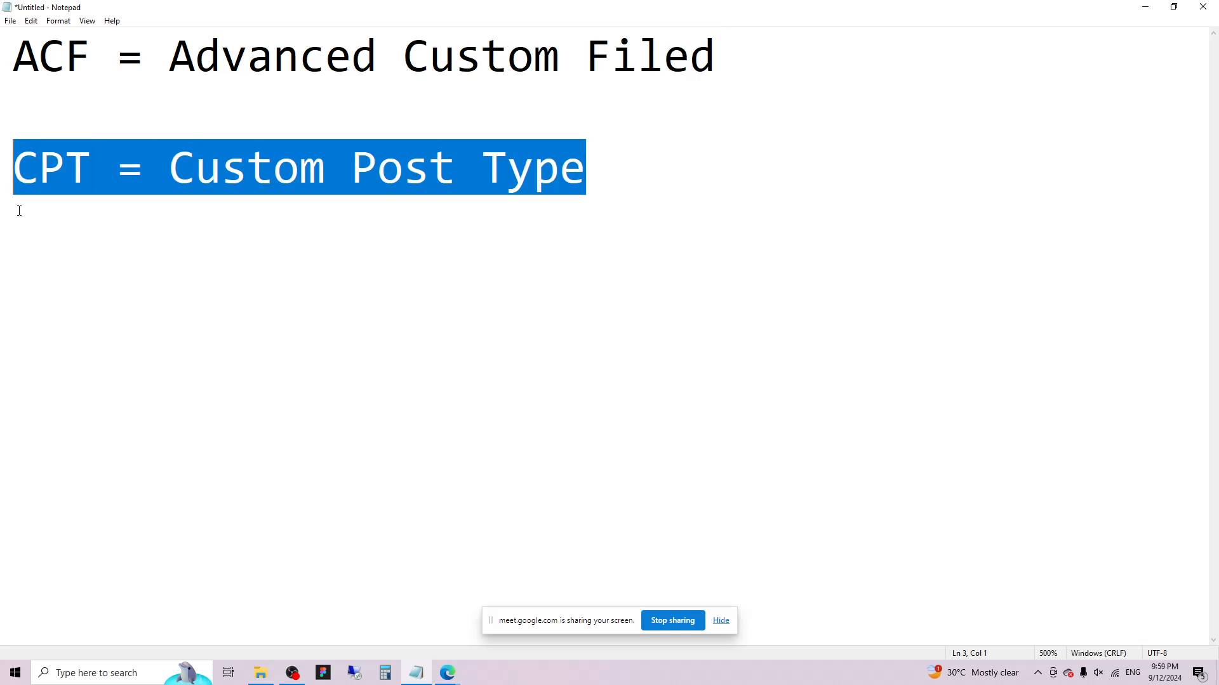
key("Delete")
key("ctrl+s")
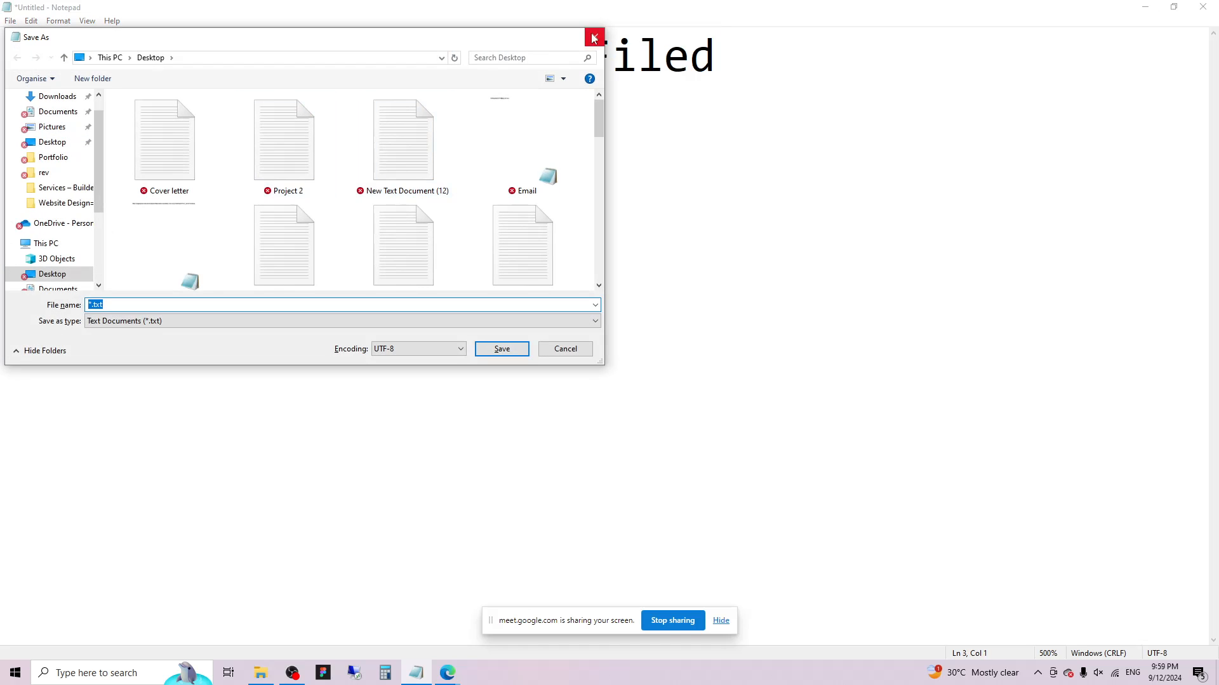
left_click(593, 36)
left_click_drag(411, 65, 712, 66)
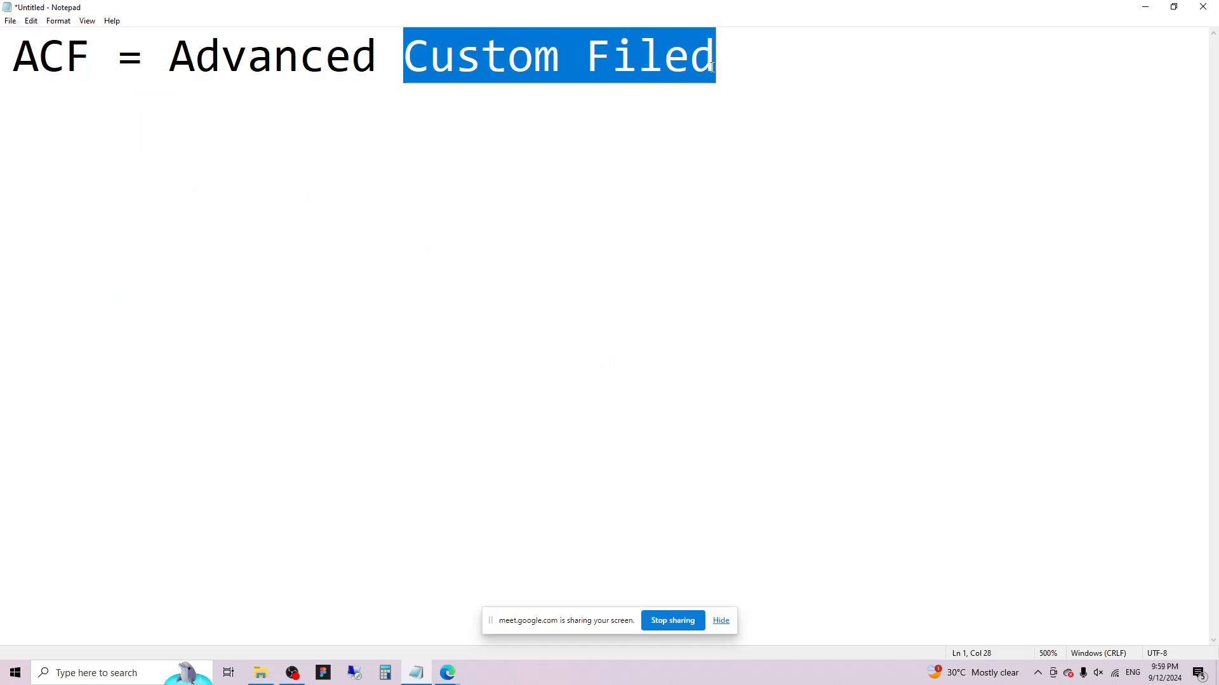
left_click(1145, 7)
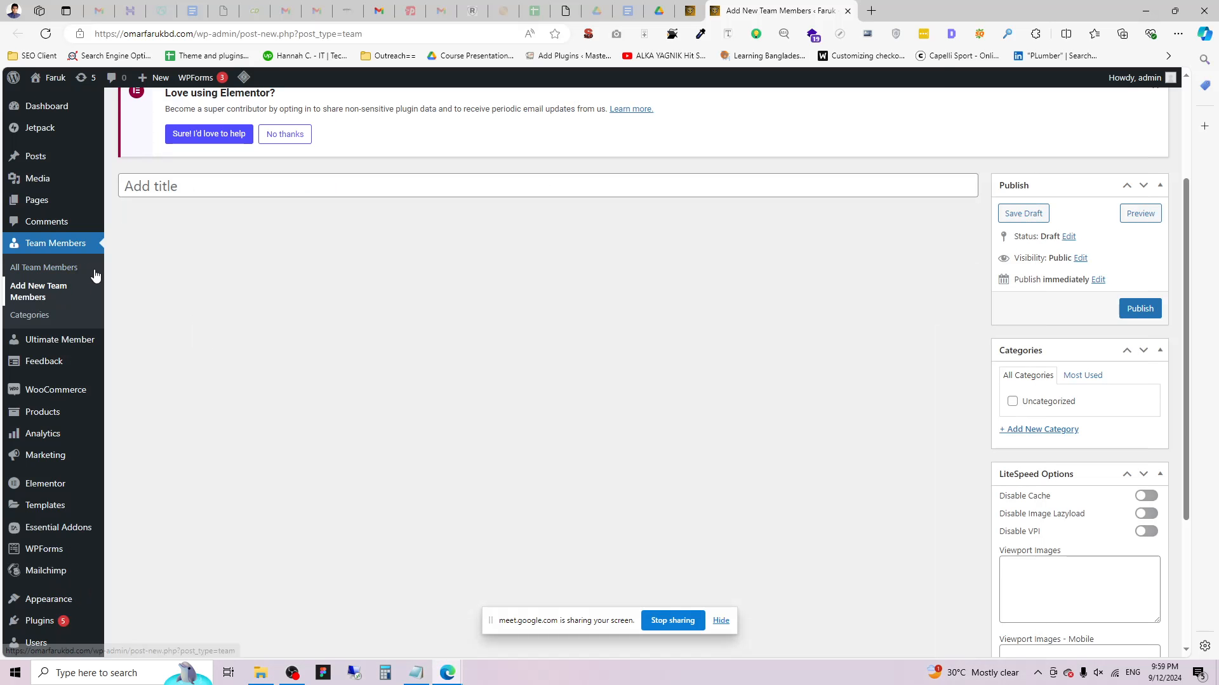
Start a new ACF field group from the Field Groups list.
scroll(76, 508, "down", 2)
mouse_move(48, 579)
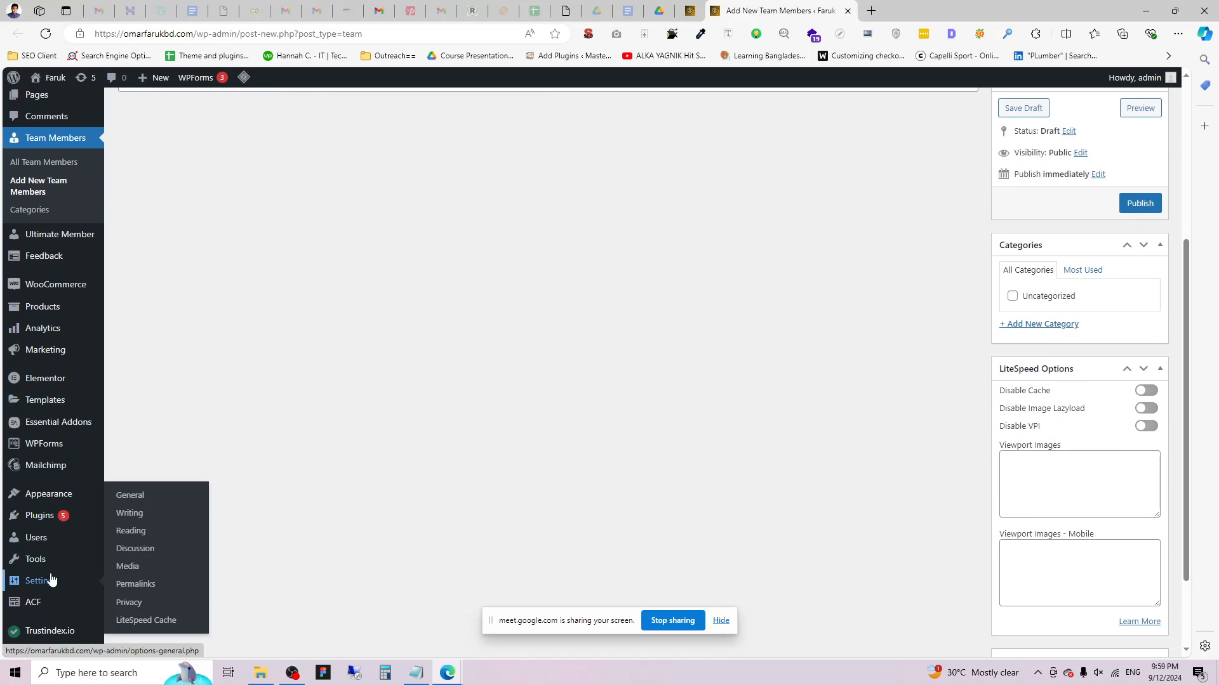
mouse_move(47, 599)
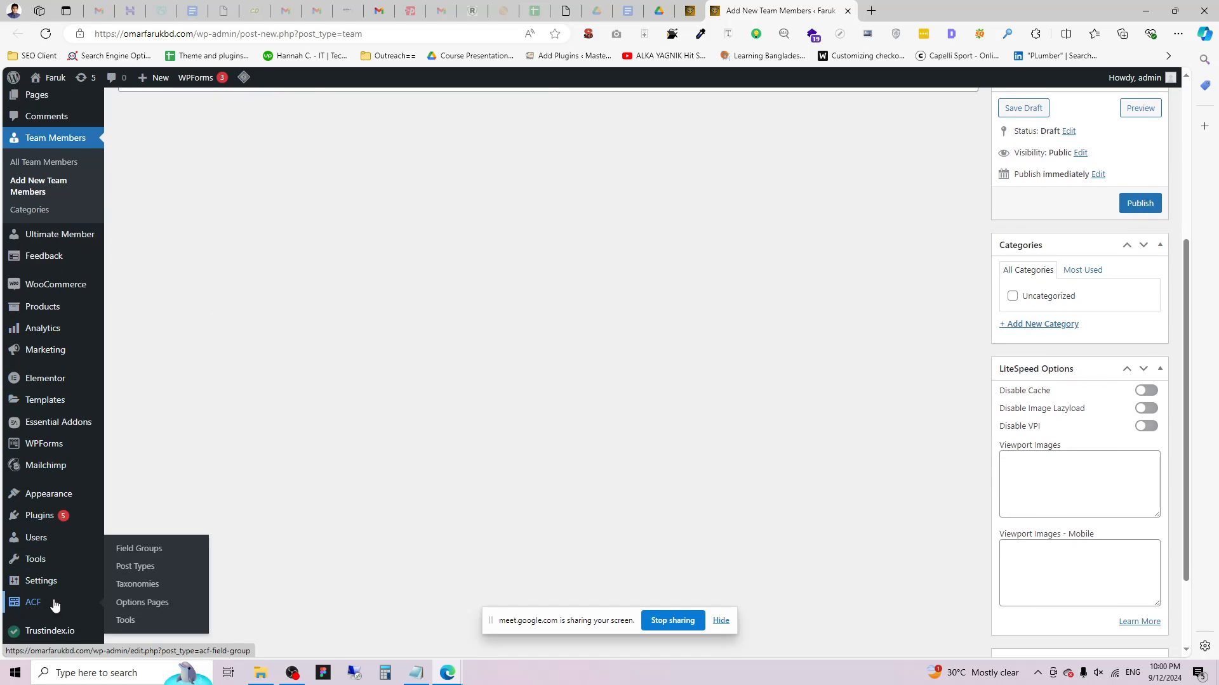
left_click(145, 554)
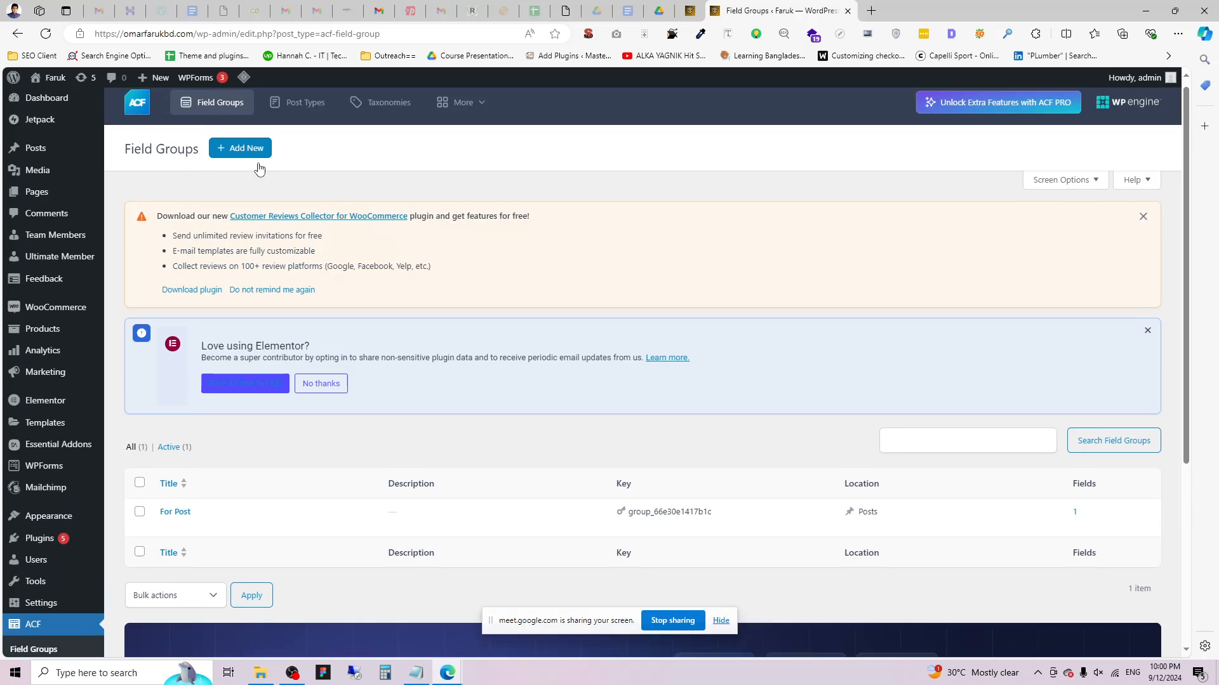
left_click(244, 153)
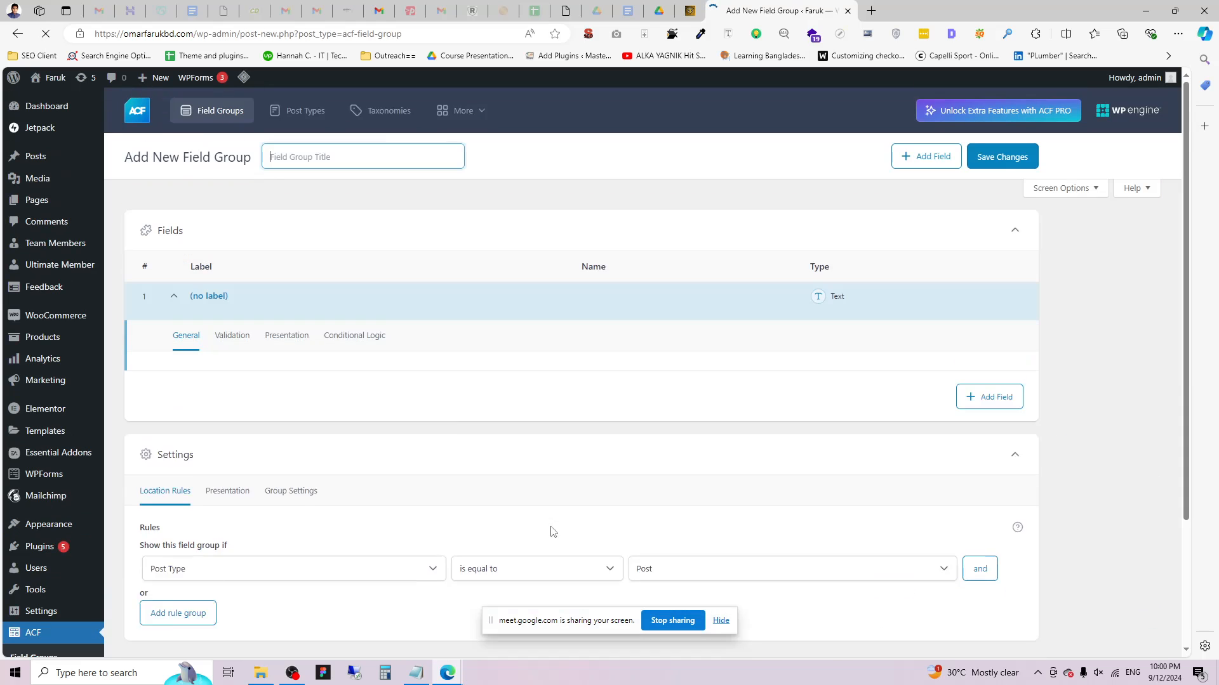
mouse_move(46, 162)
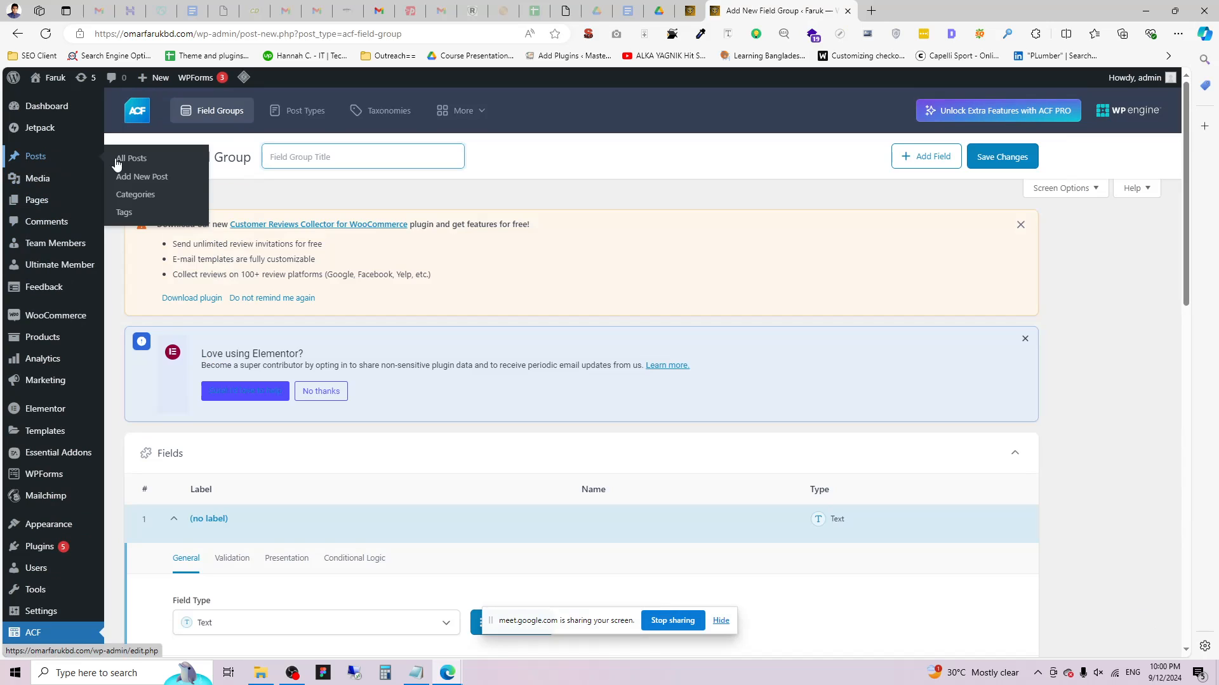
scroll(406, 416, "down", 3)
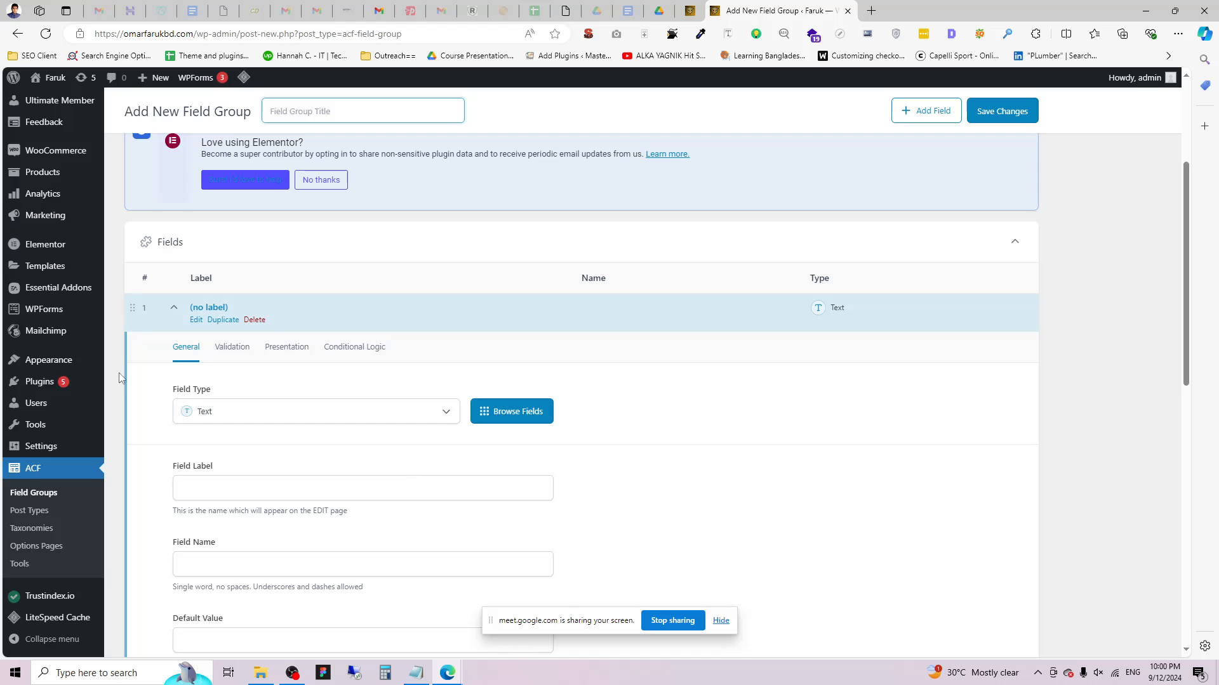
scroll(405, 418, "down", 2)
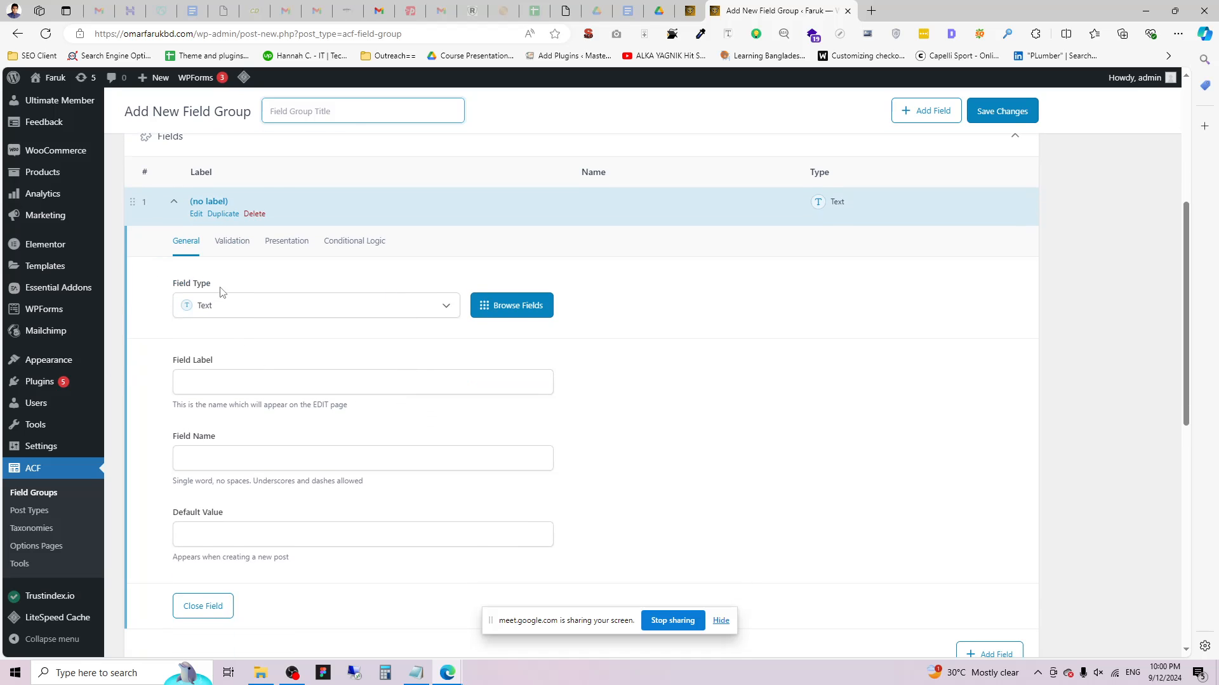
Make the group's first field a Text Area labelled 'Bio', giving the field name bio.
left_click(245, 305)
left_click(487, 368)
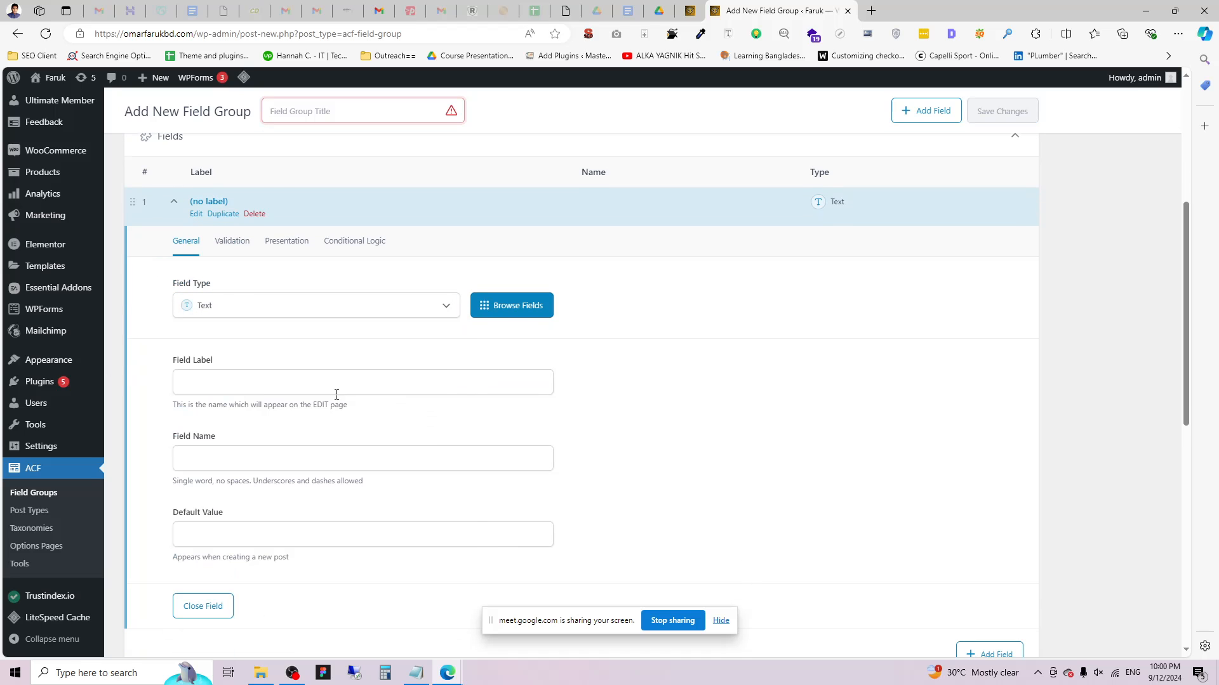
left_click(254, 383)
left_click(274, 303)
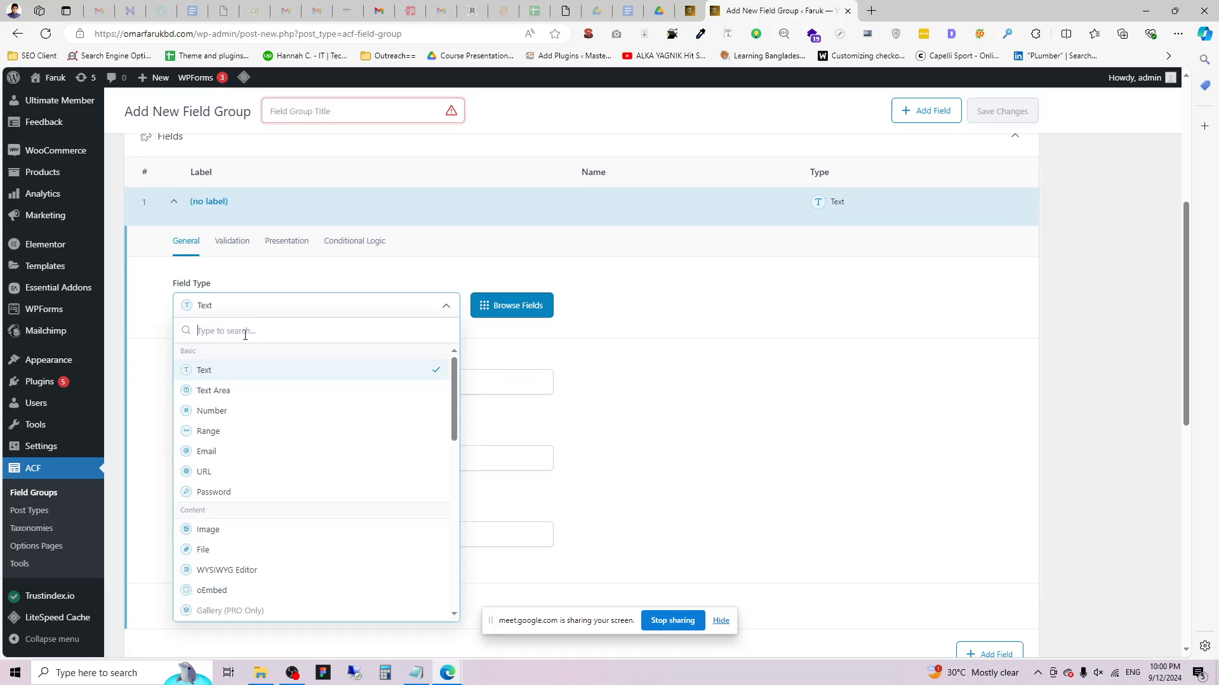
left_click(226, 395)
left_click(251, 390)
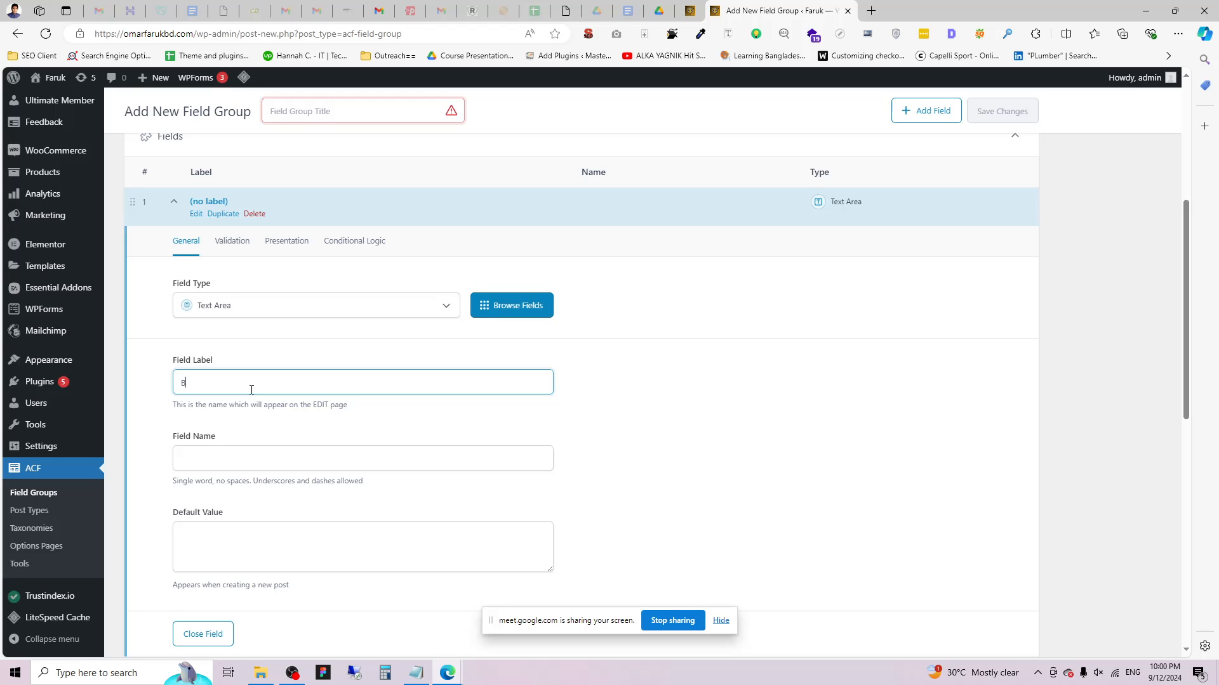
type("Bio")
left_click(539, 435)
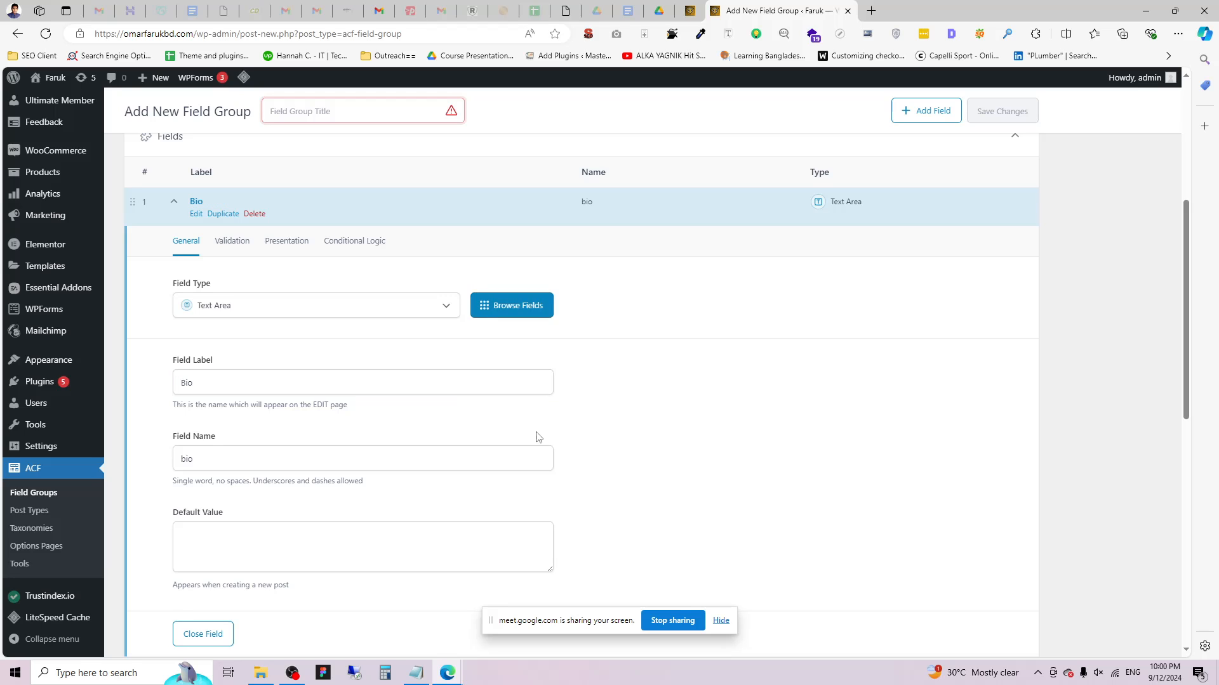
scroll(348, 493, "down", 3)
scroll(640, 398, "up", 3)
scroll(942, 229, "up", 4)
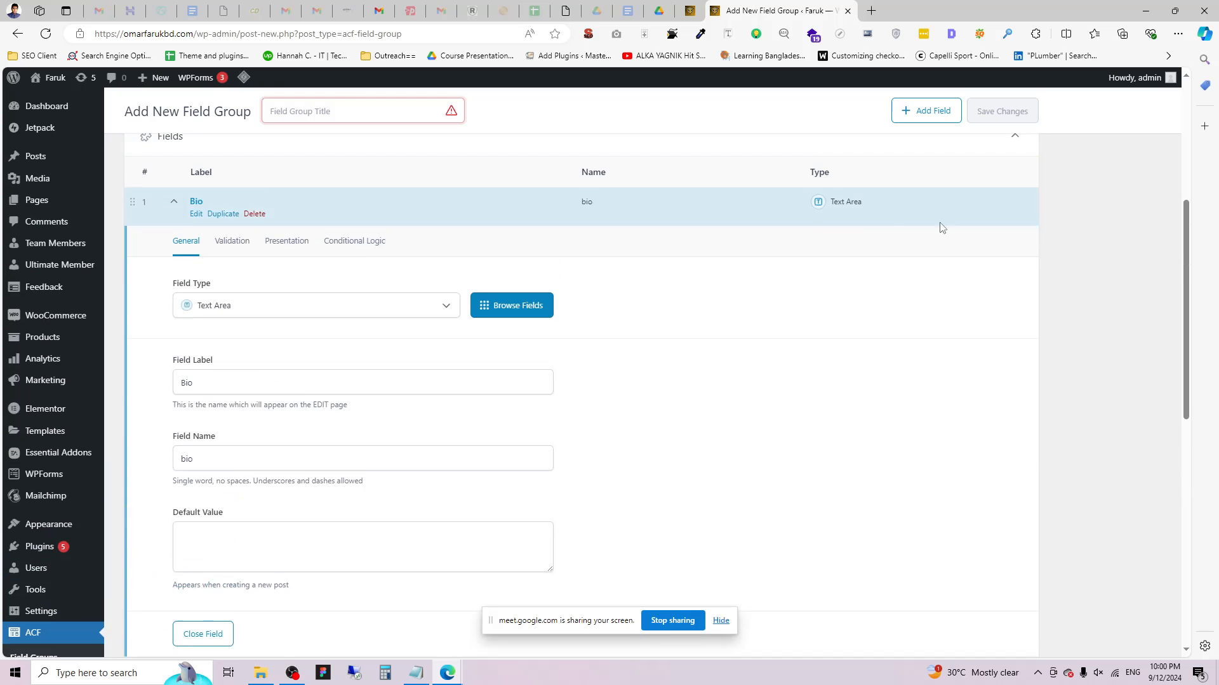
scroll(726, 290, "down", 10)
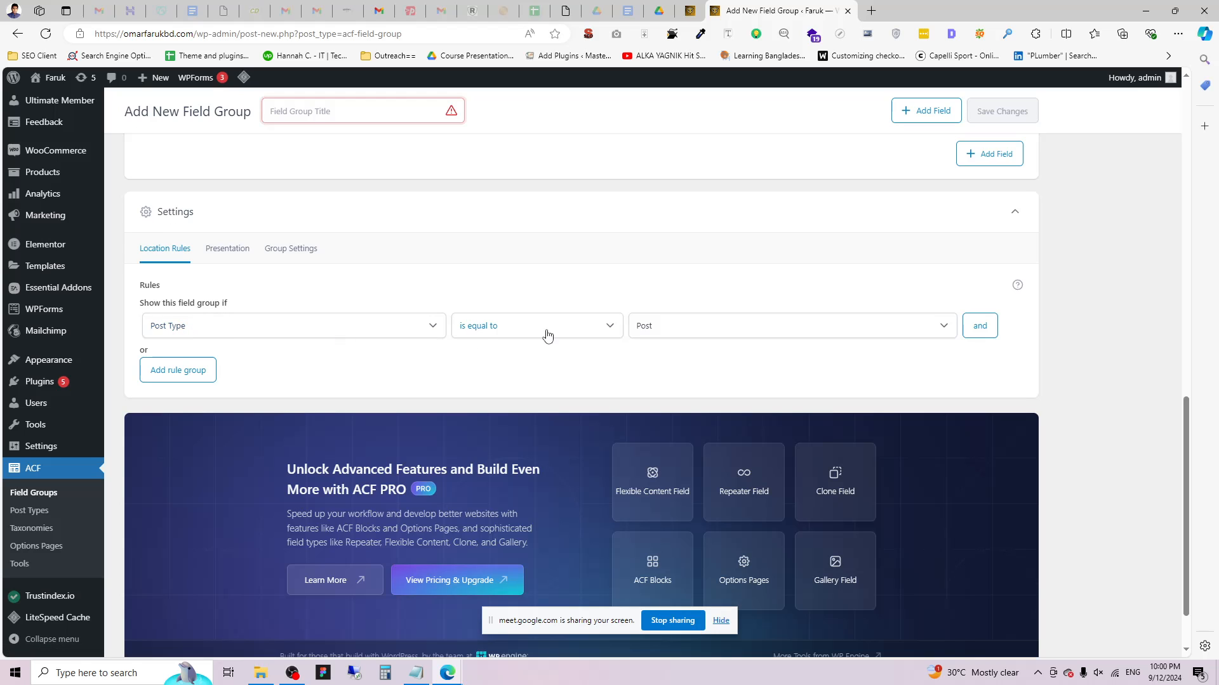
Set the location rule to post type Team, title the group 'Team Members', and save.
left_click(672, 326)
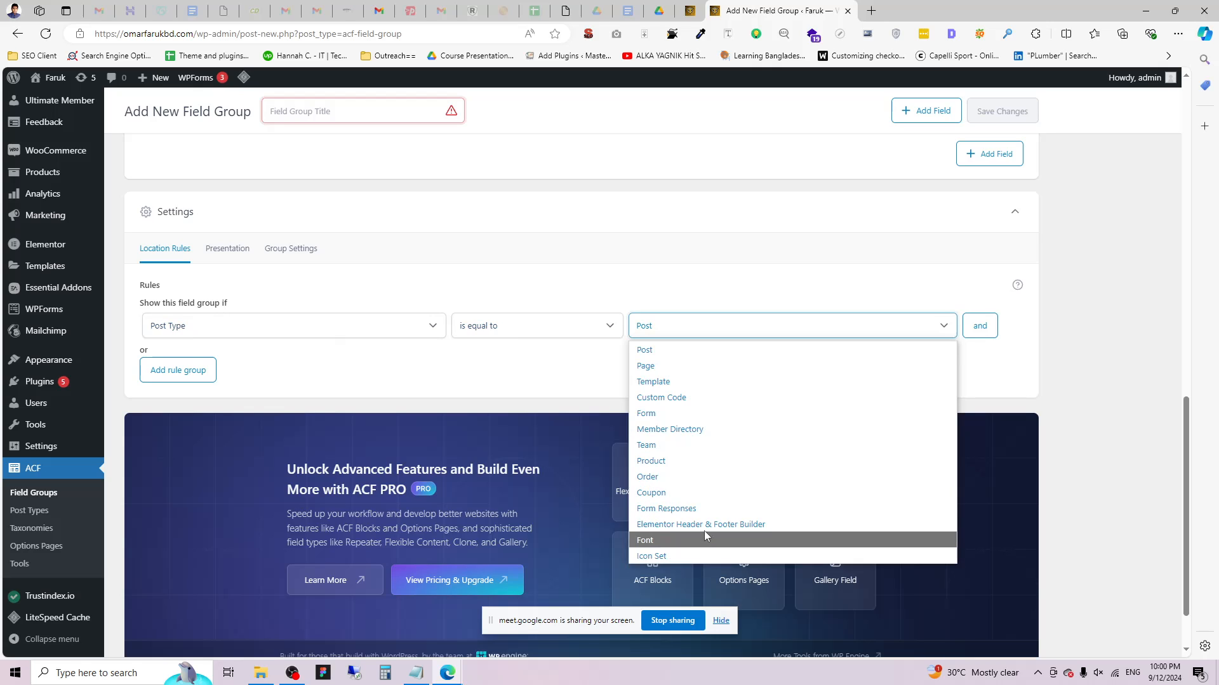
left_click(657, 446)
scroll(1046, 215, "up", 3)
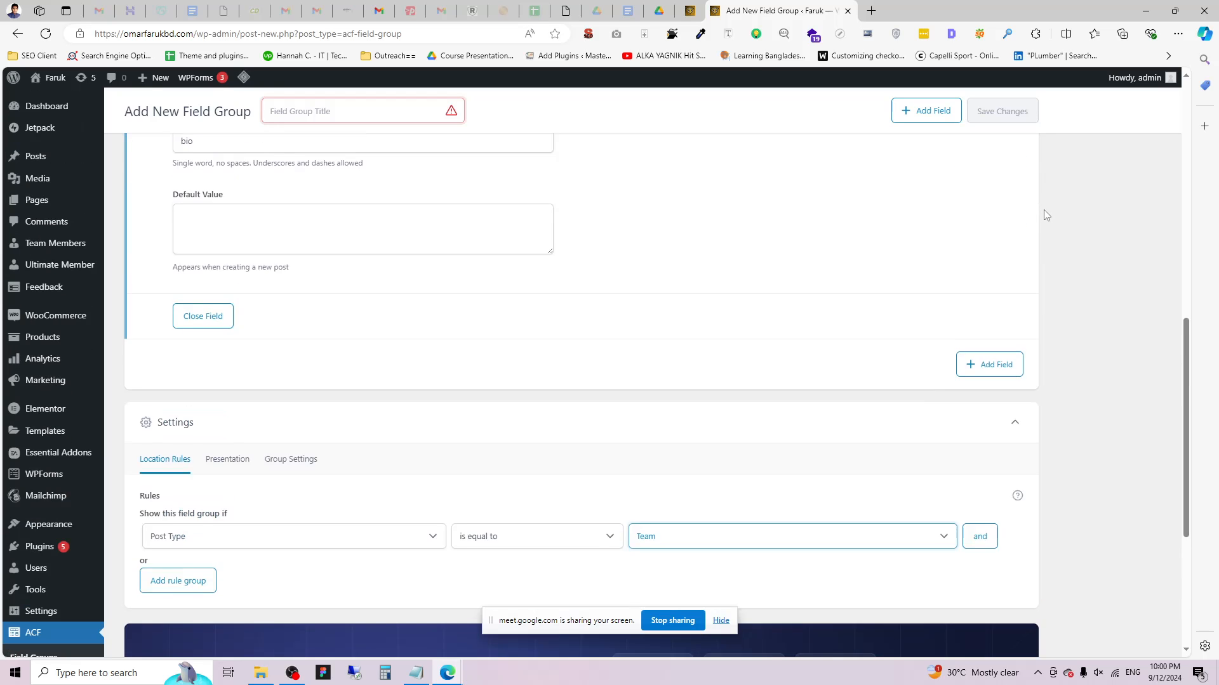
scroll(1044, 209, "up", 10)
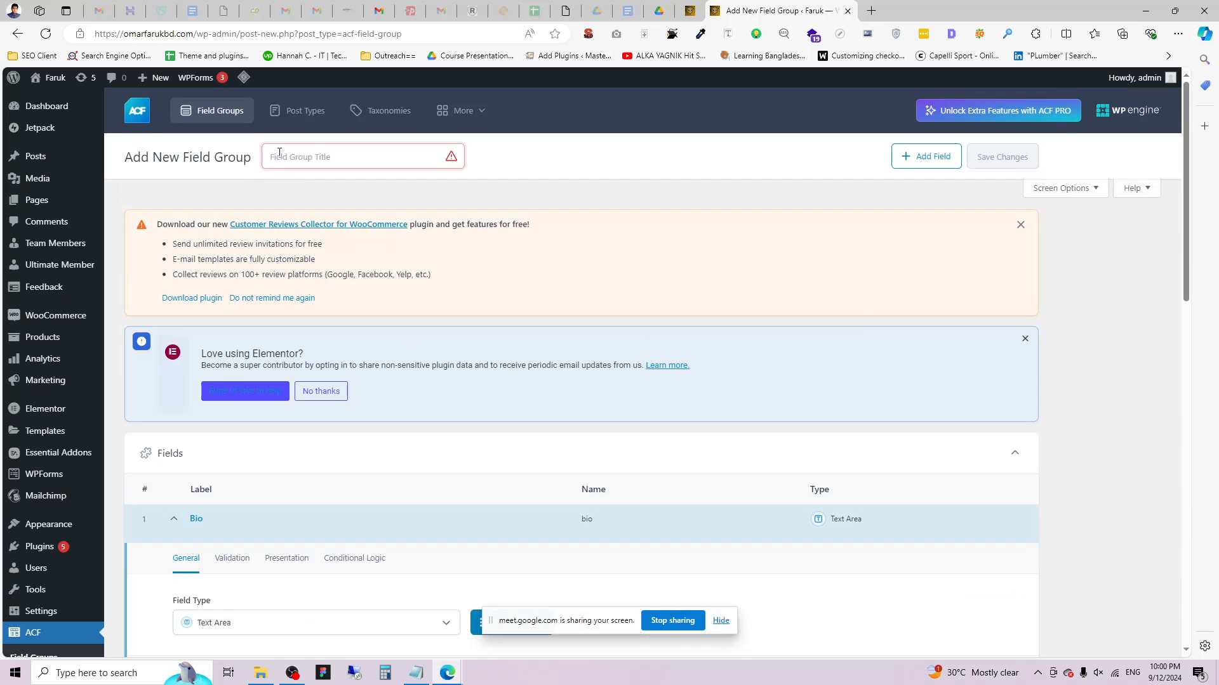
left_click(301, 156)
type("Team Members")
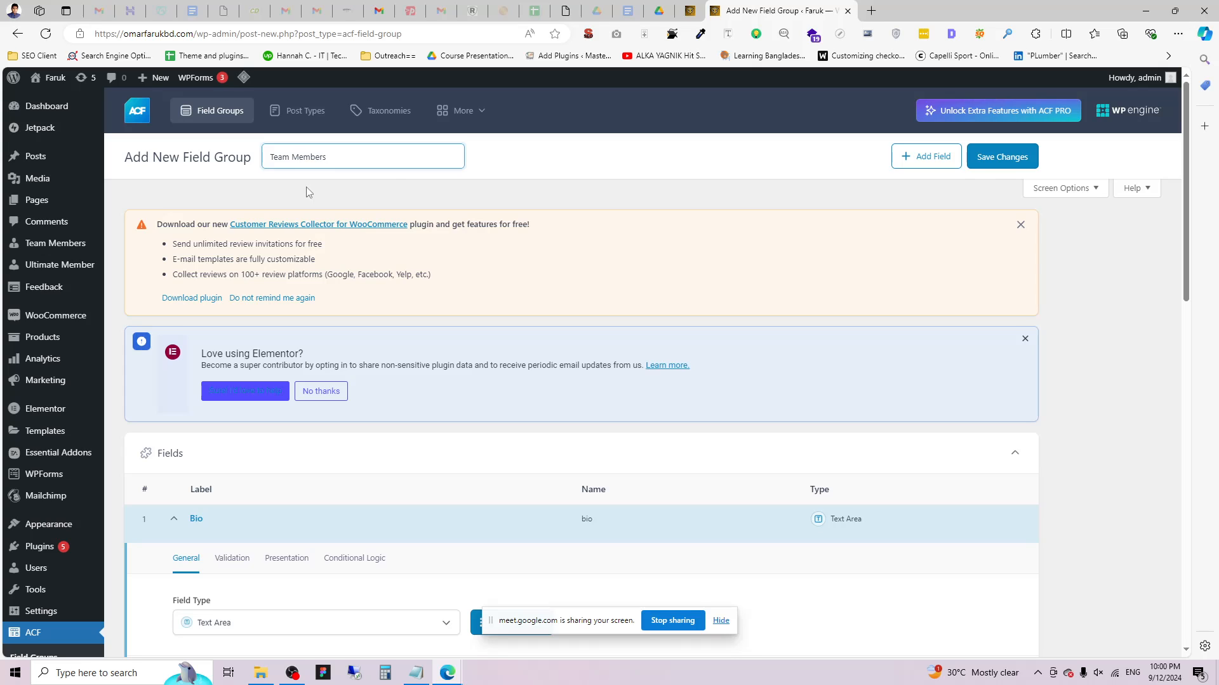
left_click(1003, 156)
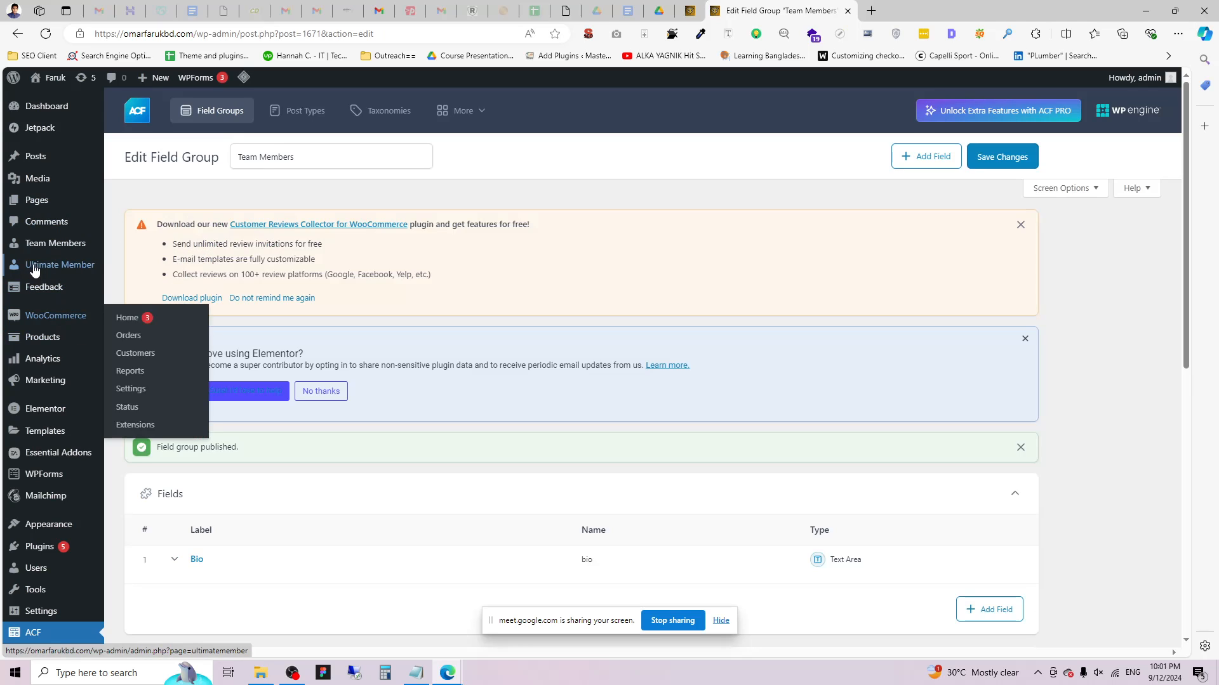
In a new tab, start an Add New Team Members post and check its Bio box.
mouse_move(51, 244)
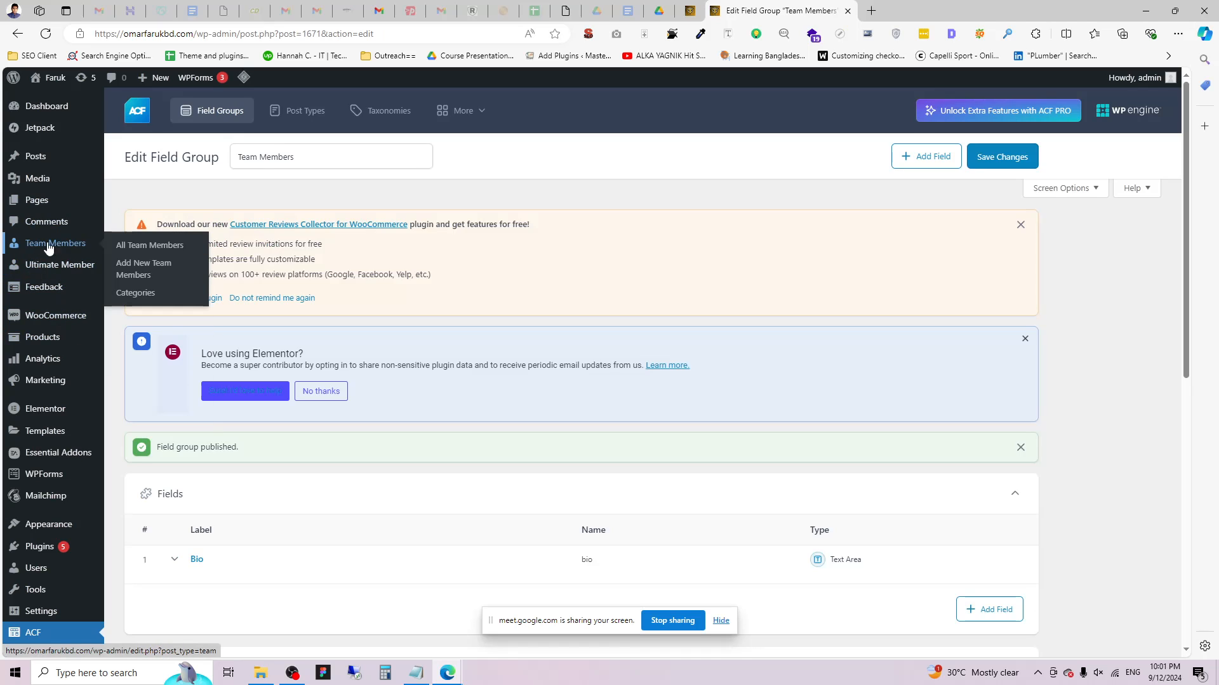
right_click(140, 251)
left_click(161, 252)
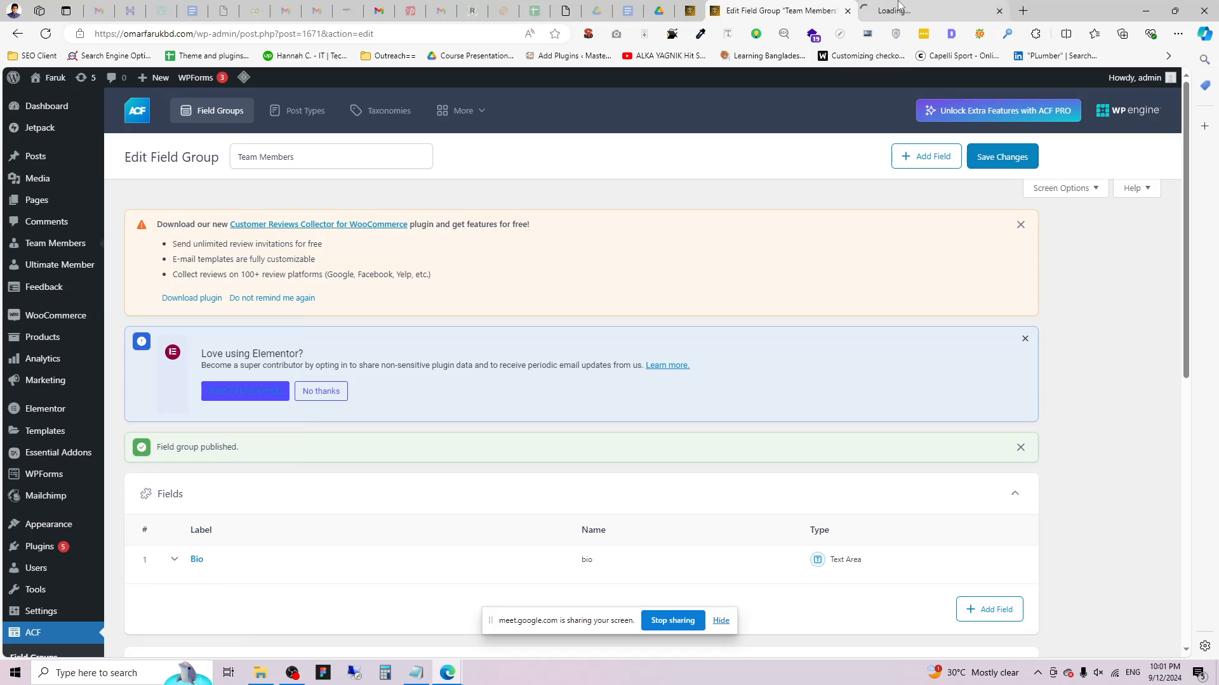
left_click(901, 11)
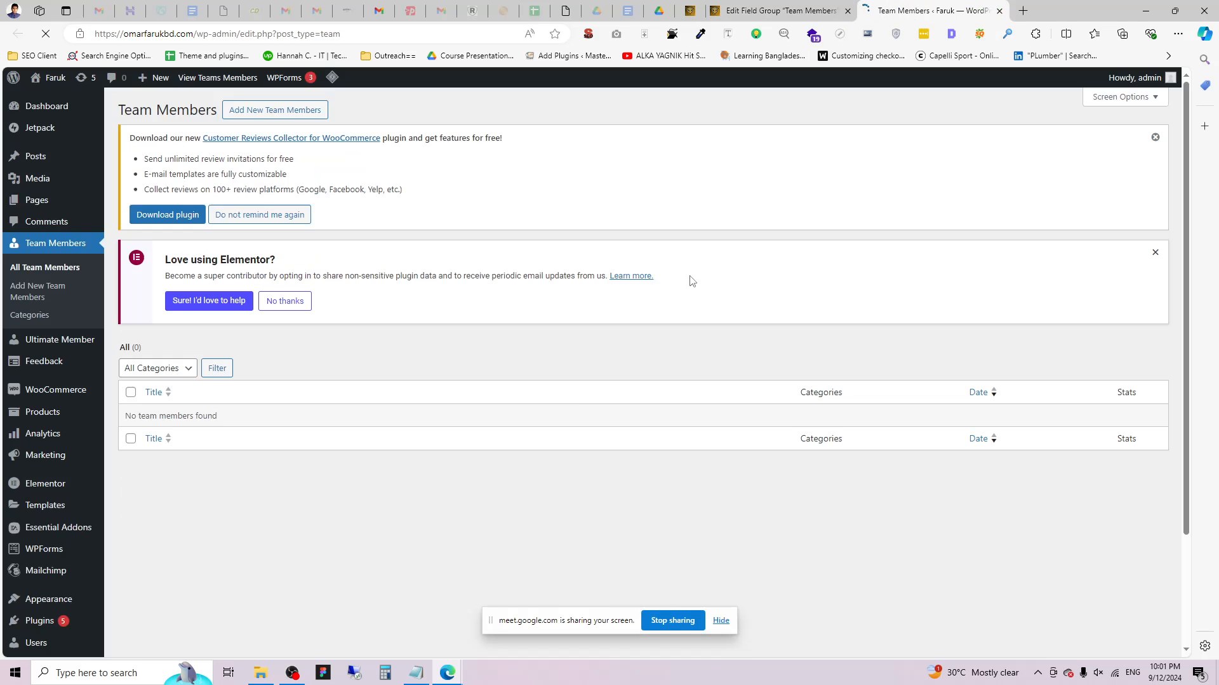
left_click(266, 110)
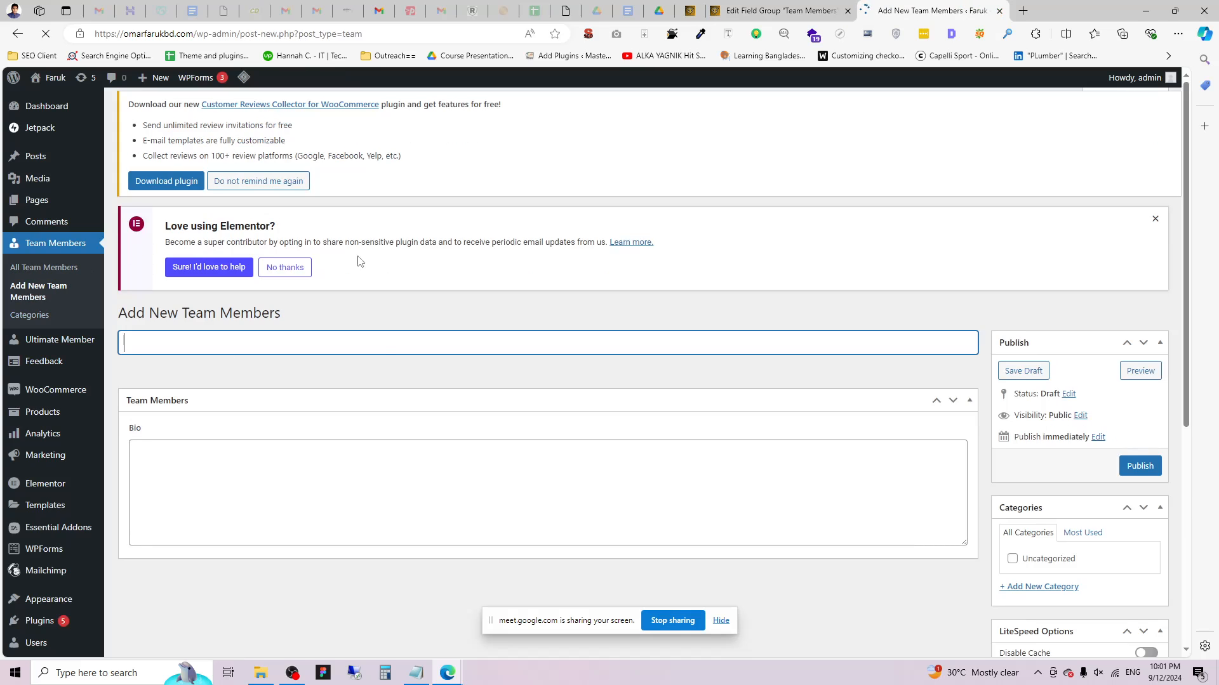
scroll(318, 440, "down", 2)
left_click(165, 354)
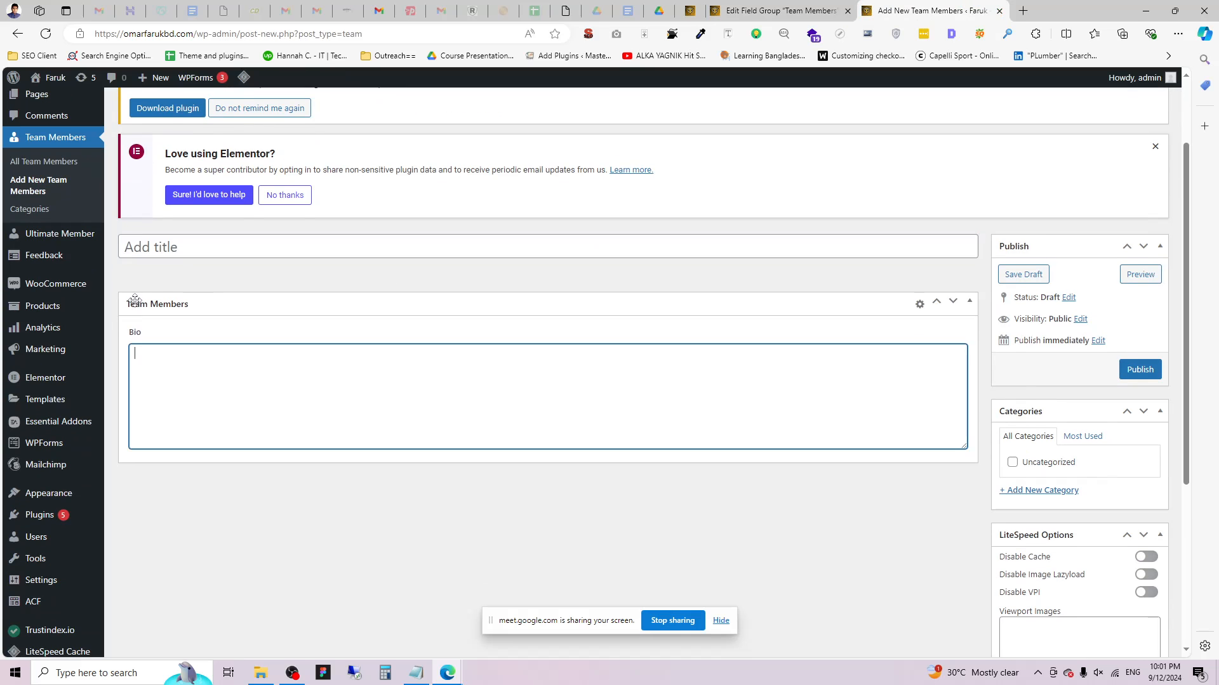
left_click(132, 338)
double_click(133, 337)
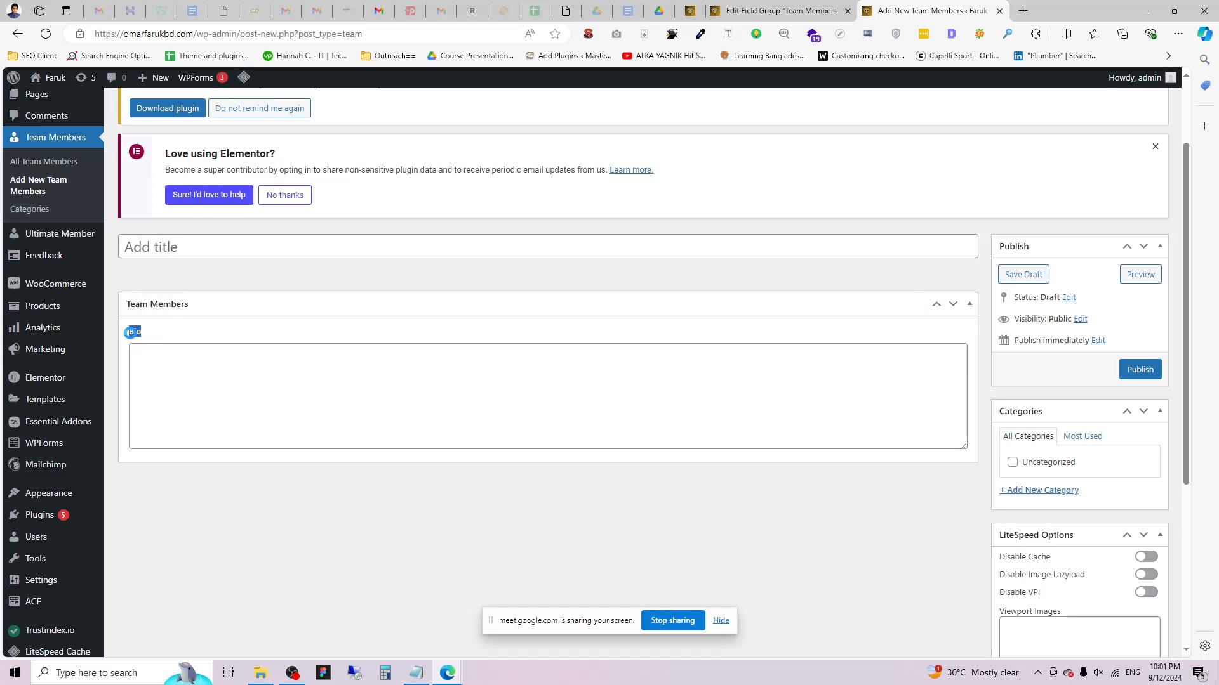
left_click(161, 358)
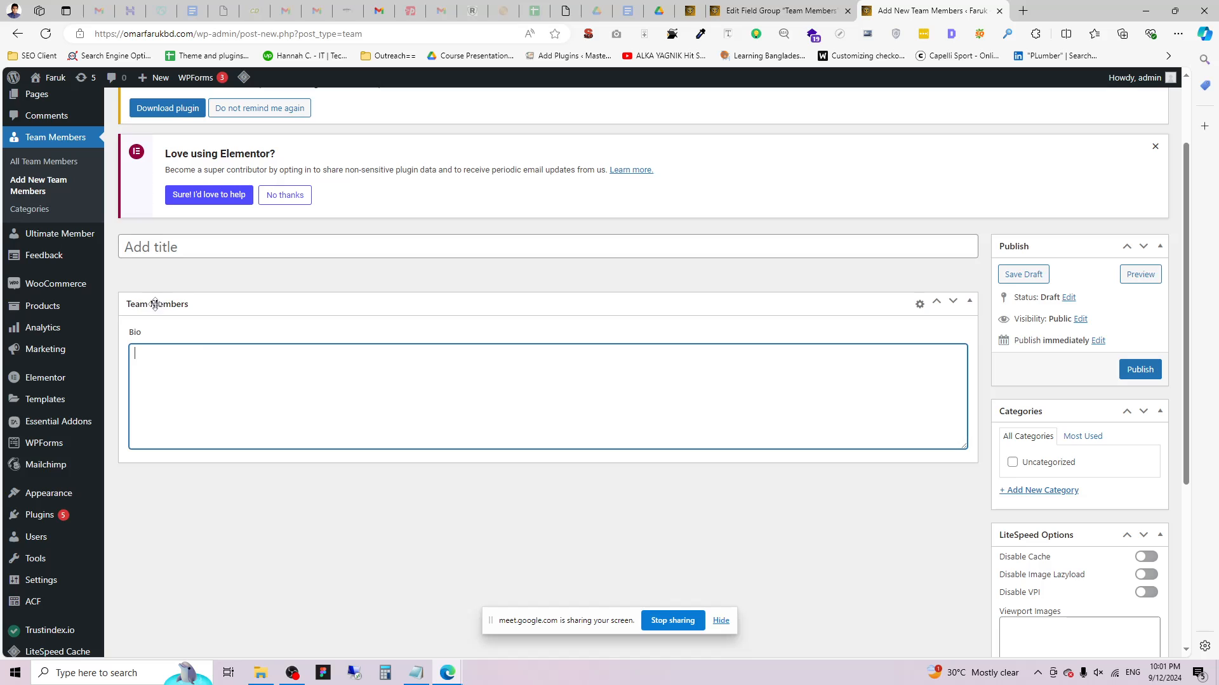
key("ctrl+shift+Tab")
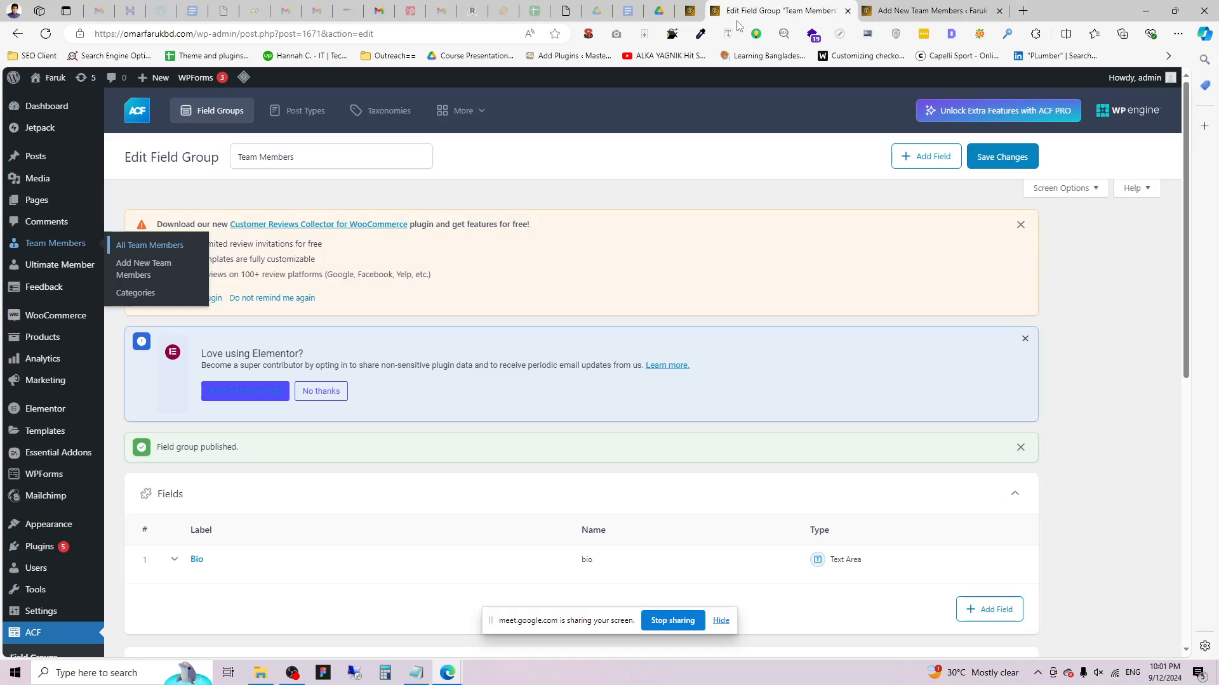
Retitle the field group 'Team Member Personal Details' and save it.
scroll(452, 441, "down", 4)
scroll(456, 435, "up", 5)
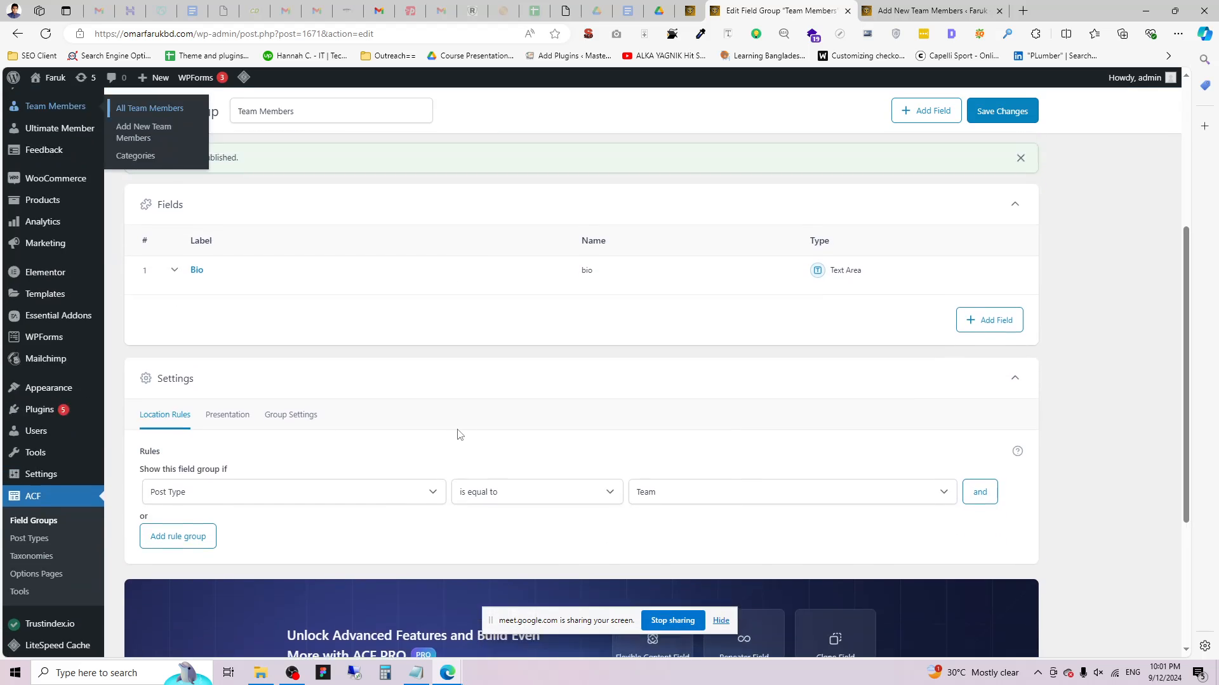
left_click(309, 151)
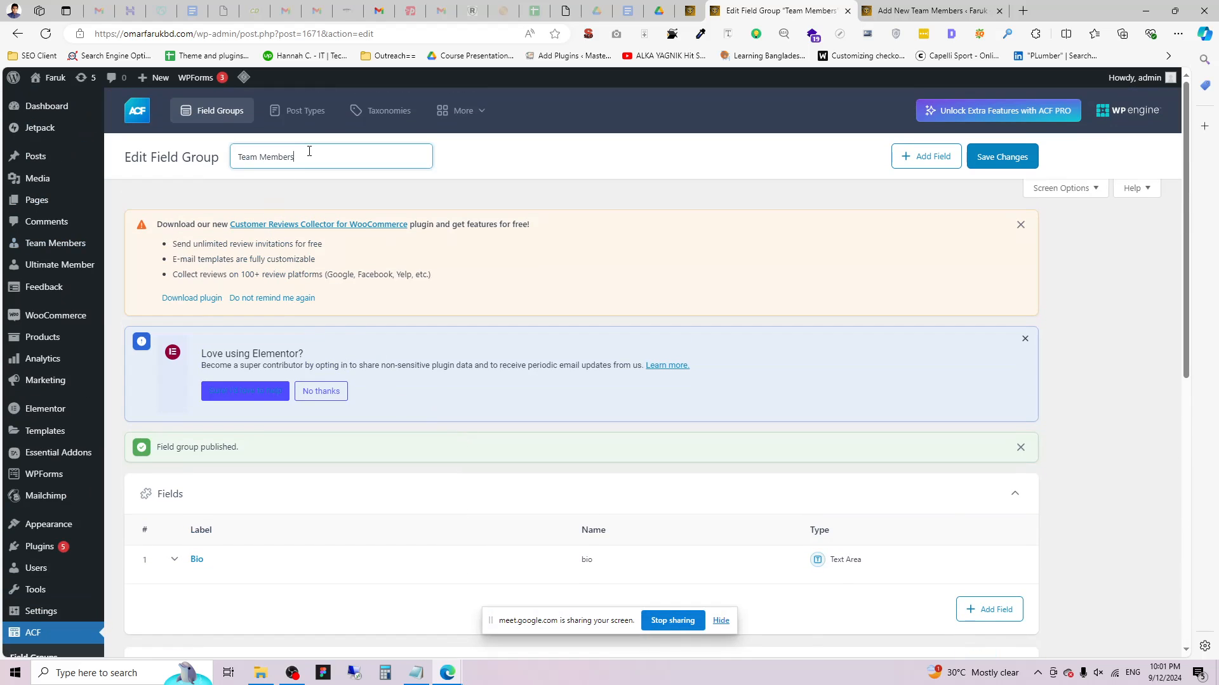
left_click_drag(309, 155, 262, 163)
left_click(361, 151)
key("BackSpace")
left_click(1009, 157)
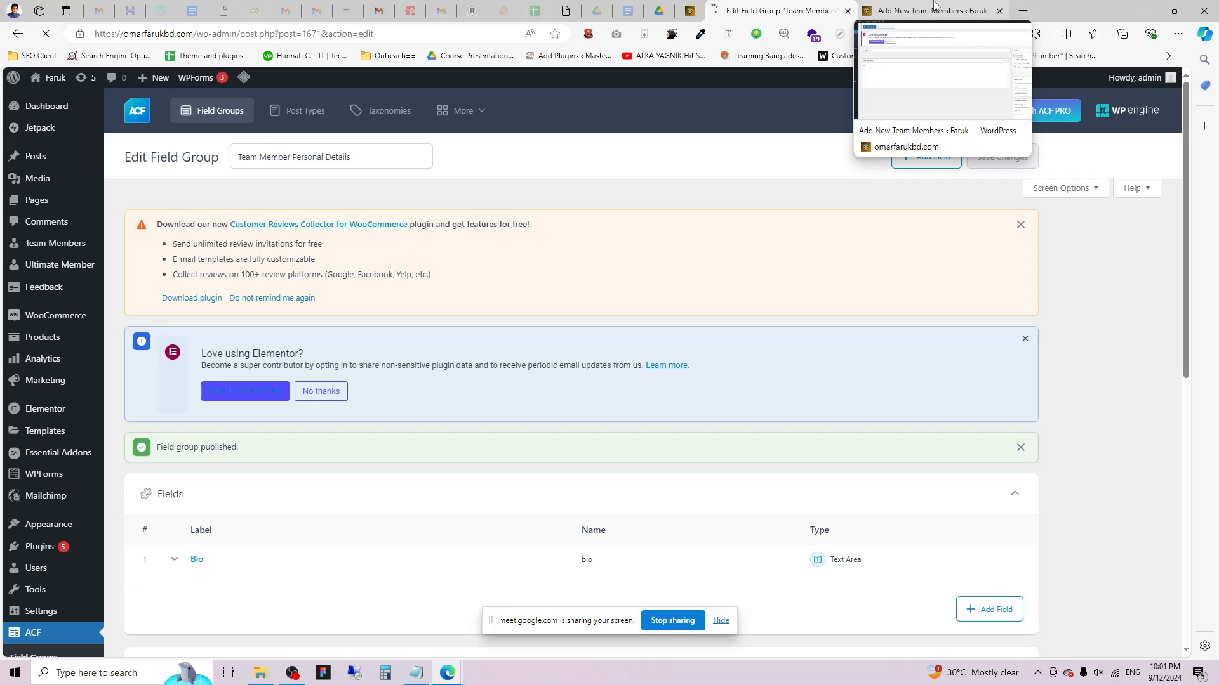
Confirm the new team member post's Bio box now sits under the renamed heading.
left_click(933, 8)
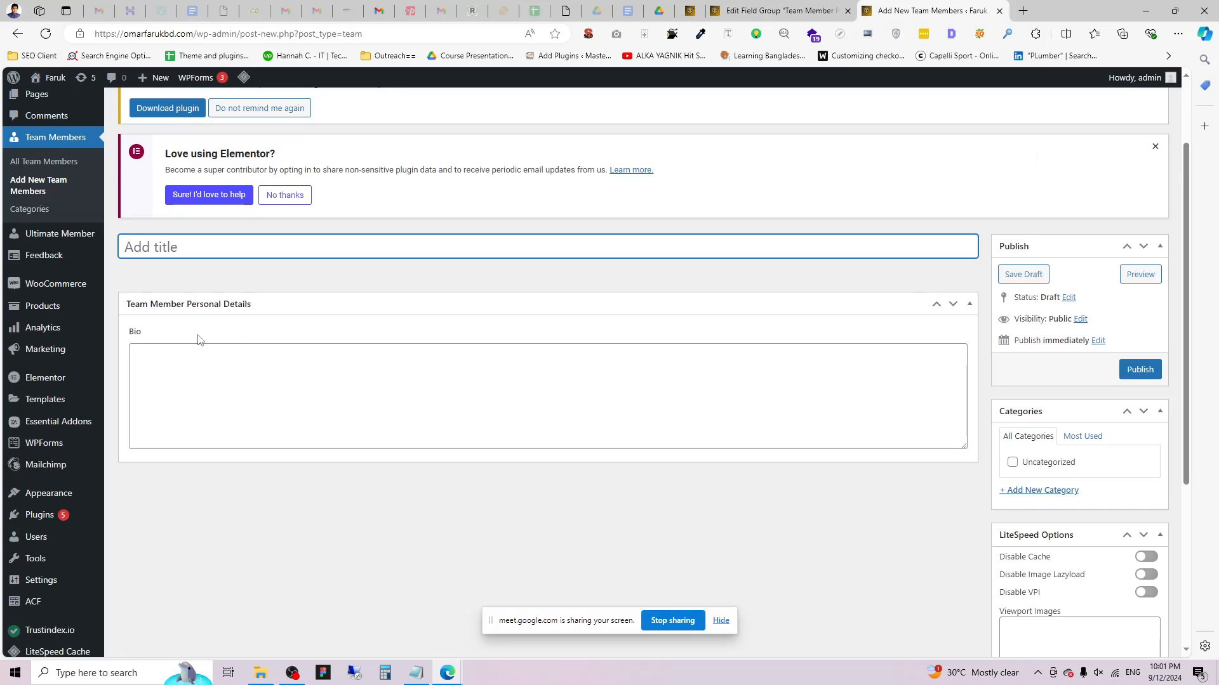
left_click(161, 357)
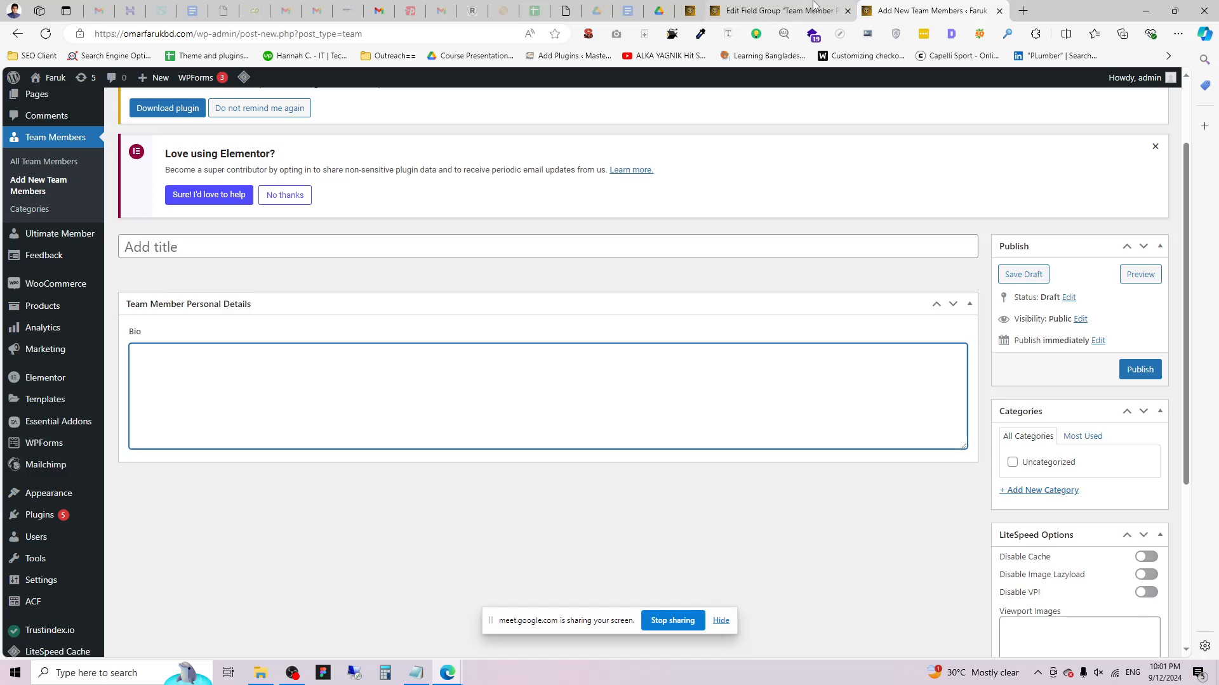
left_click(778, 10)
scroll(438, 477, "down", 3)
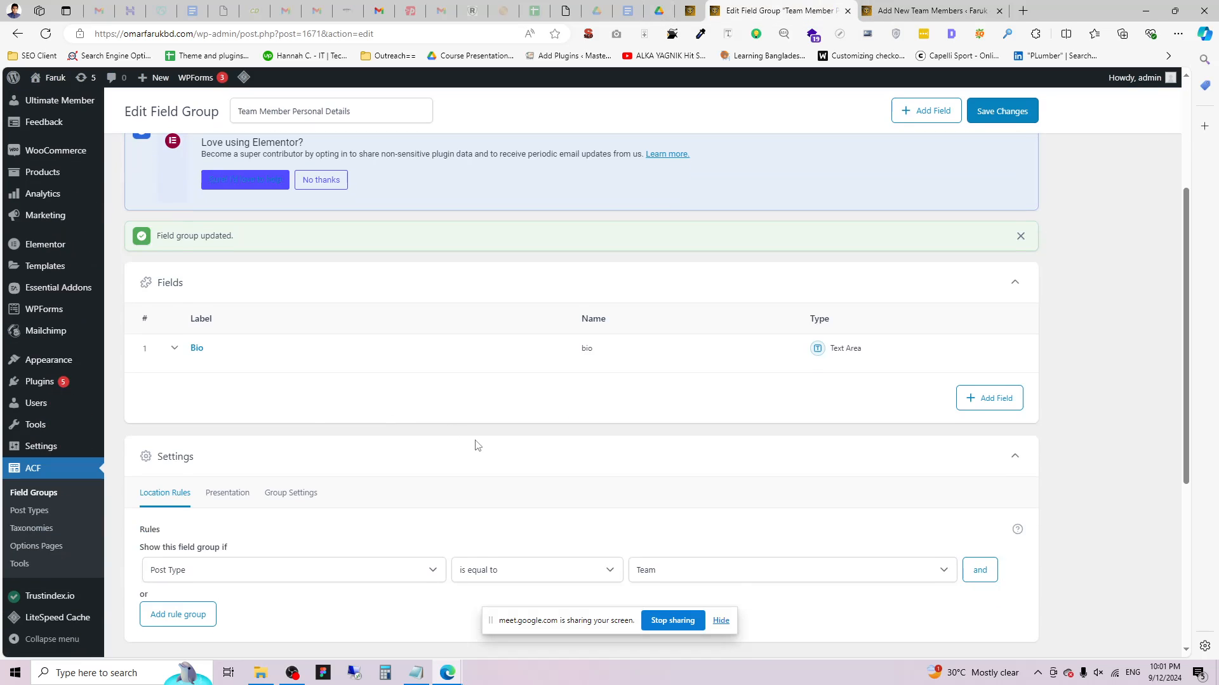
scroll(483, 381, "down", 2)
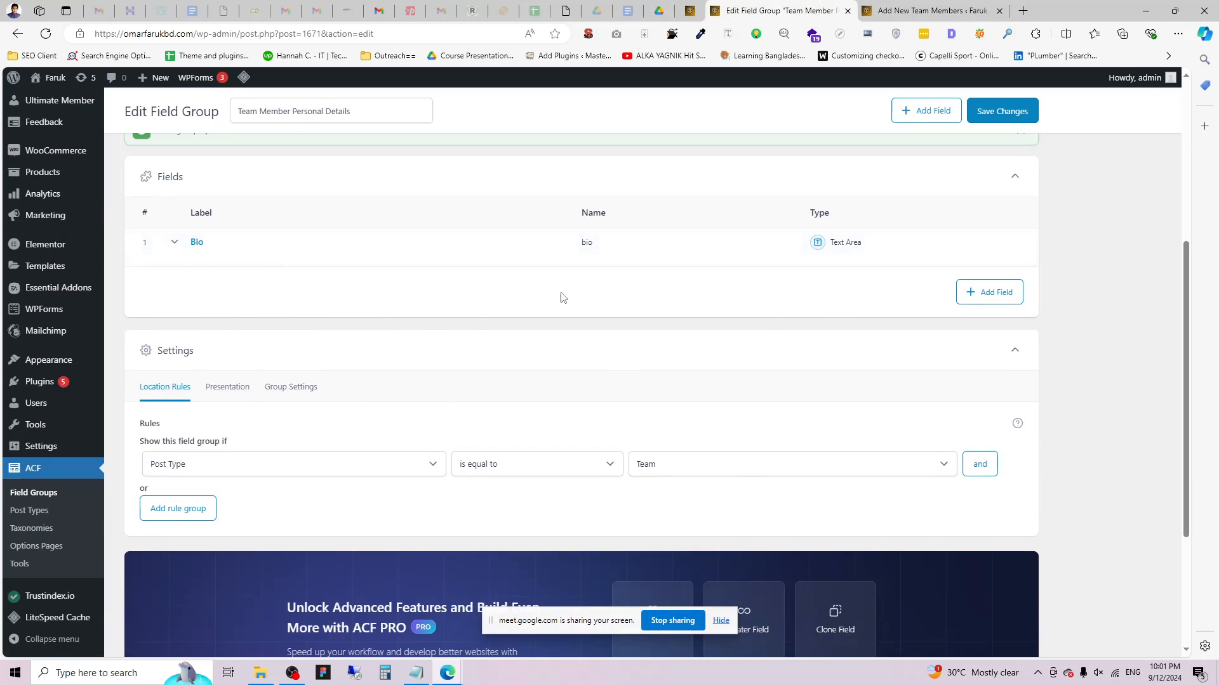
Add a new field to Team Member Personal Details with type Number, ready for its label.
left_click(981, 294)
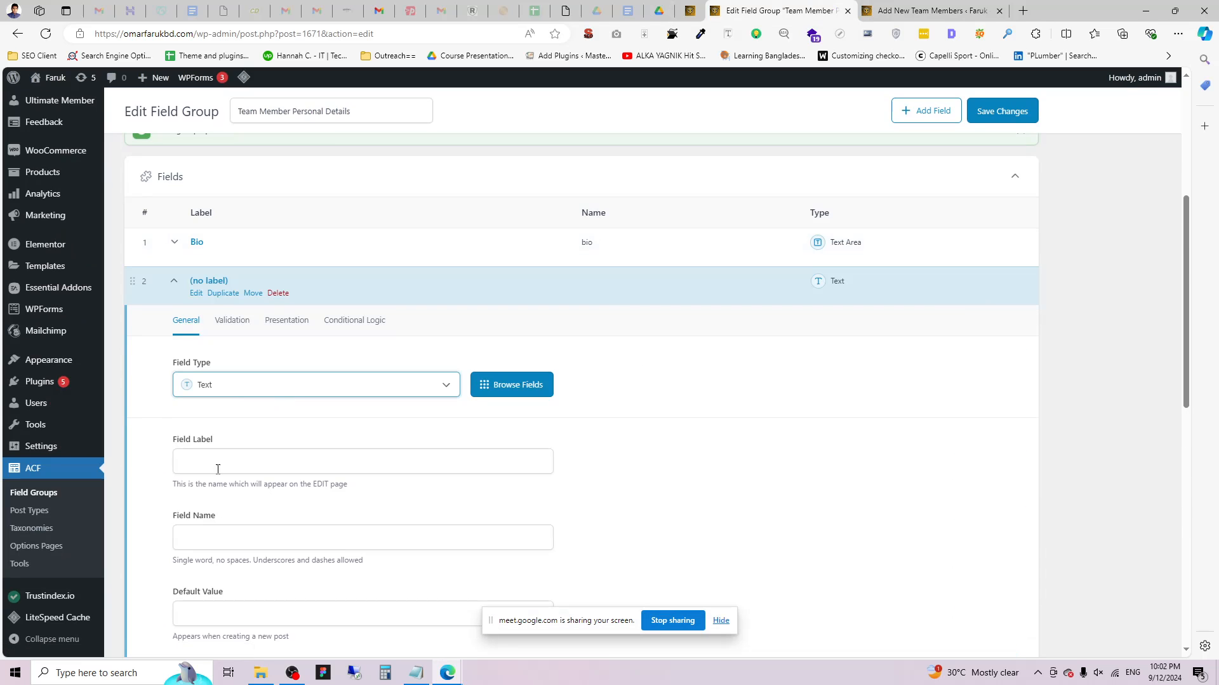
left_click(240, 391)
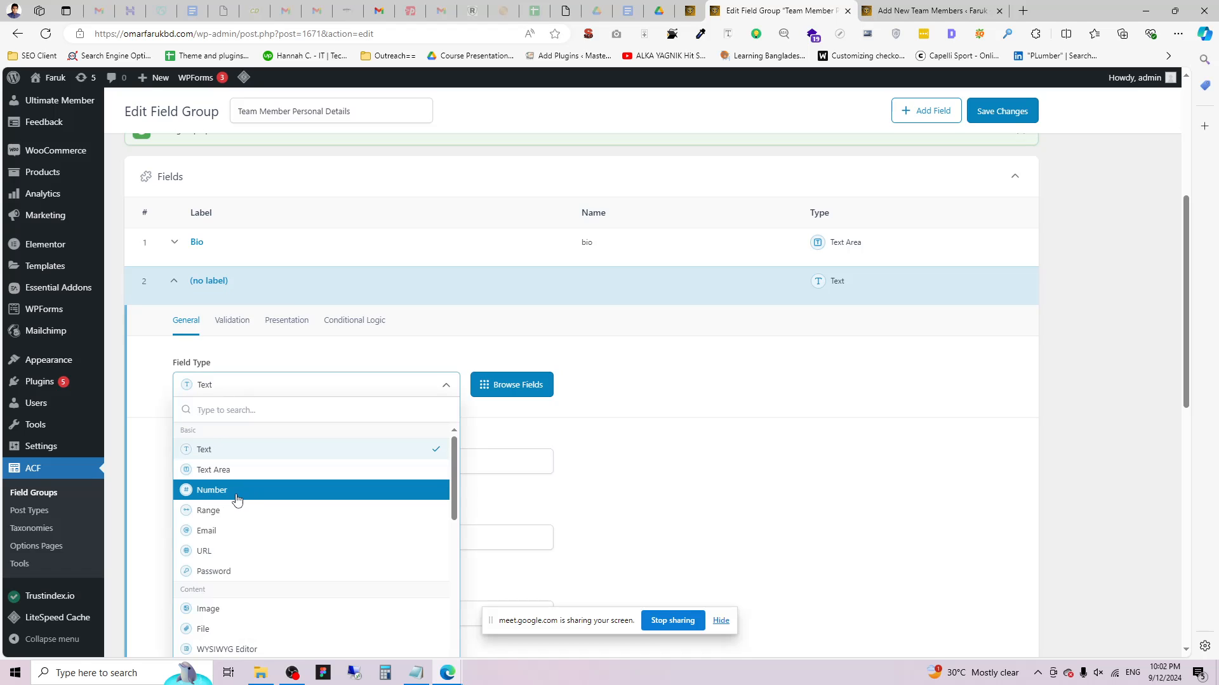
left_click(237, 501)
left_click(208, 463)
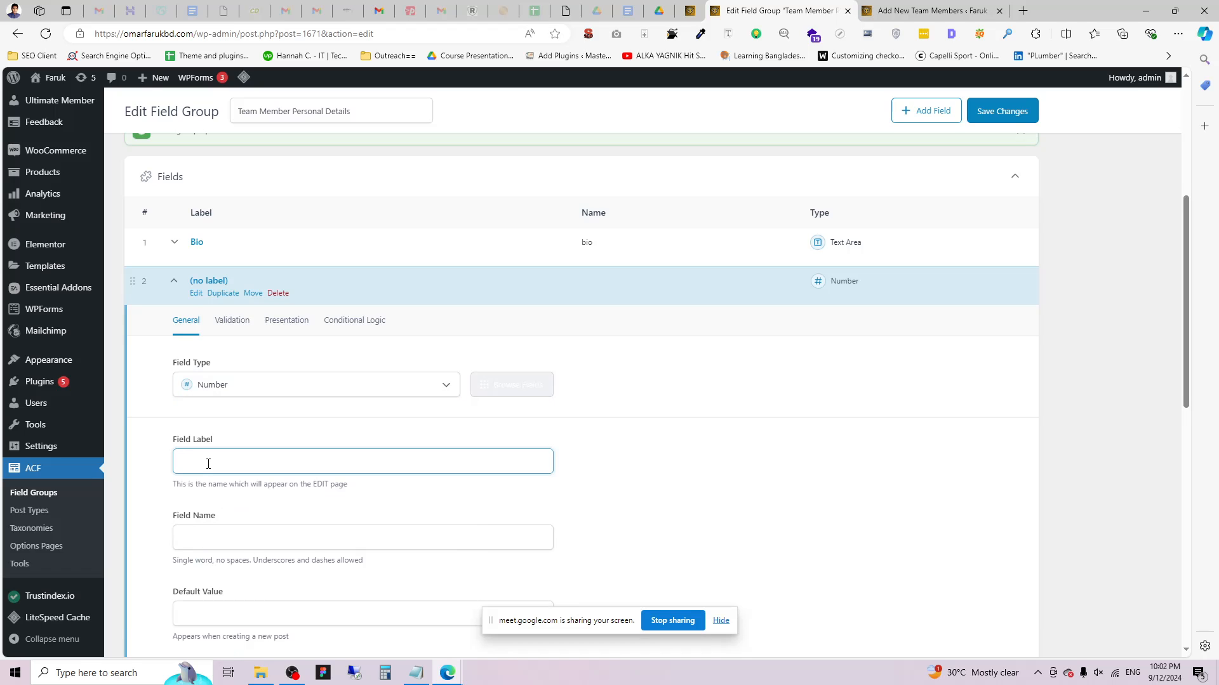
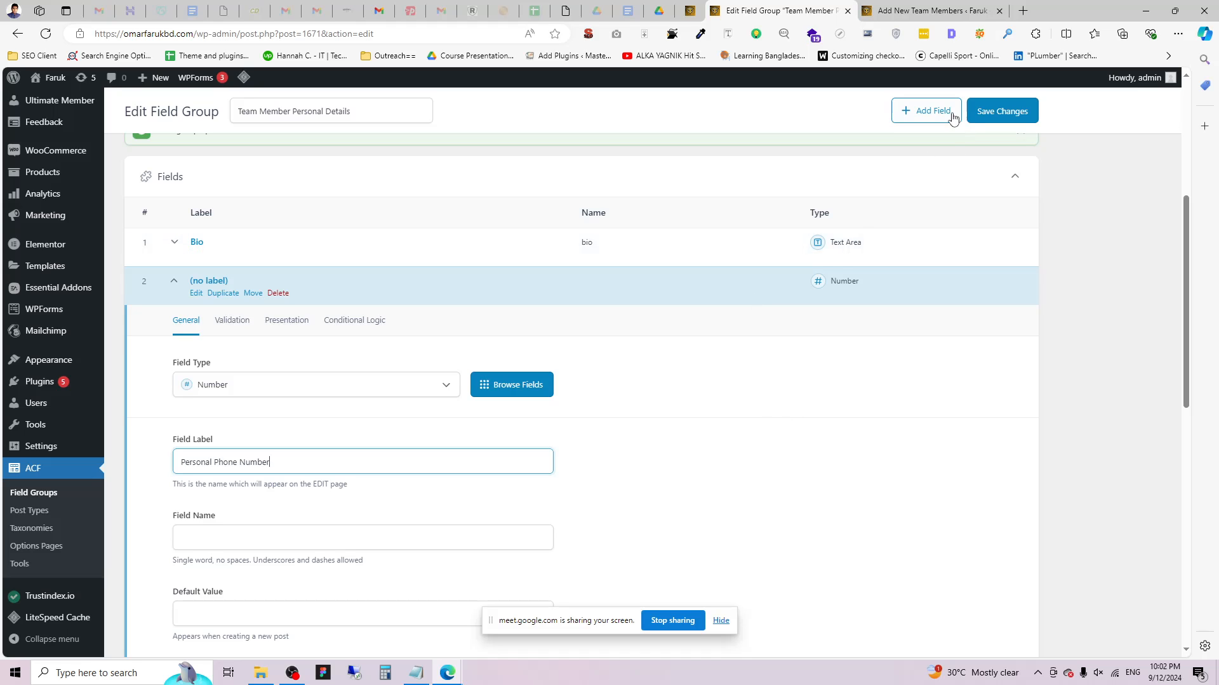
Save the Personal Phone Number field and test it on the new team member form with 0145678.
left_click(1000, 111)
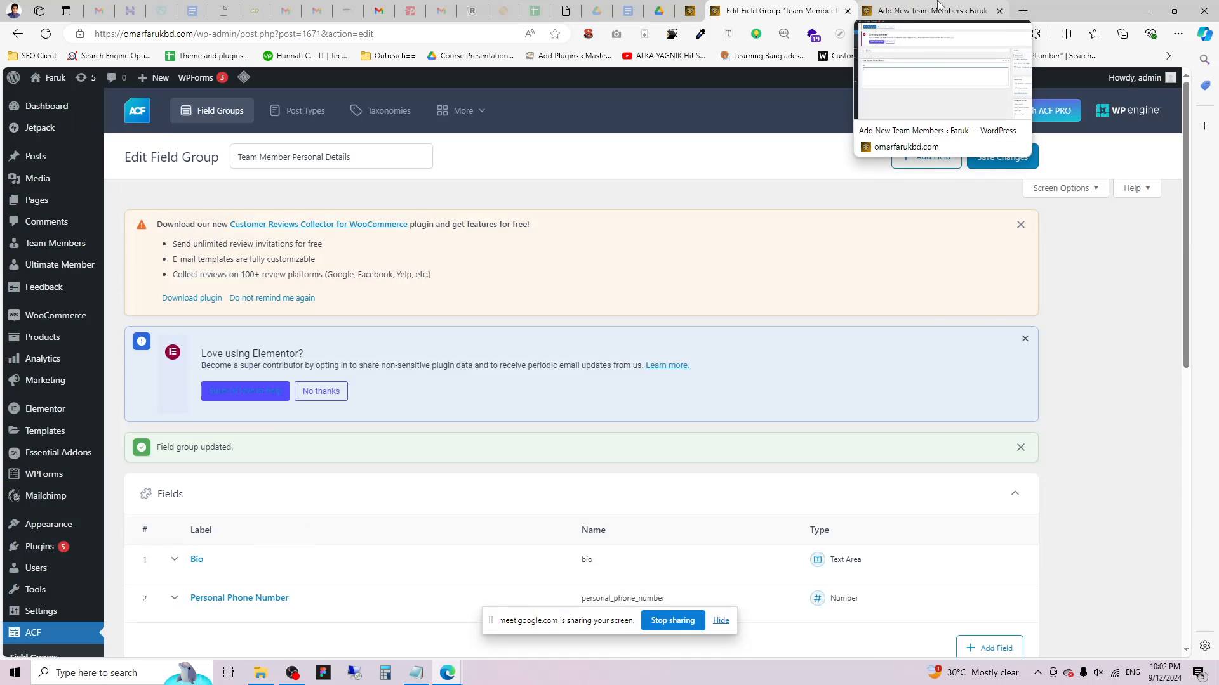
left_click(937, 8)
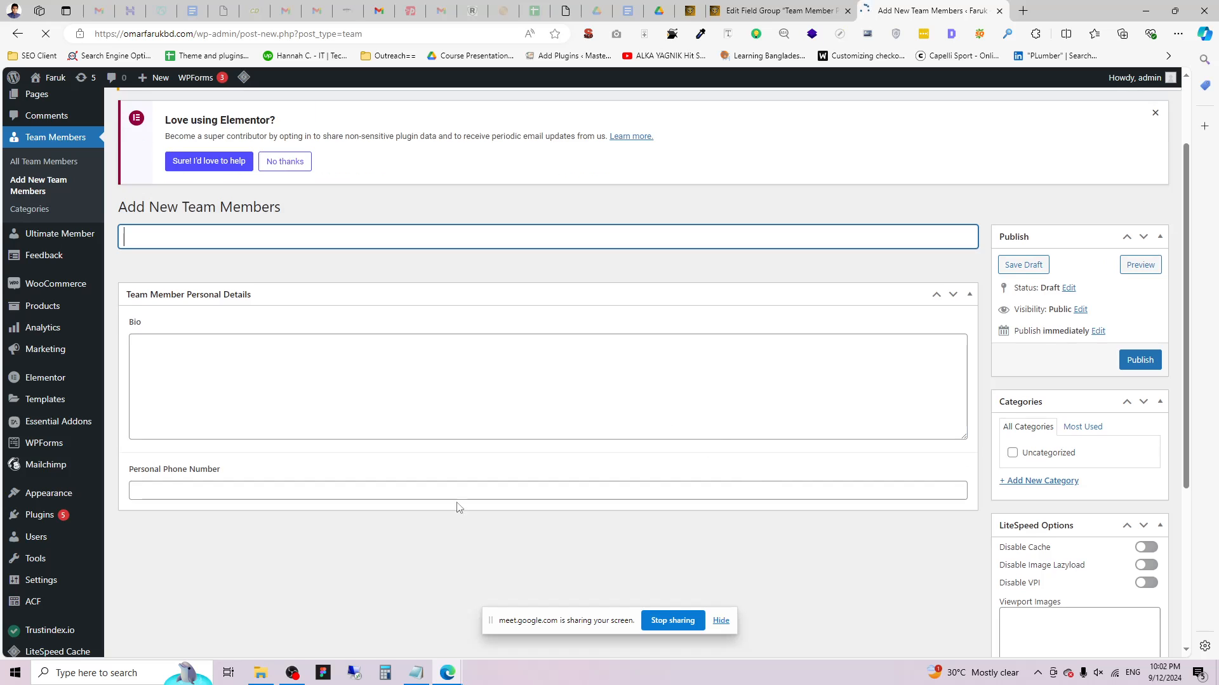
left_click(179, 500)
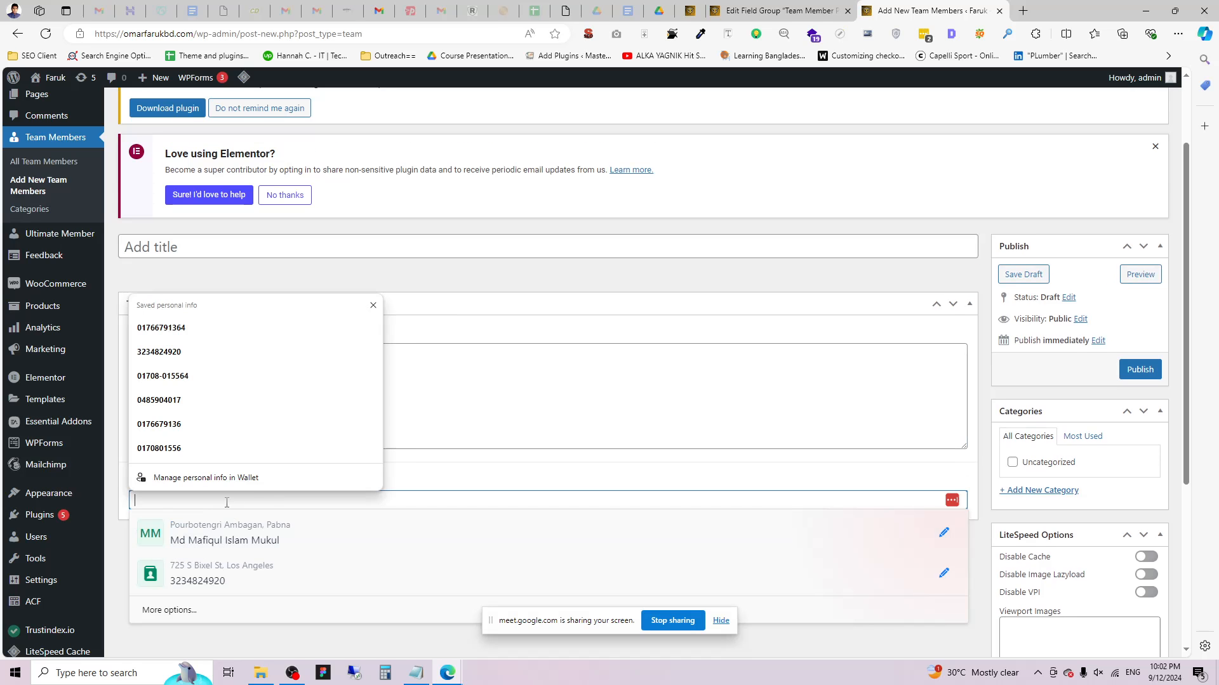
type("0145678")
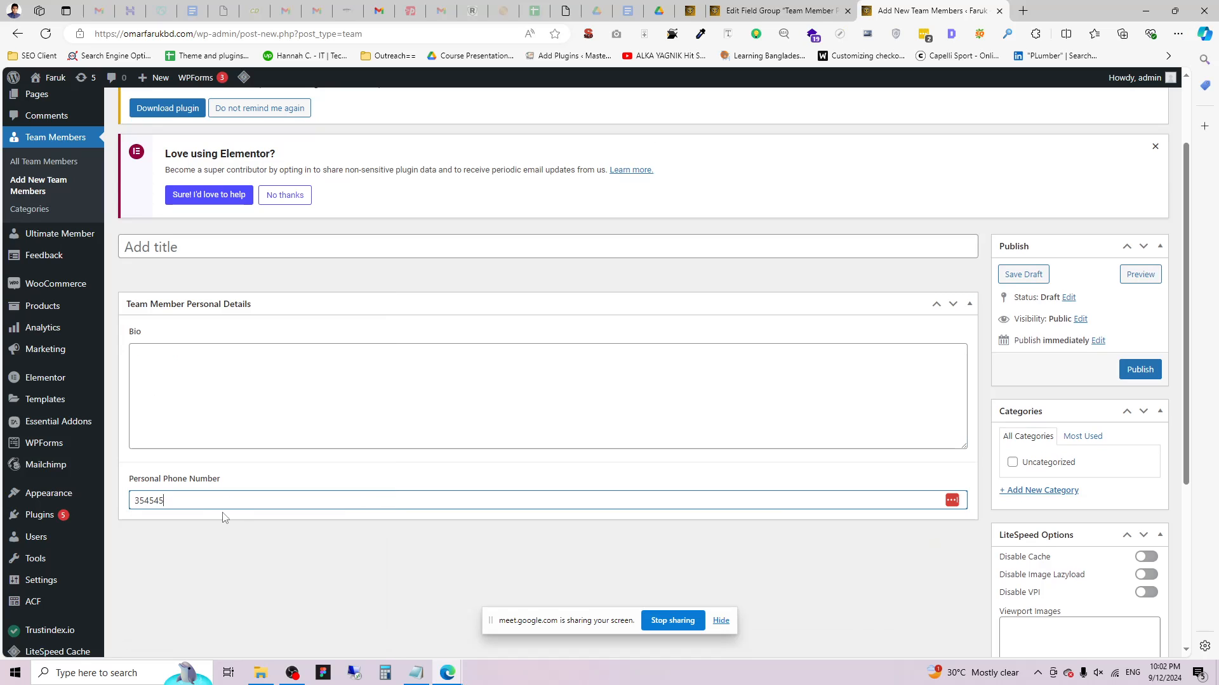
mouse_move(96, 498)
left_click(153, 500)
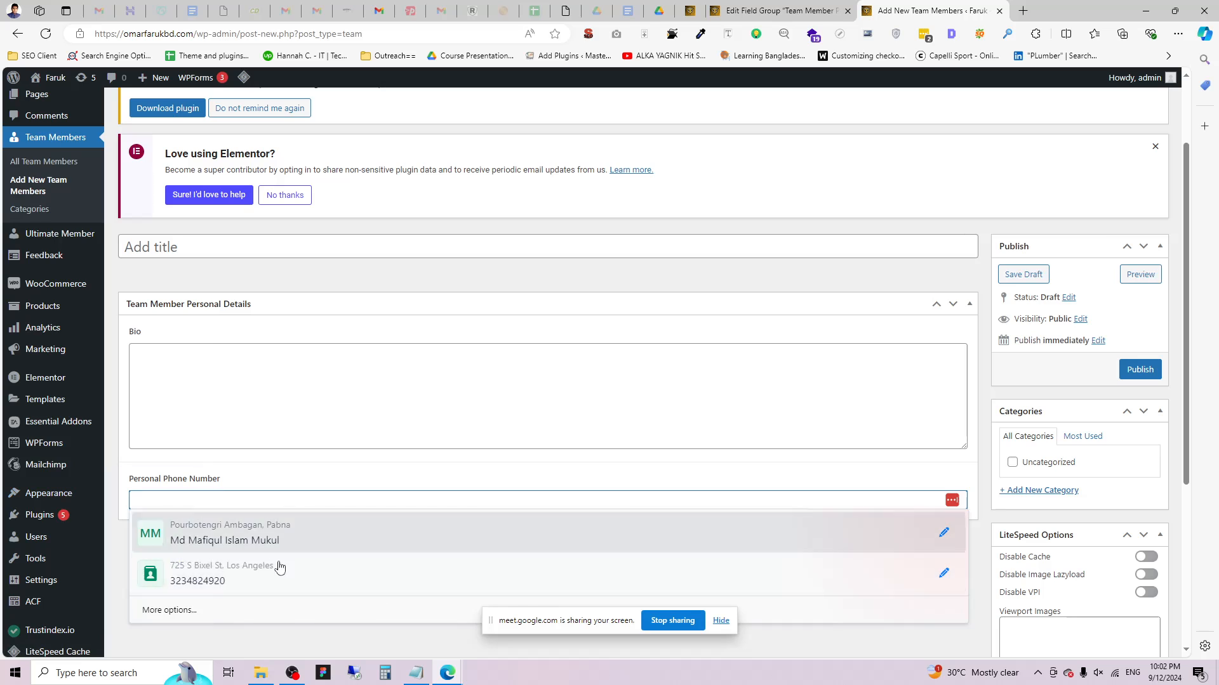
left_click(864, 5)
left_click(780, 11)
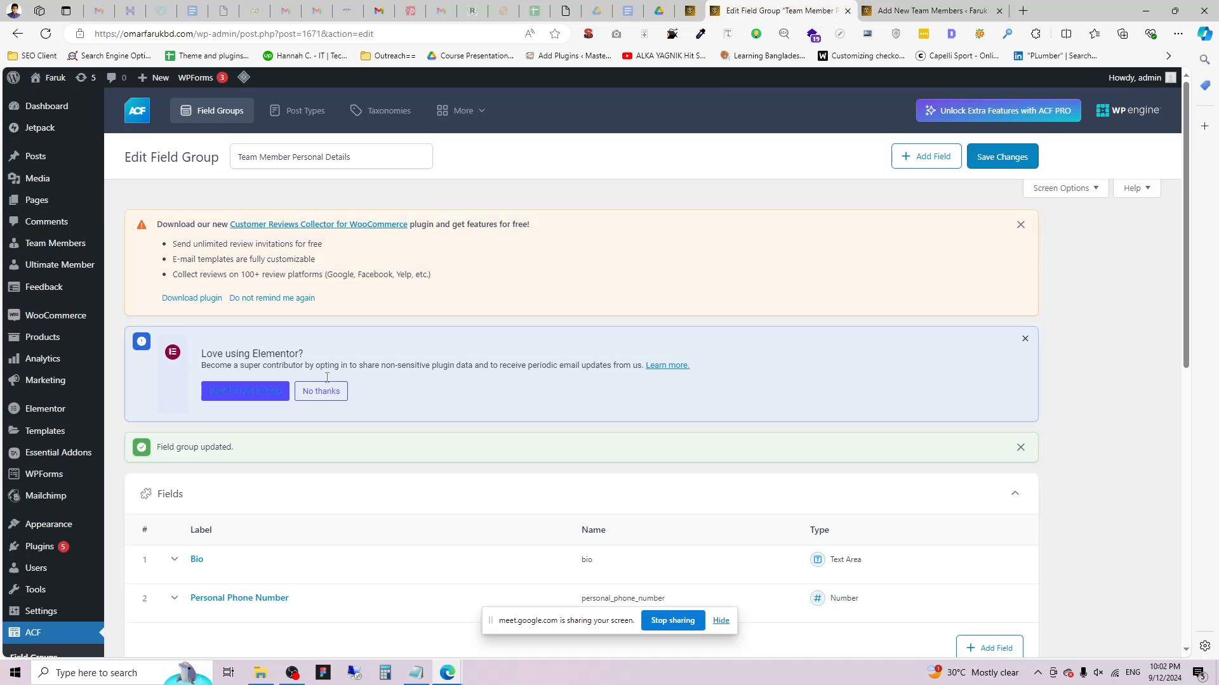
Add an Email-type field labelled 'Personal Email', fixing its spelling, and save the group.
left_click(990, 542)
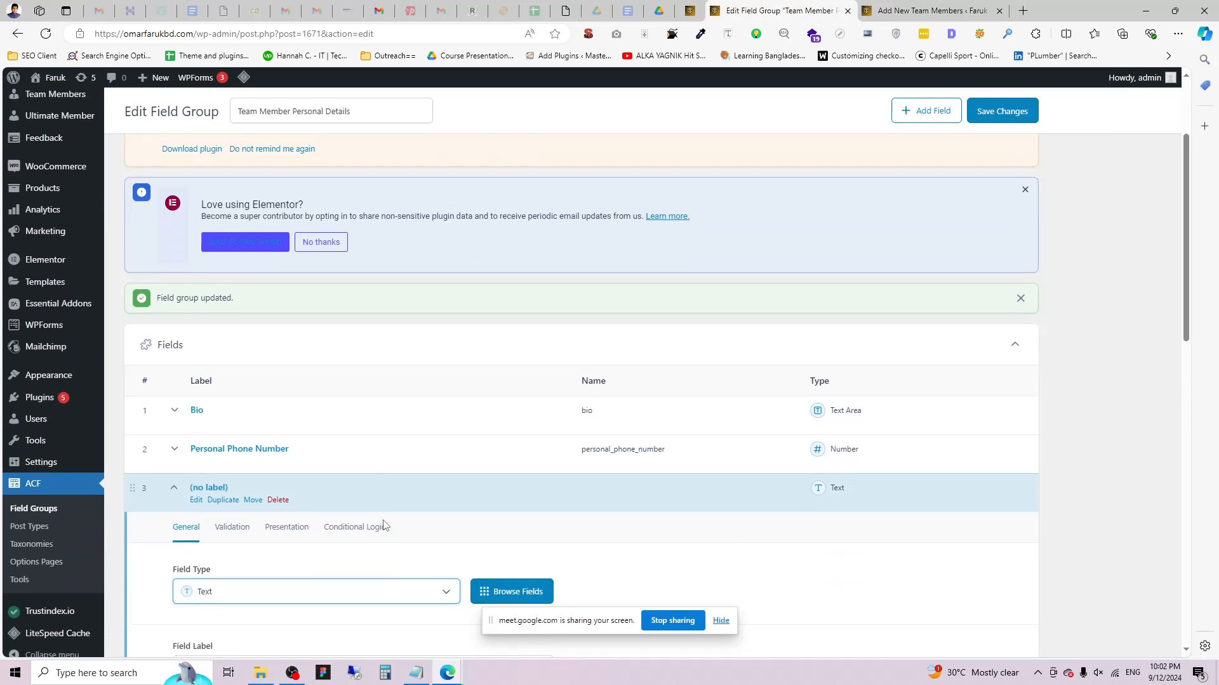
left_click(229, 431)
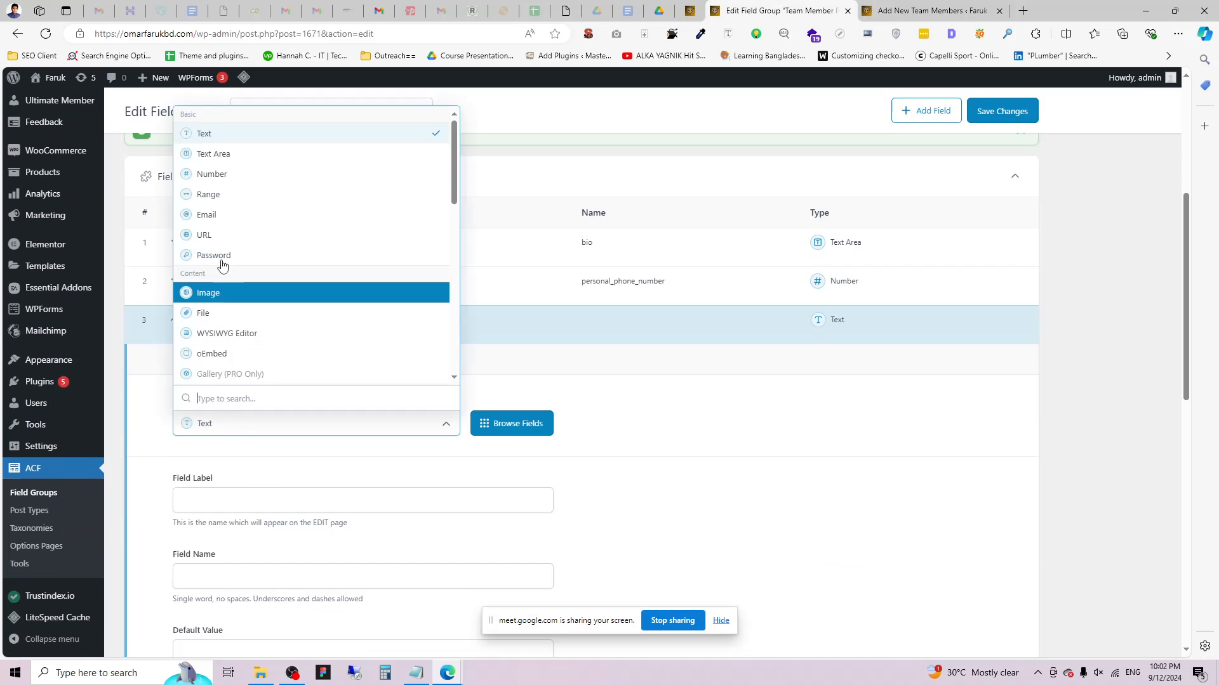
left_click(224, 215)
left_click(235, 506)
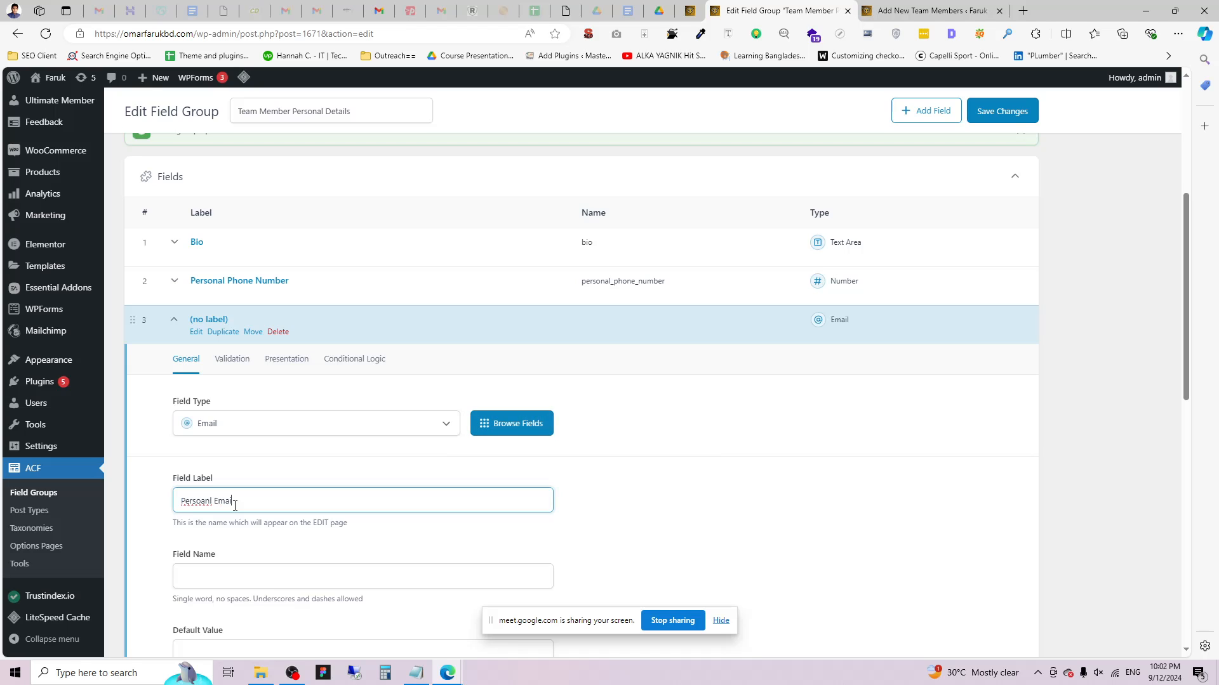
right_click(197, 500)
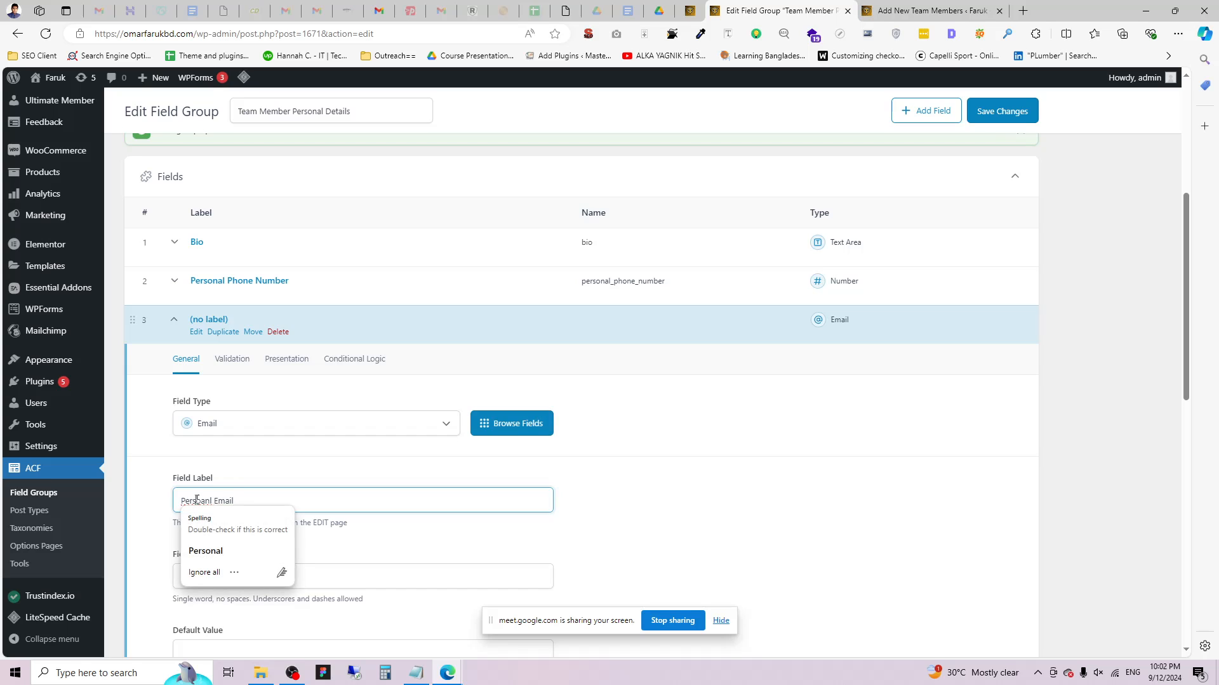
left_click(235, 552)
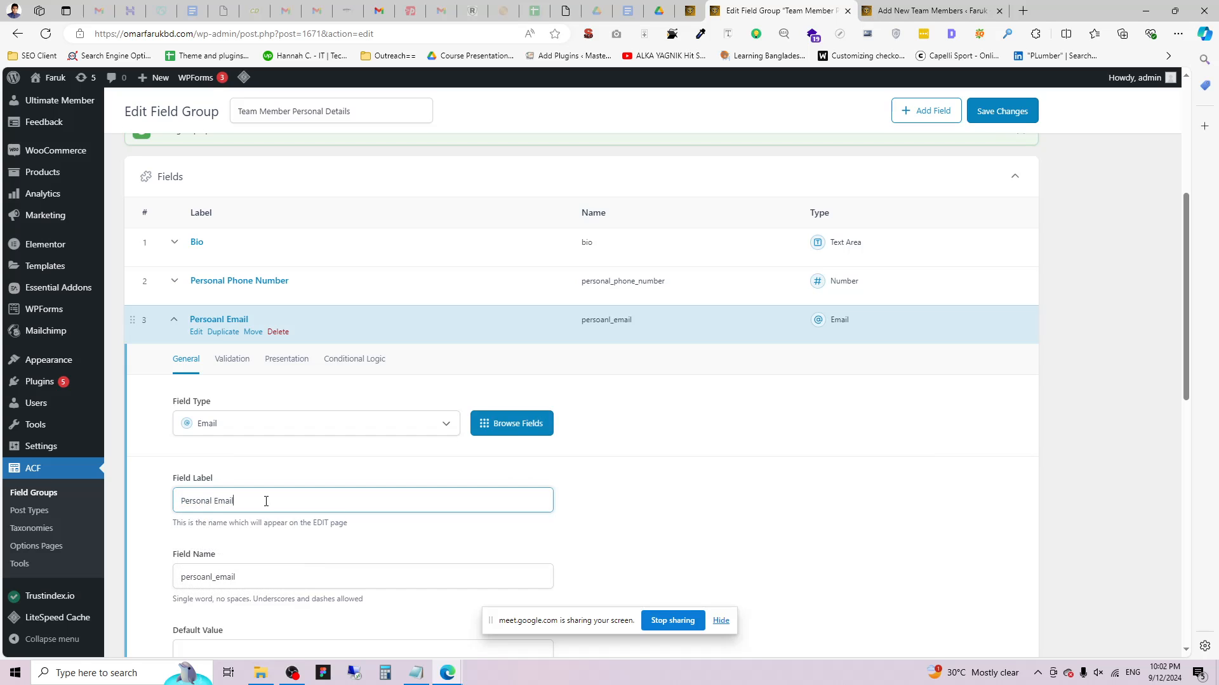
left_click(1002, 111)
Reload the new team member form to confirm Personal Email appears, then add a fourth field.
left_click(911, 9)
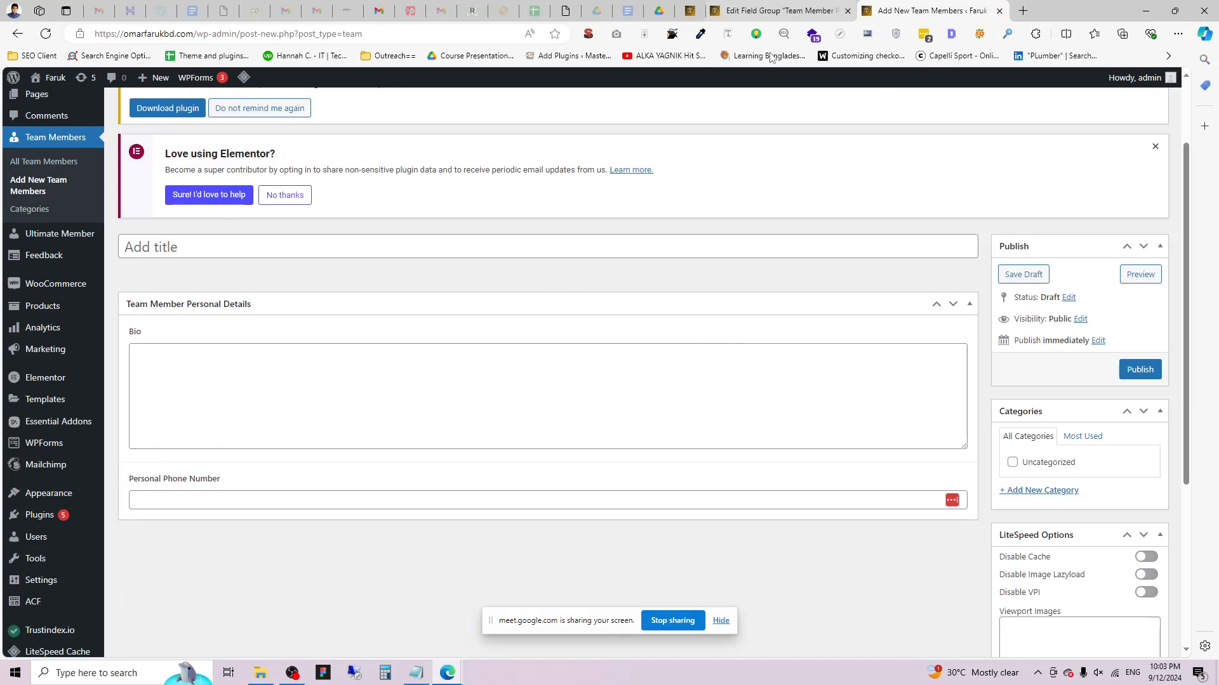
left_click(51, 37)
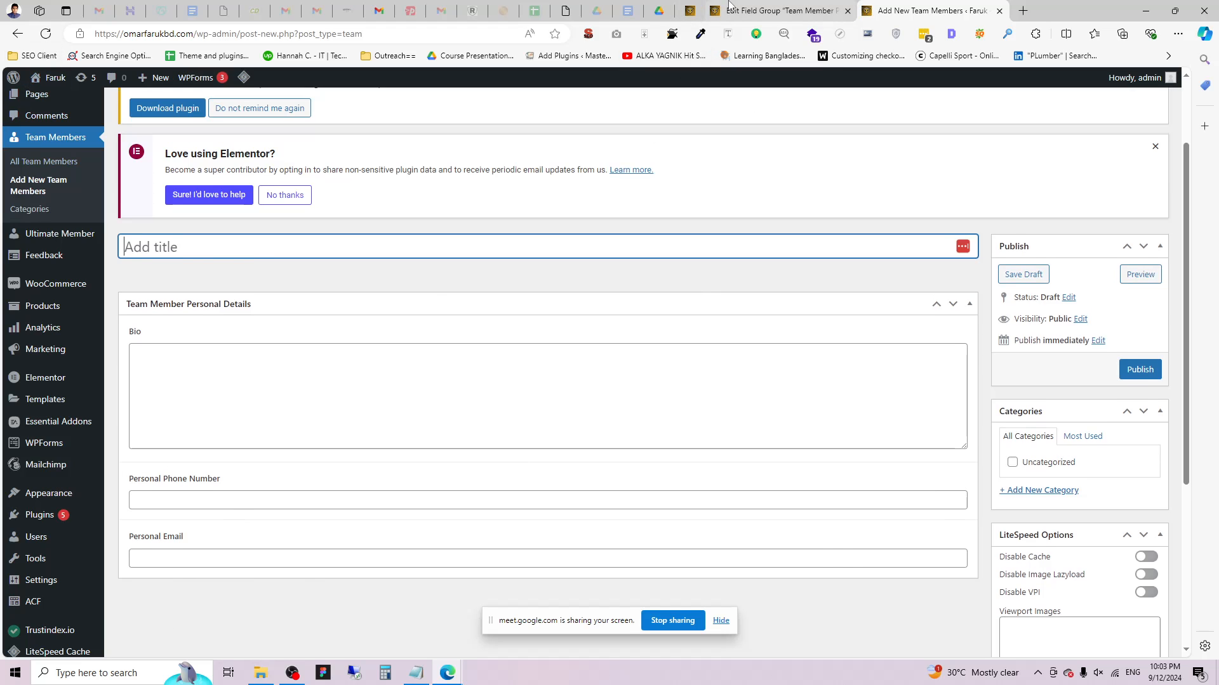
left_click(776, 10)
scroll(312, 449, "down", 3)
left_click(991, 476)
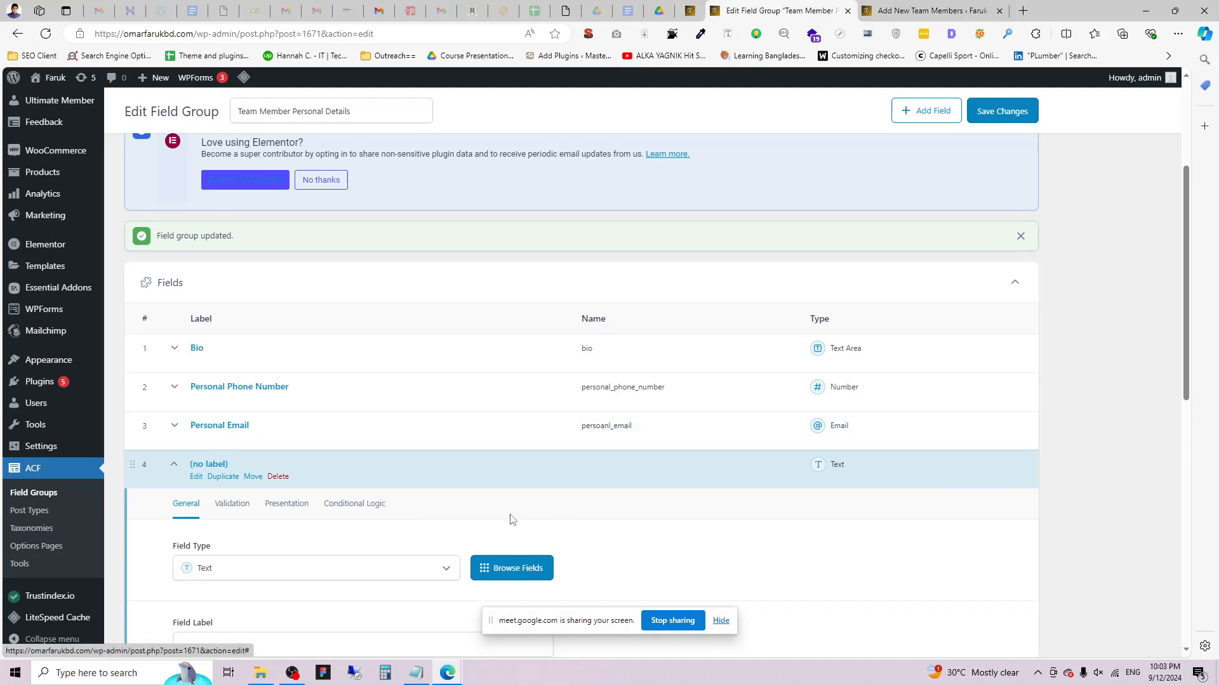
Make the fourth field a URL field labelled 'Facebook' and save the group.
scroll(316, 473, "down", 2)
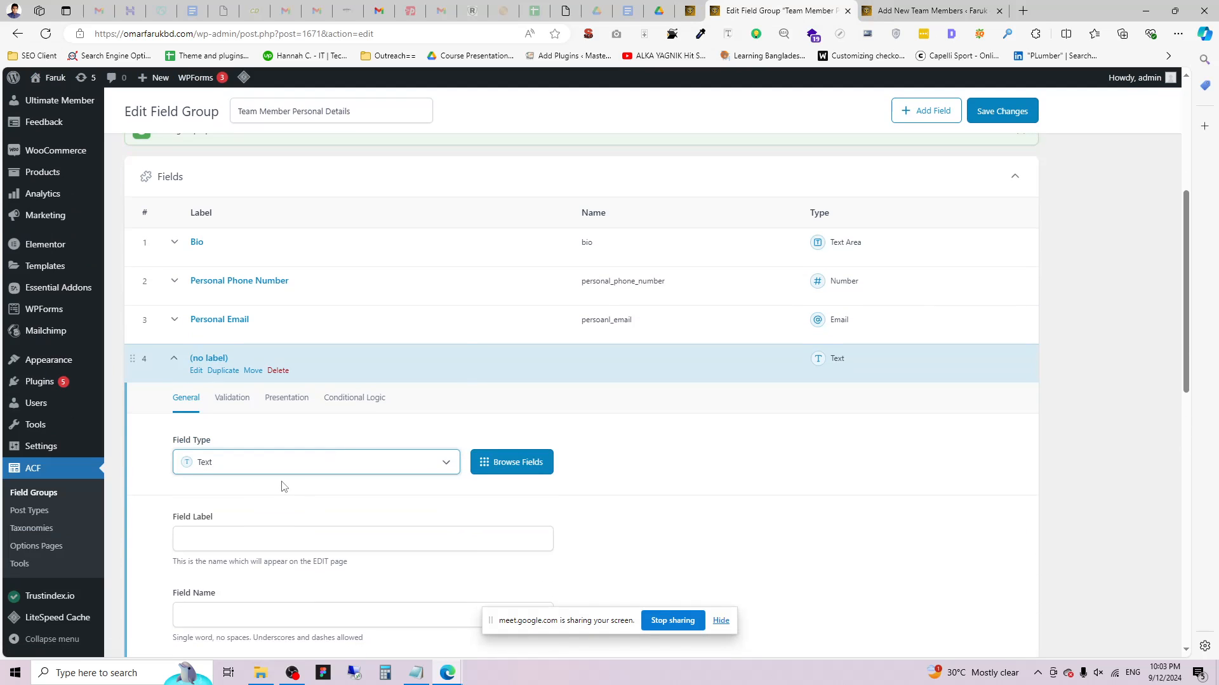
left_click(292, 462)
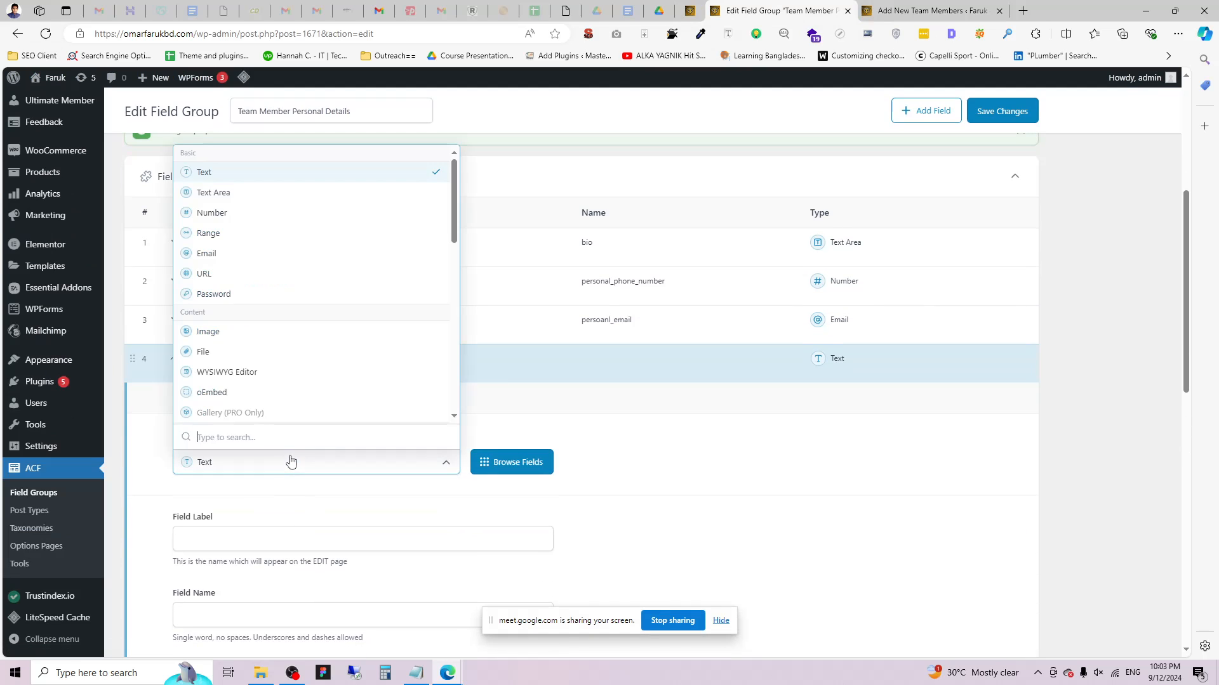
left_click(242, 279)
scroll(319, 481, "down", 2)
left_click(222, 430)
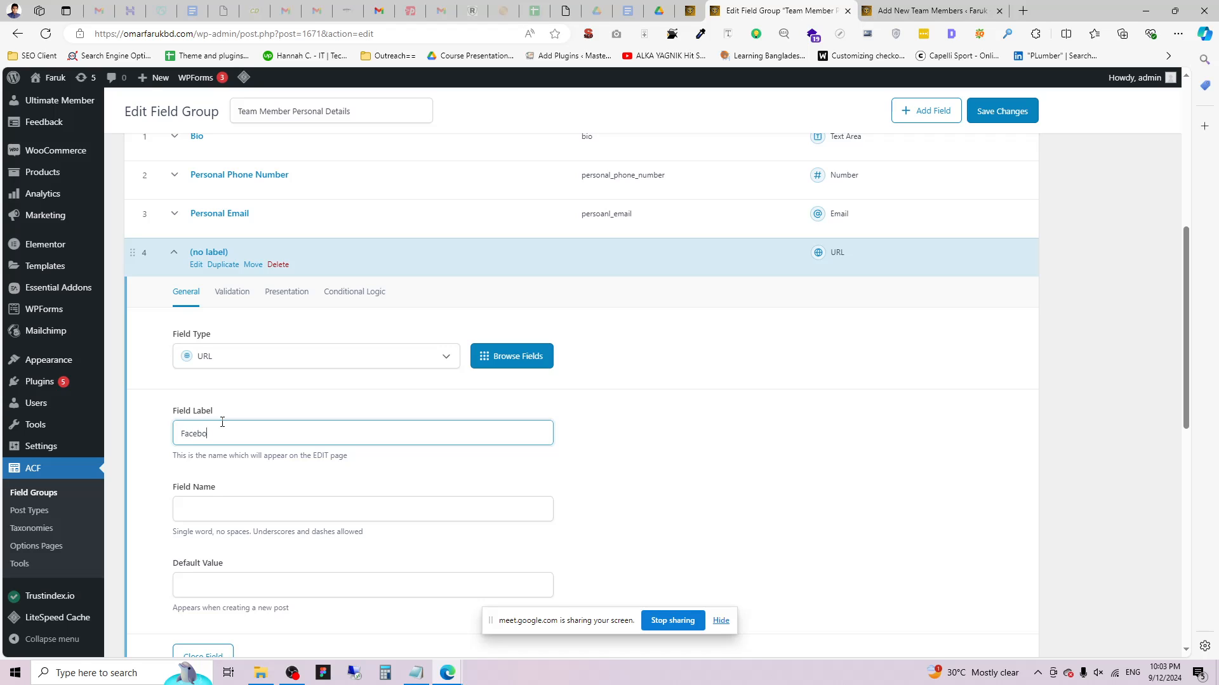
left_click(716, 469)
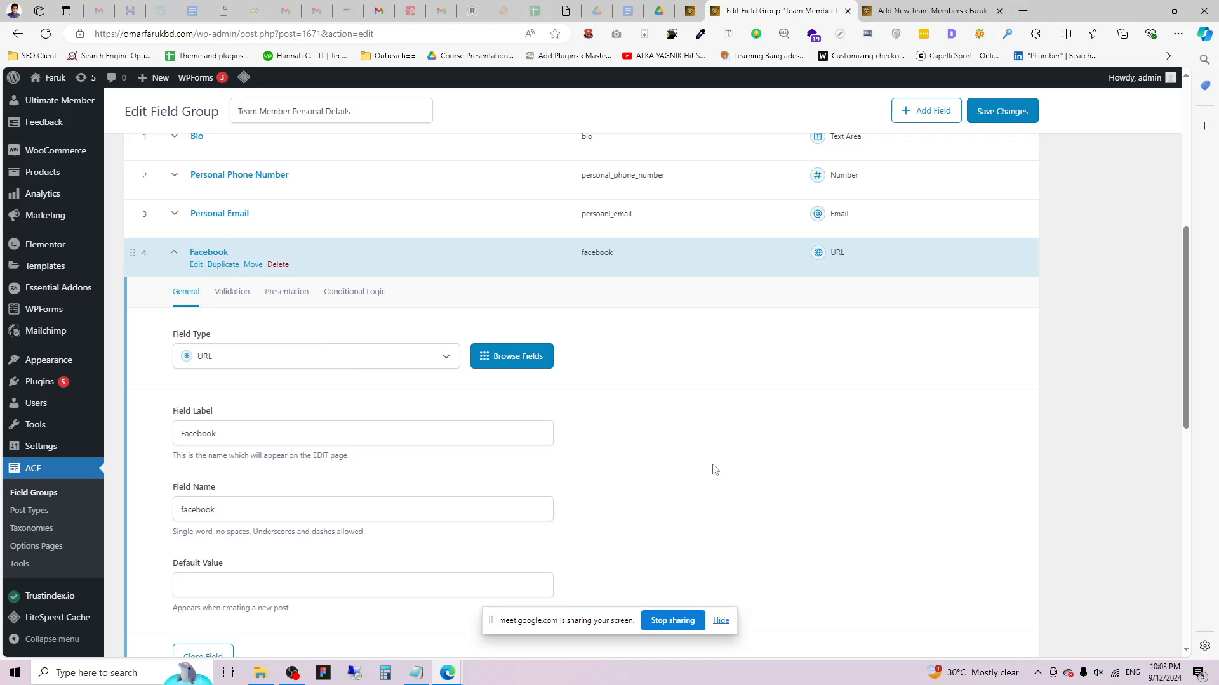
left_click(1002, 111)
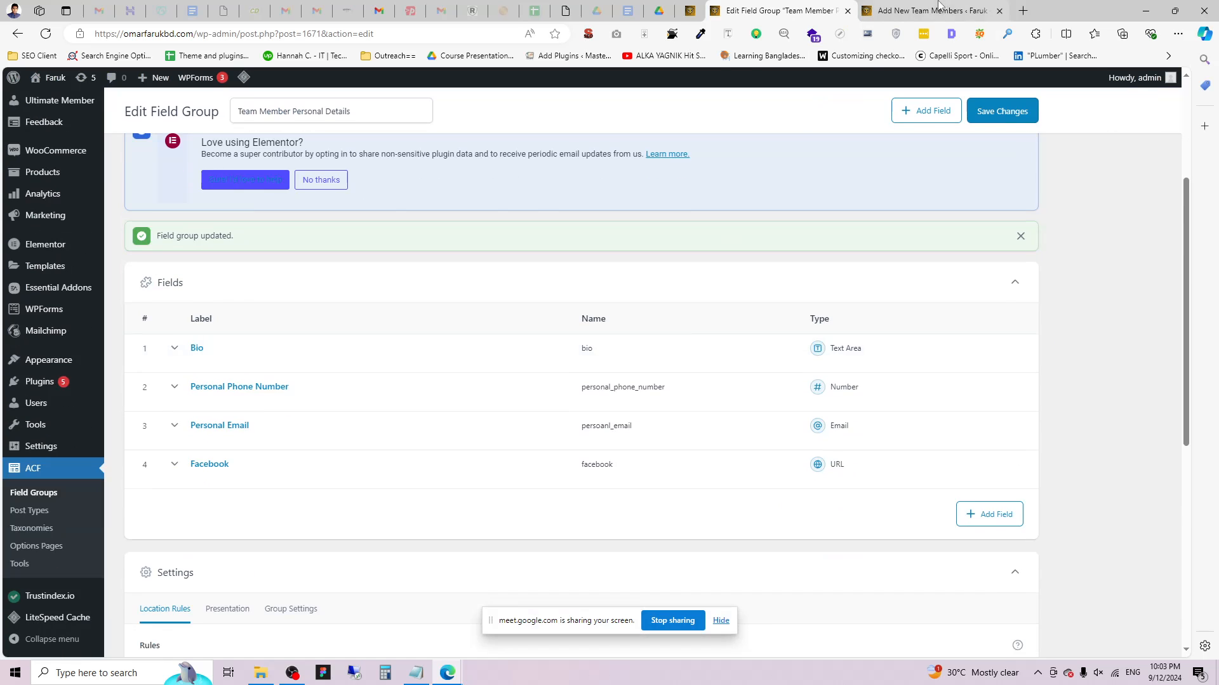
Check the new team member form for the Facebook field and return to the editor.
left_click(938, 10)
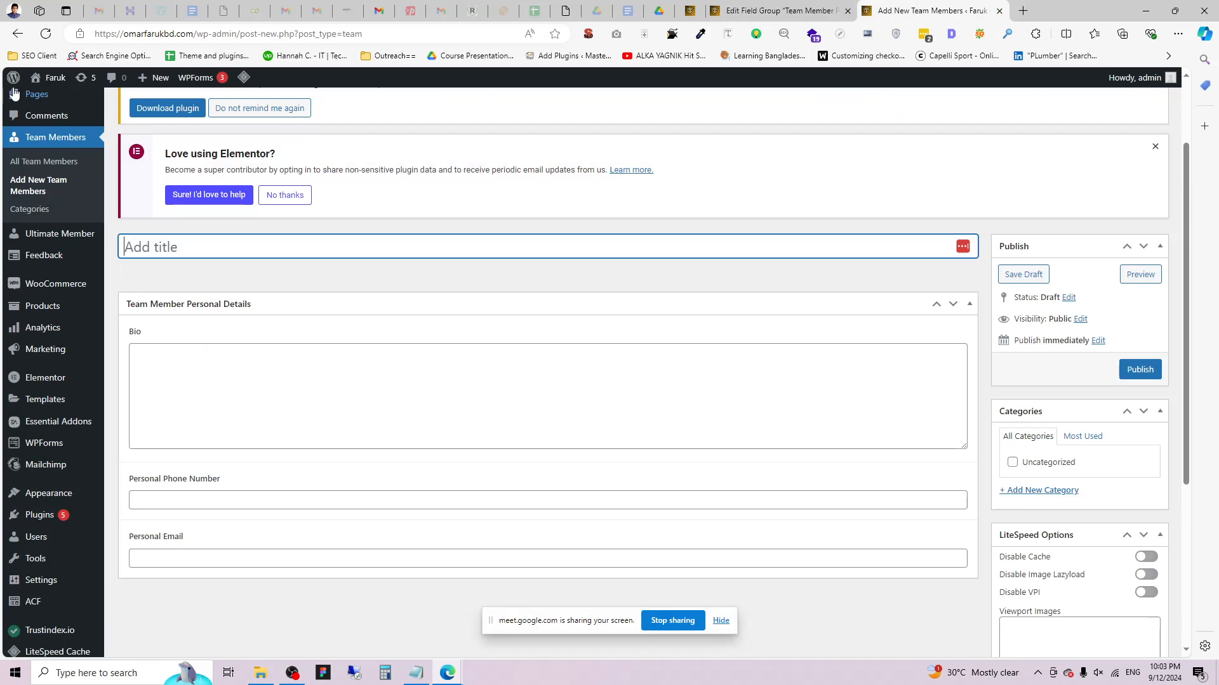
scroll(201, 419, "down", 3)
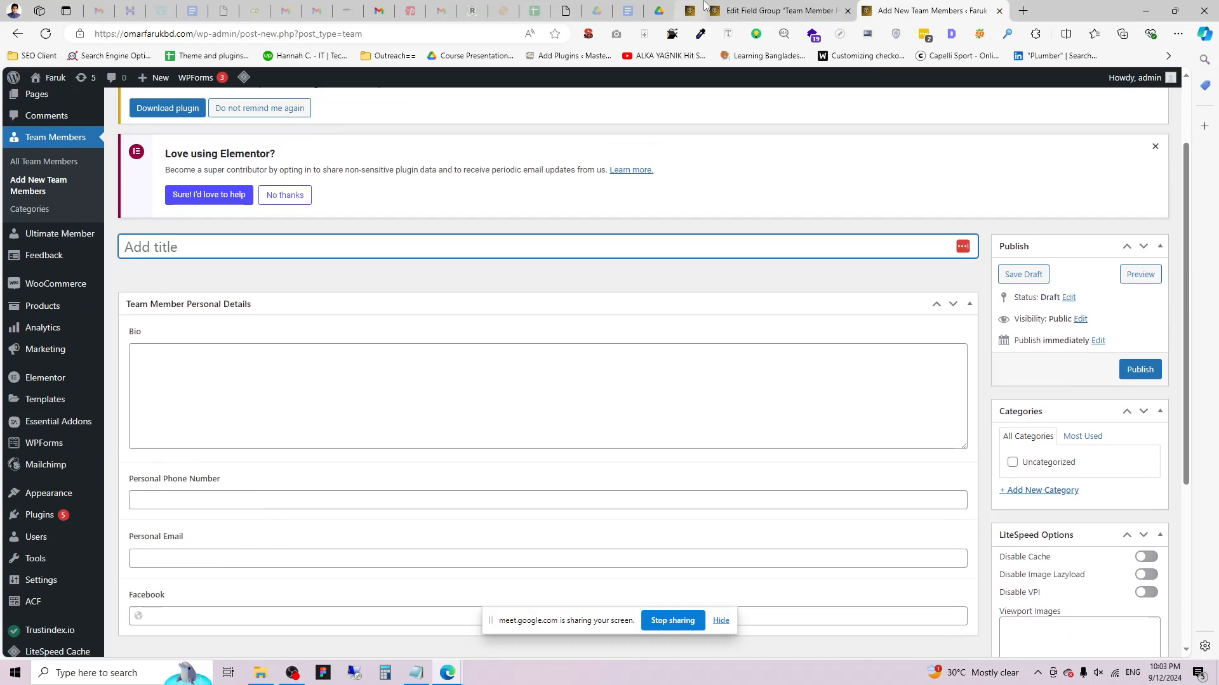
left_click(706, 8)
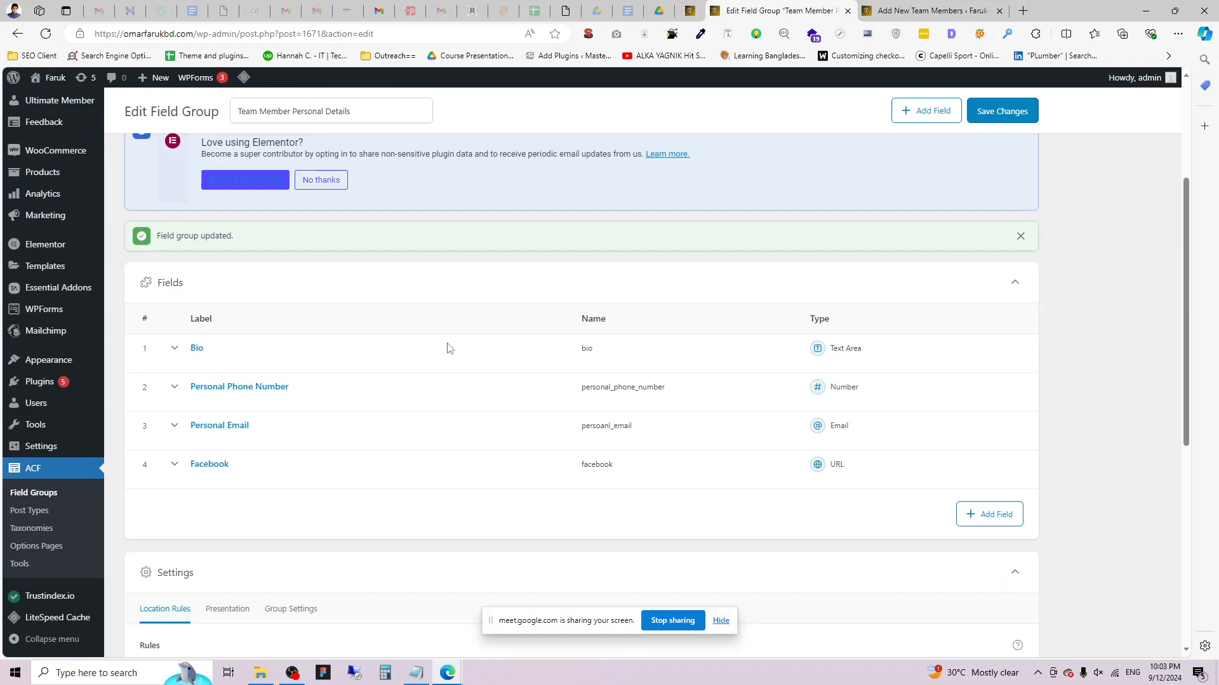
Duplicate the Facebook field and rename the copy to label 'Linkedin' with name 'linkedin'.
scroll(931, 291, "down", 3)
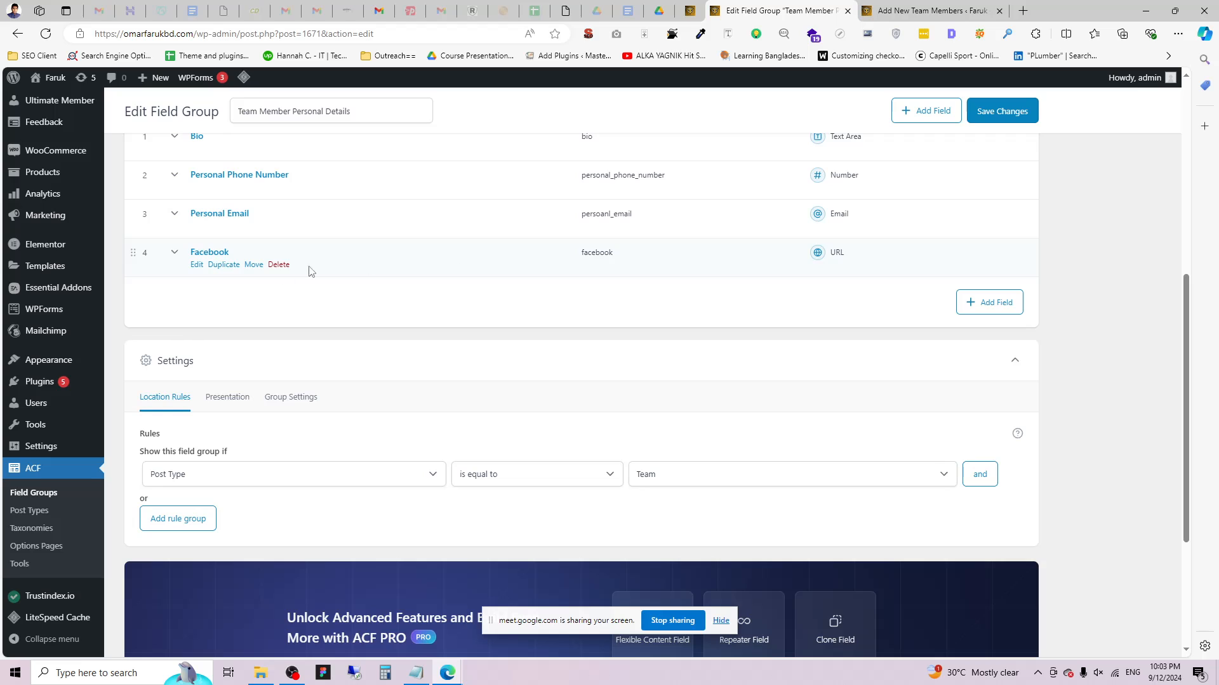
left_click(232, 266)
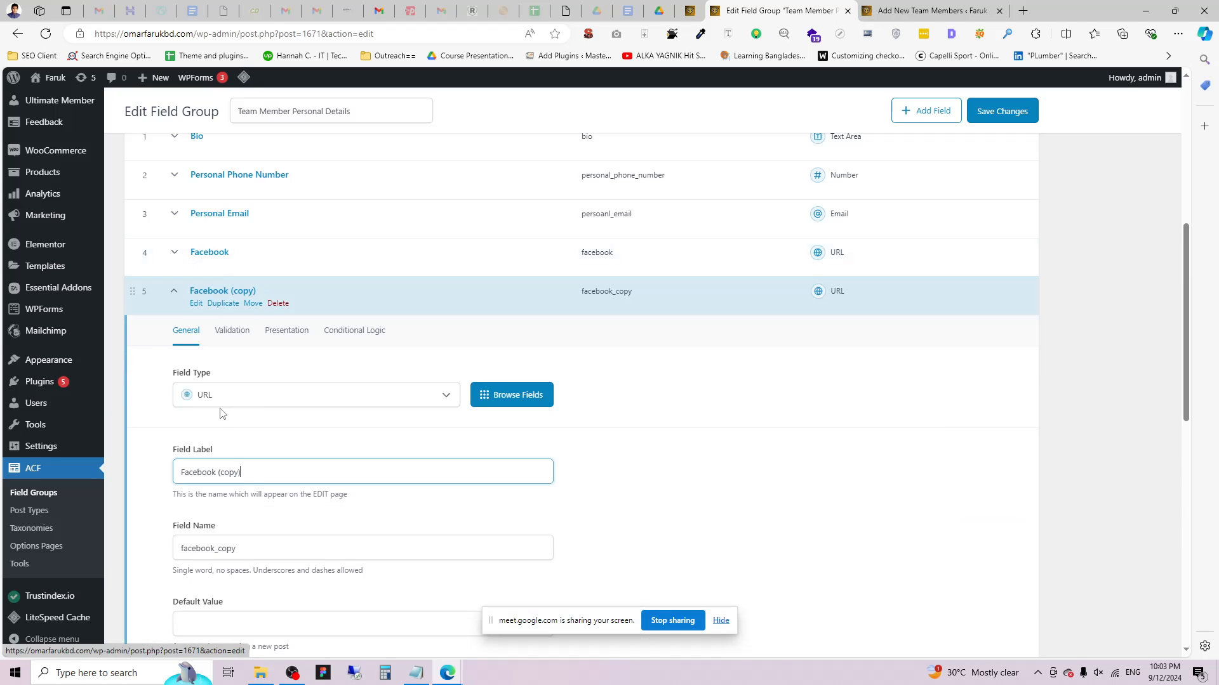
left_click_drag(254, 479, 166, 490)
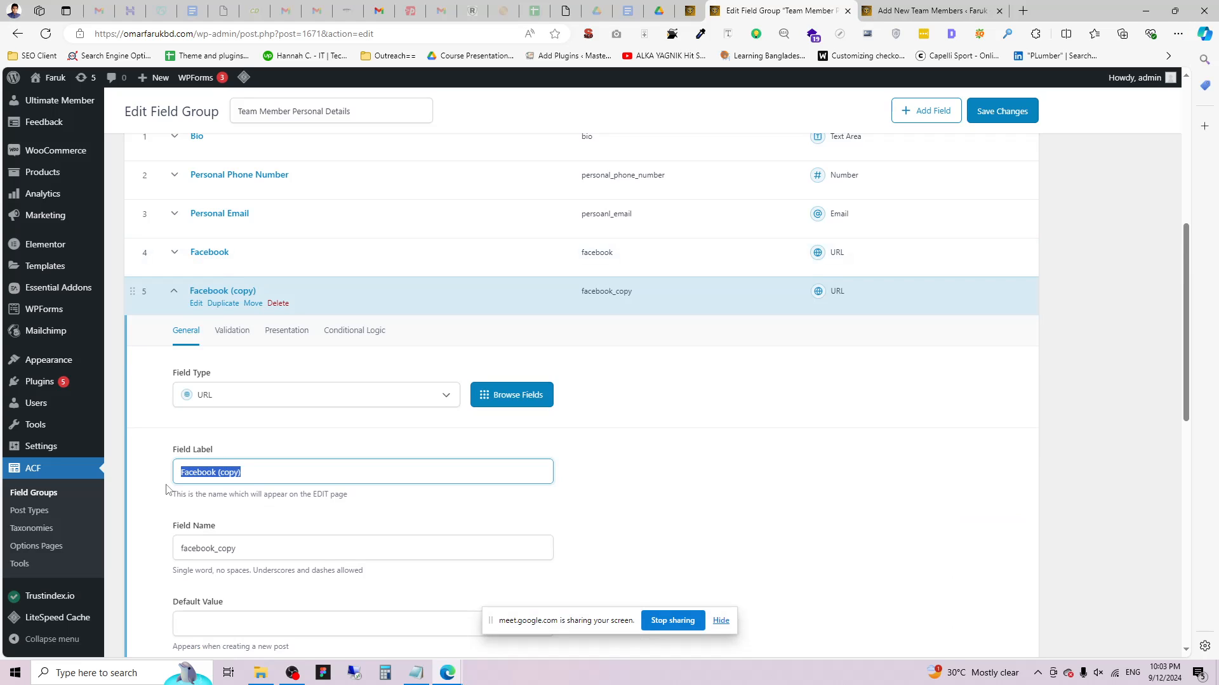
type("Linkedin")
key("ctrl+a")
key("ctrl+c")
key("Tab")
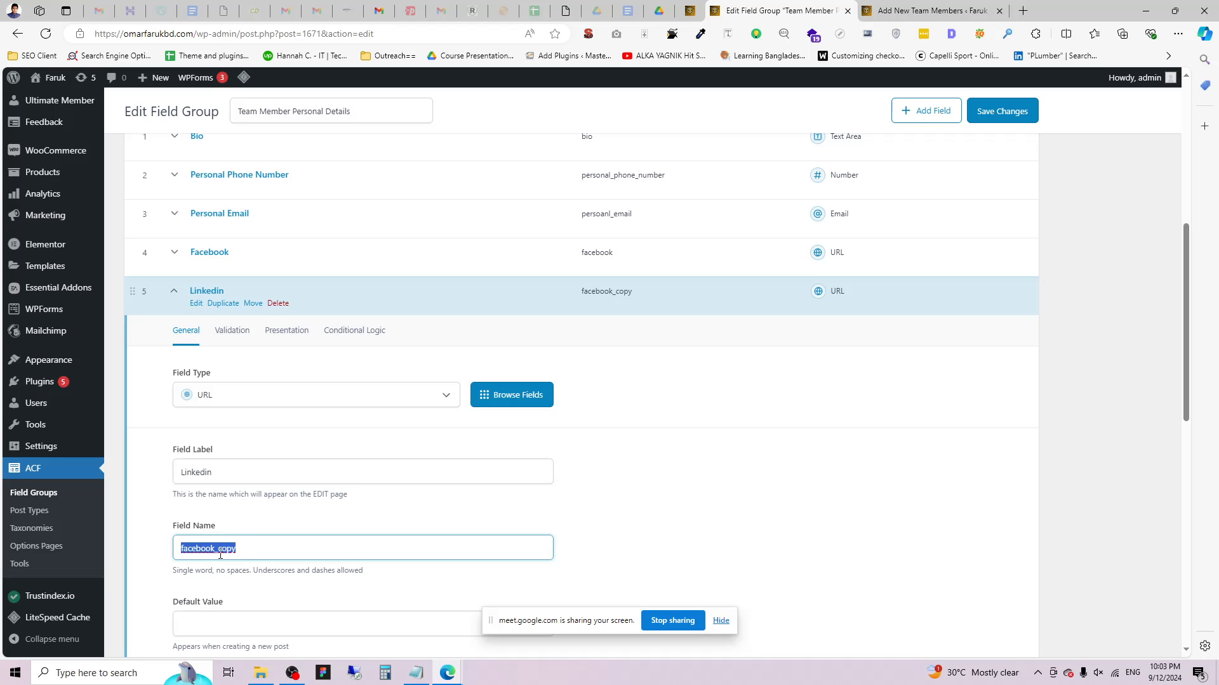
key("ctrl+v")
type("l")
scroll(637, 503, "down", 4)
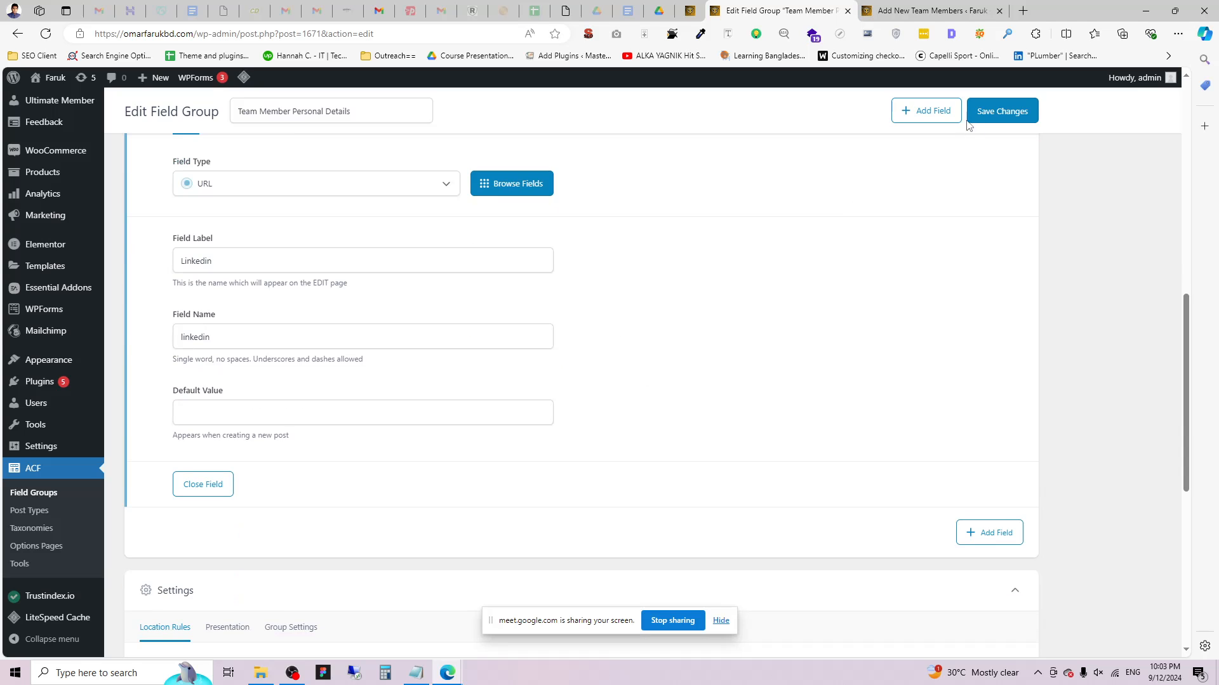
Save the field group with its new Linkedin URL field.
left_click(971, 120)
scroll(752, 200, "down", 3)
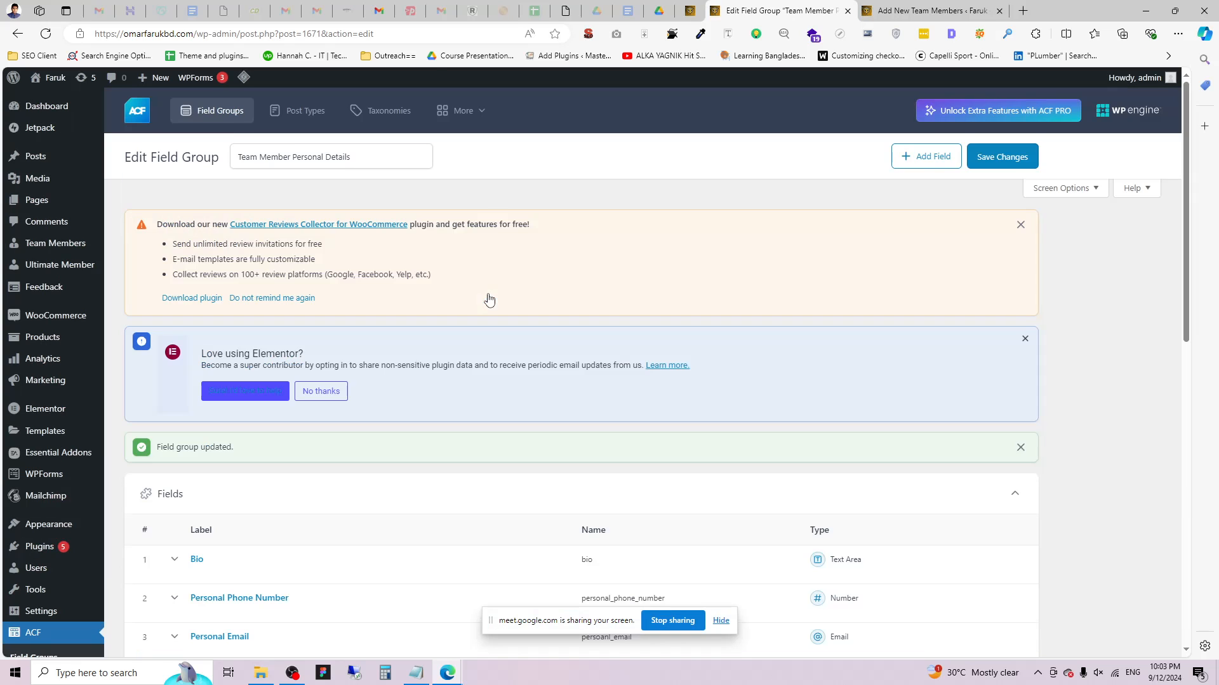
scroll(495, 398, "down", 6)
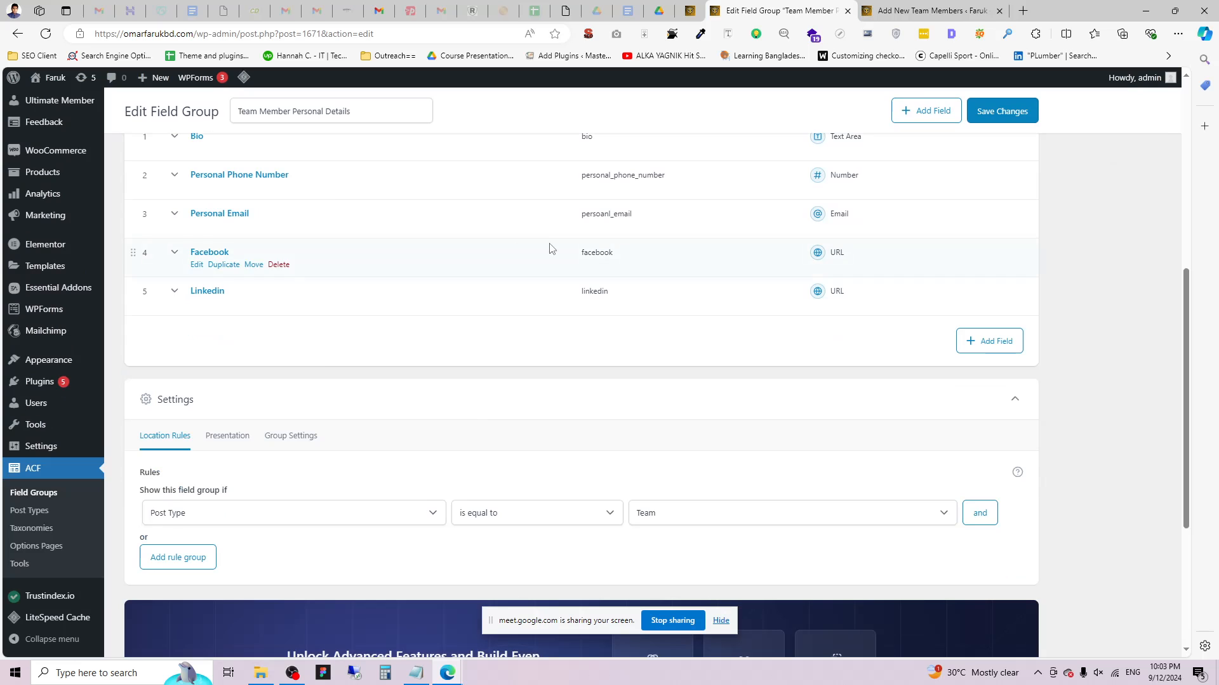
scroll(375, 301, "up", 6)
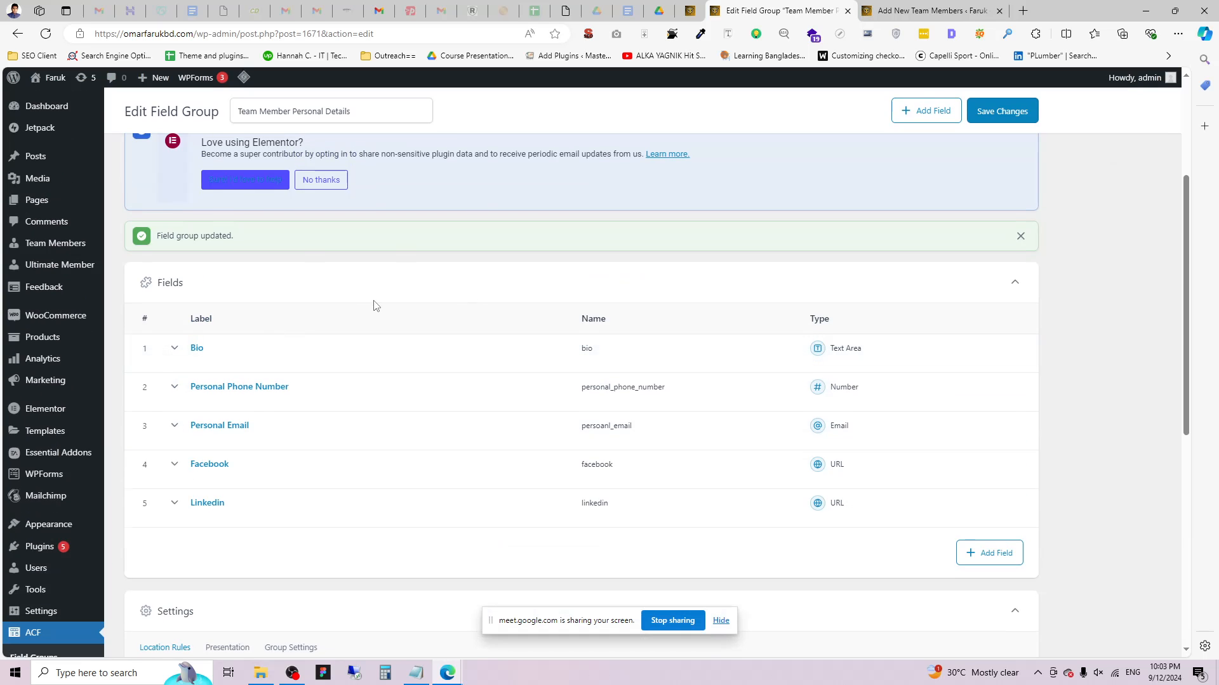
scroll(136, 470, "down", 3)
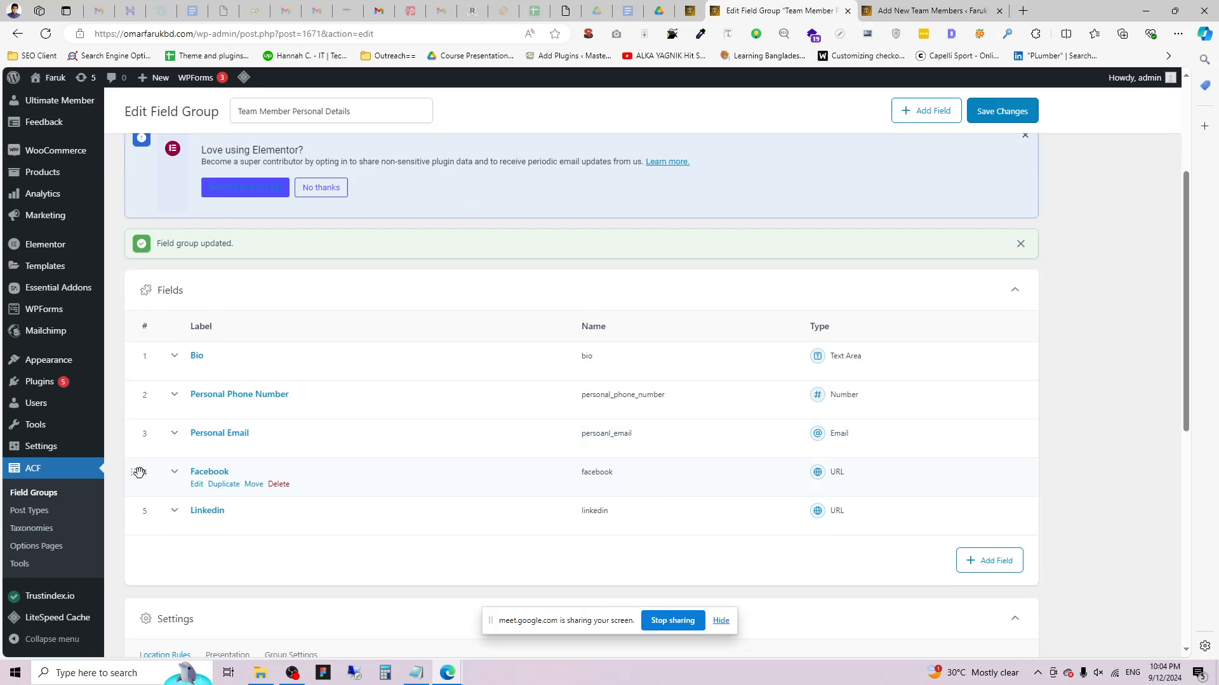
Open the ACF Field Groups list and recheck the Add New Team Members form.
left_click(31, 498)
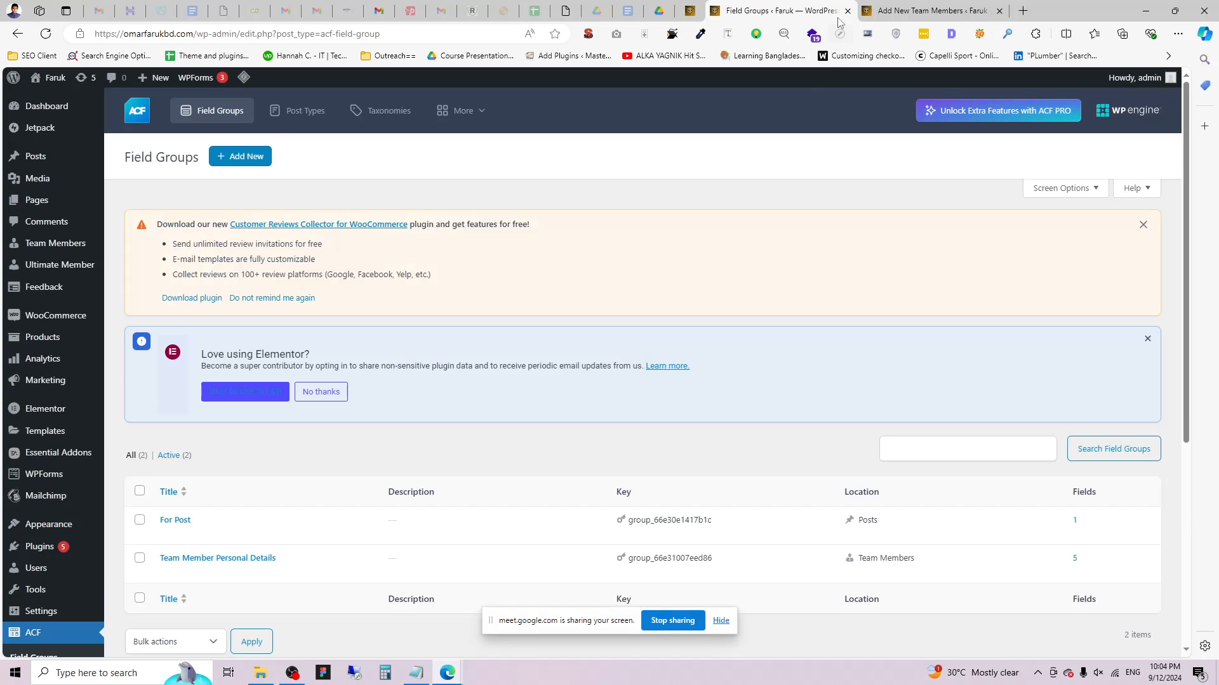
left_click(901, 11)
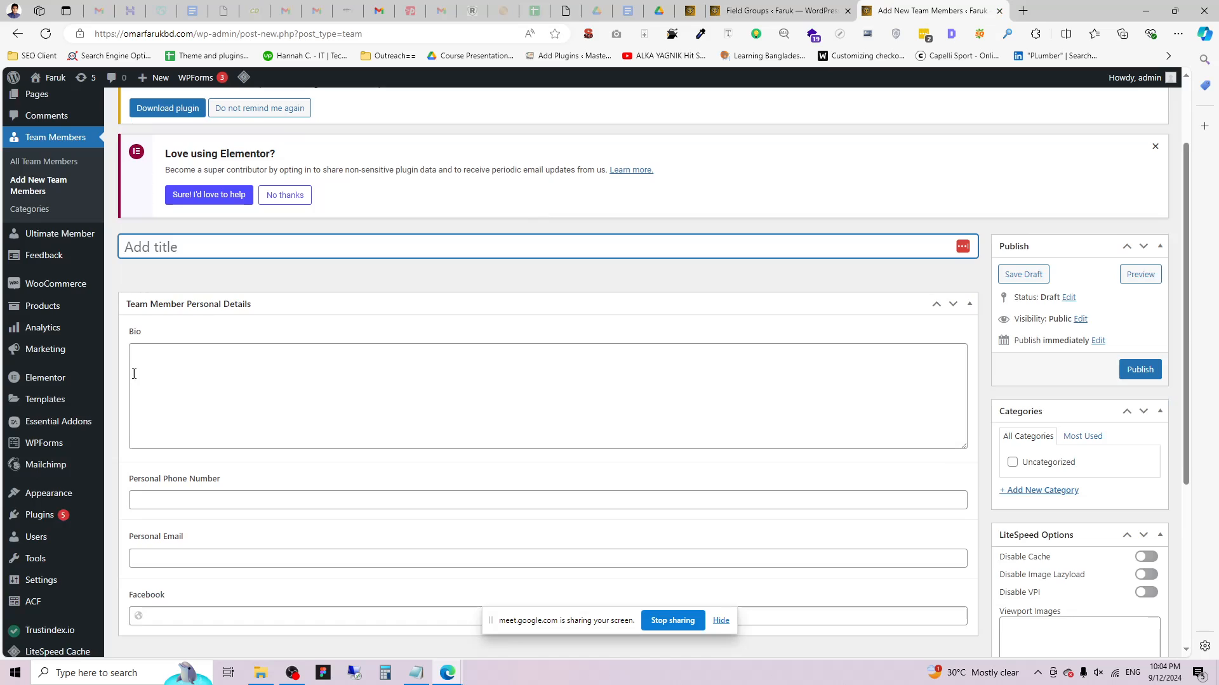
scroll(134, 373, "down", 2)
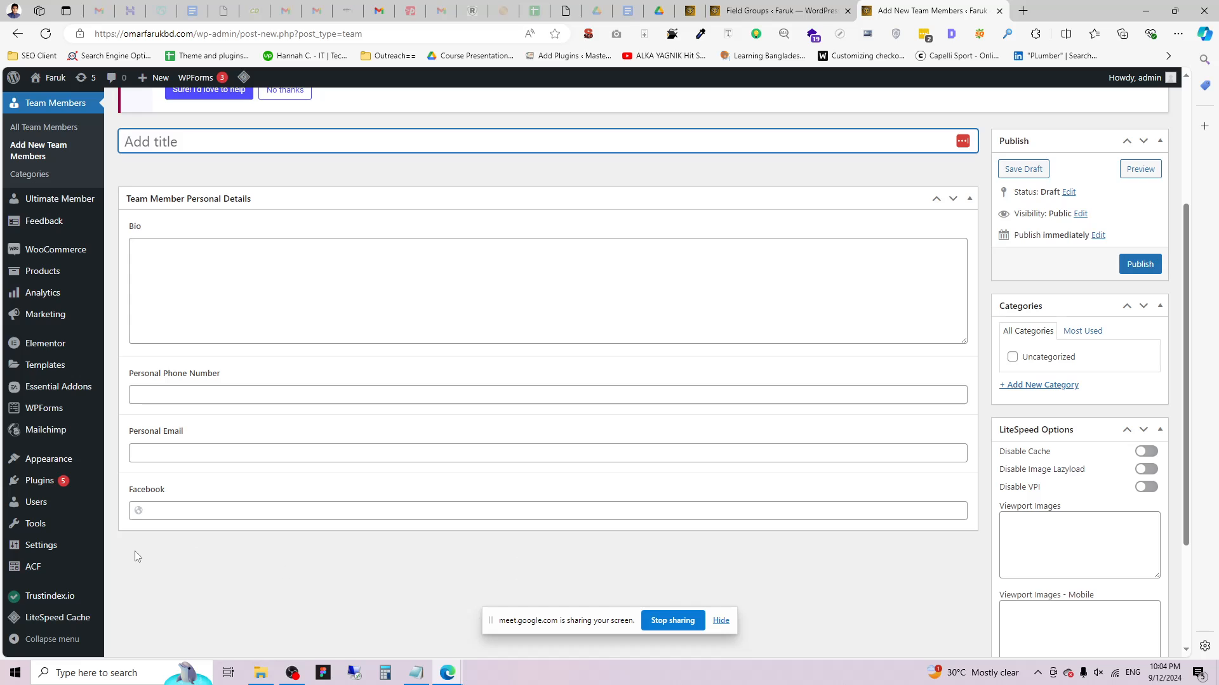
left_click(778, 11)
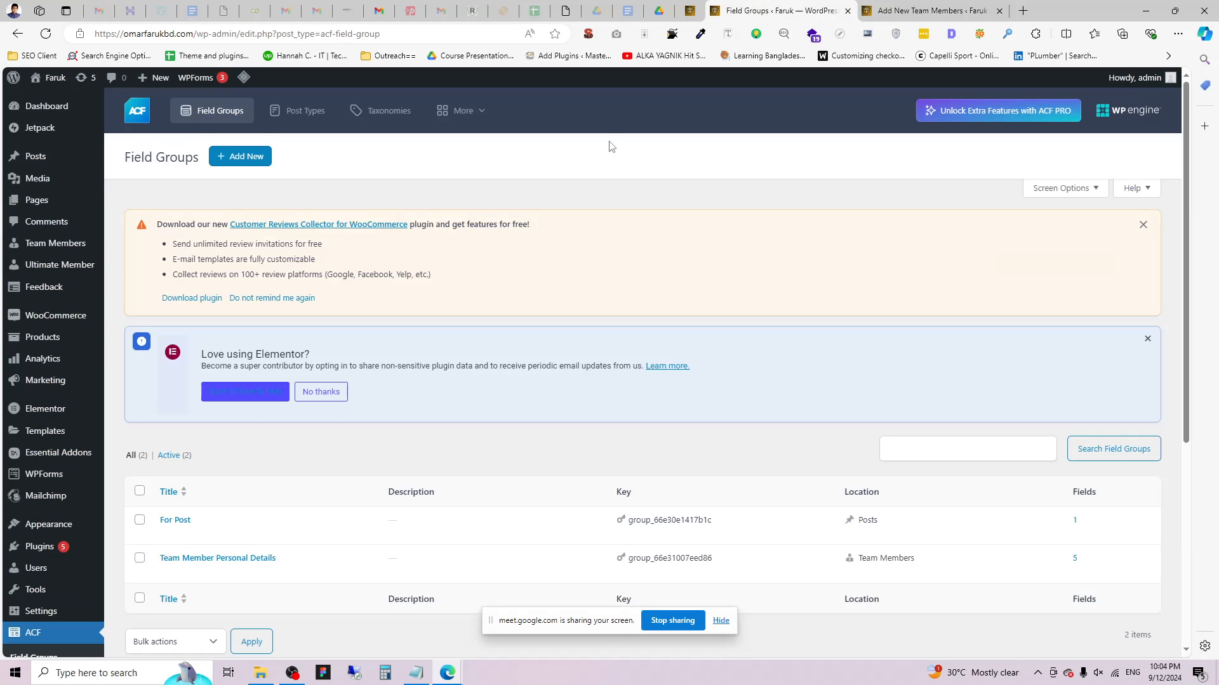
Start a new field group titled 'Team Members Business Details', correcting the spelling of Business.
scroll(248, 403, "down", 1)
scroll(283, 200, "up", 1)
left_click_drag(146, 157, 156, 158)
left_click(254, 159)
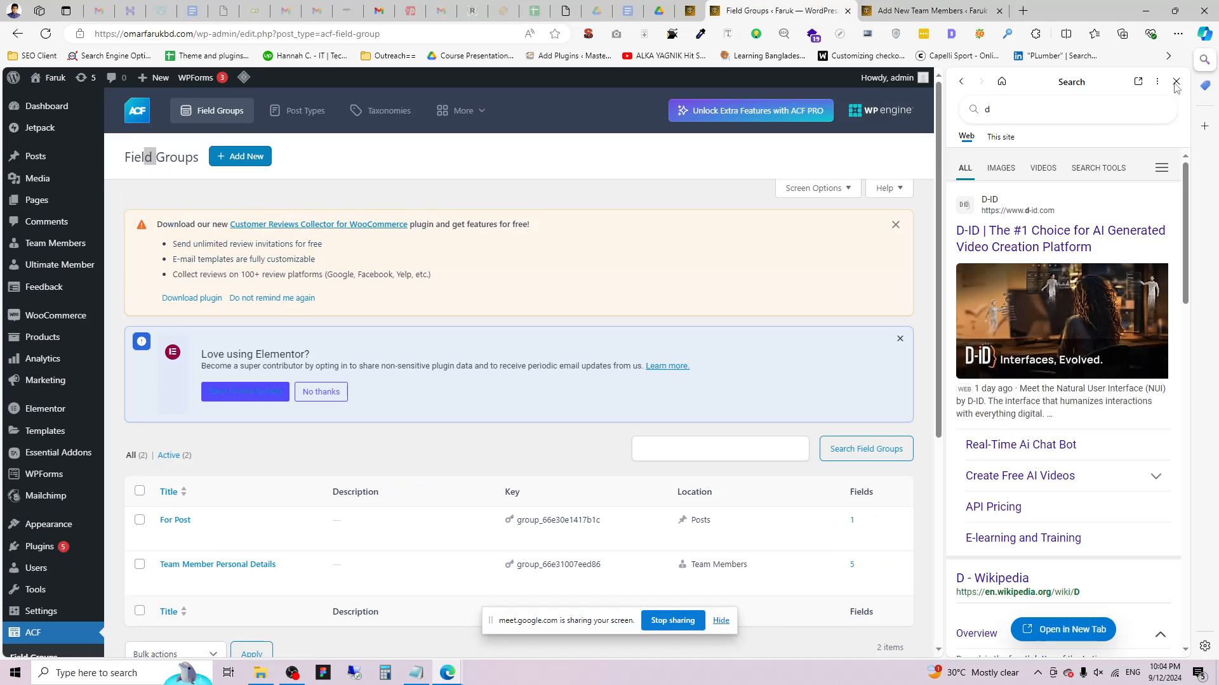
left_click(1176, 81)
left_click(242, 156)
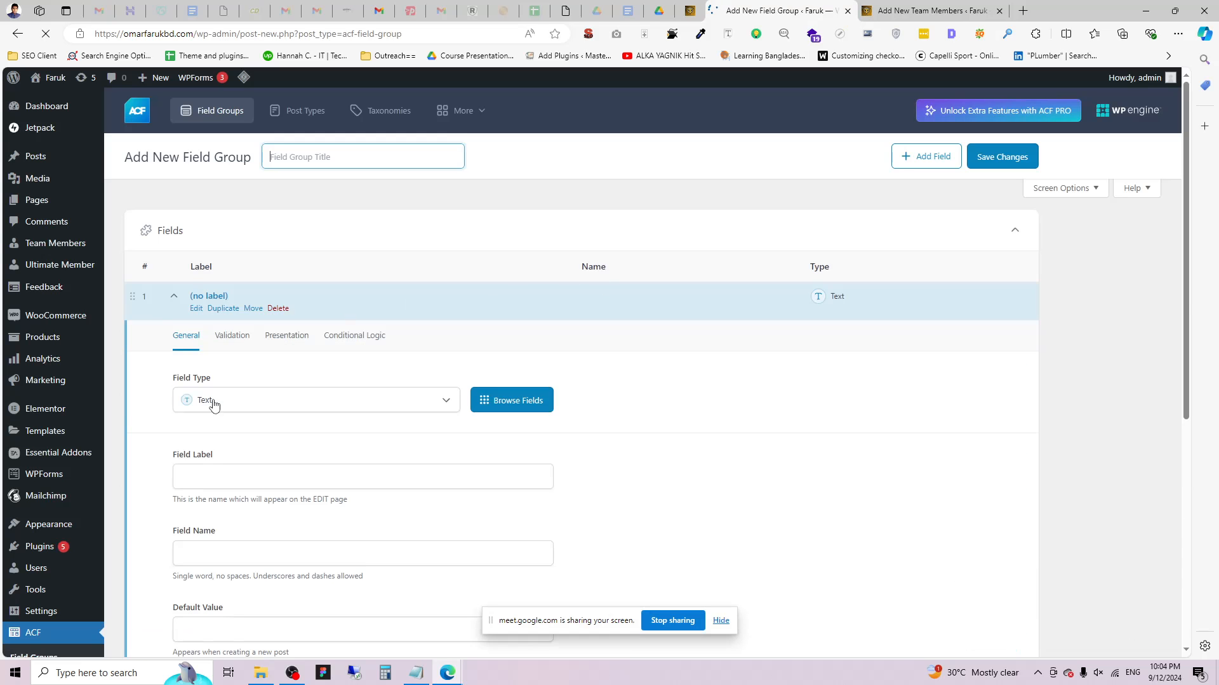
type("Team Members Bussiness Details")
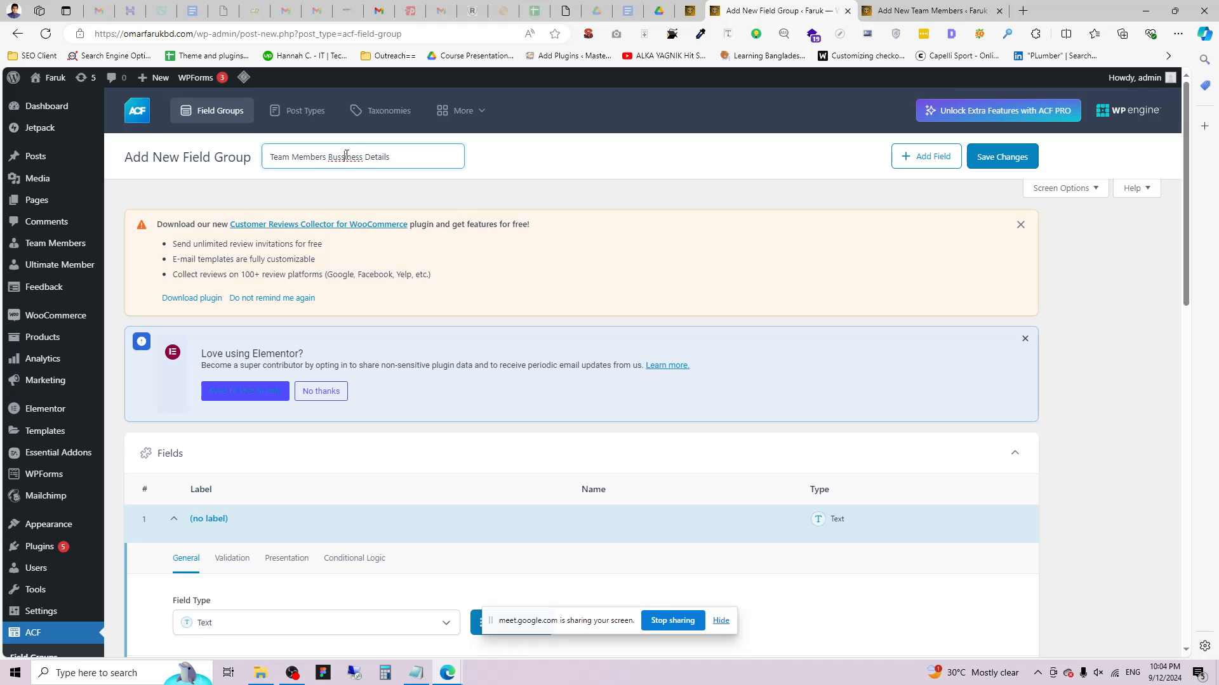
right_click(346, 157)
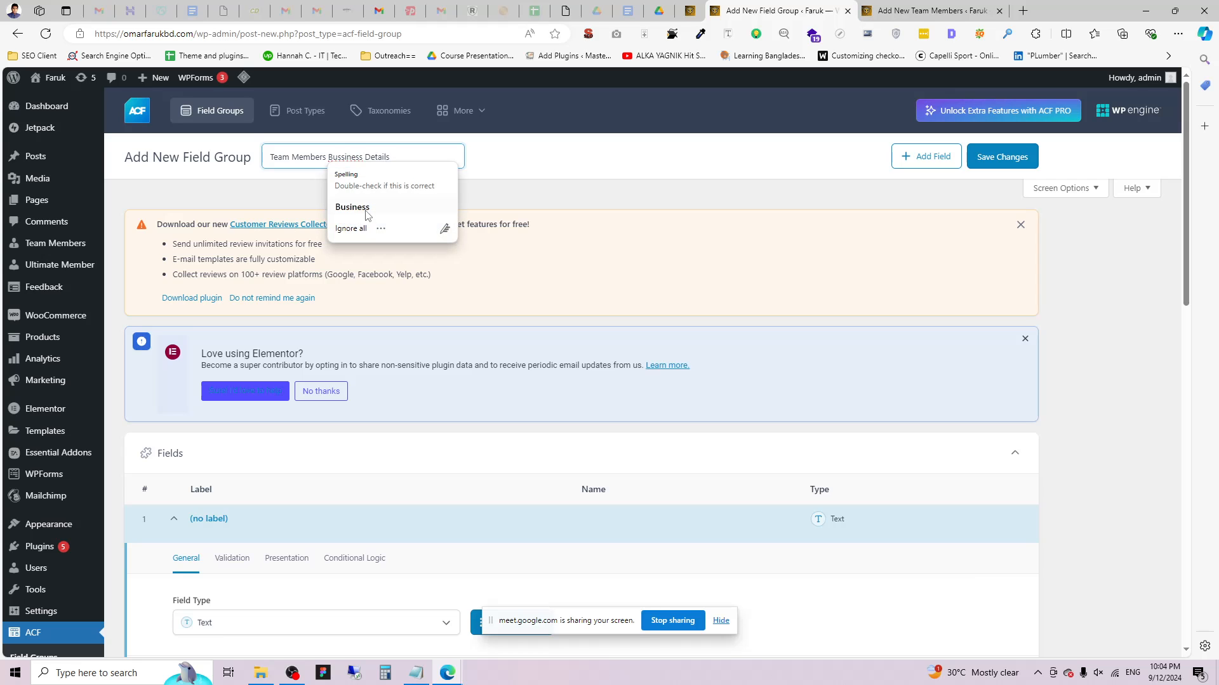
left_click(368, 206)
scroll(372, 502, "down", 3)
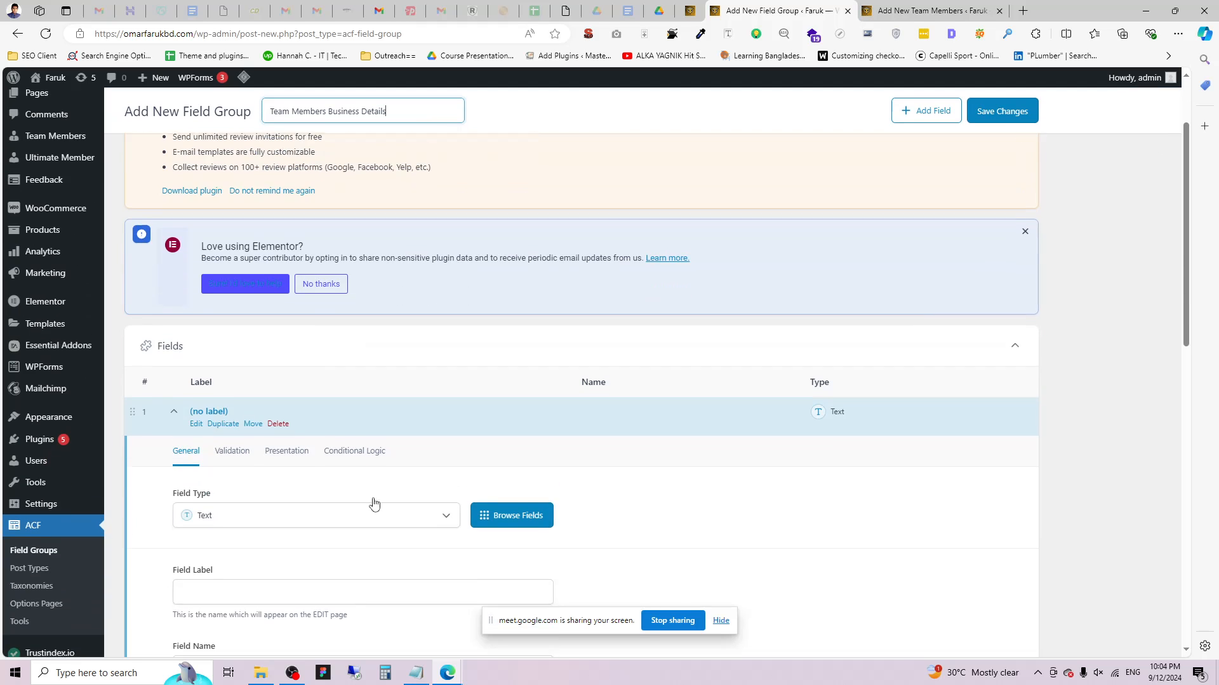
Add a Text field labelled 'ACB' and save the group.
left_click(253, 417)
left_click(241, 124)
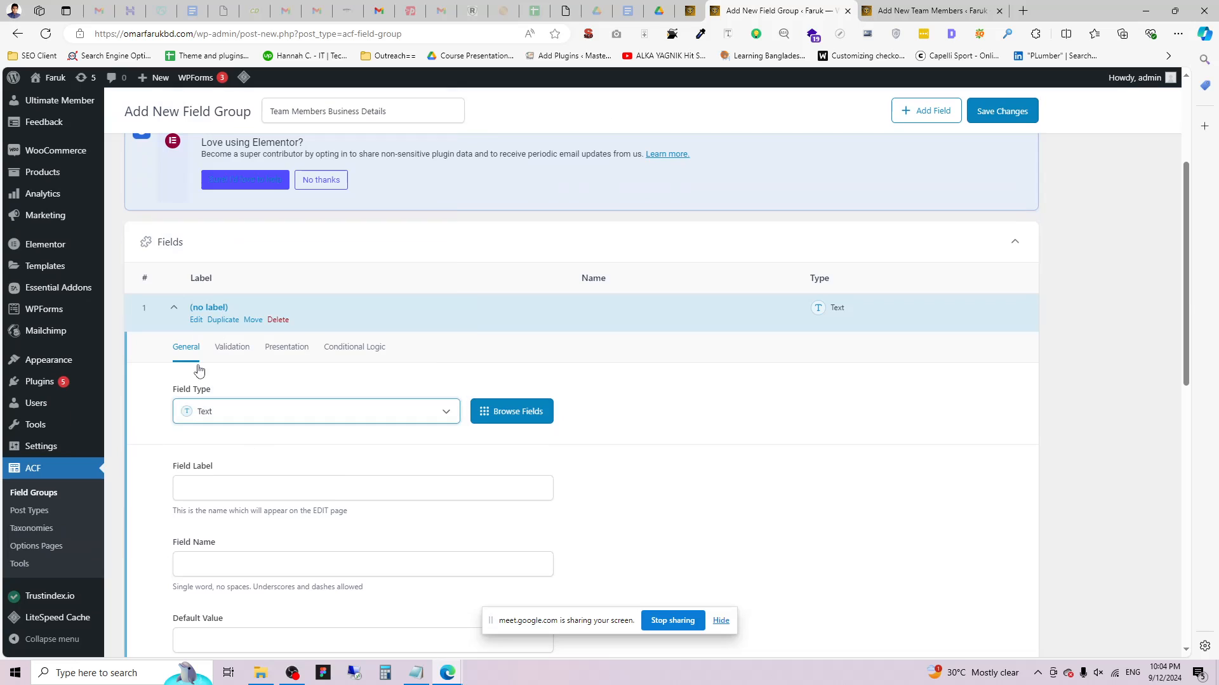
left_click(235, 494)
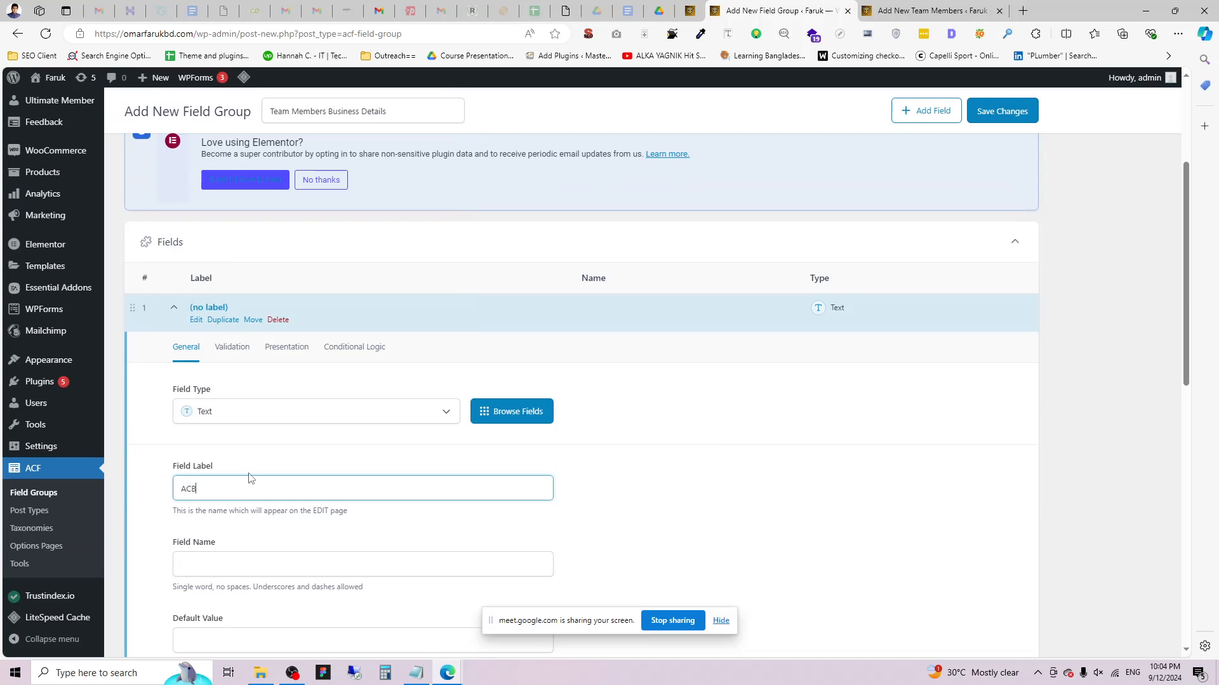
type("ACB")
left_click(1035, 117)
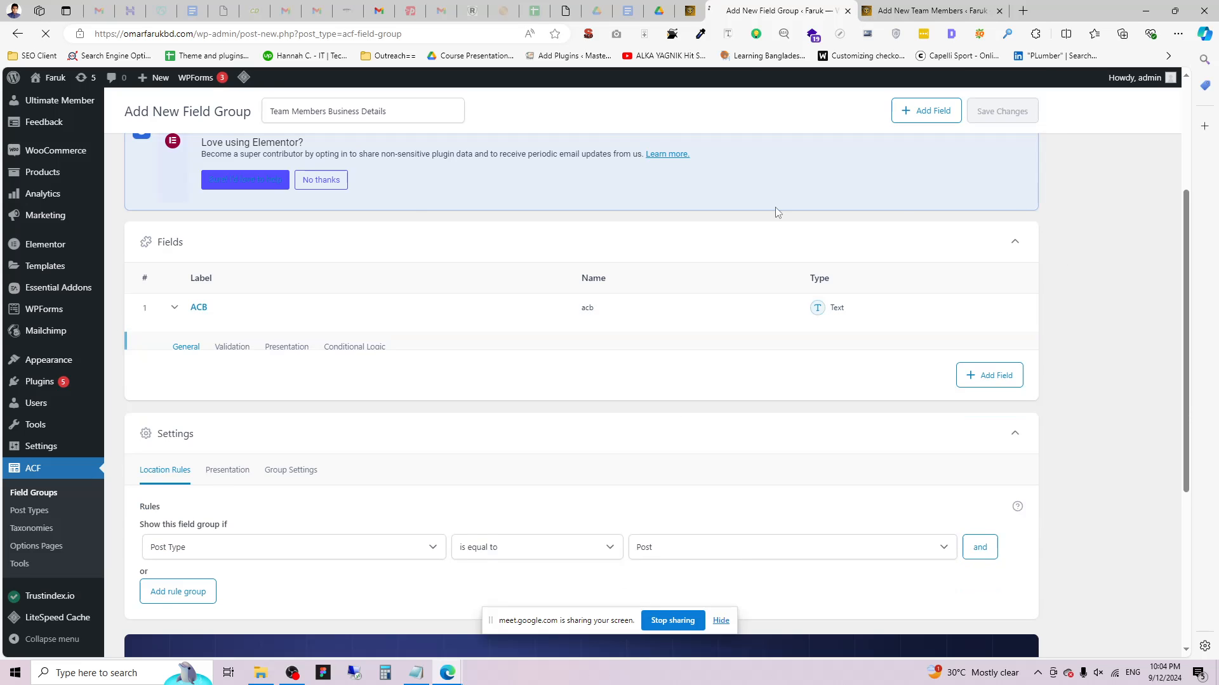
Add a second Text field labelled 'vxvc' and save the group.
left_click(984, 360)
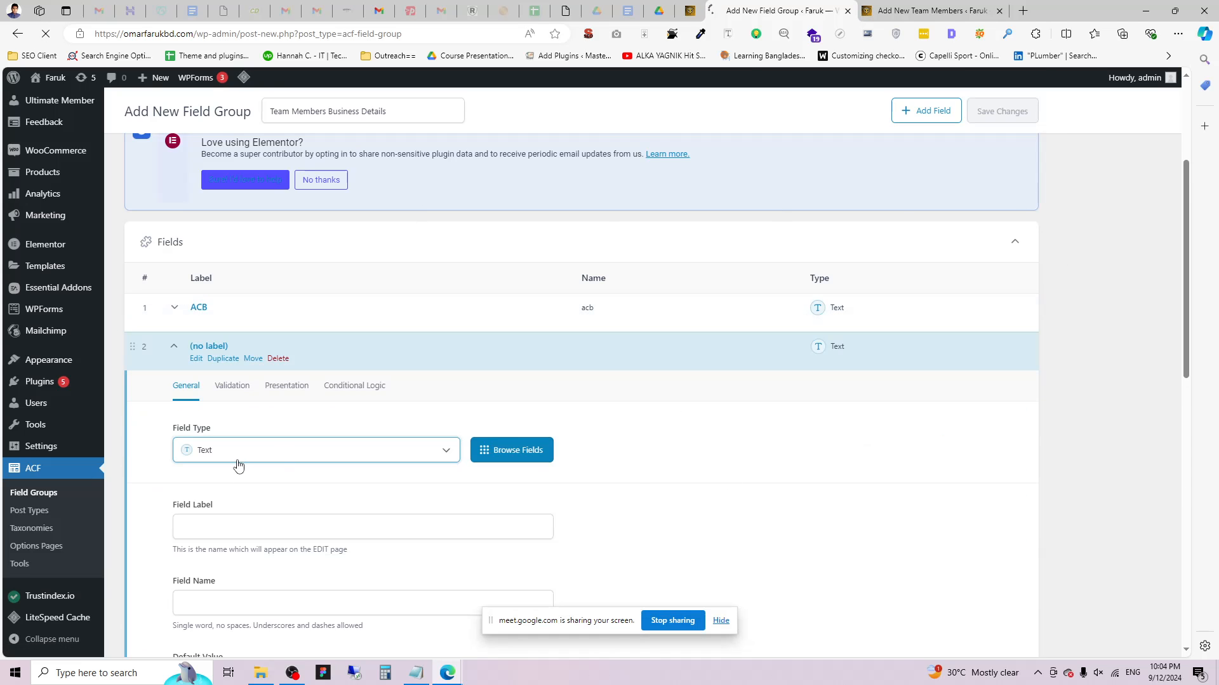
left_click(246, 535)
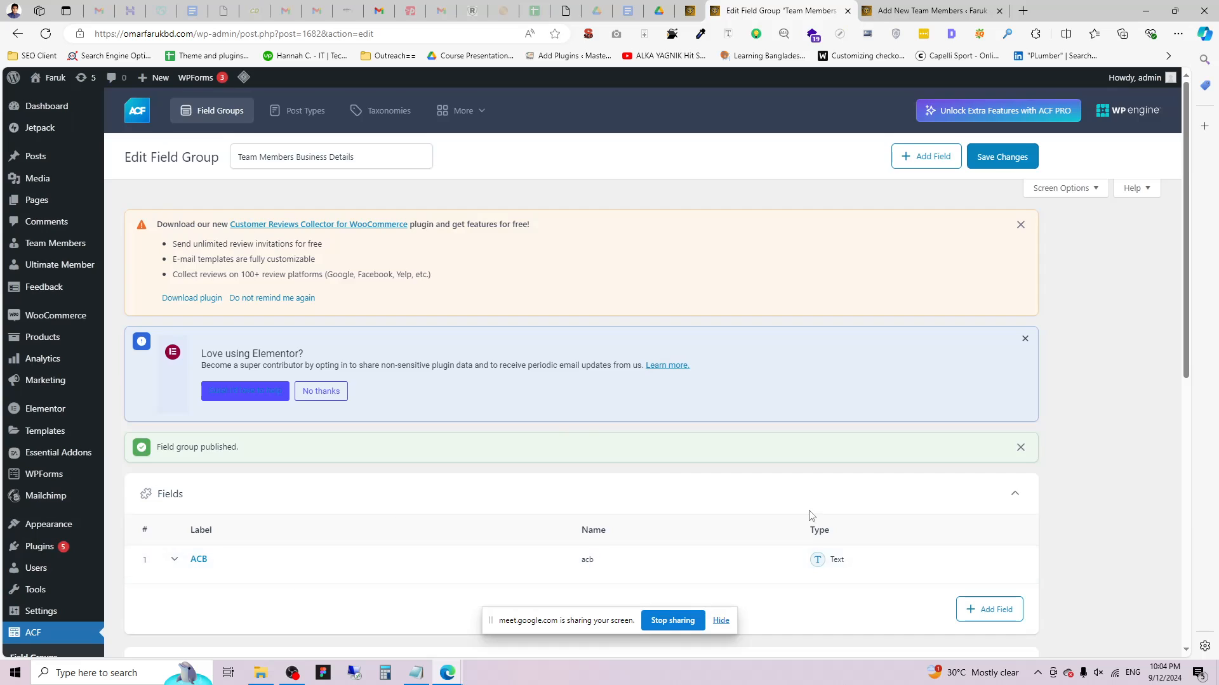
scroll(259, 428, "down", 3)
left_click(987, 398)
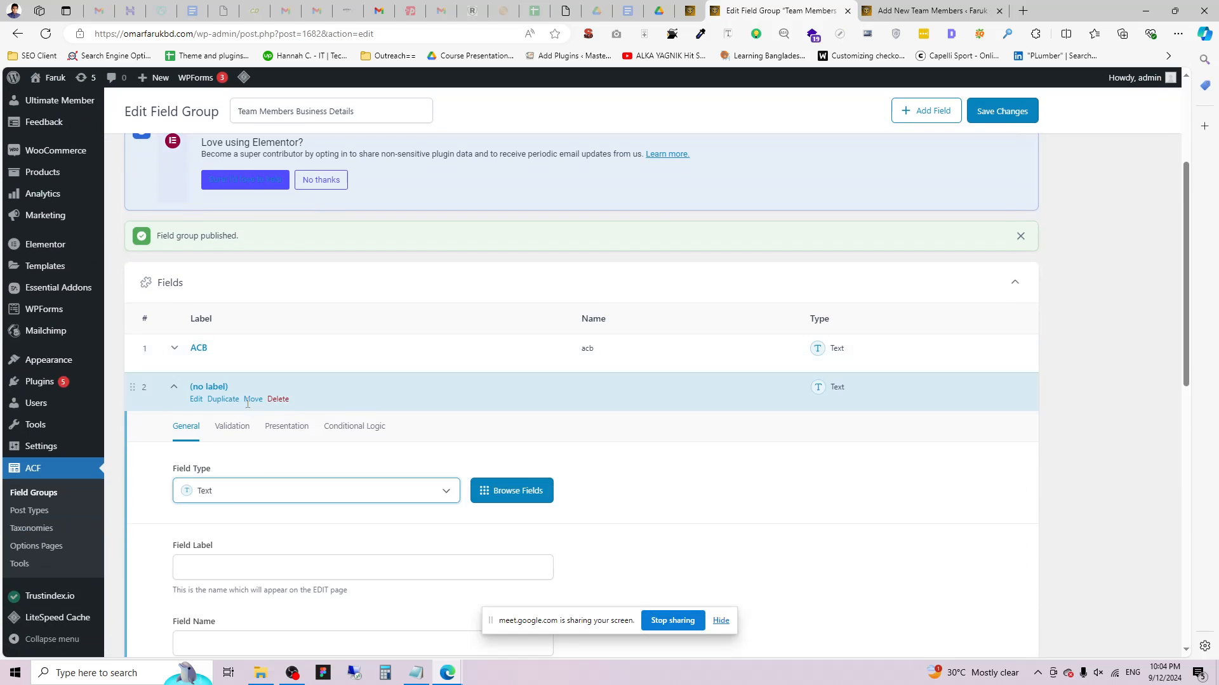
left_click(249, 554)
type("vxvc")
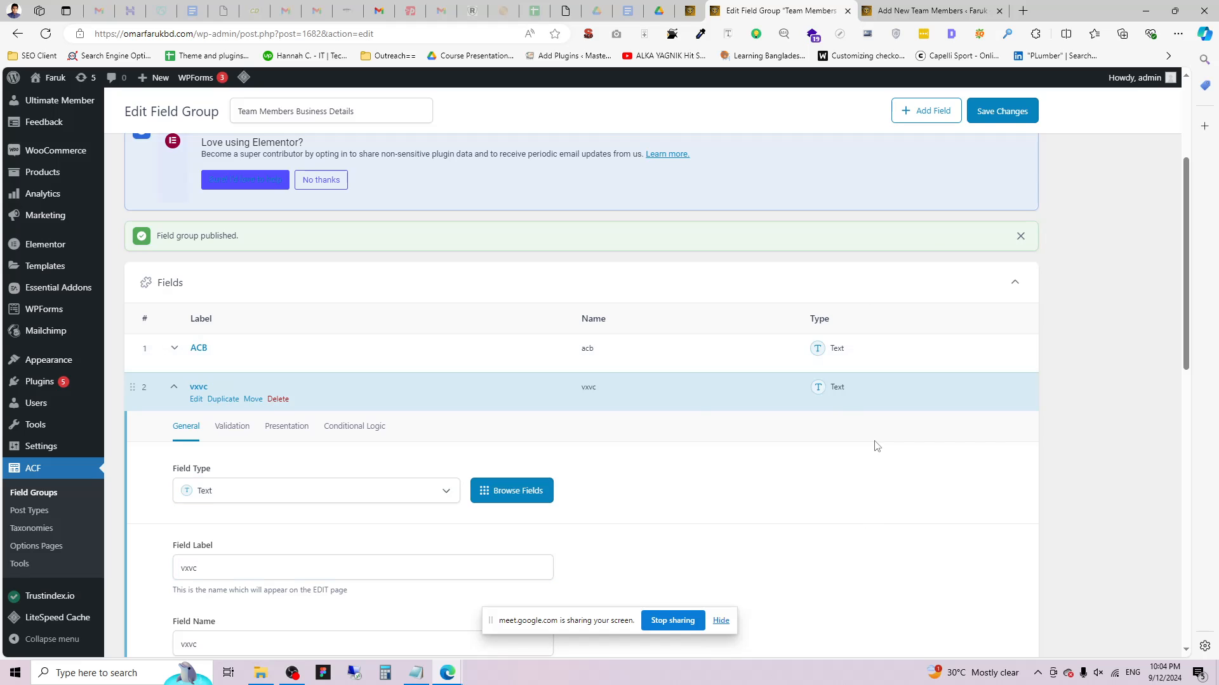
left_click(1006, 111)
Reload the Add New Team Members form to look for the new fields, then return.
left_click(931, 11)
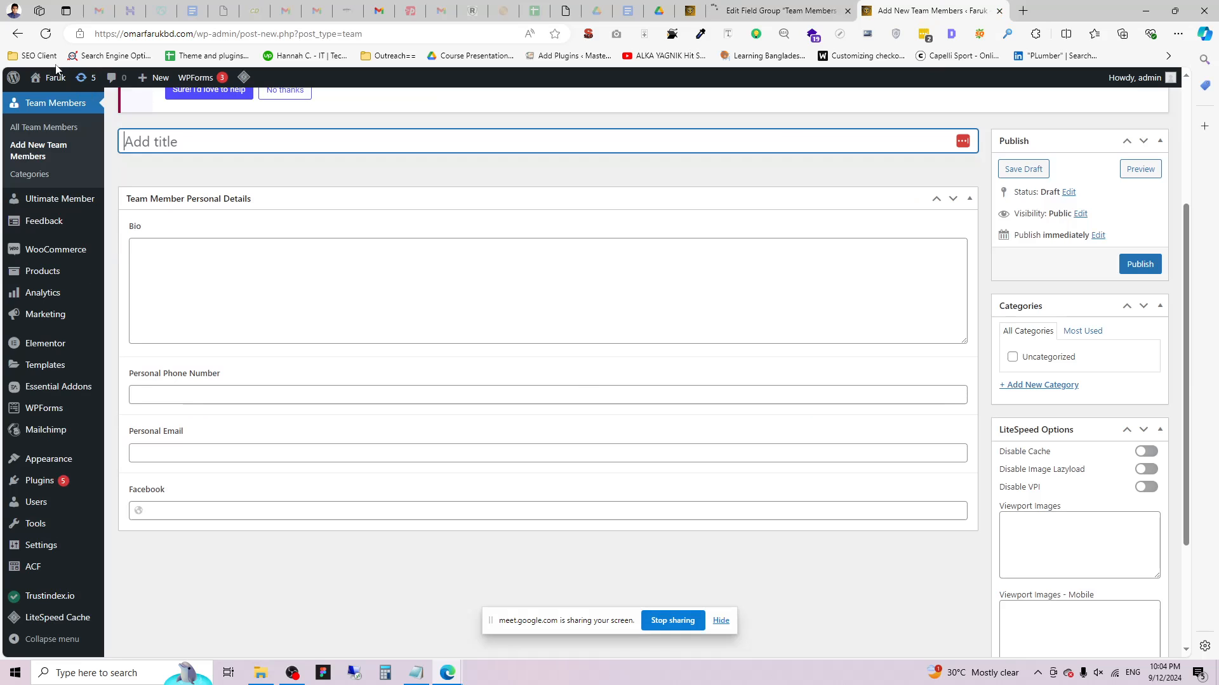
left_click(45, 35)
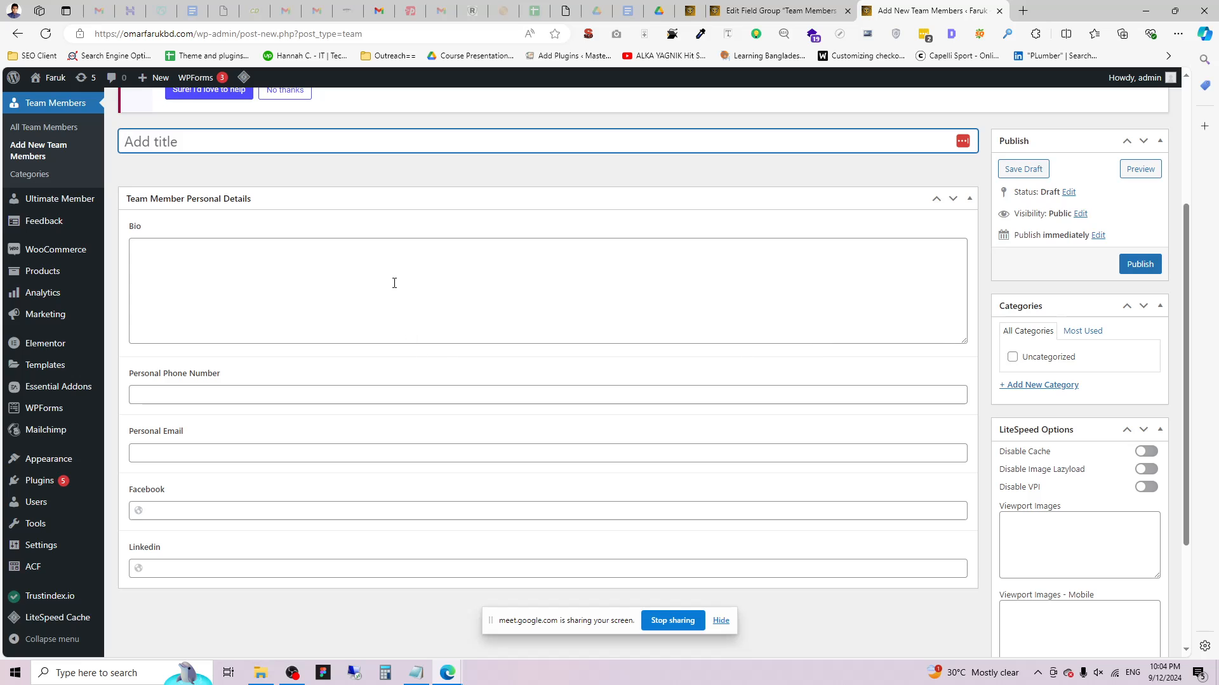
scroll(394, 283, "up", 2)
scroll(405, 283, "down", 4)
left_click(780, 7)
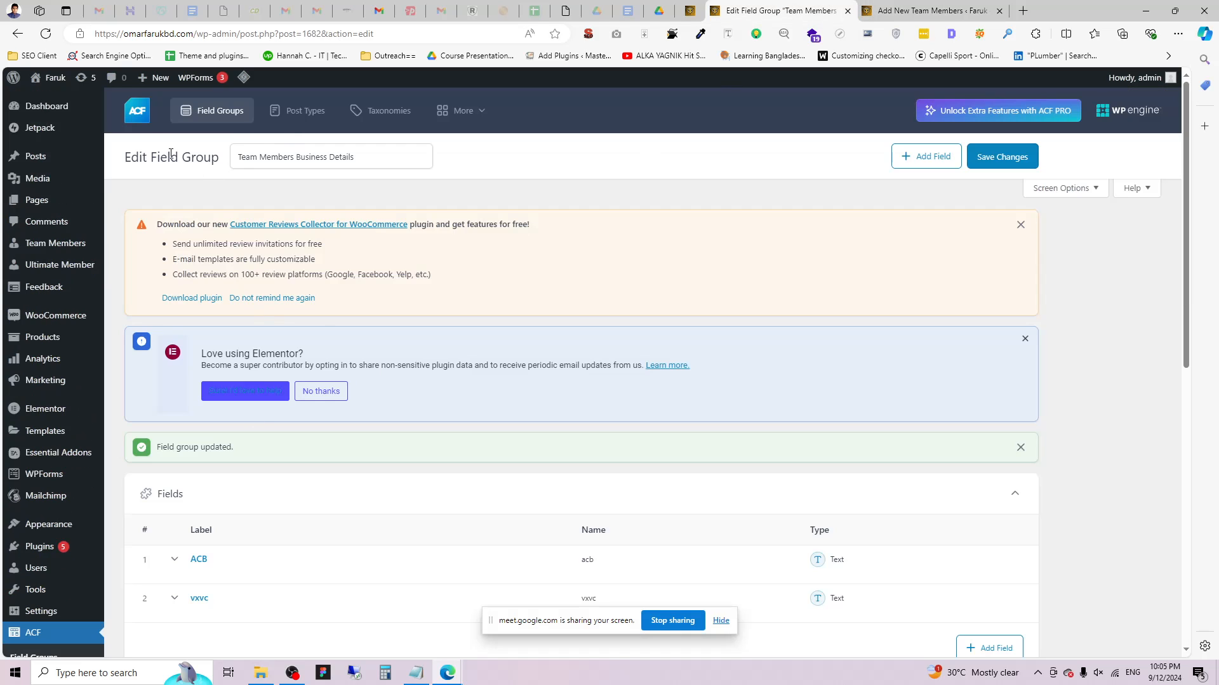
Review the location rule showing the group where Post Type is equal to Post.
left_click_drag(170, 154, 219, 156)
scroll(471, 307, "down", 6)
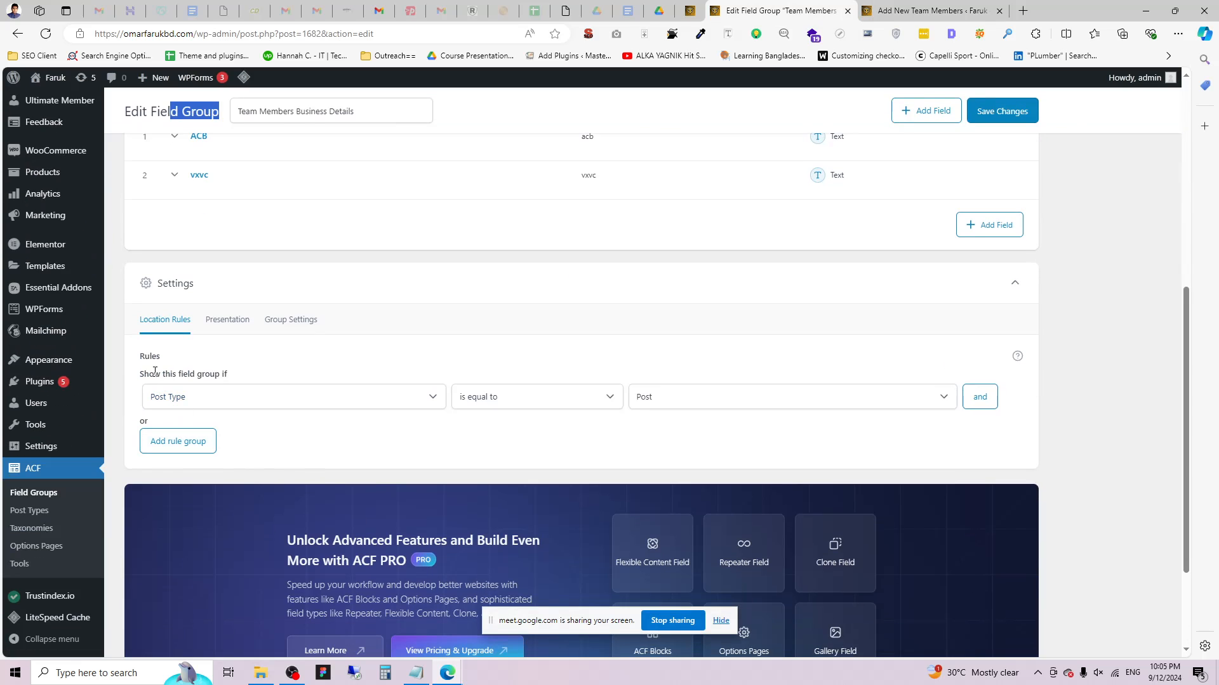
double_click(146, 357)
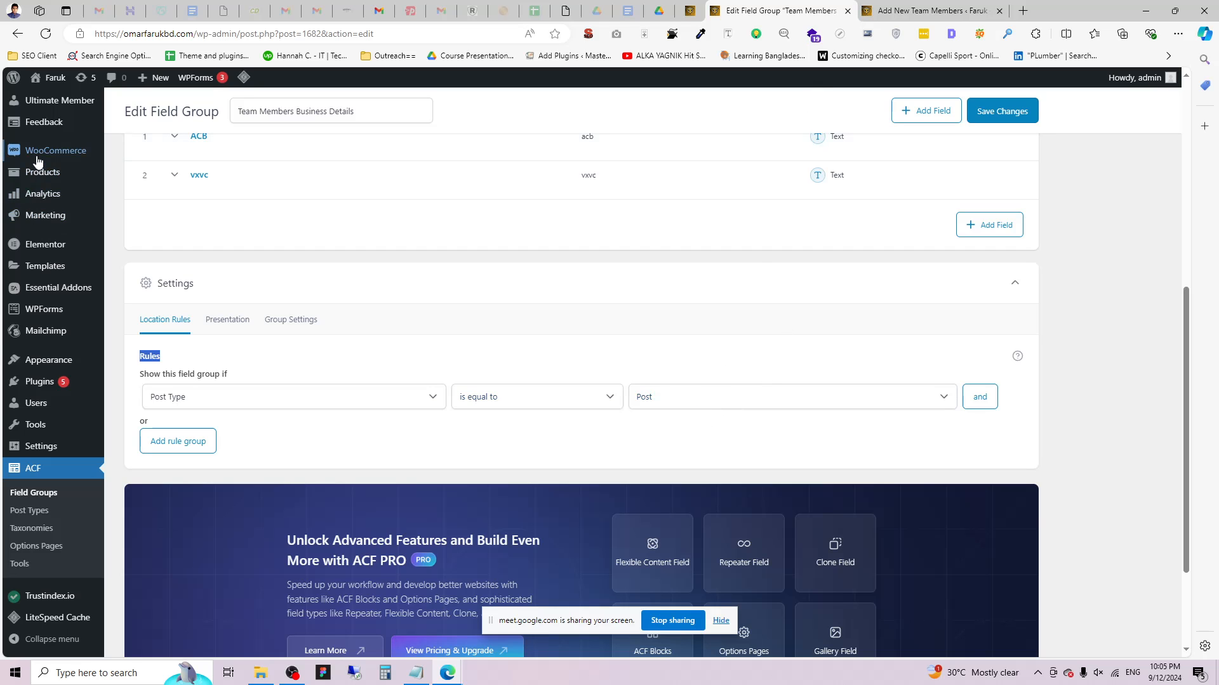
scroll(65, 189, "up", 3)
Open a new post in a new tab and confirm the ACB and vxvc fields appear there.
mouse_move(36, 158)
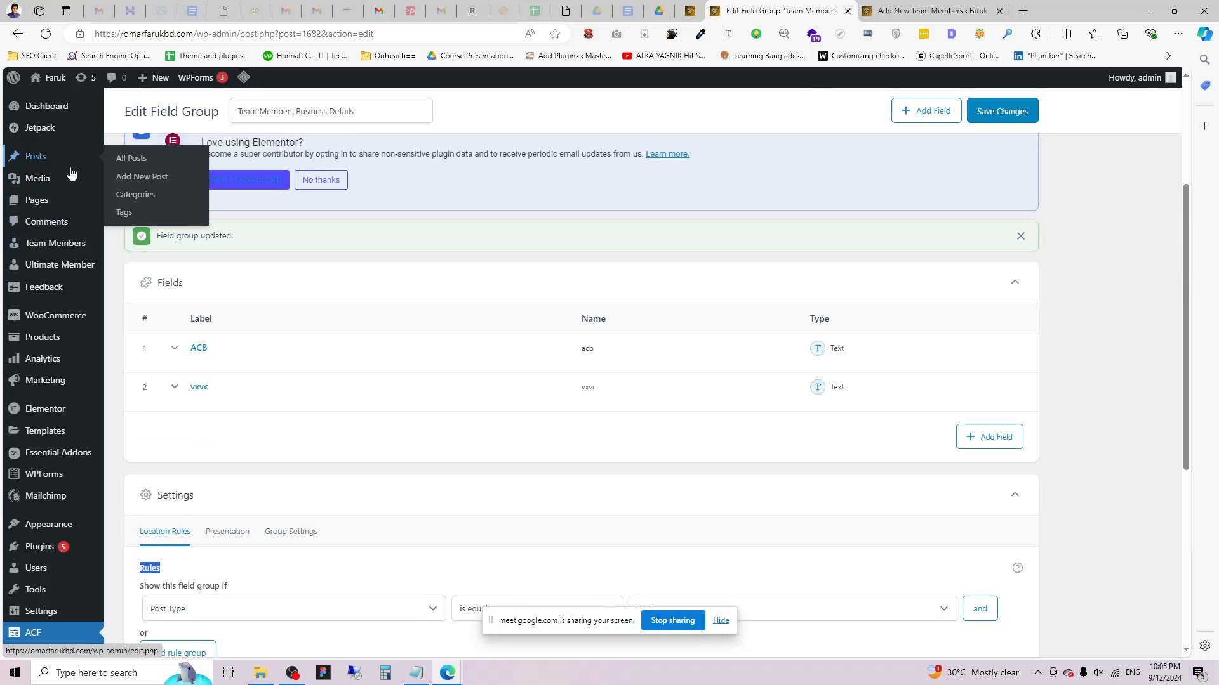
right_click(144, 179)
left_click(176, 196)
left_click(1009, 10)
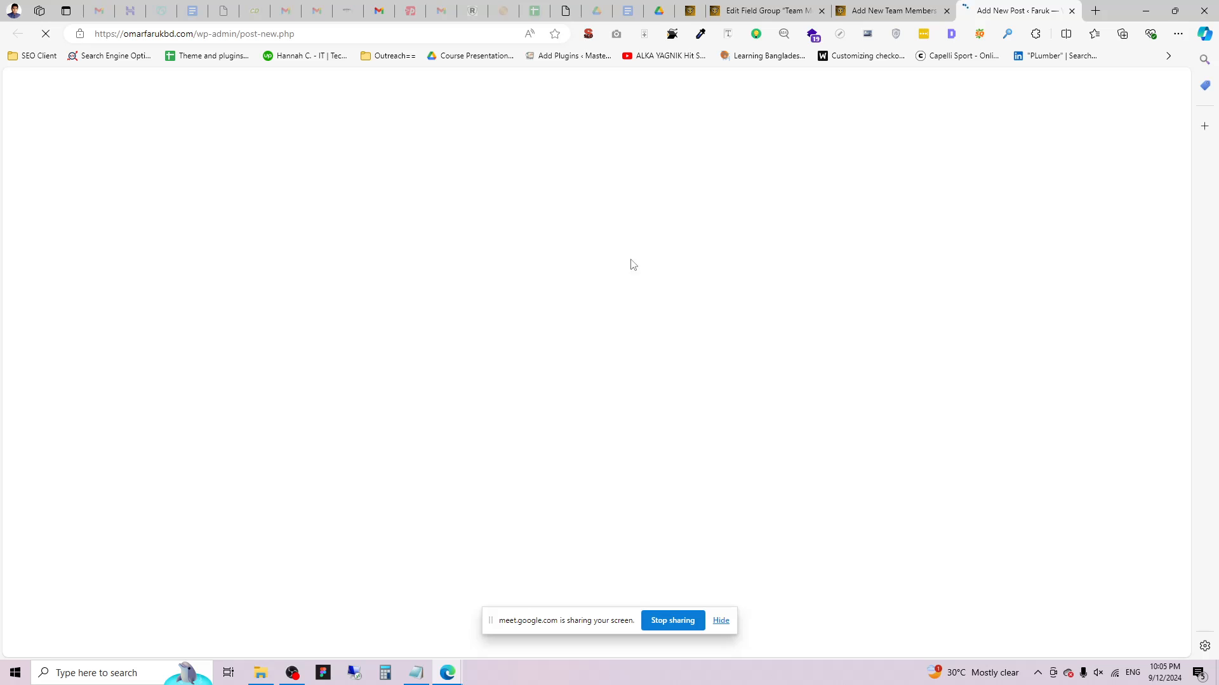
scroll(308, 408, "down", 3)
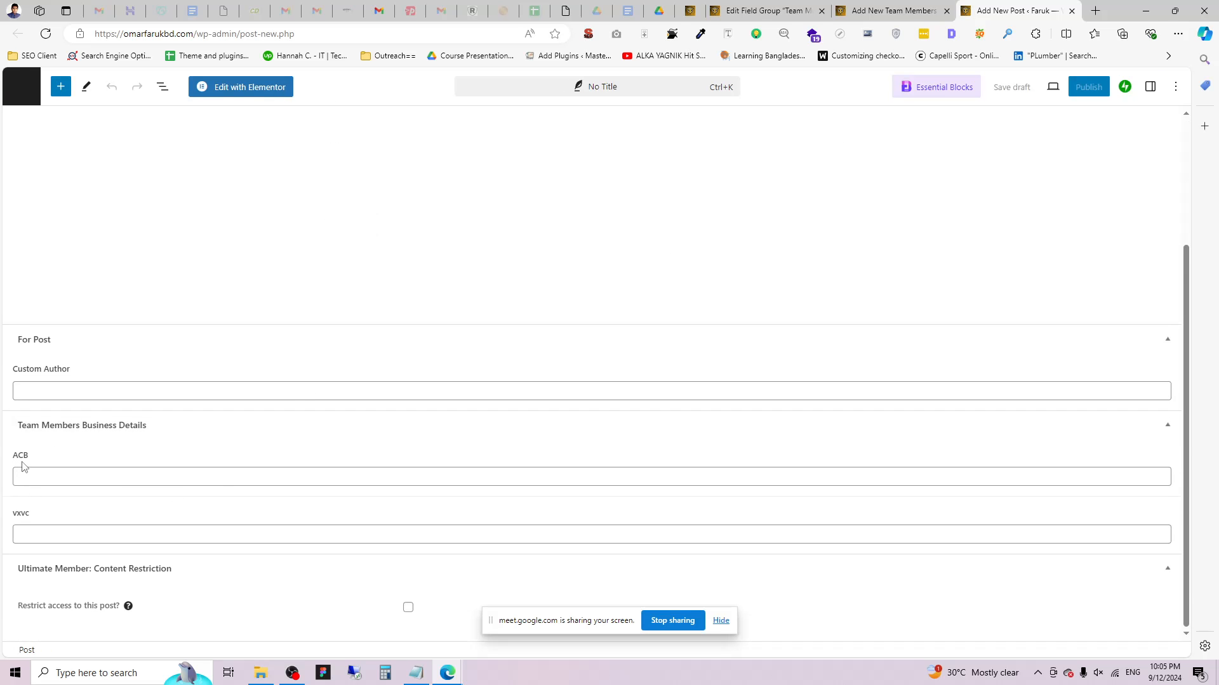
double_click(21, 455)
left_click(33, 514)
left_click(44, 442)
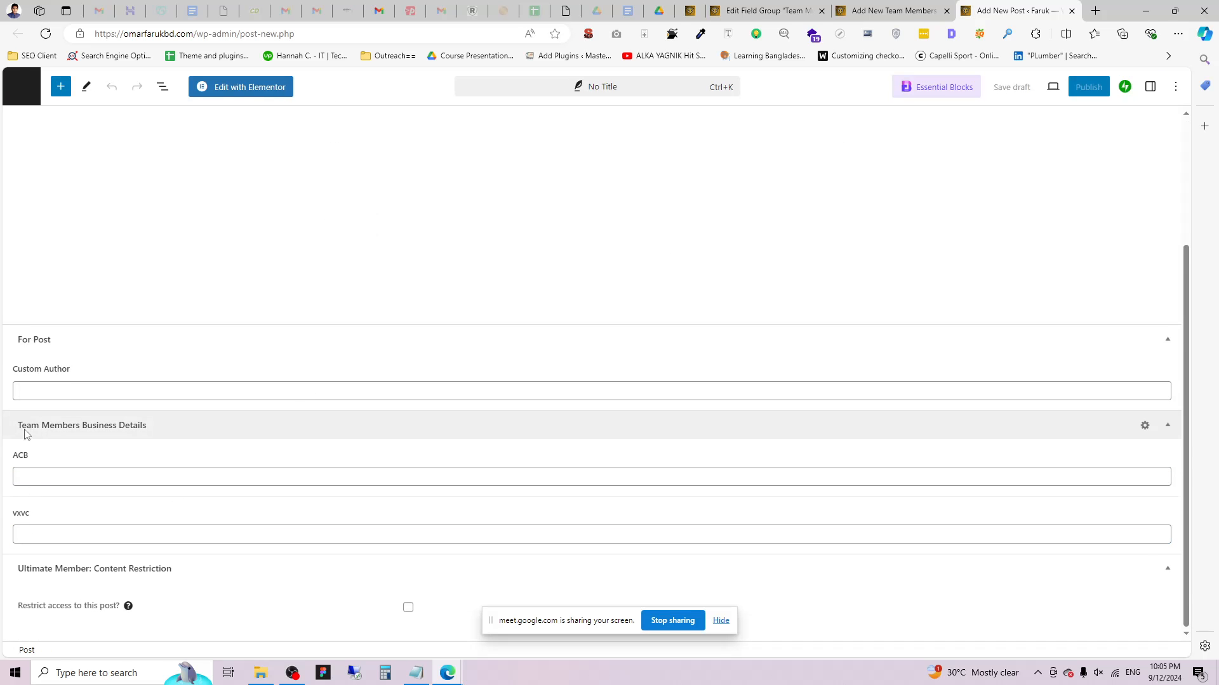
left_click(27, 434)
left_click(123, 543)
Return to the Team Members Business Details field group editor.
left_click(894, 10)
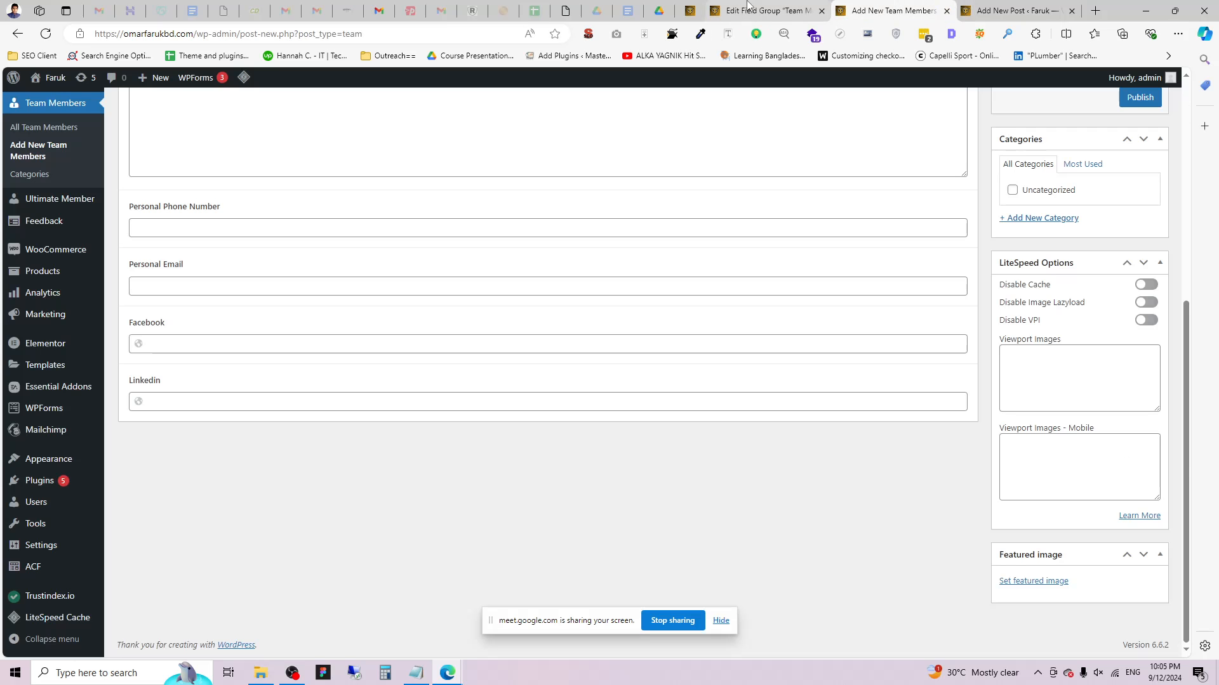
left_click(748, 7)
scroll(345, 392, "down", 3)
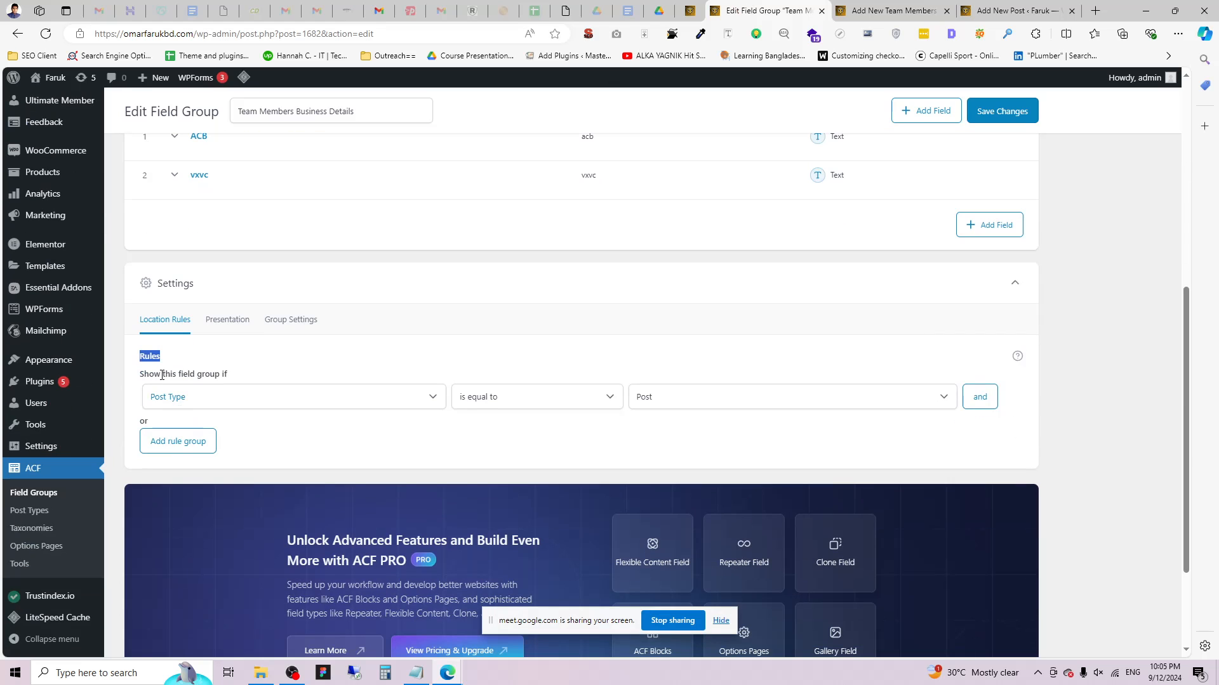
Change the location rule to Post Type is equal to Team and save the group.
left_click(677, 398)
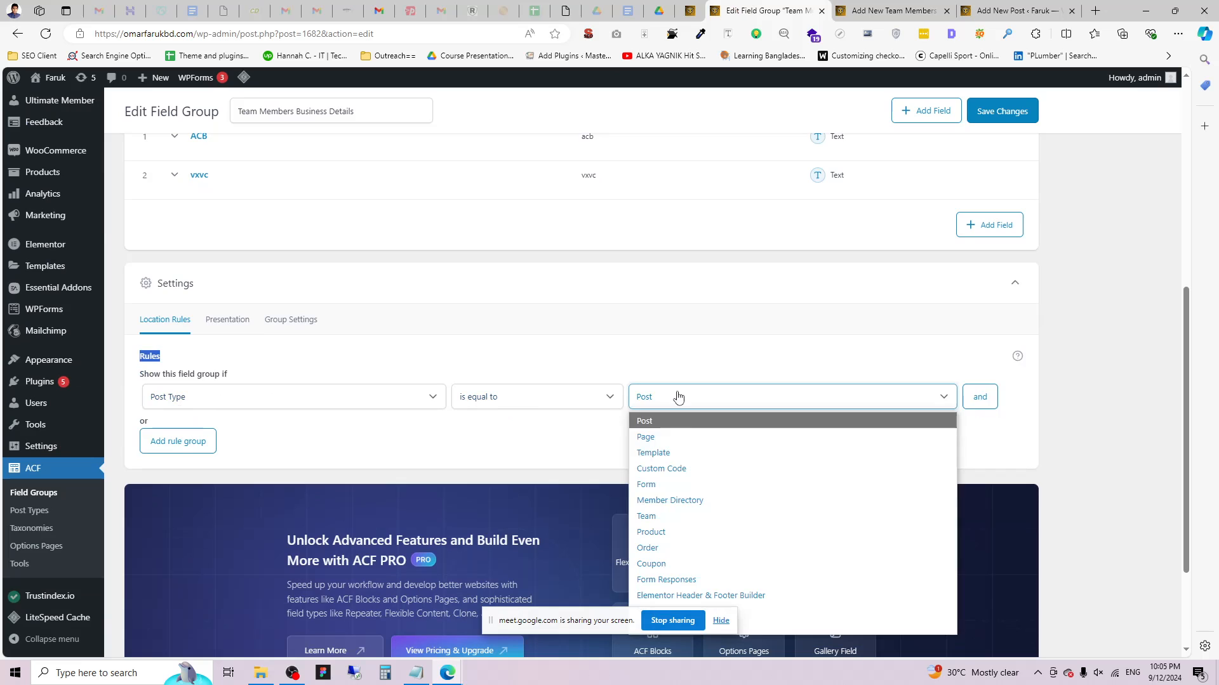
left_click(658, 522)
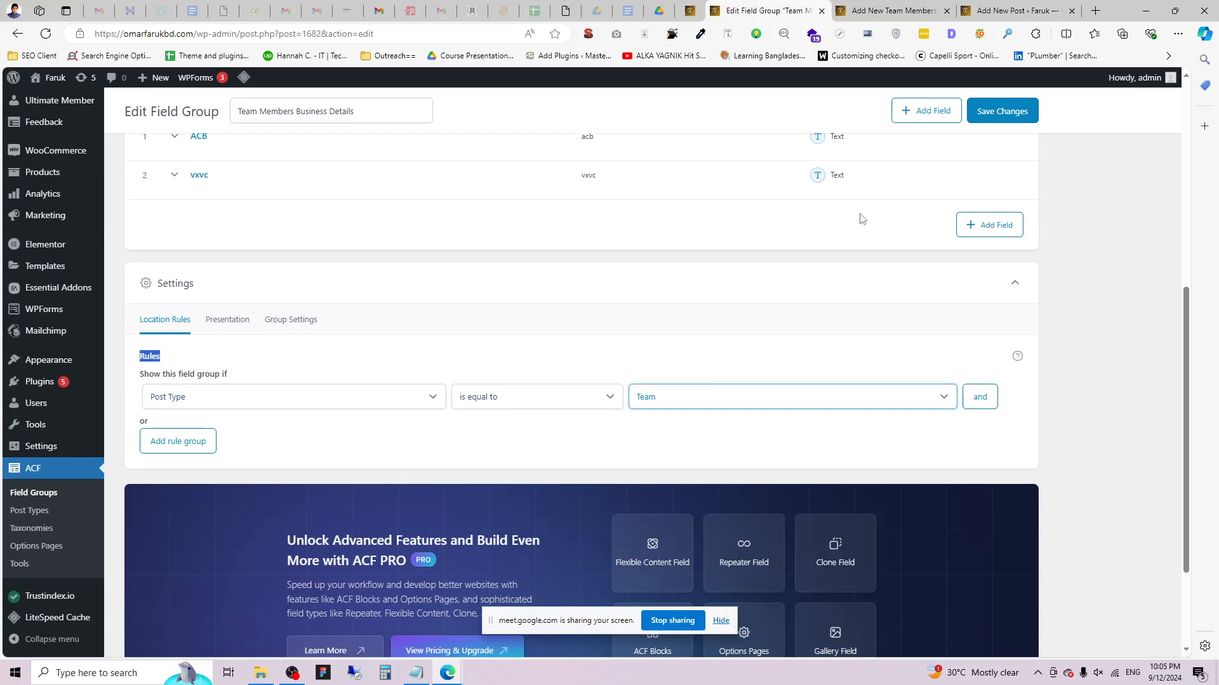
left_click(976, 106)
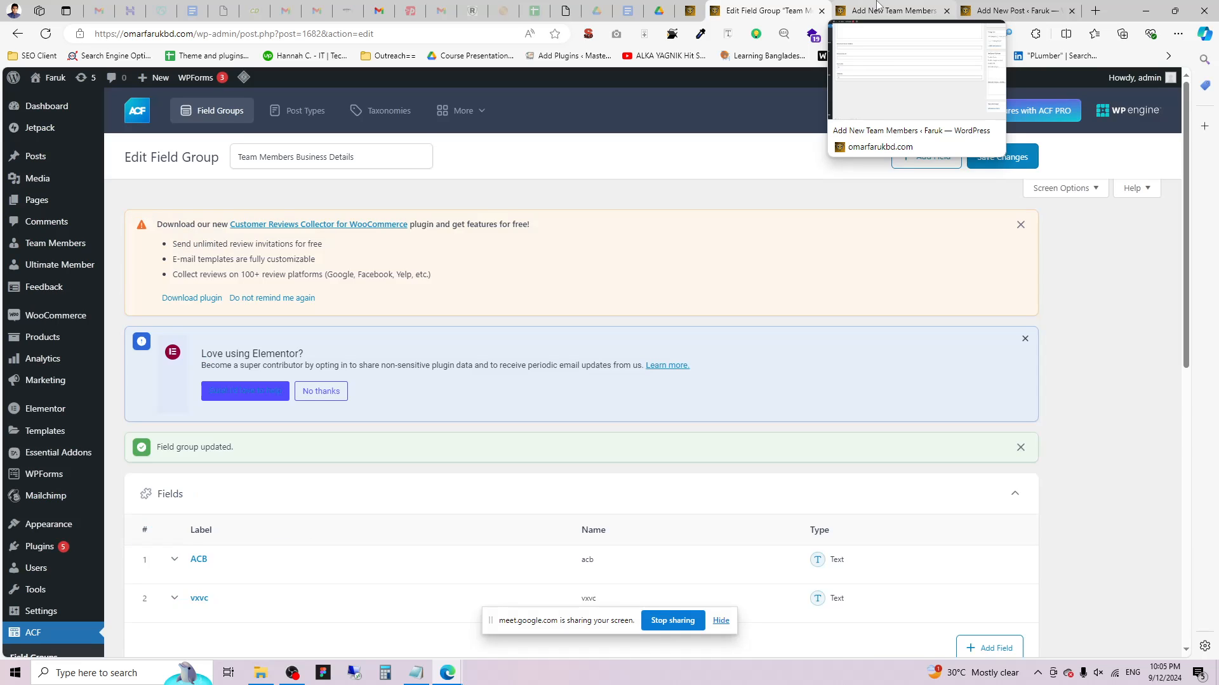
Reload the Add New Team Members page to show the business details box with ACB and vxvc.
left_click(886, 7)
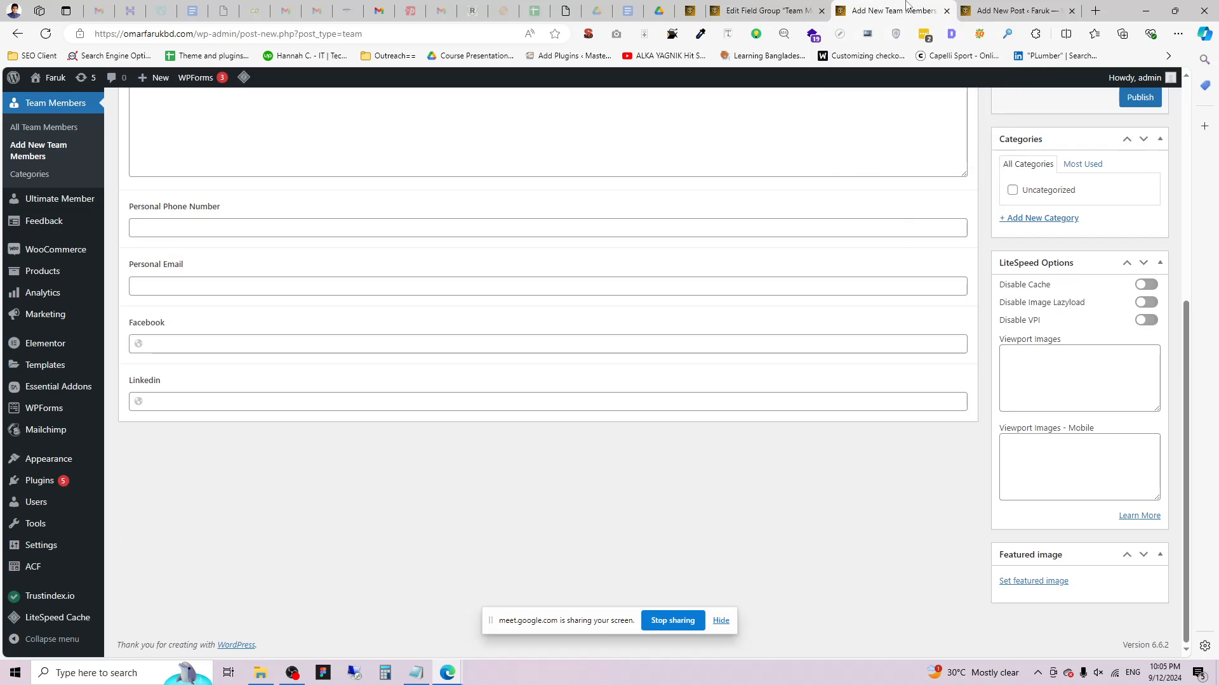
scroll(82, 120, "up", 3)
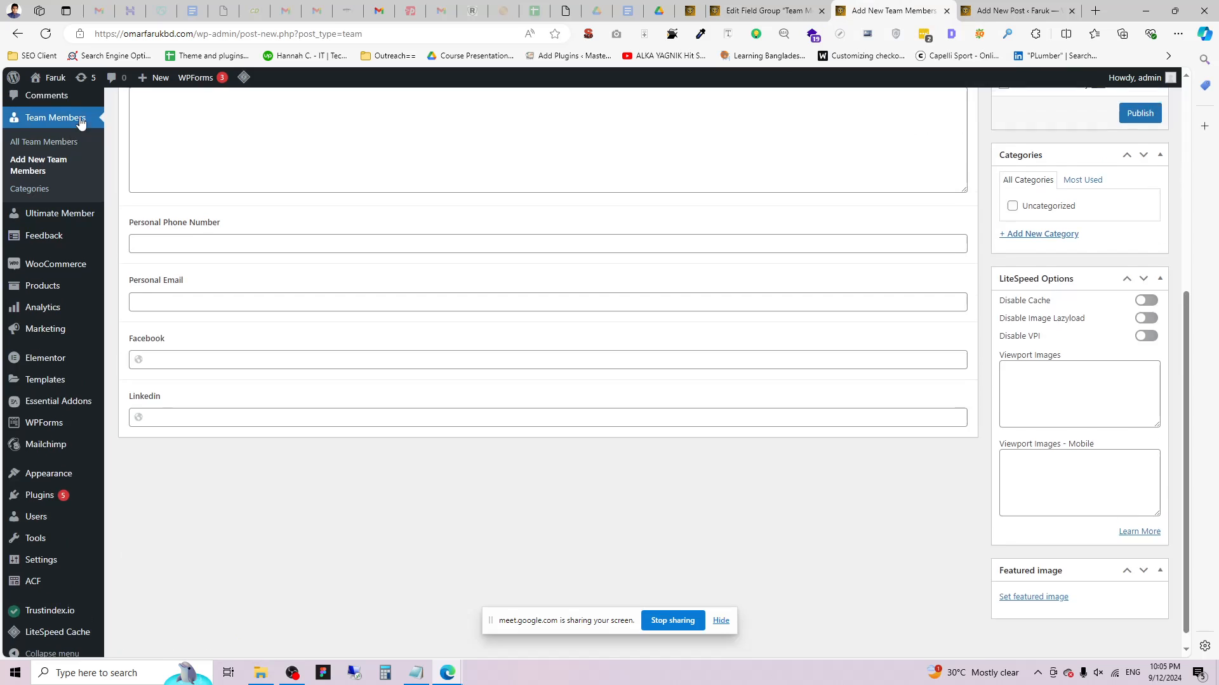
left_click(91, 96)
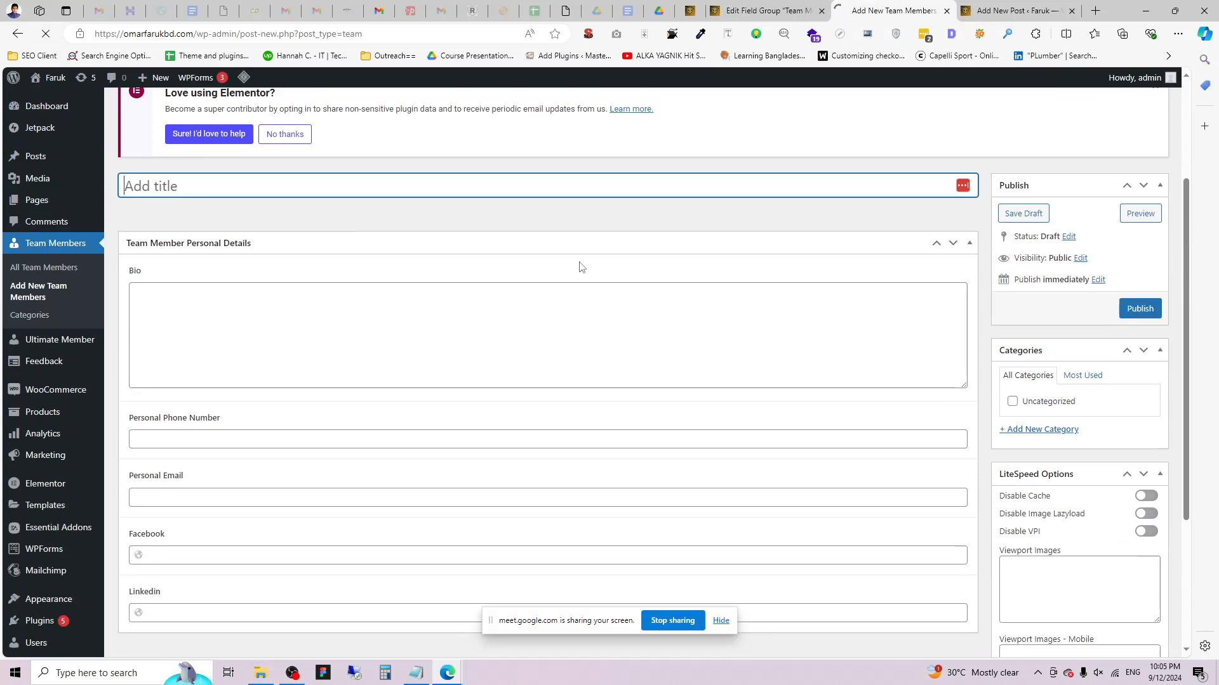
scroll(544, 383, "down", 3)
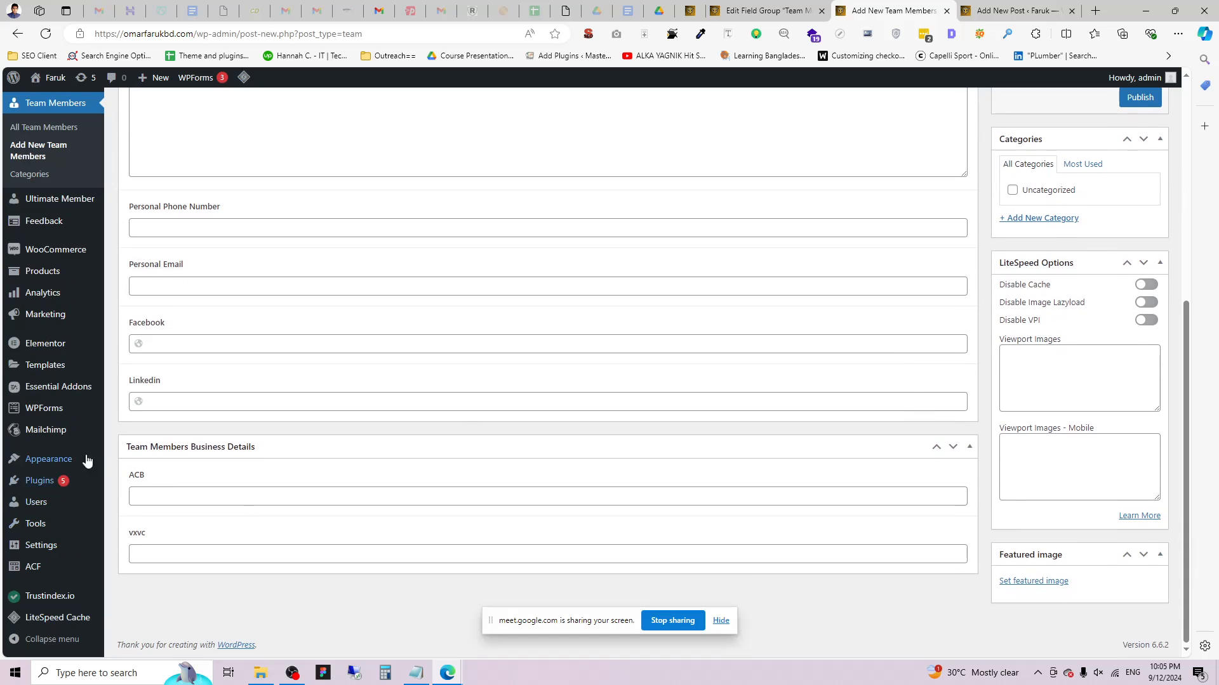
scroll(789, 385, "up", 5)
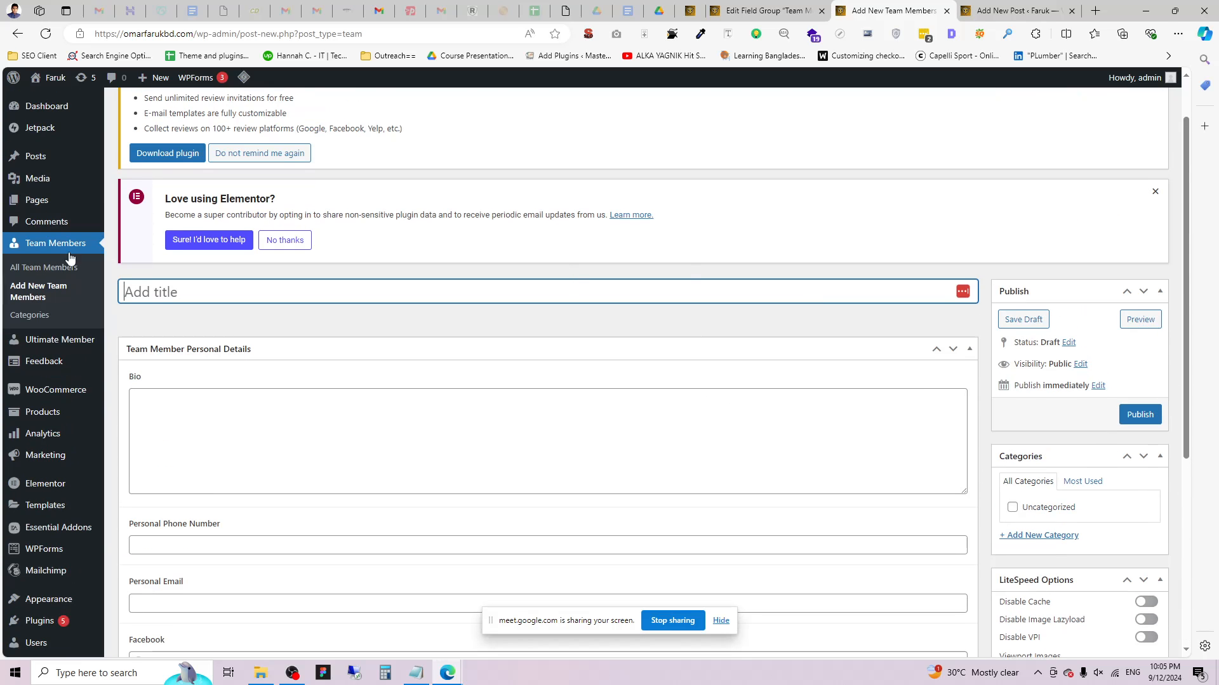
scroll(516, 343, "down", 5)
scroll(547, 443, "up", 3)
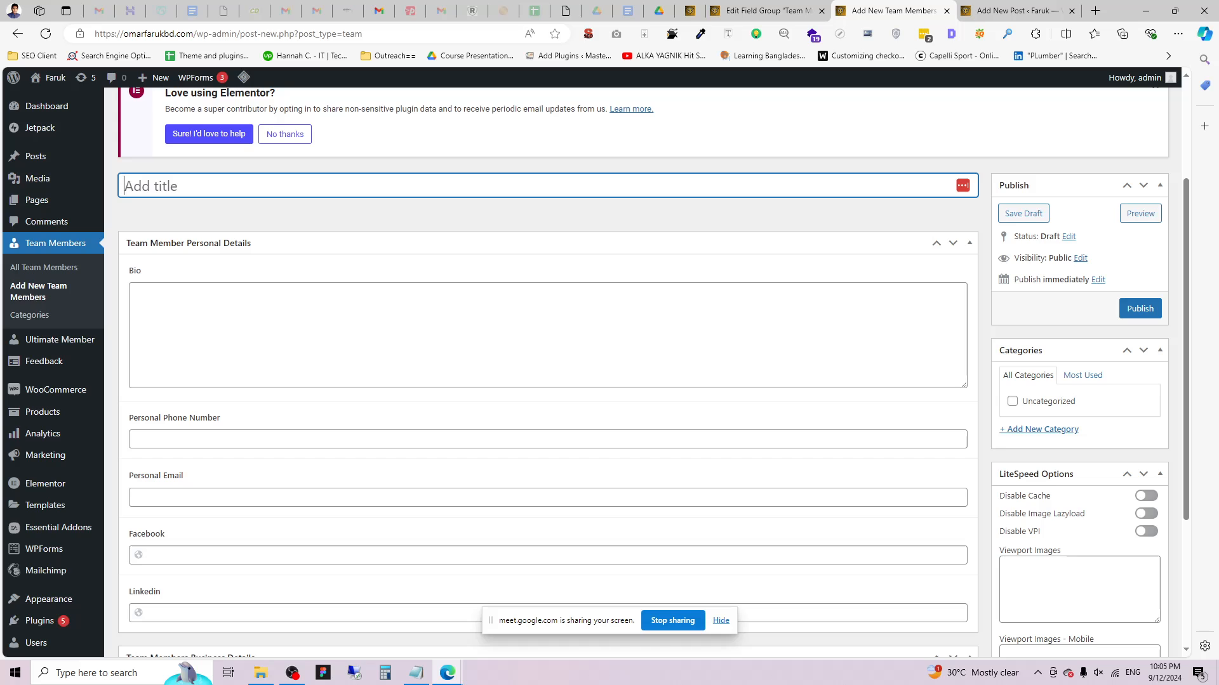
scroll(444, 266, "down", 3)
scroll(503, 245, "up", 6)
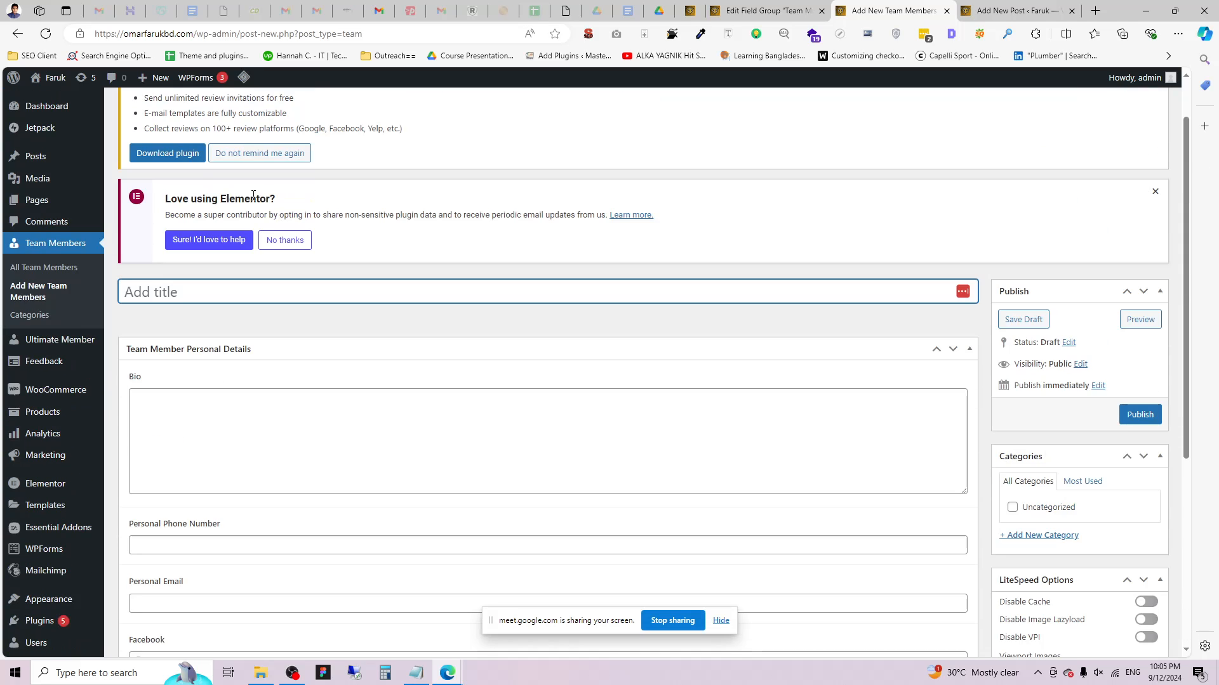
Dismiss the Elementor data-sharing, promotional and WooCommerce notices, then return to the field group editor.
left_click(1155, 137)
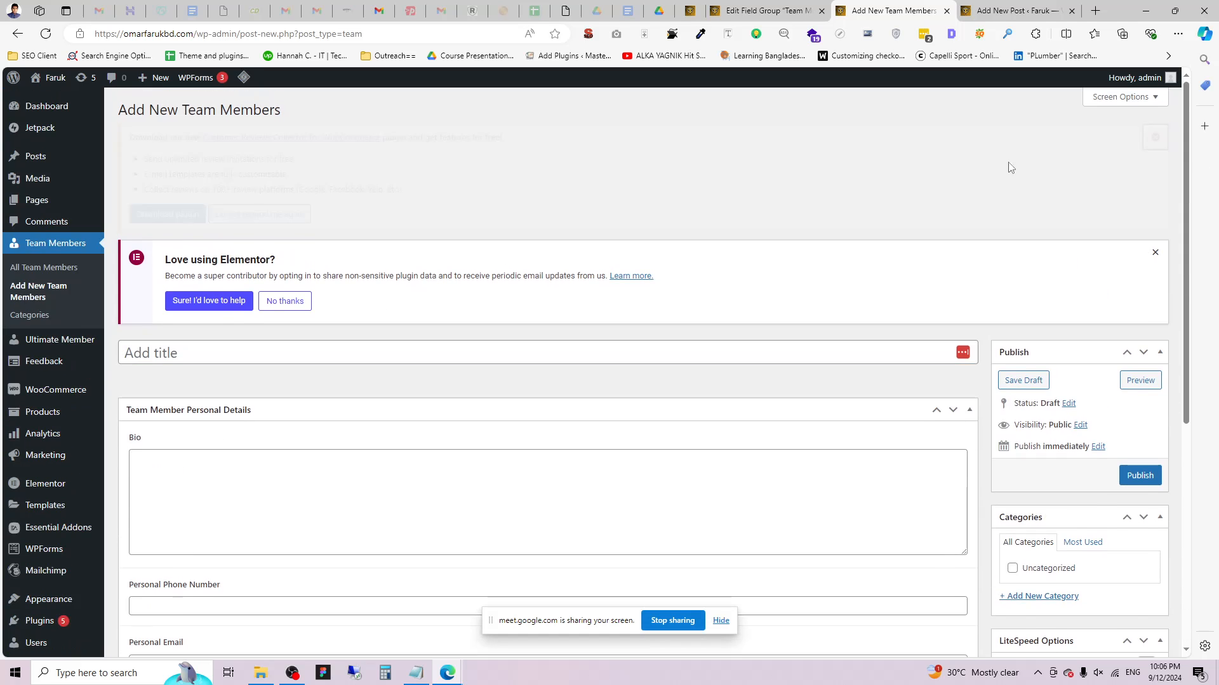
left_click(289, 186)
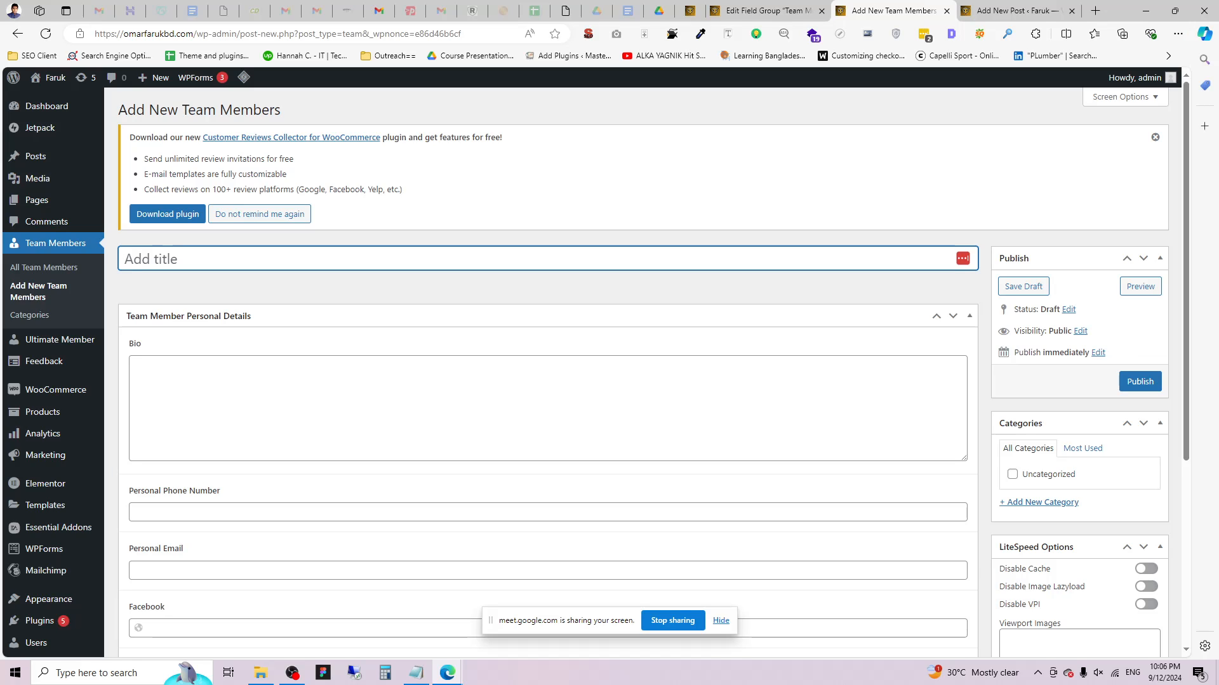
scroll(531, 452, "down", 2)
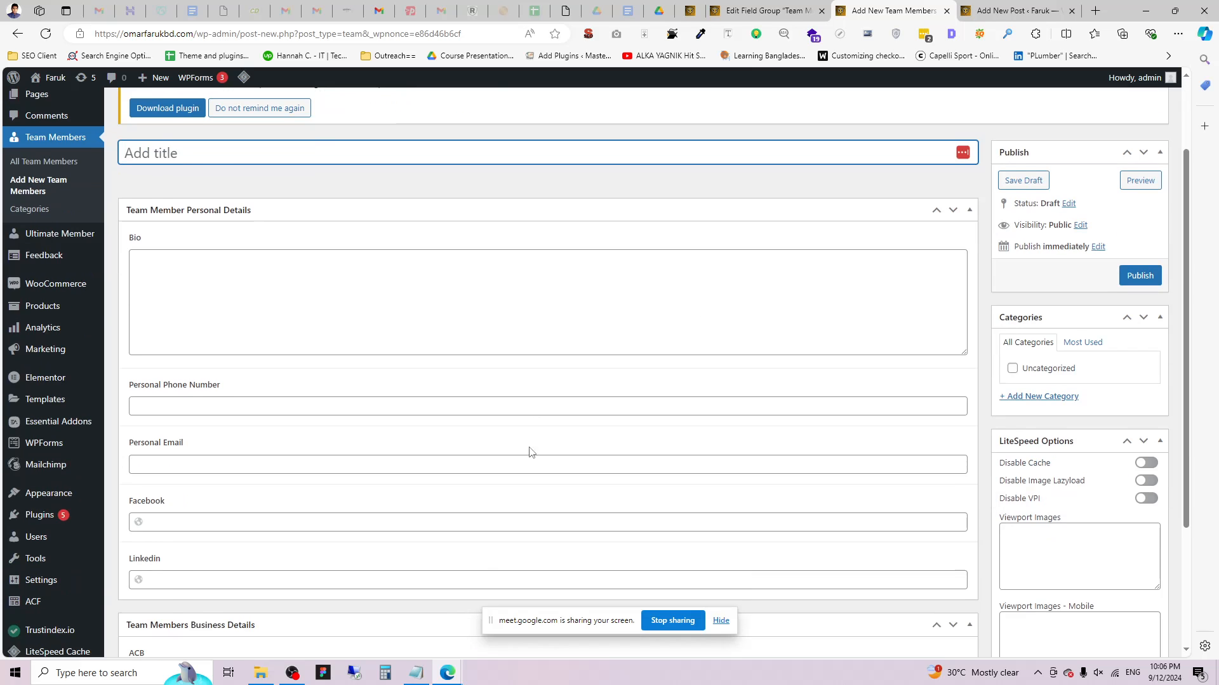
scroll(530, 452, "up", 2)
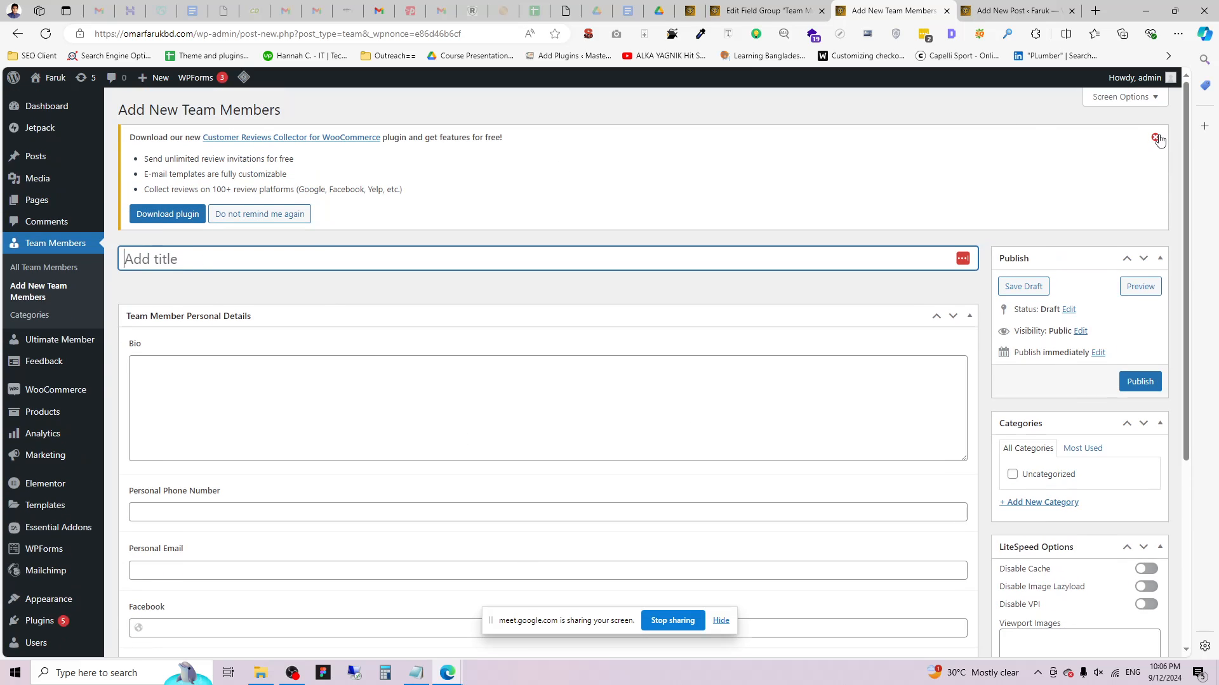
left_click(1155, 137)
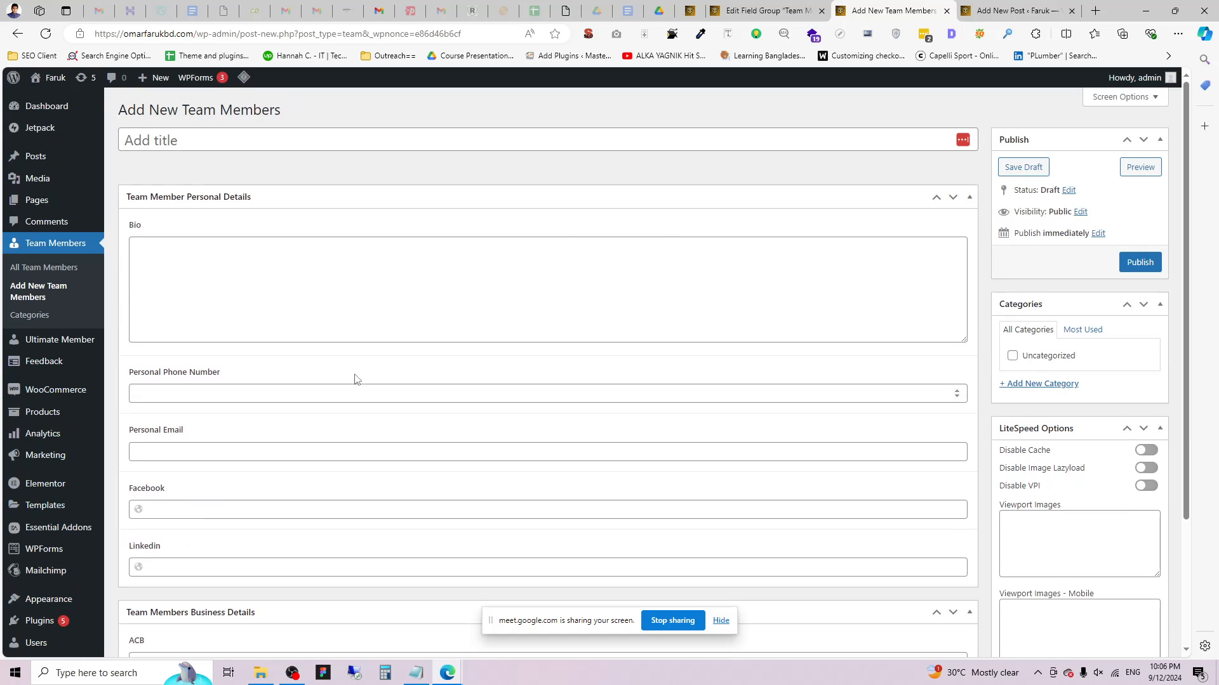
left_click(201, 132)
scroll(257, 470, "down", 3)
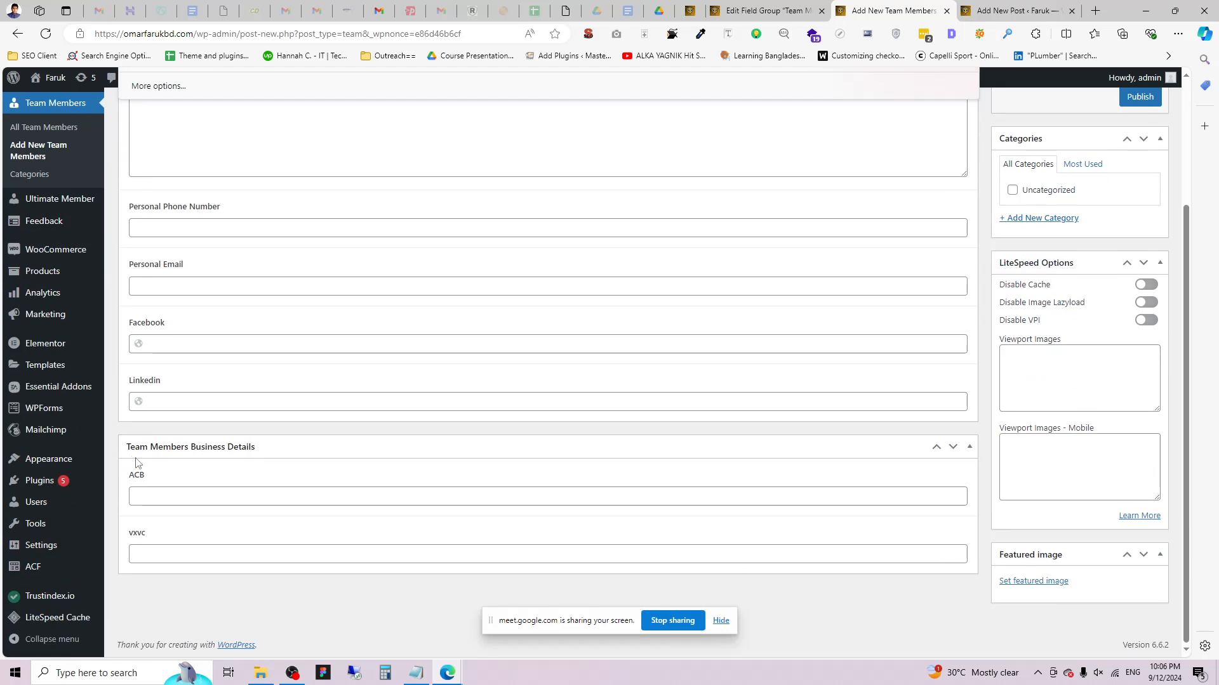
left_click(787, 9)
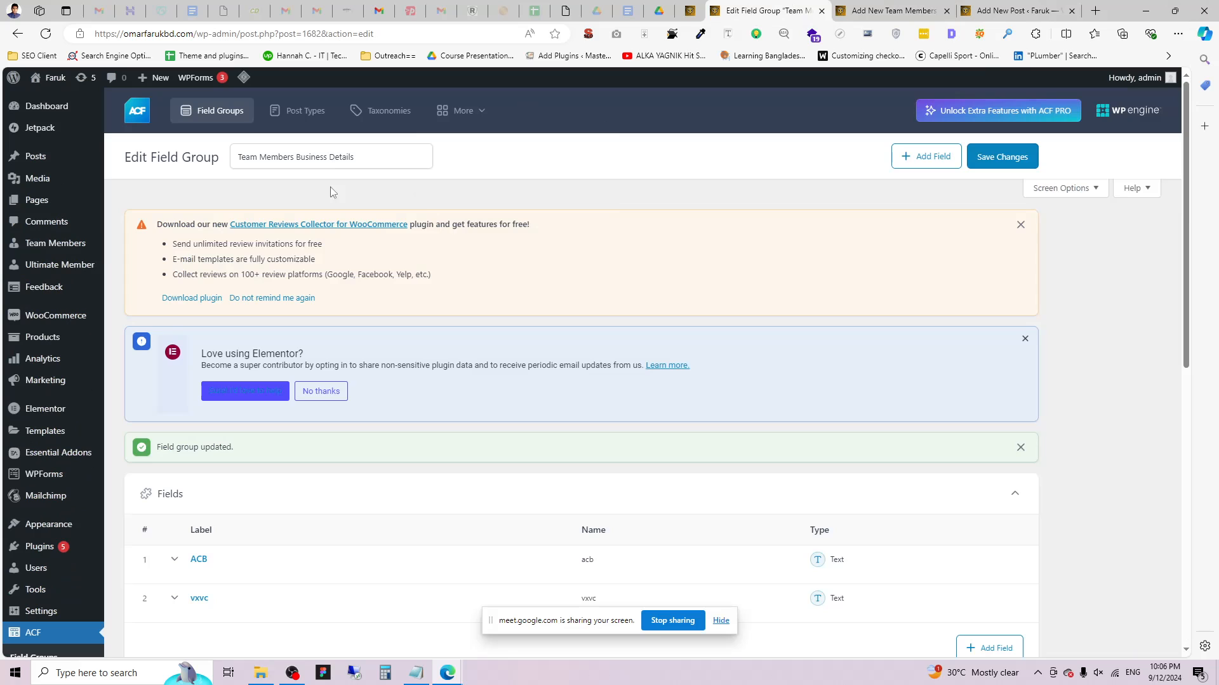
Move the Team Members Business Details field group to the Trash.
scroll(854, 214, "down", 2)
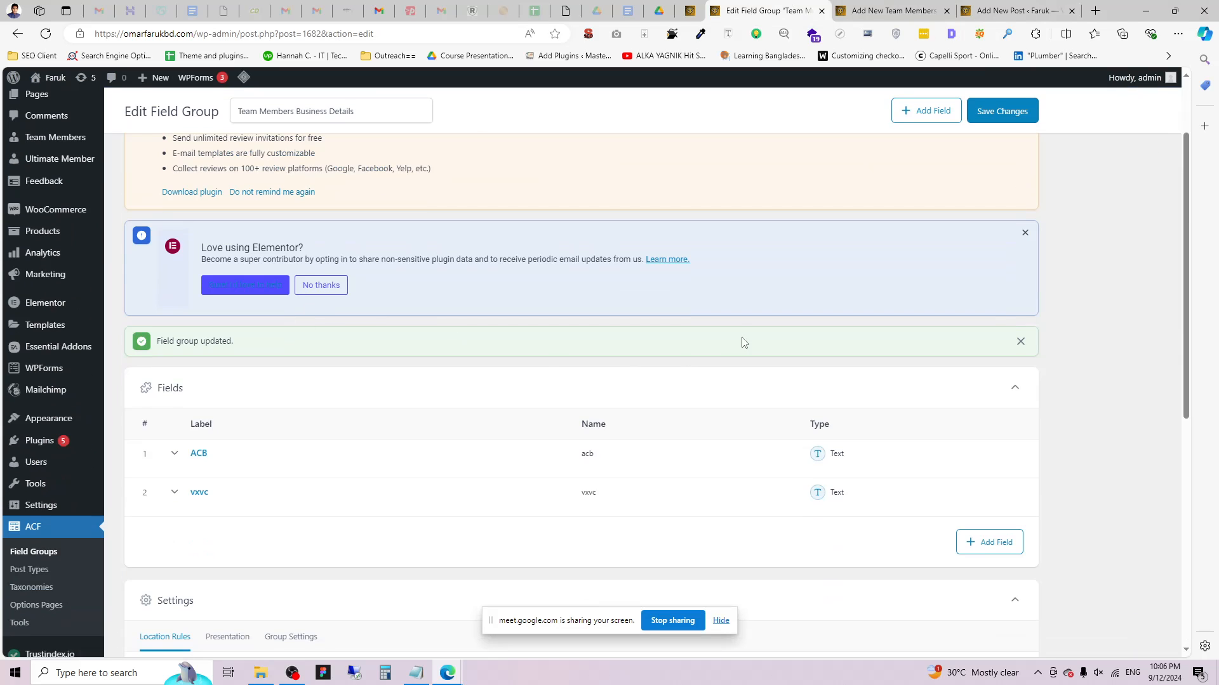
scroll(740, 341, "up", 2)
scroll(695, 309, "down", 1)
scroll(607, 357, "down", 3)
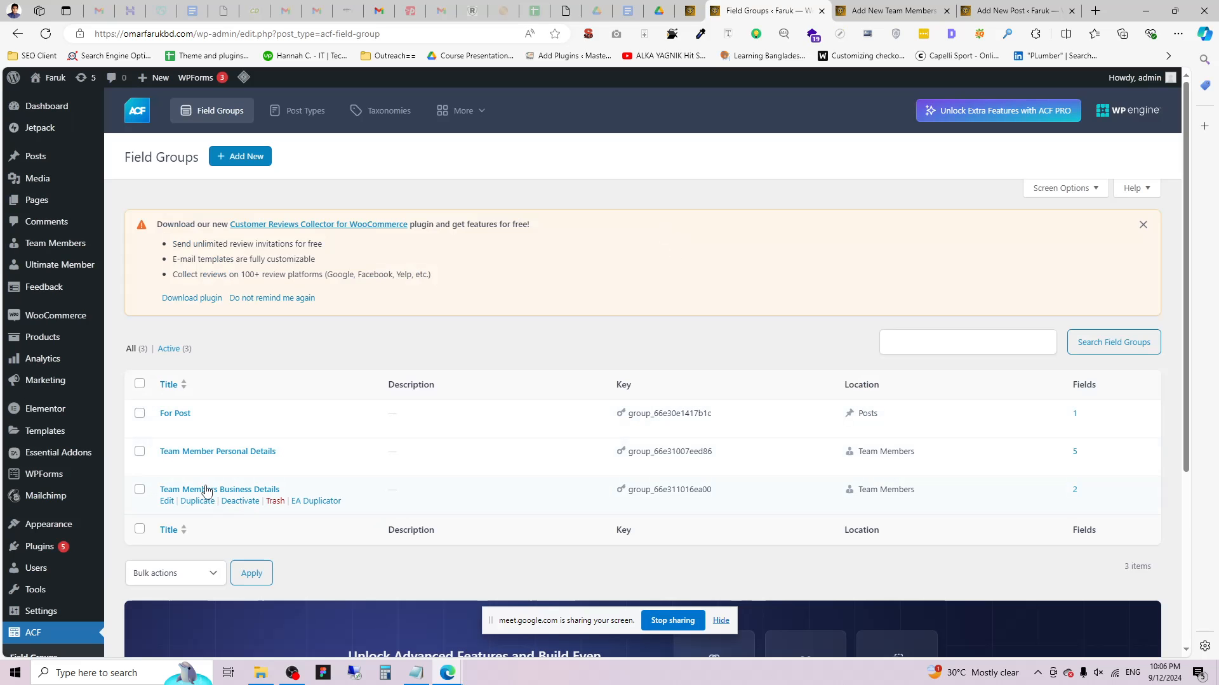
left_click(274, 502)
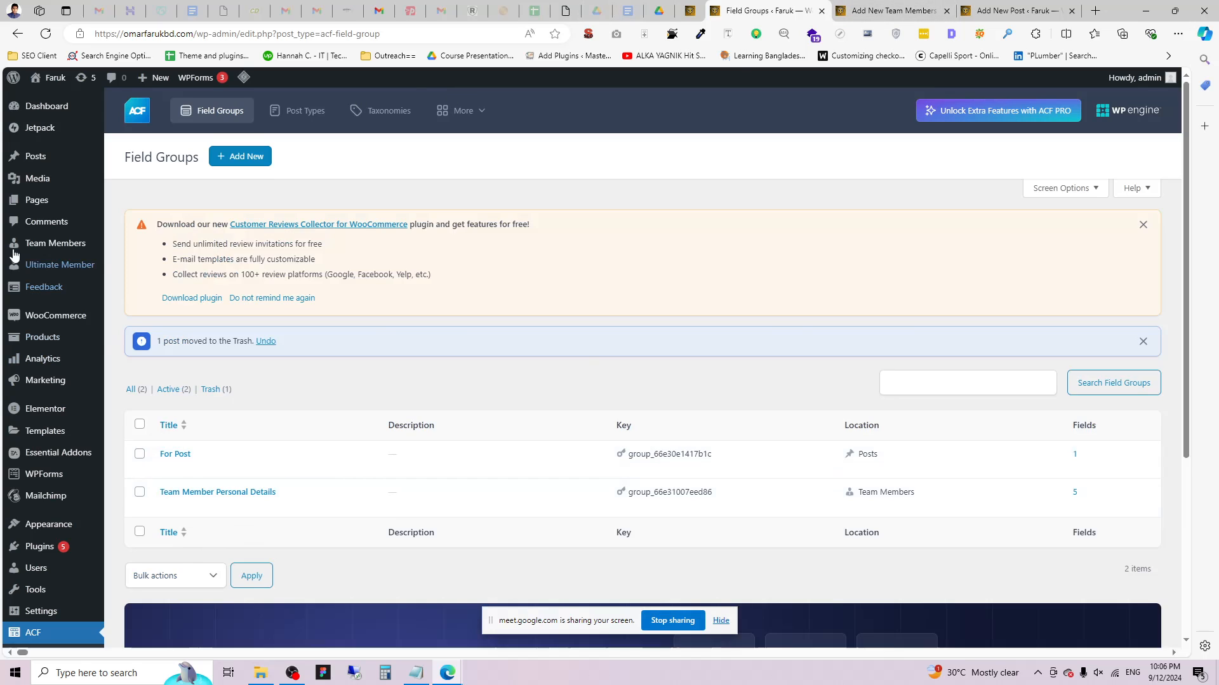
Open the All Team Members list and close the leftover new post tab.
mouse_move(54, 244)
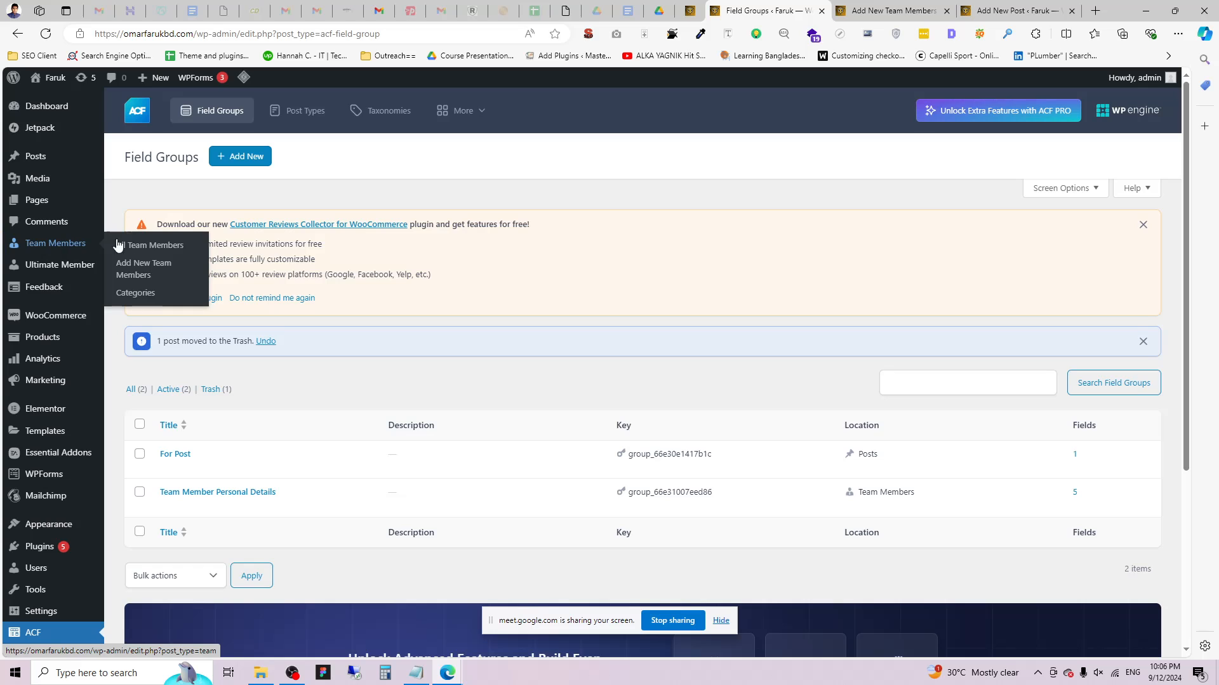
left_click(139, 248)
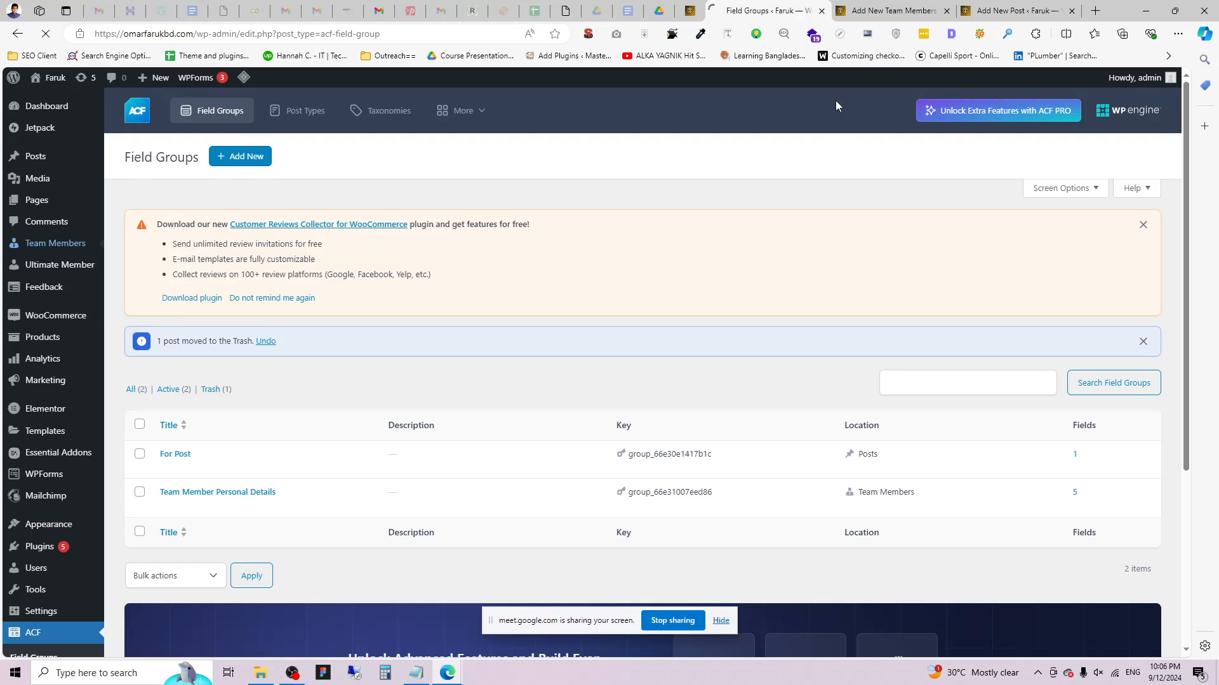
left_click(947, 11)
left_click(950, 11)
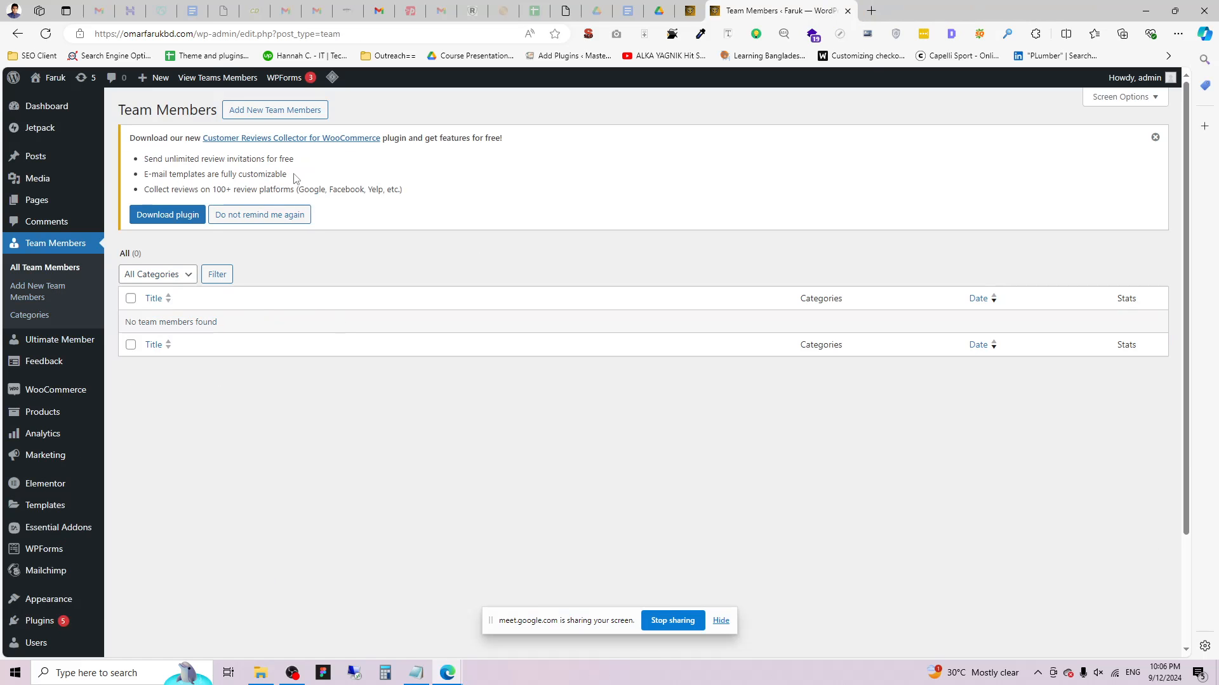
Dismiss the plugin notice and start a new team member titled with the member's name.
left_click(1155, 137)
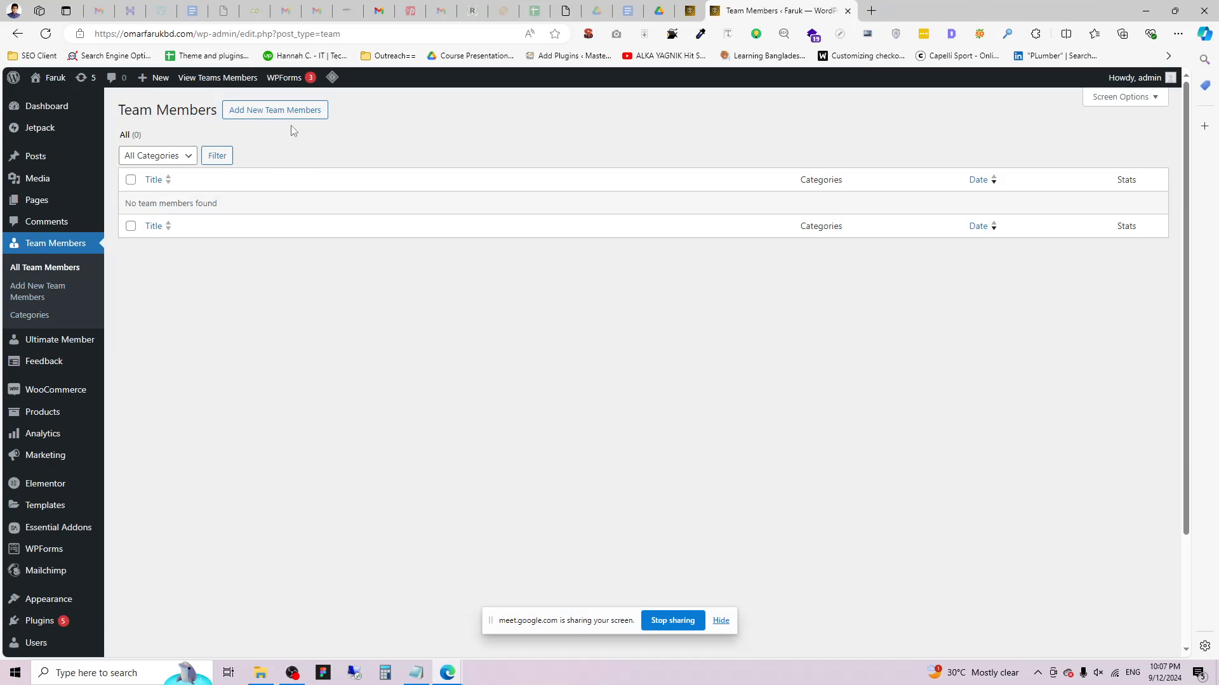
left_click(289, 111)
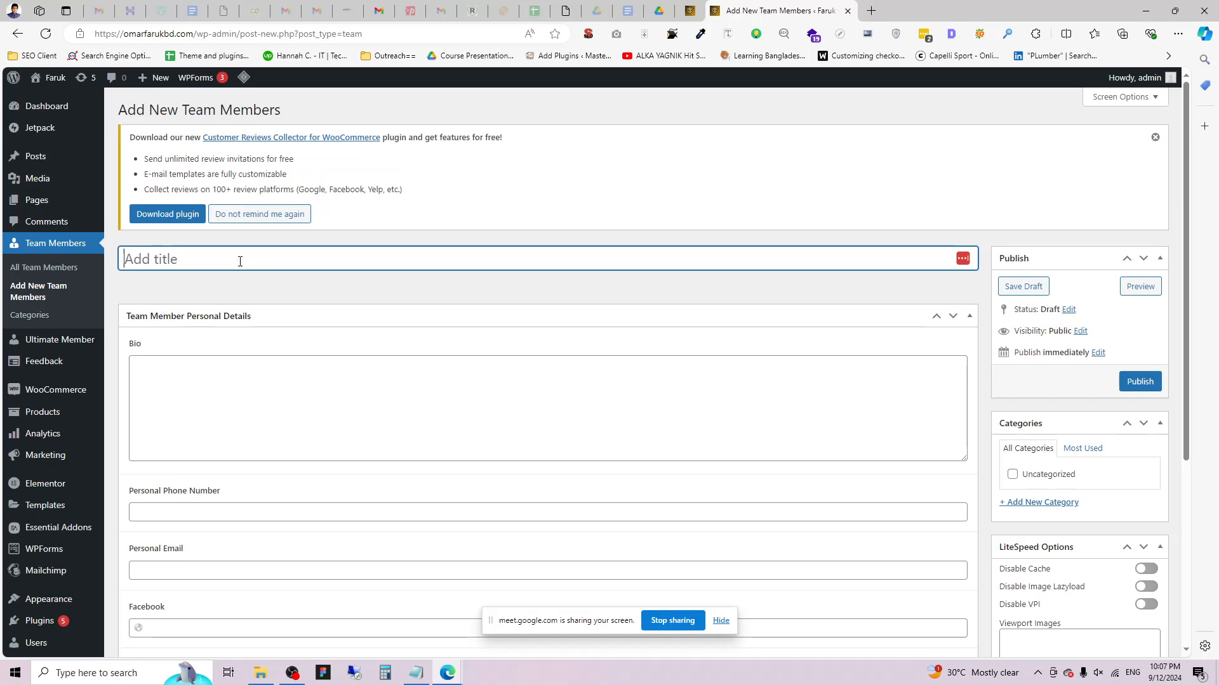
Fill the Bio with two pasted copies of the notice's first sentence as filler text.
left_click(275, 362)
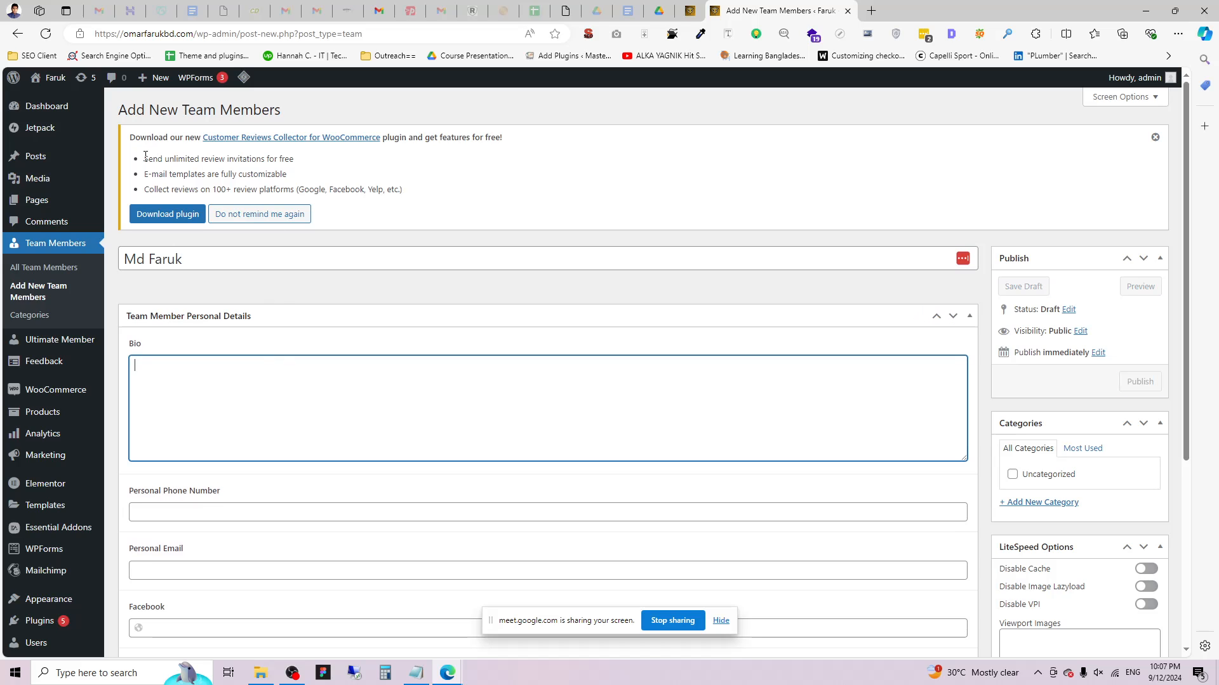
left_click_drag(145, 155, 299, 158)
left_click(230, 372)
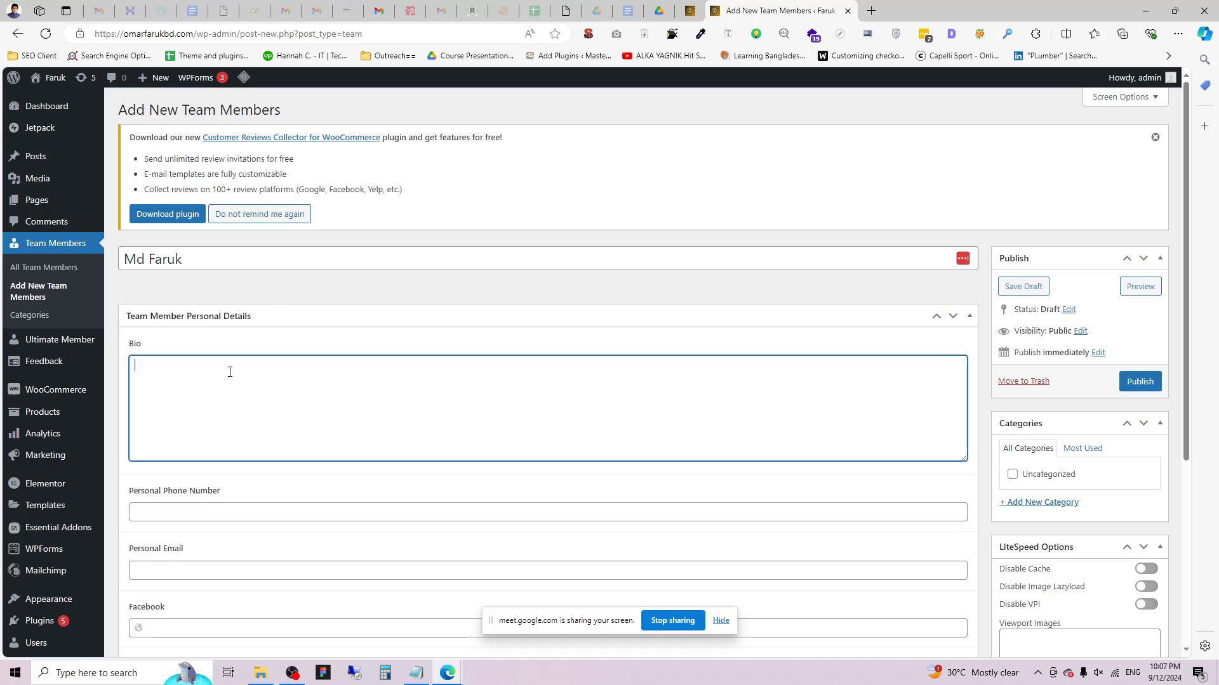
key("ctrl+v")
key("ctrl+v")
key("ctrl+v")
key("ctrl+v")
key("ctrl+v")
key("ctrl+v")
key("ctrl+v")
key("ctrl+v")
key("ctrl+v")
key("ctrl+v")
key("ctrl+v")
key("ctrl+v")
key("ctrl+v")
key("ctrl+v")
key("ctrl+v")
key("ctrl+v")
key("ctrl+v")
key("ctrl+v")
key("ctrl+v")
key("ctrl+v")
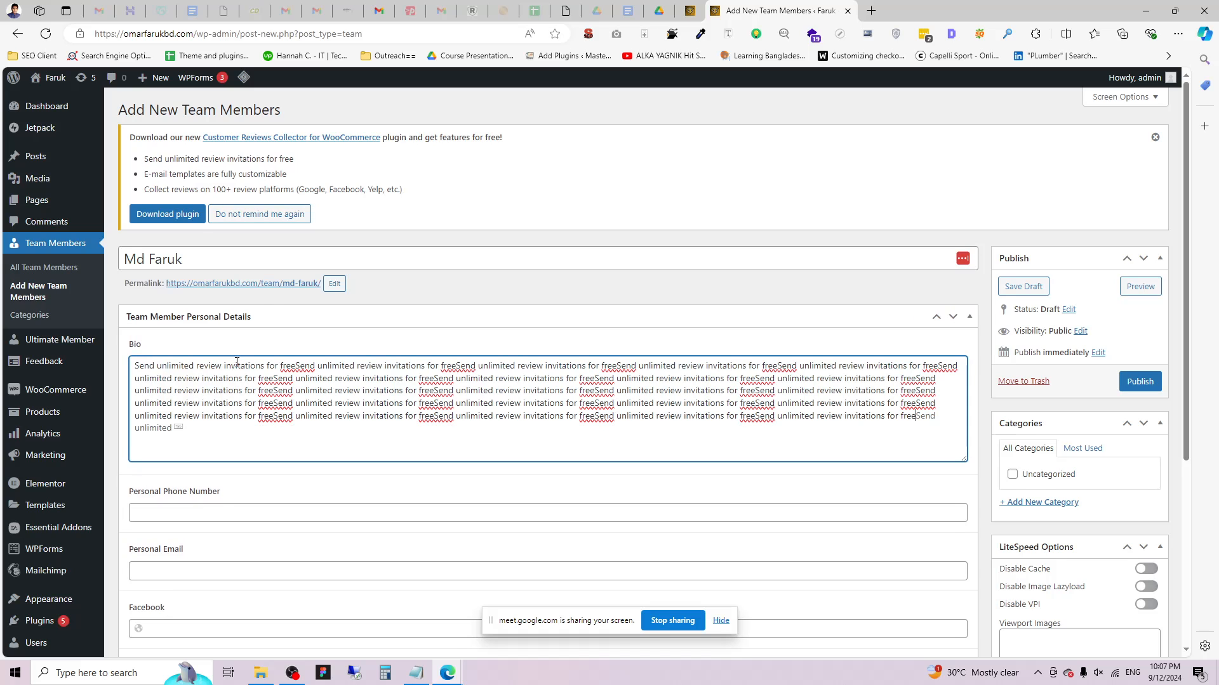
key("ctrl+v")
key("ctrl+v")
key("ctrl+v")
key("ctrl+v")
key("ctrl+v")
key("ctrl+v")
key("ctrl+v")
key("ctrl+v")
key("ctrl+v")
key("ctrl+v")
key("ctrl+v")
key("ctrl+v")
key("ctrl+v")
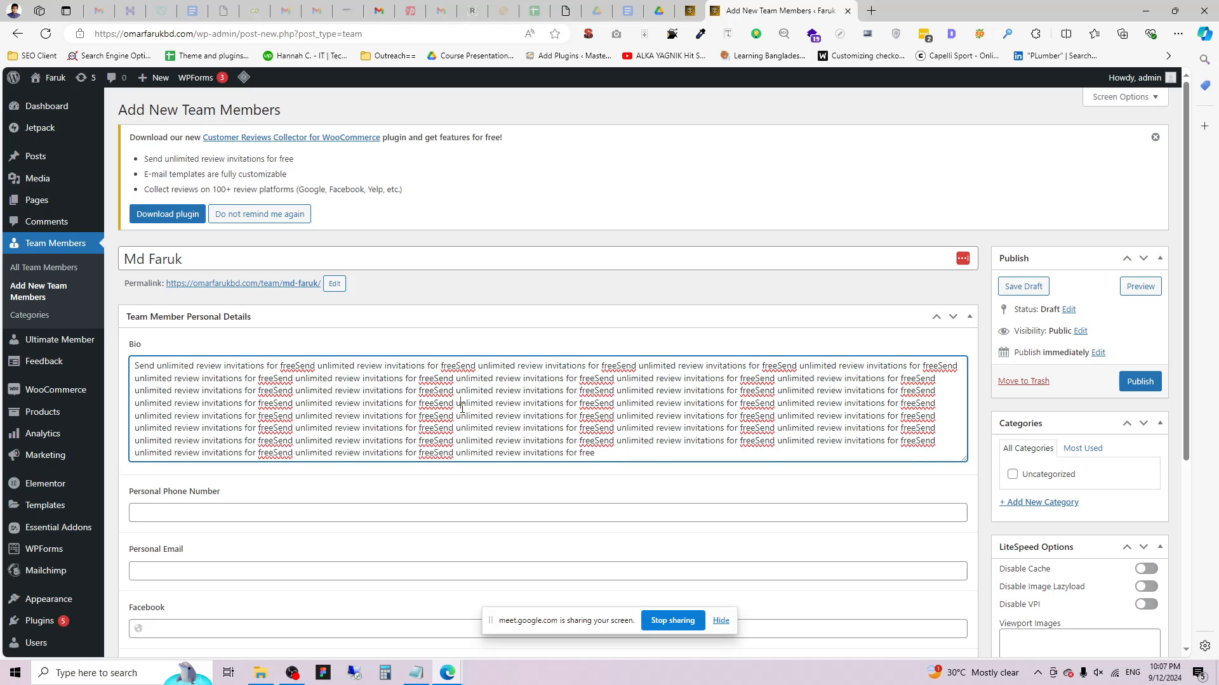
Break the Bio into two paragraphs and remove the extra trailing empty line.
left_click(462, 408)
key("Return")
key("Return")
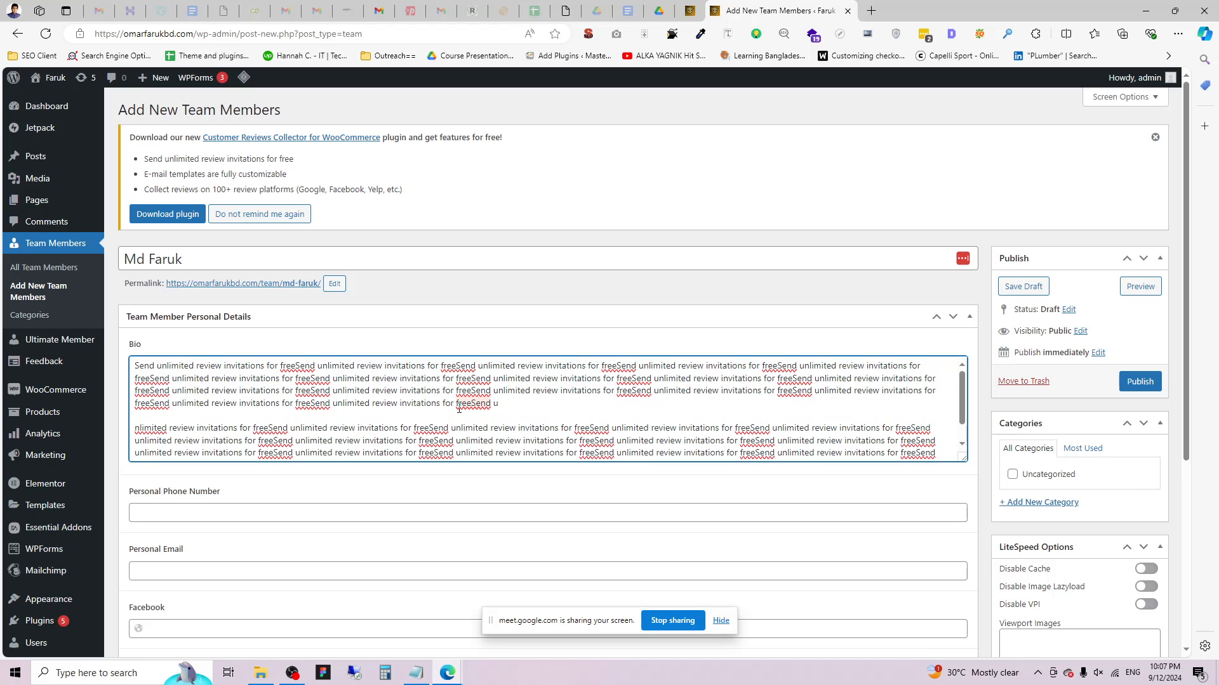
key("ctrl+a")
scroll(497, 408, "down", 1)
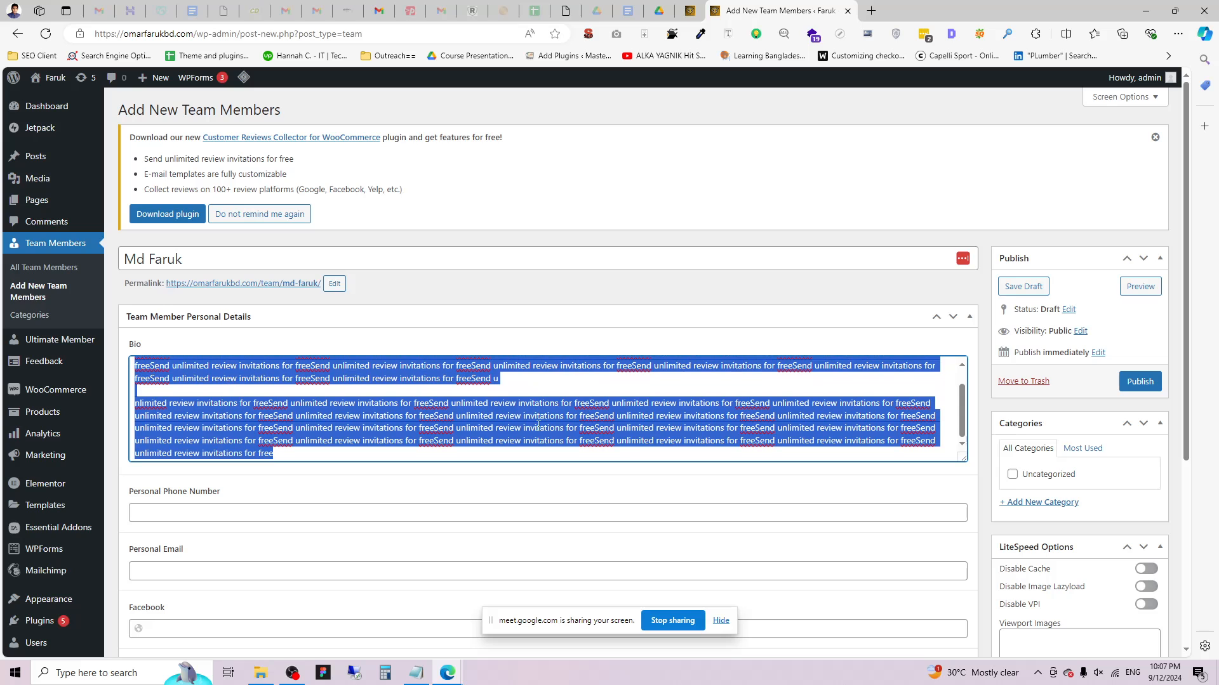
left_click(372, 455)
key("Return")
key("BackSpace")
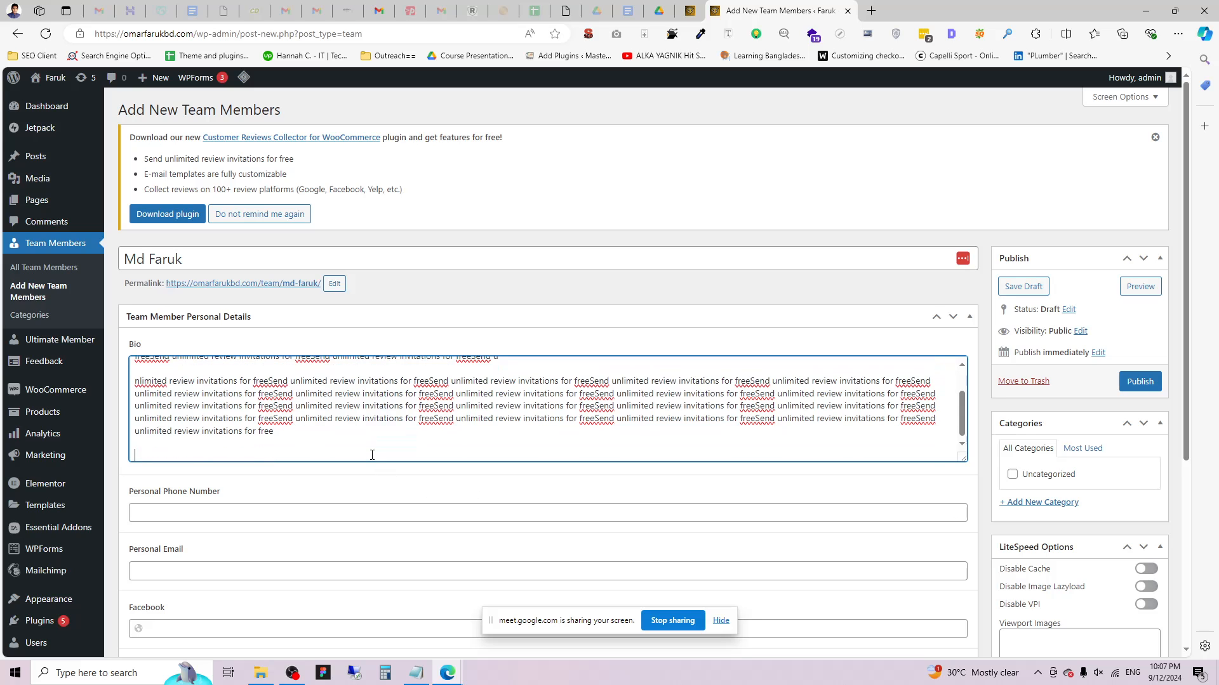
scroll(381, 420, "up", 1)
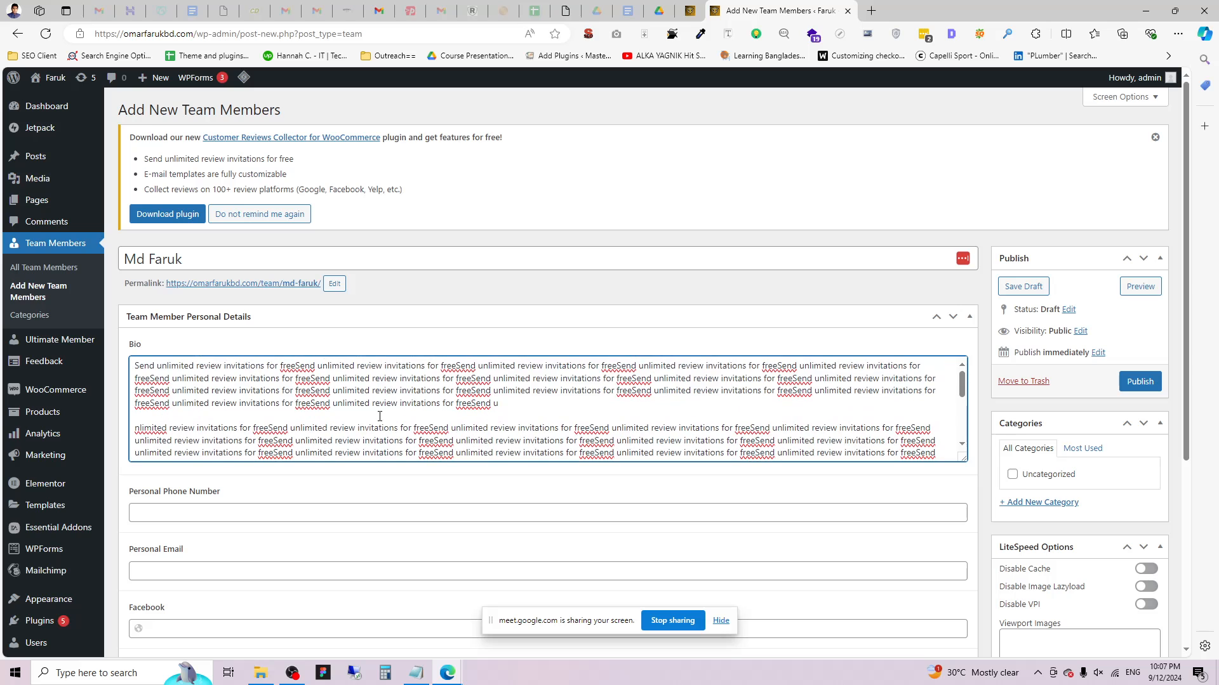
scroll(379, 416, "down", 1)
Autofill the phone and e-mail from saved details, then change the e-mail's name part.
scroll(381, 475, "down", 2)
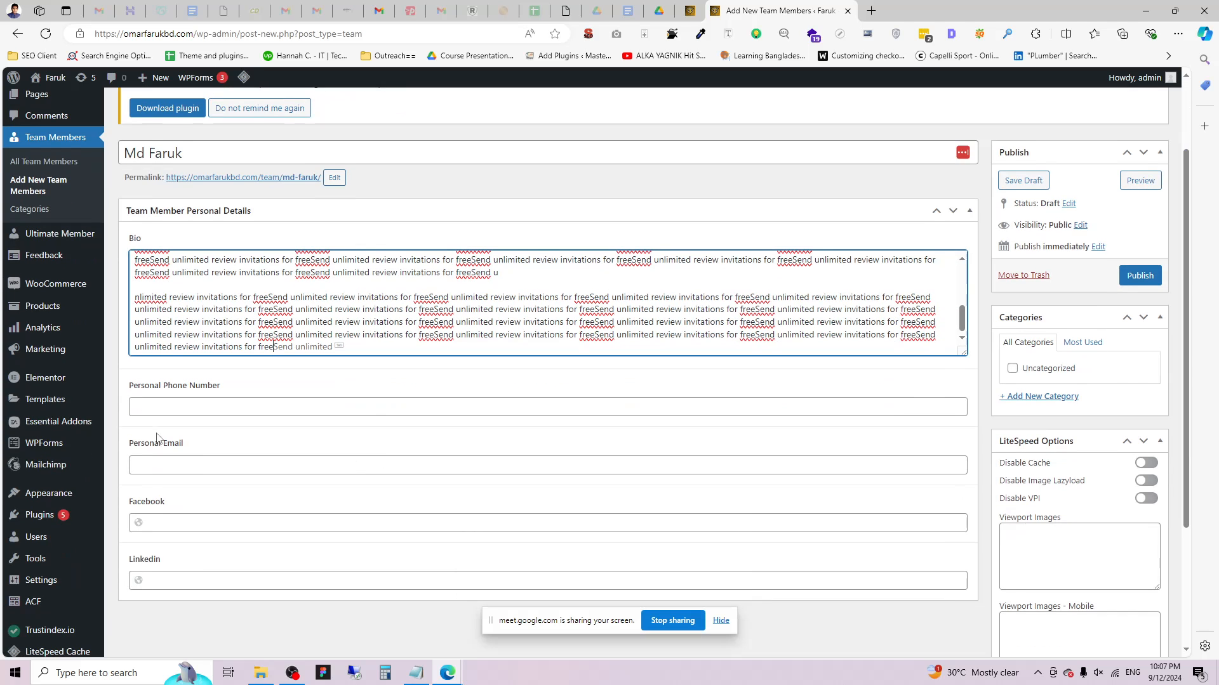
left_click(179, 405)
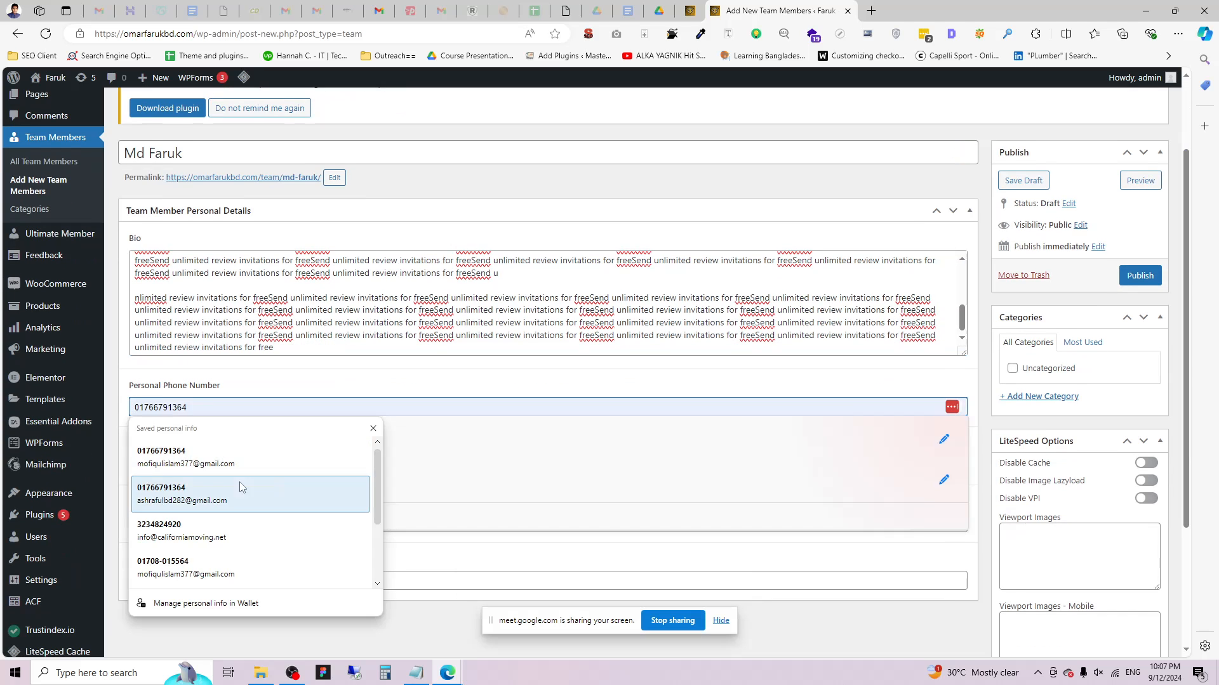
left_click(231, 462)
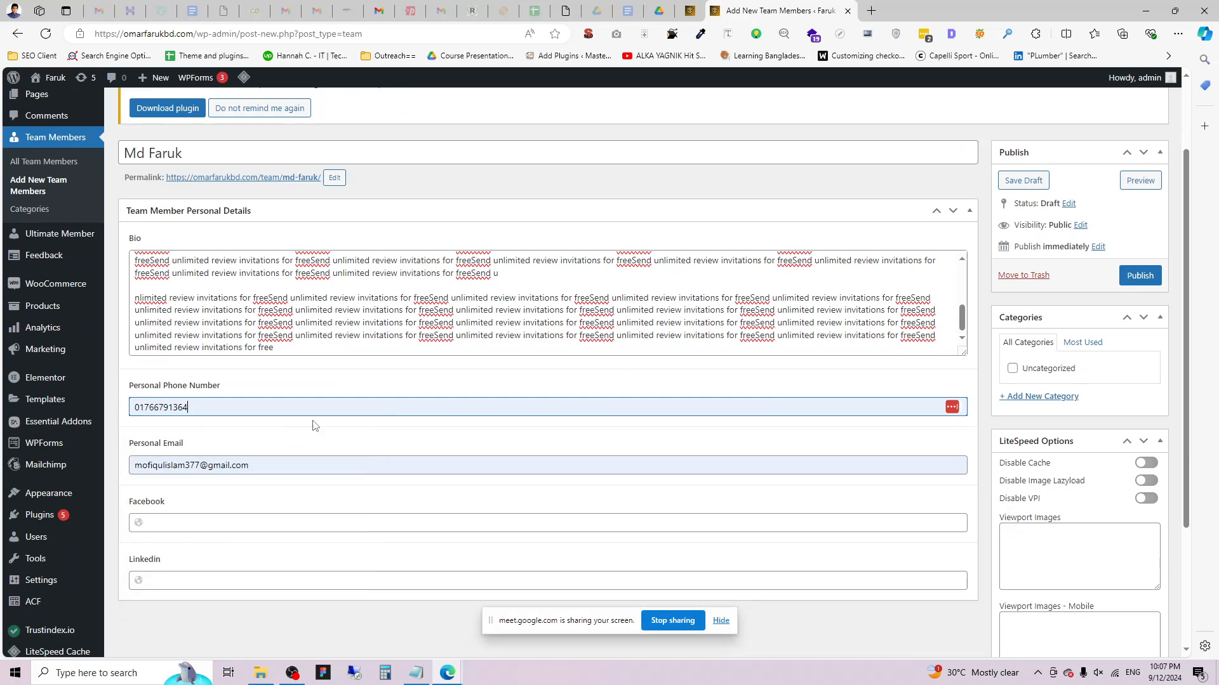
double_click(200, 460)
type("faruk")
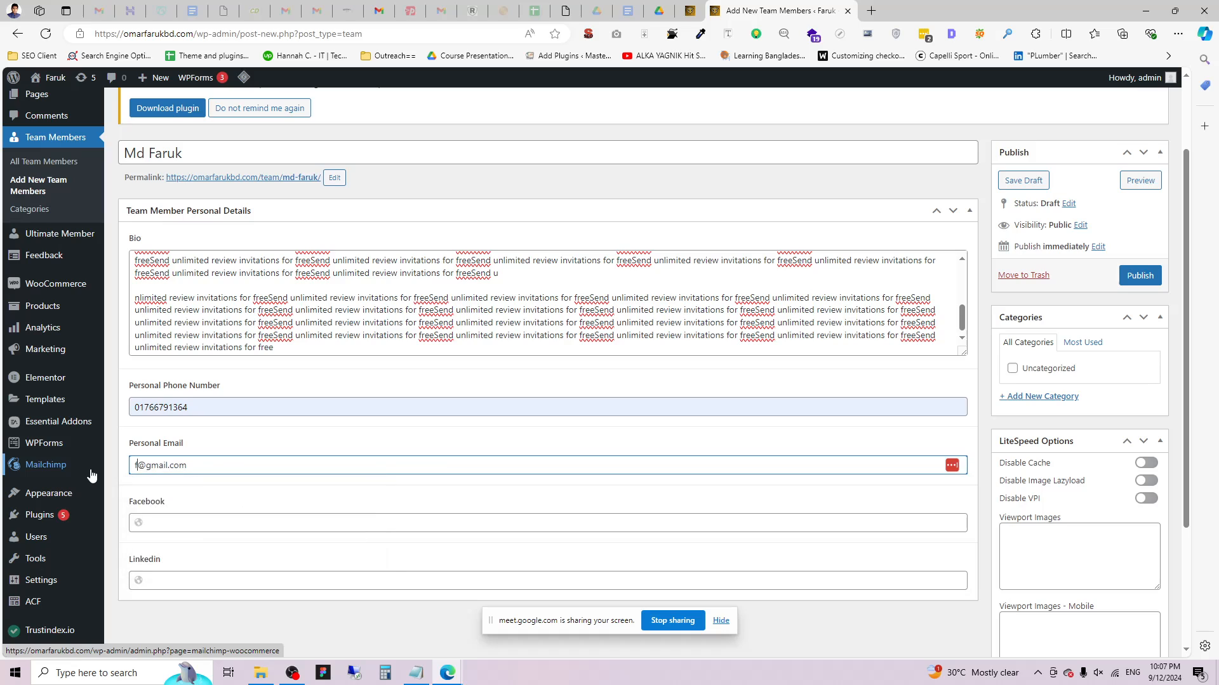
Enter the Facebook profile URL, then a LinkedIn URL made by swapping 'facebook' for 'linkedin'.
left_click(229, 530)
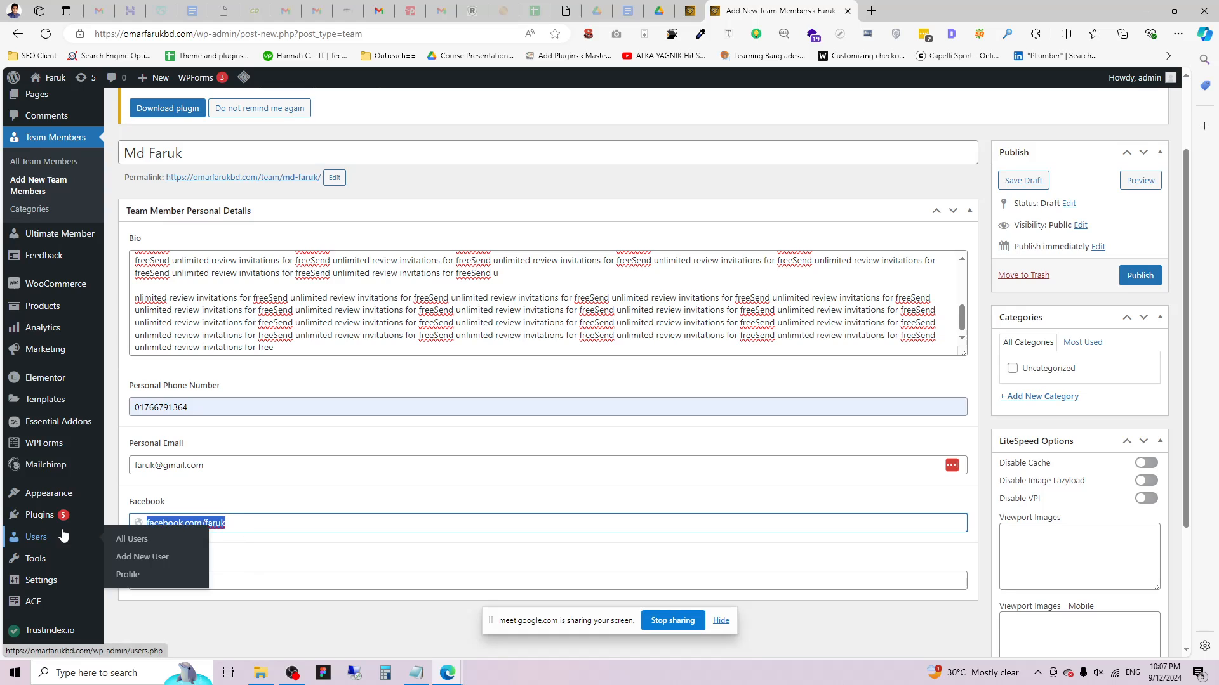
left_click(233, 581)
type("facebook.com/faruk")
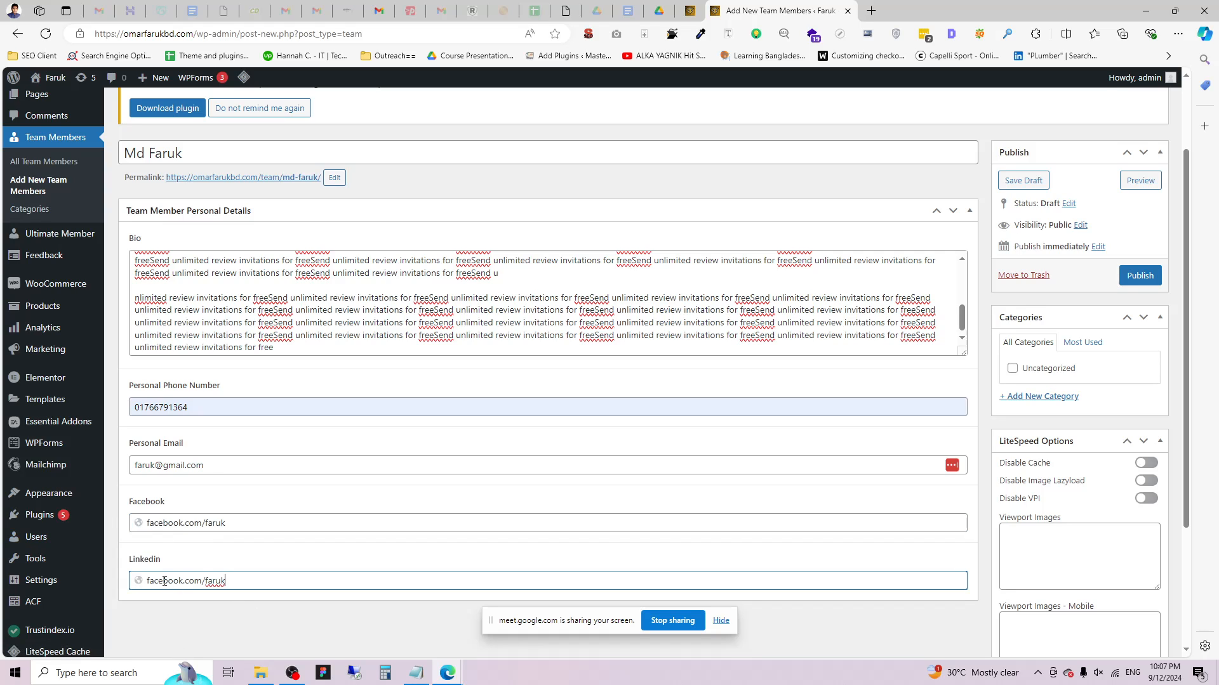
double_click(164, 581)
type("linkedin")
left_click(234, 628)
Open the featured image picker, then close it again.
scroll(660, 444, "down", 2)
scroll(311, 161, "up", 1)
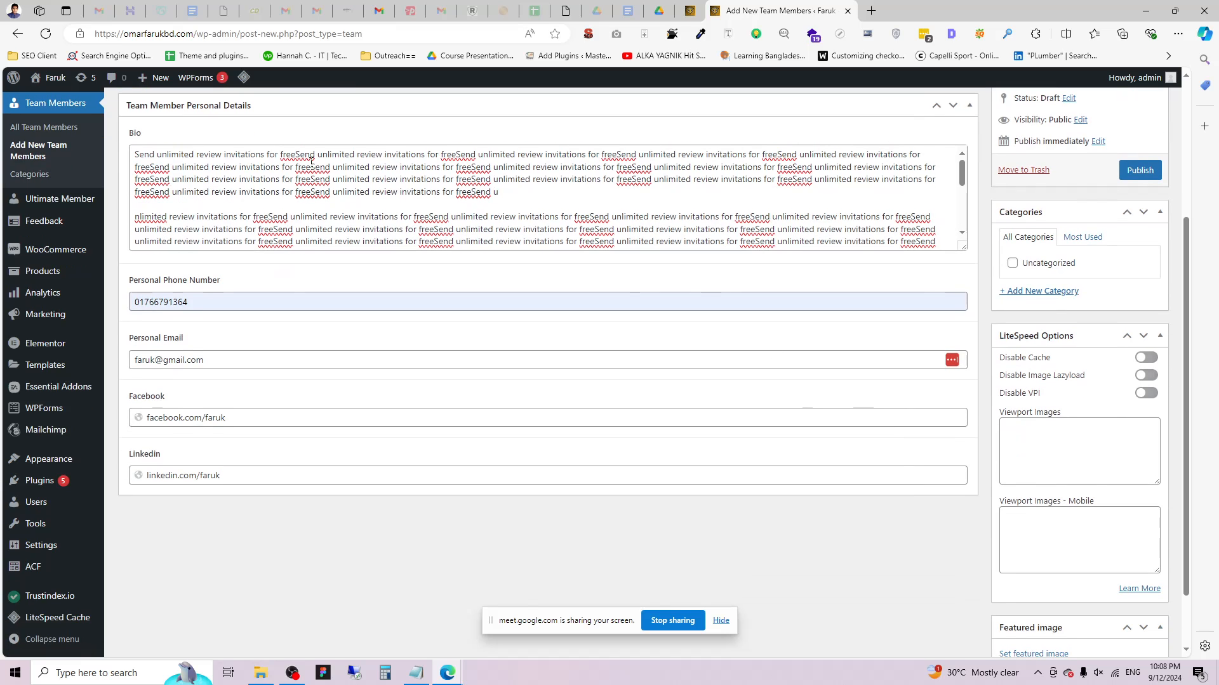
scroll(1099, 537, "down", 2)
left_click(1041, 580)
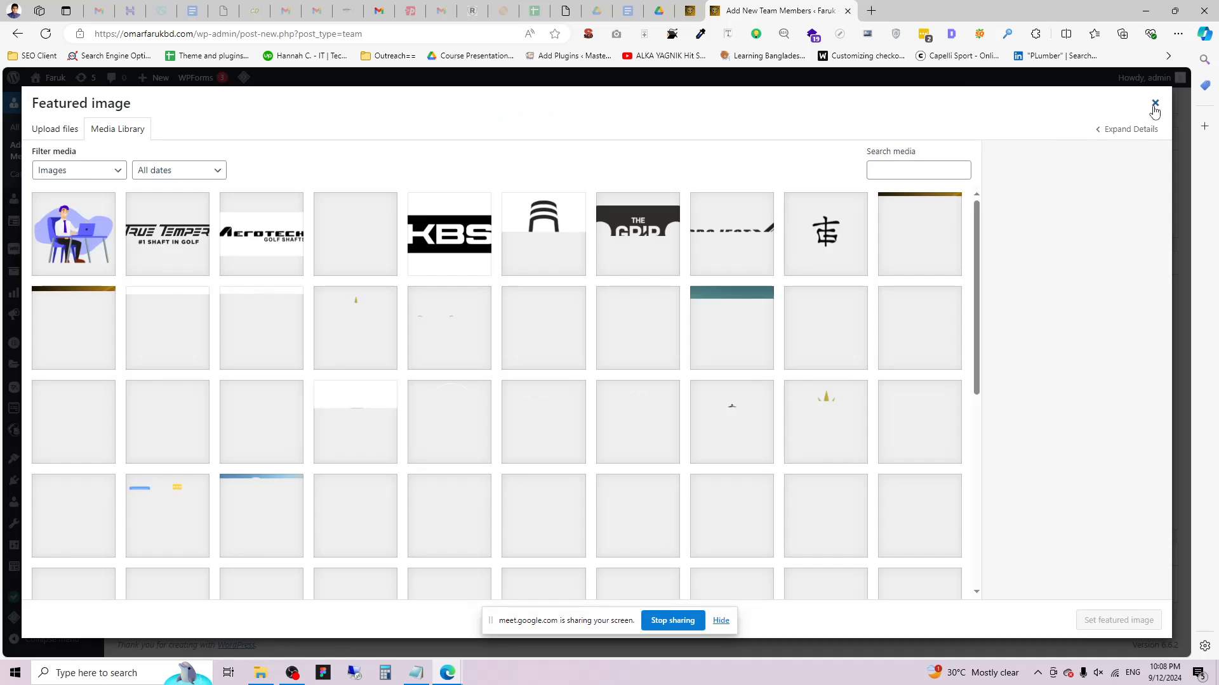
left_click(1155, 103)
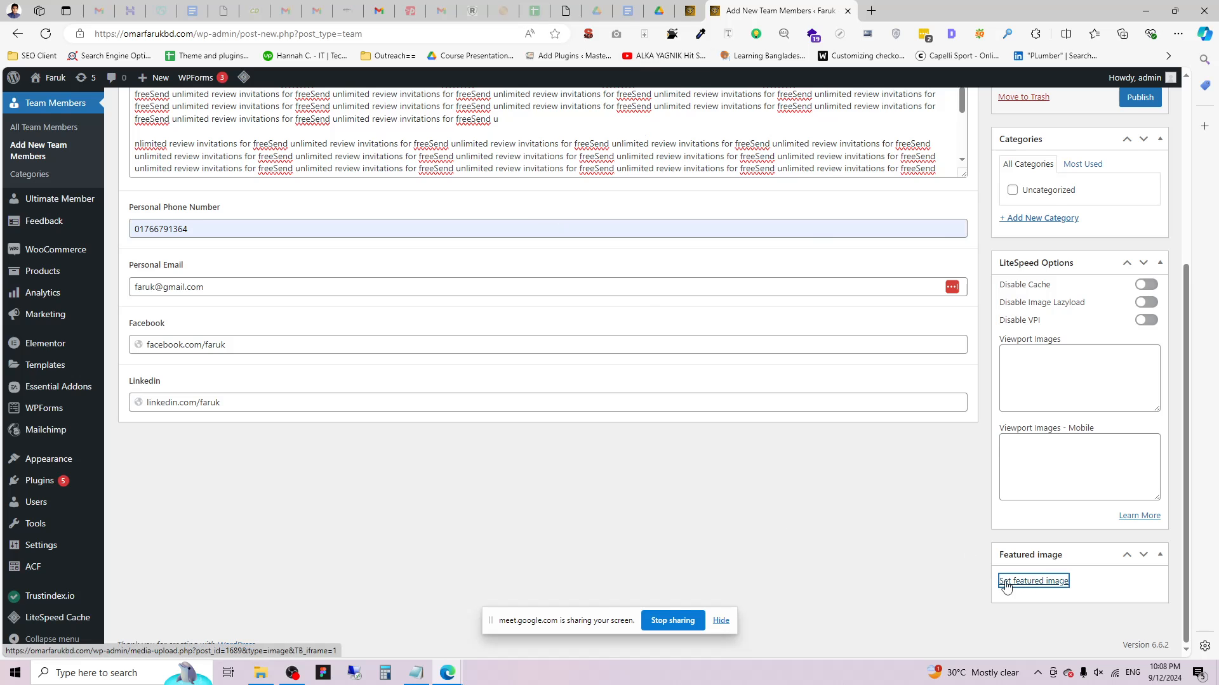
Choose the photo of the bearded man in a striped shirt as the featured image.
scroll(919, 589, "up", 2)
scroll(965, 586, "down", 2)
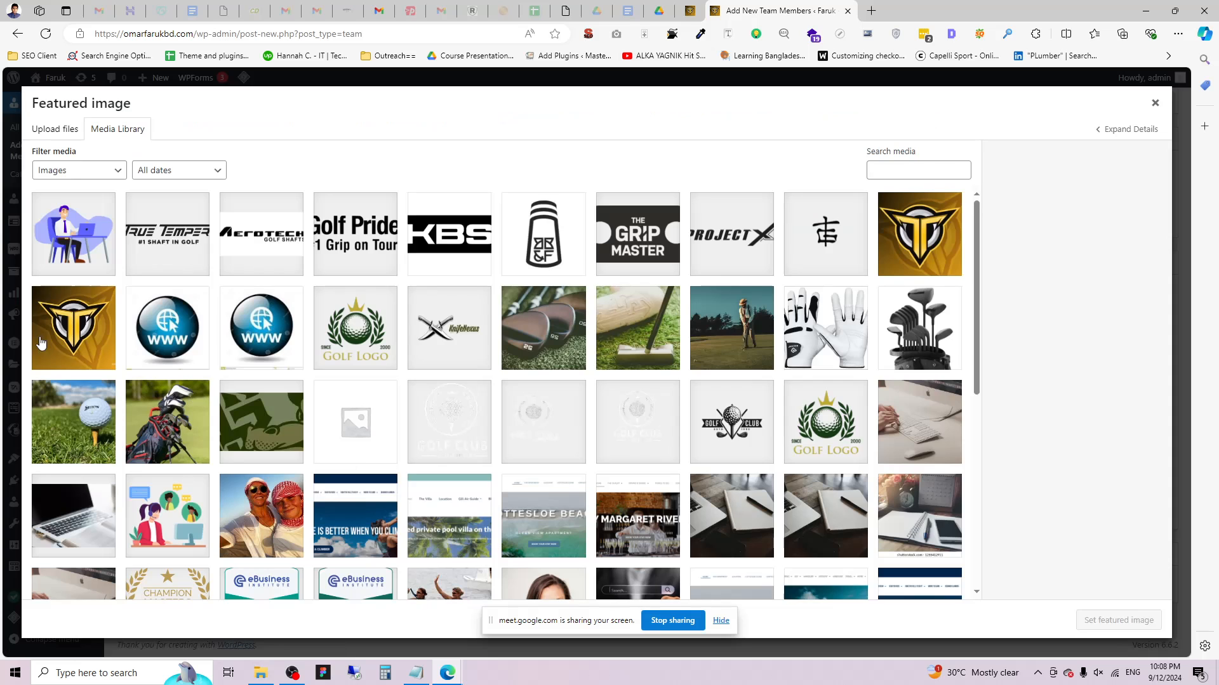
scroll(495, 373, "down", 3)
scroll(467, 432, "down", 3)
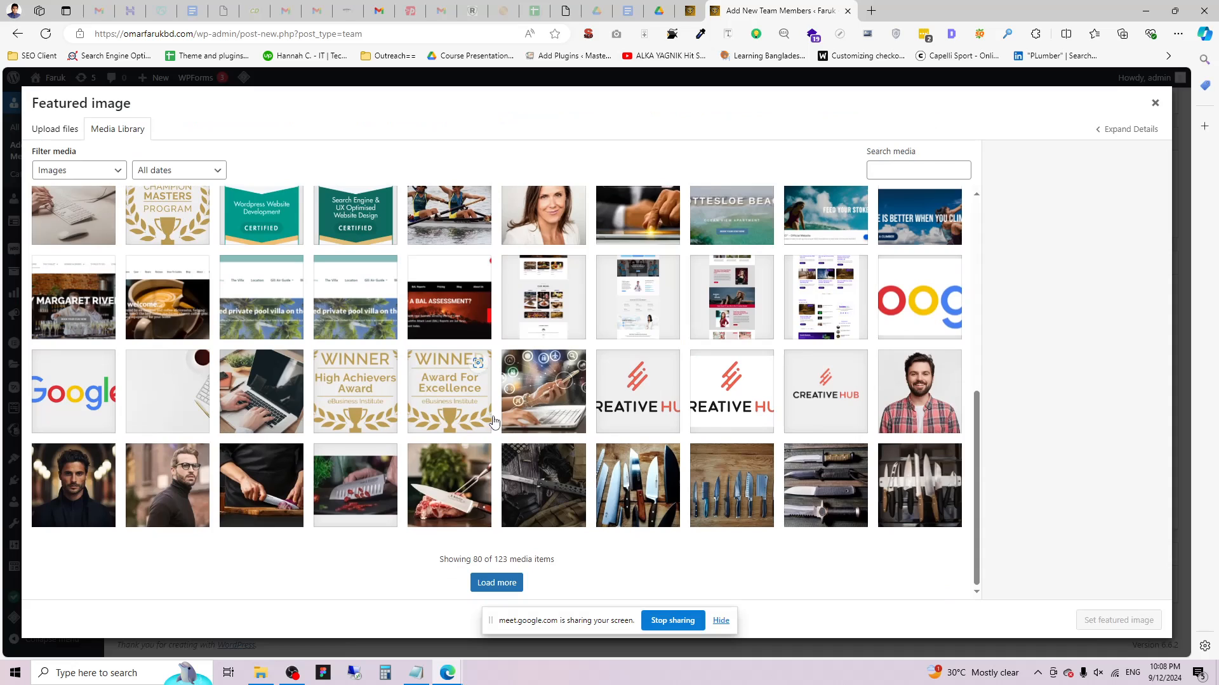
left_click(936, 381)
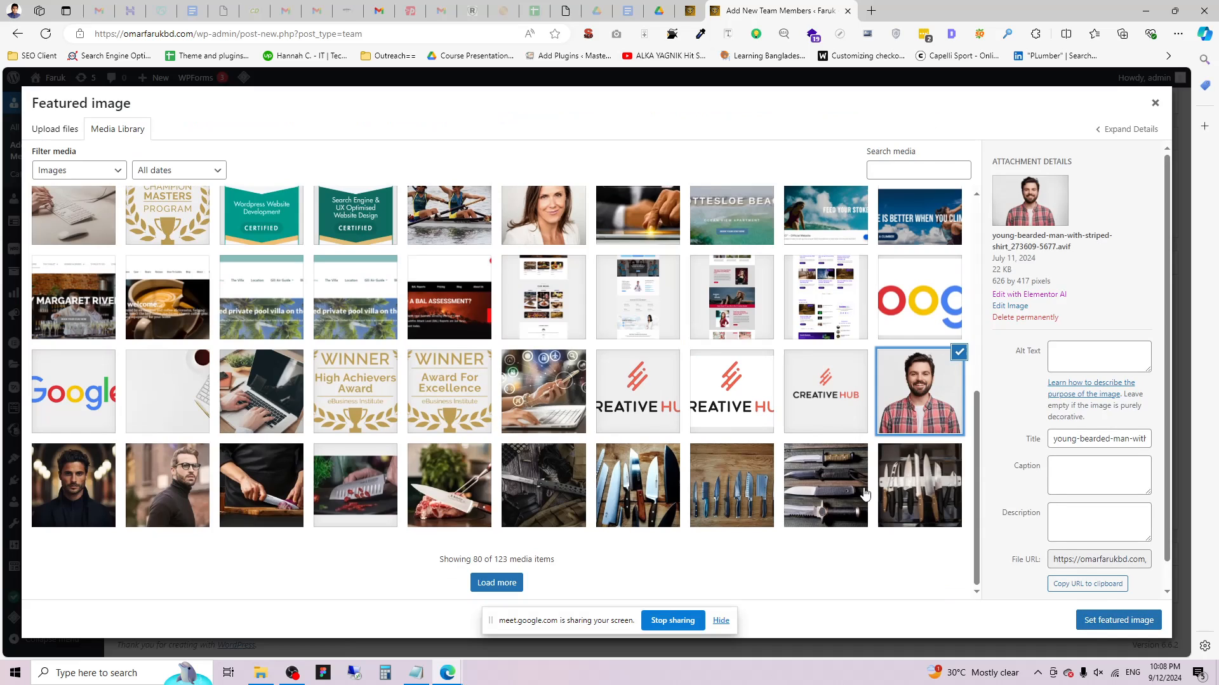
left_click(94, 497)
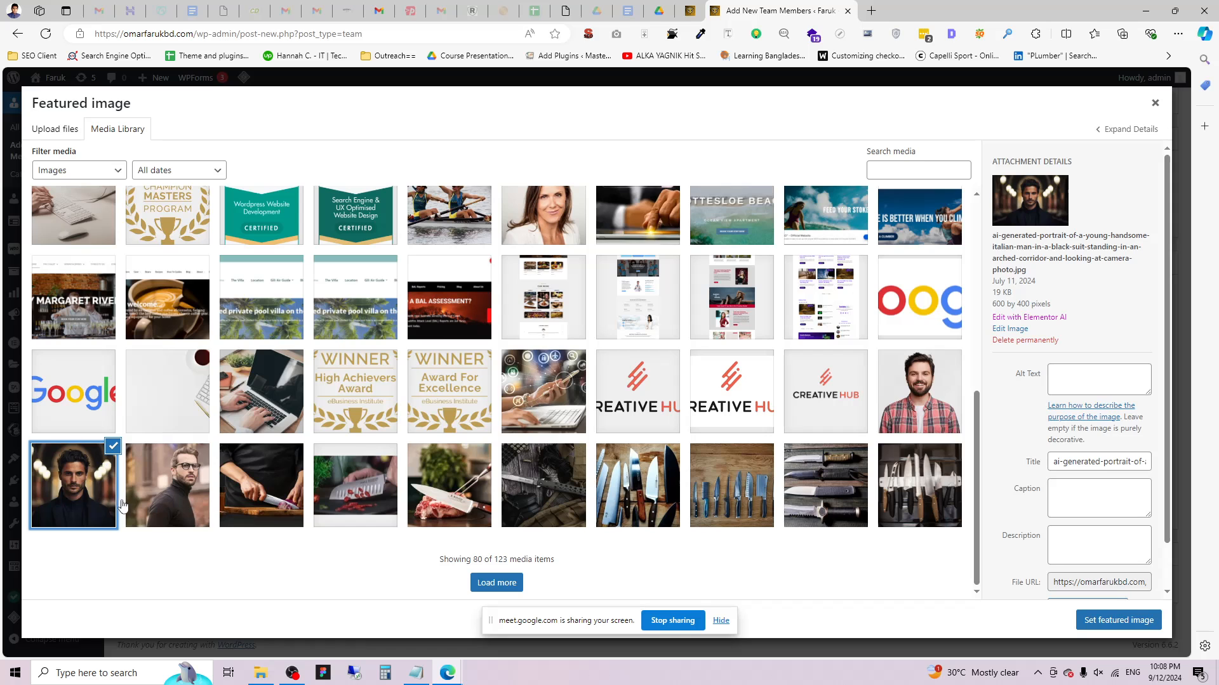
left_click(186, 497)
scroll(437, 464, "up", 2)
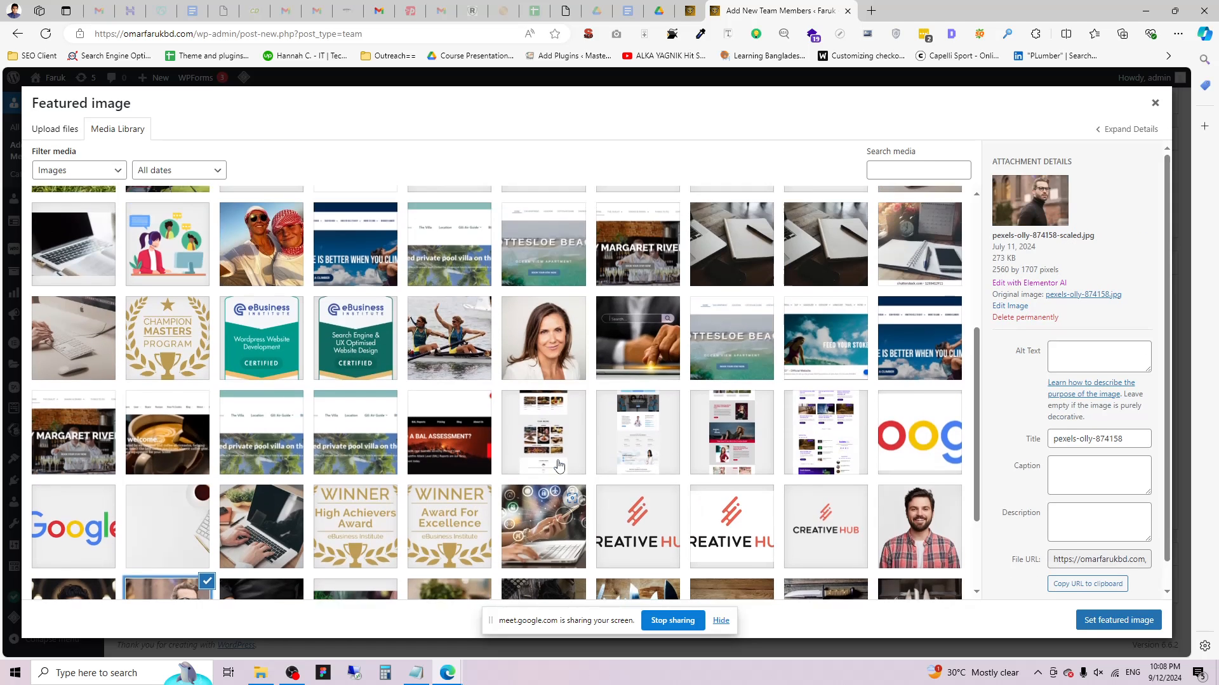
scroll(444, 445, "down", 2)
left_click(920, 391)
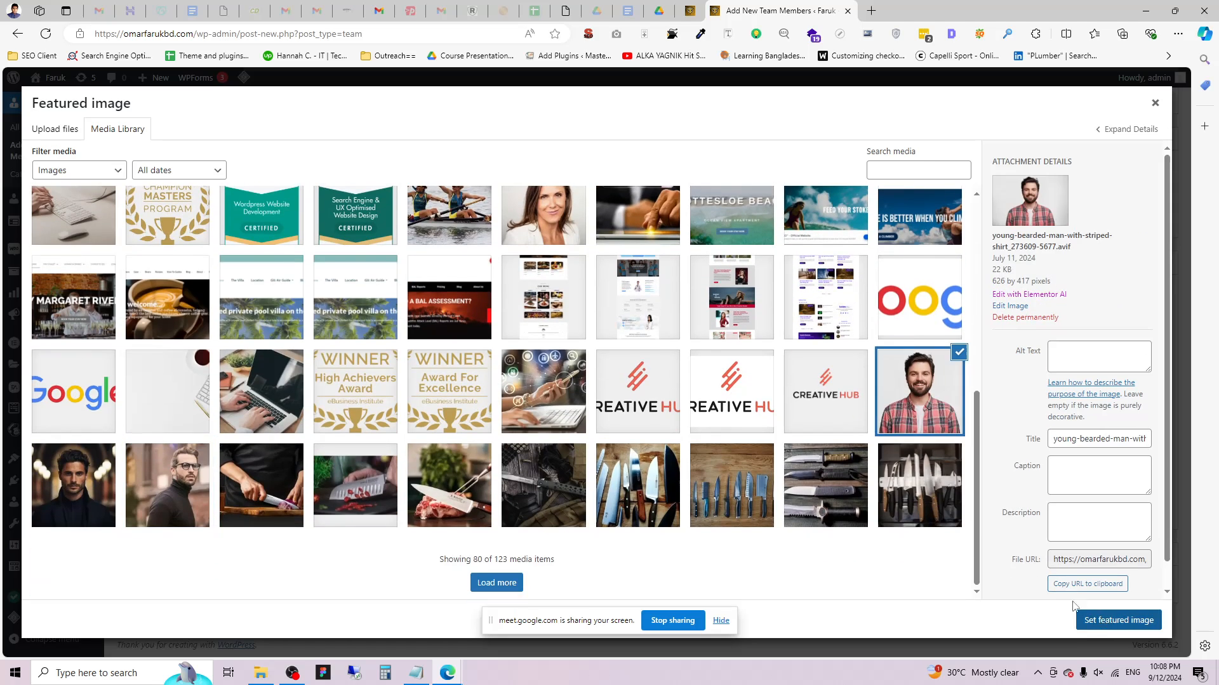
left_click(1117, 620)
scroll(1001, 489, "down", 2)
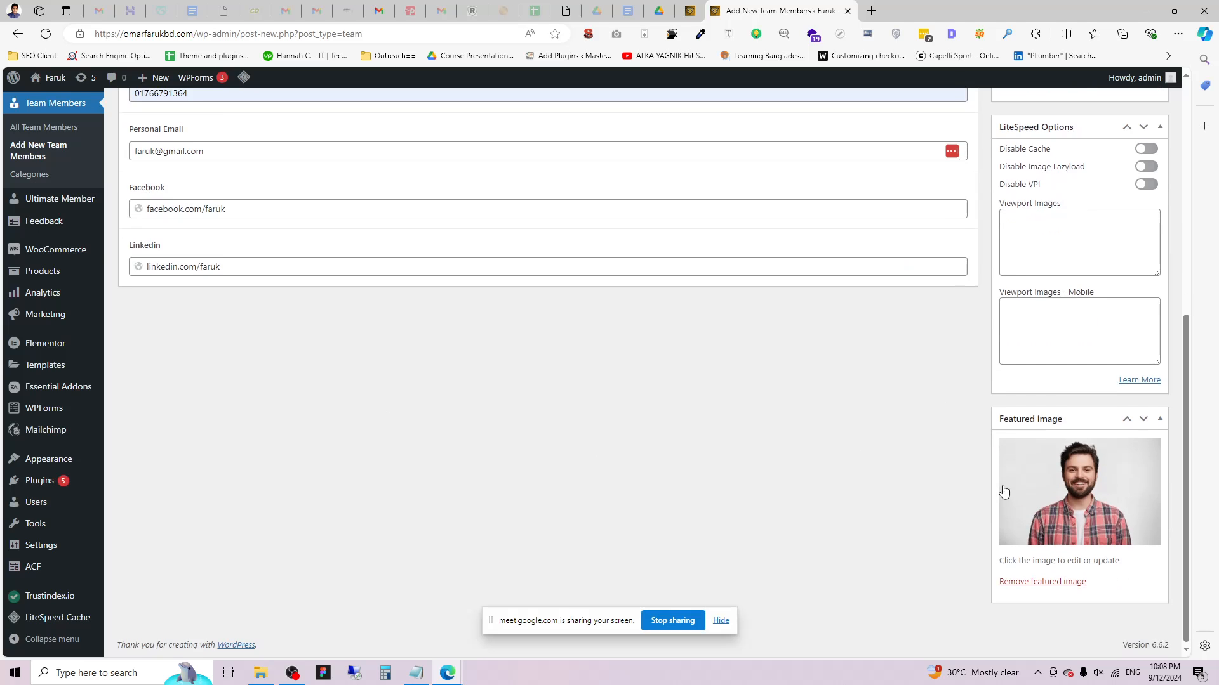
scroll(1012, 467, "up", 5)
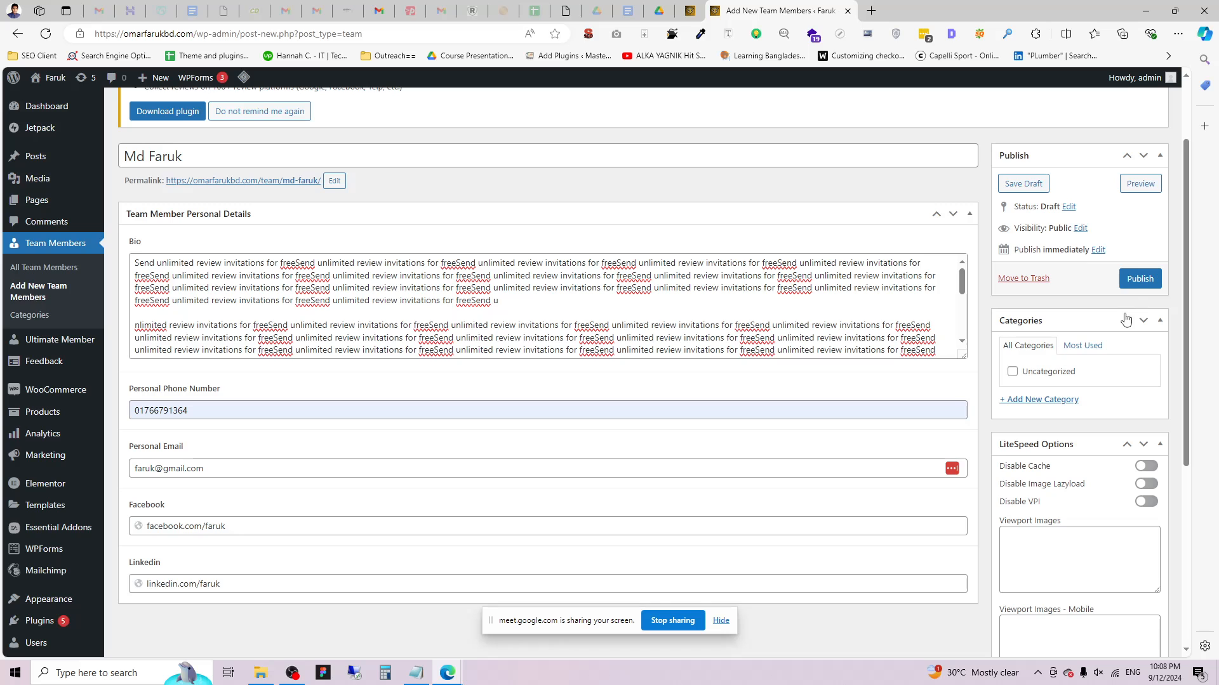
Try publishing, inspect the flagged Facebook and Linkedin link fields, and retry publishing.
left_click(1140, 279)
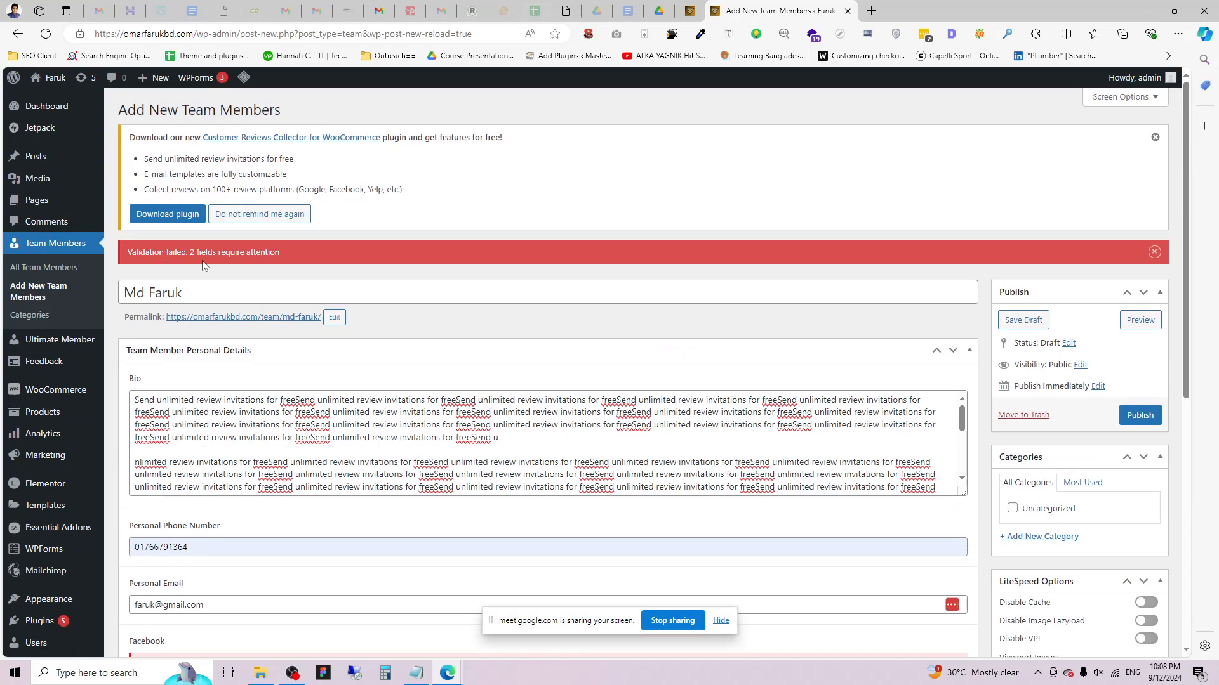
scroll(281, 256, "down", 3)
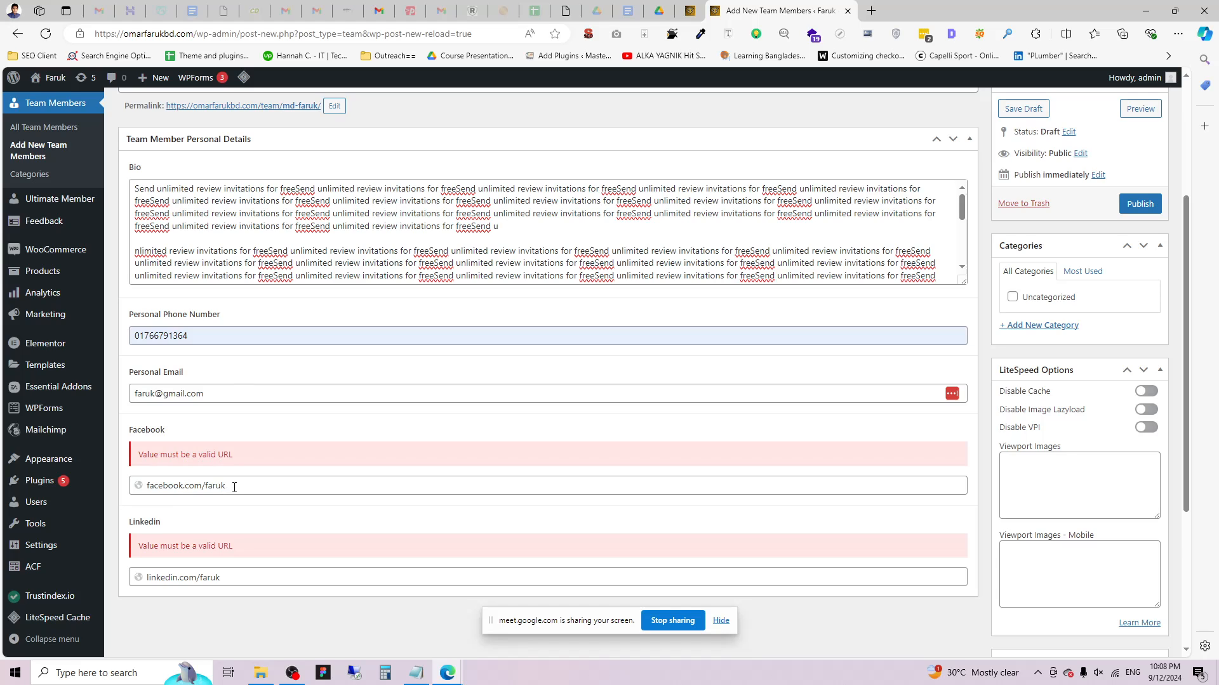
left_click_drag(234, 487, 134, 486)
left_click(167, 473)
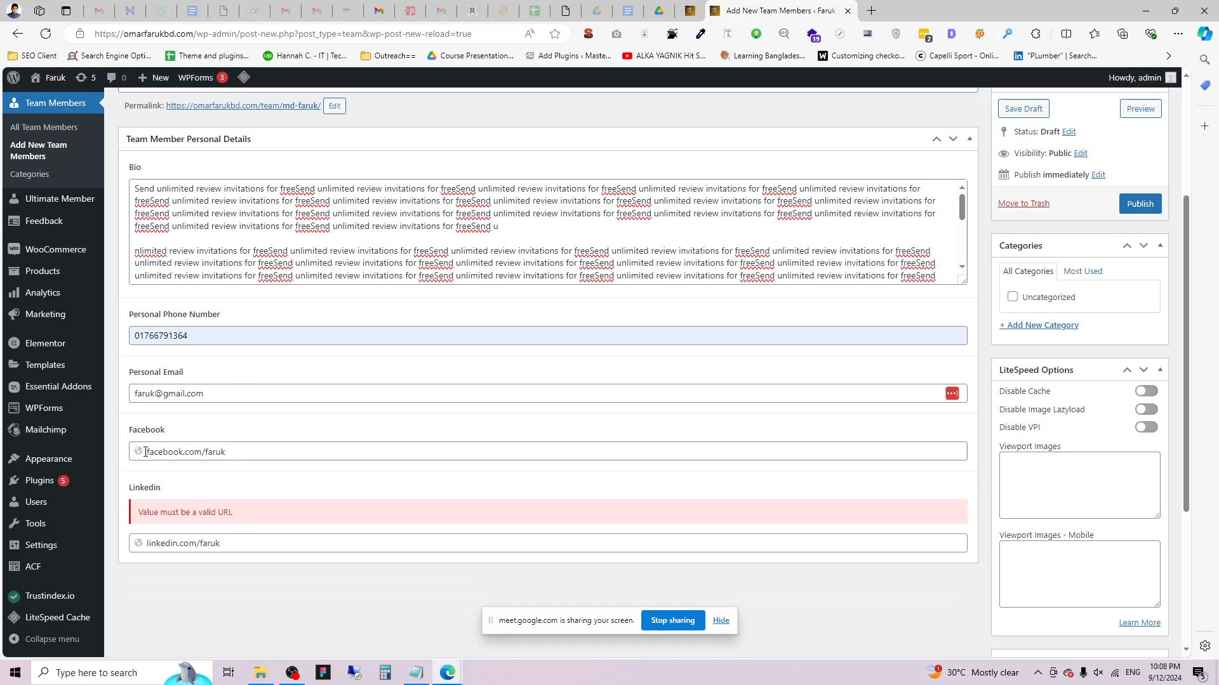
left_click(150, 453)
left_click(270, 543)
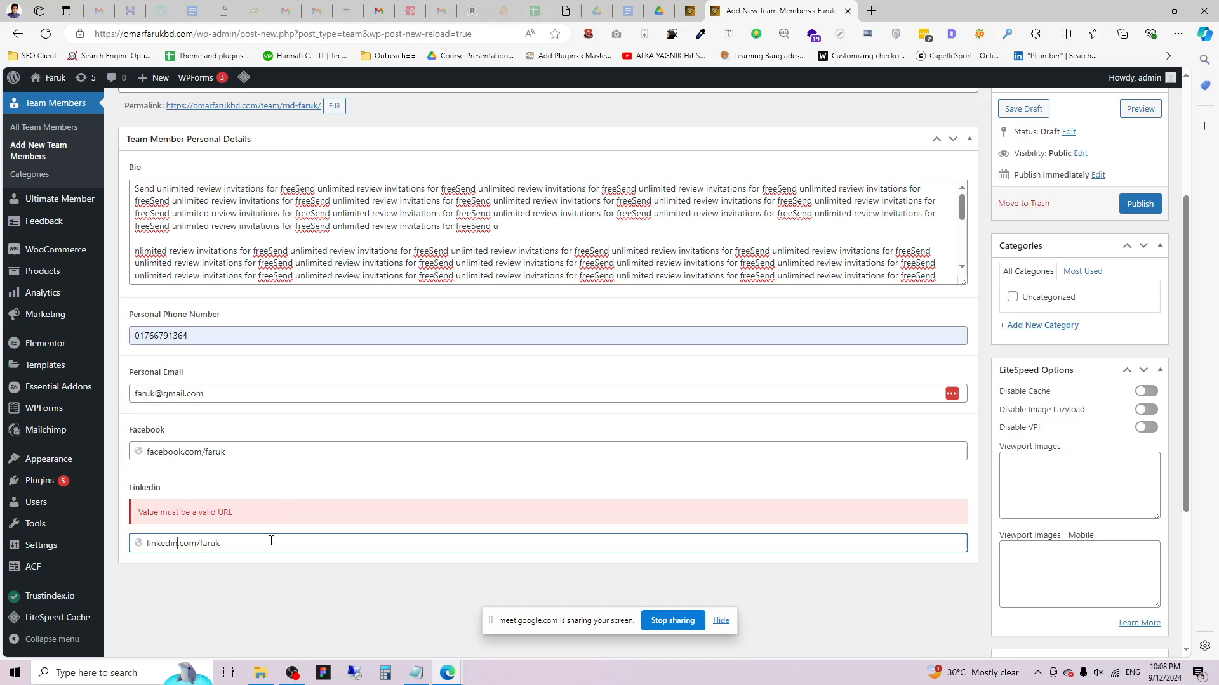
left_click(240, 592)
left_click(1150, 204)
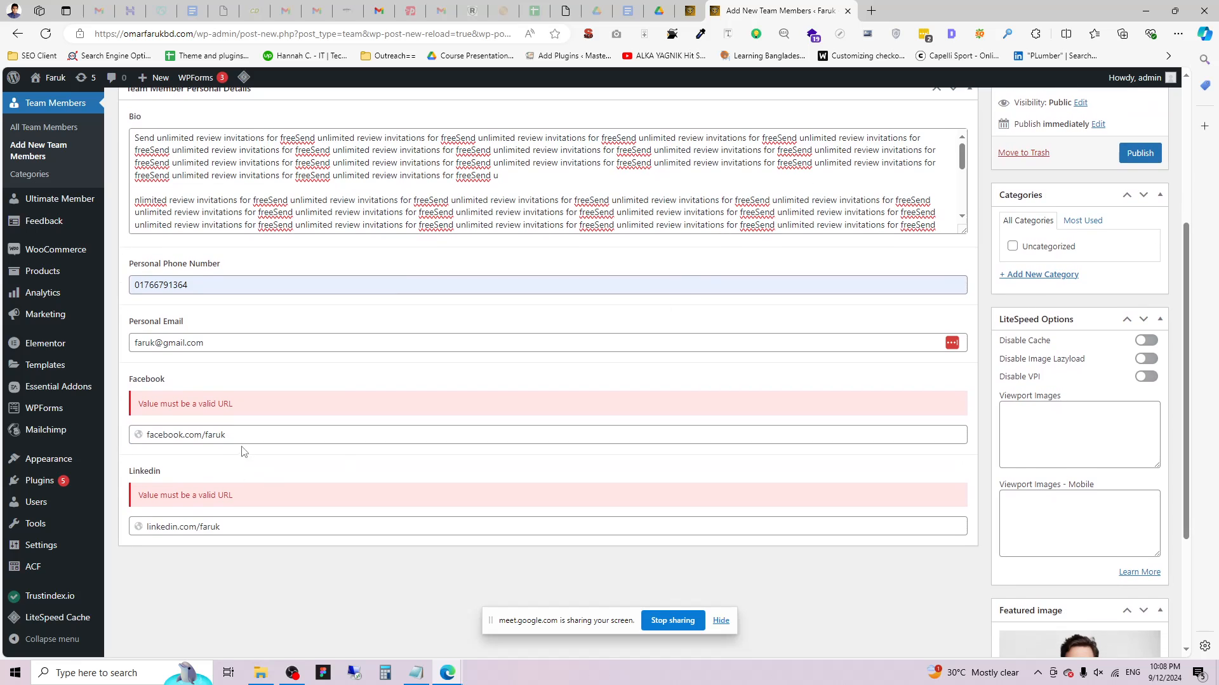
triple_click(244, 435)
key("ctrl+c")
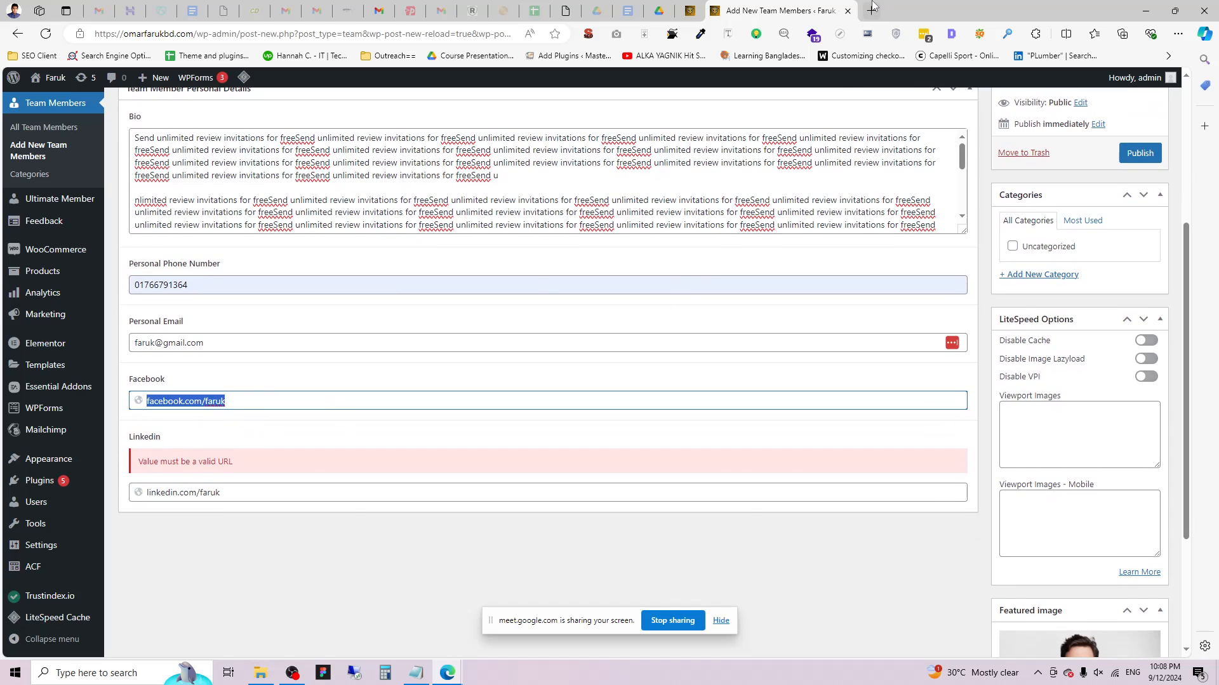
left_click(870, 10)
key("ctrl+v")
key("Return")
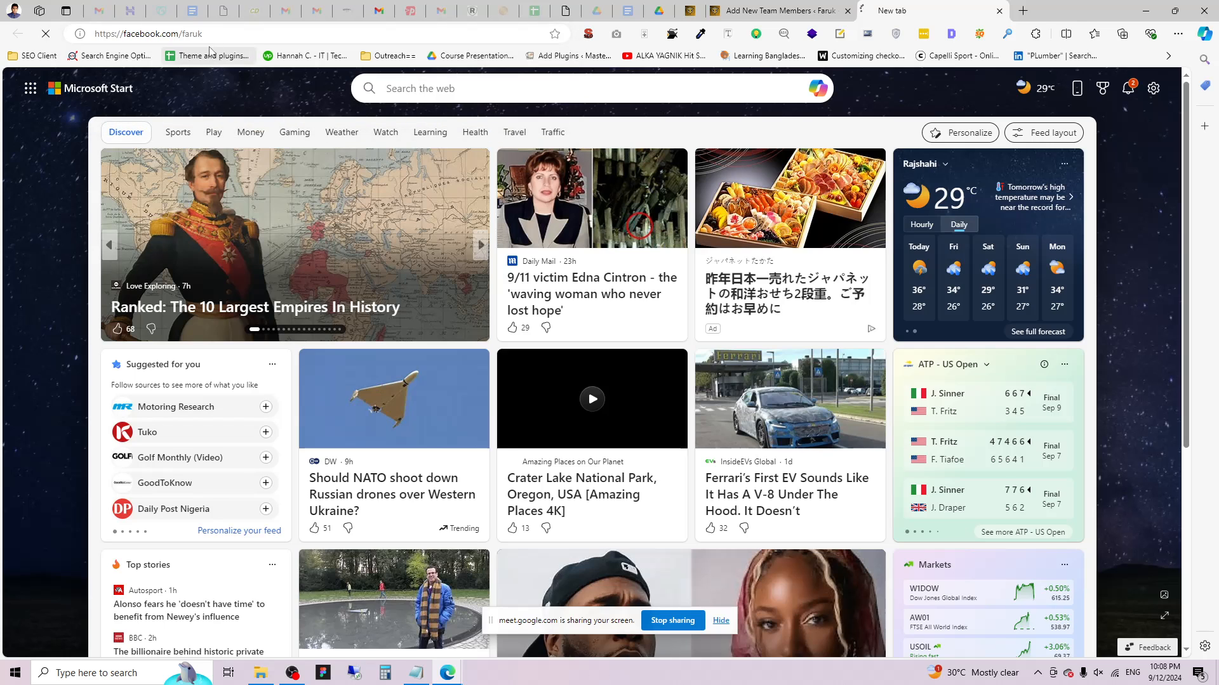
left_click(356, 36)
key("ctrl+c")
key("ctrl+shift+Tab")
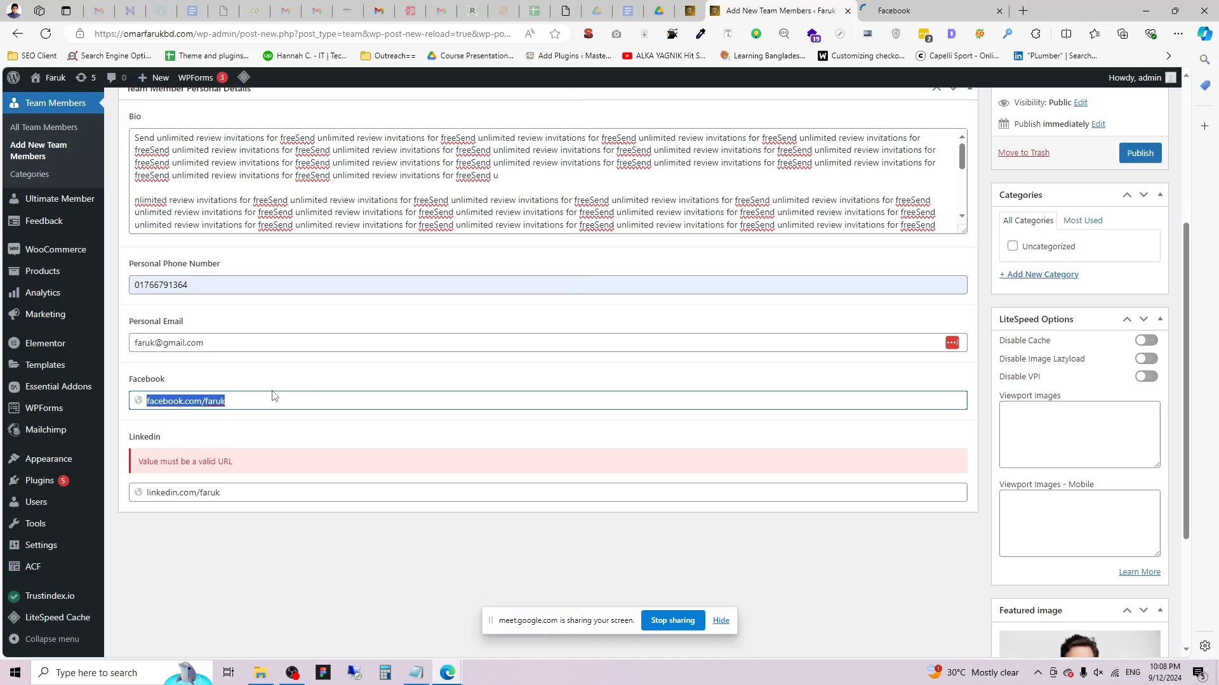
key("ctrl+v")
left_click(304, 589)
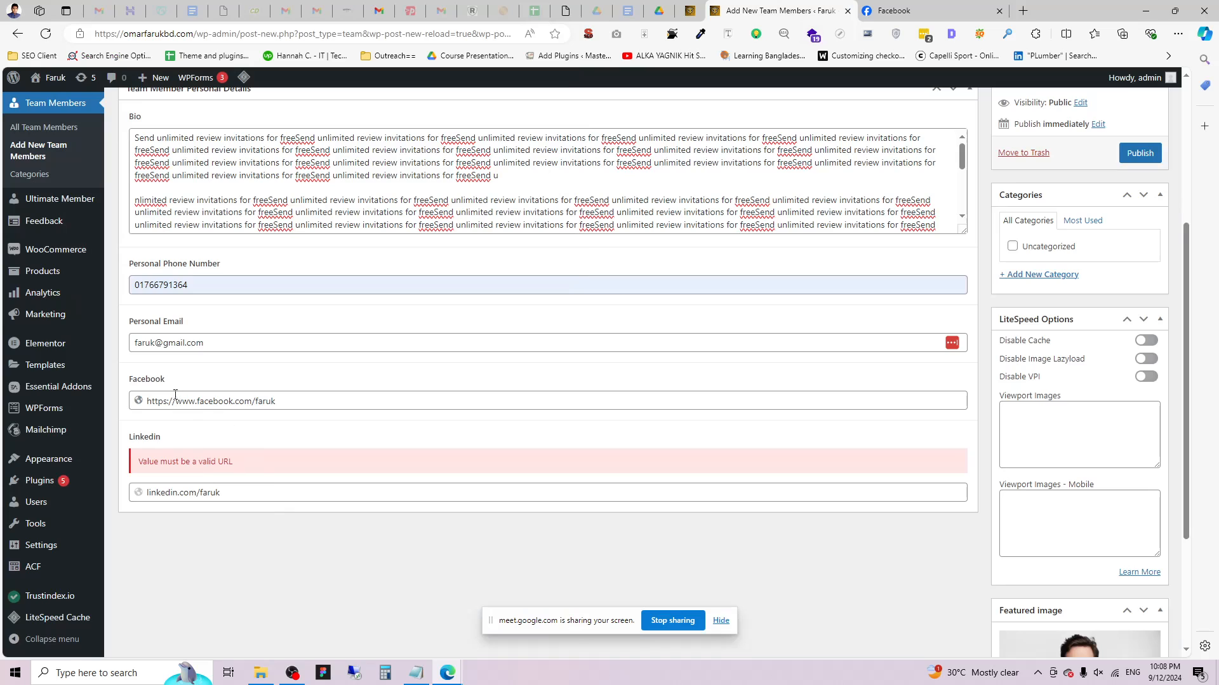
left_click_drag(199, 402, 147, 402)
key("ctrl+c")
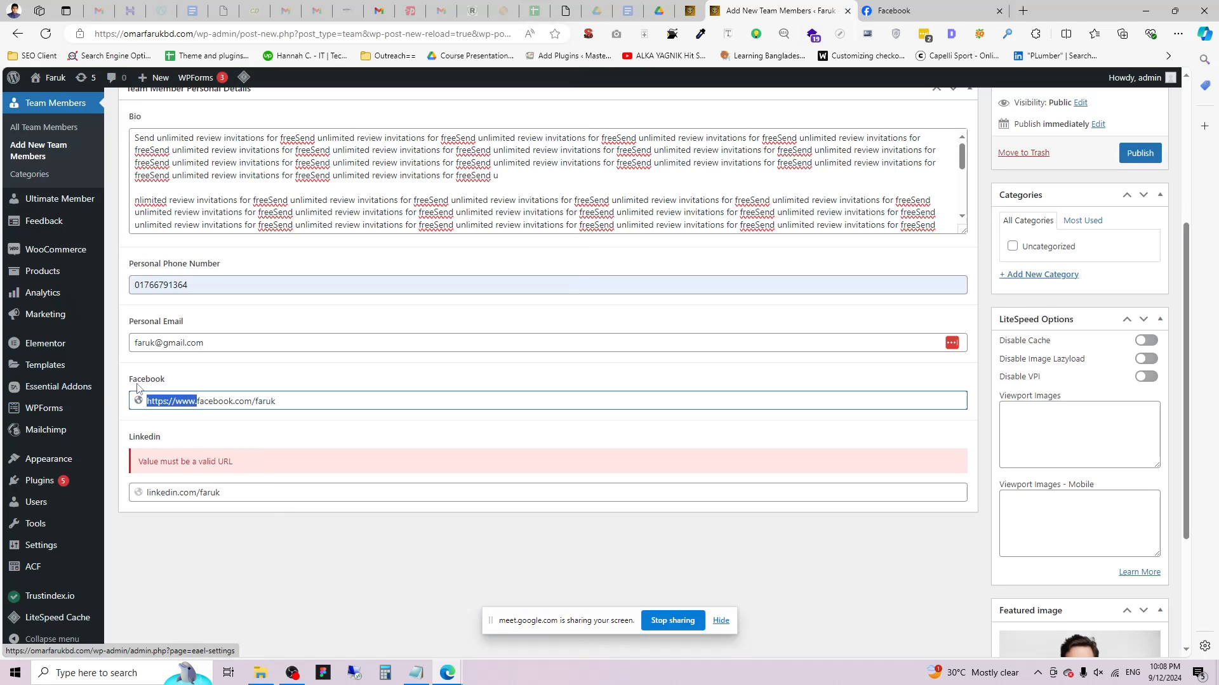
left_click(142, 500)
left_click(145, 494)
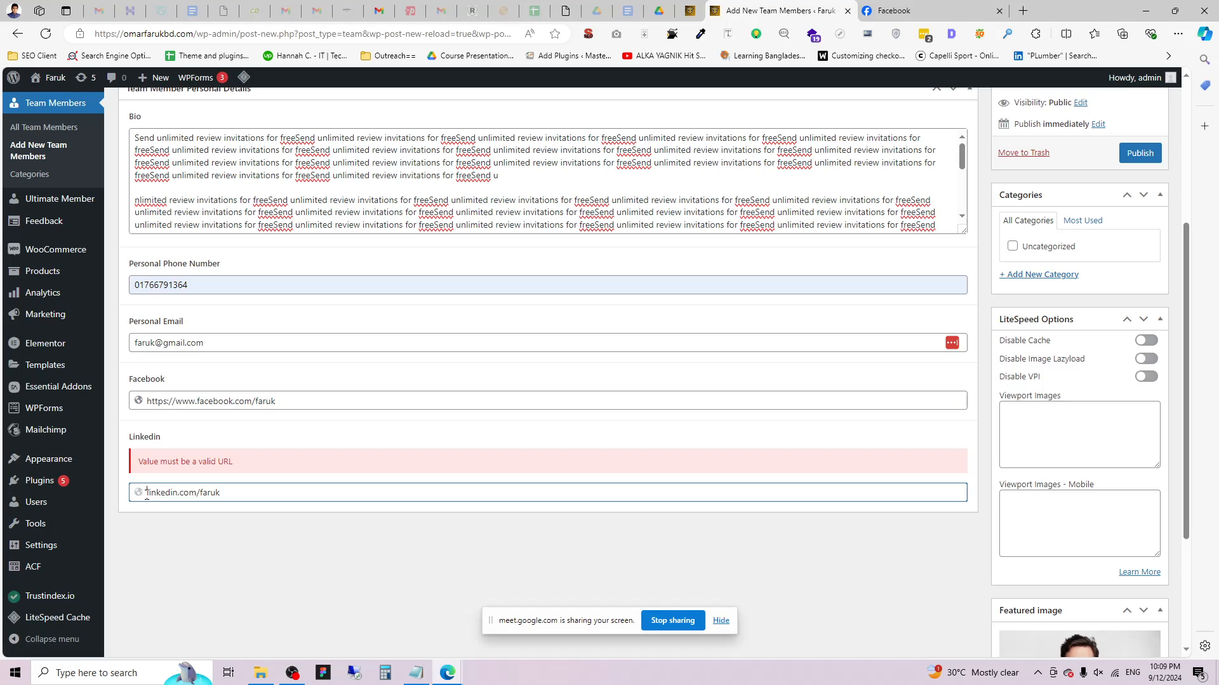
key("ctrl+v")
left_click(1140, 153)
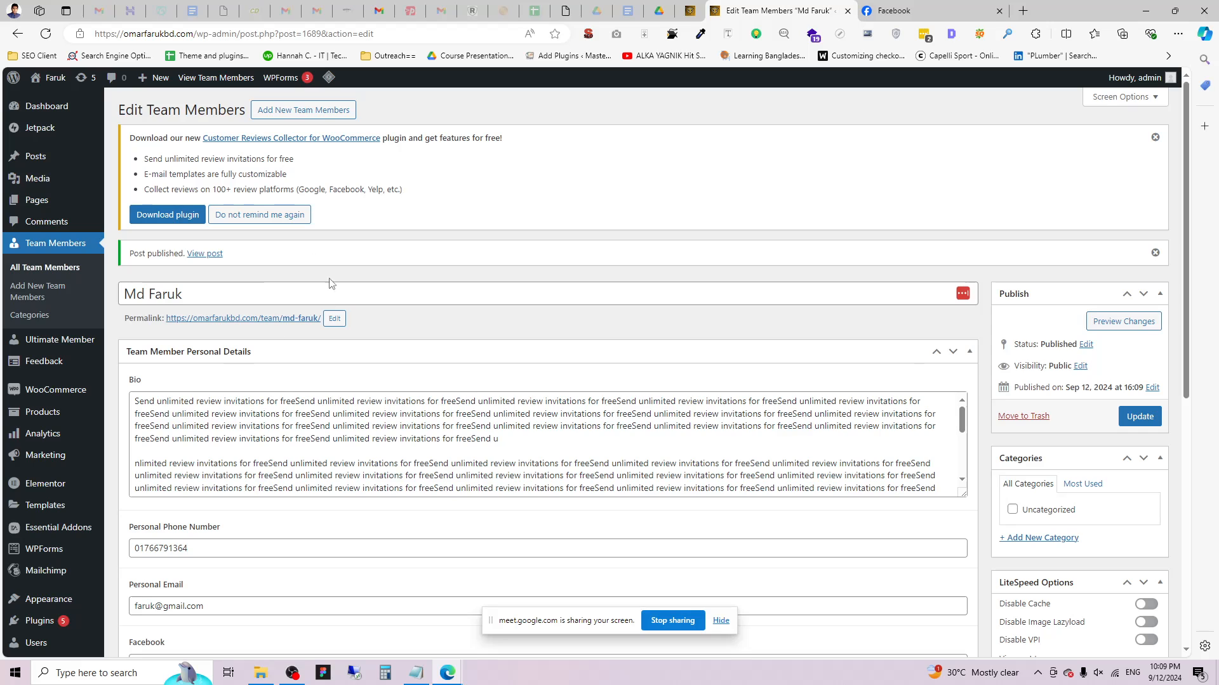
Confirm the published member in All Team Members, then start a new team member.
left_click(35, 269)
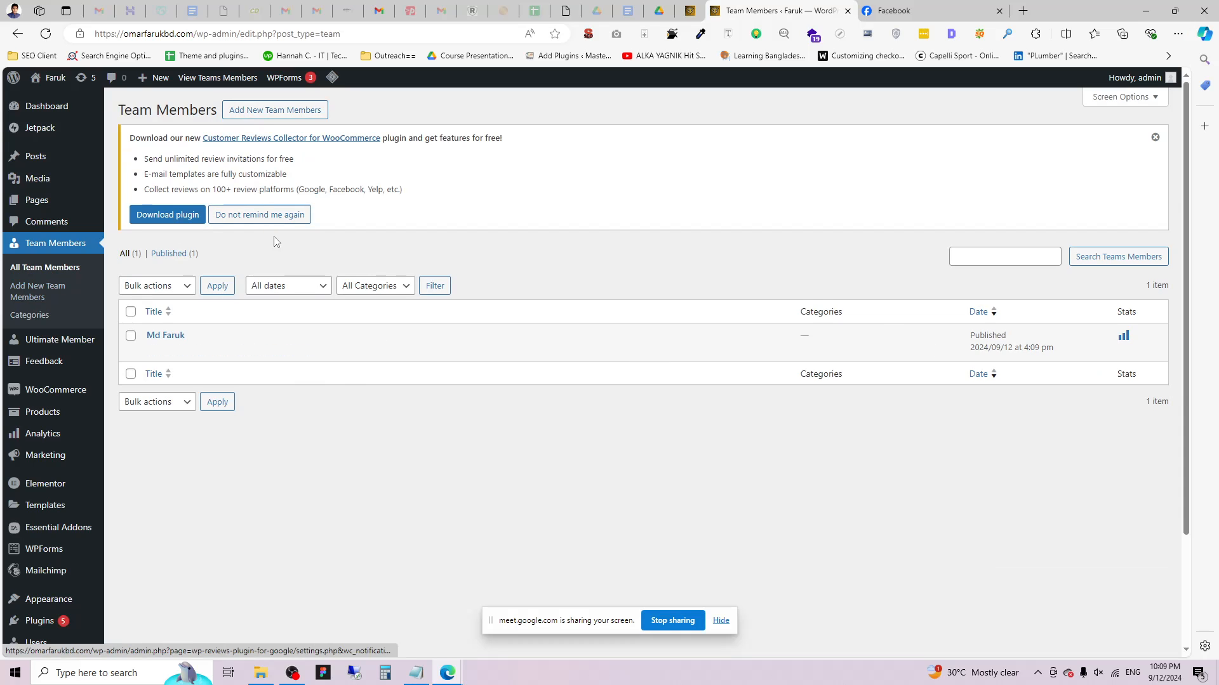
left_click(267, 112)
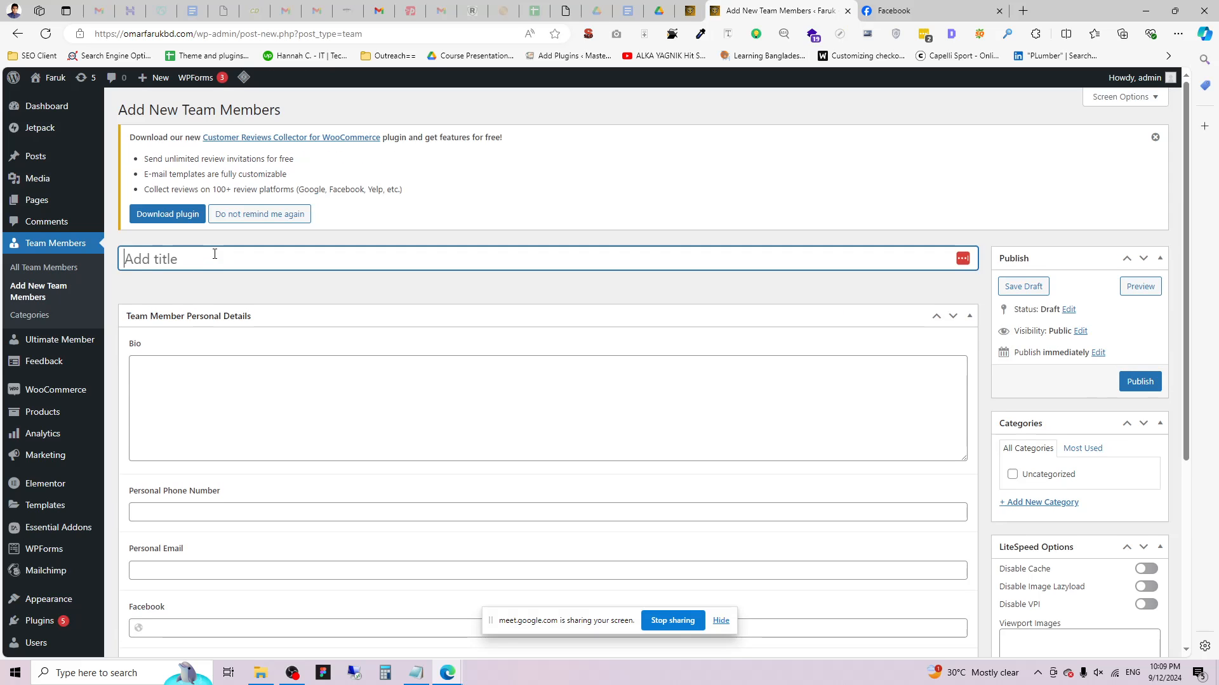
Title the second member with their name and paste two copied notice lines into the Bio.
left_click(214, 254)
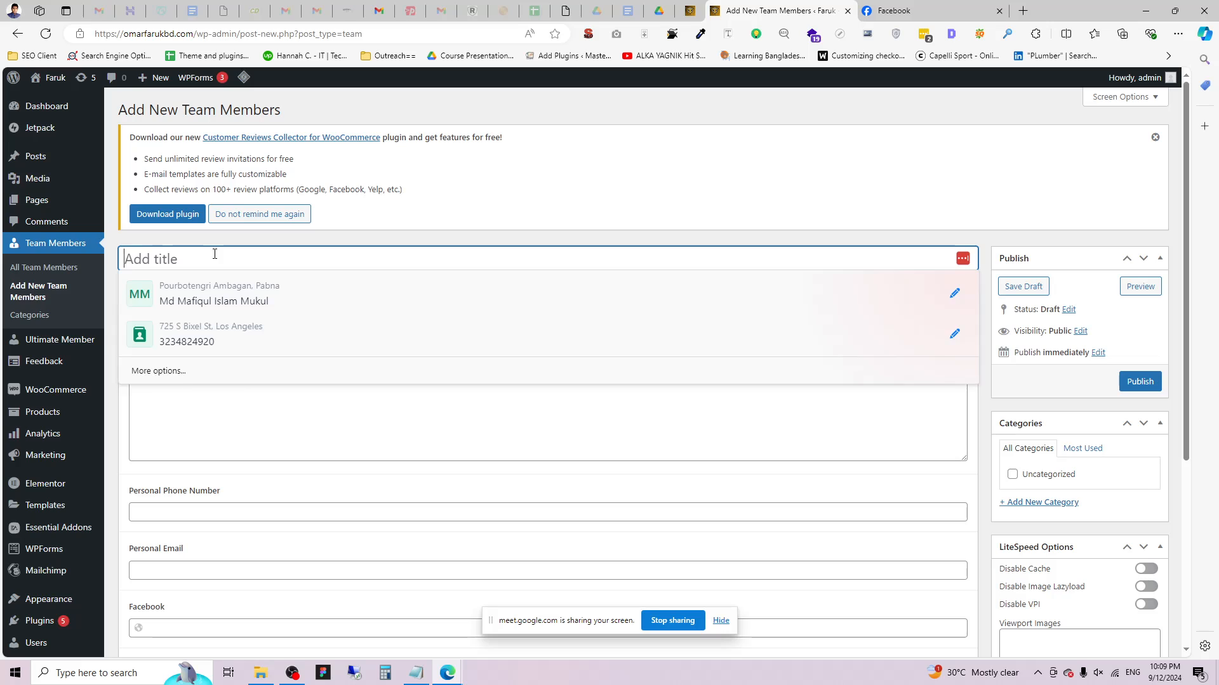
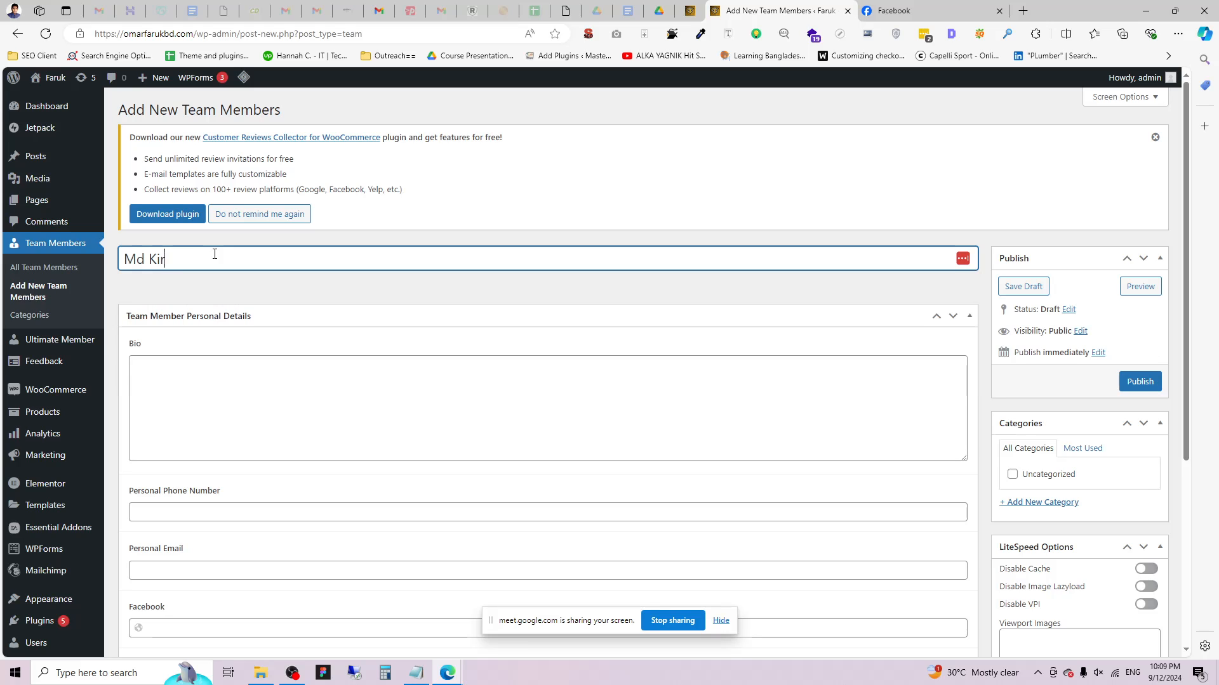
left_click(204, 395)
left_click(147, 162)
left_click_drag(147, 162, 408, 184)
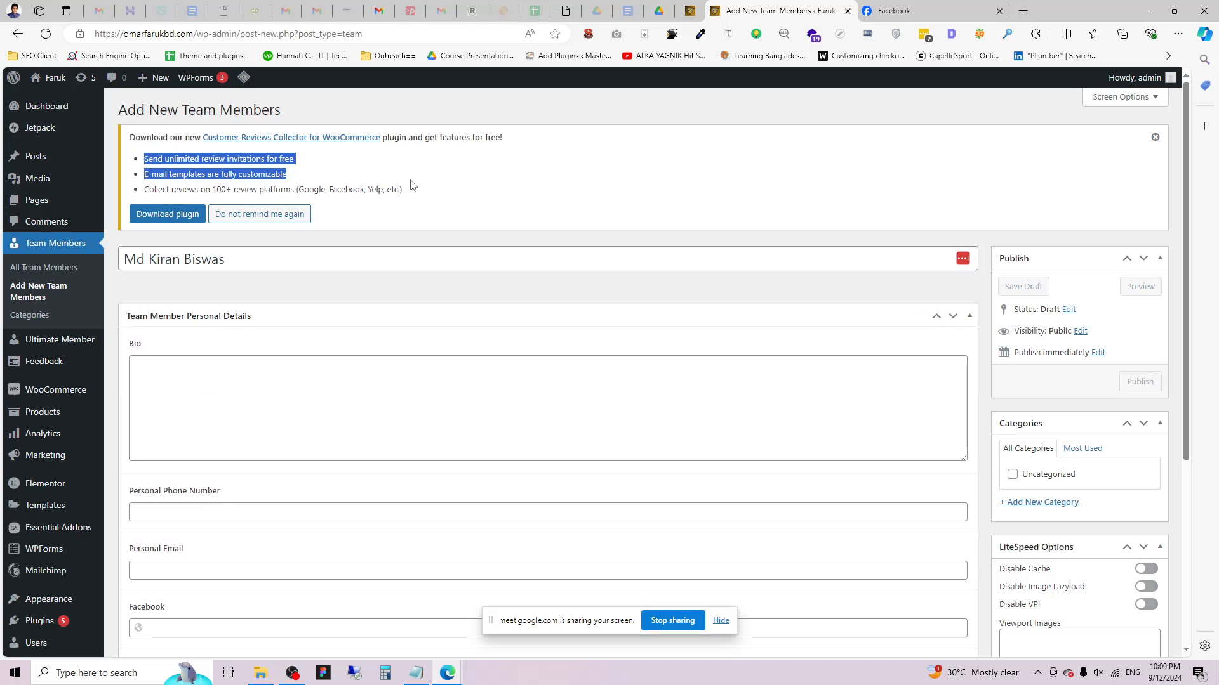
key("ctrl+c")
left_click(228, 372)
key("ctrl+v")
key("ctrl+v")
key("ctrl+v")
key("ctrl+v")
key("ctrl+v")
key("ctrl+v")
key("ctrl+v")
key("ctrl+v")
key("ctrl+v")
key("ctrl+v")
key("ctrl+v")
key("ctrl+v")
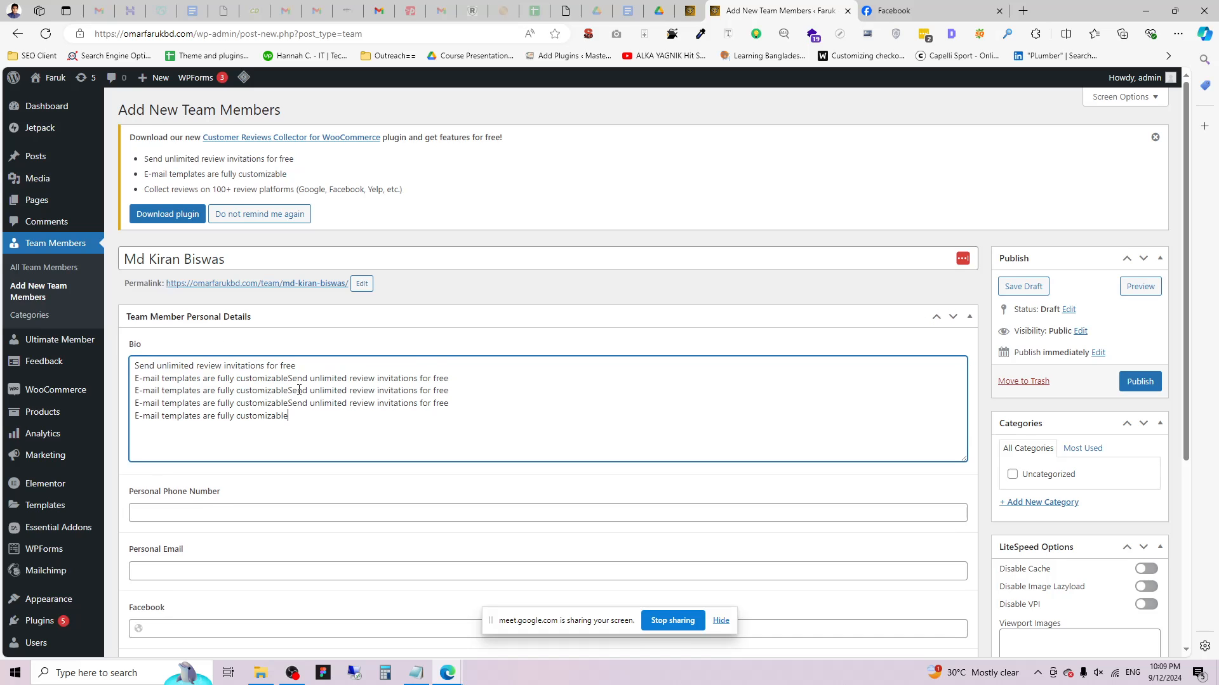
Autofill the phone and e-mail from a saved entry and change the e-mail's domain.
scroll(363, 471, "down", 3)
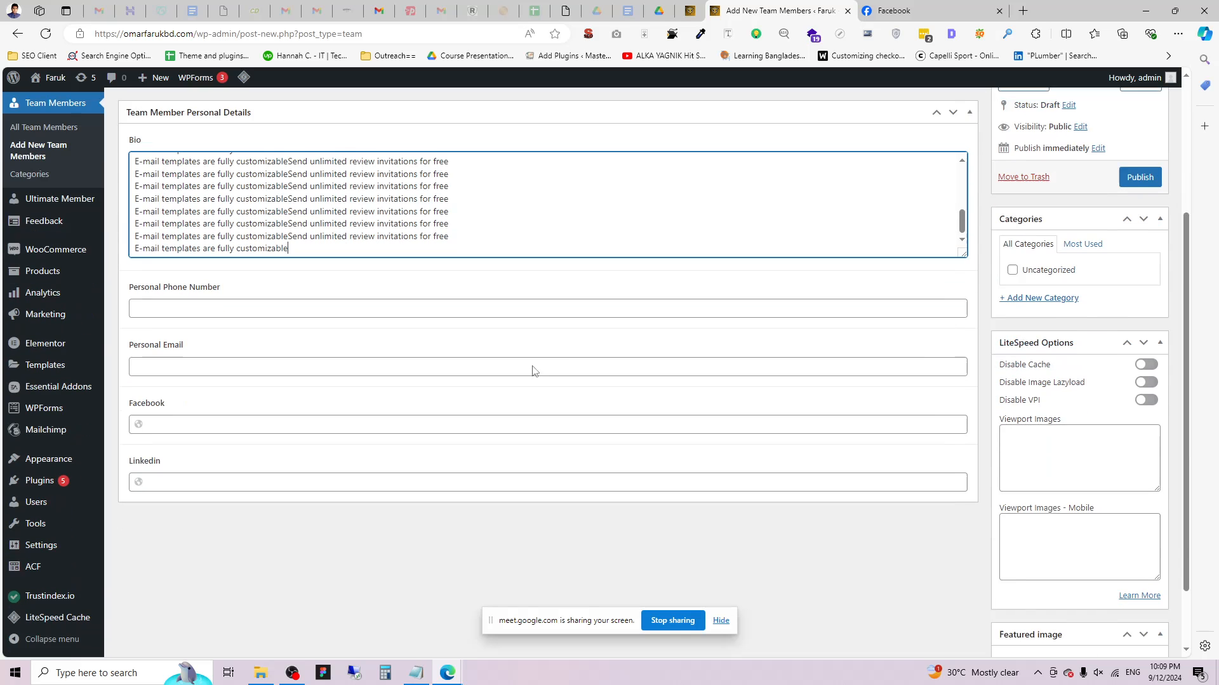
left_click(166, 302)
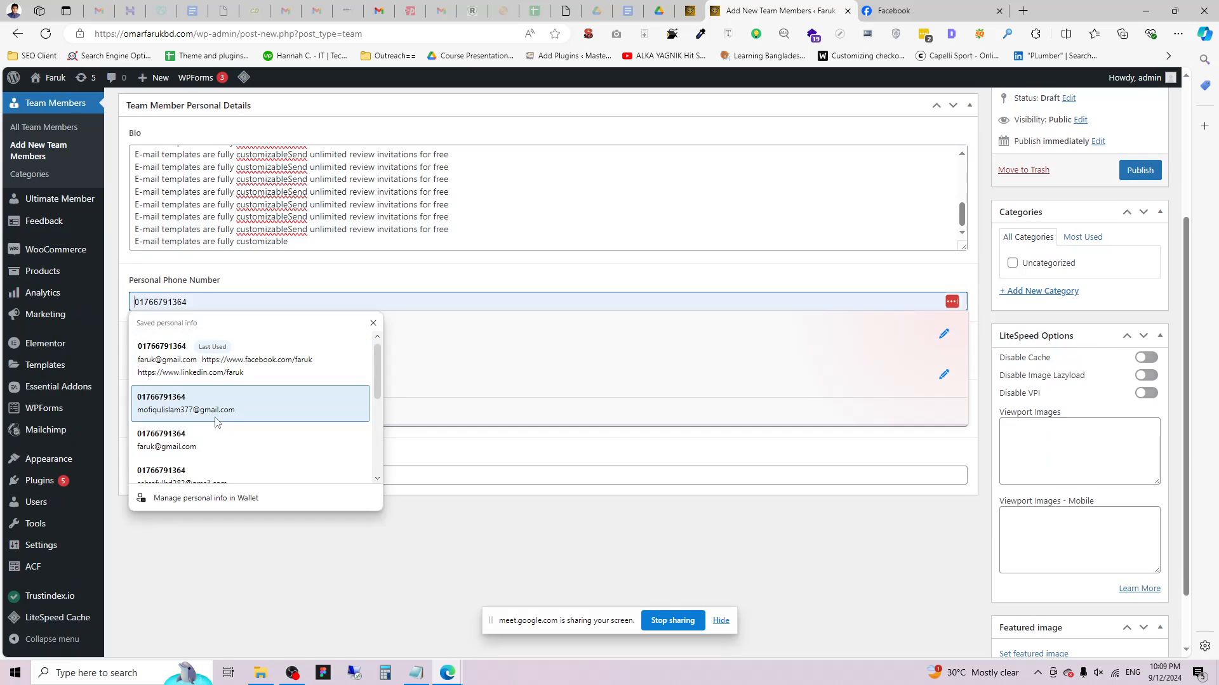
scroll(215, 416, "down", 3)
left_click(212, 437)
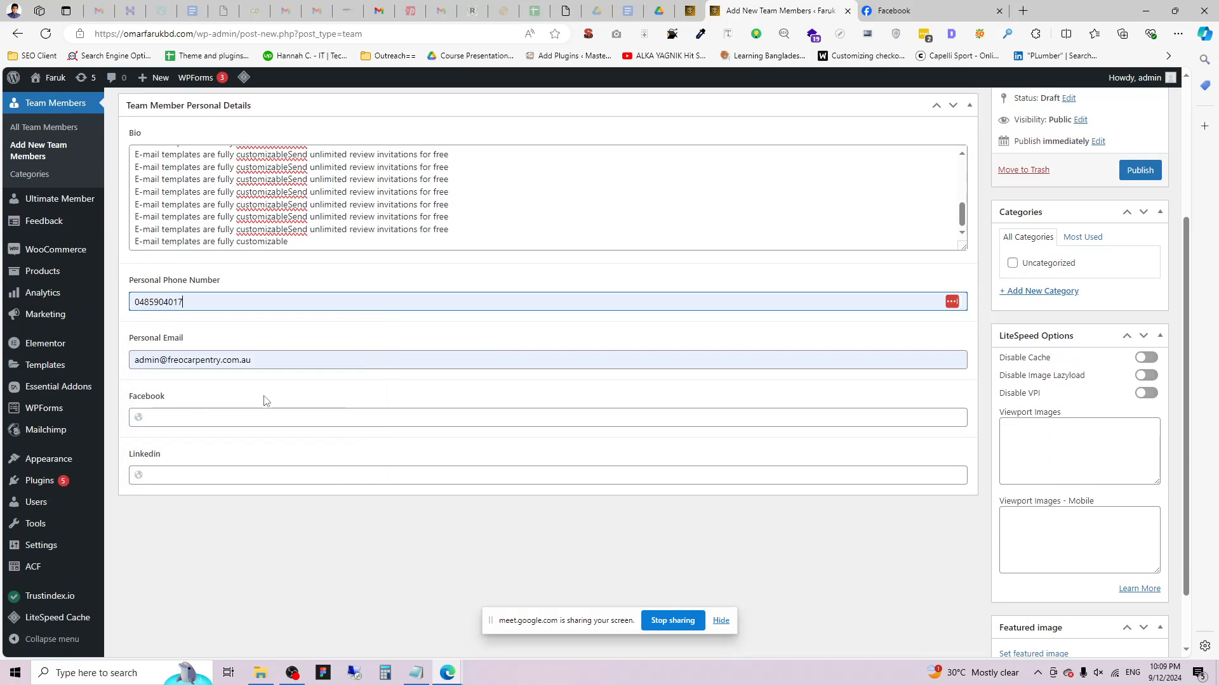
left_click(176, 360)
double_click(204, 359)
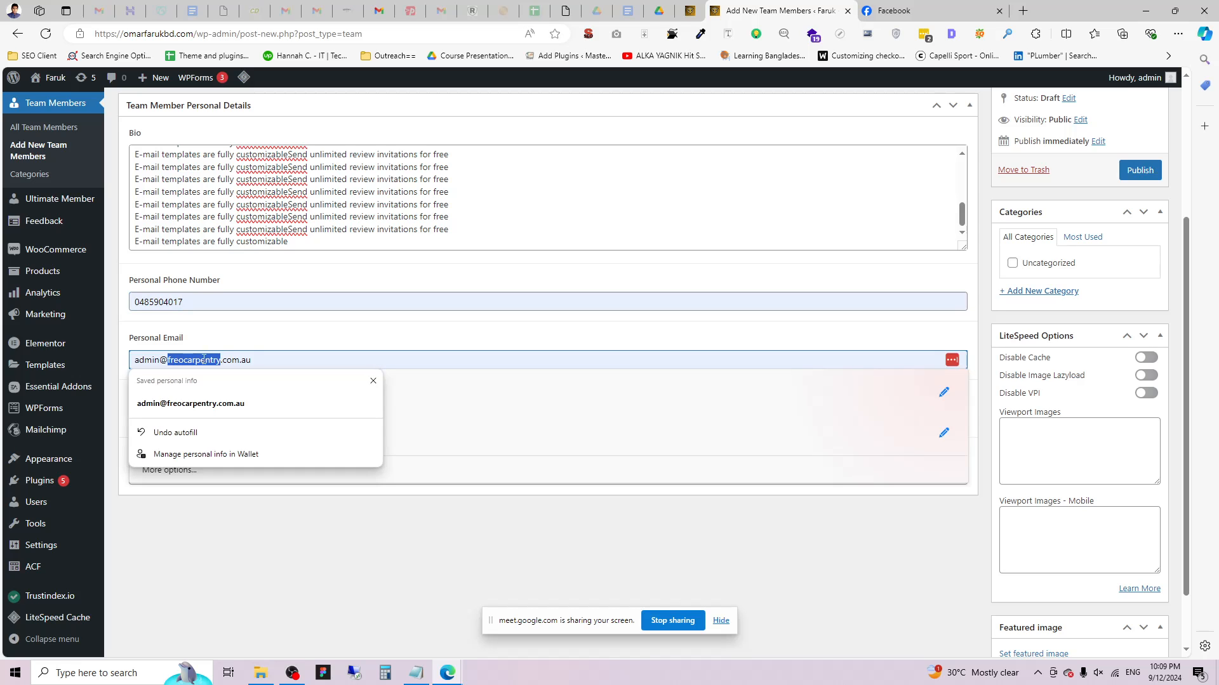
type("abc")
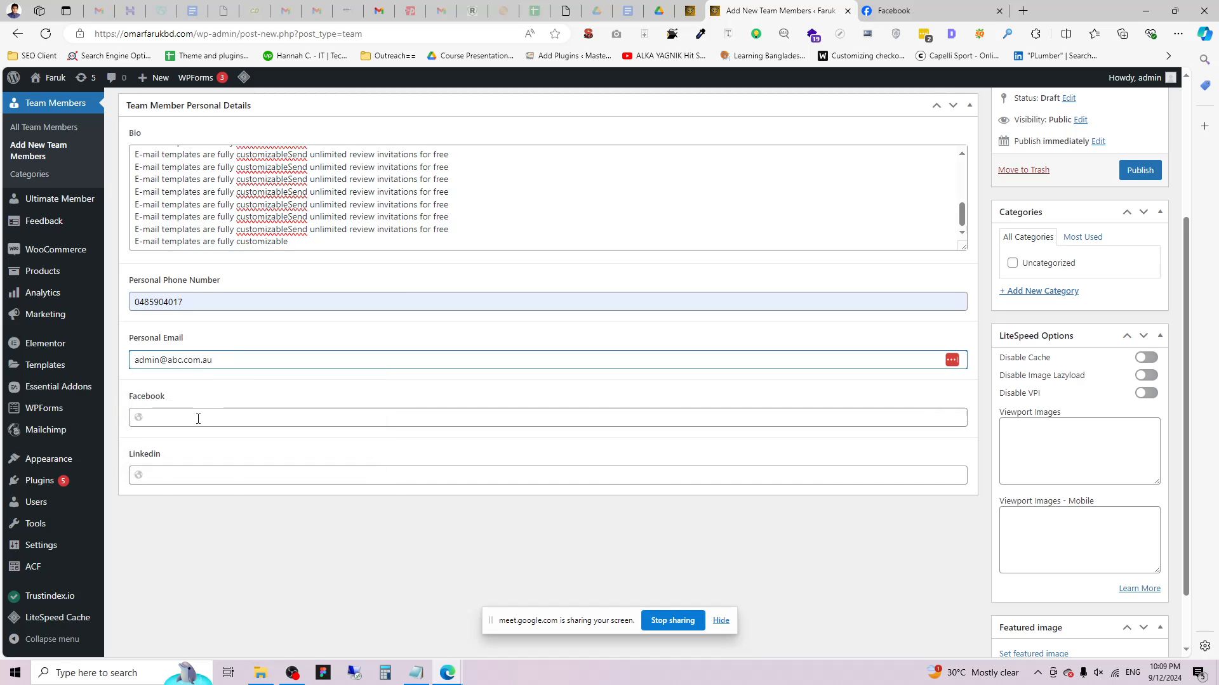
Autofill the Facebook and Linkedin URLs and put the new member's username in both.
left_click(198, 419)
left_click(204, 463)
left_click(243, 479)
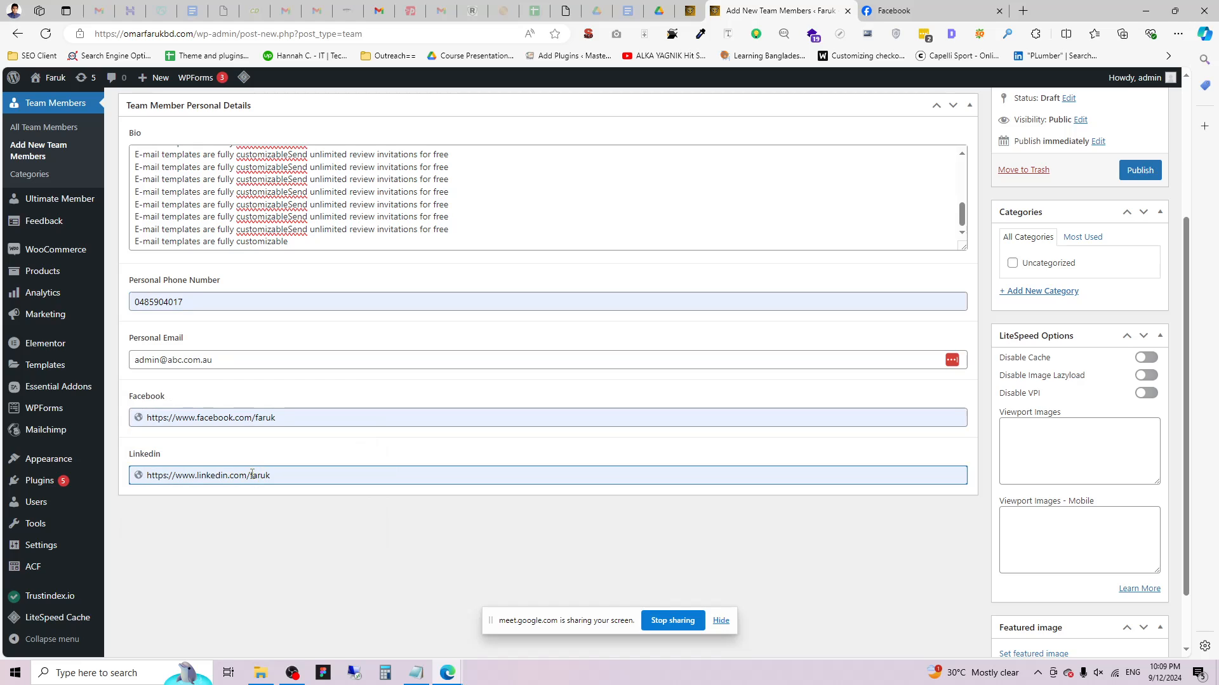
left_click_drag(252, 475, 362, 477)
type("k")
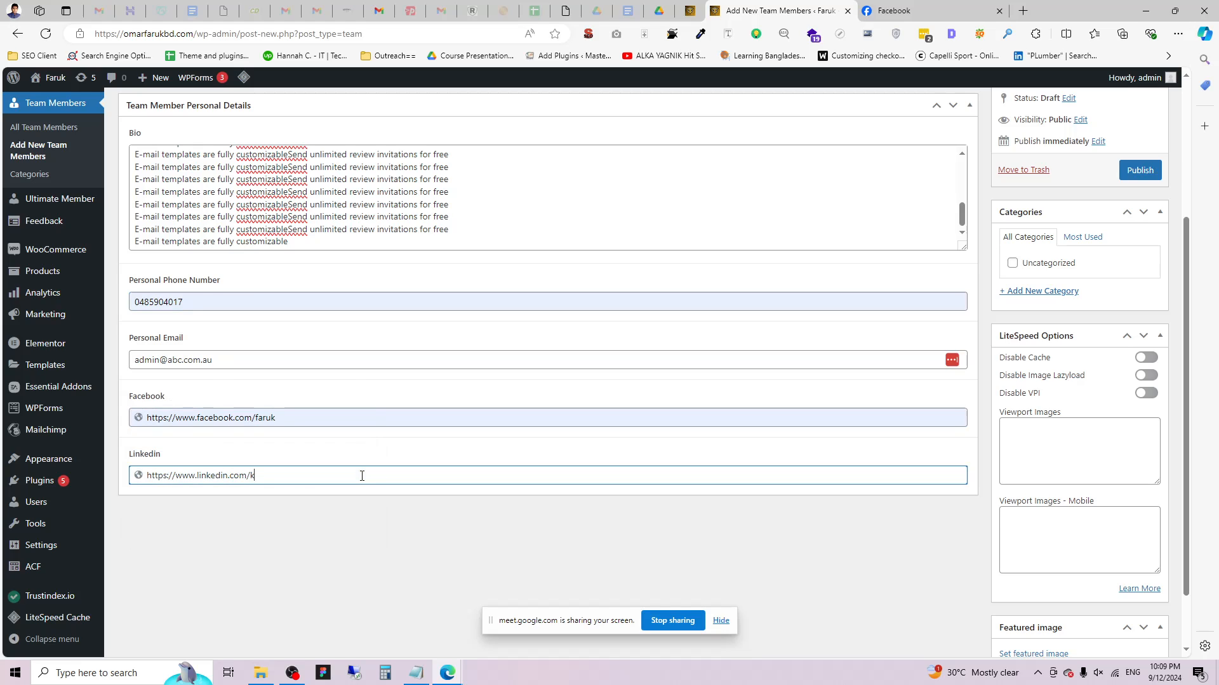
type("iran")
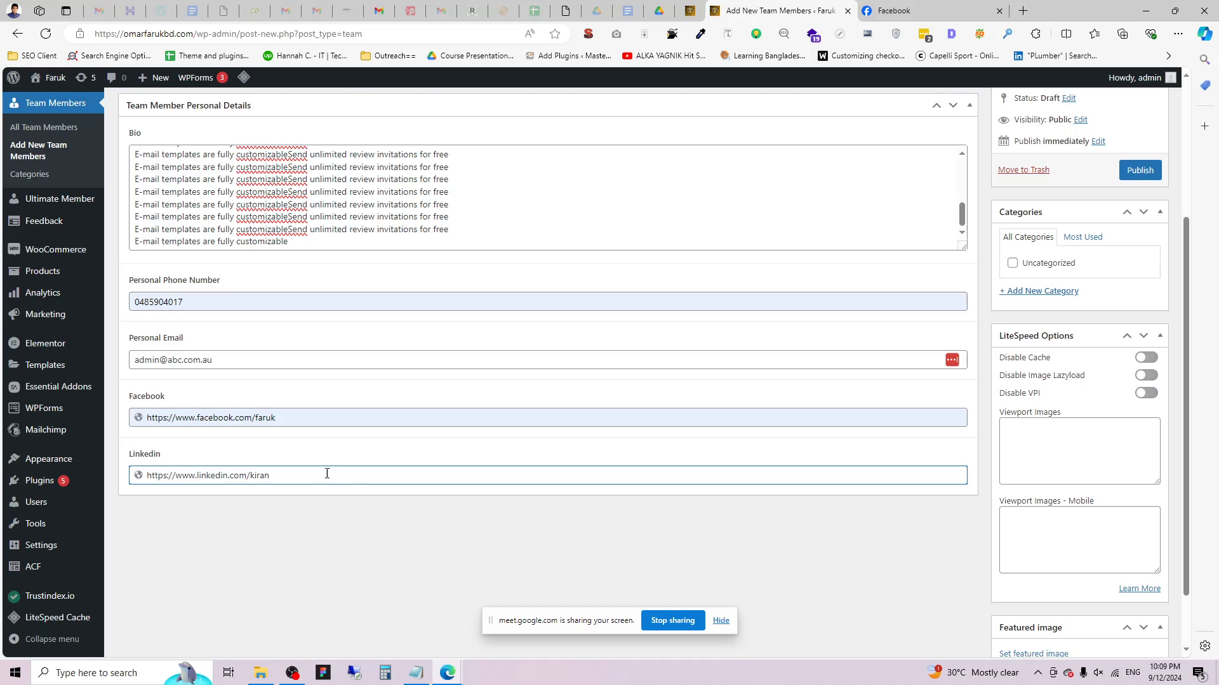
double_click(262, 477)
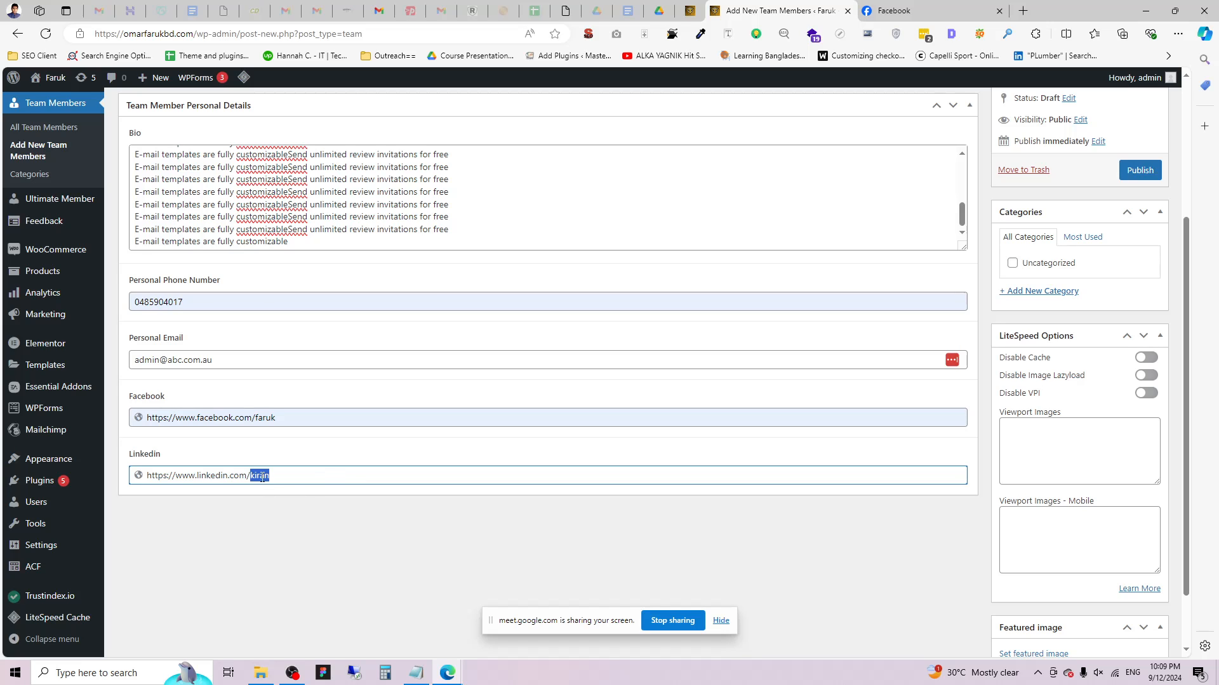
double_click(259, 417)
key("ctrl+v")
scroll(975, 466, "down", 2)
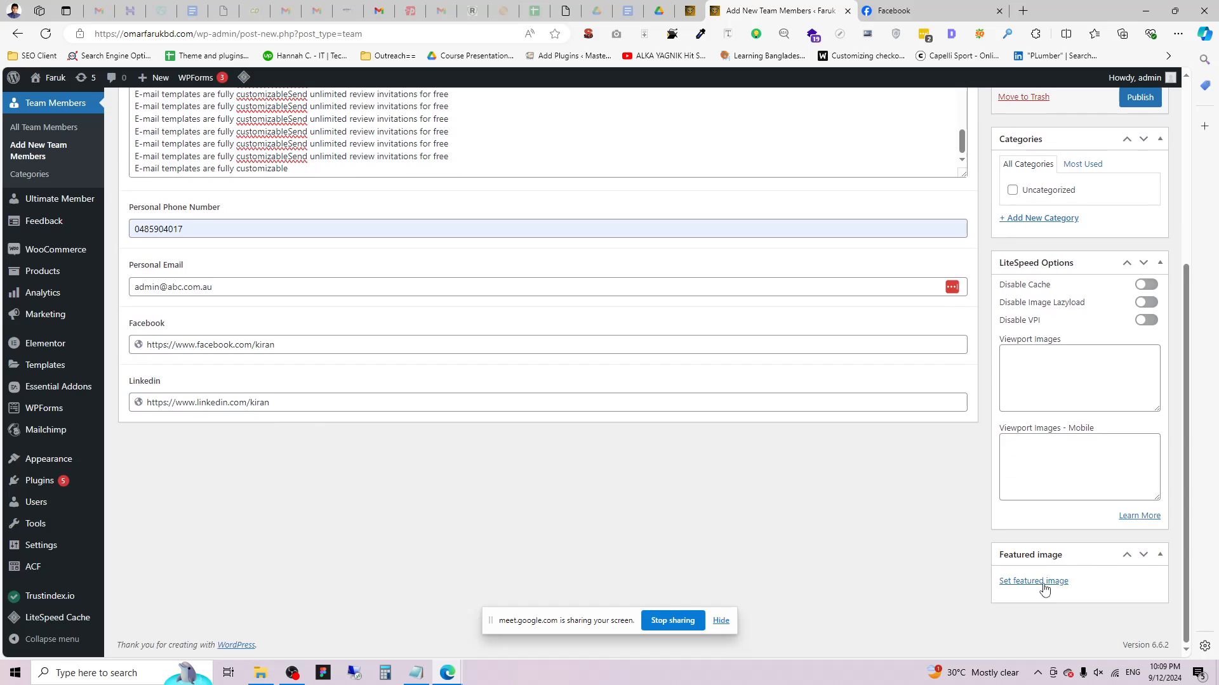
Set a man's portrait as featured image, publish, and view the All Team Members list.
left_click(1034, 582)
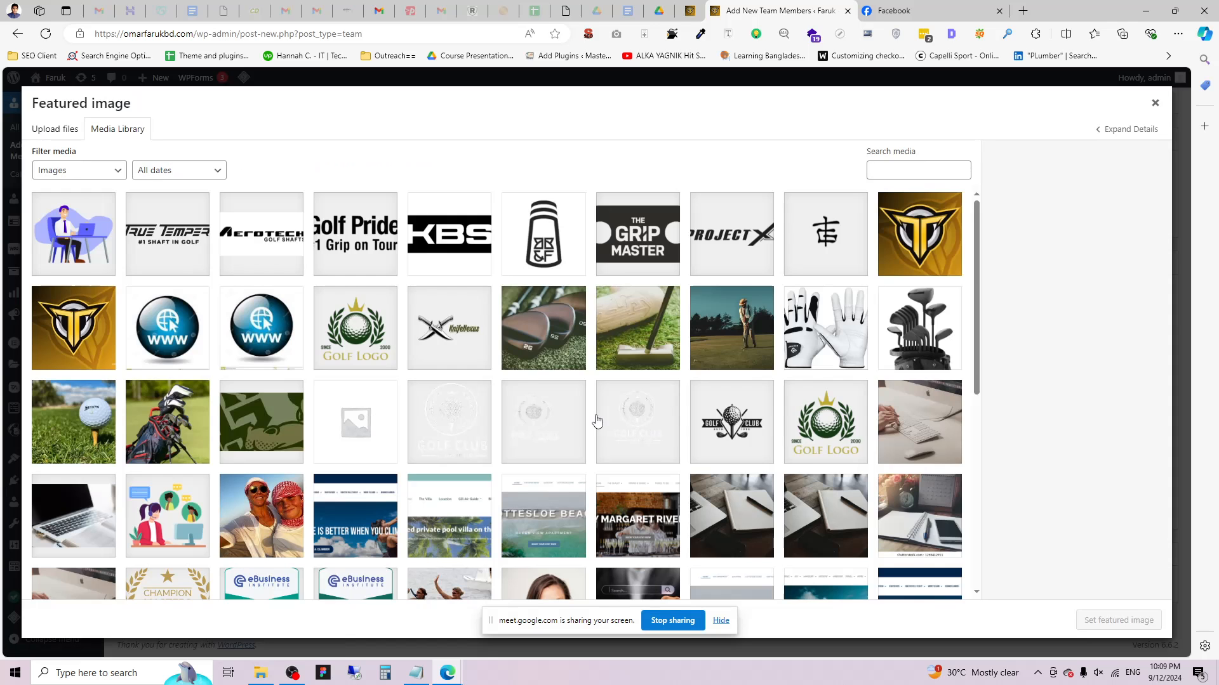
scroll(135, 508, "down", 6)
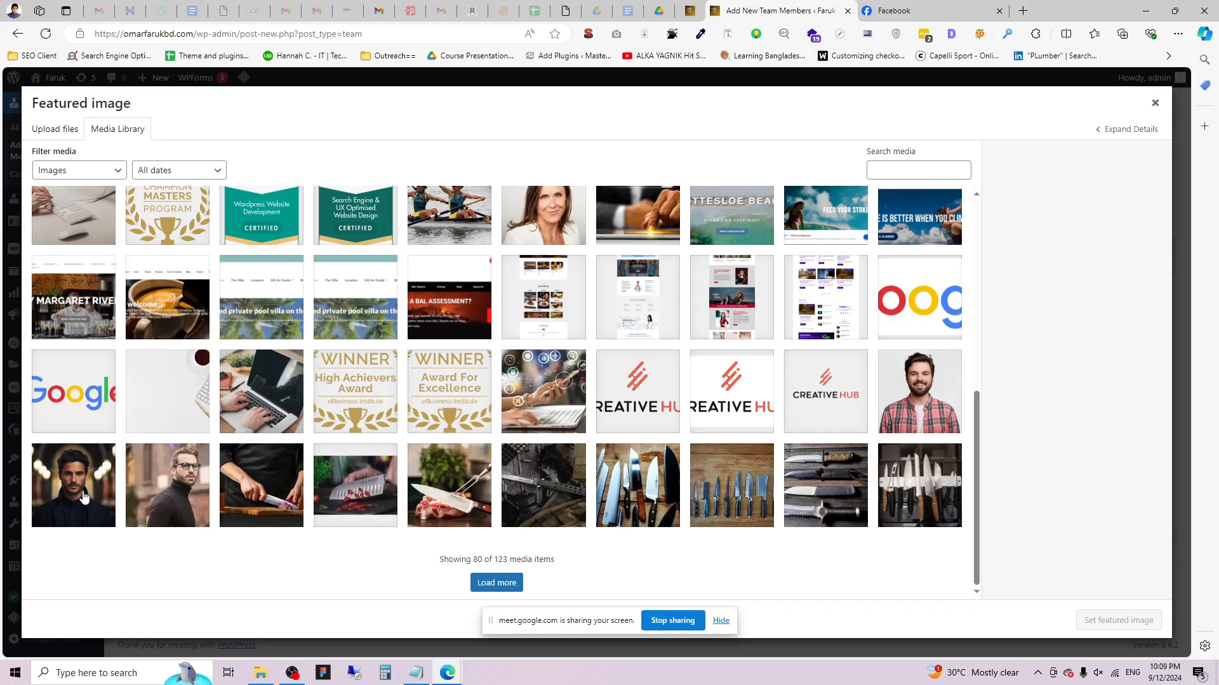
left_click(96, 501)
left_click(1118, 620)
scroll(814, 290, "up", 5)
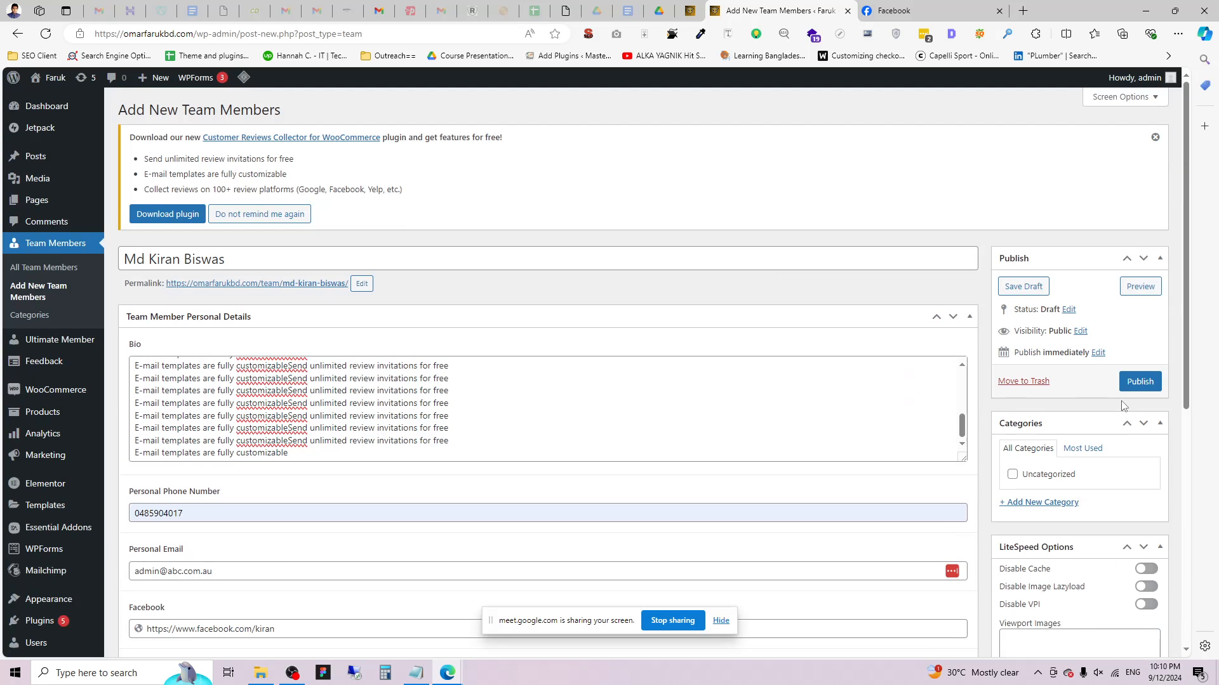
left_click(1137, 383)
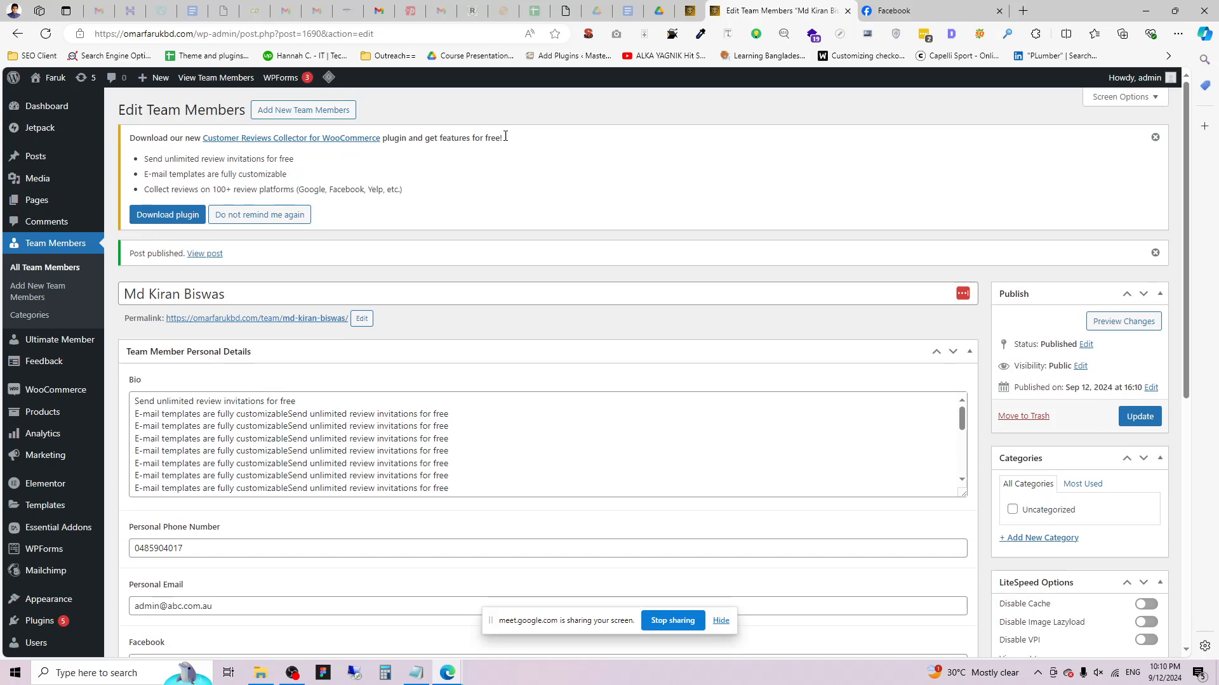
left_click(45, 272)
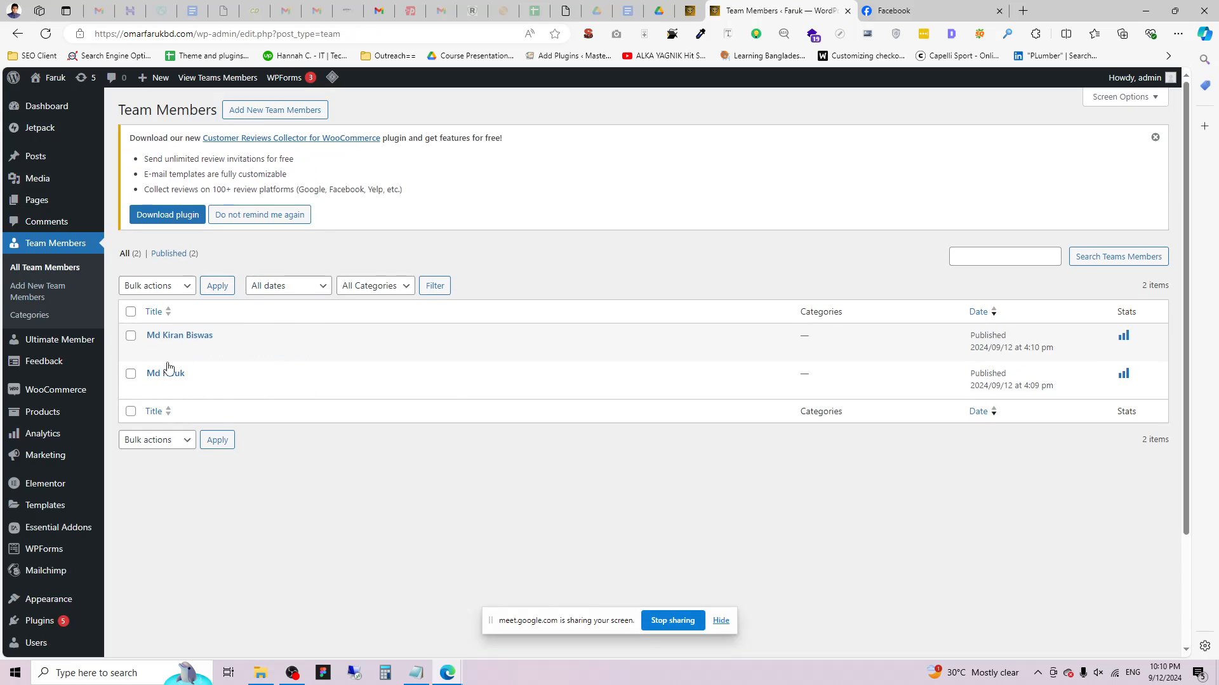
Start a third team member with their name as title and a Bio of repeated notice lines.
left_click(257, 110)
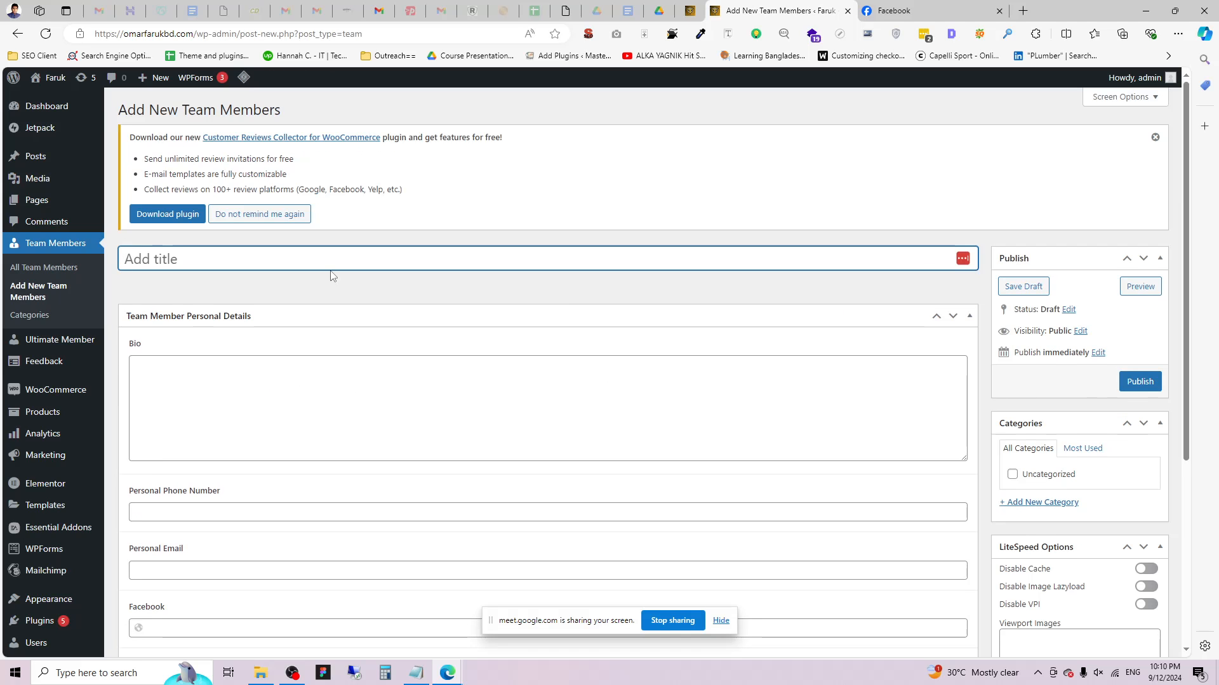
type("MST Sabrina")
left_click(274, 355)
left_click(277, 375)
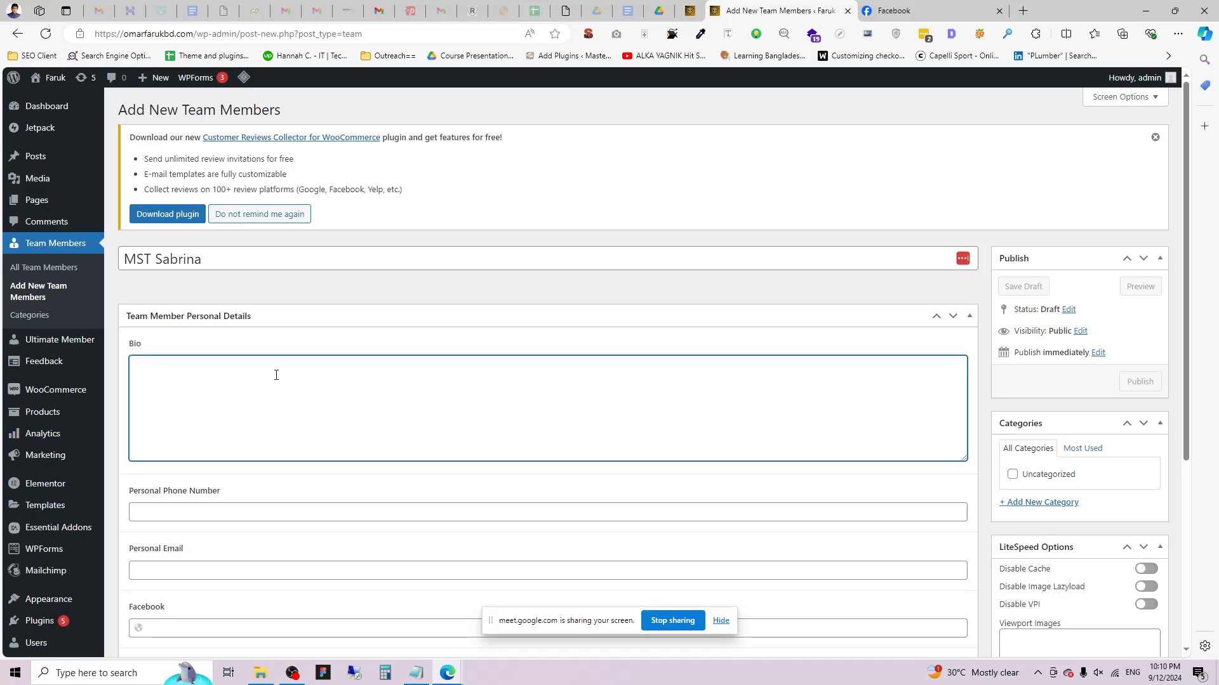
triple_click(219, 159)
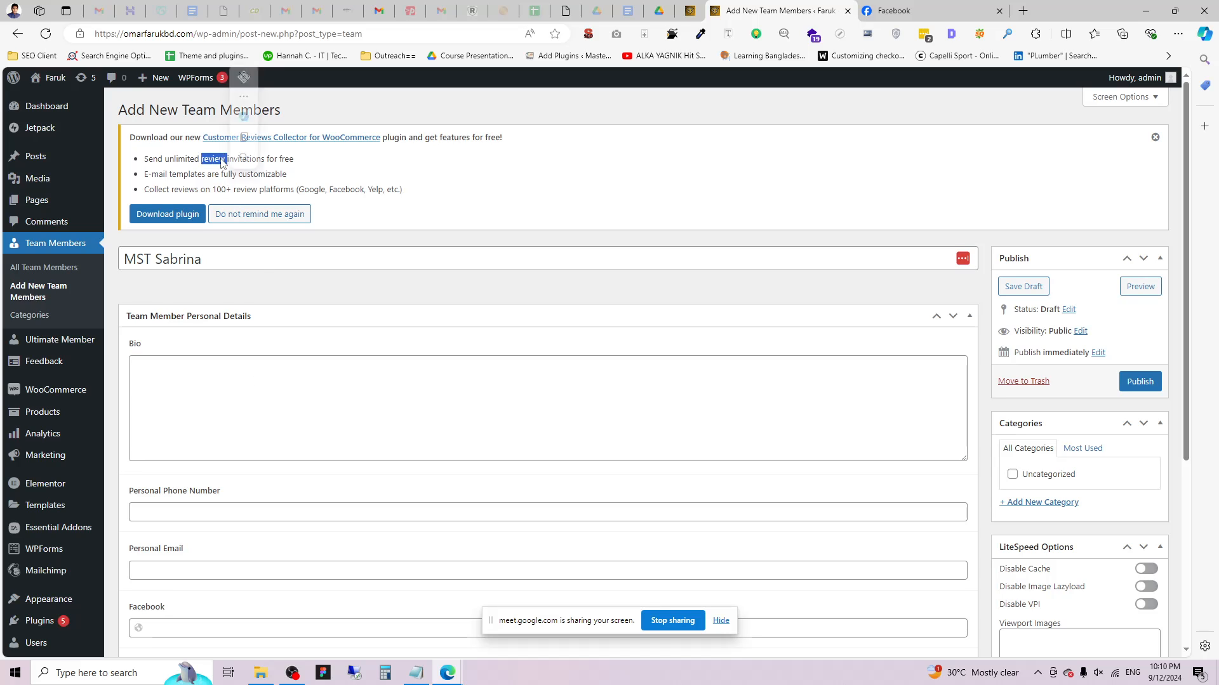
left_click(239, 412)
key("ctrl+v")
key("ctrl+v")
key("ctrl+v")
key("ctrl+v")
key("ctrl+v")
key("ctrl+v")
key("ctrl+v")
key("ctrl+v")
key("ctrl+v")
key("ctrl+v")
key("ctrl+v")
key("ctrl+v")
key("ctrl+v")
key("ctrl+v")
key("ctrl+v")
key("ctrl+v")
key("ctrl+v")
key("ctrl+v")
key("ctrl+v")
key("ctrl+v")
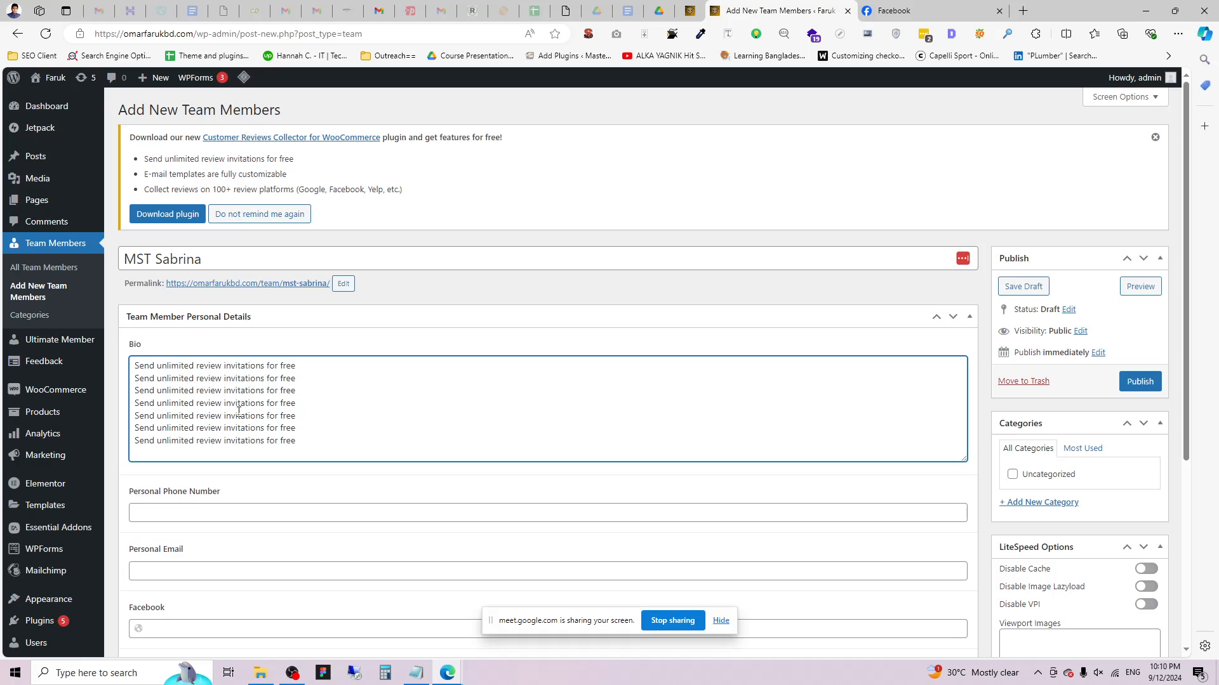
key("ctrl+v")
key("ctrl+v")
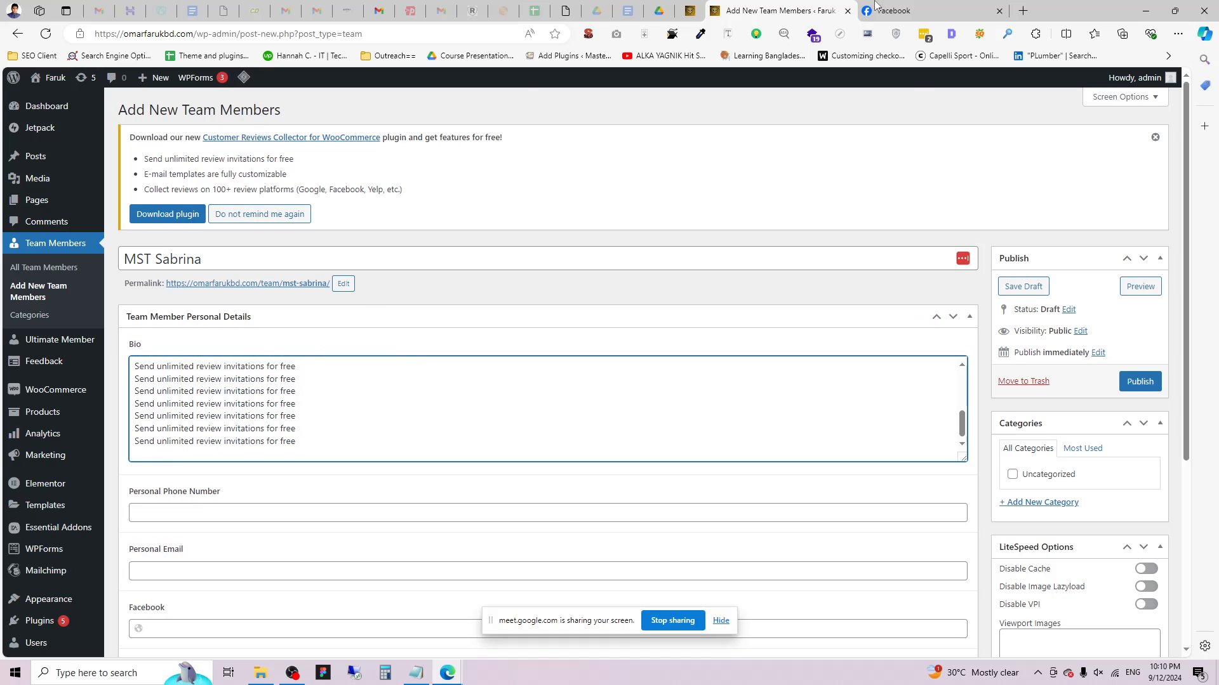
Select the 'Our extensive background' paragraph in the Google Doc and return to WordPress.
left_click(627, 10)
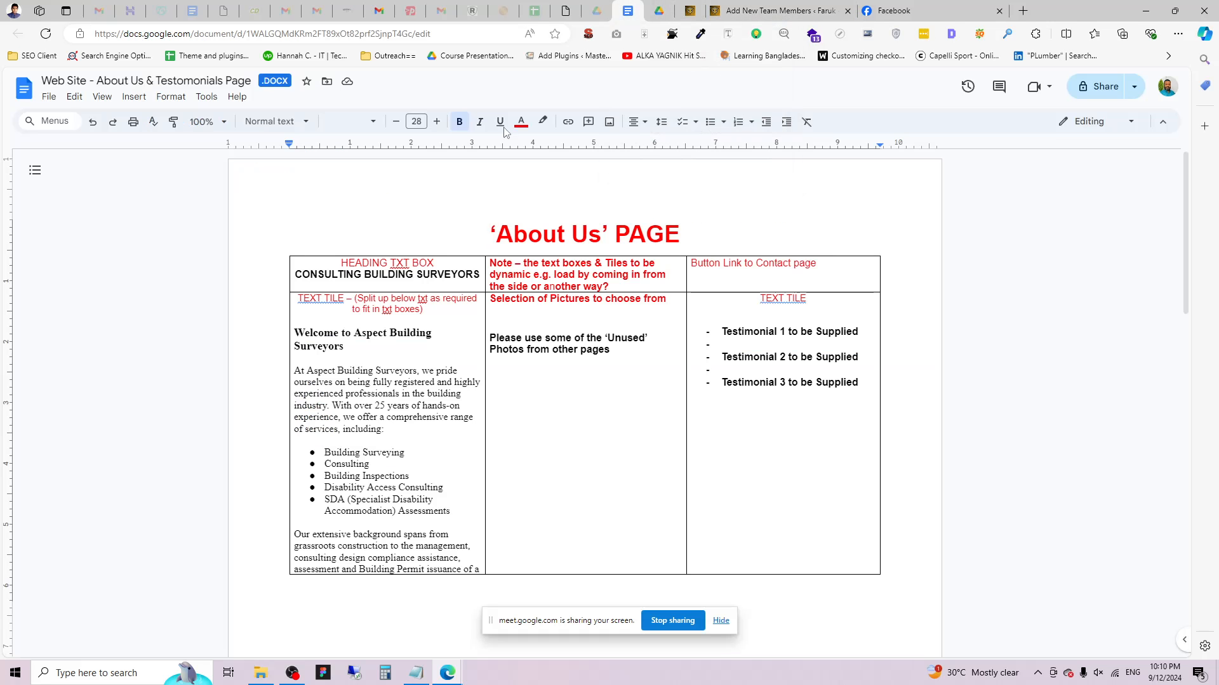
double_click(373, 394)
scroll(386, 438, "down", 1)
scroll(385, 439, "down", 3)
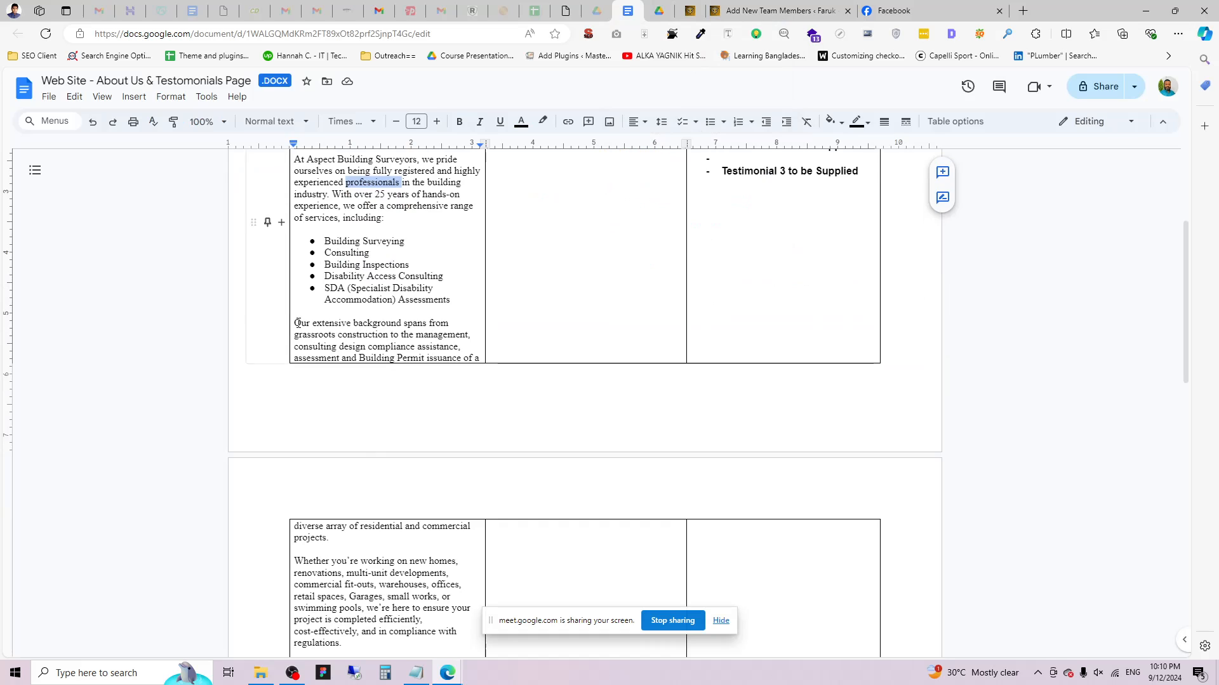
left_click_drag(294, 323, 480, 368)
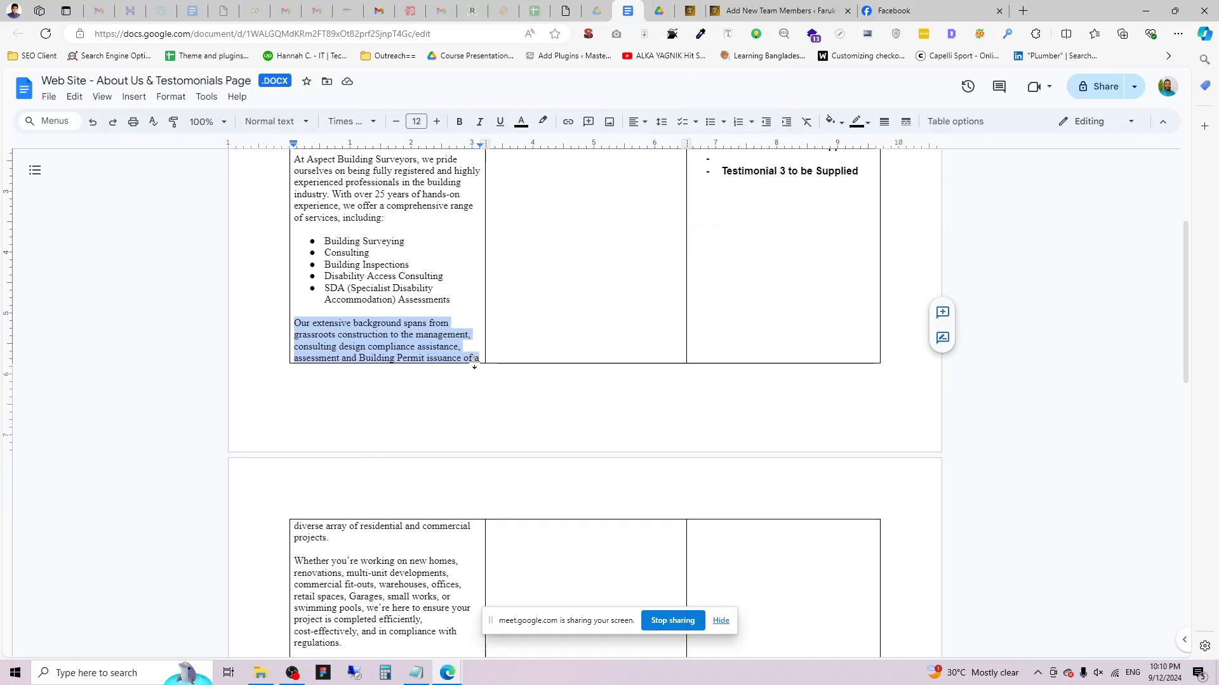
left_click(780, 10)
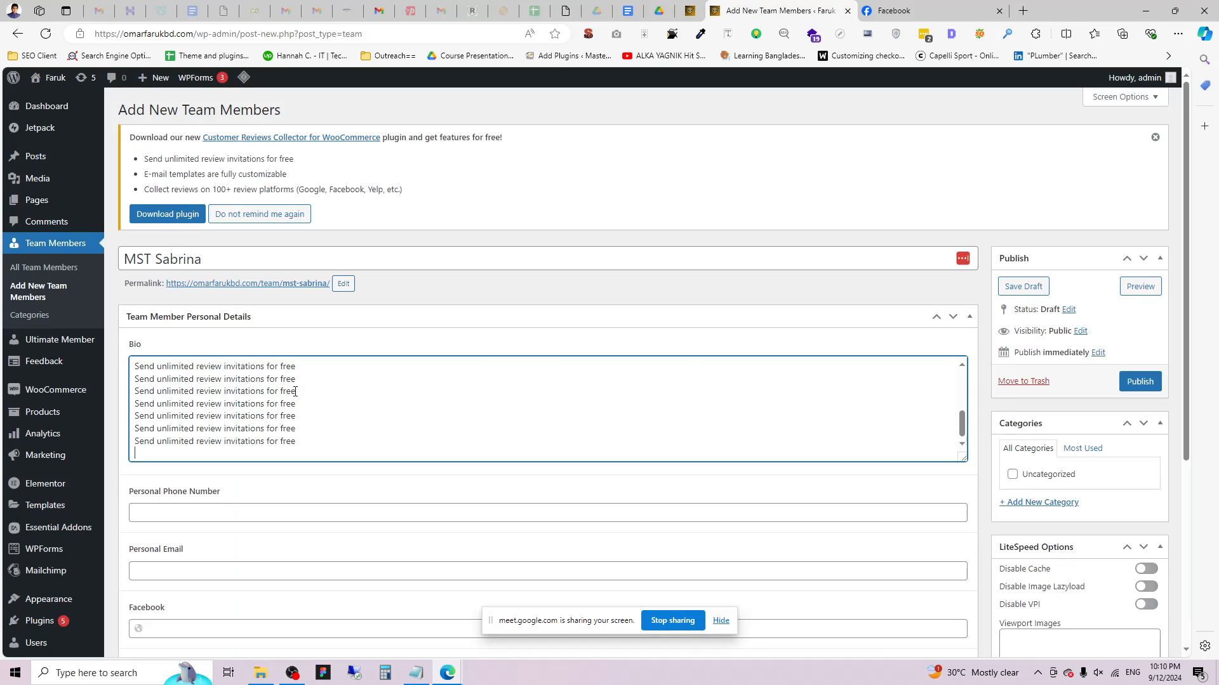
Replace the Bio with two copies of the 'Our extensive background' paragraph.
left_click(298, 405)
key("ctrl+a")
key("ctrl+v")
key("ctrl+v")
key("ctrl+v")
key("ctrl+v")
key("ctrl+v")
key("ctrl+v")
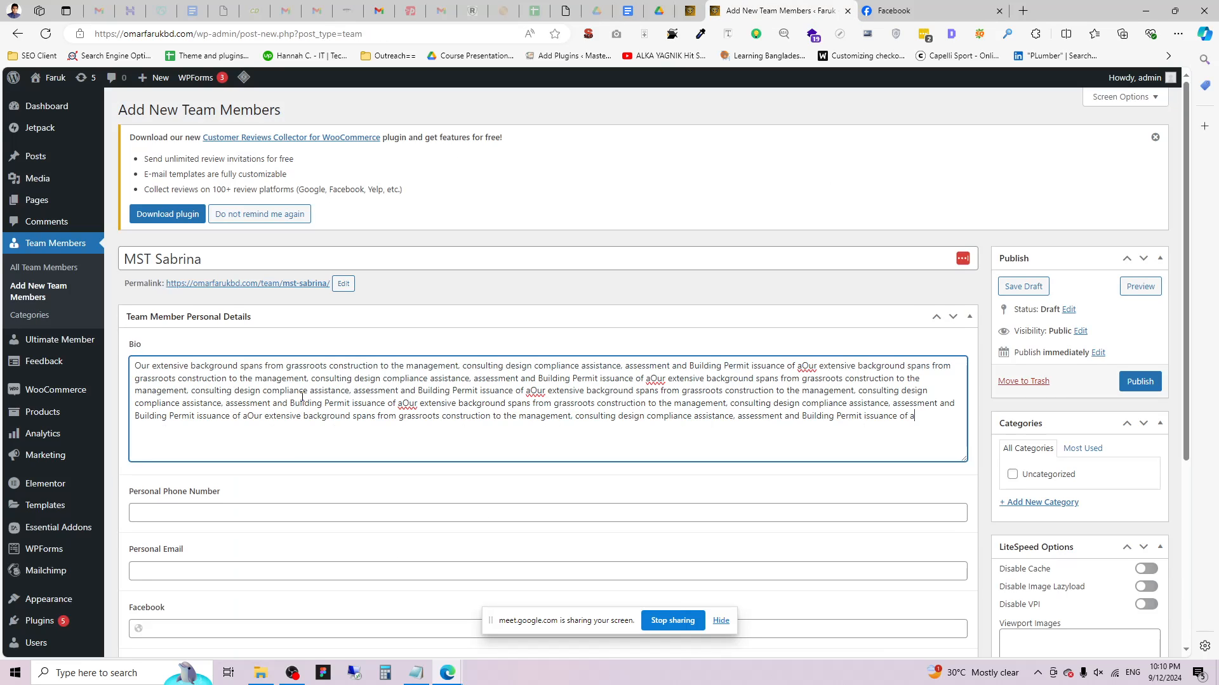
key("Return")
key("ctrl+v")
key("ctrl+v")
key("ctrl+v")
key("ctrl+v")
key("ctrl+v")
key("ctrl+v")
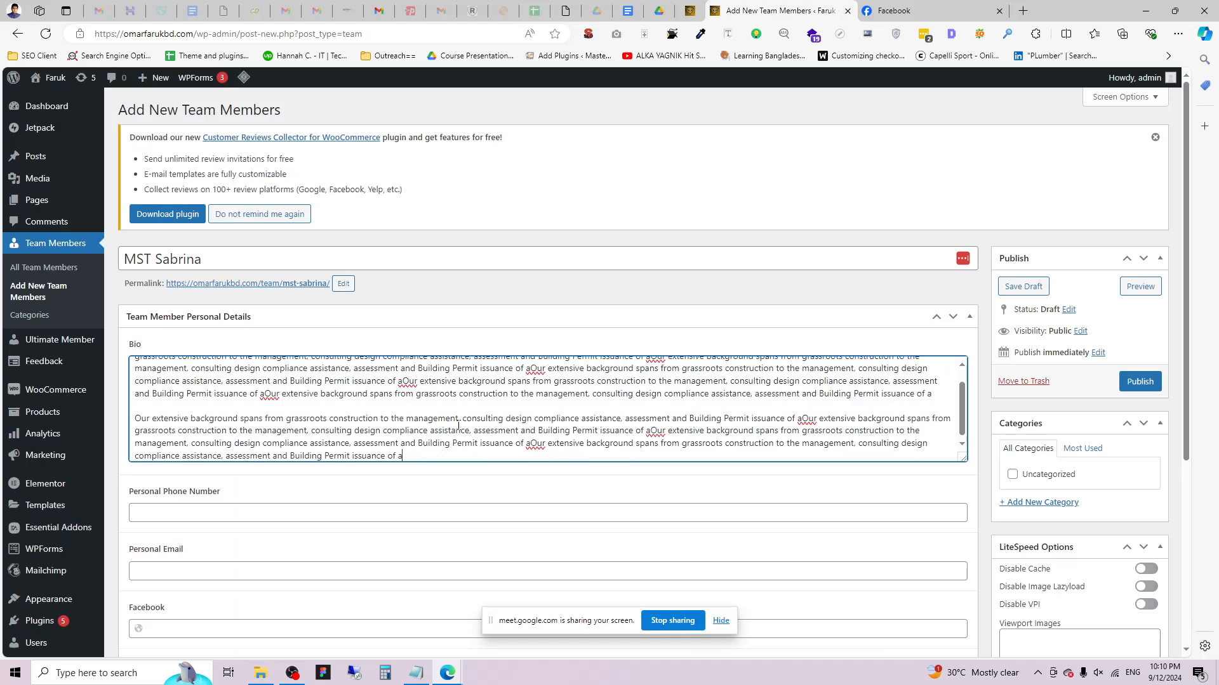
scroll(193, 421, "down", 2)
Autofill phone, e-mail, Facebook and Linkedin, then set the new member's username in both URLs.
left_click(194, 411)
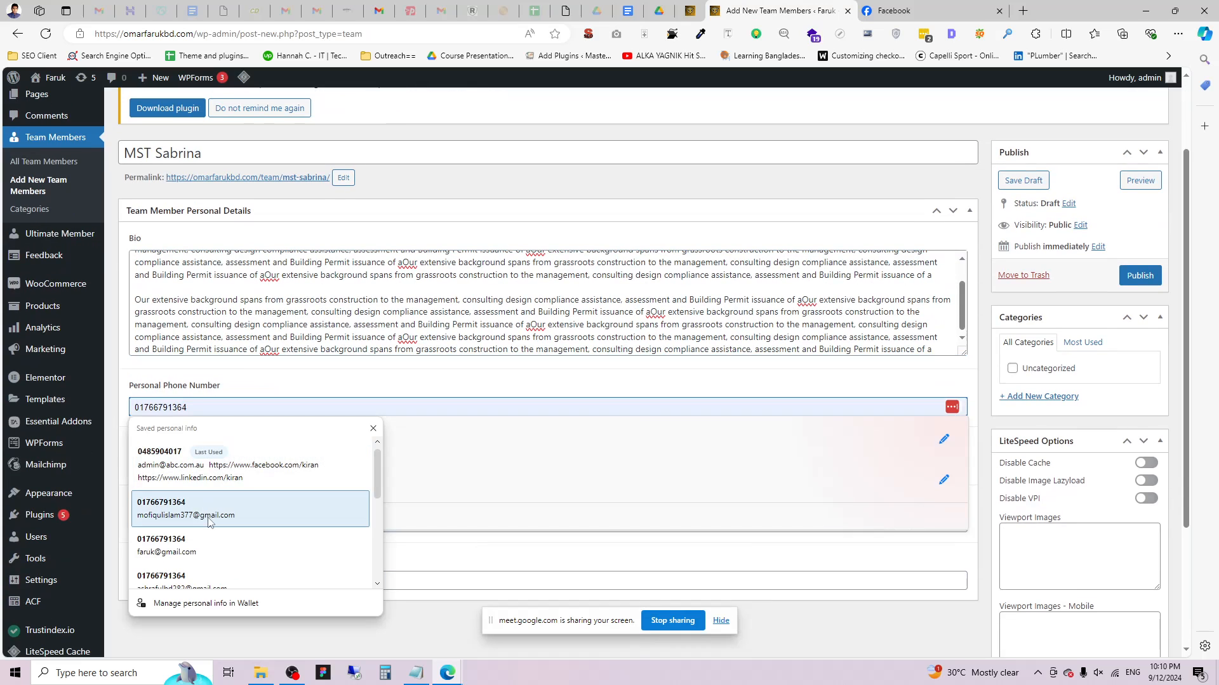
left_click(212, 570)
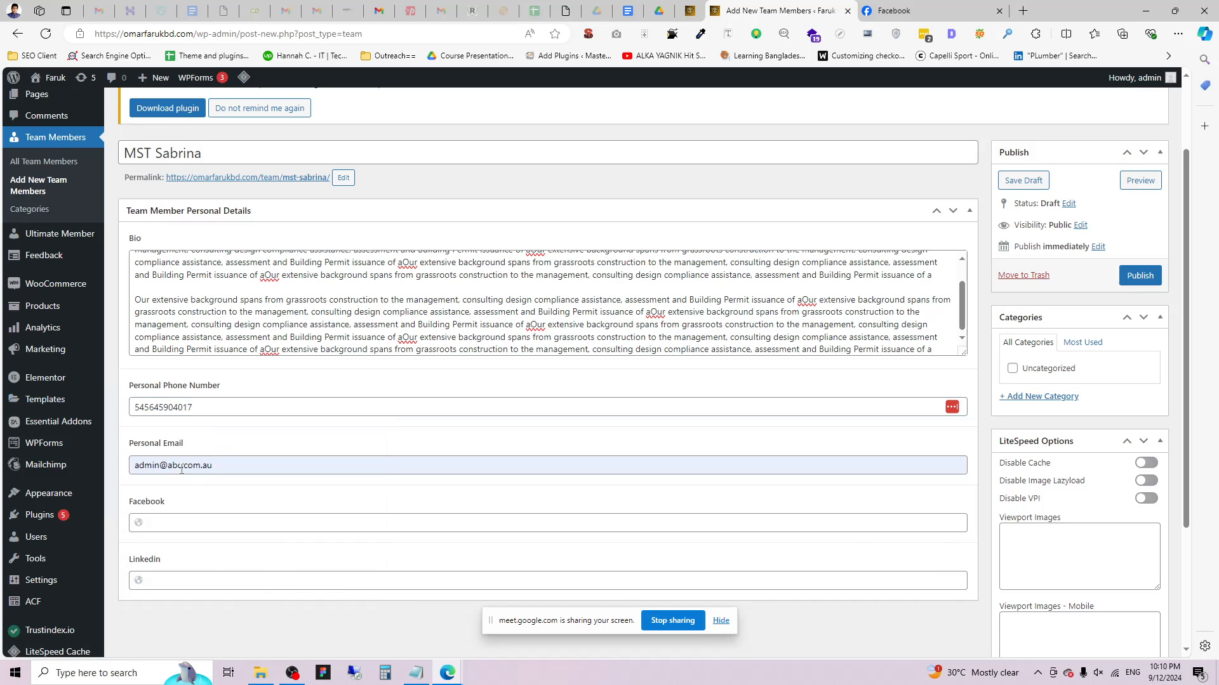
left_click(176, 519)
left_click(210, 414)
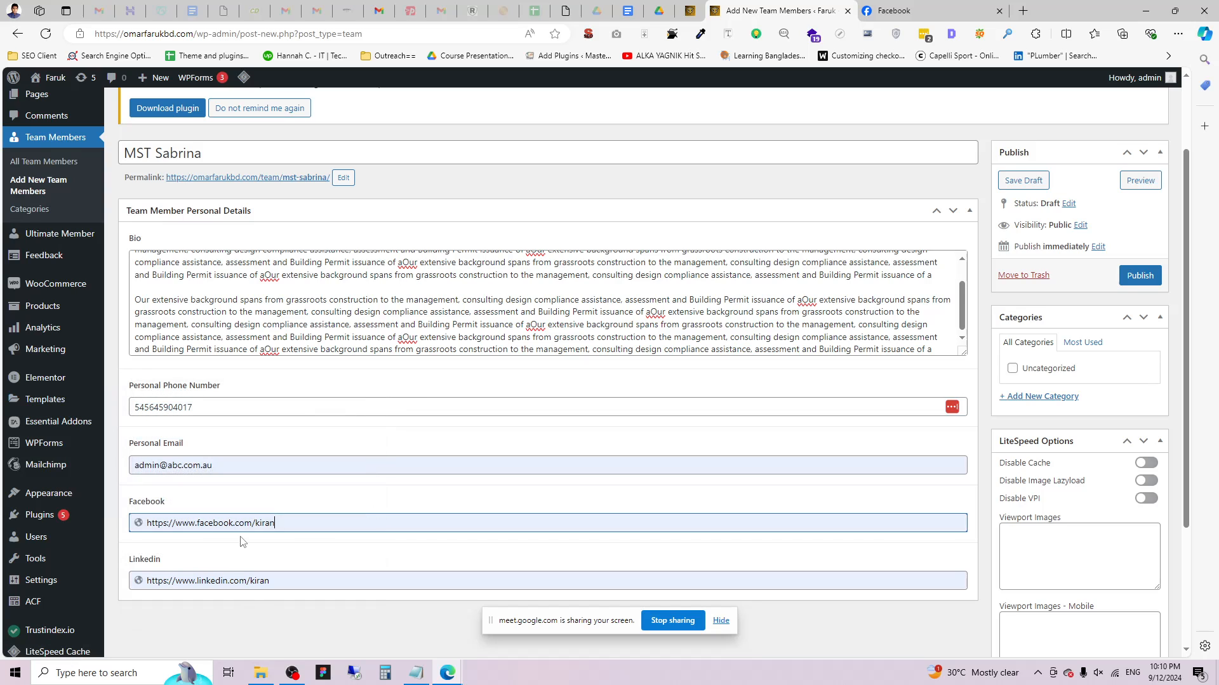
double_click(261, 526)
type("sabrin")
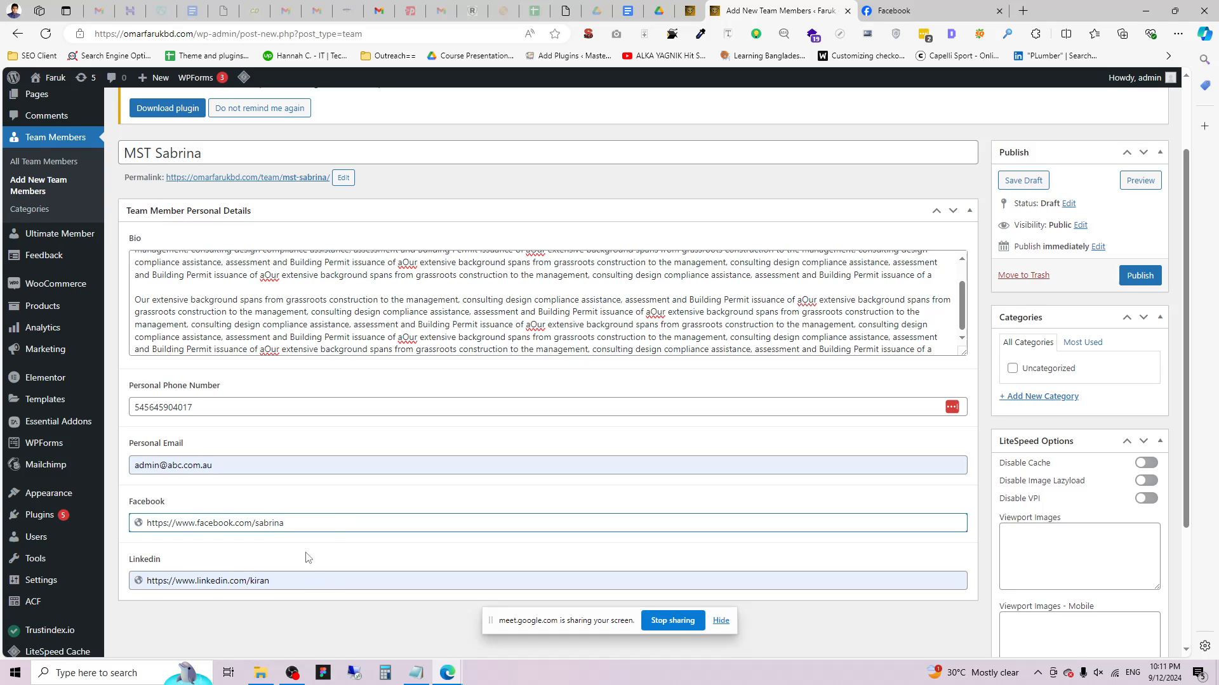
double_click(273, 523)
key("ctrl+c")
double_click(260, 580)
key("ctrl+v")
scroll(1156, 295, "down", 3)
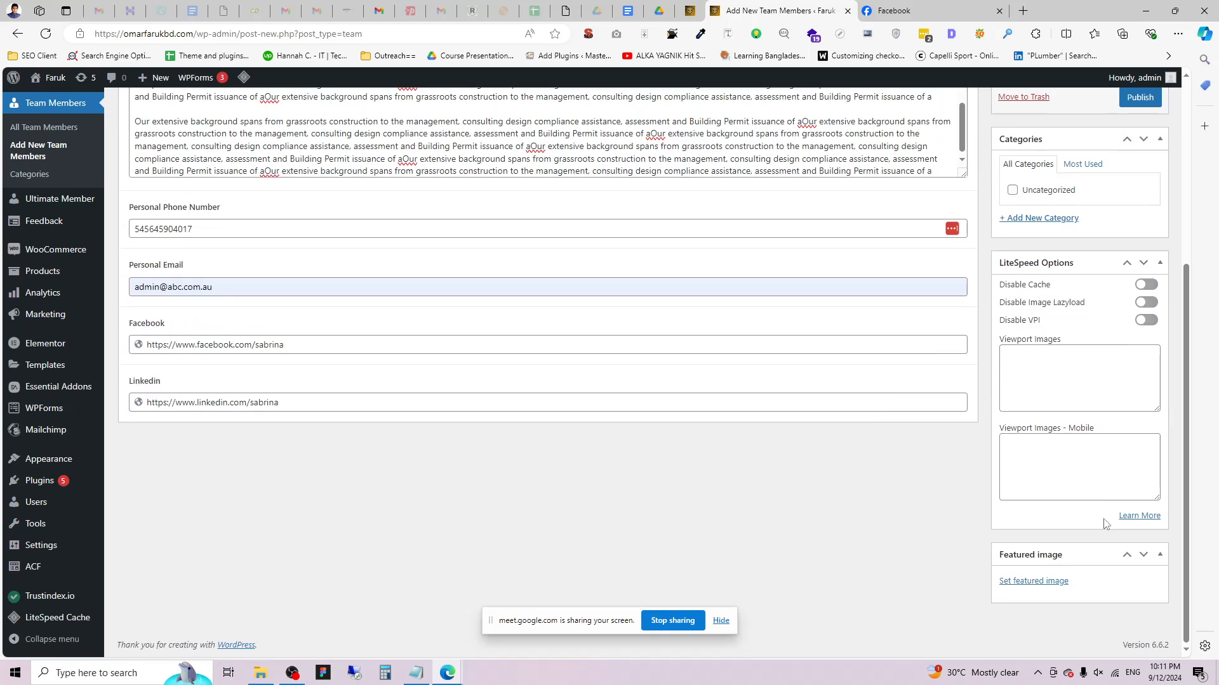
Set the man-with-glasses photo (pexels-olly-874158) as featured image and click Publish.
left_click(1030, 580)
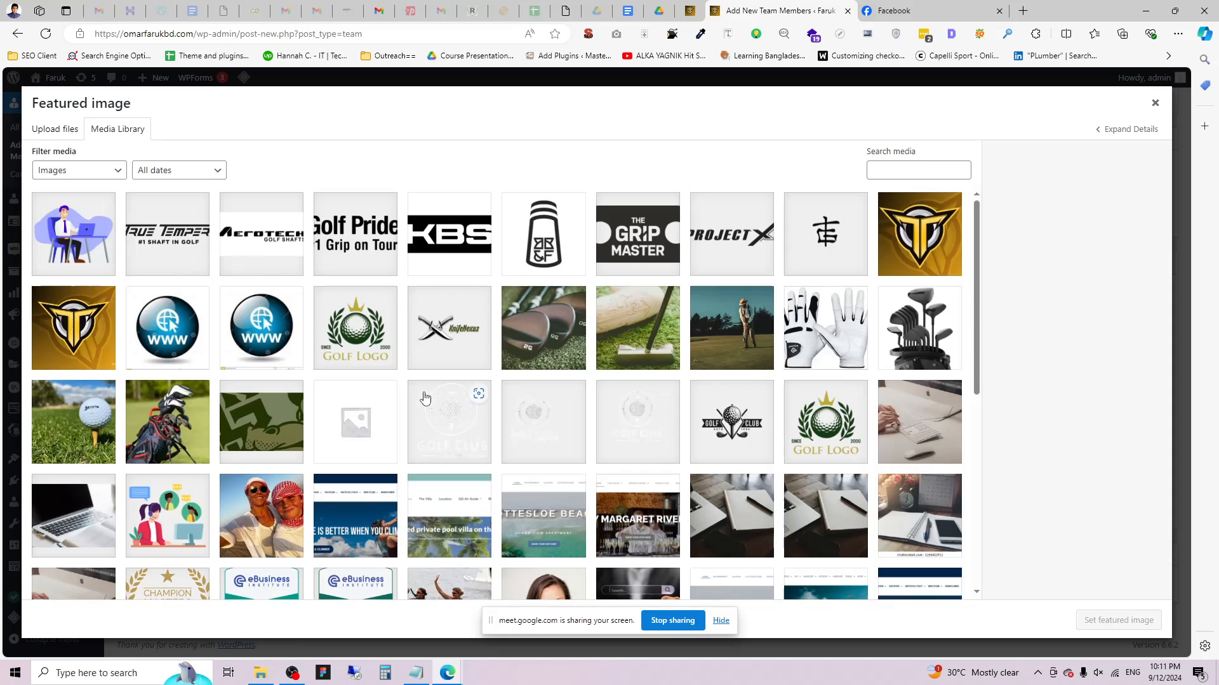
scroll(421, 400, "down", 3)
left_click(541, 410)
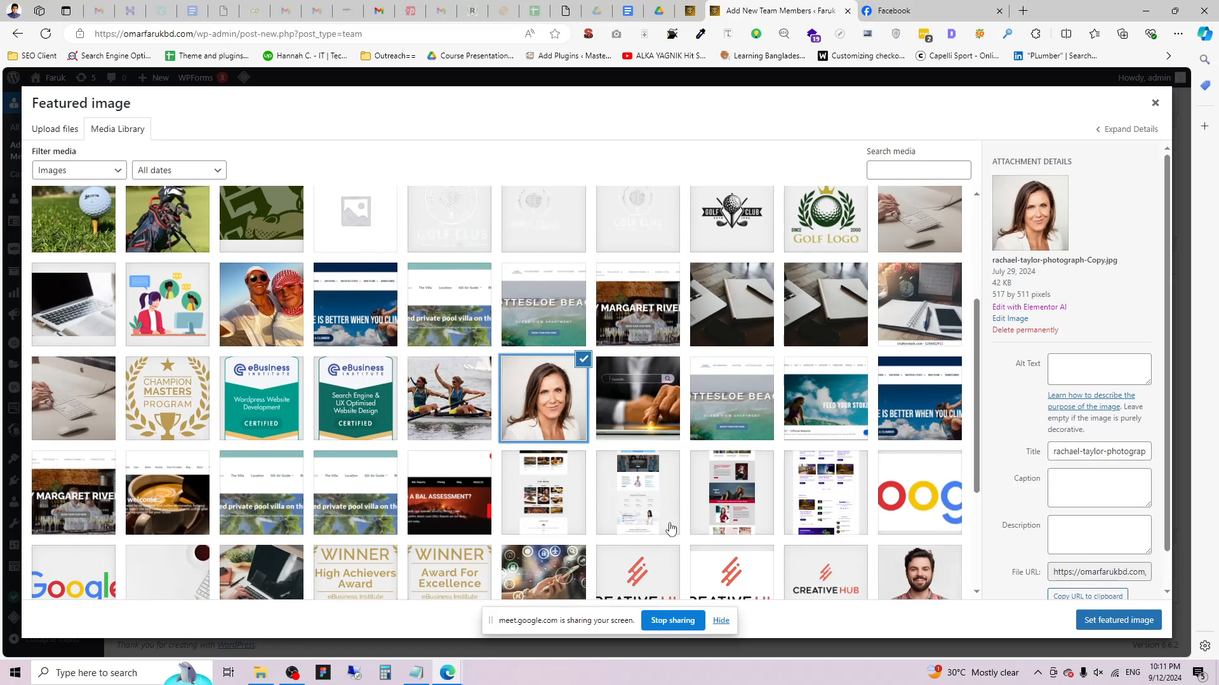
scroll(670, 528, "down", 3)
left_click(167, 486)
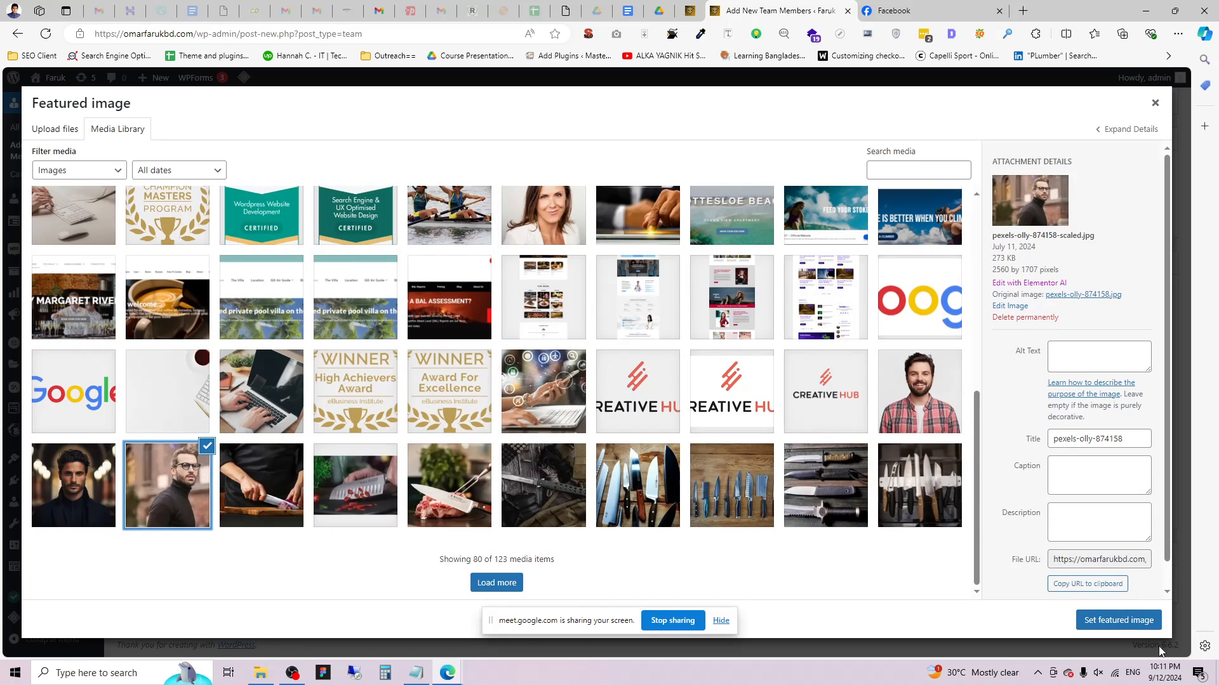
left_click(1111, 620)
scroll(838, 283, "up", 10)
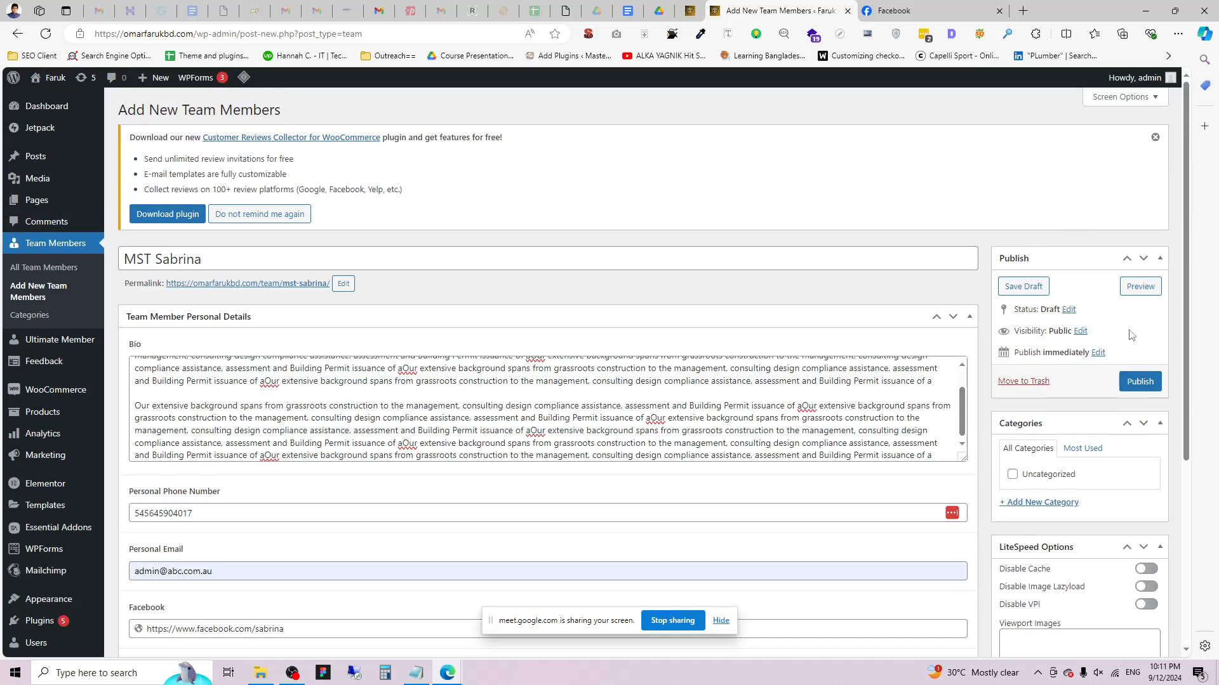
left_click(1142, 380)
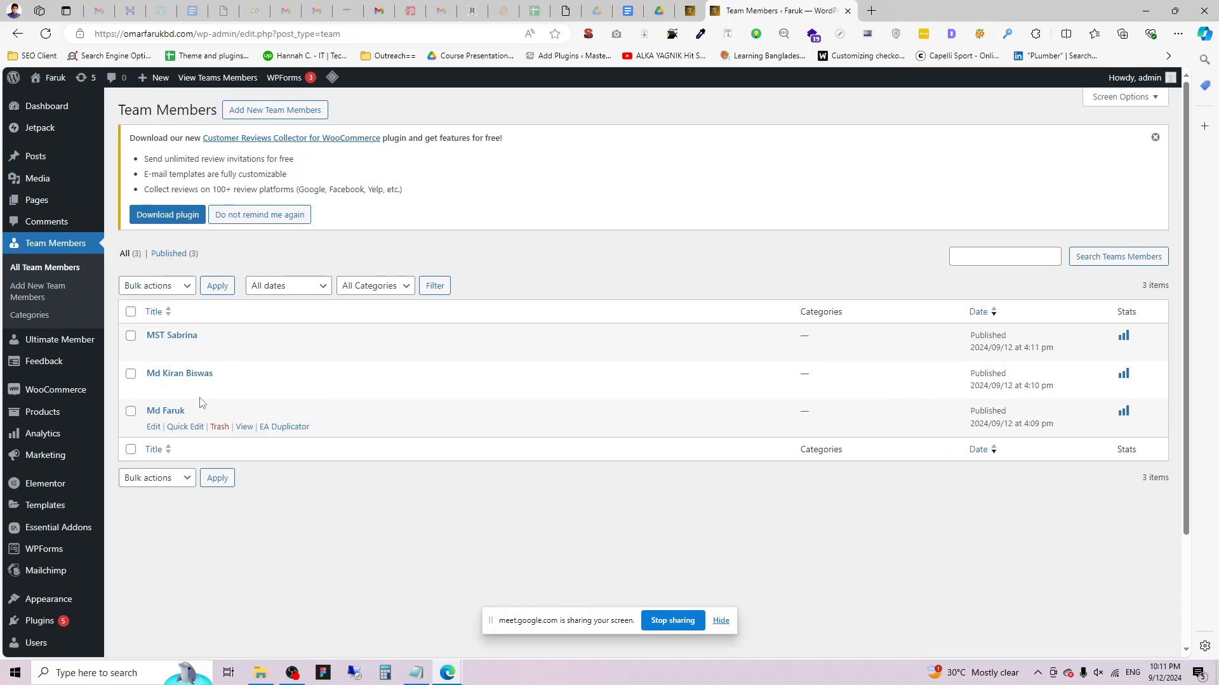
mouse_move(150, 177)
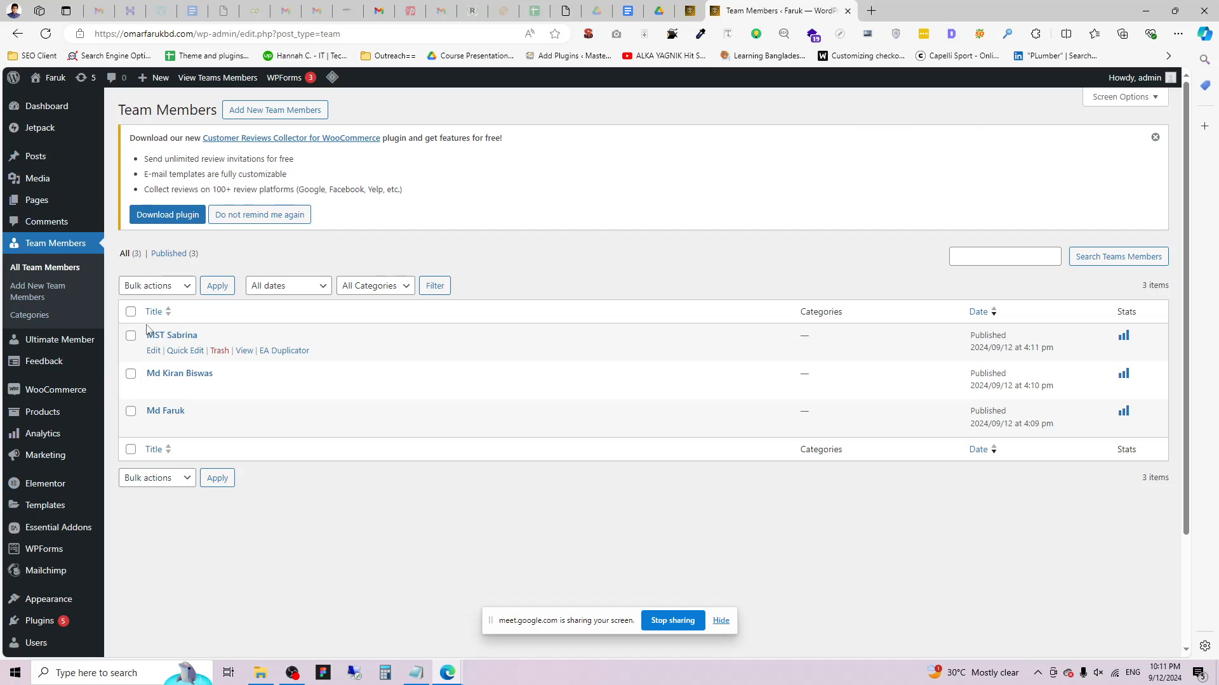
left_click_drag(146, 328, 272, 462)
left_click(277, 503)
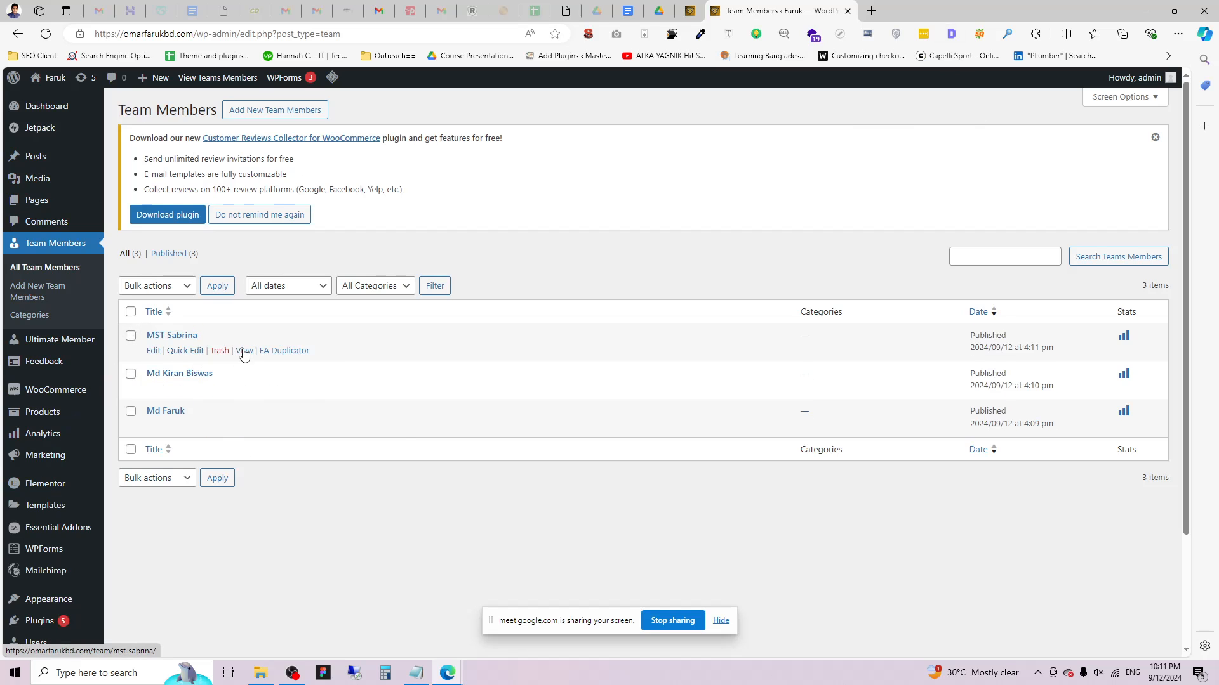
right_click(244, 353)
left_click(279, 360)
left_click(914, 7)
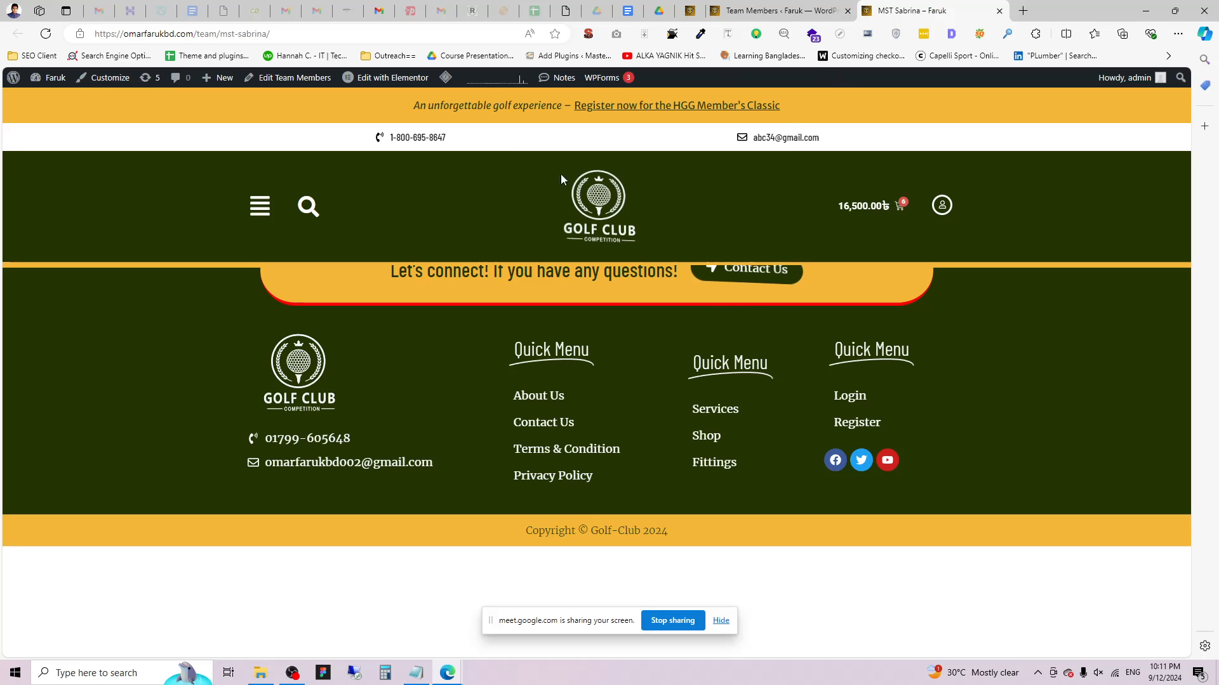
left_click(999, 11)
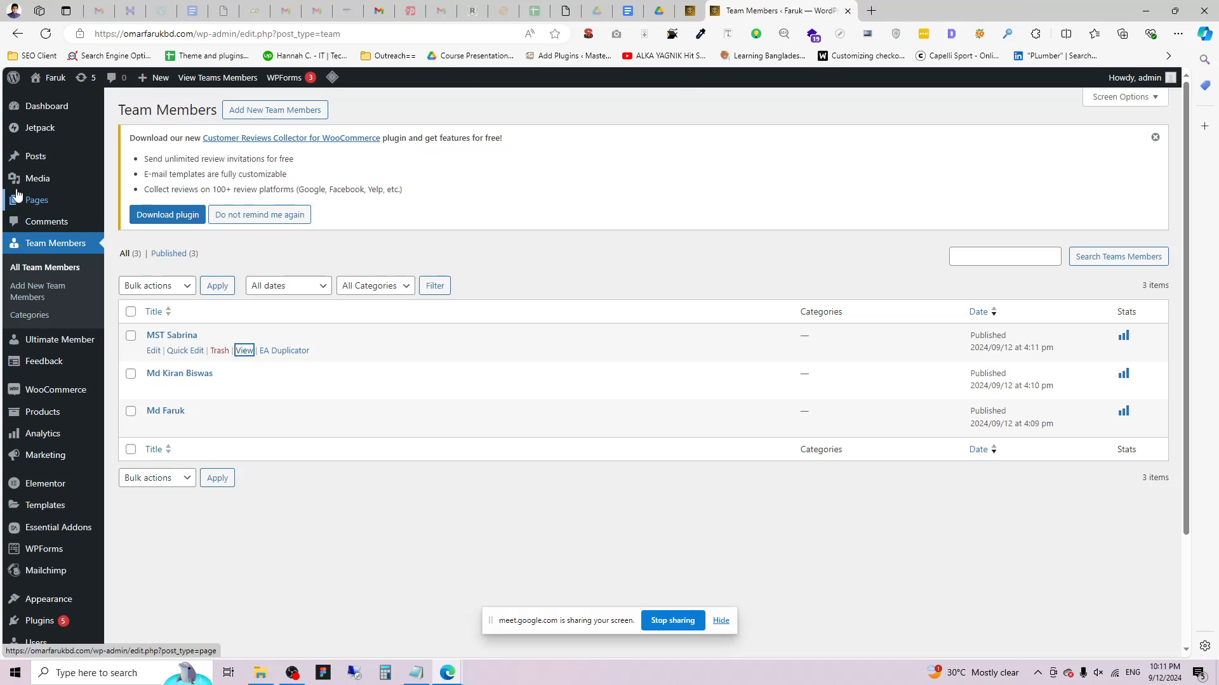
Open Posts > All Posts in a new browser tab and switch to it.
mouse_move(30, 183)
mouse_move(32, 158)
right_click(149, 157)
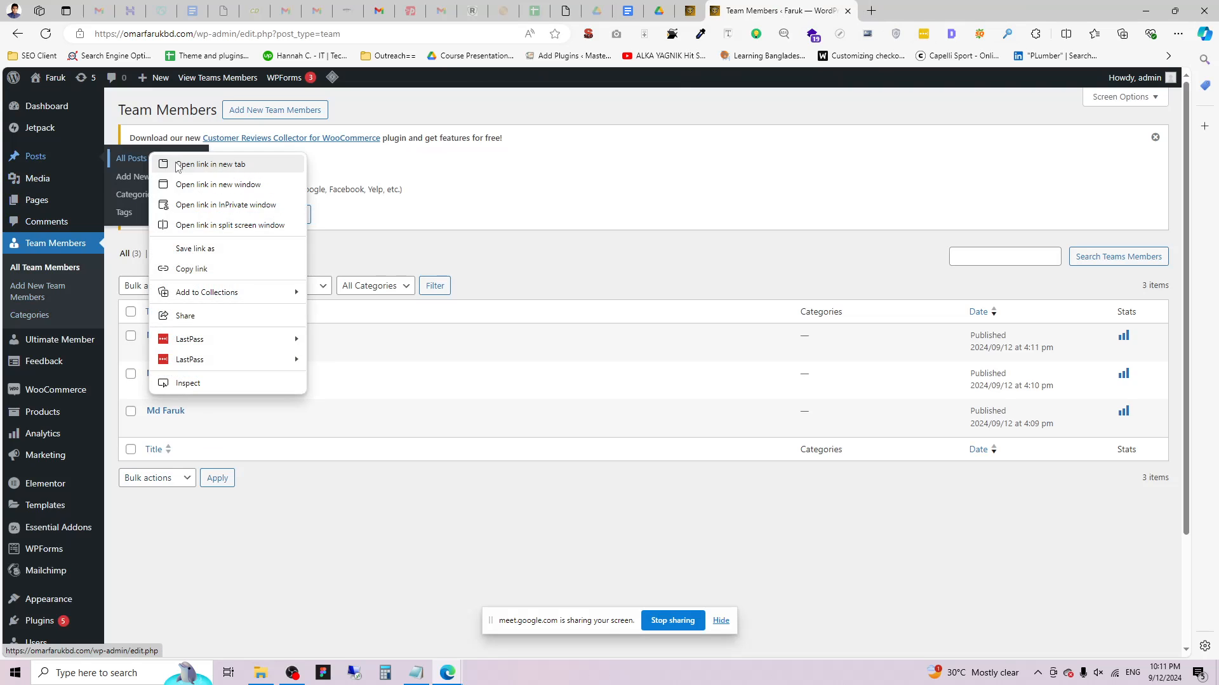
left_click(191, 164)
key("ctrl+Tab")
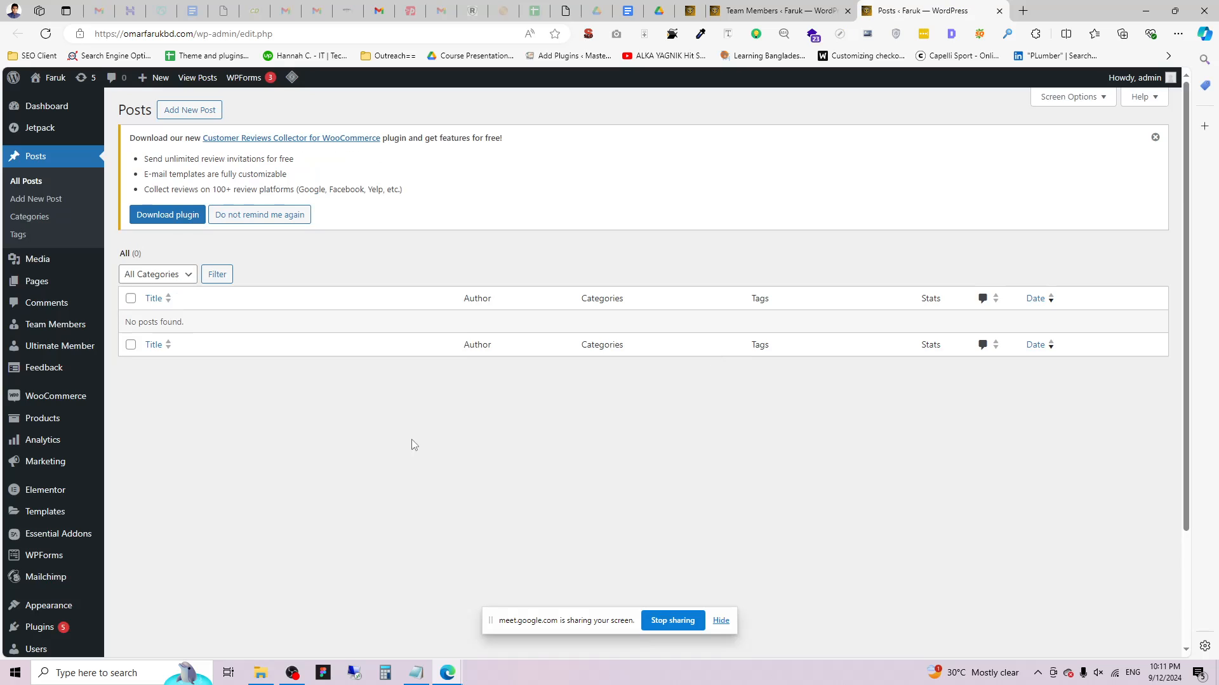
Dismiss the review-plugin notice on the Posts list, then go back to the Team Members tab.
left_click_drag(816, 432, 145, 174)
left_click(59, 229)
left_click_drag(1004, 411, 194, 127)
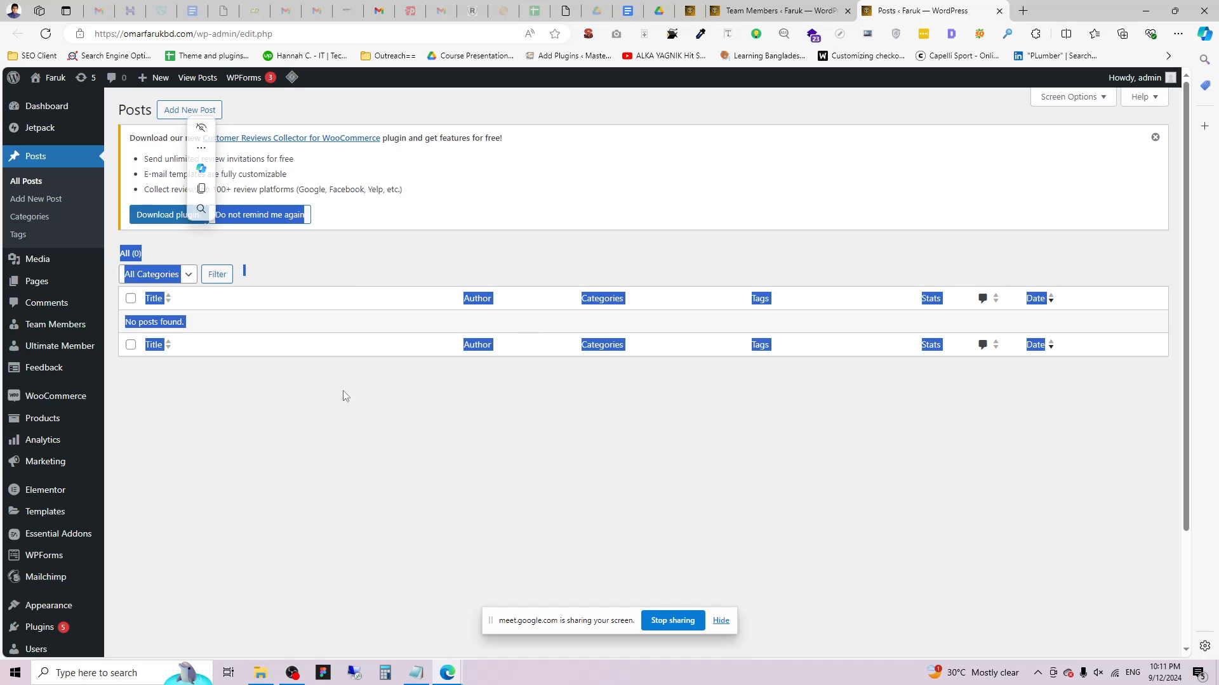
left_click(347, 398)
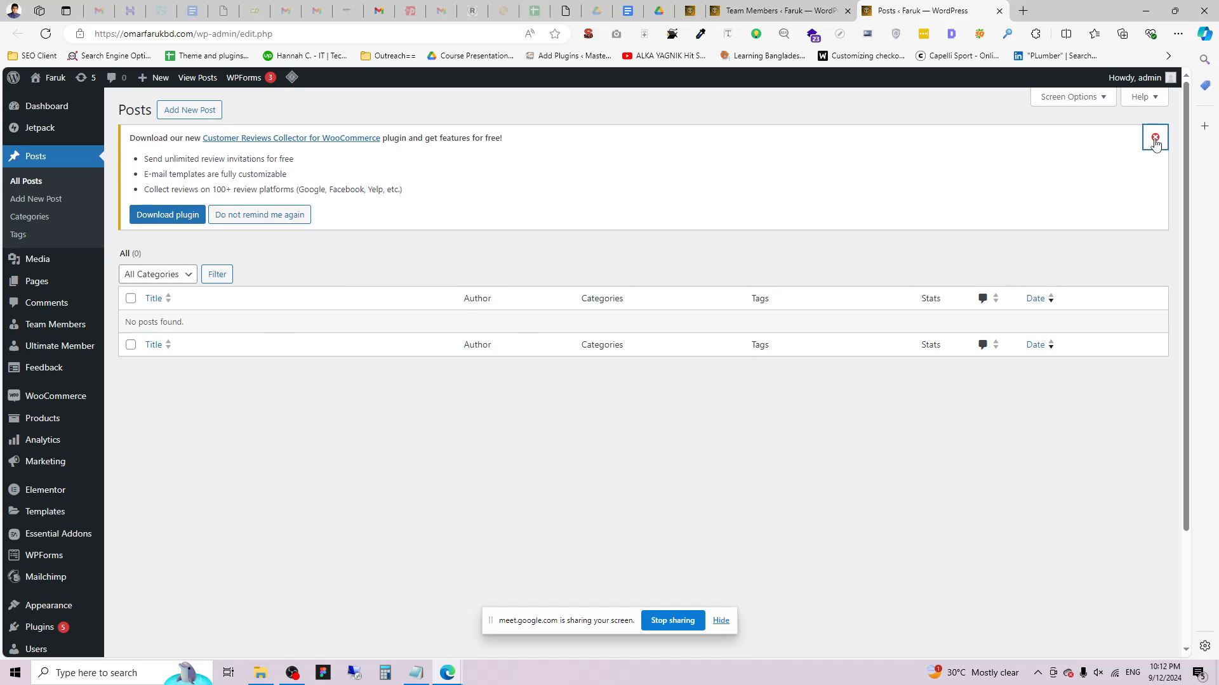
left_click(1155, 137)
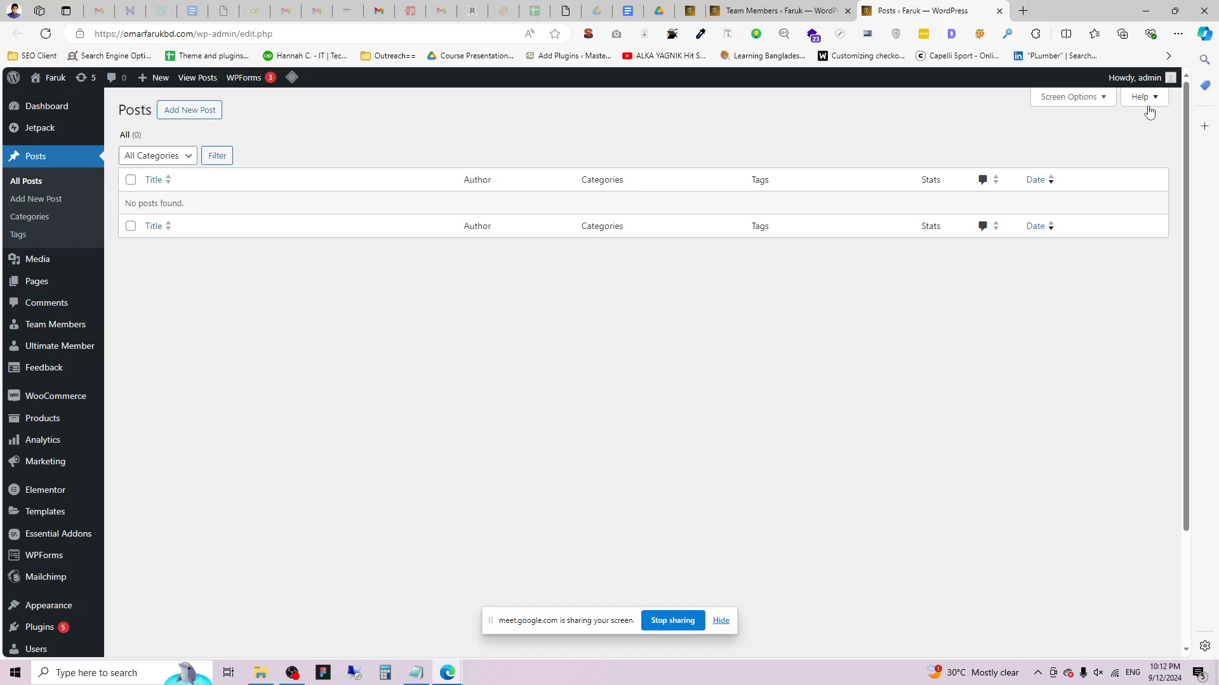
left_click(778, 9)
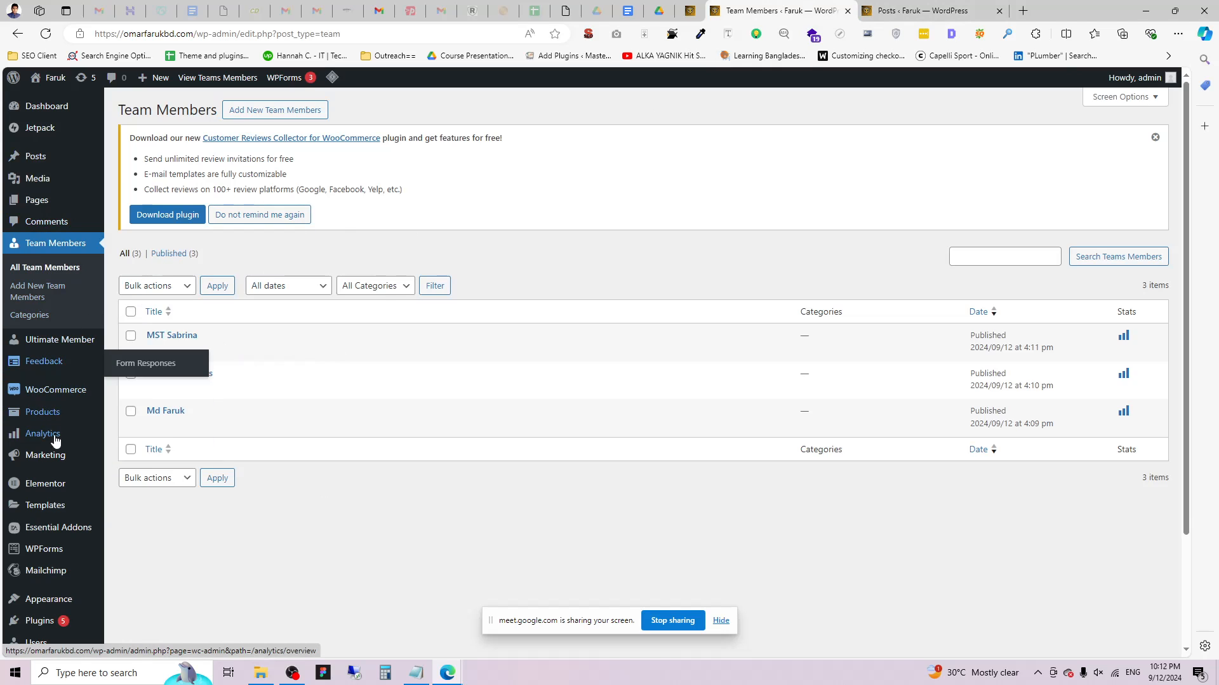
Open the Elementor theme builder and close the Posts list tab.
mouse_move(55, 452)
mouse_move(54, 506)
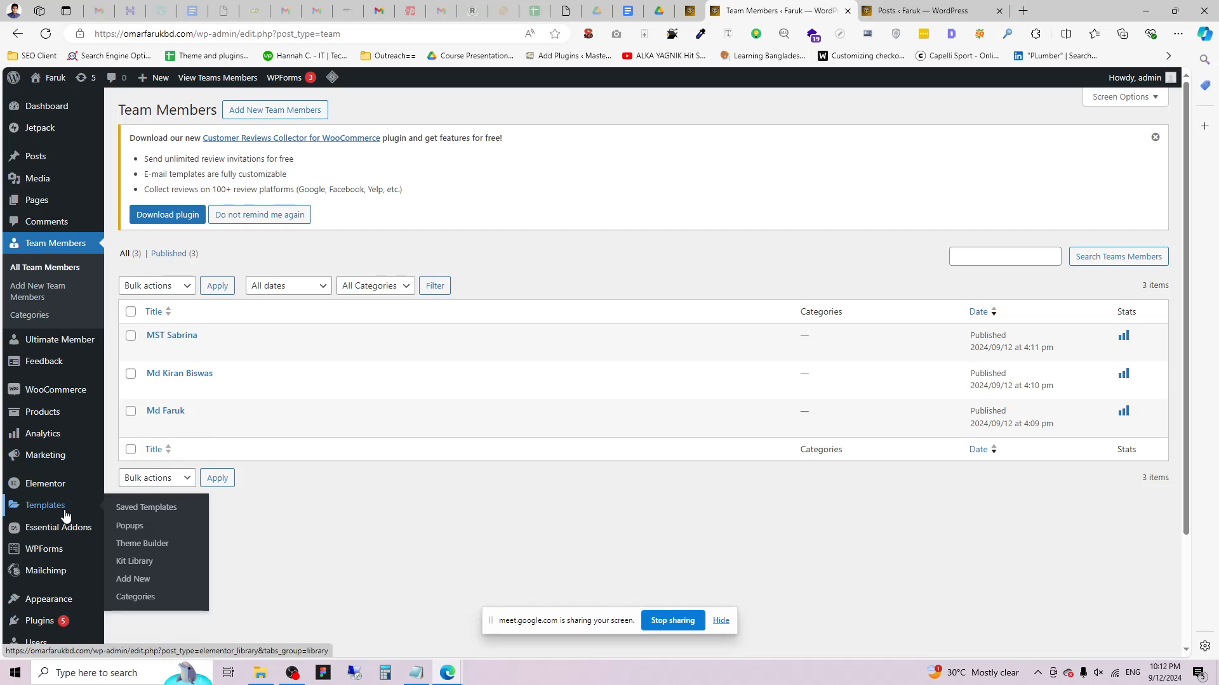
left_click(166, 543)
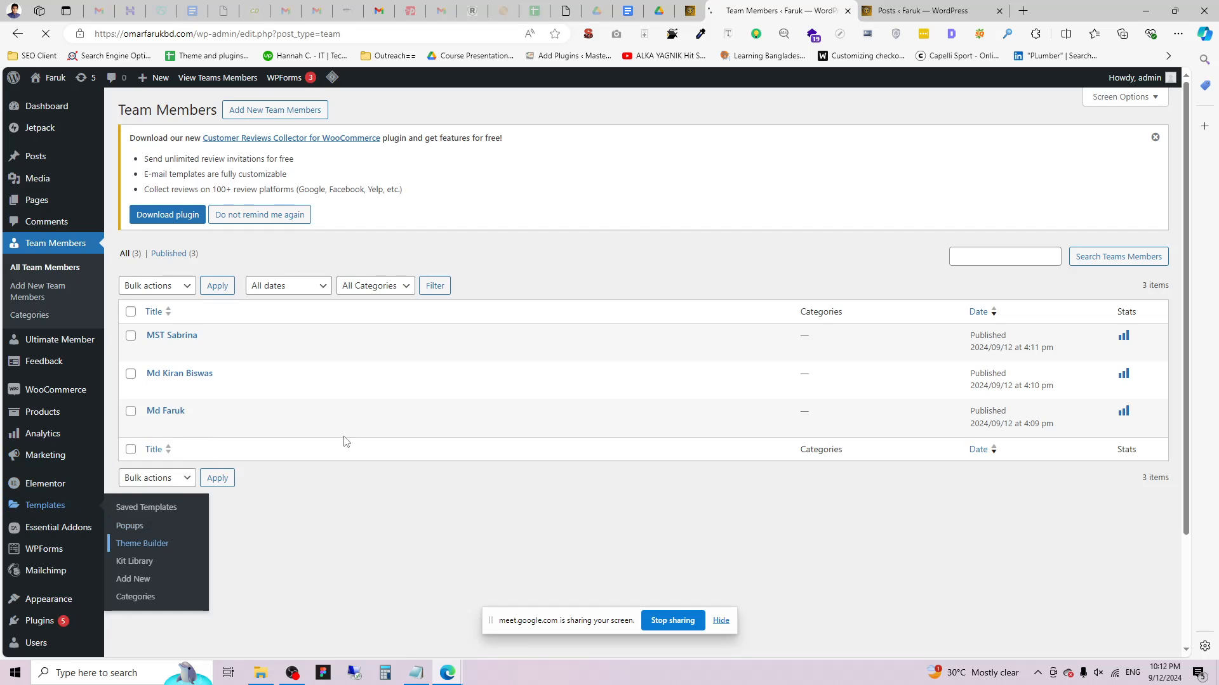
left_click(999, 12)
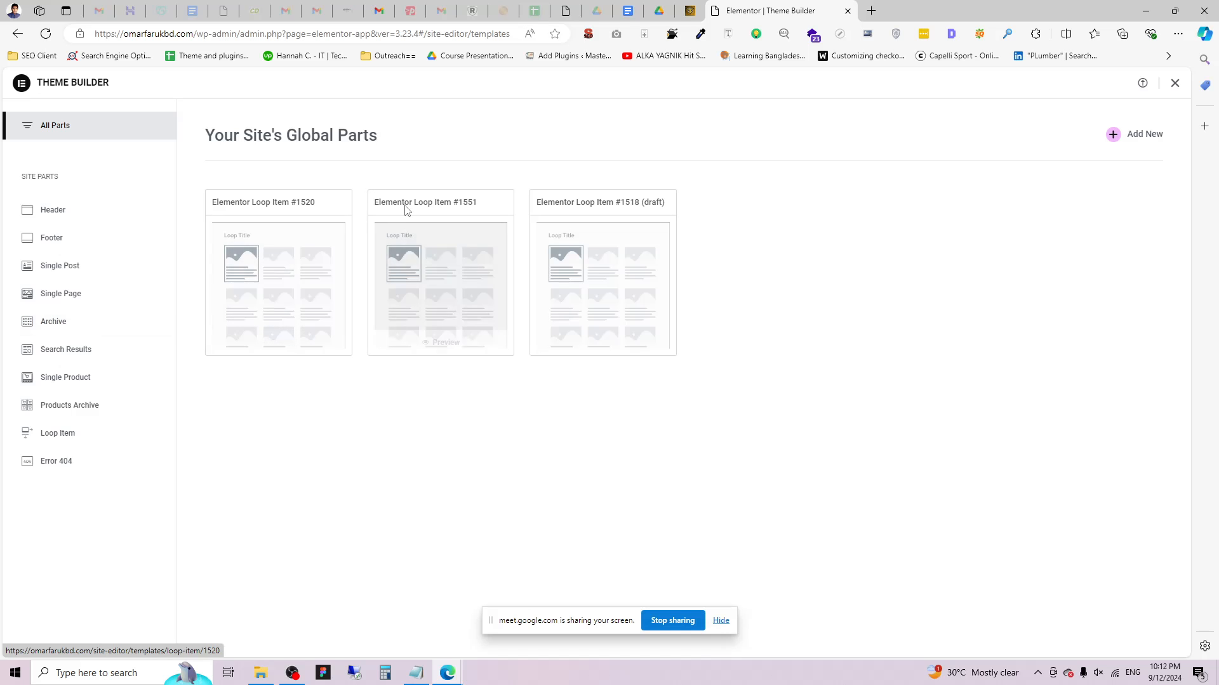
Return to the Team Members post type editing page and bring up the Pages link options.
left_click(690, 11)
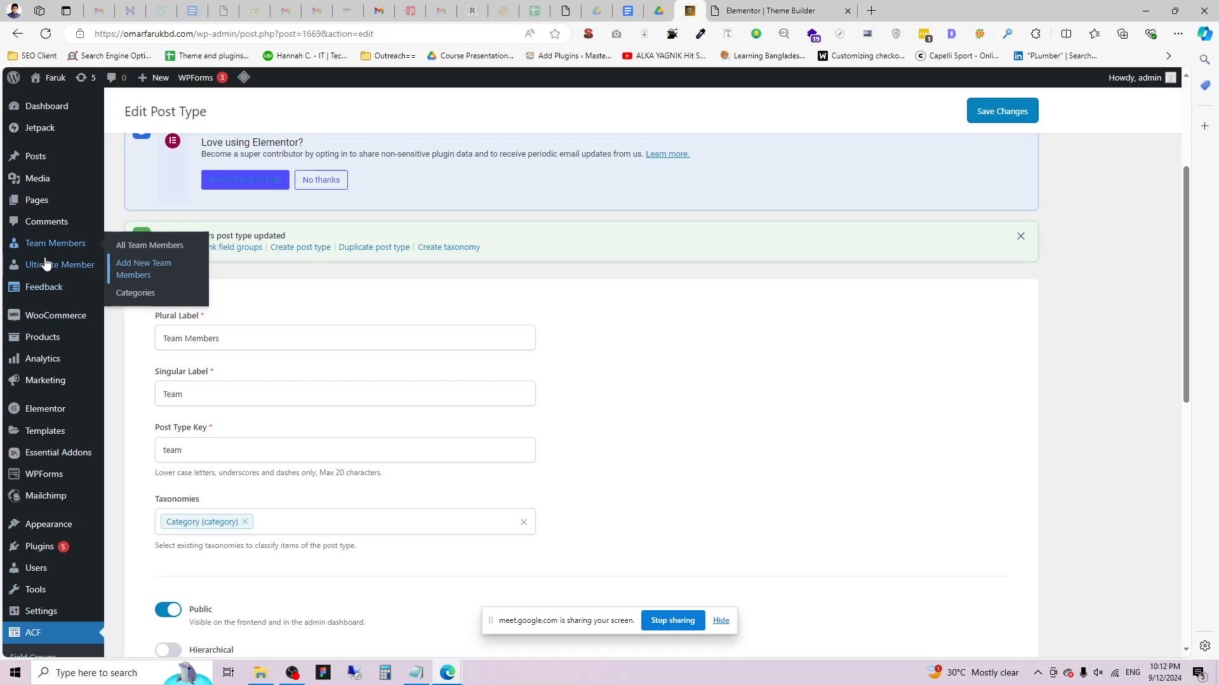
scroll(57, 203, "up", 4)
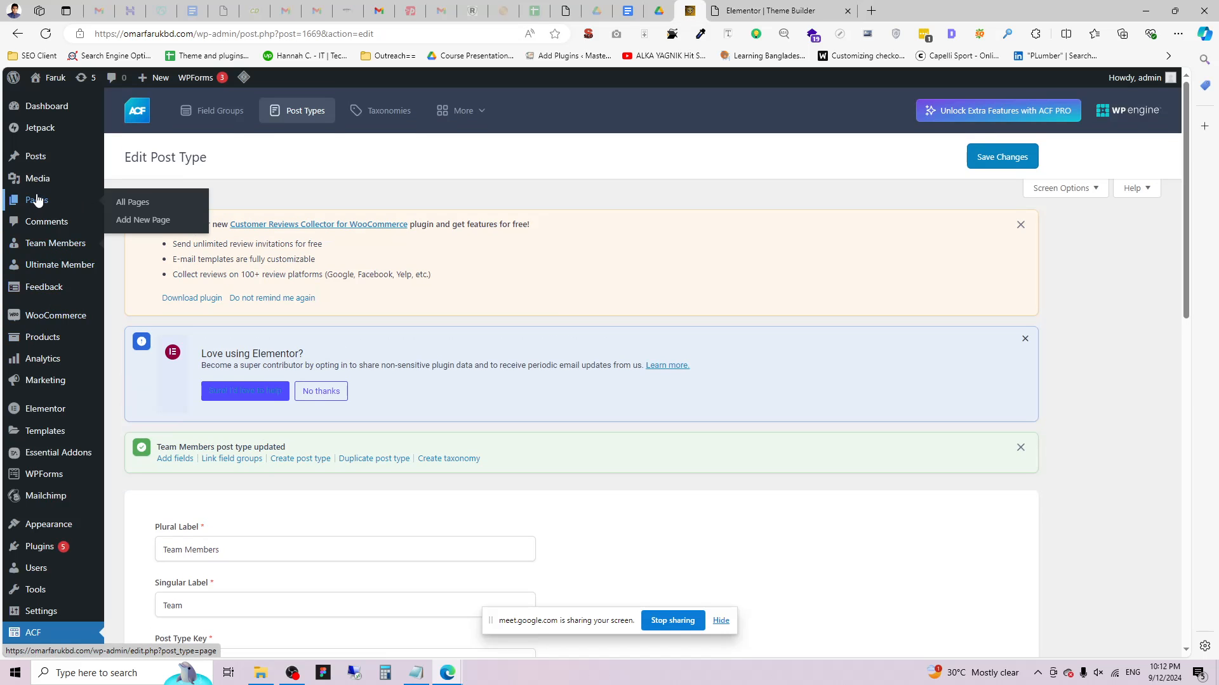
right_click(152, 227)
Open Add New Page in a new tab and title it 'Team Members'.
left_click(190, 233)
left_click(783, 7)
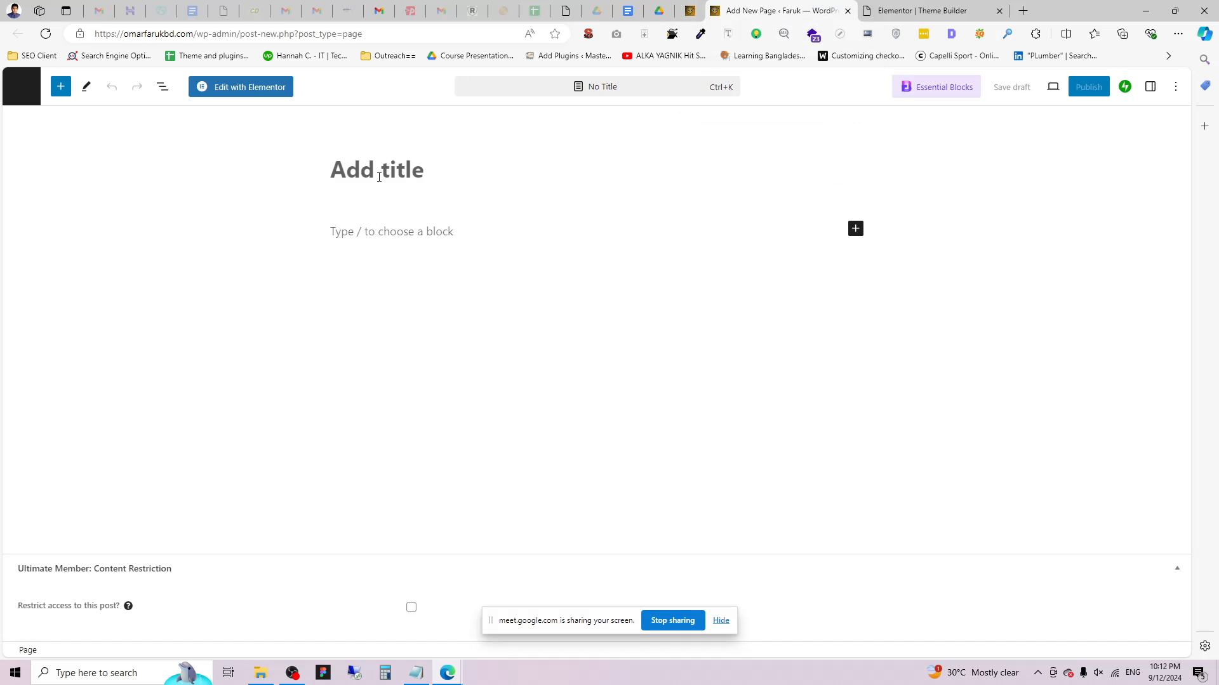
type("Team Mer")
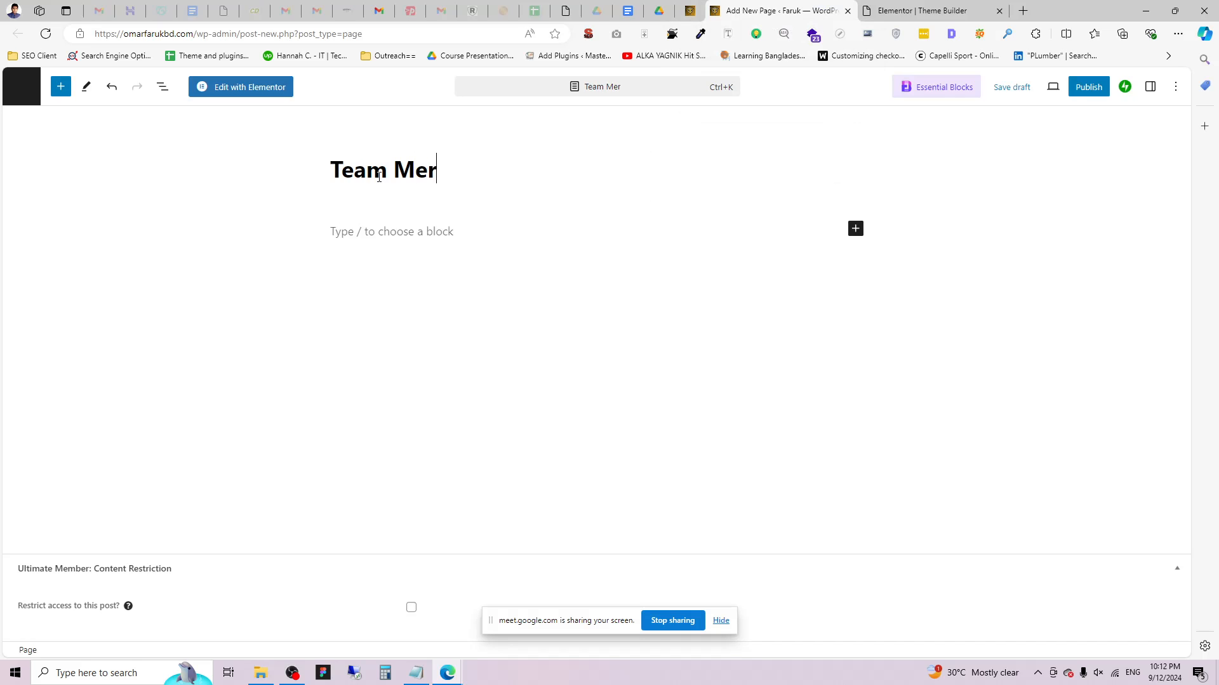
key("BackSpace")
type("mbers")
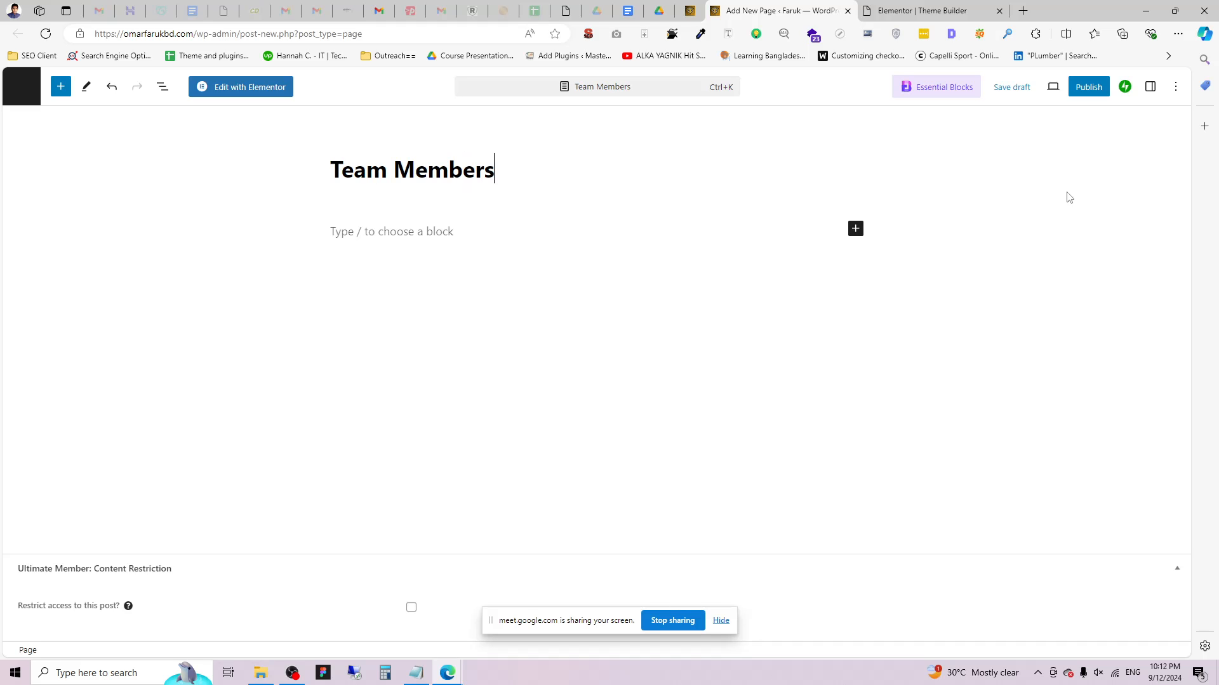
Publish the Team Members page, retrying after the invalid JSON response error.
left_click(1088, 87)
left_click(1059, 87)
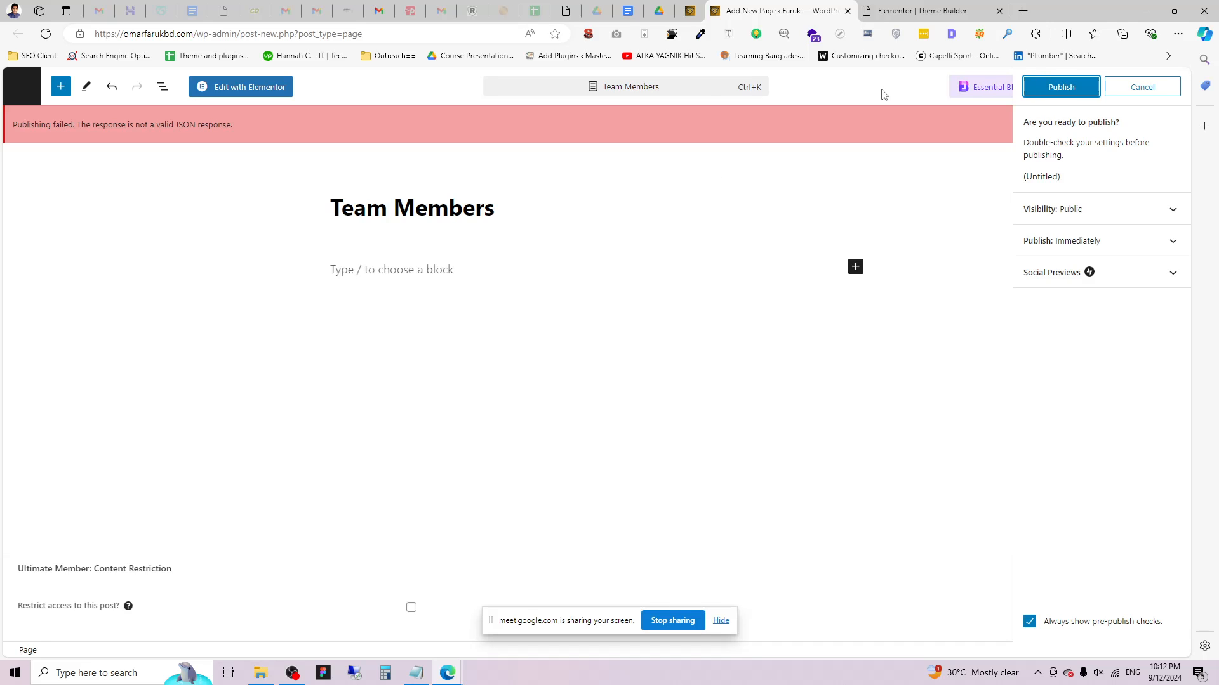
left_click(1061, 88)
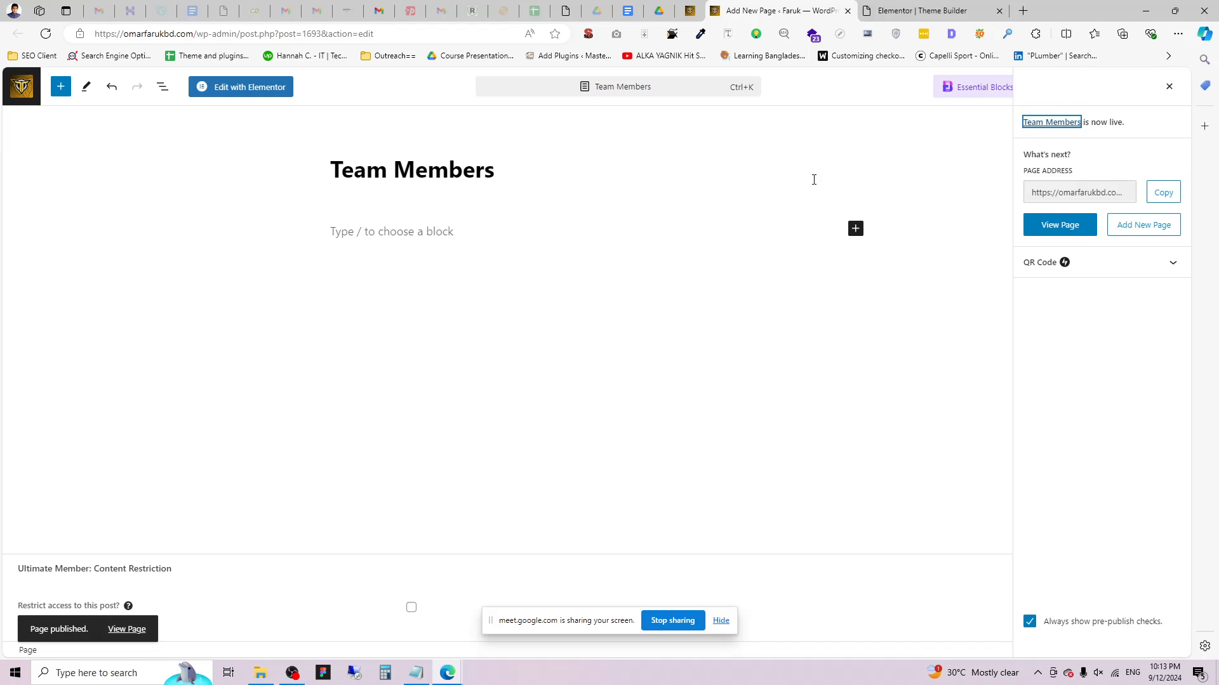
Launch Edit with Elementor, then start a new Archive template in Theme Builder.
left_click(257, 87)
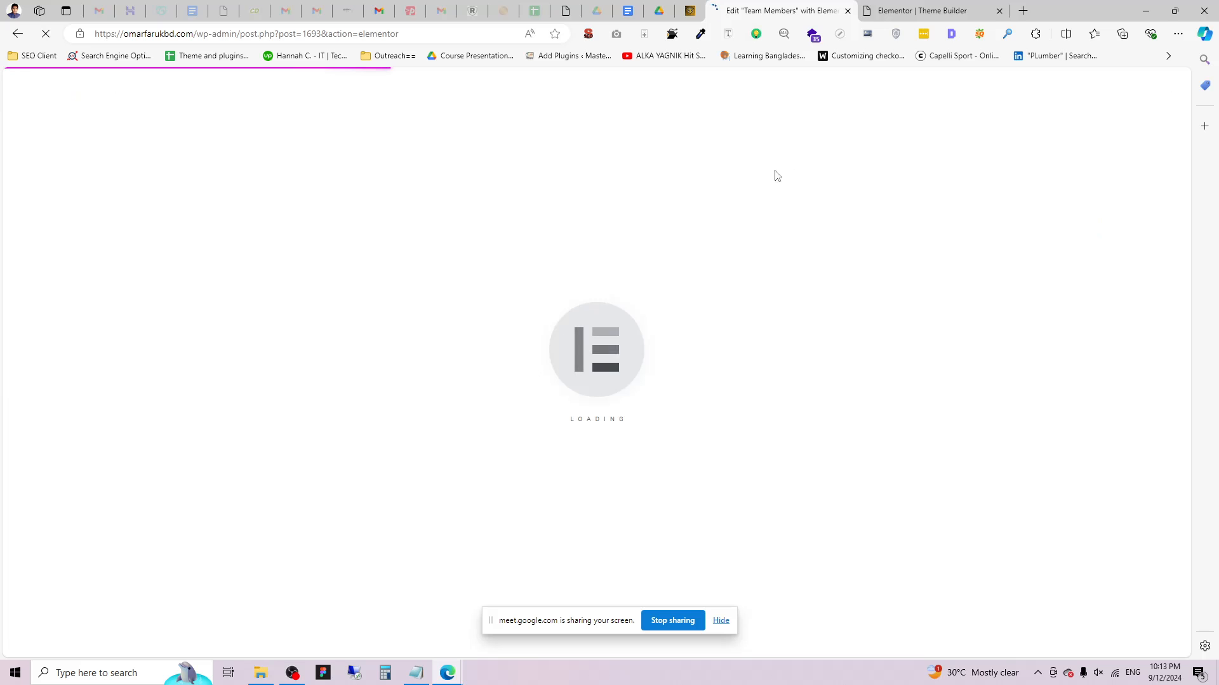
left_click(916, 9)
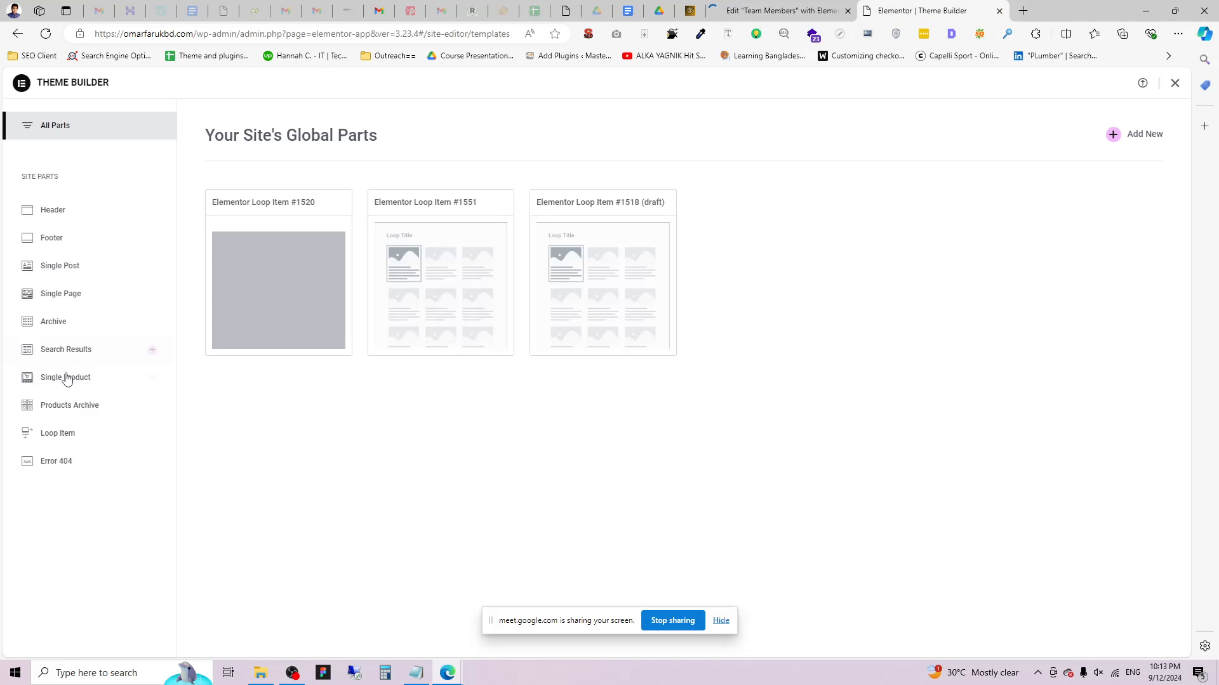
left_click(72, 321)
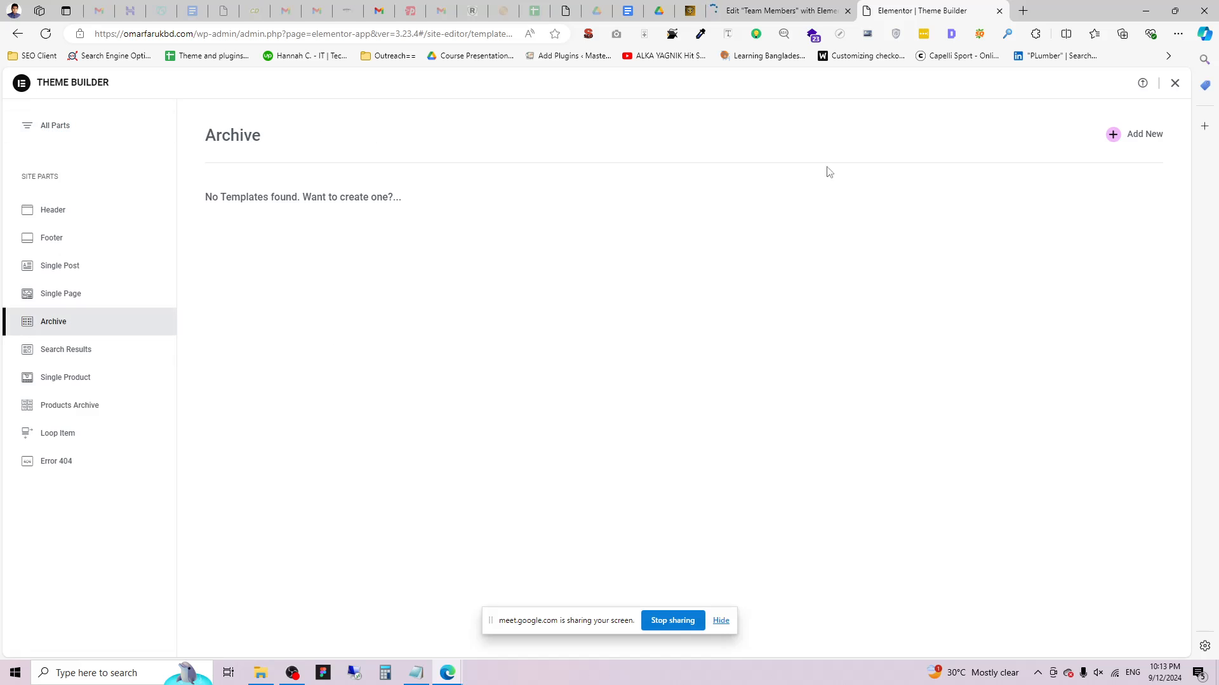
left_click(1145, 141)
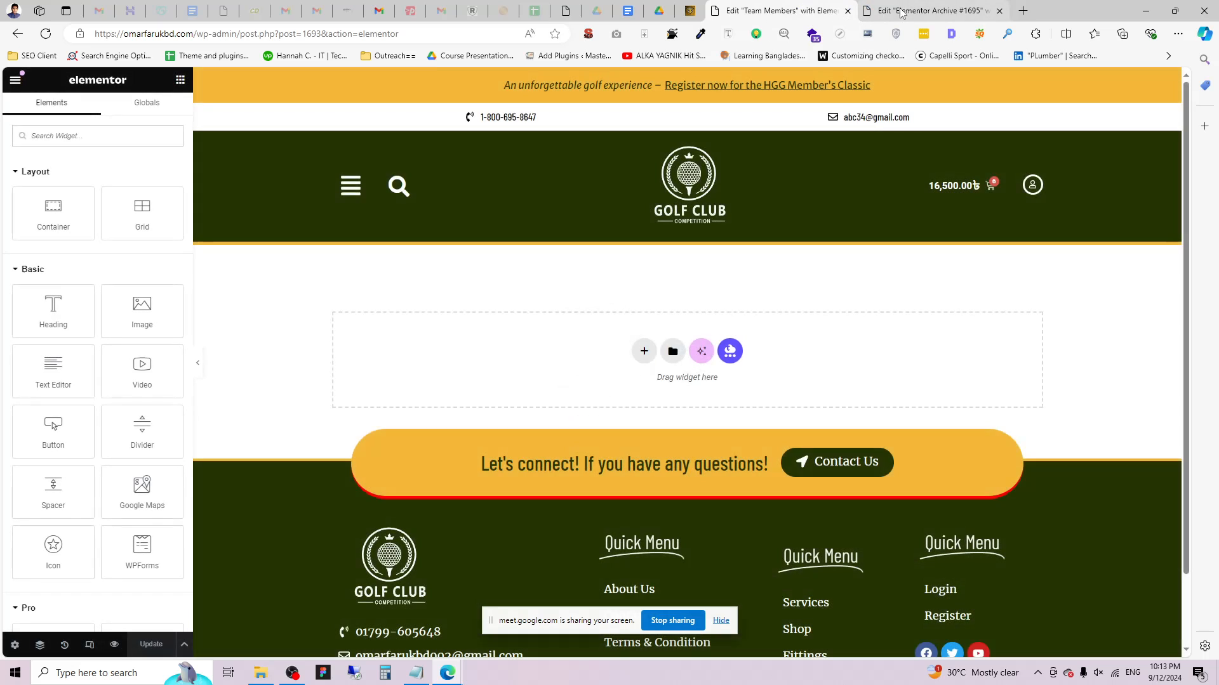
Close the unneeded archive template tab and return to the Team Members Elementor editor.
left_click(902, 12)
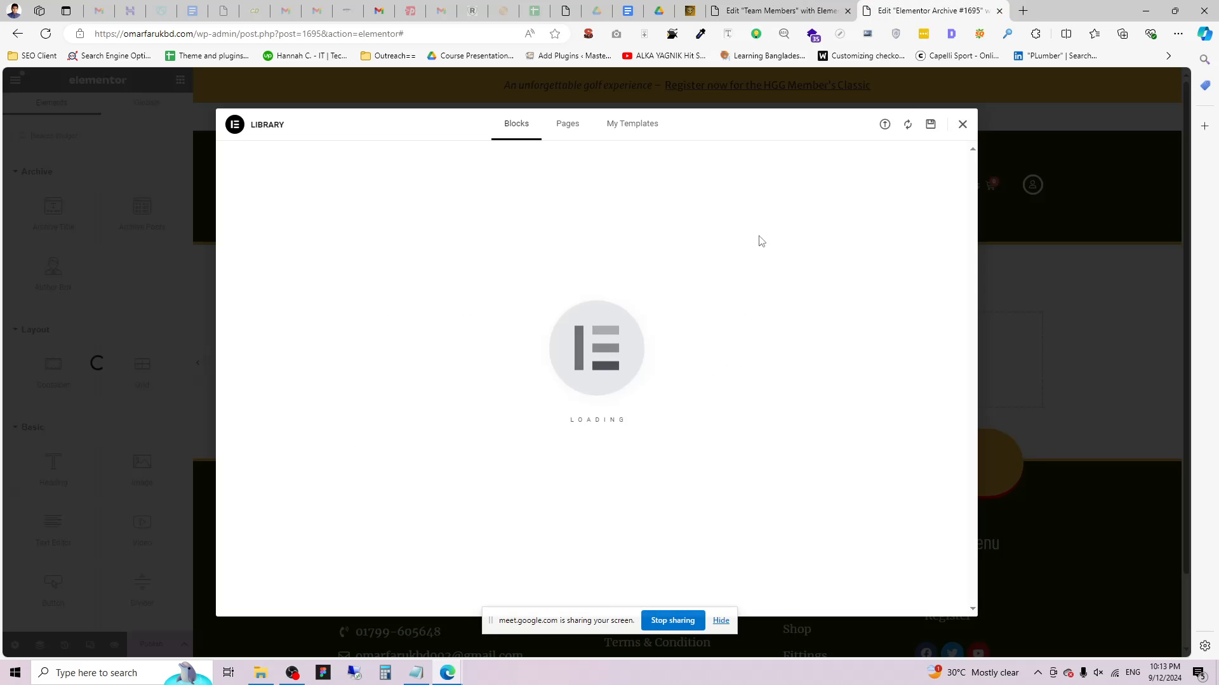
left_click(960, 124)
left_click(770, 7)
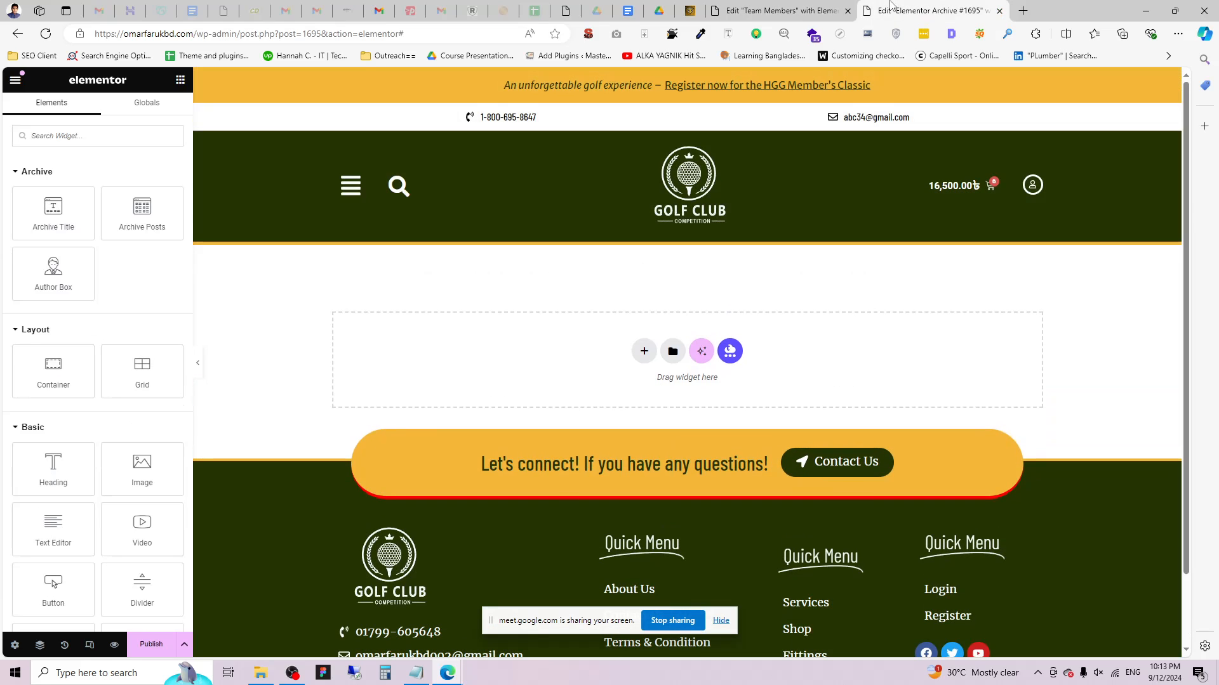
left_click(999, 11)
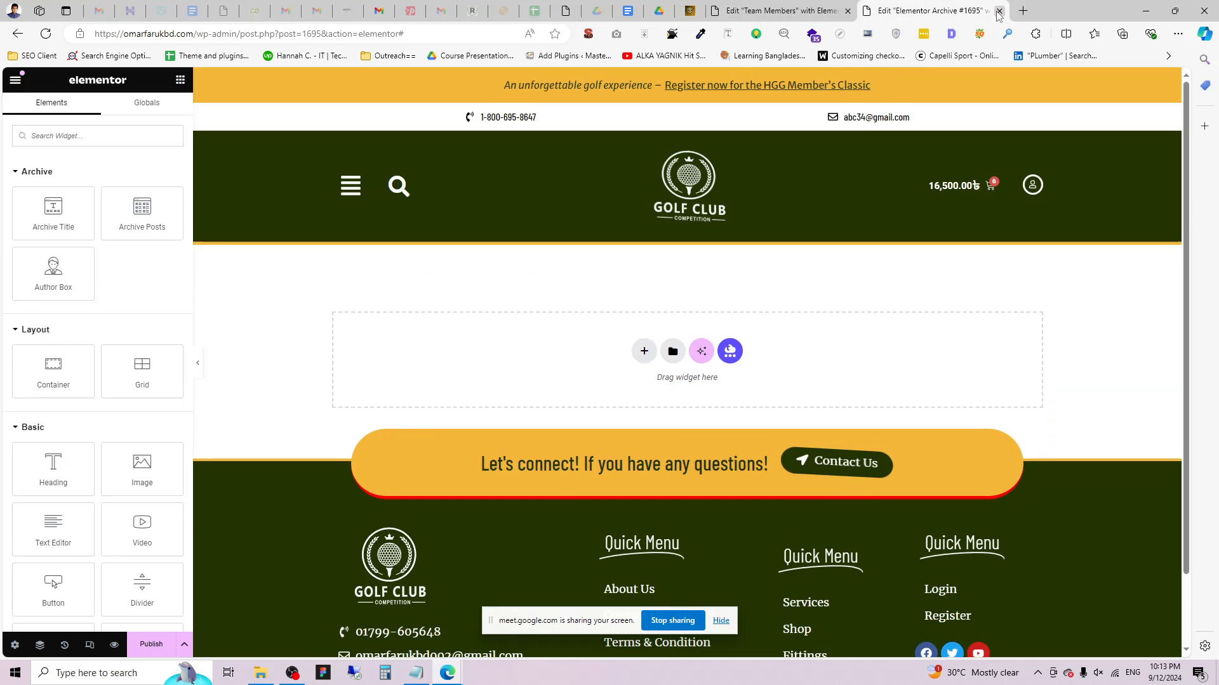
scroll(533, 321, "down", 1)
scroll(533, 321, "up", 1)
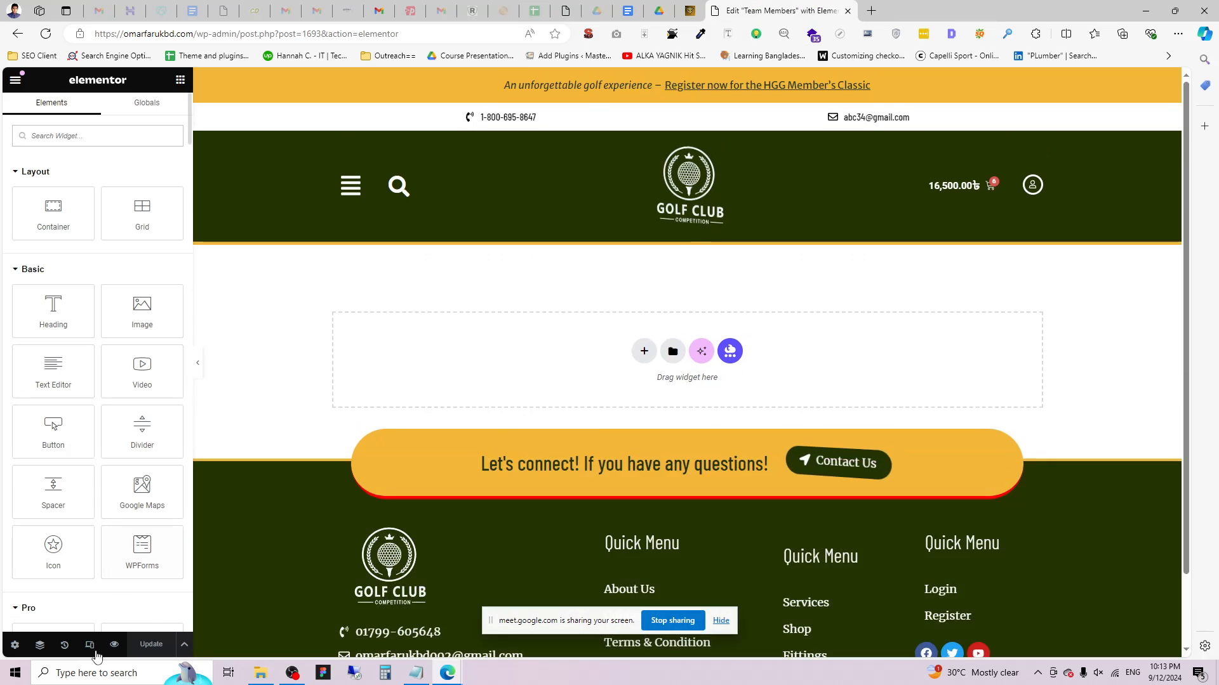
Add a single-column Flexbox container with a classic putter-on-grass background image.
left_click(644, 357)
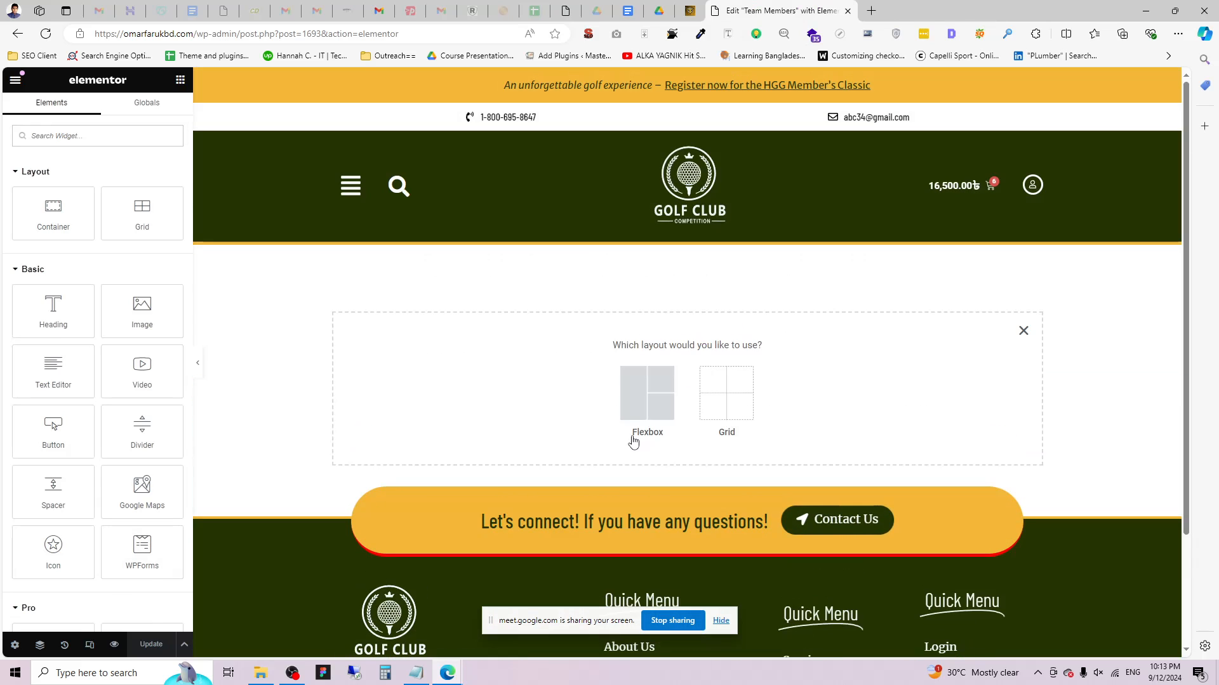
left_click(632, 427)
left_click(511, 379)
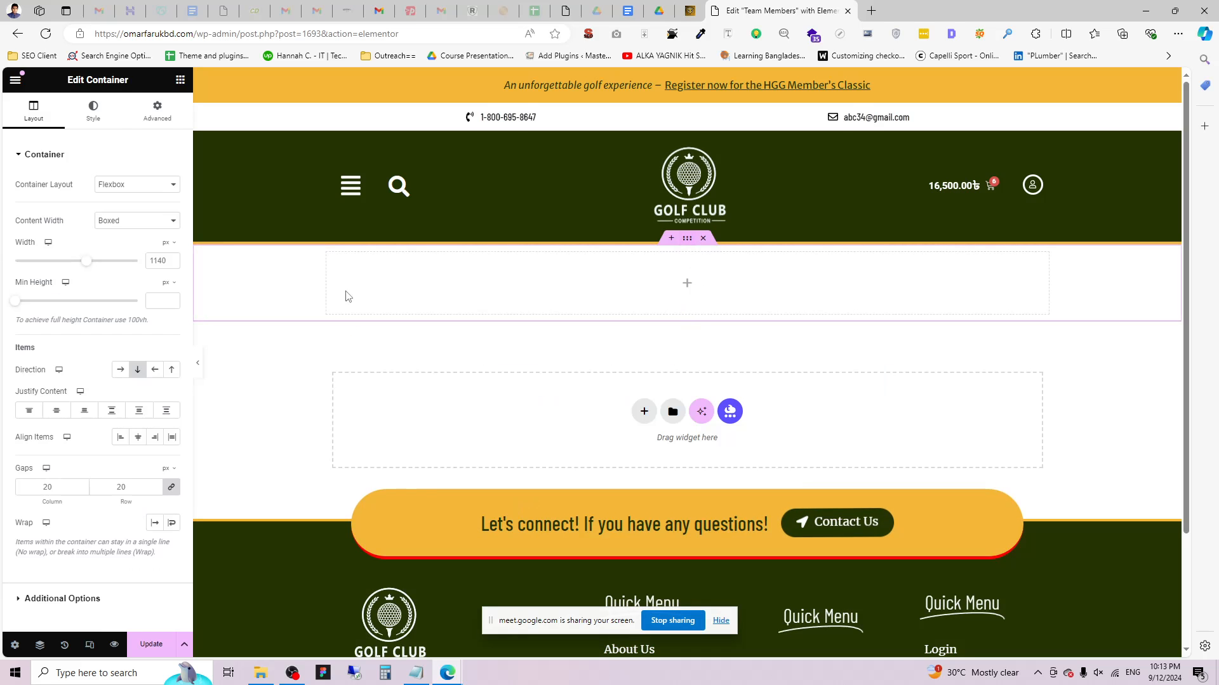
left_click(94, 113)
left_click(137, 211)
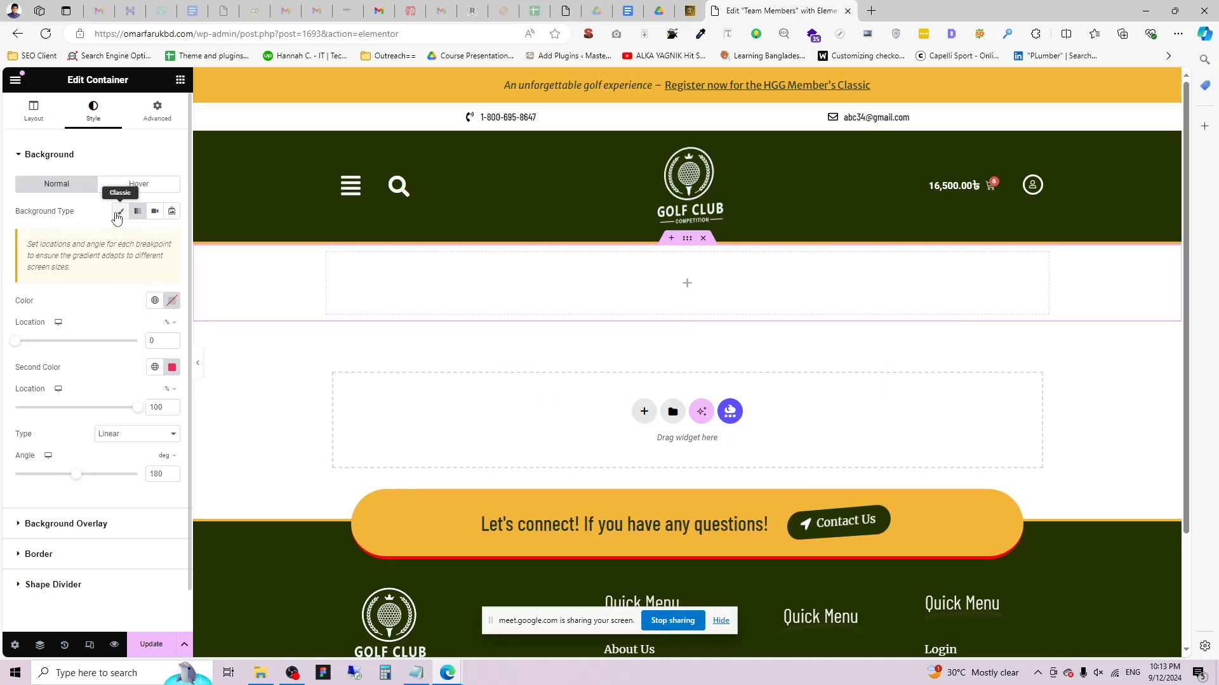
left_click(120, 212)
left_click(83, 321)
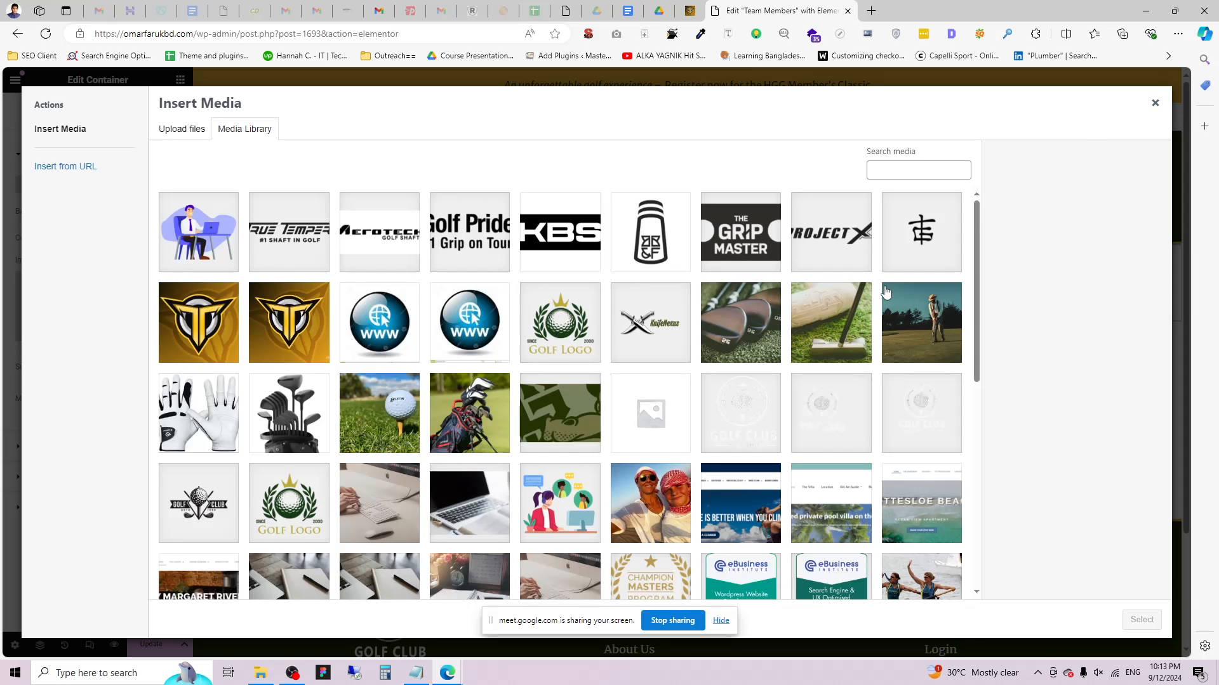
left_click(850, 321)
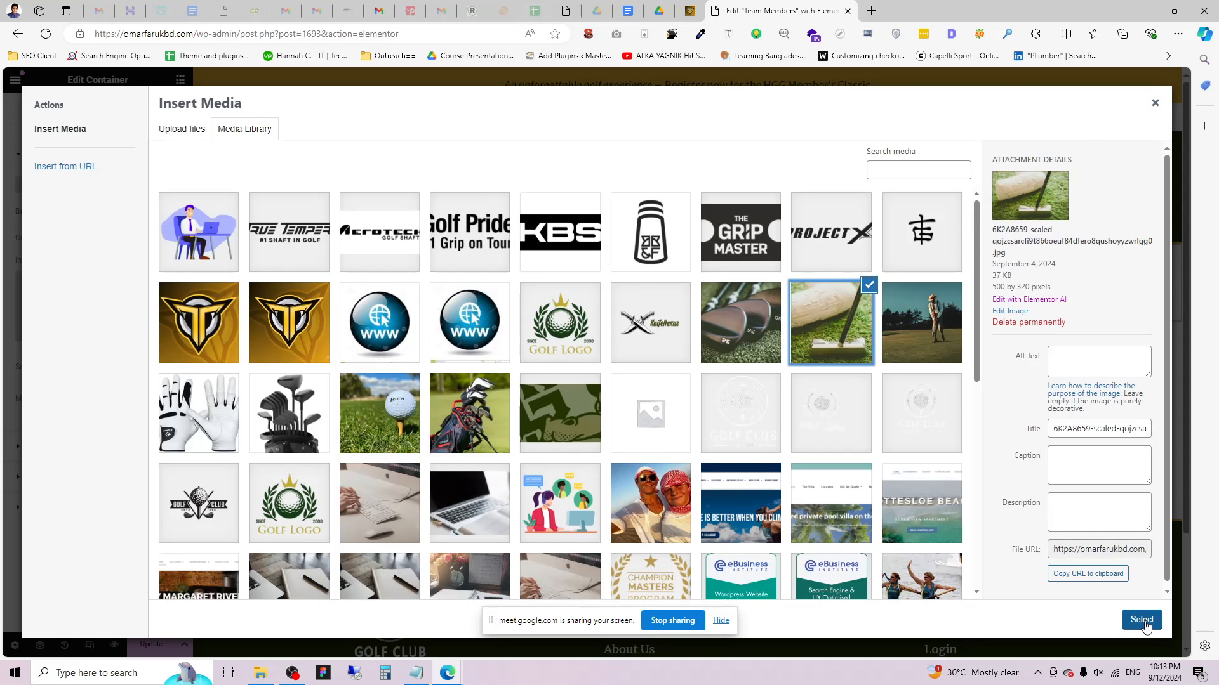
left_click(1142, 620)
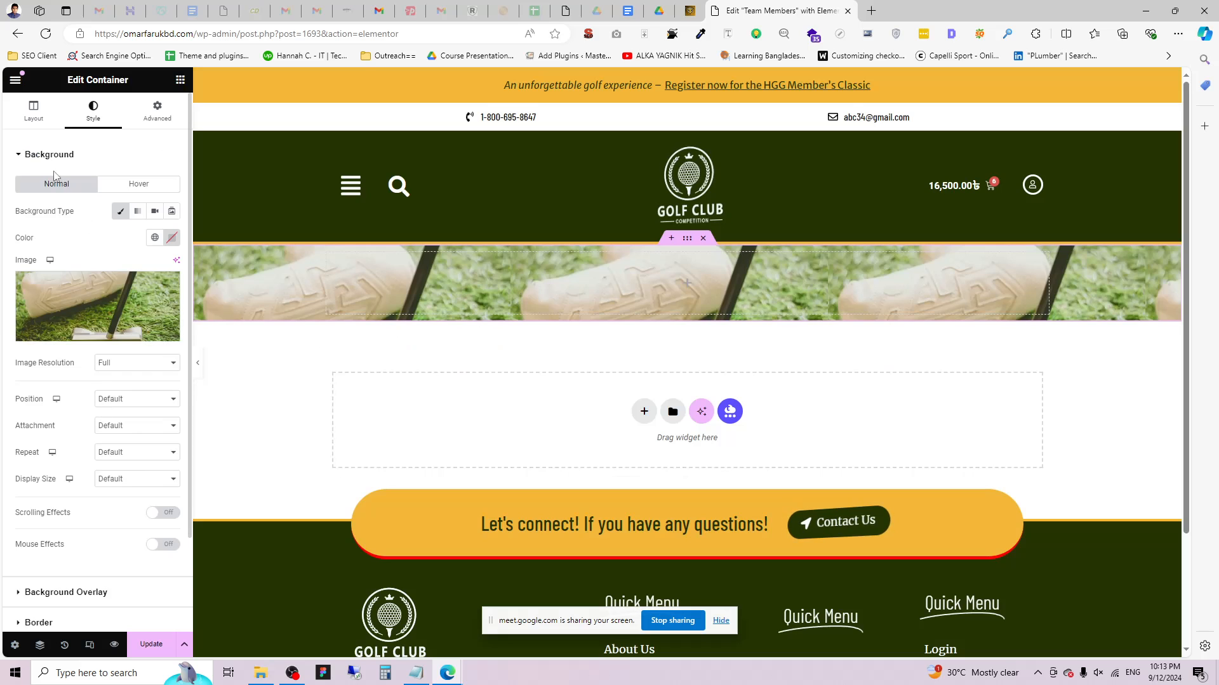
Set the background to Center Center, No-repeat, Cover, and the minimum height to 261px.
left_click(135, 400)
left_click(135, 436)
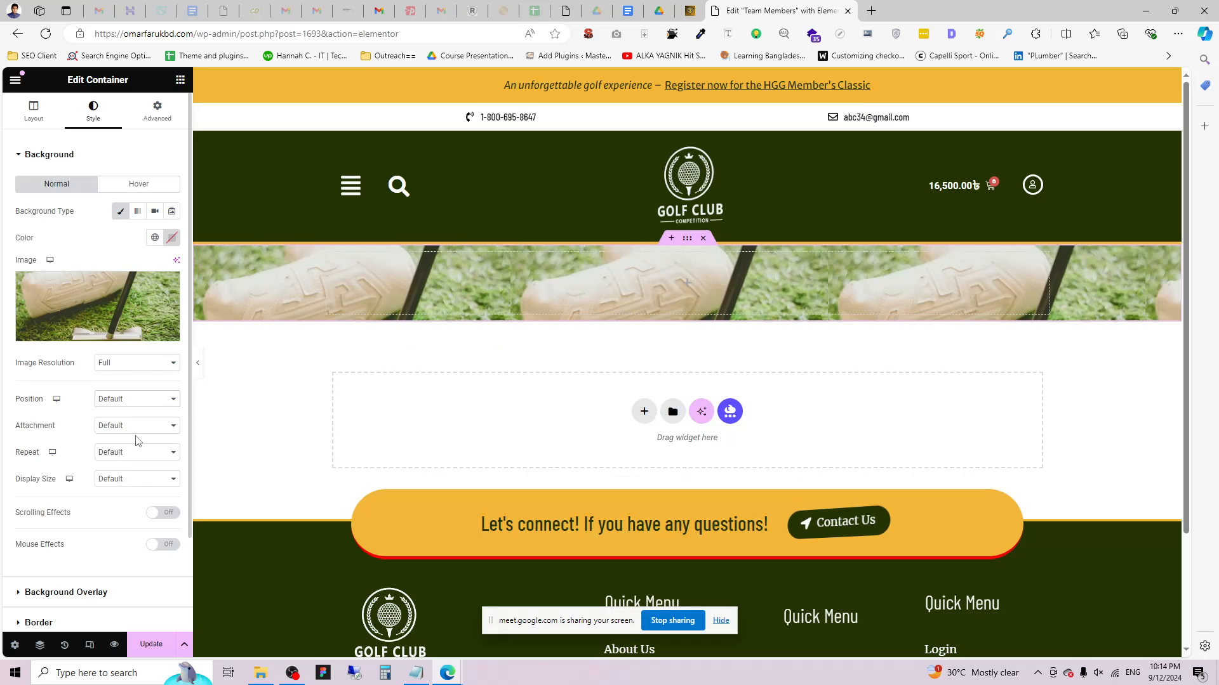
left_click(136, 452)
left_click(133, 486)
left_click(135, 480)
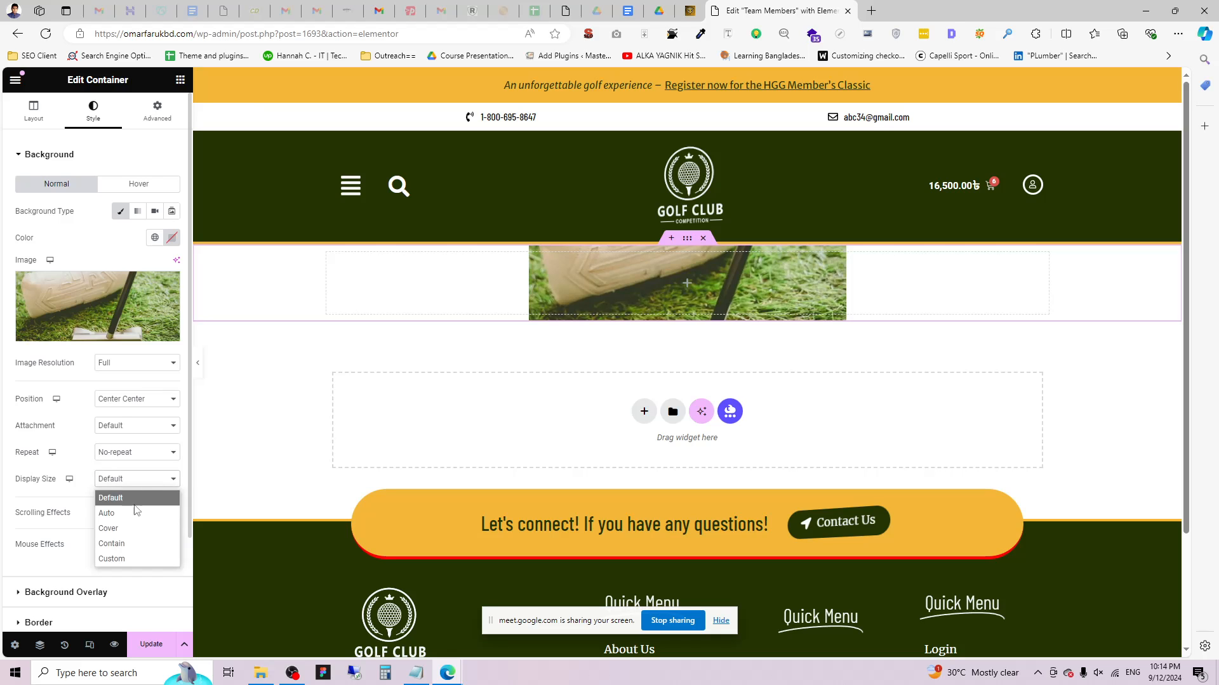
left_click(134, 528)
left_click(33, 111)
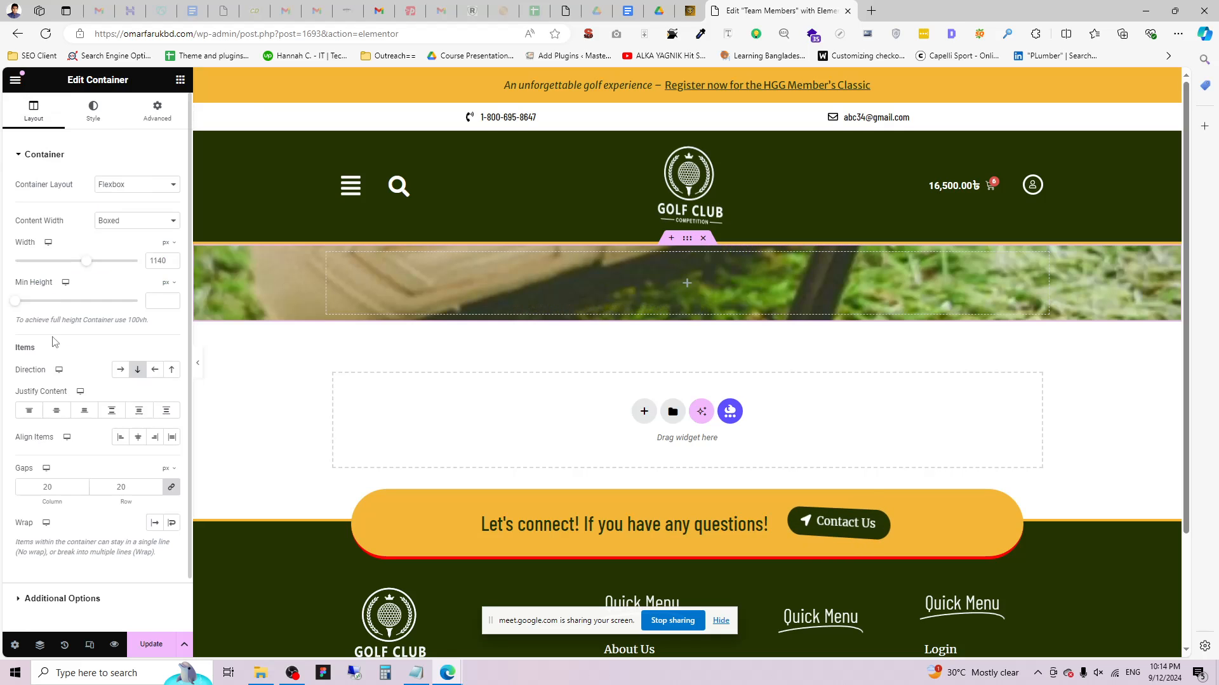
left_click_drag(24, 305, 39, 307)
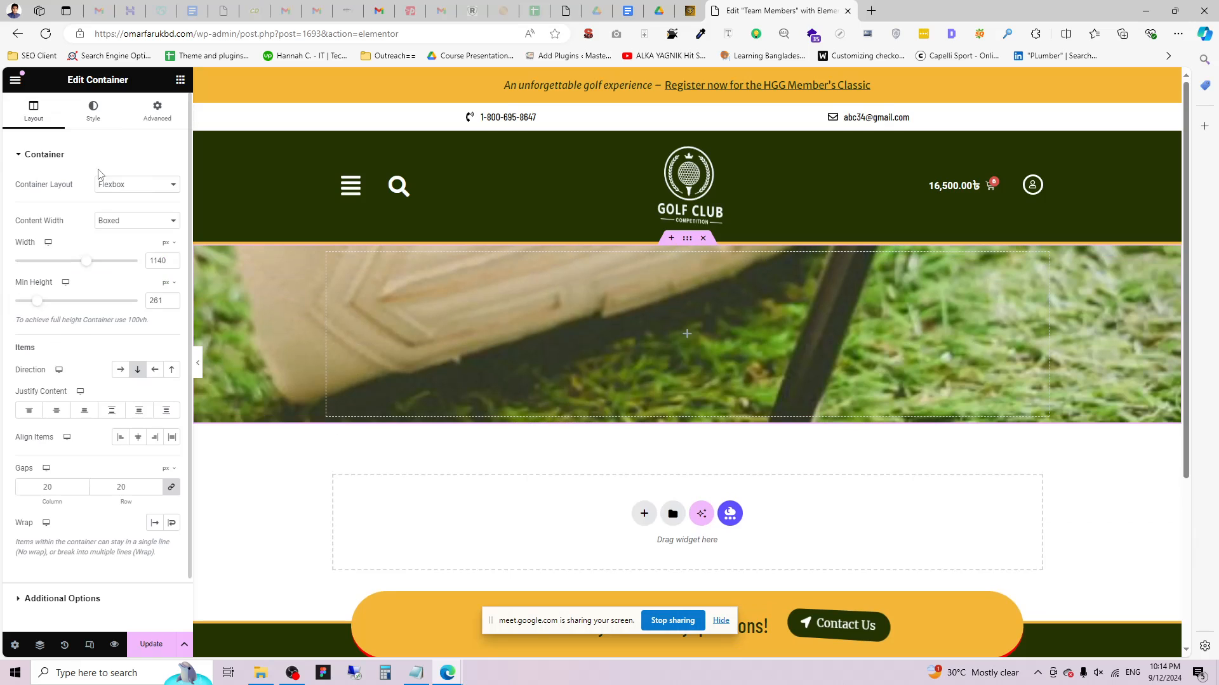
Add a black background overlay to the banner and drop a Heading widget into it.
left_click(94, 109)
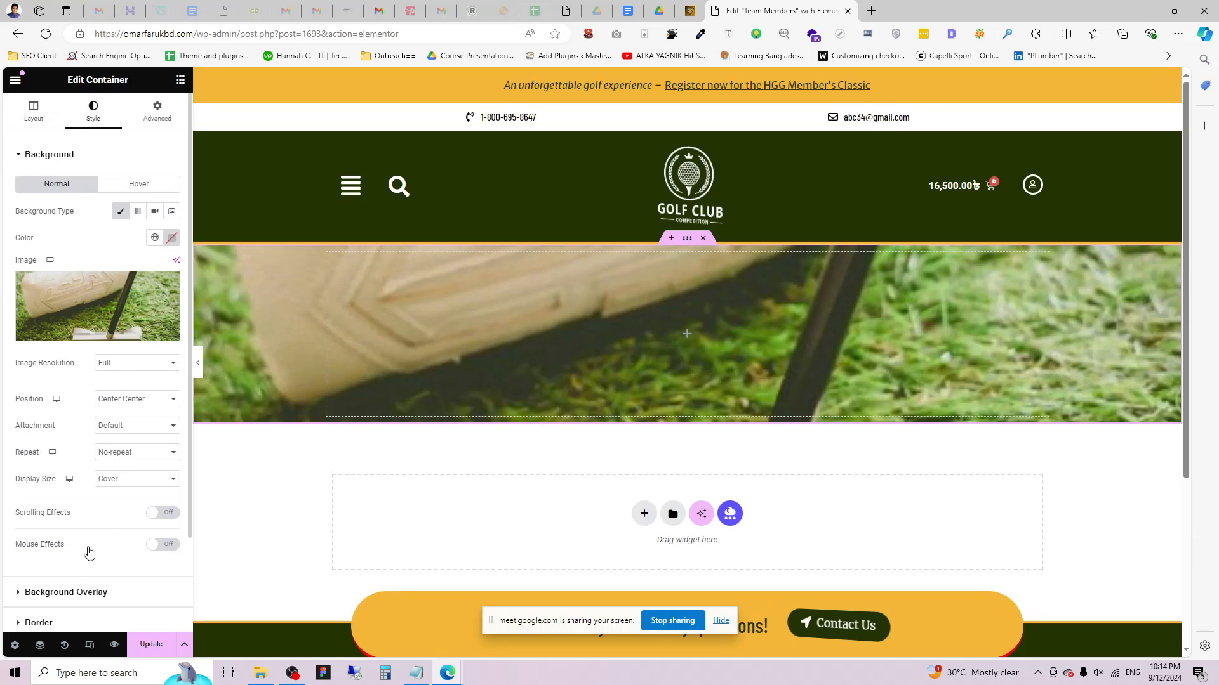
left_click(66, 592)
left_click(154, 241)
left_click(171, 268)
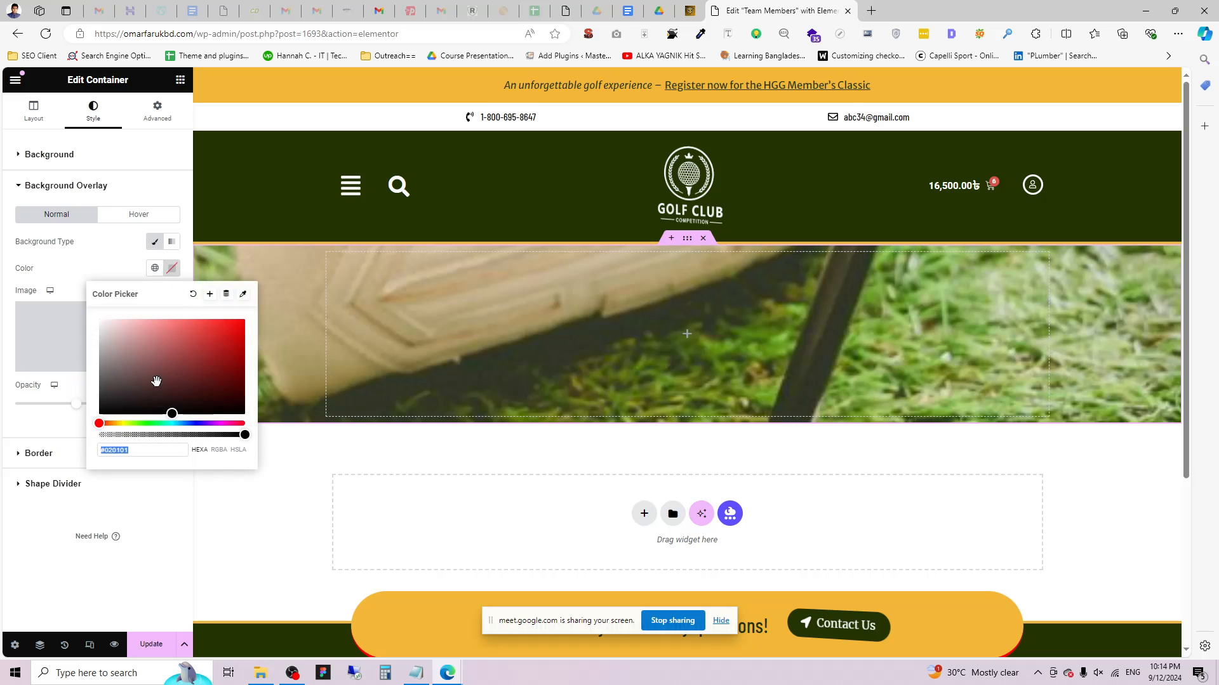
left_click_drag(164, 368, 9, 452)
left_click(5, 432)
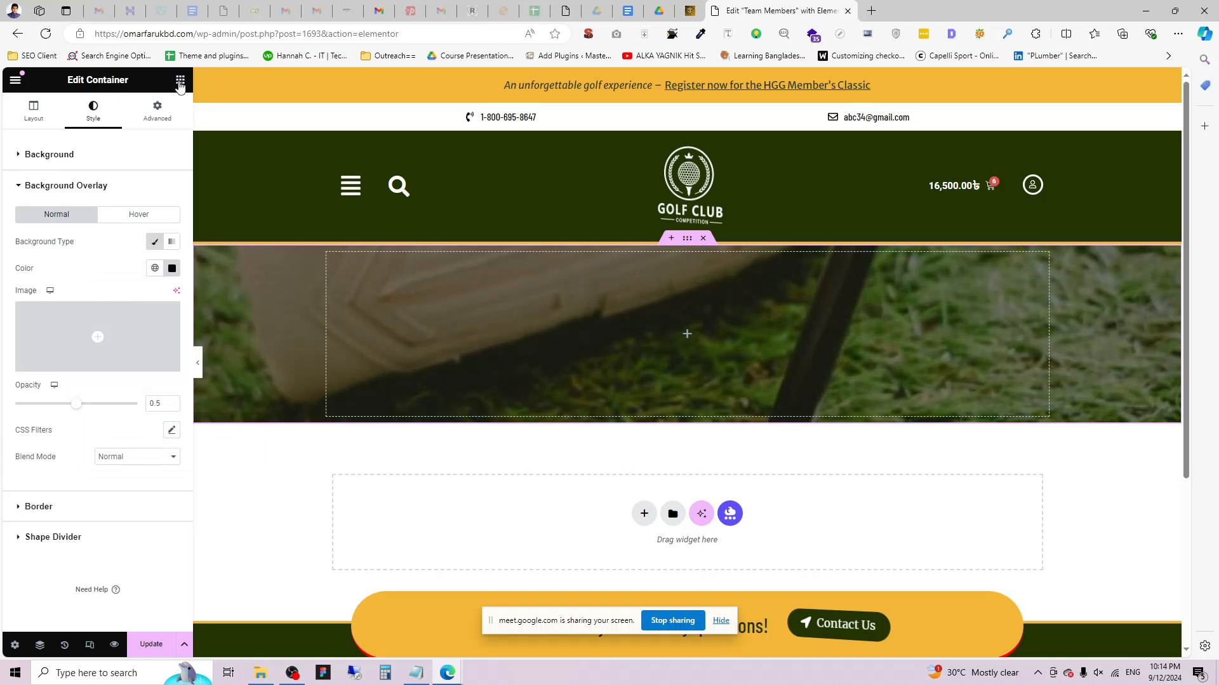
left_click(180, 82)
left_click_drag(54, 309, 730, 381)
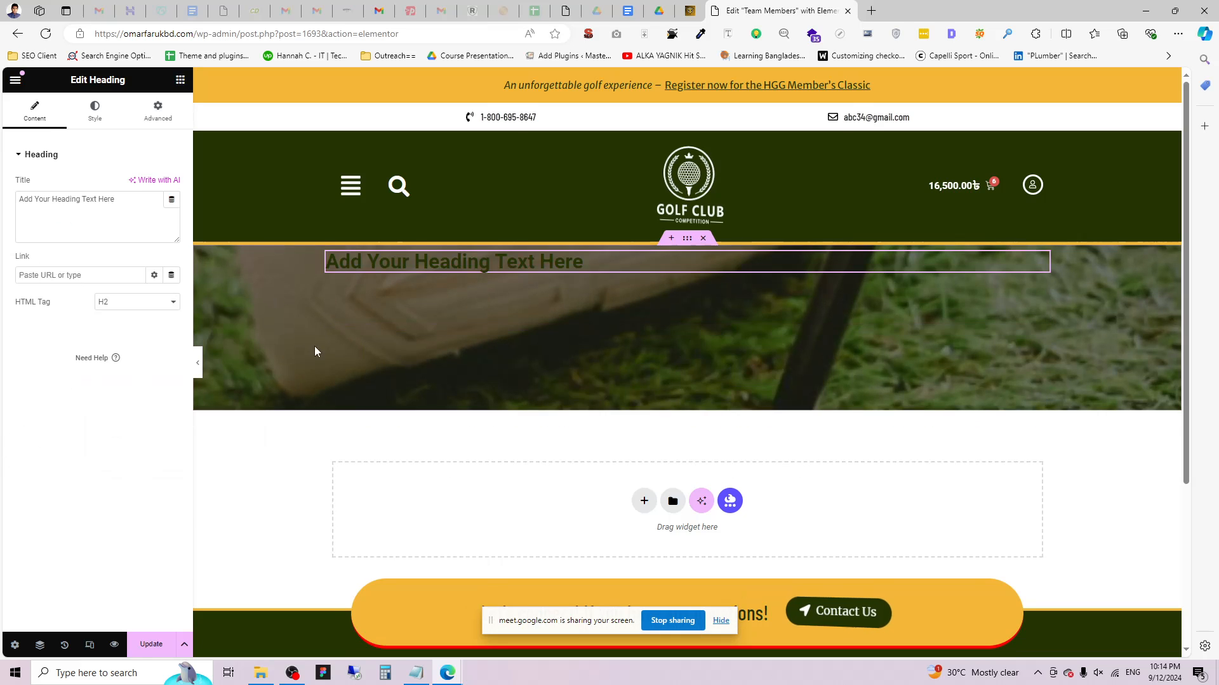
Change the heading text to 'All Team Members' and centre it in the banner container.
triple_click(107, 199)
type("All Team Members")
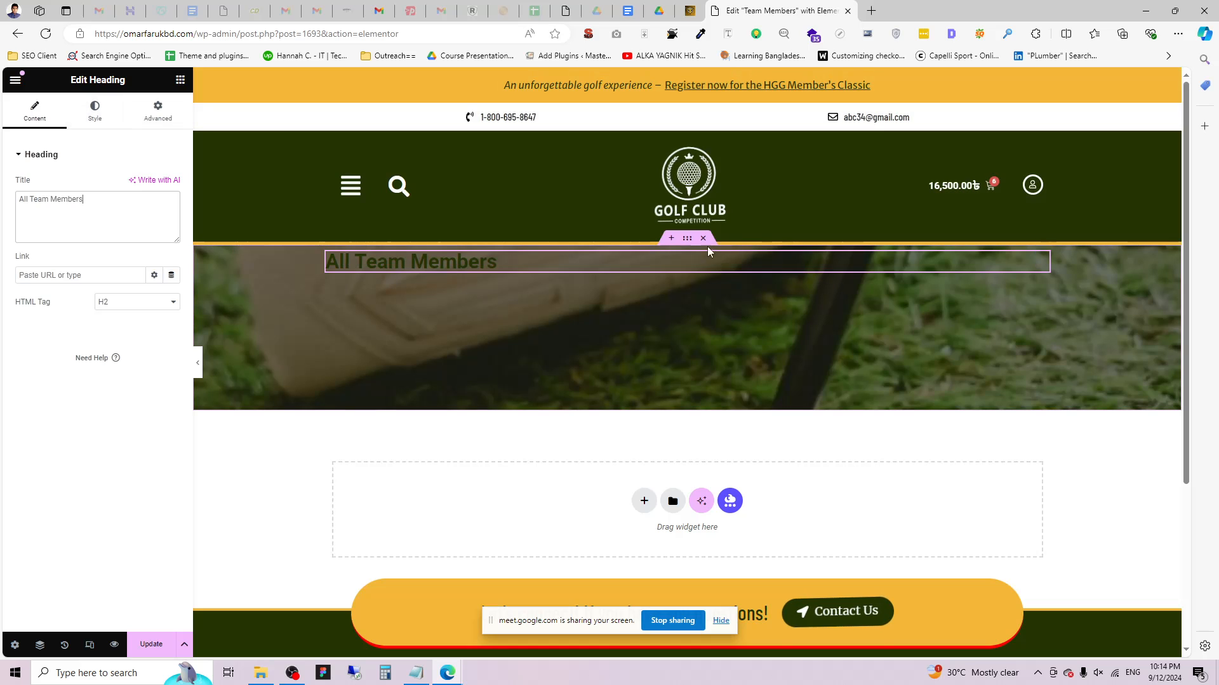
left_click(687, 238)
left_click(33, 109)
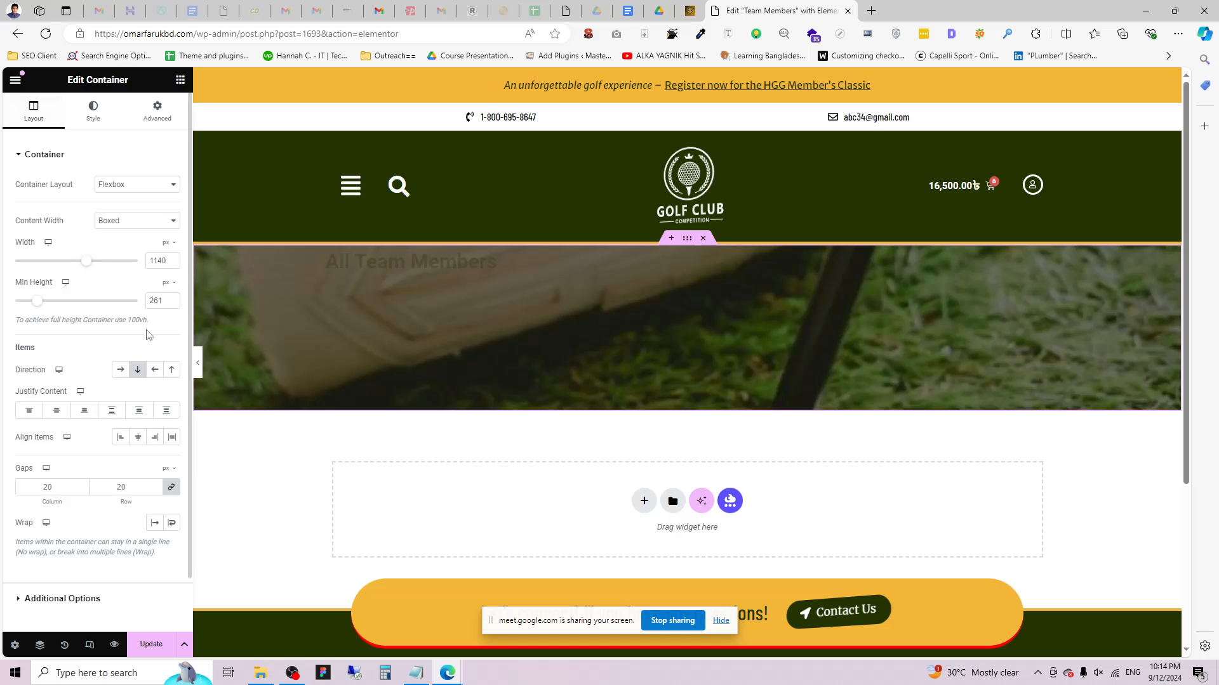
left_click(56, 410)
left_click(137, 437)
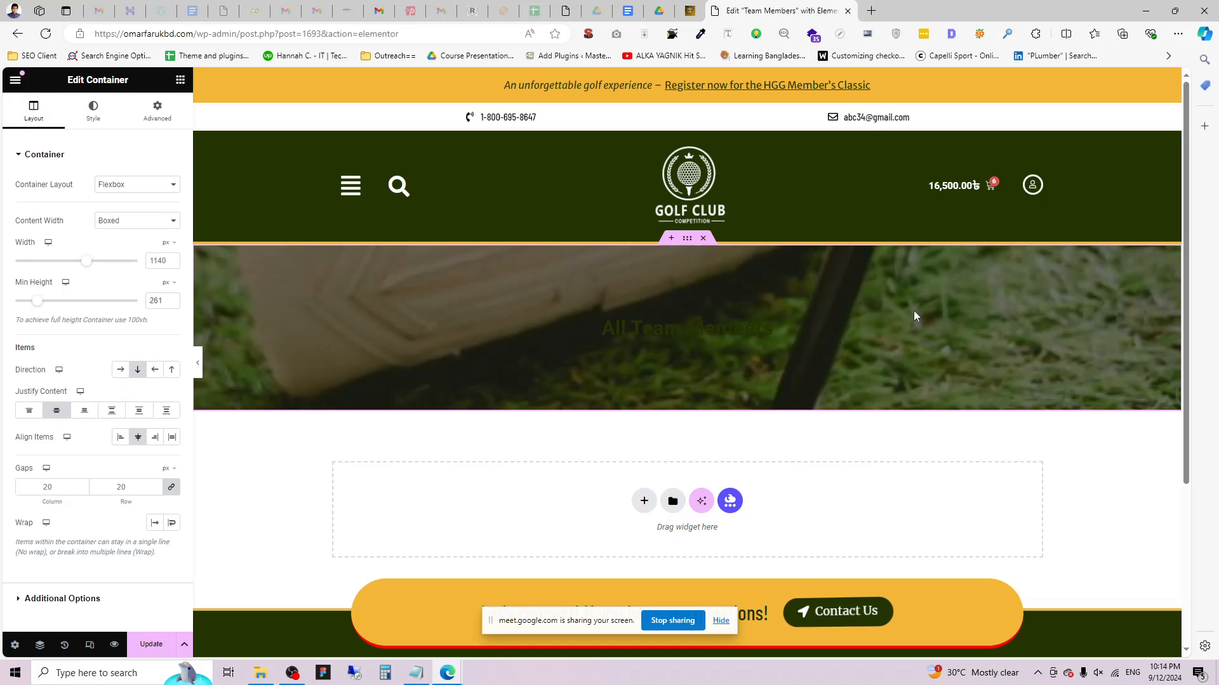
Make the heading text colour white.
left_click(749, 335)
left_click(95, 111)
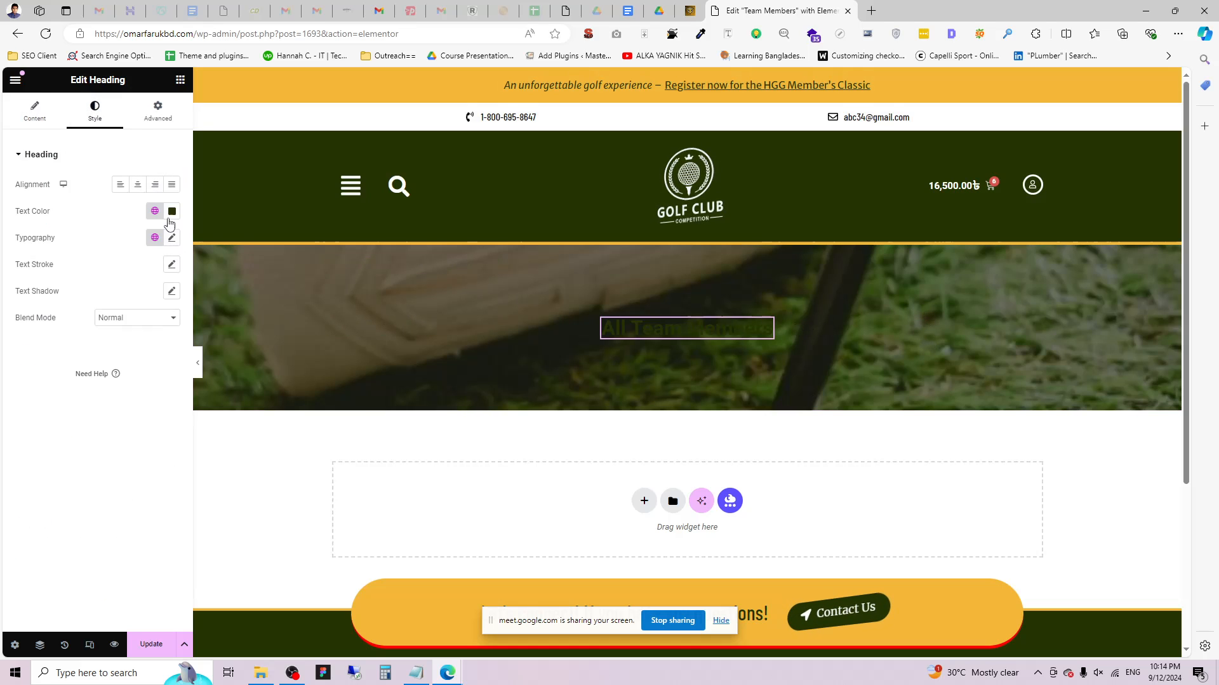
left_click(172, 211)
left_click(98, 253)
left_click(102, 153)
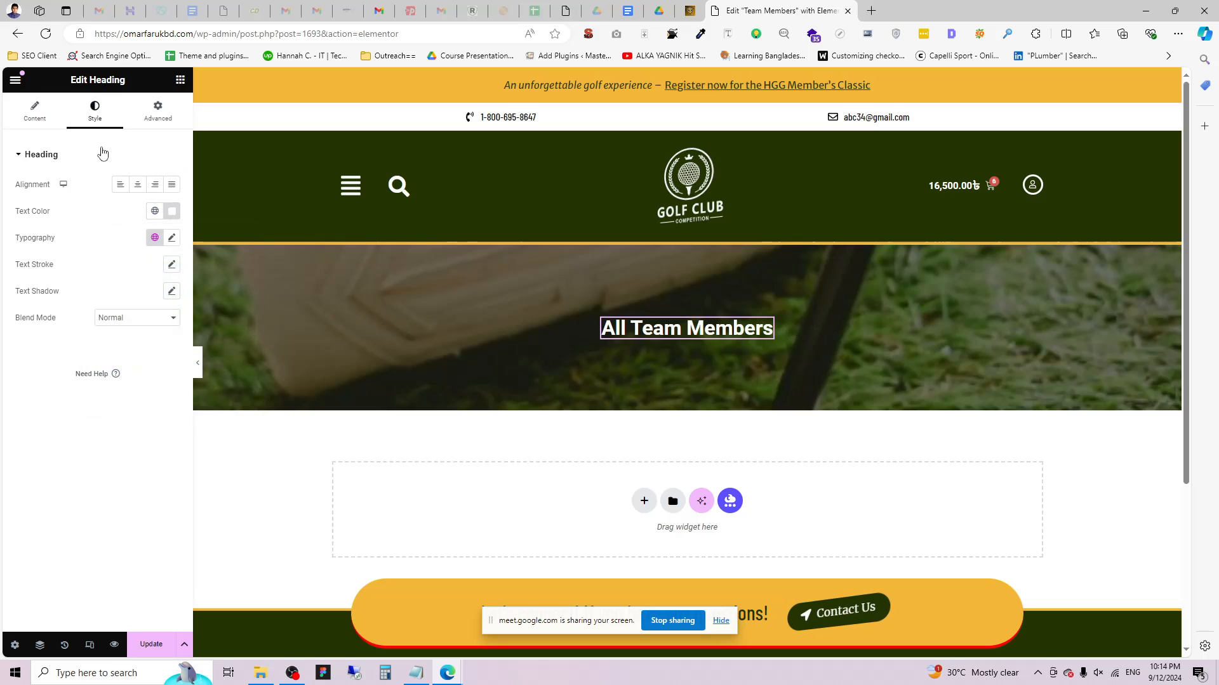
Set the heading typography to Bebas Neue, weight 400, size 64.
left_click(172, 239)
left_click(143, 296)
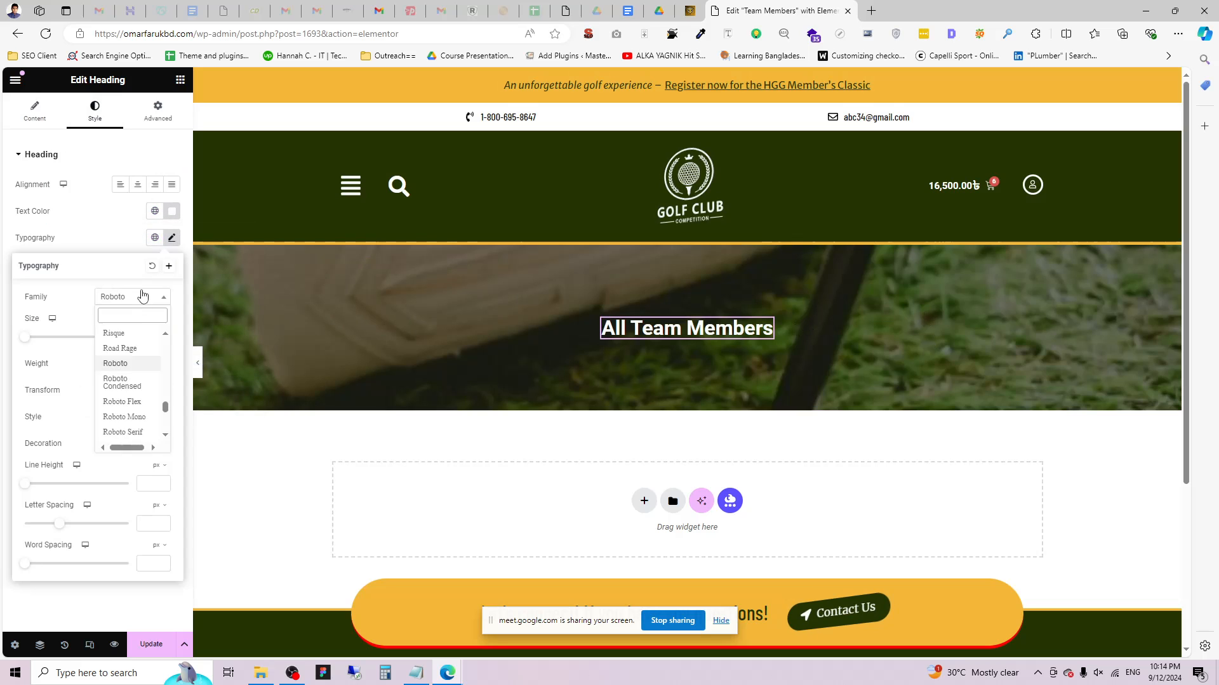
type("Beb")
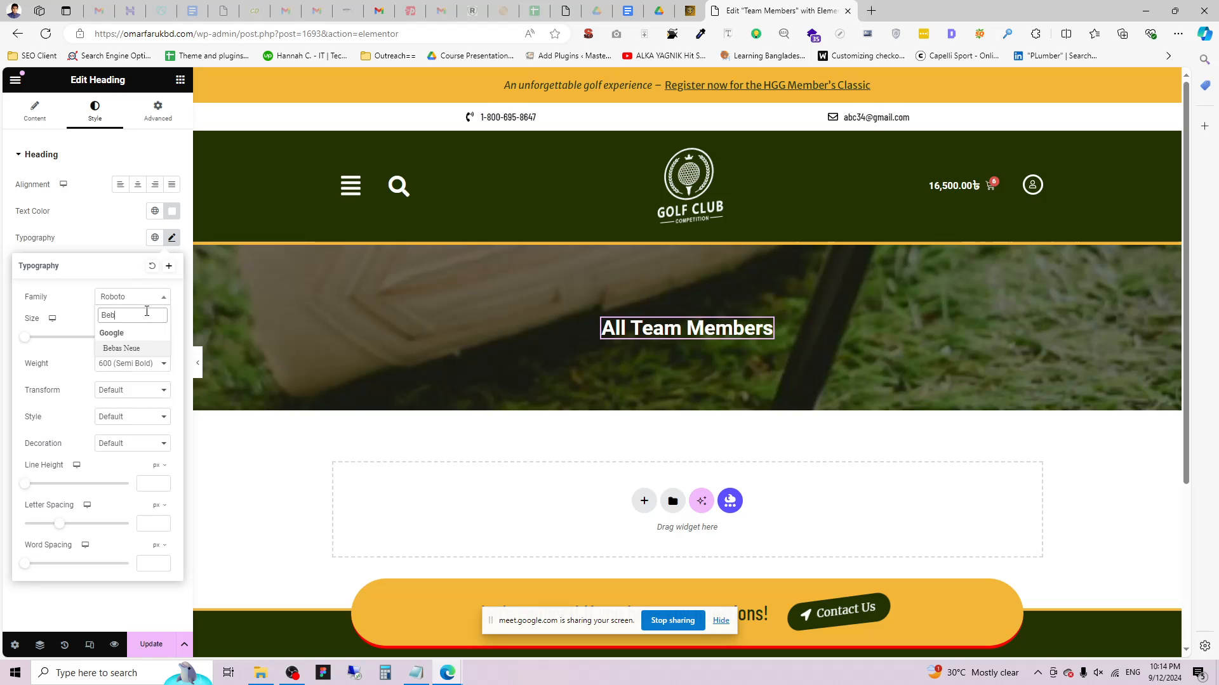
left_click(142, 351)
left_click(132, 363)
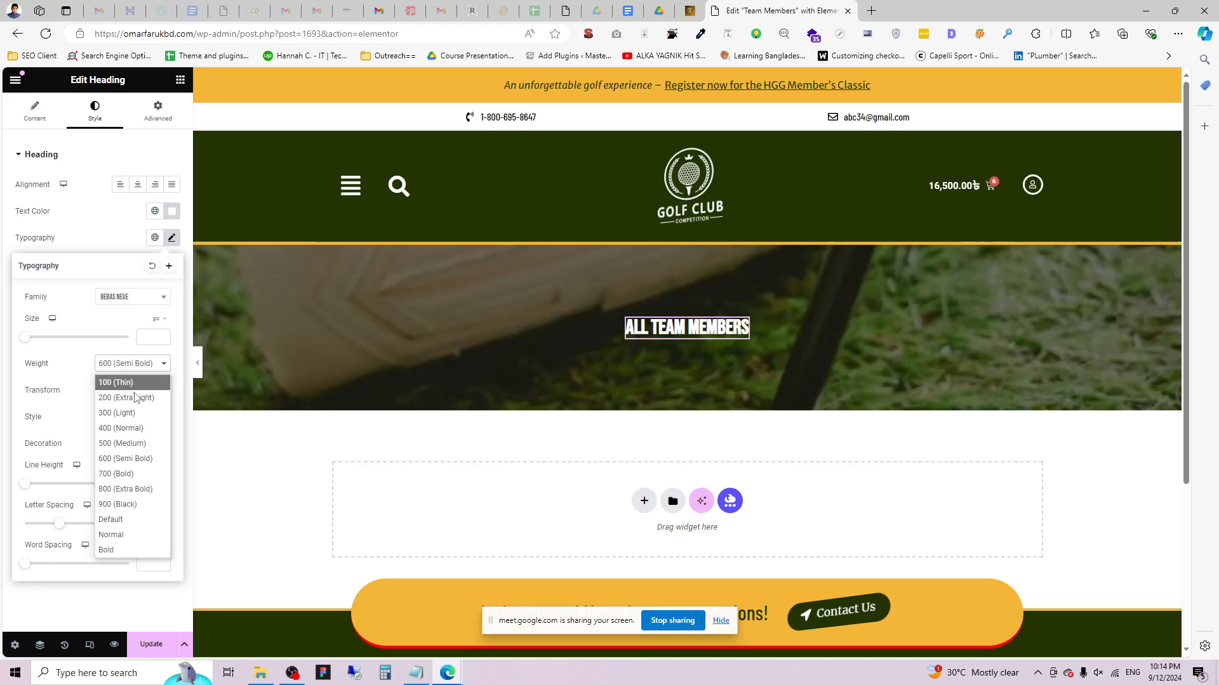
left_click(127, 427)
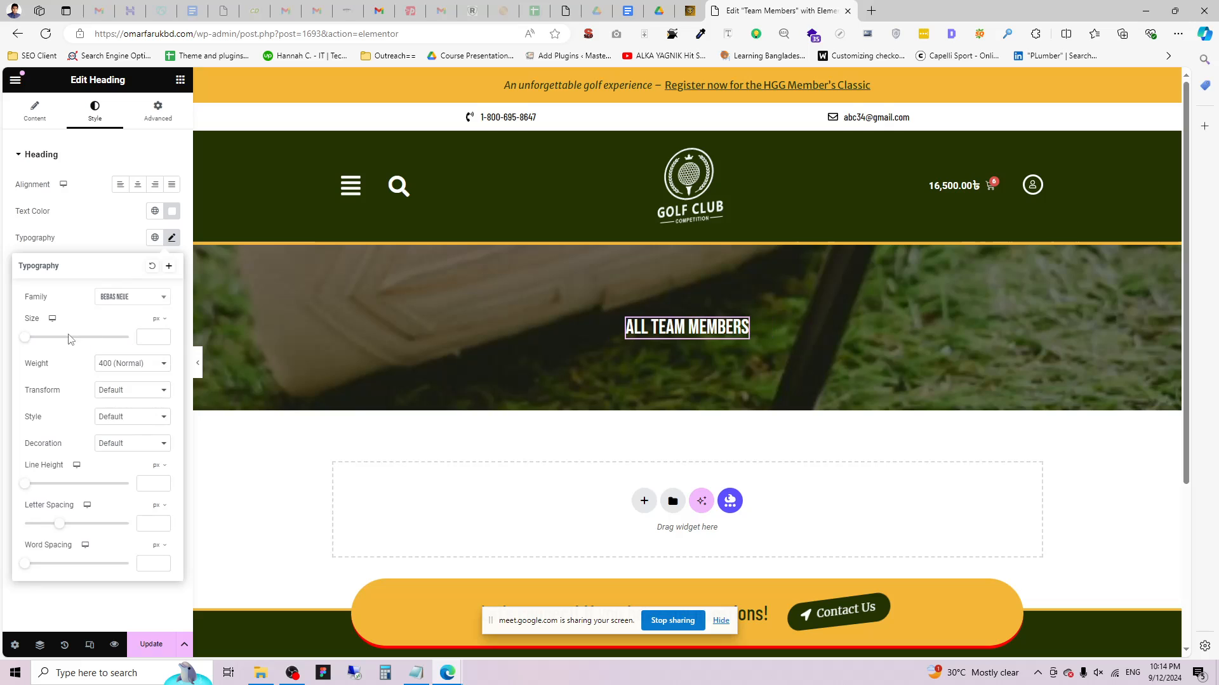
left_click(59, 338)
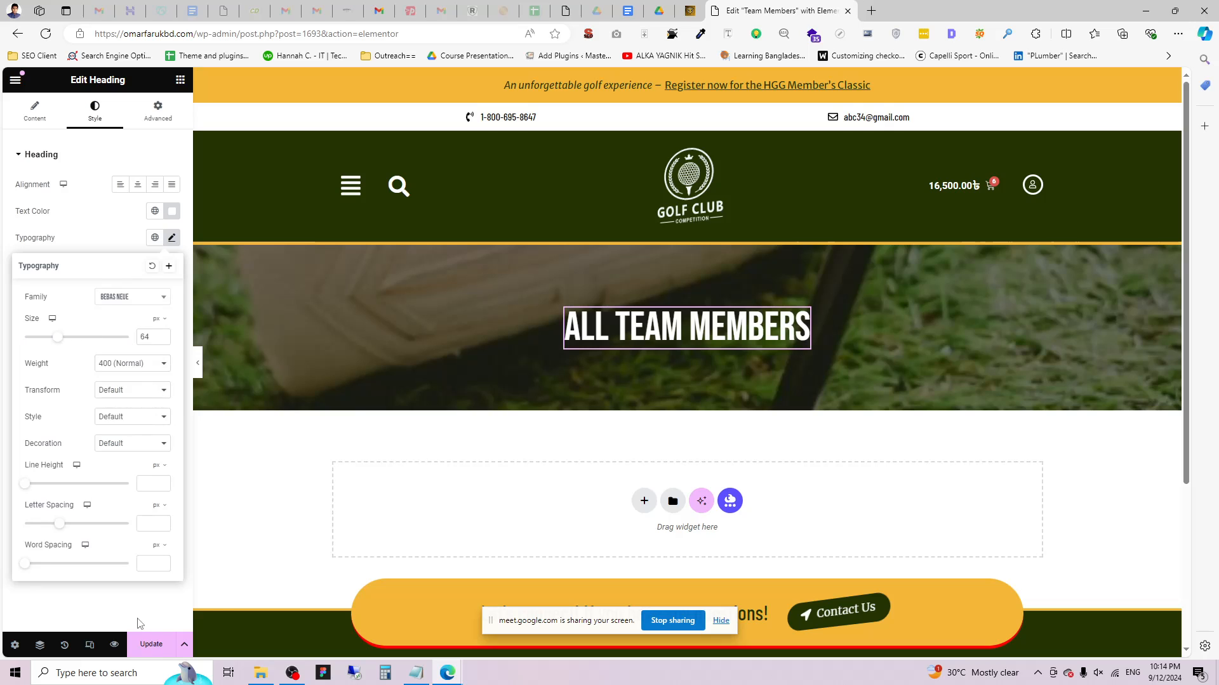
left_click(258, 574)
scroll(699, 496, "down", 3)
left_click(643, 290)
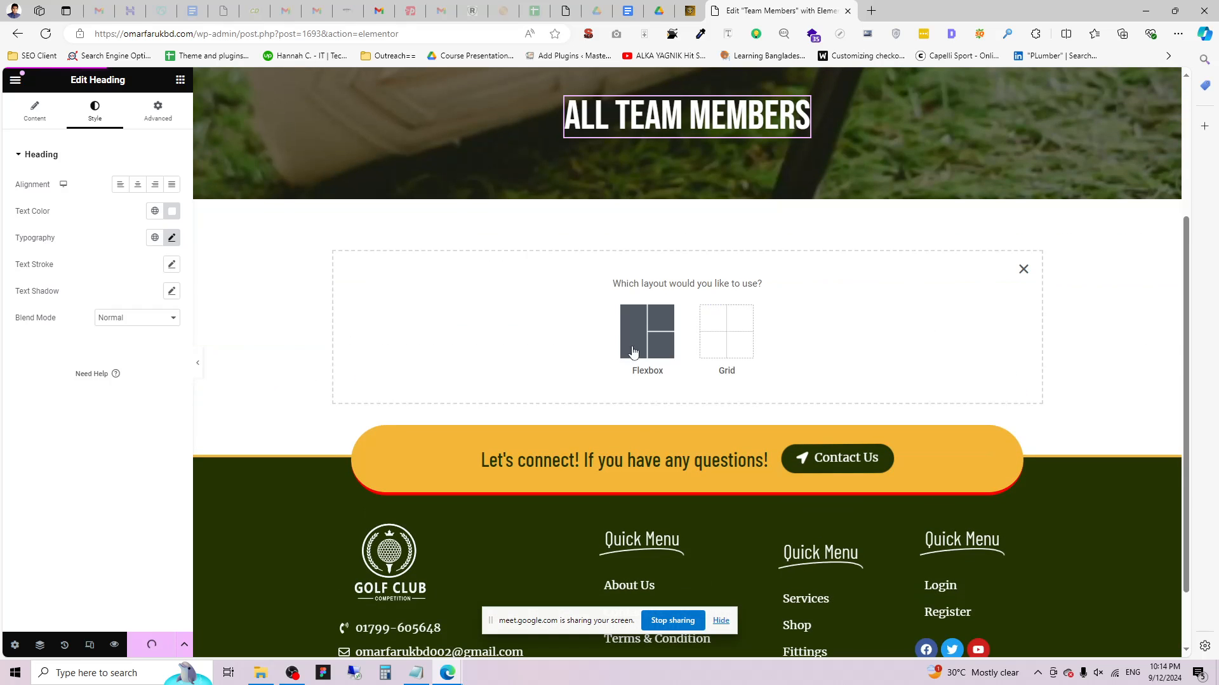
Add a single-column Flexbox container below the banner with 20 padding and update the page.
left_click(633, 351)
left_click(513, 317)
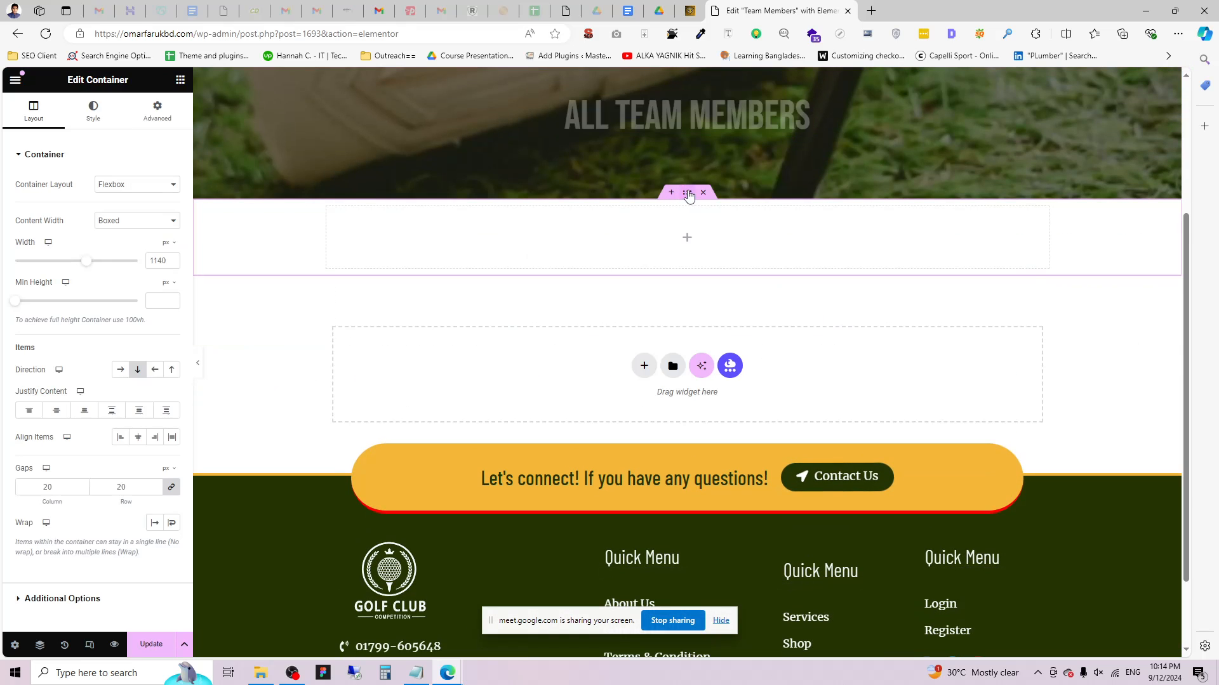
left_click(158, 111)
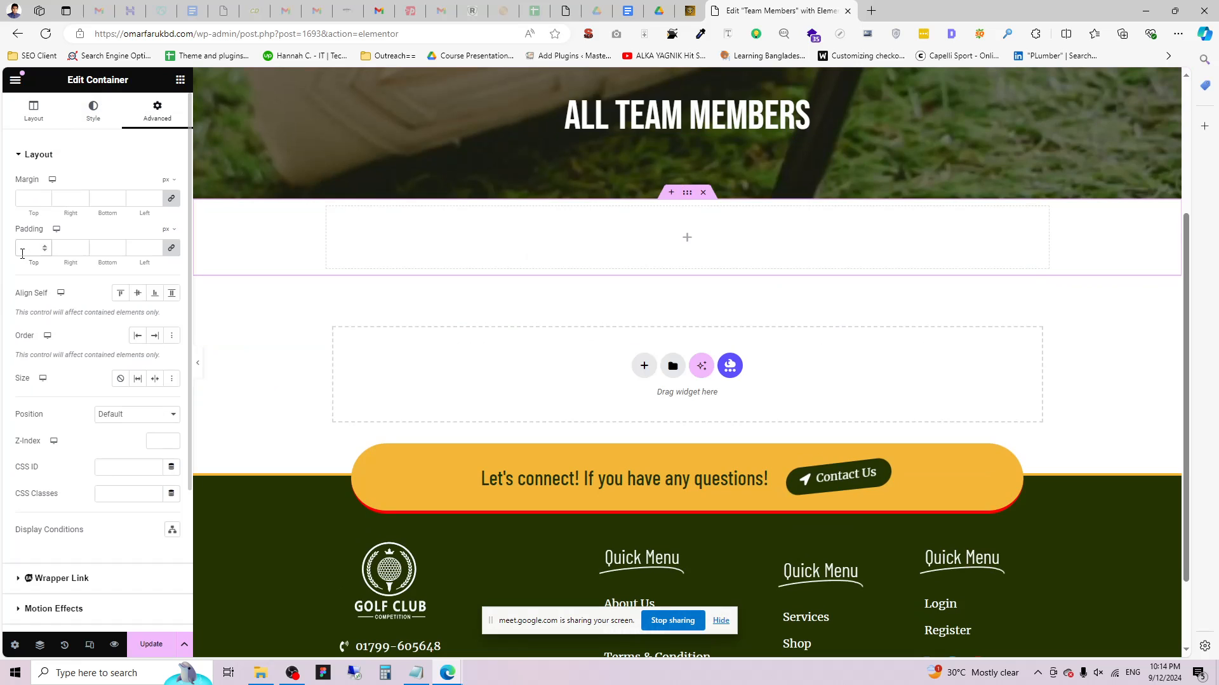
left_click(23, 248)
type("20")
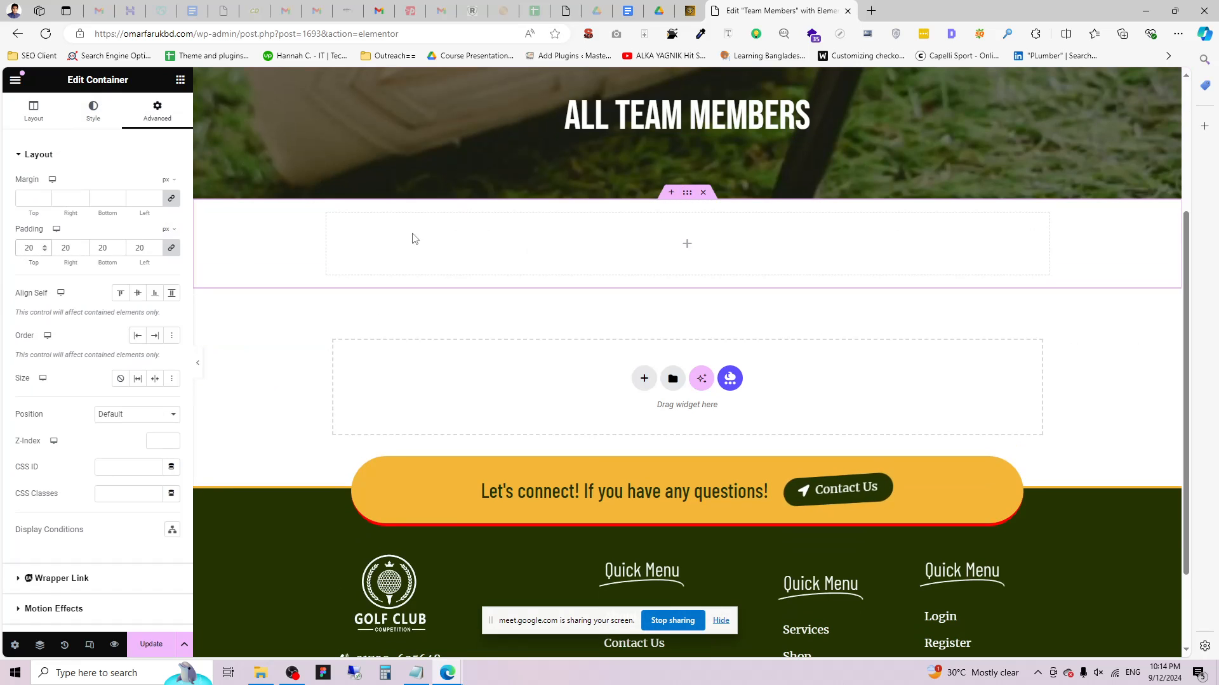
left_click(166, 638)
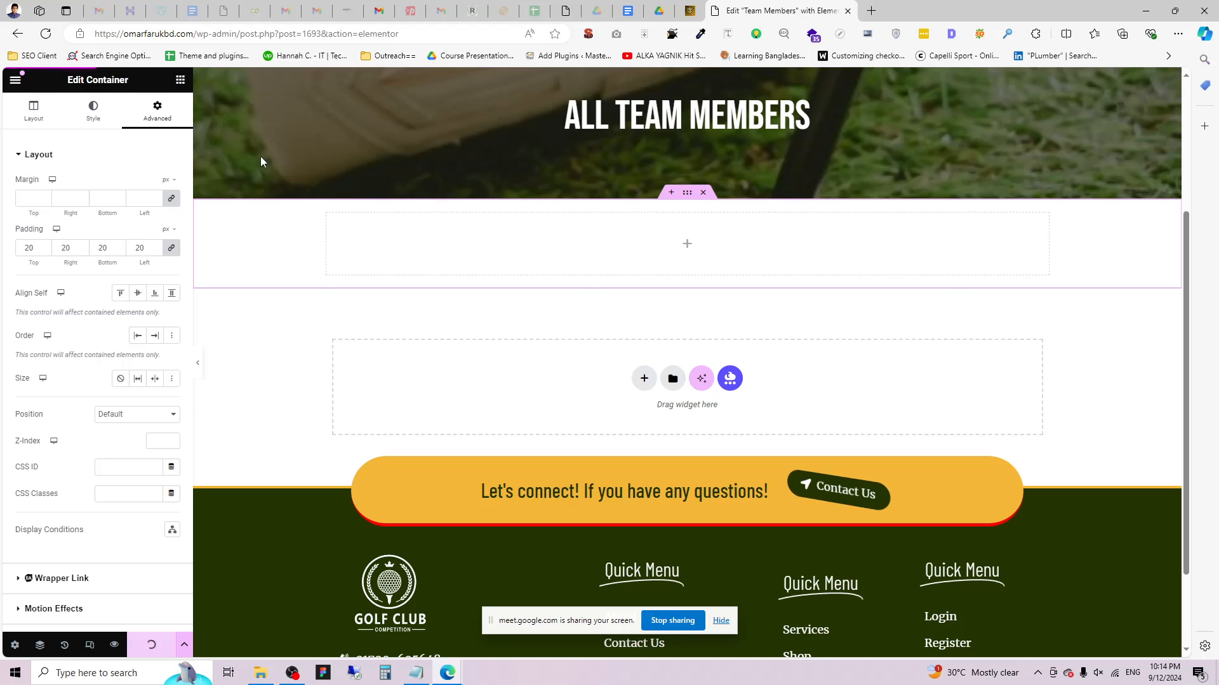
Place a Loop Grid widget into the new container.
left_click(180, 80)
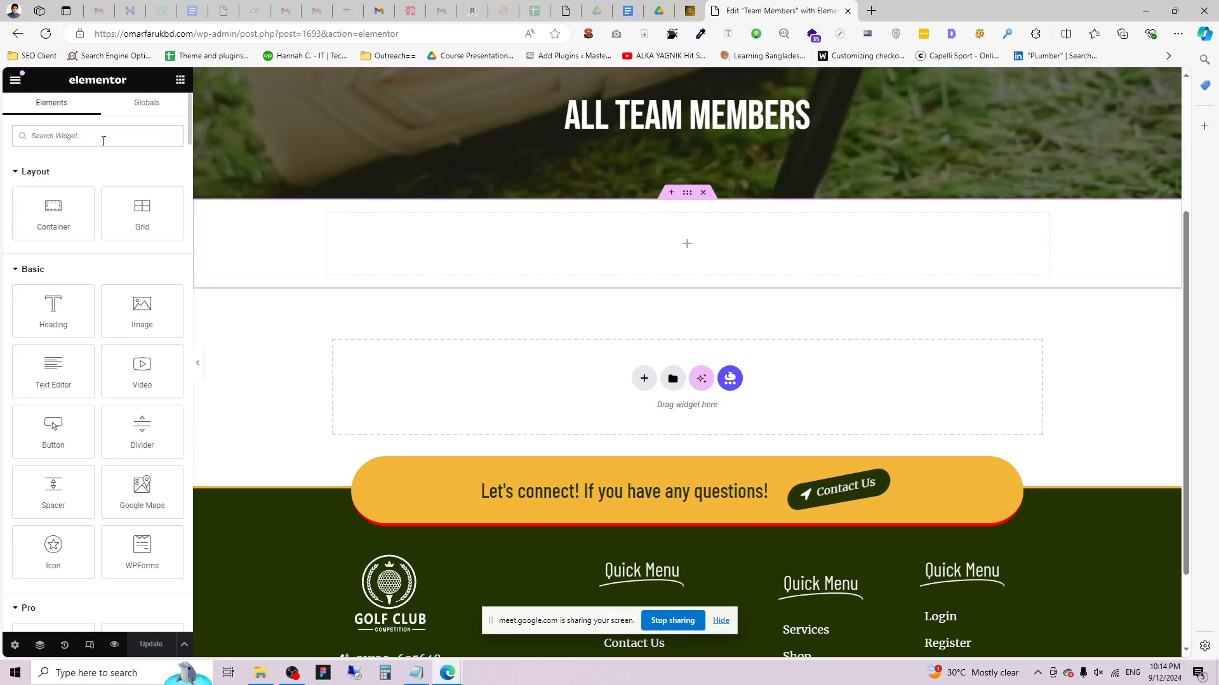
type("Loop")
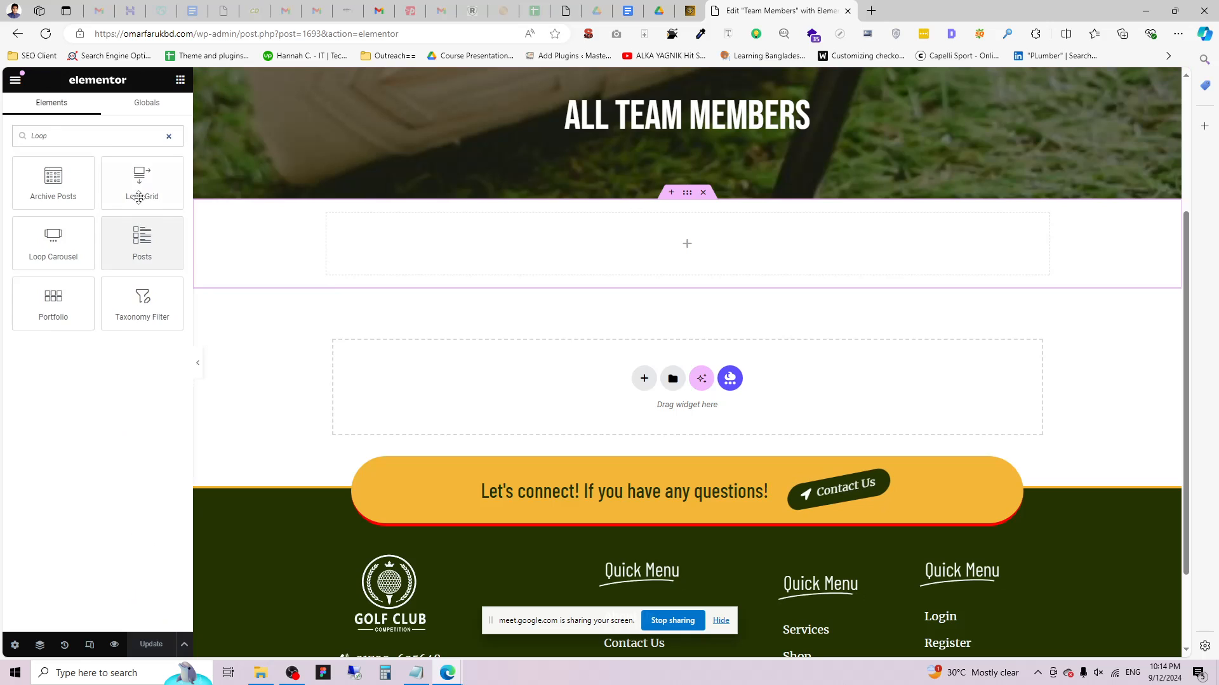
left_click_drag(142, 194, 738, 265)
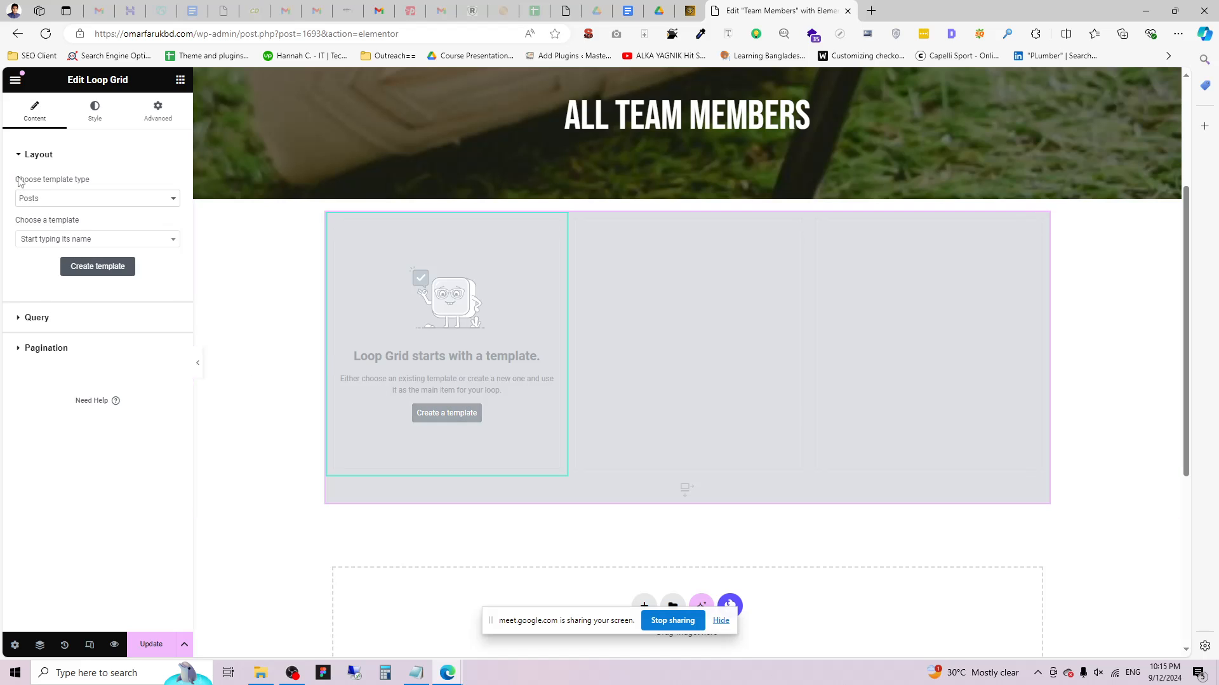
left_click_drag(51, 174, 76, 179)
left_click(85, 179)
Keep Posts as the loop template type, choose Create a template, and save the page.
left_click(64, 204)
left_click(46, 213)
left_click(96, 240)
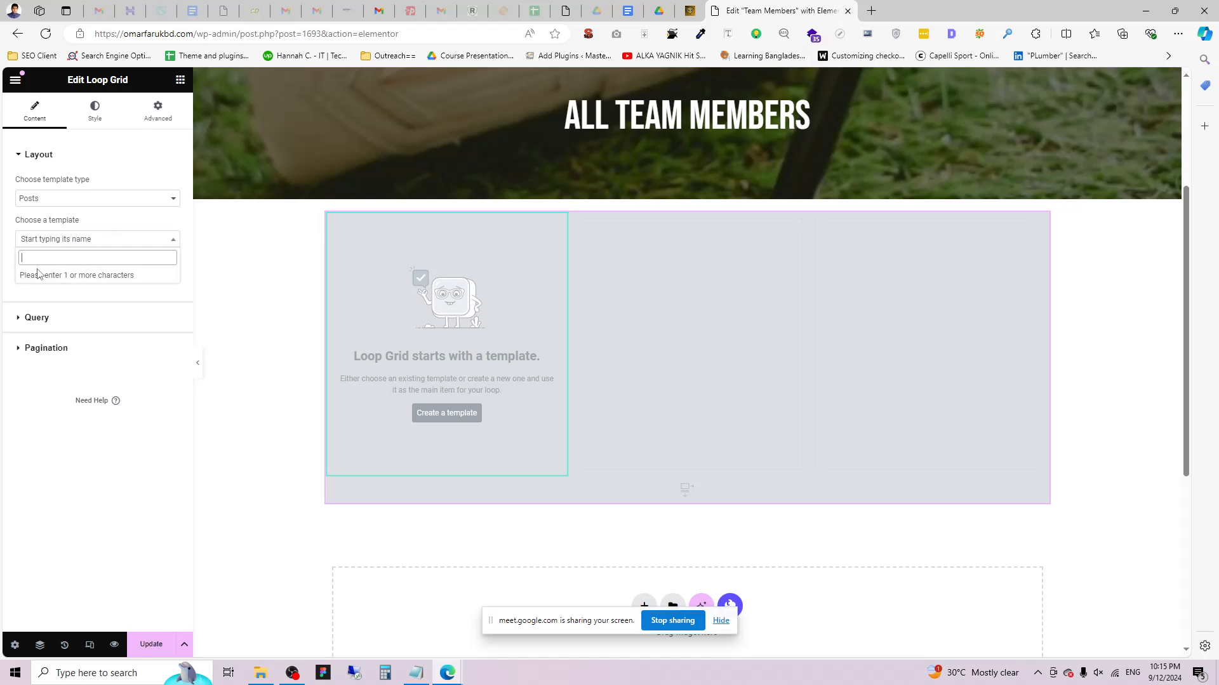
left_click(63, 239)
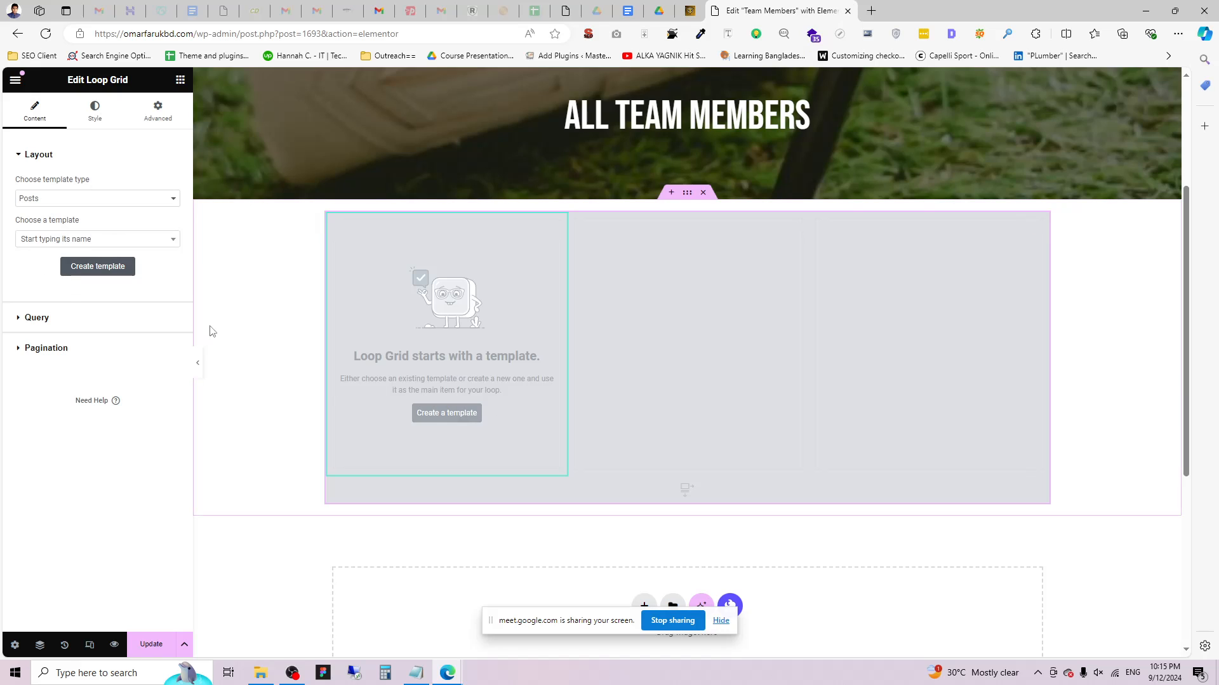
left_click(447, 414)
left_click(689, 393)
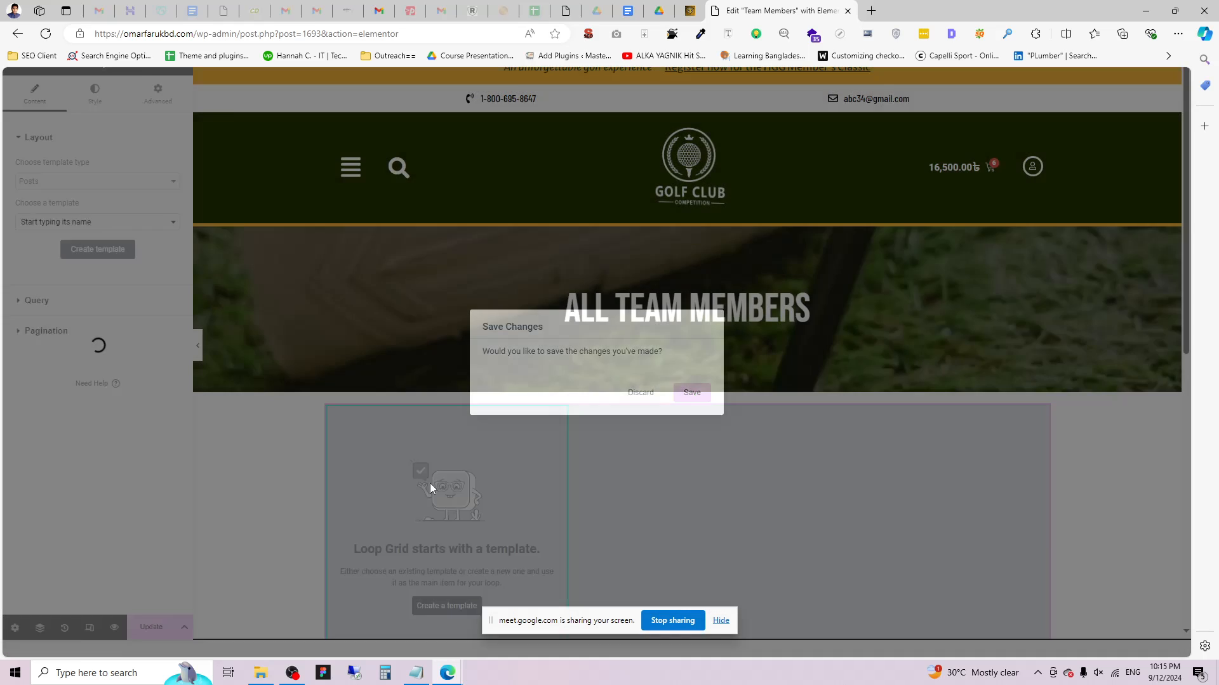
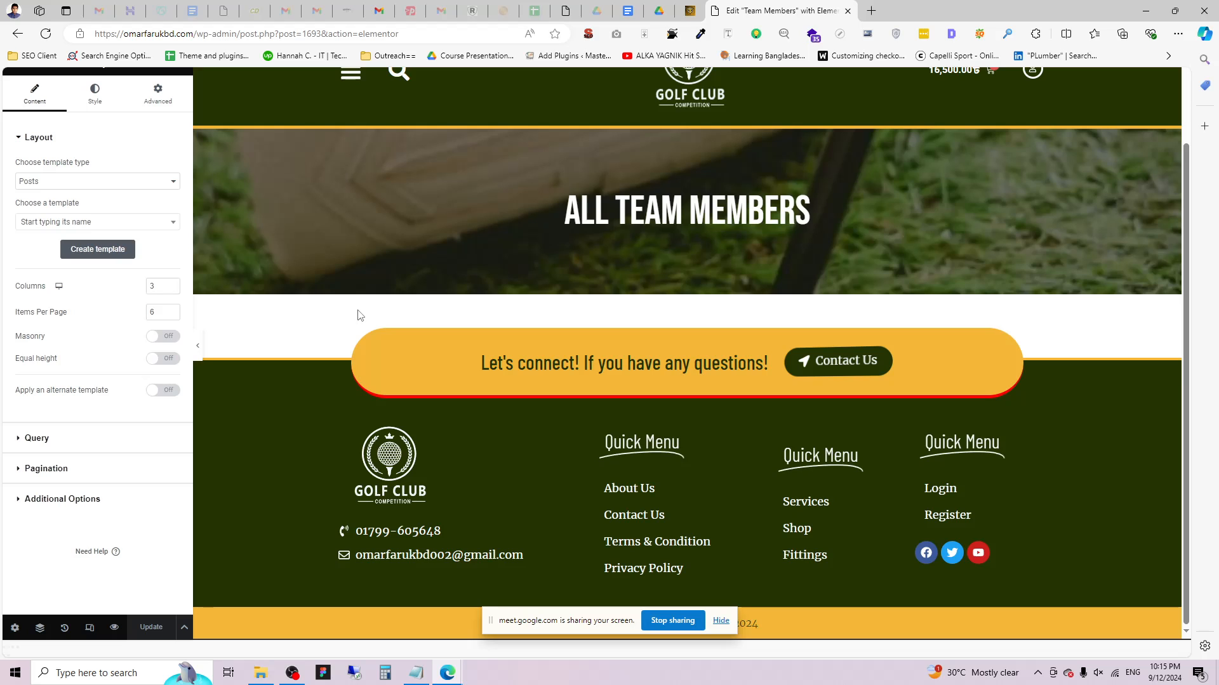
Try Create template from the Choose a template dropdown, then dismiss the Save Changes prompt.
scroll(383, 344, "up", 2)
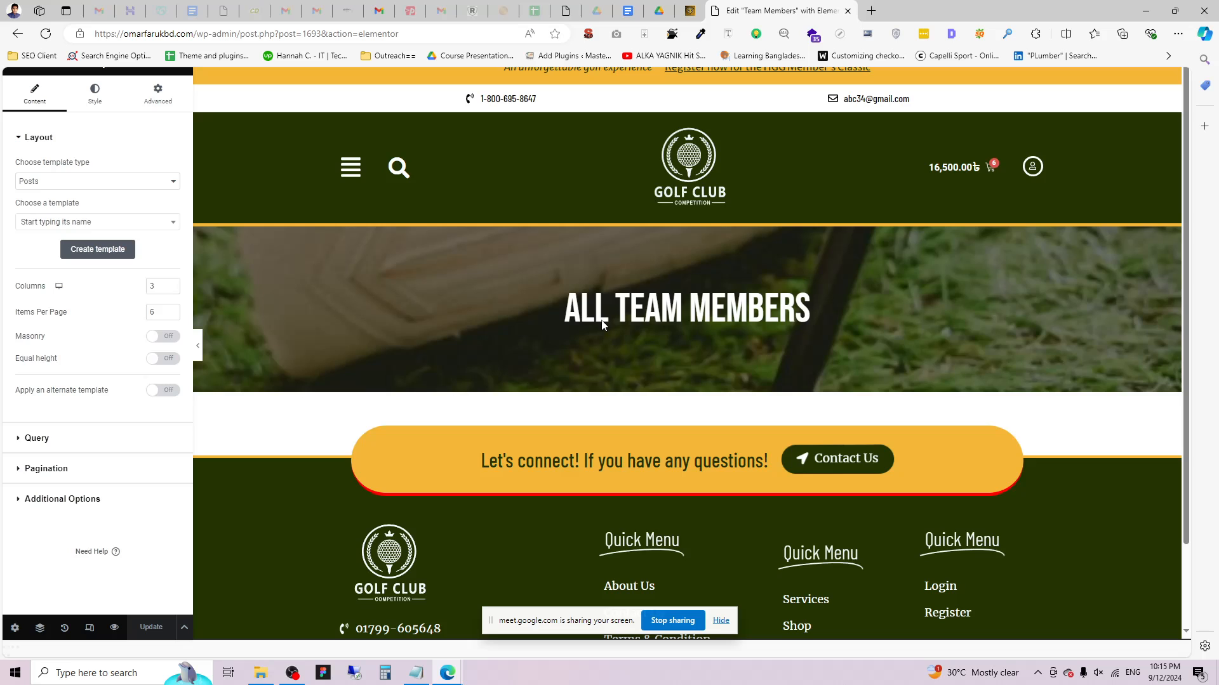
scroll(629, 373, "down", 3)
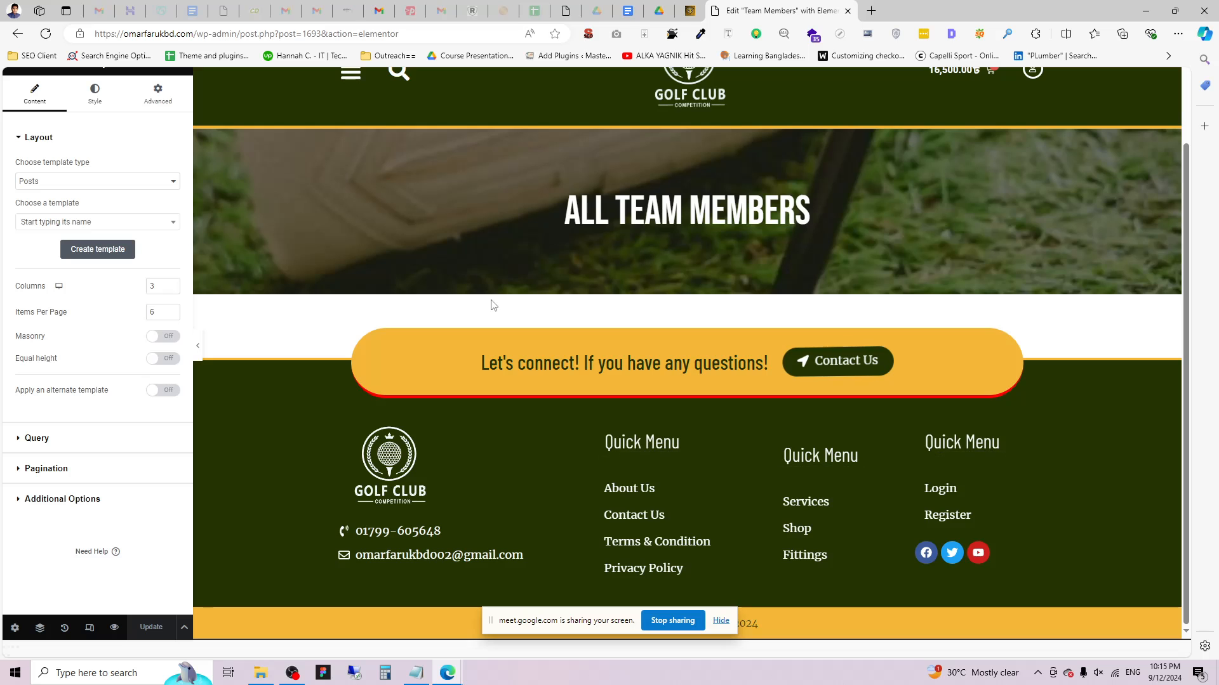
scroll(303, 269, "up", 3)
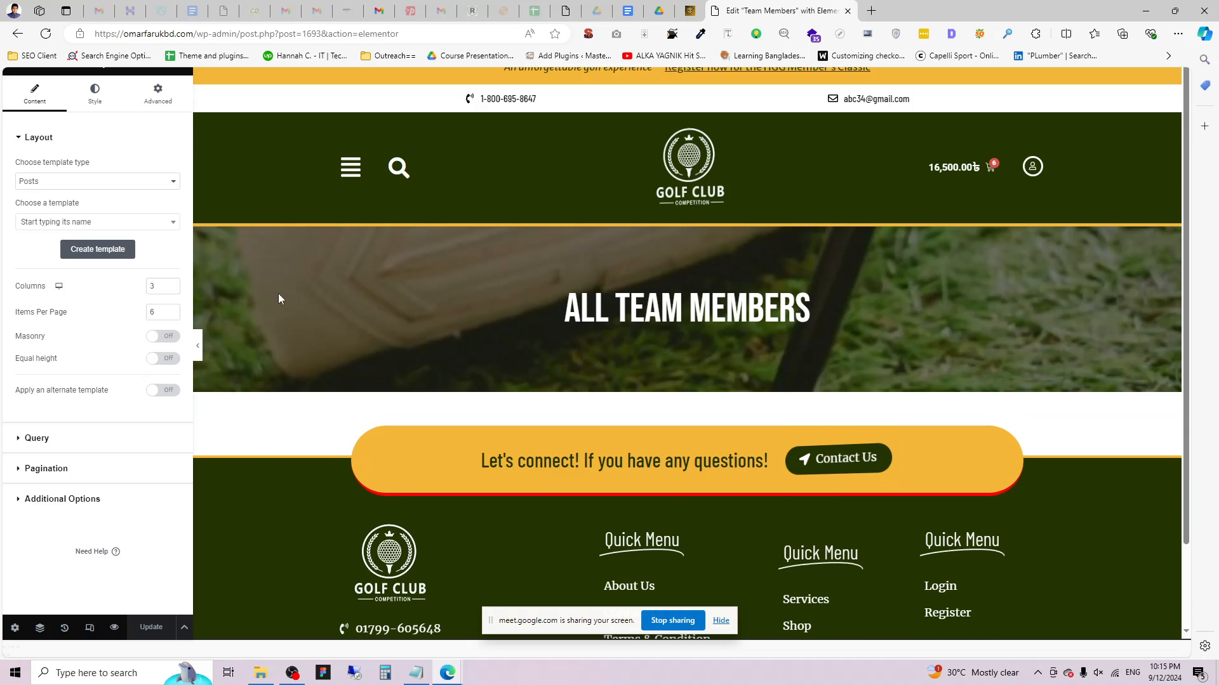
left_click(97, 222)
left_click(97, 223)
left_click(98, 249)
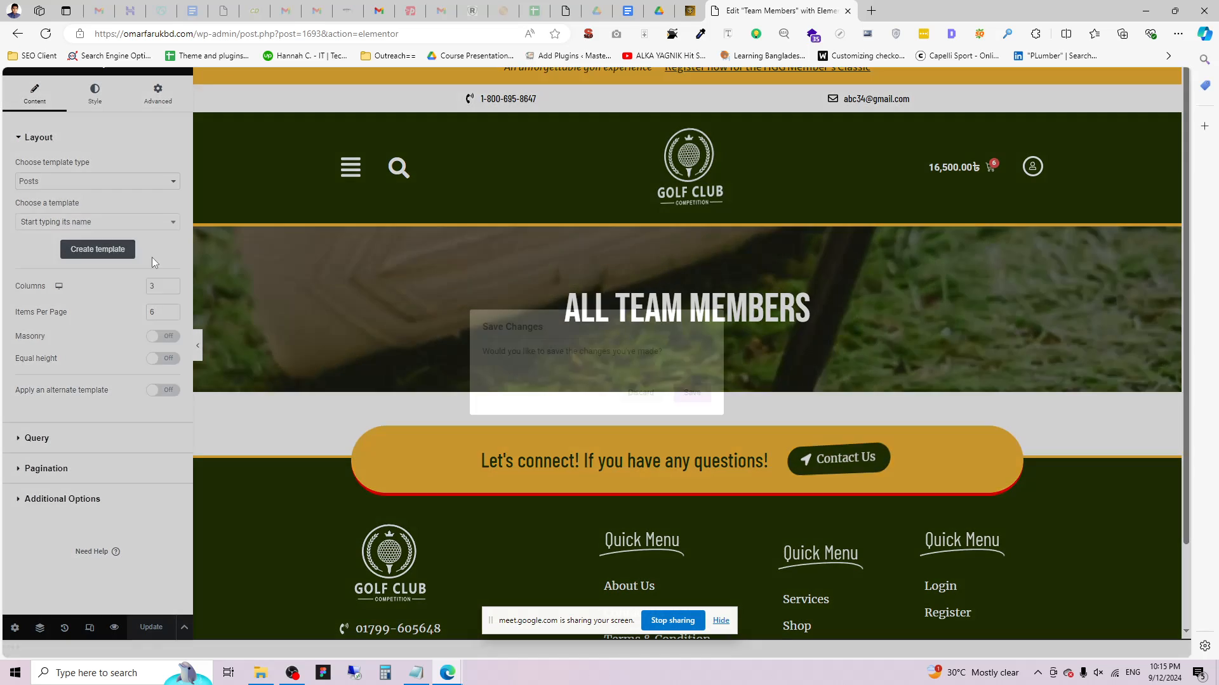
left_click(640, 392)
Reload the editor page, confirming that unsaved changes are discarded.
scroll(520, 375, "down", 3)
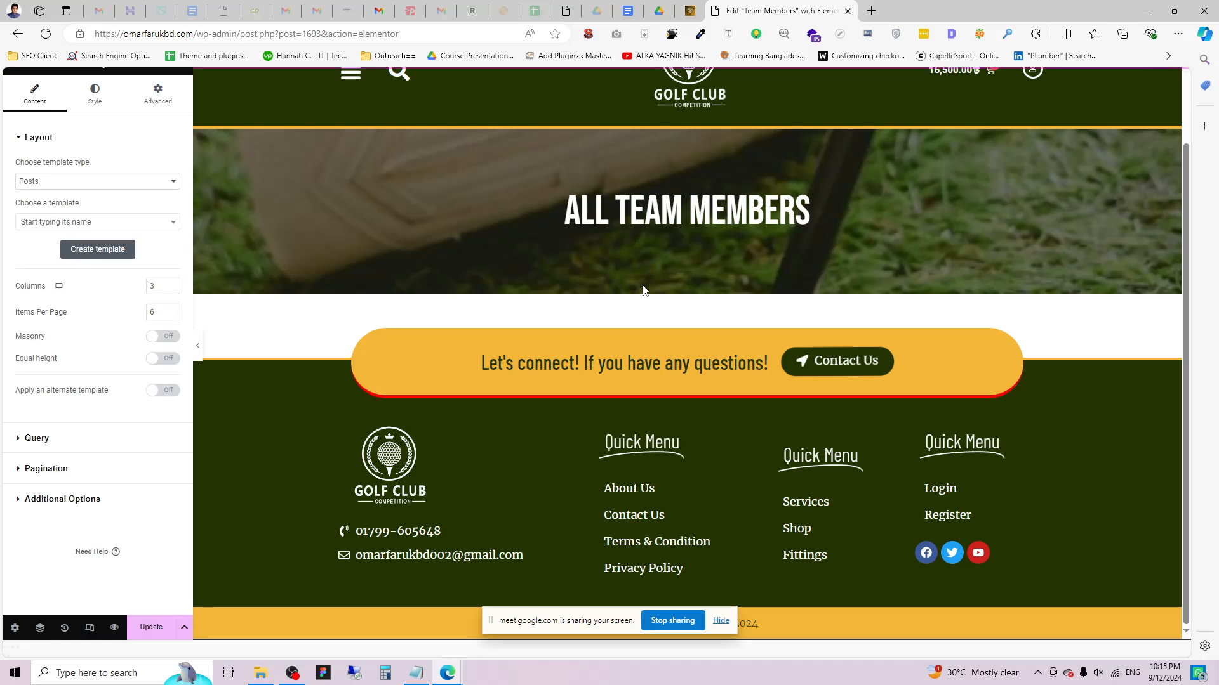
scroll(456, 279, "down", 1)
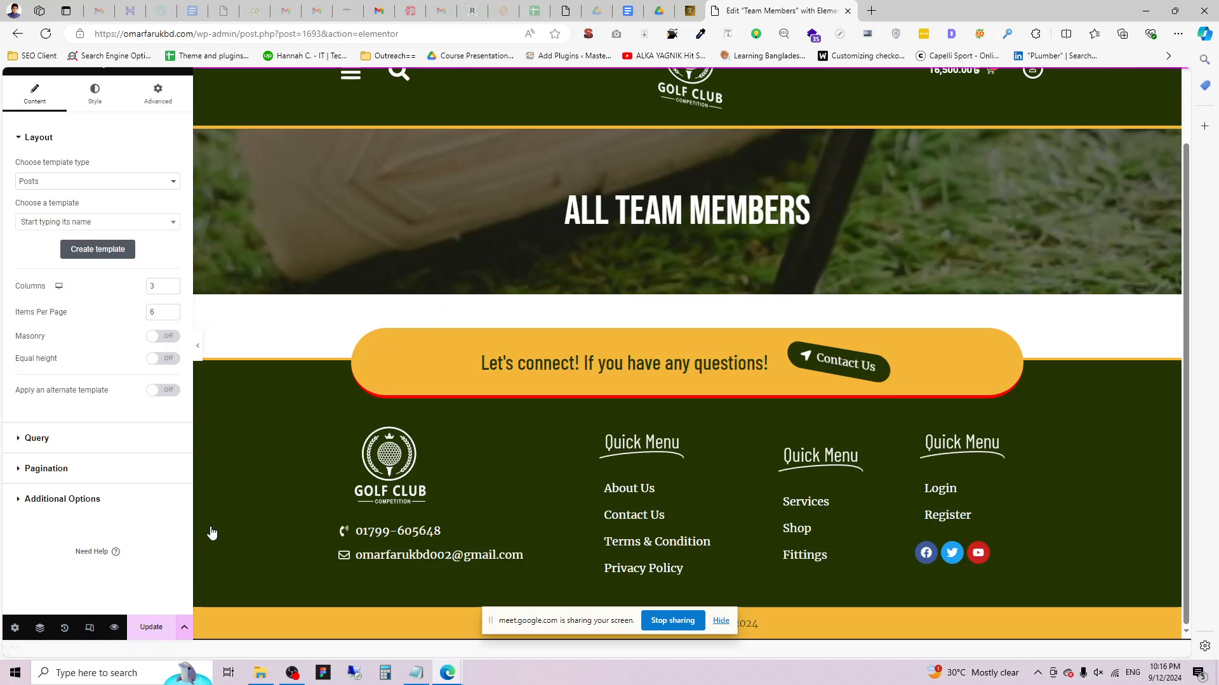
left_click(45, 34)
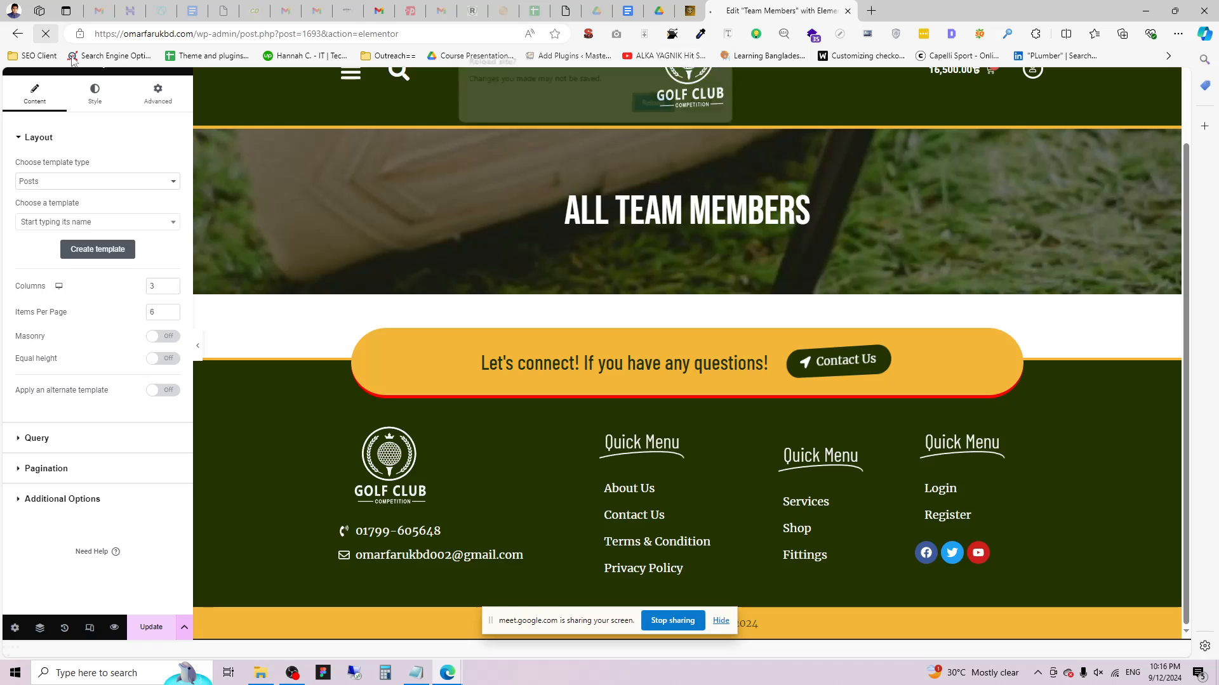
left_click(655, 102)
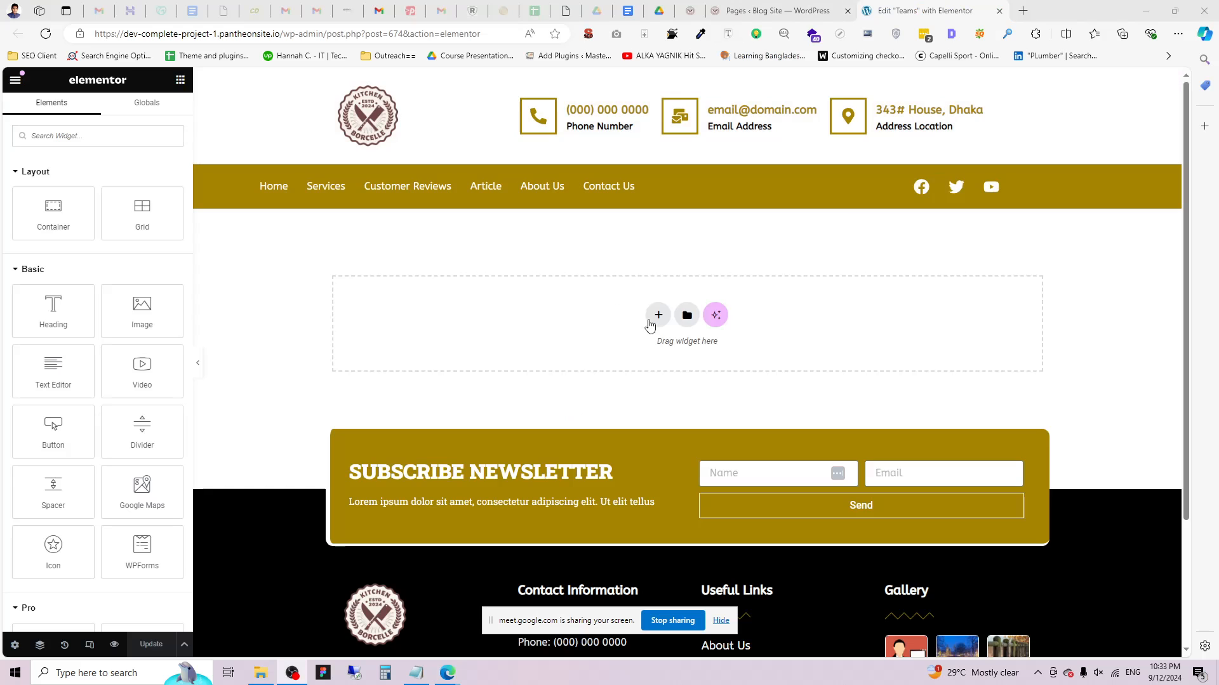
Add a single-column Flexbox container to the empty Teams page.
left_click(656, 318)
left_click(642, 353)
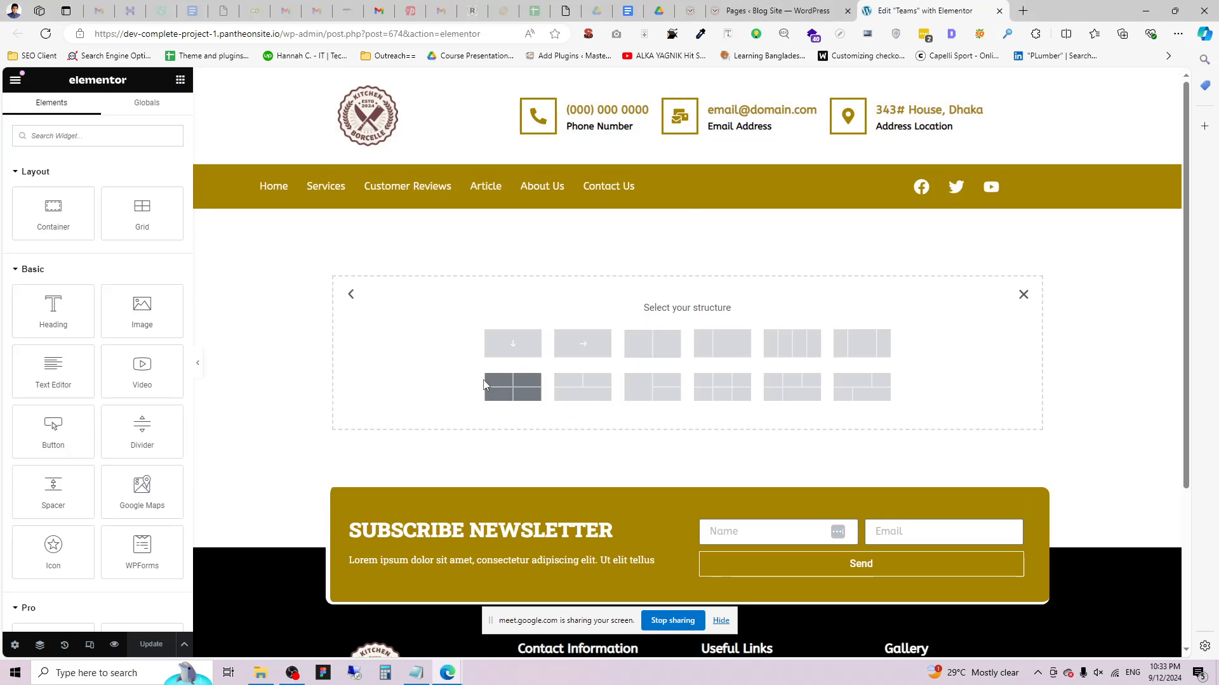
left_click(530, 356)
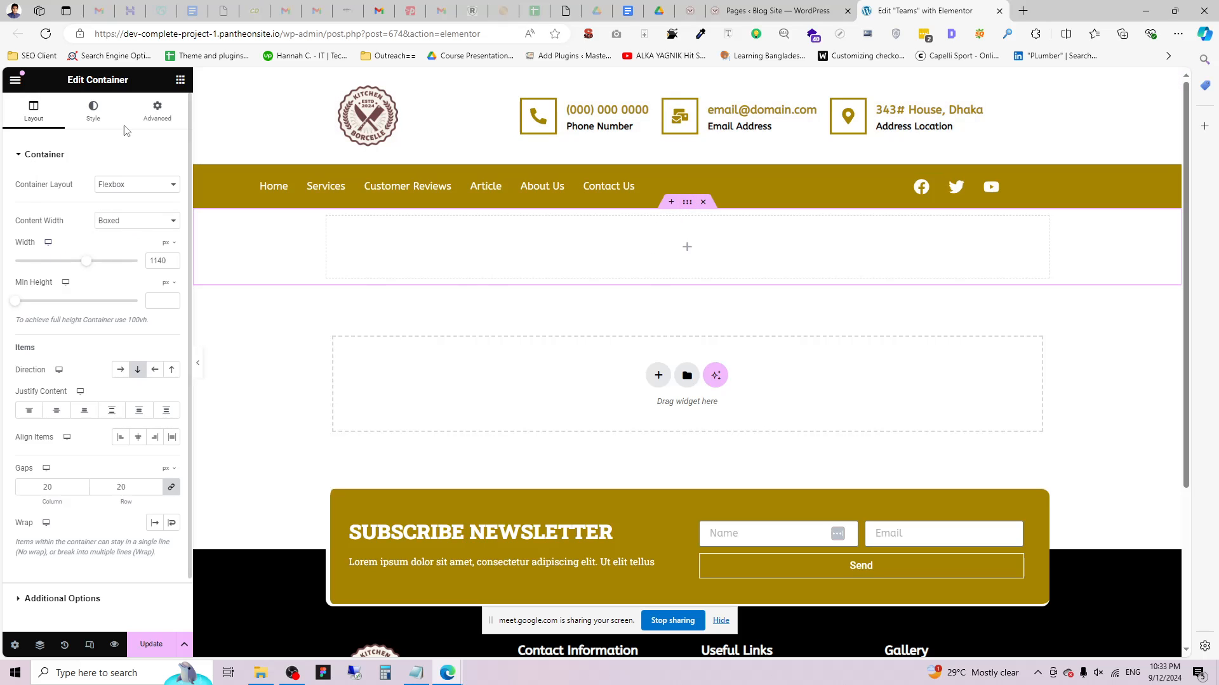
Search 'Loop', drop a Loop Grid into the container and choose Create a template.
left_click(181, 79)
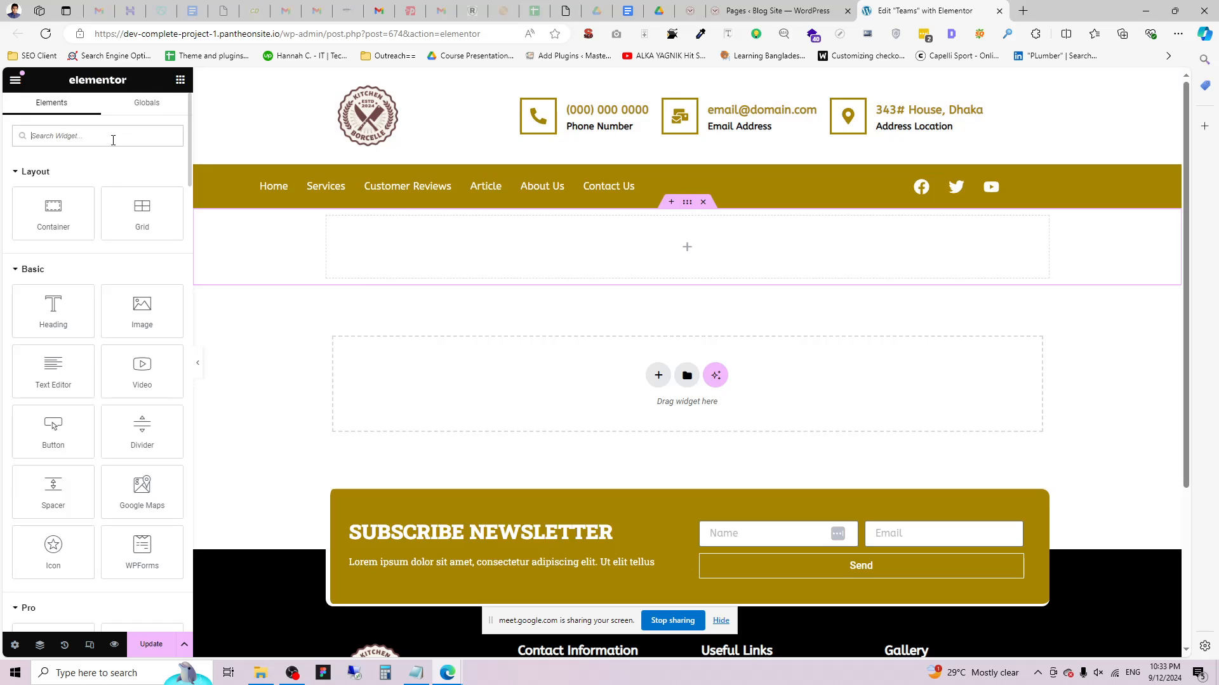
type("Loop")
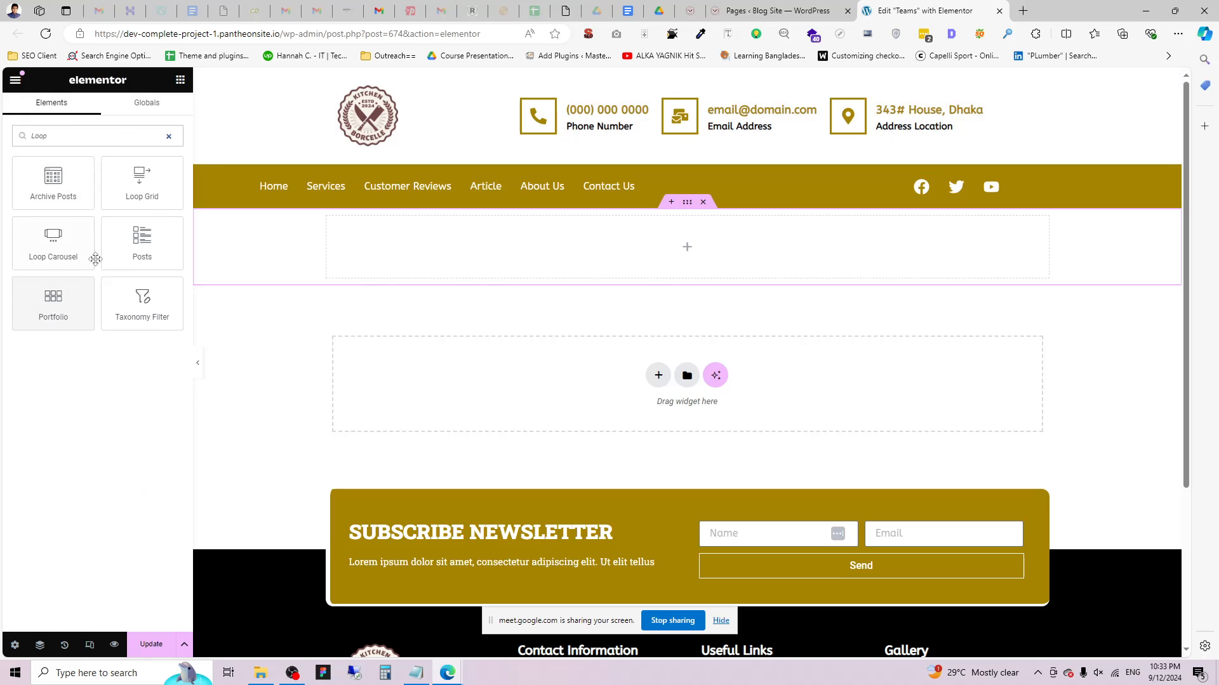
left_click_drag(141, 181, 749, 249)
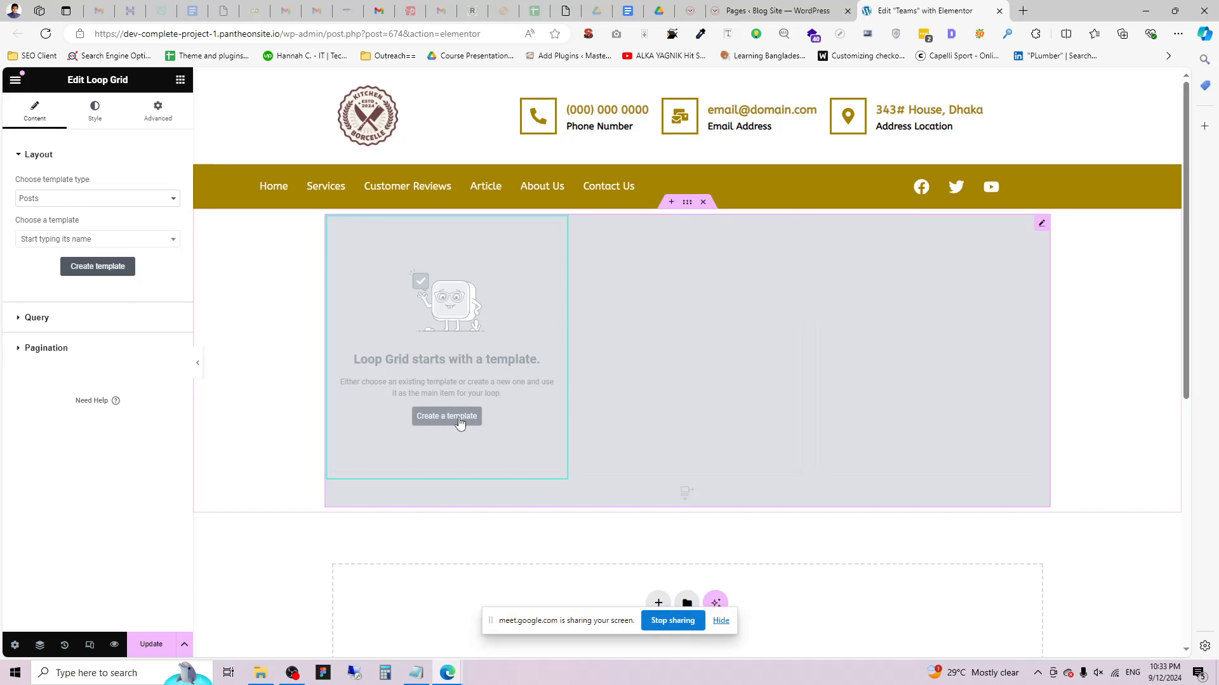
left_click(460, 416)
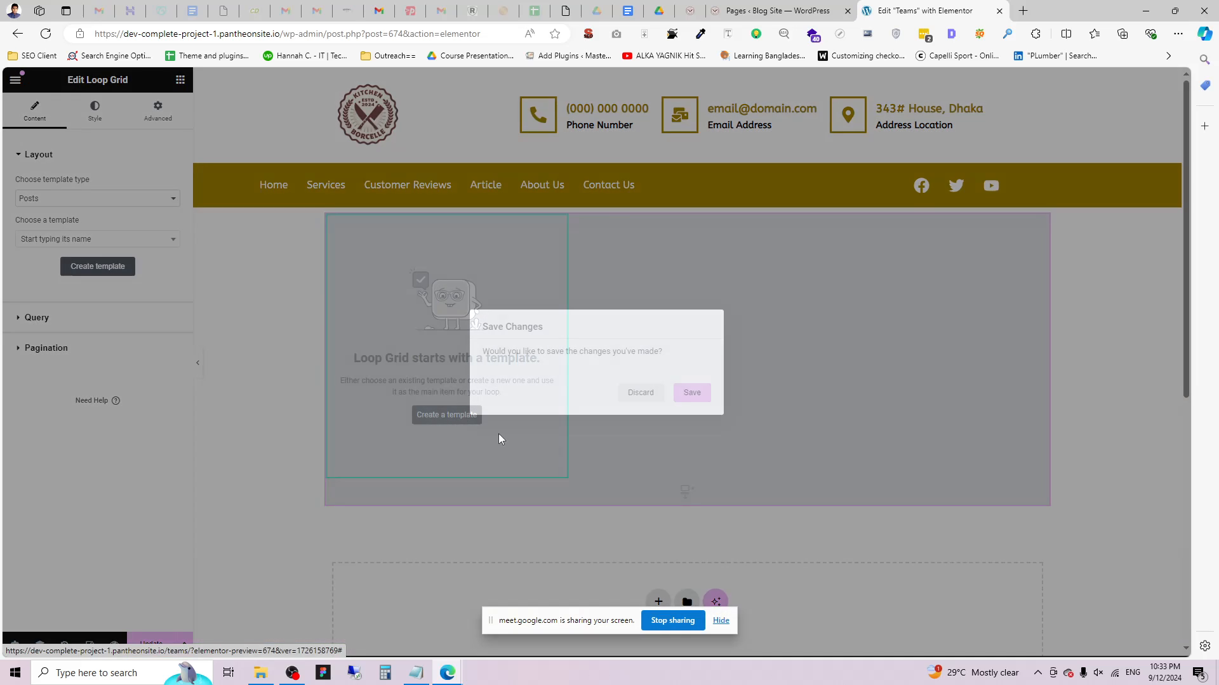
Save, then build a single-column Flexbox loop item holding a nested container and its duplicate.
left_click(691, 392)
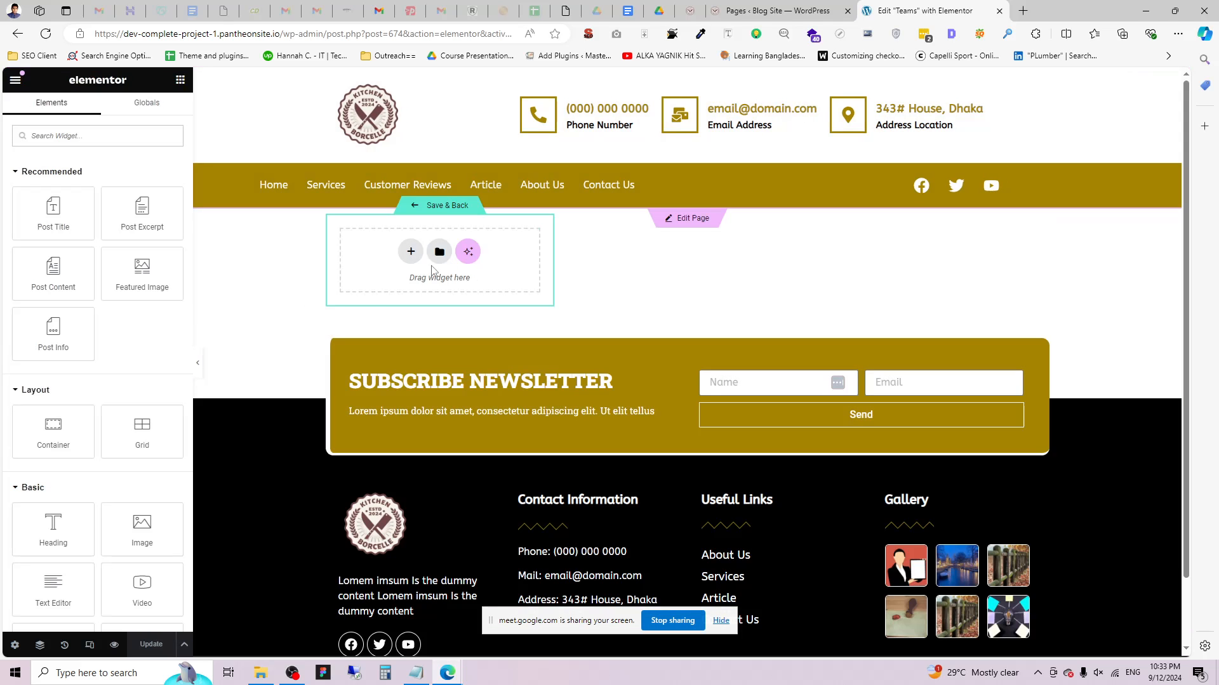
left_click(411, 252)
left_click(395, 295)
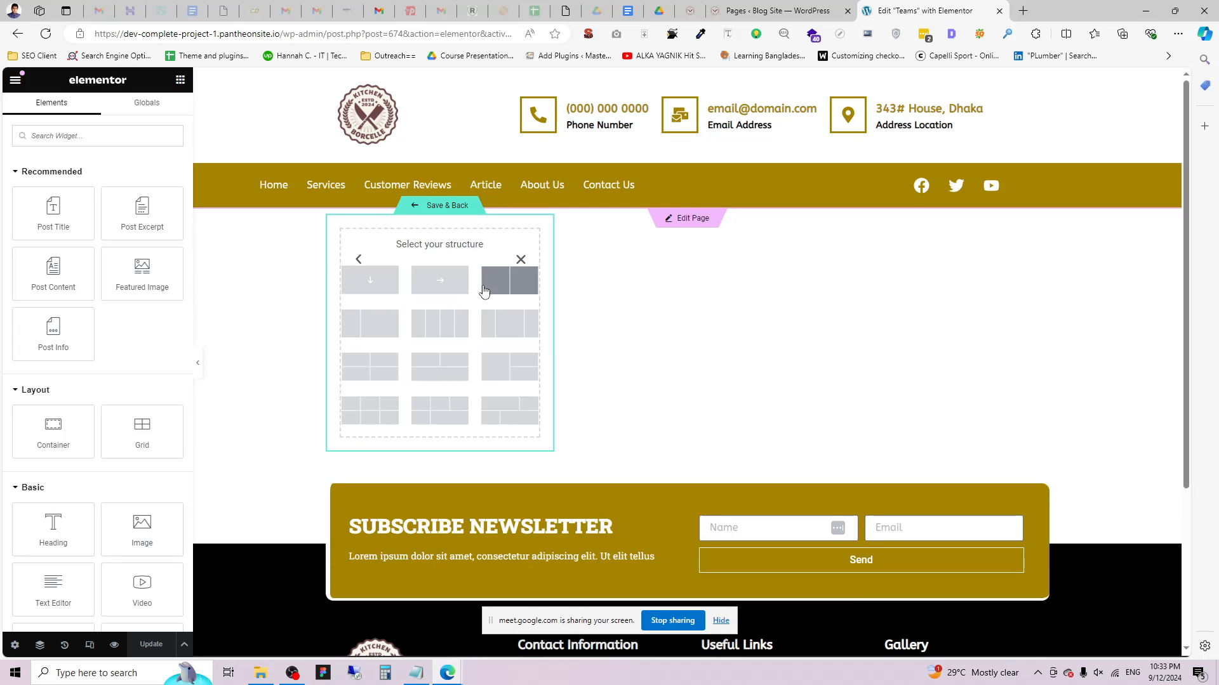
left_click(367, 280)
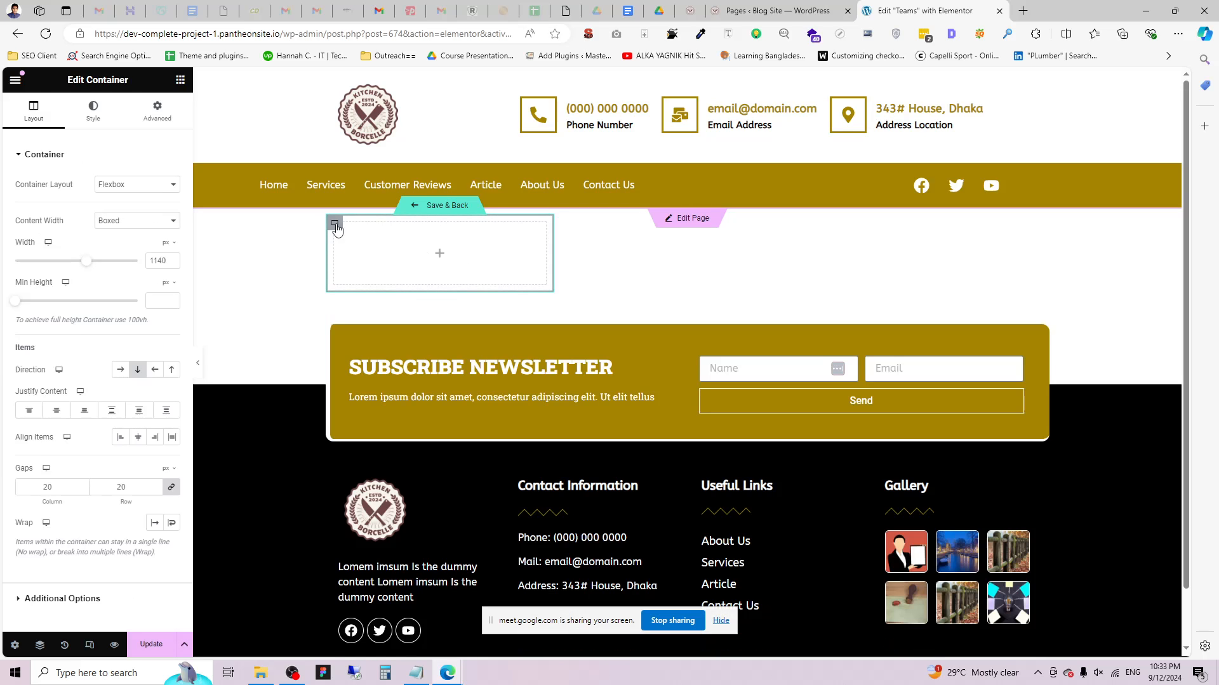
left_click(181, 79)
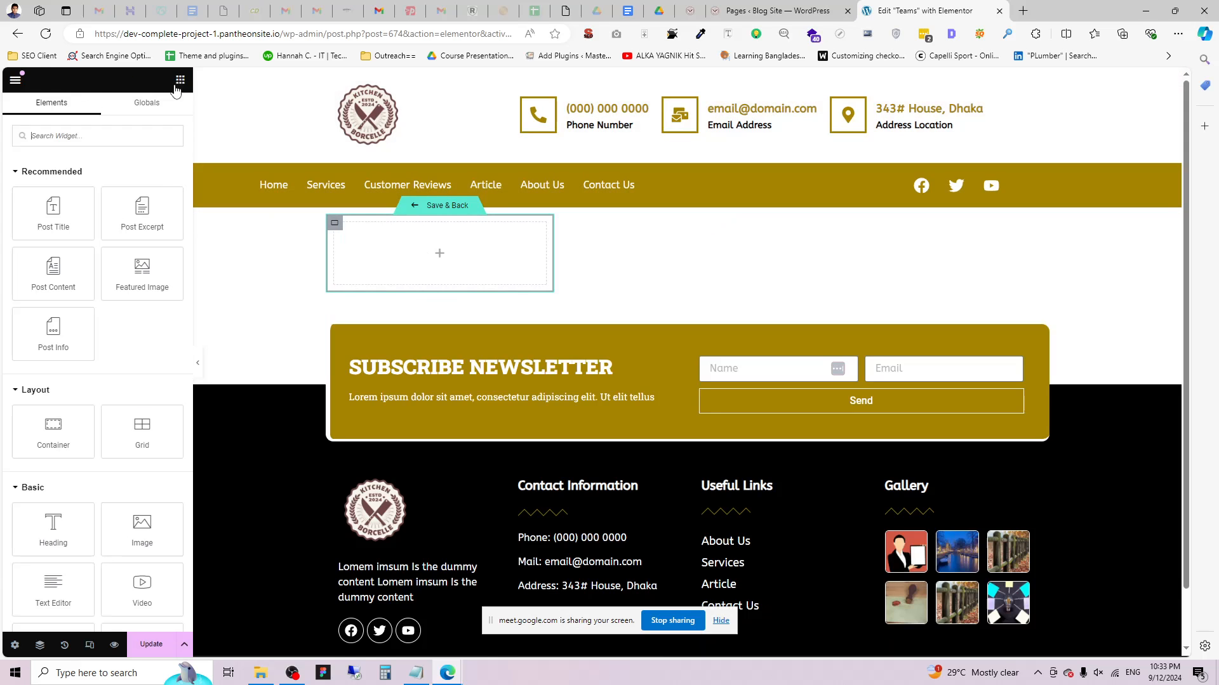
left_click_drag(54, 429, 504, 259)
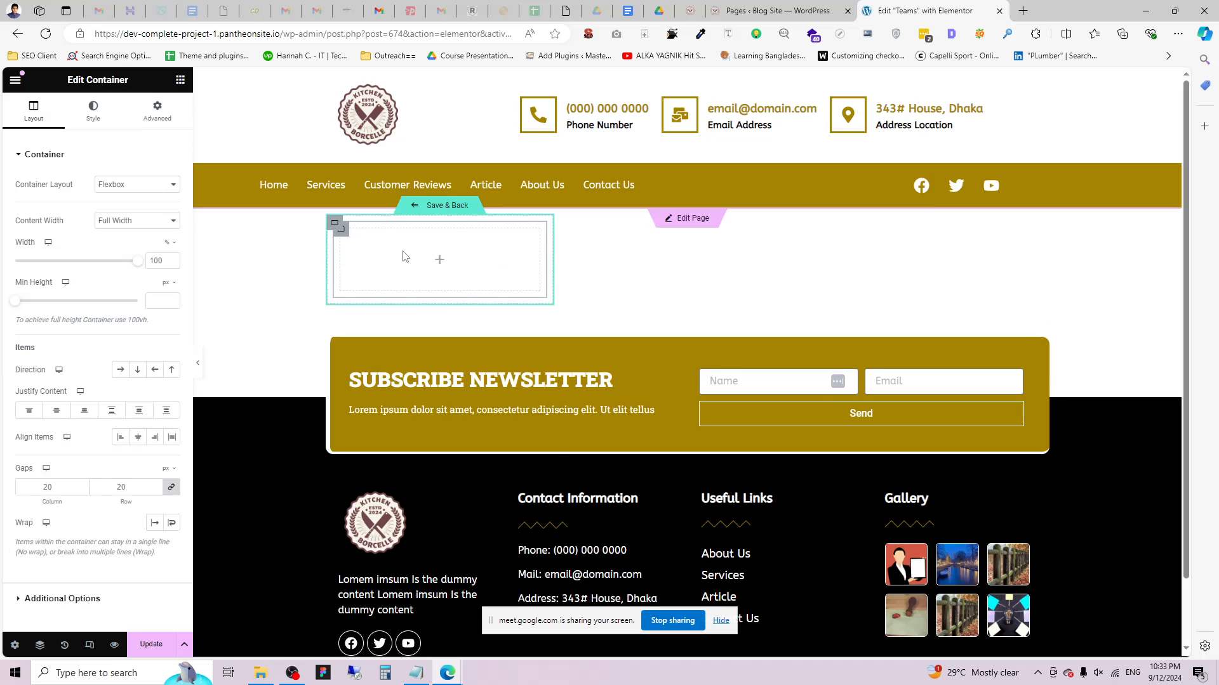
right_click(404, 255)
left_click(451, 290)
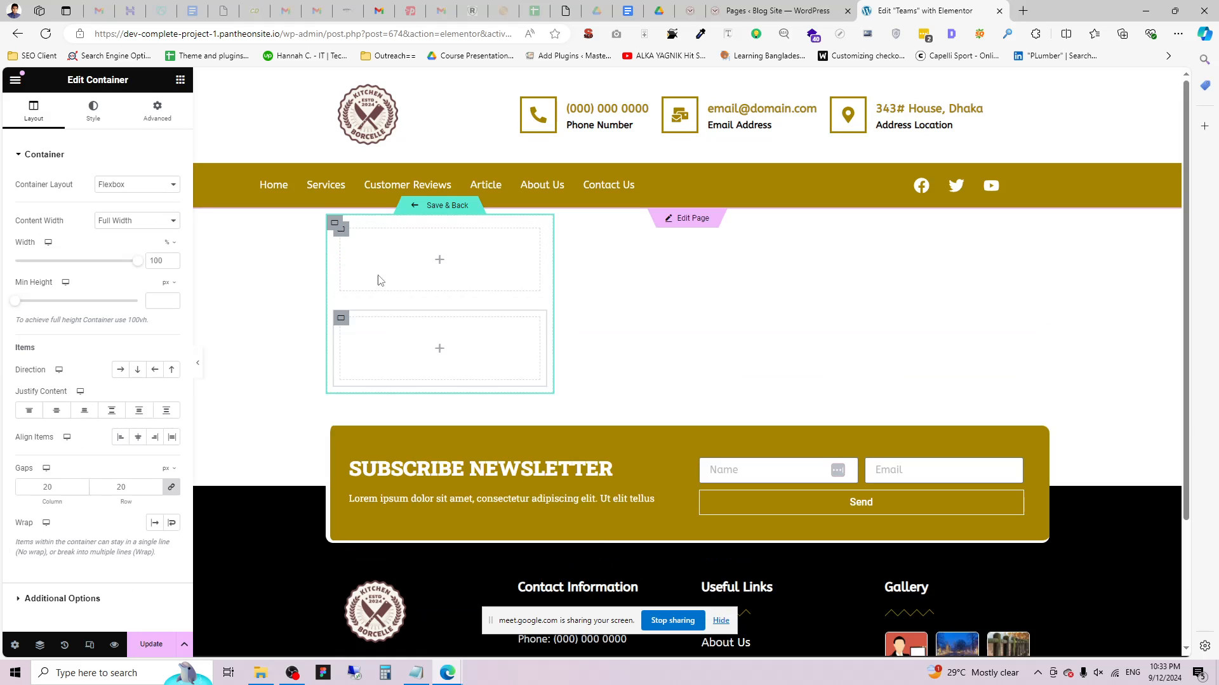
Give the first nested container a classic background using the dynamic Featured Image.
left_click(335, 223)
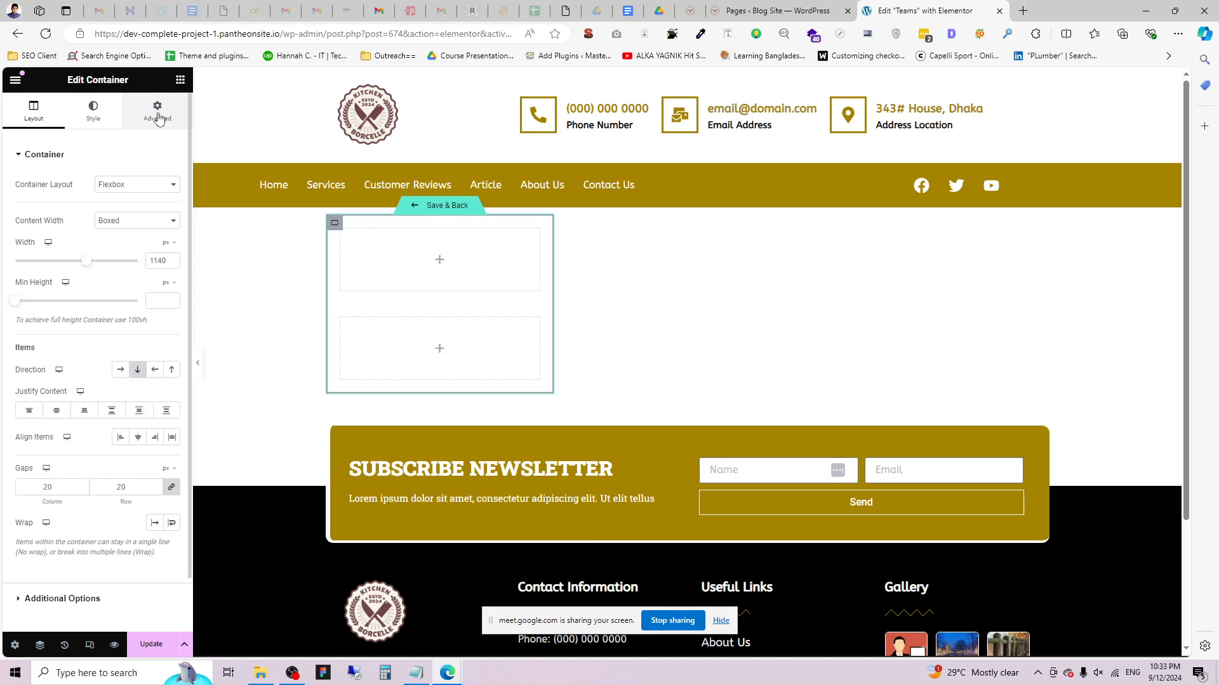
left_click(340, 236)
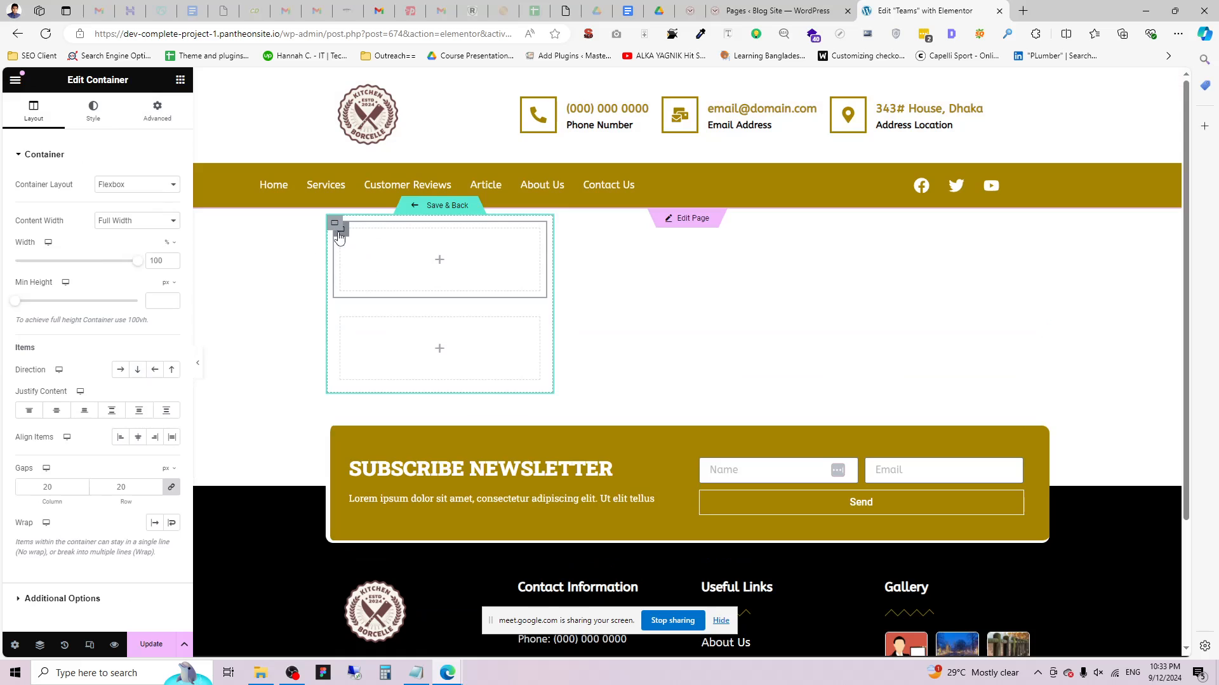
left_click(91, 116)
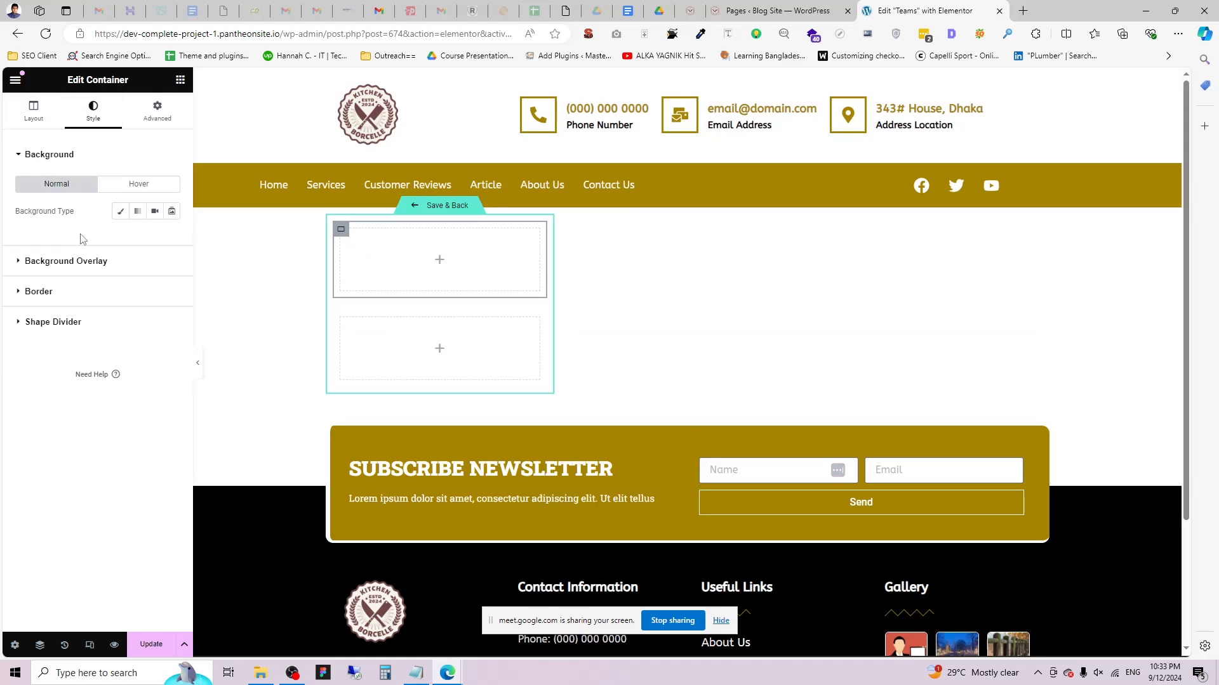
left_click(120, 211)
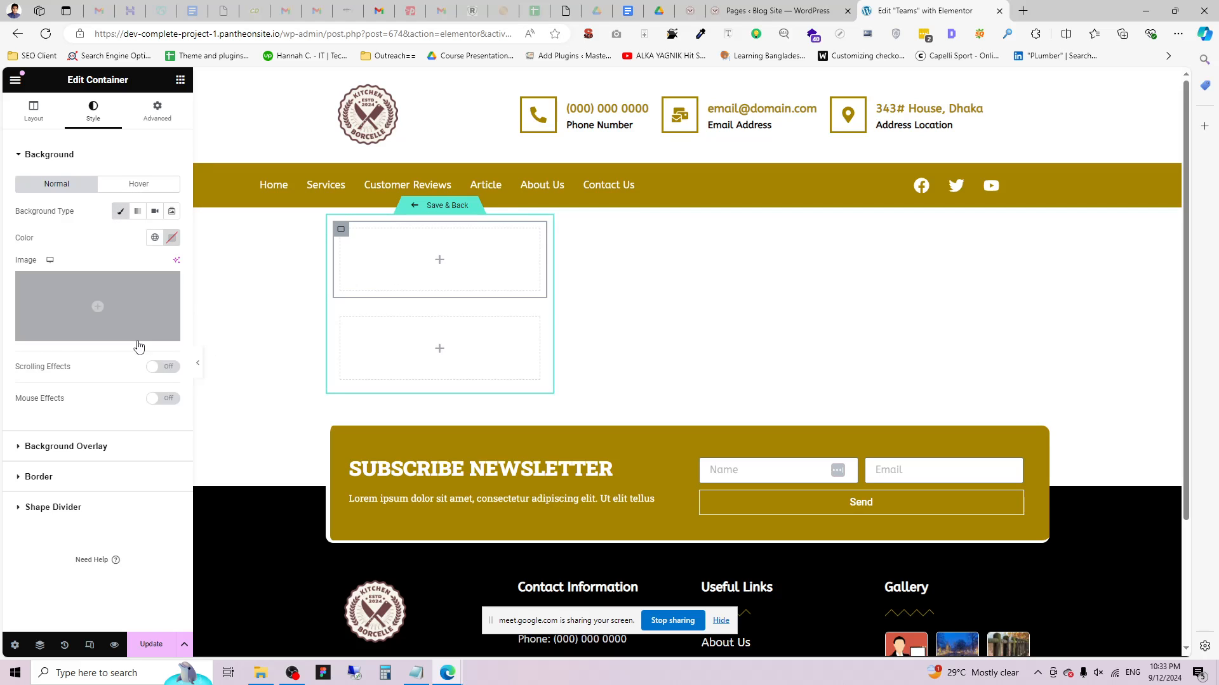
left_click(169, 334)
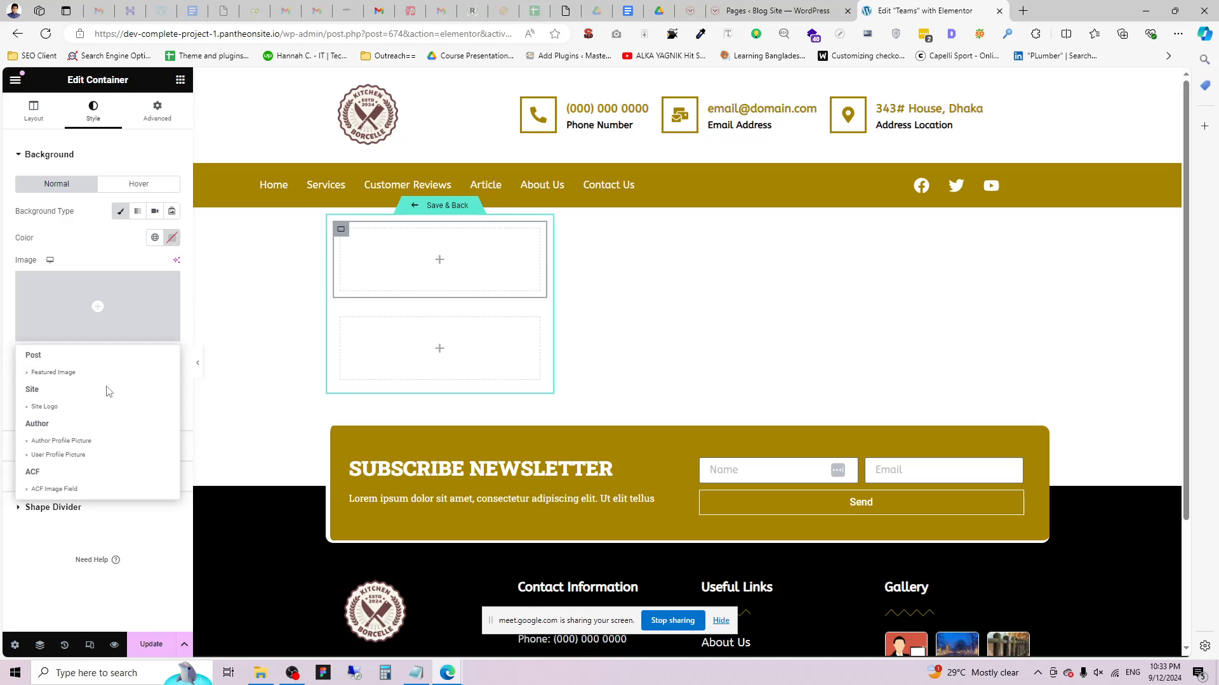
left_click(76, 375)
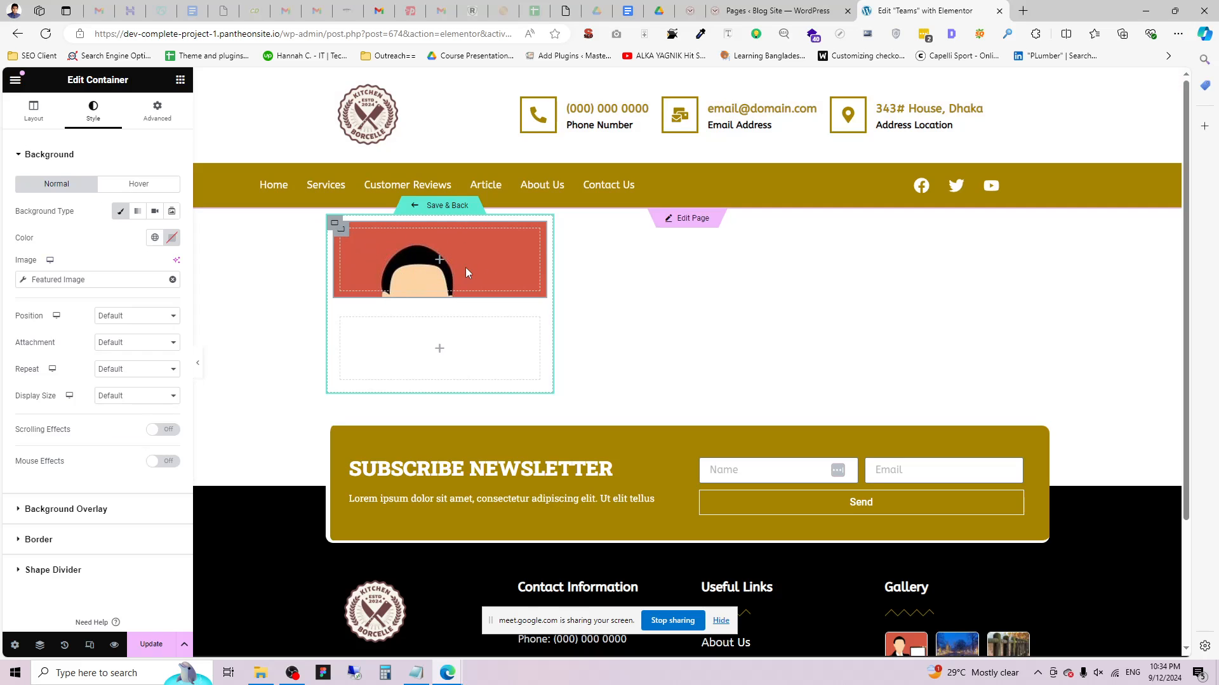
left_click(206, 55)
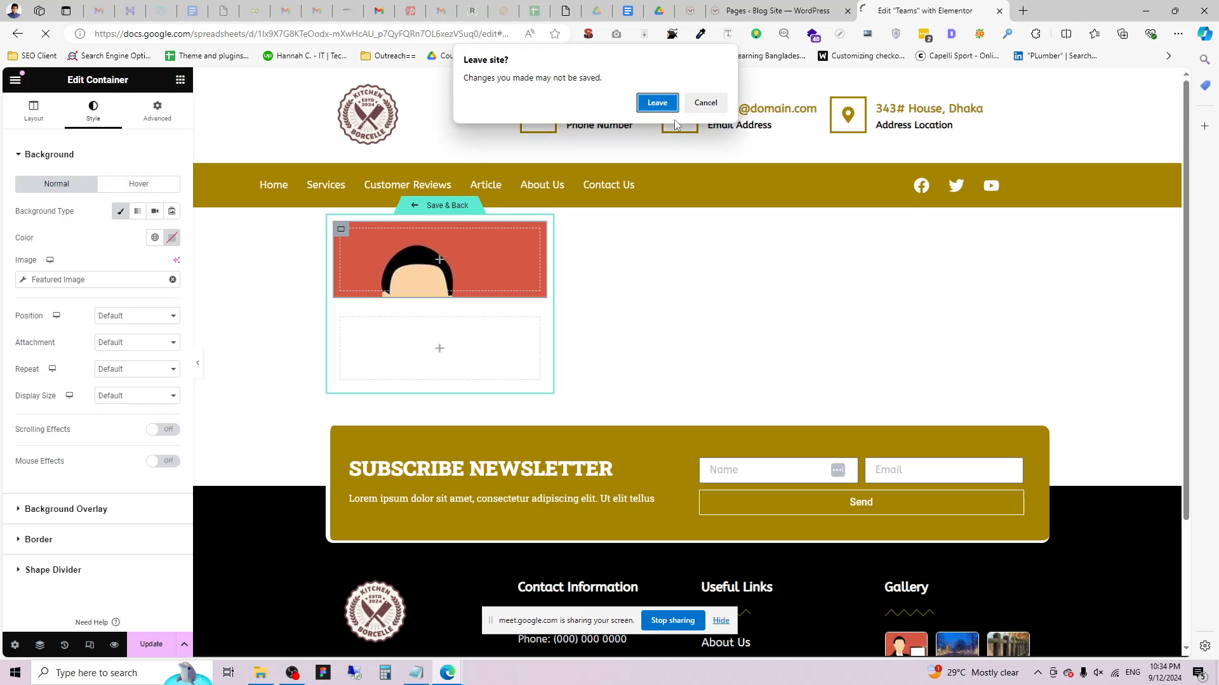
left_click(705, 102)
left_click(181, 79)
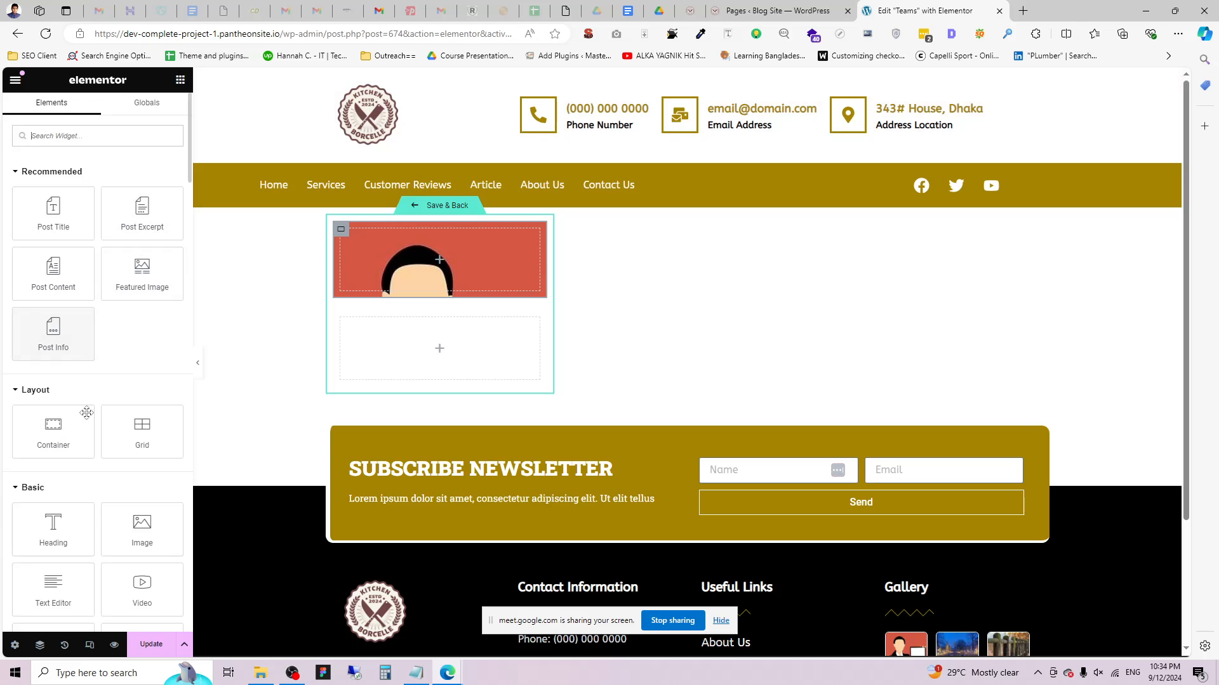
Add a Heading to the lower container bound to the dynamic Post Title.
left_click_drag(89, 523, 495, 349)
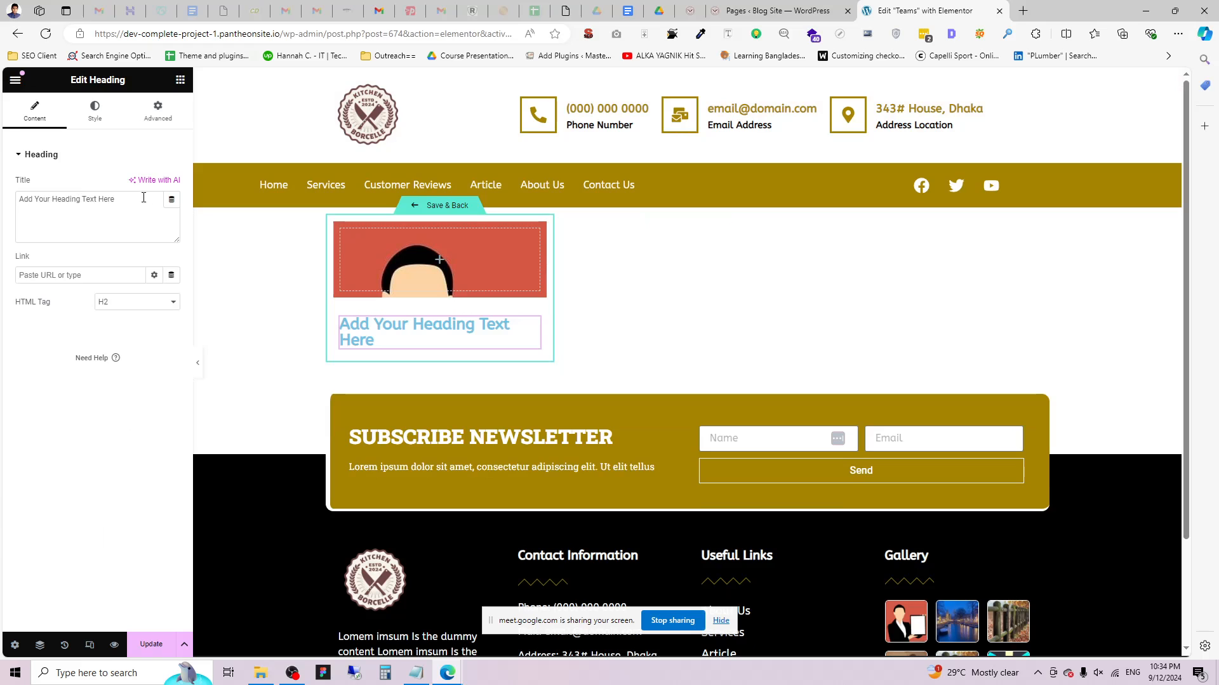
left_click(171, 199)
left_click(67, 324)
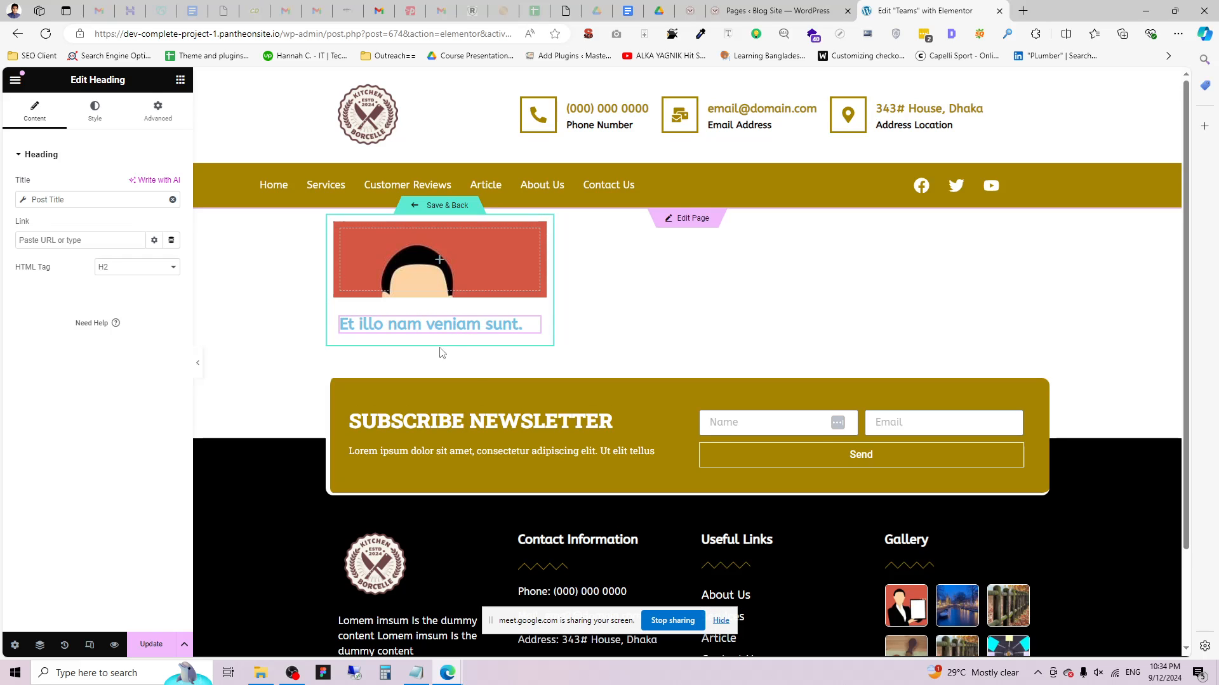
Look over All Posts and the three Team entries in the admin, then return to the template.
left_click(822, 6)
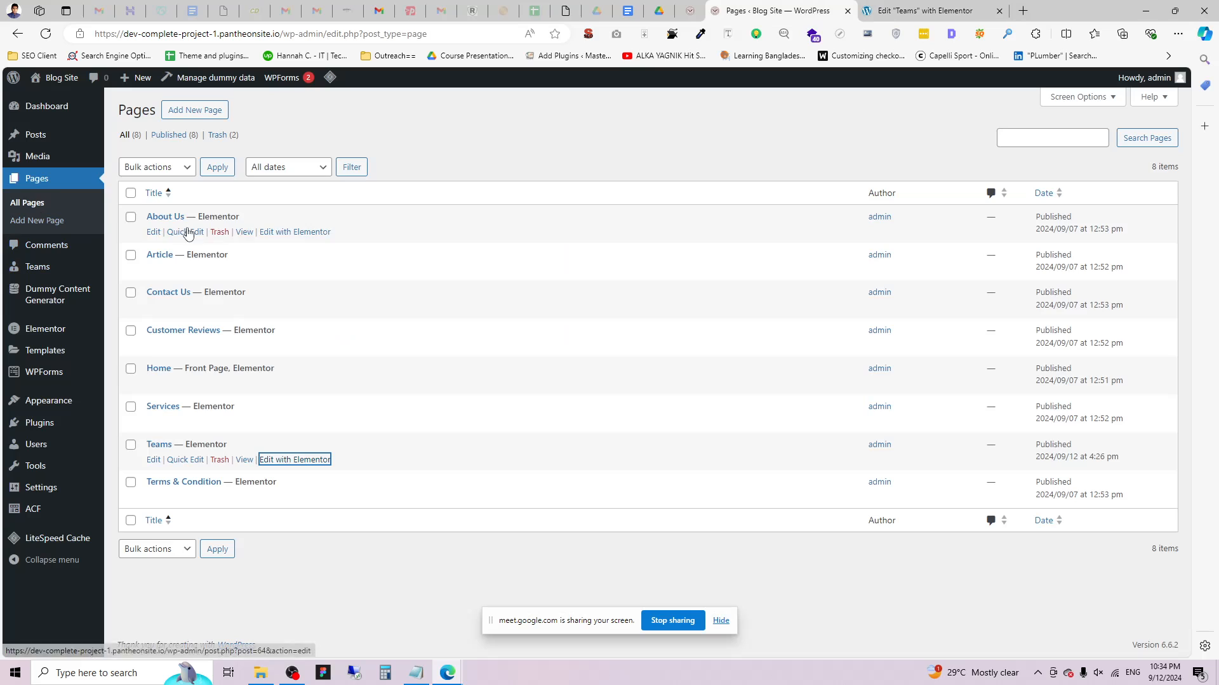
left_click(142, 146)
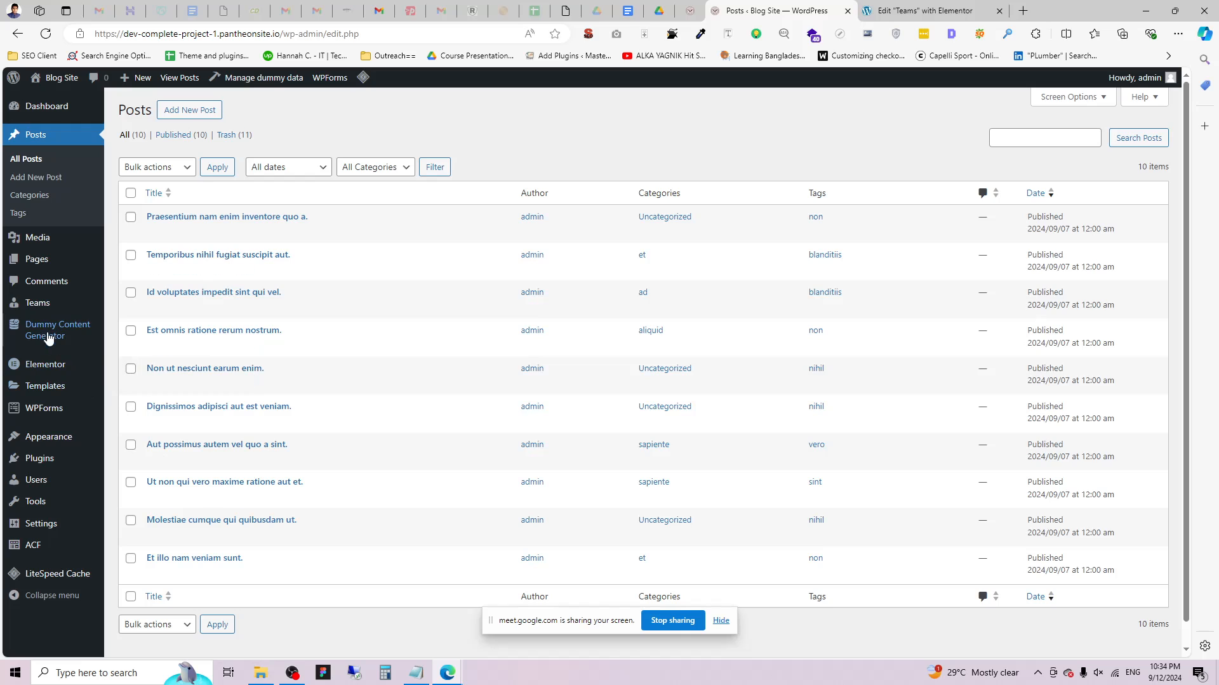
mouse_move(41, 307)
left_click(139, 305)
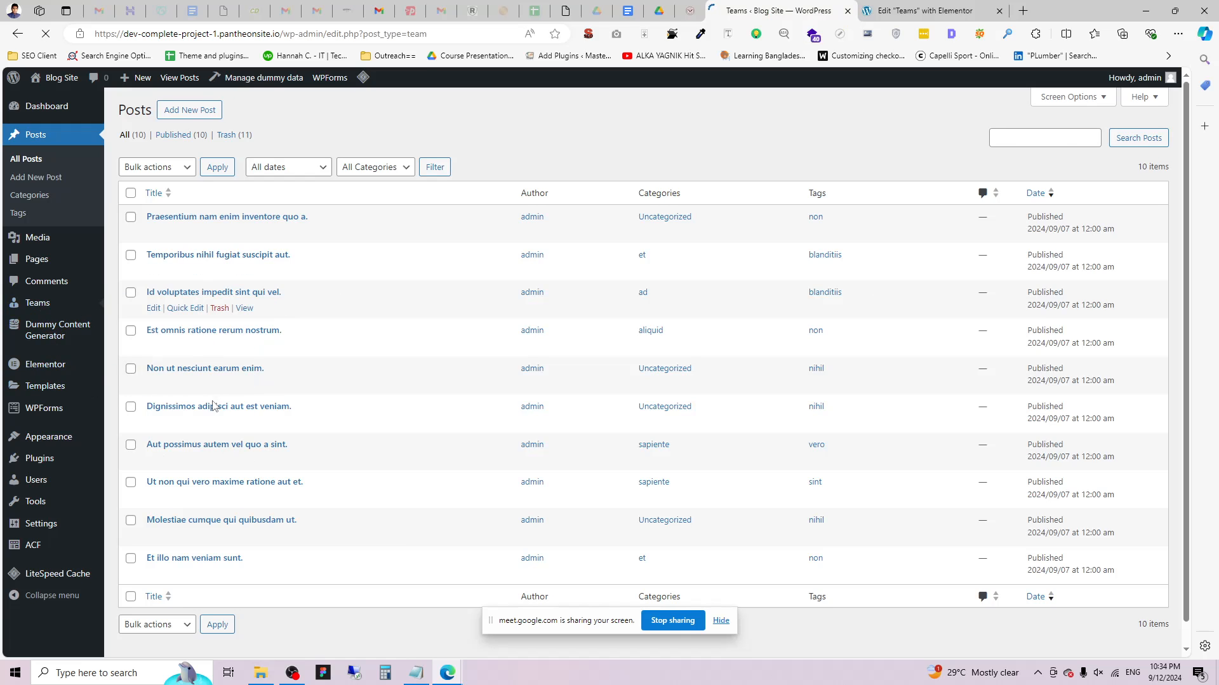
left_click(892, 6)
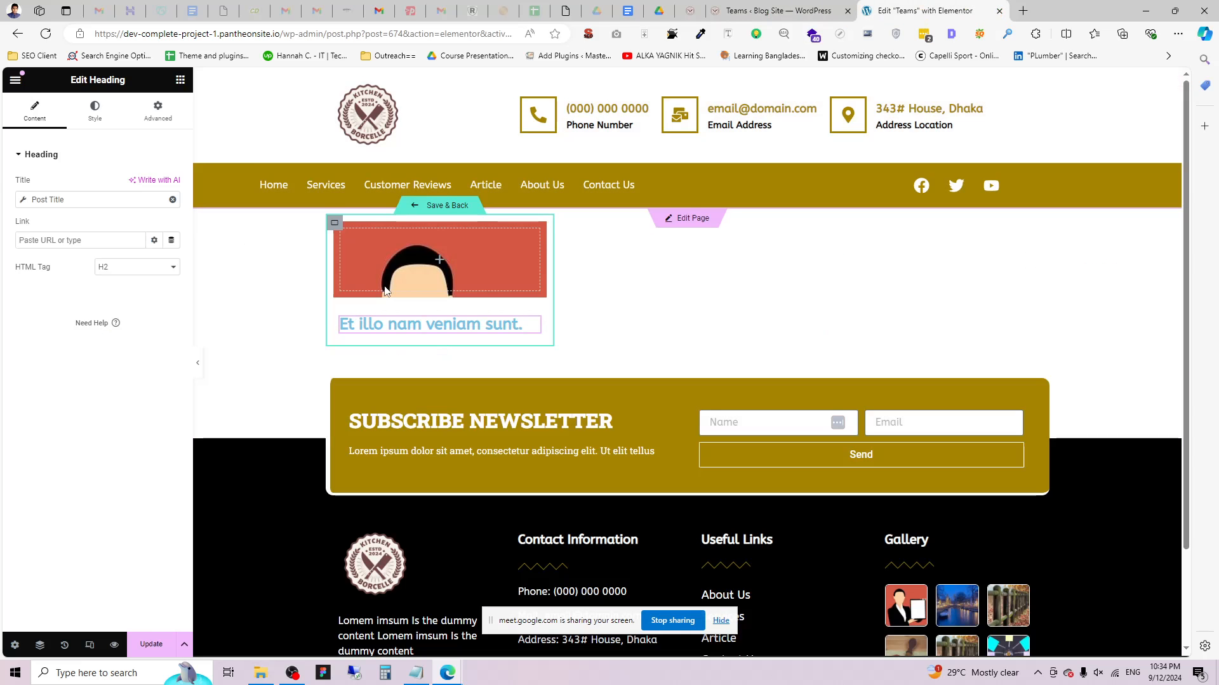
Set the loop item's Preview Settings to Team with a specific member and apply the preview.
left_click(14, 644)
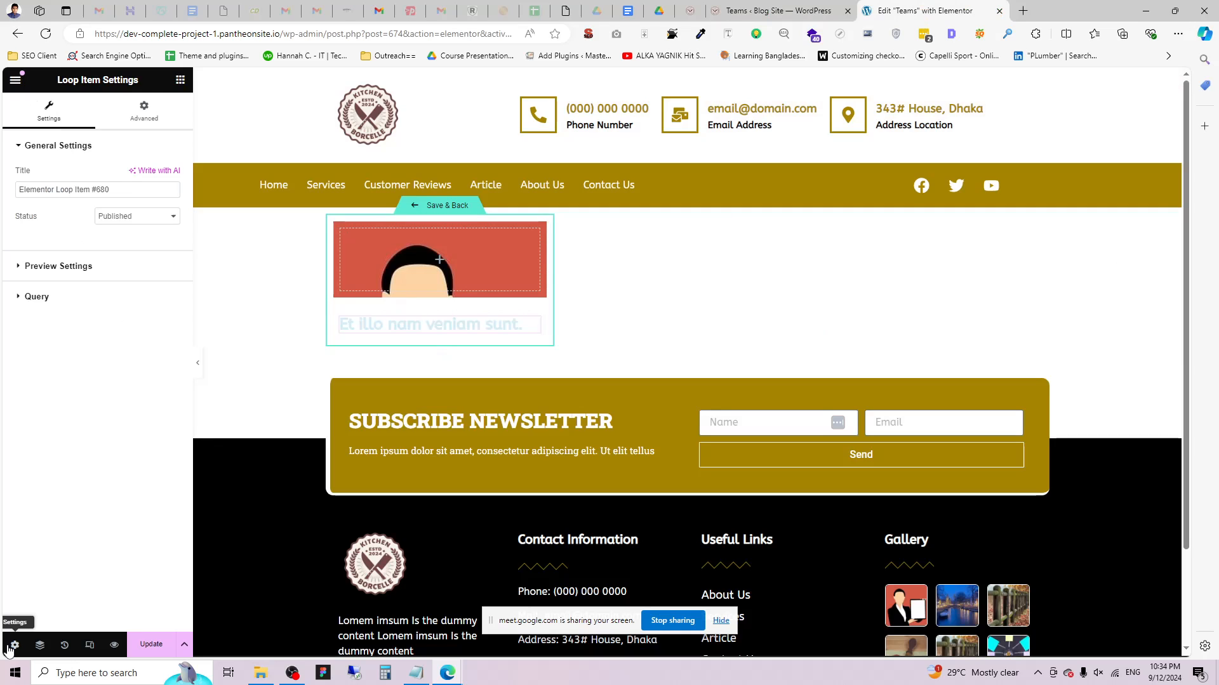
left_click(54, 277)
left_click(31, 263)
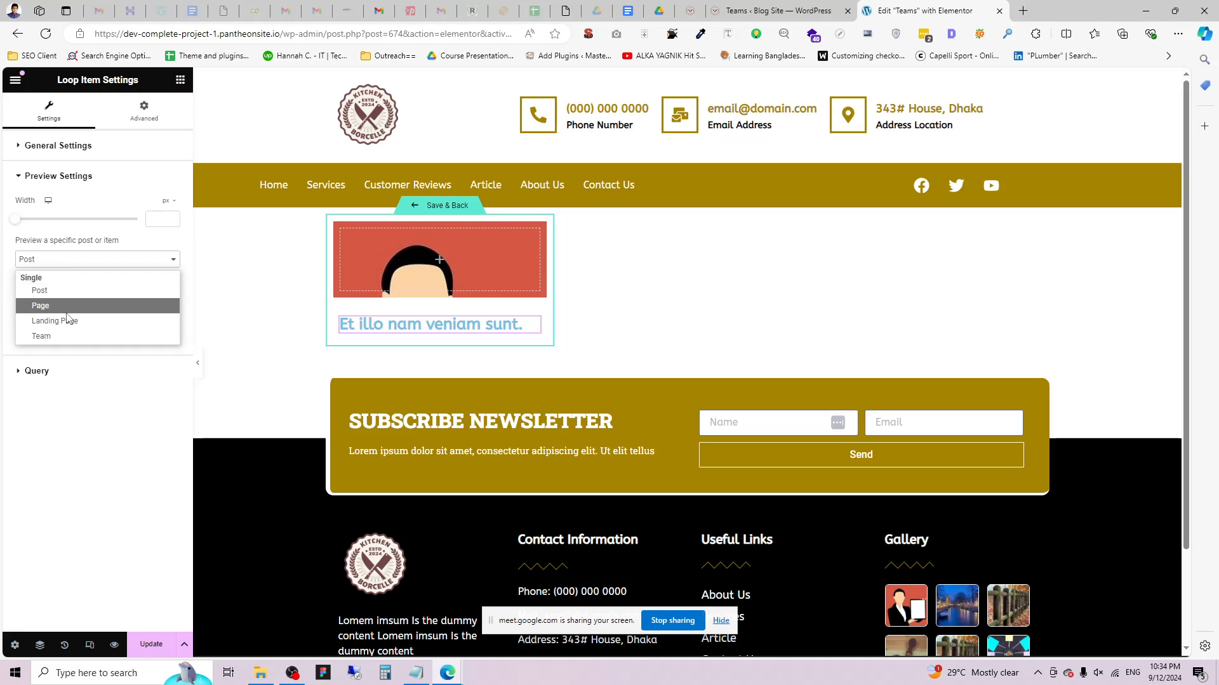
left_click(59, 334)
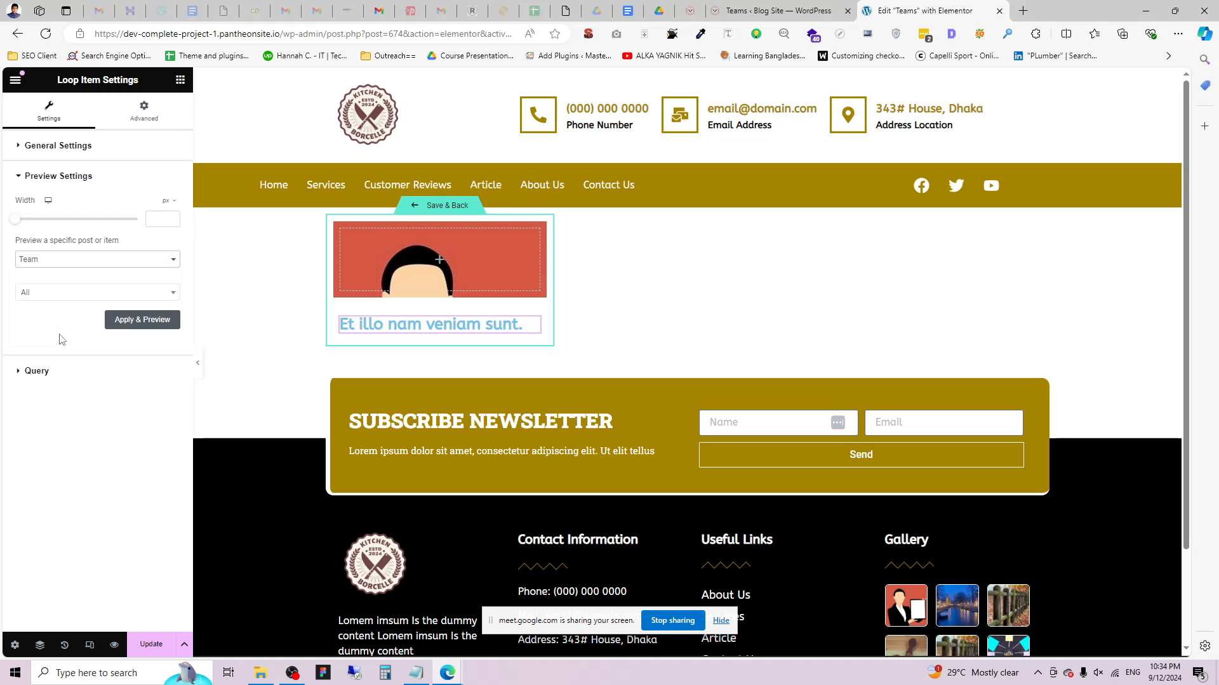
left_click(62, 298)
type("e")
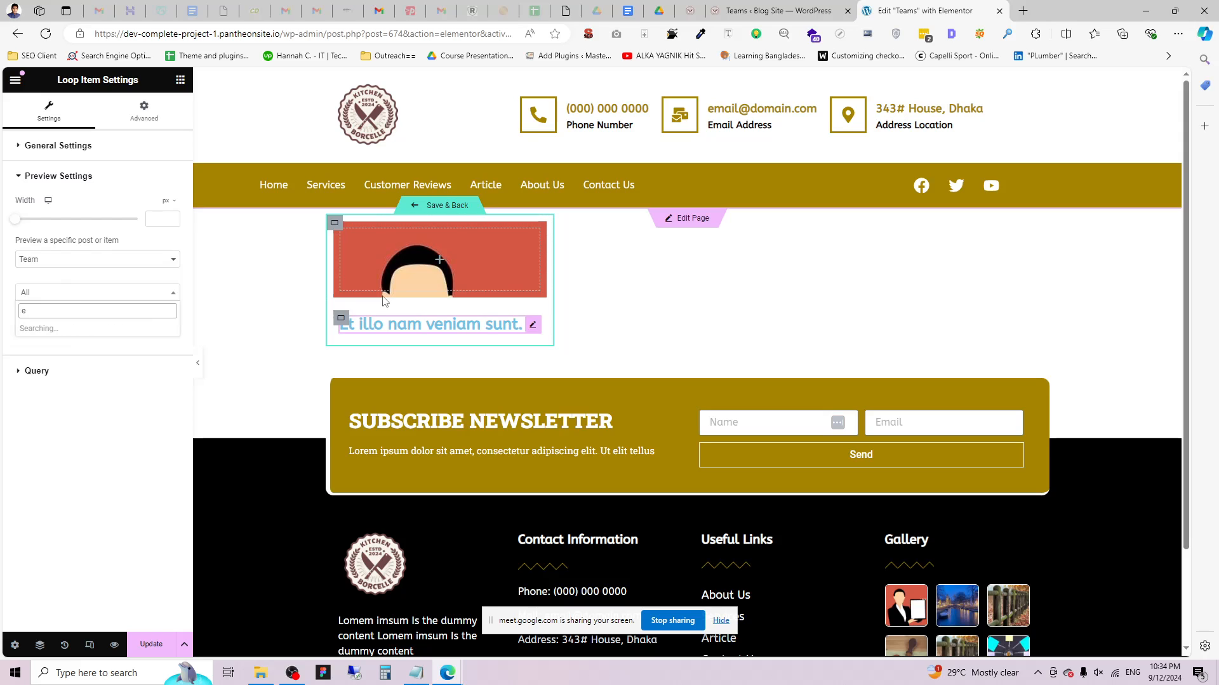
key("BackSpace")
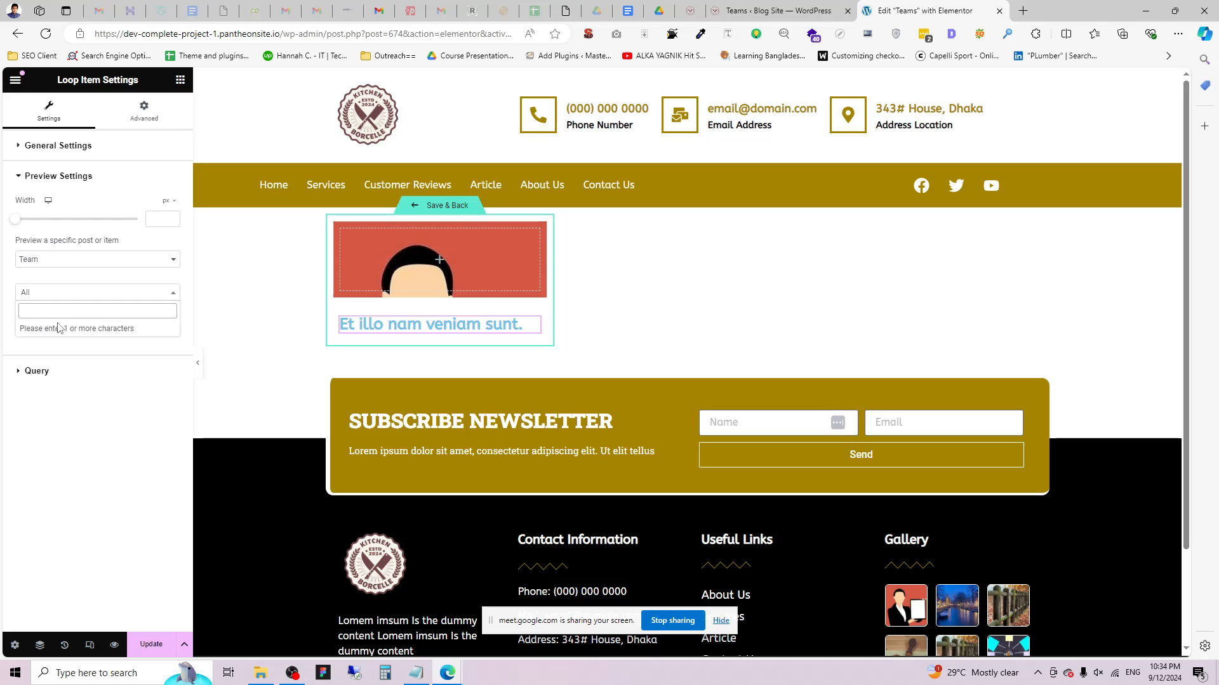
type("m")
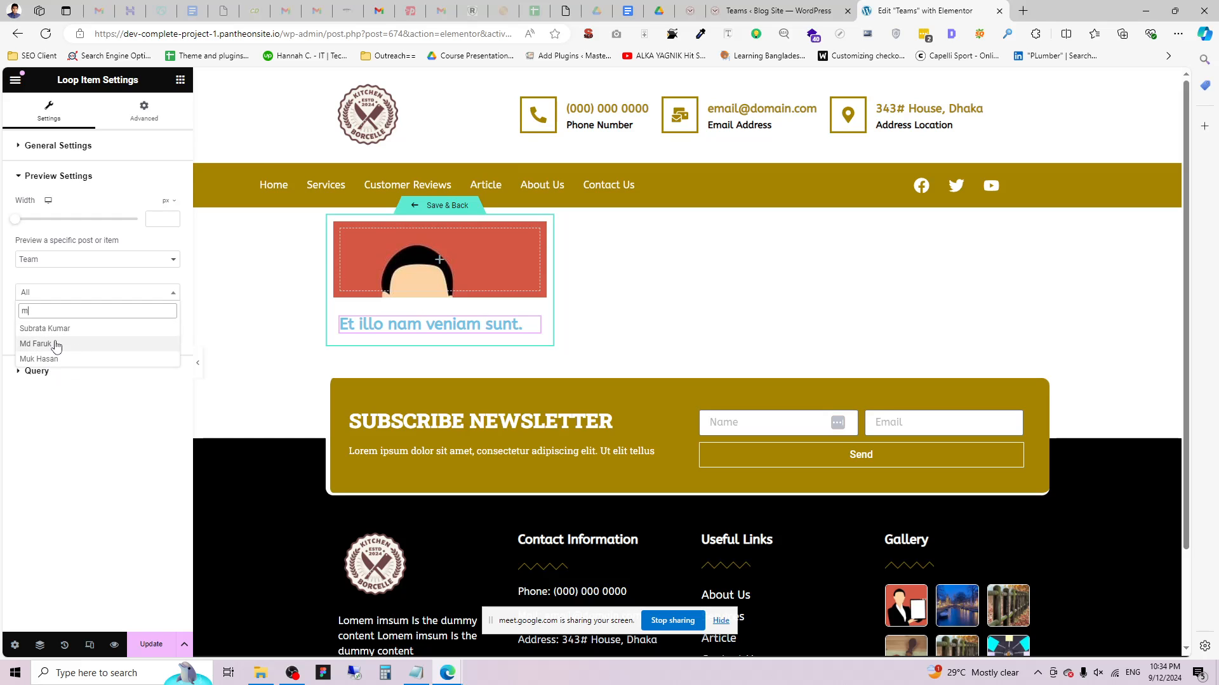
left_click(56, 344)
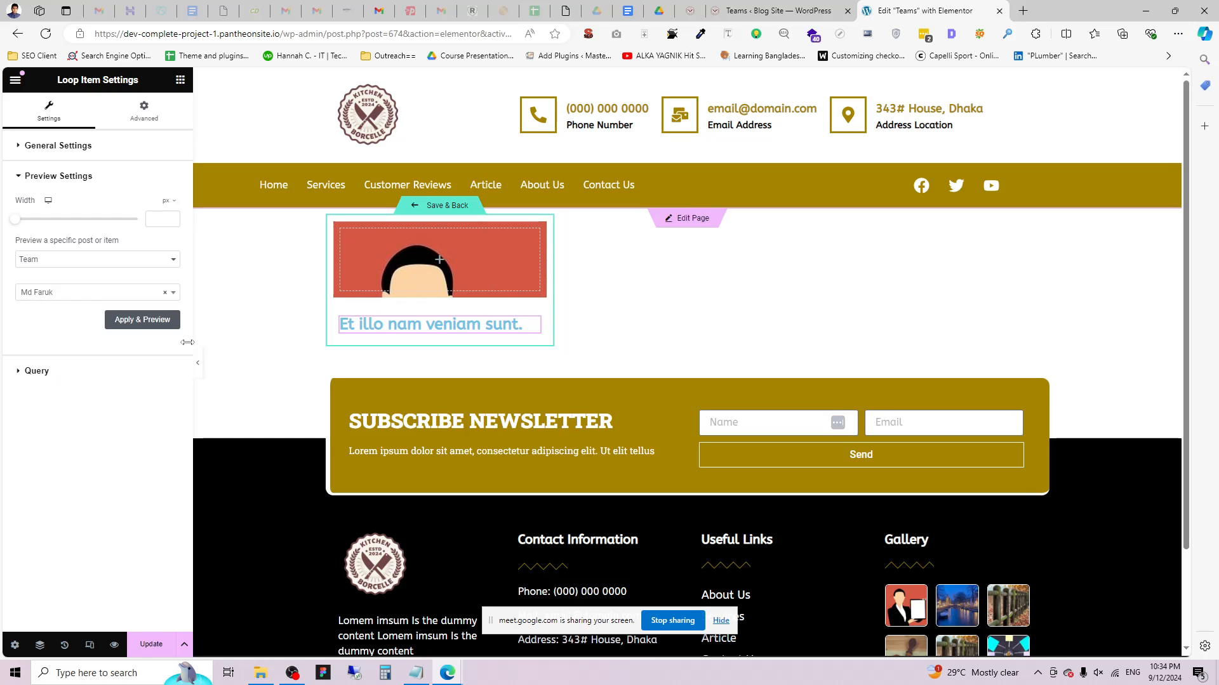
left_click(141, 320)
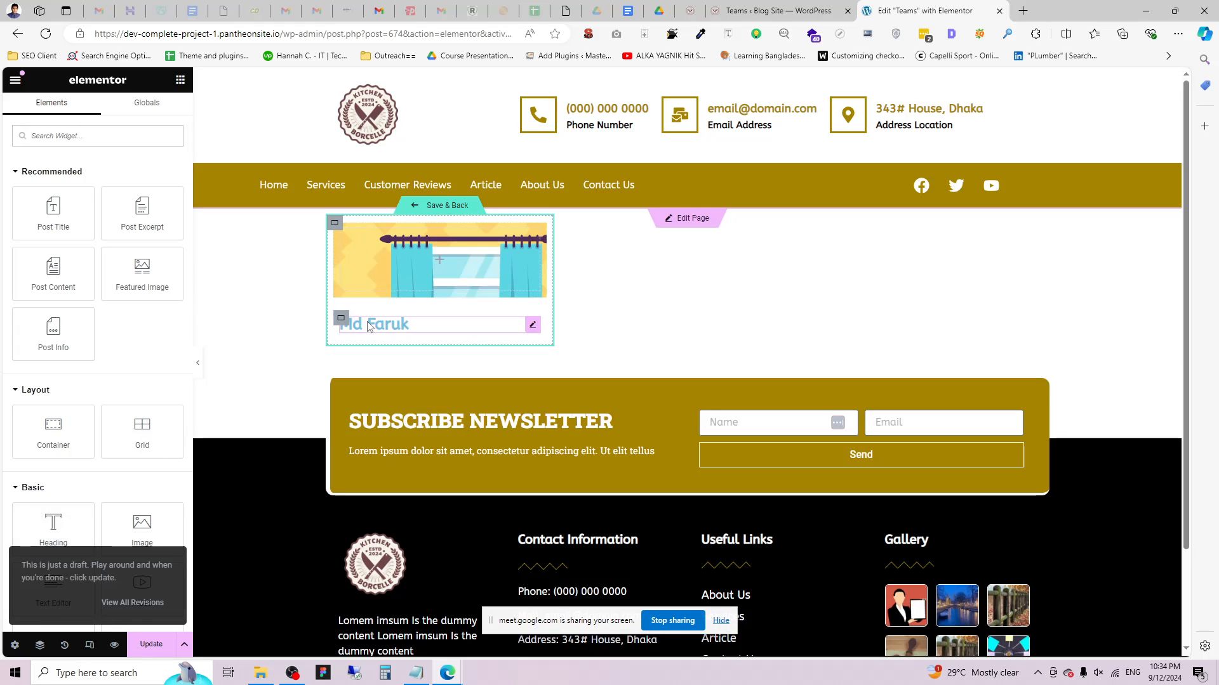
Make the post title heading's text colour black.
left_click(532, 325)
left_click(92, 119)
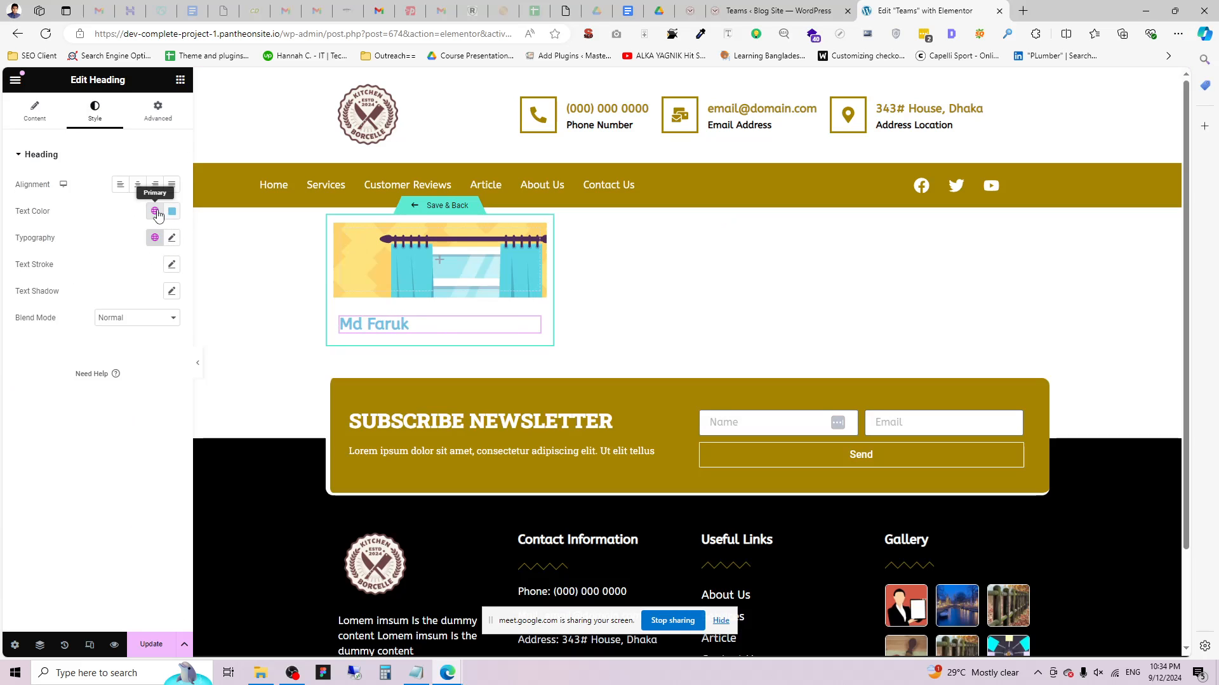
left_click(172, 211)
left_click_drag(149, 316, 65, 395)
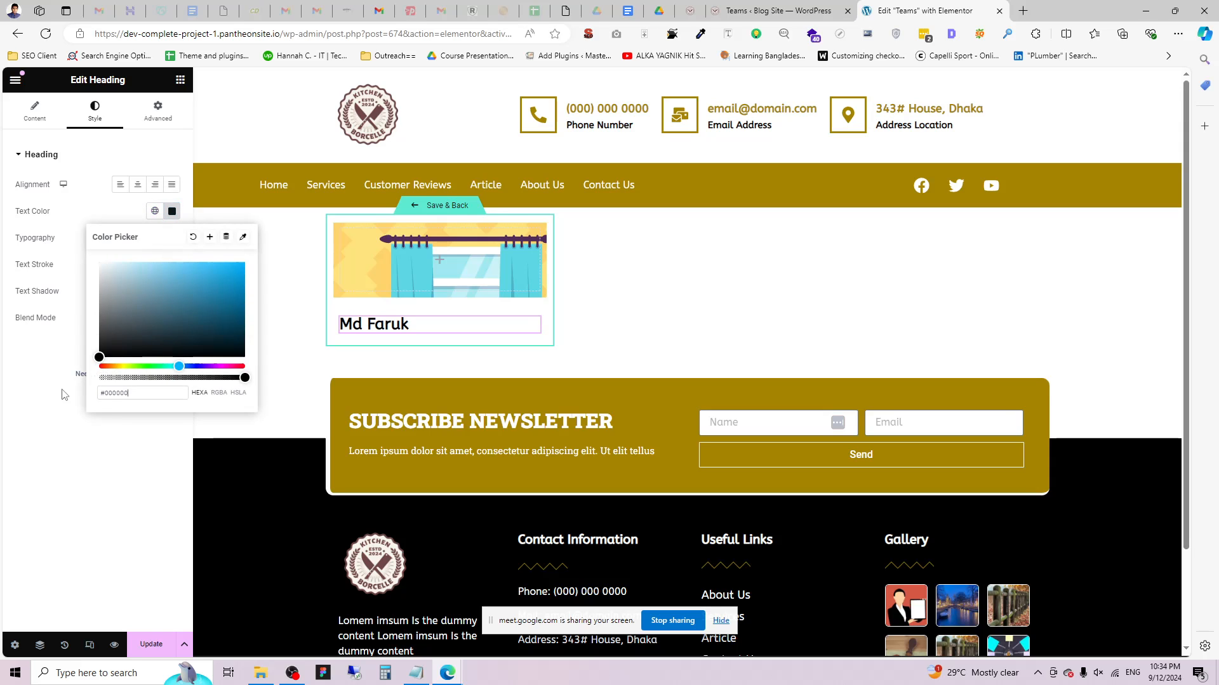
left_click(8, 425)
left_click(179, 80)
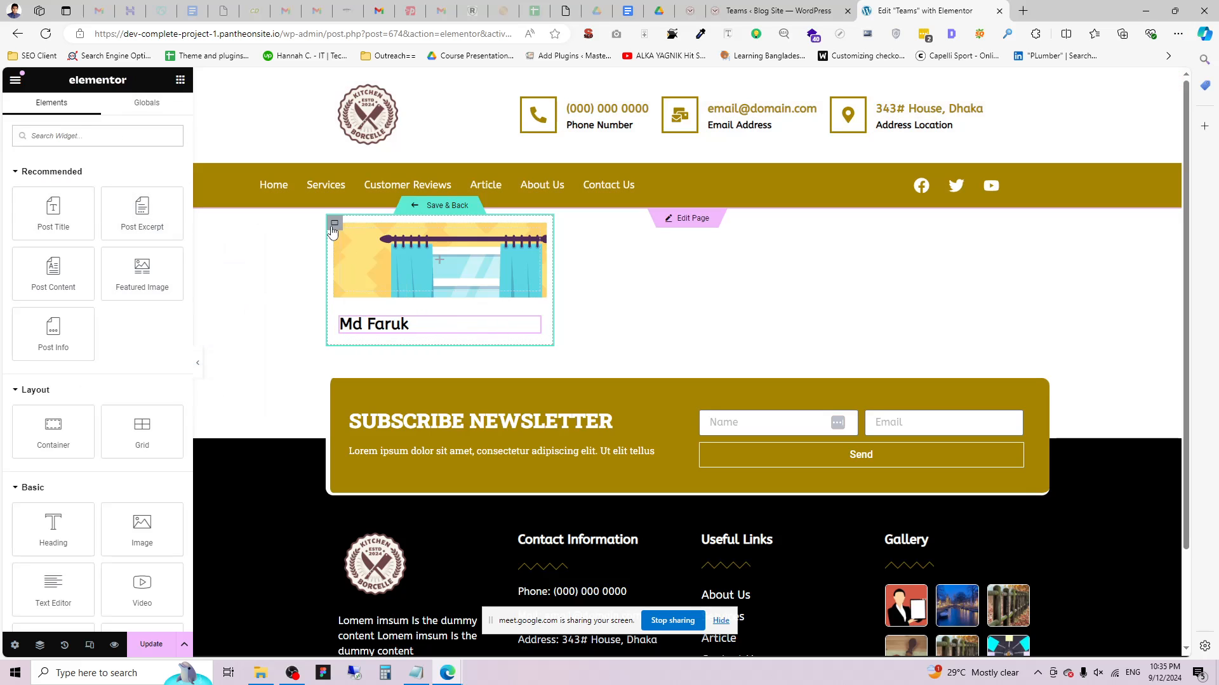
Set the featured-image container's minimum height to 220 px.
left_click(334, 224)
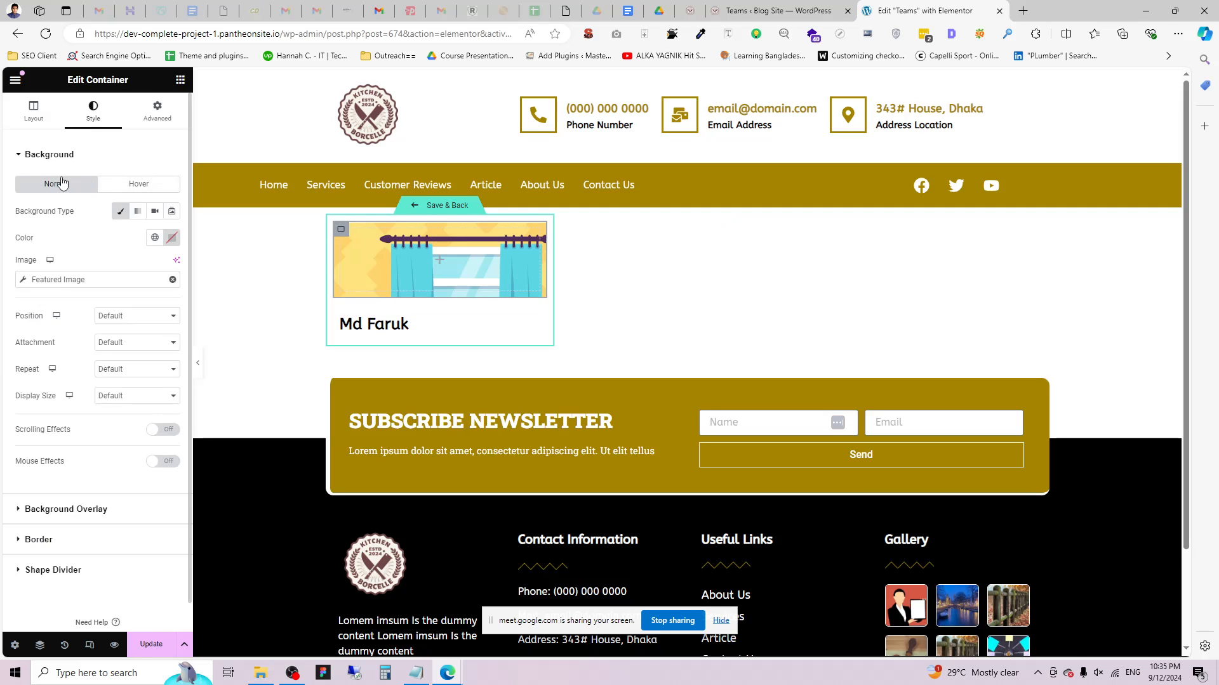
left_click(33, 111)
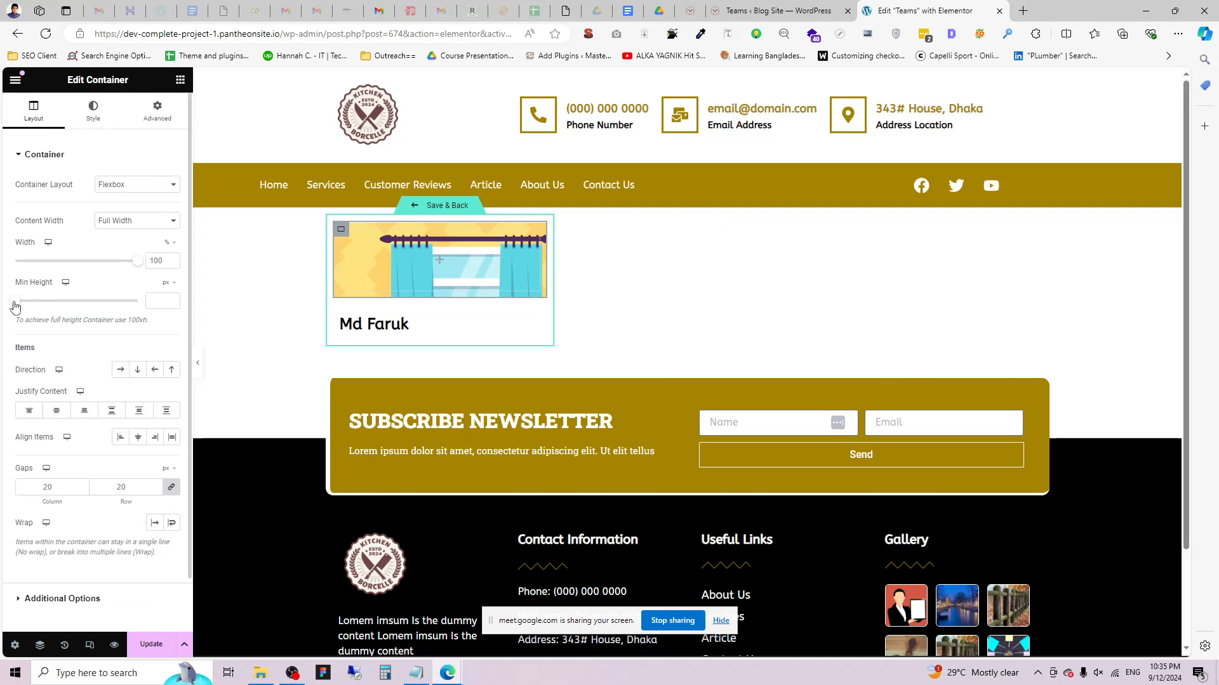
left_click_drag(15, 306, 34, 312)
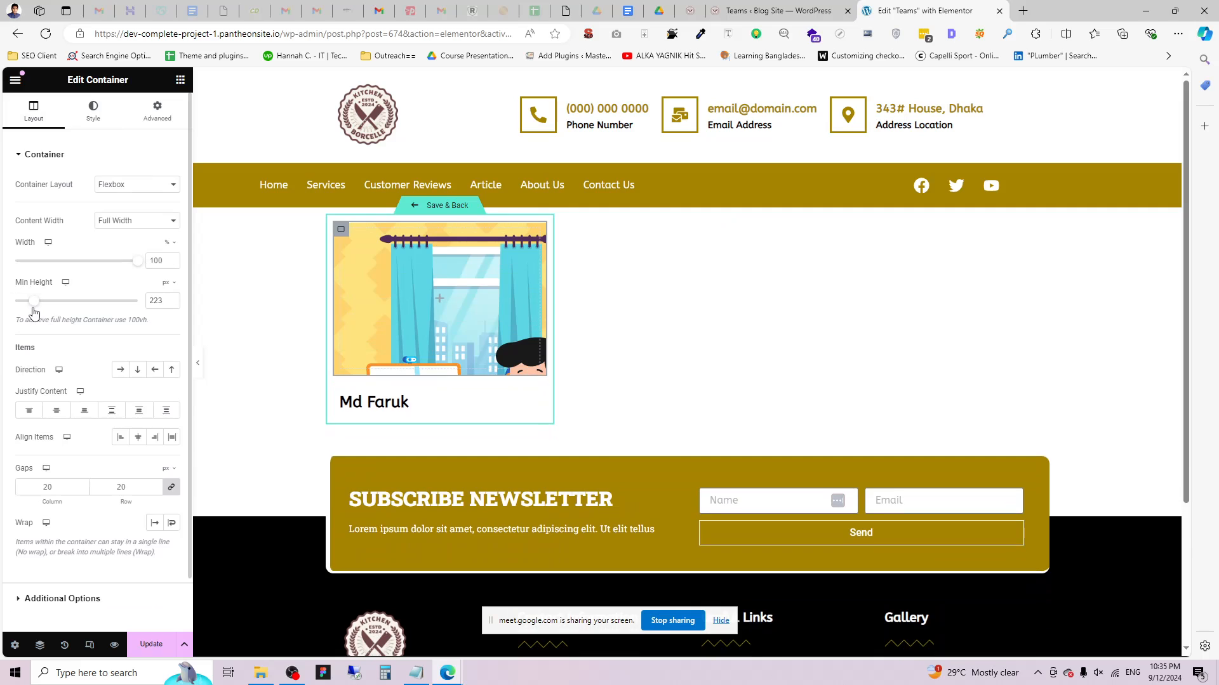
triple_click(172, 305)
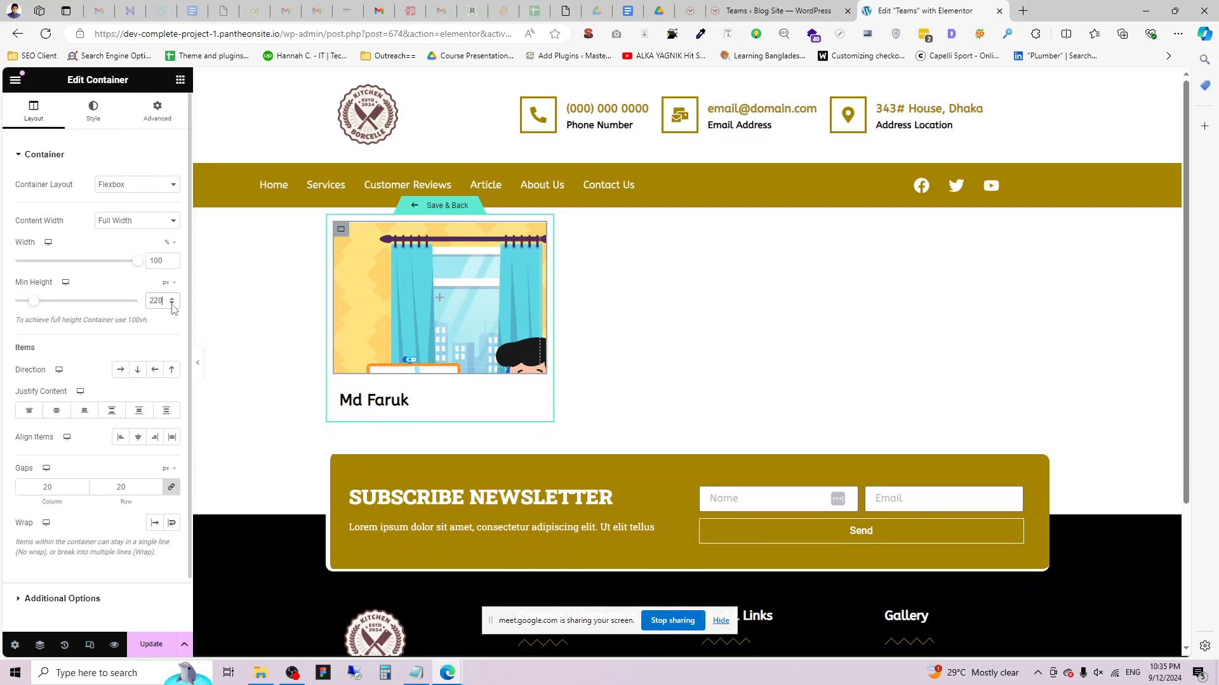
left_click(414, 401)
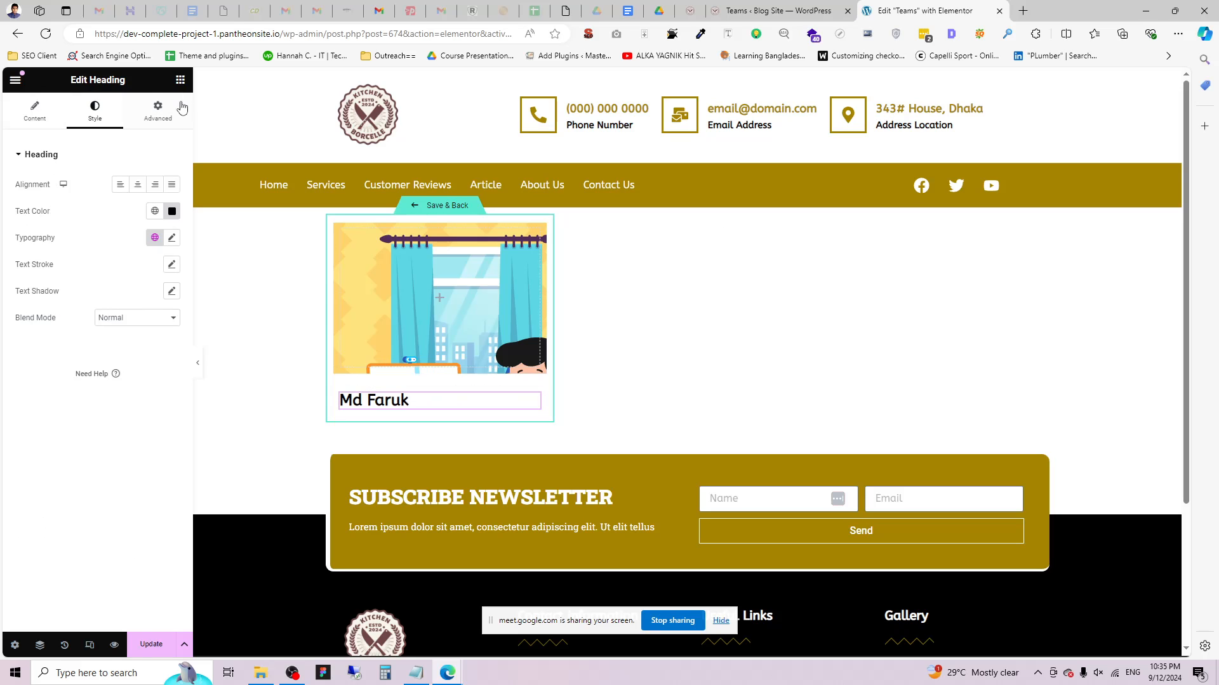
left_click(180, 80)
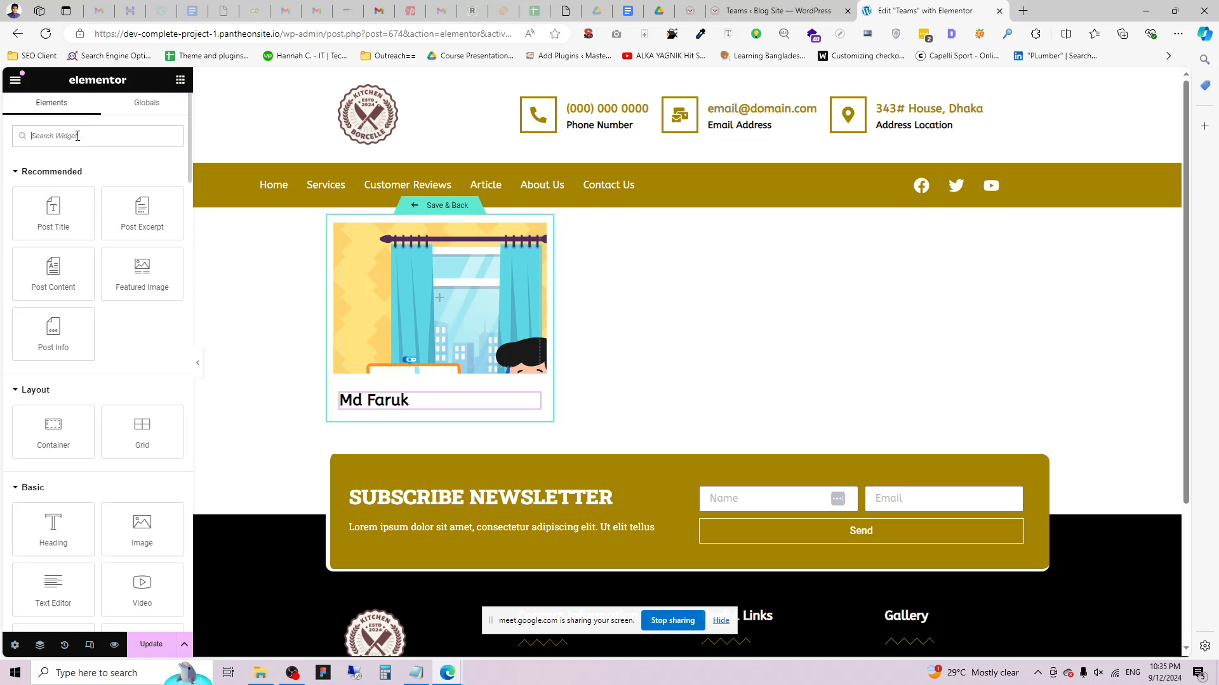
left_click(782, 11)
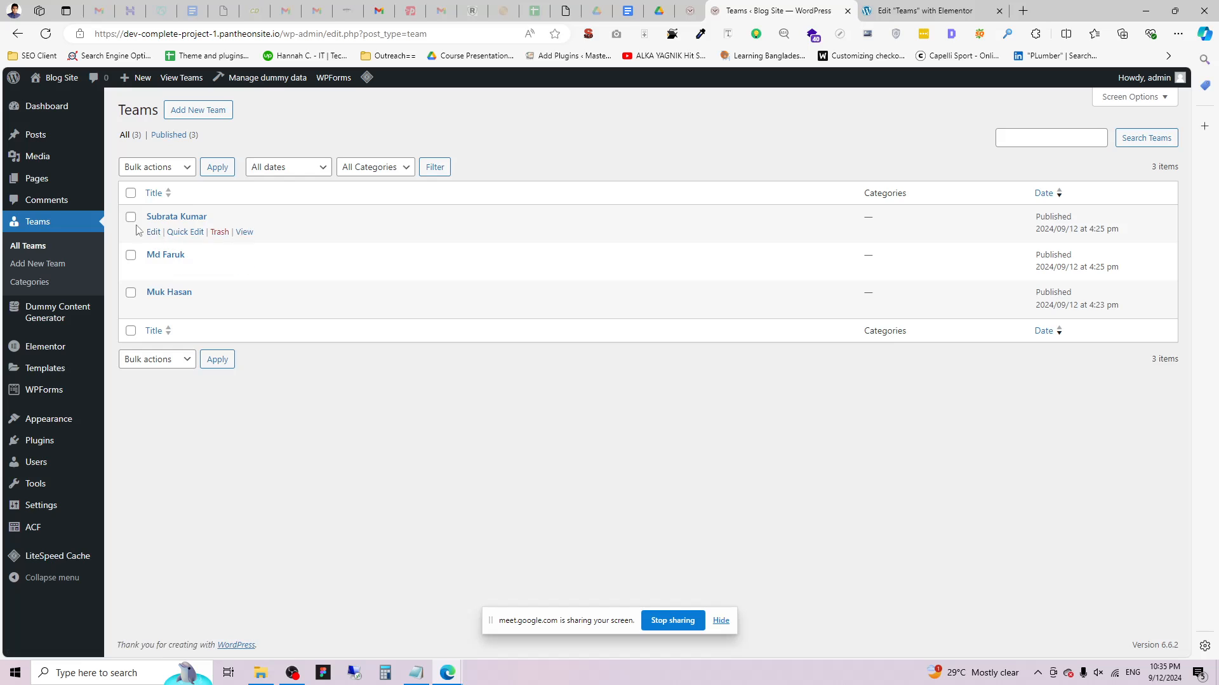
Start a new Team entry, then open the Personal Info field group in ACF.
left_click(43, 267)
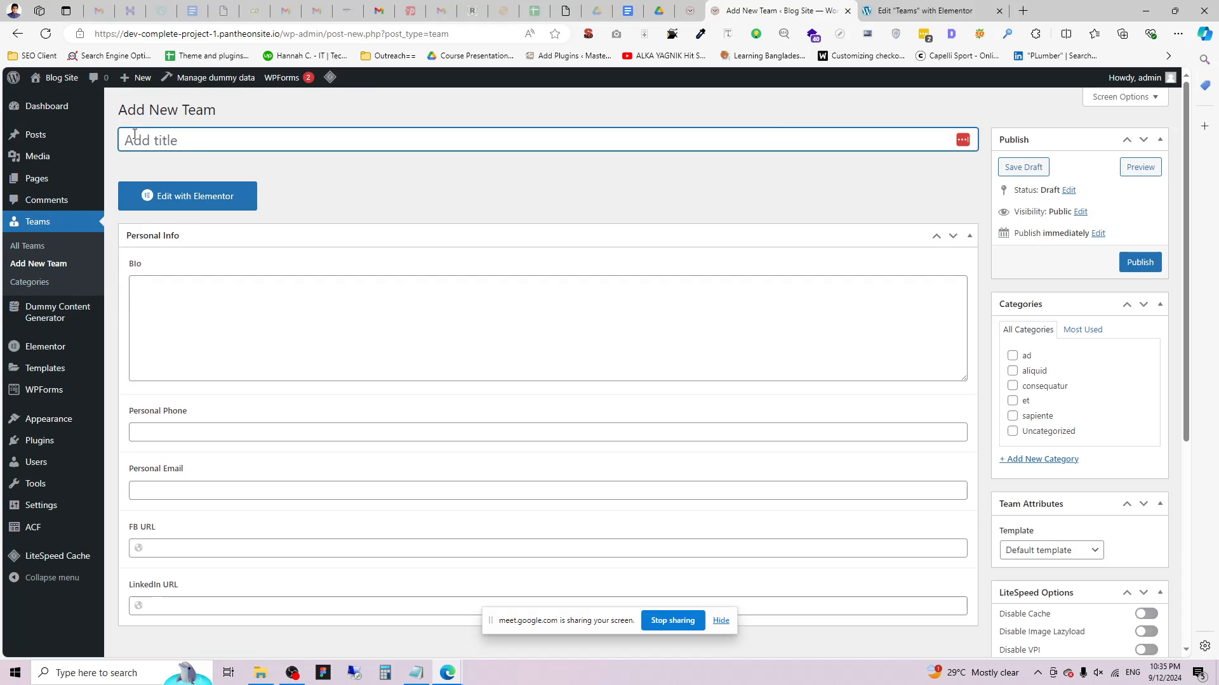
left_click(134, 135)
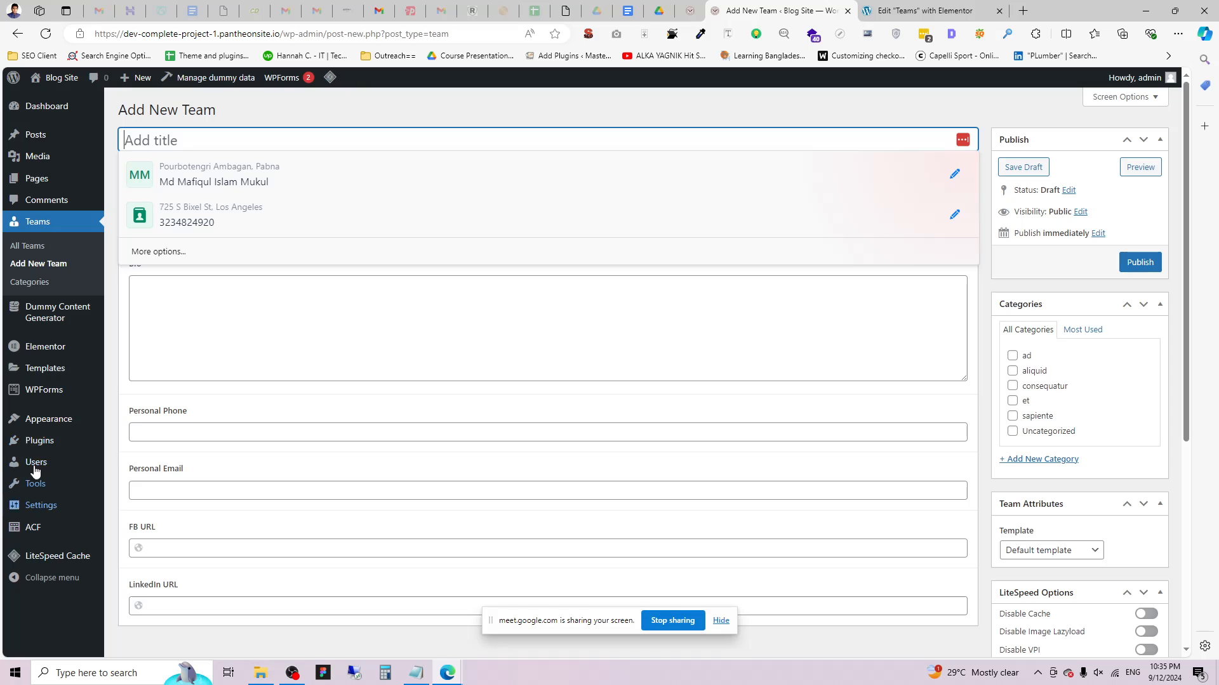
mouse_move(106, 547)
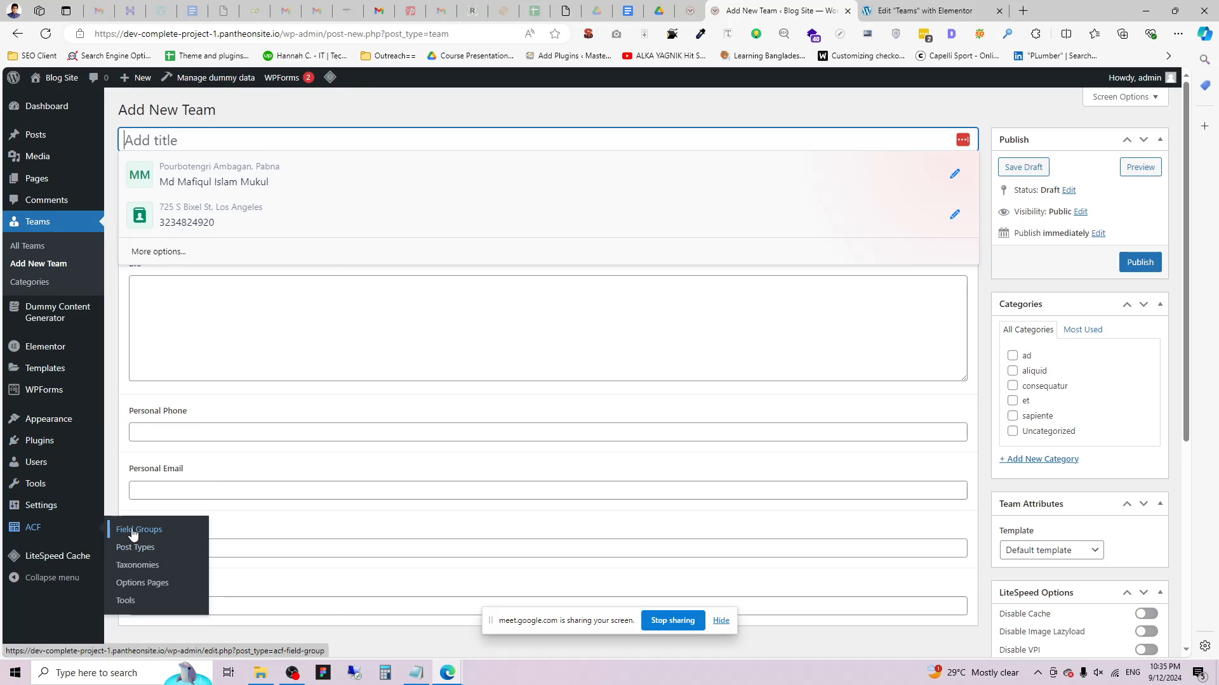
left_click(130, 531)
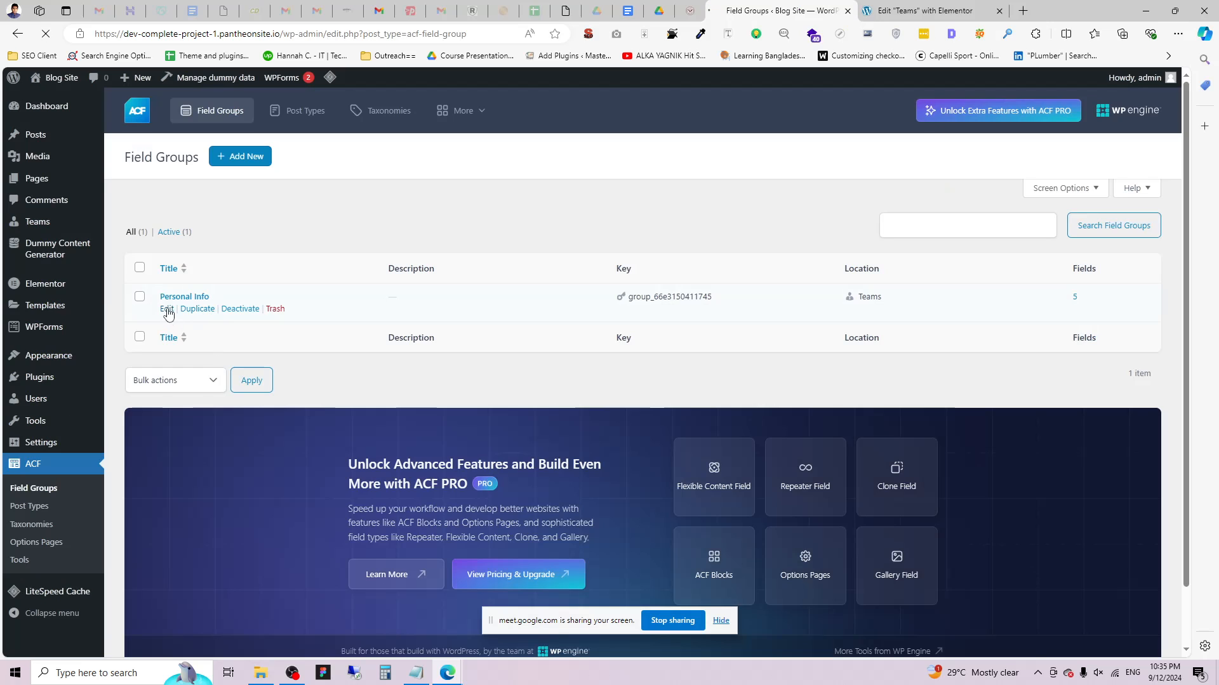
left_click(167, 310)
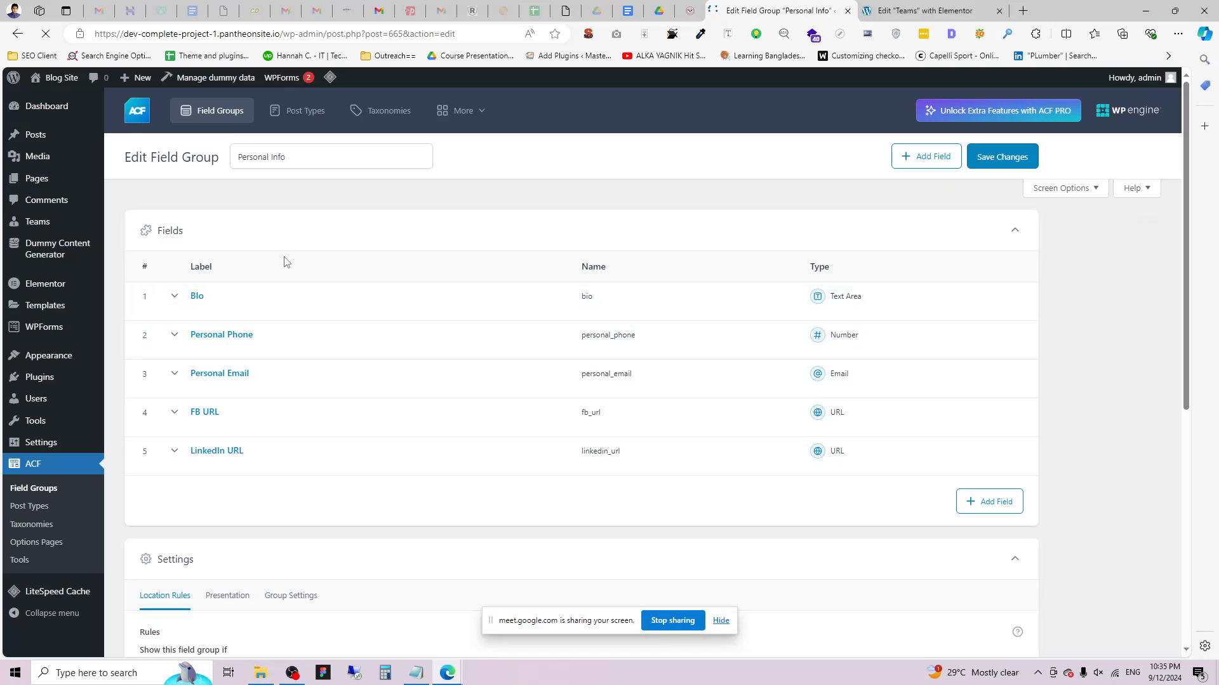
scroll(265, 301, "down", 2)
scroll(258, 362, "up", 2)
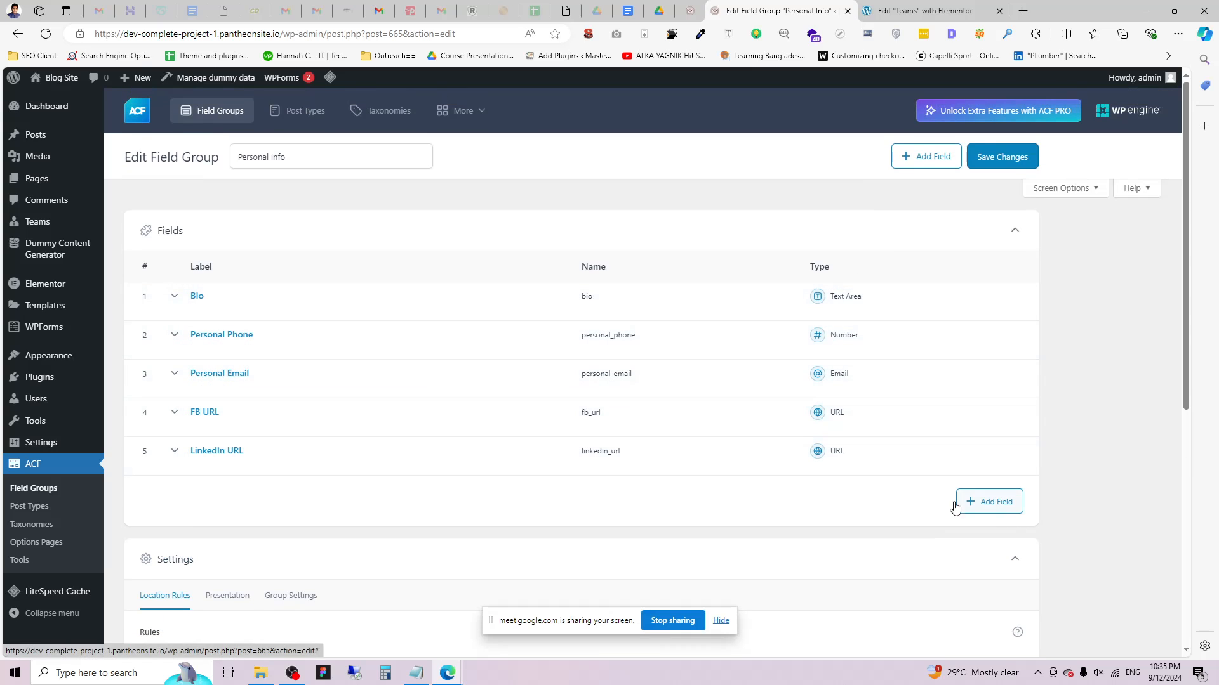
Add a new field named 'Job Title' to the Personal Info group.
left_click(996, 503)
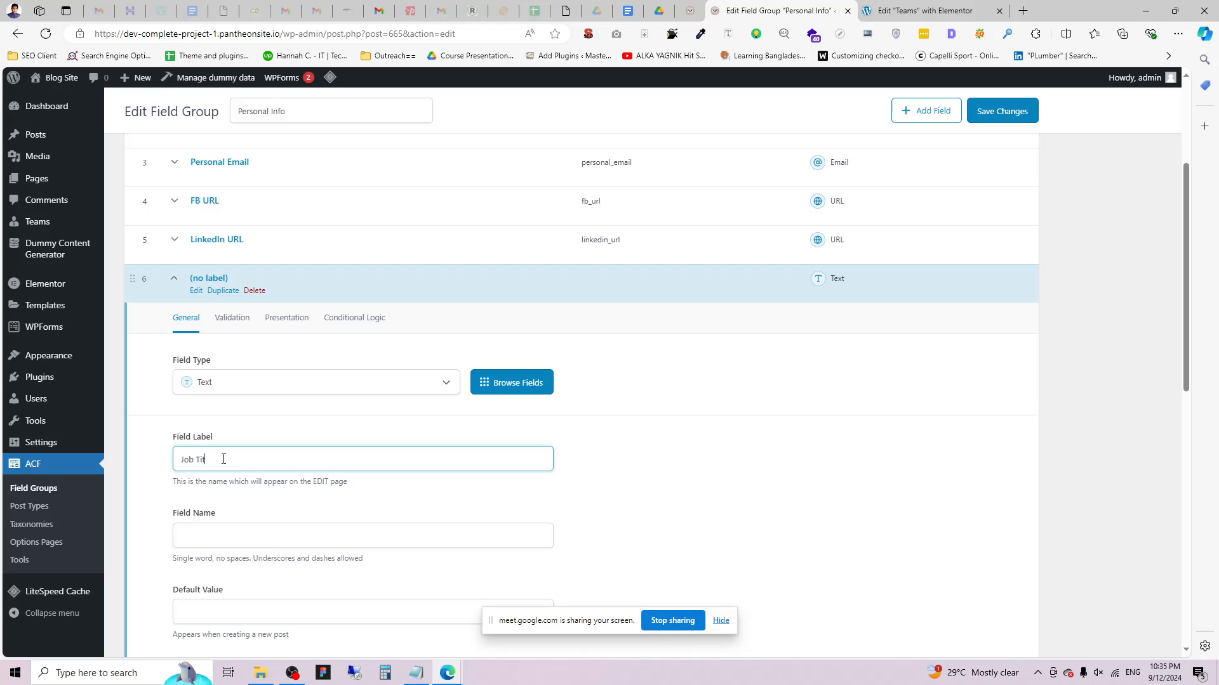
type("Job Title")
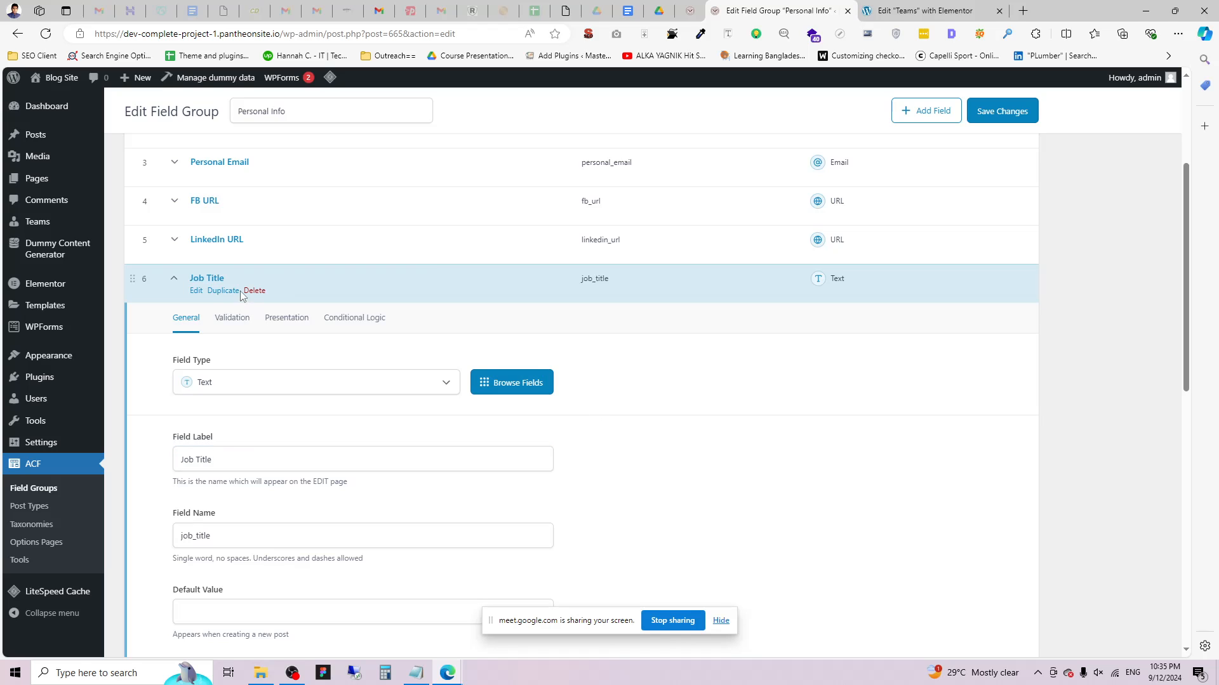
left_click(216, 240)
left_click(175, 243)
left_click(174, 278)
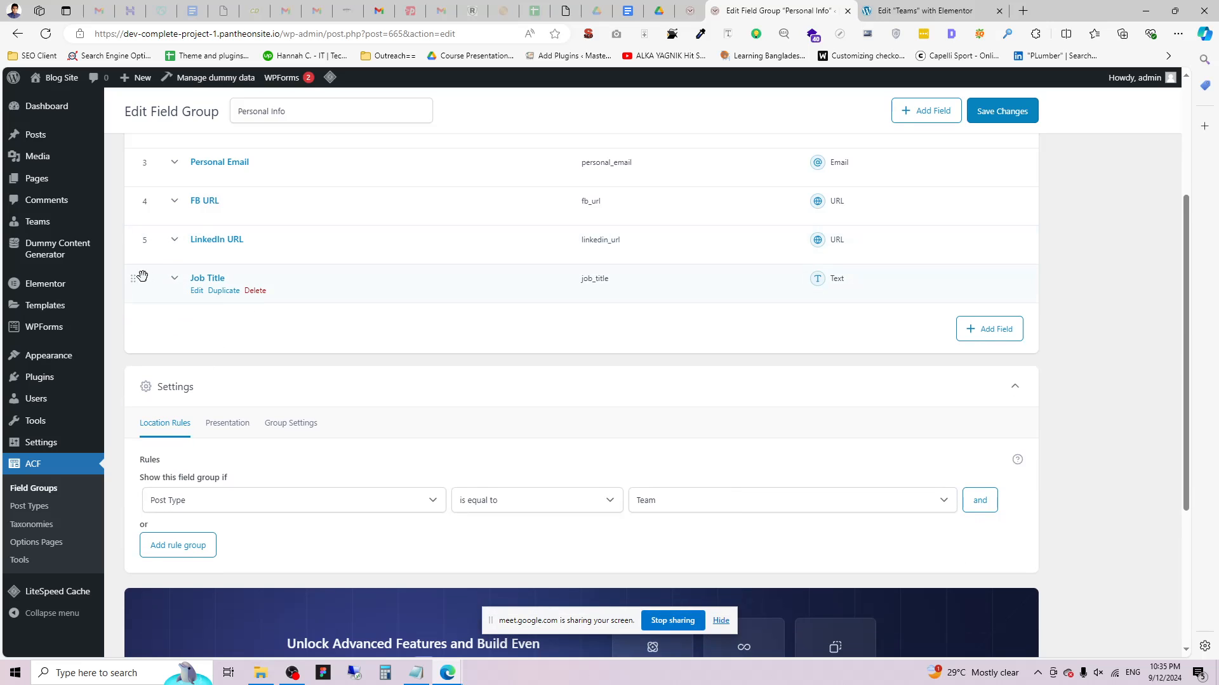
Drag Job Title to the top of the field list and save the group.
left_click_drag(136, 276, 143, 153)
scroll(183, 393, "up", 4)
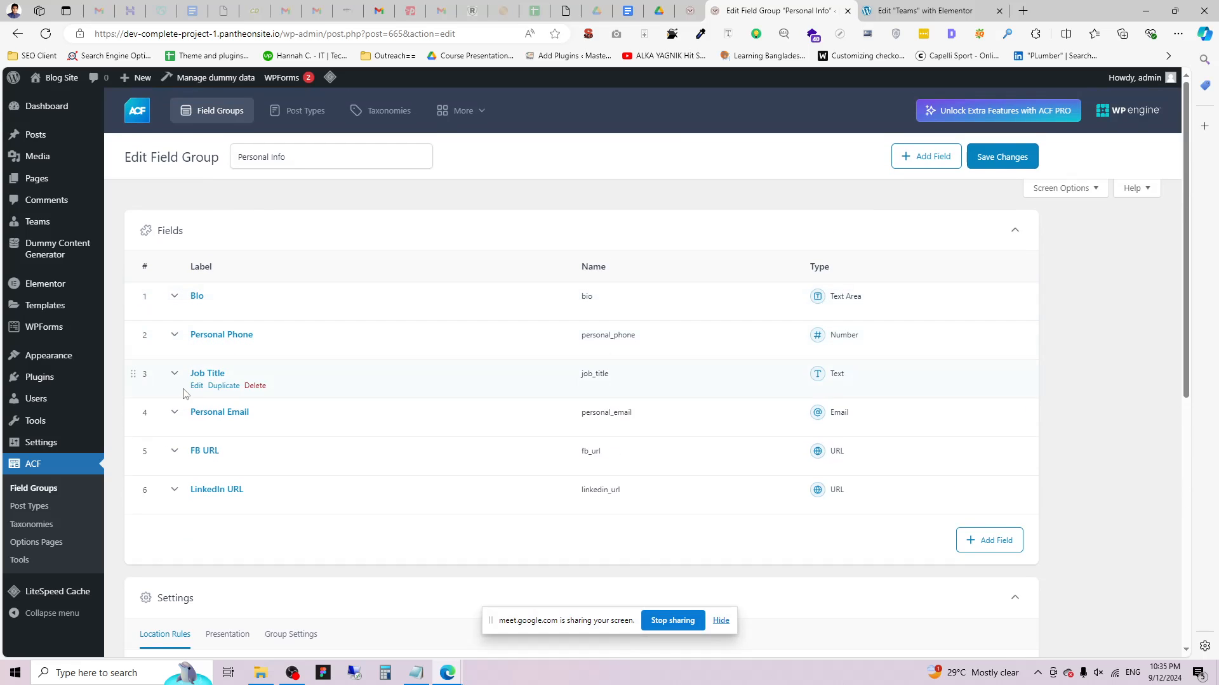
left_click_drag(134, 374, 137, 291)
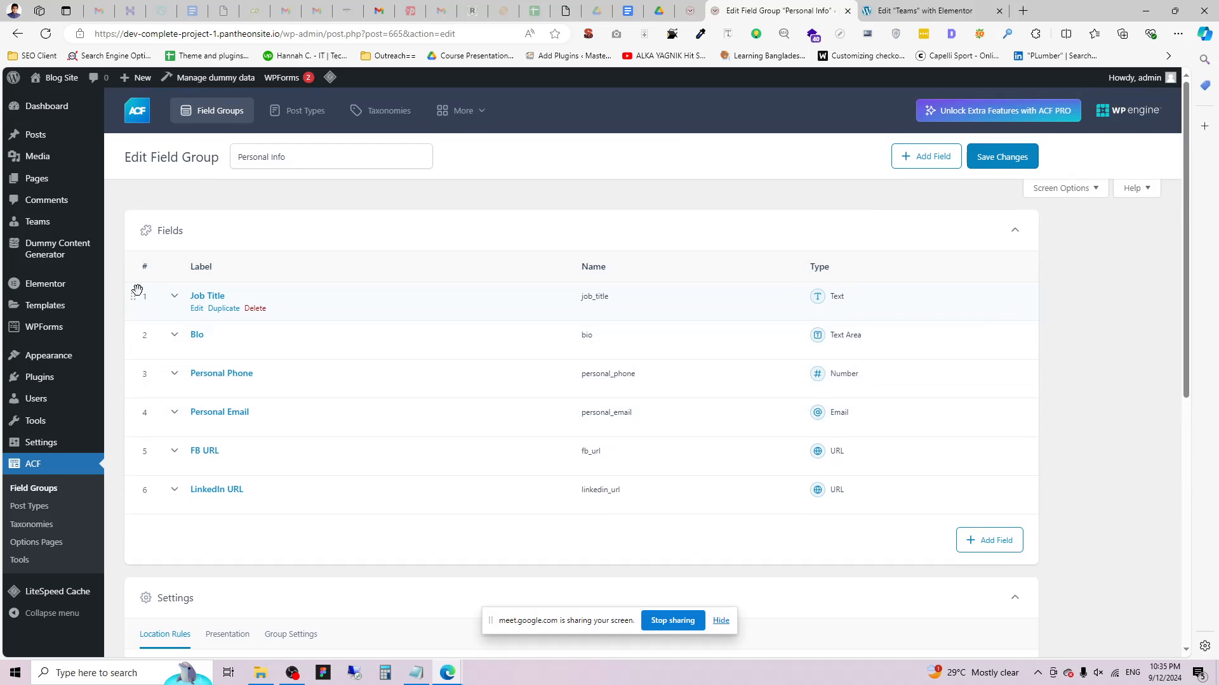
left_click(1001, 159)
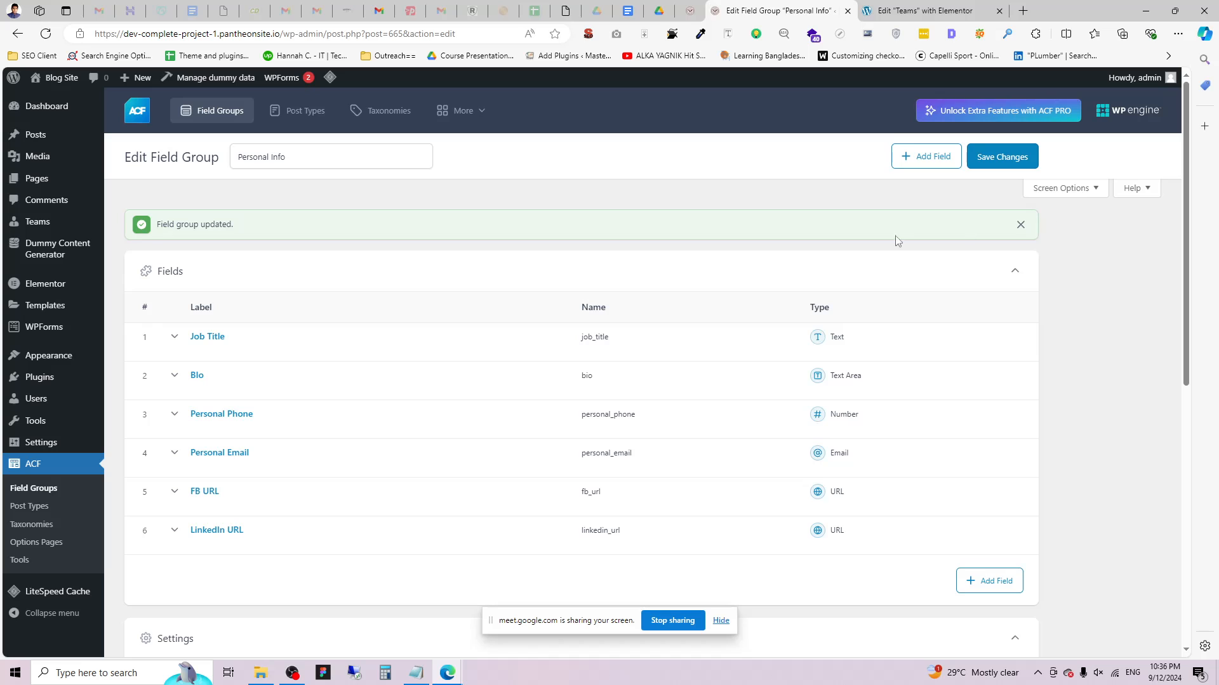
left_click(877, 10)
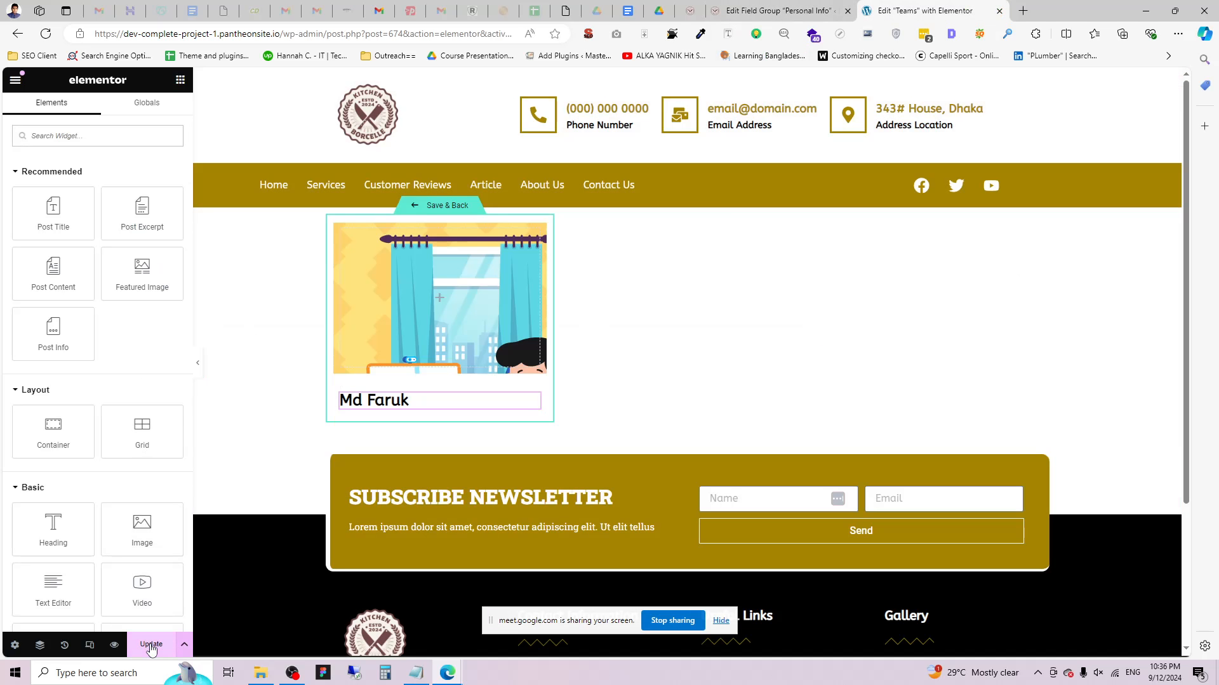
Update the loop item template and check the member-name heading's style settings.
left_click(151, 645)
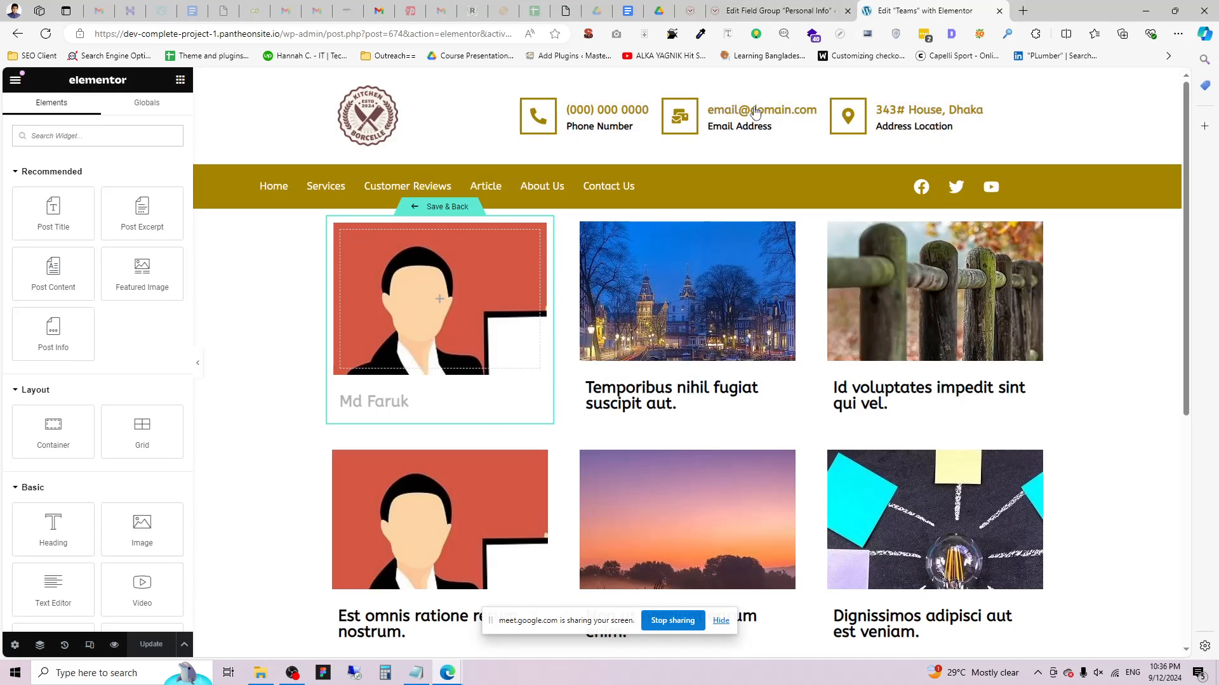
scroll(363, 373, "down", 2)
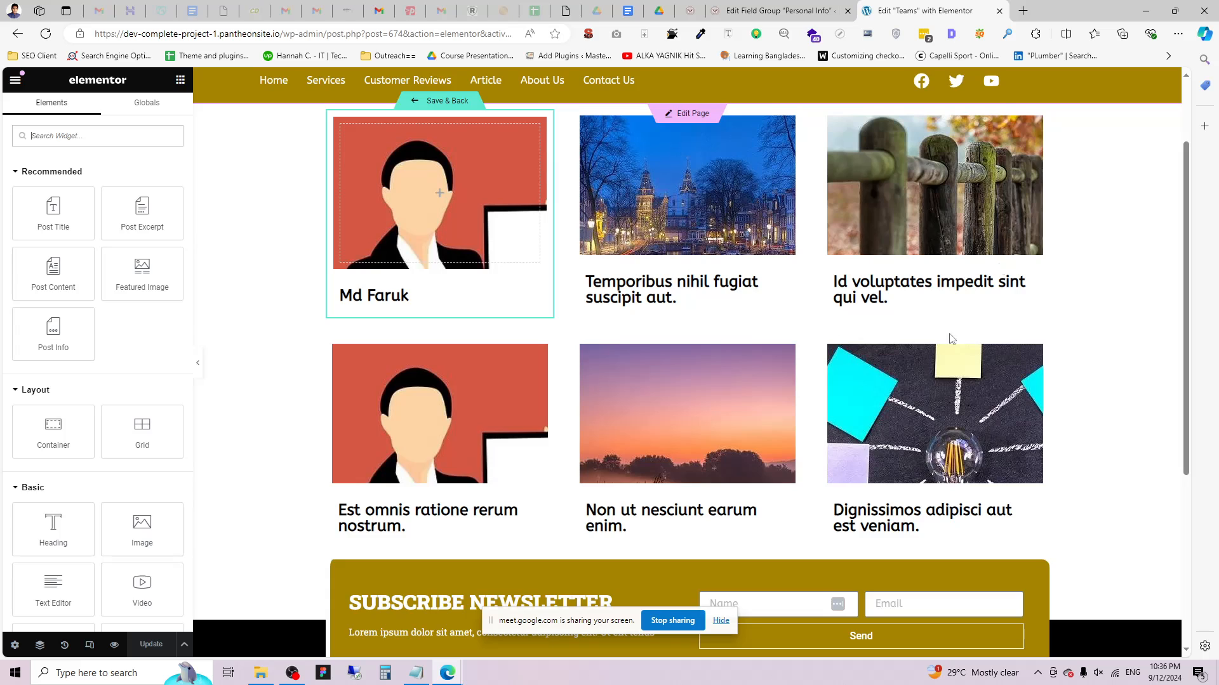
scroll(950, 338, "up", 2)
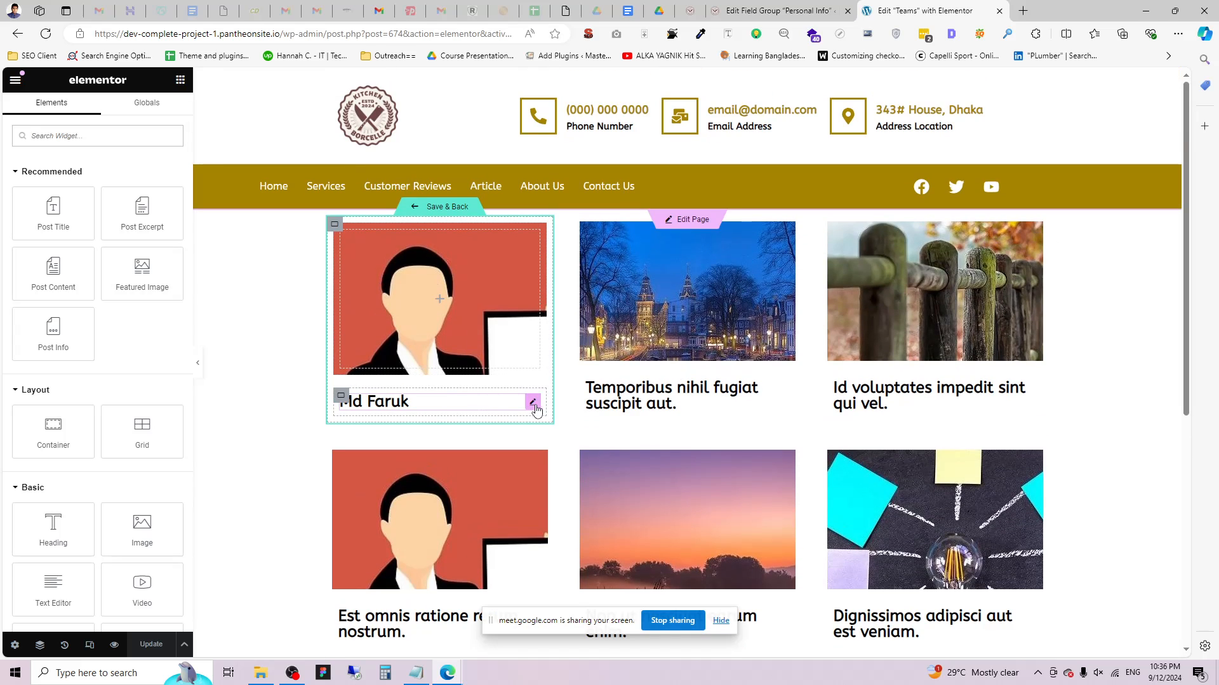
left_click(534, 405)
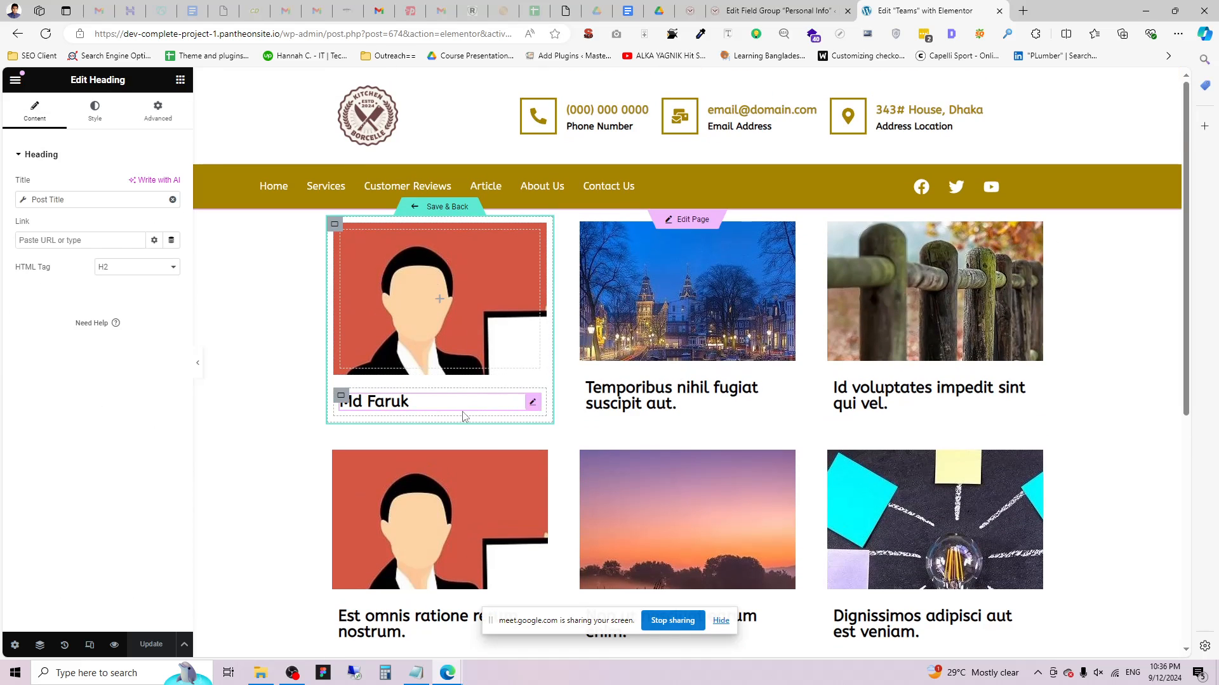
left_click(96, 113)
left_click(180, 79)
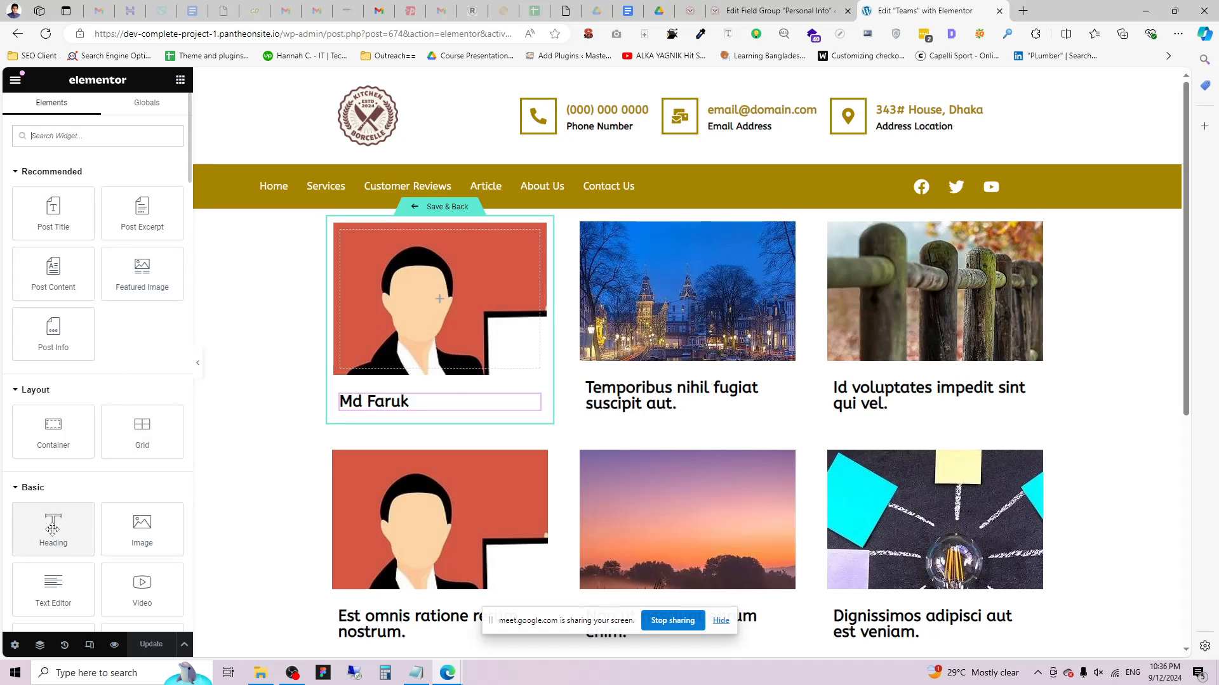
Add a new Heading widget below the member's name heading in the card.
left_click_drag(53, 527, 434, 413)
right_click(436, 438)
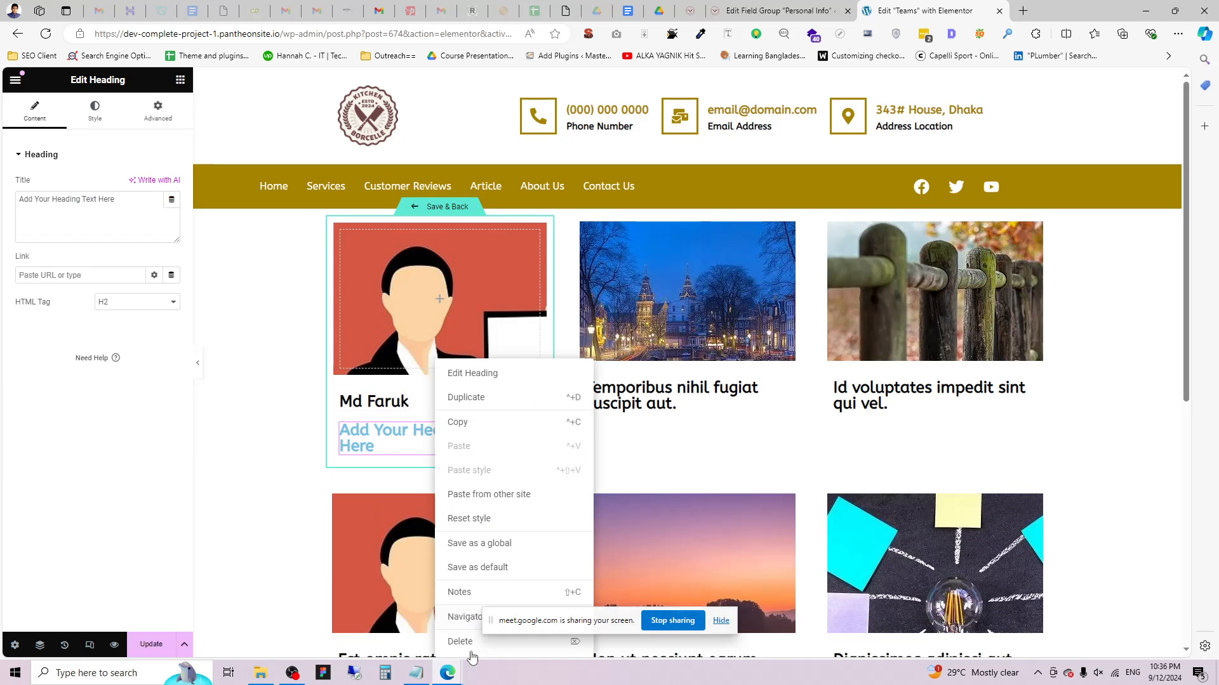
left_click(469, 641)
right_click(381, 403)
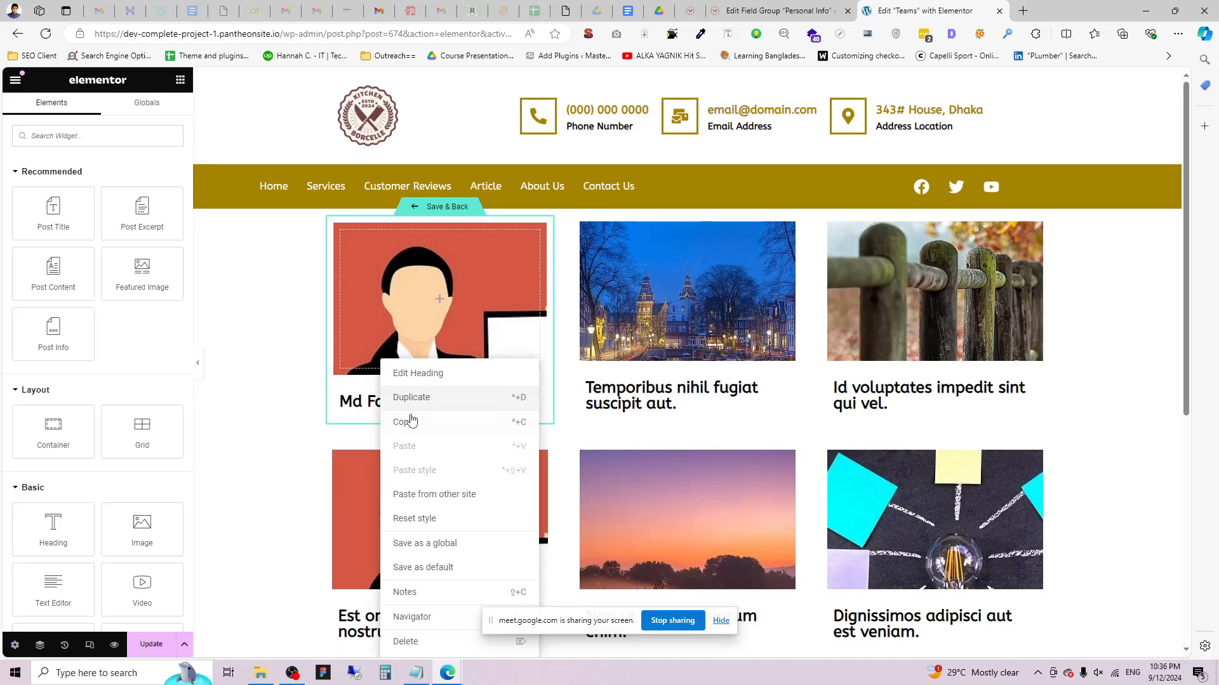
left_click_drag(53, 530, 371, 428)
left_click(370, 427)
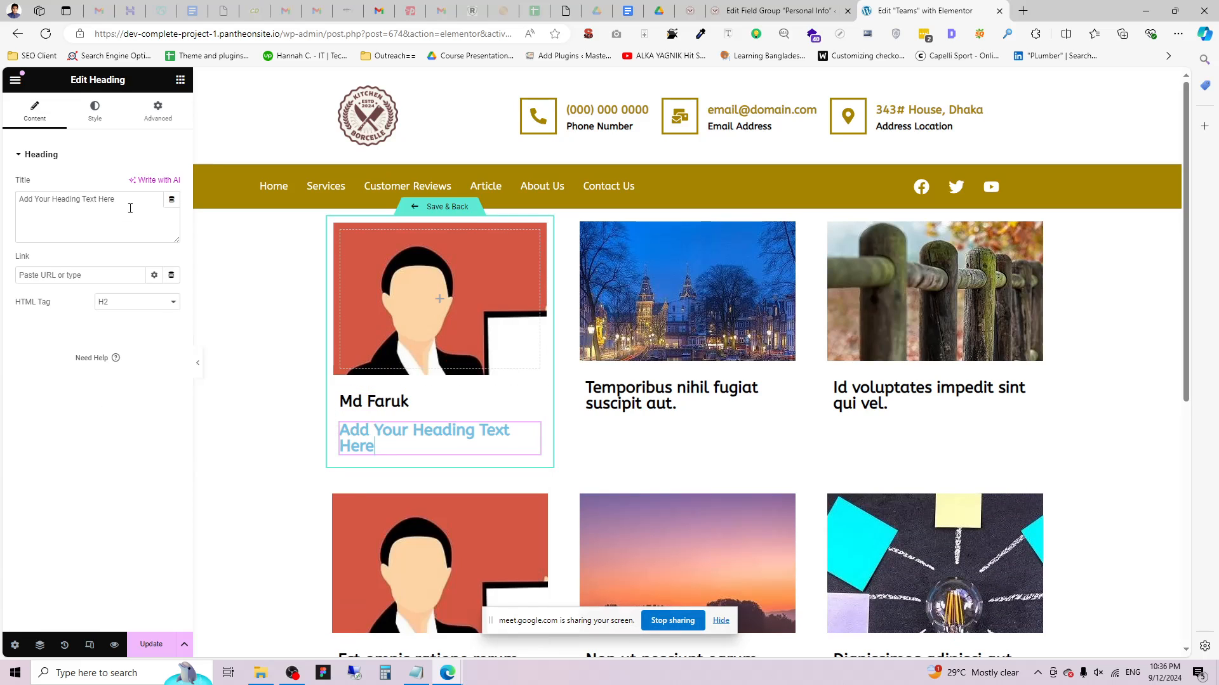
Bind the new heading's title to the ACF Field tag with key Job Title, entering 'Job Title' under Advanced.
left_click(169, 201)
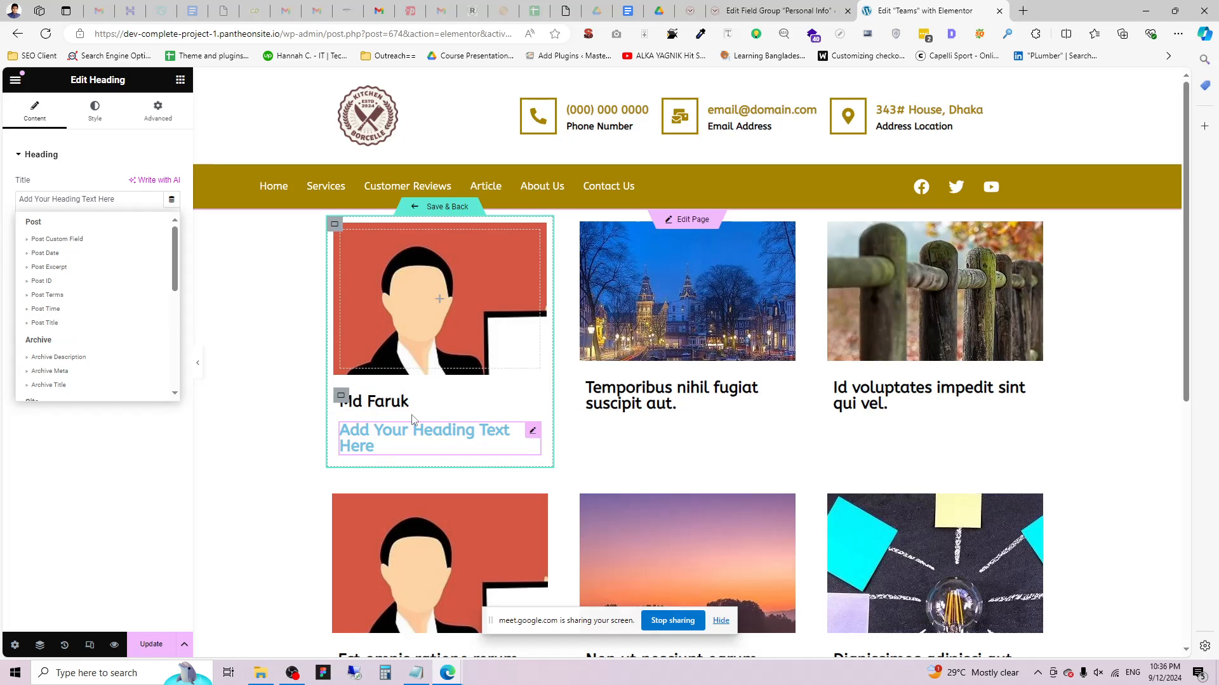
scroll(56, 292, "down", 5)
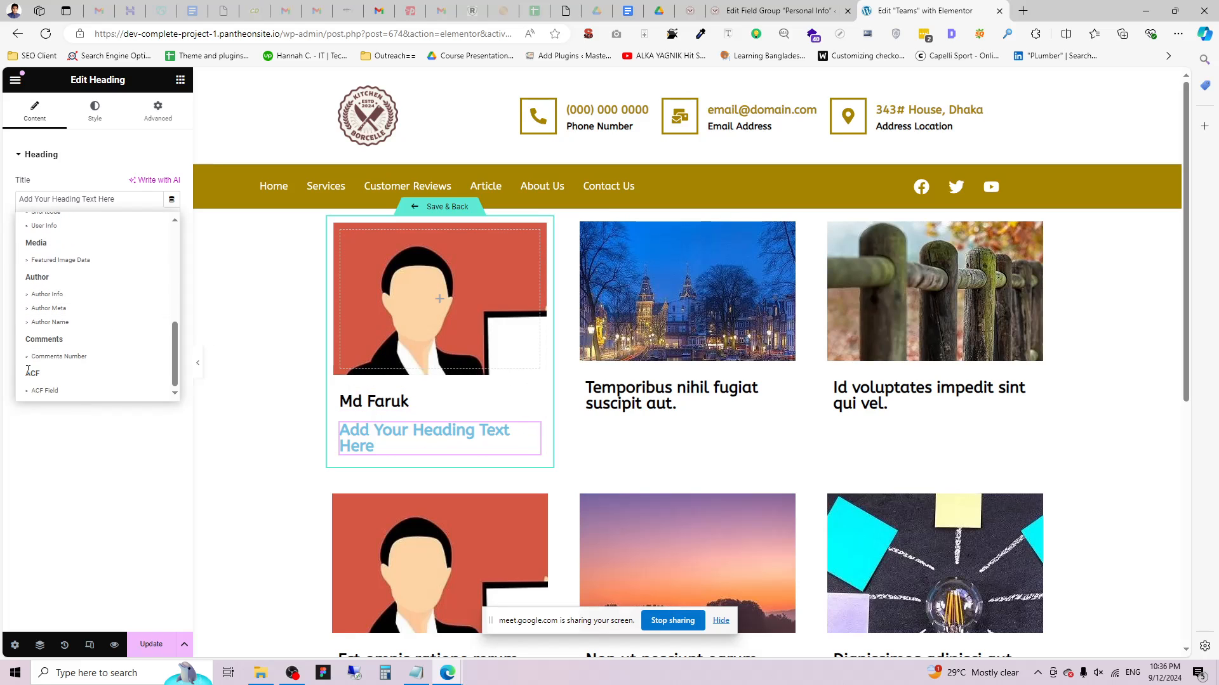
double_click(34, 375)
left_click(45, 391)
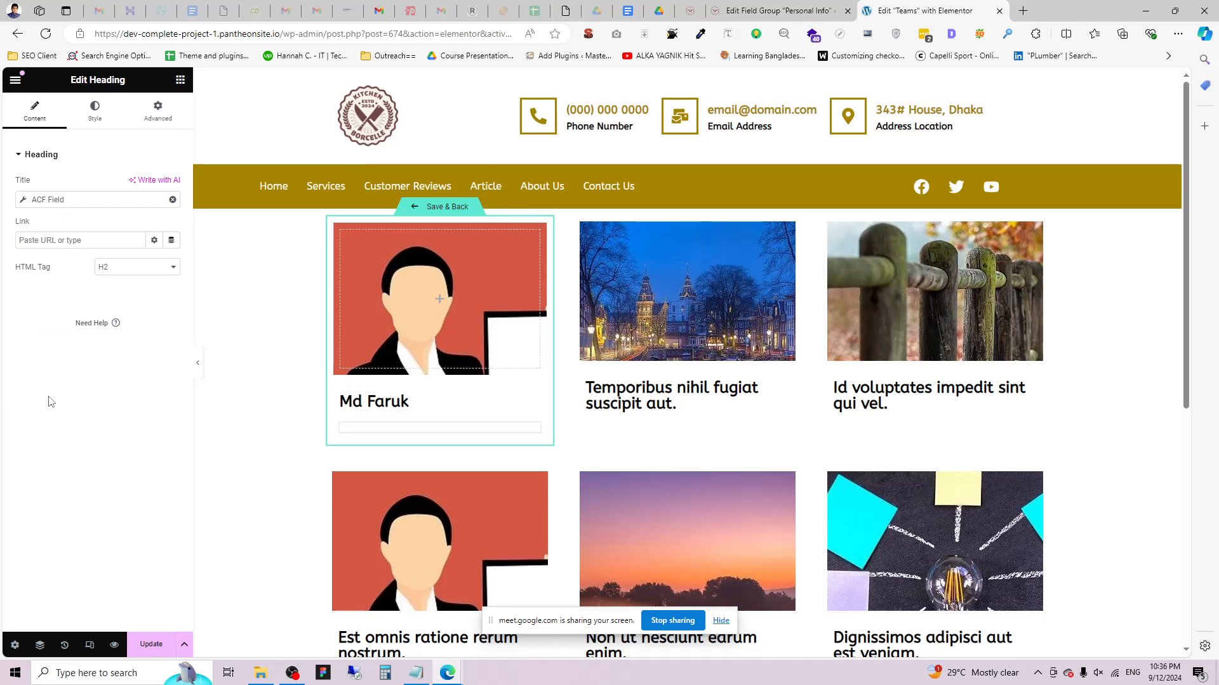
left_click(24, 202)
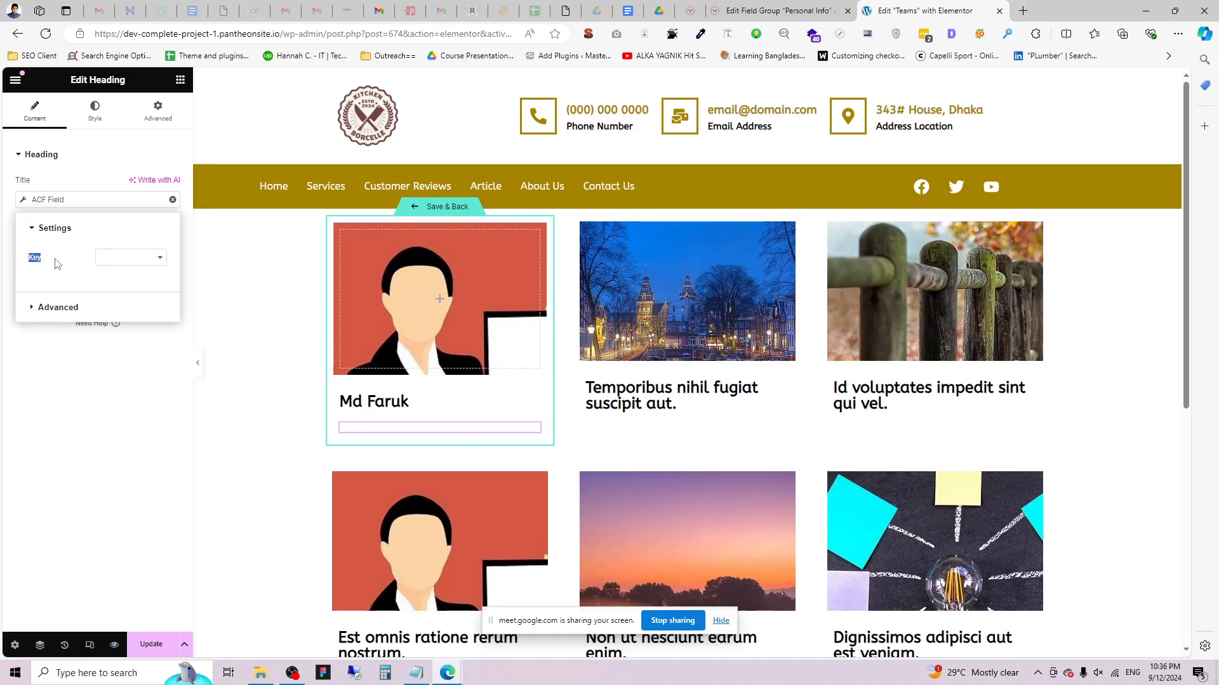
left_click(130, 257)
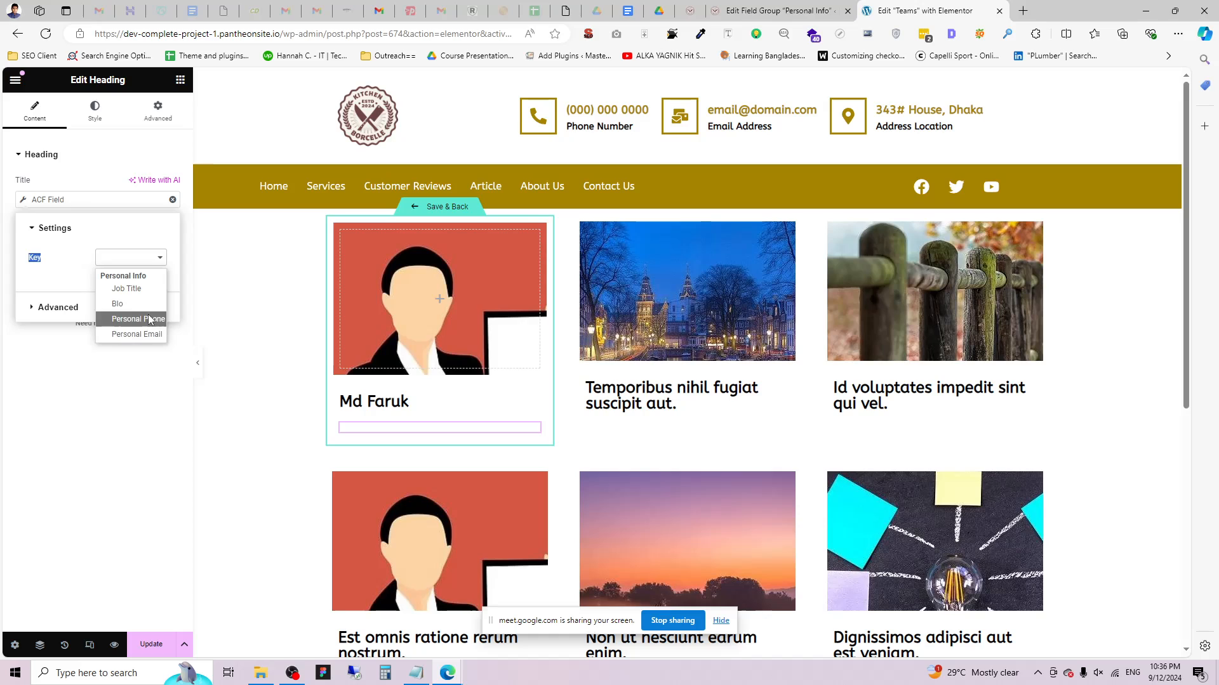
left_click(129, 288)
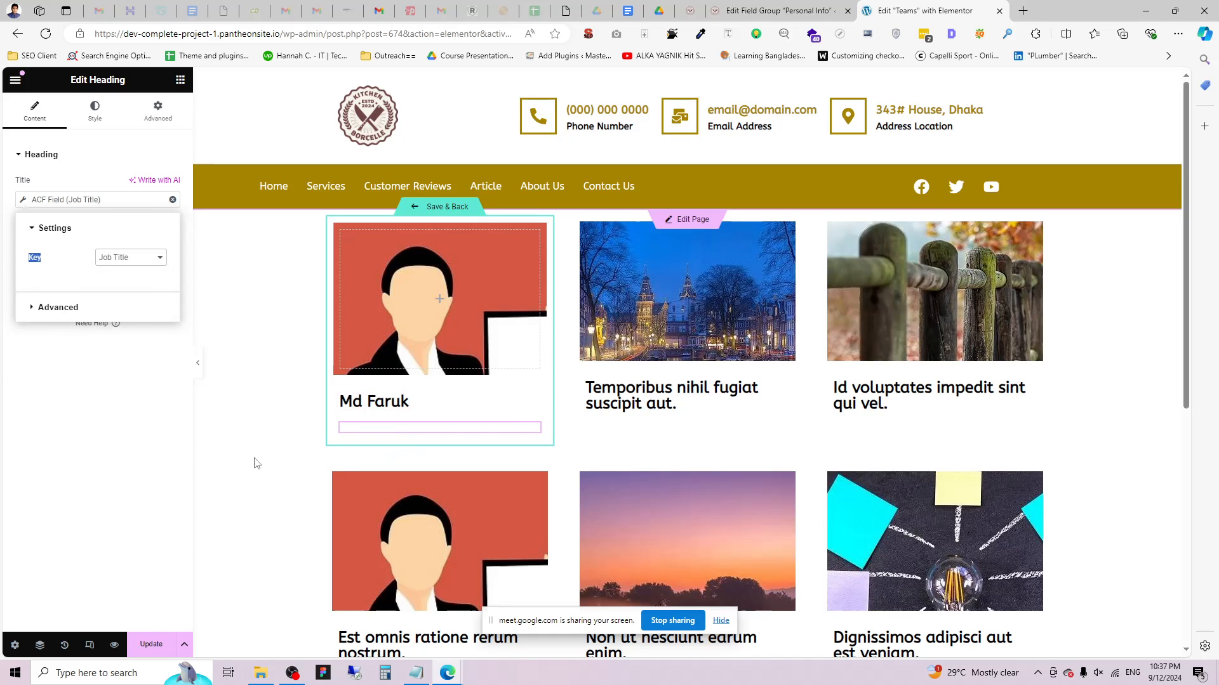
left_click(37, 309)
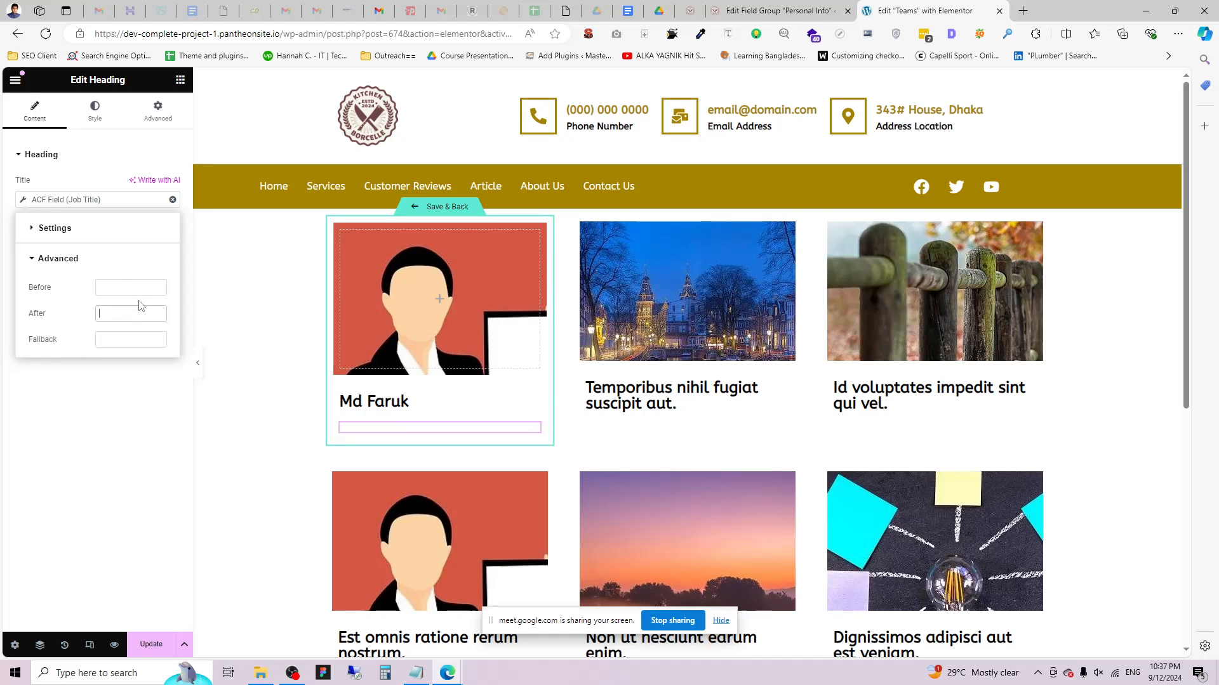
type("Job")
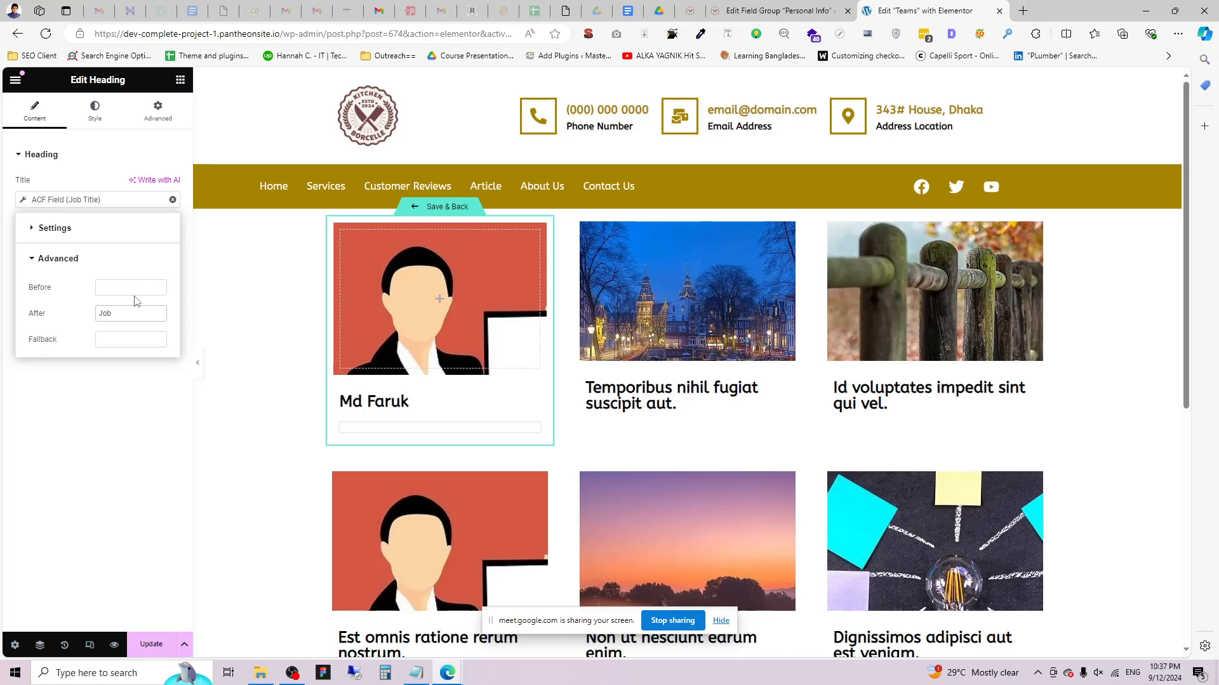
type(" Title")
right_click(111, 350)
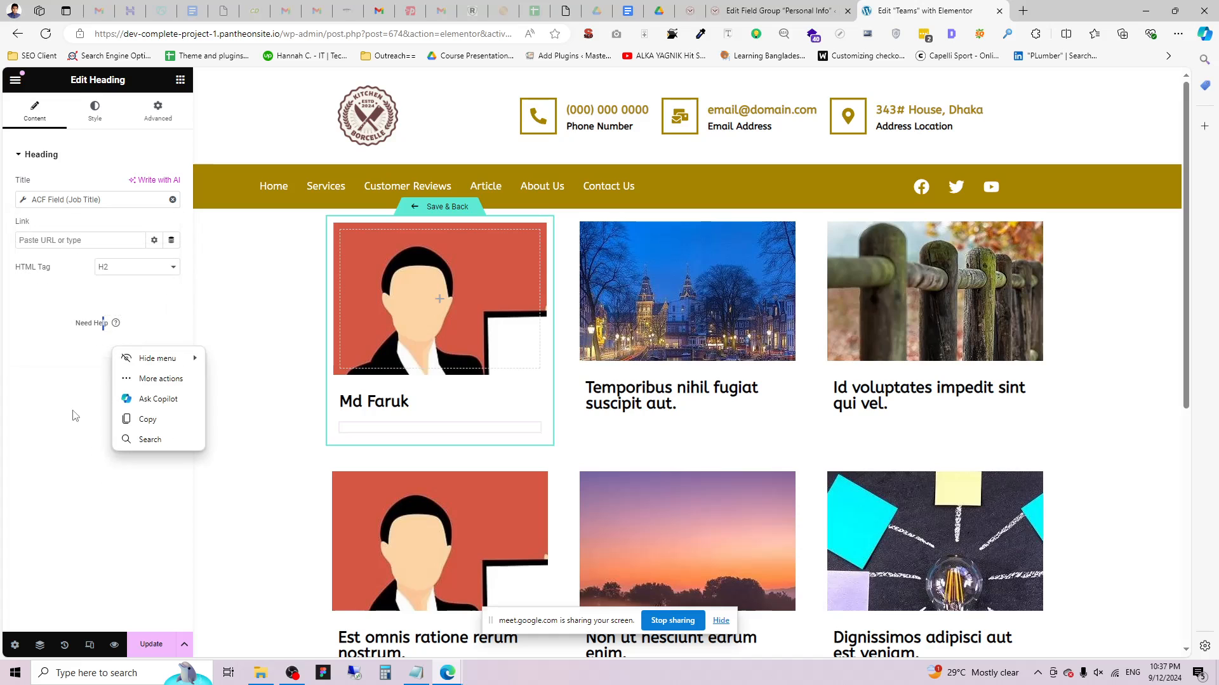
left_click(42, 340)
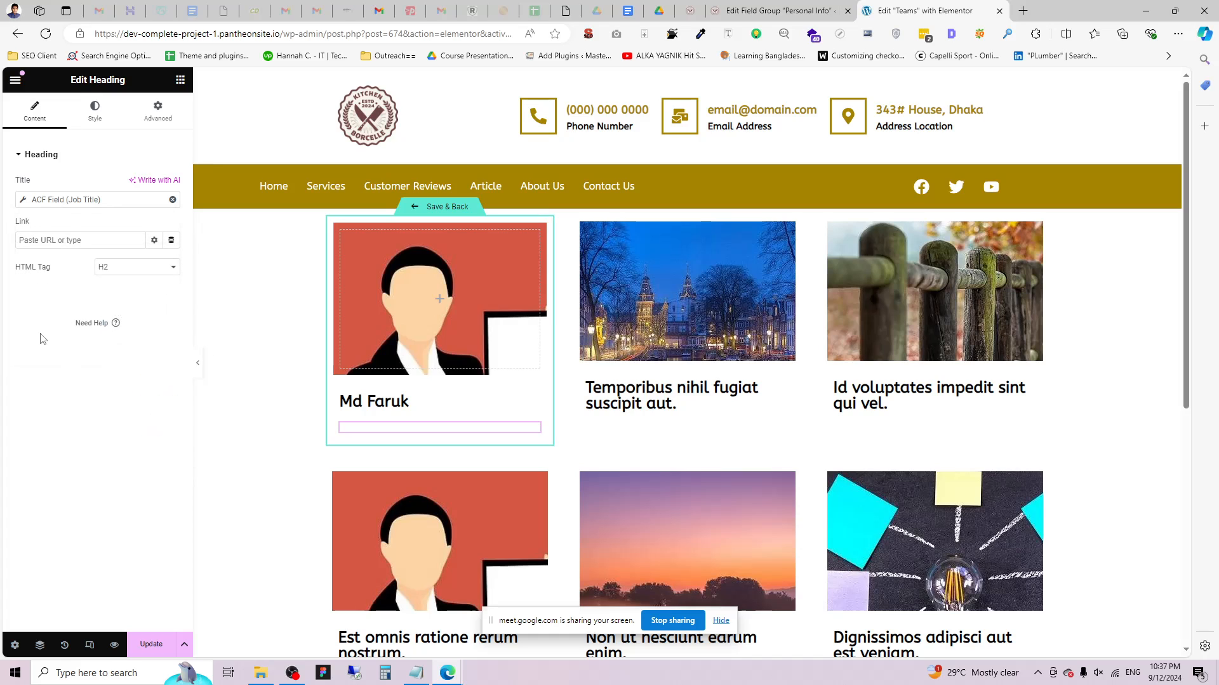
Set the job-title heading's text colour to black.
left_click(98, 117)
left_click(172, 210)
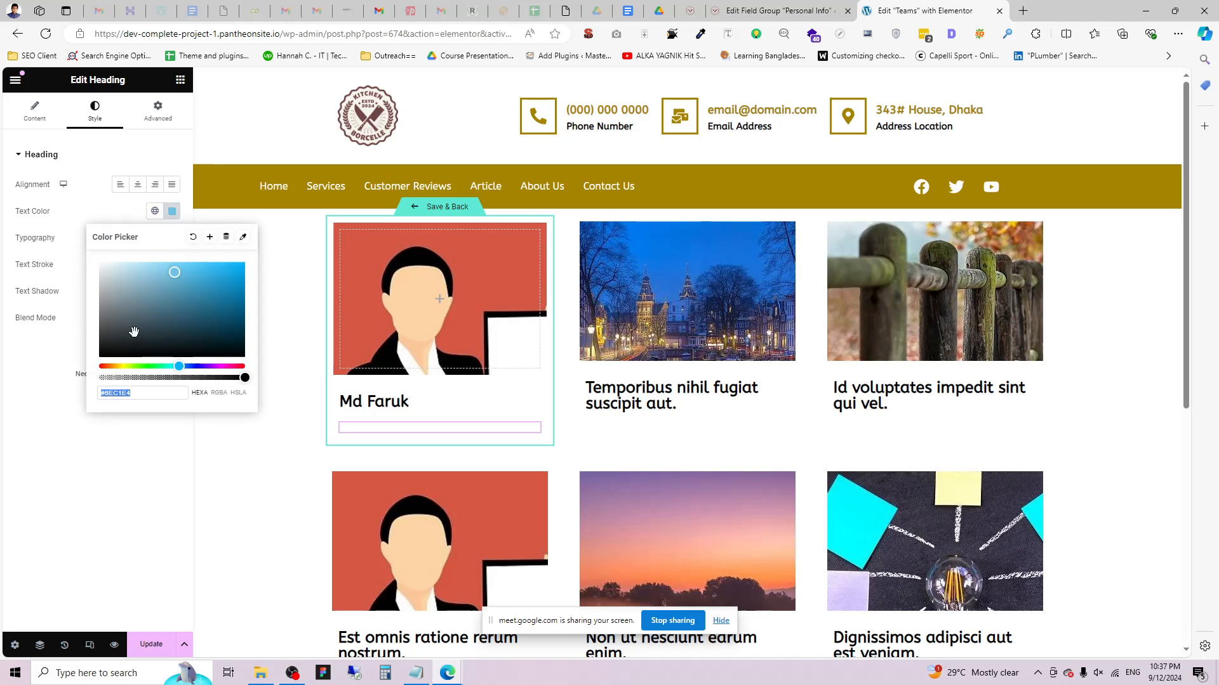
left_click(100, 355)
left_click(29, 423)
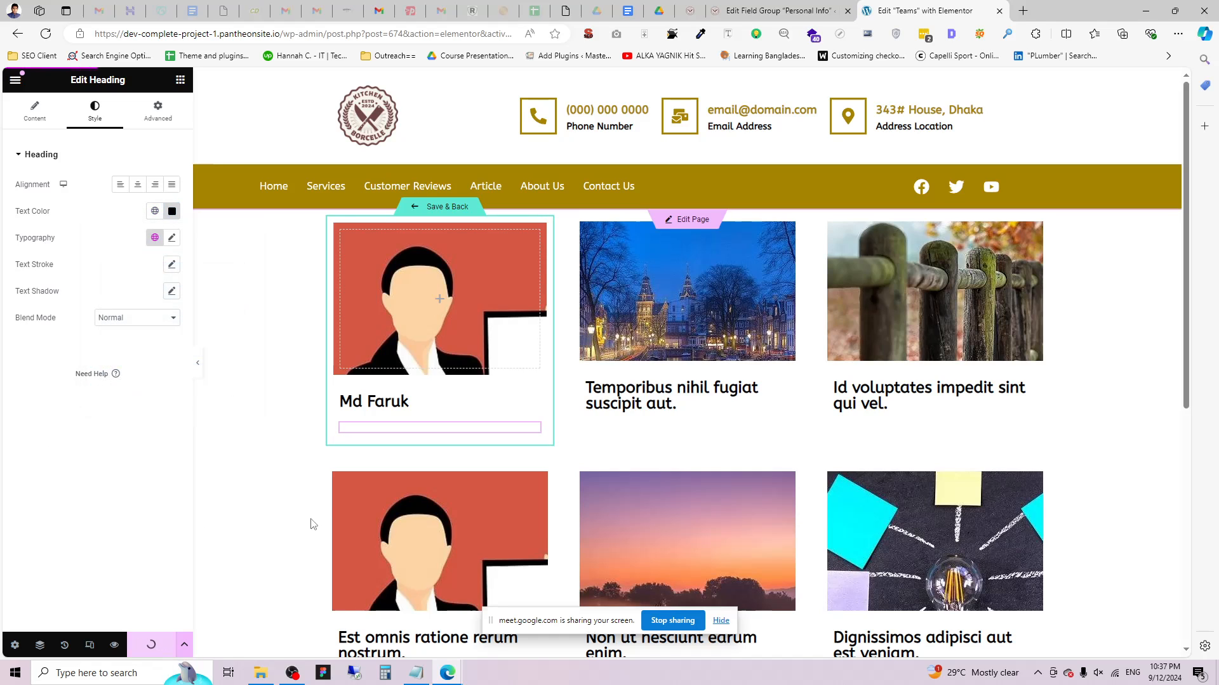
Reload the editor, reopen the loop card and select the empty job-title heading.
left_click(47, 35)
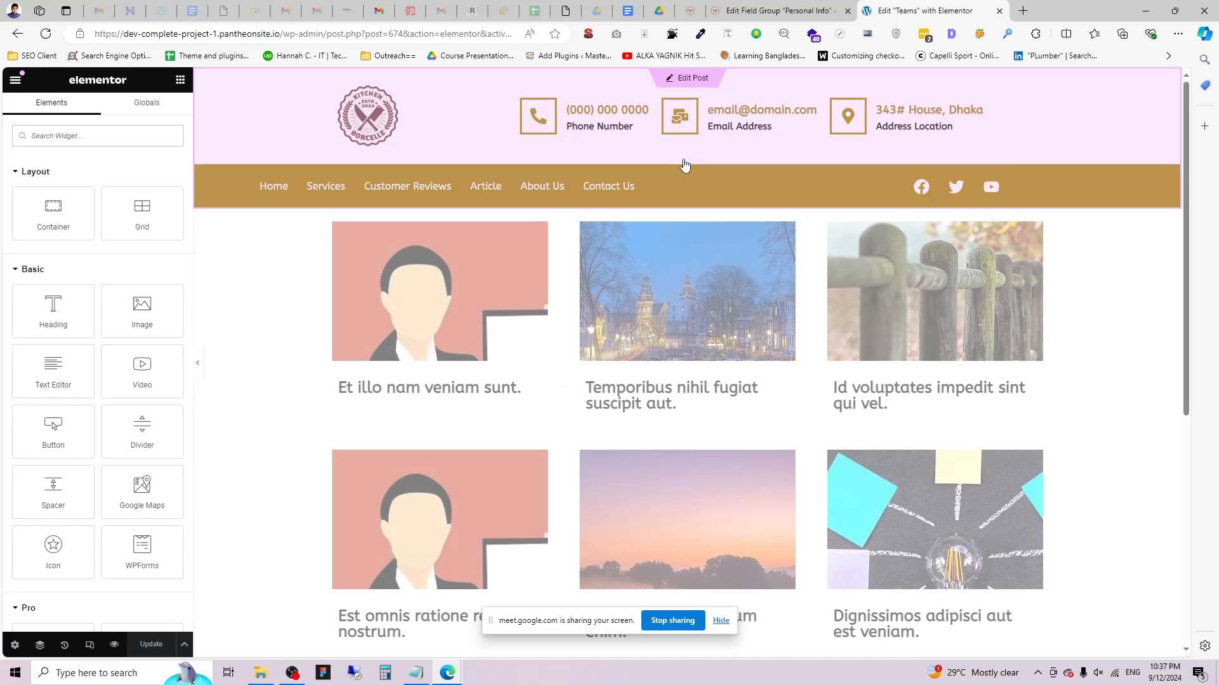
left_click(513, 265)
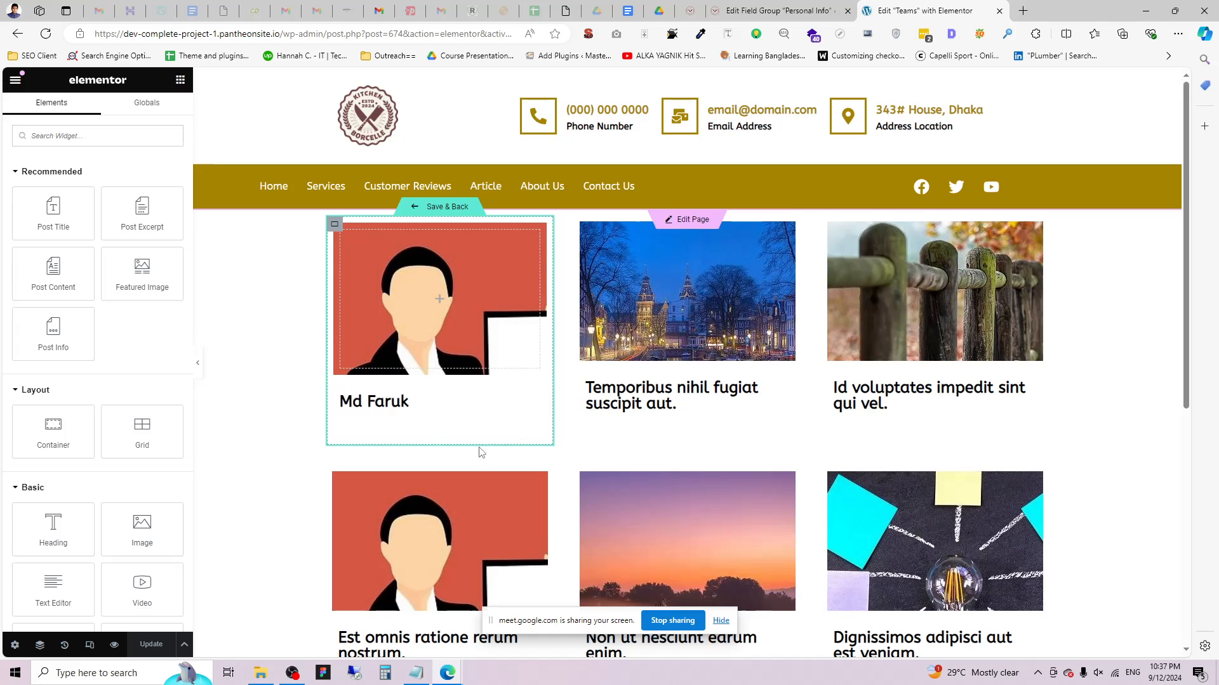
left_click(505, 431)
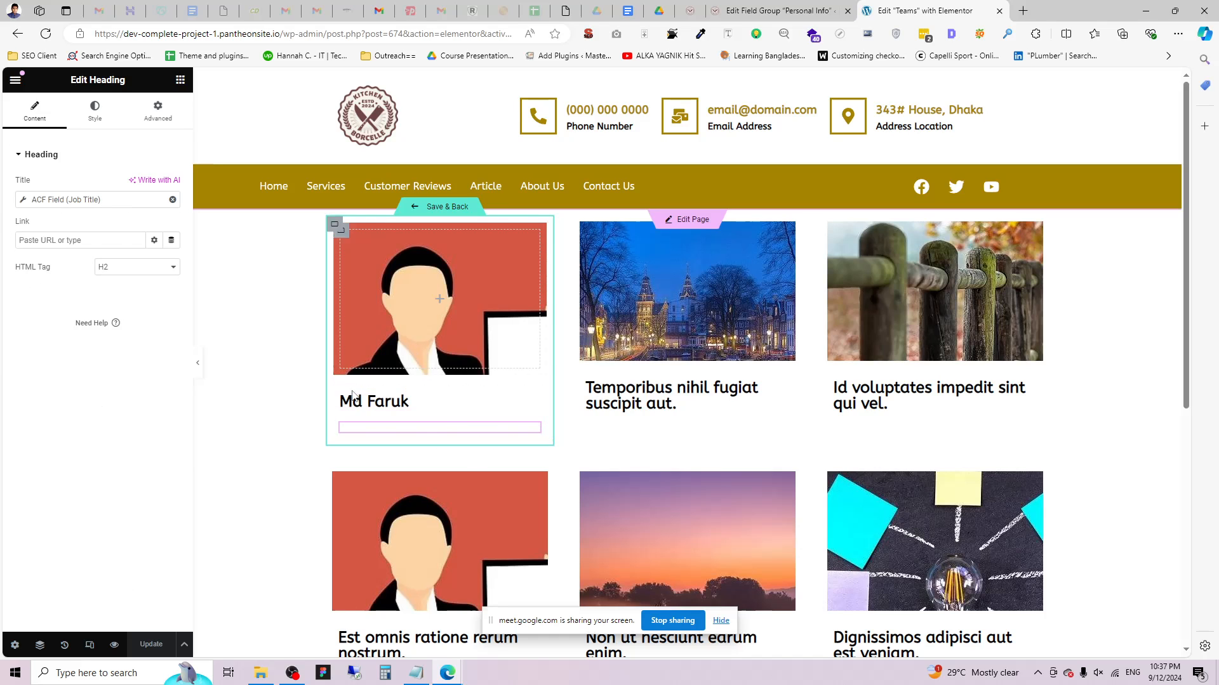
left_click(780, 10)
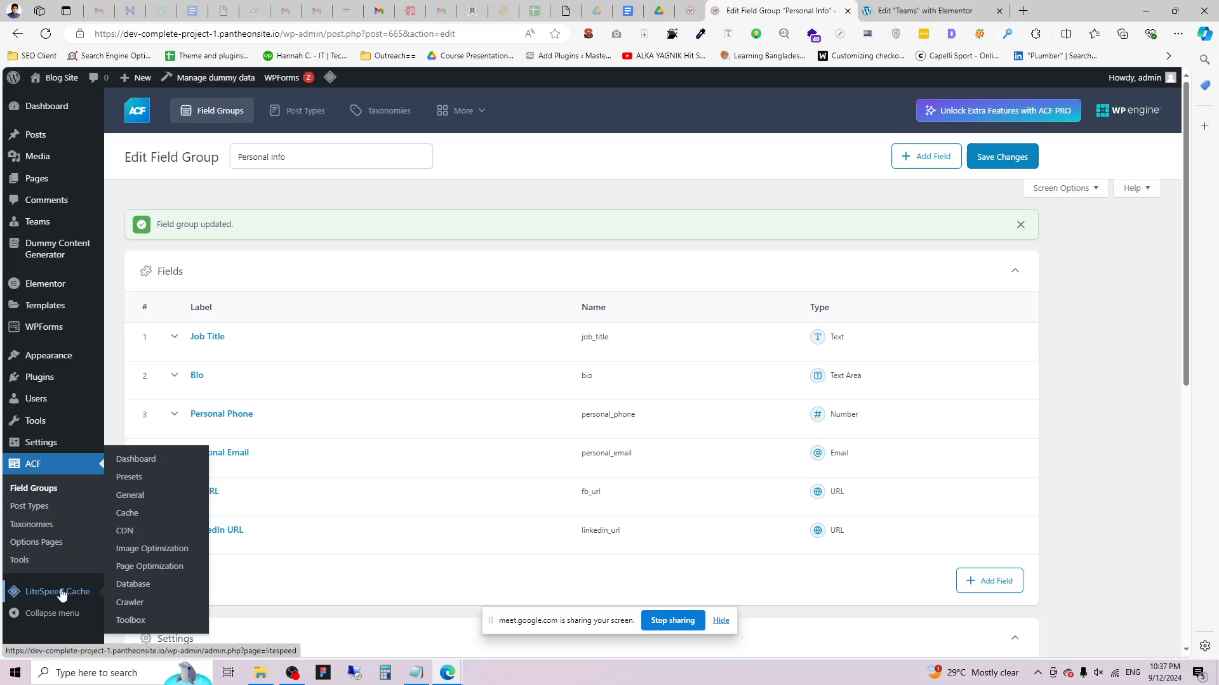
Open the LiteSpeed Cache database optimisation page.
left_click(133, 584)
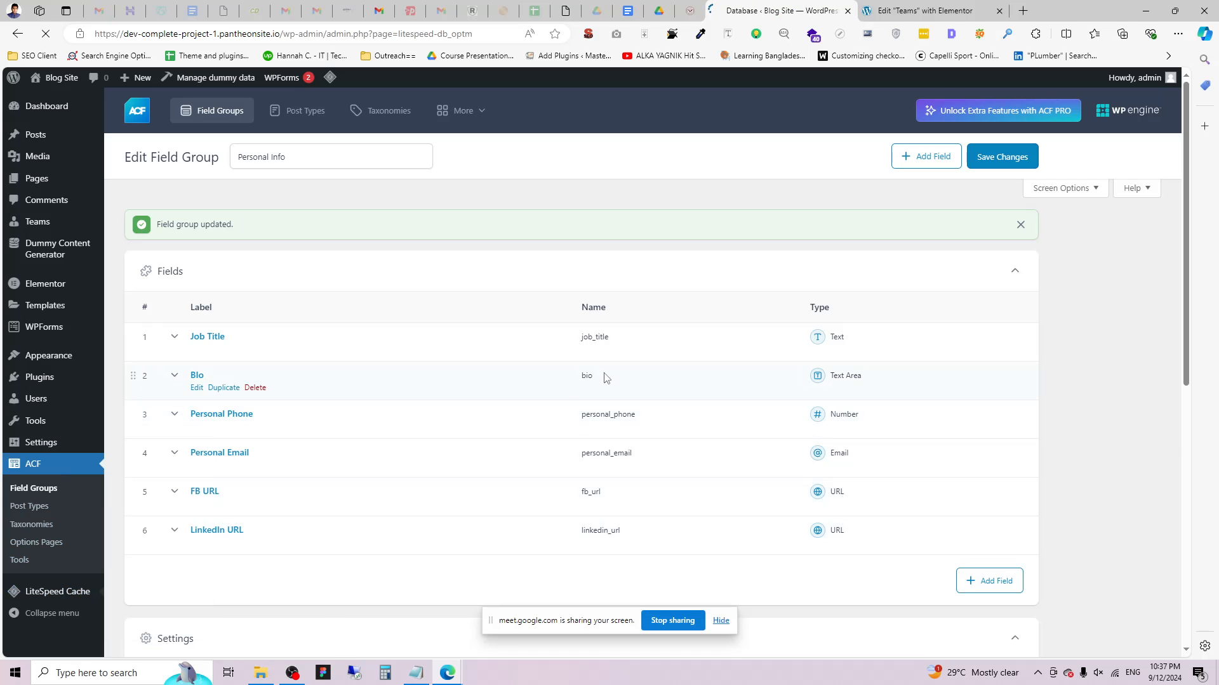
scroll(585, 384, "down", 2)
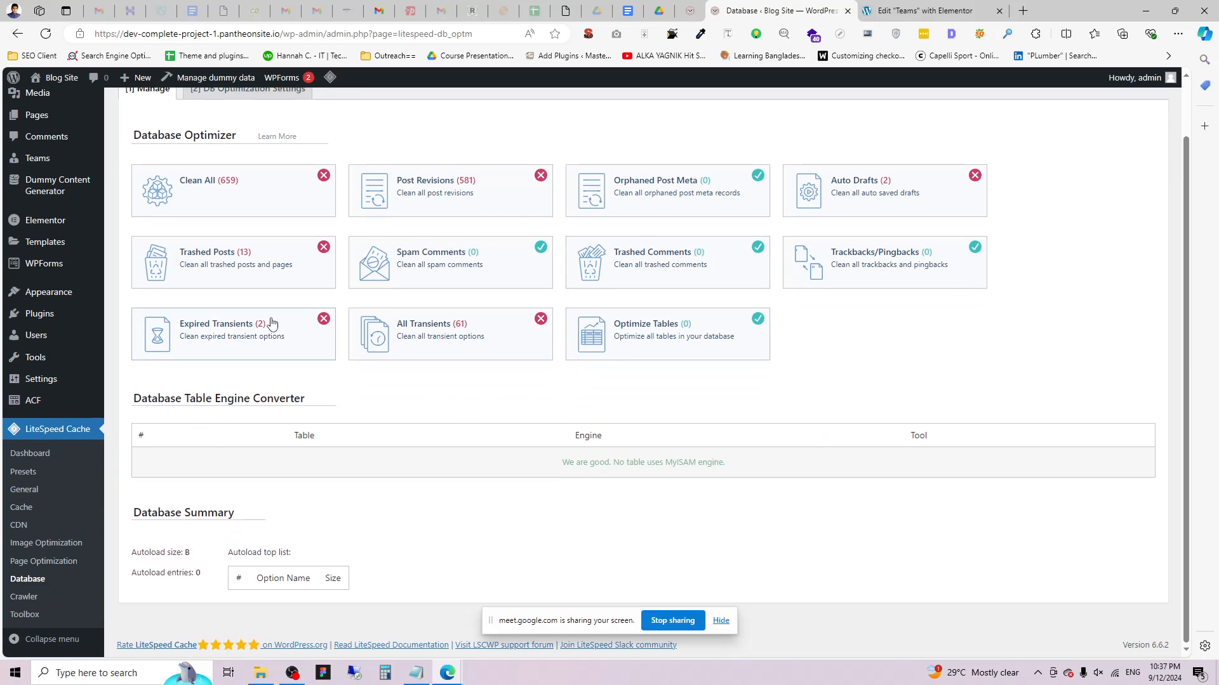
scroll(241, 279, "up", 3)
key("ctrl+Tab")
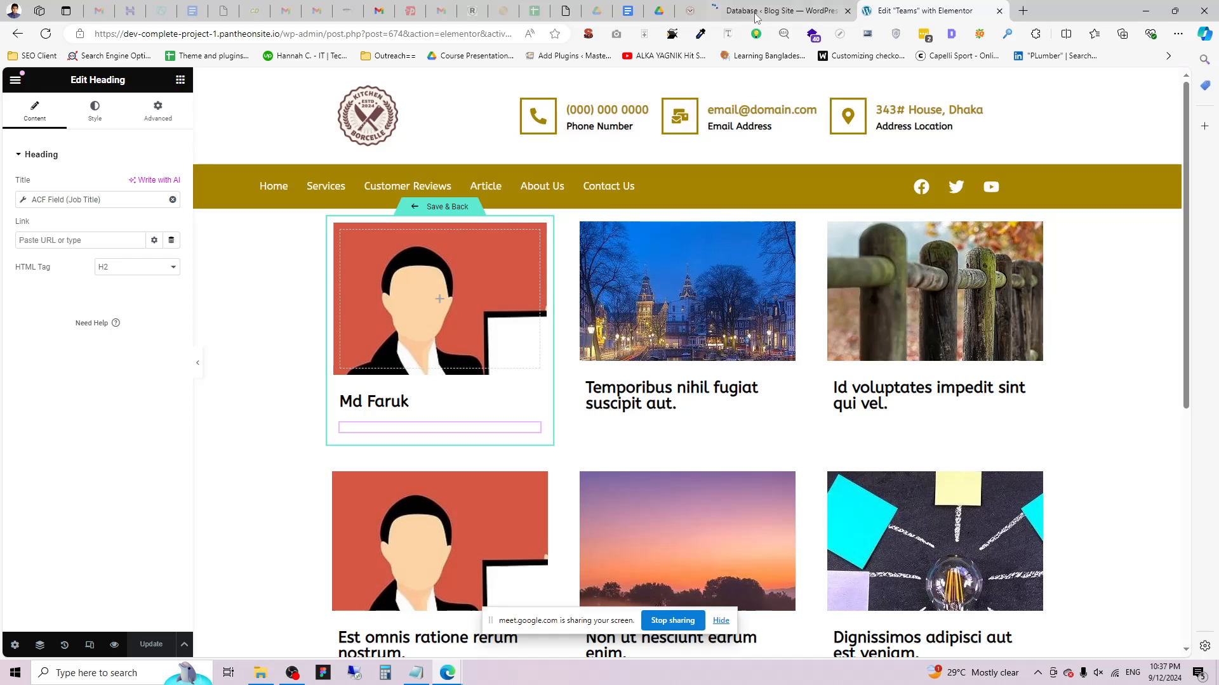
Open the All Teams list in a new browser tab and switch to it.
left_click(780, 10)
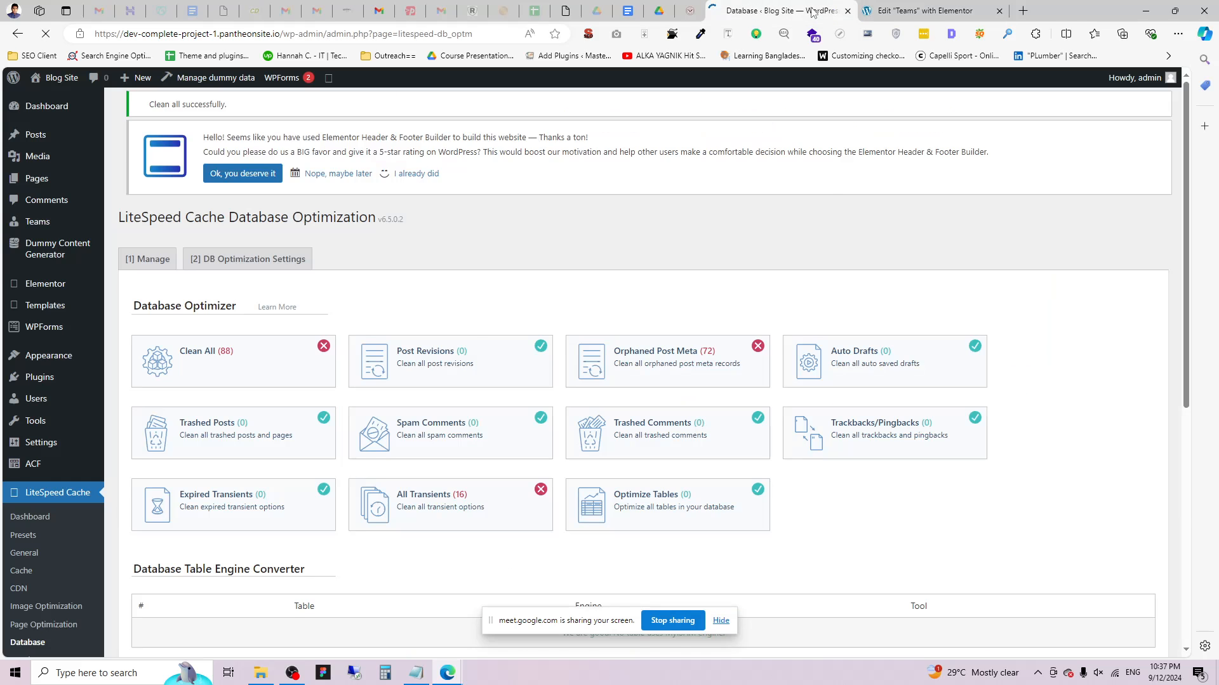
mouse_move(35, 222)
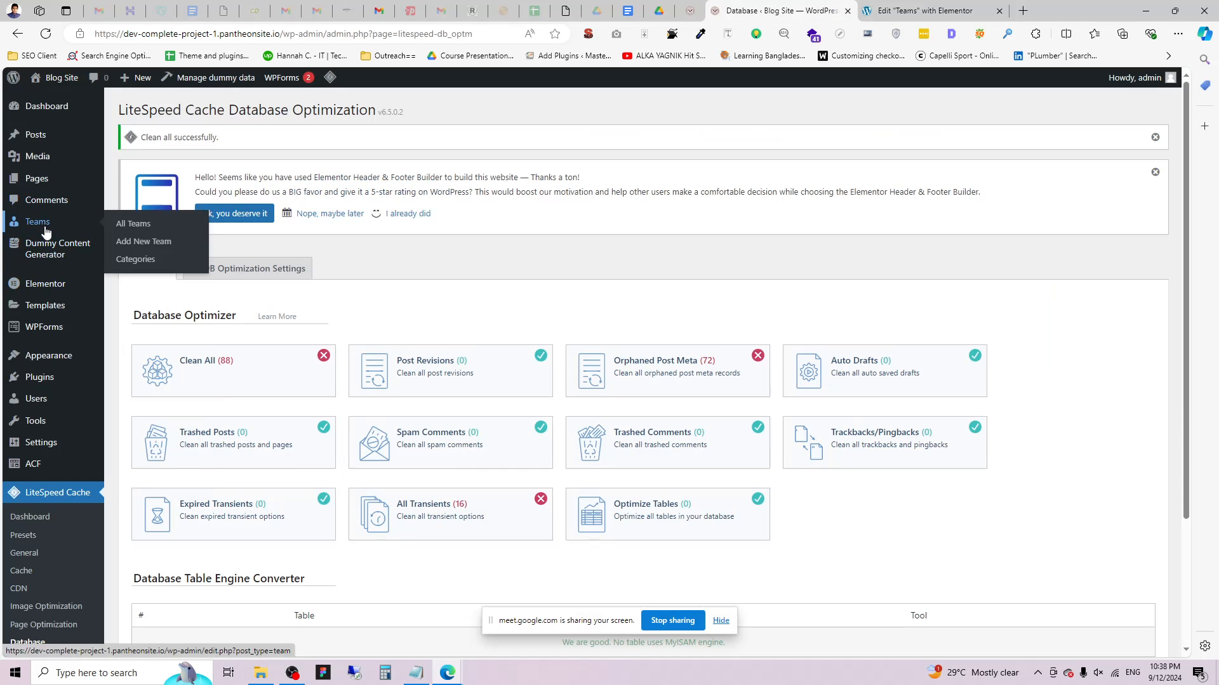
middle_click(134, 223)
left_click(889, 10)
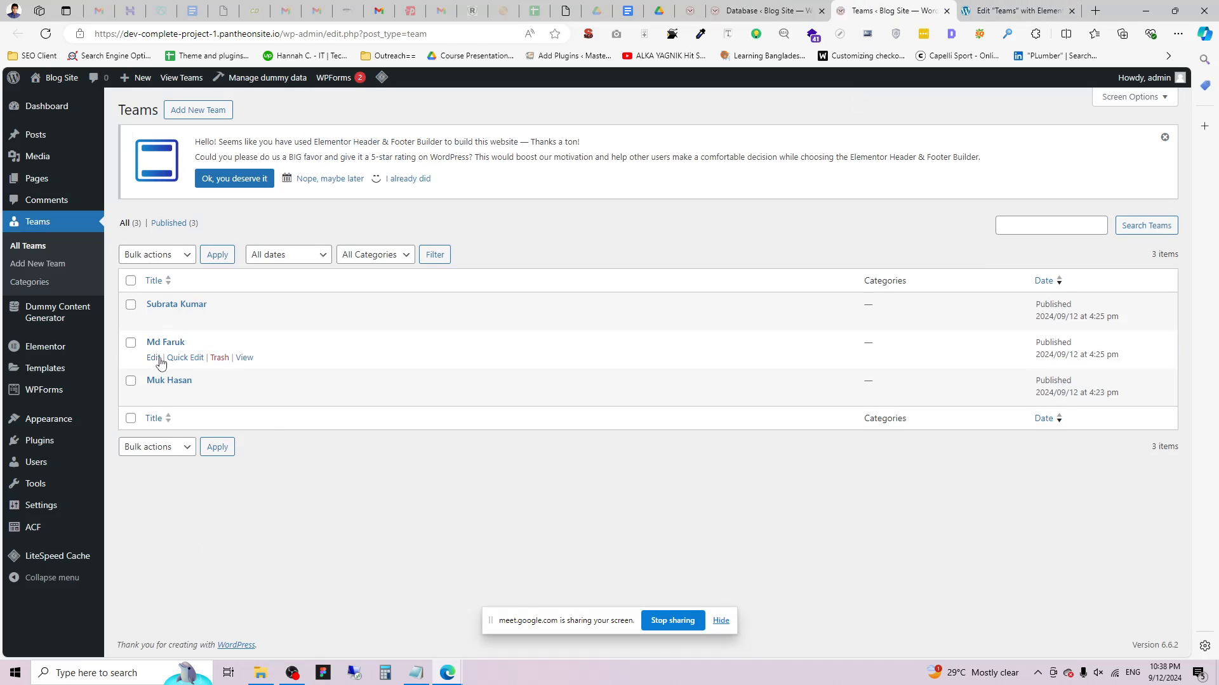
Give the second team member the job title CEO and update the post.
left_click(156, 358)
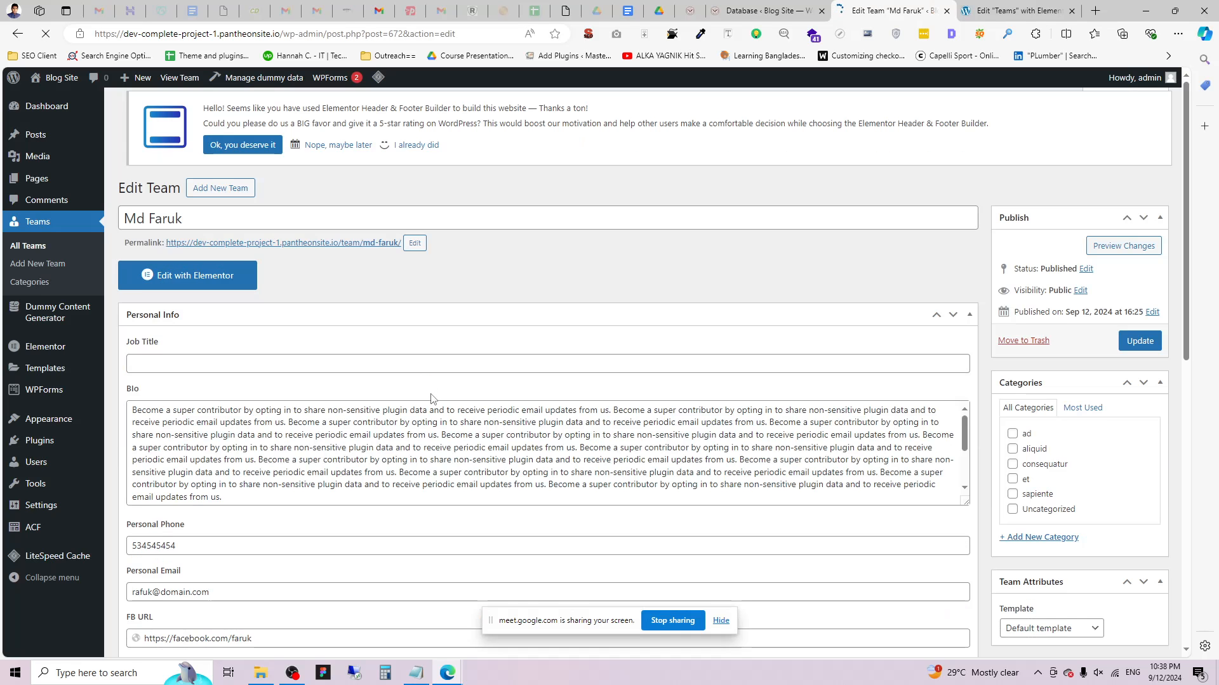
scroll(267, 469, "down", 3)
left_click(175, 164)
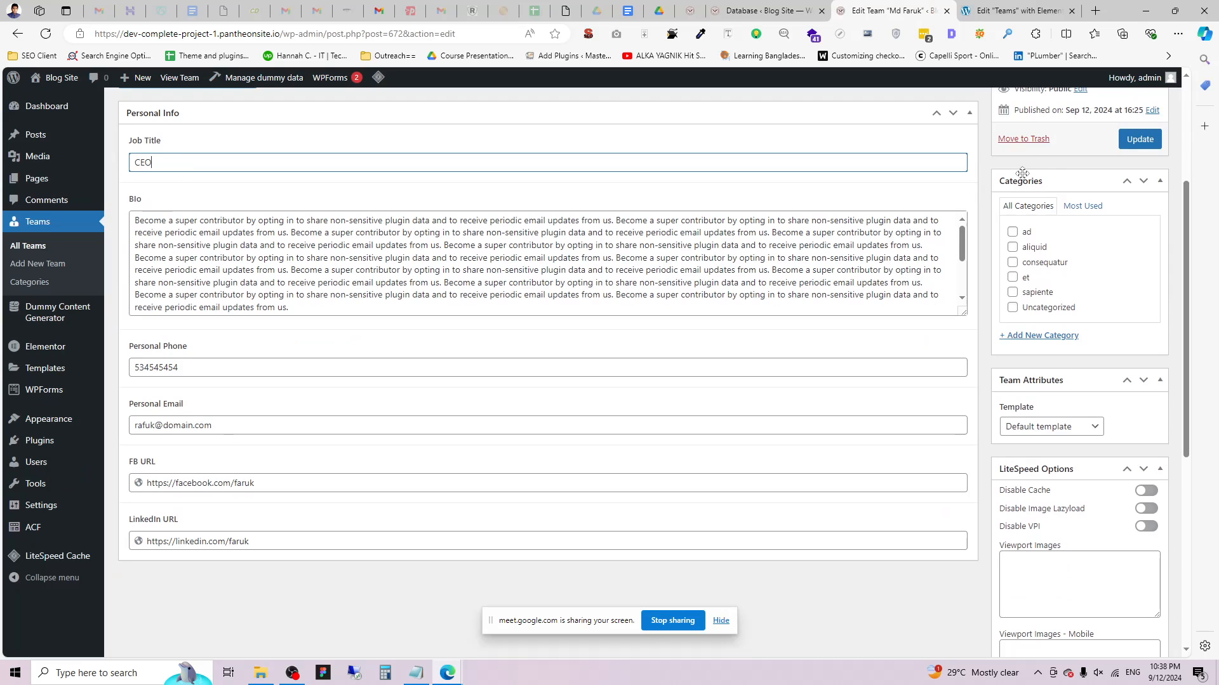
left_click(1139, 139)
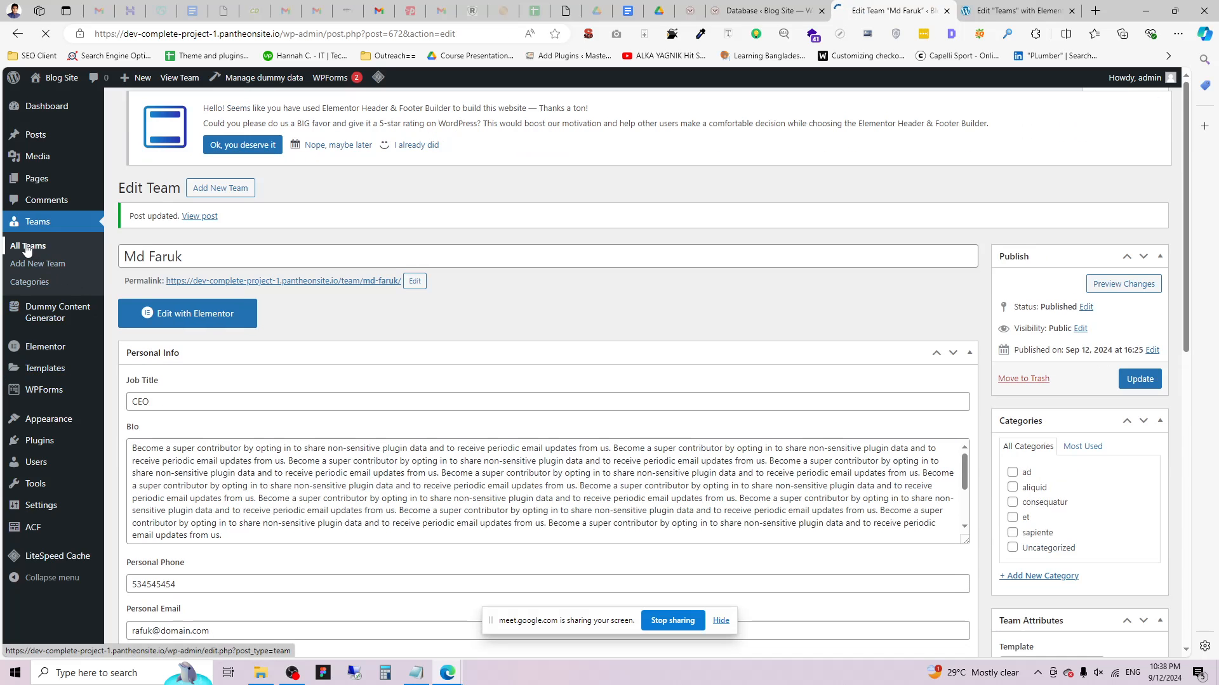
Set the first team member's job title to Founder and update it.
left_click(28, 246)
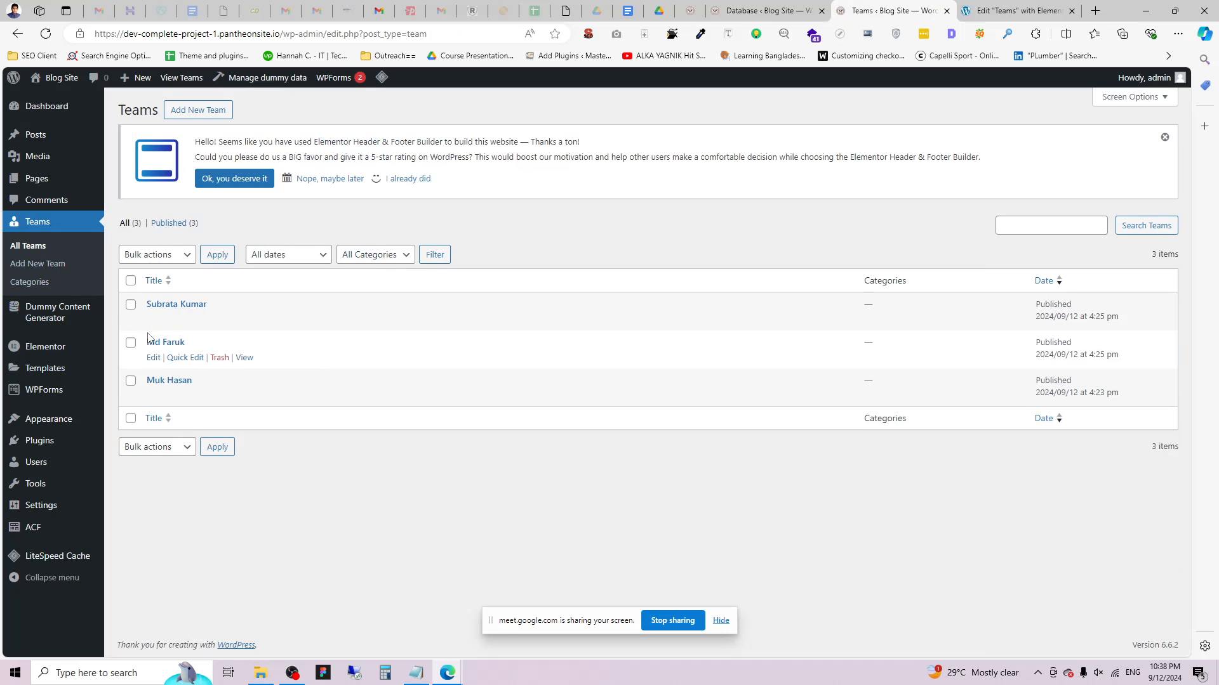
left_click(155, 319)
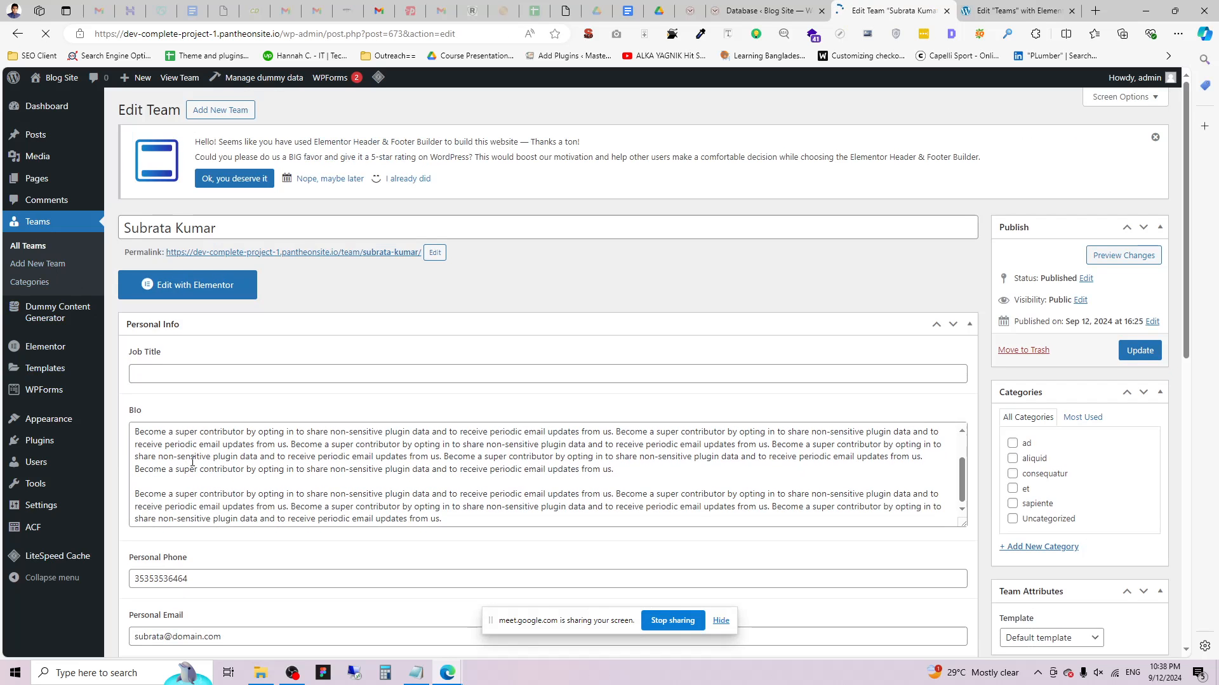
left_click(174, 369)
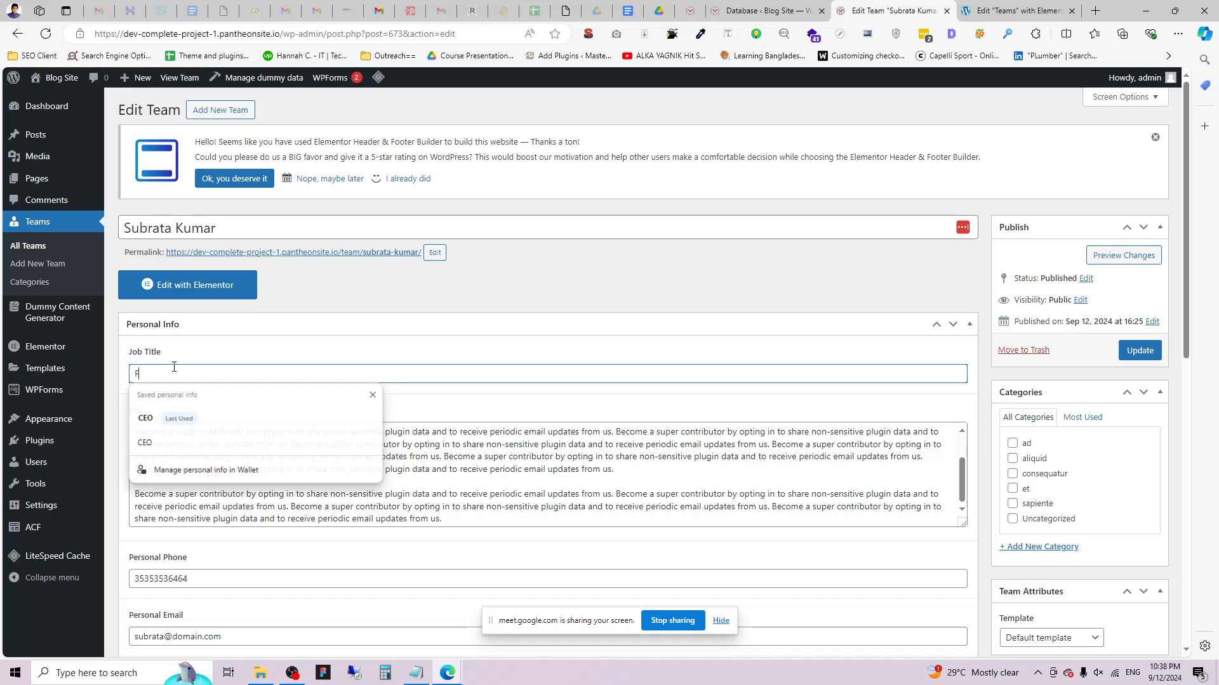
type("Founder")
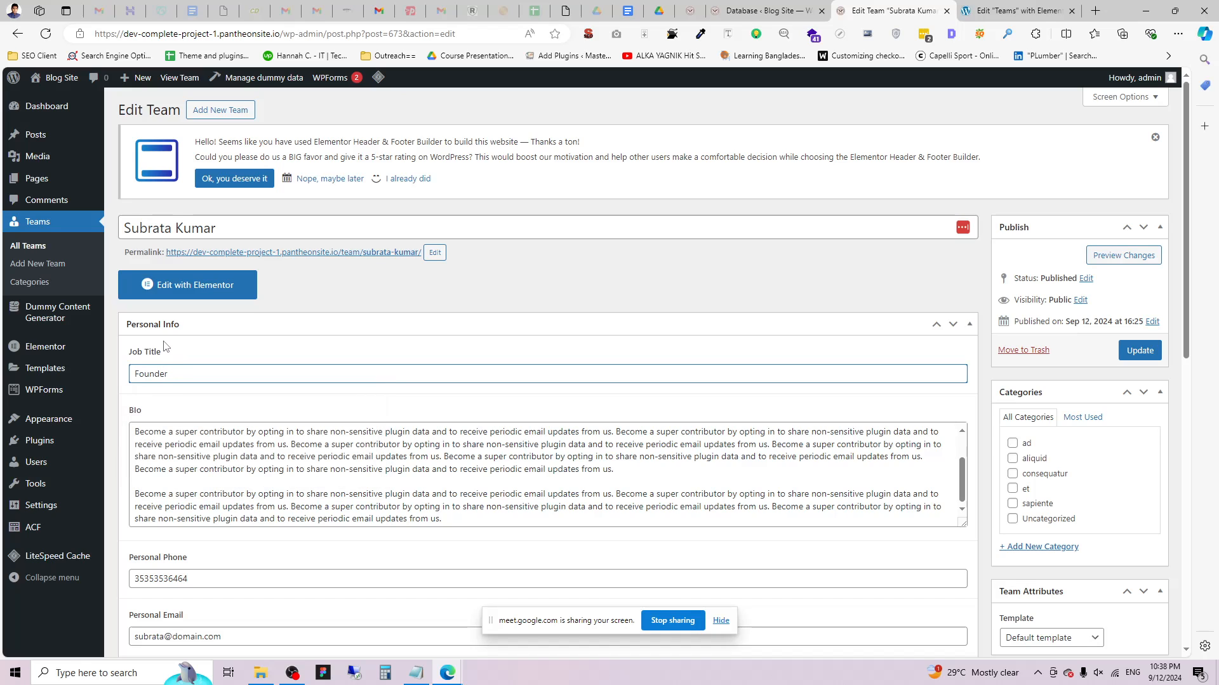
left_click(1140, 350)
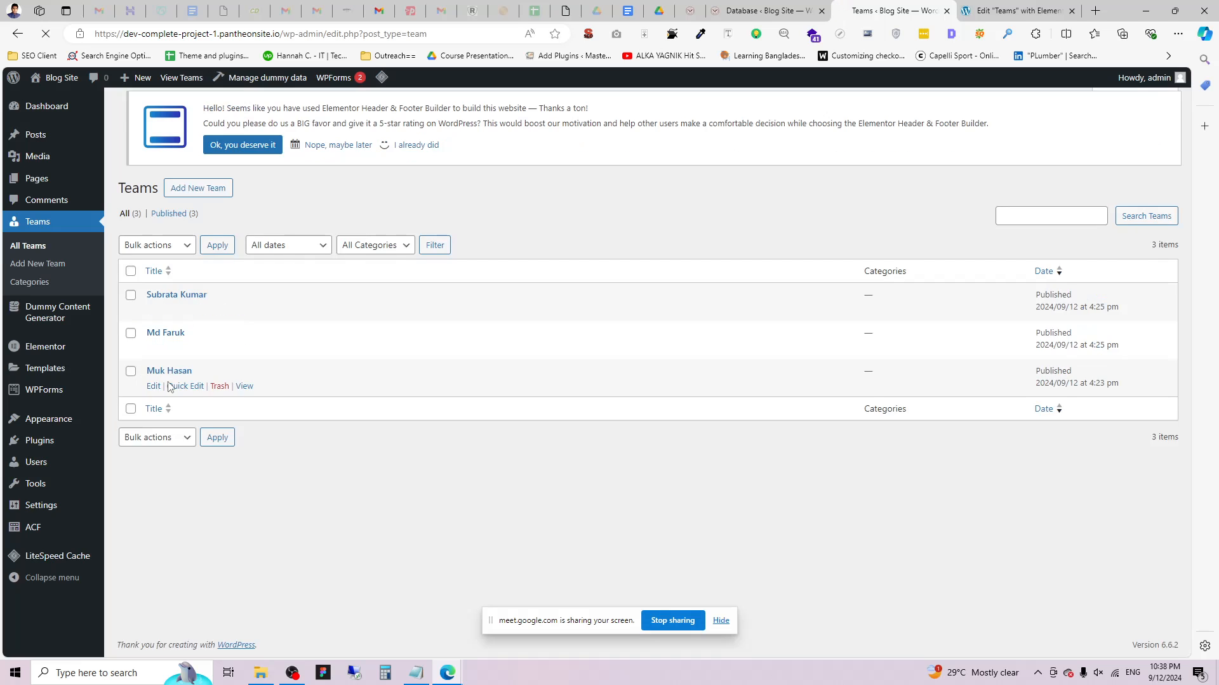
Set the last team member's job title to Director, save, and return to Elementor.
left_click(153, 398)
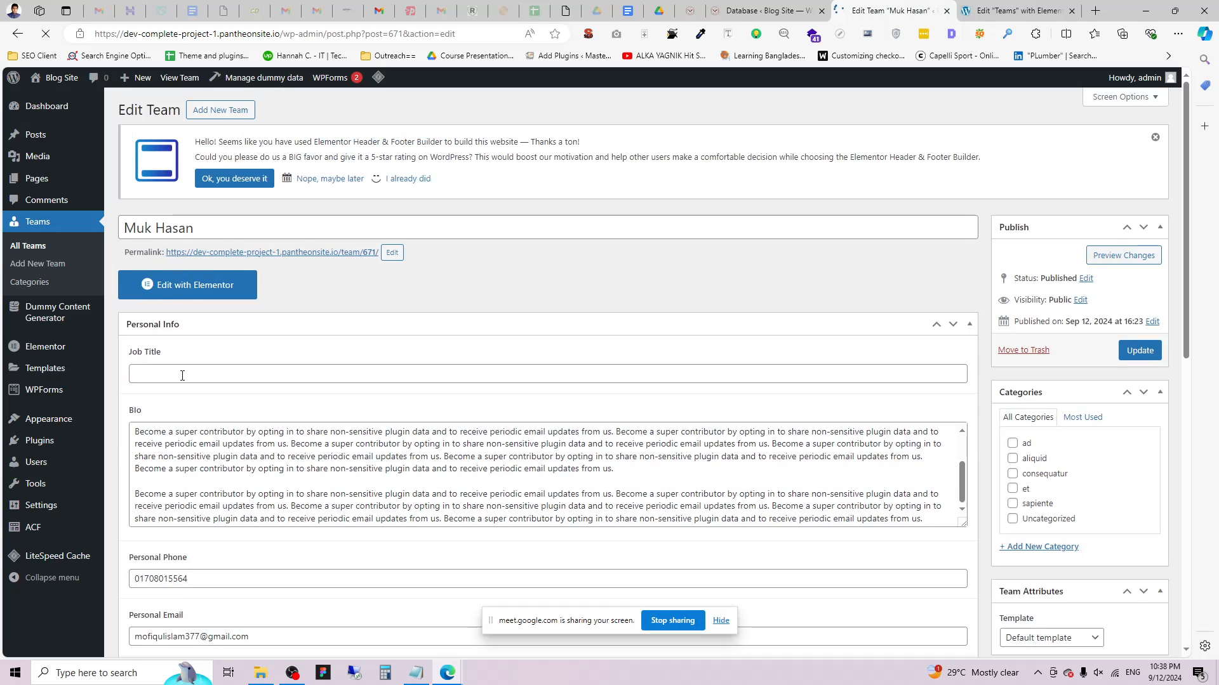
left_click(183, 375)
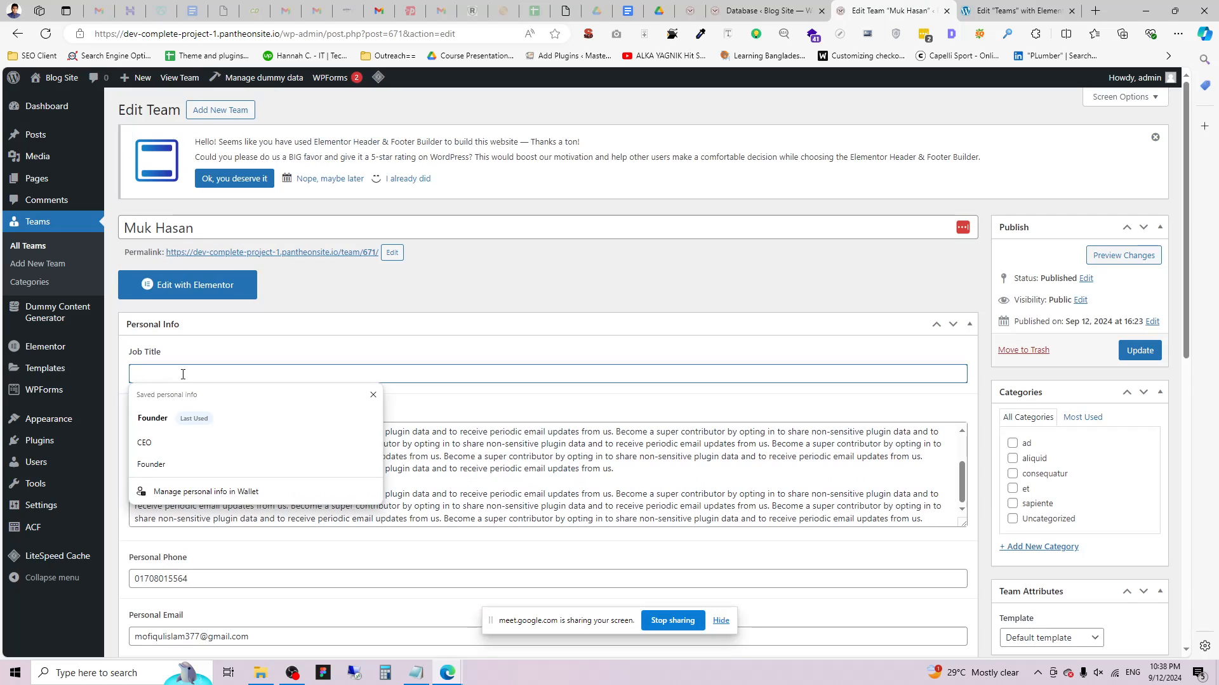
type("Director")
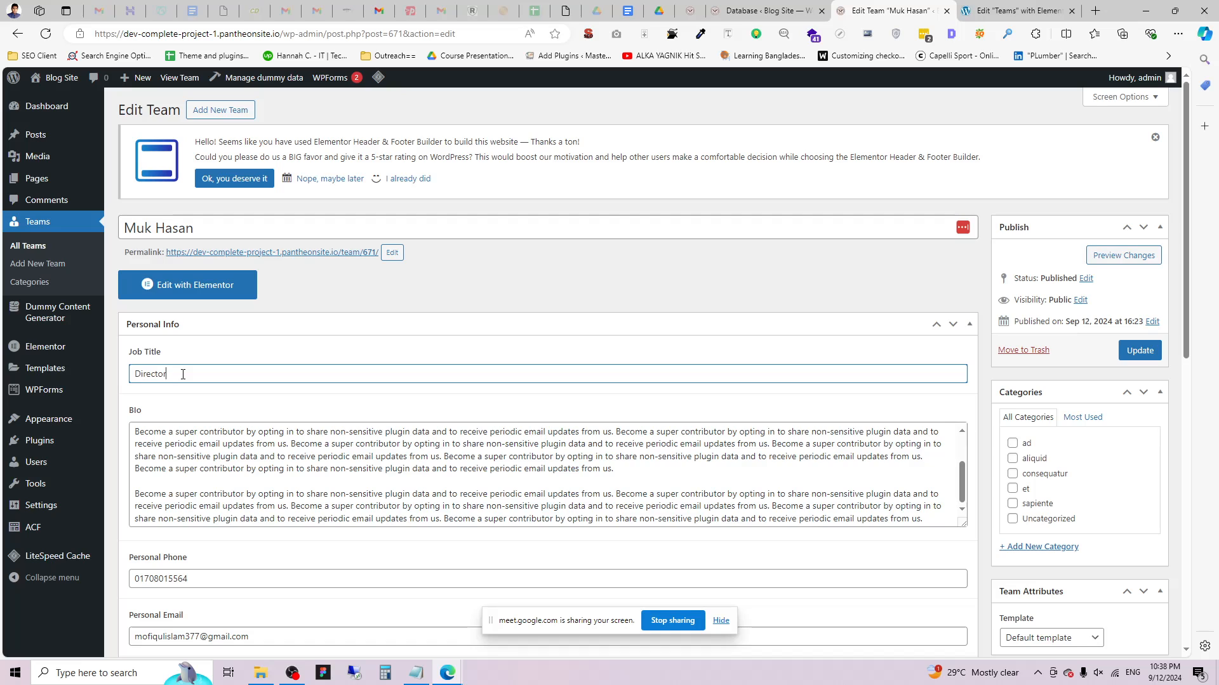
left_click(1127, 358)
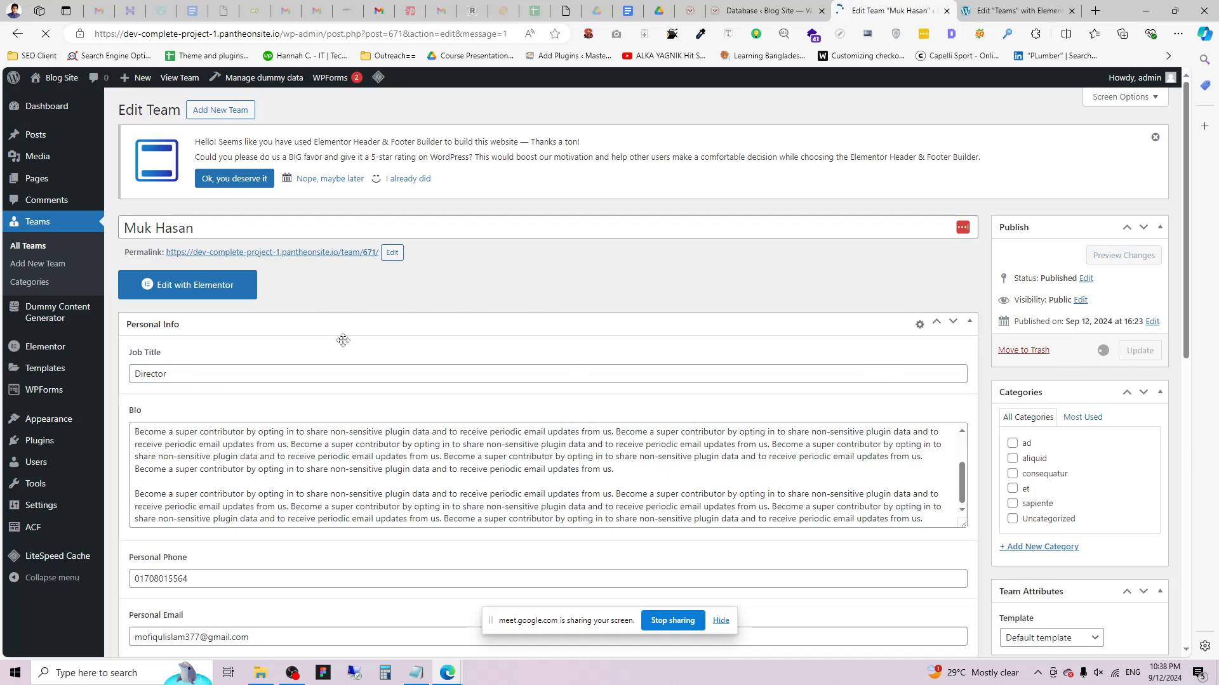
key("ctrl+Tab")
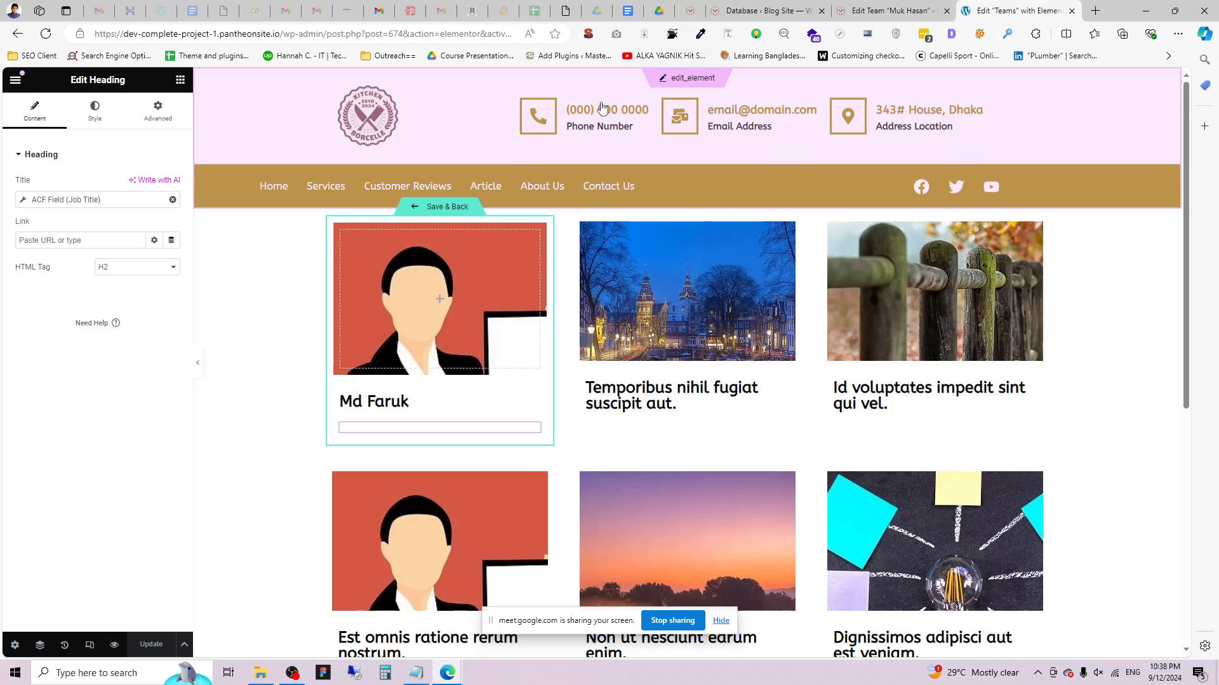
Reload the editor and move the job-title heading's 'Job Title:' label before the ACF value.
left_click(46, 33)
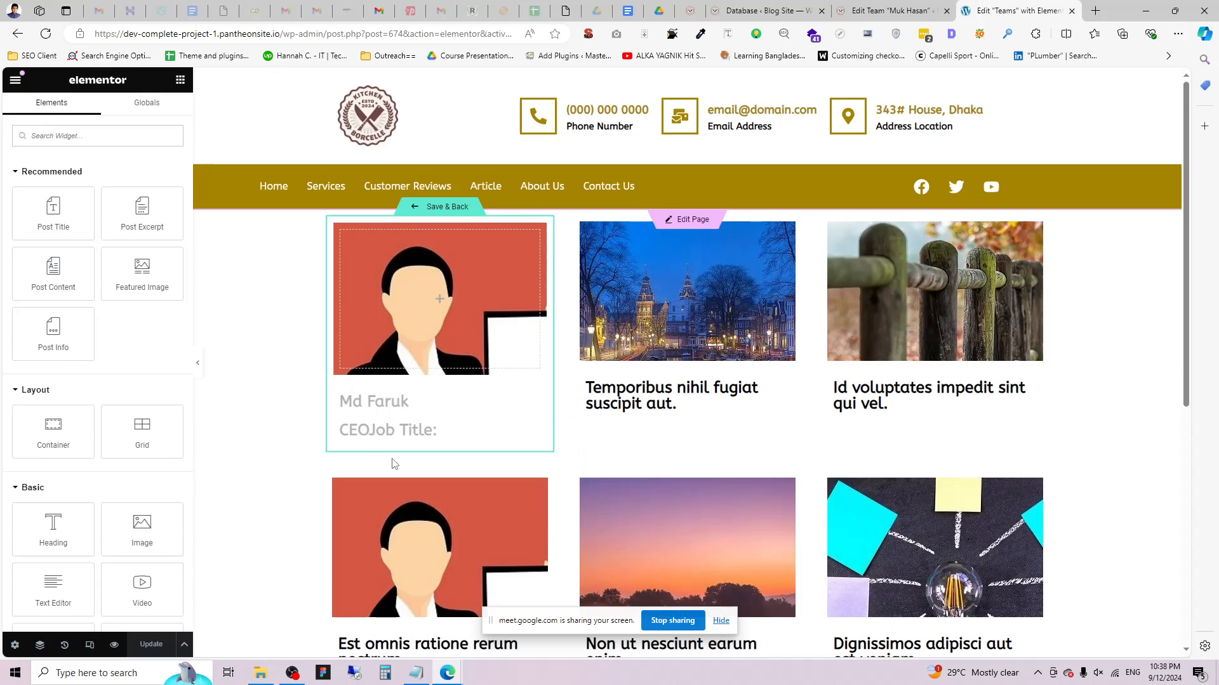
left_click(532, 431)
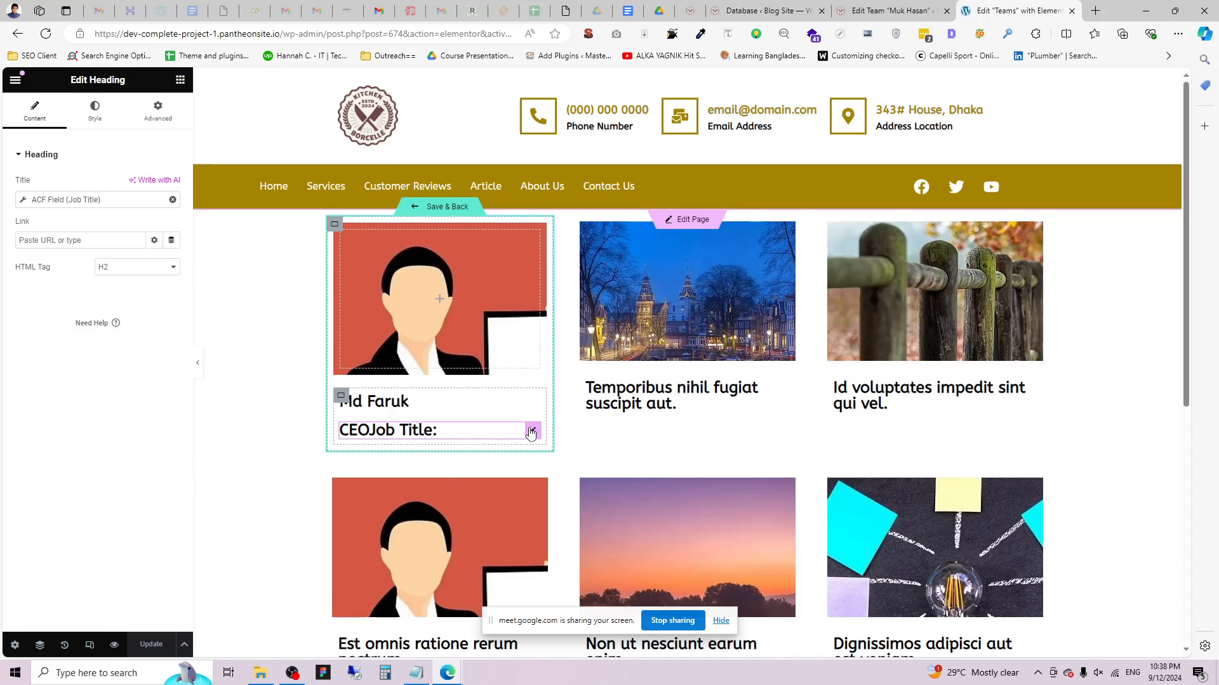
left_click(24, 202)
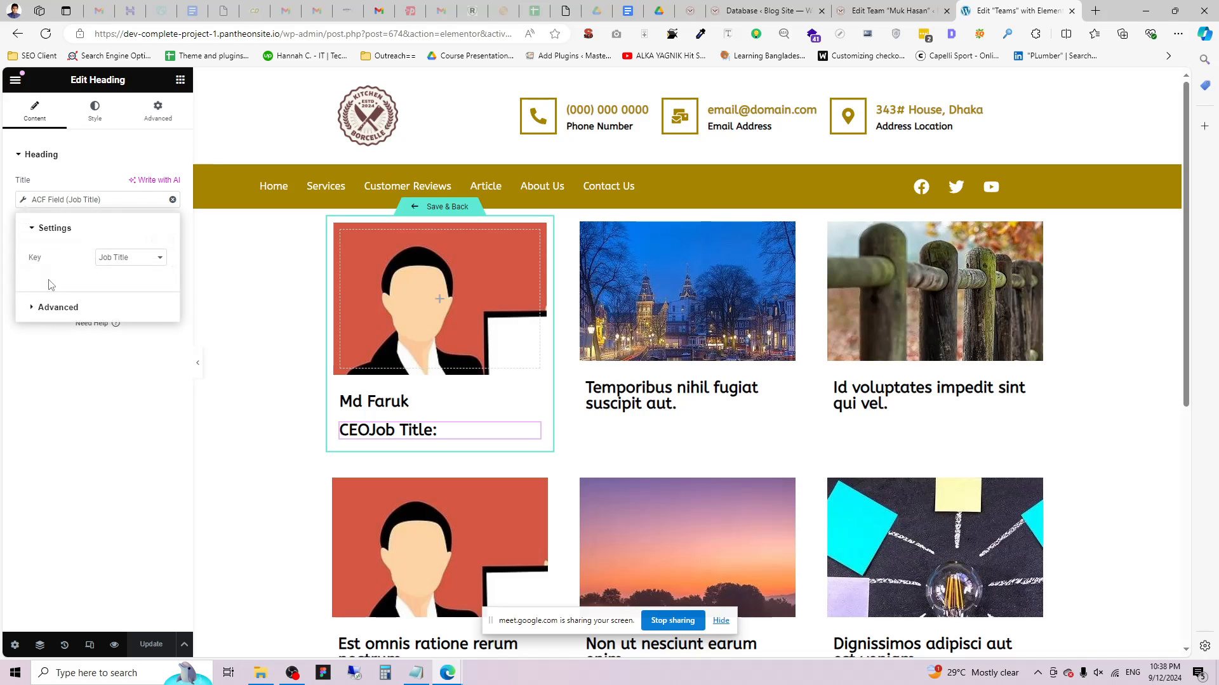
left_click(59, 307)
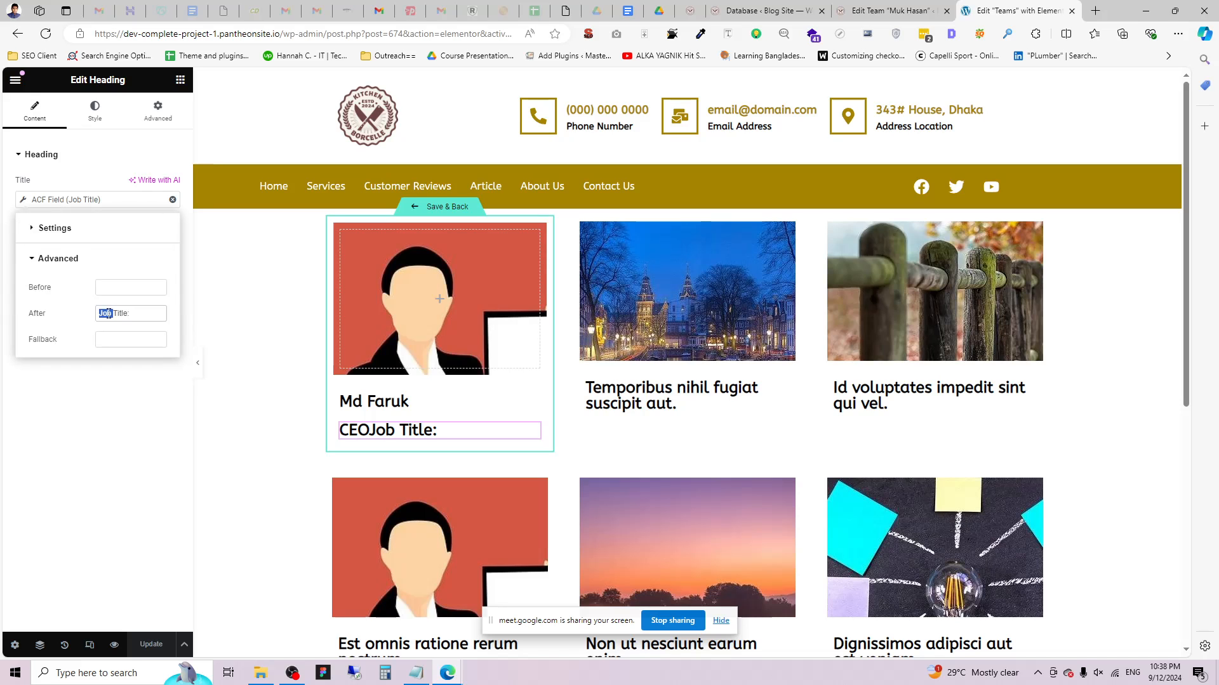
key("BackSpace")
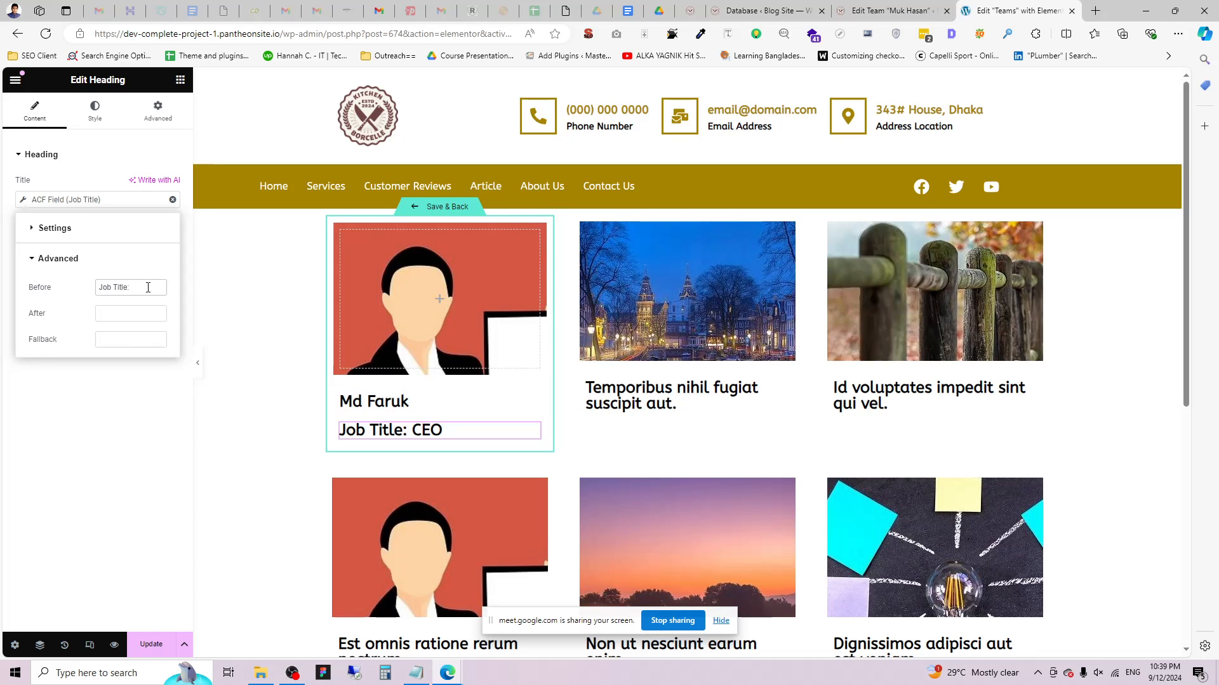
Set the job-title heading's typography size to 16 px.
left_click(95, 111)
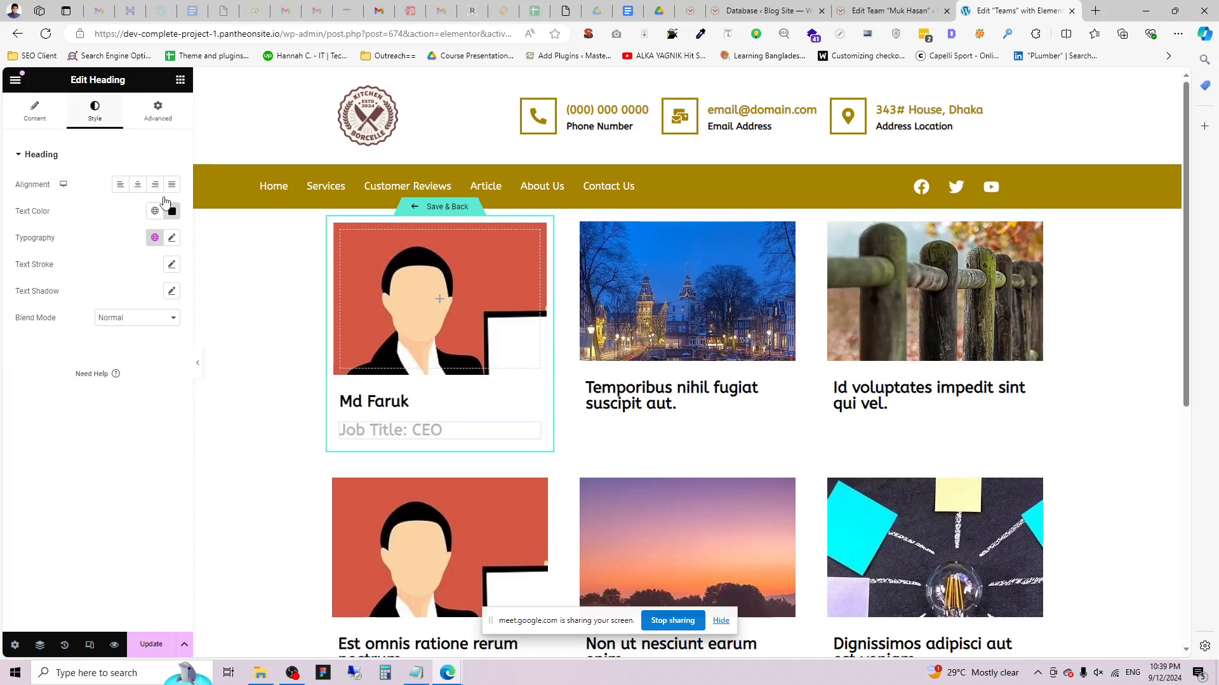
left_click(171, 237)
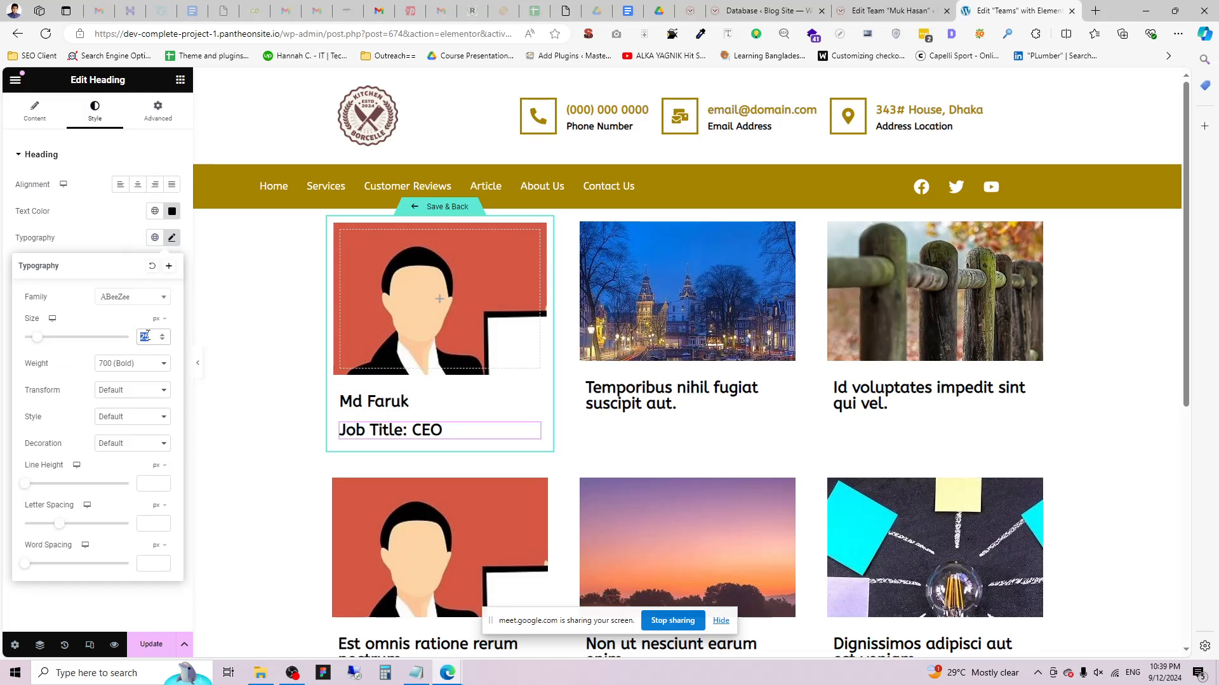
type("16")
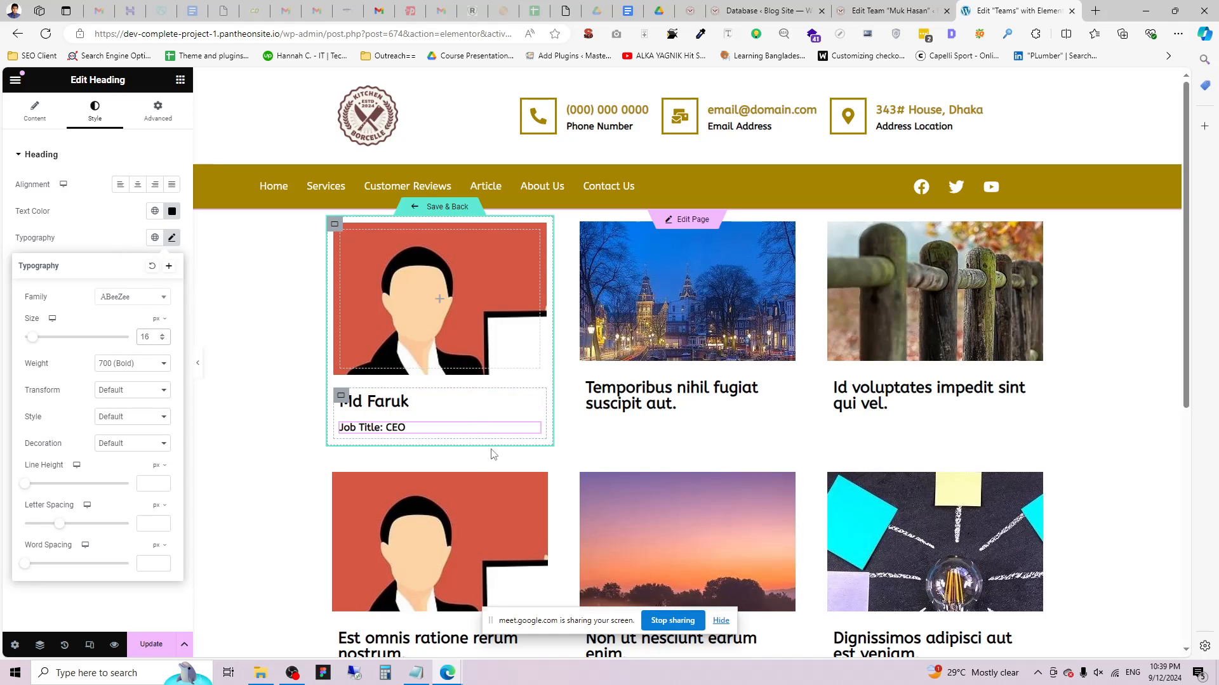
Link the name heading dynamically to the post URL and save the template.
left_click(437, 401)
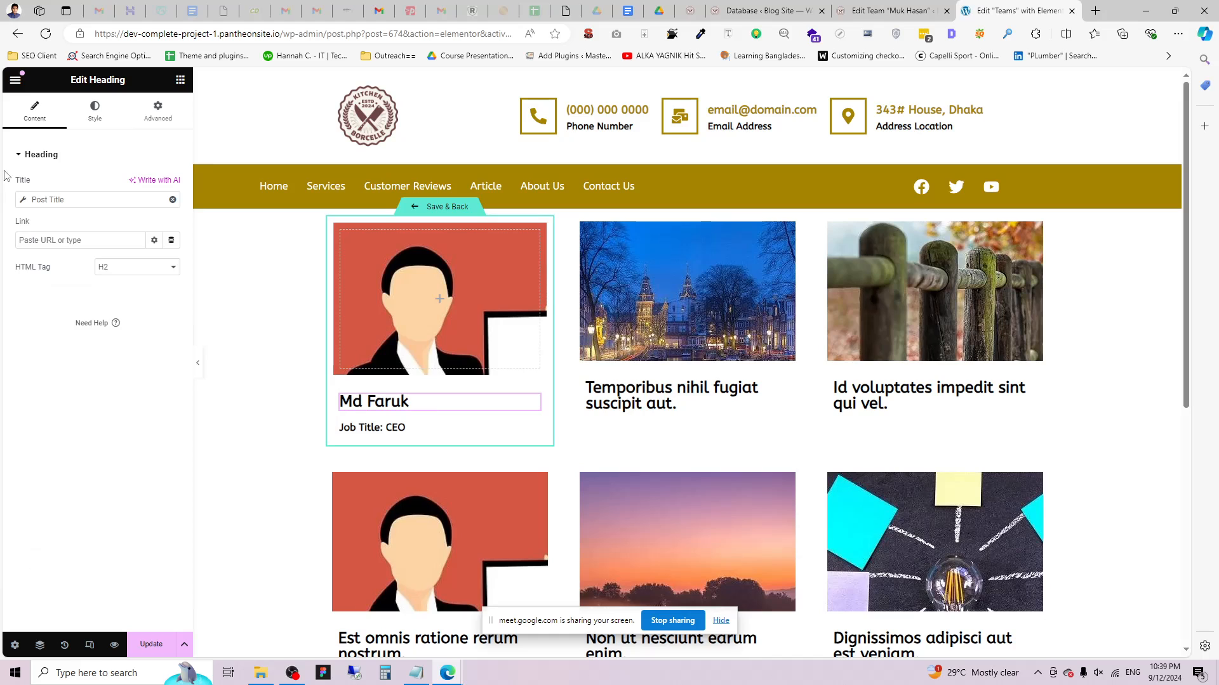
left_click(171, 240)
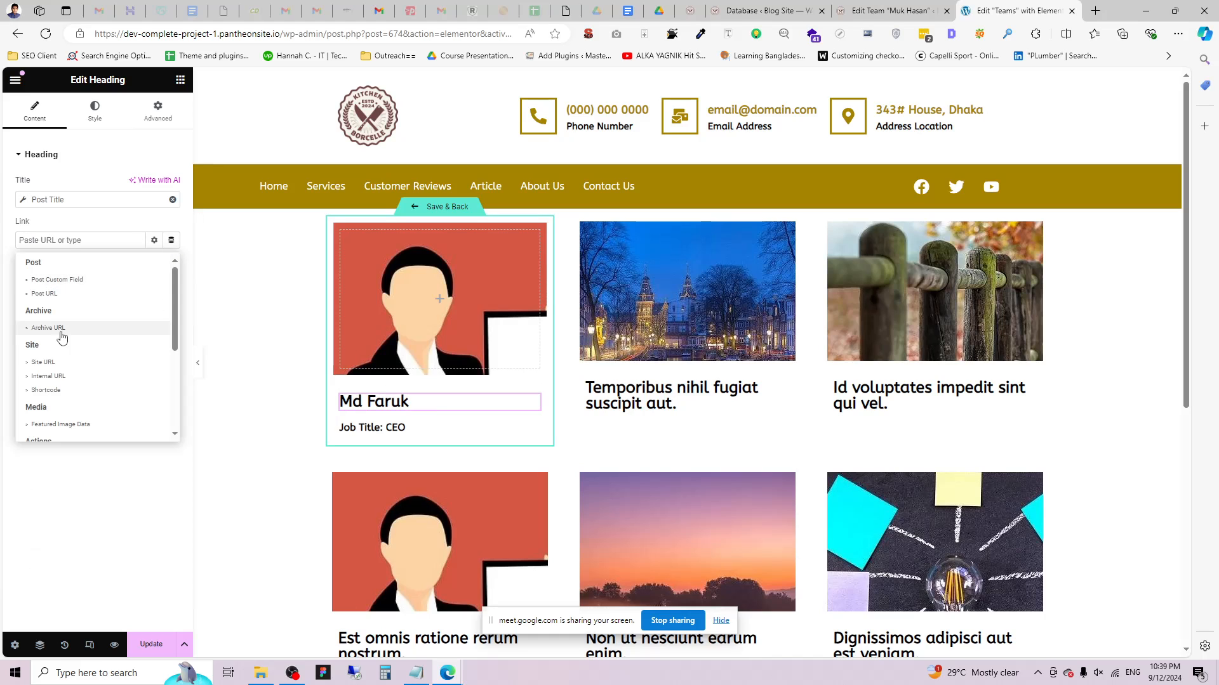
left_click(54, 295)
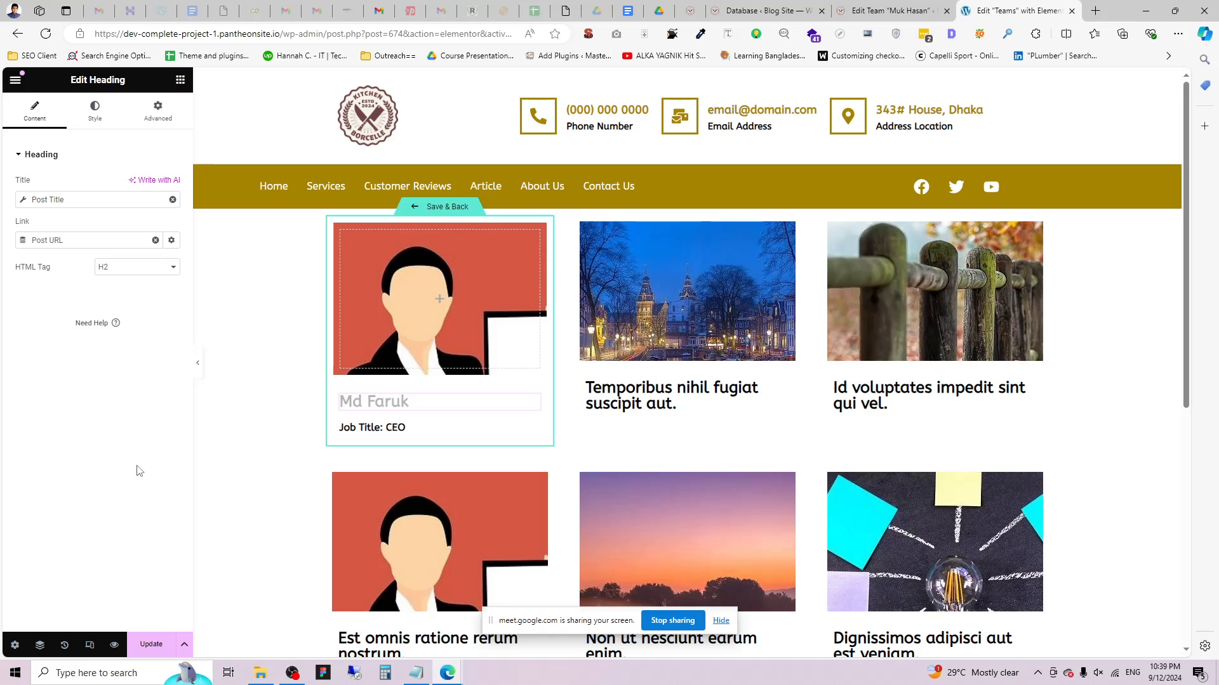
left_click(151, 644)
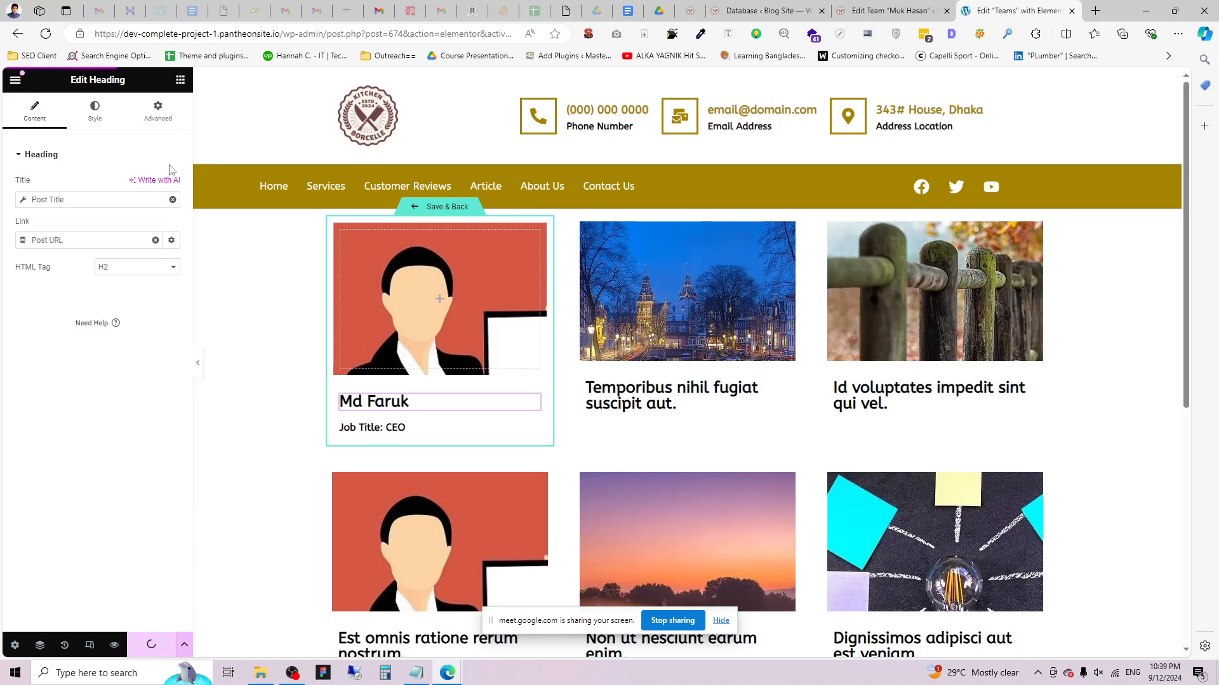
Add a Social Icons widget below the job title in the card.
left_click(180, 79)
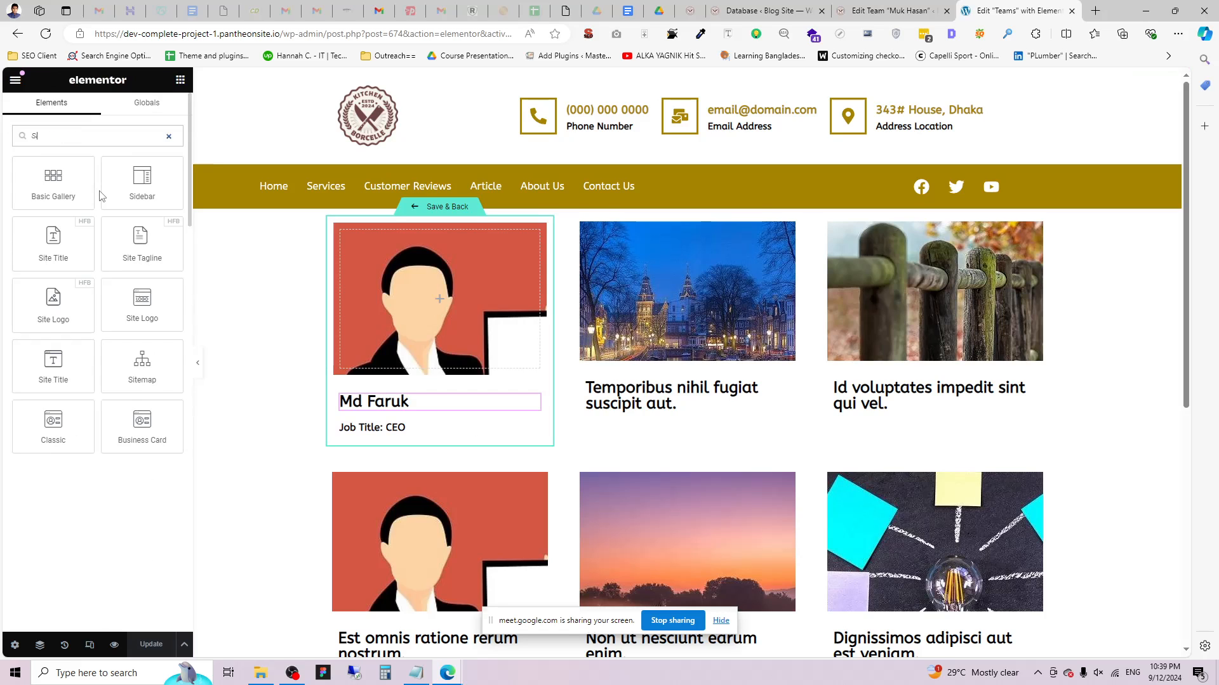
type("Cia")
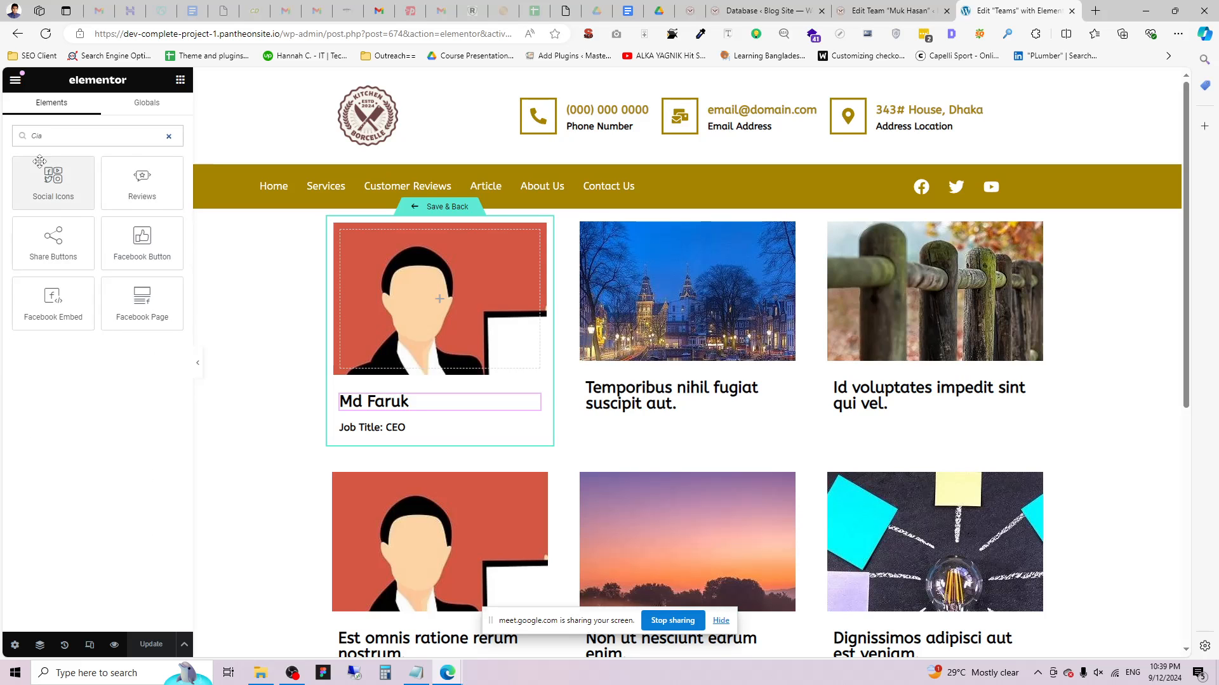
left_click_drag(39, 162, 419, 429)
left_click(419, 403)
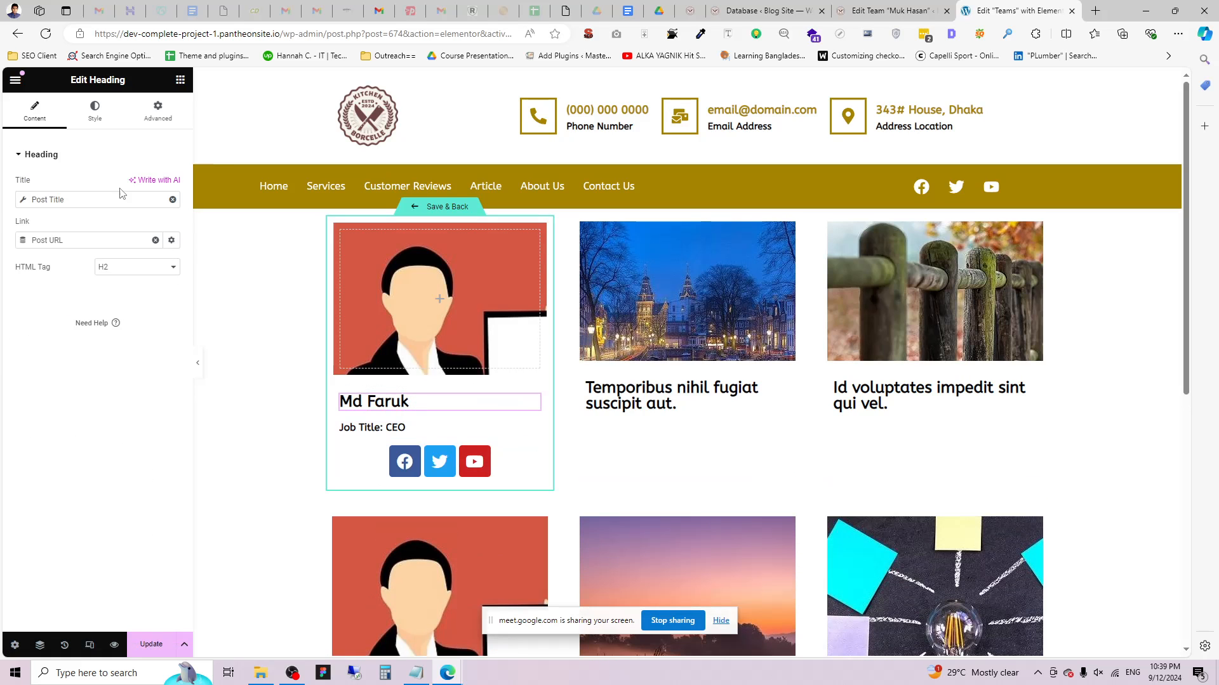
left_click(95, 111)
left_click(138, 184)
left_click(381, 427)
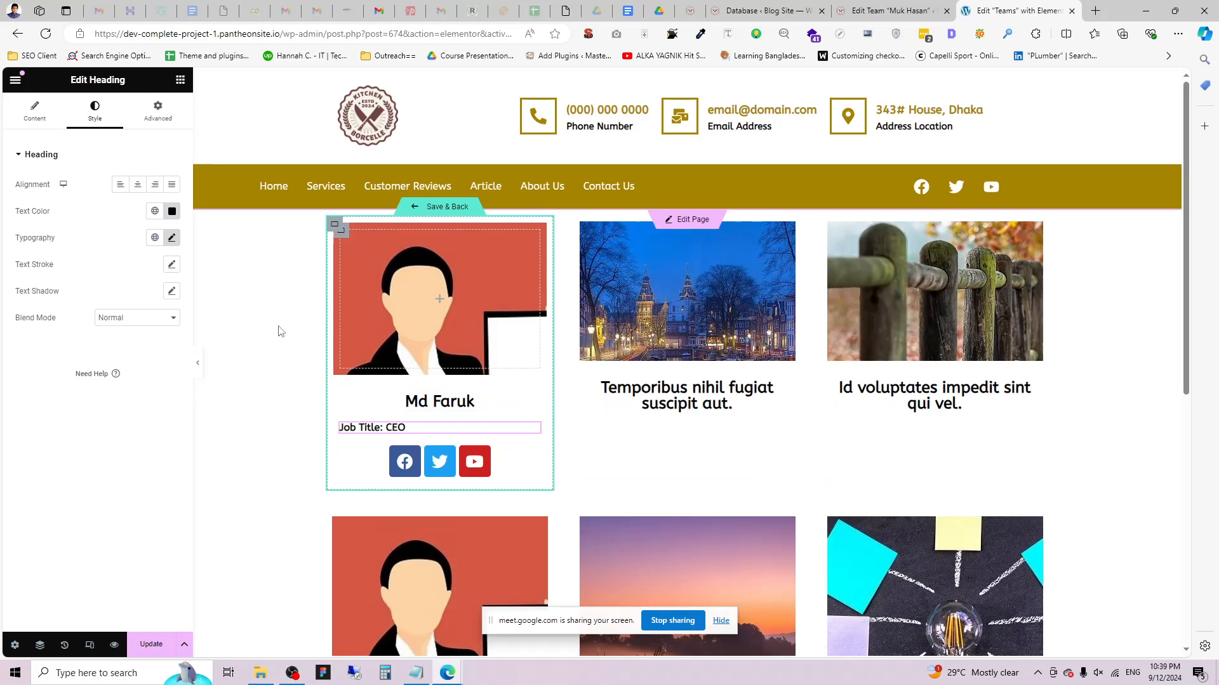
left_click(138, 184)
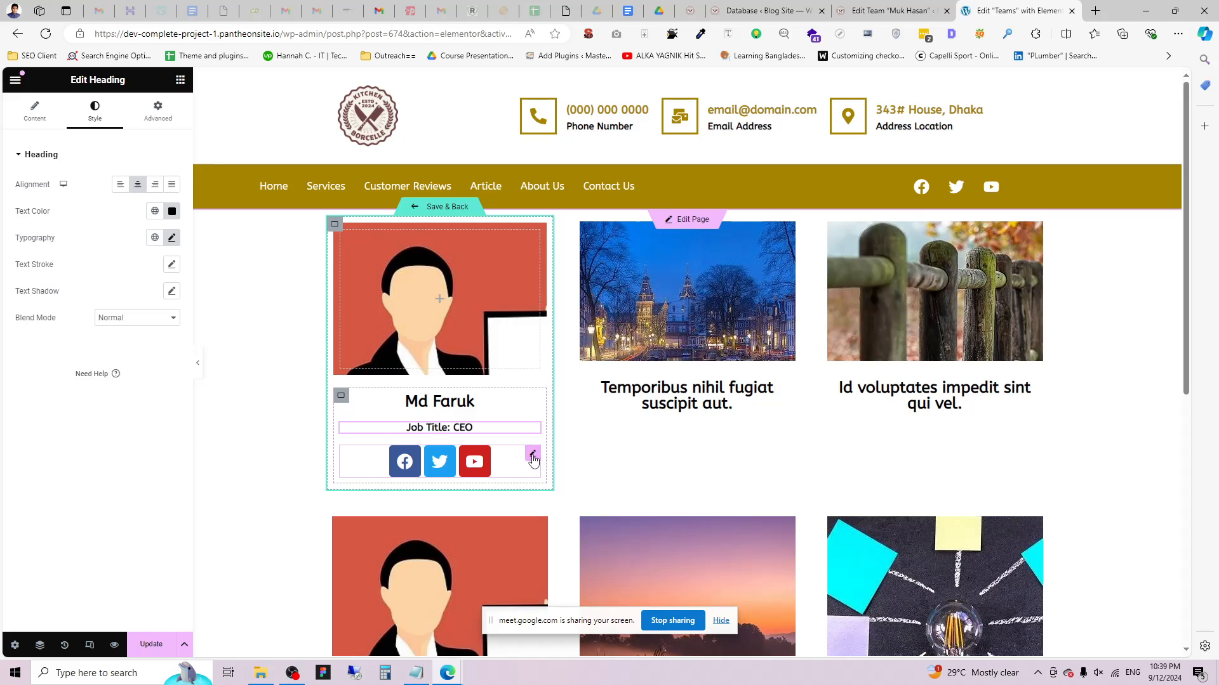
left_click(532, 456)
Make the social icons circular with Auto columns and shrink them to size 17.
left_click(137, 329)
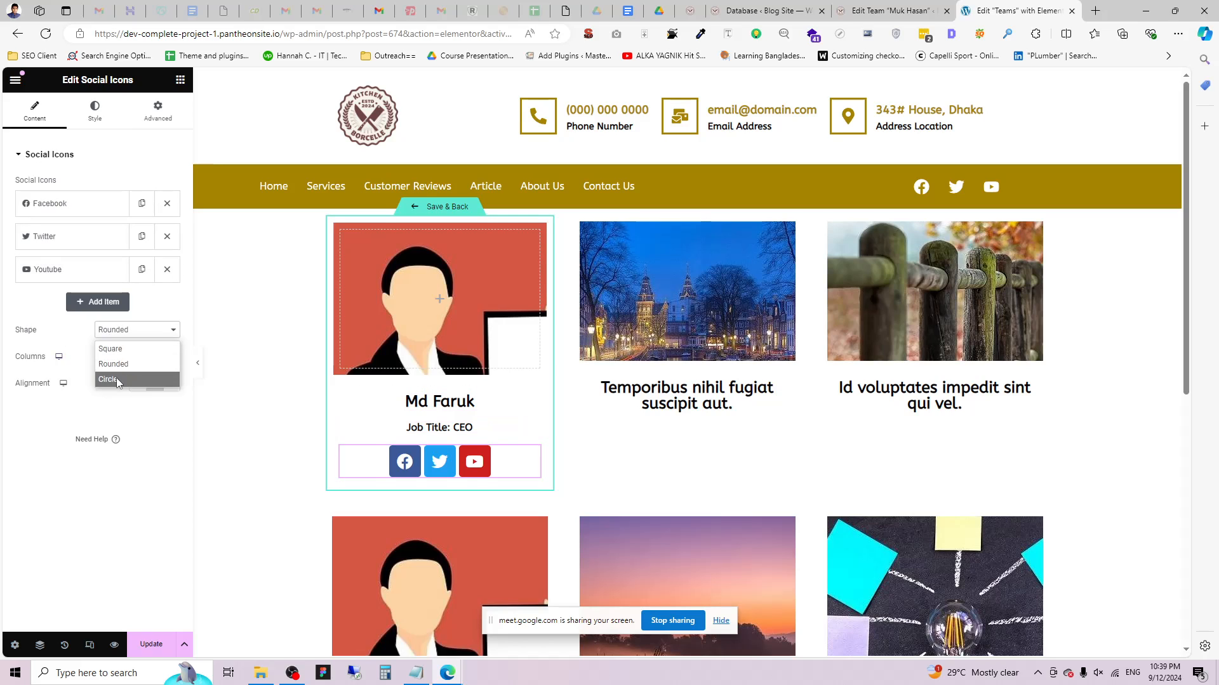
left_click(117, 379)
left_click(120, 358)
left_click(28, 434)
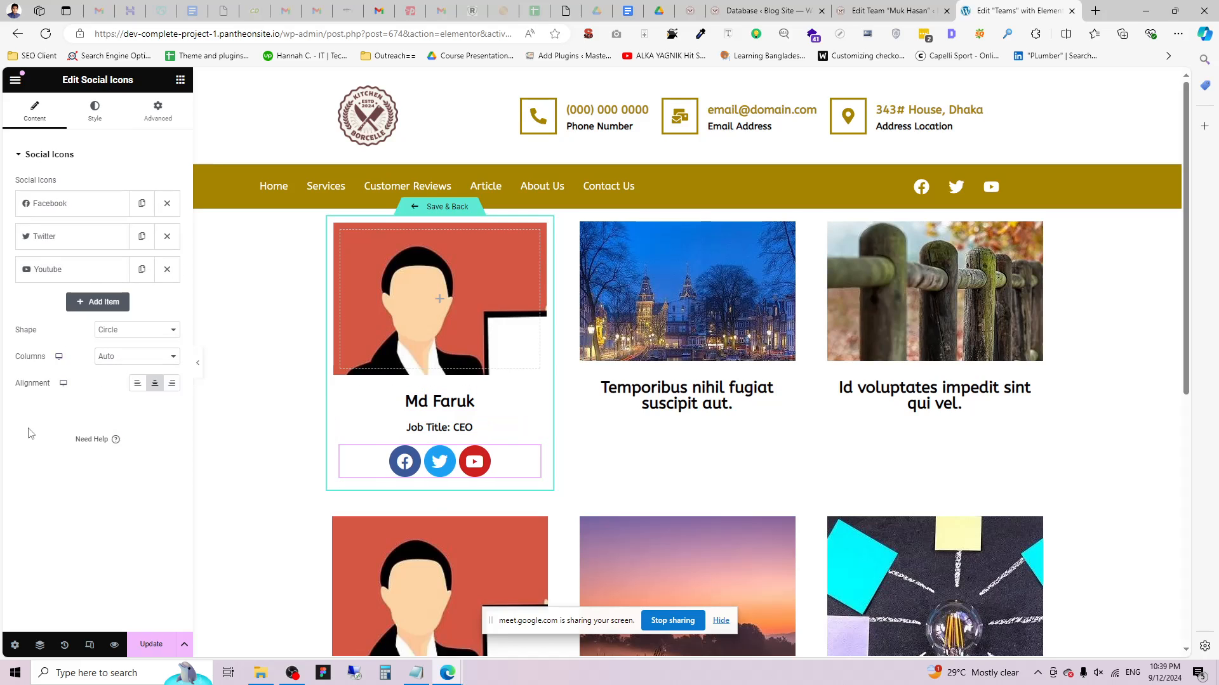
left_click(94, 115)
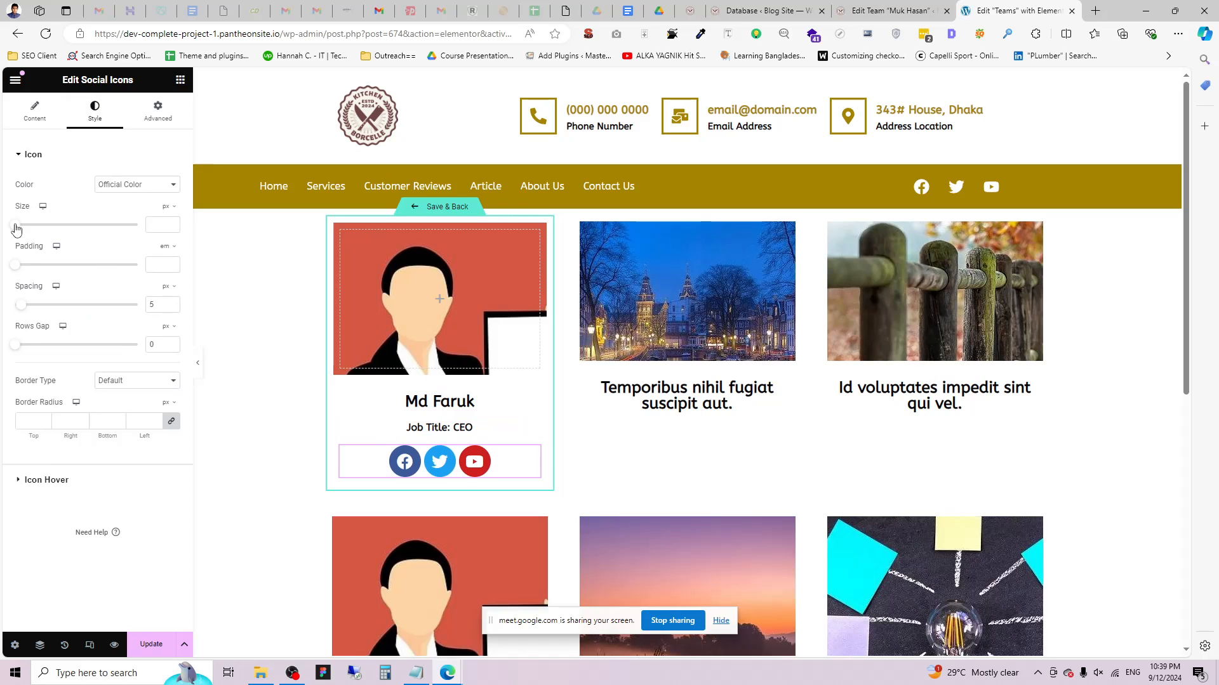
left_click_drag(17, 230, 19, 231)
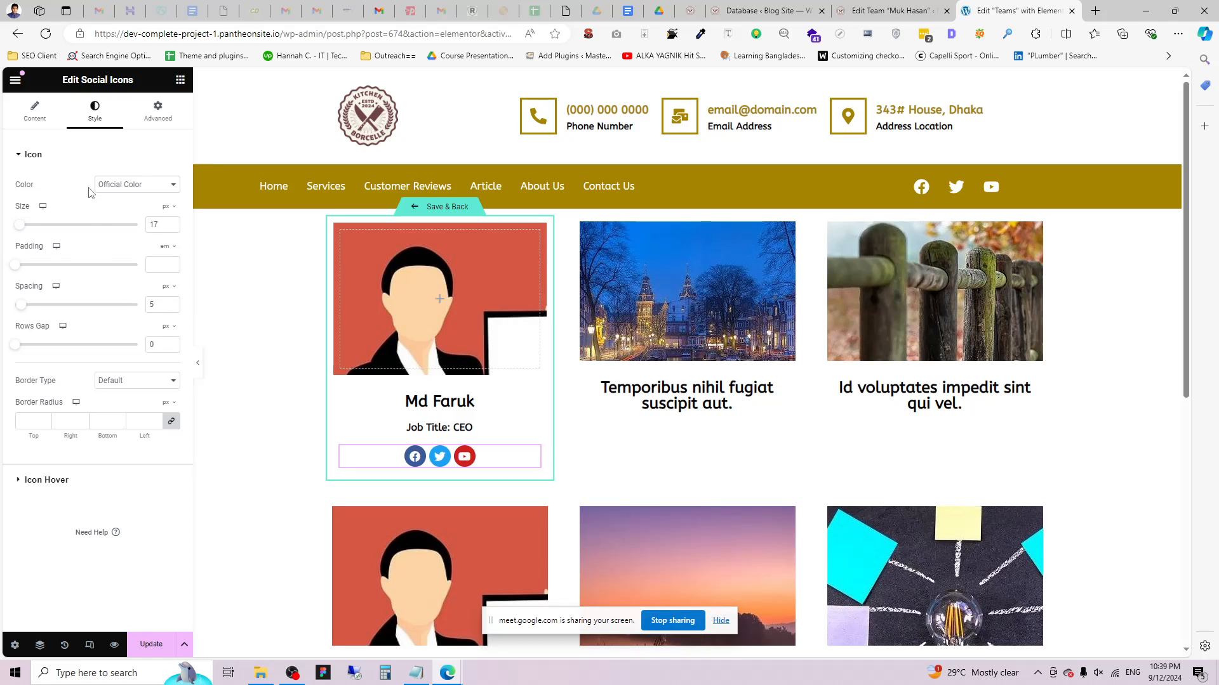
Delete the Youtube icon and replace the Twitter icon with Linkedin.
left_click(35, 111)
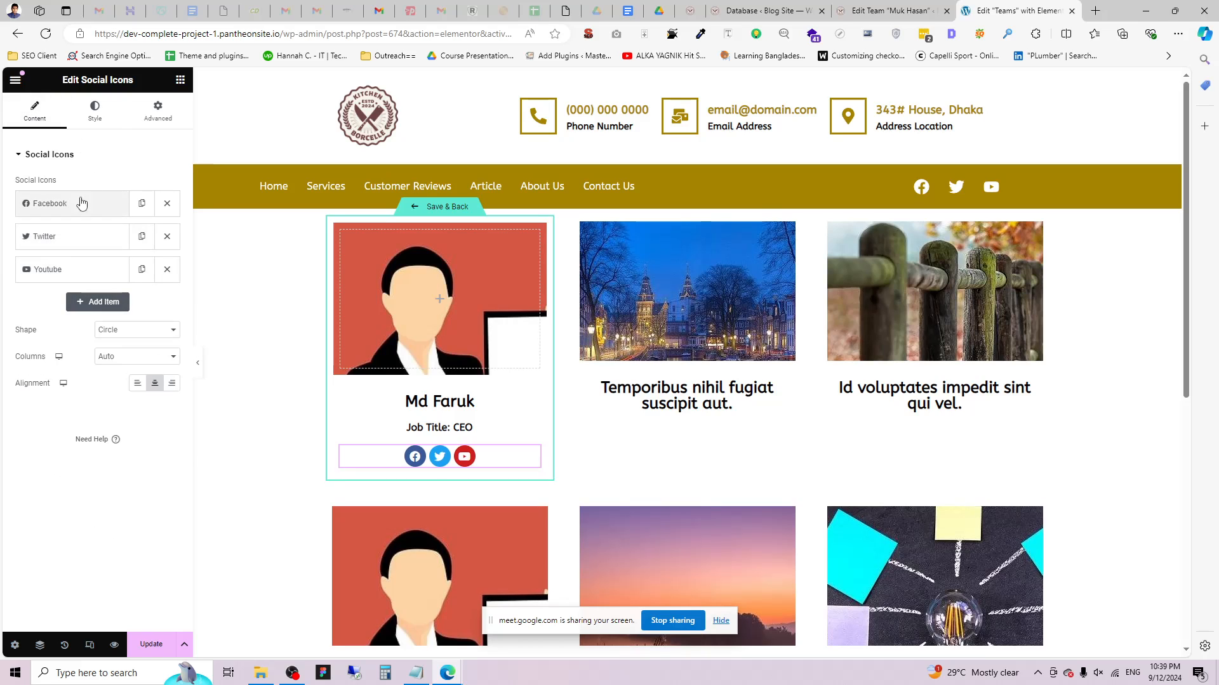
left_click(167, 269)
left_click(76, 244)
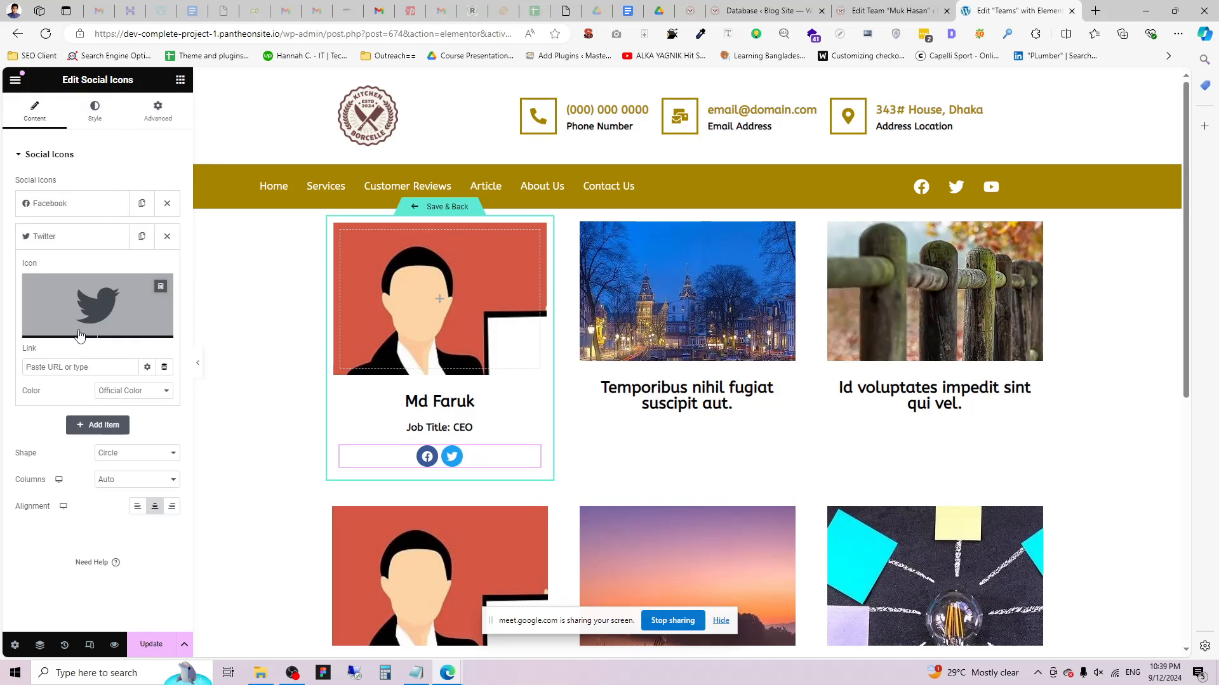
left_click(79, 335)
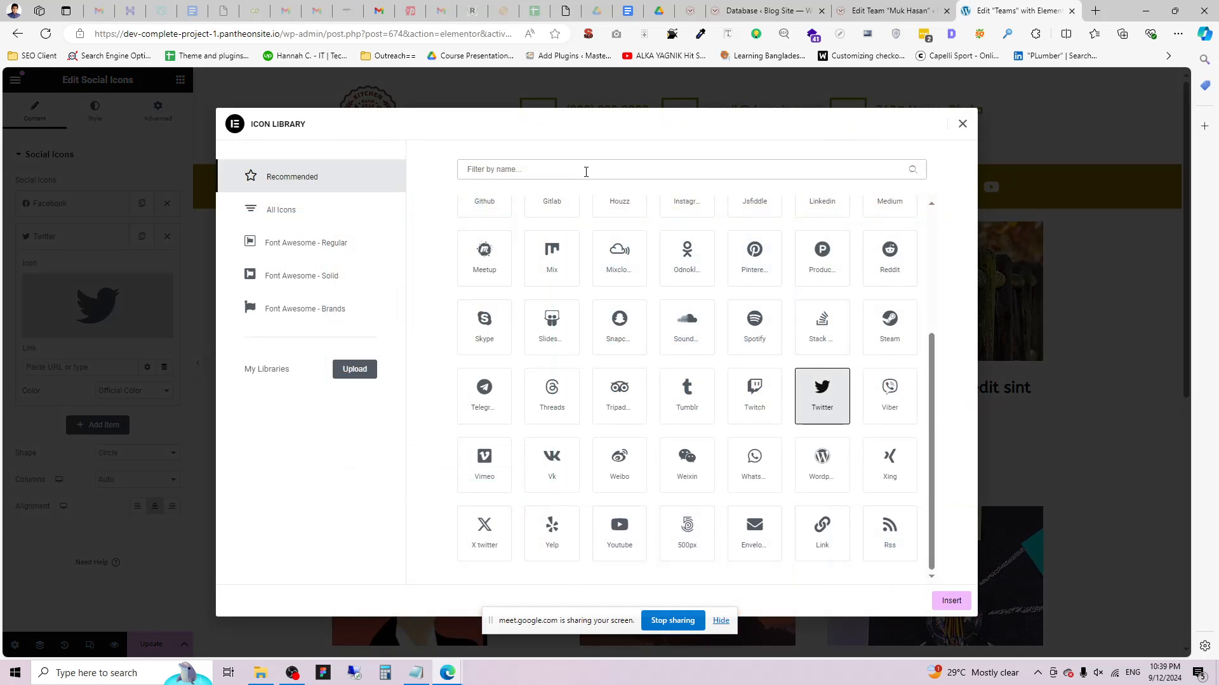
left_click(586, 172)
type("Link")
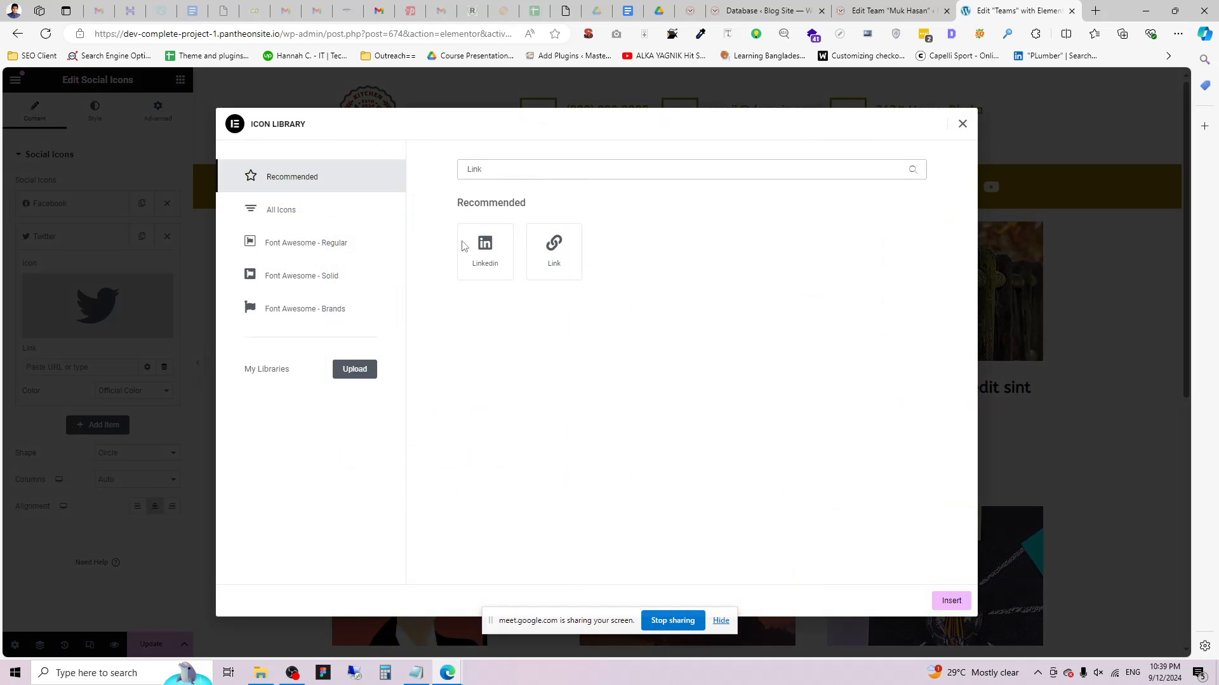
left_click(464, 248)
left_click(951, 601)
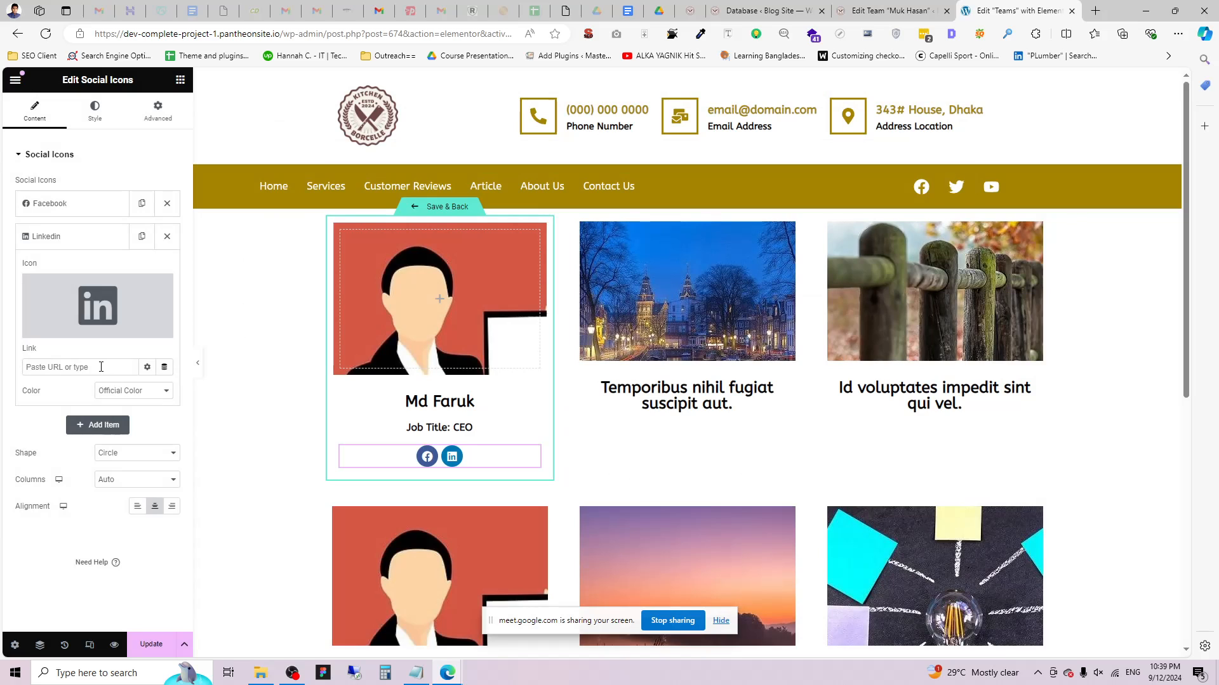
Bind the Facebook icon's link to the ACF URL Field 'FB URL'.
left_click(53, 204)
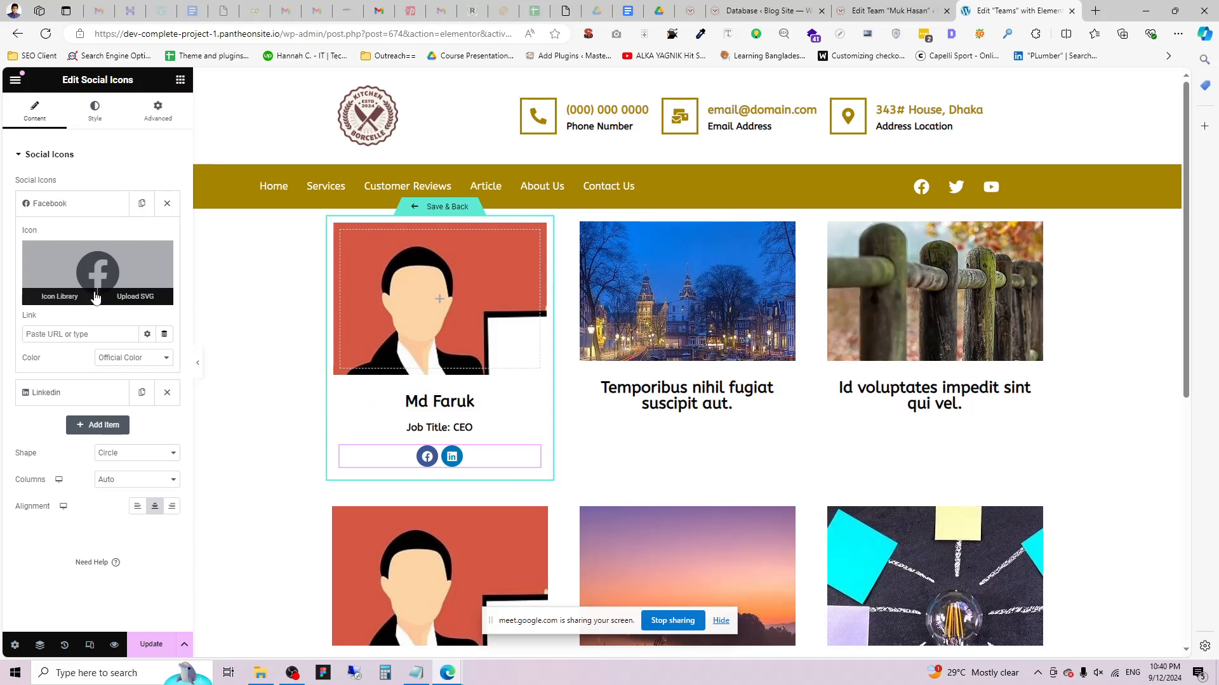
left_click(164, 333)
scroll(89, 445, "down", 5)
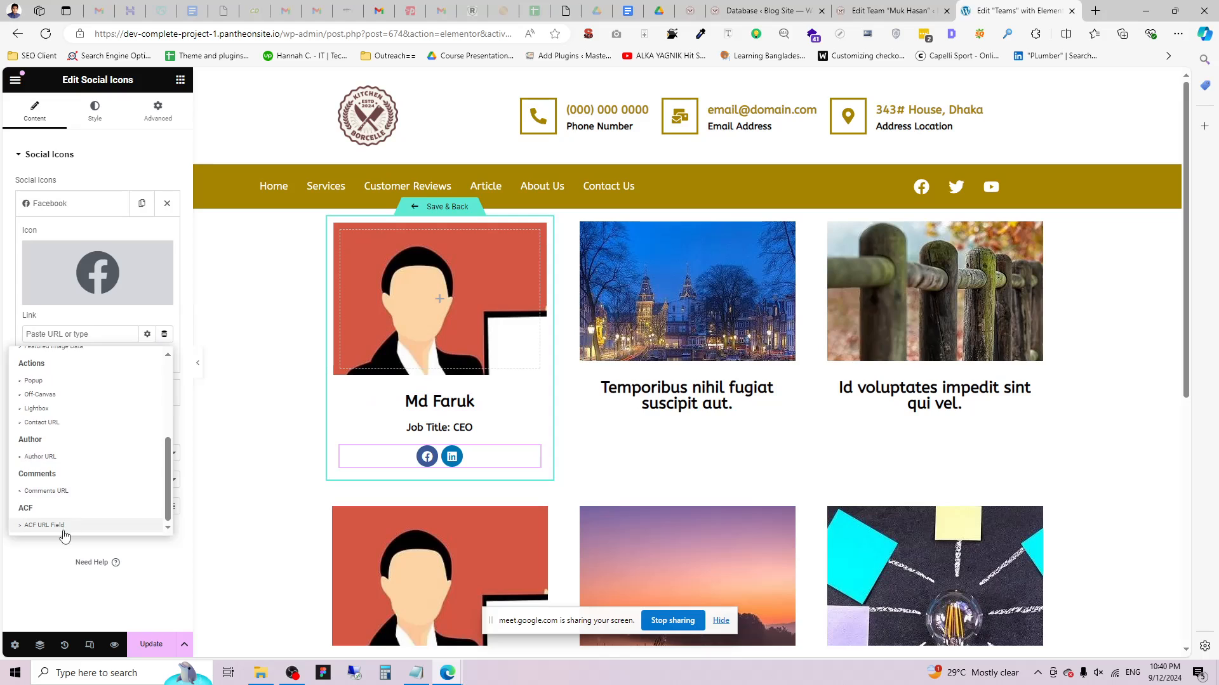
left_click(44, 525)
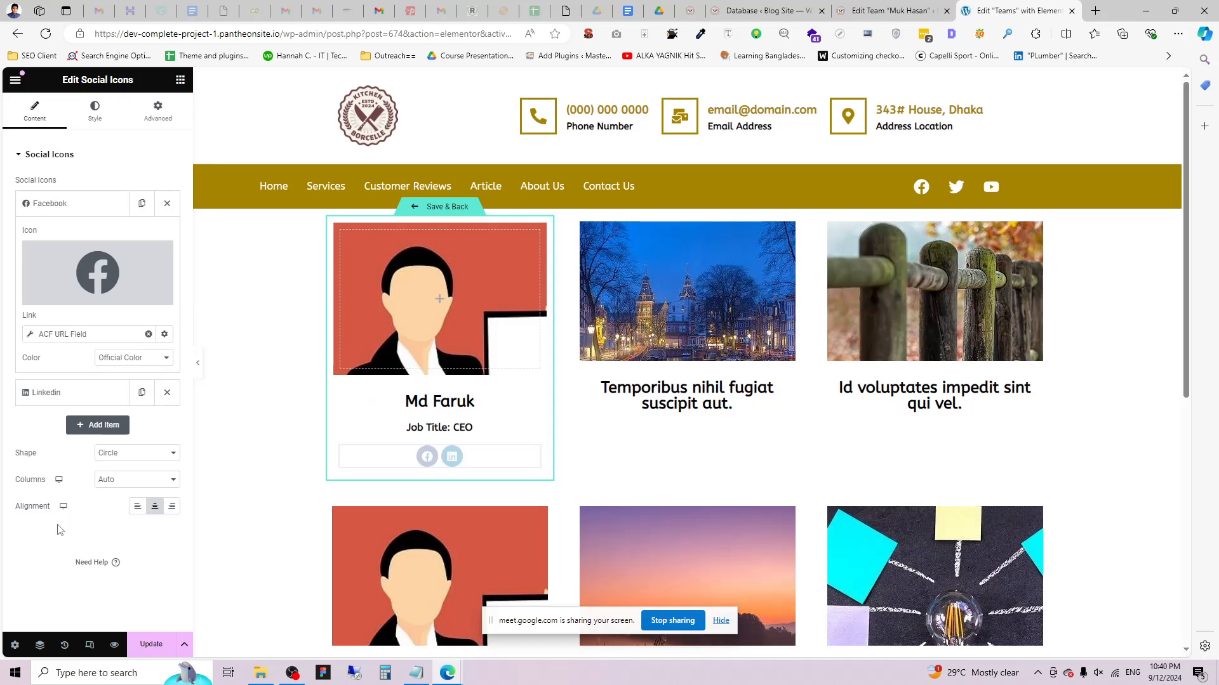
left_click(29, 334)
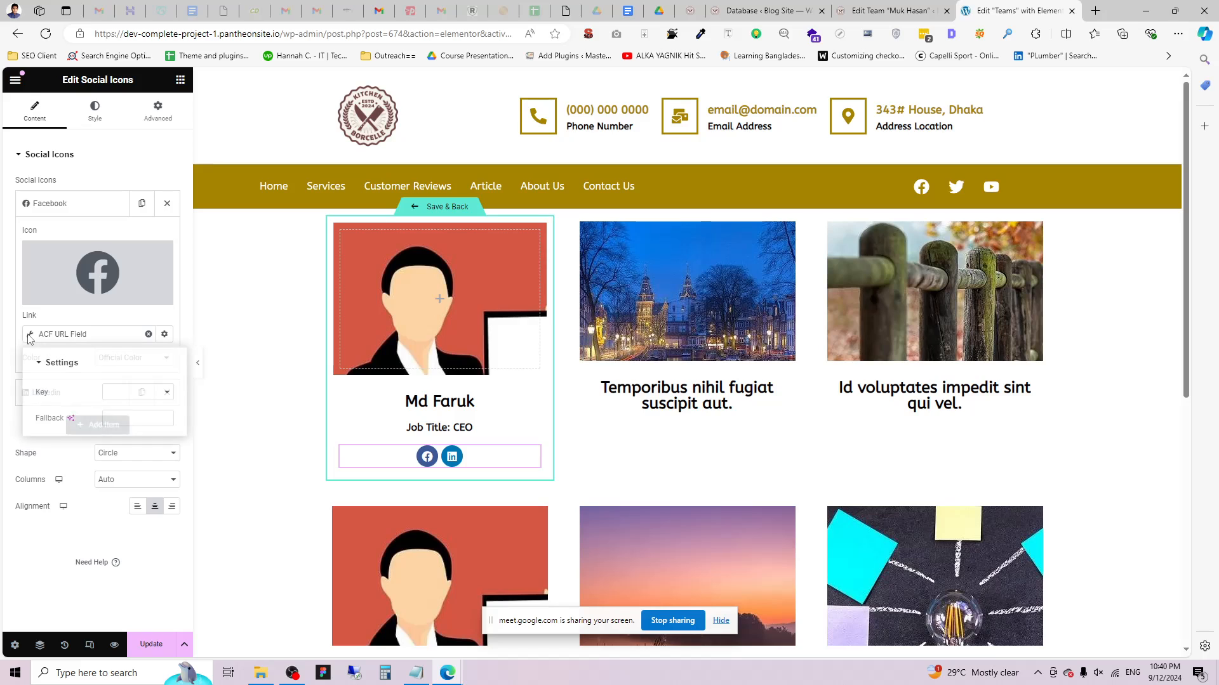
left_click(112, 395)
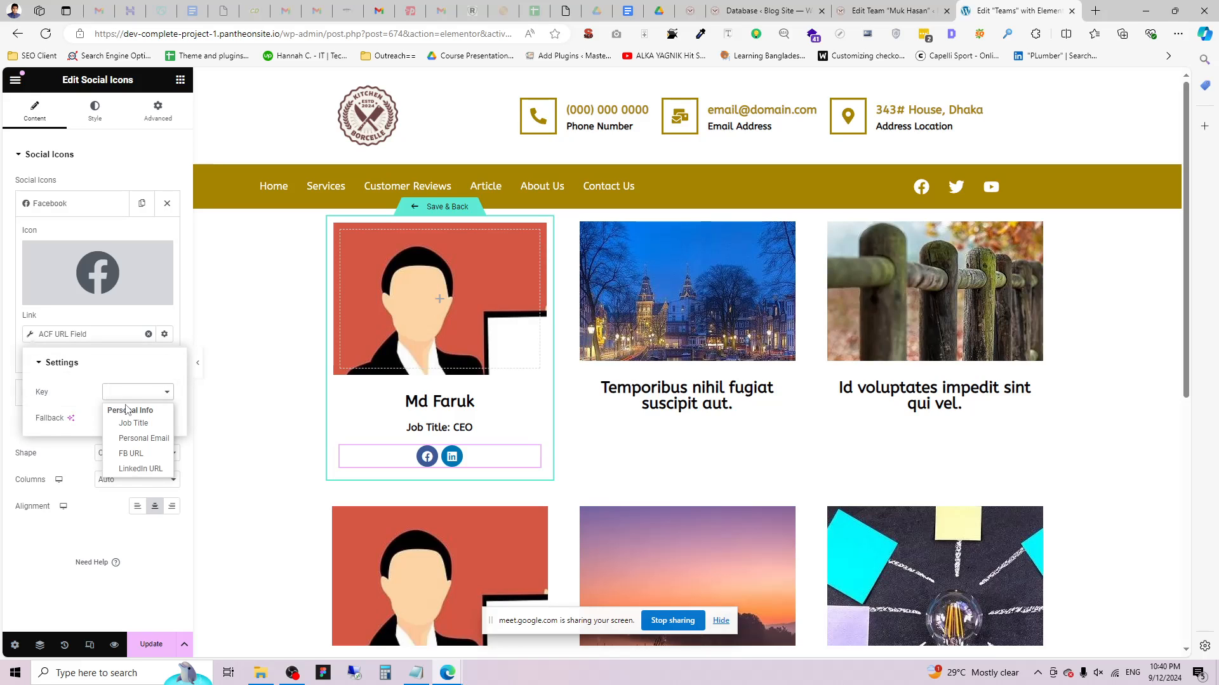
left_click(131, 454)
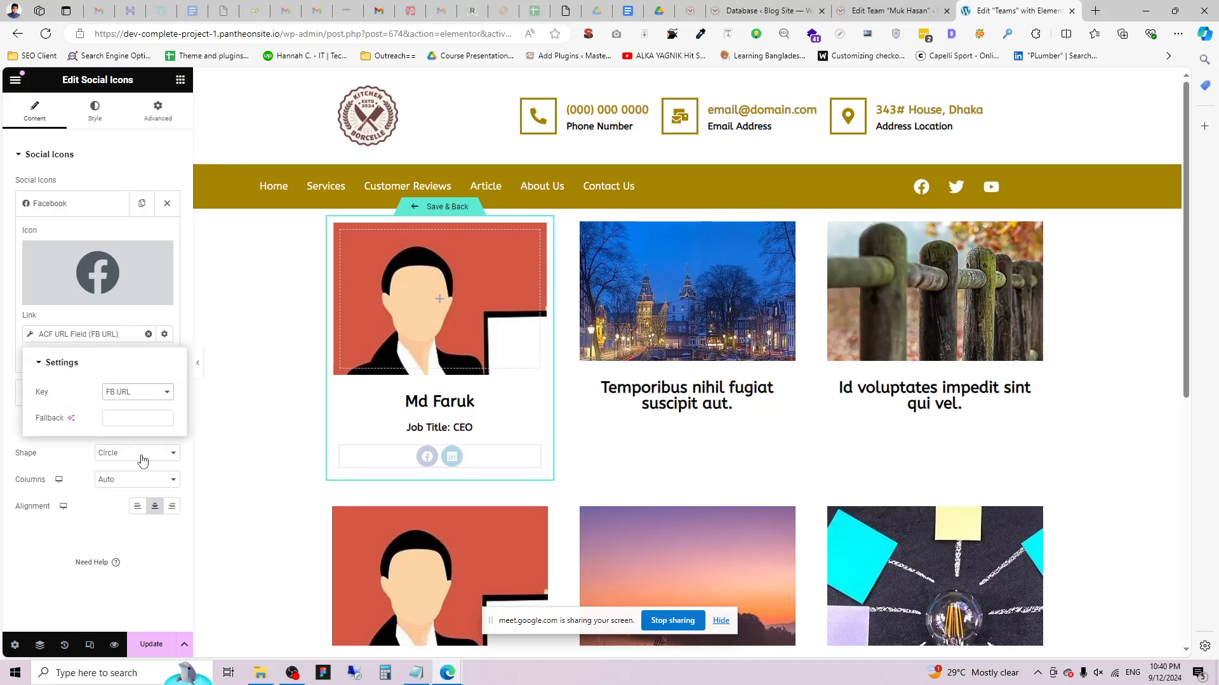
left_click(21, 340)
Bind the Linkedin icon's link to the ACF URL Field 'LinkedIn URL'.
left_click(74, 395)
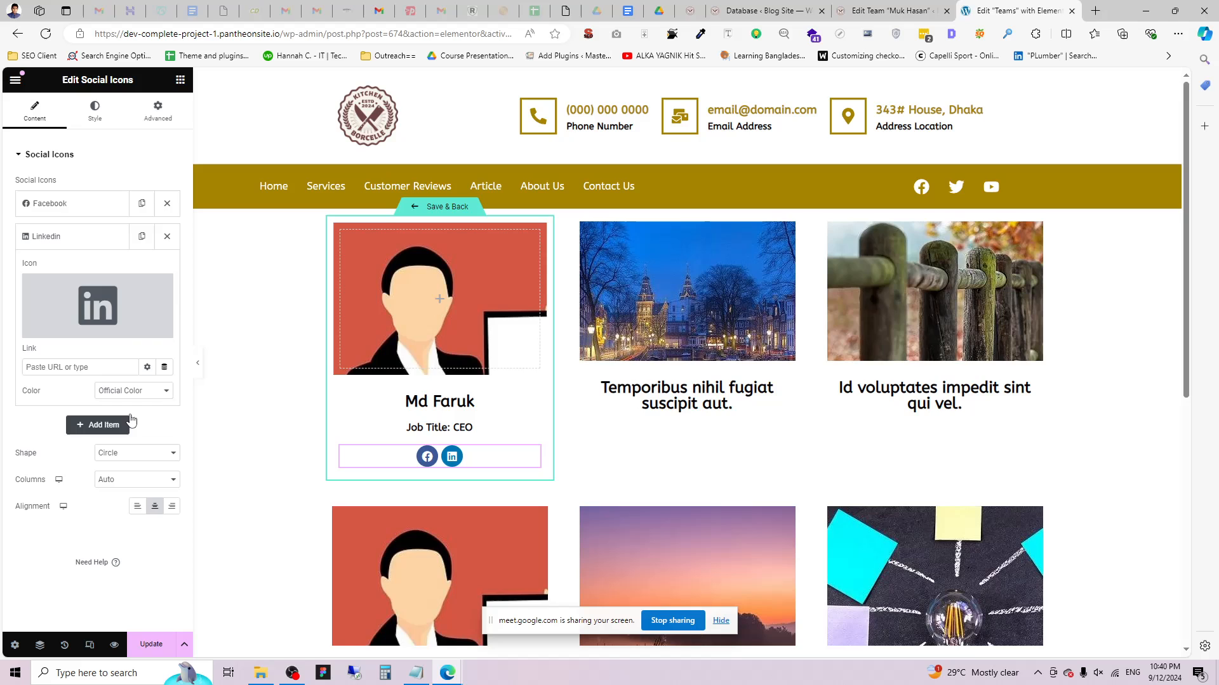
left_click(165, 368)
scroll(81, 495, "down", 3)
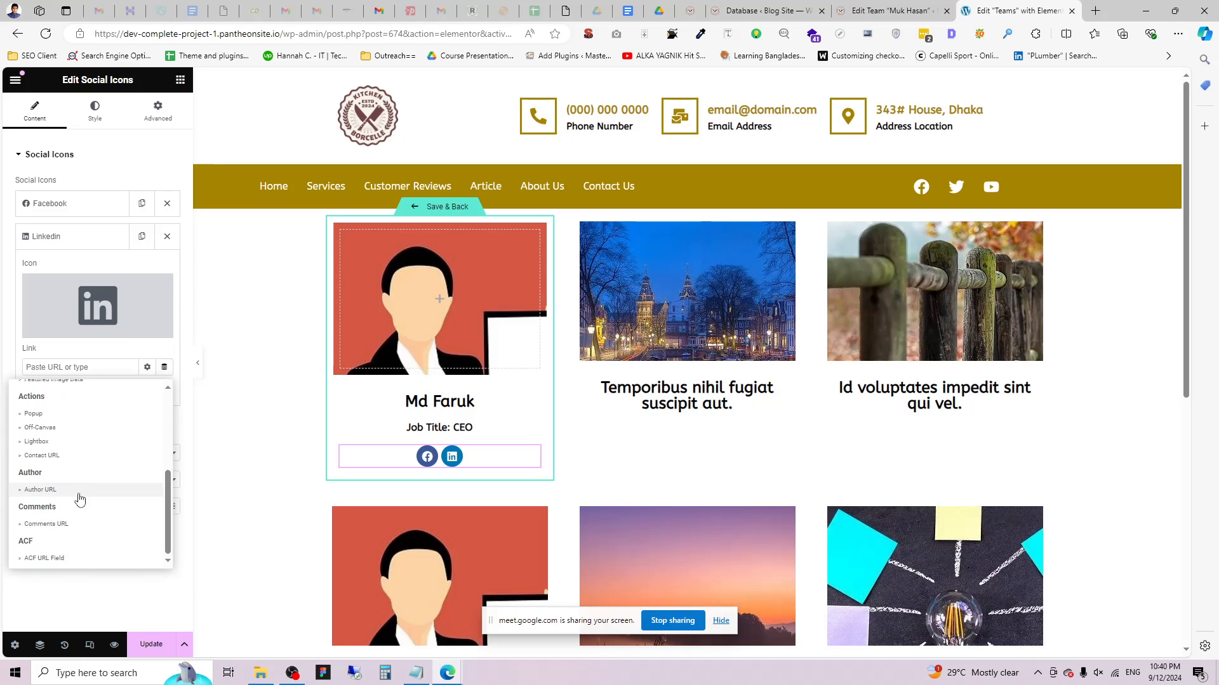
left_click(41, 561)
left_click(30, 368)
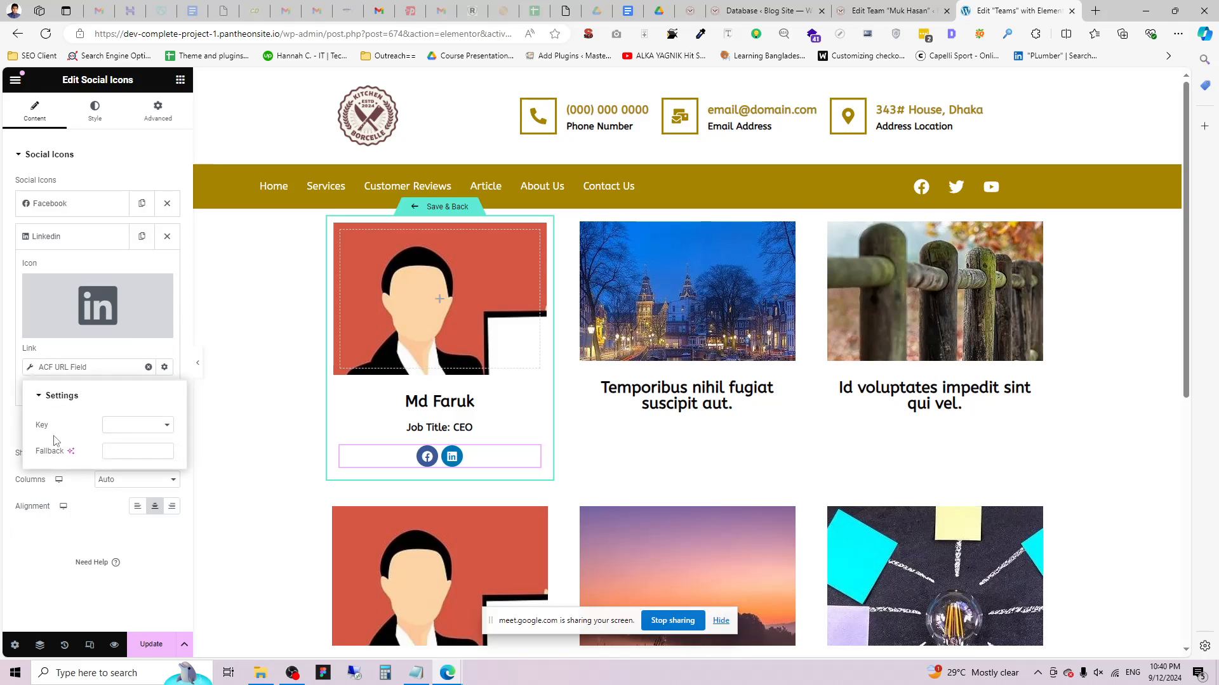
left_click(127, 431)
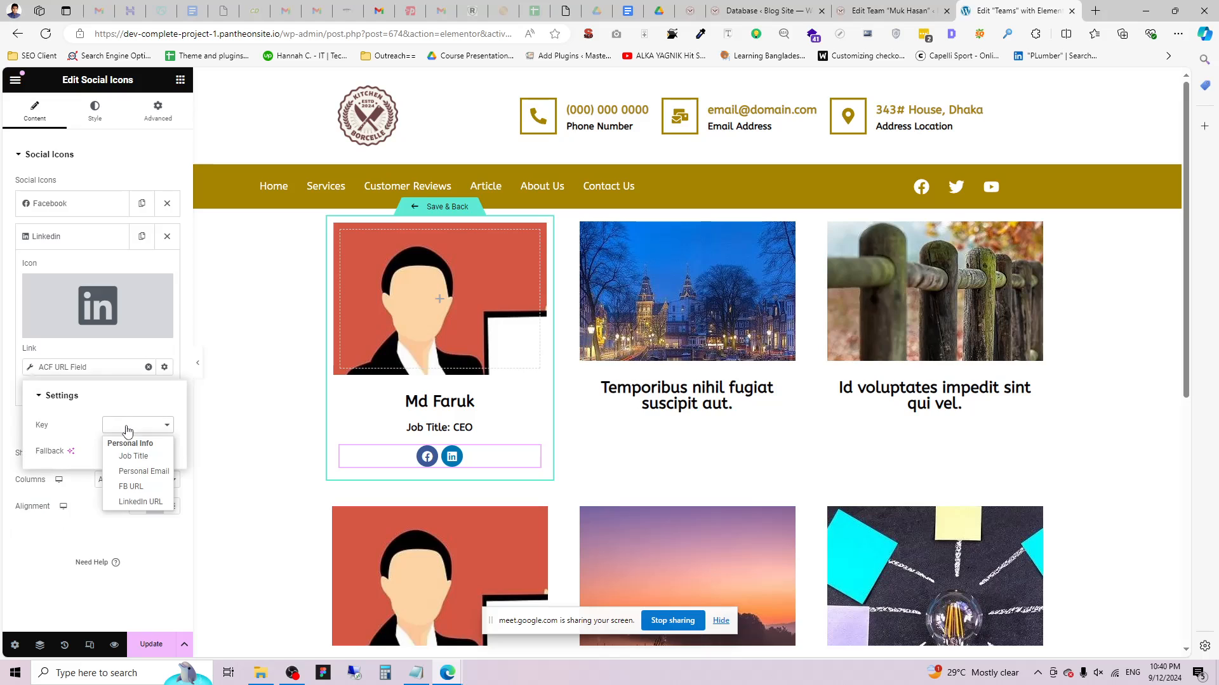
left_click(141, 502)
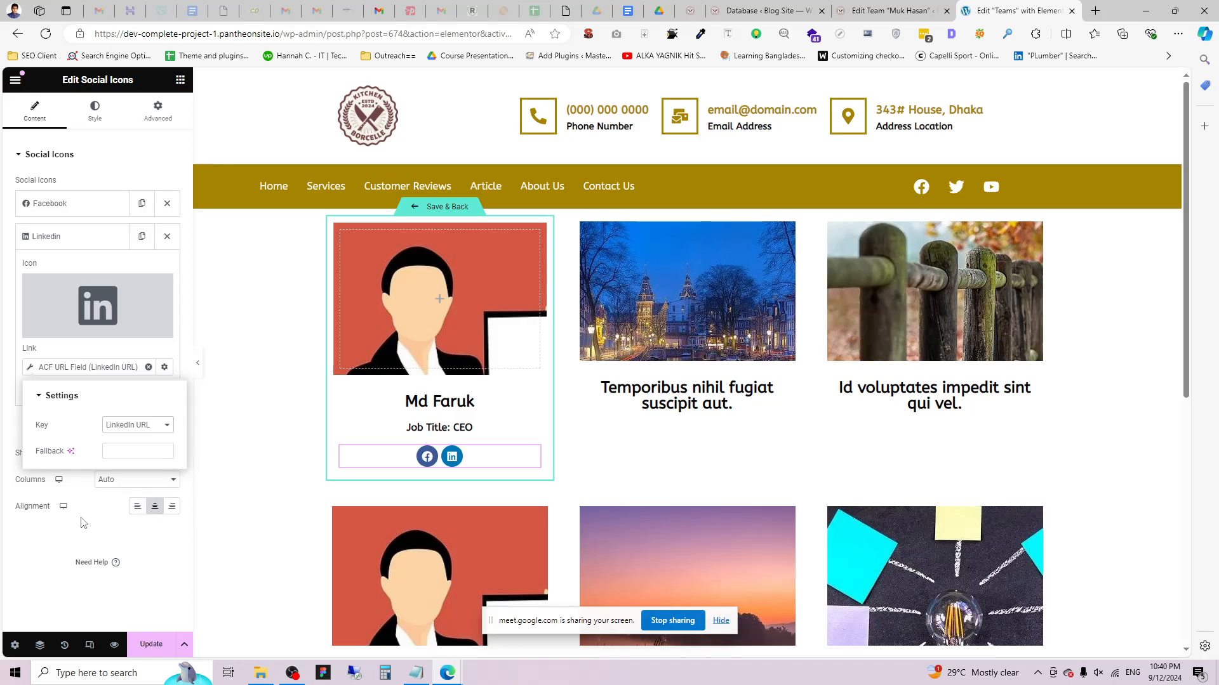
left_click(25, 553)
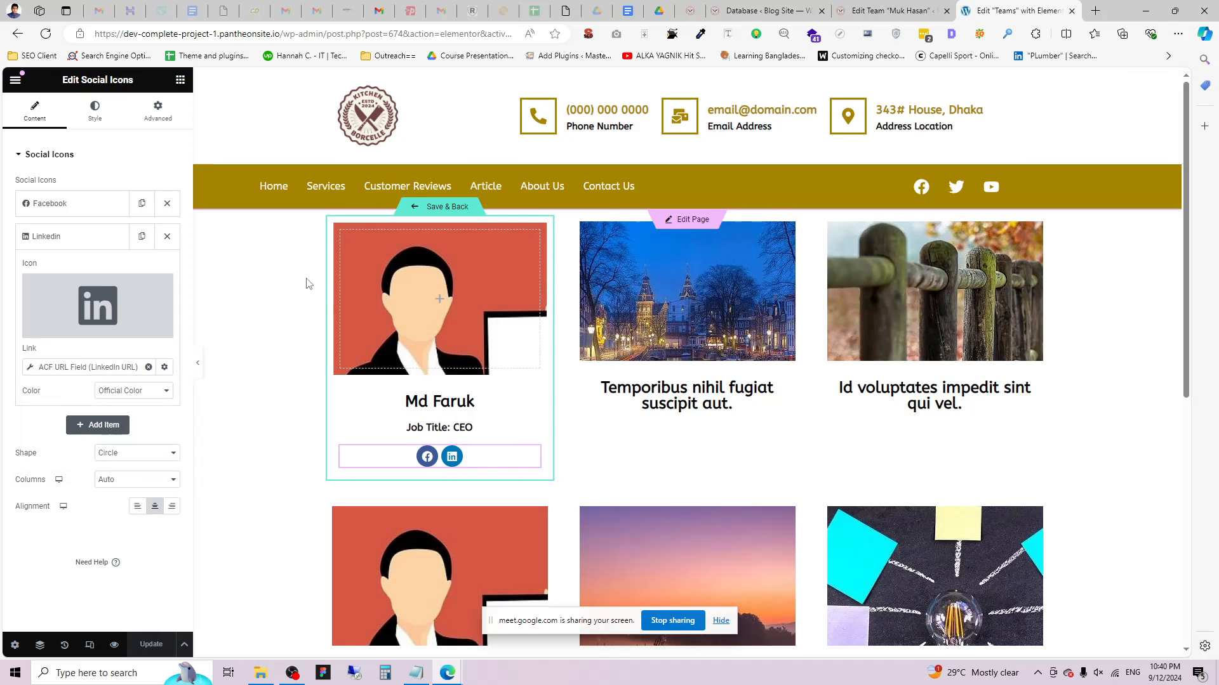
left_click(14, 78)
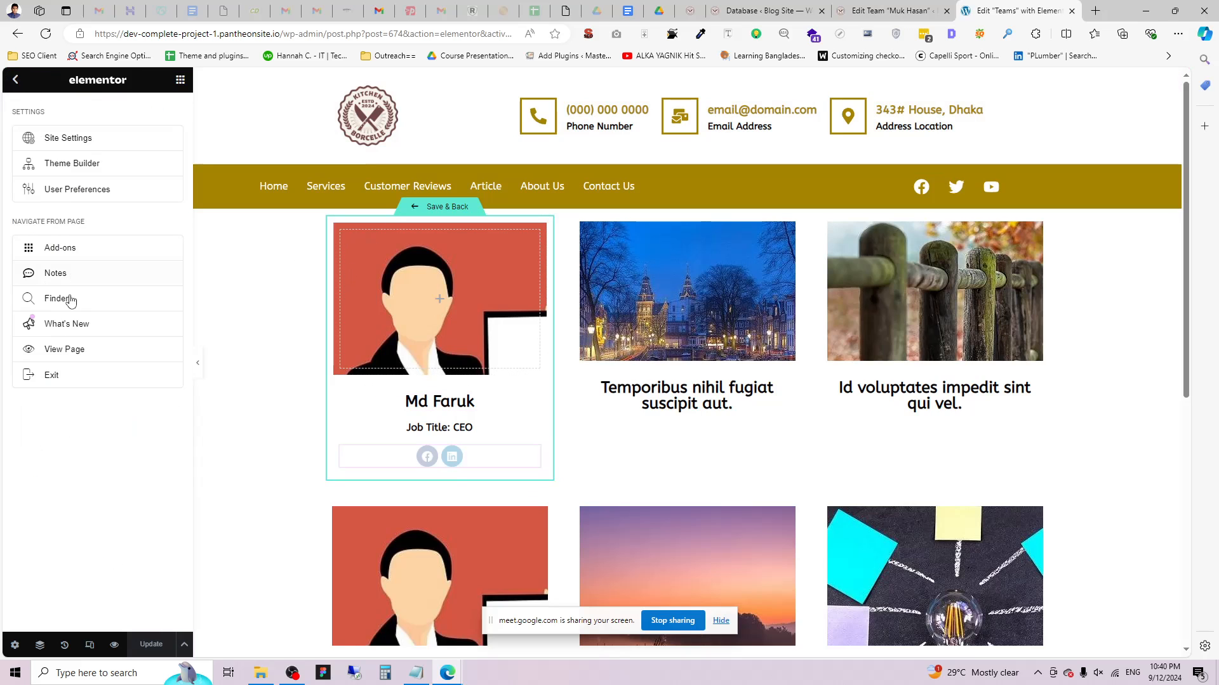
left_click(79, 348)
left_click(1022, 10)
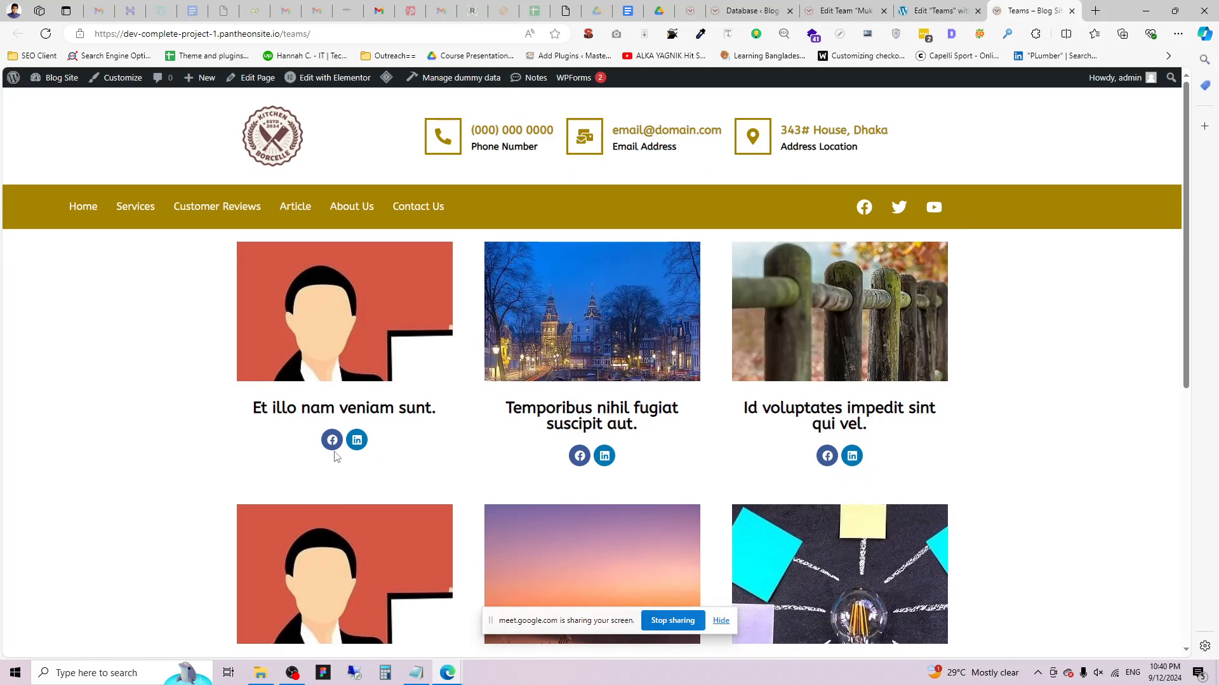
scroll(339, 423, "down", 2)
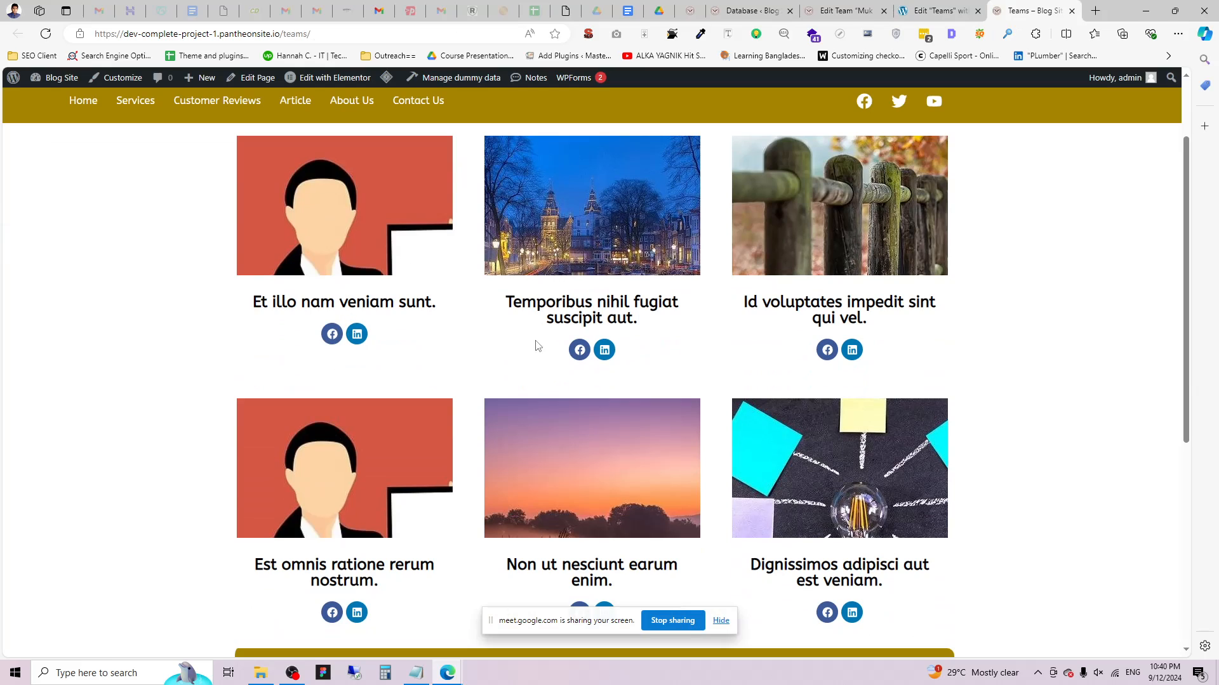
scroll(328, 168, "down", 2)
scroll(501, 248, "up", 4)
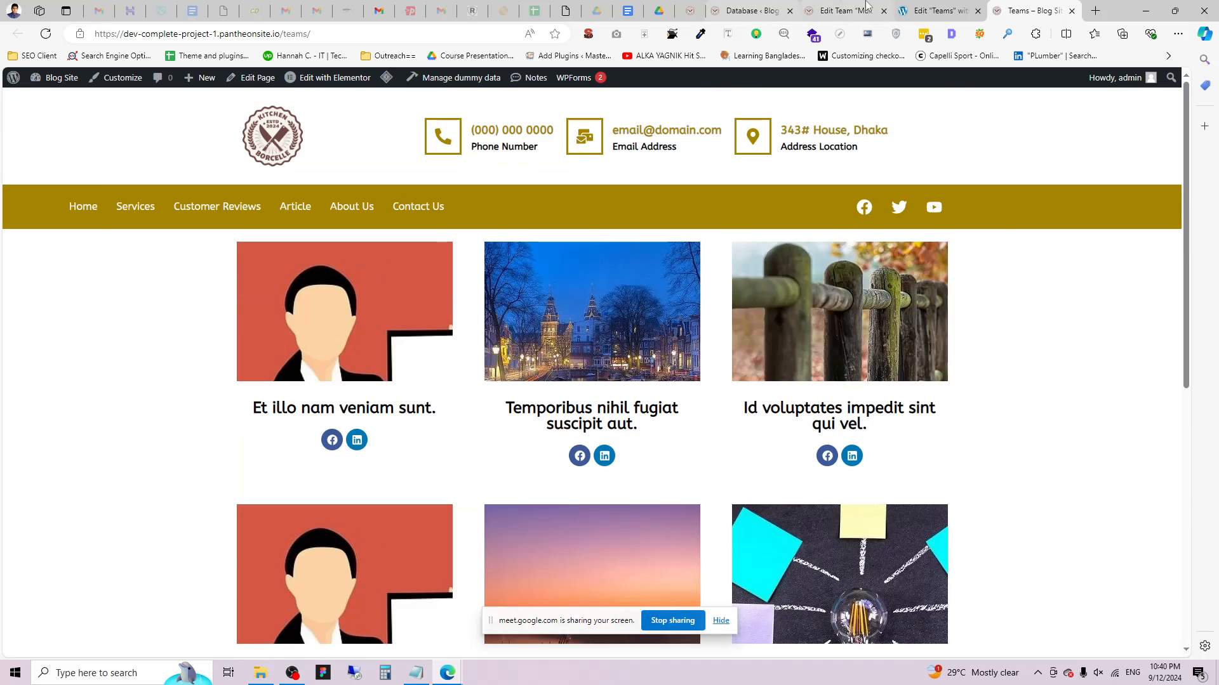
left_click(939, 10)
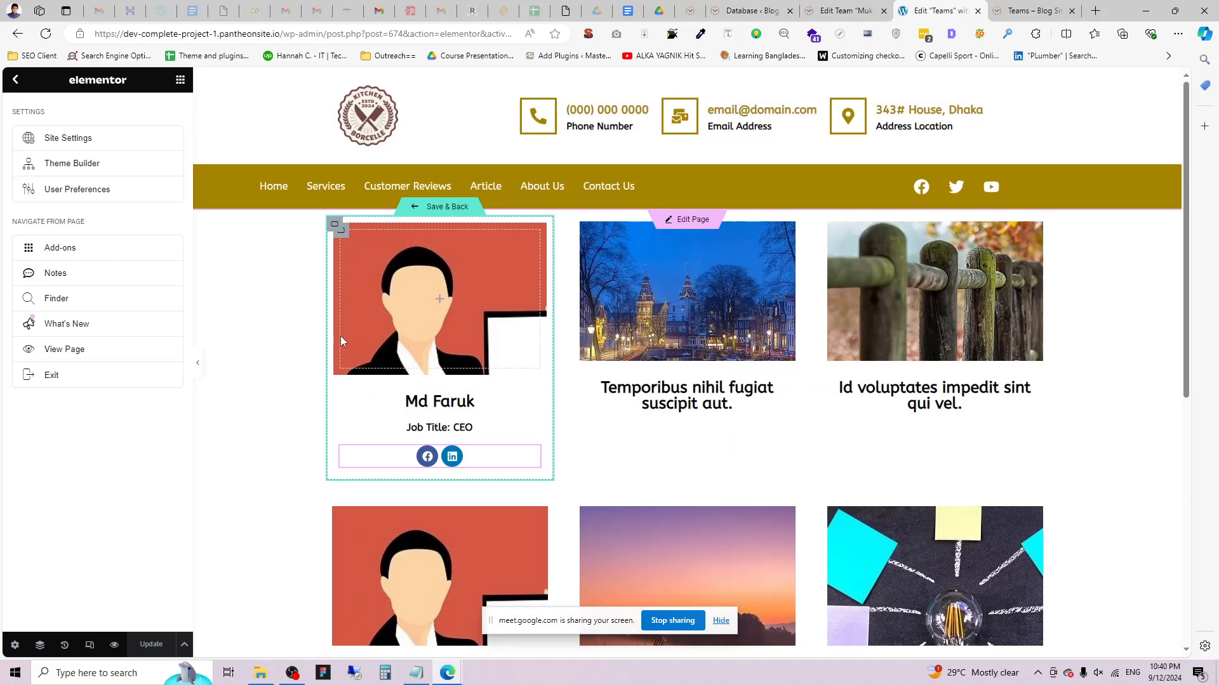
Give the team card container a solid 1 px light grey border.
left_click(351, 250)
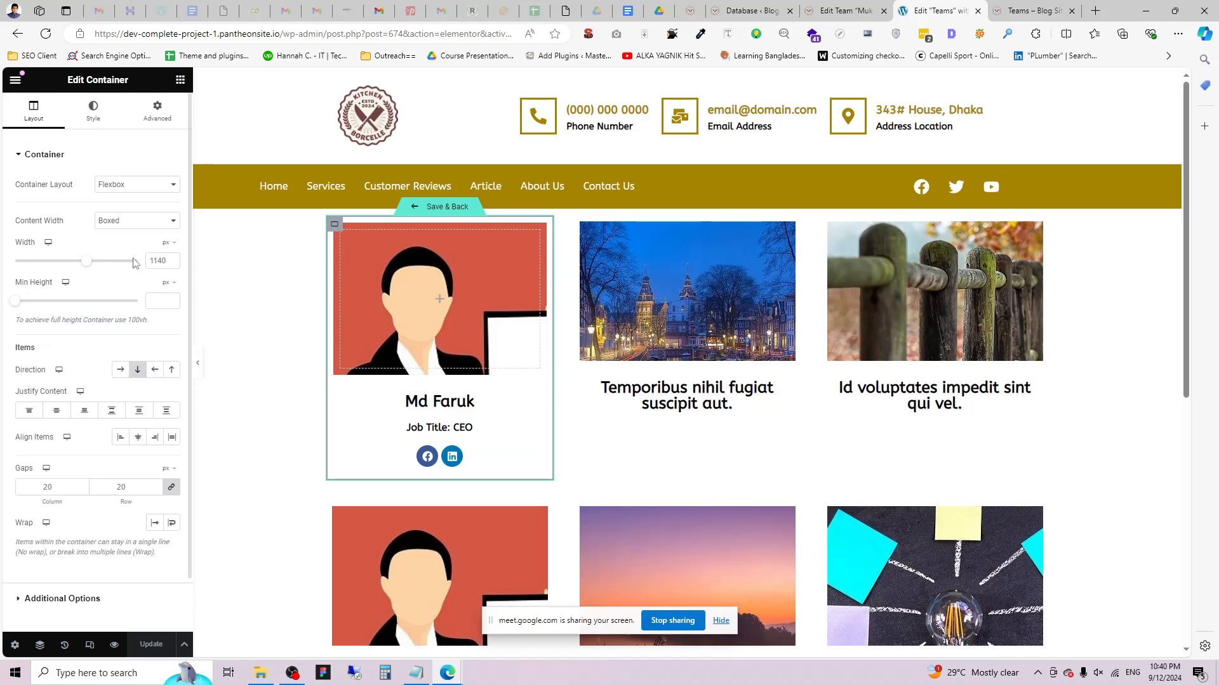
left_click(157, 109)
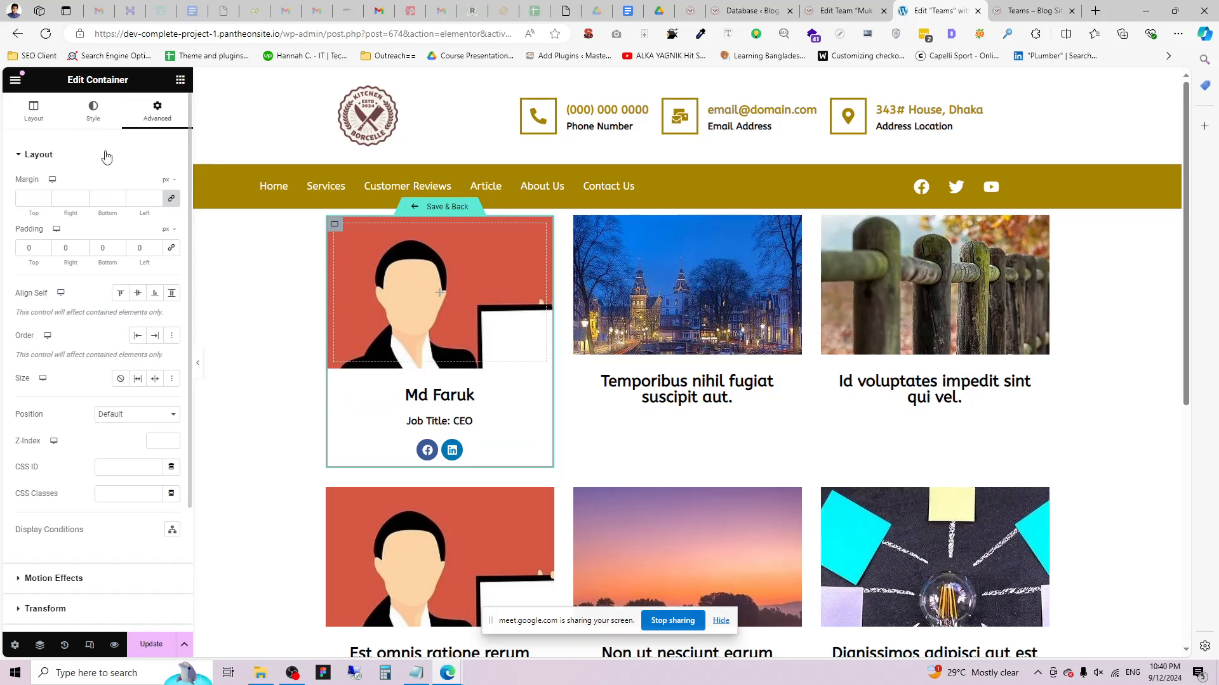
left_click(93, 110)
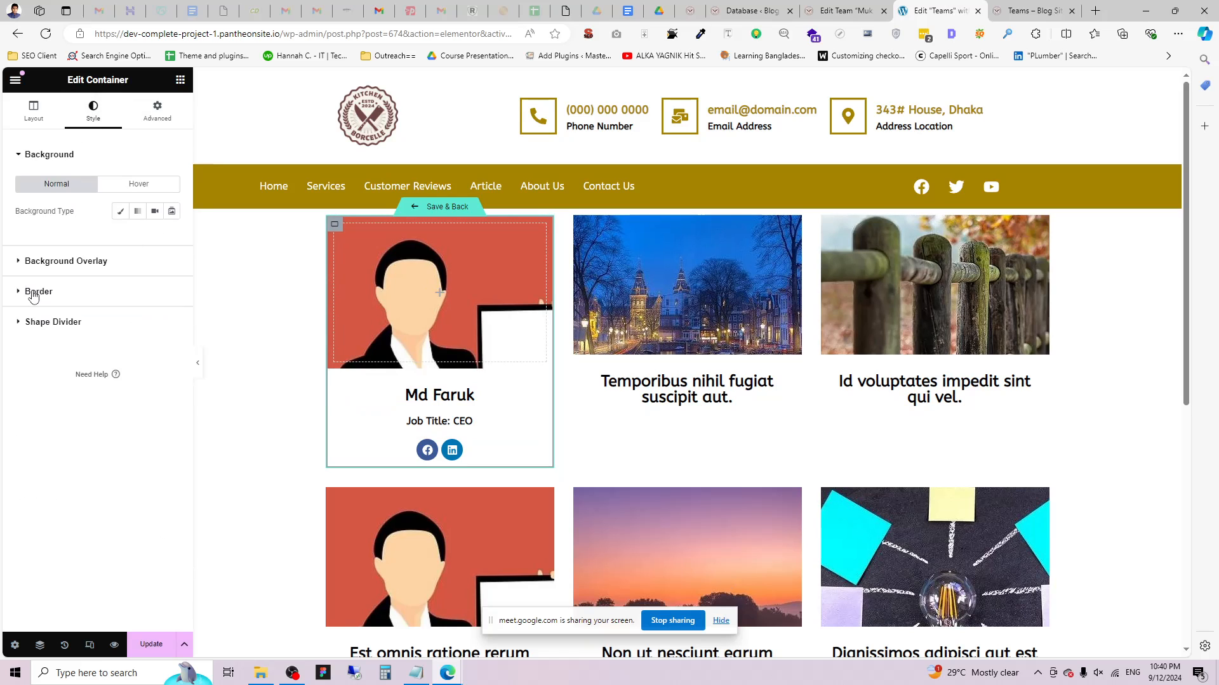
left_click(34, 293)
left_click(127, 272)
left_click(108, 318)
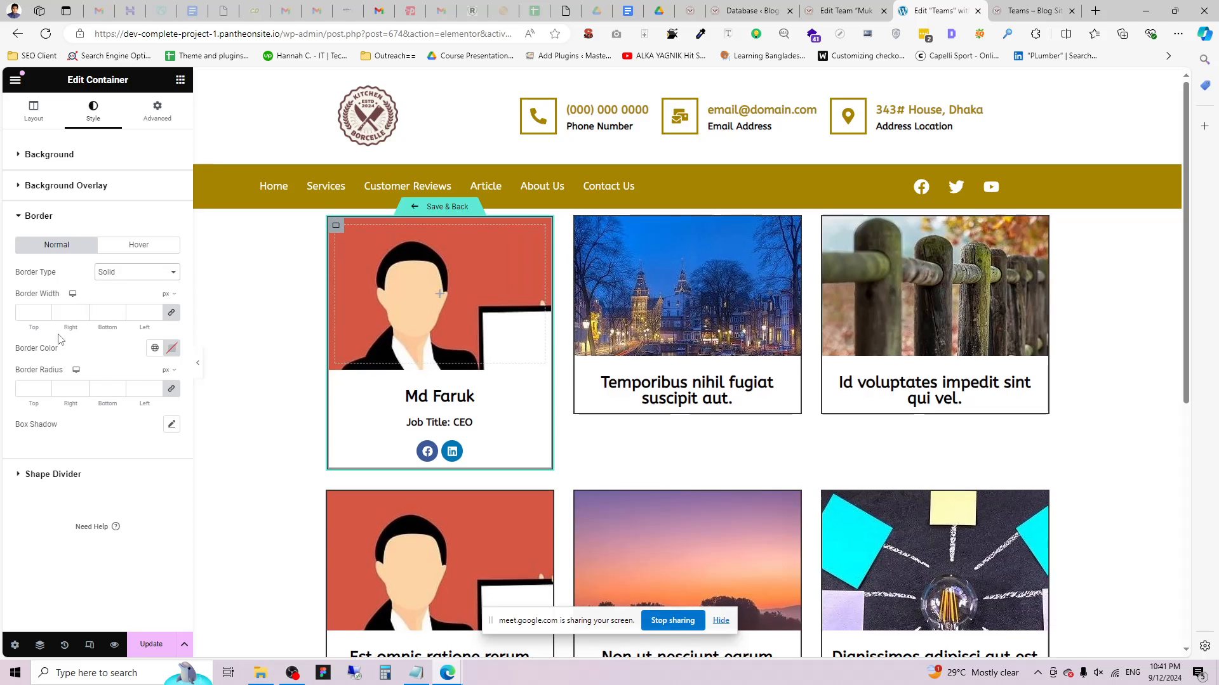
left_click(25, 313)
type("1")
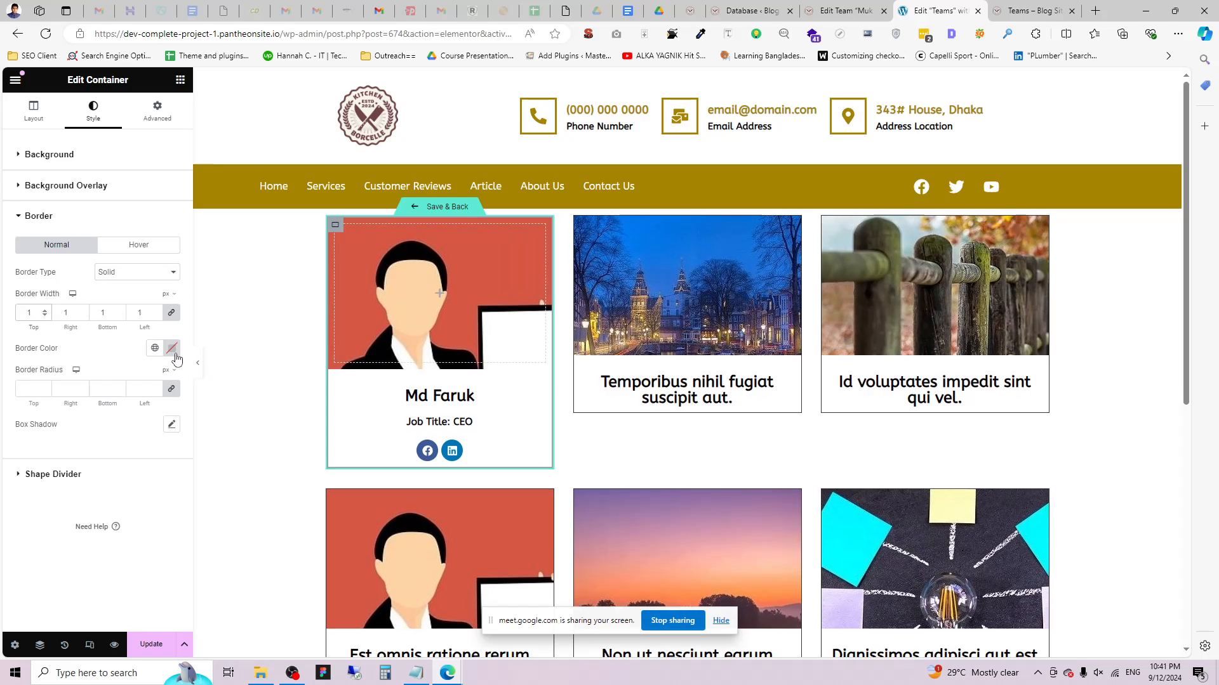
left_click(171, 347)
left_click(99, 423)
left_click_drag(98, 423, 89, 414)
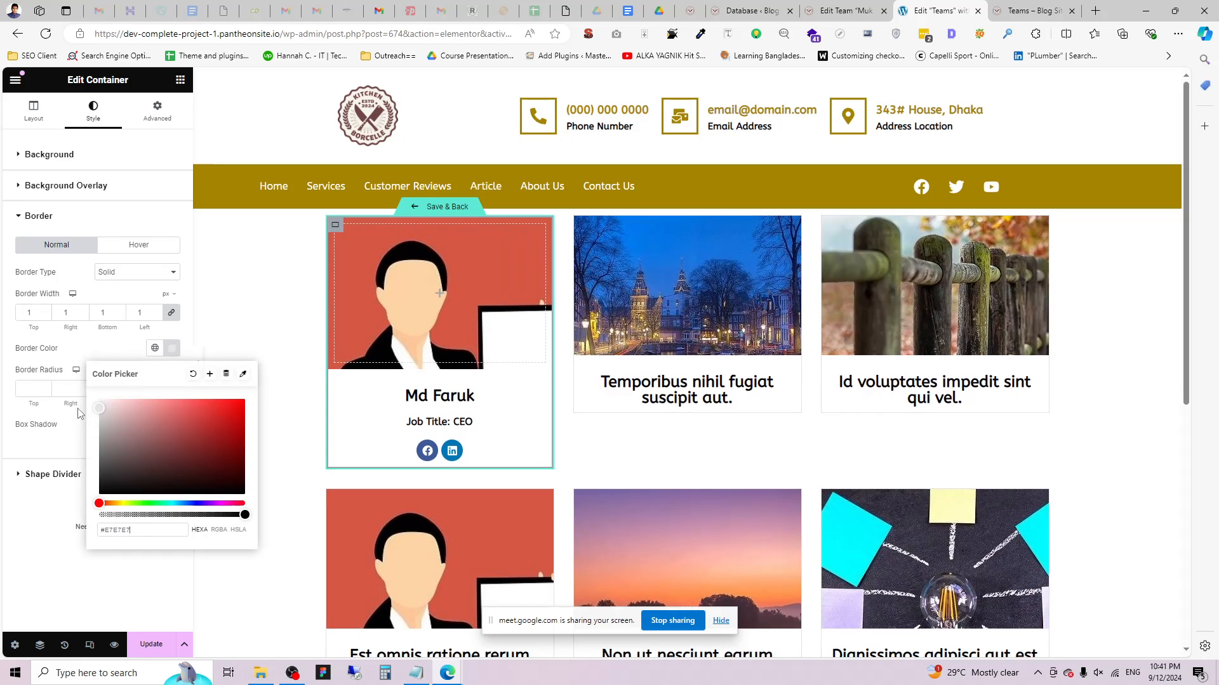
left_click(32, 415)
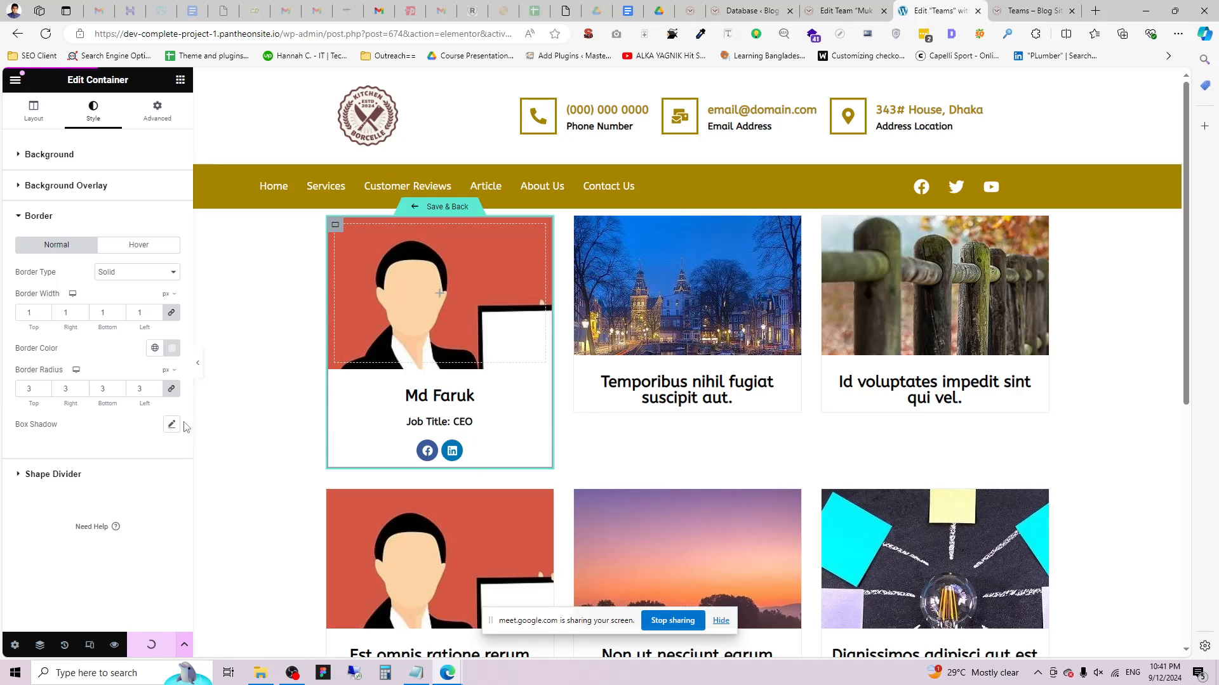
Set the card's bottom padding to 20 px, then save the template and go back.
left_click(198, 362)
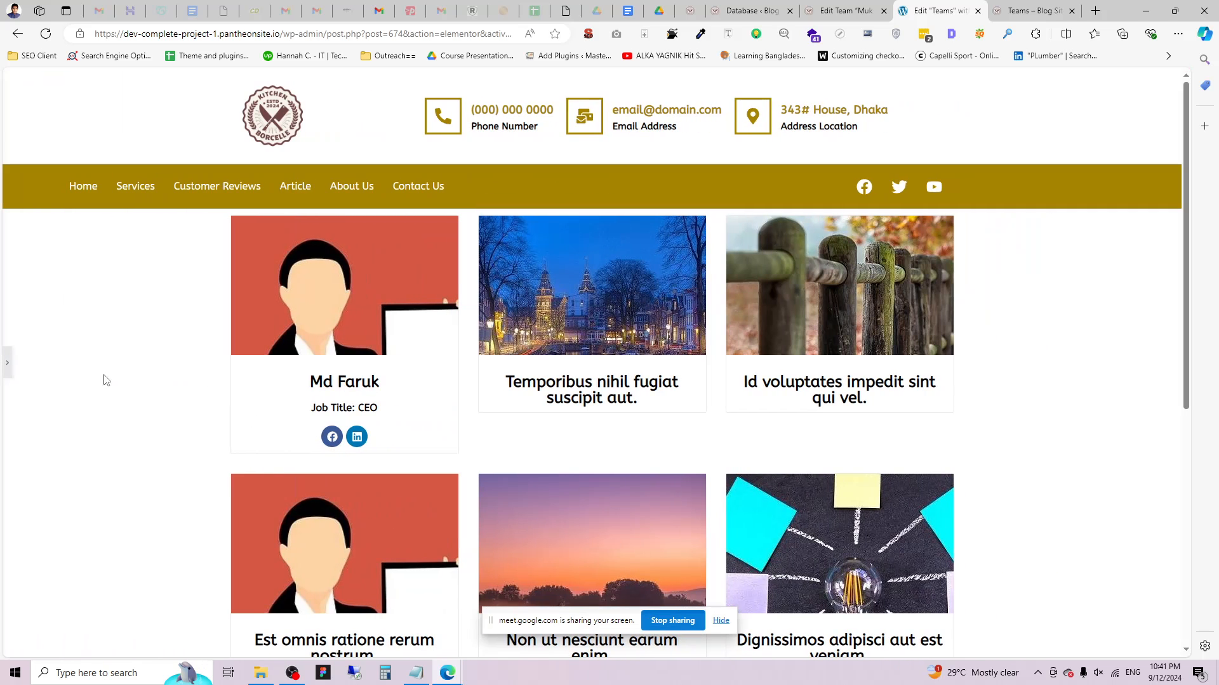
left_click(7, 364)
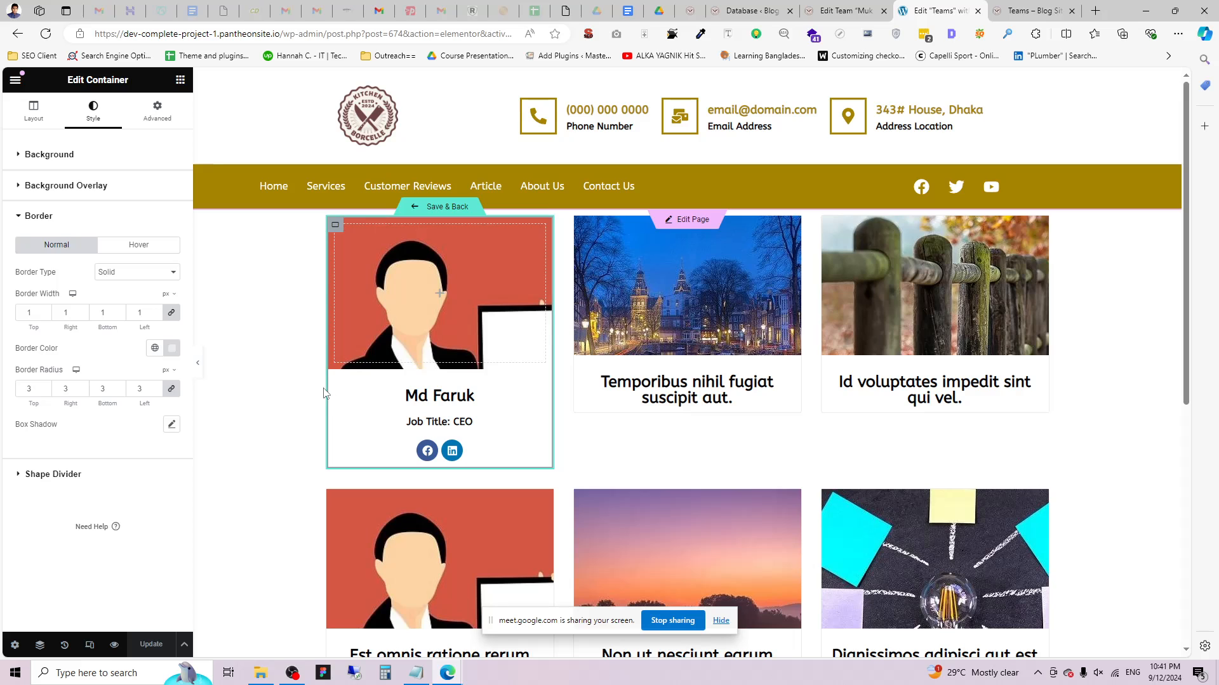
left_click(157, 112)
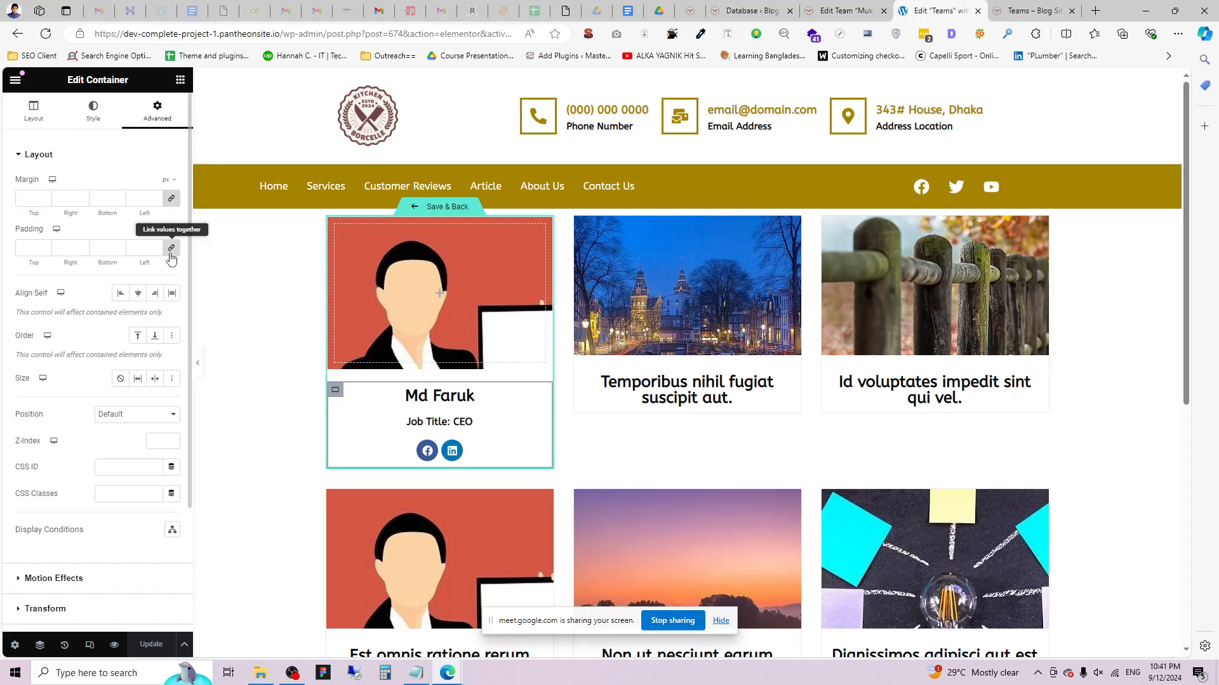
left_click(100, 243)
type("22")
key("BackSpace")
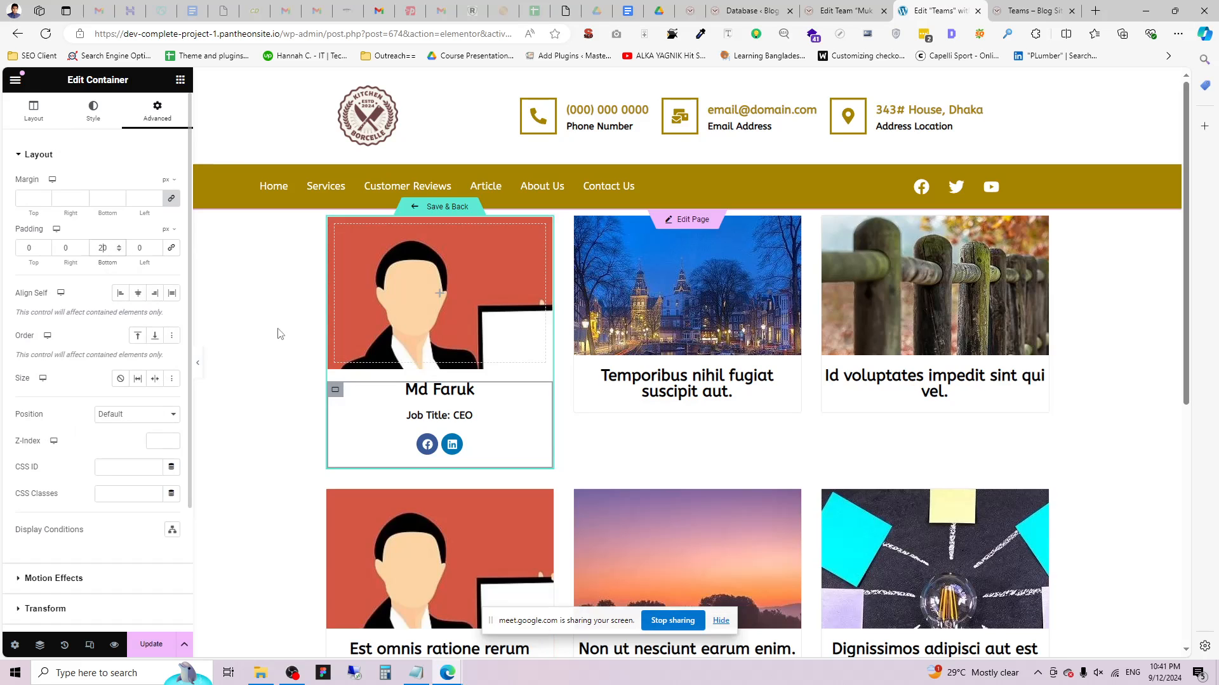
left_click(197, 363)
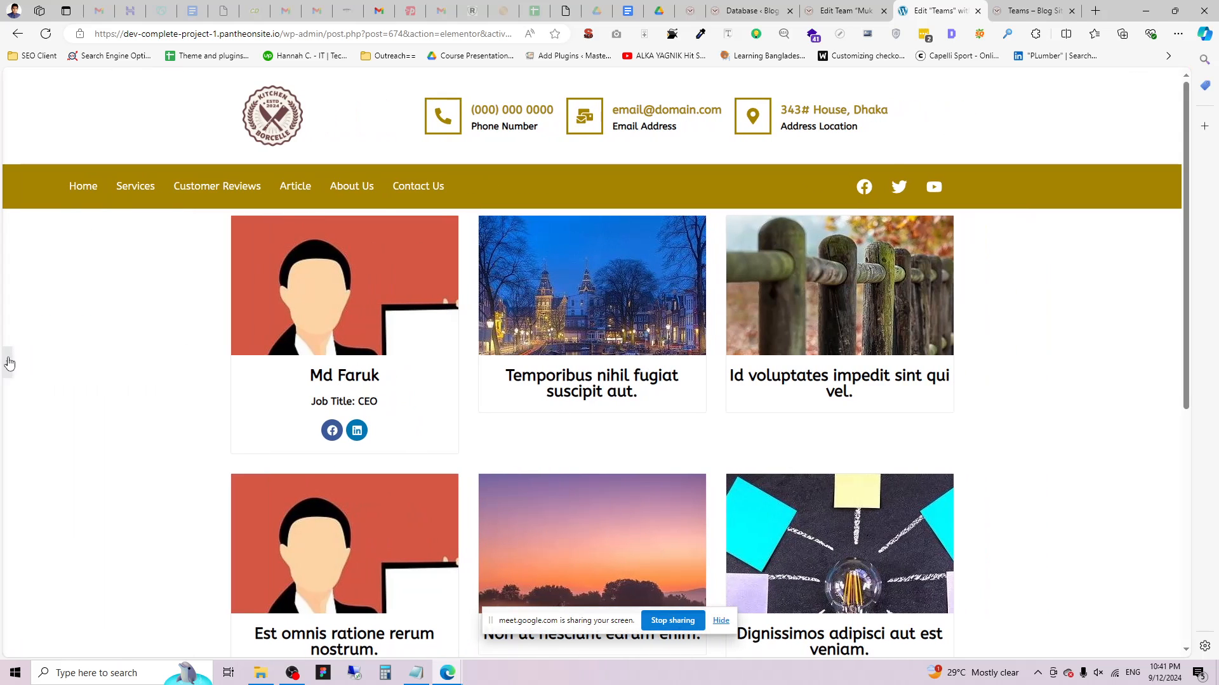
left_click(9, 363)
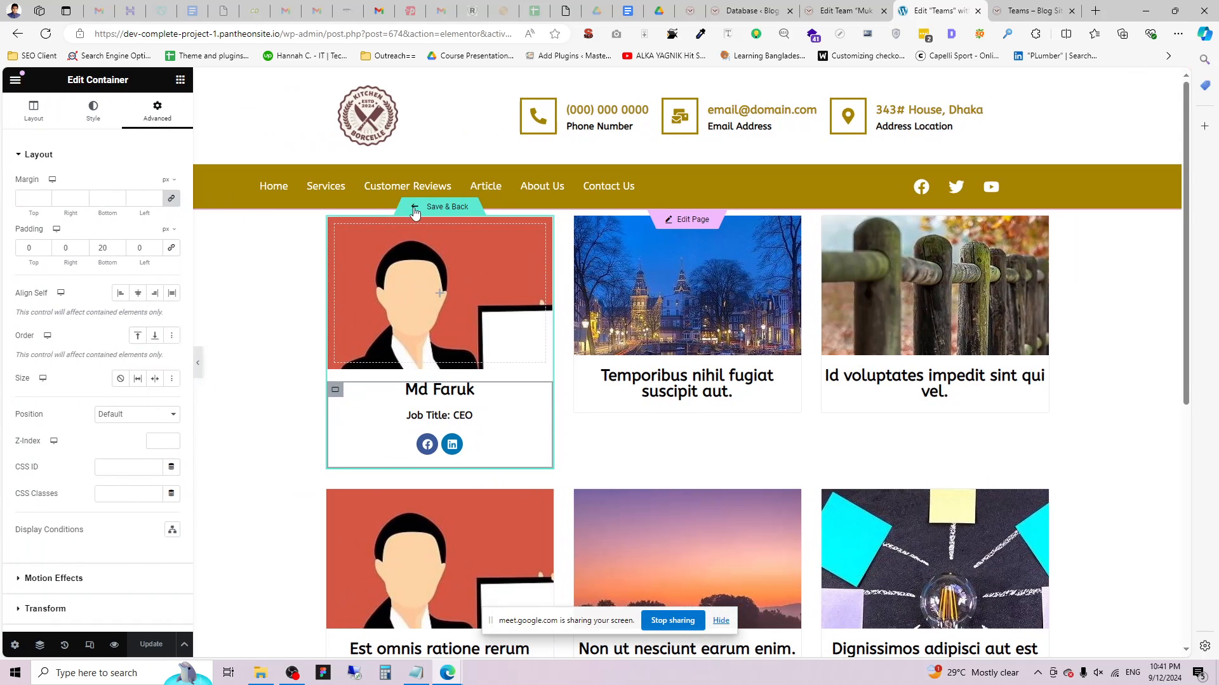
left_click(422, 211)
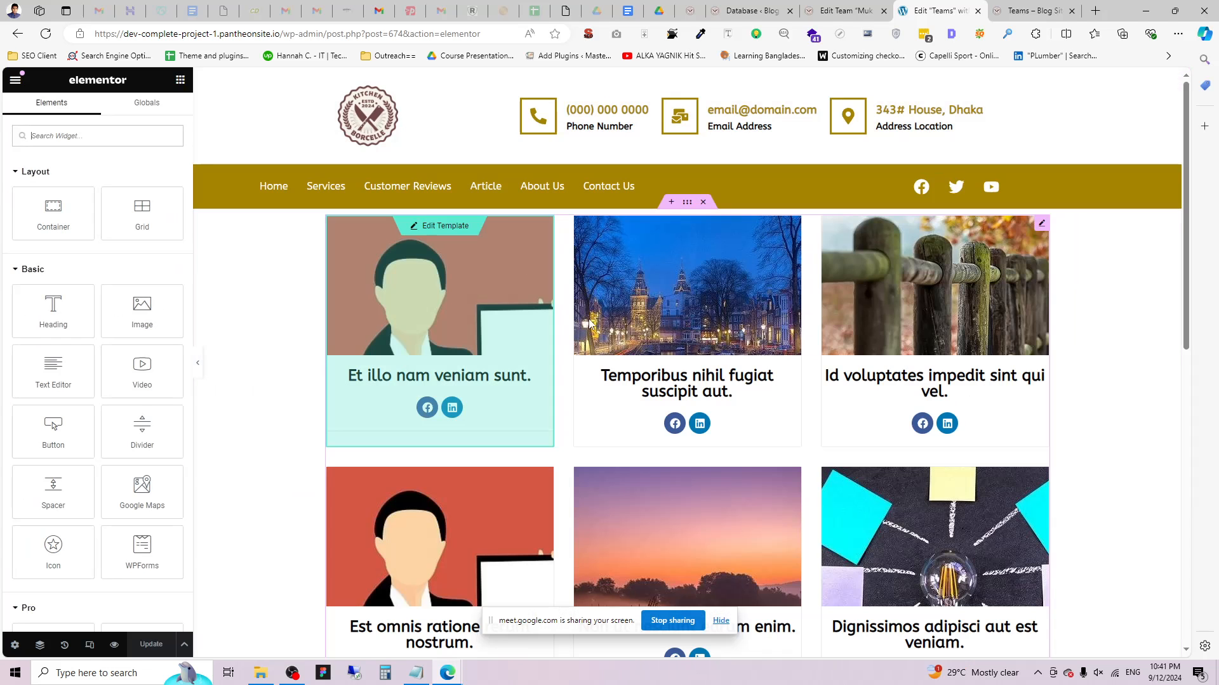
Set the Loop Grid's query source to Teams, update the page, and start a section above it.
left_click(1040, 225)
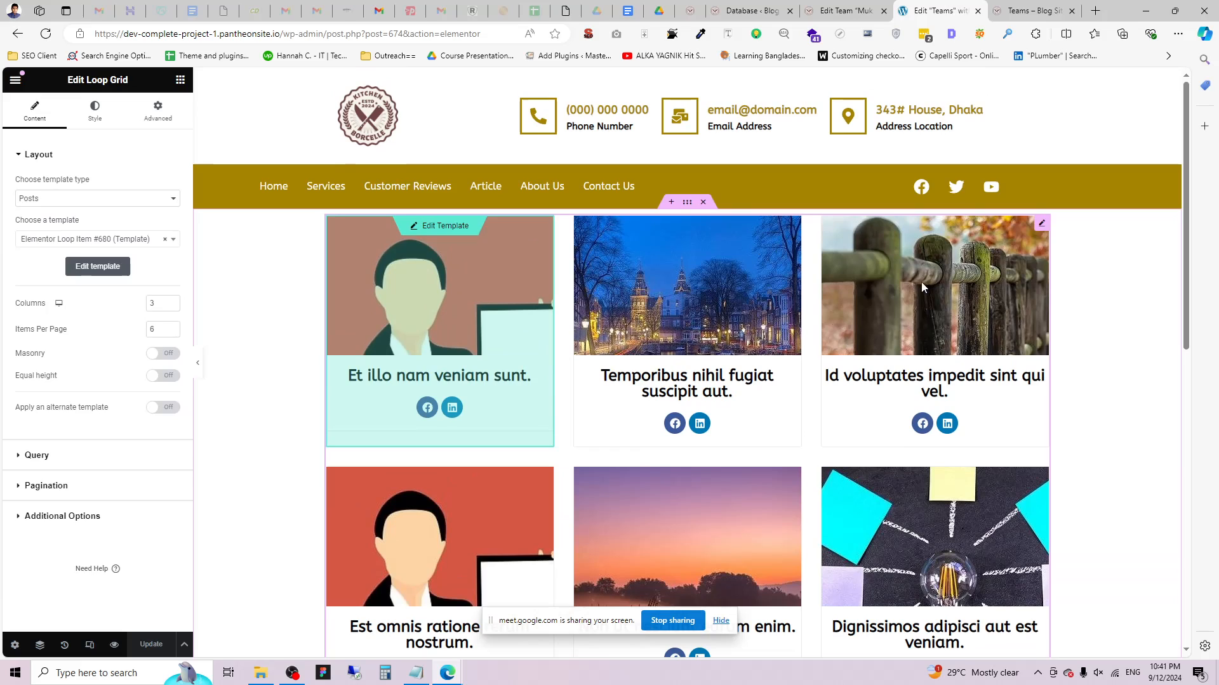
left_click(31, 457)
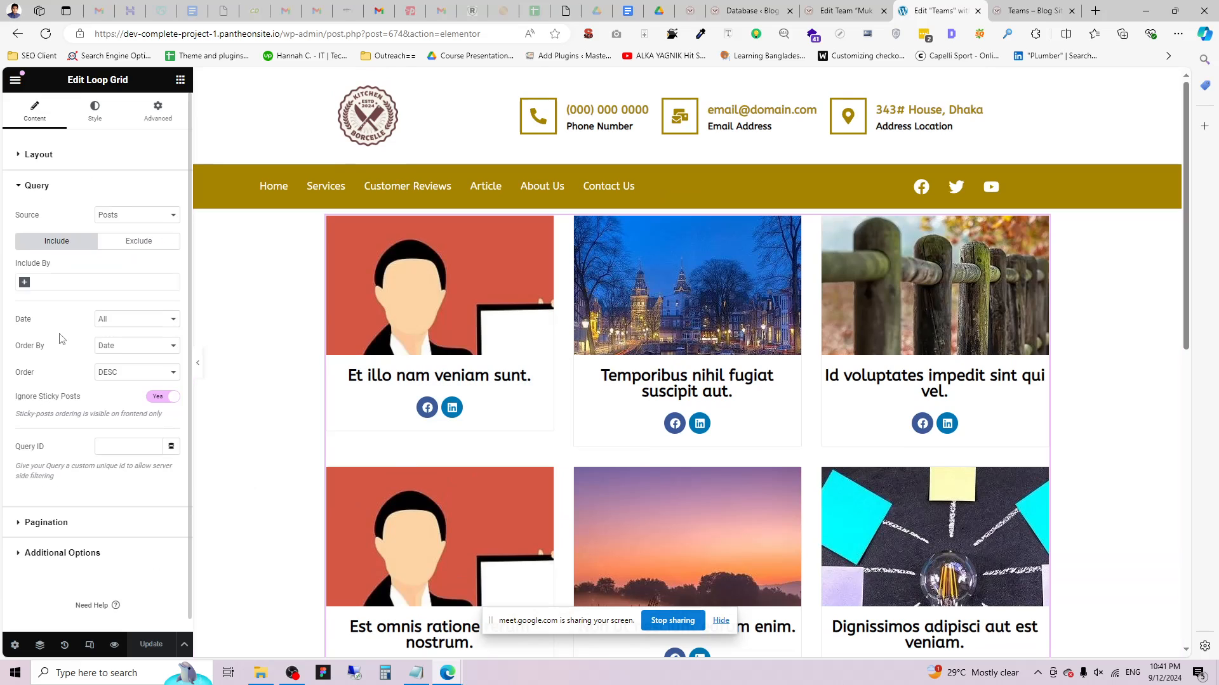
double_click(27, 214)
left_click(127, 214)
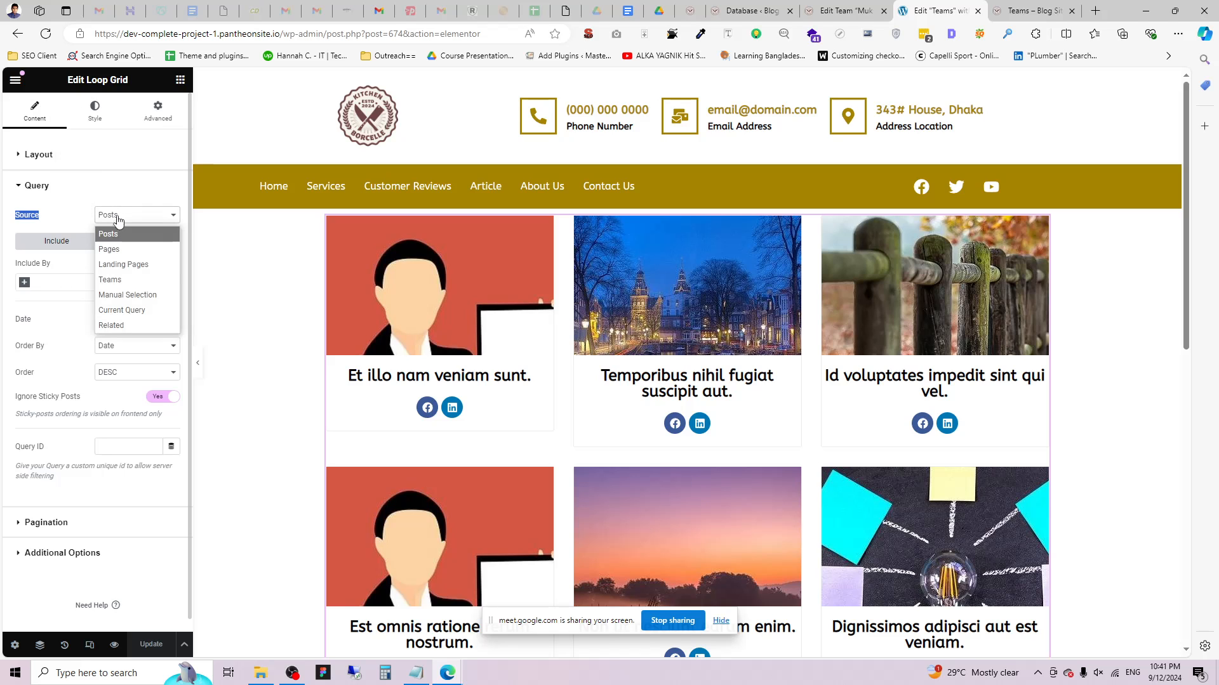
left_click(121, 285)
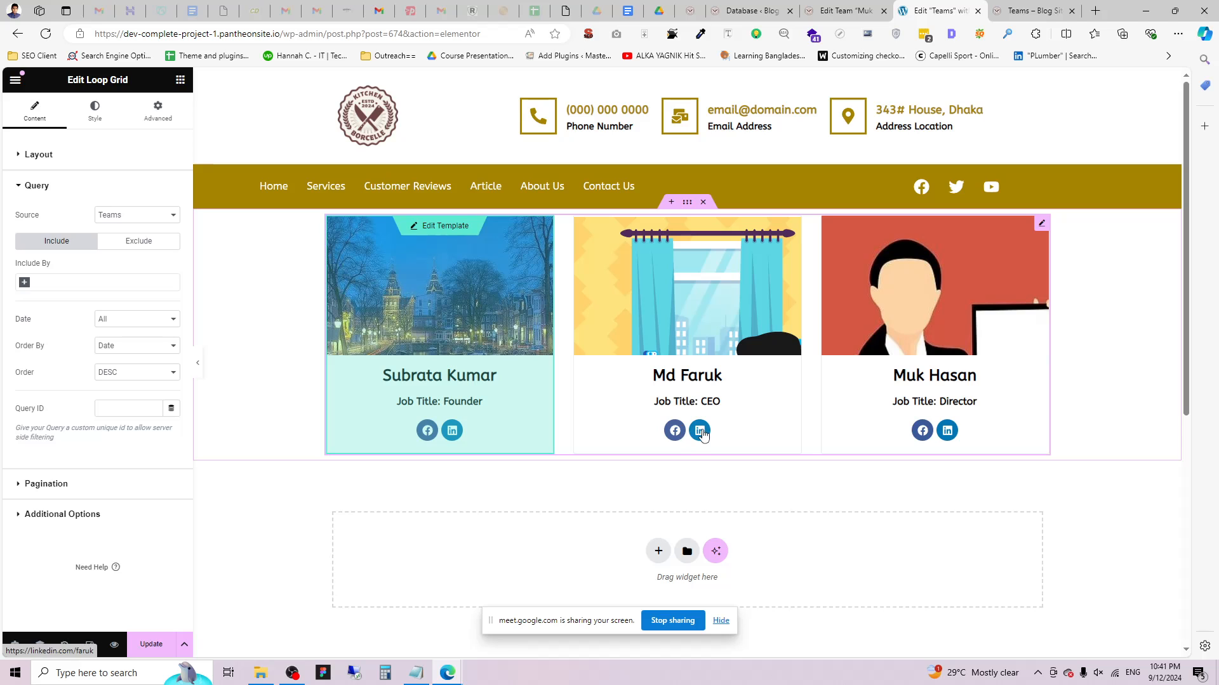
left_click(152, 645)
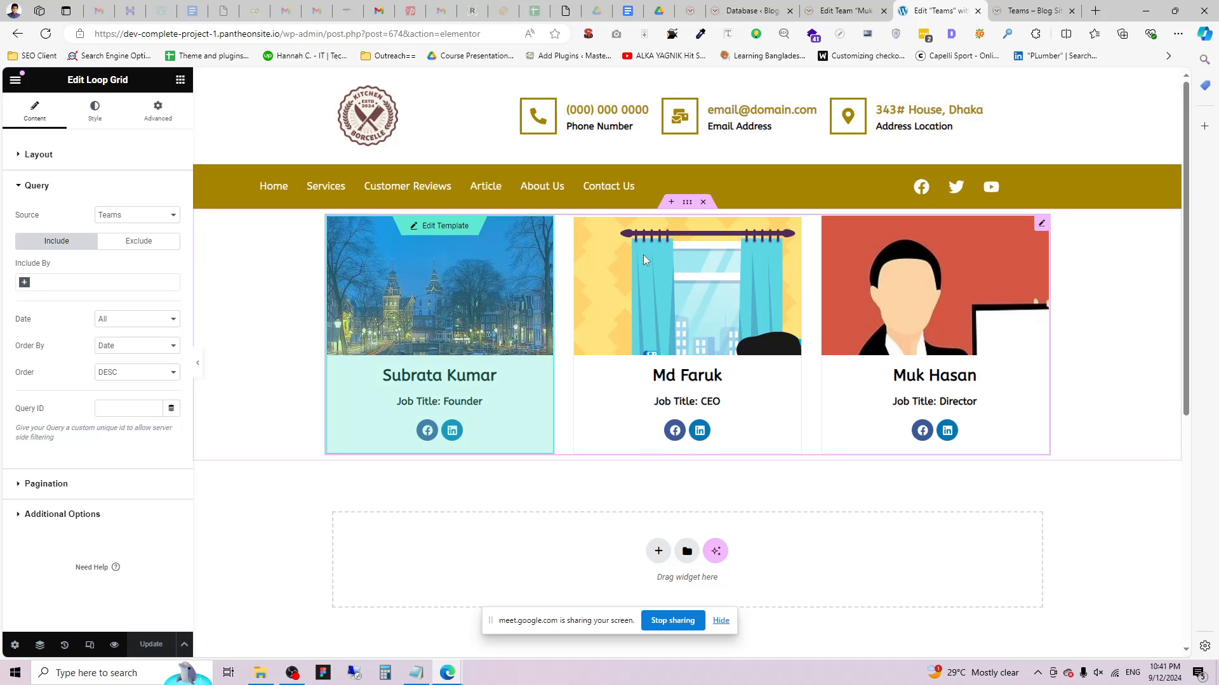
left_click(671, 202)
left_click(657, 264)
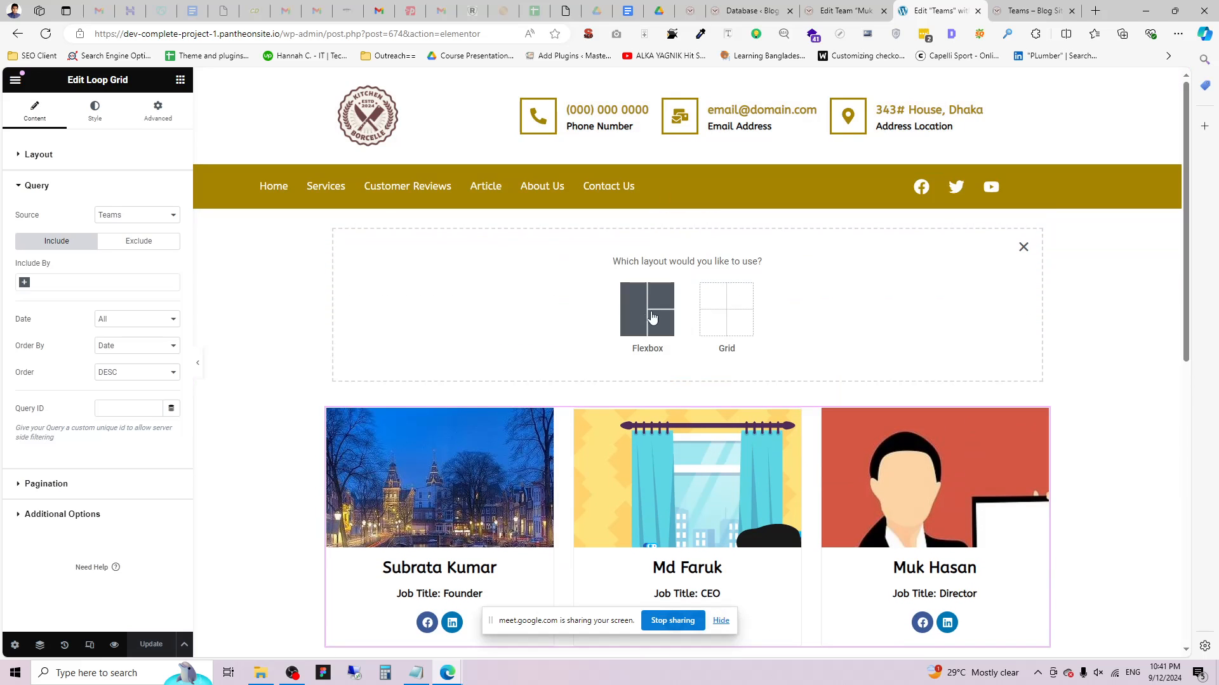
Create a flexbox section with the green landscape photo as its classic background.
left_click(652, 317)
left_click(577, 340)
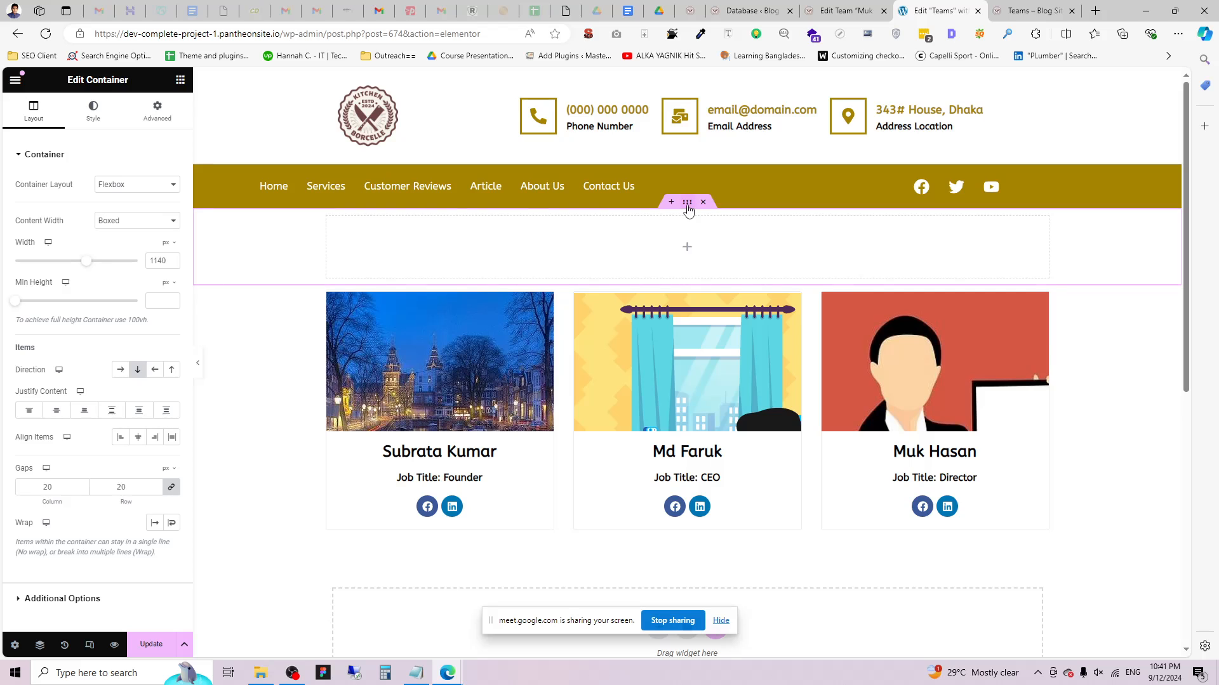
left_click(94, 111)
left_click(120, 211)
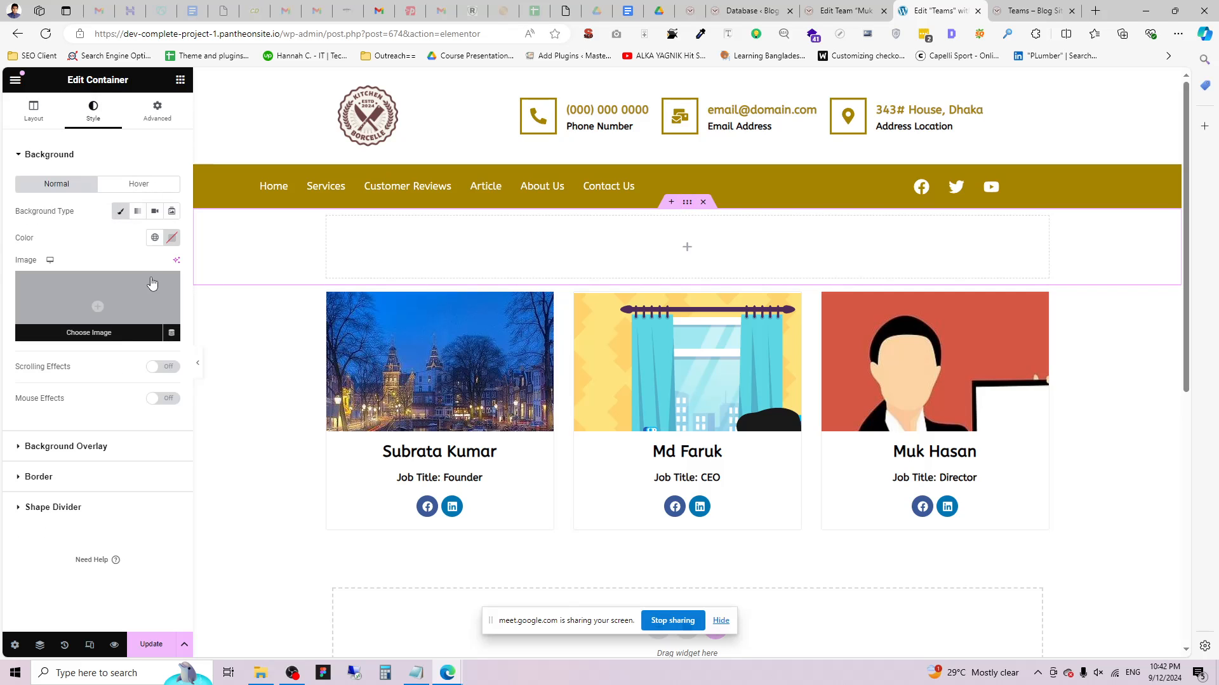
left_click(79, 316)
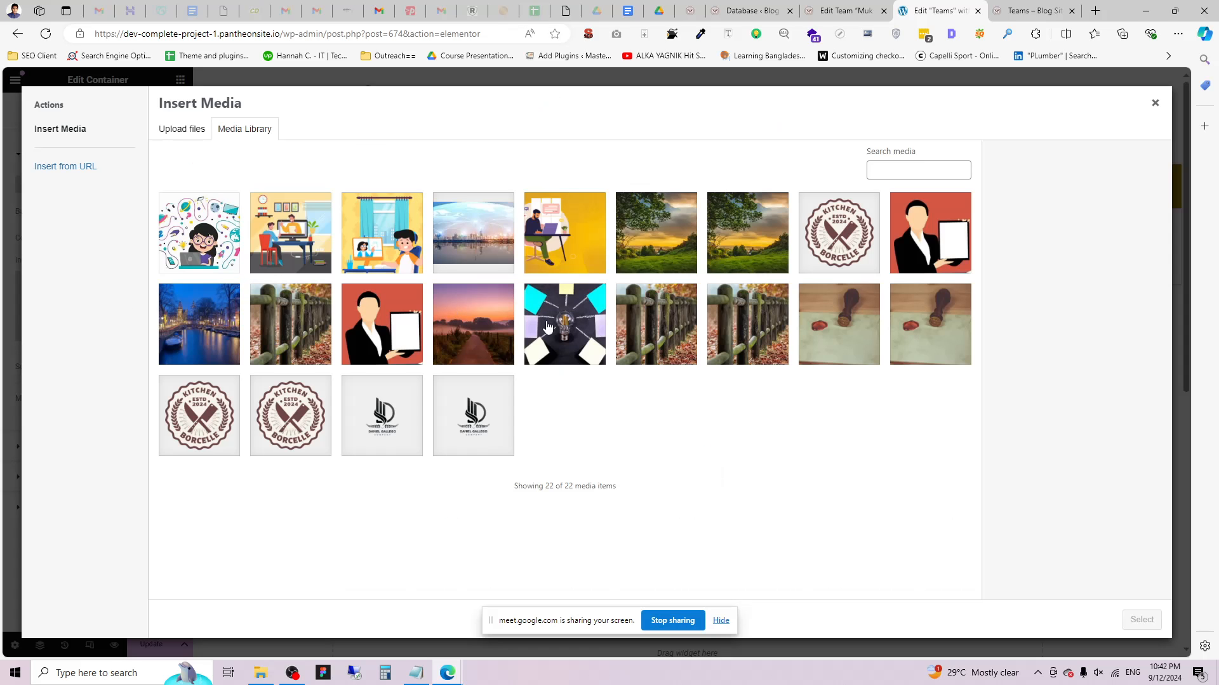
left_click(740, 327)
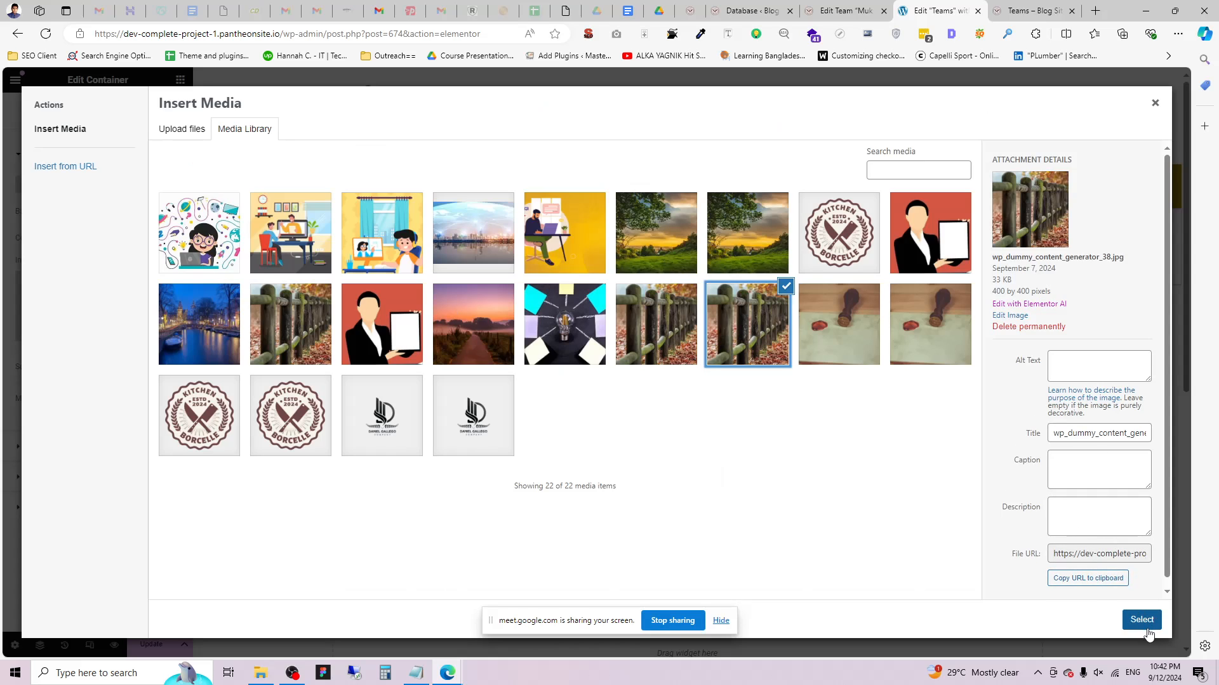
left_click(205, 350)
left_click(660, 254)
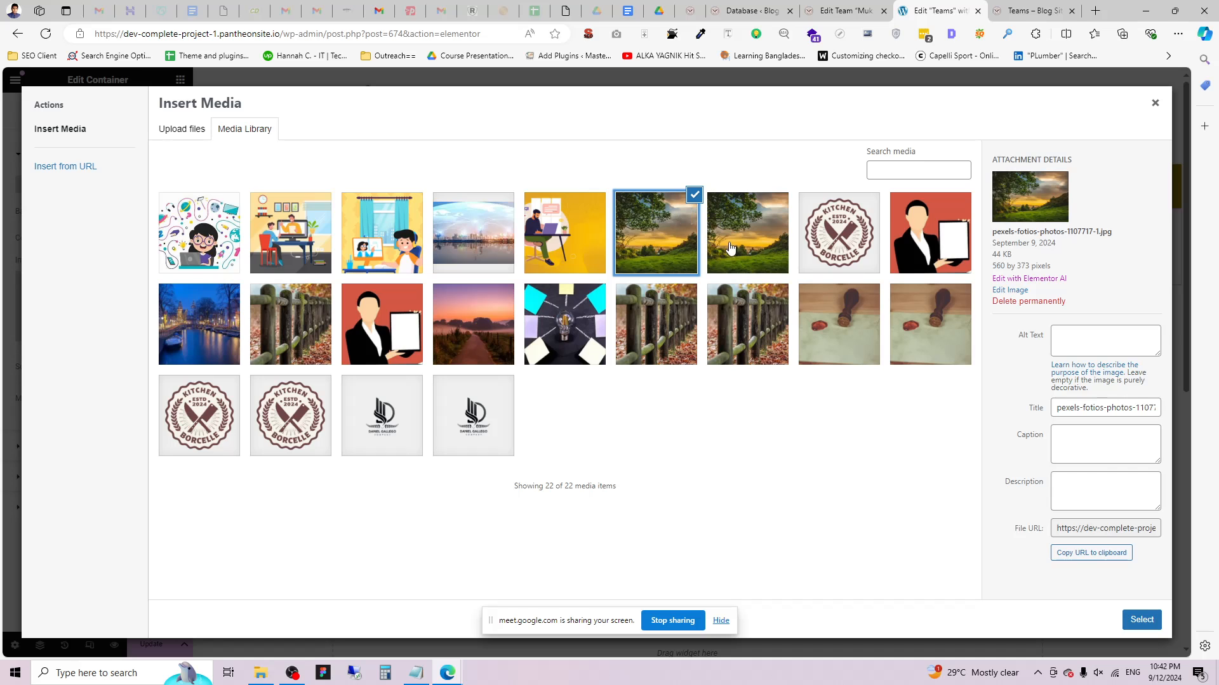
left_click(1142, 619)
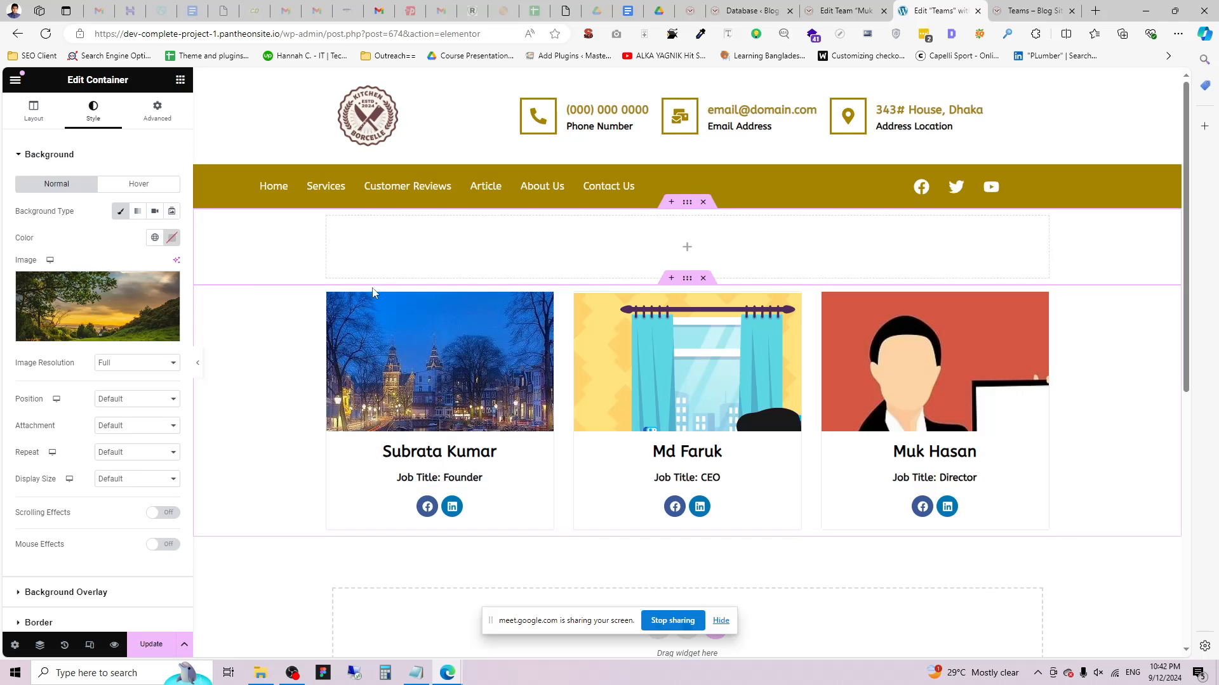
Set the background to Center Center, No-repeat and Cover, with a black overlay.
left_click(130, 399)
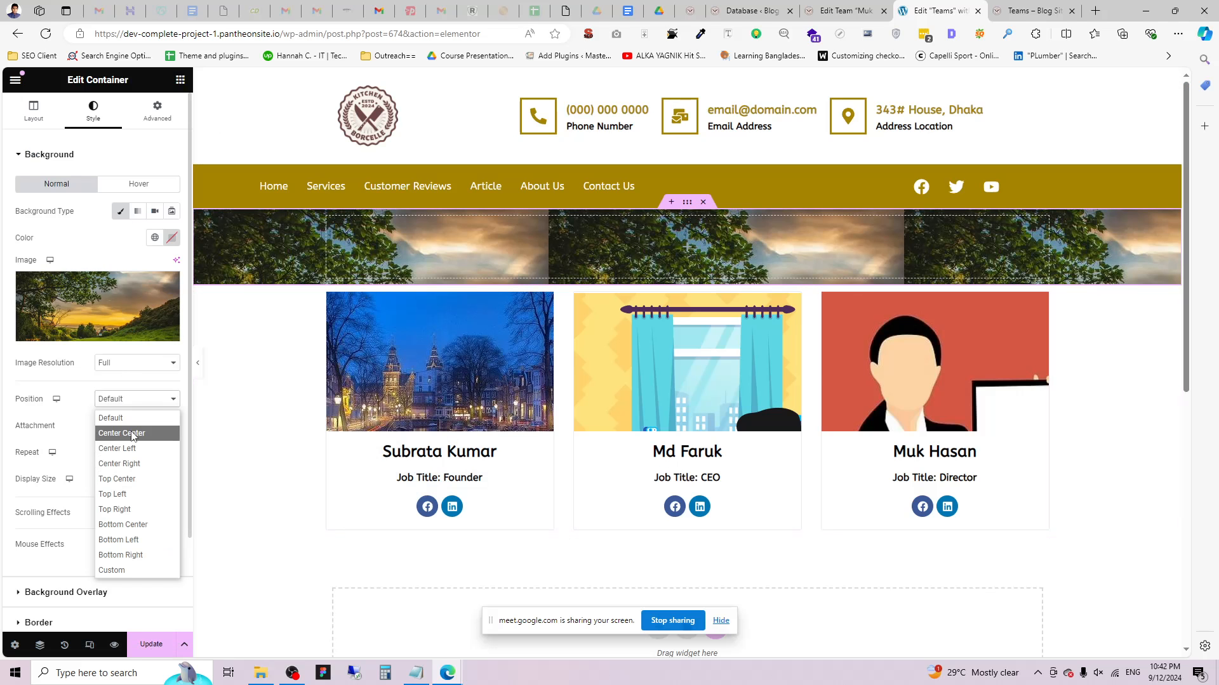
left_click(127, 431)
left_click(130, 452)
left_click(132, 487)
left_click(133, 478)
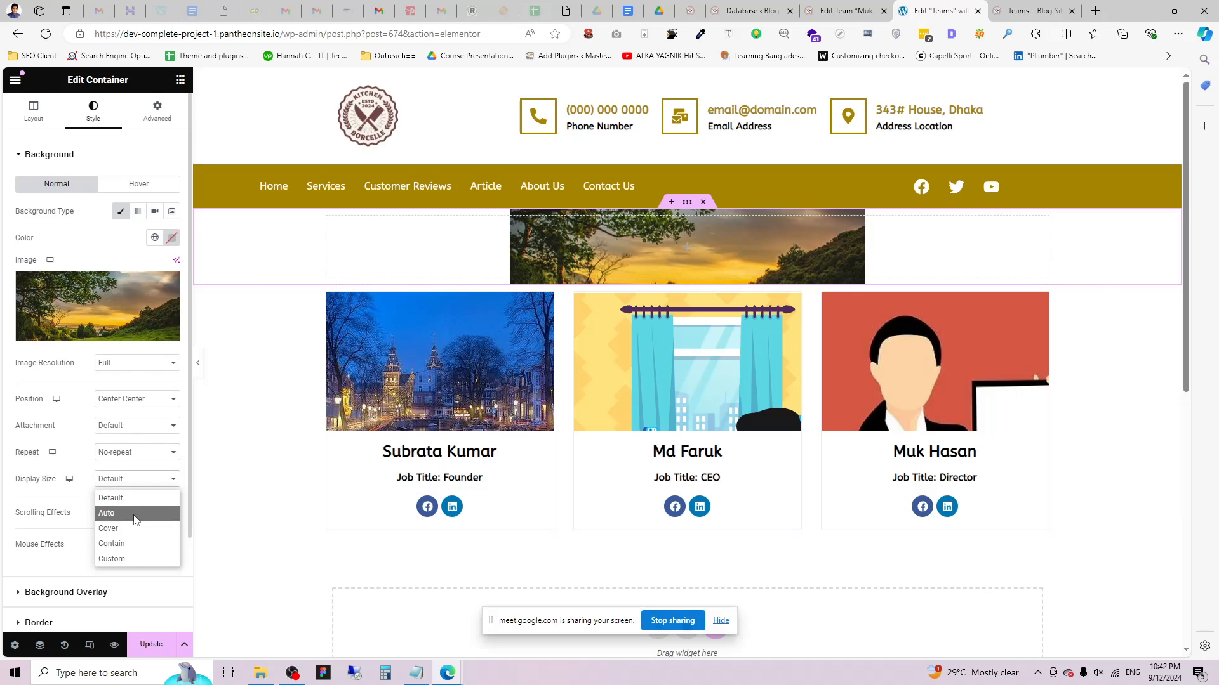
left_click(133, 529)
left_click(66, 592)
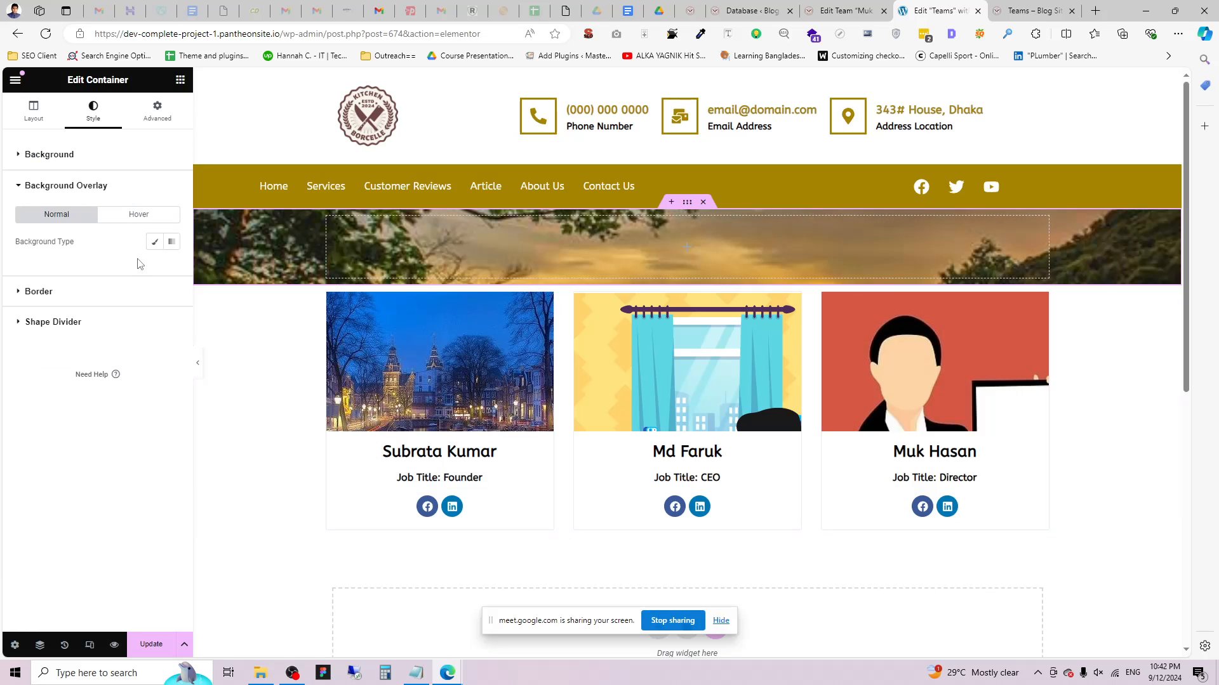
left_click(155, 241)
left_click(171, 268)
left_click_drag(131, 354, 102, 413)
left_click(146, 233)
Drop a Heading into the banner and type 'All Teams' as its title.
left_click(180, 82)
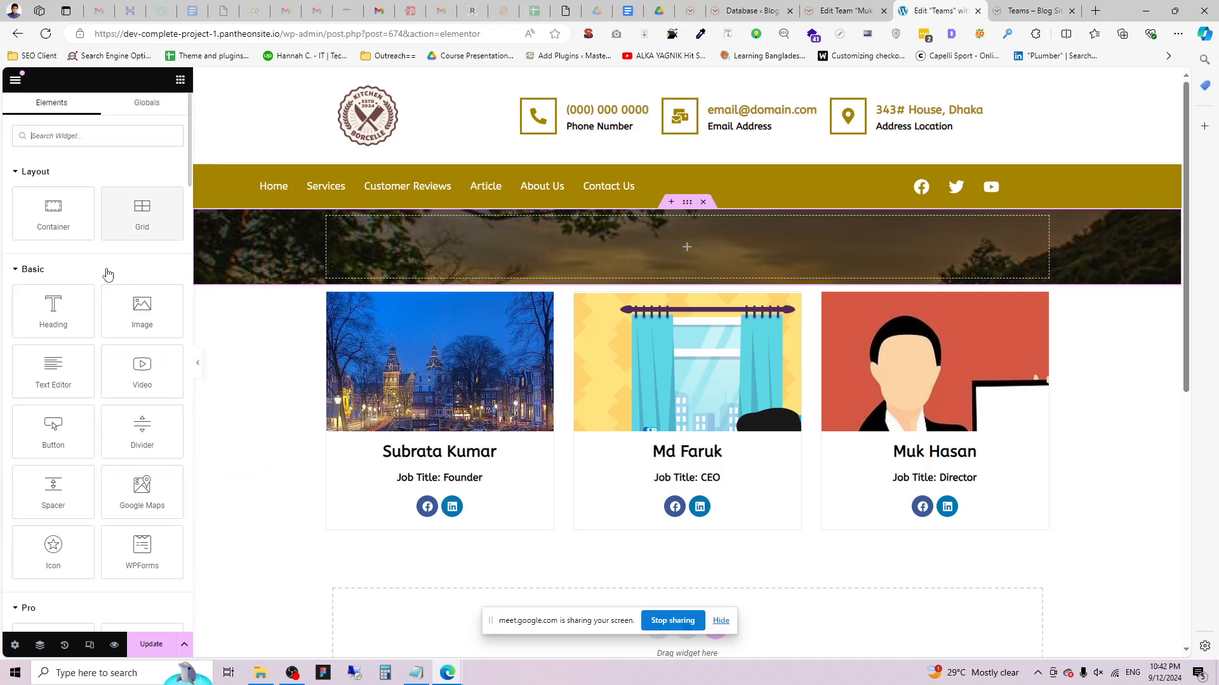
left_click_drag(49, 311, 749, 254)
triple_click(76, 200)
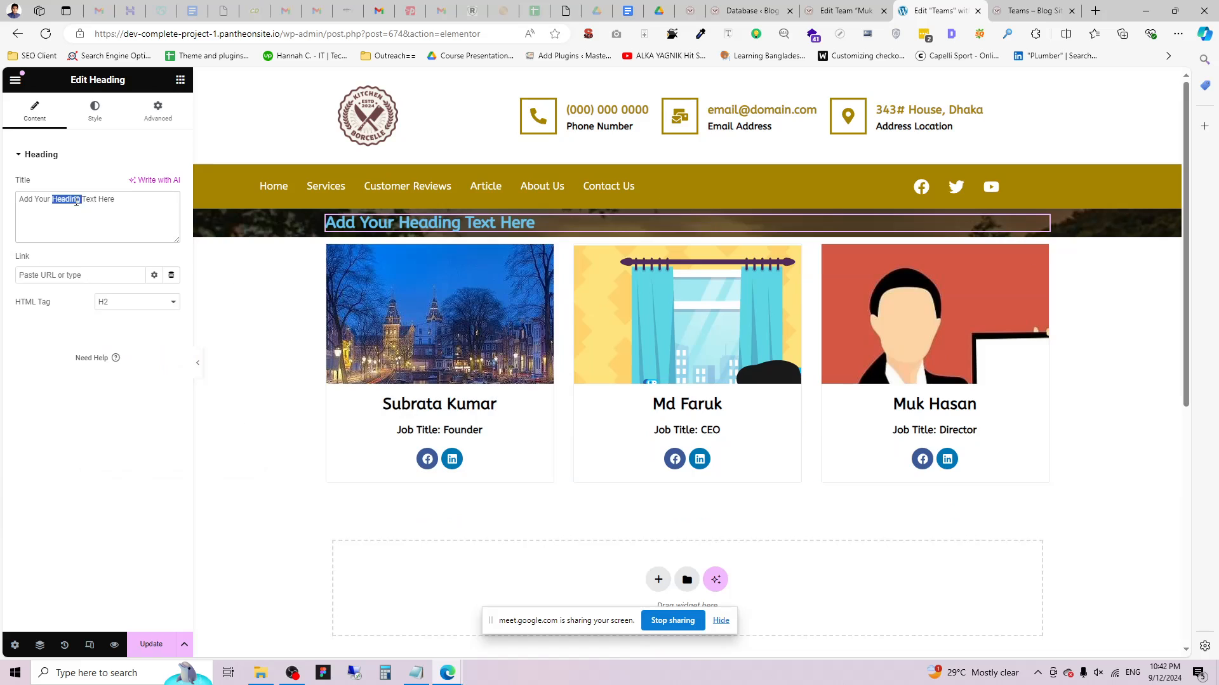
type("All")
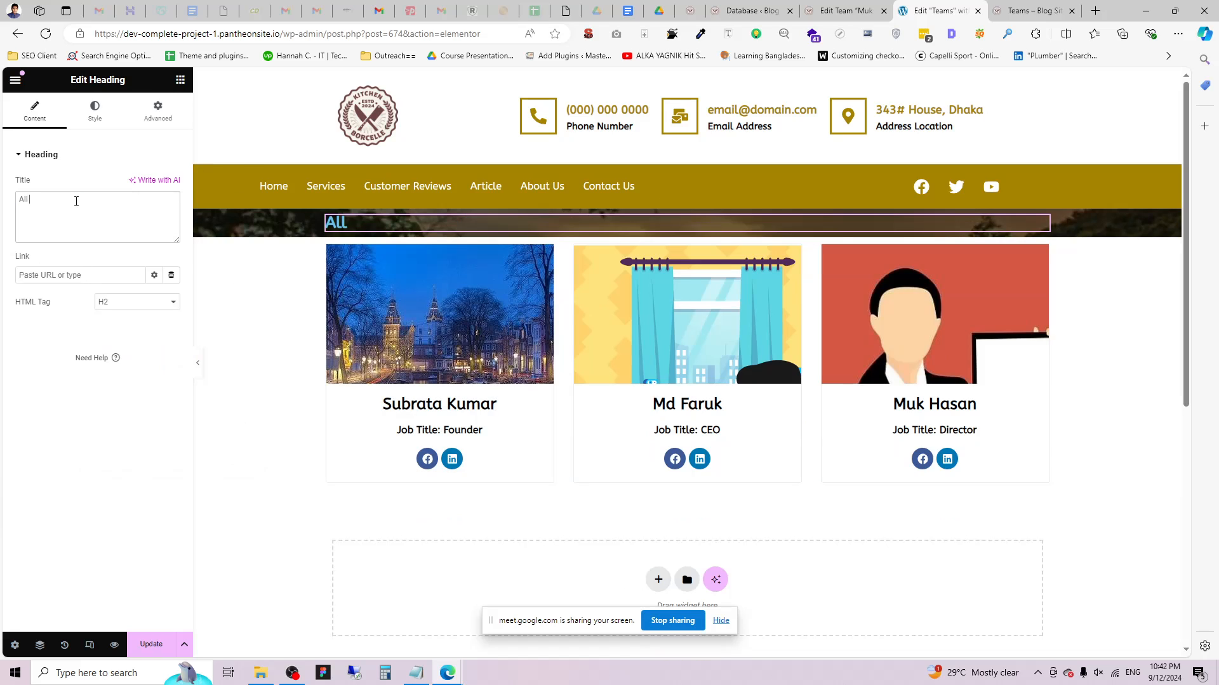
type(" Teams")
type("embers")
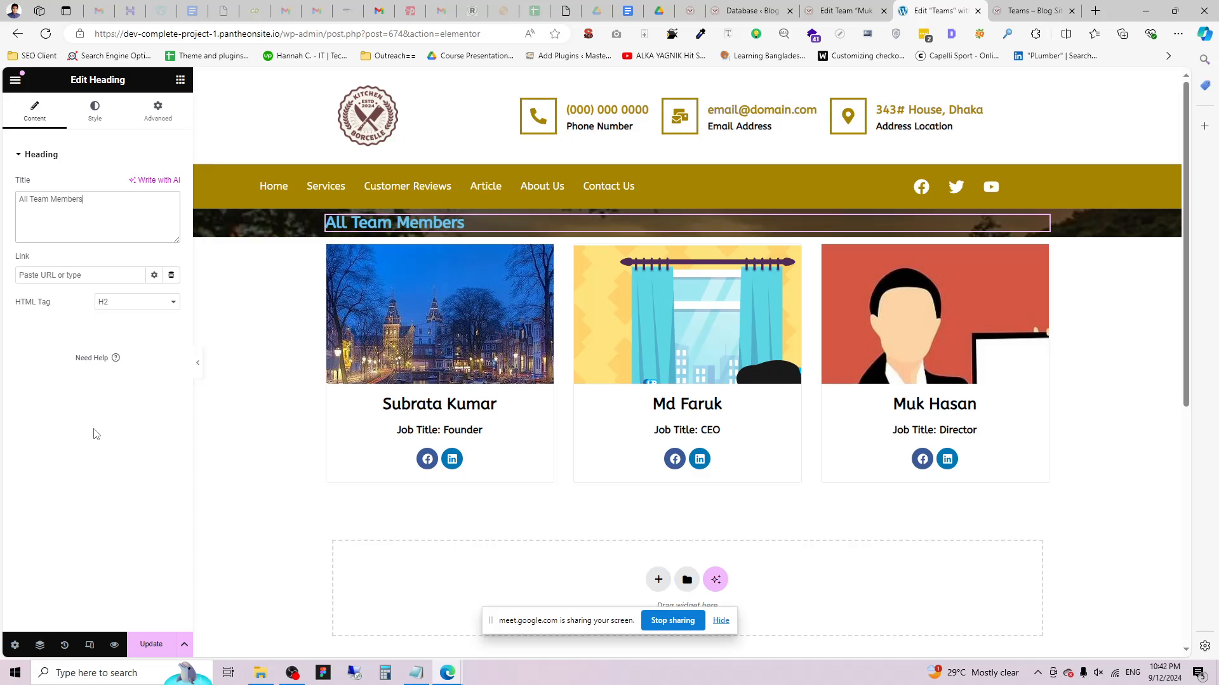
Make the banner heading text white and center-aligned.
left_click(94, 112)
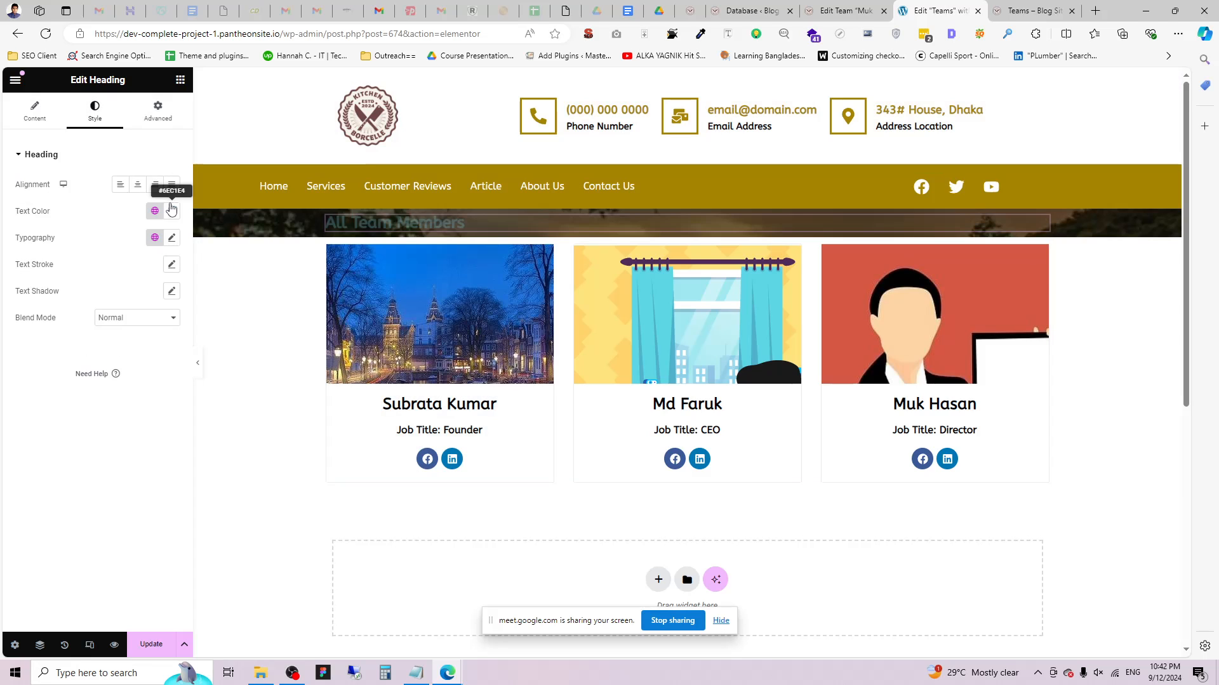
left_click(172, 210)
left_click_drag(153, 282, 6, 254)
left_click(5, 253)
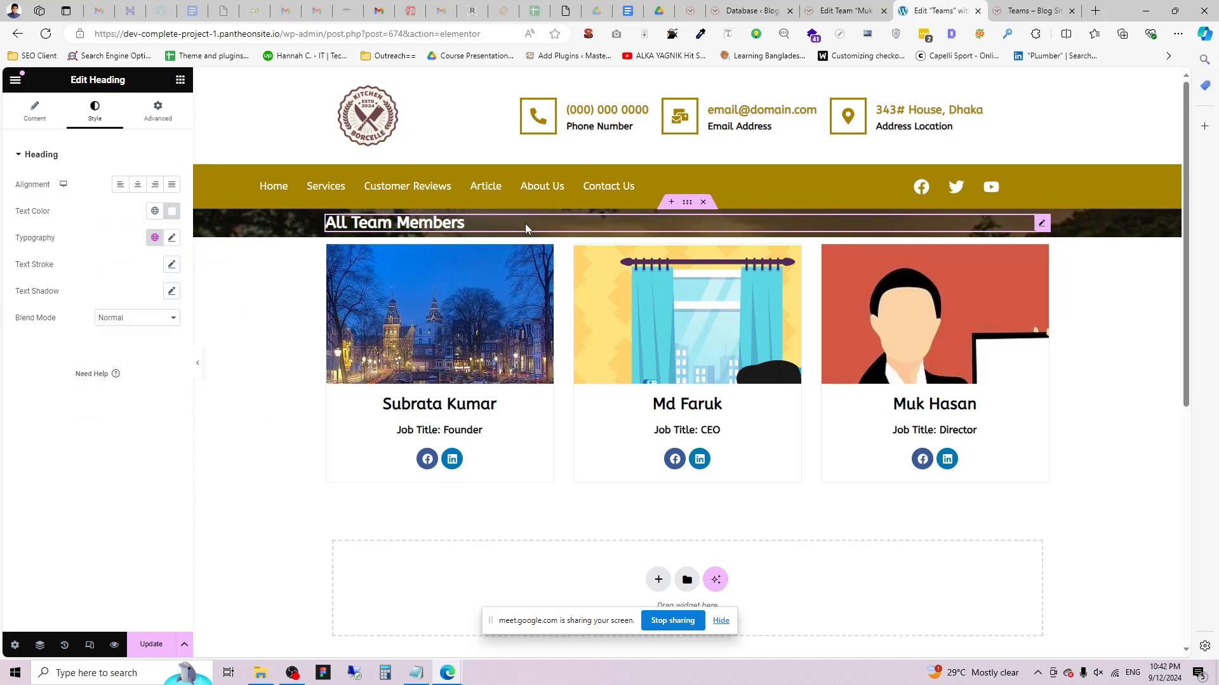
left_click(155, 184)
left_click(137, 184)
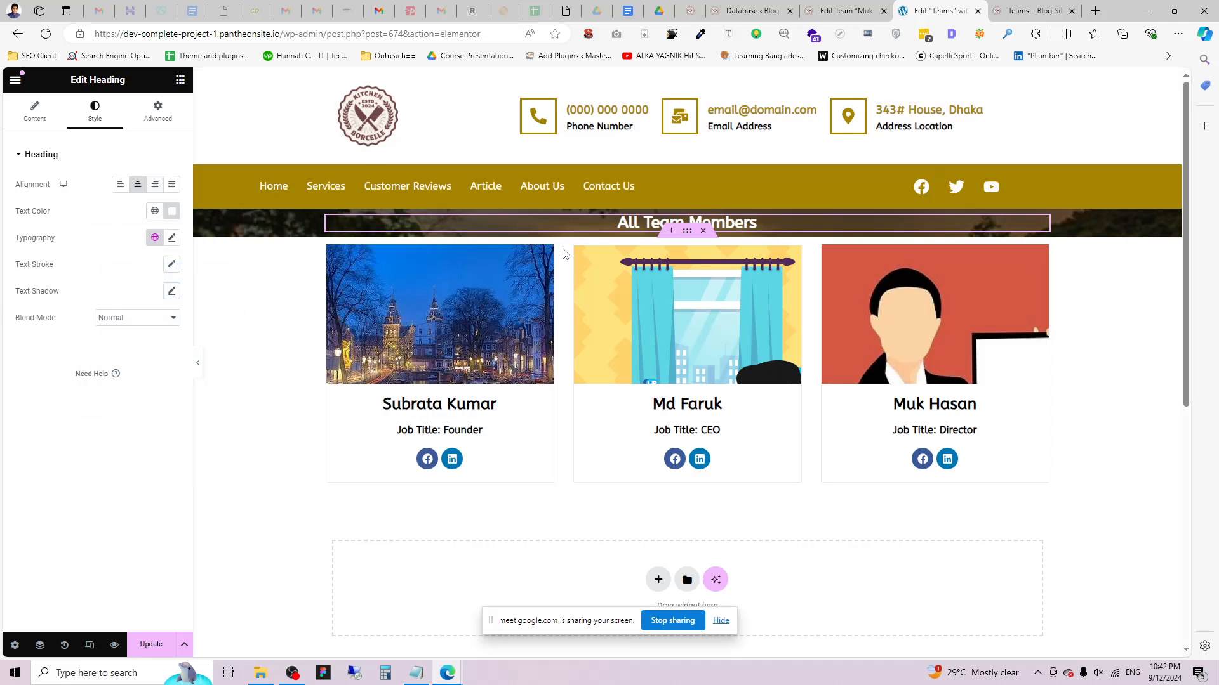
Set the heading typography to Bebas Neue, weight 400, size 43 px.
left_click(171, 238)
left_click(131, 364)
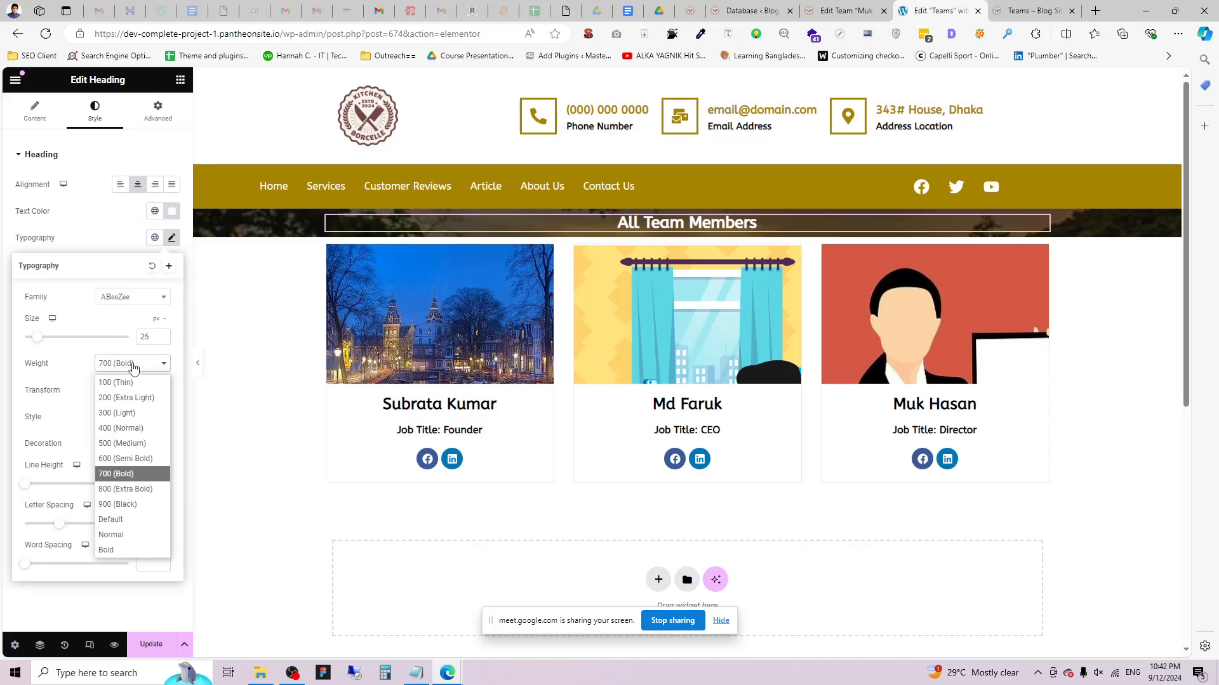
left_click(128, 309)
left_click(127, 308)
type("Beb")
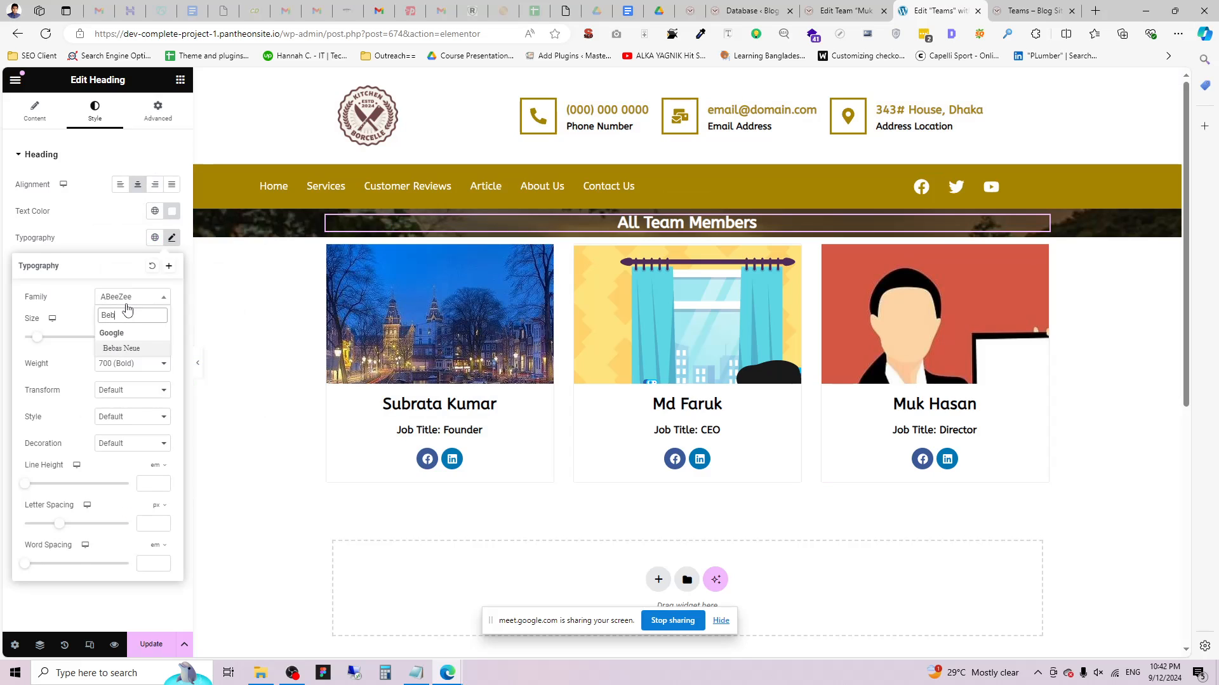
left_click(141, 349)
left_click(140, 363)
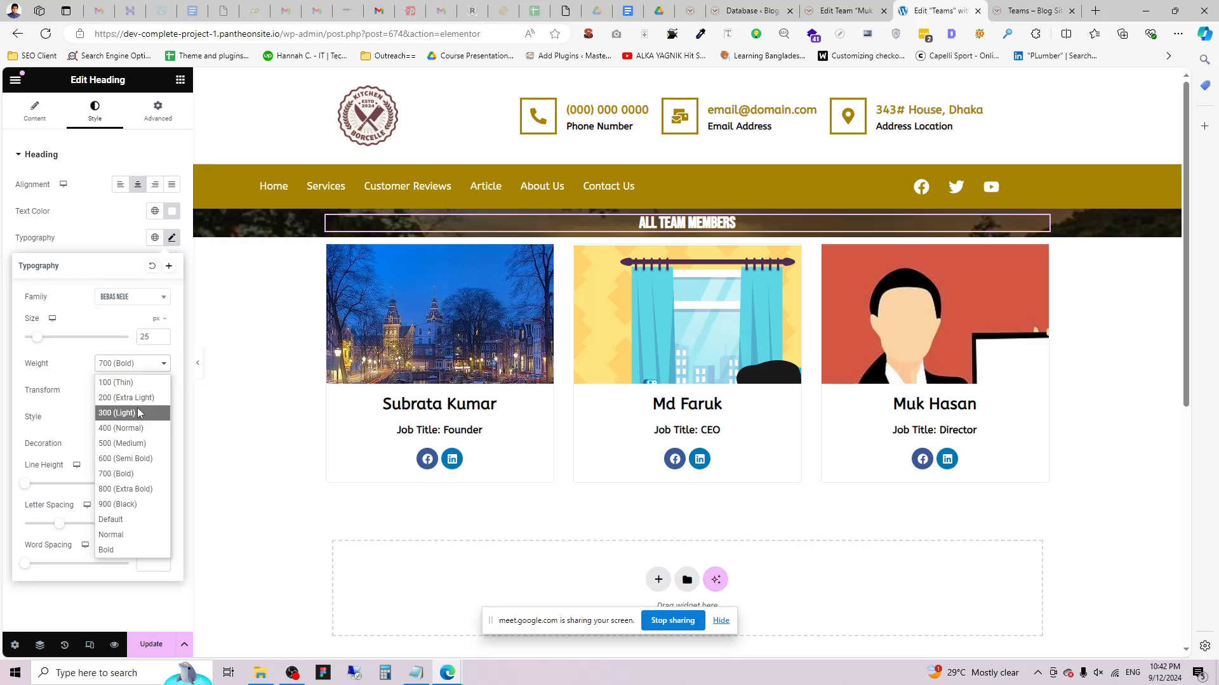
left_click(138, 429)
left_click_drag(38, 340, 79, 341)
Make the header banner 253 px tall with its content centred vertically and horizontally.
left_click(277, 198)
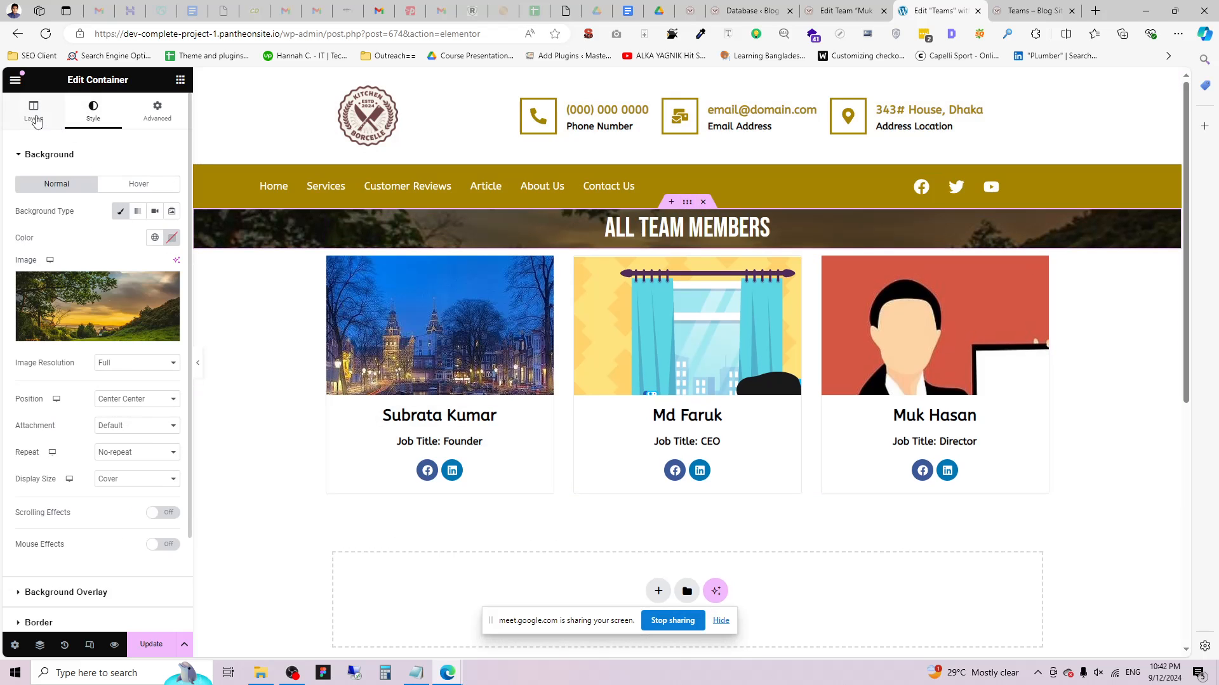
left_click(33, 113)
left_click_drag(19, 304, 37, 302)
left_click(57, 410)
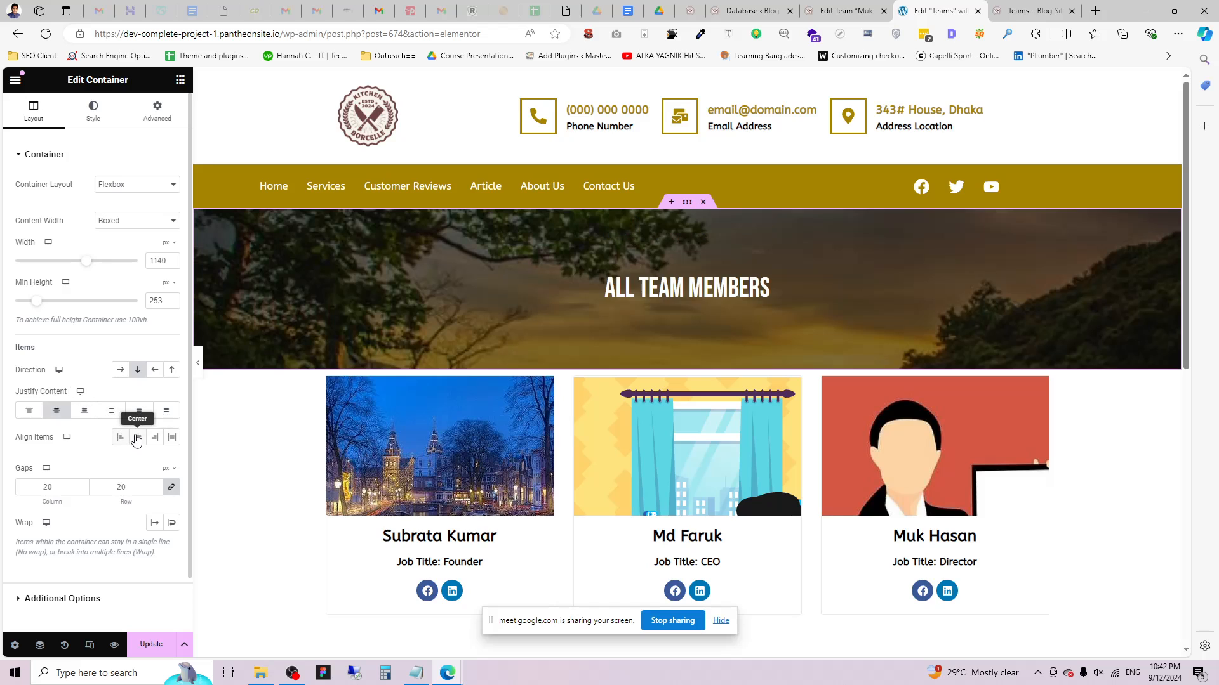
left_click(138, 438)
Enlarge the All Team Members heading to 67 px and save the page.
left_click(721, 296)
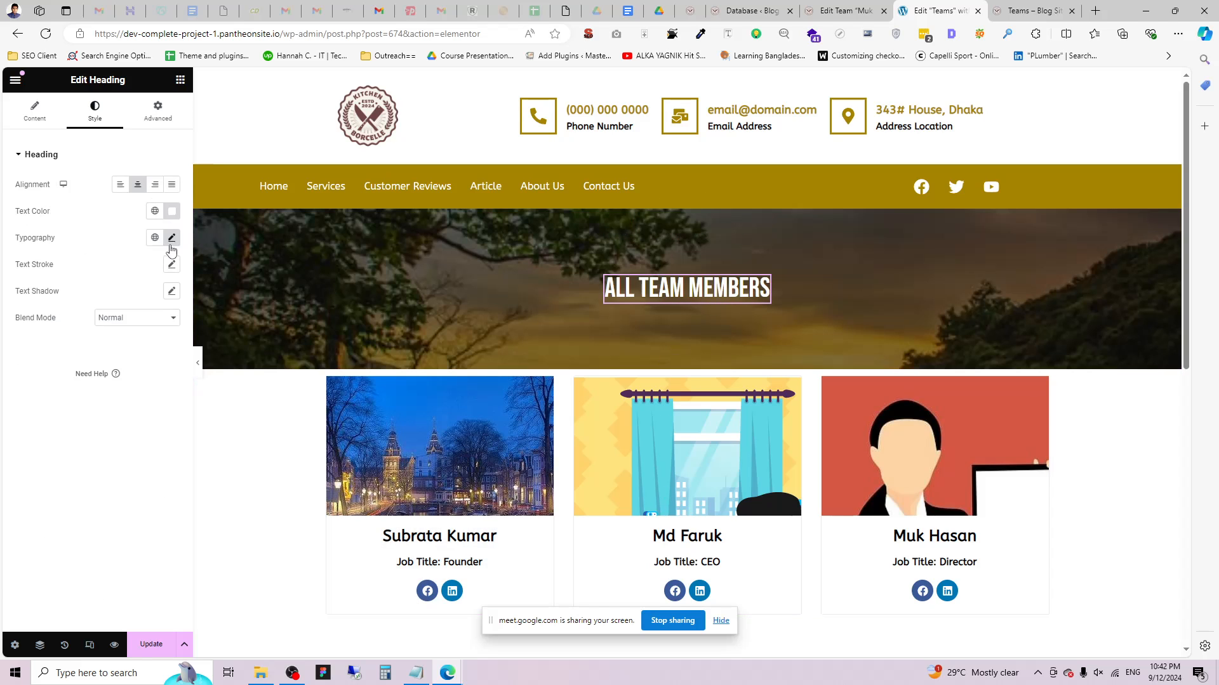
left_click(171, 237)
left_click_drag(45, 343, 57, 344)
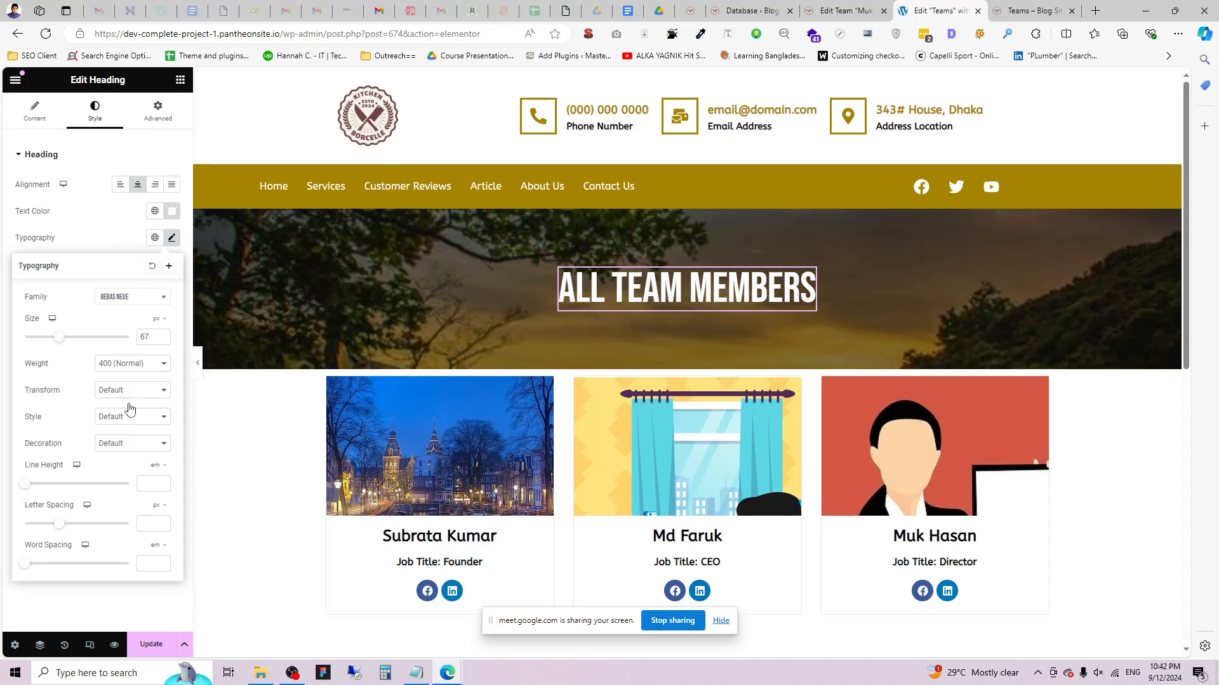
left_click(153, 635)
Give the team cards section 20 px padding, save, and preview it full-width.
scroll(729, 264, "down", 2)
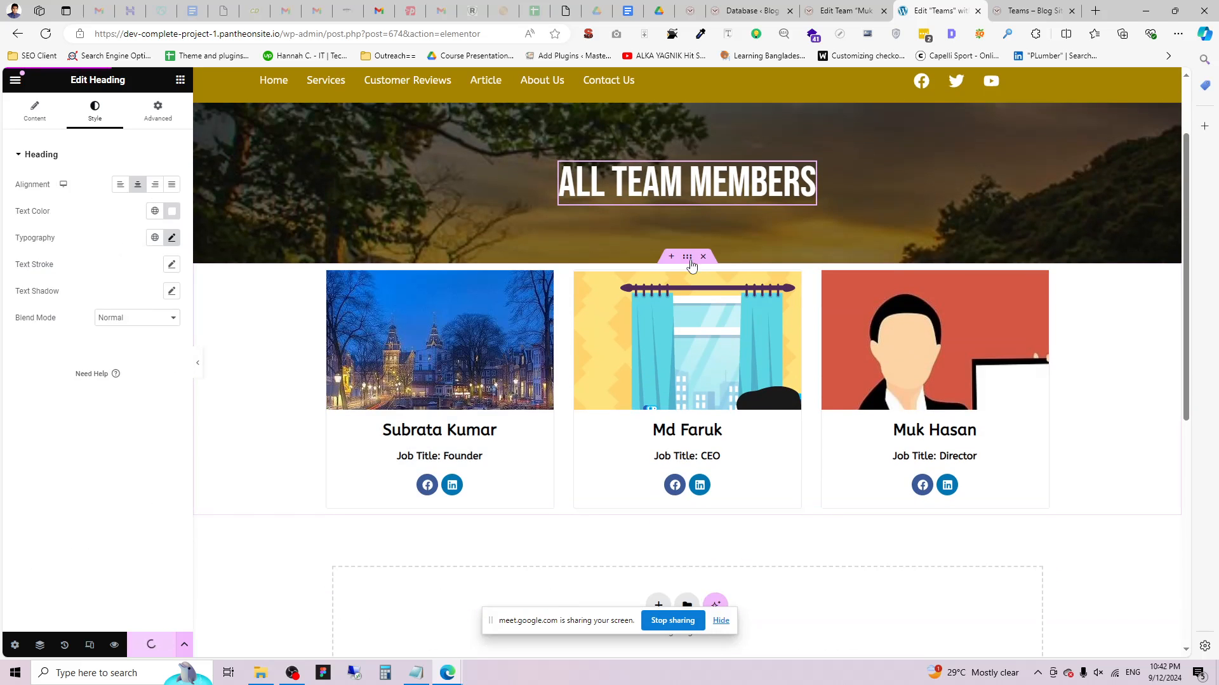
left_click(688, 257)
left_click(157, 112)
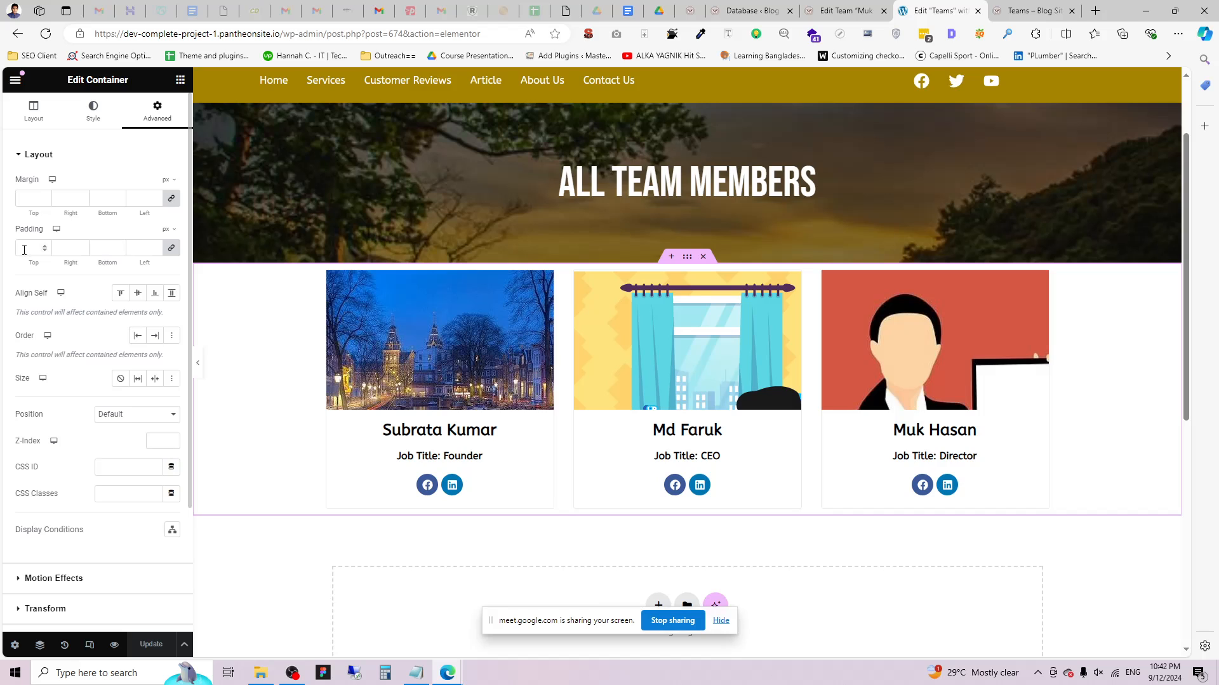
left_click(28, 250)
type("20")
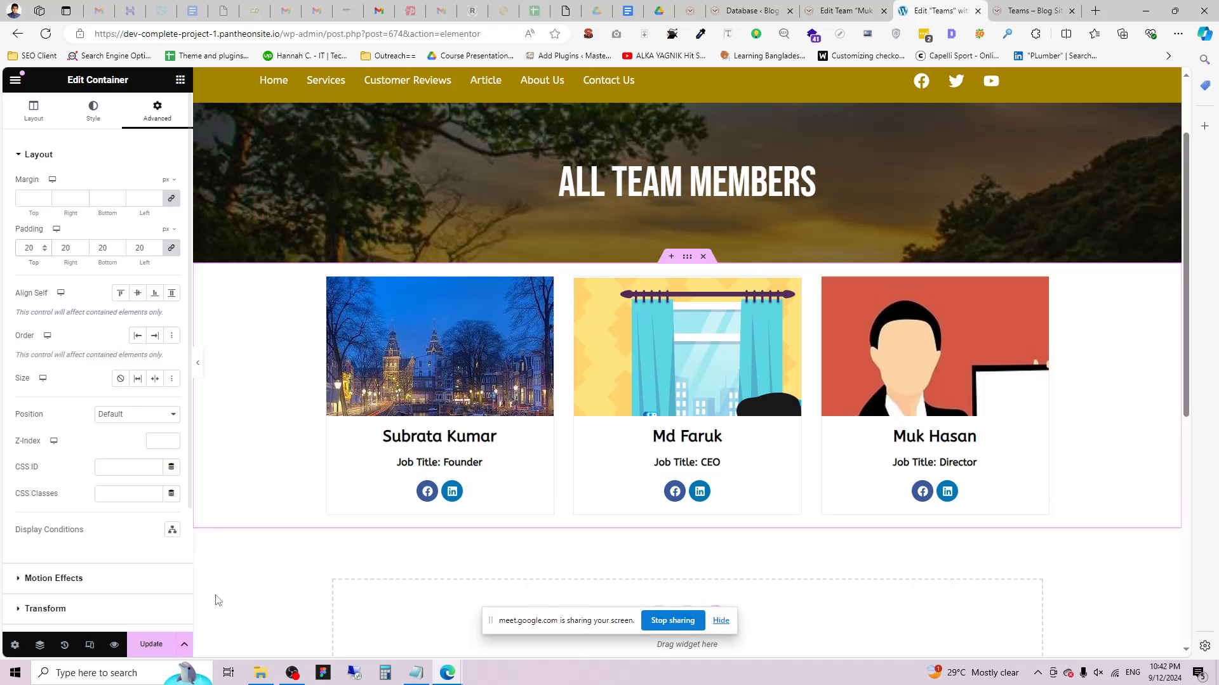
left_click(159, 645)
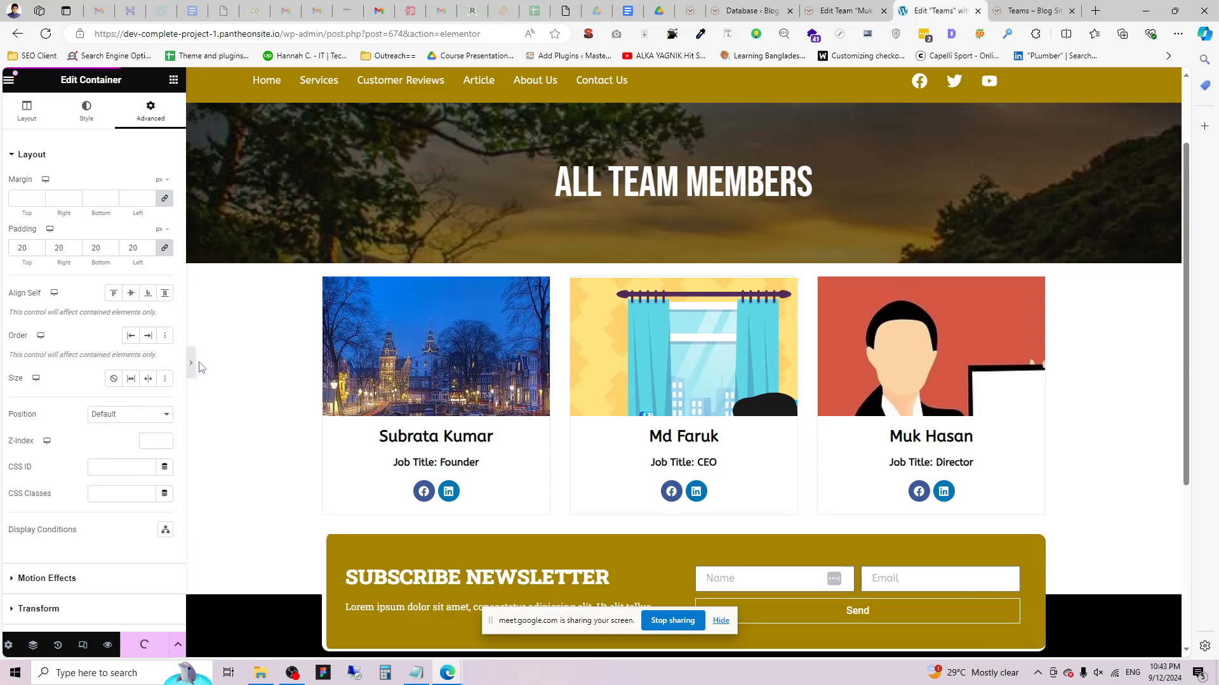
left_click(197, 363)
scroll(683, 249, "down", 3)
scroll(363, 277, "up", 3)
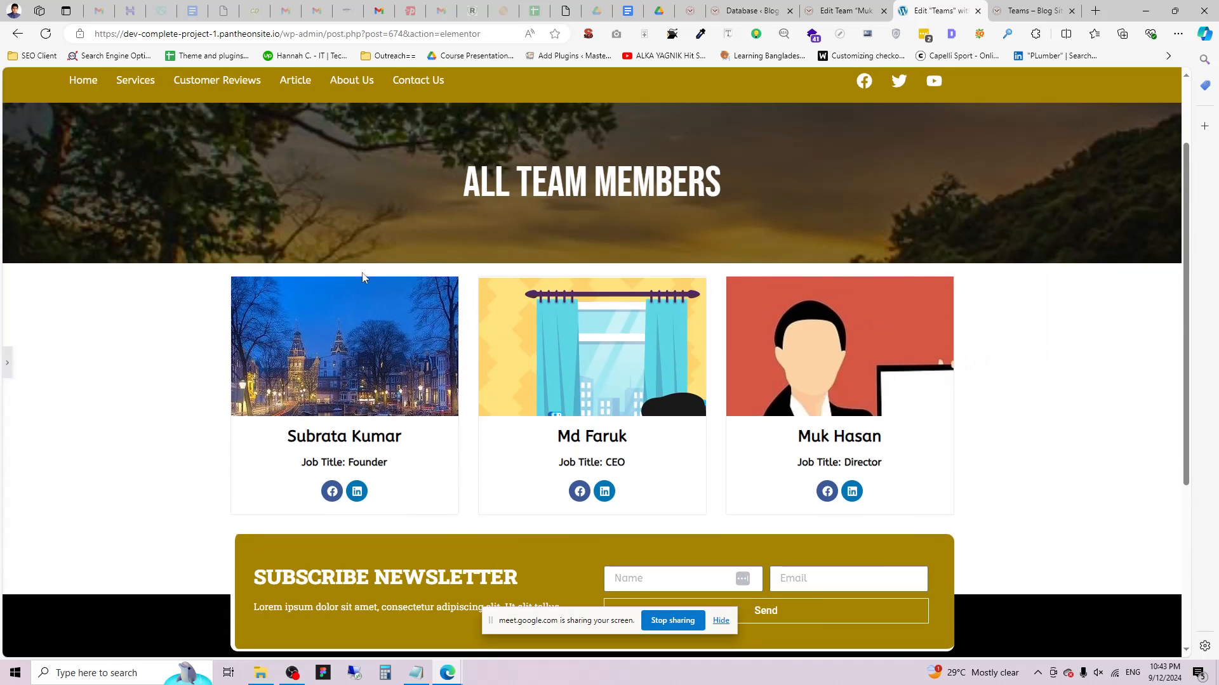
Open the live Teams page in a new tab with View Page and review the cards.
left_click(10, 369)
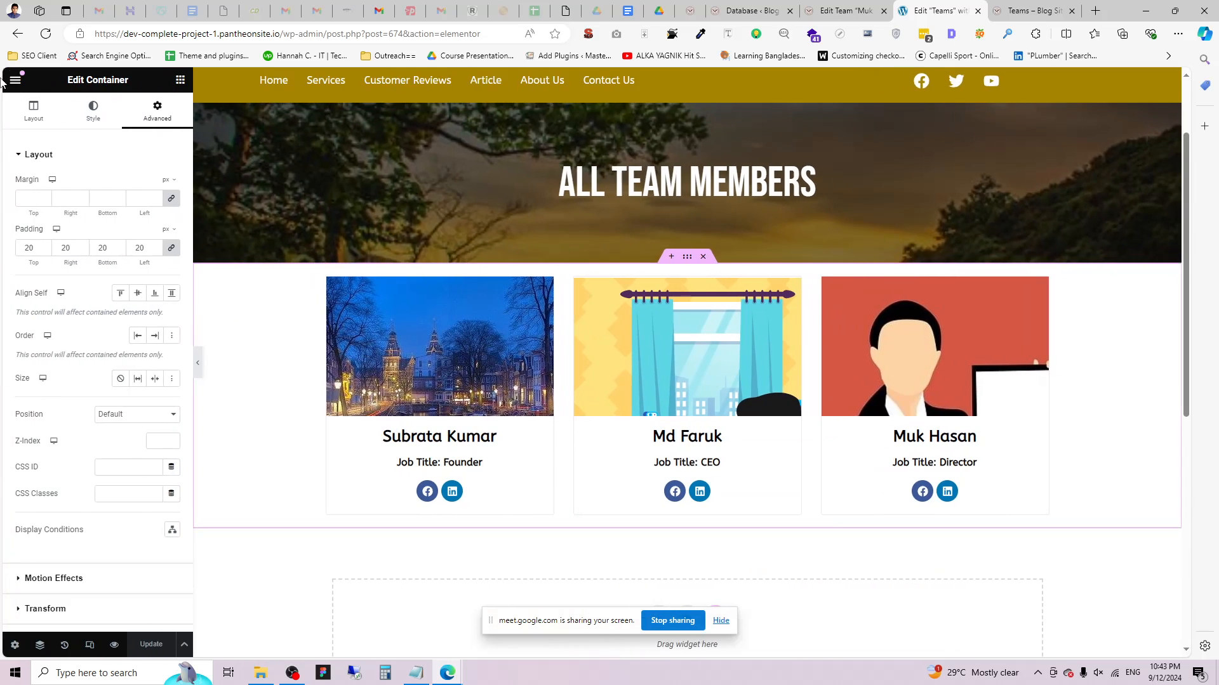
left_click(16, 79)
left_click(65, 350)
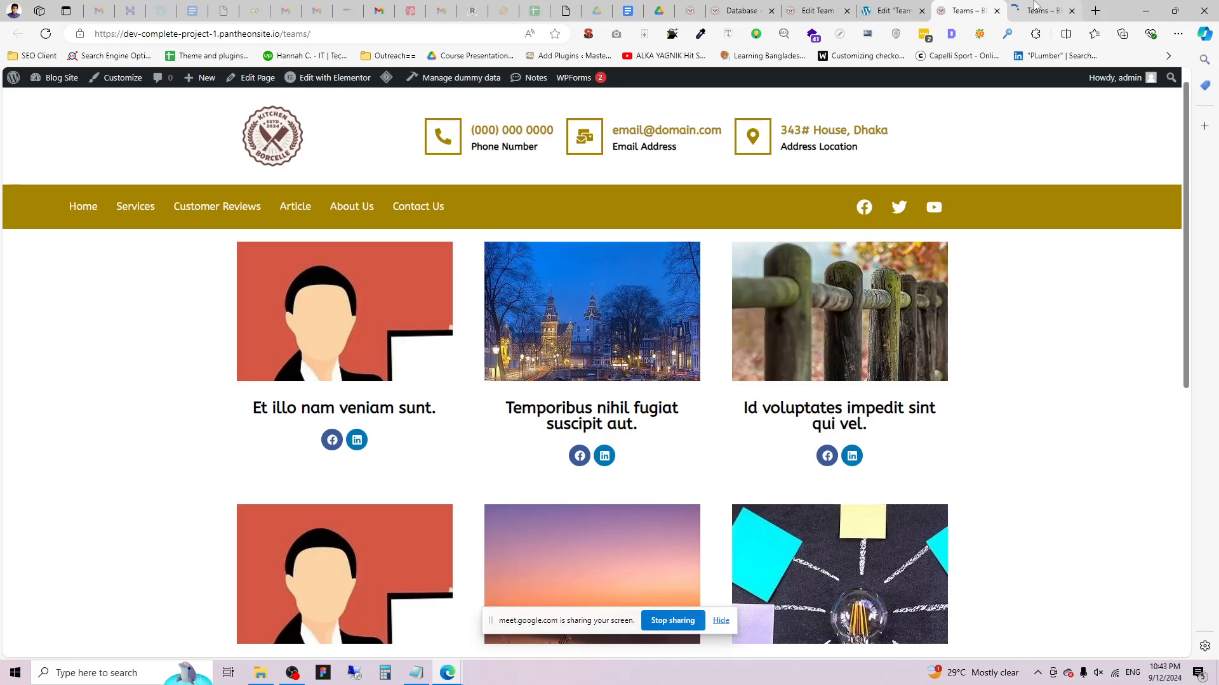
left_click(1035, 7)
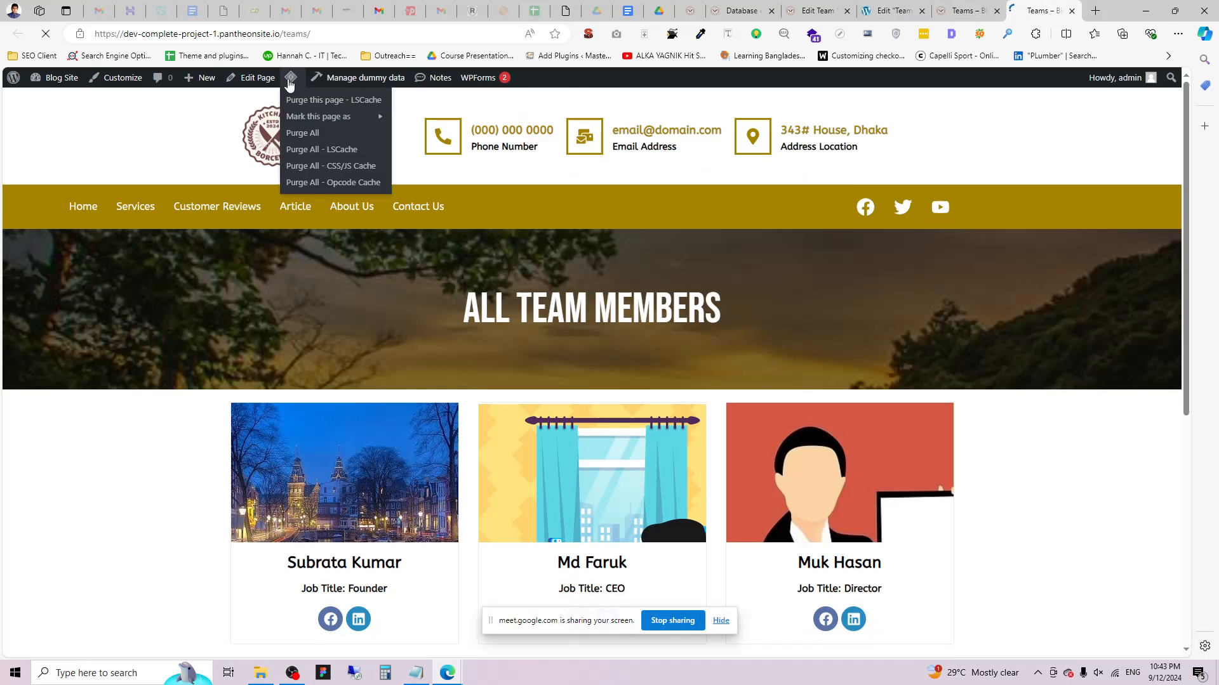
scroll(677, 485, "down", 5)
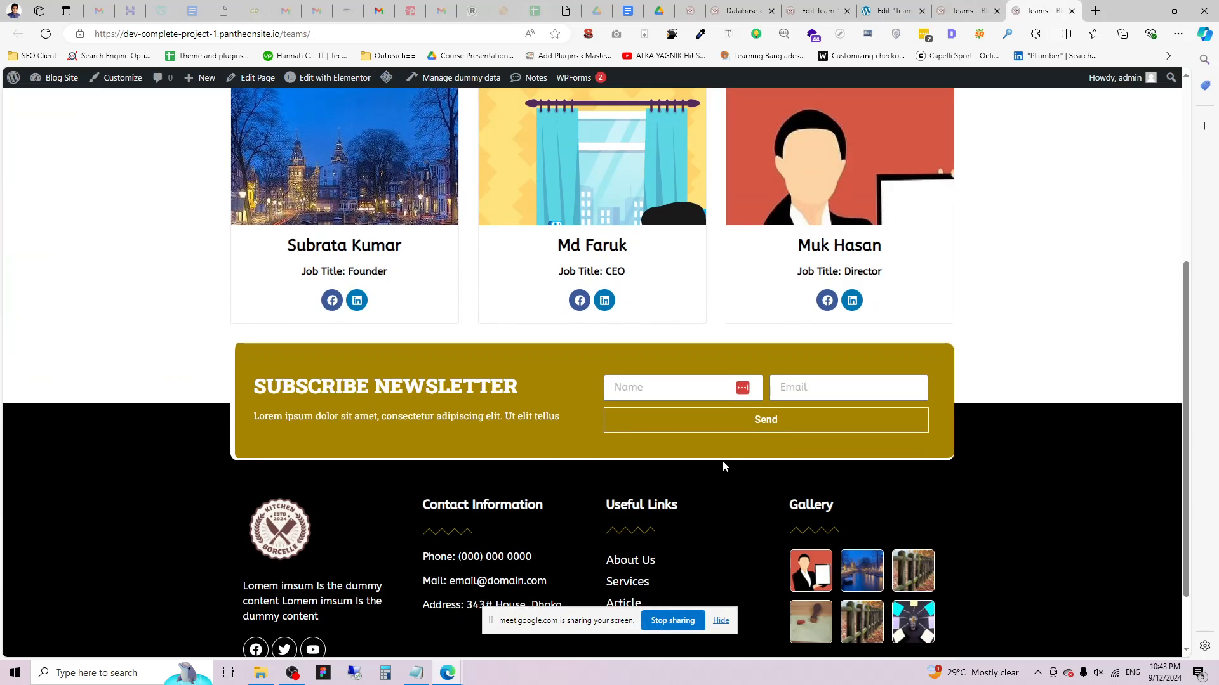
scroll(775, 485, "up", 3)
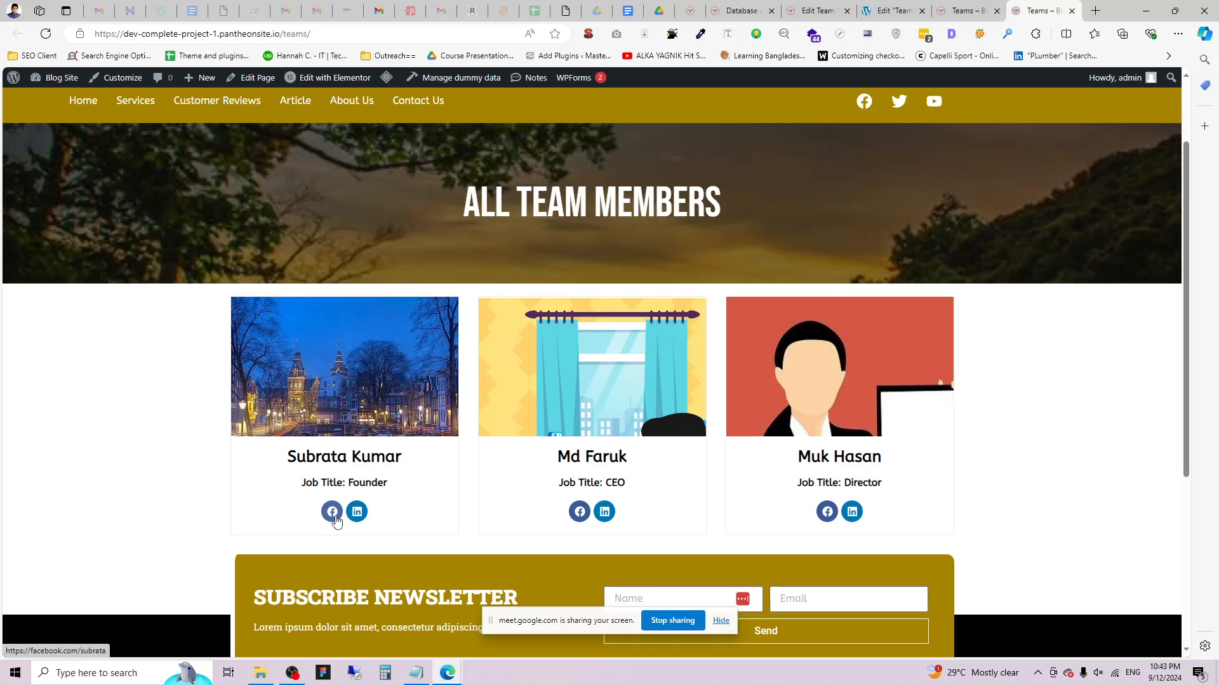
Screenshot the team cards, outlining the first member's name and social link in red.
key("Print")
left_click_drag(0, 366, 1034, 667)
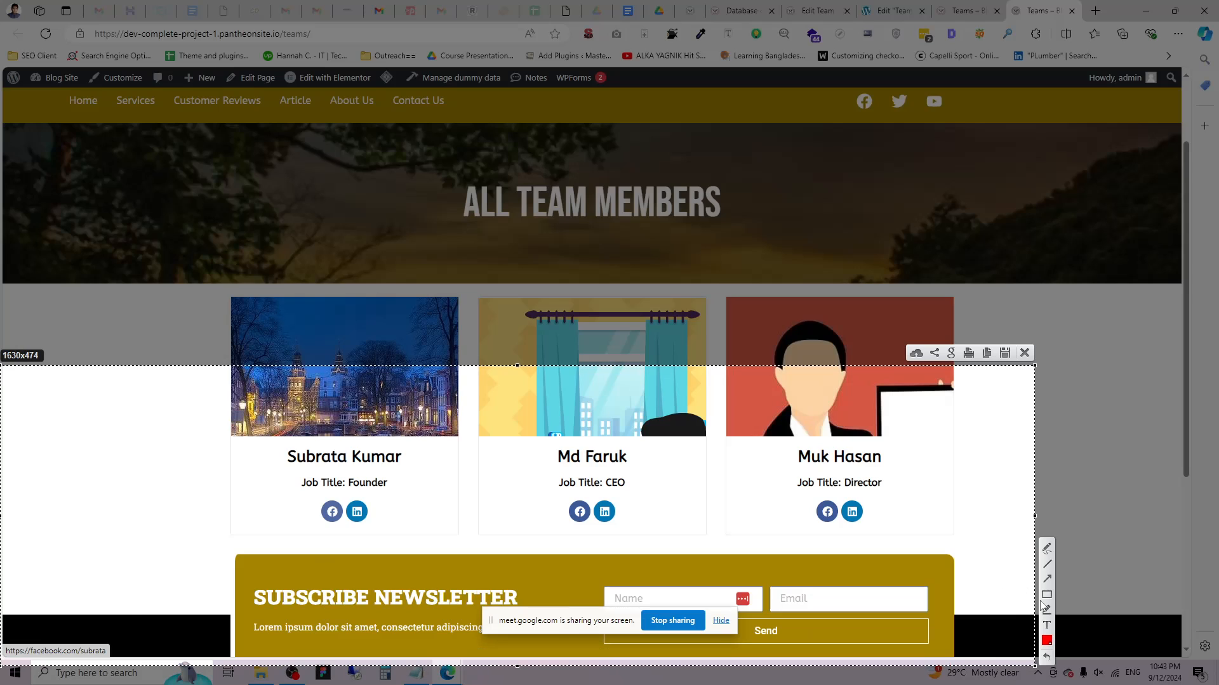
left_click_drag(283, 450, 407, 464)
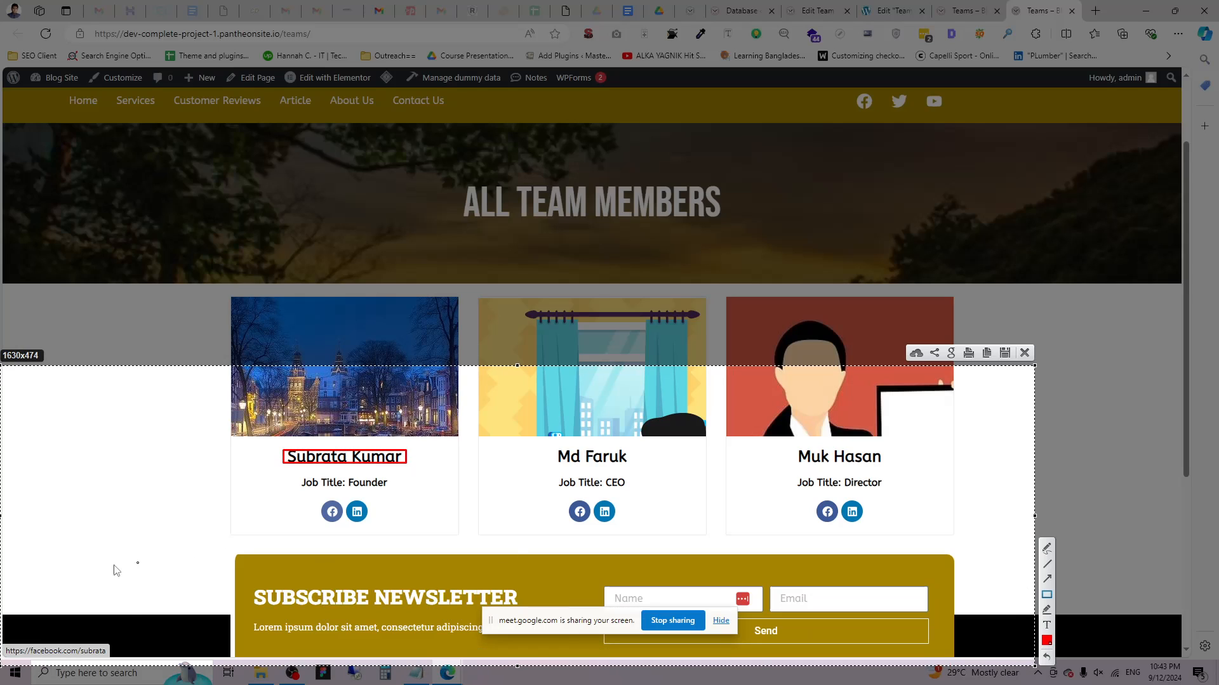
left_click_drag(2, 646, 117, 661)
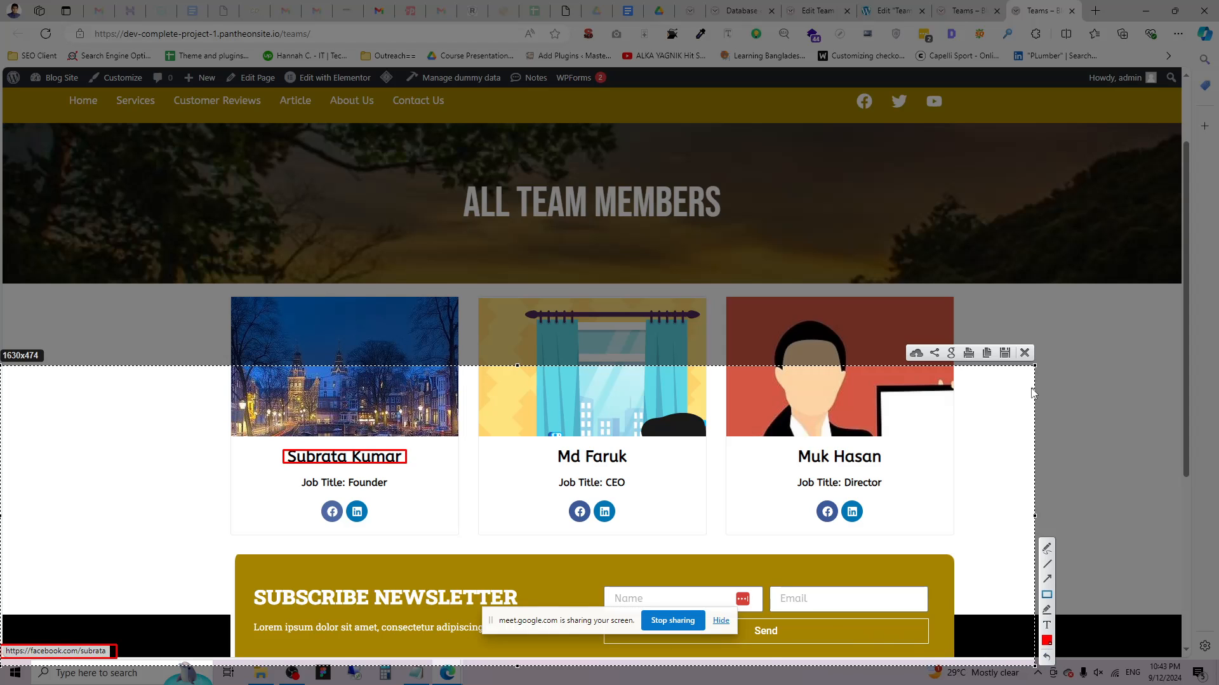
left_click(1024, 353)
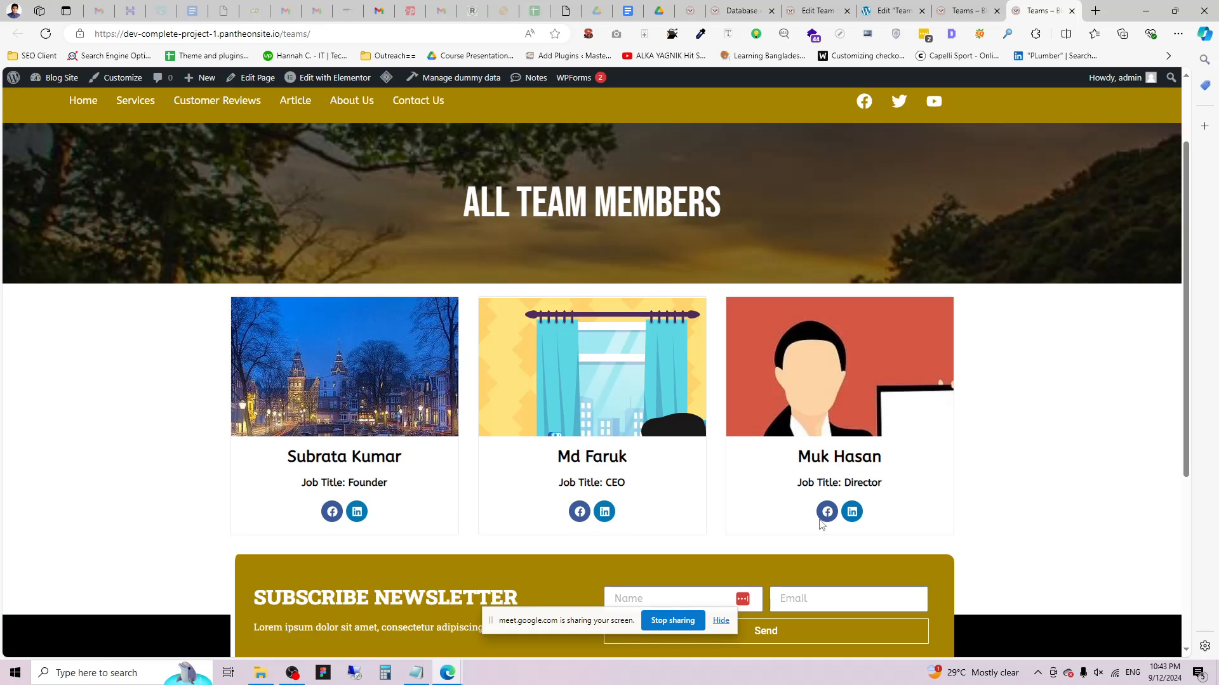
left_click(321, 466)
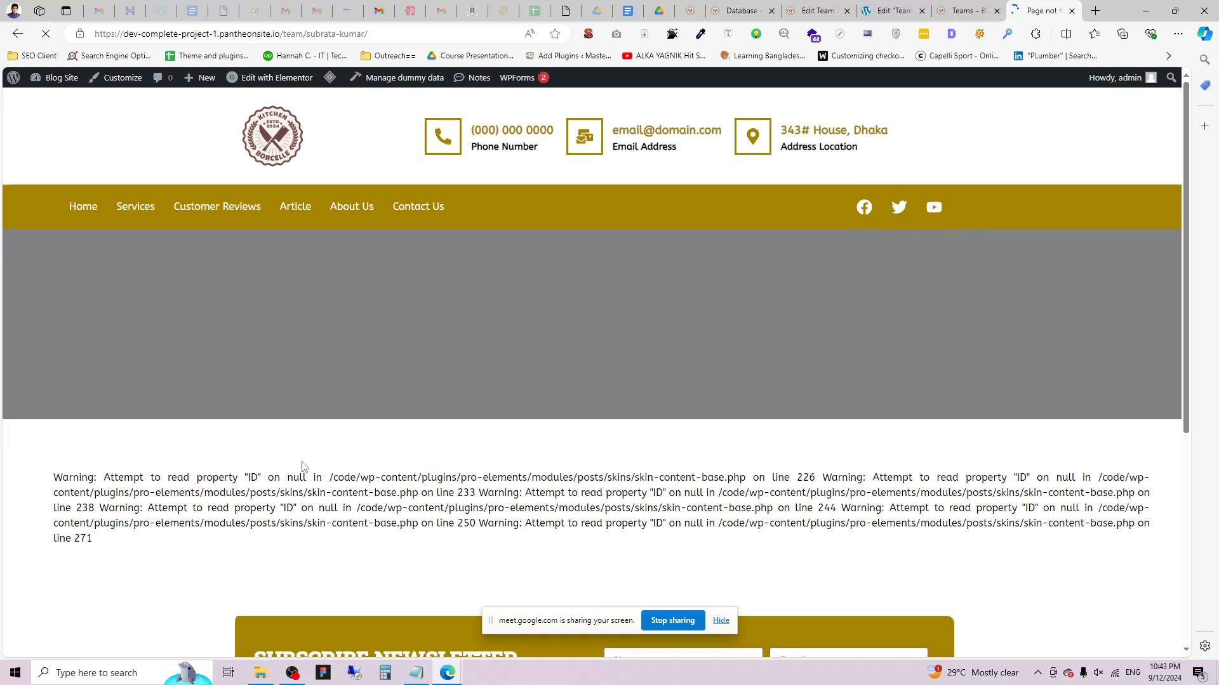
scroll(320, 467, "down", 2)
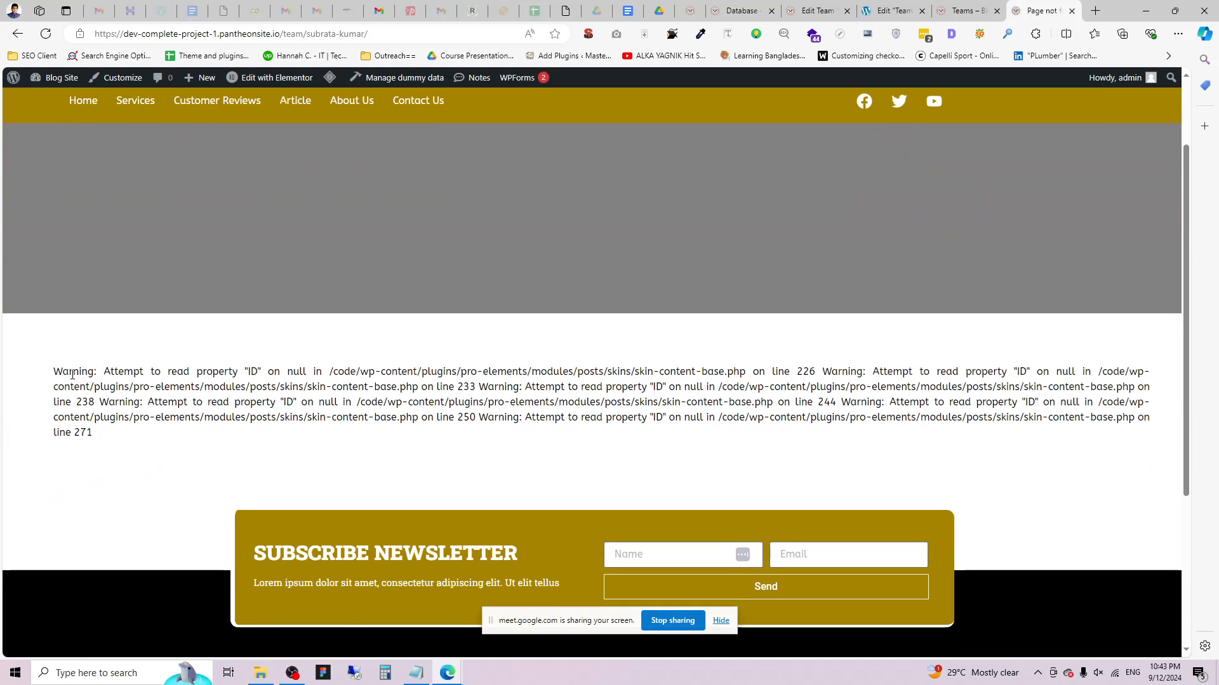
left_click_drag(72, 375, 1171, 408)
left_click(1172, 408)
triple_click(733, 421)
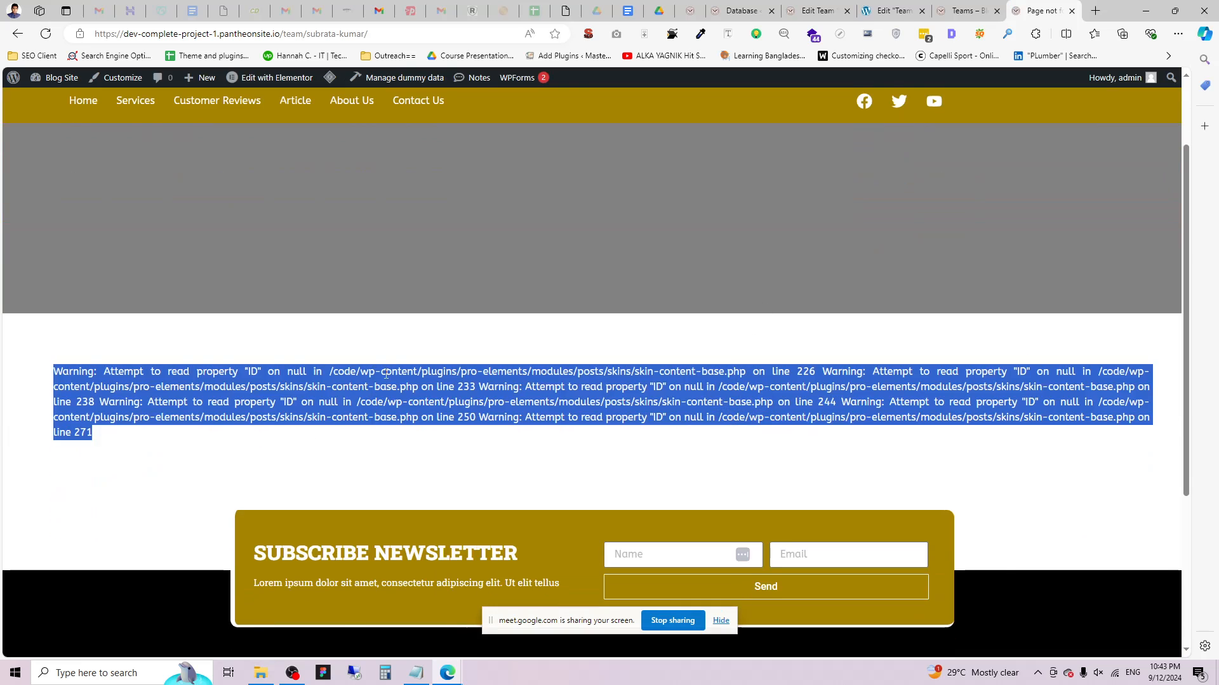
scroll(386, 375, "up", 2)
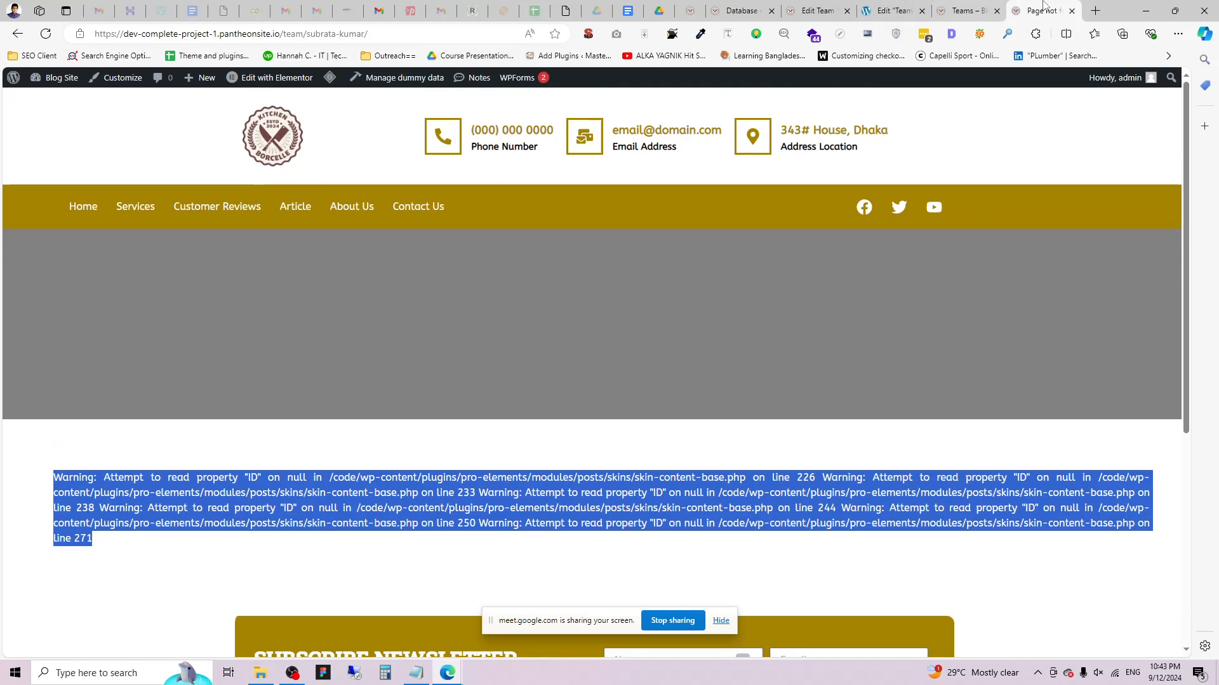
left_click(1072, 11)
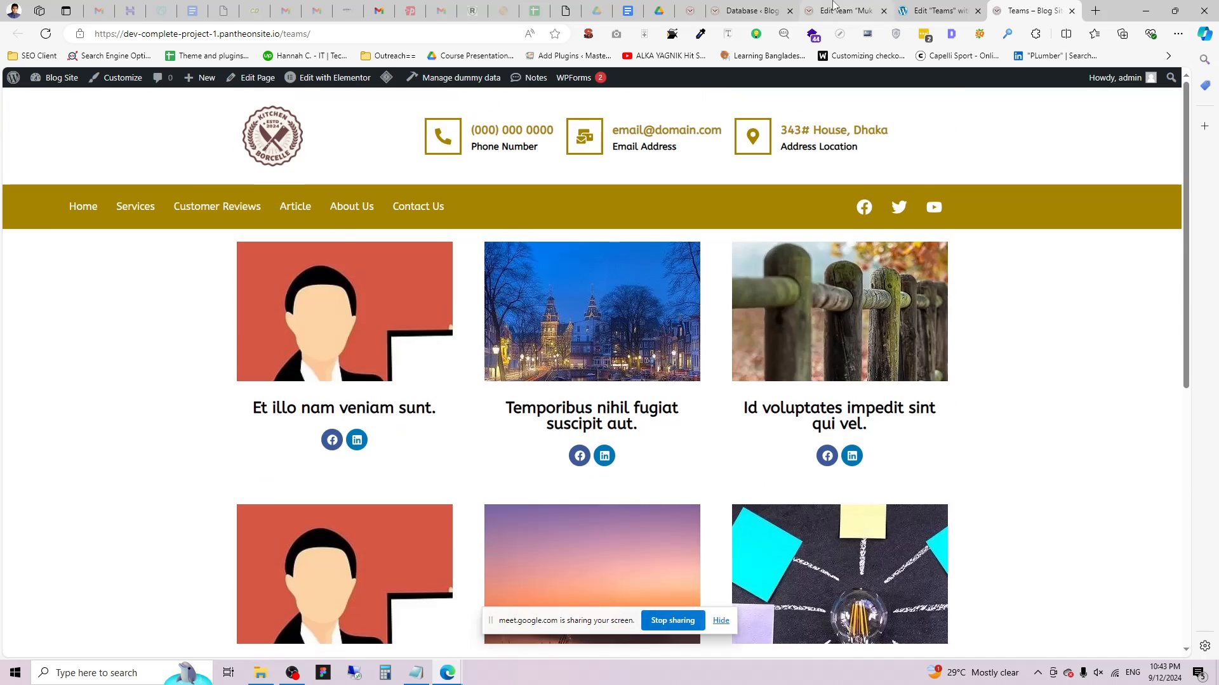
left_click(752, 11)
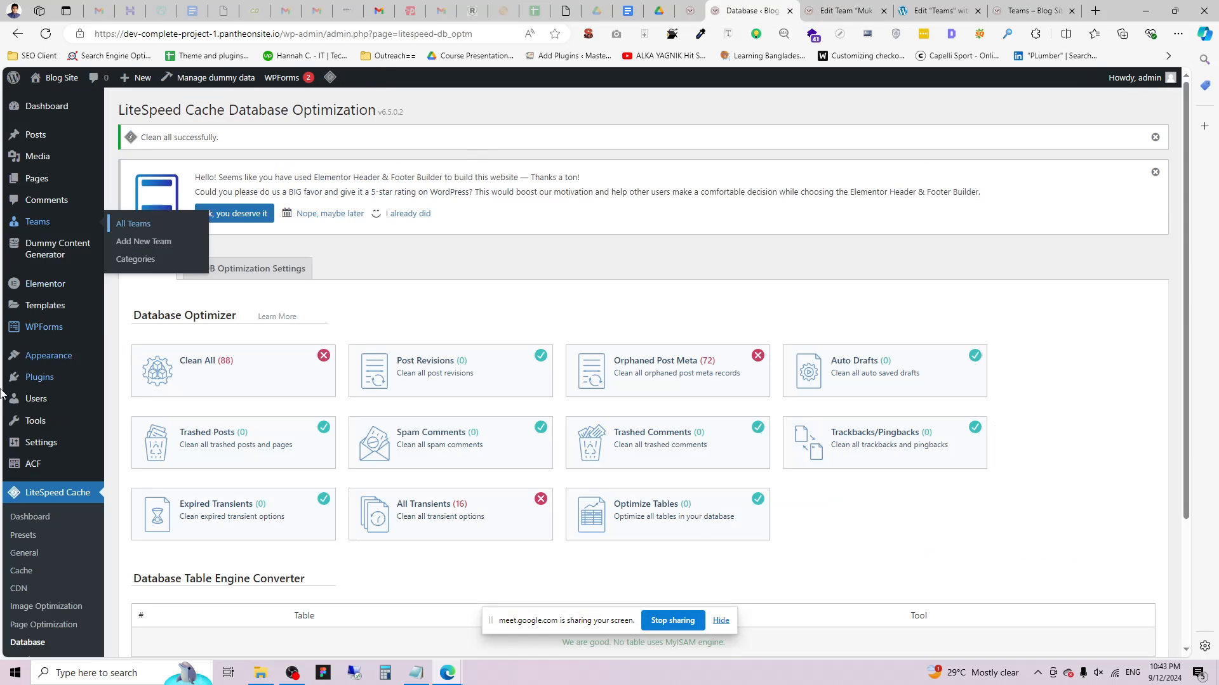
mouse_move(40, 311)
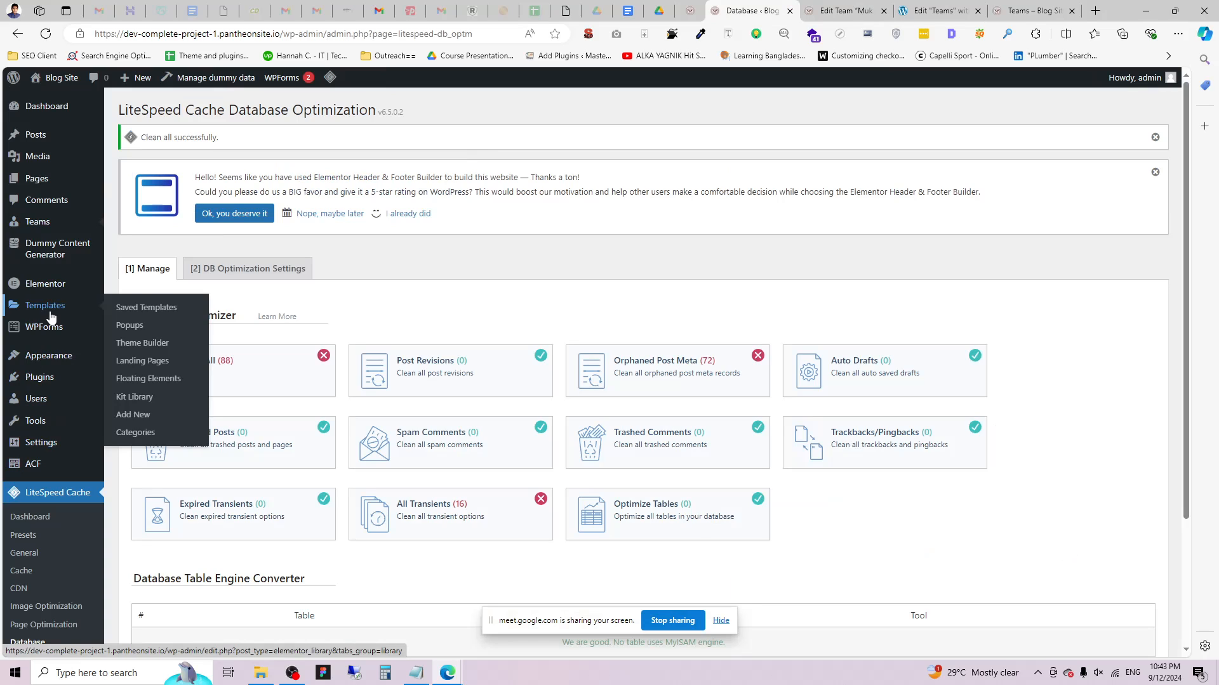
left_click(152, 342)
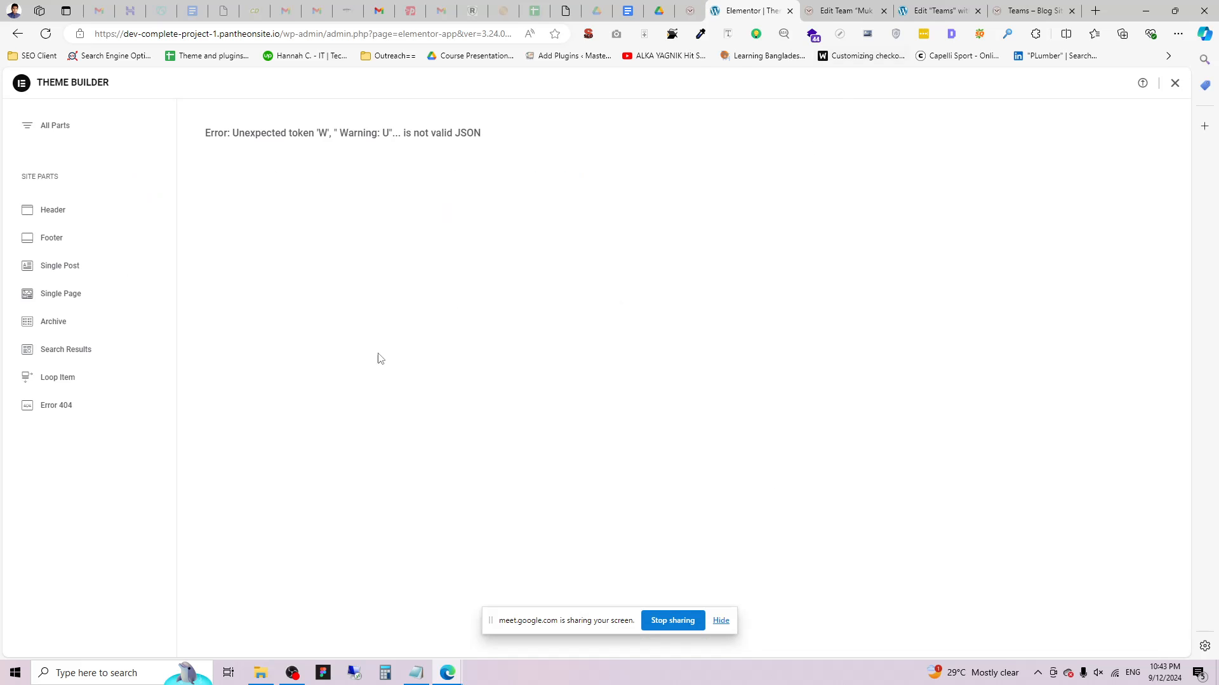
left_click(63, 273)
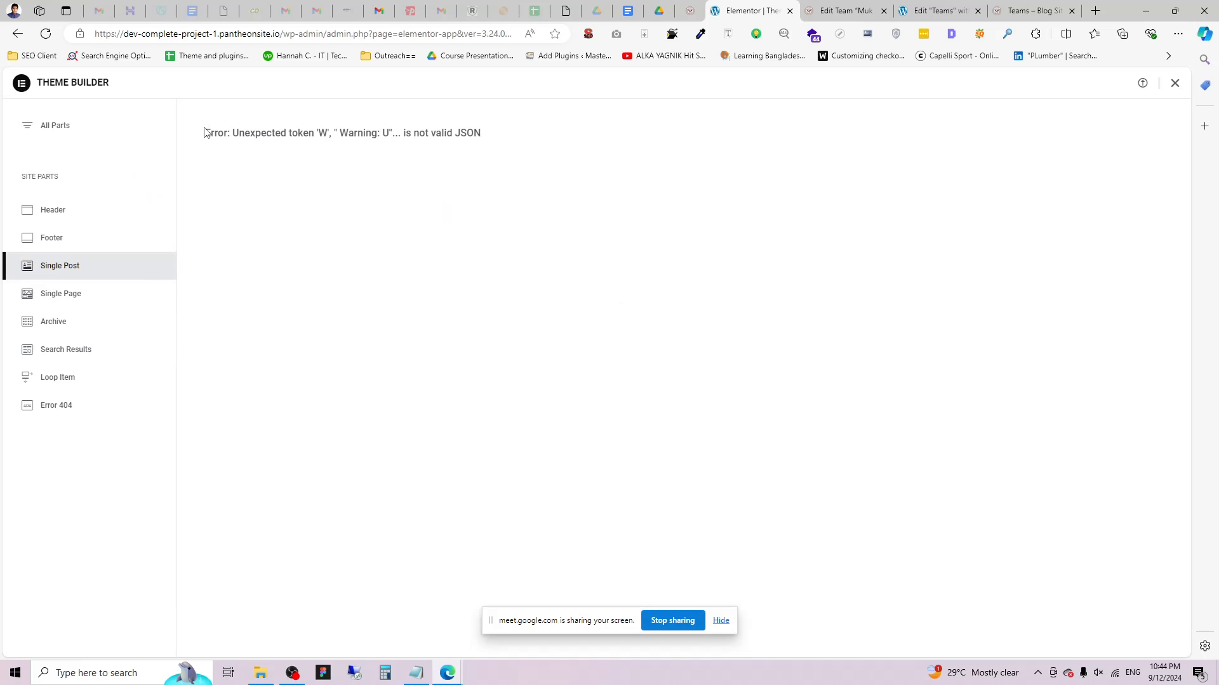
left_click_drag(205, 133, 571, 131)
left_click(593, 115)
left_click(45, 34)
Reload the installed plugins list and deactivate PRO Elements.
left_click(690, 10)
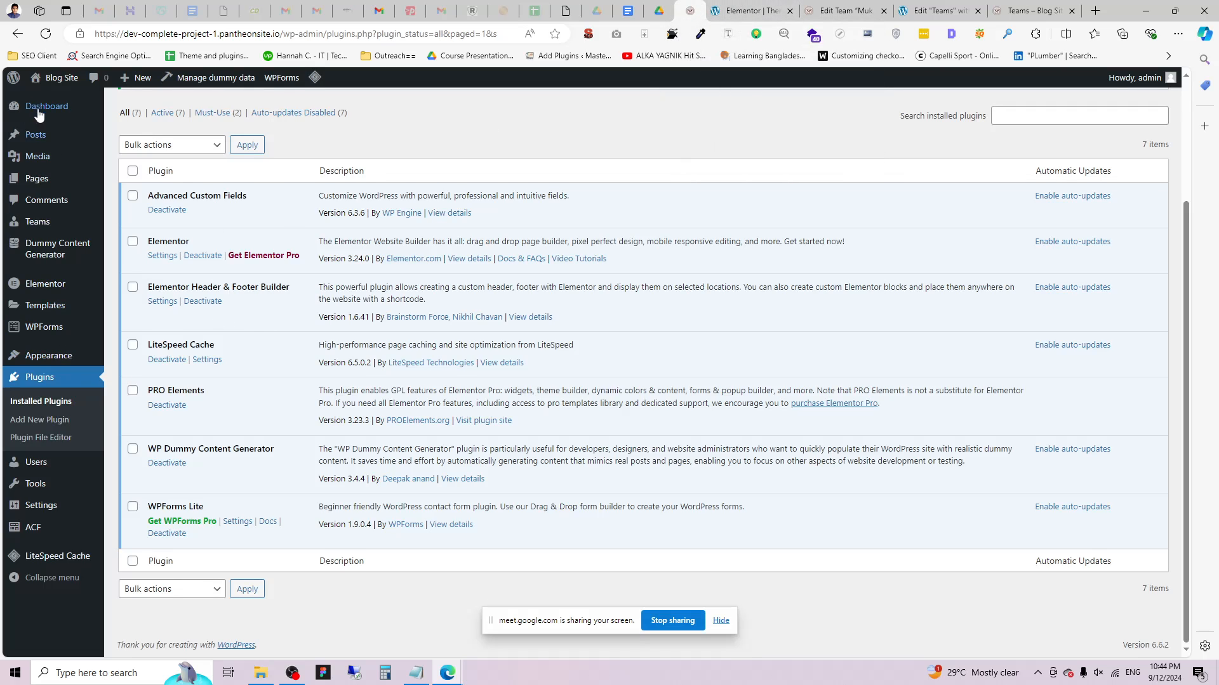
left_click(46, 34)
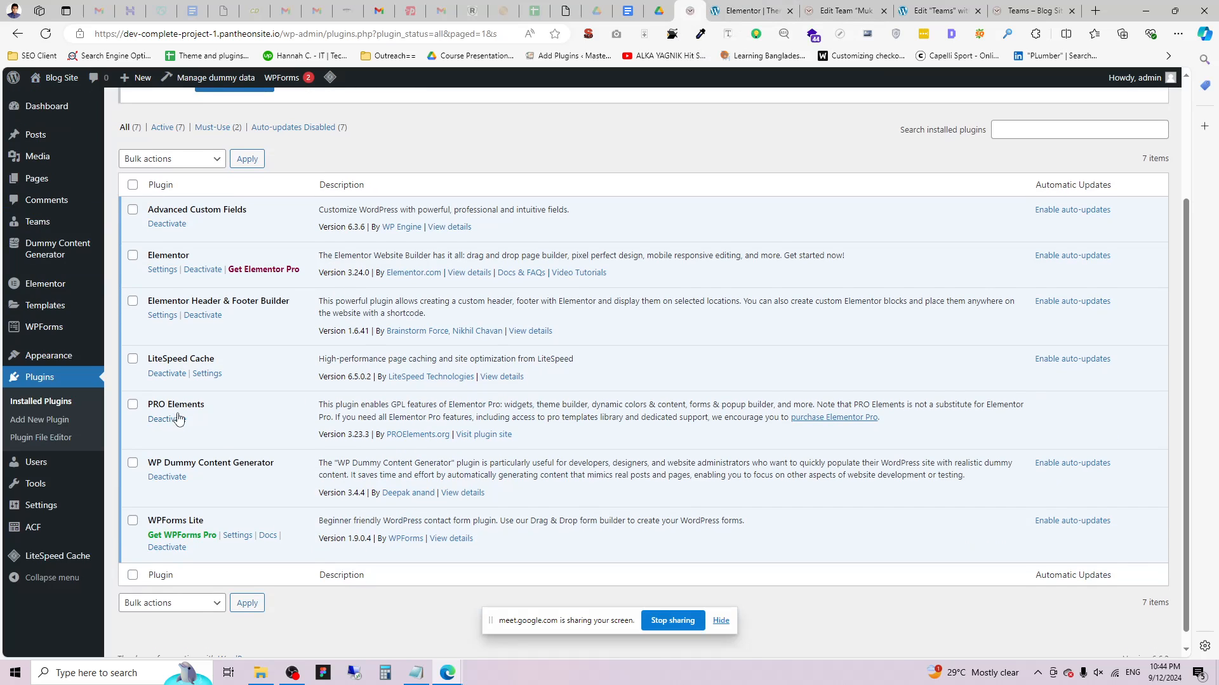
left_click(177, 420)
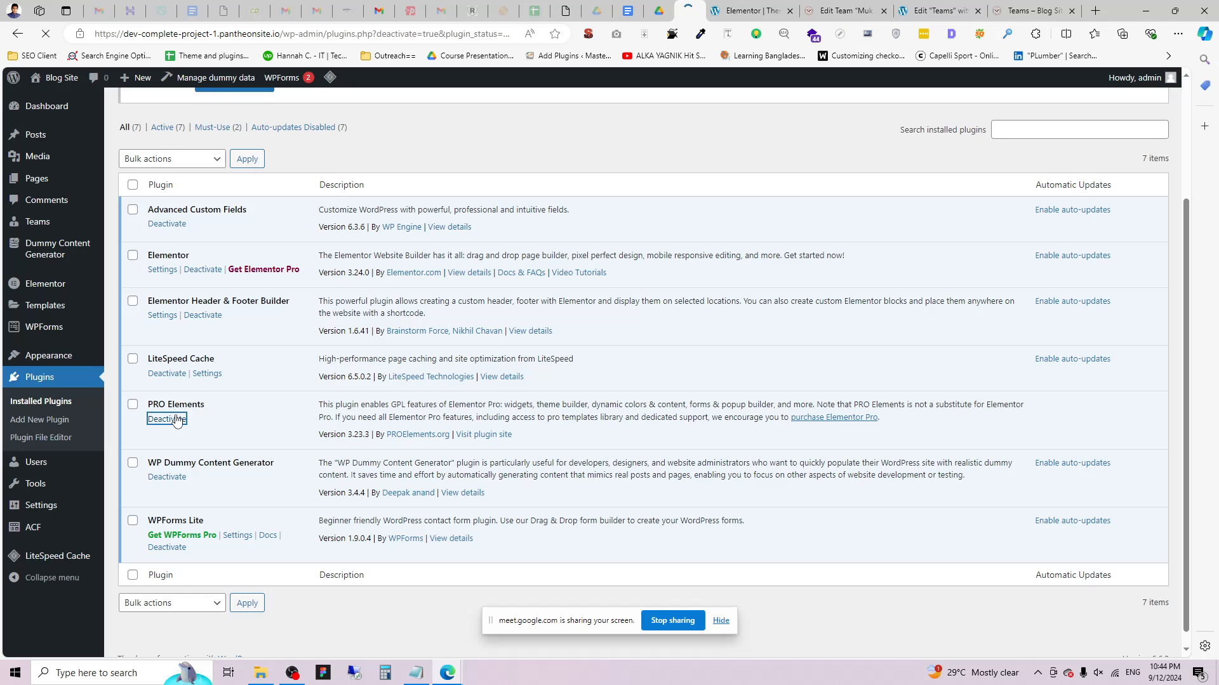
Deactivate Elementor, choosing Skip & Deactivate on the feedback prompt.
scroll(190, 413, "down", 3)
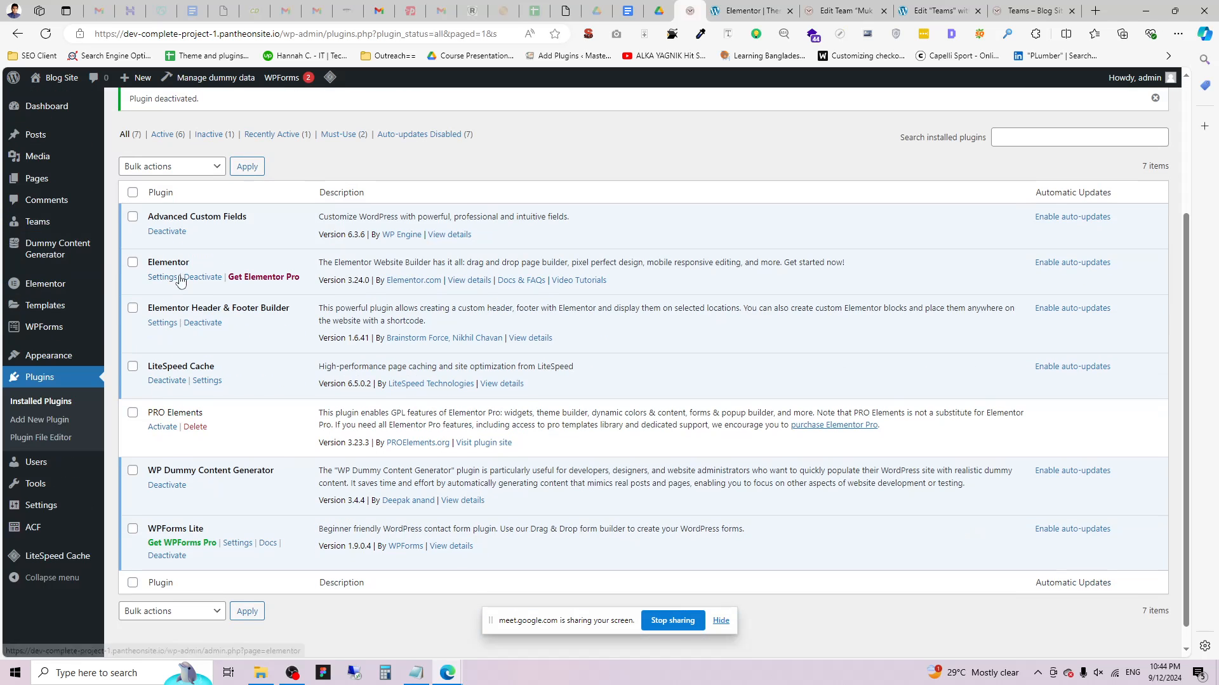
left_click(202, 277)
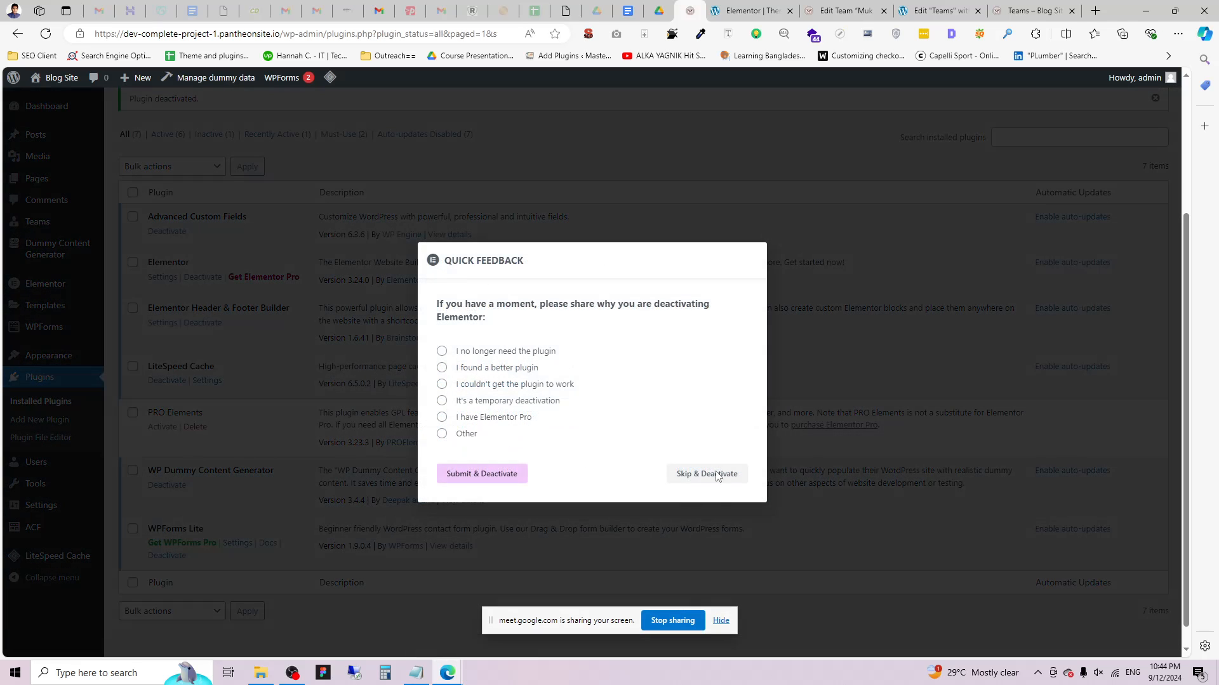
left_click(711, 476)
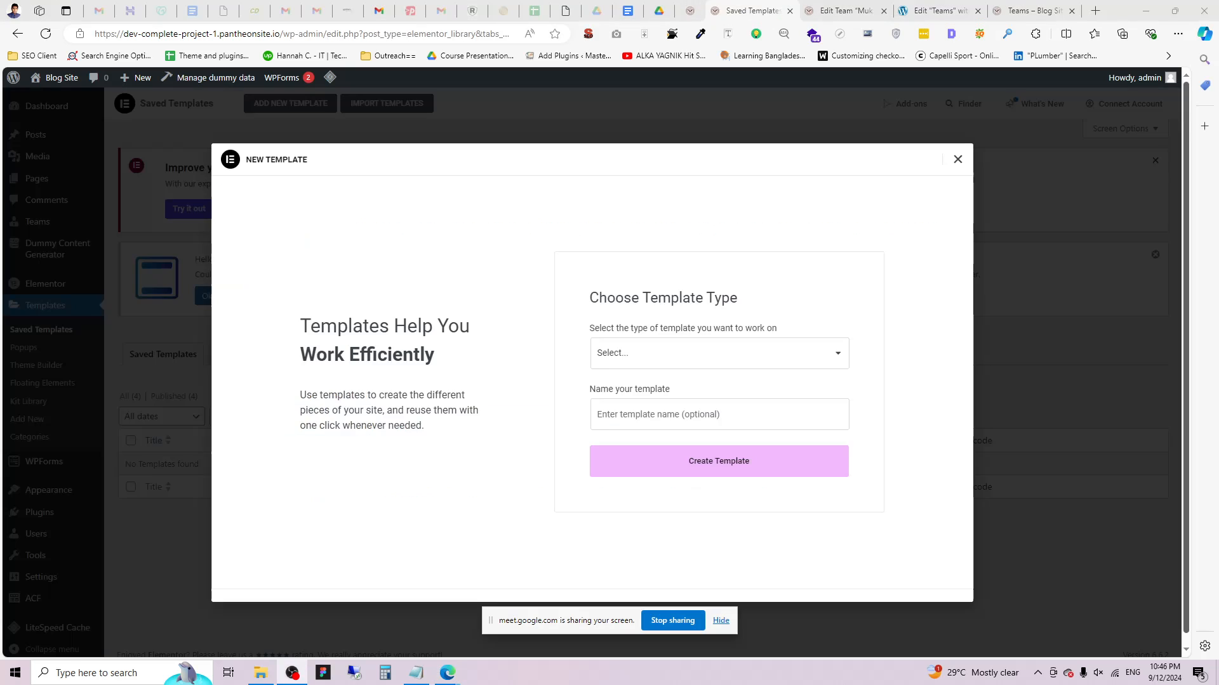
Choose the Single Post type, name it 'Single Post For Team' and create the template.
left_click(632, 358)
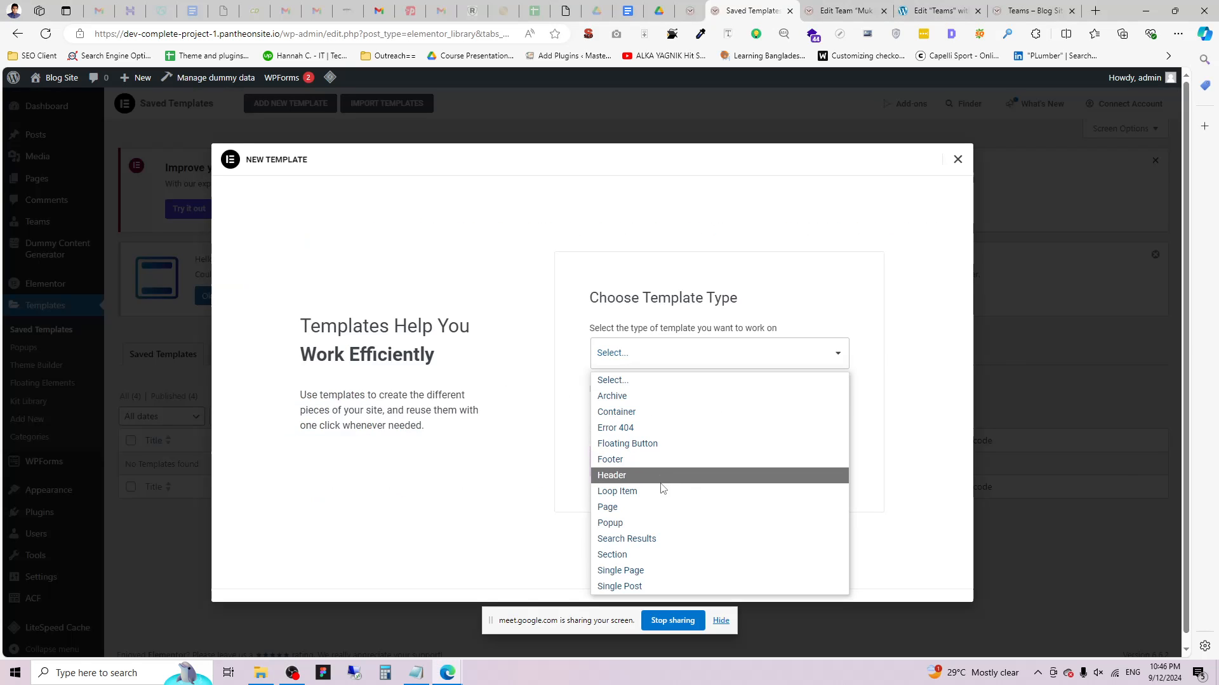
left_click(659, 584)
left_click(655, 428)
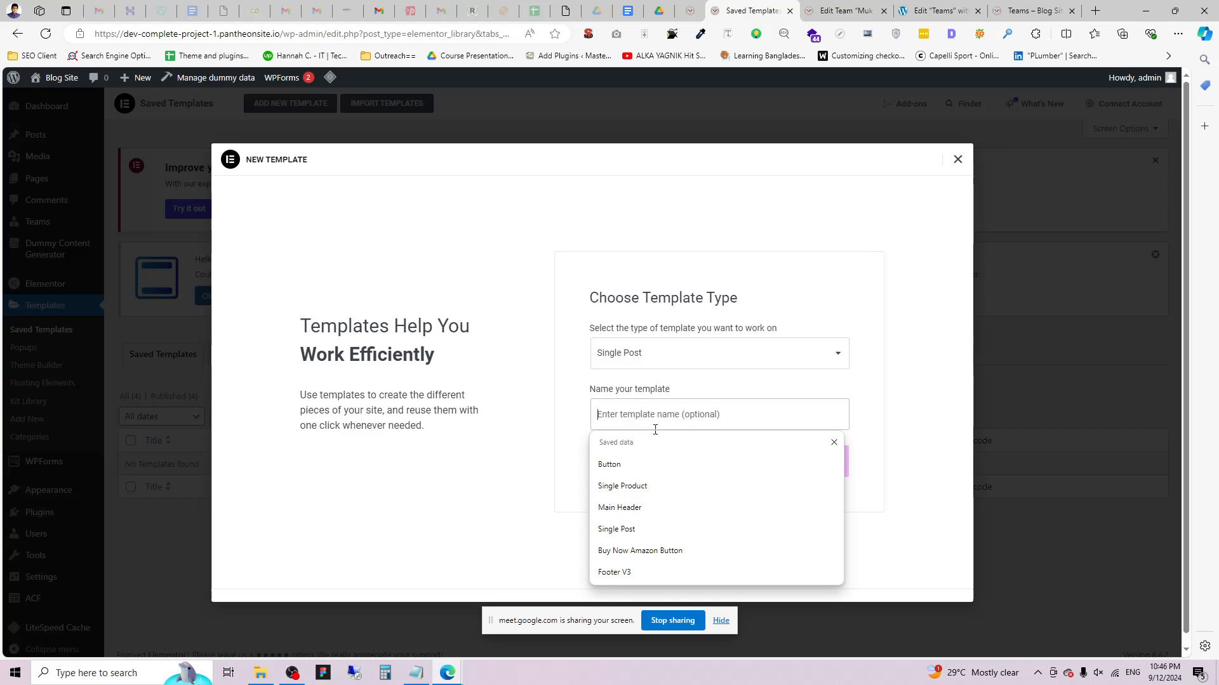
left_click(684, 530)
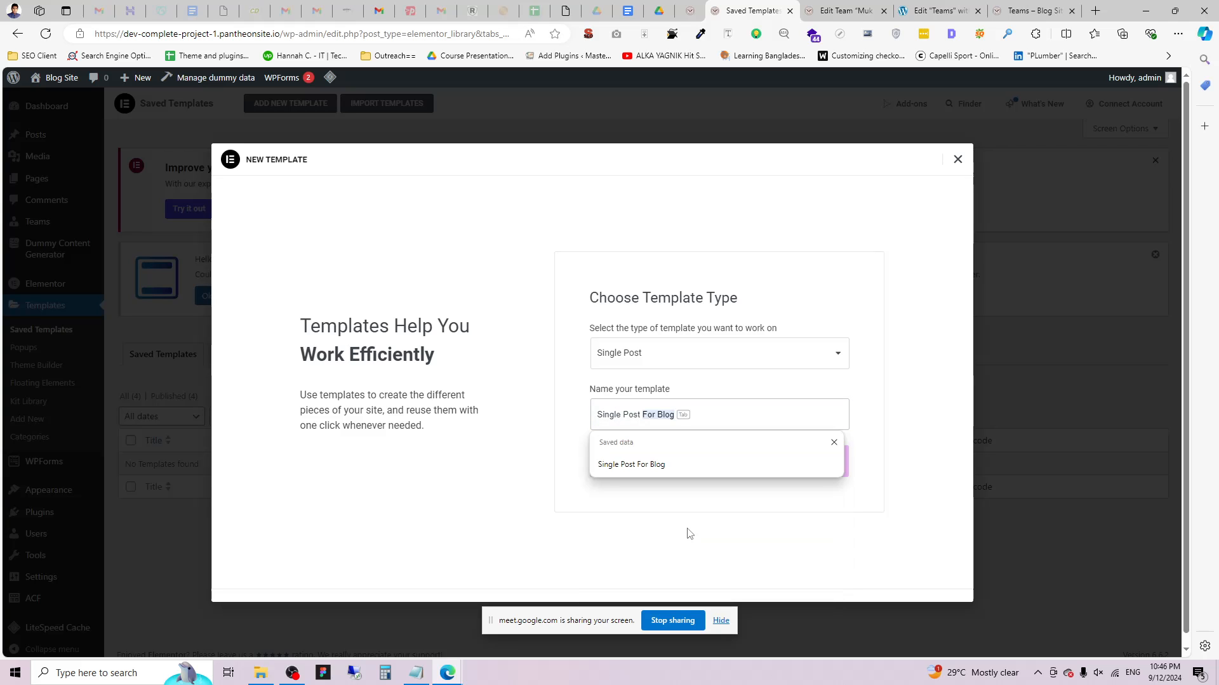
key("Tab")
key("BackSpace")
key("BackSpace")
type("Team")
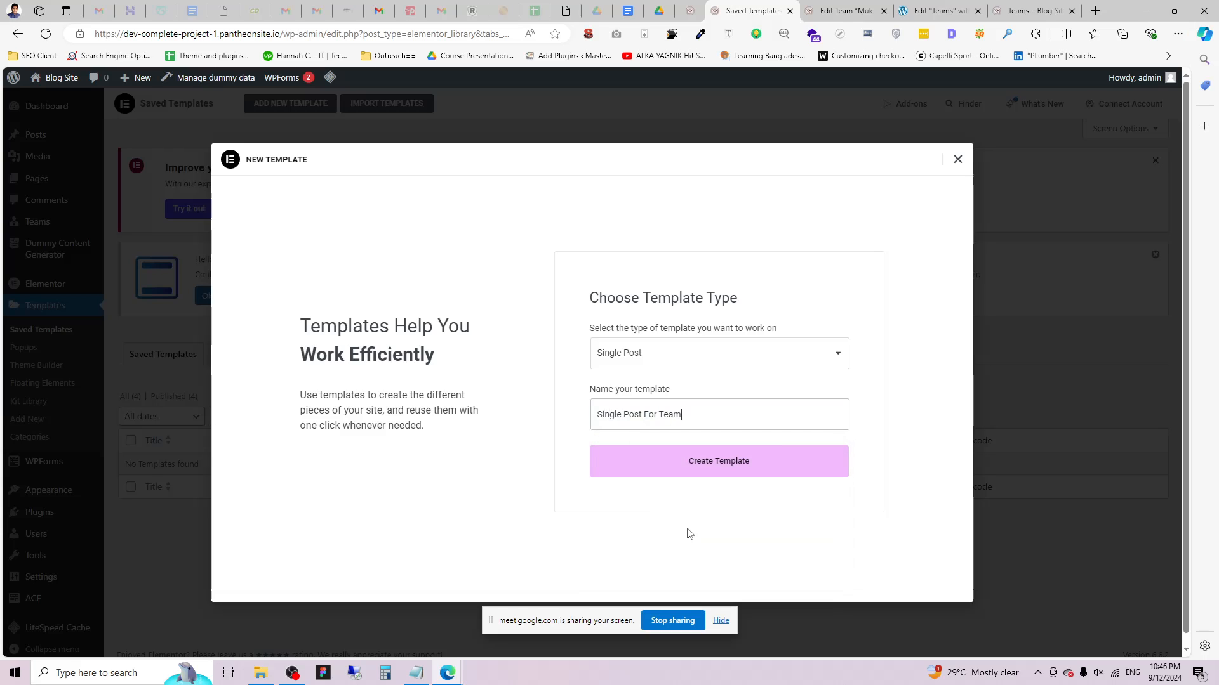
left_click(732, 467)
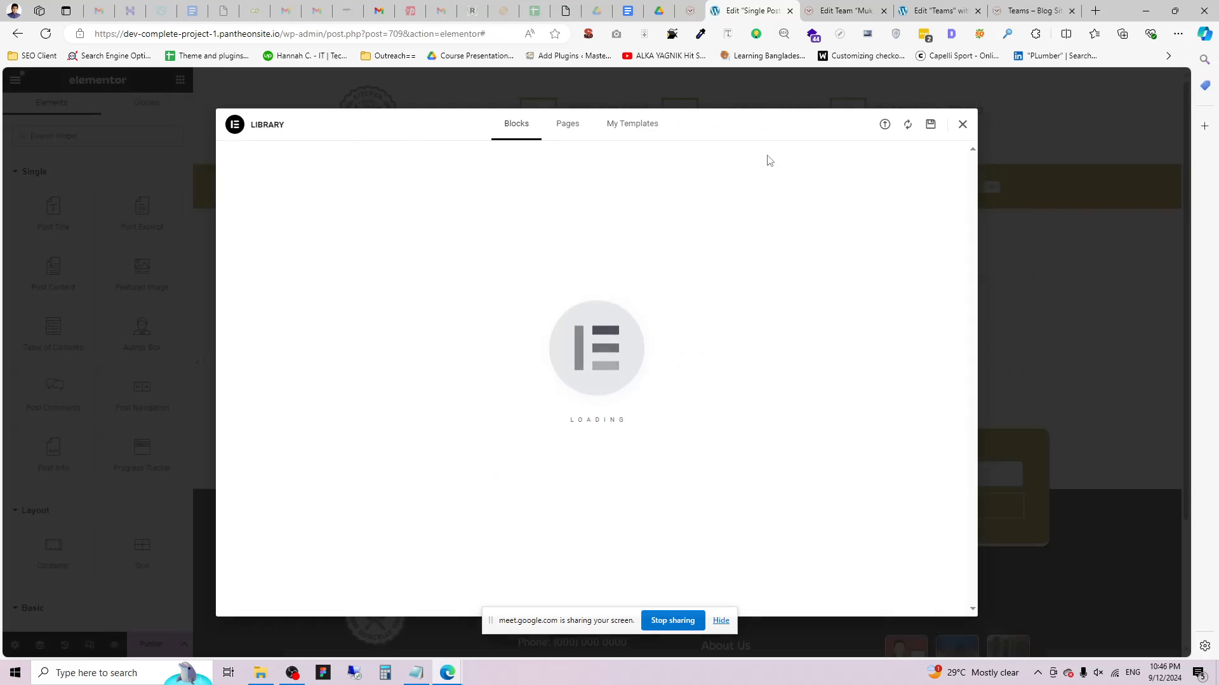
Close the library and add a two-column flexbox container, deleting a mistaken single-column one.
left_click(961, 125)
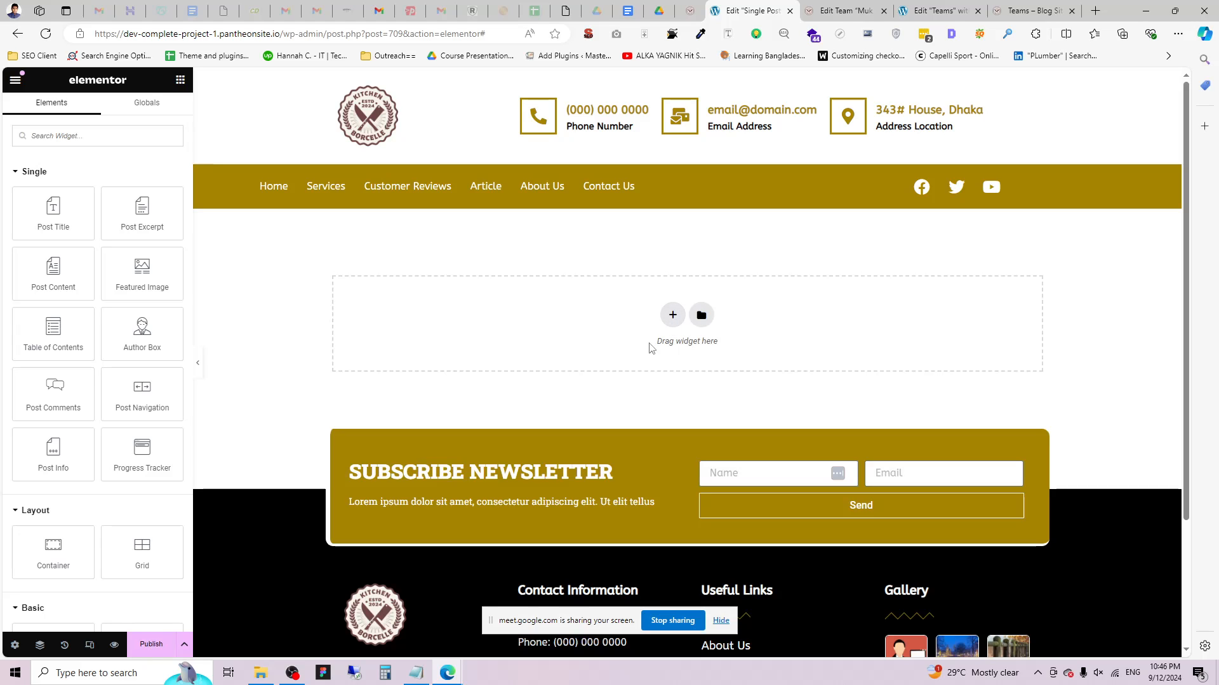
left_click(673, 315)
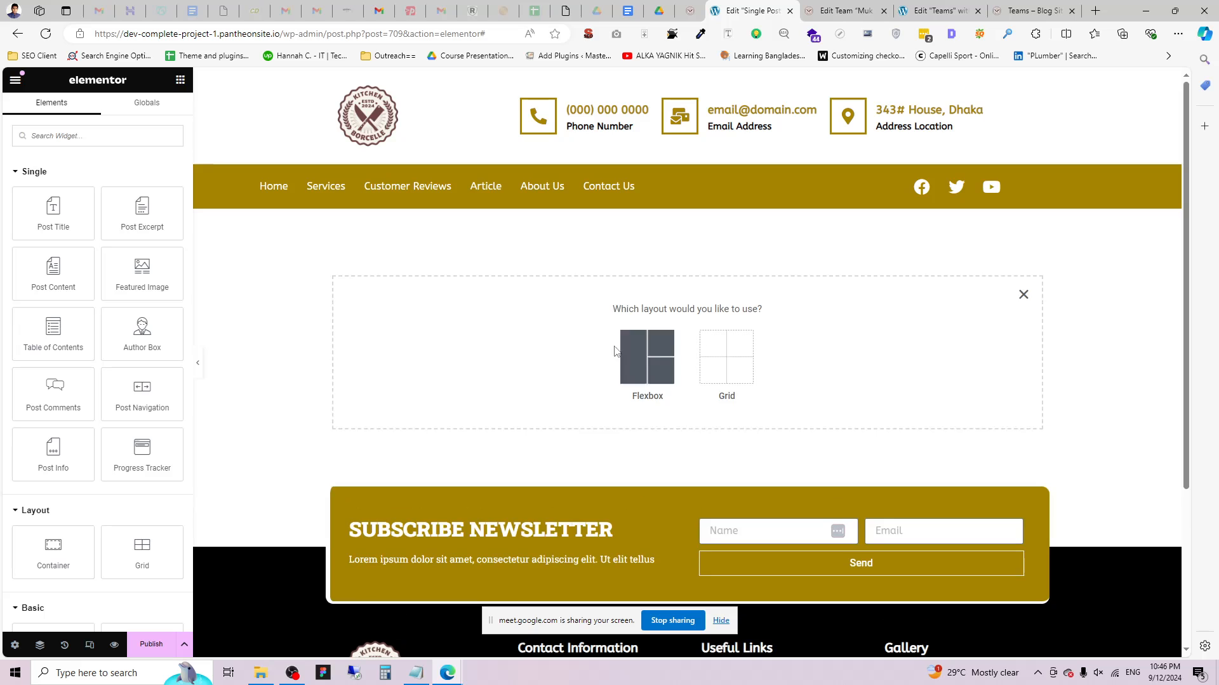
left_click(642, 361)
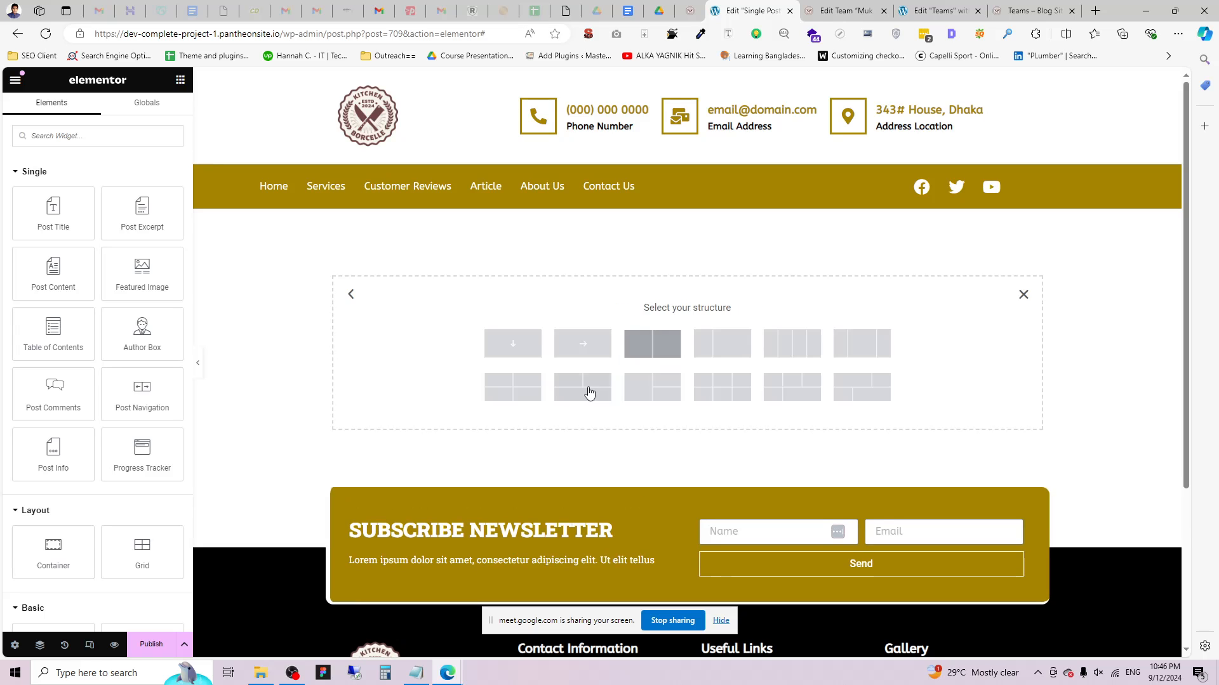
left_click(511, 345)
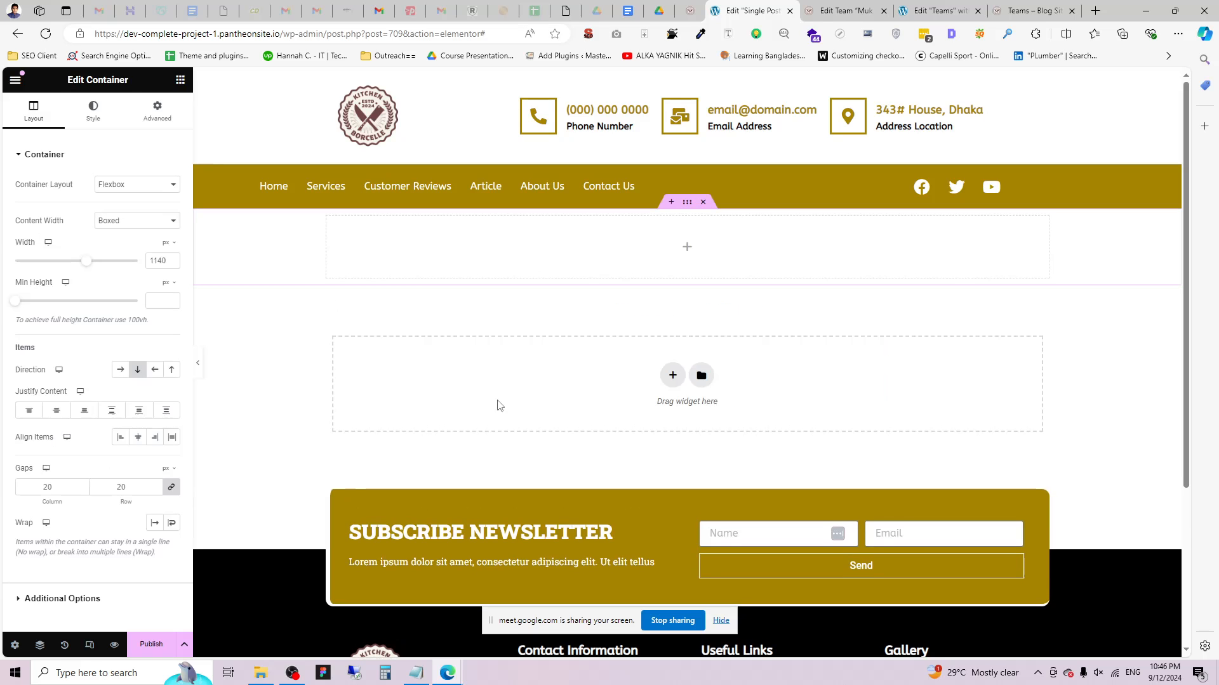
left_click(704, 202)
left_click(672, 316)
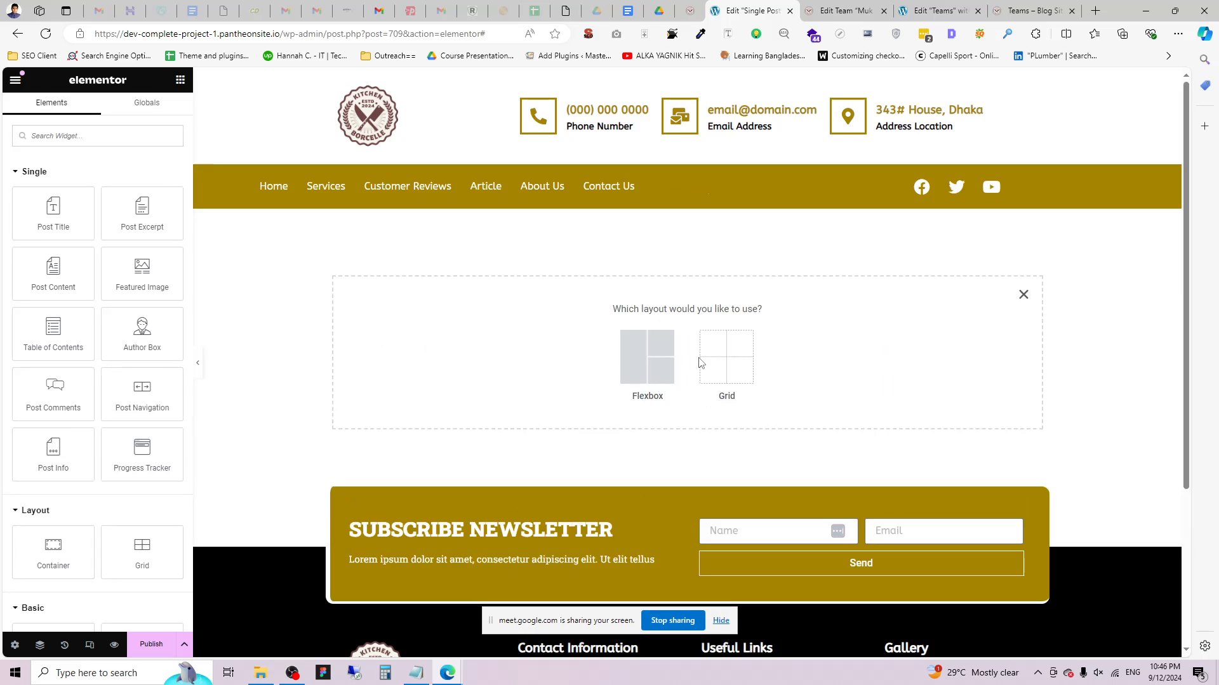
left_click(648, 360)
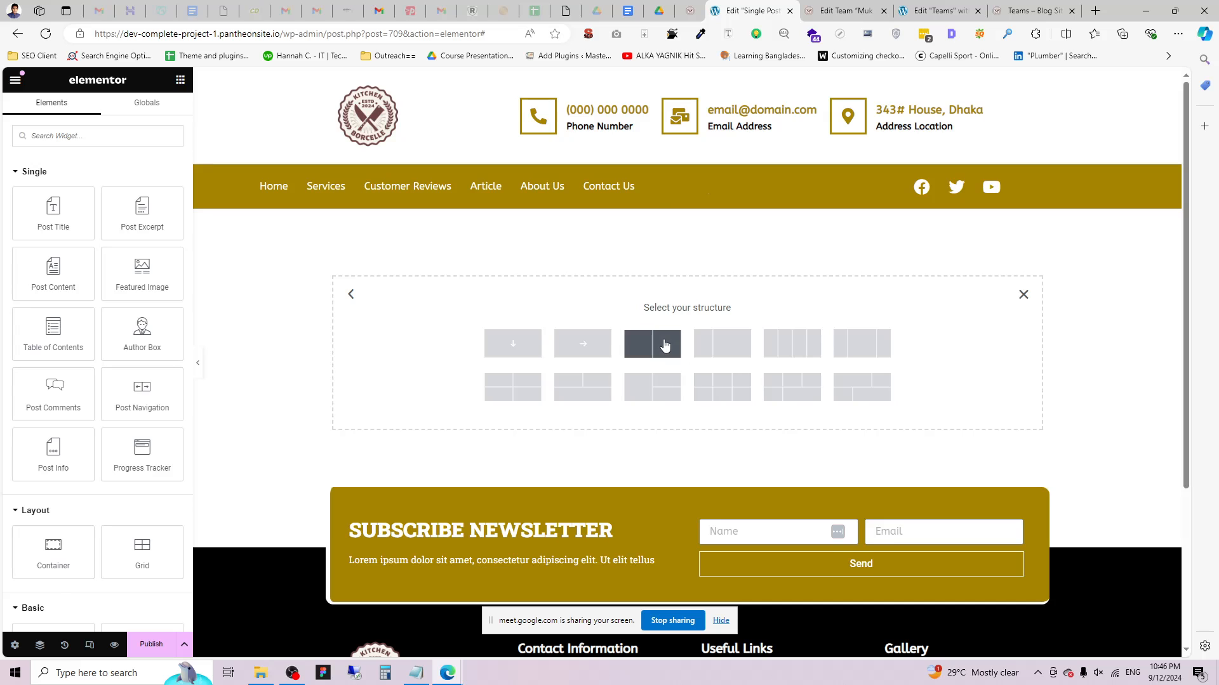
left_click(660, 346)
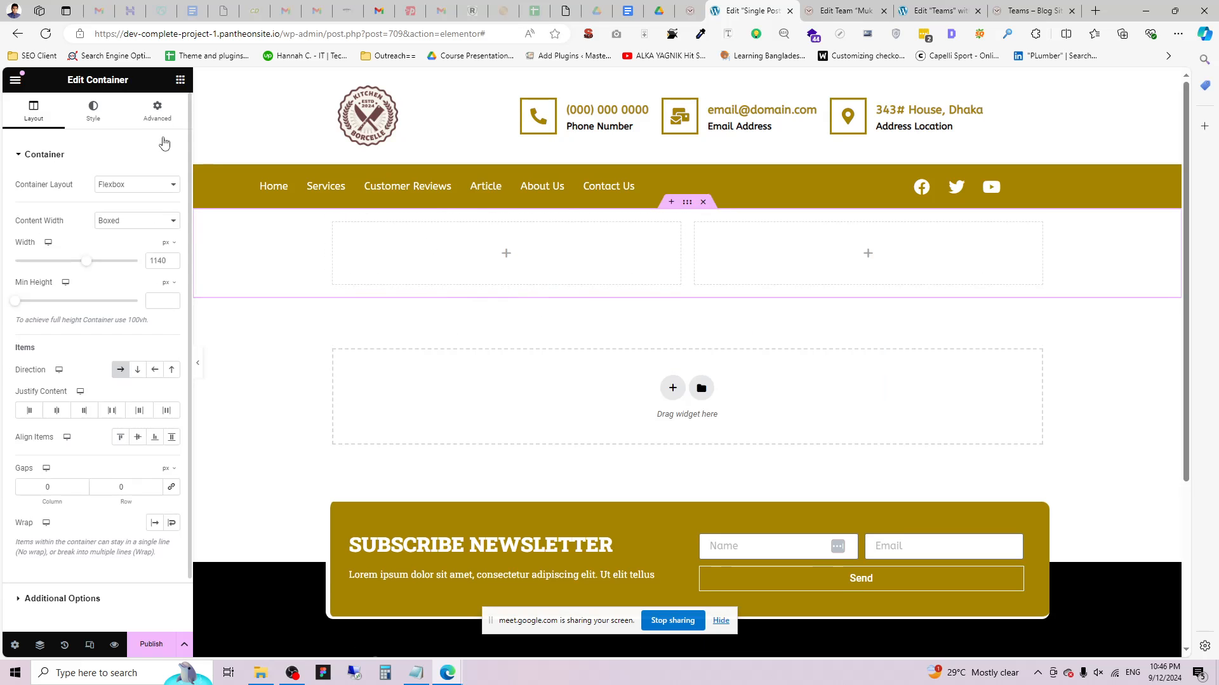
left_click(180, 80)
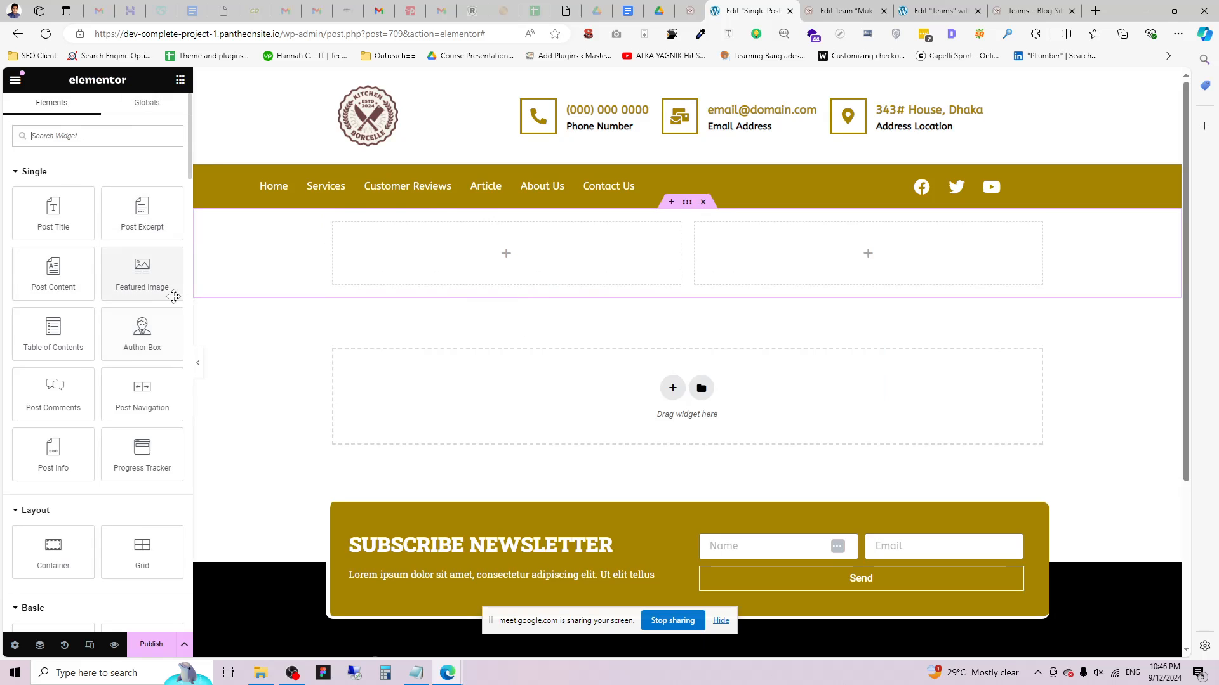
Drop an Image widget into the left column showing the post's Featured Image.
scroll(126, 450, "down", 2)
left_click_drag(150, 540, 508, 254)
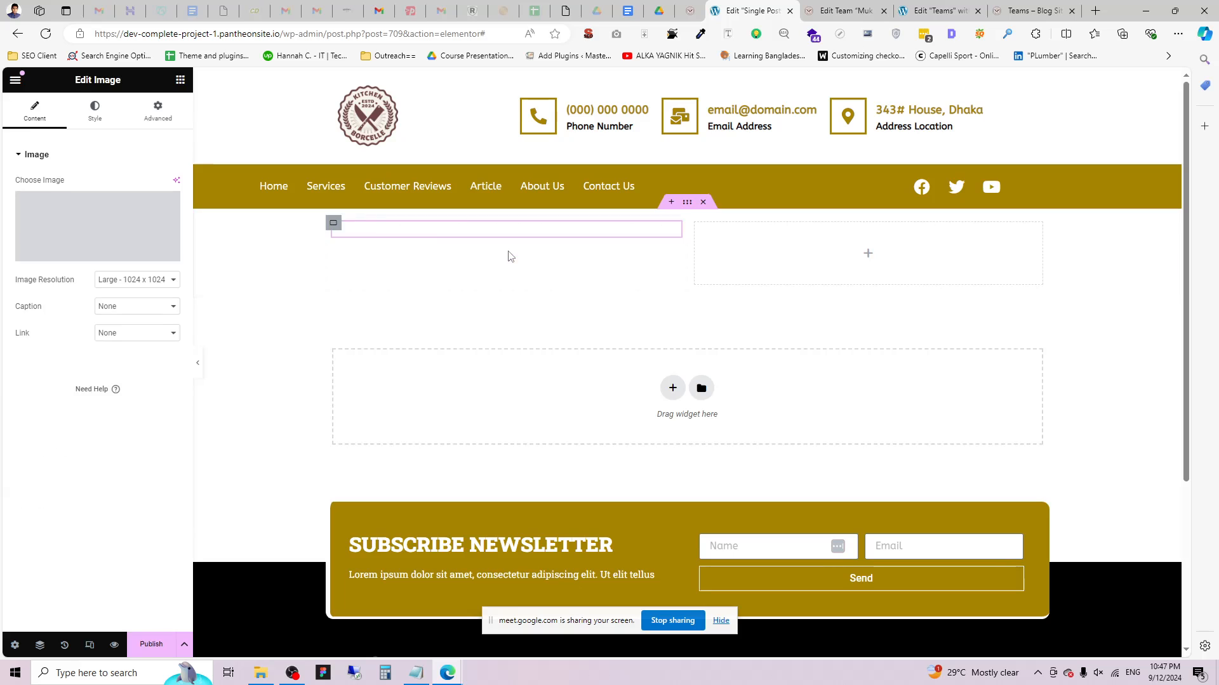
left_click(171, 254)
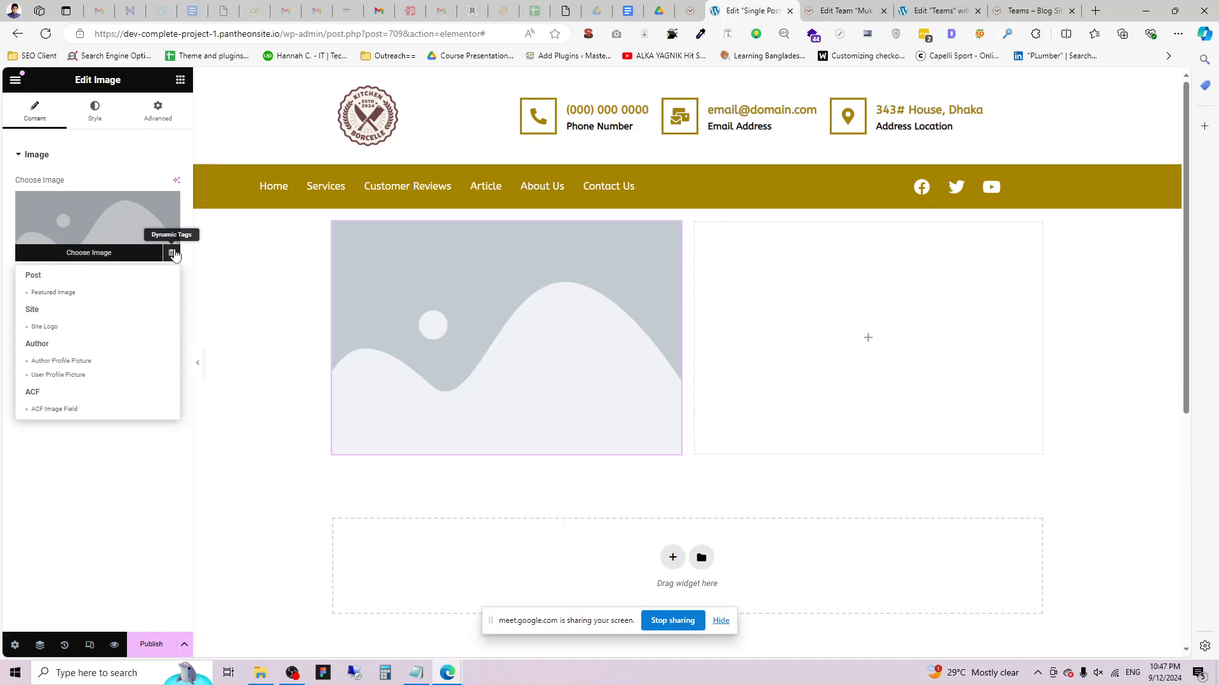
left_click(57, 292)
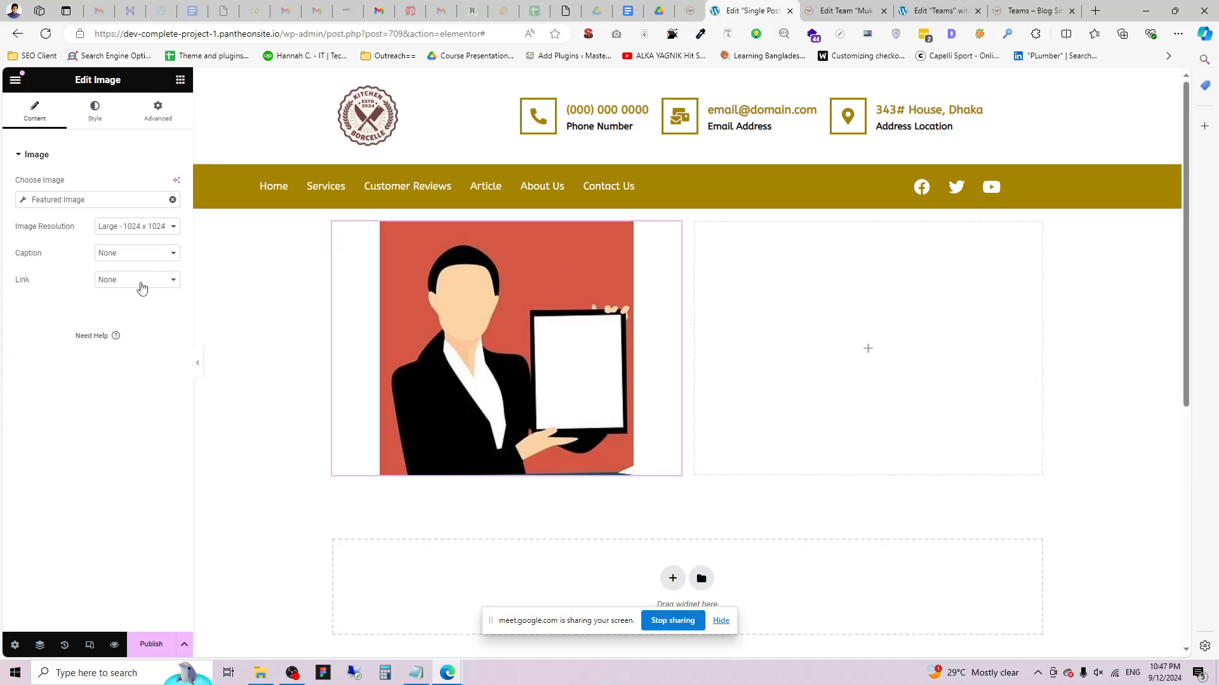
Round the image into a circle with a 100% border radius.
left_click(94, 113)
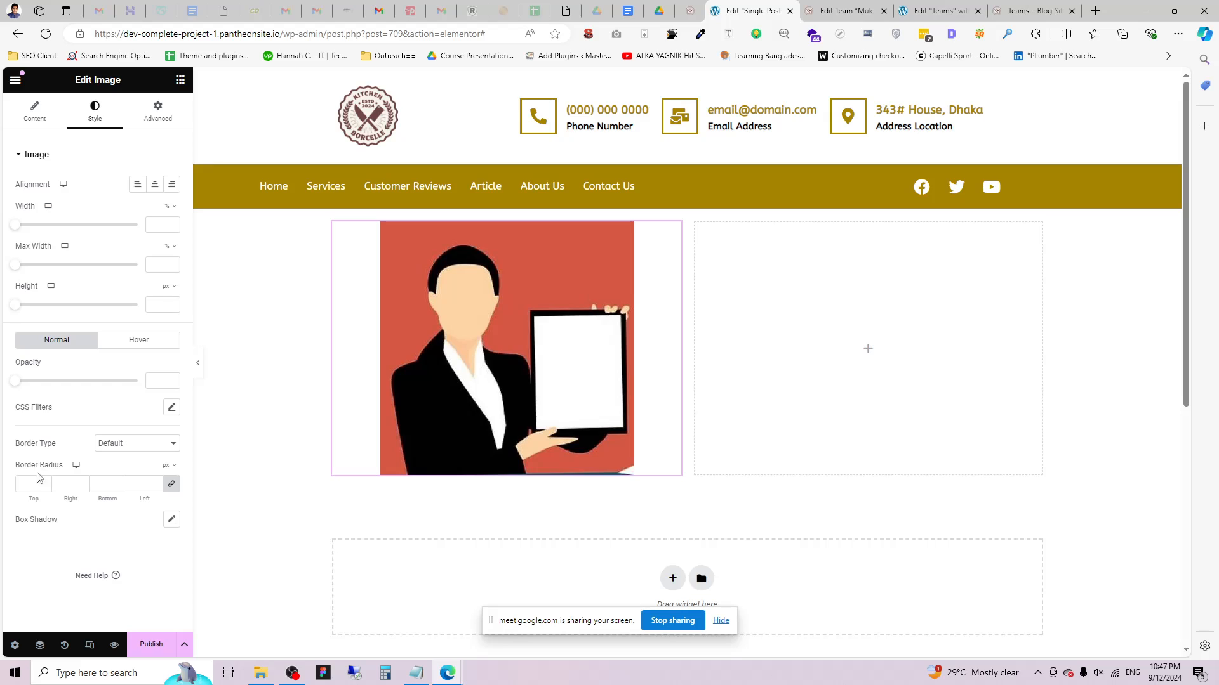
type("100")
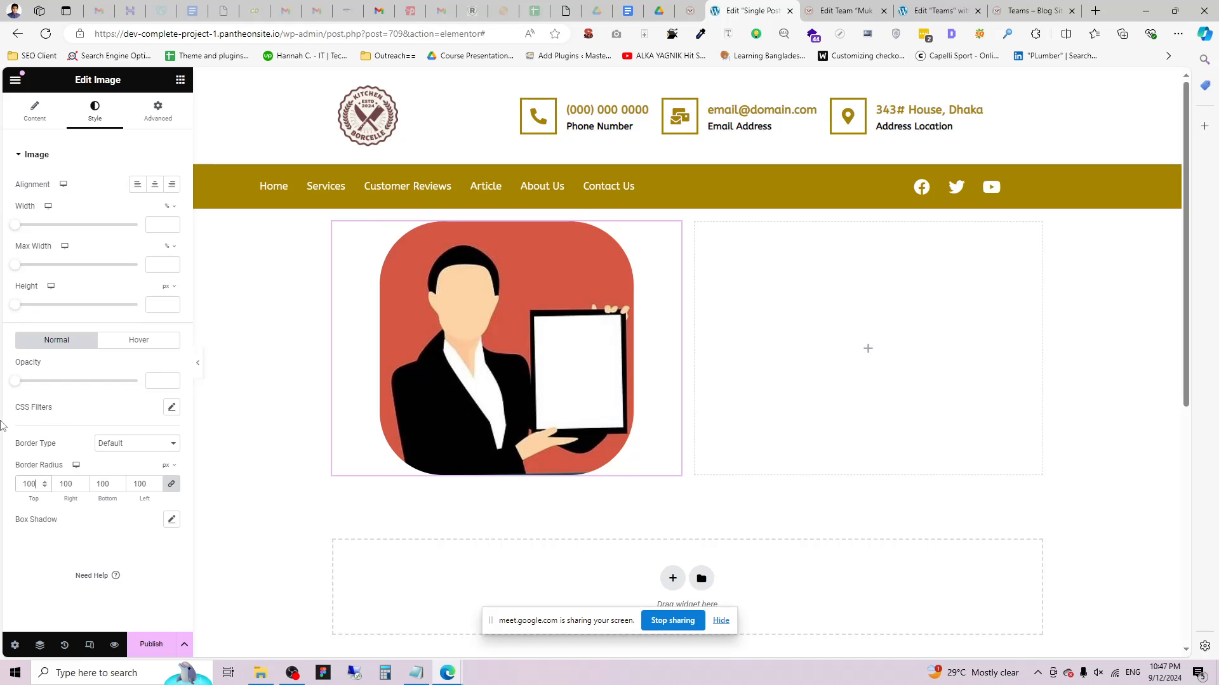
left_click(169, 468)
left_click(169, 486)
left_click(33, 476)
type("1")
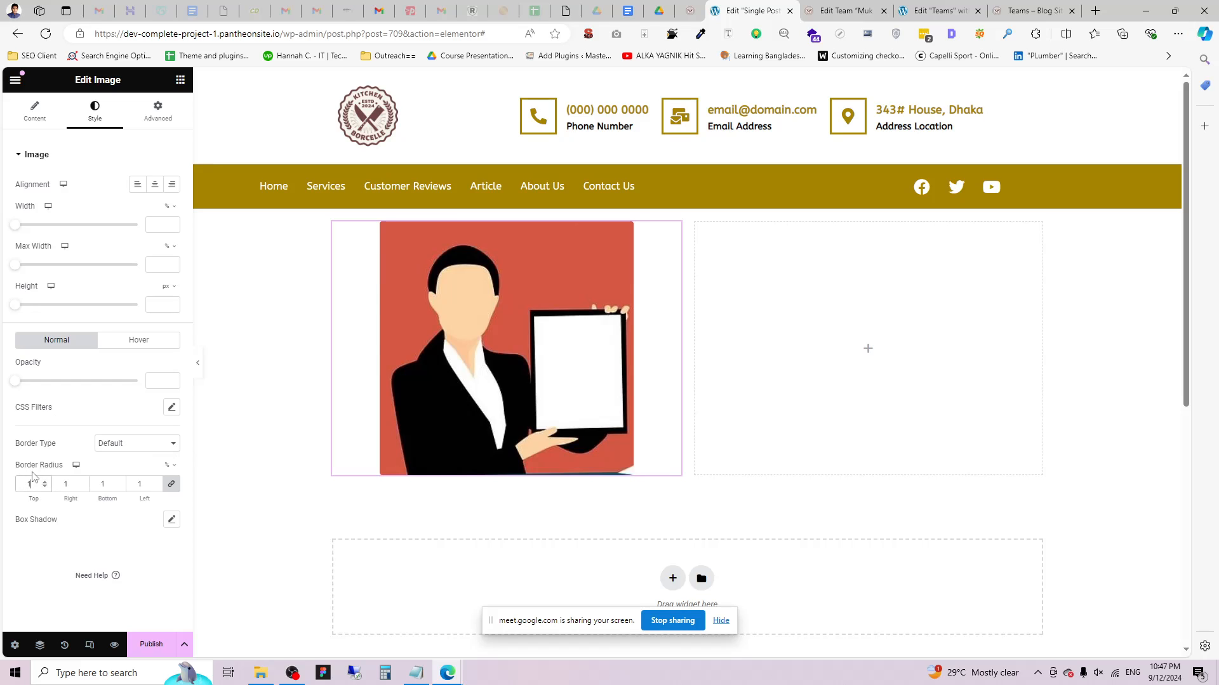
type("00")
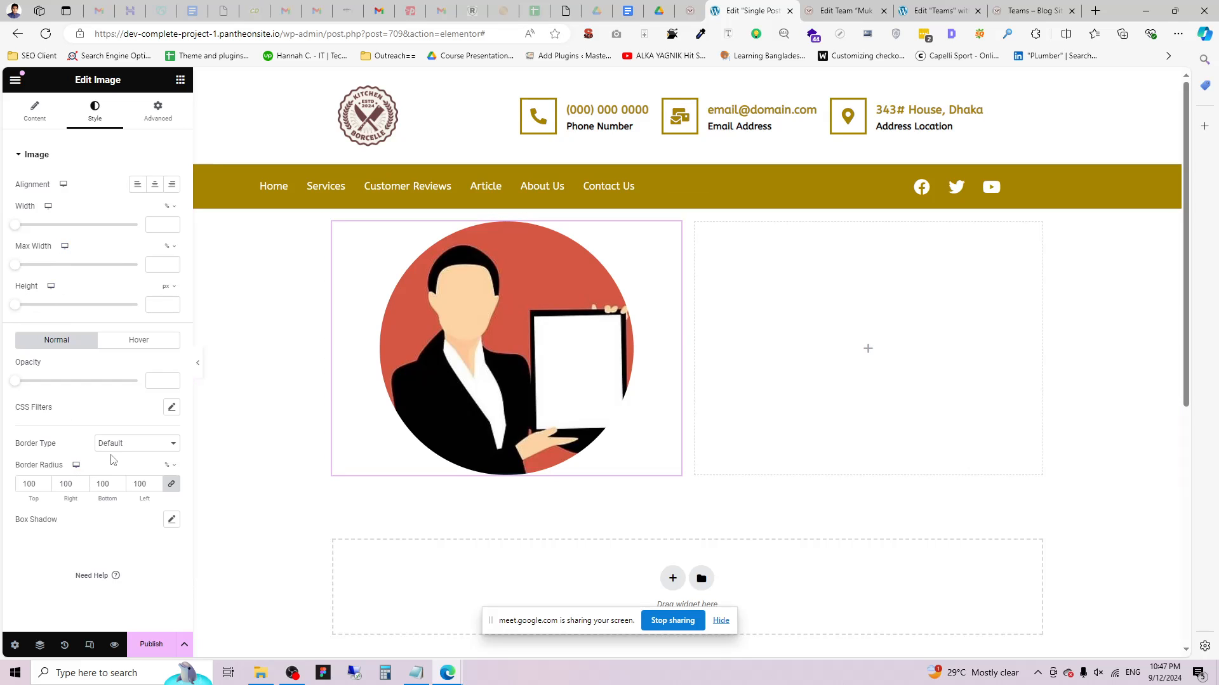
Give the image a solid white border and box shadow, and shrink it to 35% width.
left_click(127, 443)
left_click(119, 493)
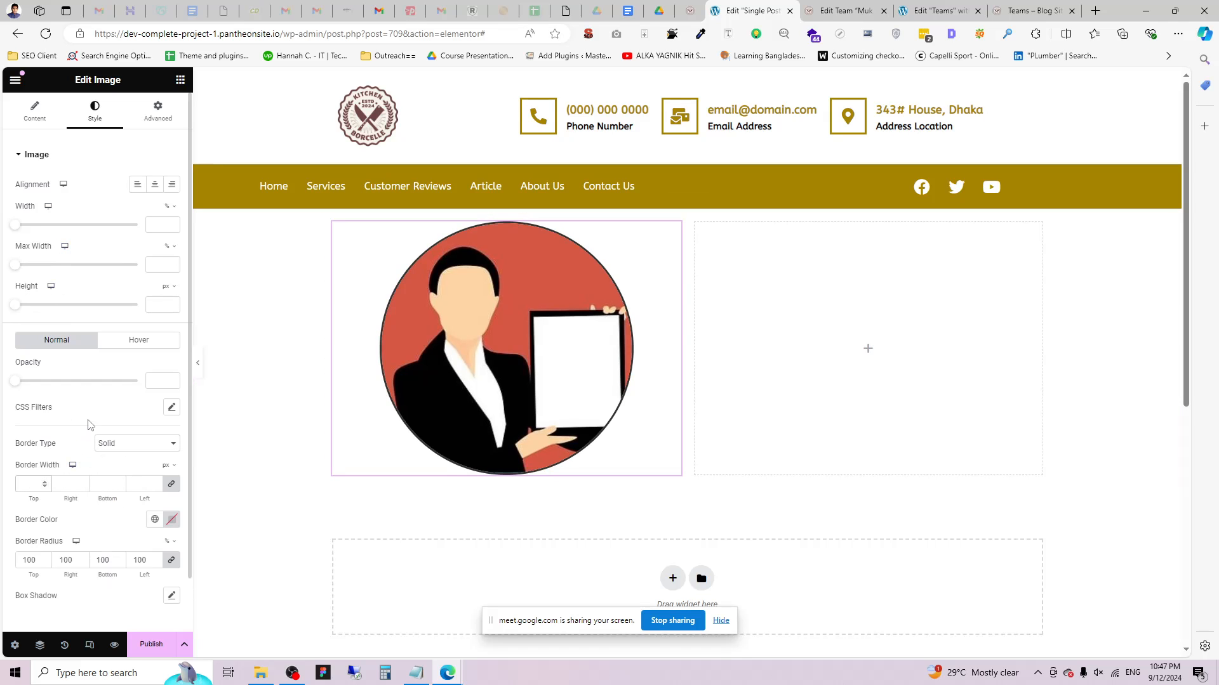
left_click(171, 596)
left_click(154, 520)
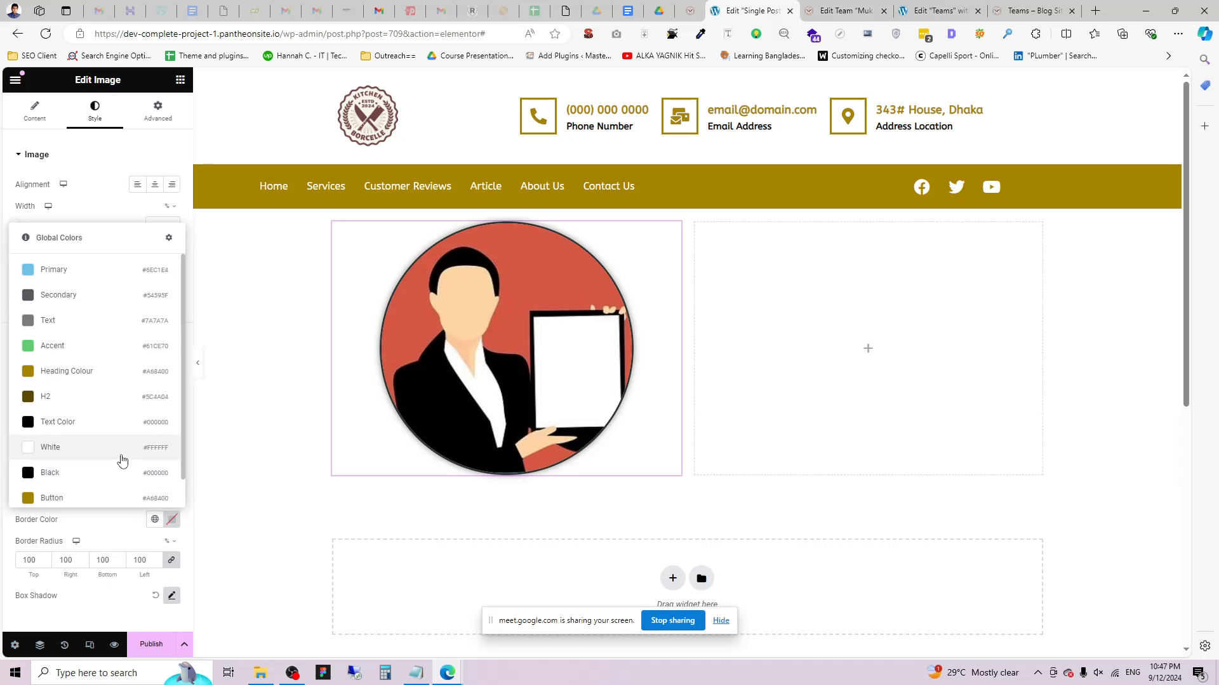
left_click(123, 462)
scroll(157, 566, "down", 1)
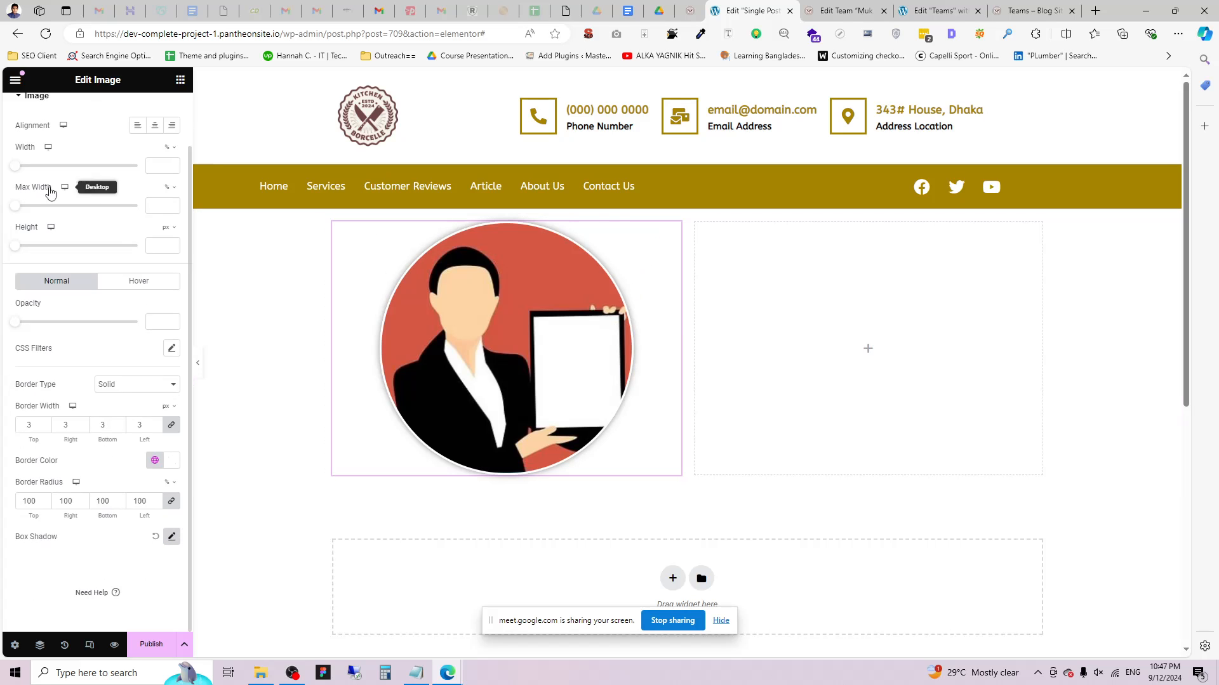
left_click_drag(17, 167, 61, 175)
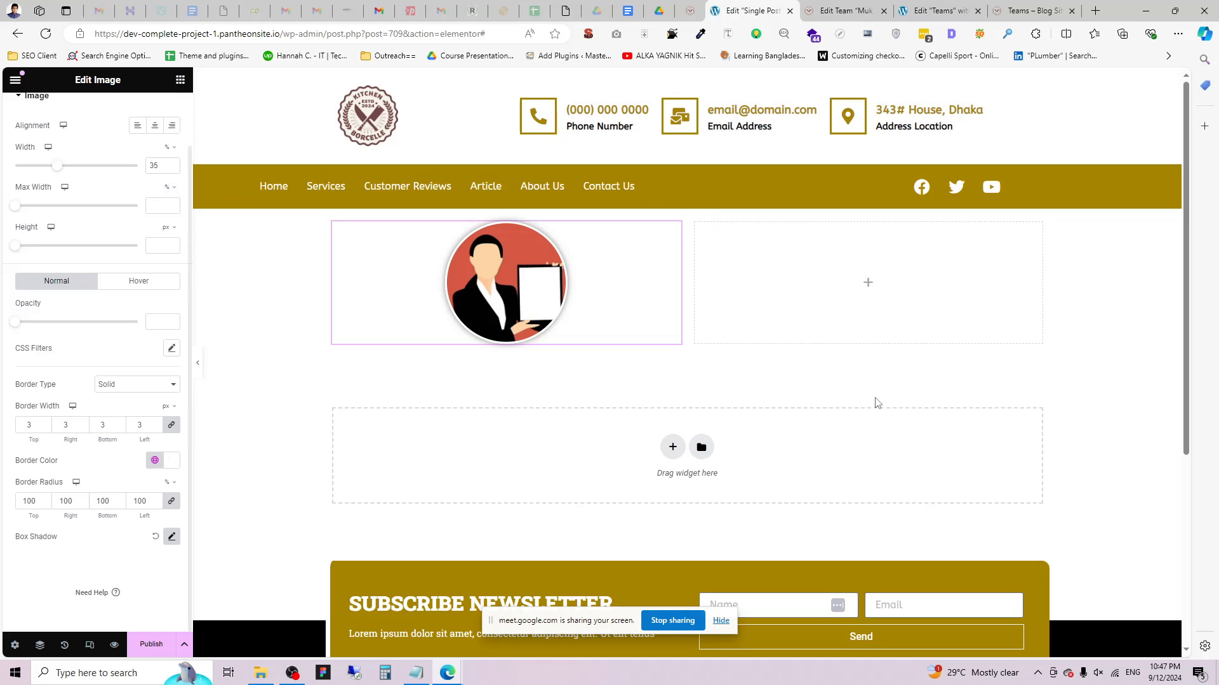
scroll(159, 190, "up", 2)
Add a Heading widget to the empty right column and select its placeholder title.
left_click(180, 79)
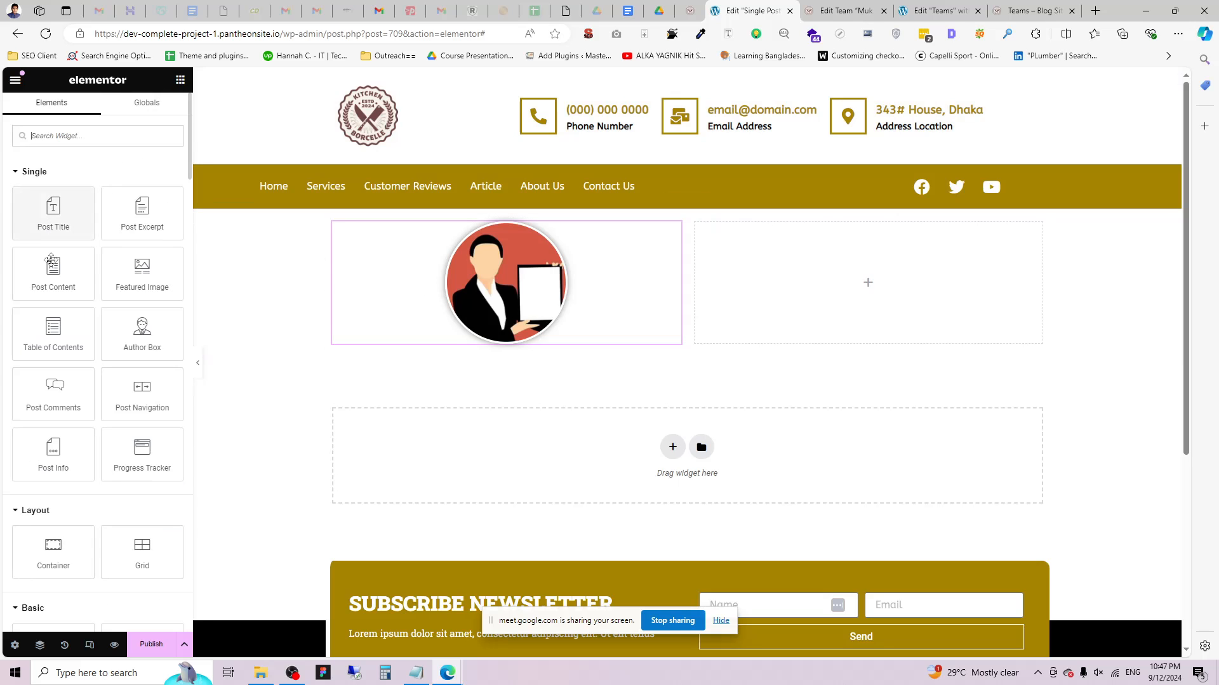
scroll(95, 482, "down", 2)
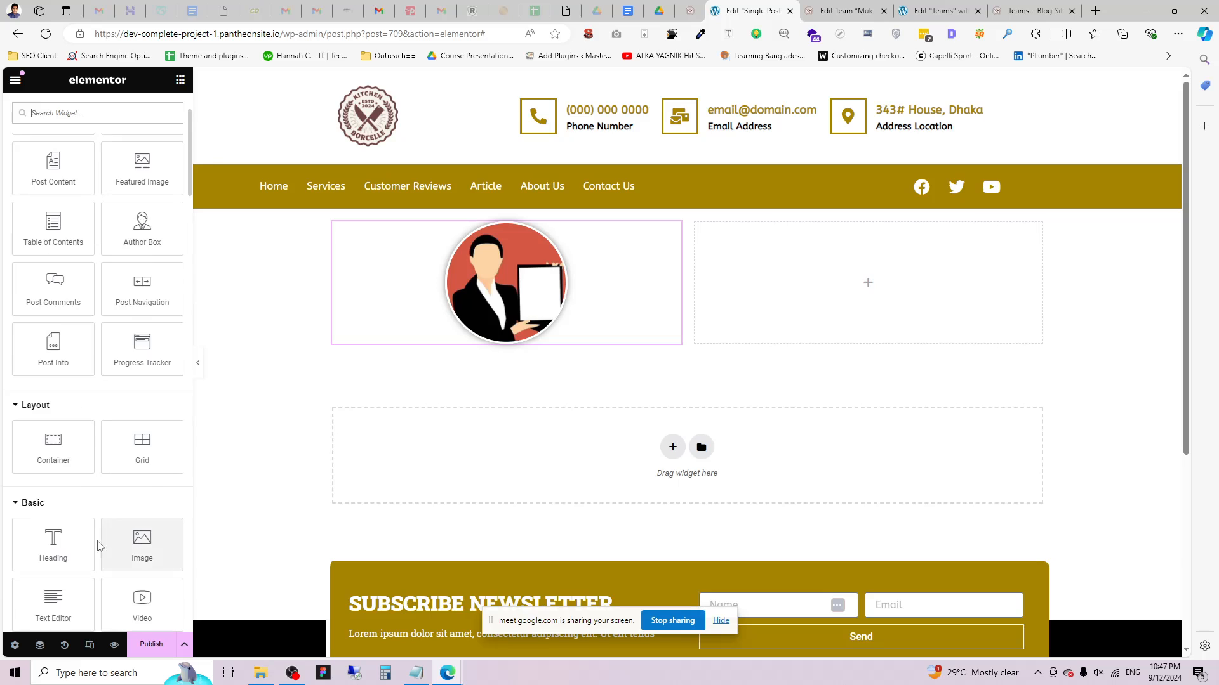
left_click_drag(61, 550, 935, 272)
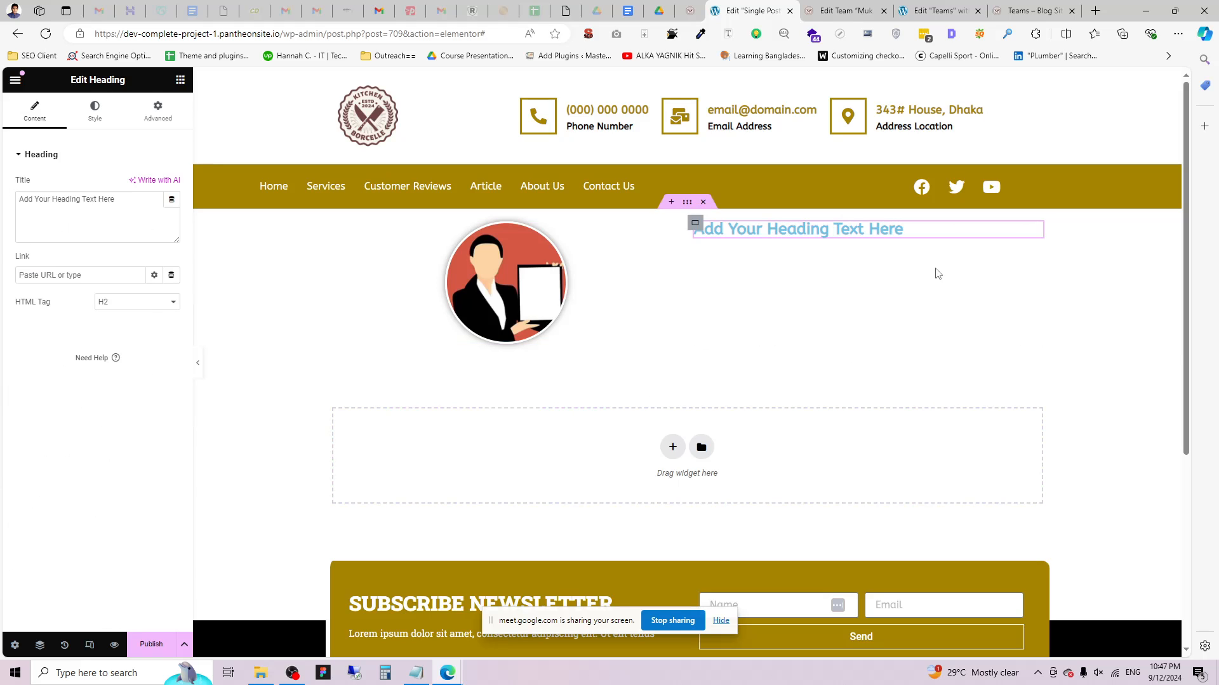
triple_click(108, 219)
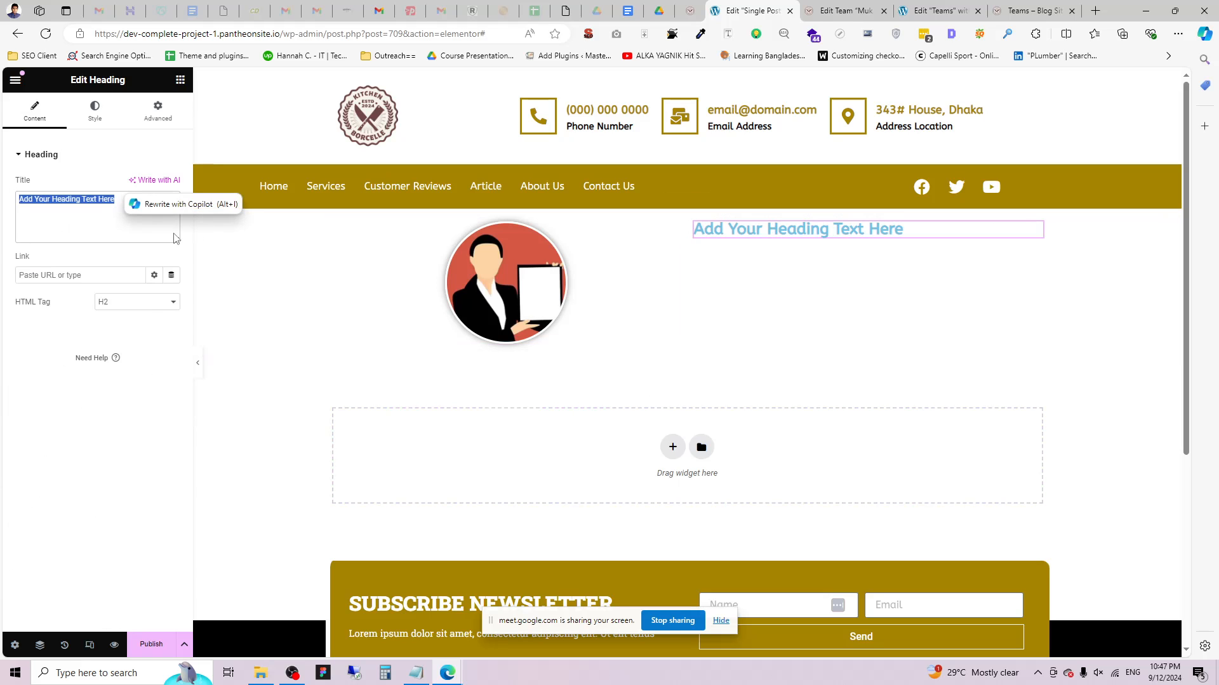
left_click(163, 203)
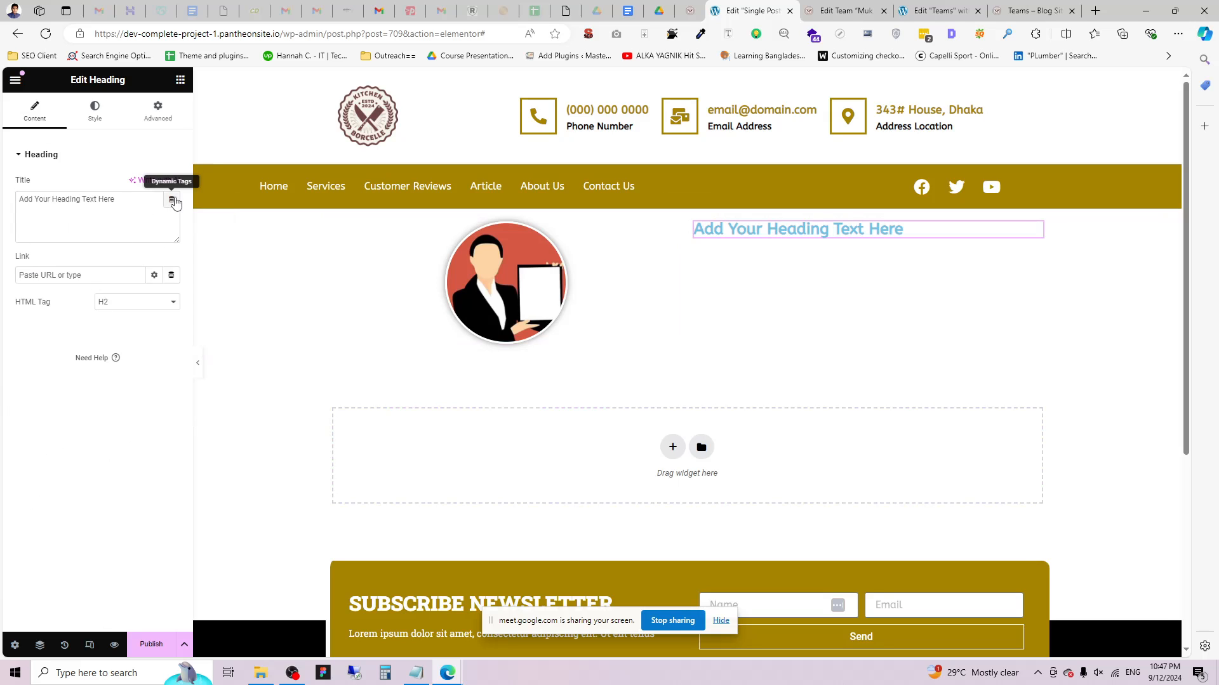
Set the heading title to the dynamic Post Title tag, after trying and removing ACF Field.
left_click(171, 199)
scroll(83, 381, "down", 5)
left_click(83, 395)
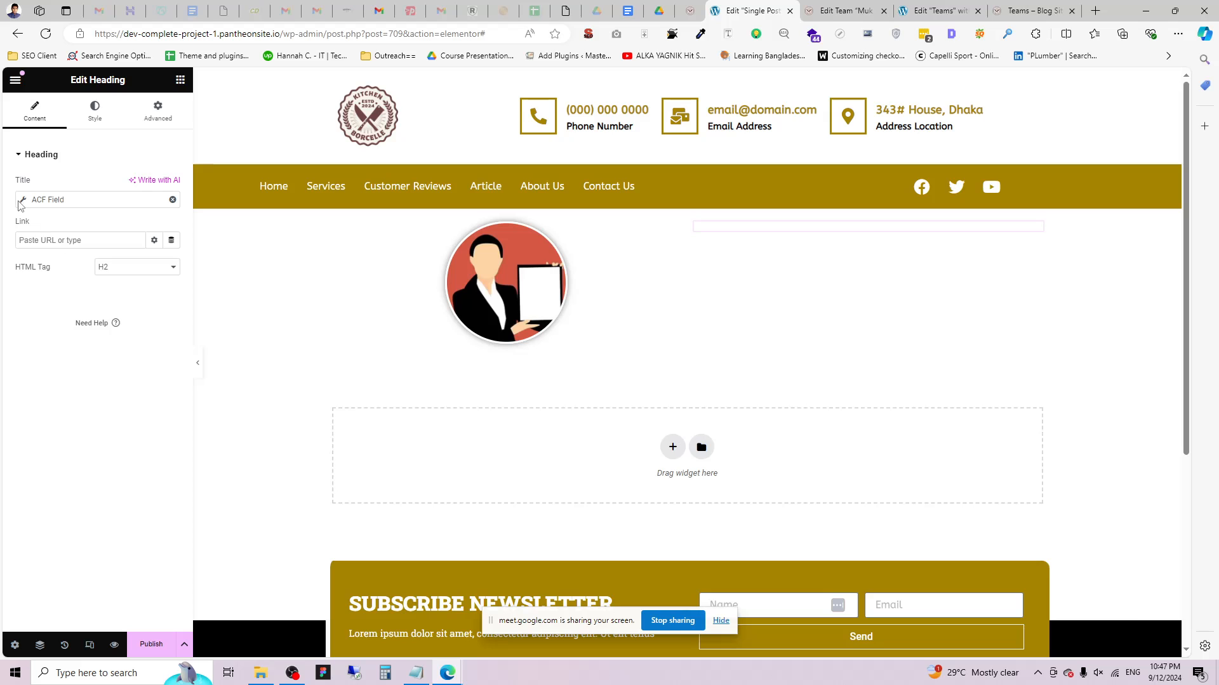
left_click(114, 263)
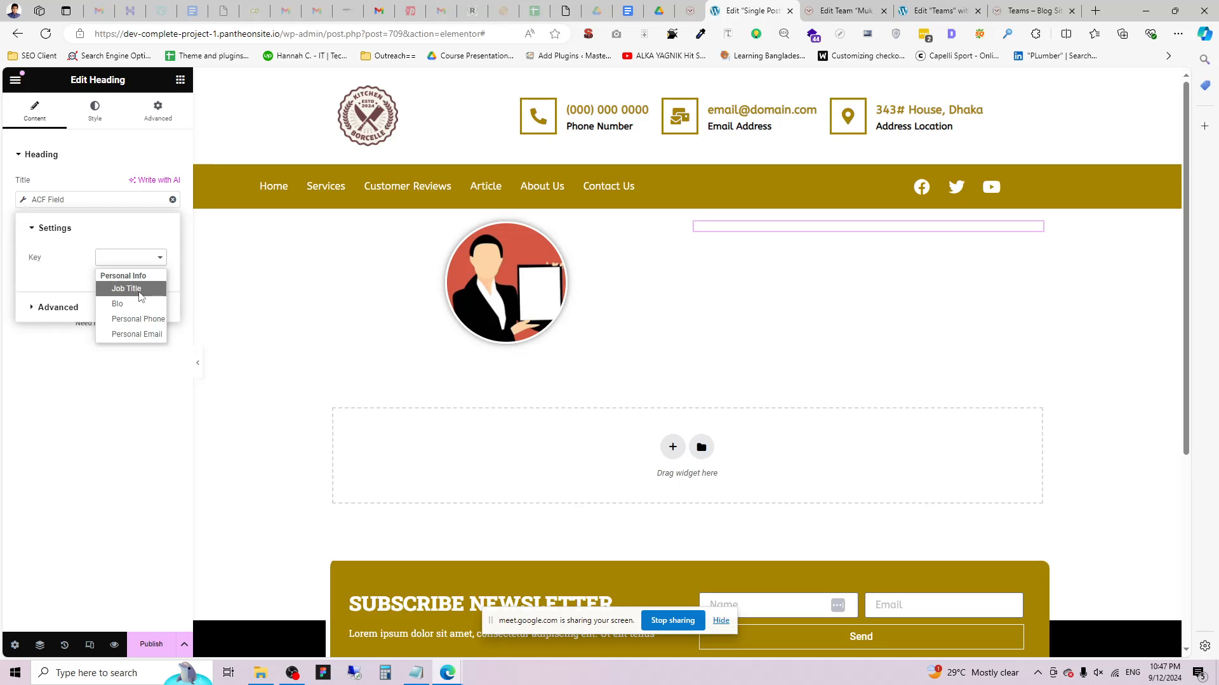
left_click(70, 353)
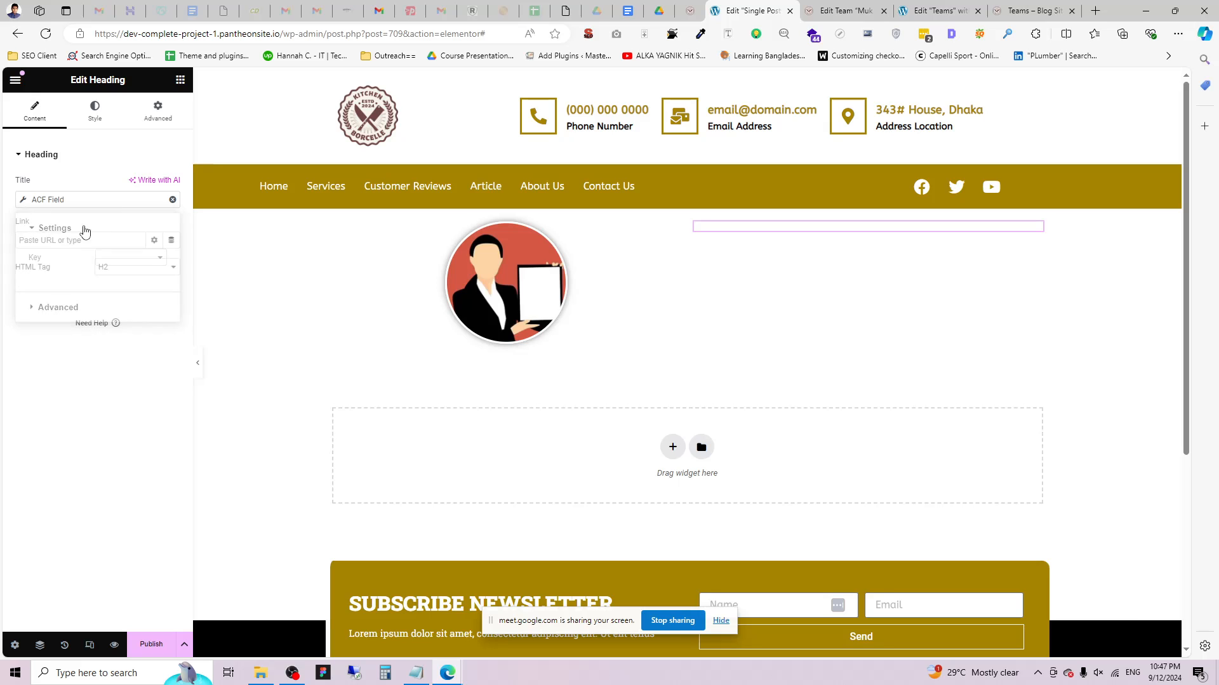
left_click(173, 203)
left_click(171, 200)
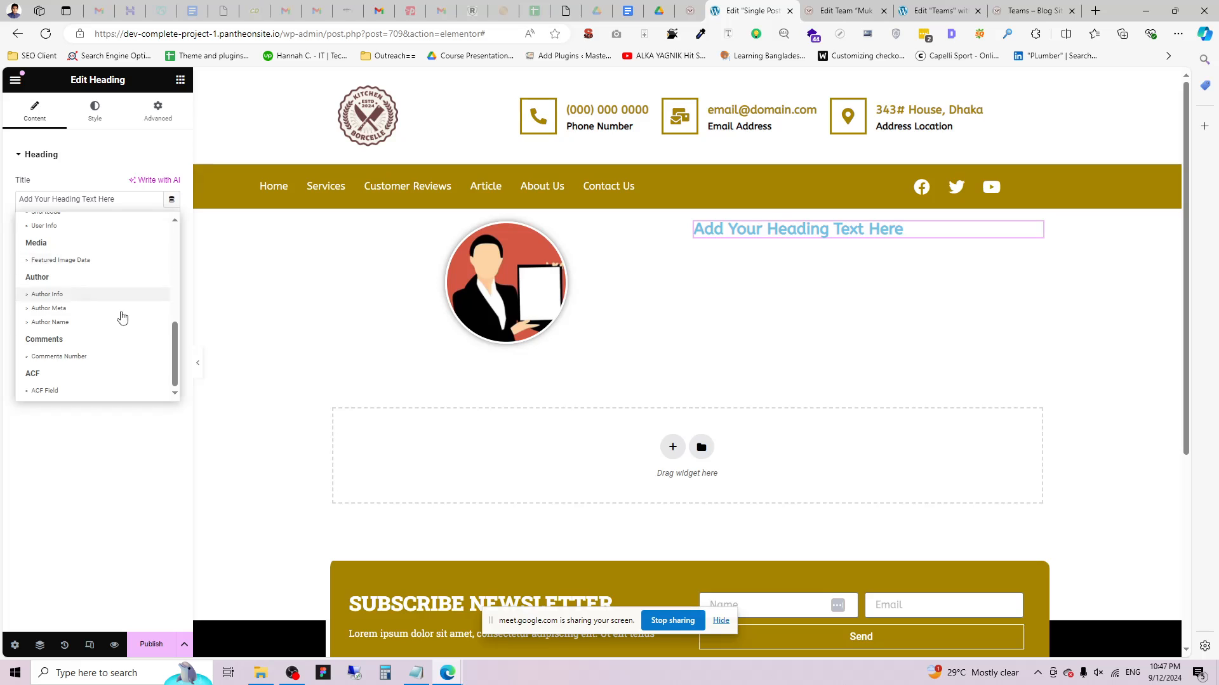
scroll(120, 317, "up", 5)
left_click(60, 323)
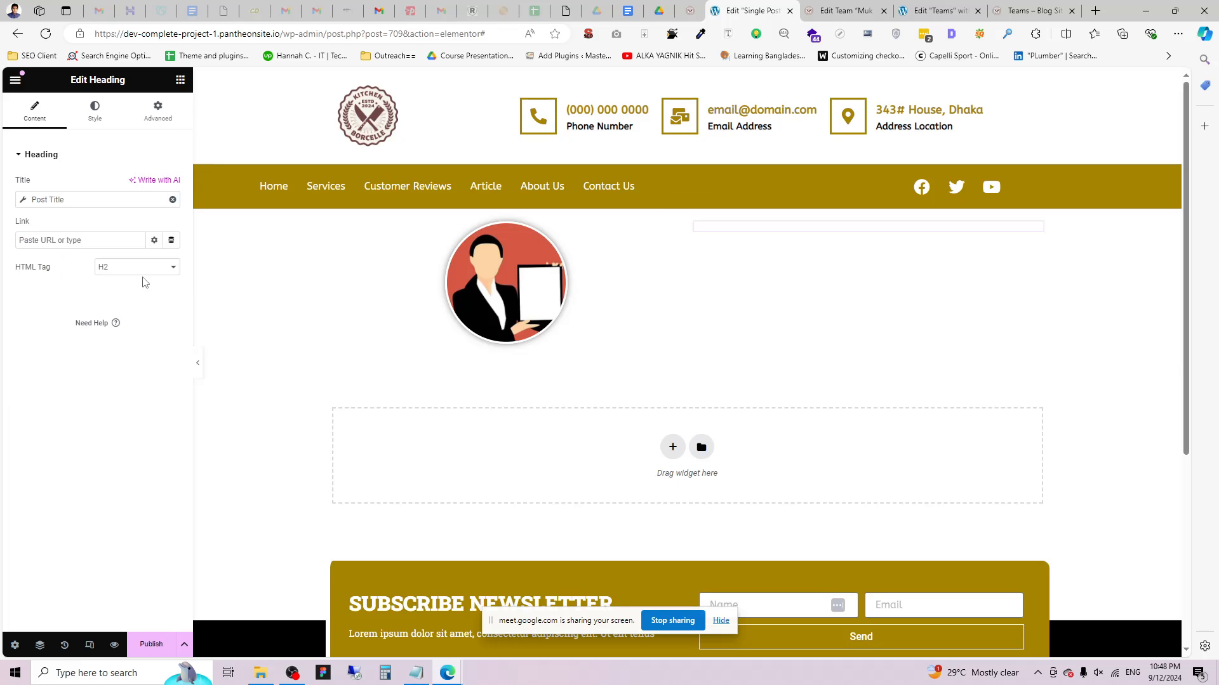
Make the heading text colour black.
left_click(95, 112)
left_click(171, 211)
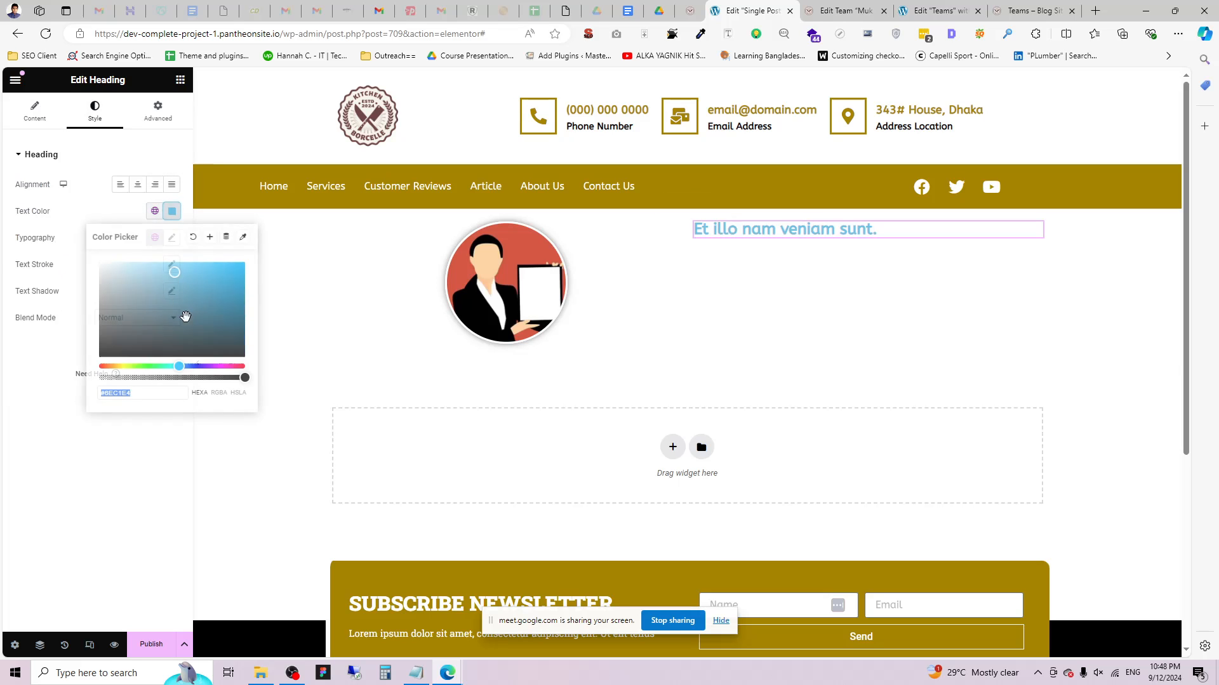
left_click_drag(111, 353, 99, 261)
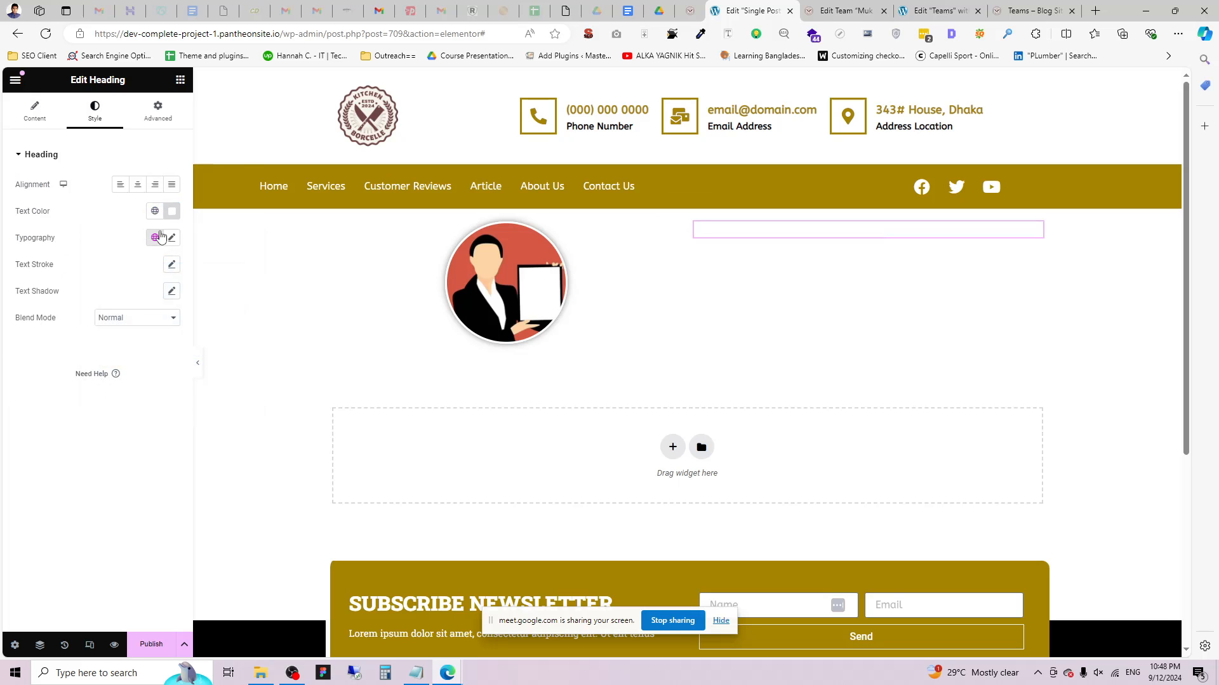
left_click_drag(172, 261, 23, 422)
left_click(23, 422)
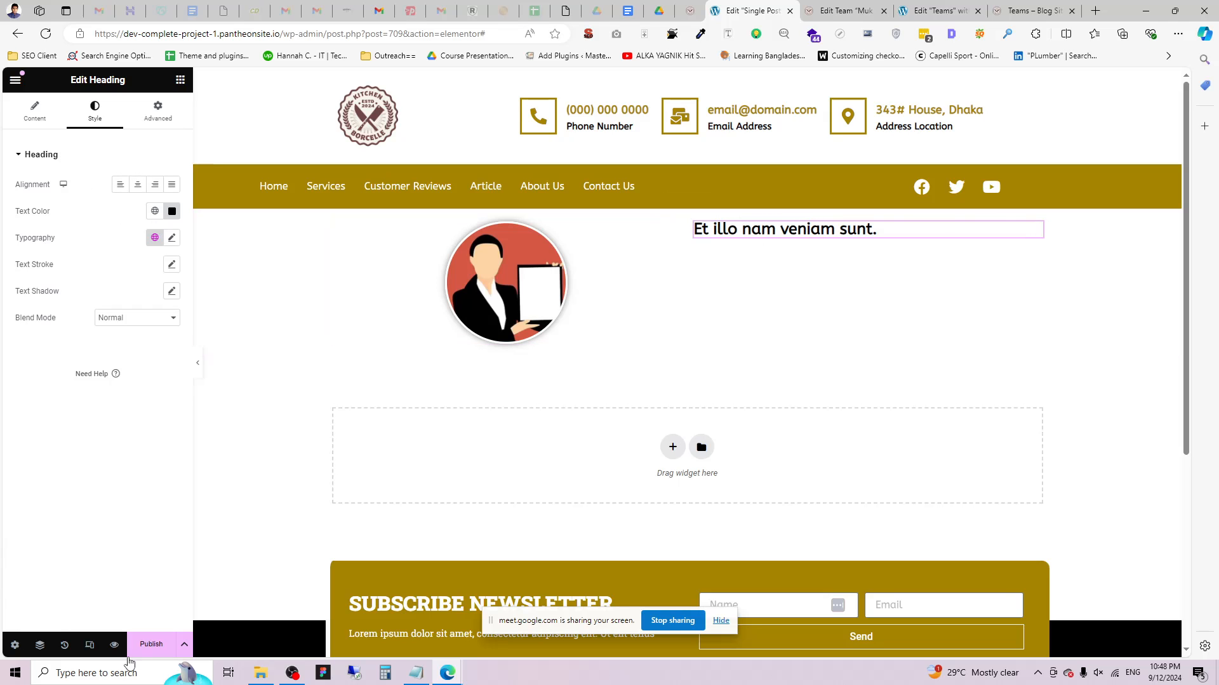
Set Preview Dynamic Content as Team in the template's Preview Settings and apply the preview.
left_click(14, 645)
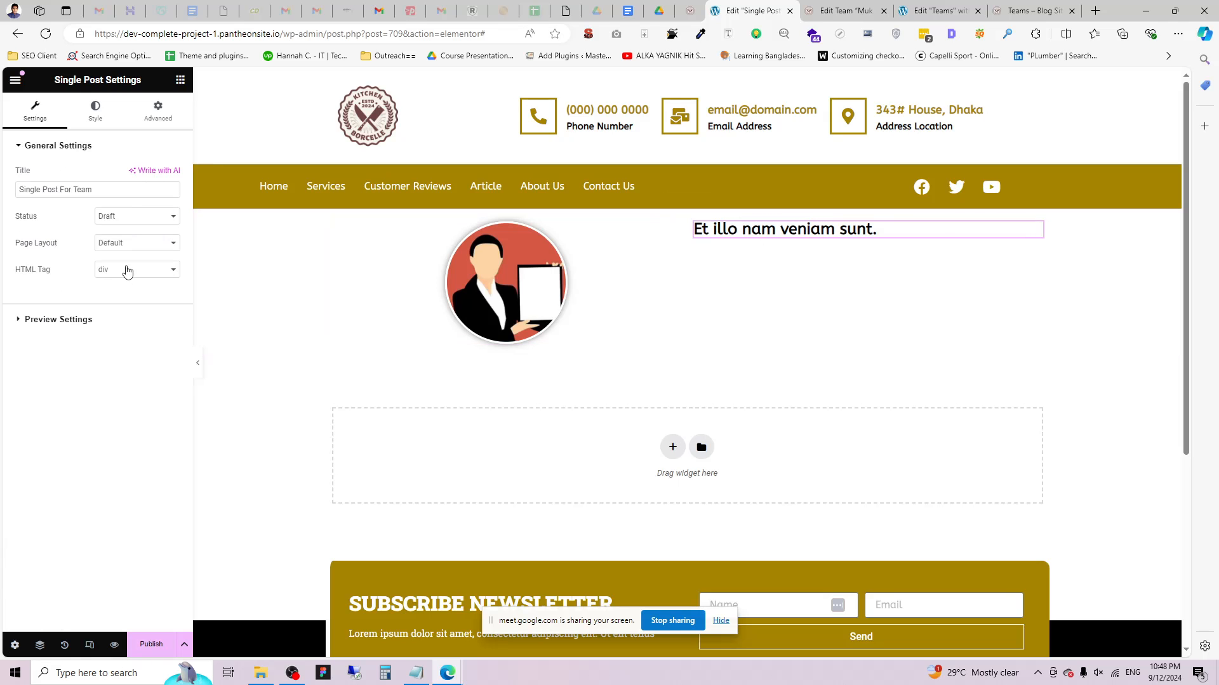
left_click(57, 319)
left_click(56, 219)
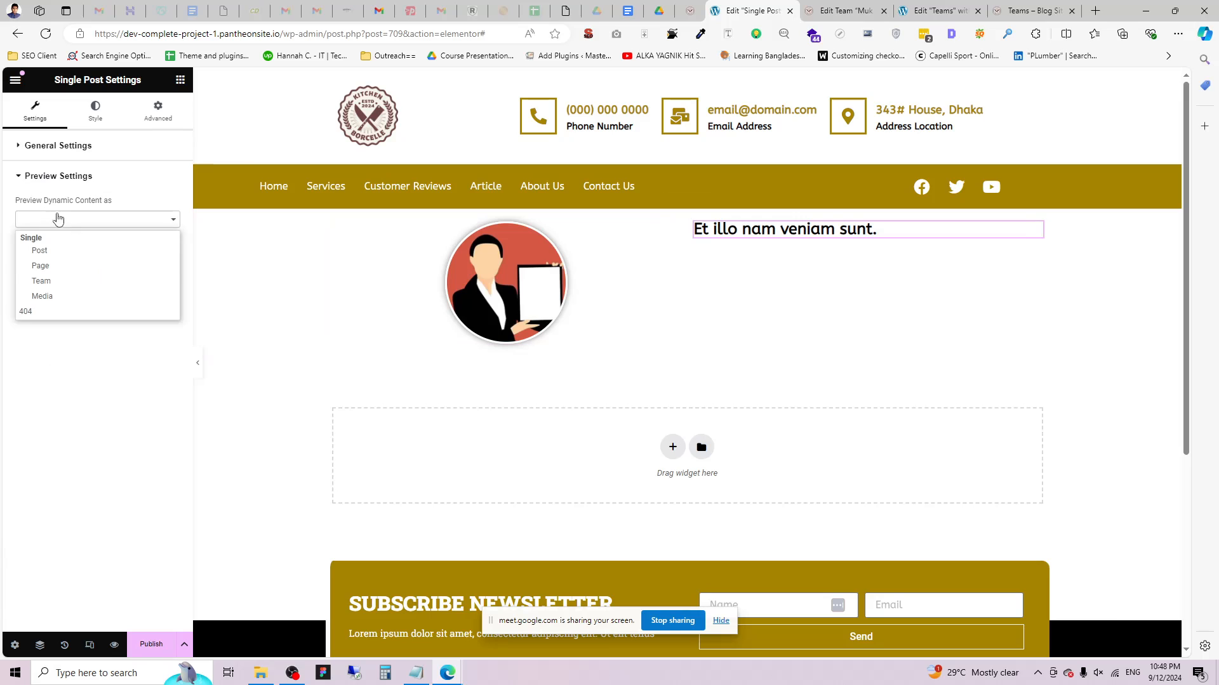
left_click(58, 280)
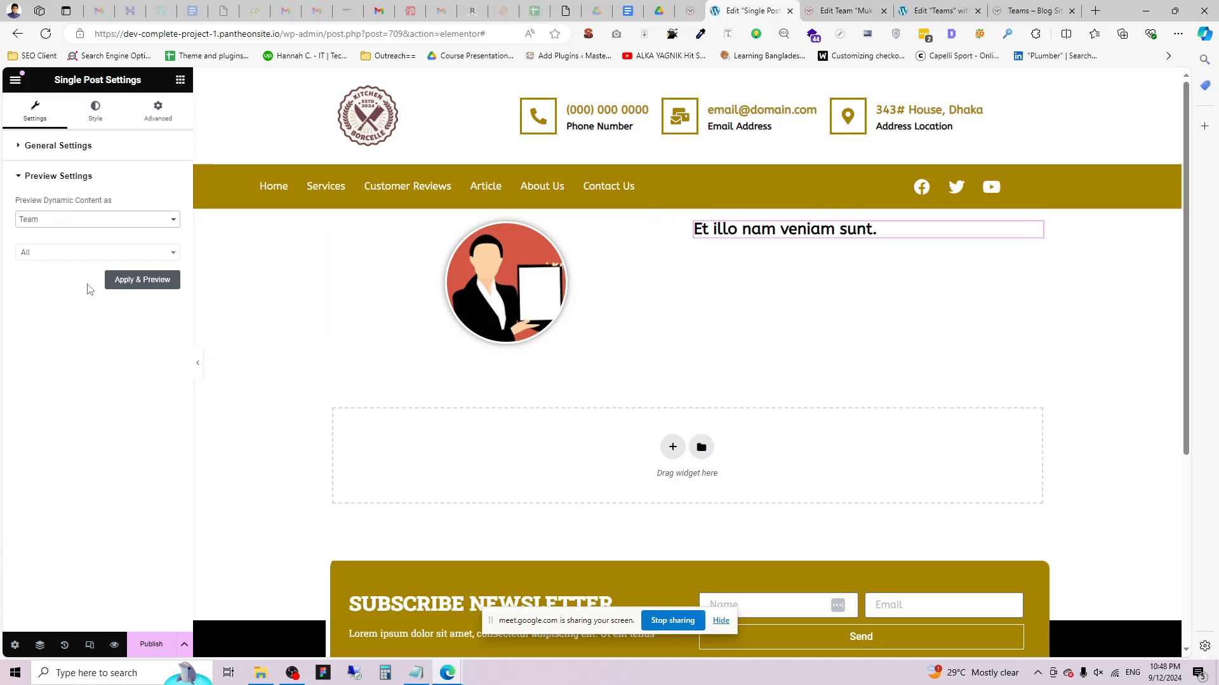
left_click(150, 280)
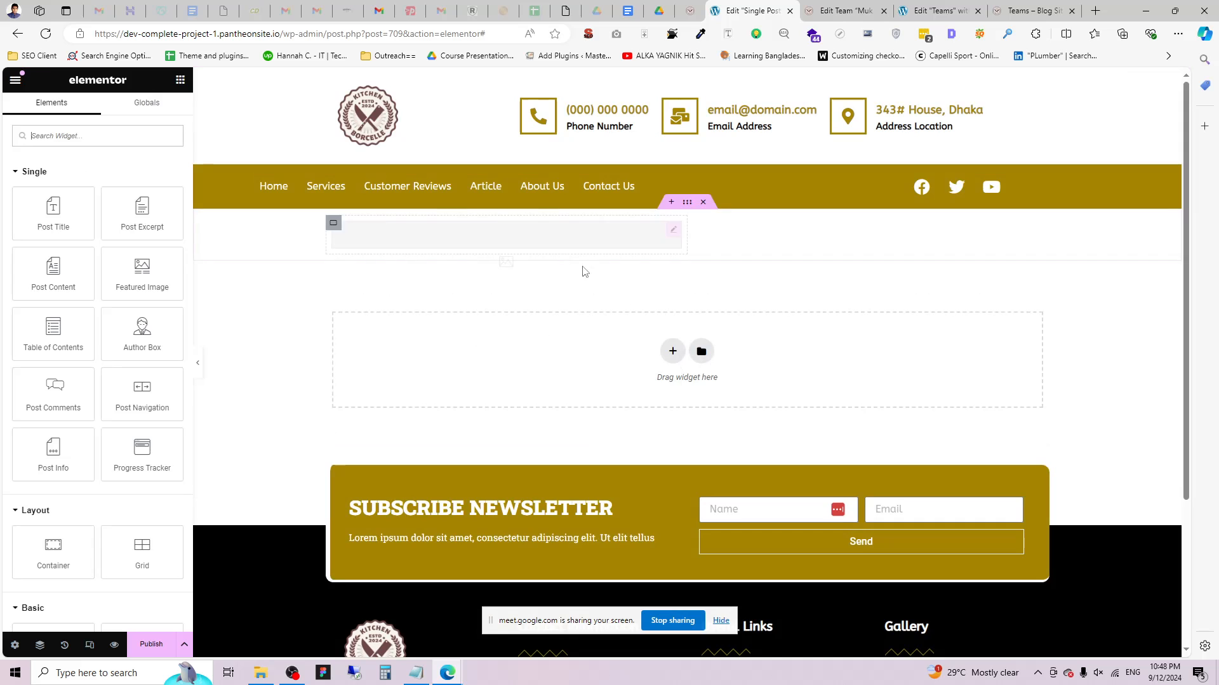
Add 'Name:' in the Before field of the heading's Post Title tag.
left_click(794, 229)
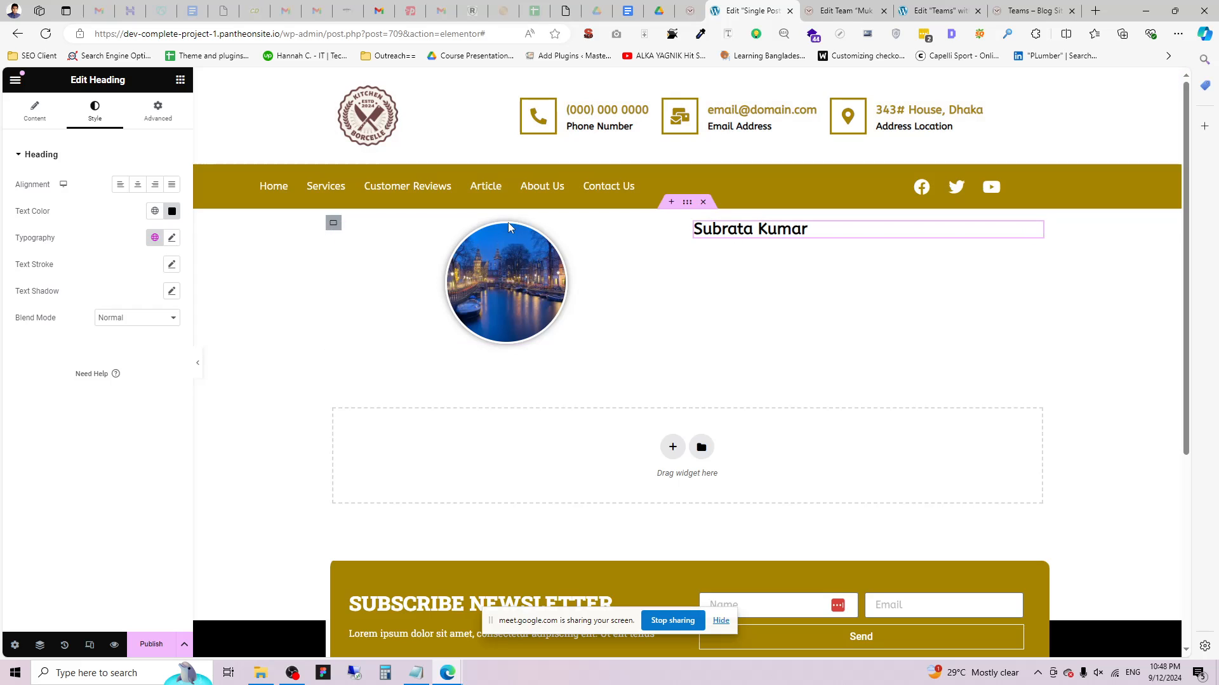
left_click(35, 114)
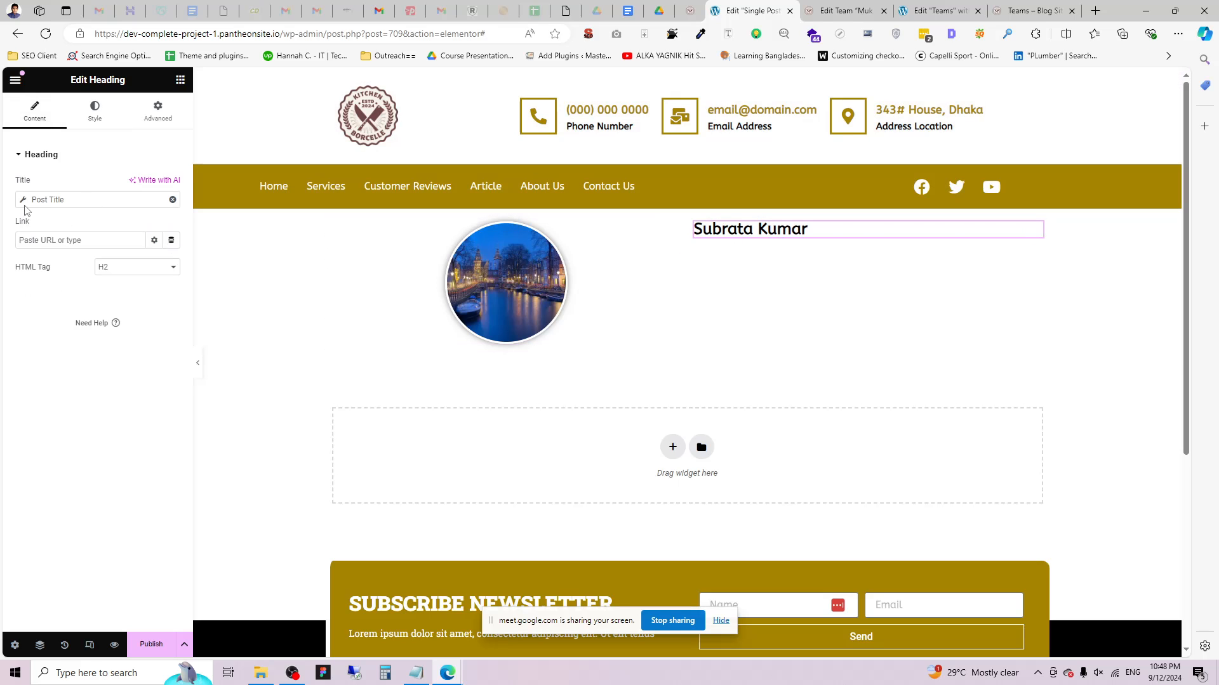
left_click(47, 200)
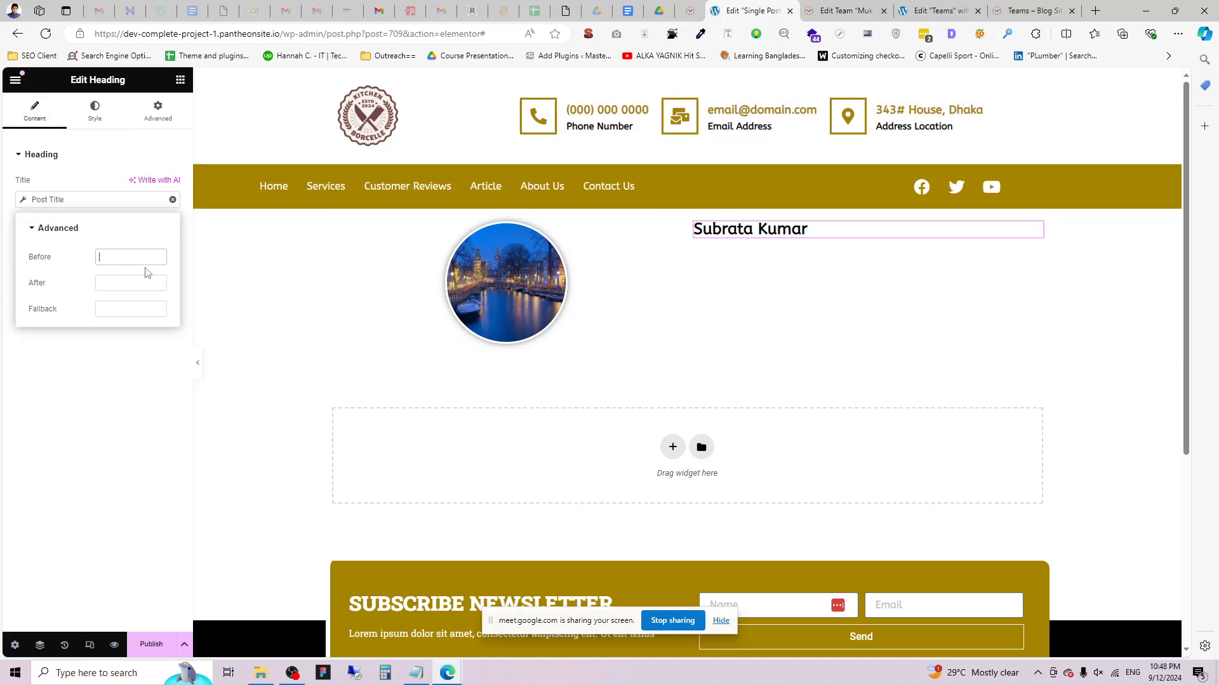
type("Name:")
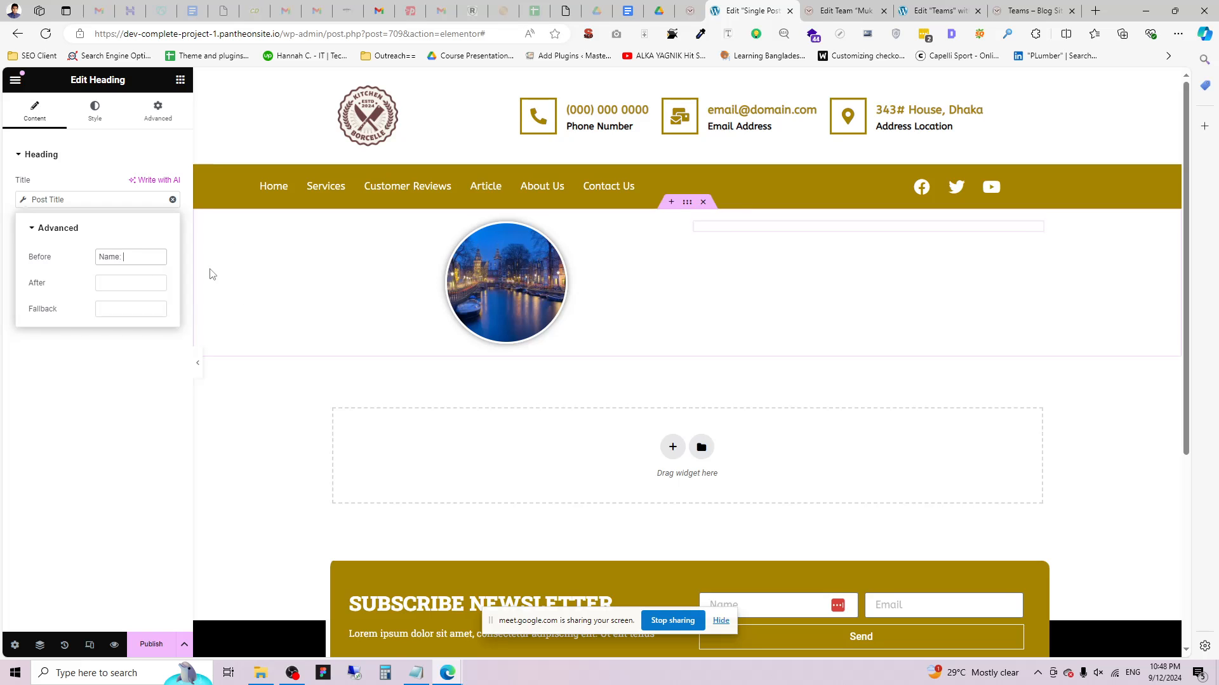
left_click(87, 409)
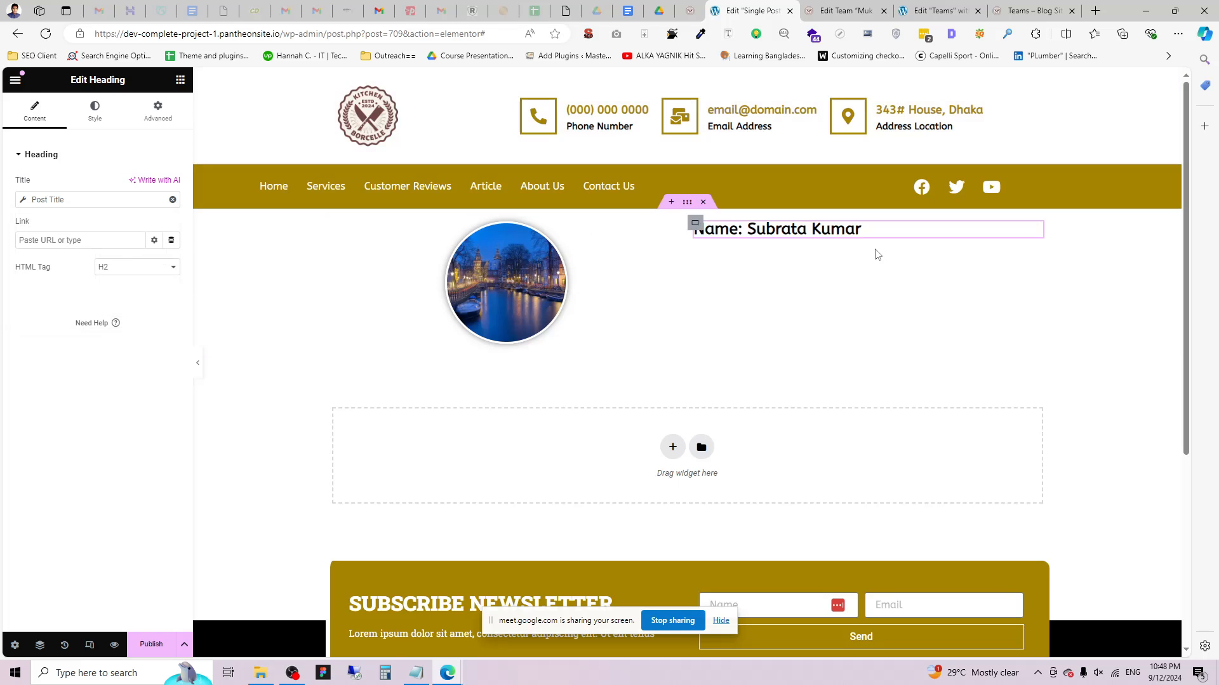
Duplicate the name heading so a copy sits beneath it.
right_click(817, 232)
left_click(857, 282)
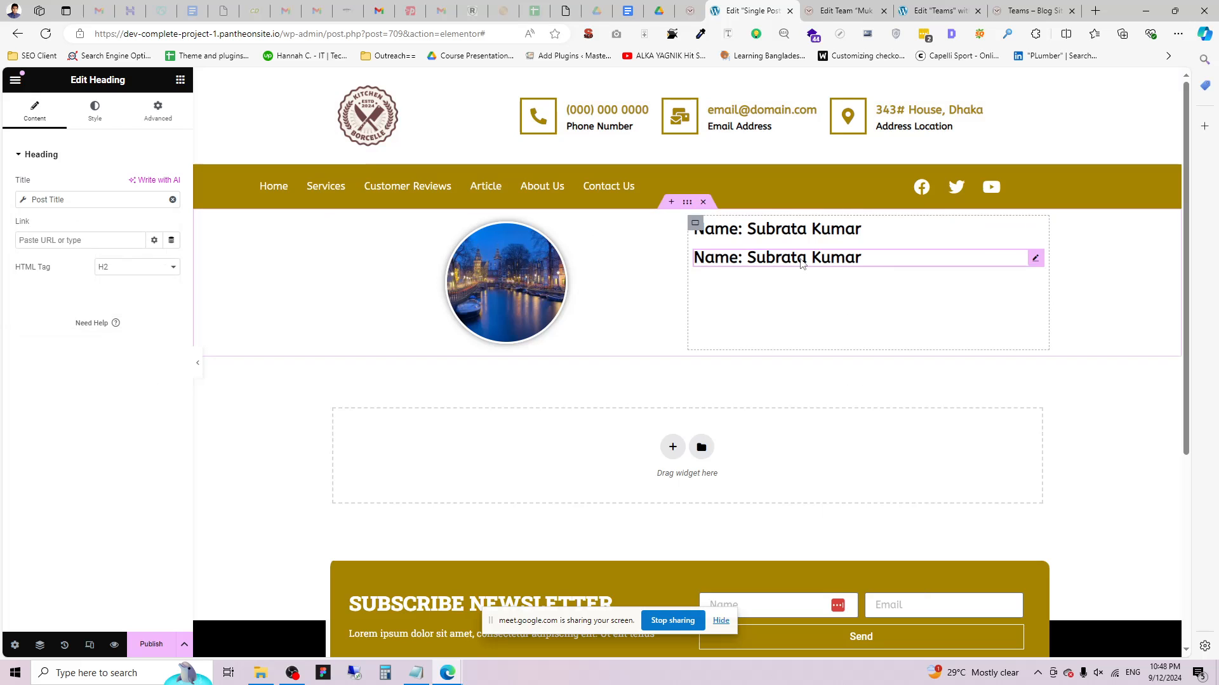
left_click(95, 118)
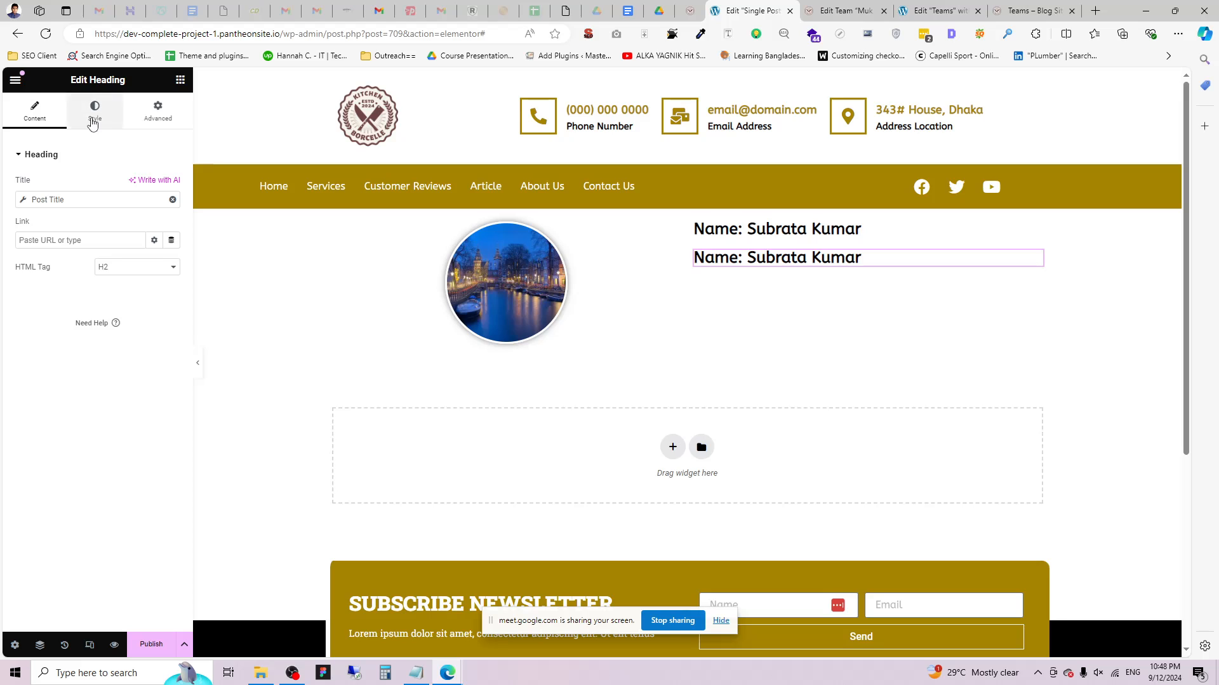
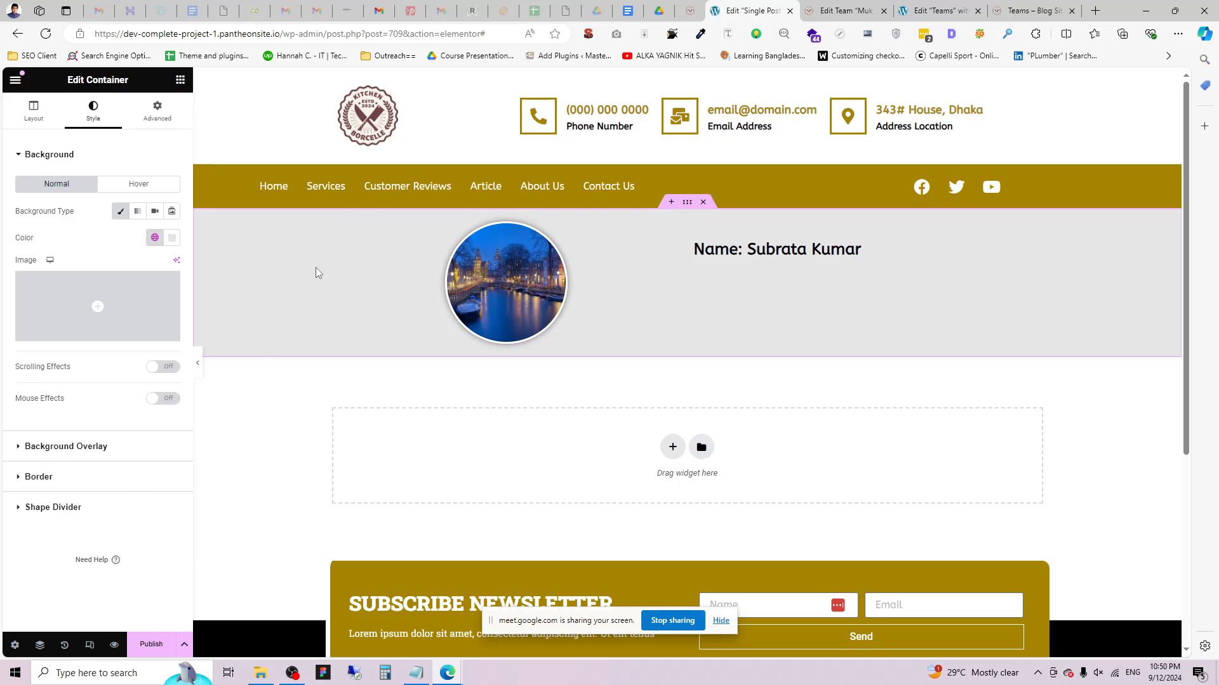
Set the profile section's padding to 30.
left_click(158, 112)
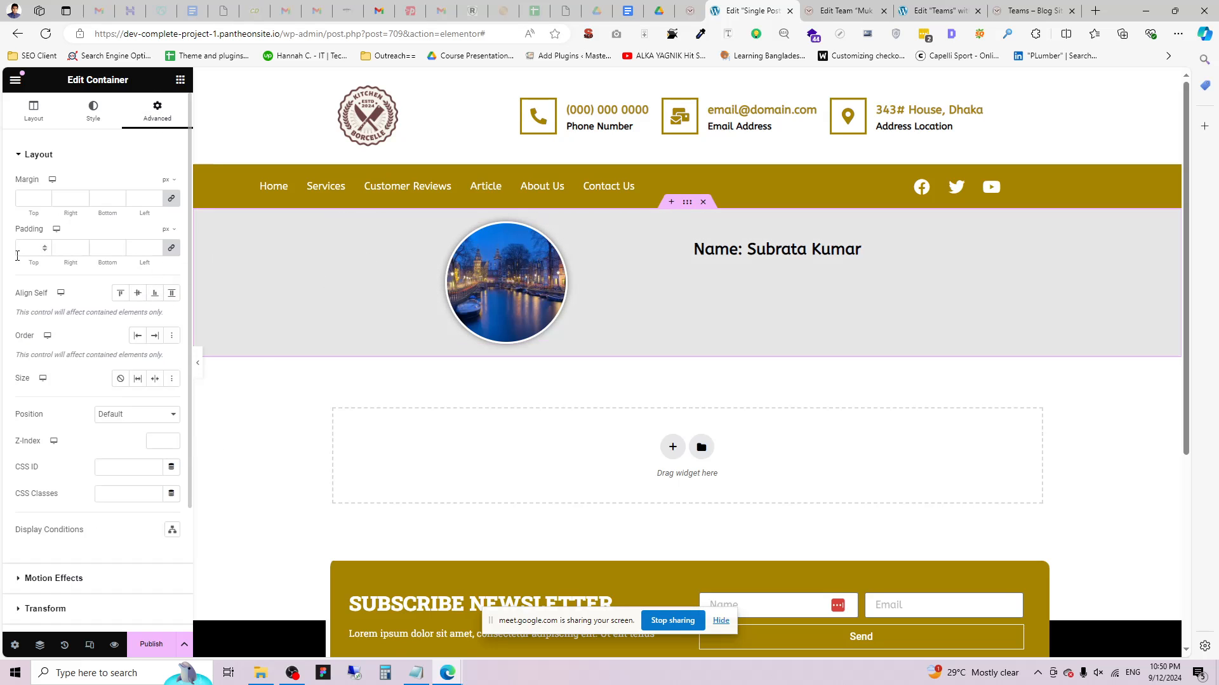
left_click(25, 247)
type("30")
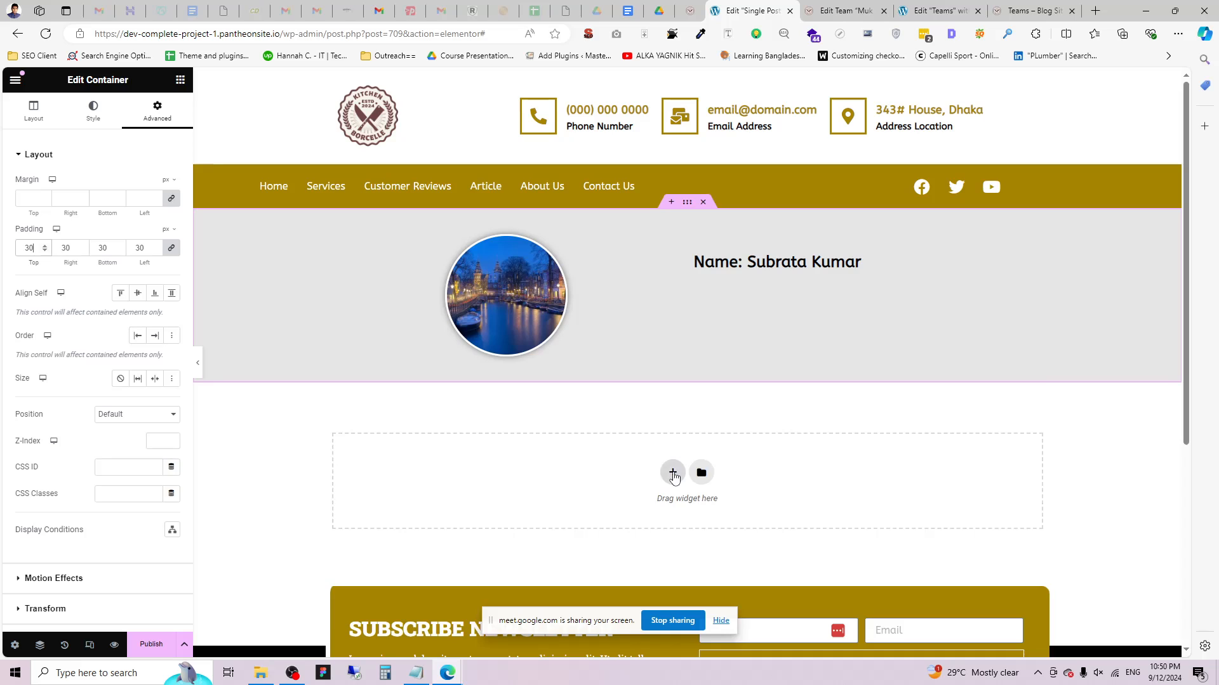
Add a single-column flexbox section below the profile with padding 30.
left_click(673, 472)
left_click(629, 512)
left_click(511, 501)
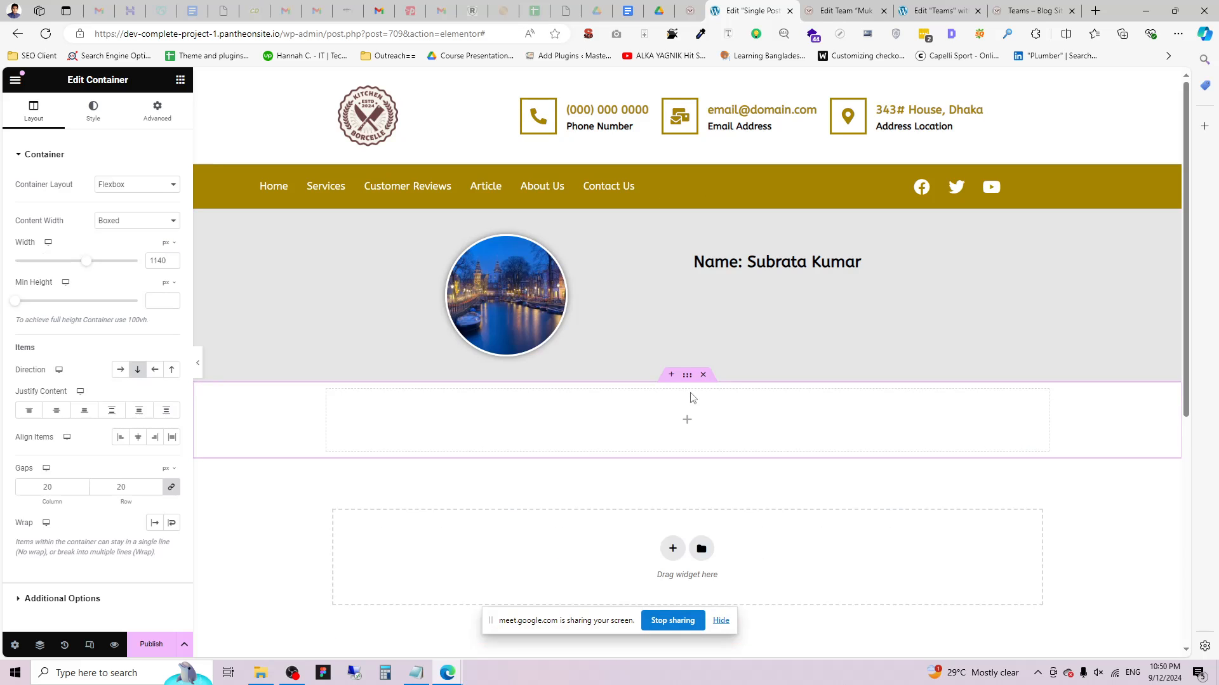
left_click(148, 126)
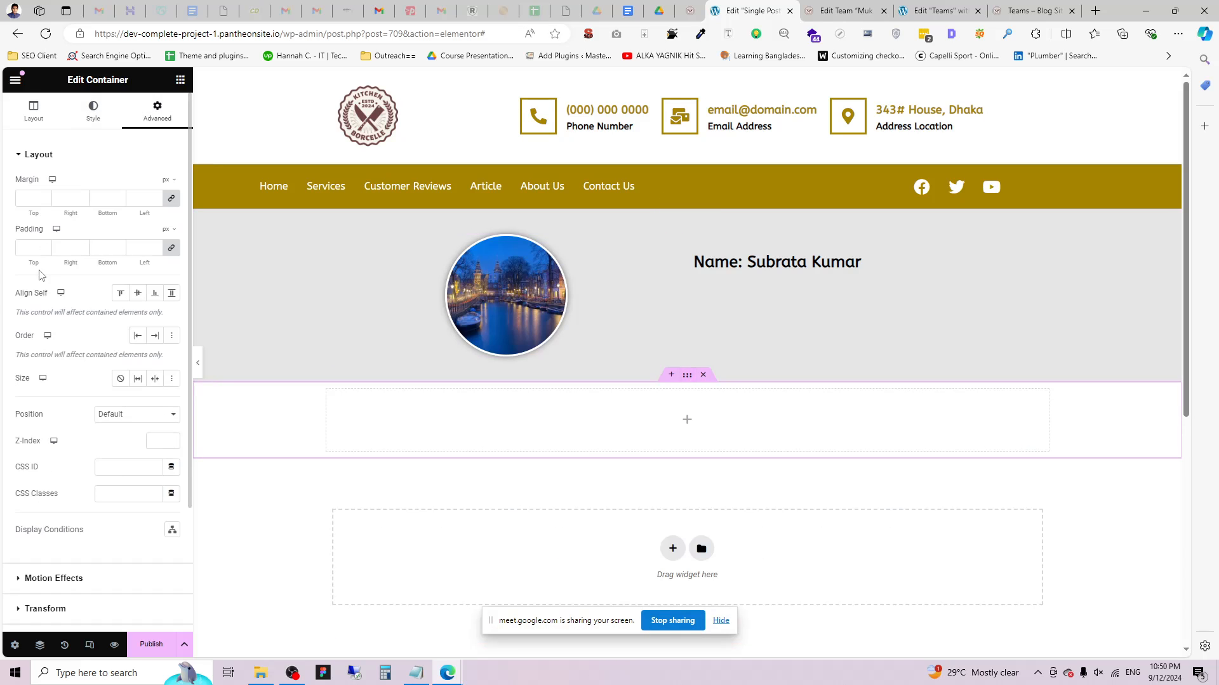
left_click(27, 248)
type("320")
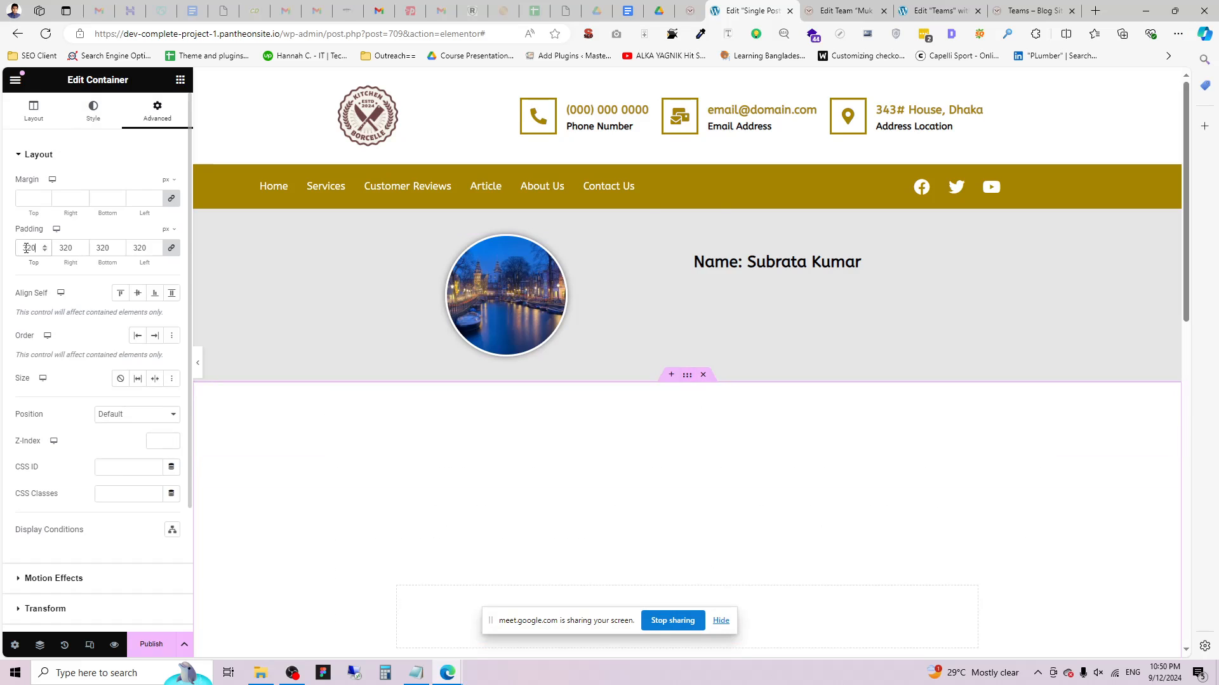
key("BackSpace")
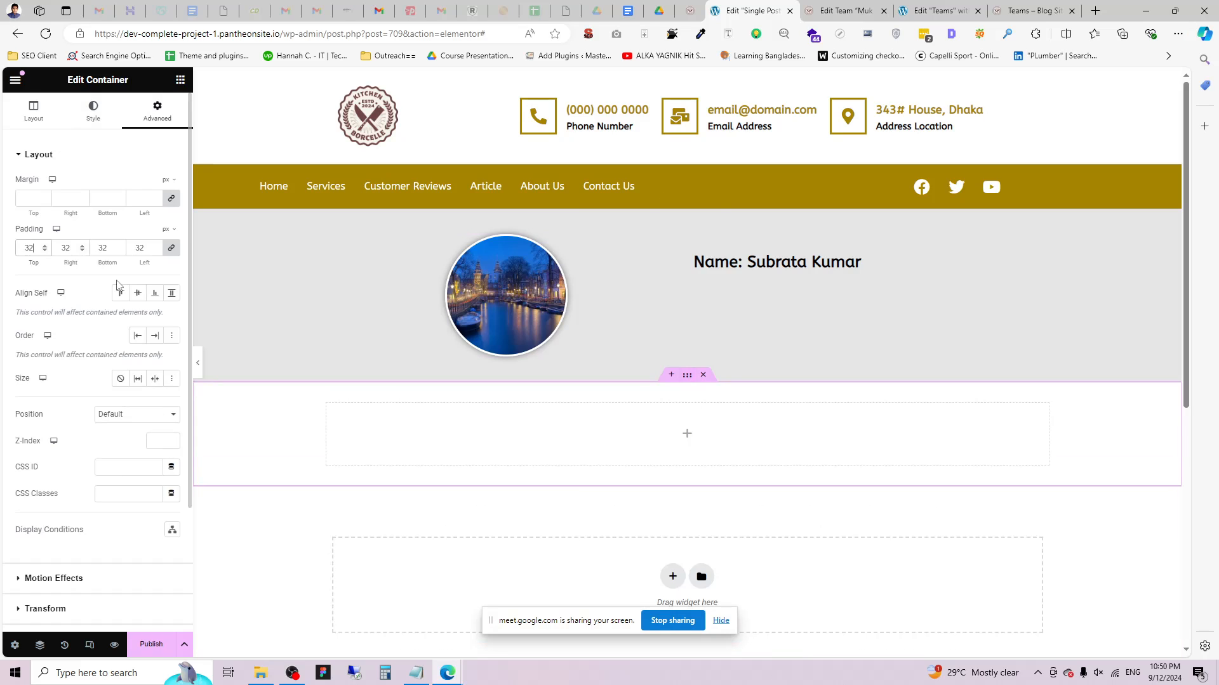
key("BackSpace")
type("0")
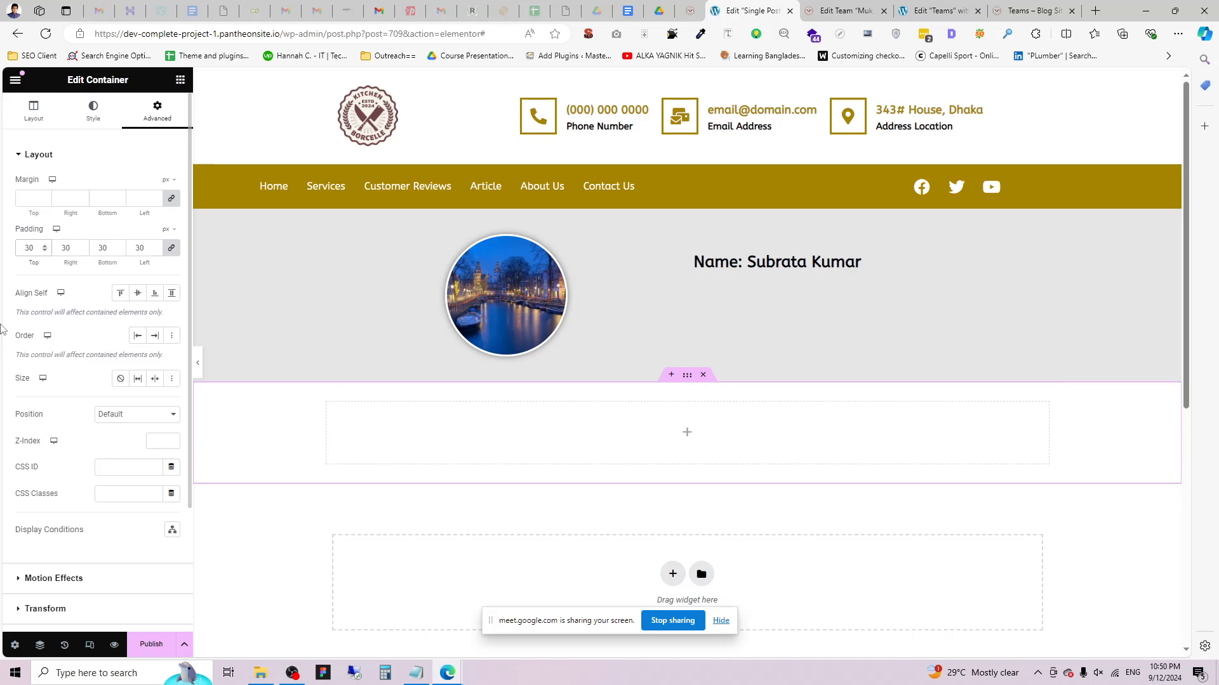
Place a black 'Bio:' heading in the new section.
left_click(180, 79)
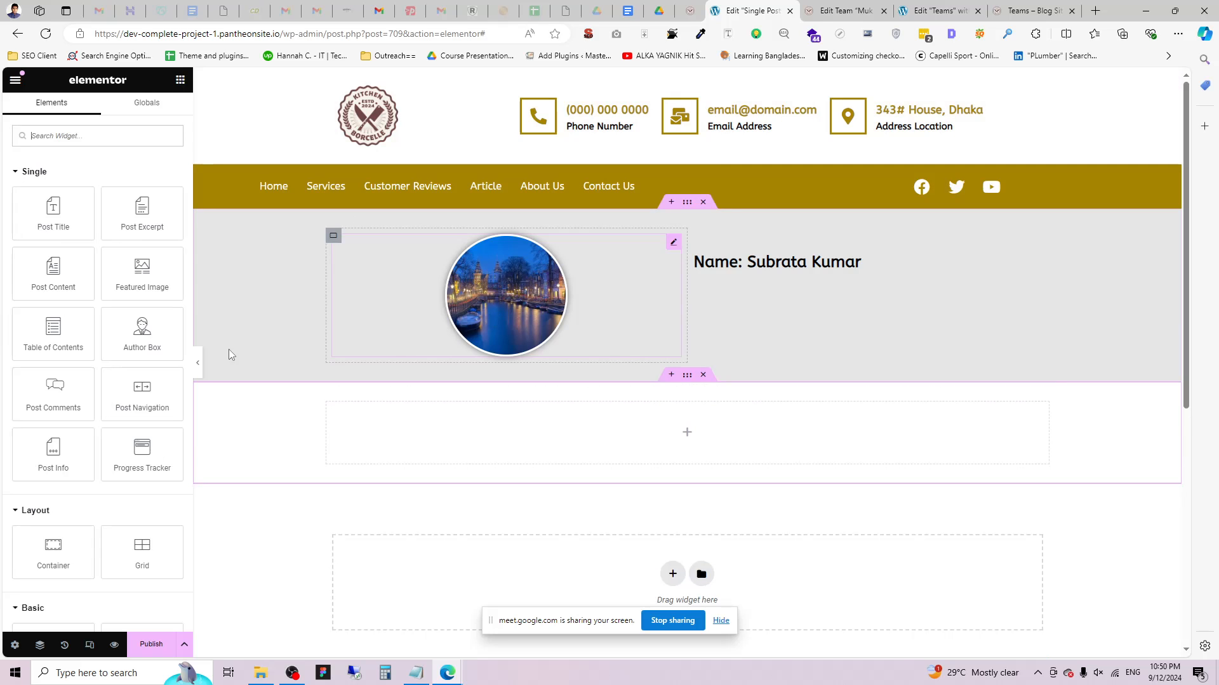
scroll(79, 565, "down", 2)
left_click_drag(78, 564, 671, 421)
triple_click(95, 220)
key("BackSpace")
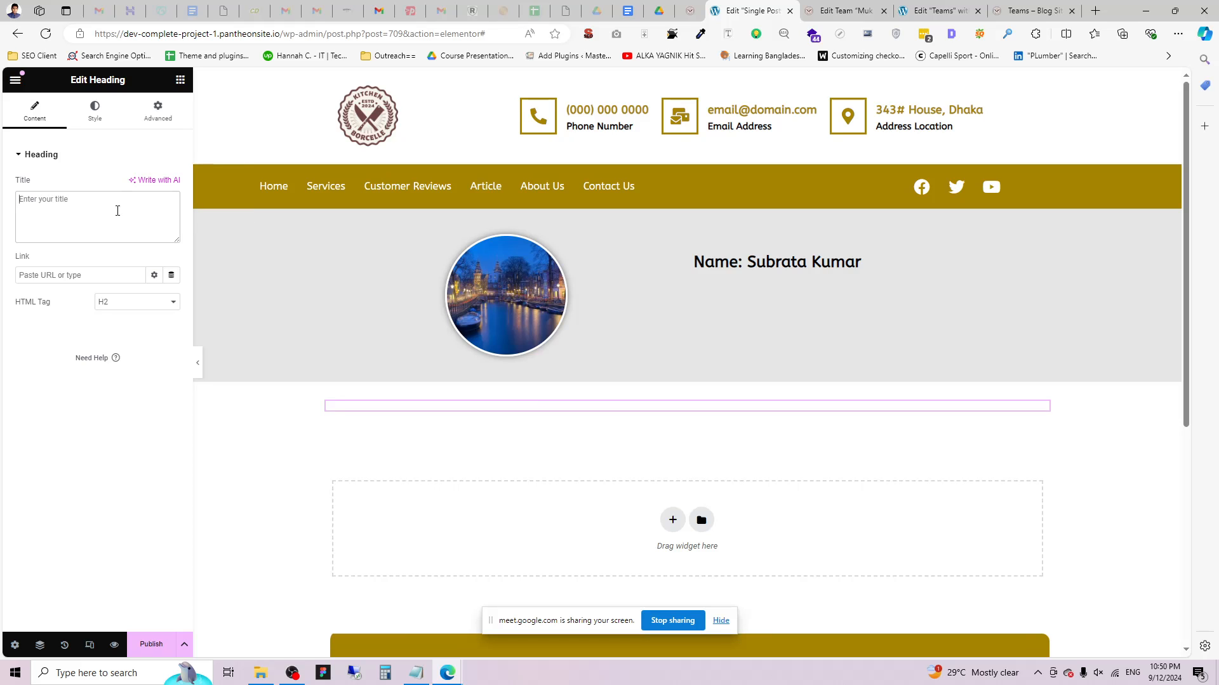
type("Bio:")
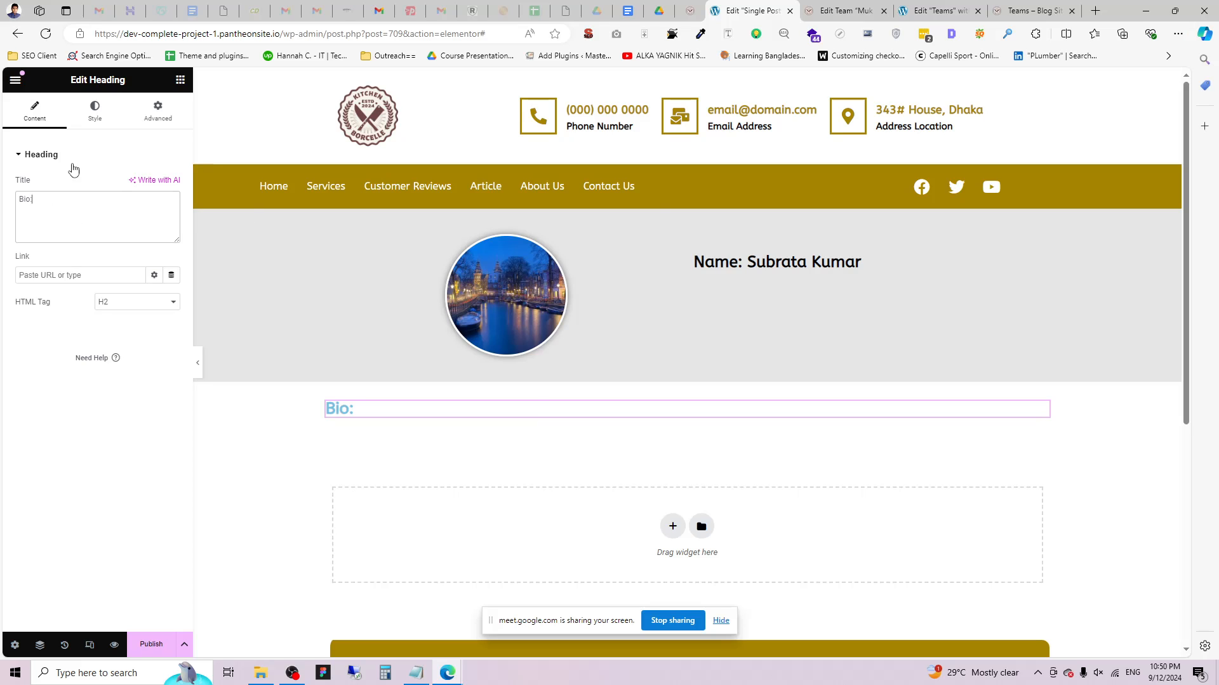
left_click(95, 111)
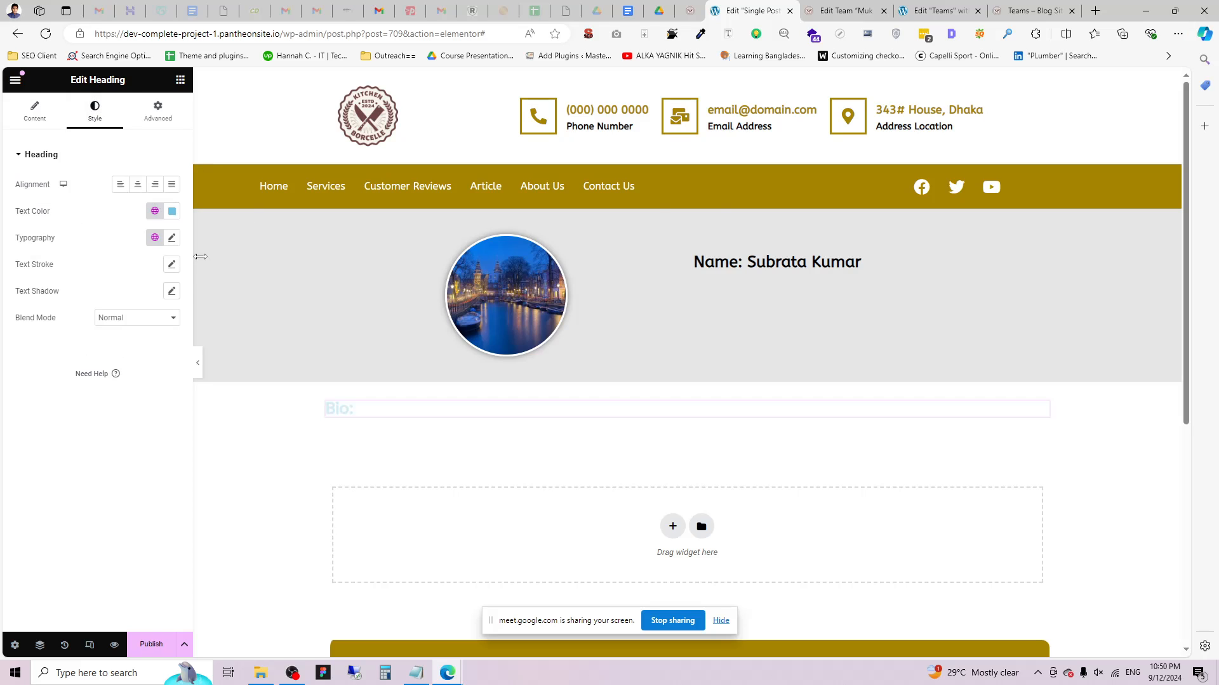
left_click(172, 211)
left_click(153, 296)
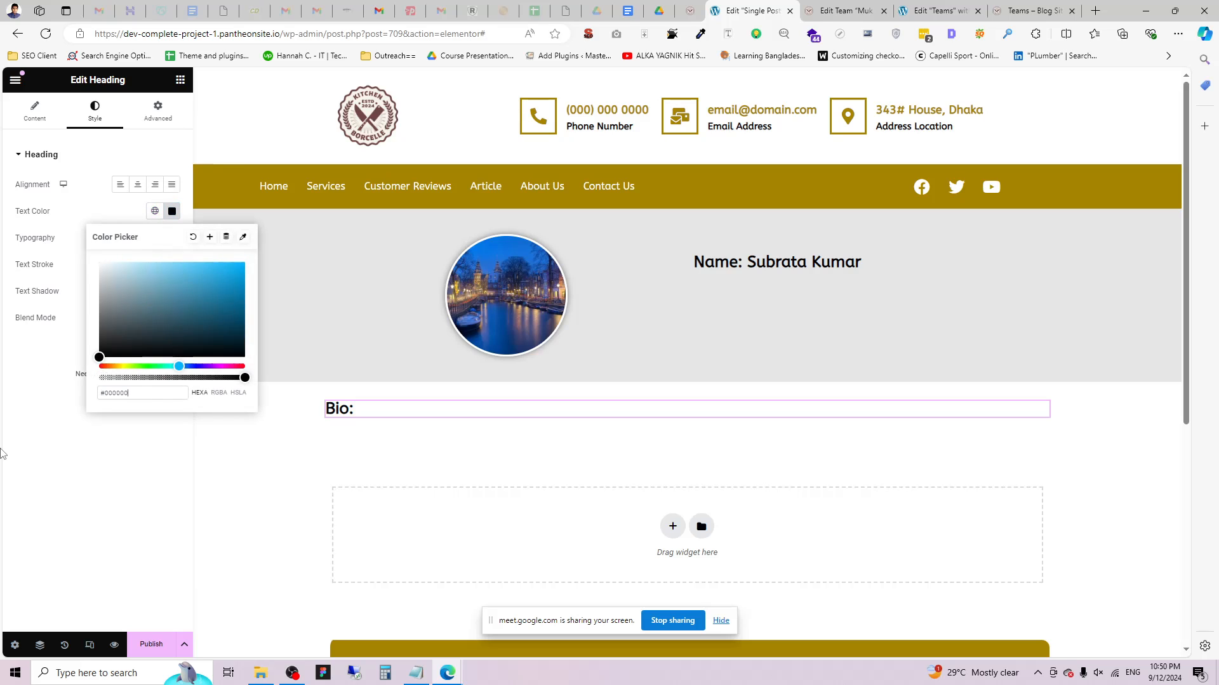
left_click(1, 452)
Add a black-text Post Content widget beneath the Bio: heading and bring up publish settings.
left_click(180, 80)
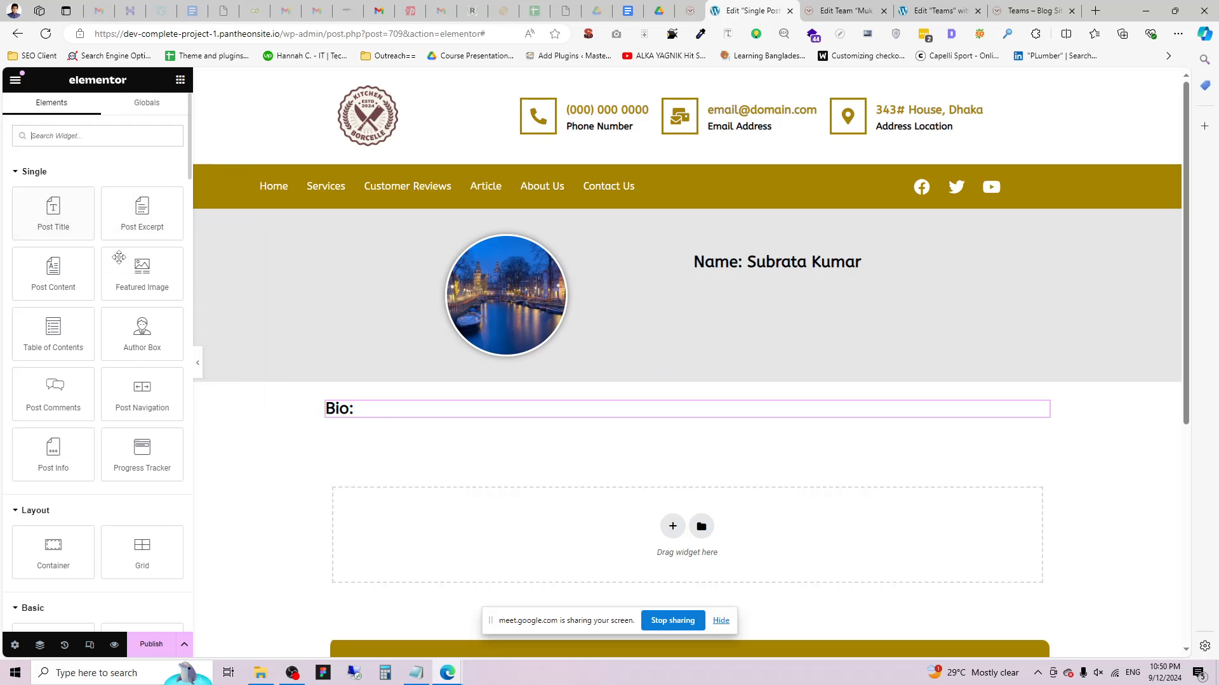
left_click_drag(42, 274, 406, 413)
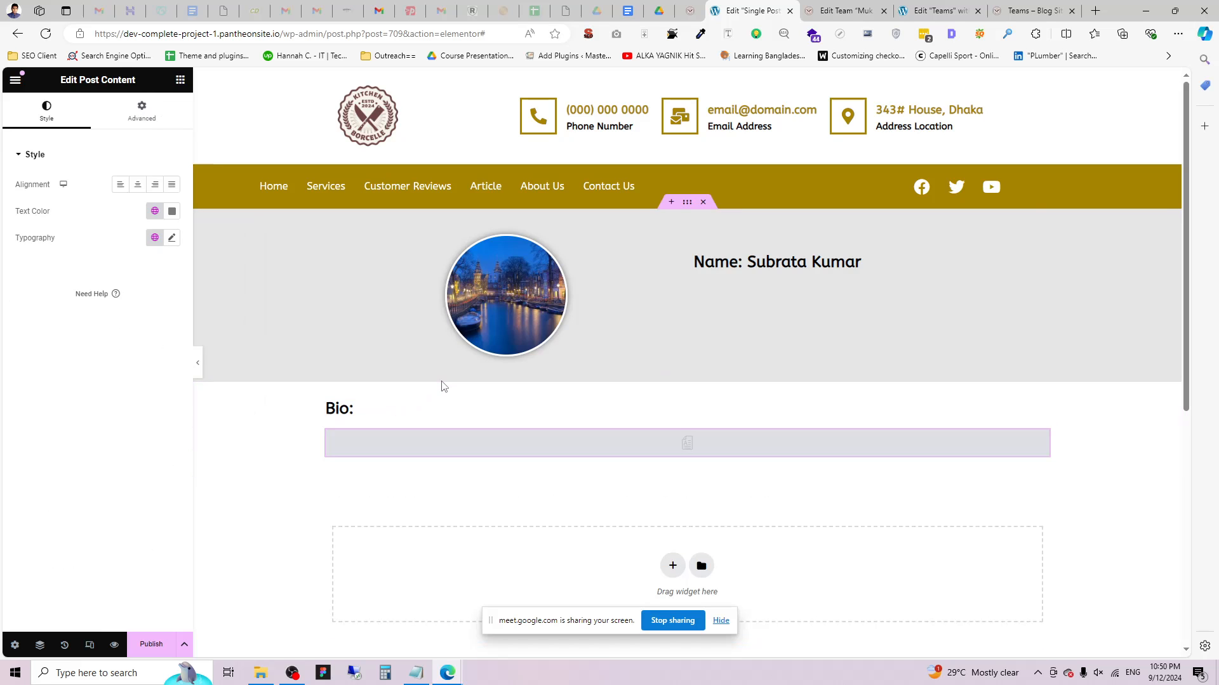
left_click(172, 211)
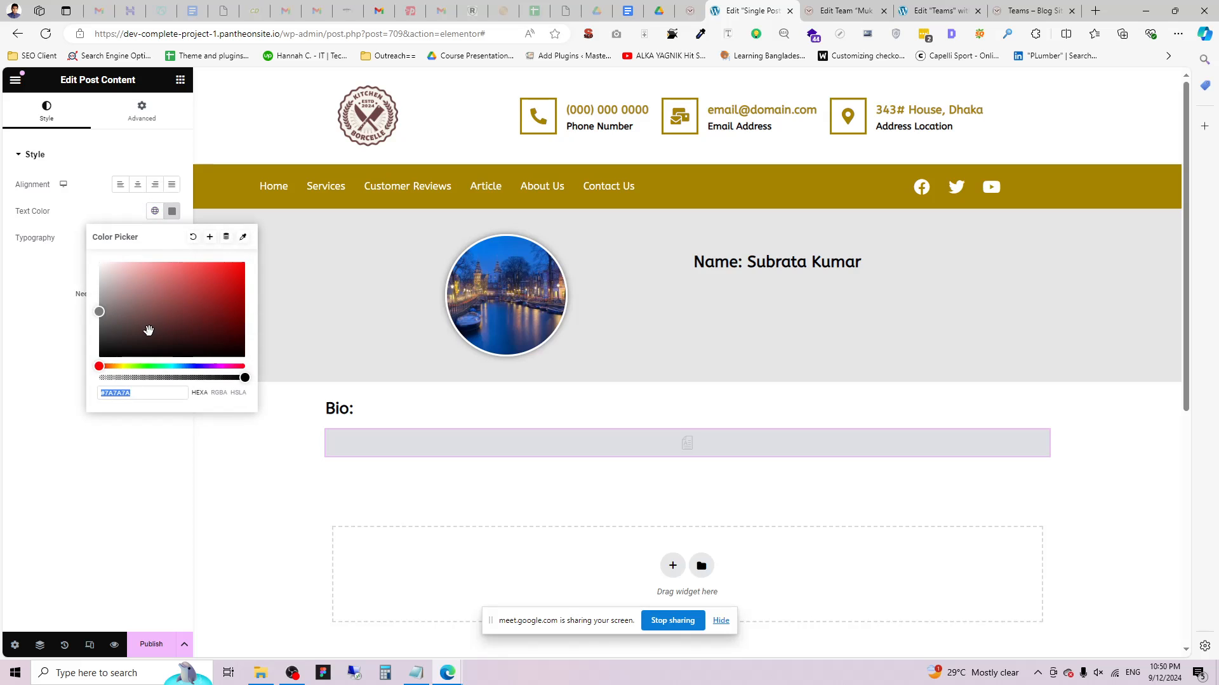
left_click(21, 405)
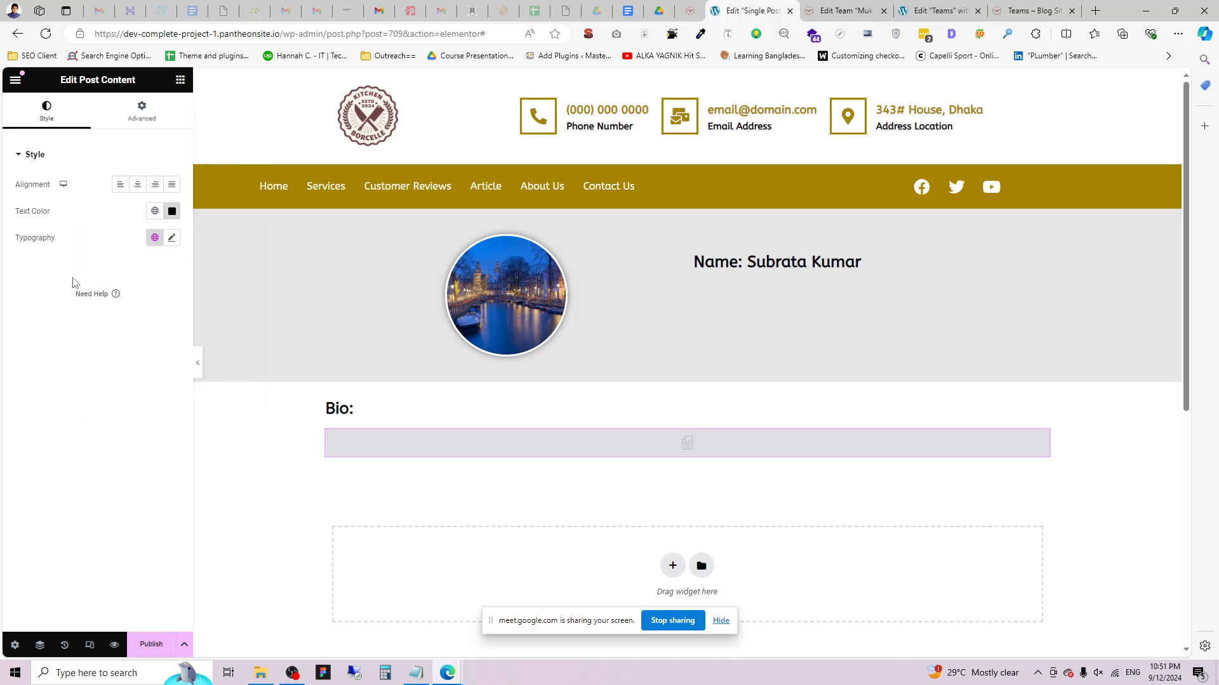
left_click(151, 644)
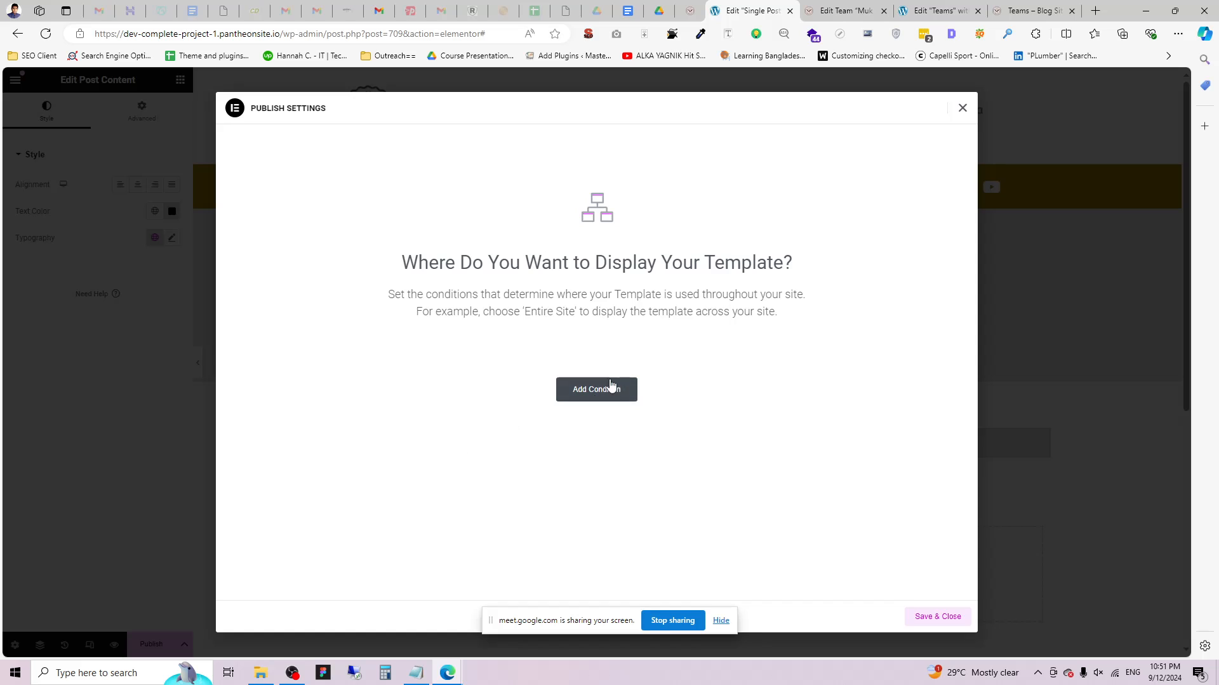
Publish the template with the display condition Include → Teams → All.
left_click(608, 388)
left_click(486, 373)
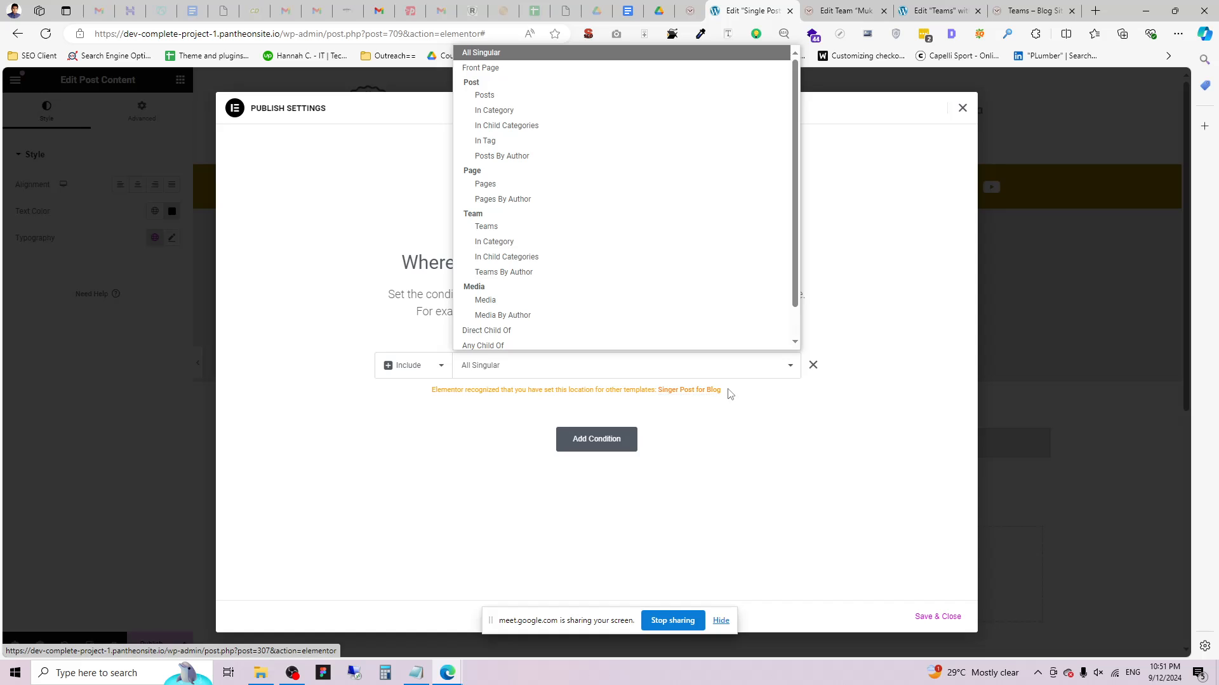
left_click(496, 224)
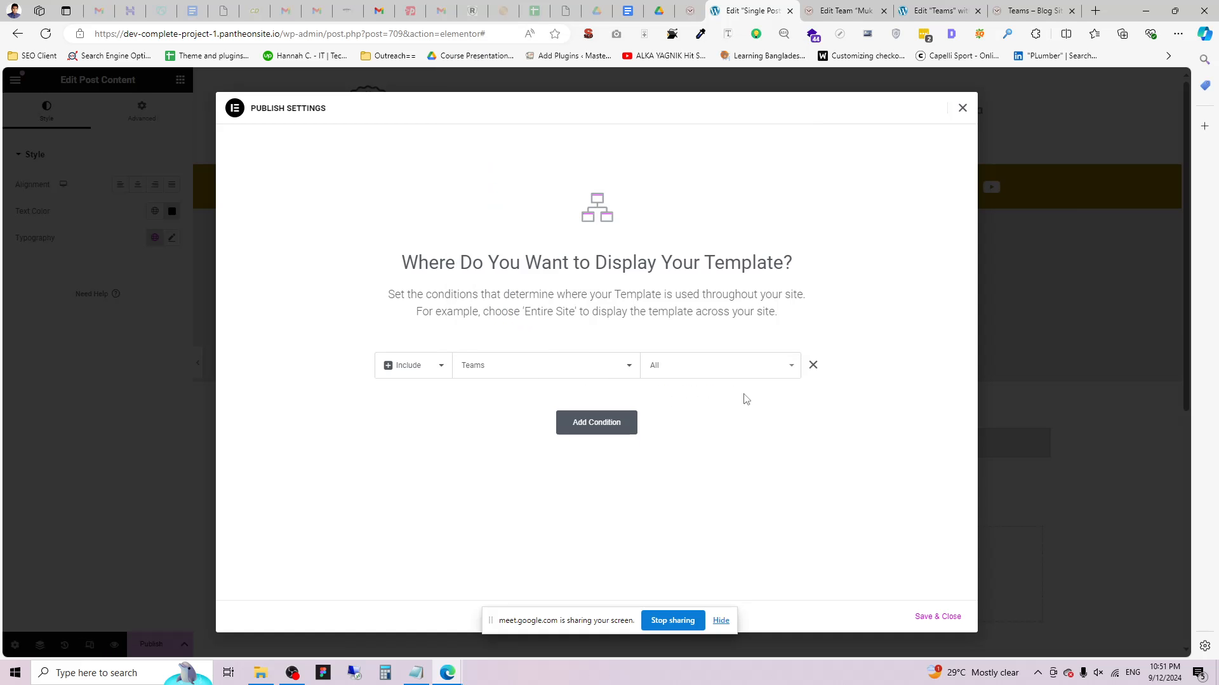
left_click(937, 617)
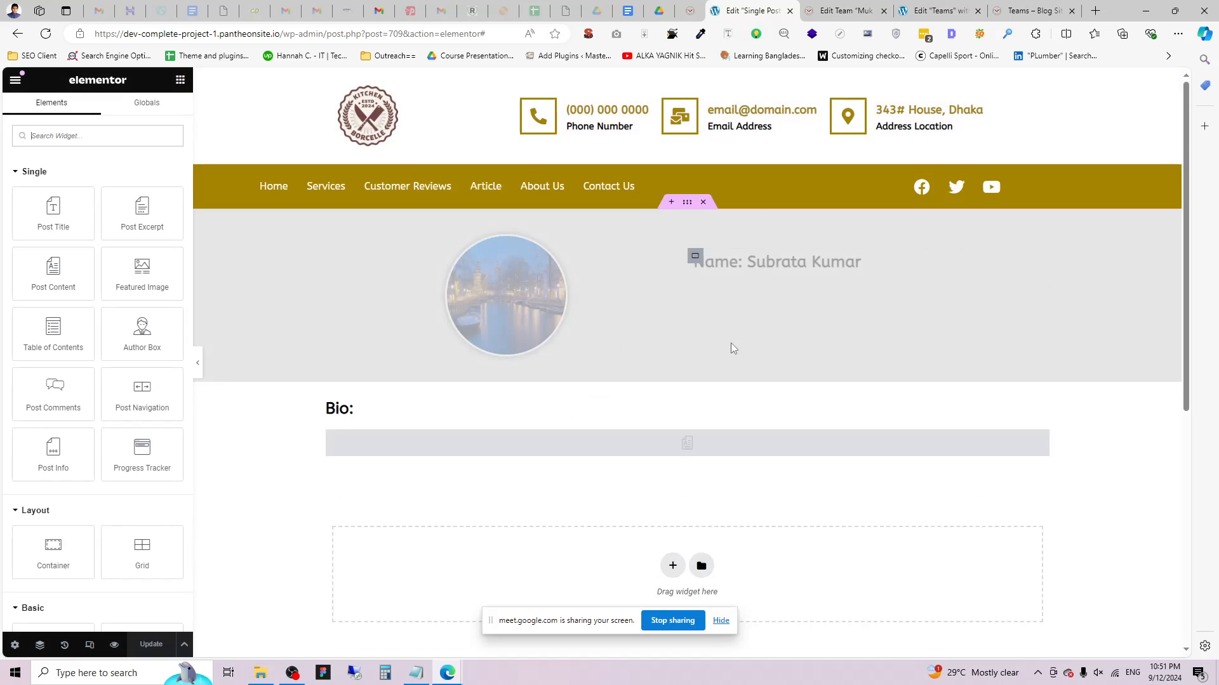
scroll(731, 347, "down", 2)
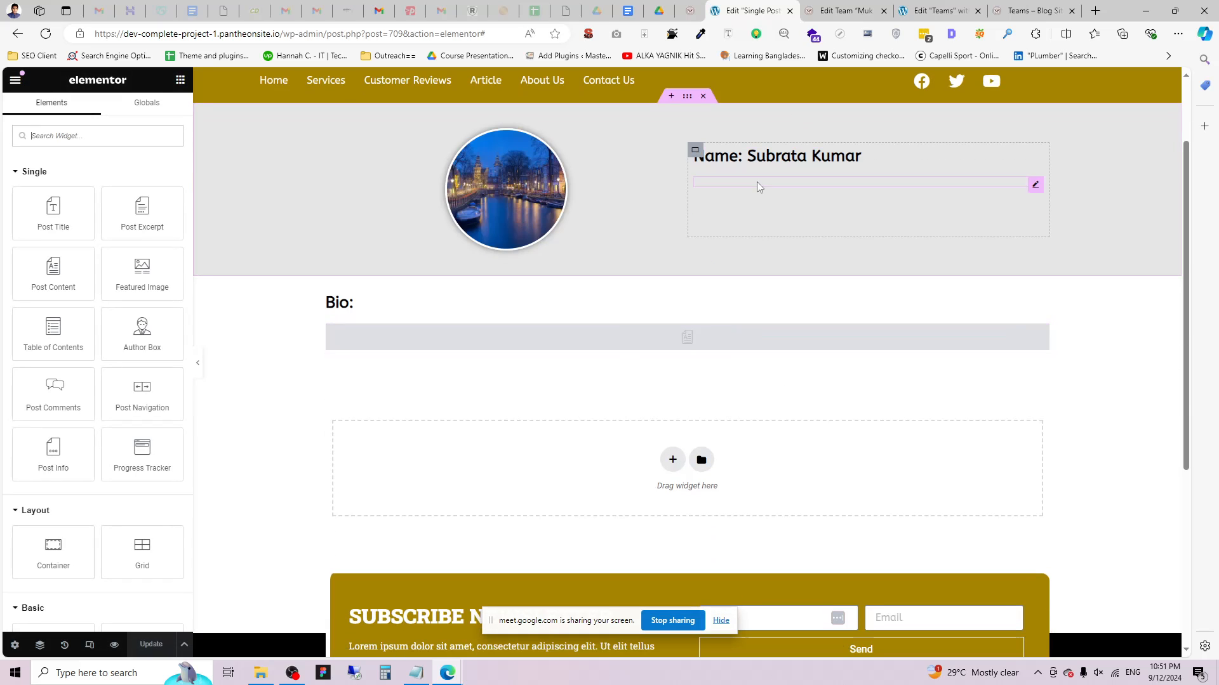
Reload the front-end Teams page and try the address with 'team' instead of 'teams'.
left_click(851, 5)
left_click(1032, 10)
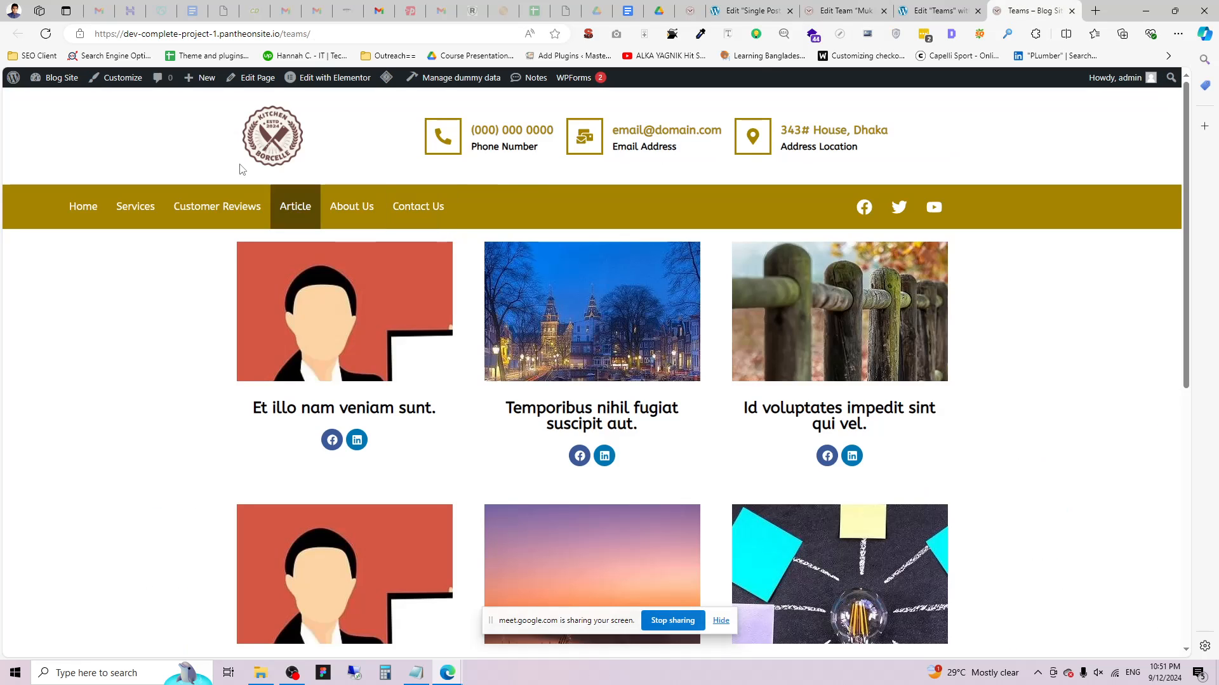
key("F5")
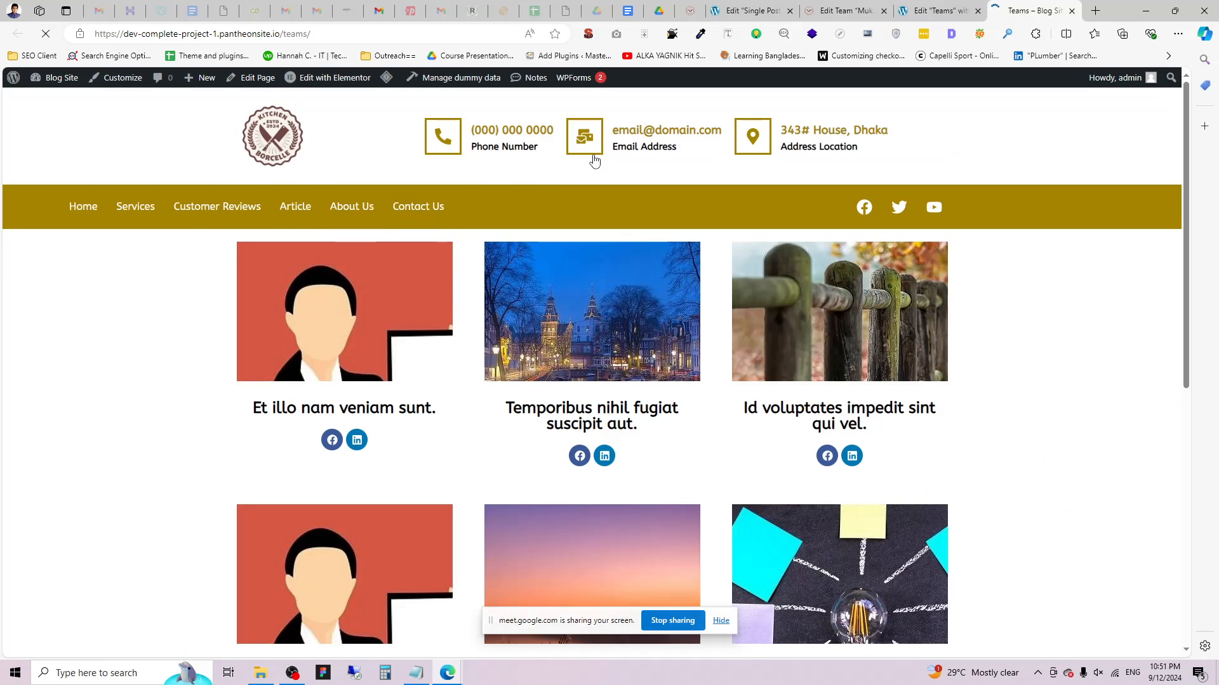
scroll(338, 319, "down", 2)
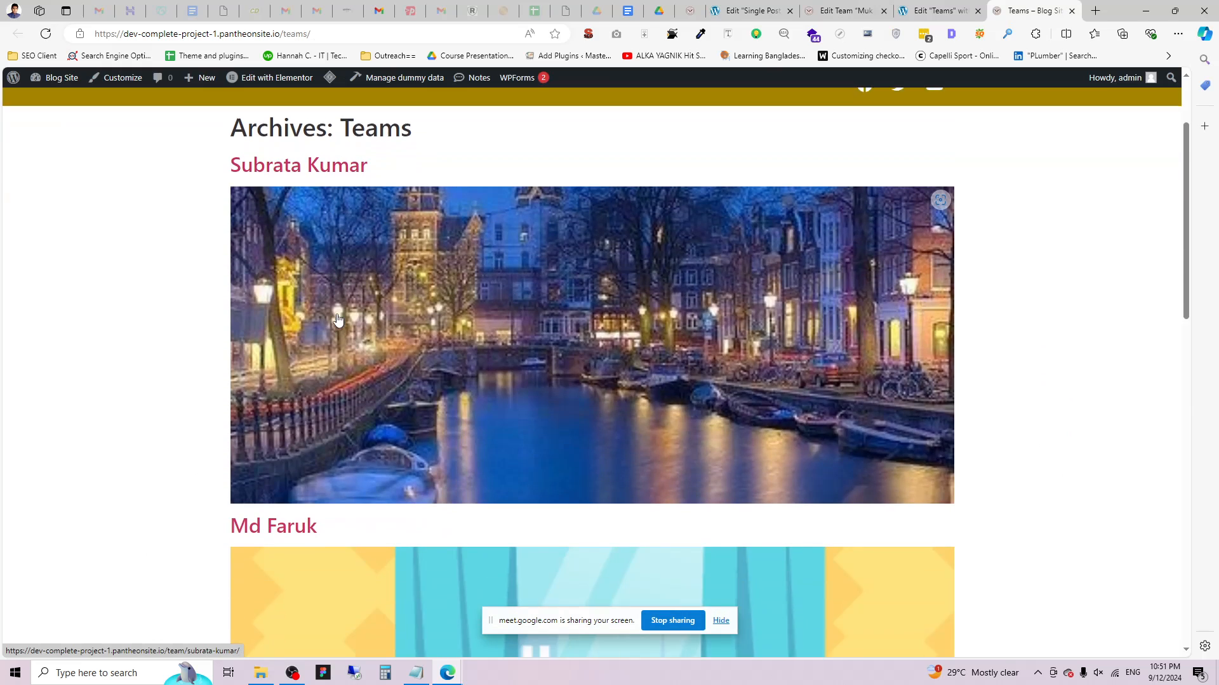
scroll(338, 319, "up", 2)
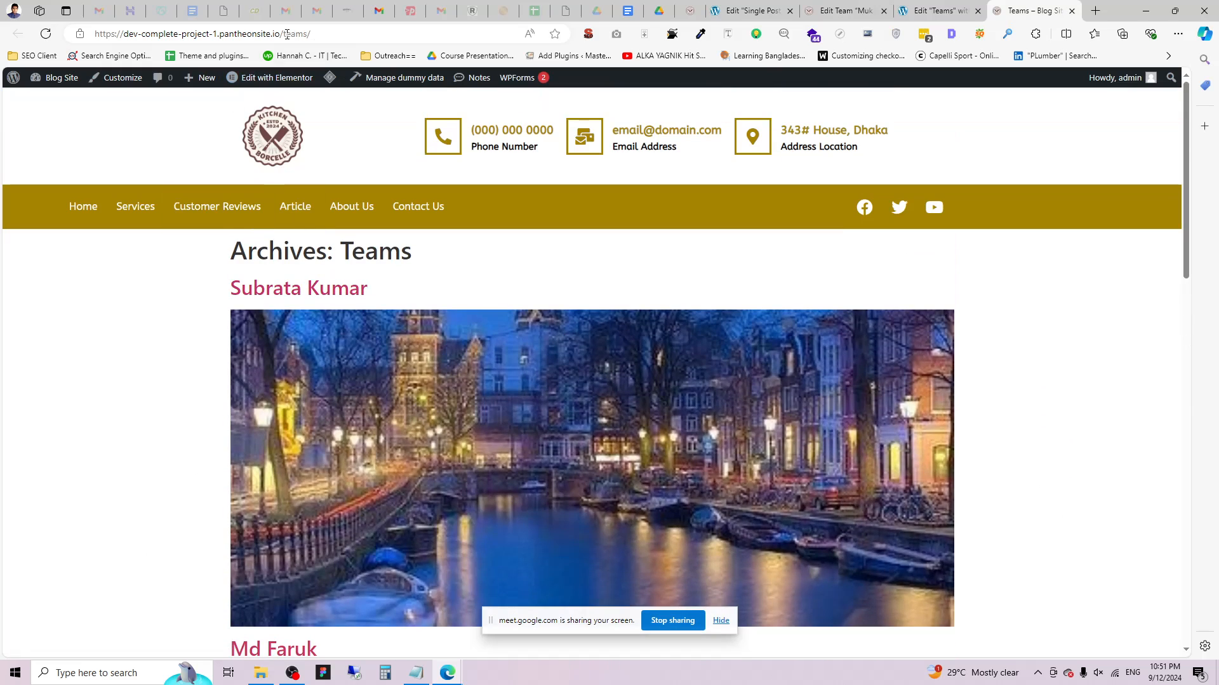
left_click_drag(297, 35, 306, 45)
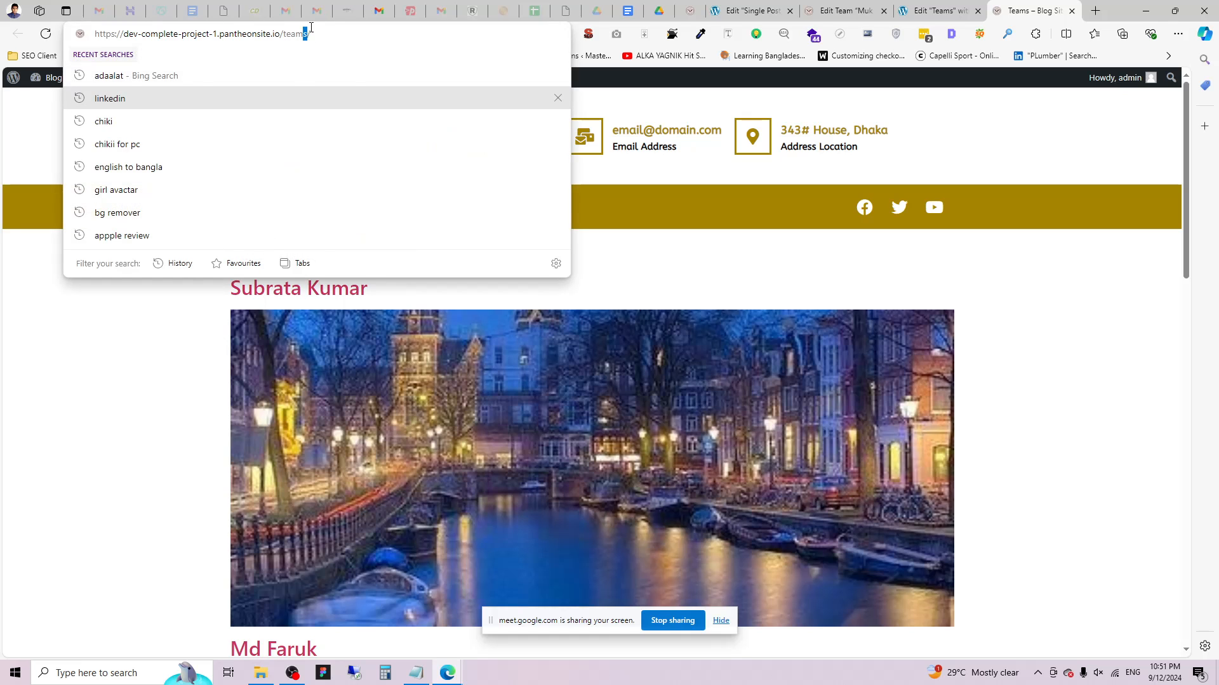
key("BackSpace")
key("Return")
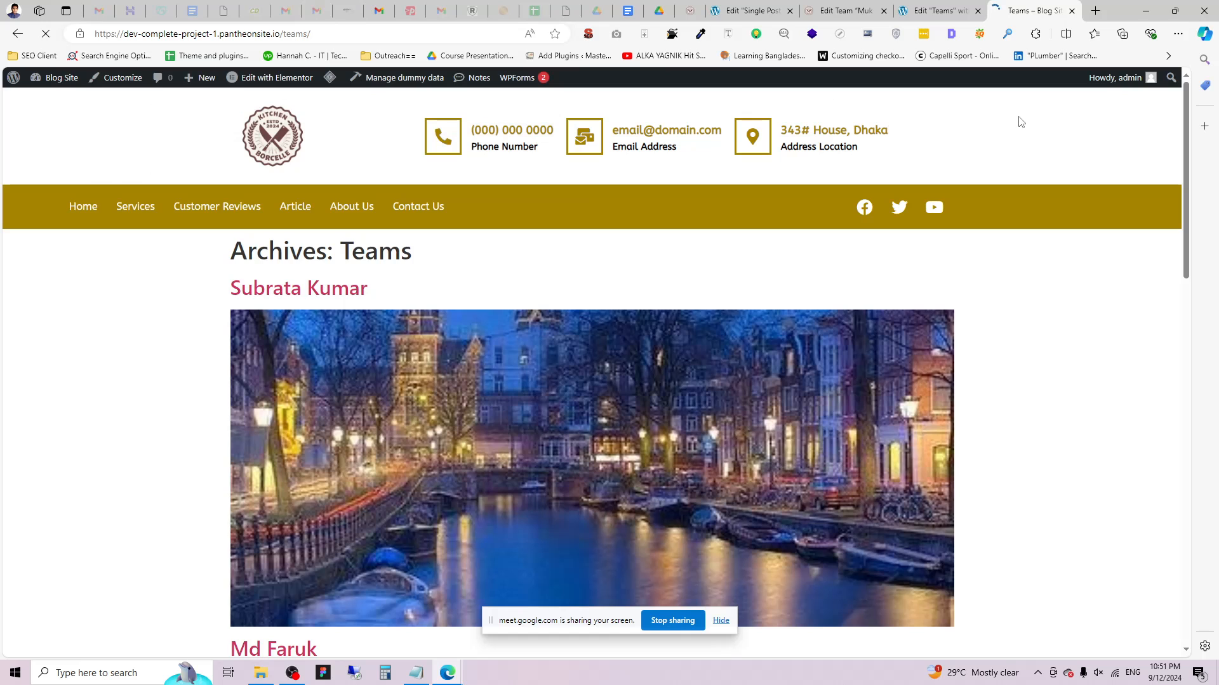
scroll(622, 289, "down", 5)
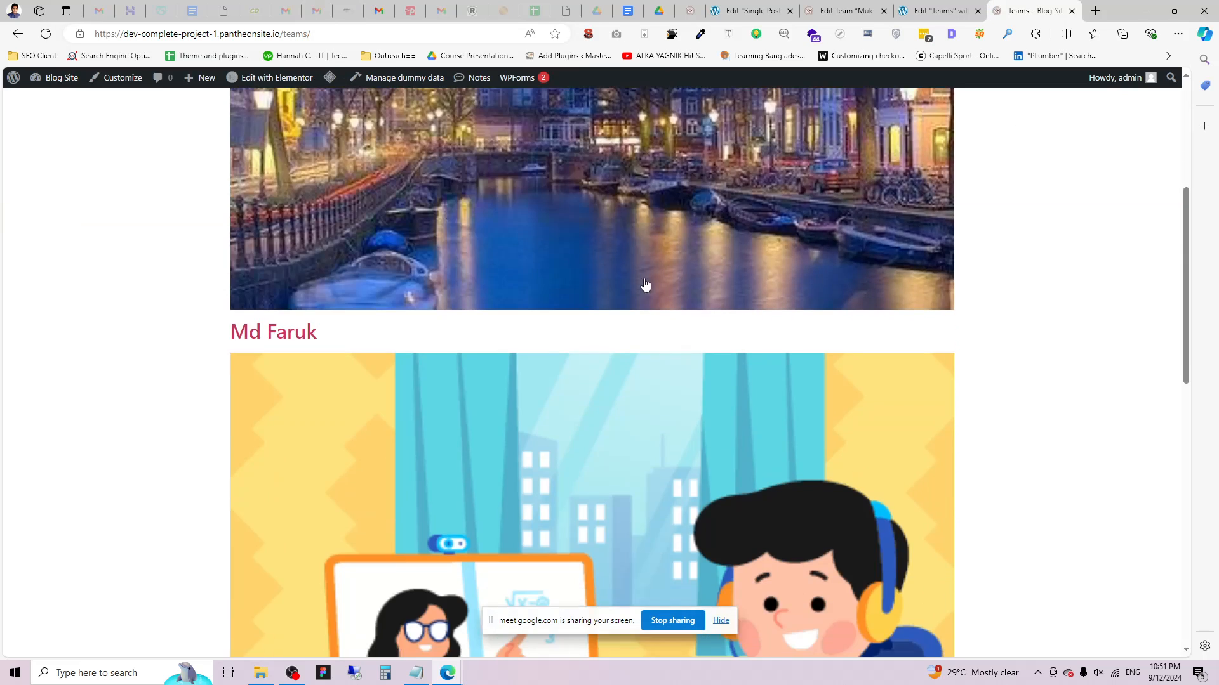
scroll(649, 277, "up", 5)
left_click_drag(179, 34, 317, 35)
left_click(129, 402)
Open the site's pages list and view the live Teams page.
left_click(726, 11)
left_click(844, 11)
left_click(753, 11)
left_click(950, 7)
left_click(825, 8)
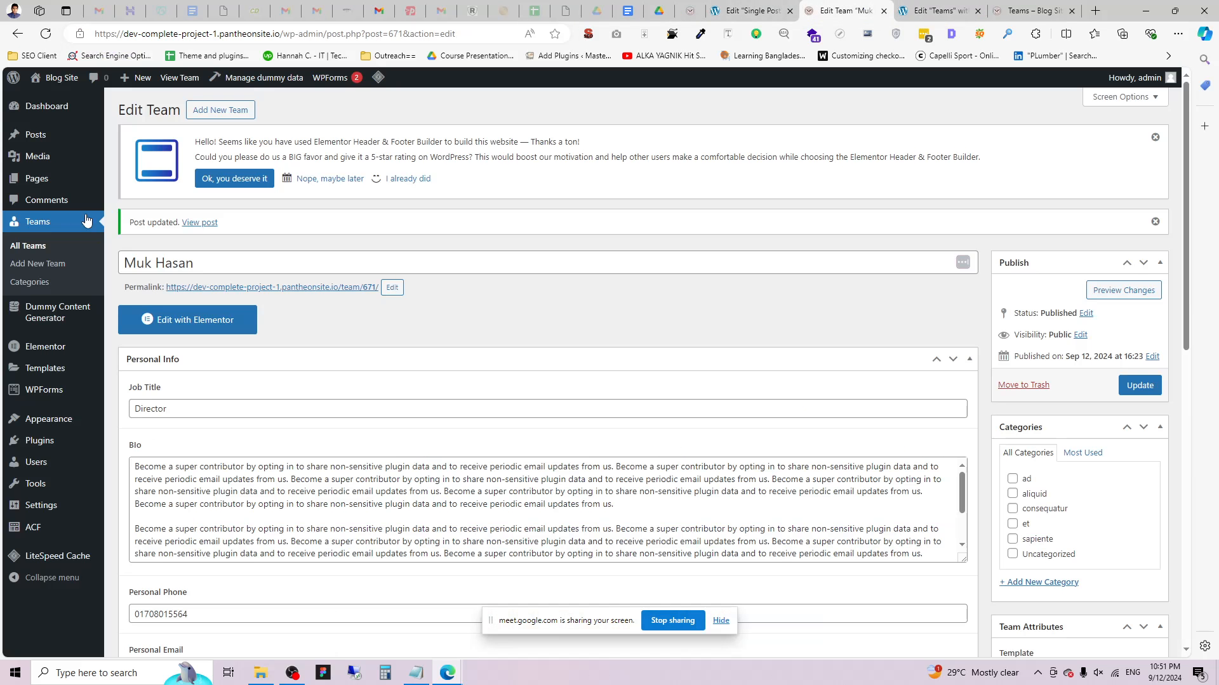
middle_click(130, 183)
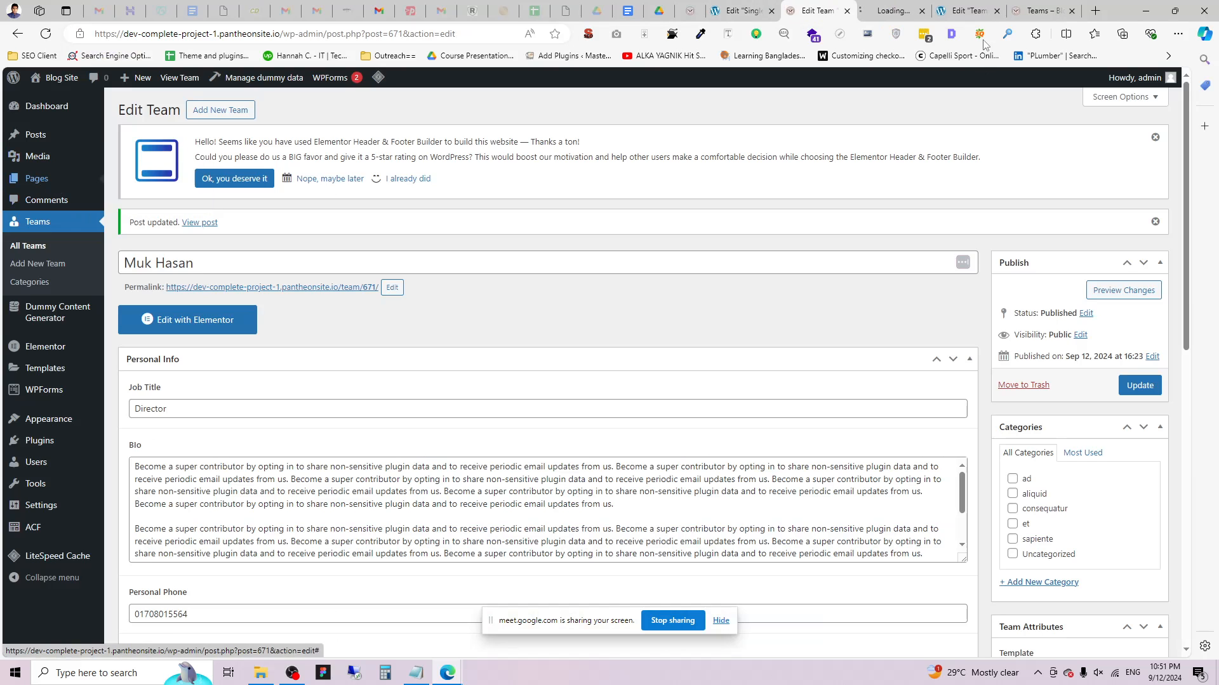
left_click(895, 11)
scroll(216, 451, "down", 4)
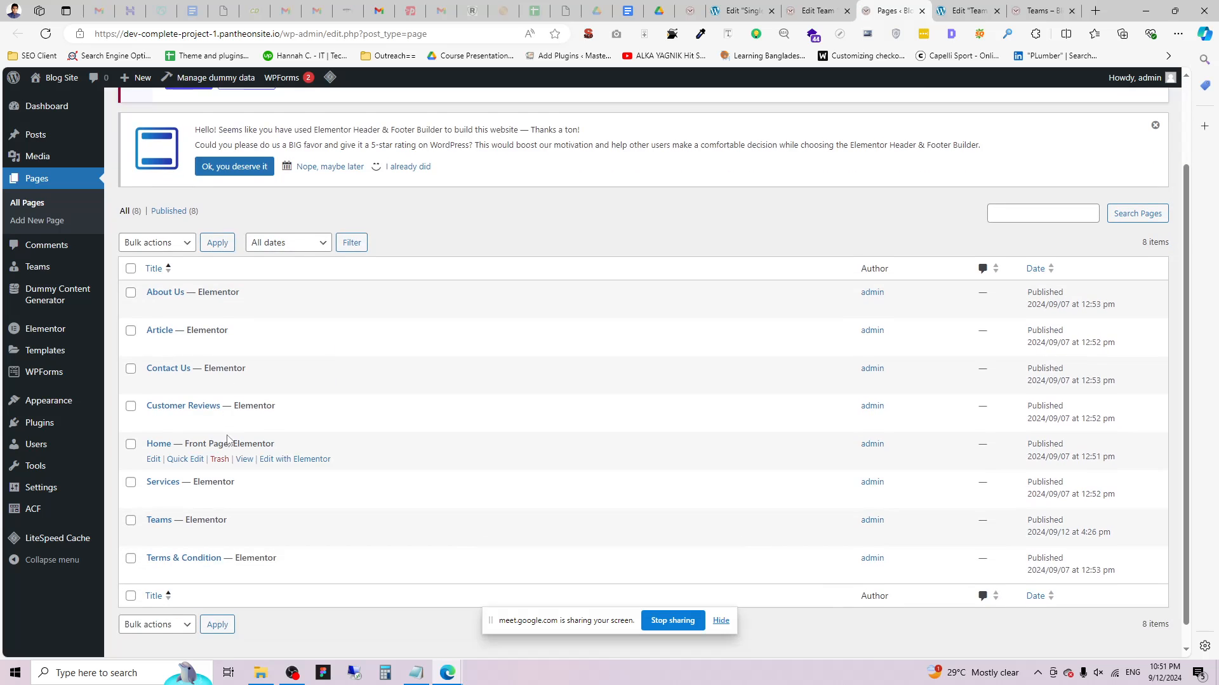
left_click(244, 512)
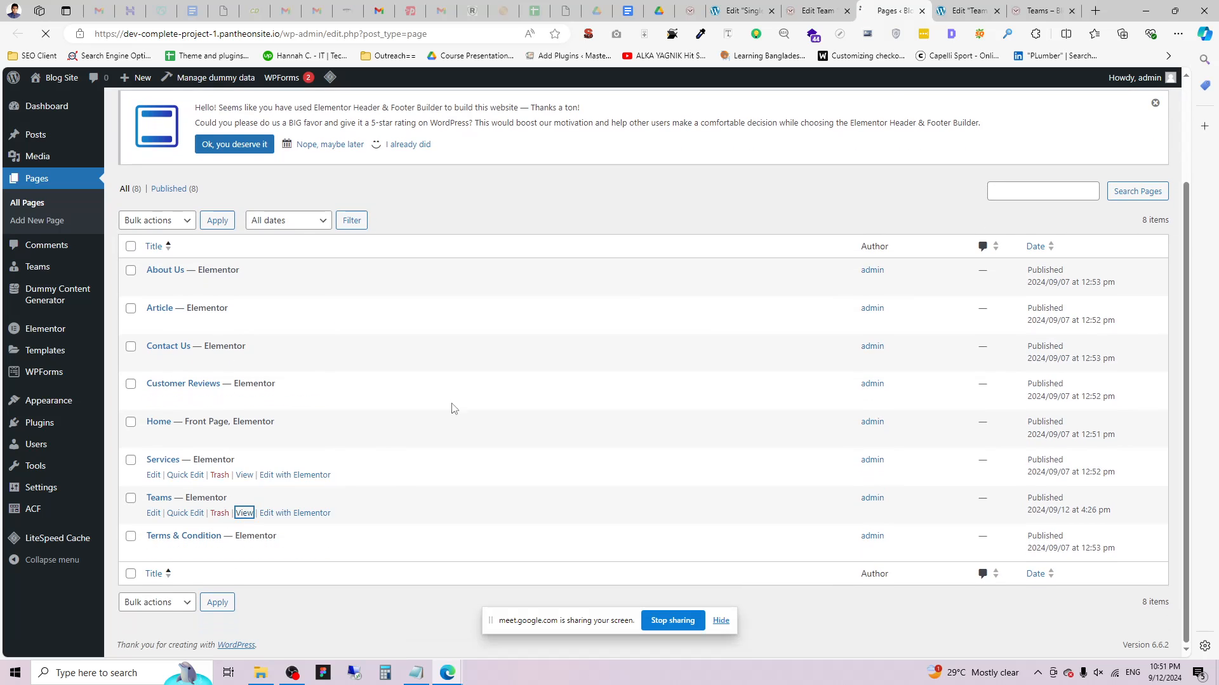
Inspect the 'Archives: Teams' heading on the live Teams page.
scroll(678, 317, "down", 15)
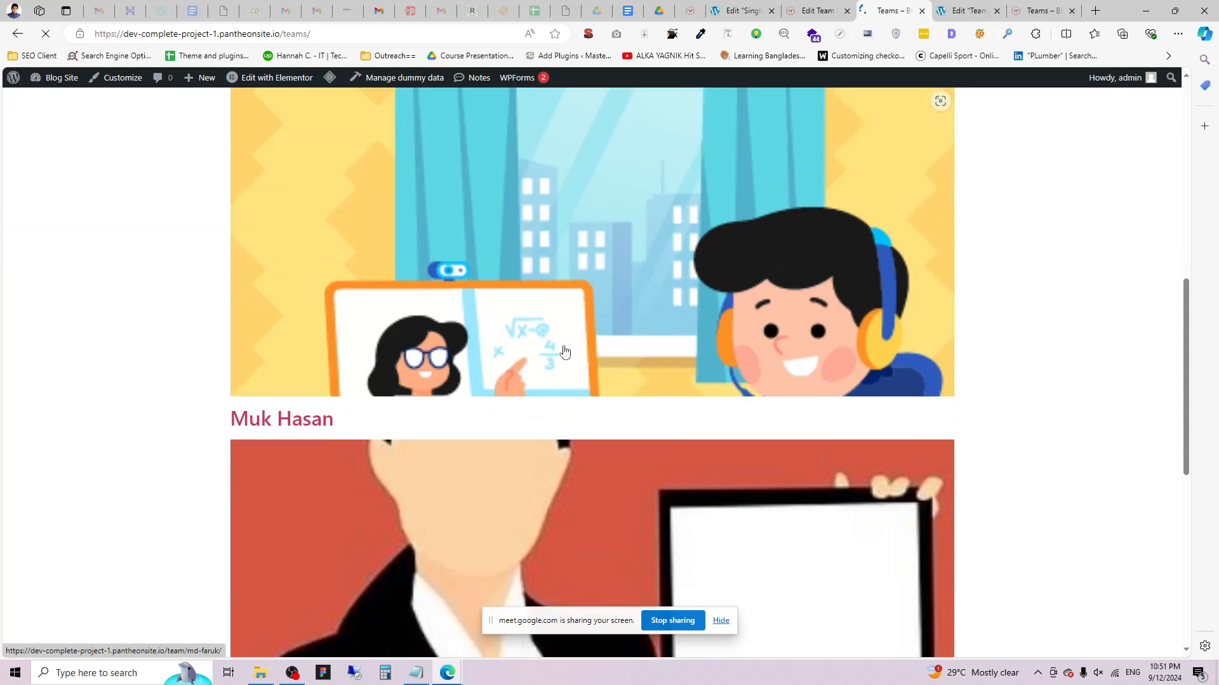
scroll(568, 343, "up", 15)
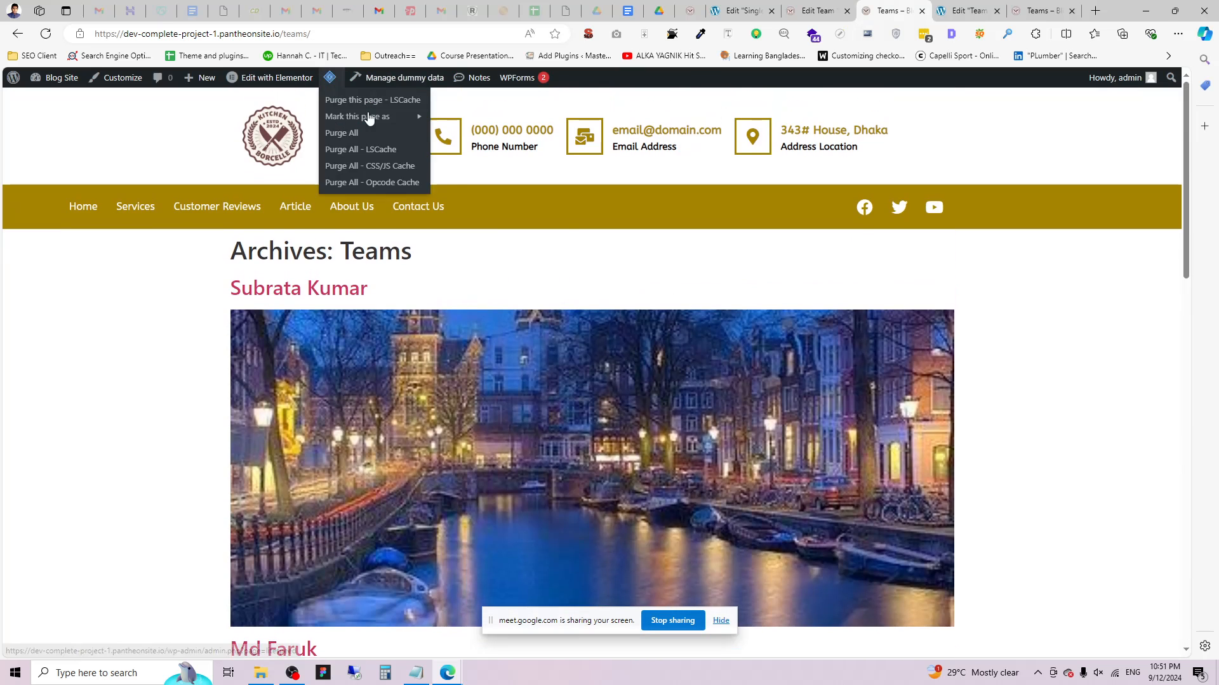
left_click_drag(184, 257, 403, 253)
left_click(159, 279)
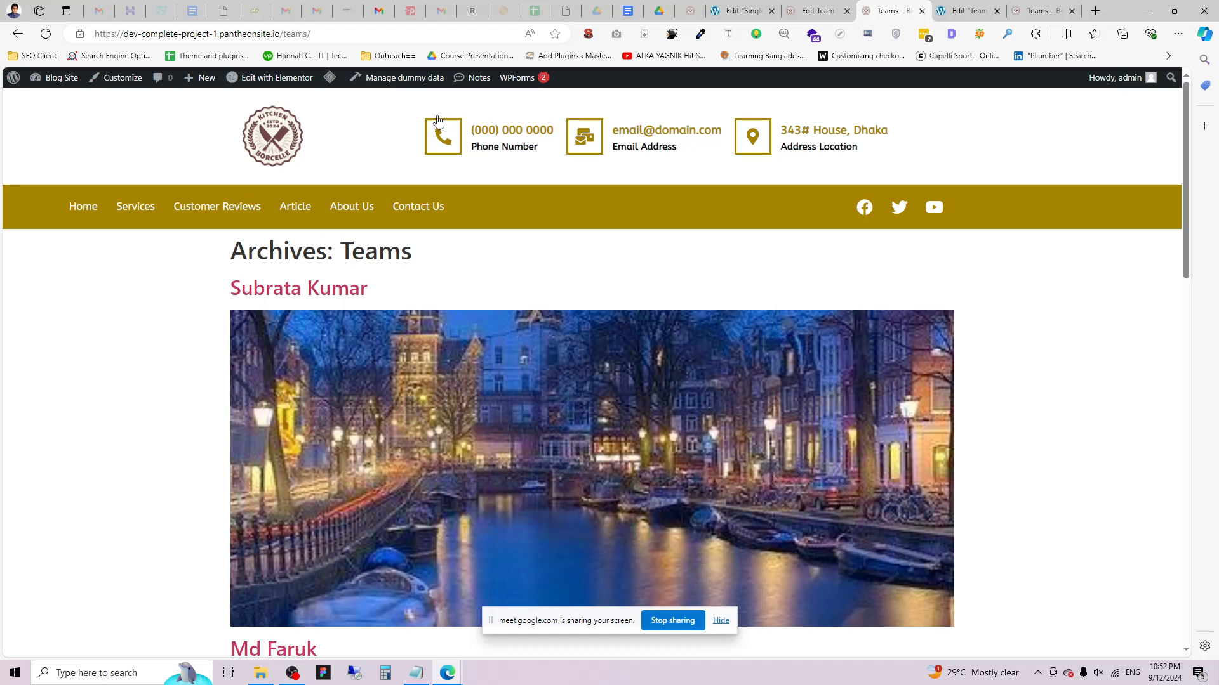
left_click_drag(210, 253, 425, 264)
left_click(194, 236)
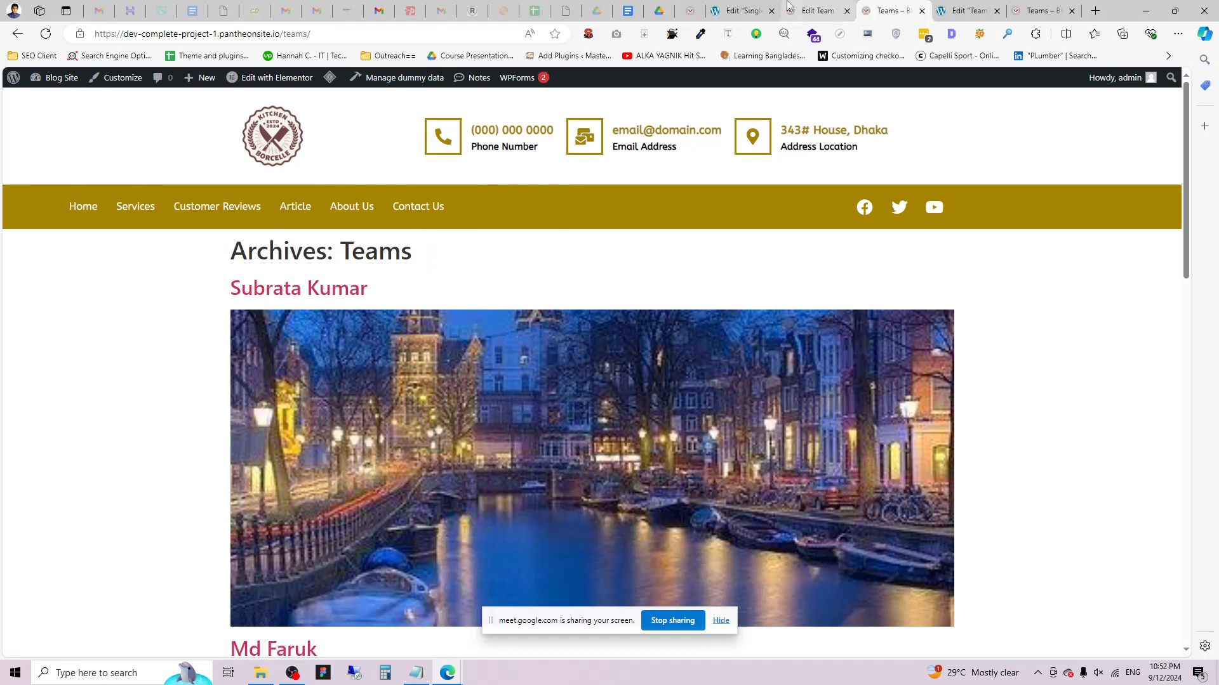
View the All Team Members page live from its editor, then go to Elementor's experiments settings.
left_click(817, 7)
left_click(995, 5)
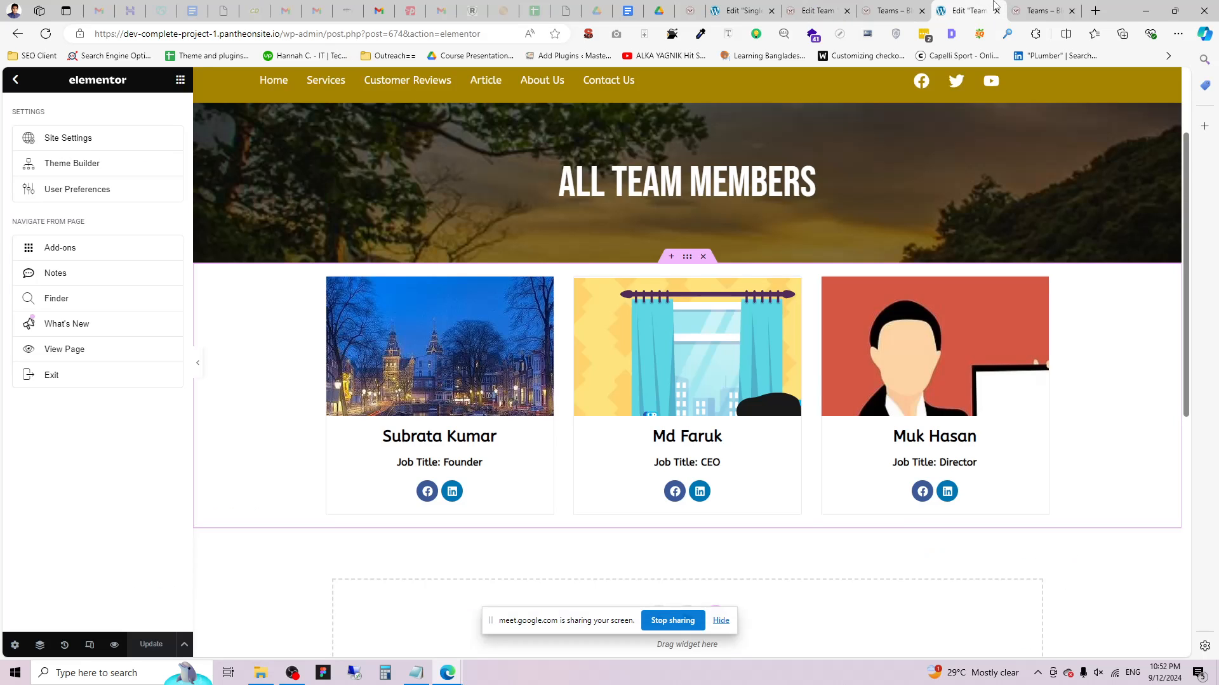
left_click(13, 79)
left_click(14, 80)
left_click(70, 351)
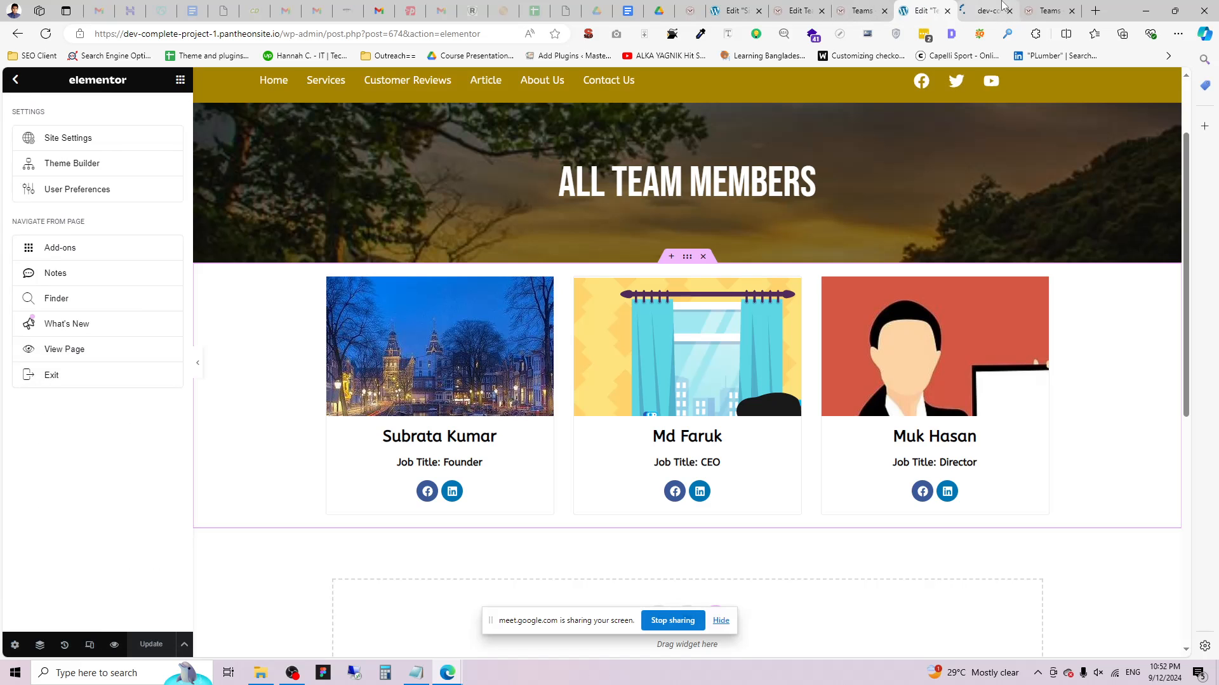
scroll(665, 188, "down", 1)
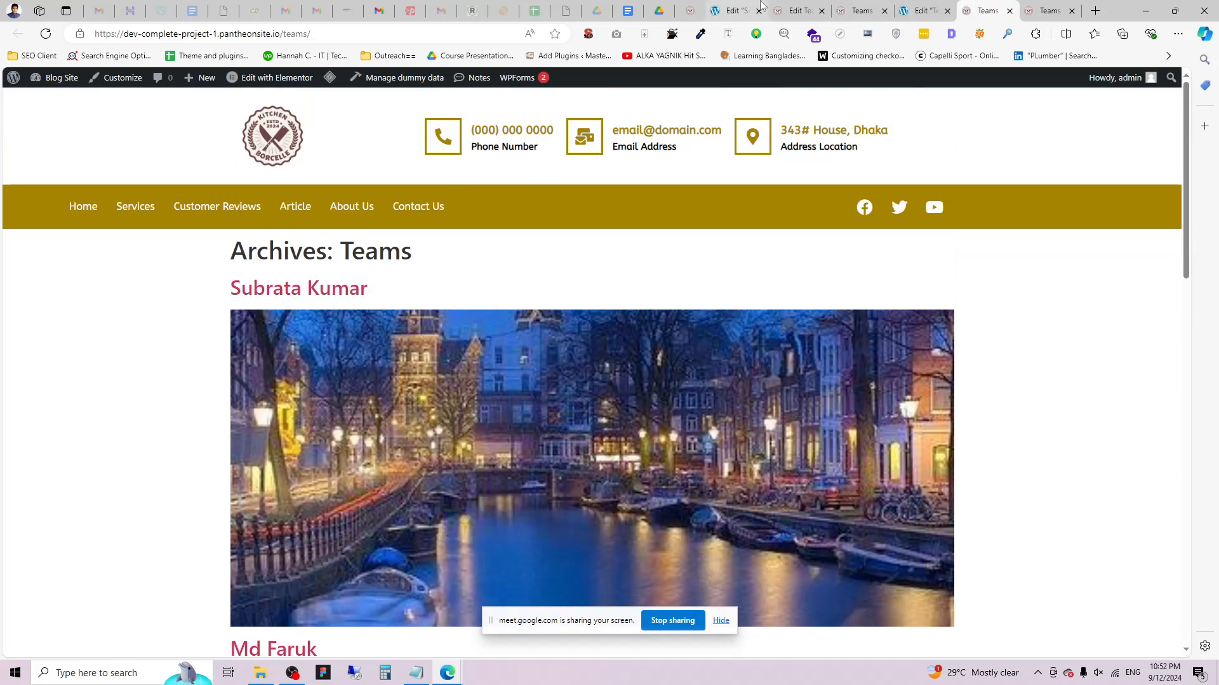
left_click(737, 11)
left_click(689, 11)
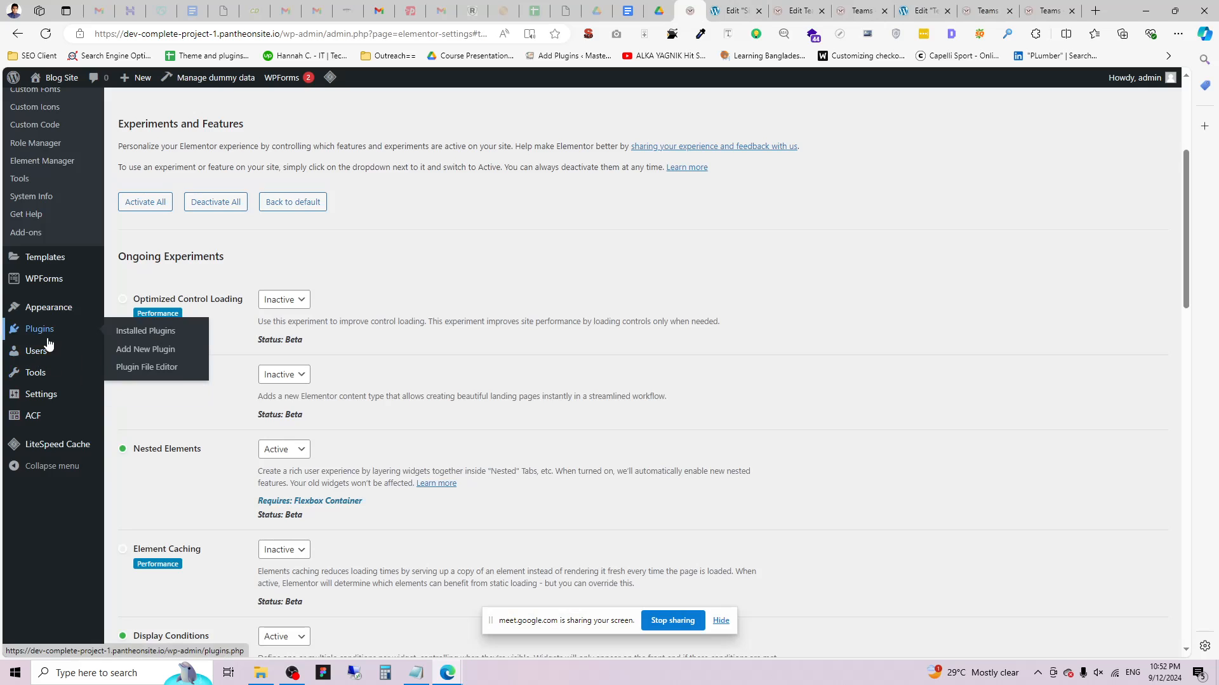
Navigate through the plugins list to Elementor's settings and show the Features list.
scroll(45, 317, "up", 4)
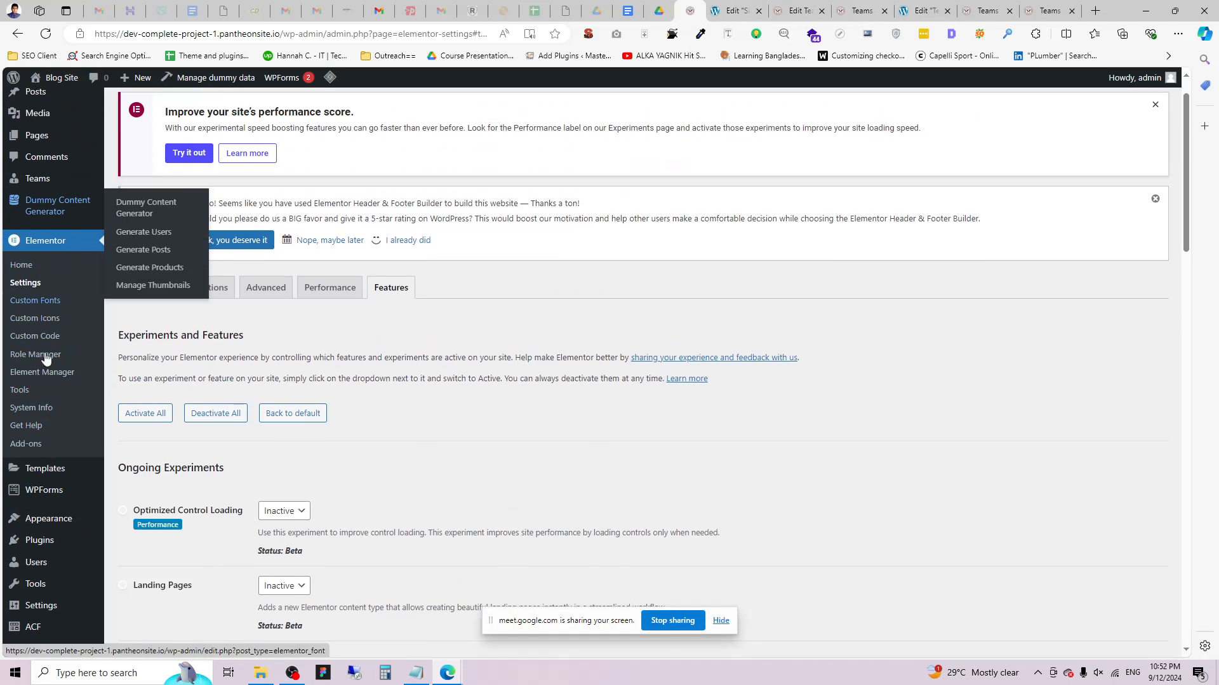
scroll(48, 412, "down", 2)
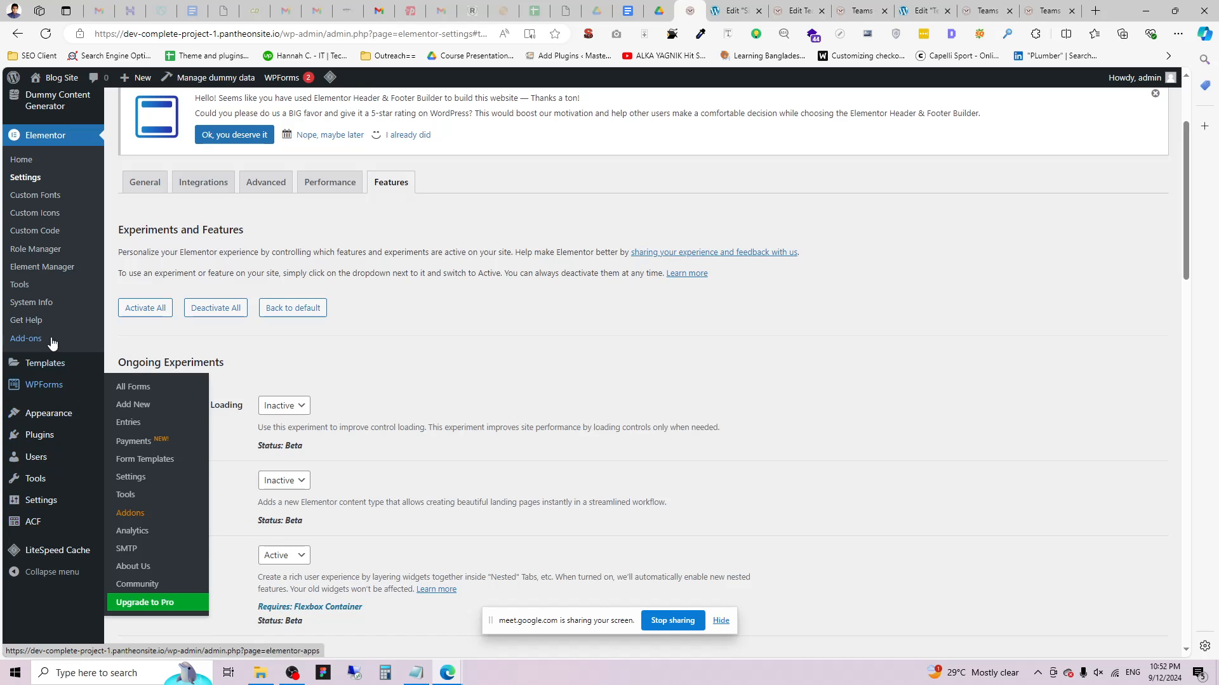
mouse_move(49, 391)
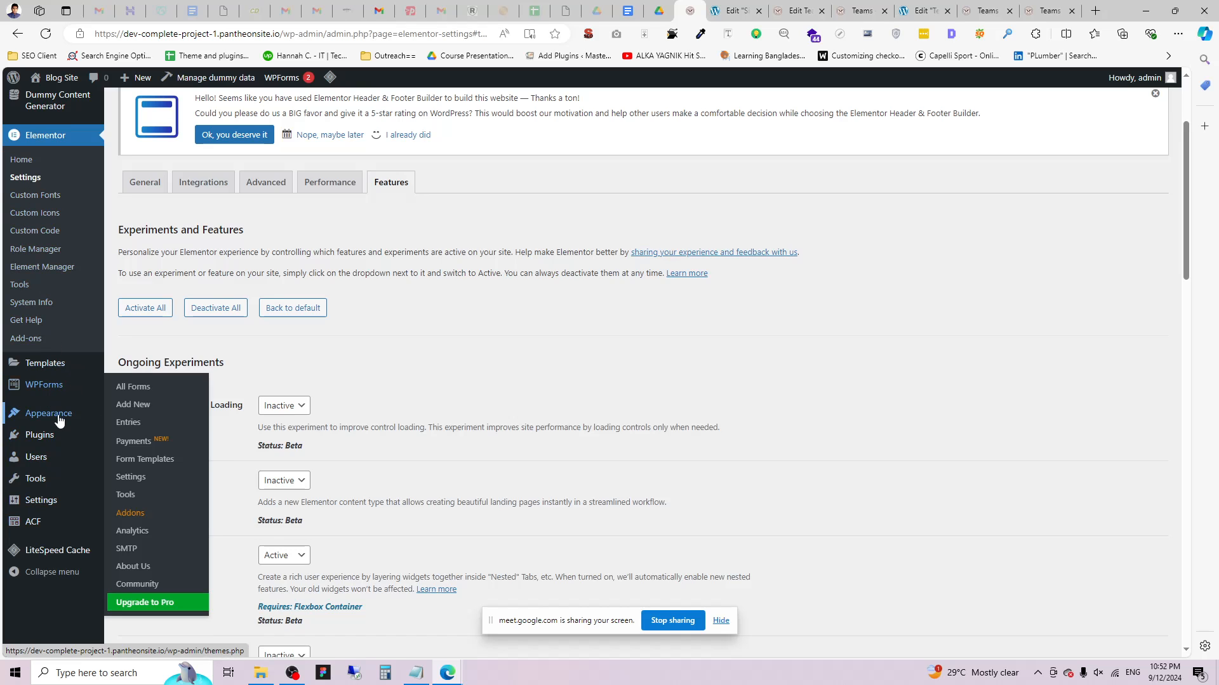
scroll(60, 291, "up", 3)
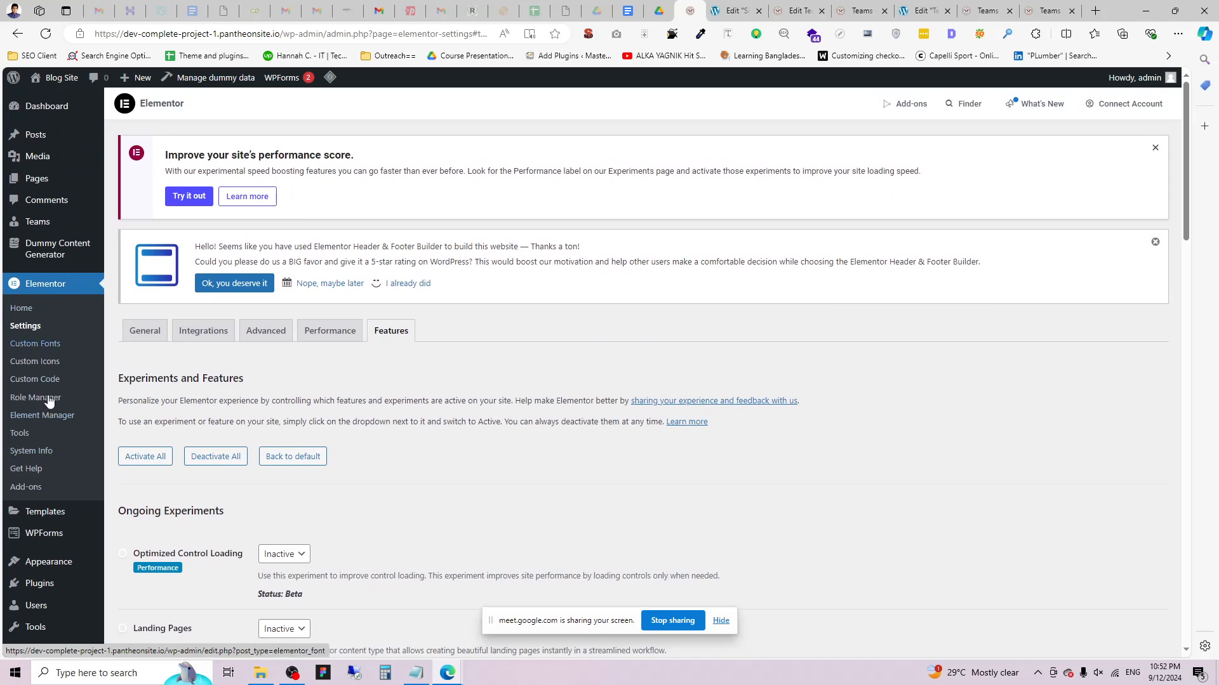
scroll(35, 345, "down", 4)
left_click(134, 379)
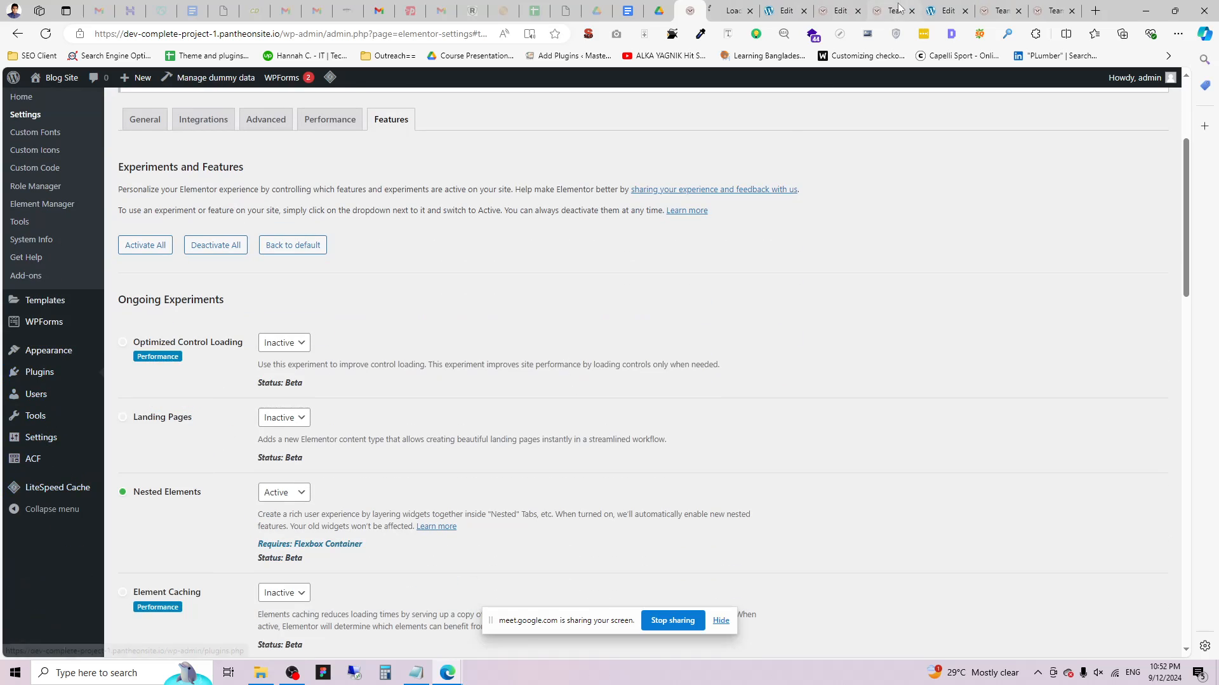
scroll(337, 485, "down", 3)
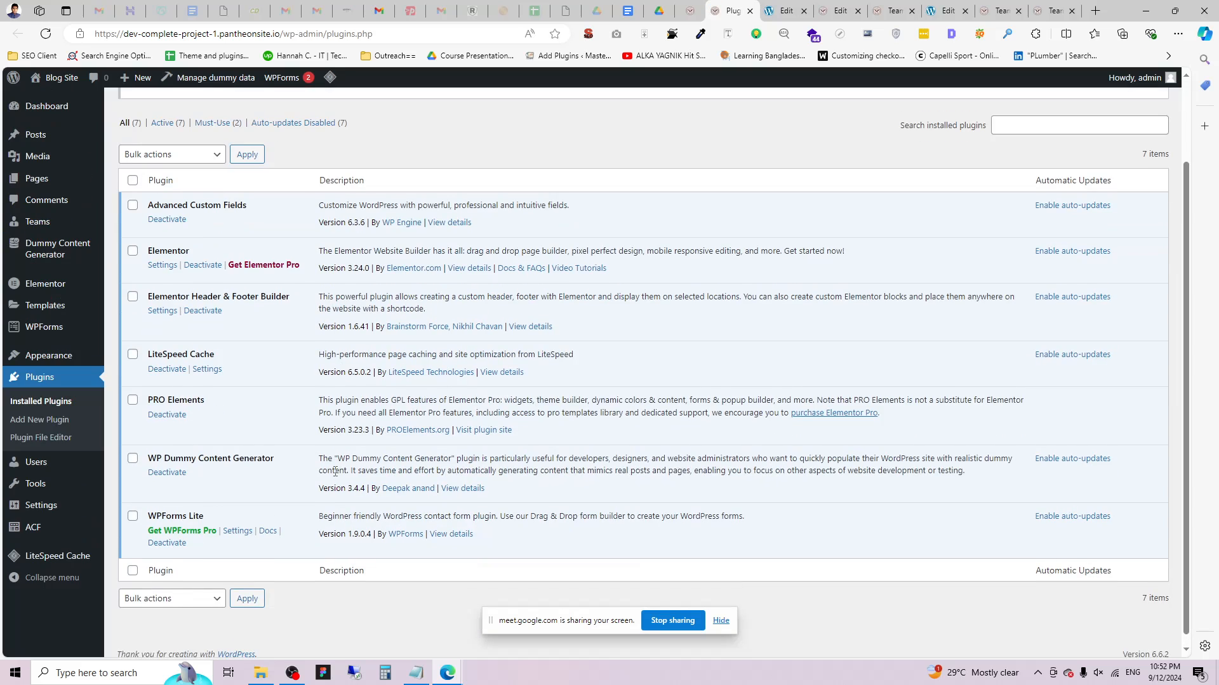
mouse_move(46, 283)
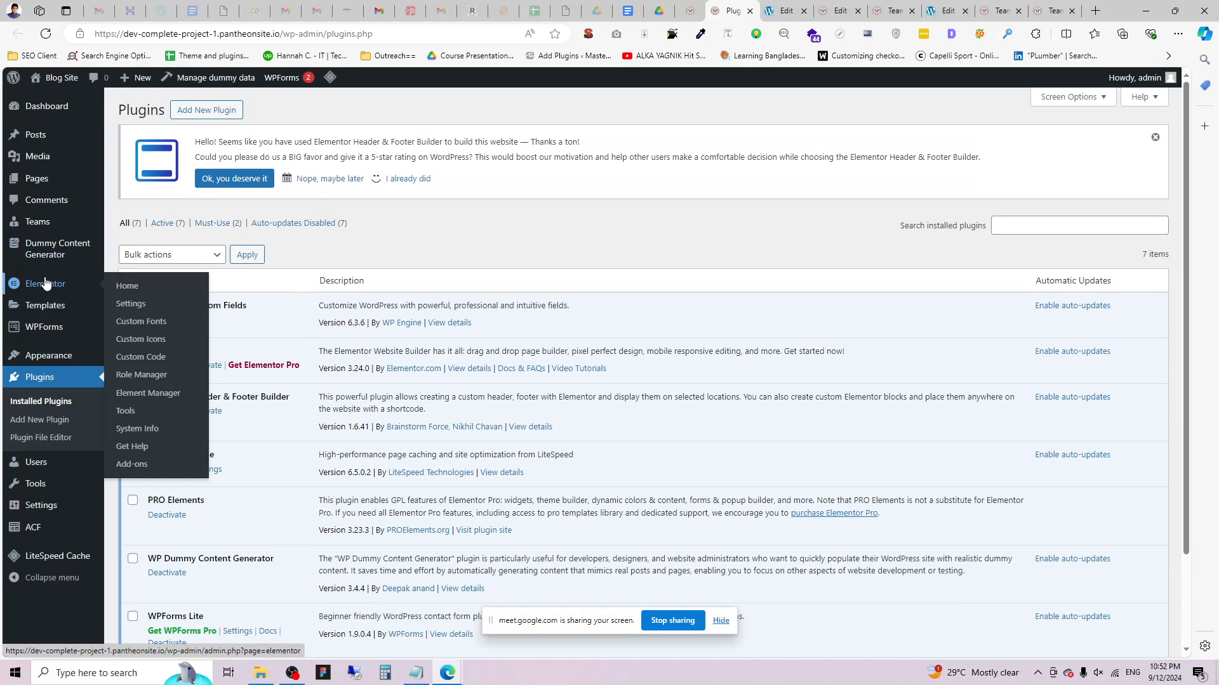
left_click(156, 302)
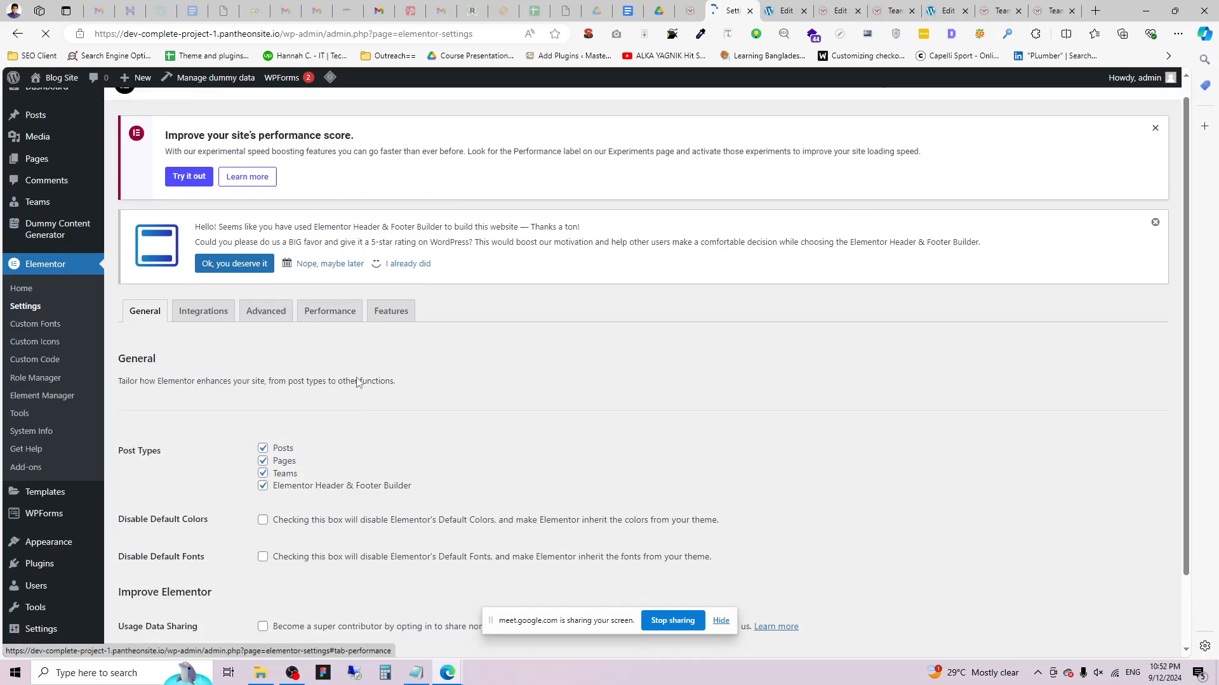
left_click(391, 229)
scroll(182, 265, "down", 3)
Activate all experiments except Editor Top Bar (Inactive), save, and reload the live Teams archive.
left_click(150, 145)
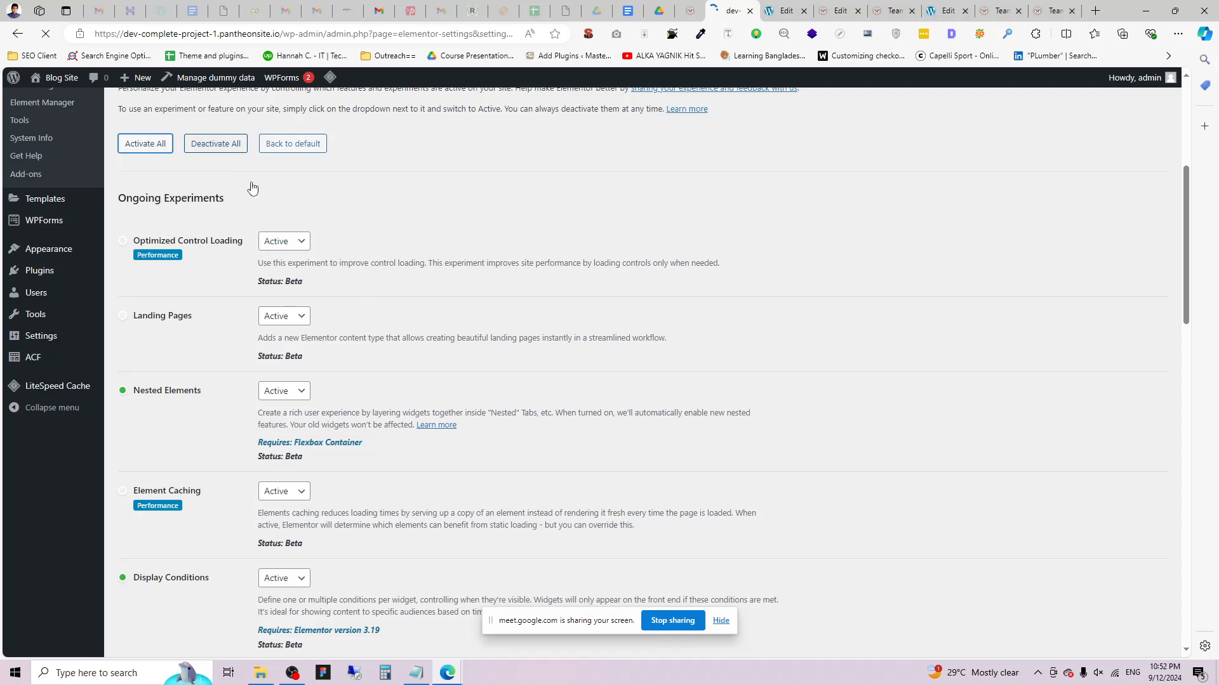
scroll(267, 277, "up", 2)
scroll(300, 341, "down", 2)
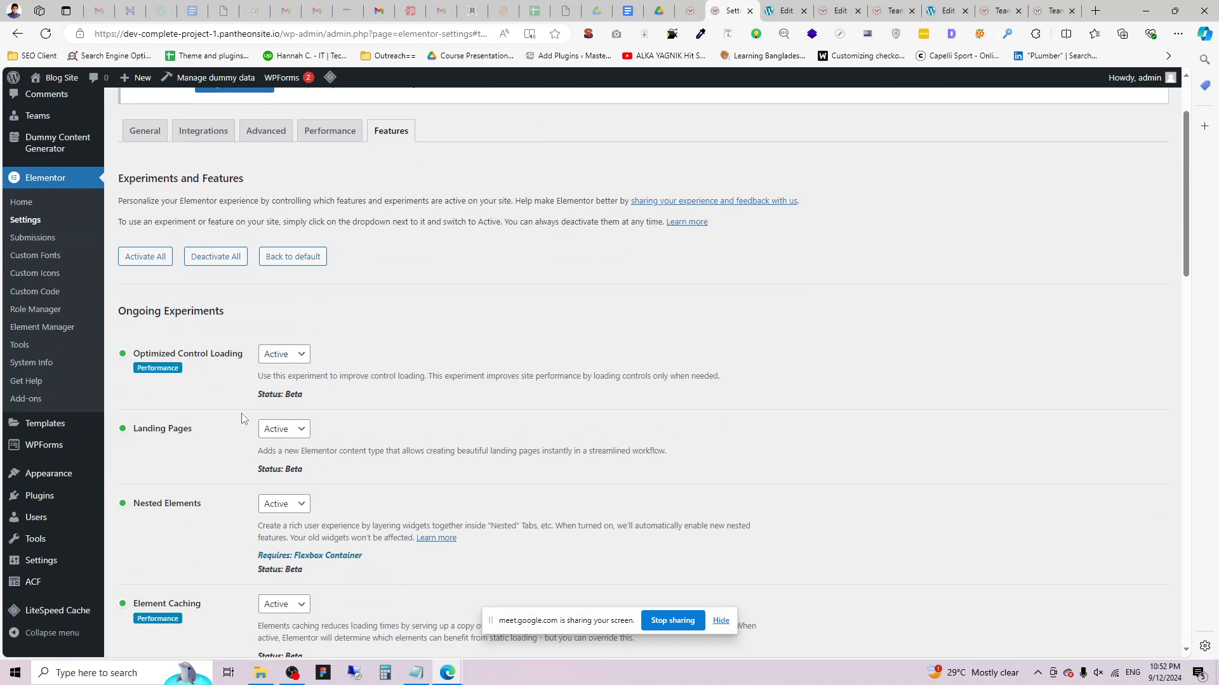
scroll(254, 384, "down", 2)
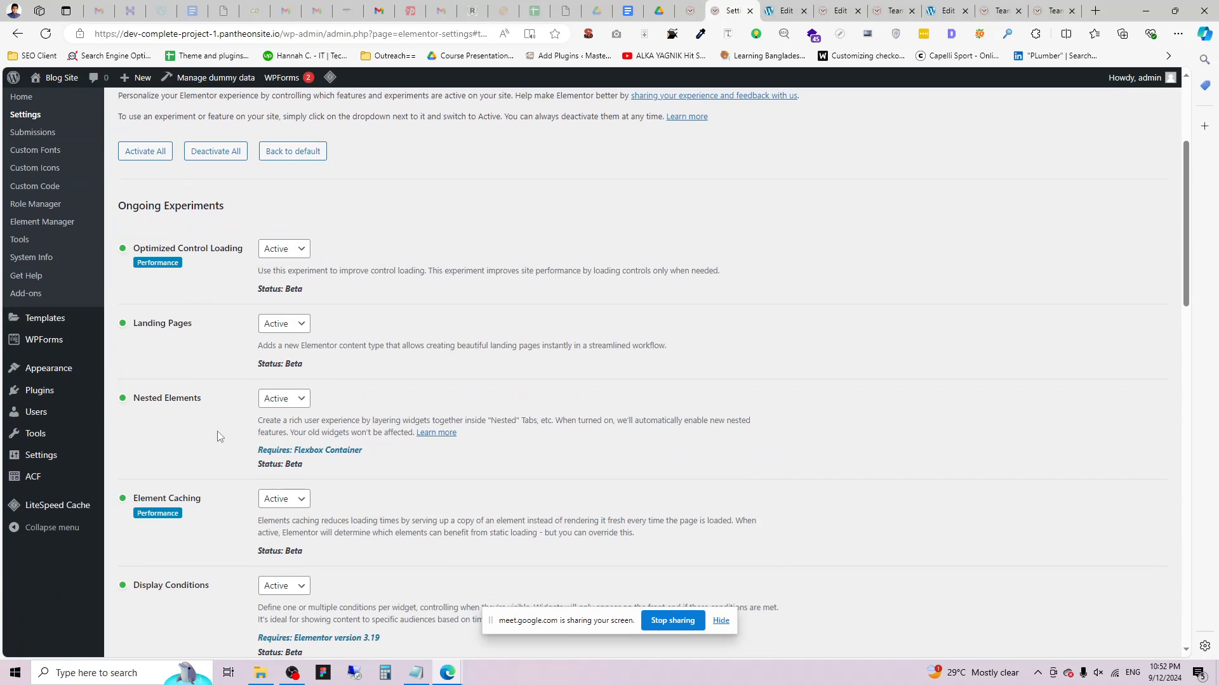
scroll(198, 398, "down", 20)
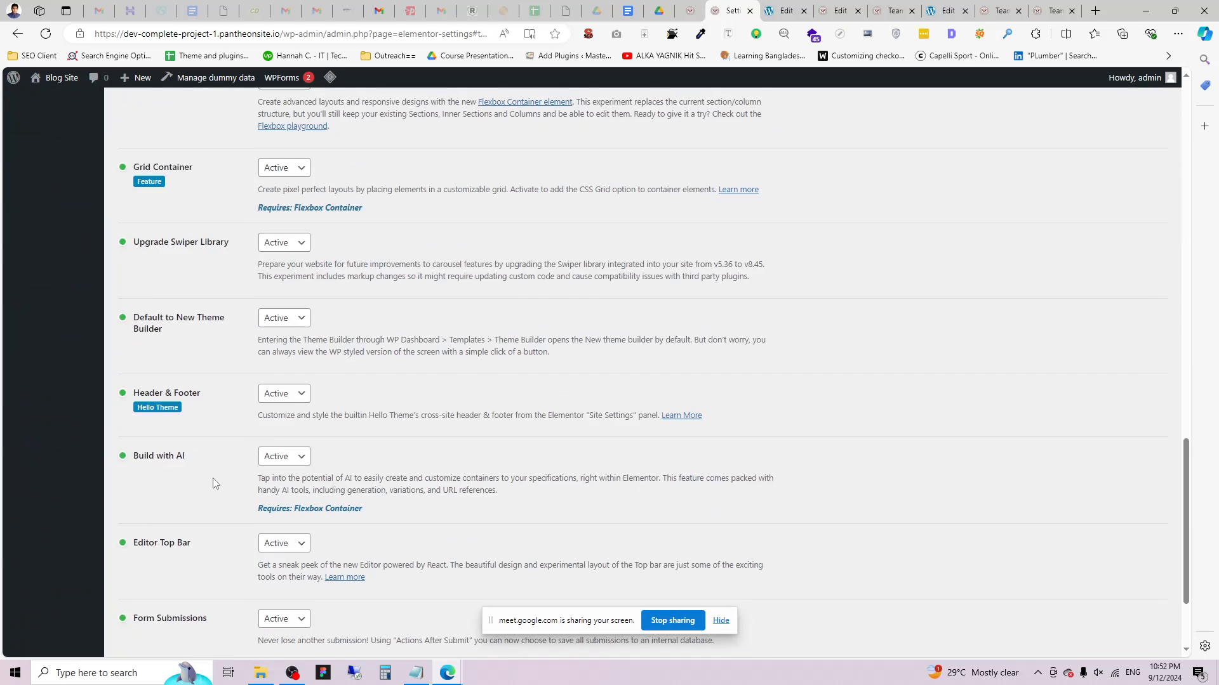
scroll(219, 466, "down", 3)
left_click(282, 405)
left_click(278, 460)
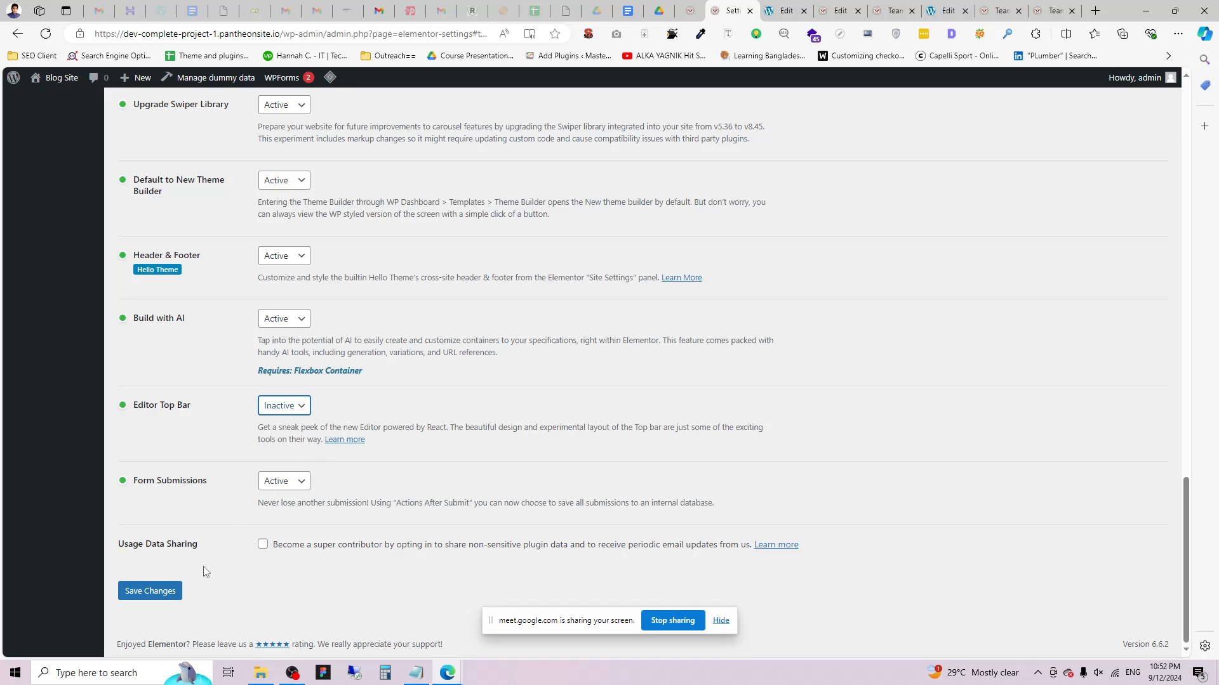
left_click(153, 591)
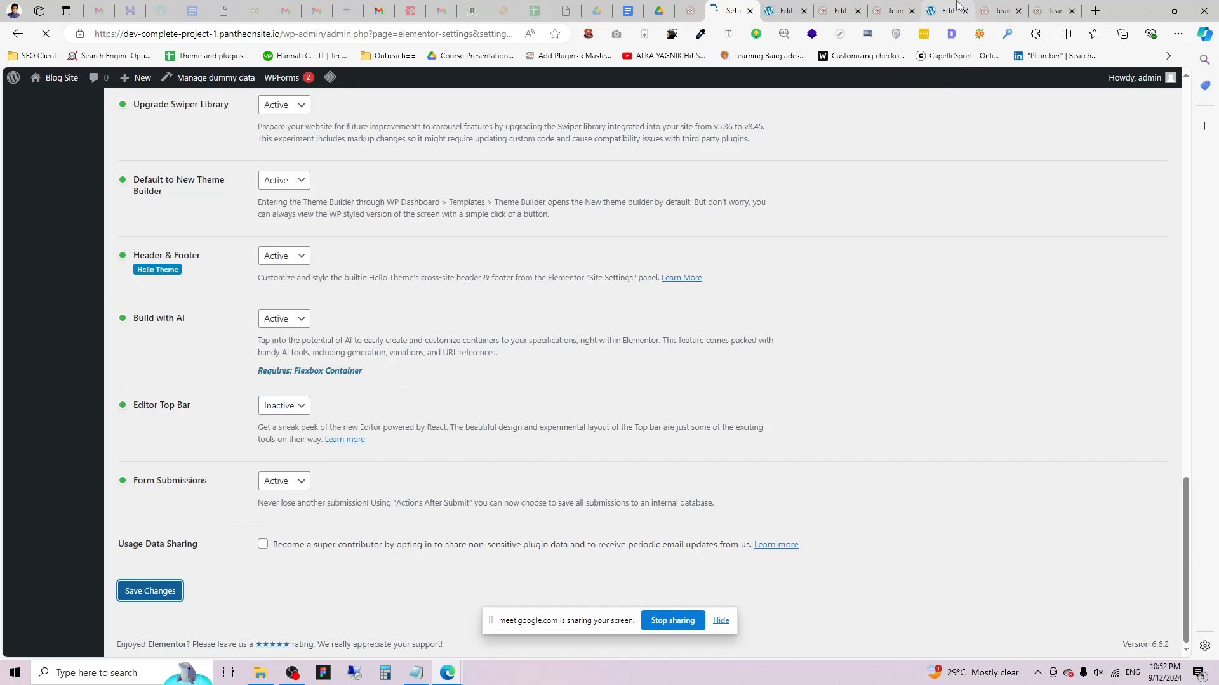
left_click(1002, 11)
left_click(46, 33)
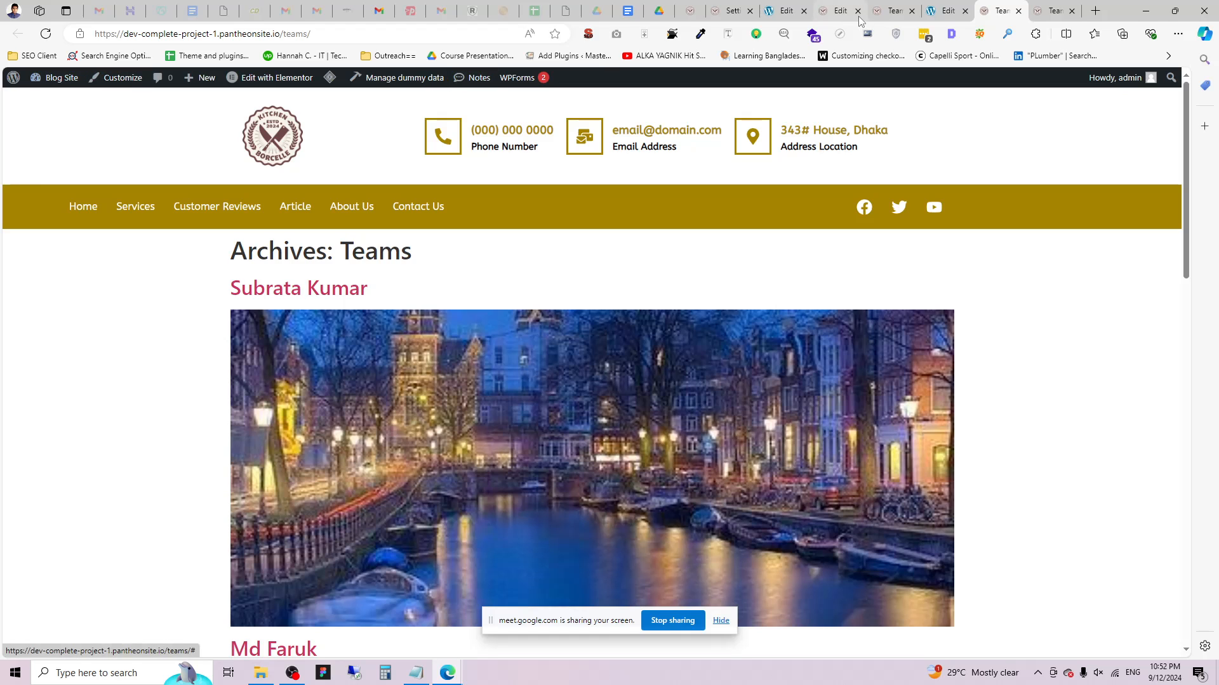
Open Elementor's saved templates list from the experiments settings page.
left_click(726, 5)
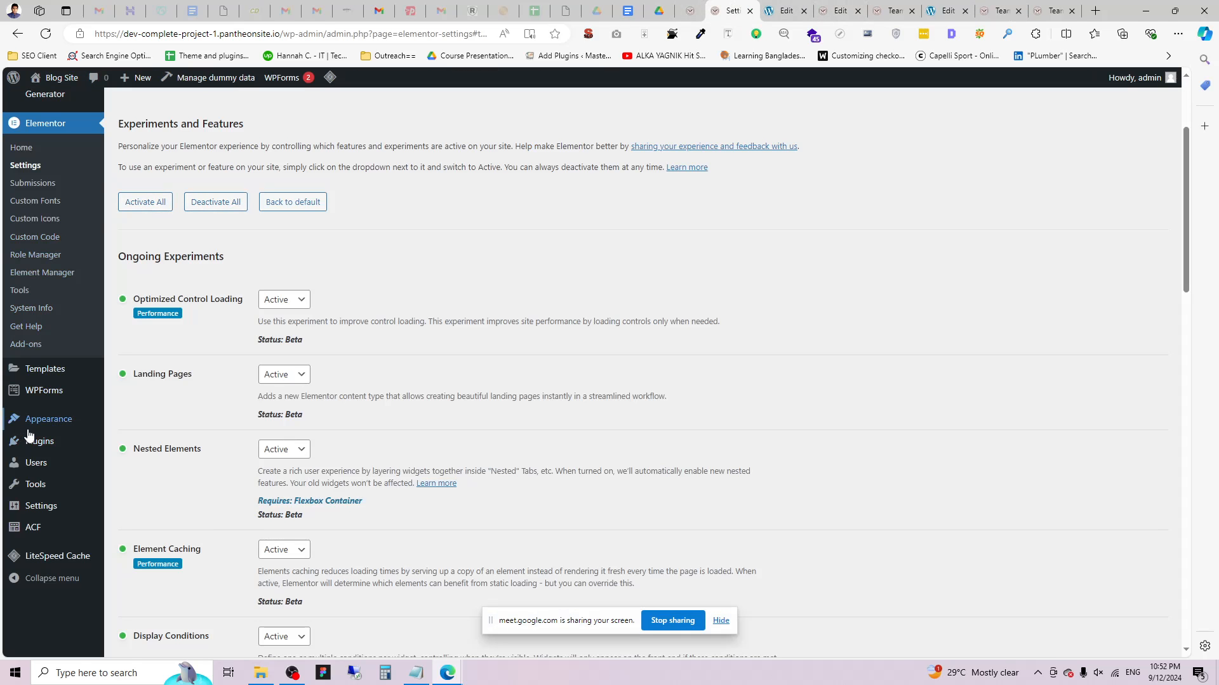
scroll(38, 432, "up", 3)
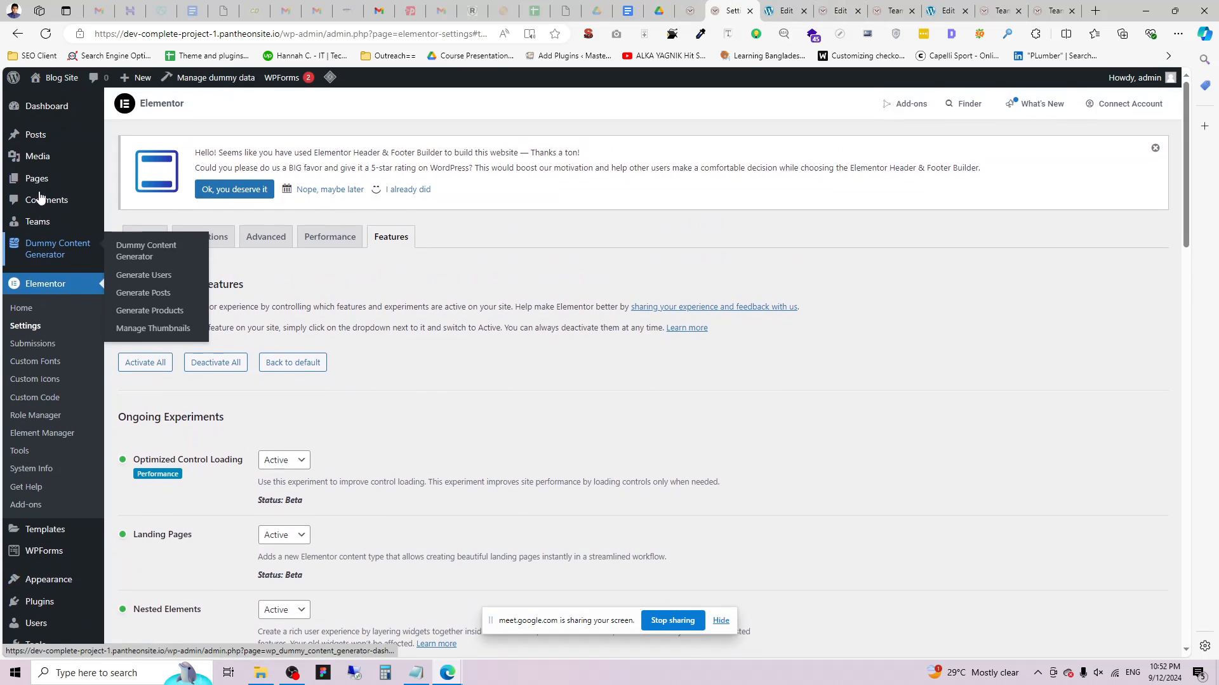
scroll(69, 406, "down", 3)
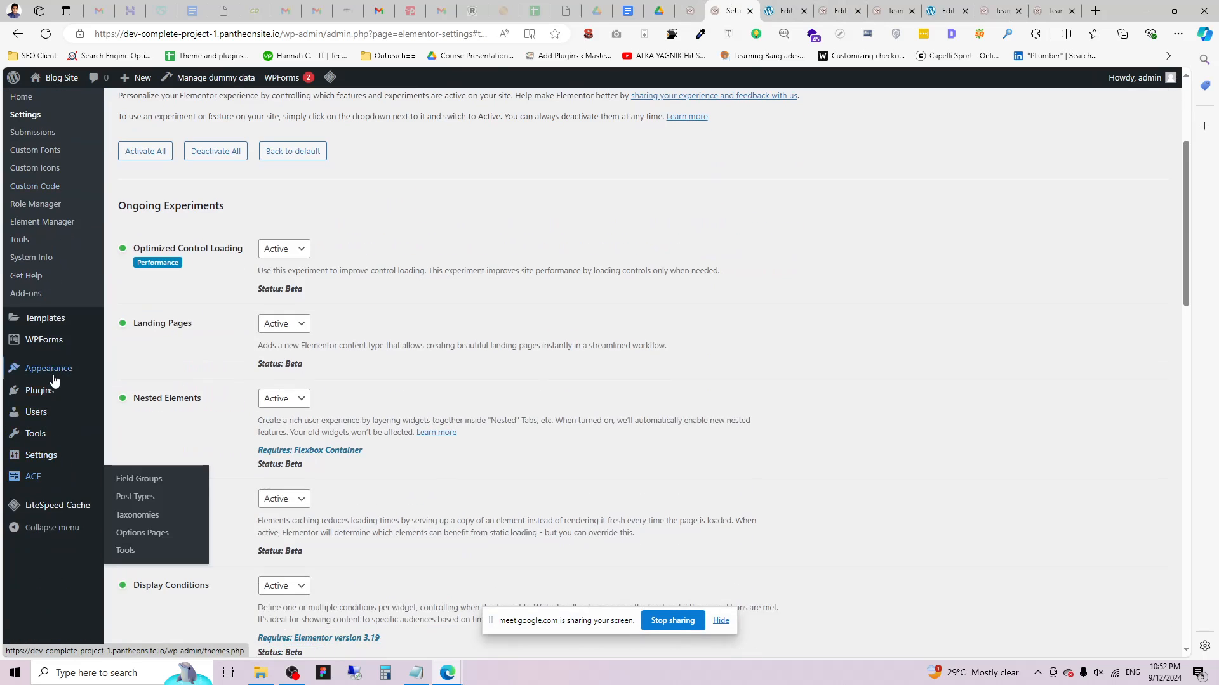
scroll(44, 324, "up", 3)
mouse_move(35, 253)
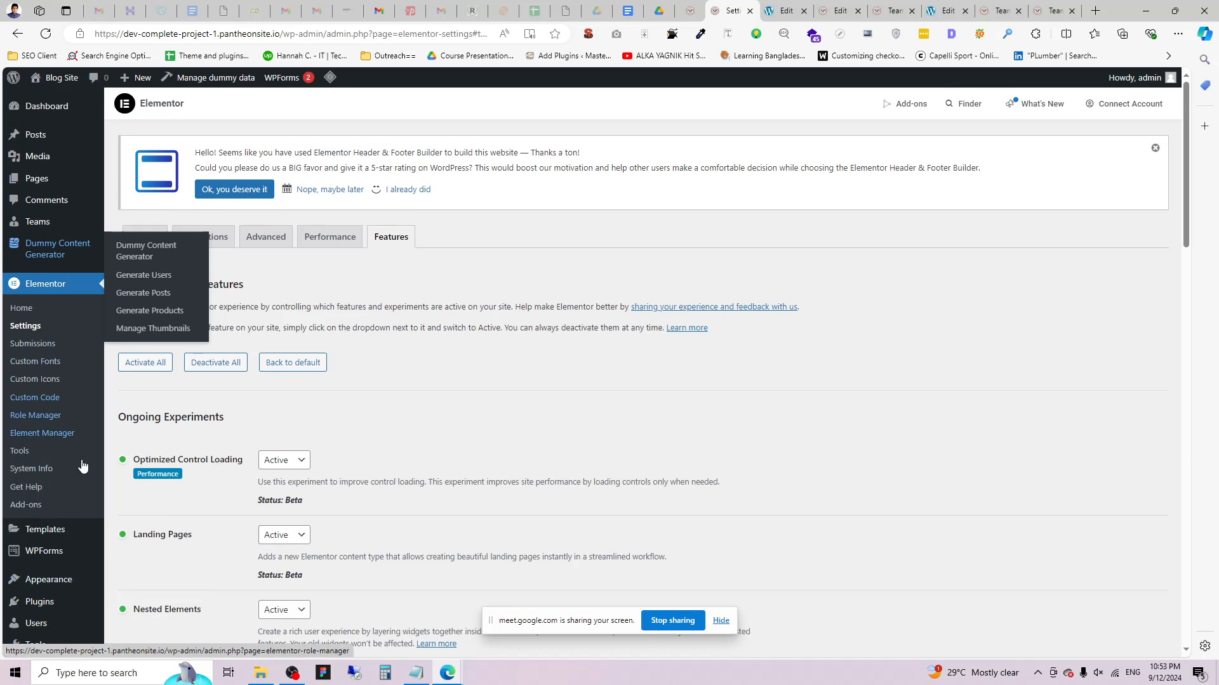
mouse_move(45, 529)
left_click(151, 498)
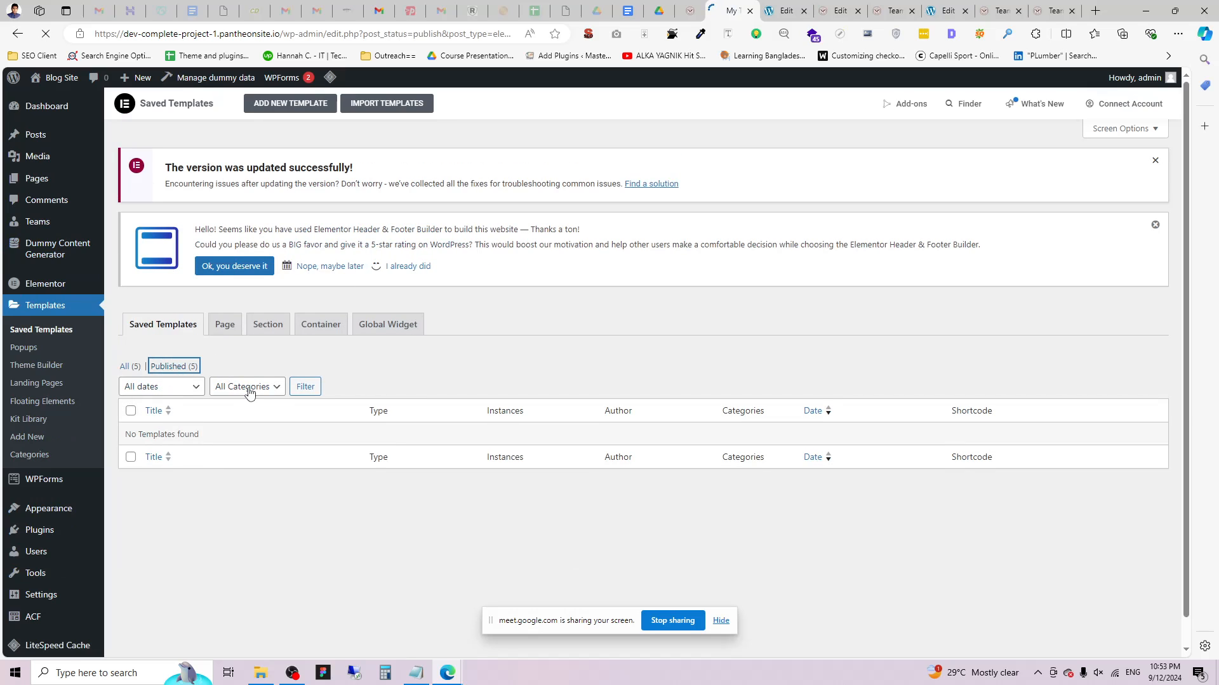
scroll(340, 408, "down", 2)
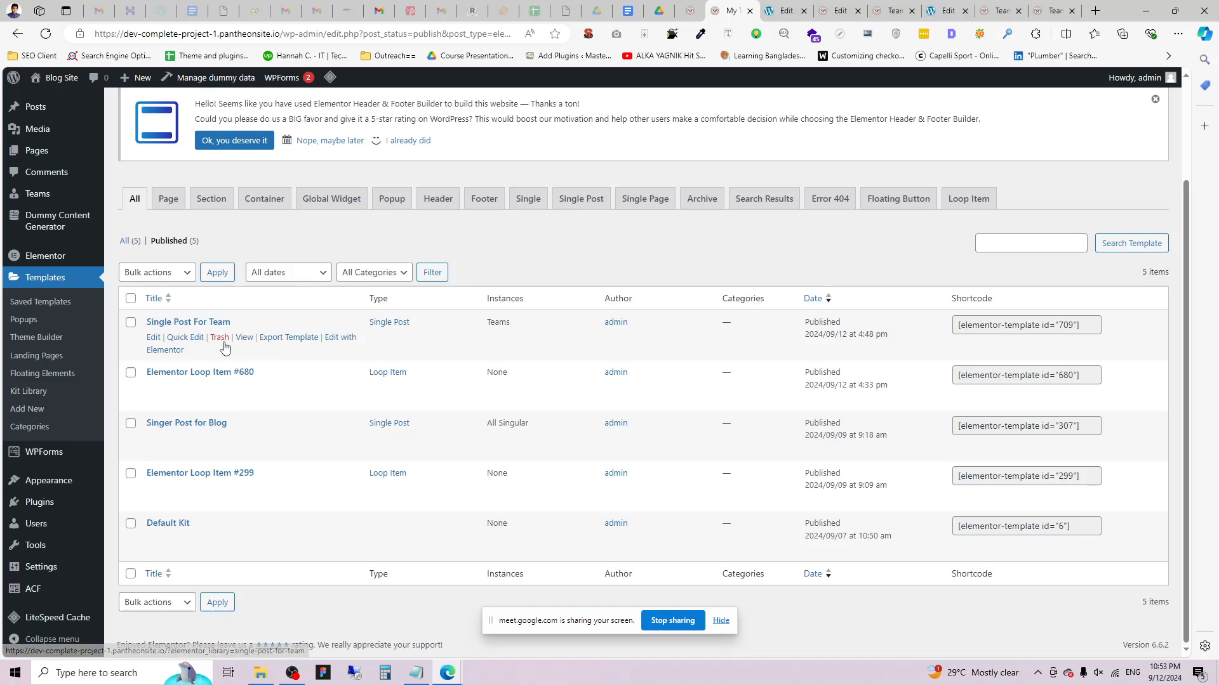
Open the All Pages list in a new tab from the Pages menu.
left_click(785, 10)
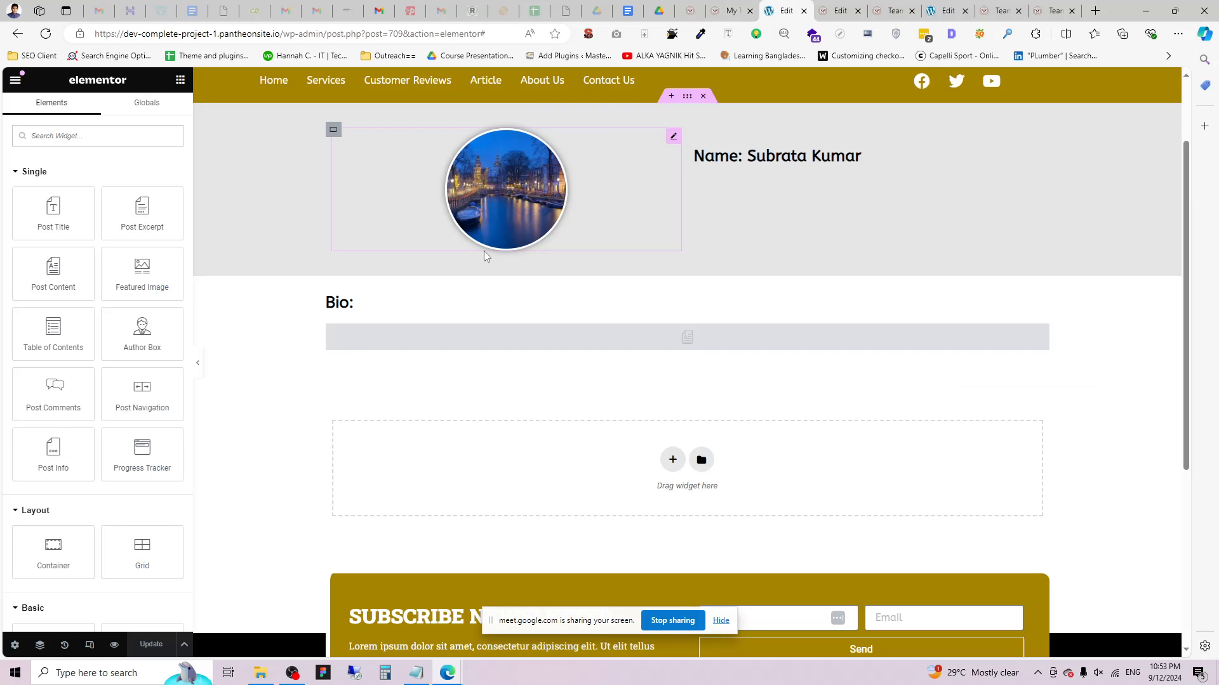
key("ctrl+Tab")
key("ctrl+Tab")
key("ctrl+shift+Tab")
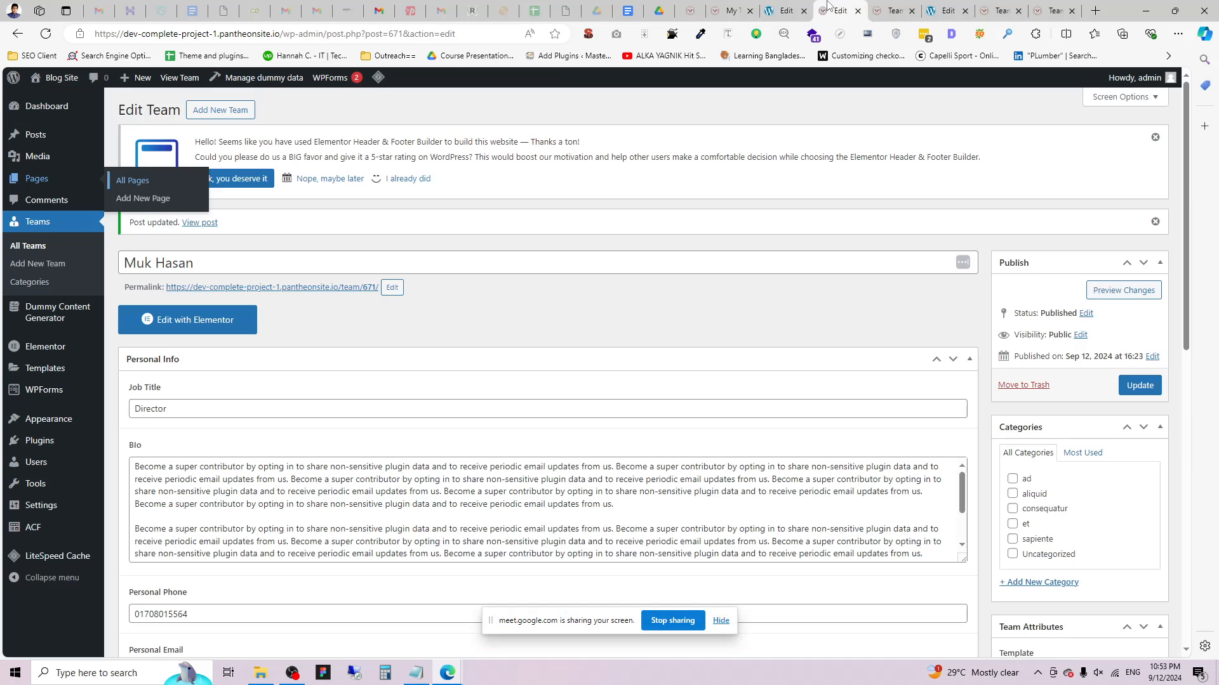
left_click(728, 8)
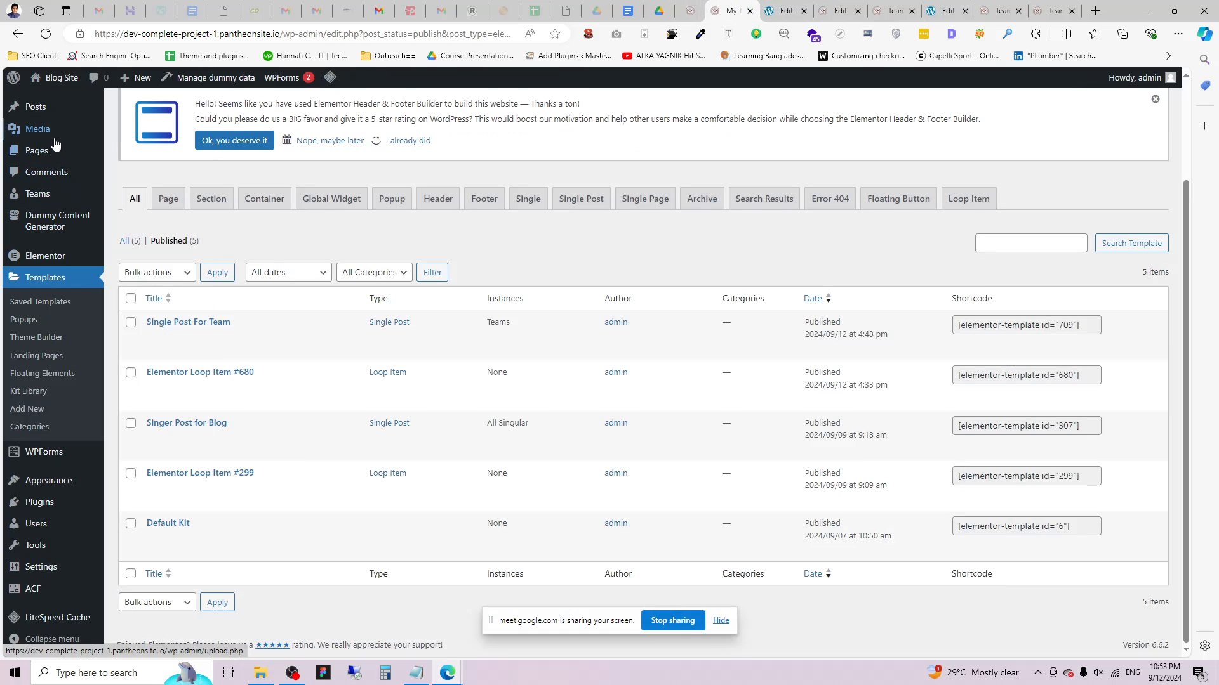
mouse_move(70, 152)
middle_click(115, 159)
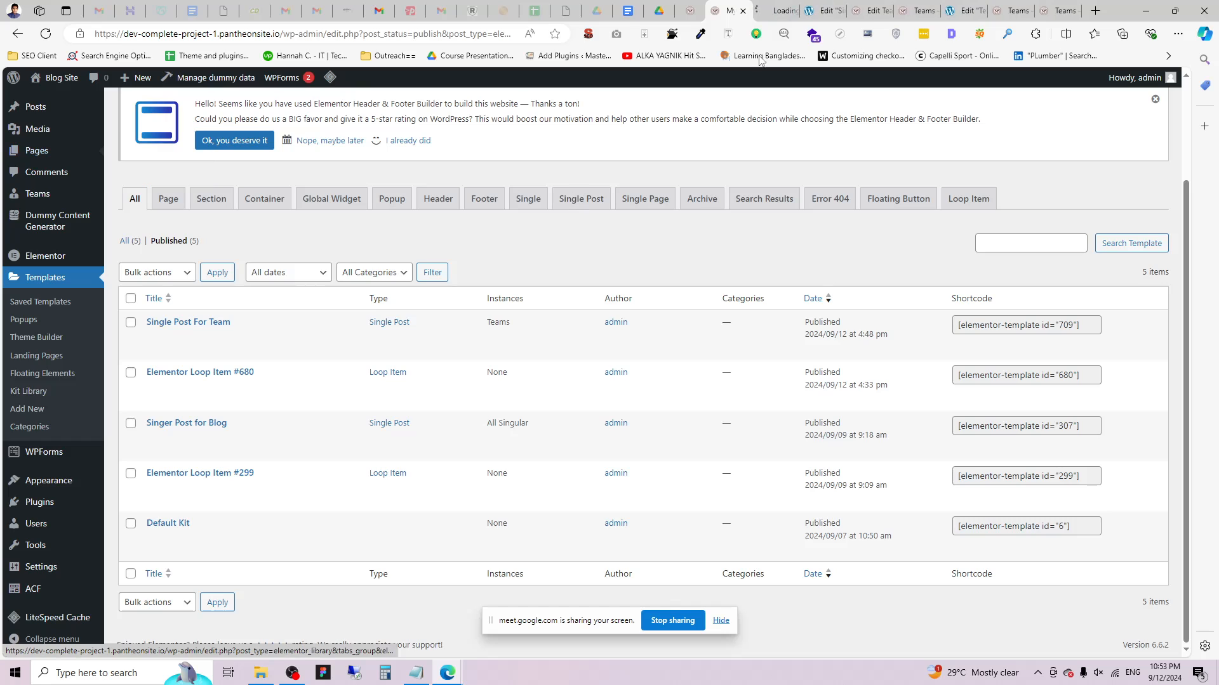
left_click(795, 5)
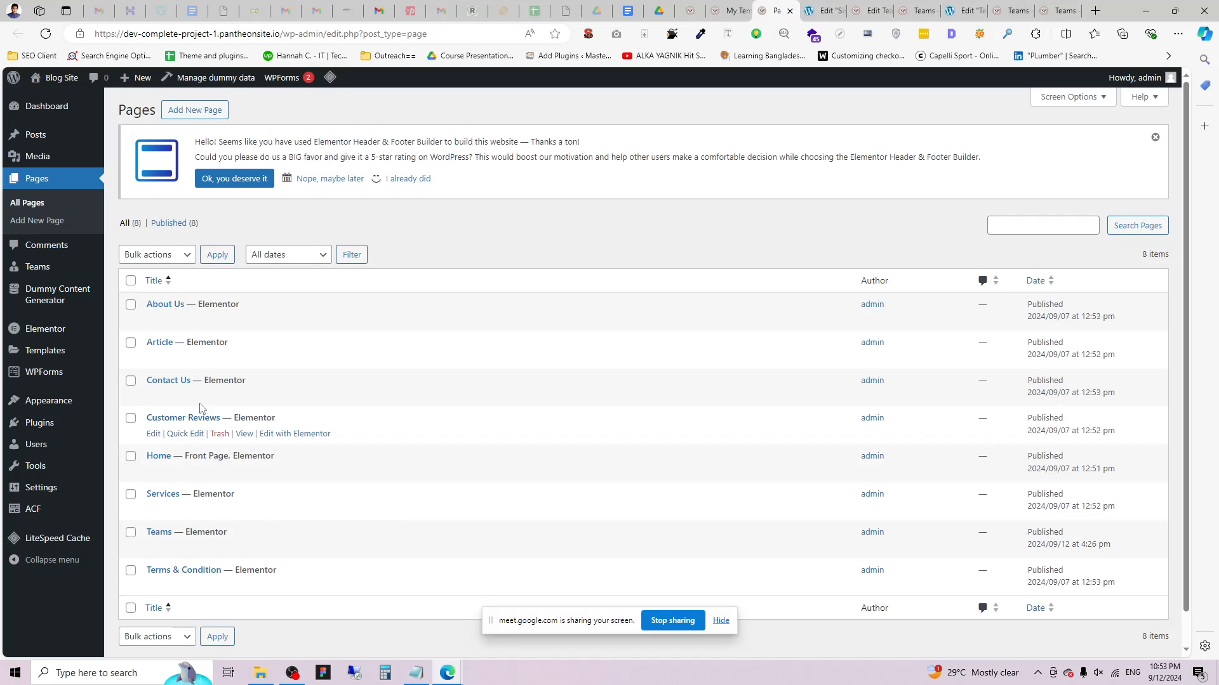
Quick-edit the Teams page title to Team2, update it, and view it on the site.
left_click(191, 547)
scroll(256, 396, "down", 3)
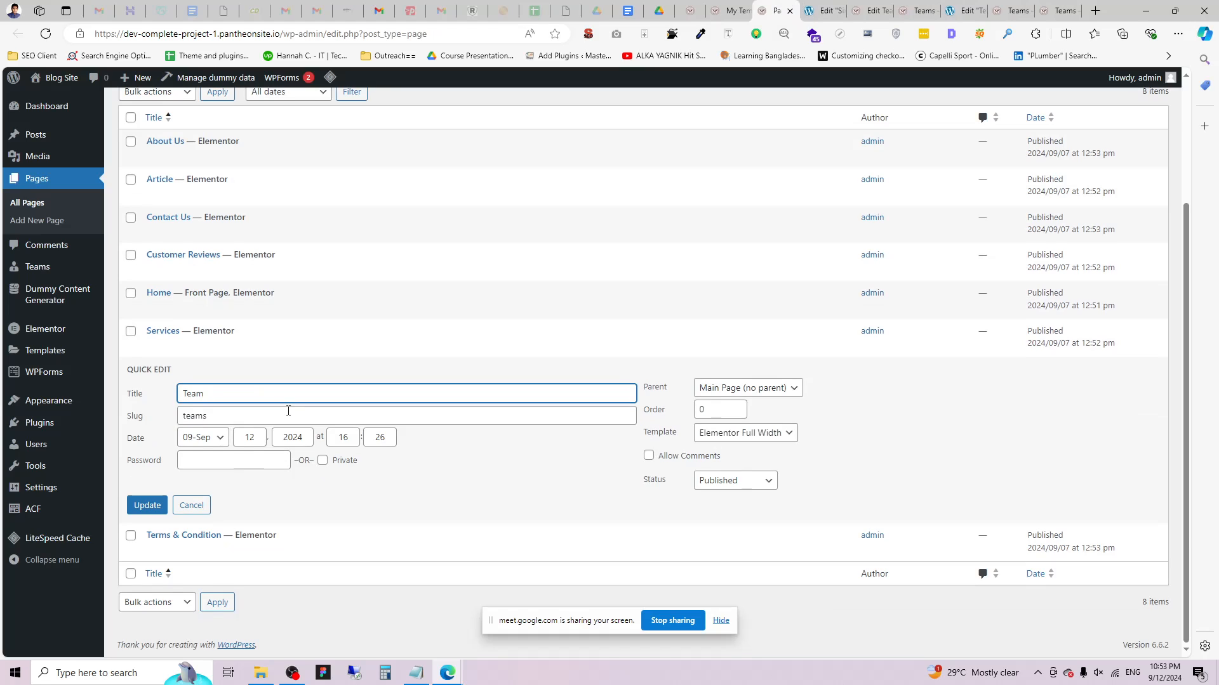
left_click(221, 416)
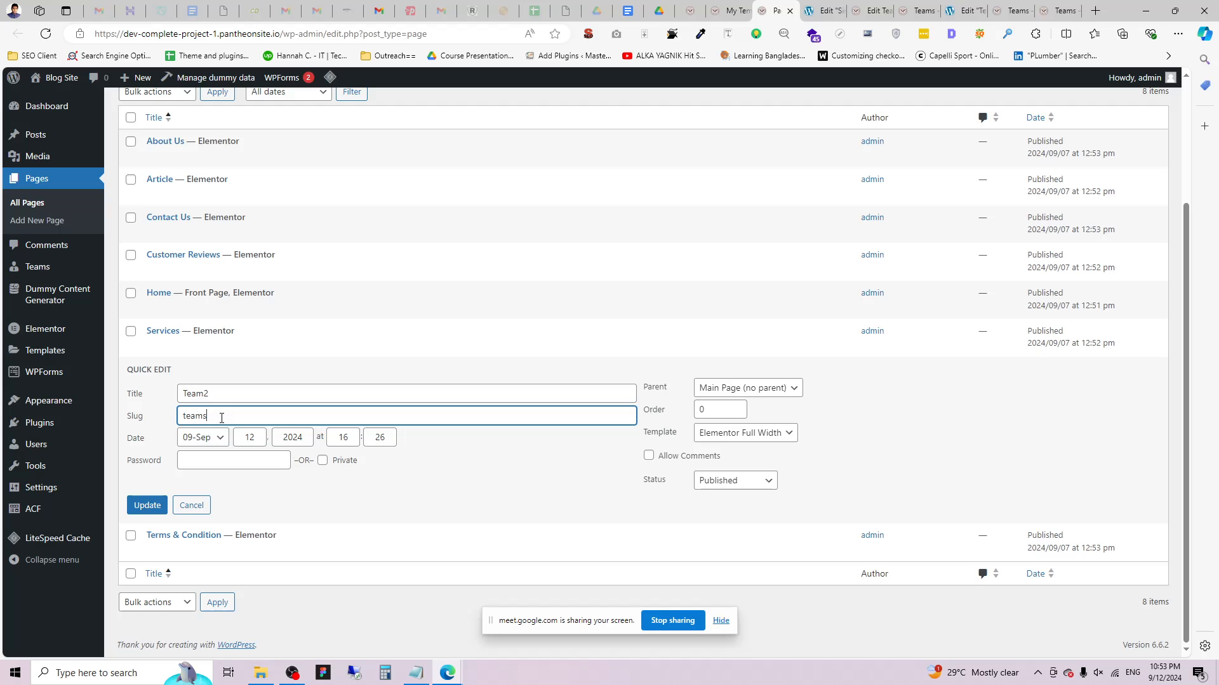
left_click(147, 505)
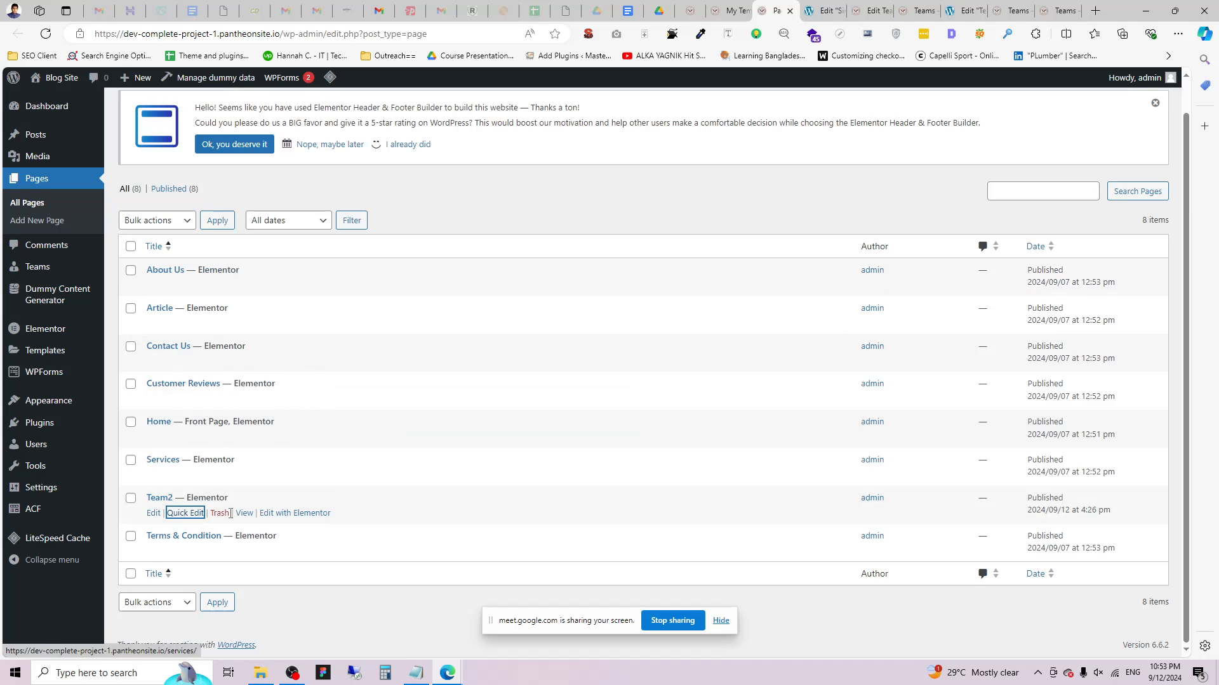
left_click(245, 512)
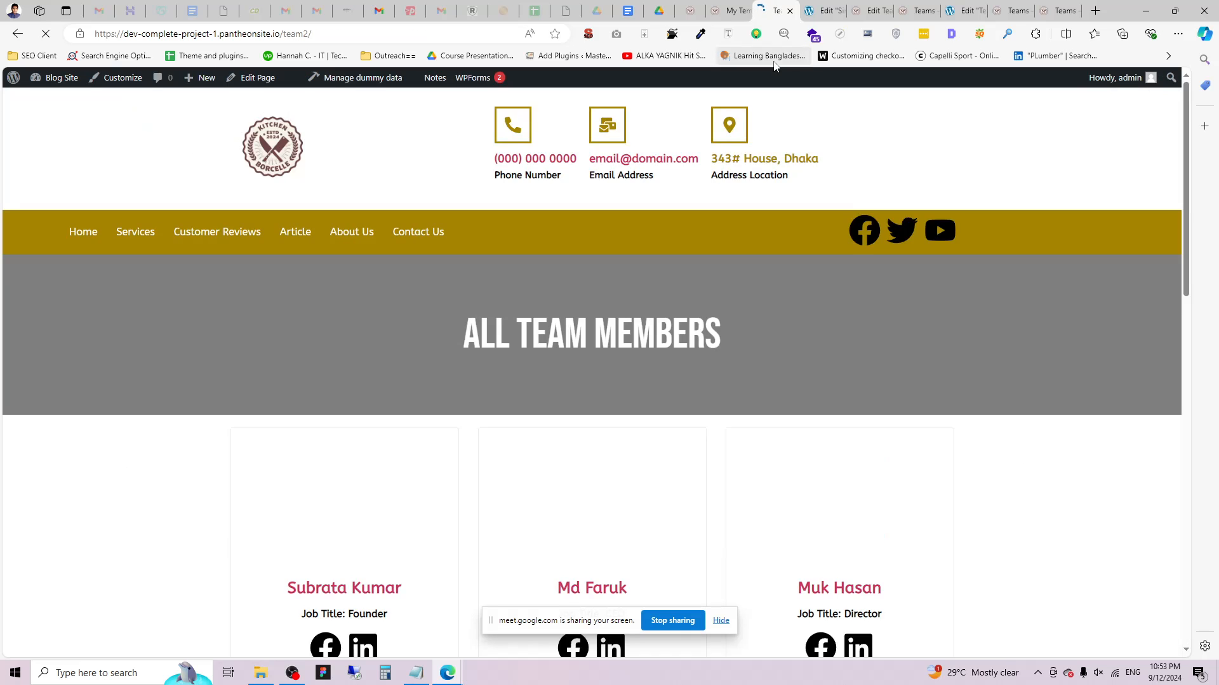
Look over the Team2 page and the templates list, then return to the Team2 page.
scroll(664, 253, "down", 3)
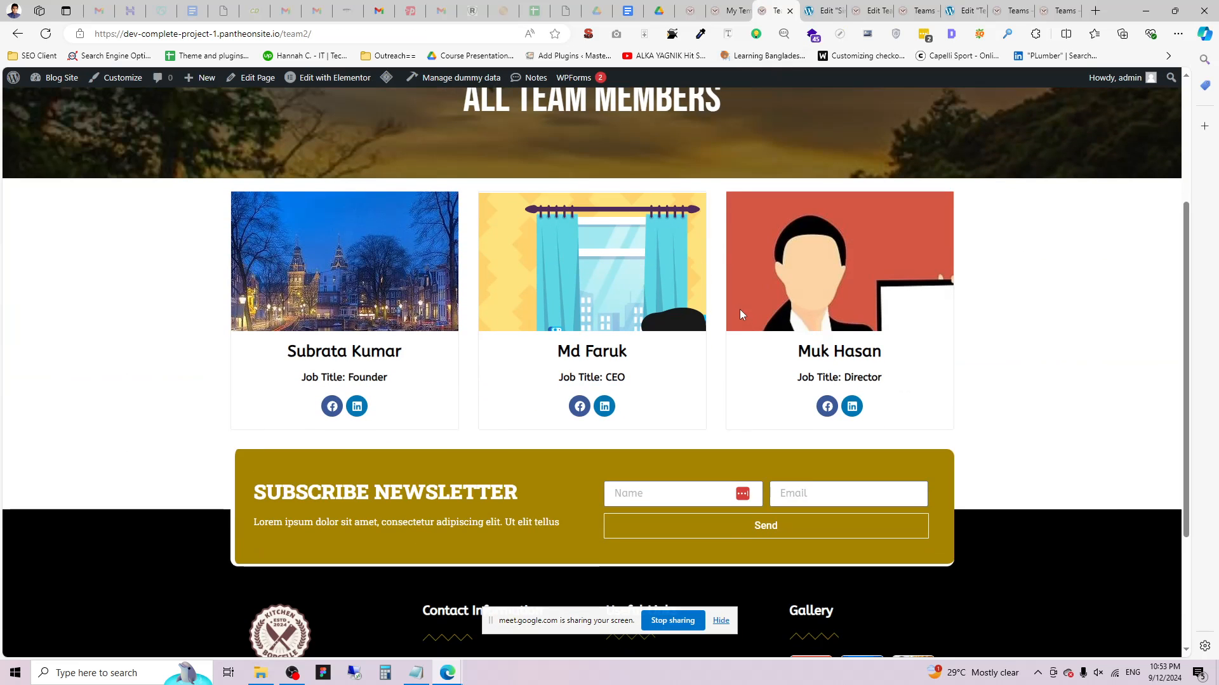
scroll(757, 279, "up", 3)
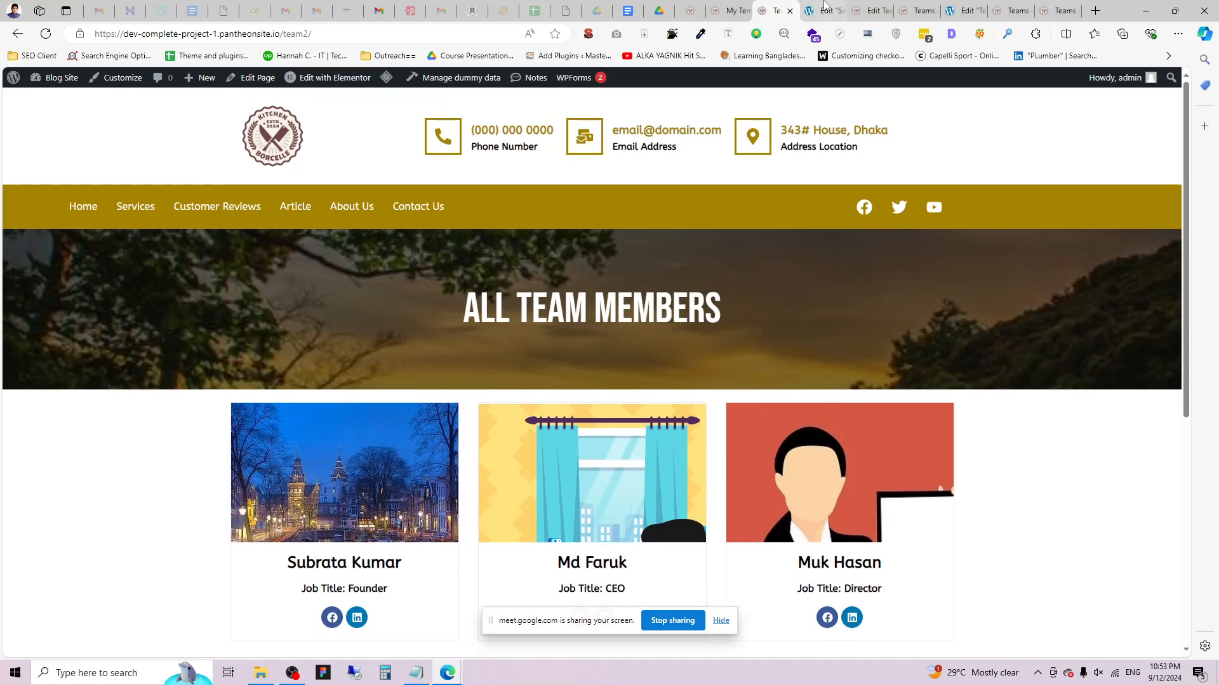
left_click(822, 10)
left_click(730, 10)
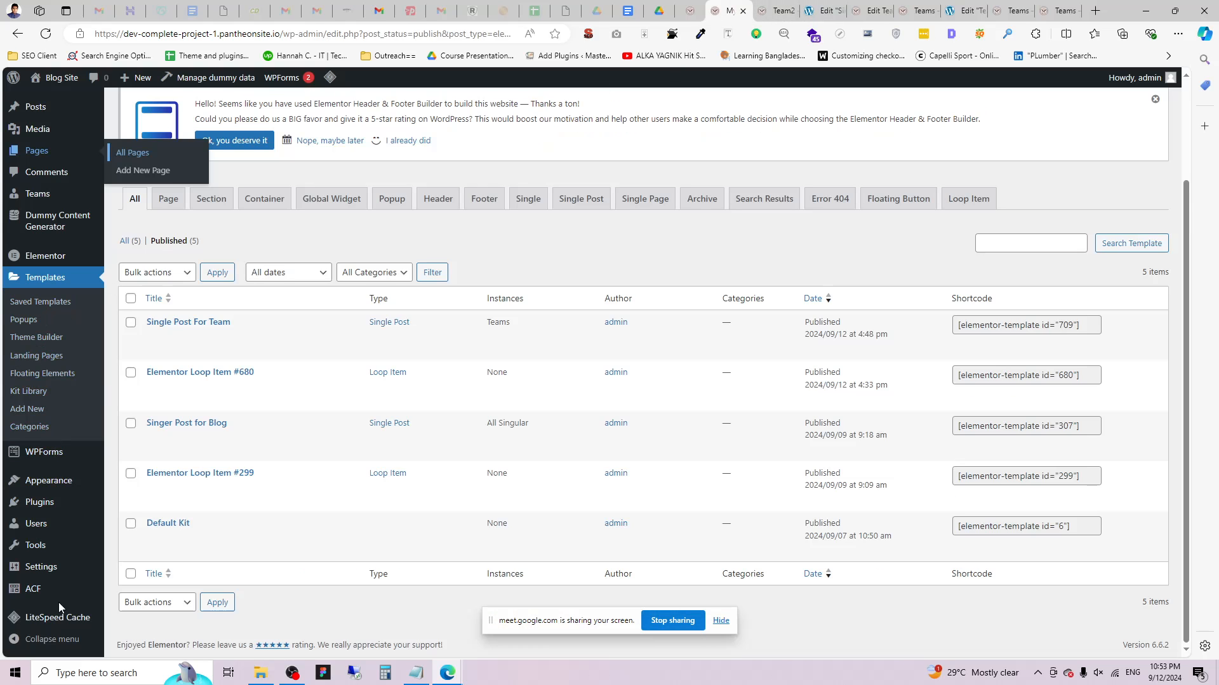
mouse_move(31, 135)
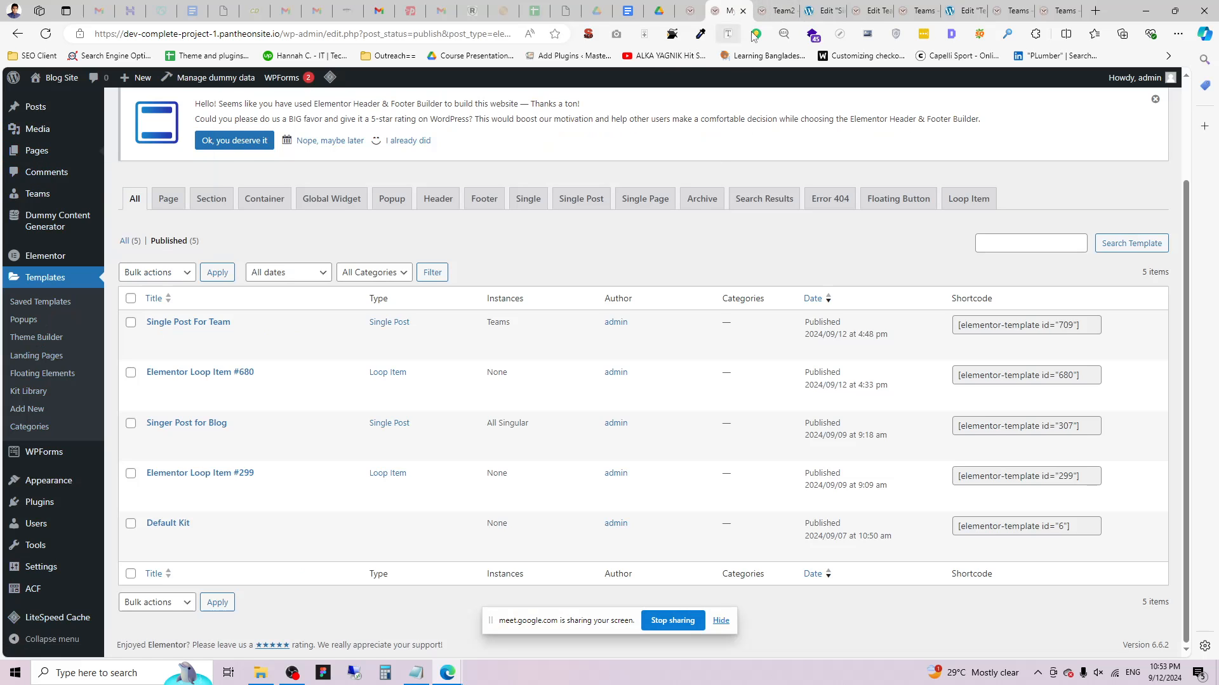
left_click(776, 10)
left_click_drag(311, 34, 289, 57)
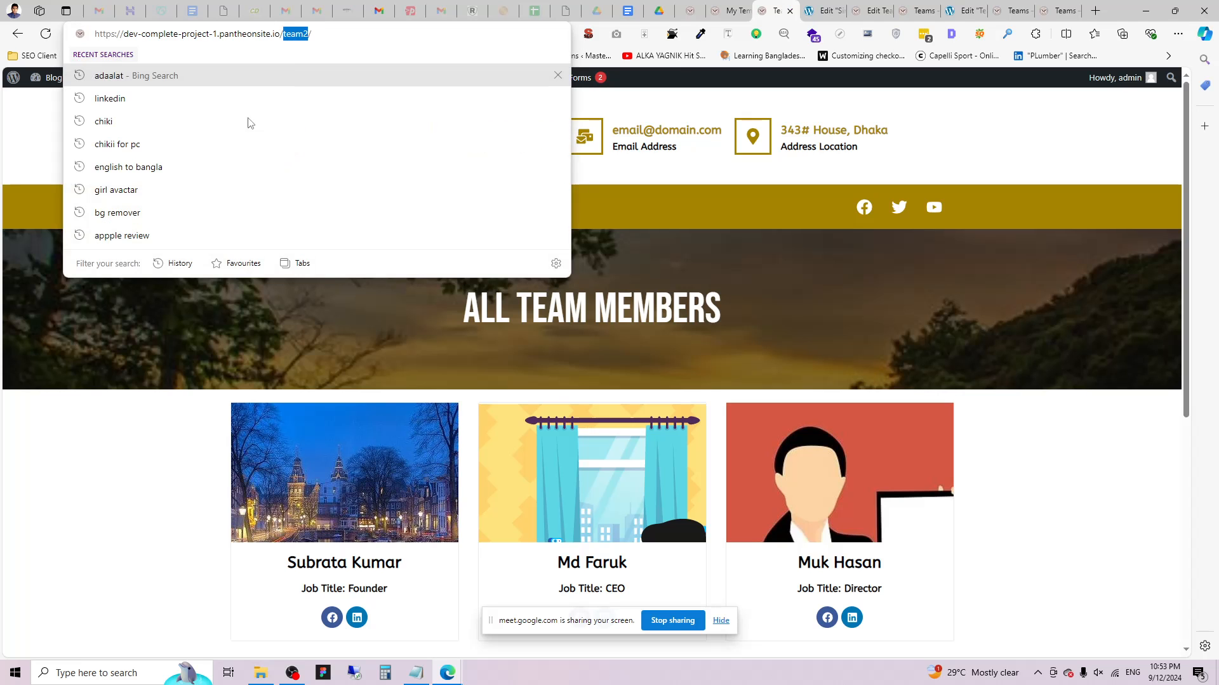
left_click(50, 403)
Scroll through the Team2 page and reload it to see the updates.
scroll(505, 451, "down", 5)
scroll(357, 292, "up", 4)
scroll(718, 324, "up", 2)
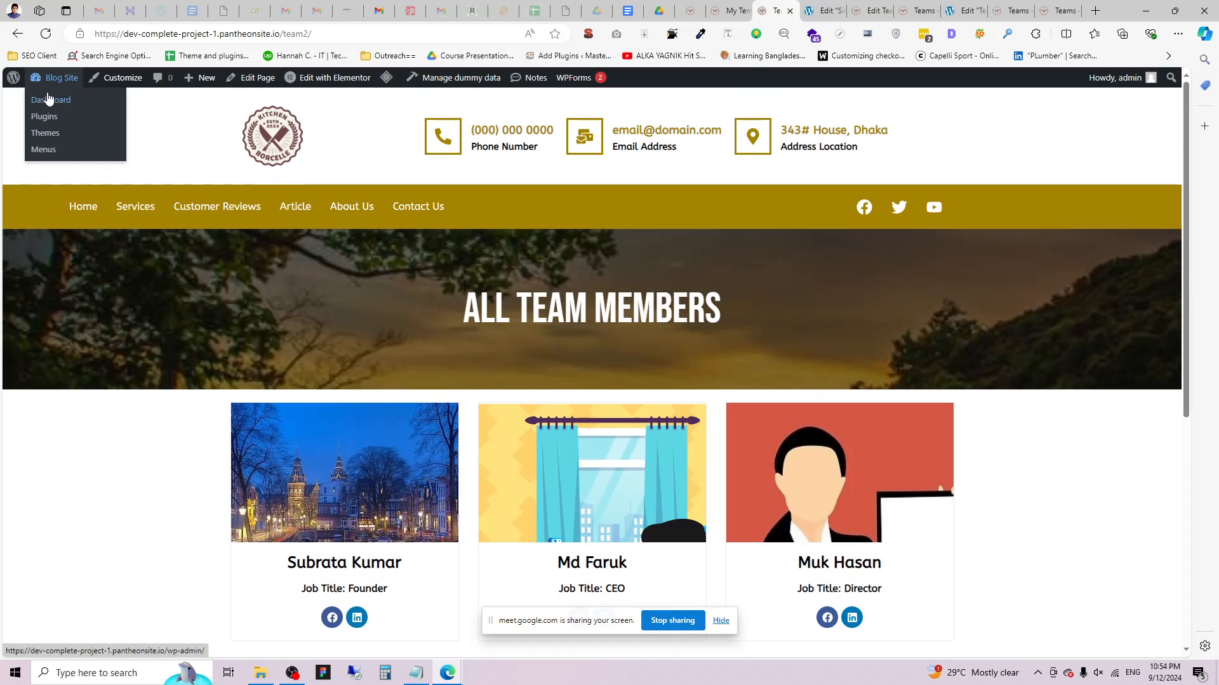
scroll(572, 343, "down", 2)
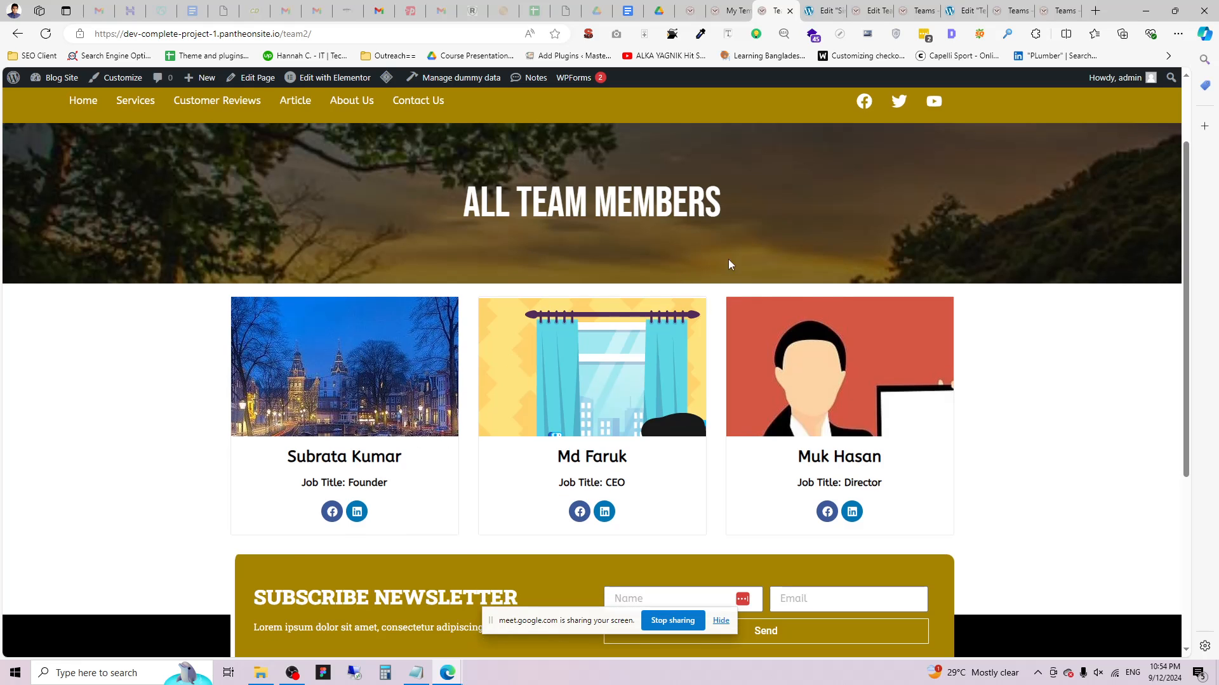
scroll(610, 320, "down", 4)
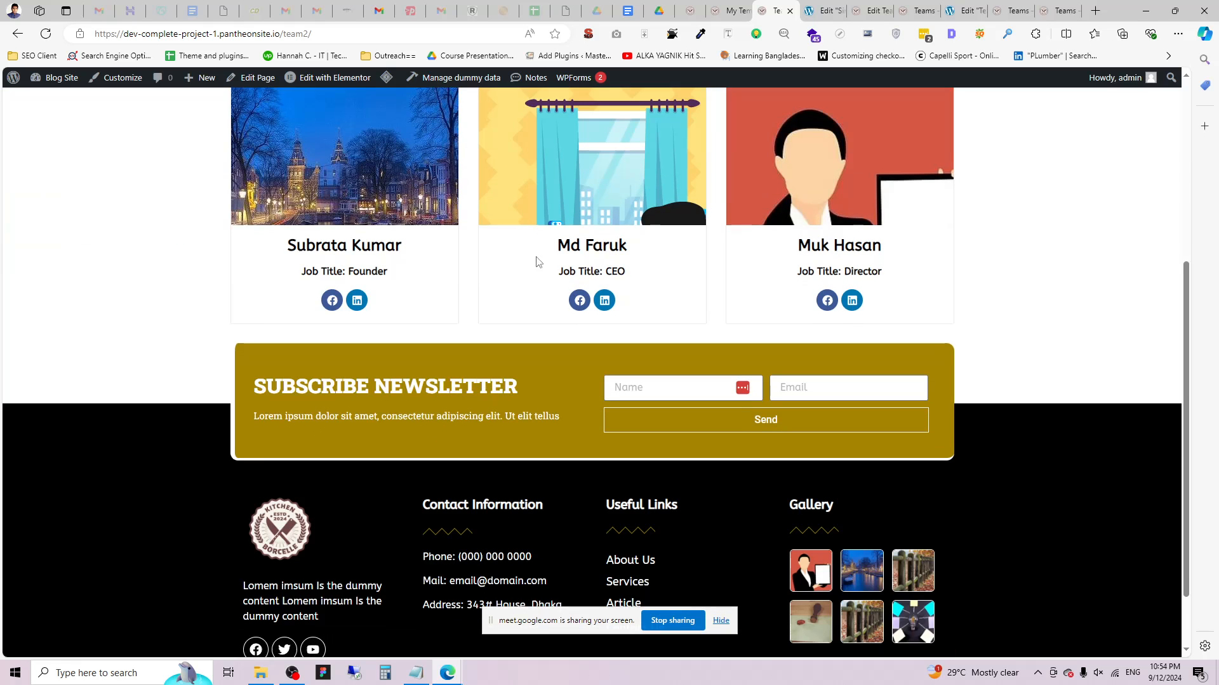
key("F5")
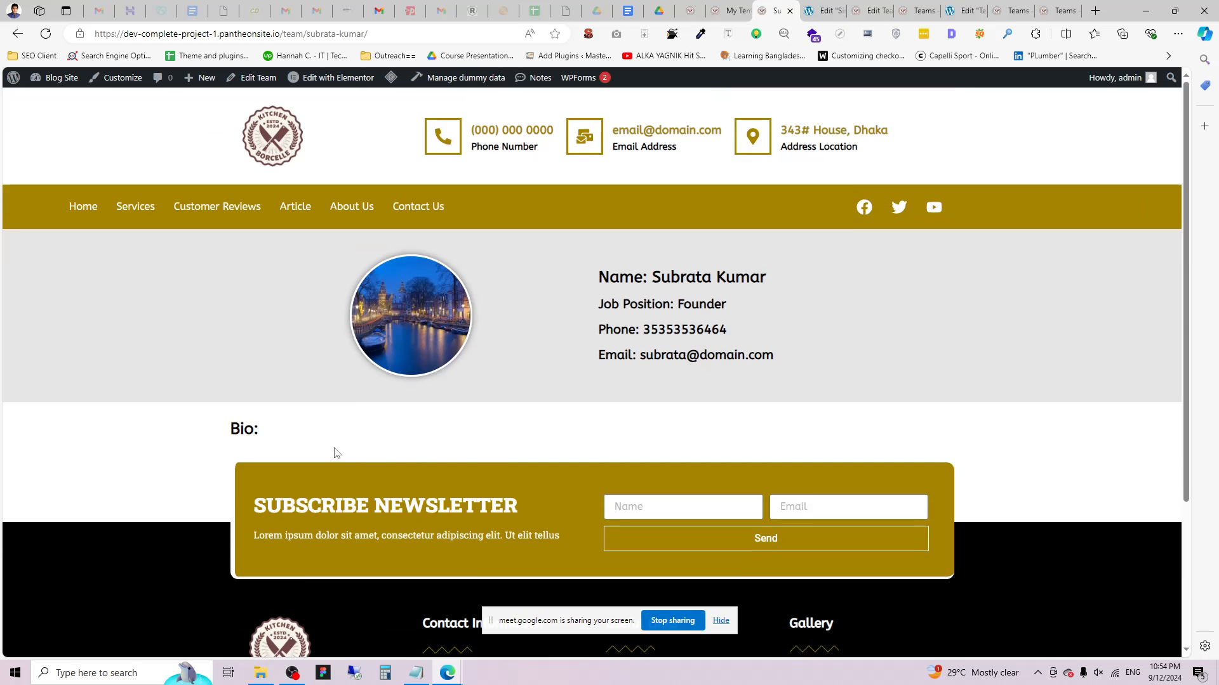
Inspect the member's job, phone, email and empty Bio area, then return to Elementor's Features settings.
left_click_drag(580, 285, 600, 309)
left_click(536, 378)
left_click_drag(238, 429, 344, 436)
left_click(319, 441)
left_click_drag(231, 429, 317, 431)
left_click(269, 435)
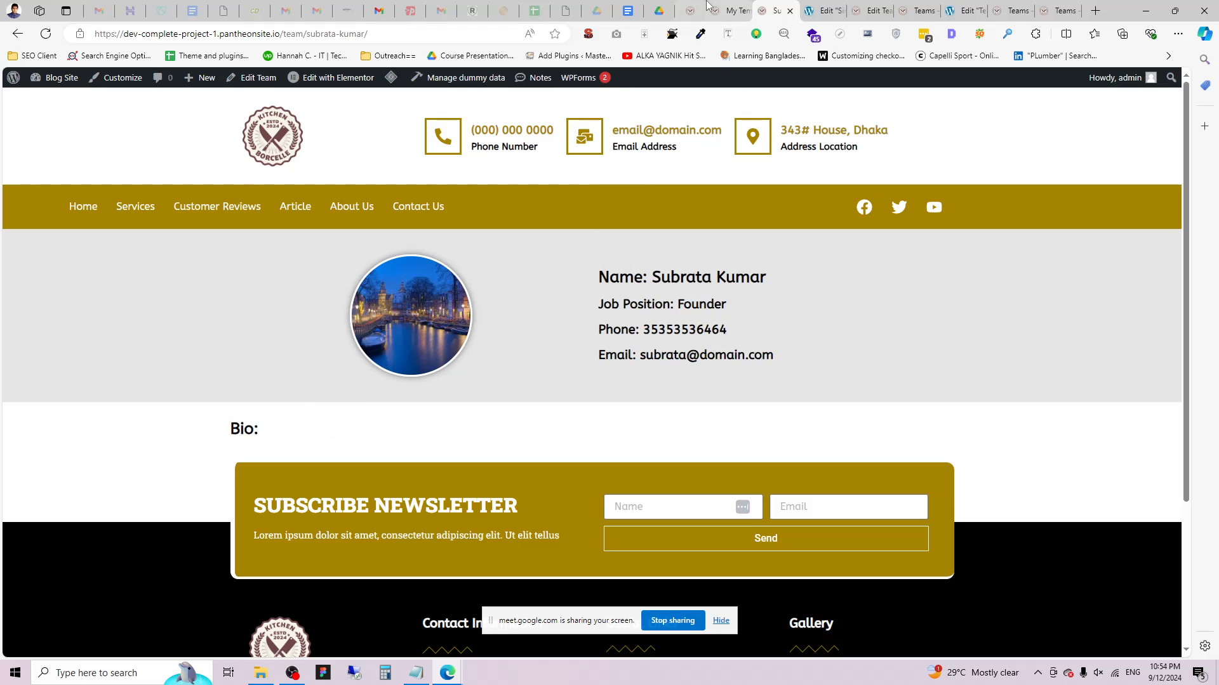
left_click(731, 10)
left_click(689, 9)
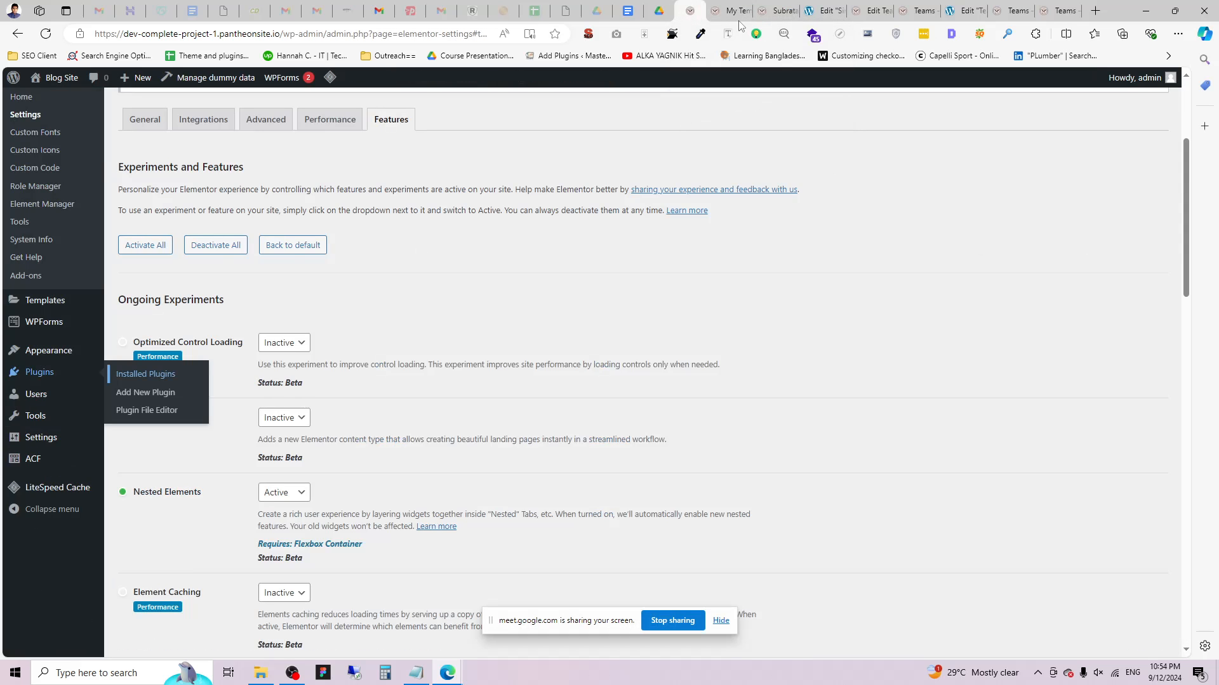
Bring up the single team template editor again and reload it.
left_click(779, 10)
left_click(823, 10)
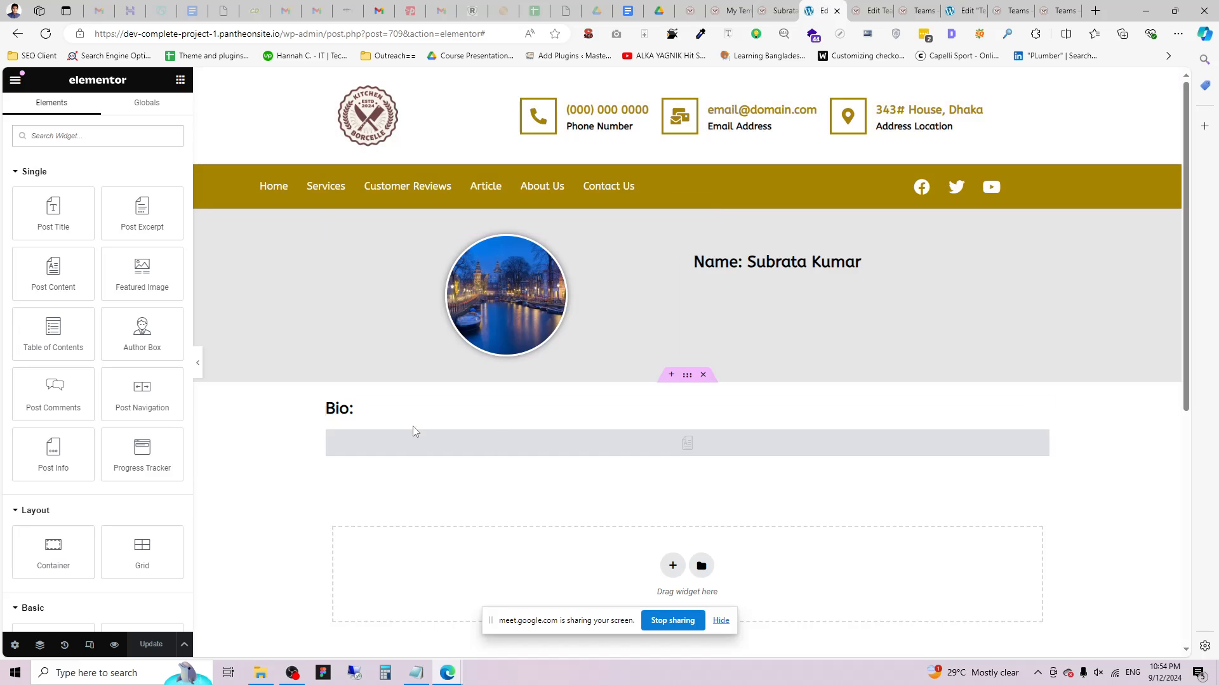
left_click(631, 452)
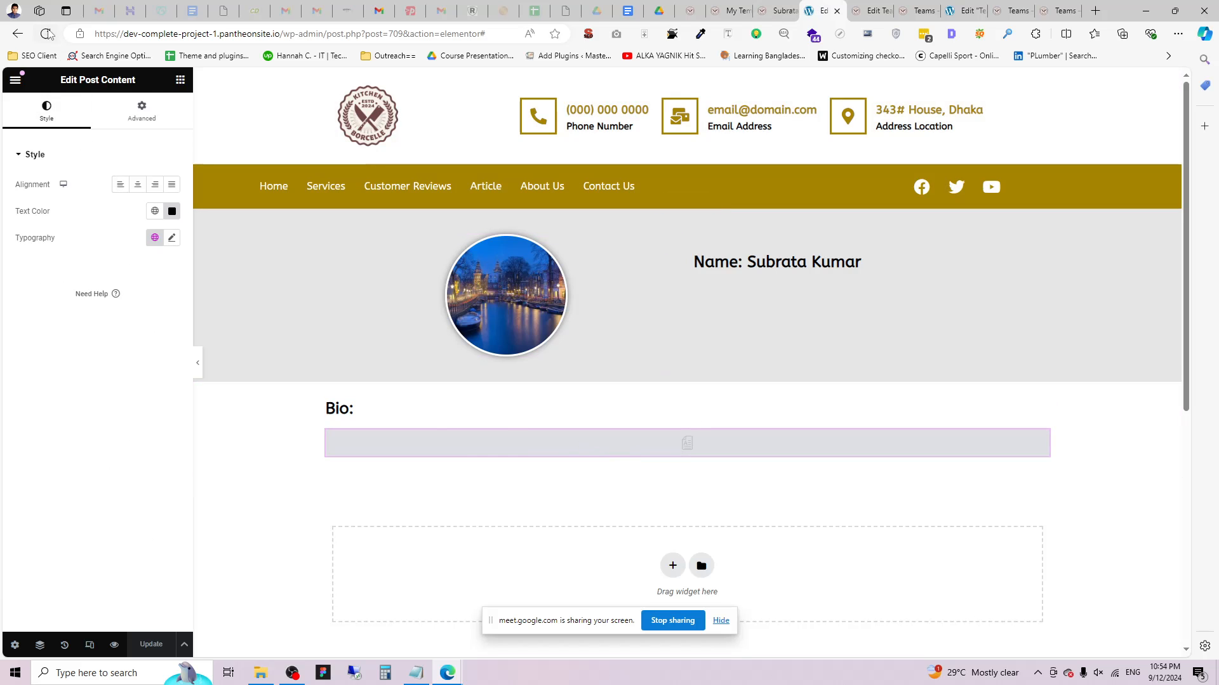
left_click(49, 34)
left_click(882, 11)
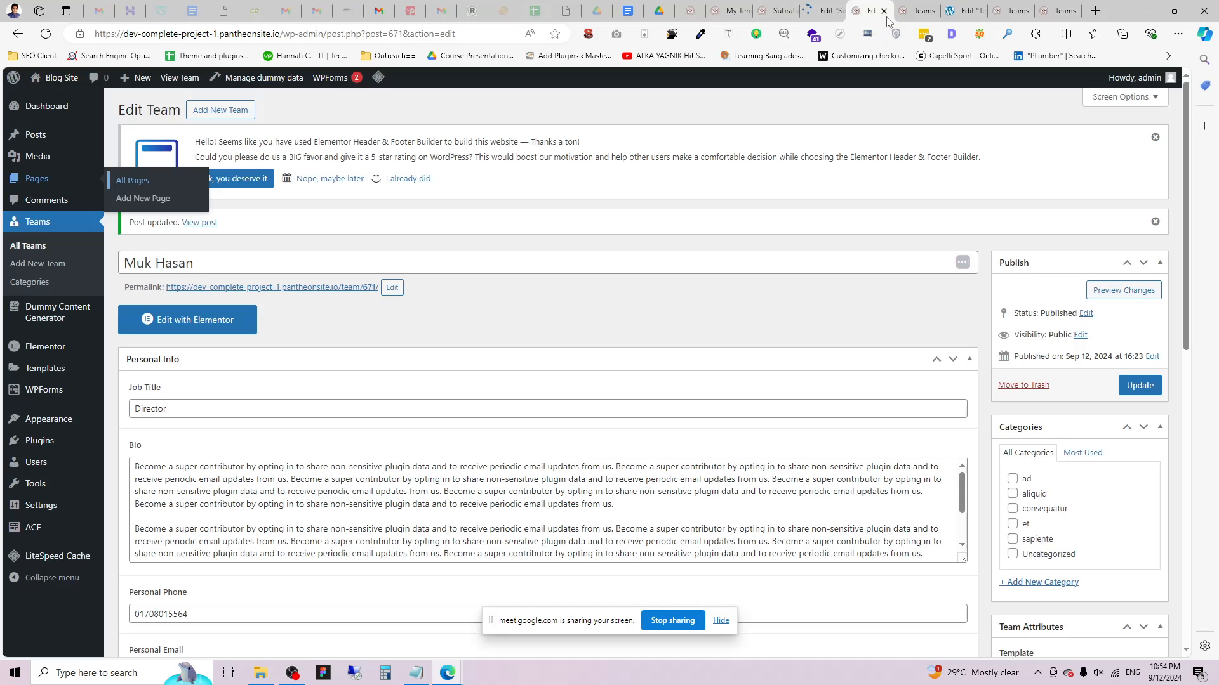
left_click(883, 12)
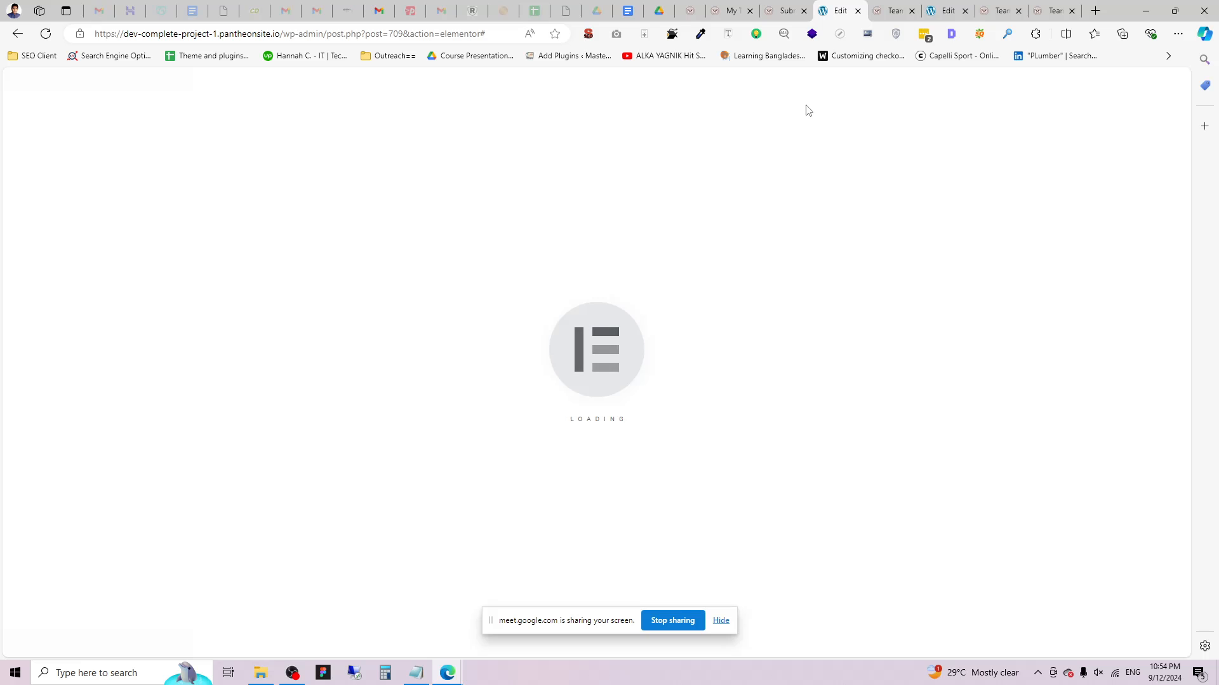
Delete the post content block under Bio and drop in a Text Editor widget.
scroll(928, 343, "down", 2)
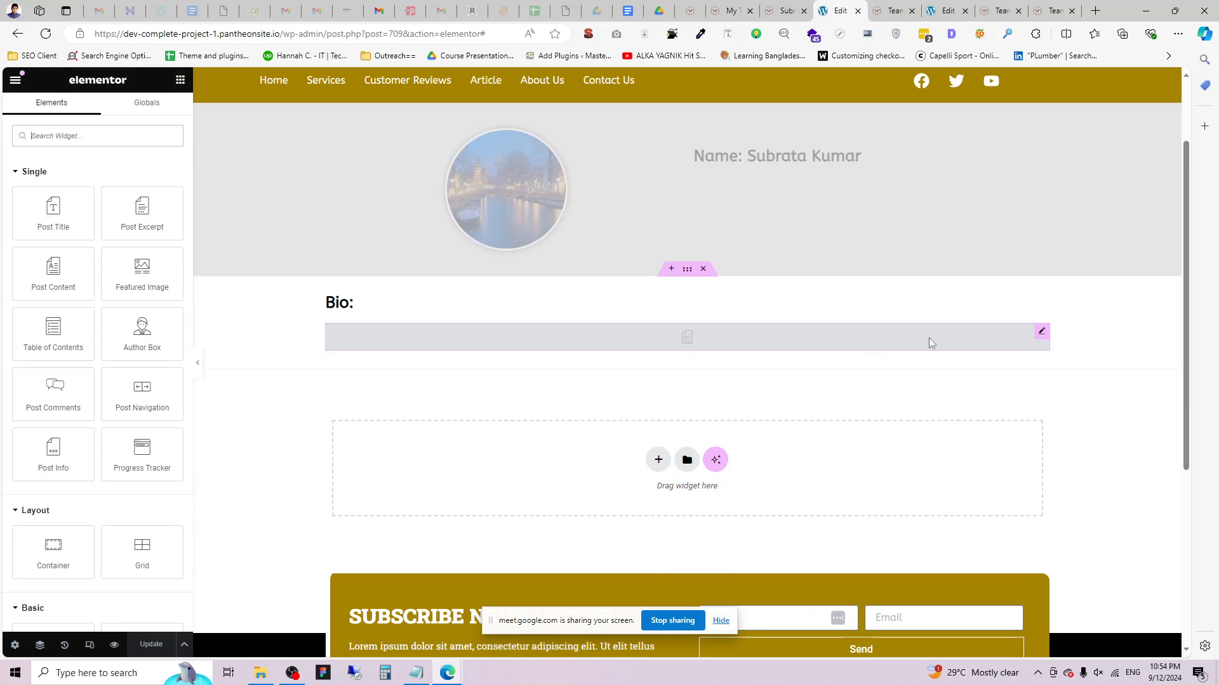
left_click(1011, 335)
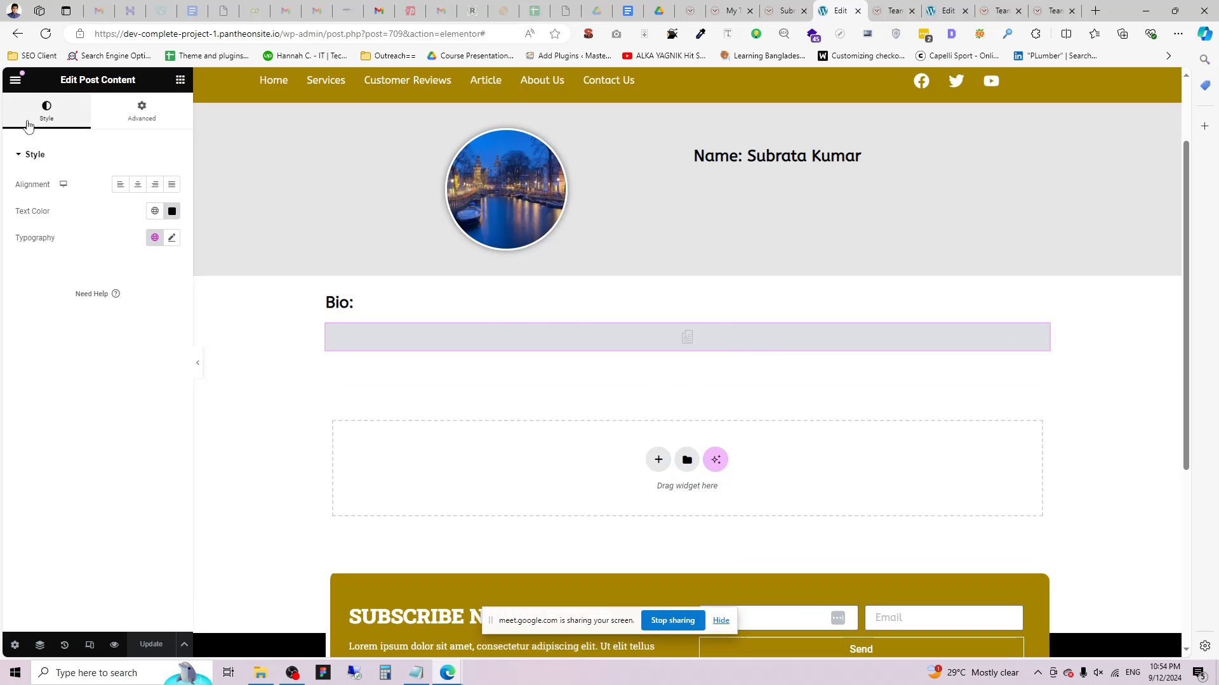
right_click(672, 340)
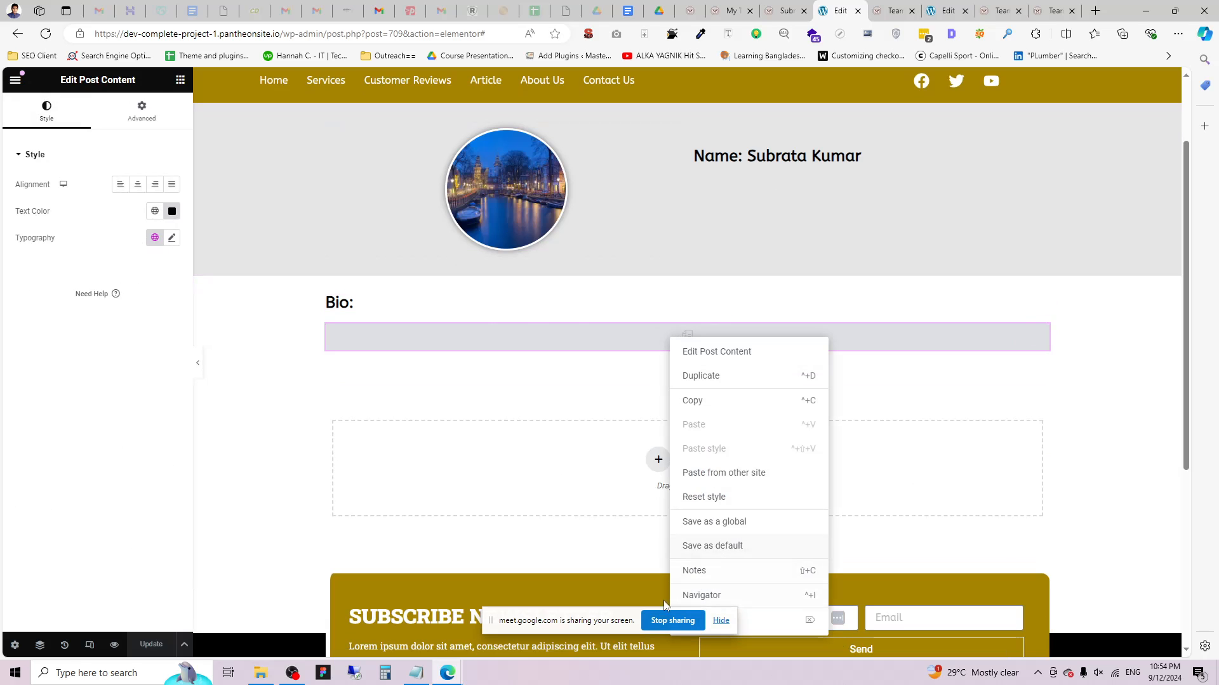
left_click(726, 619)
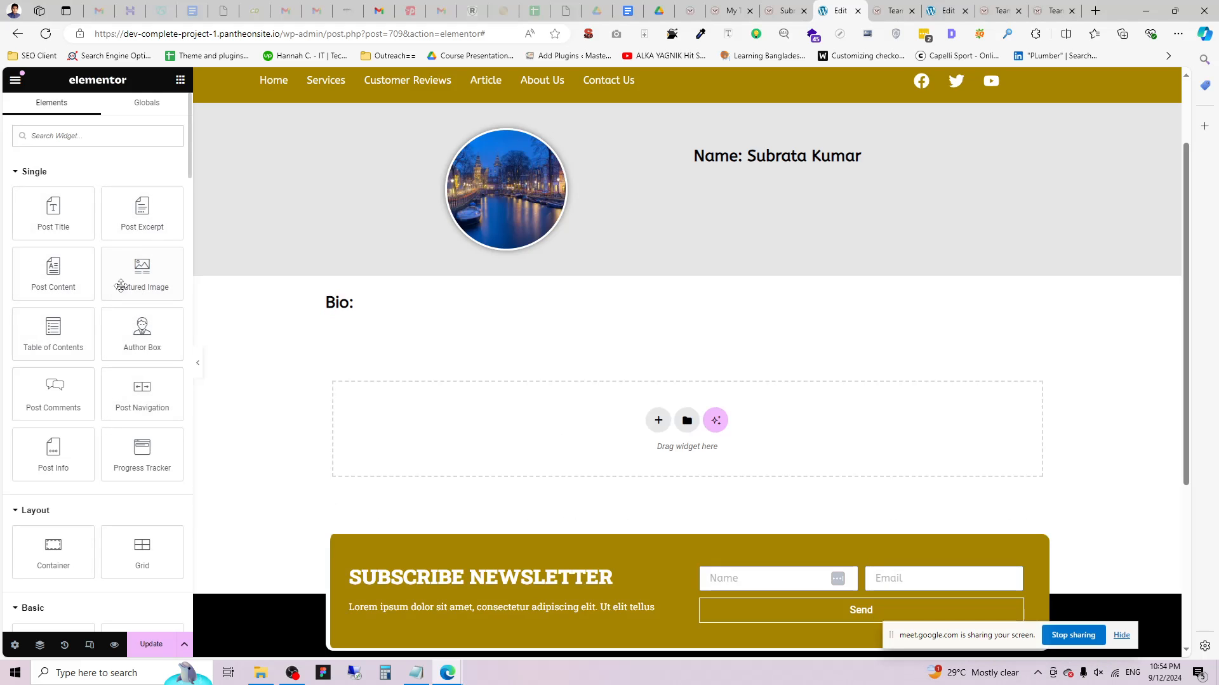
scroll(83, 337, "down", 5)
left_click_drag(54, 392, 381, 322)
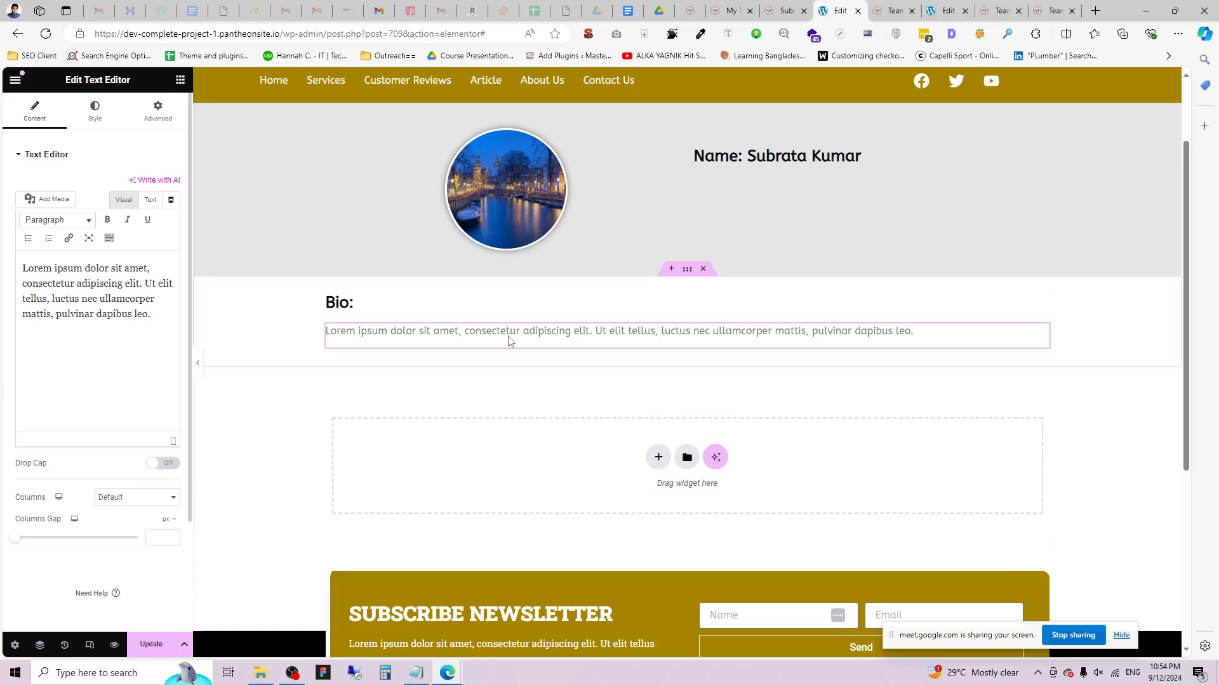
Feed the text from the ACF Field dynamic tag with key Bio, update, and view the Teams archive.
left_click(171, 200)
scroll(77, 289, "down", 1)
scroll(73, 317, "down", 3)
left_click(39, 394)
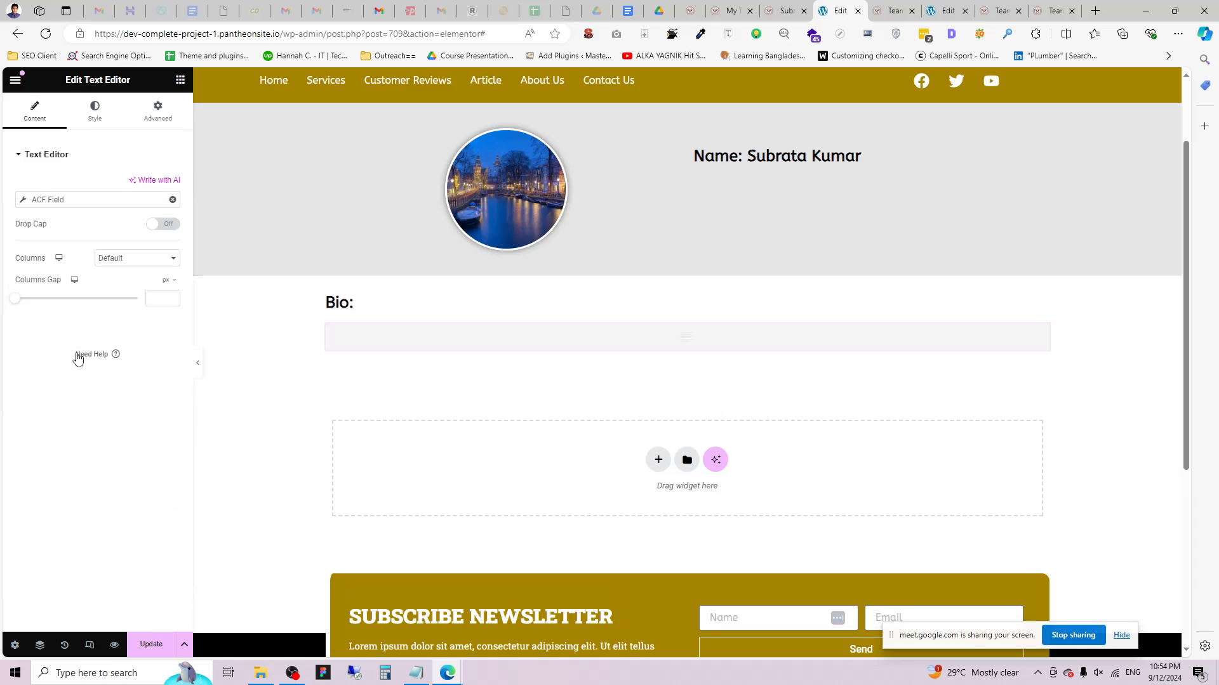
left_click(31, 200)
left_click(113, 260)
left_click(118, 304)
left_click(27, 392)
left_click(166, 646)
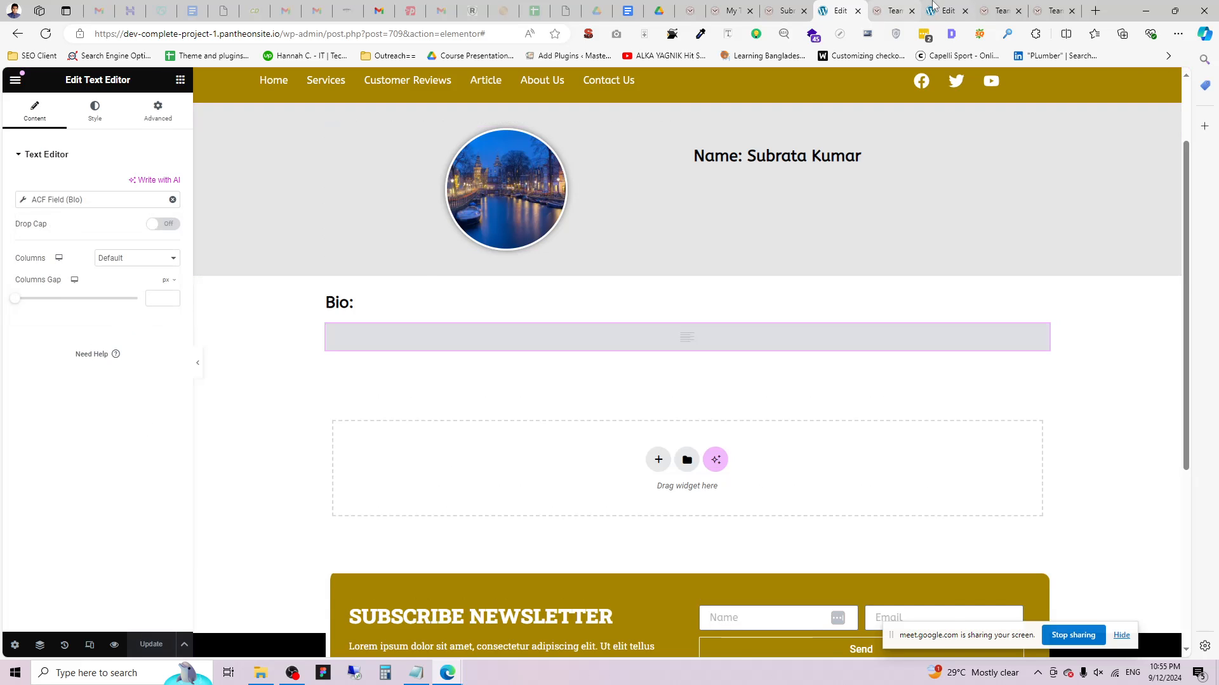
left_click(900, 9)
left_click(17, 34)
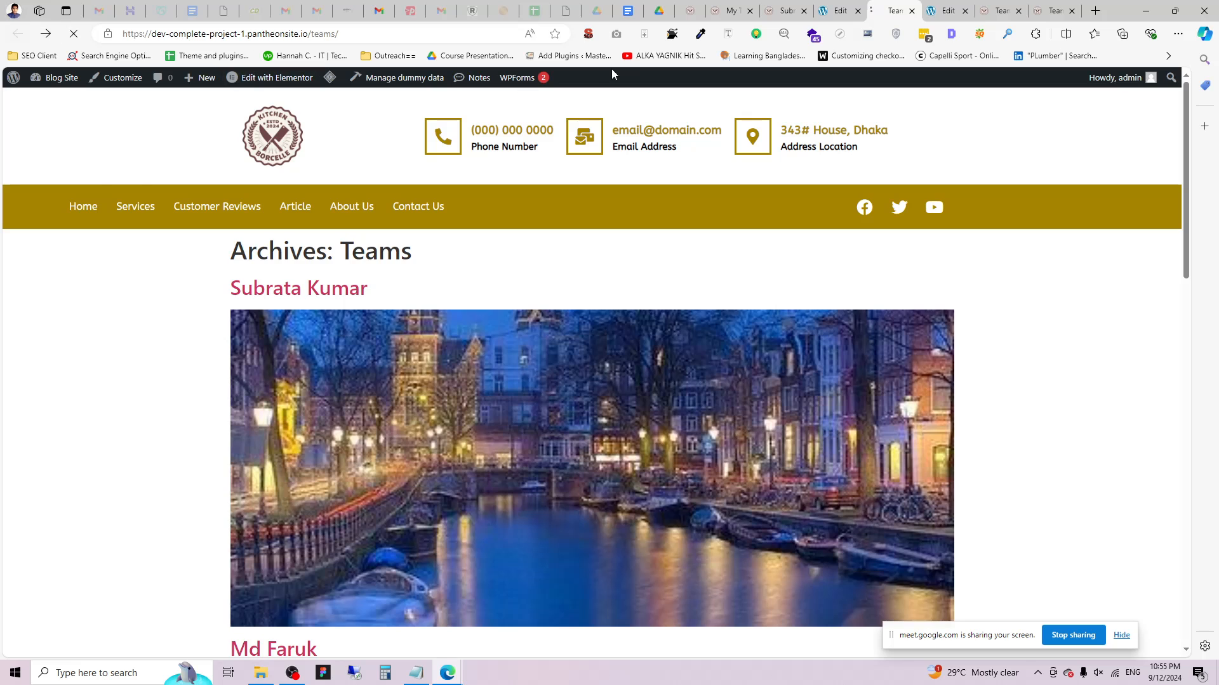
Open the first team member's profile page to check how the bio text looks.
left_click(731, 11)
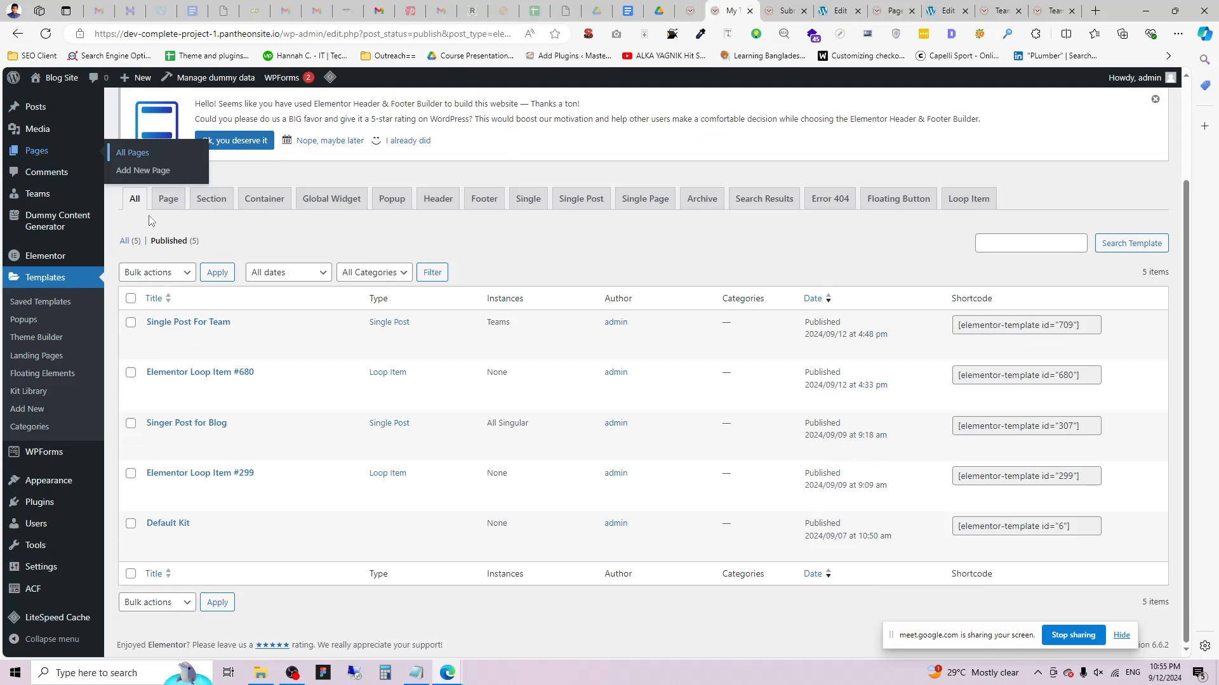
left_click(785, 11)
left_click(18, 33)
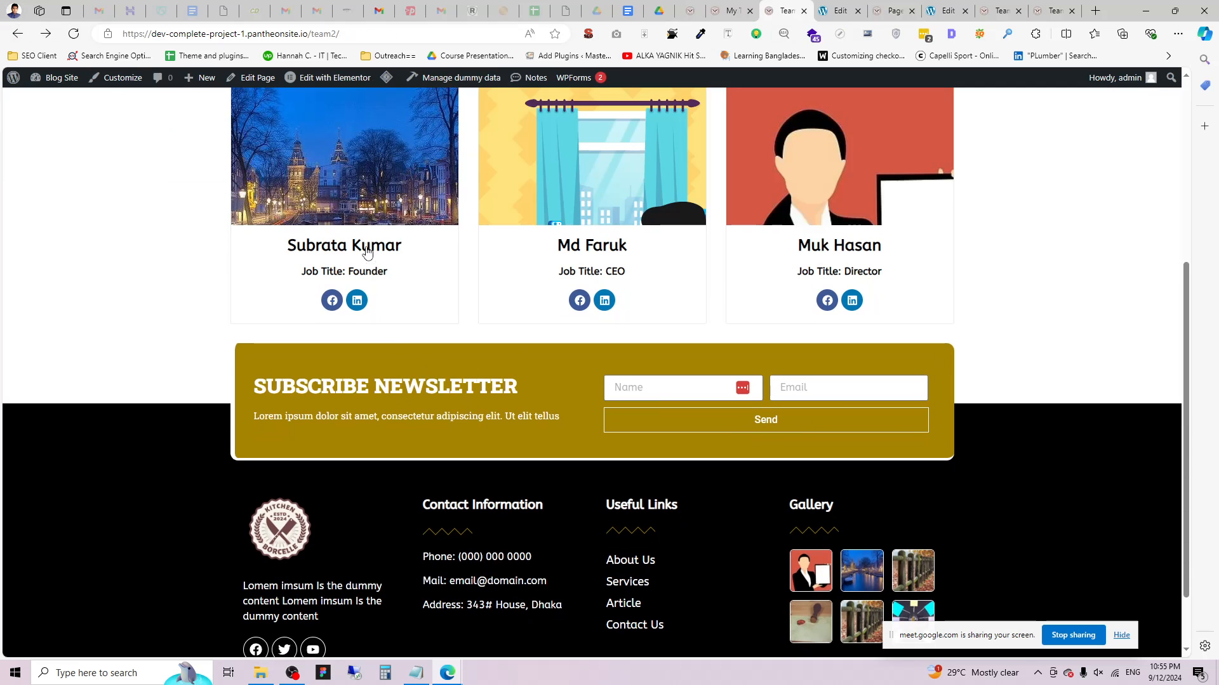
left_click(367, 249)
scroll(406, 281, "down", 4)
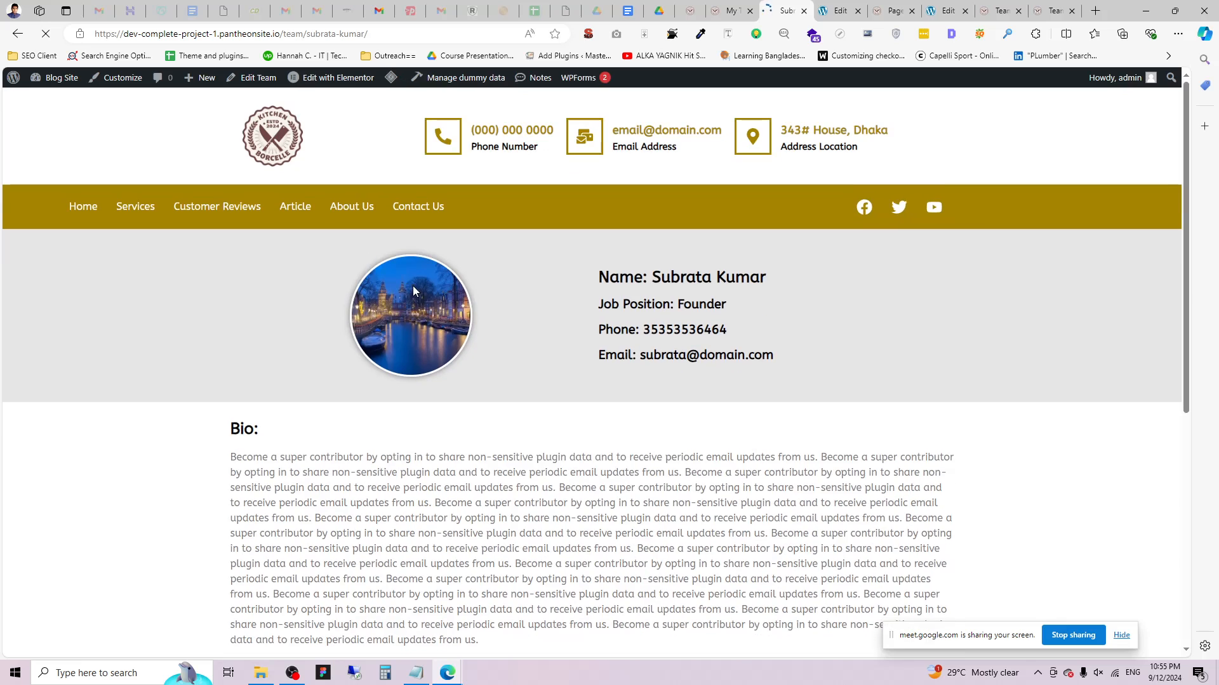
left_click_drag(619, 414, 222, 232)
left_click(388, 274)
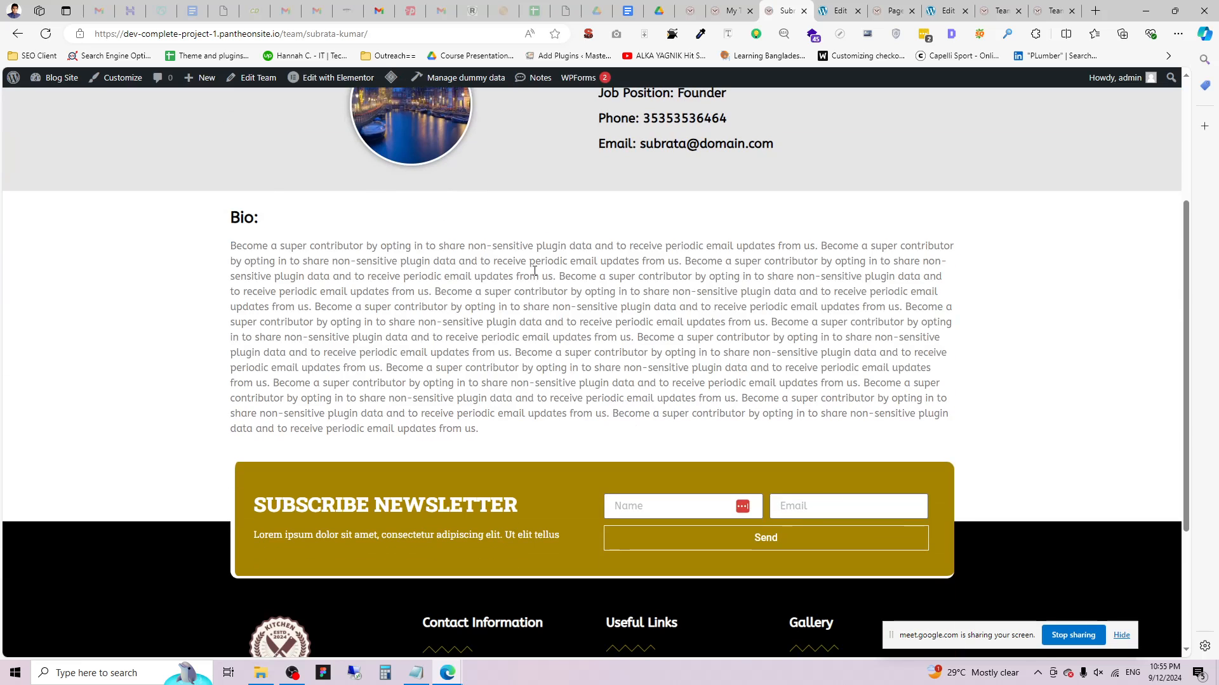
Set the Bio Text Color to black in the Style tab and update the template.
left_click(835, 6)
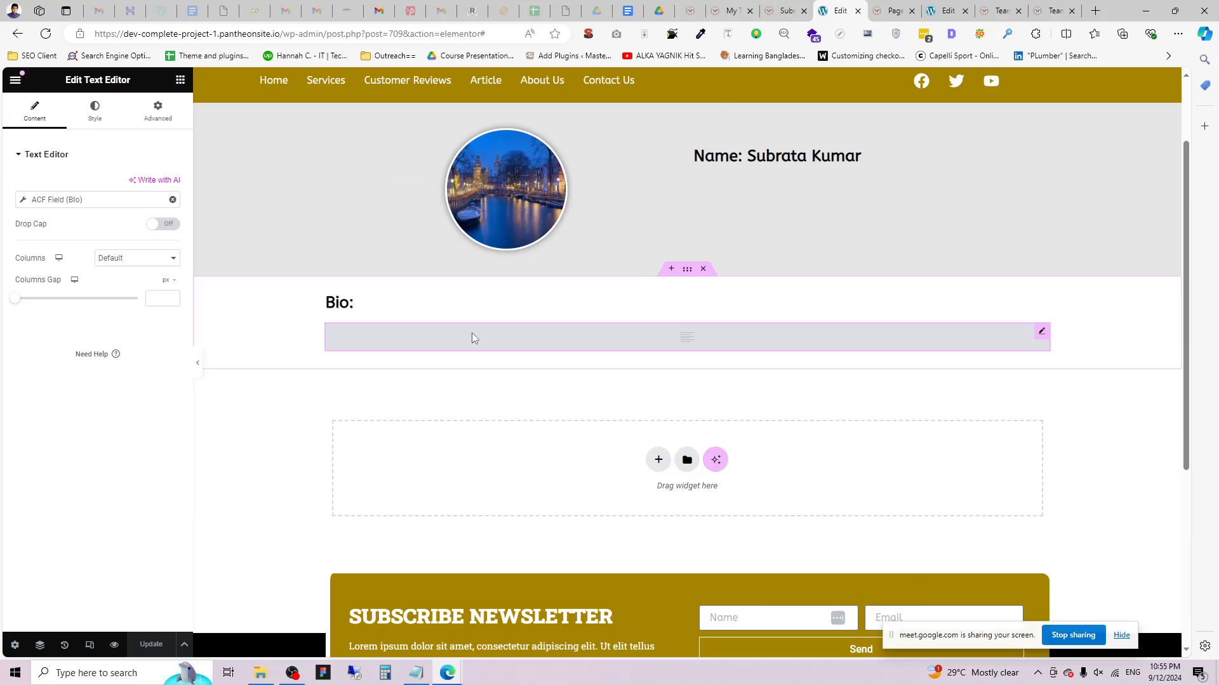
left_click(95, 111)
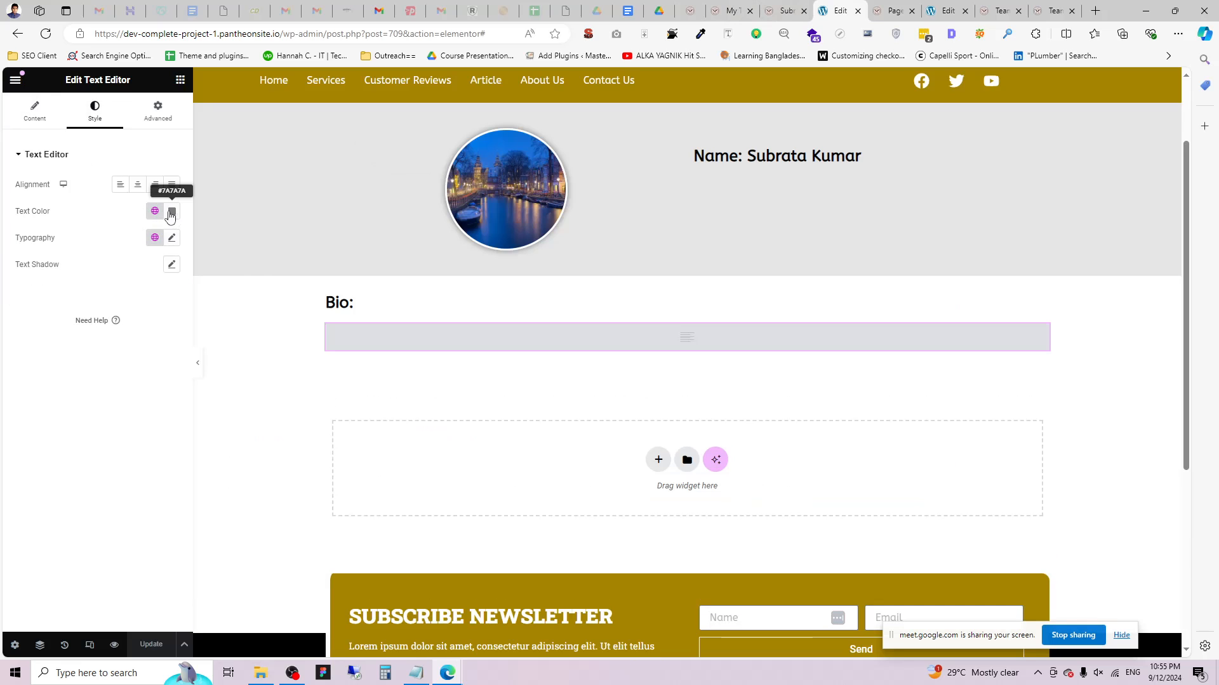
left_click(172, 210)
left_click_drag(188, 317, 25, 402)
left_click(5, 412)
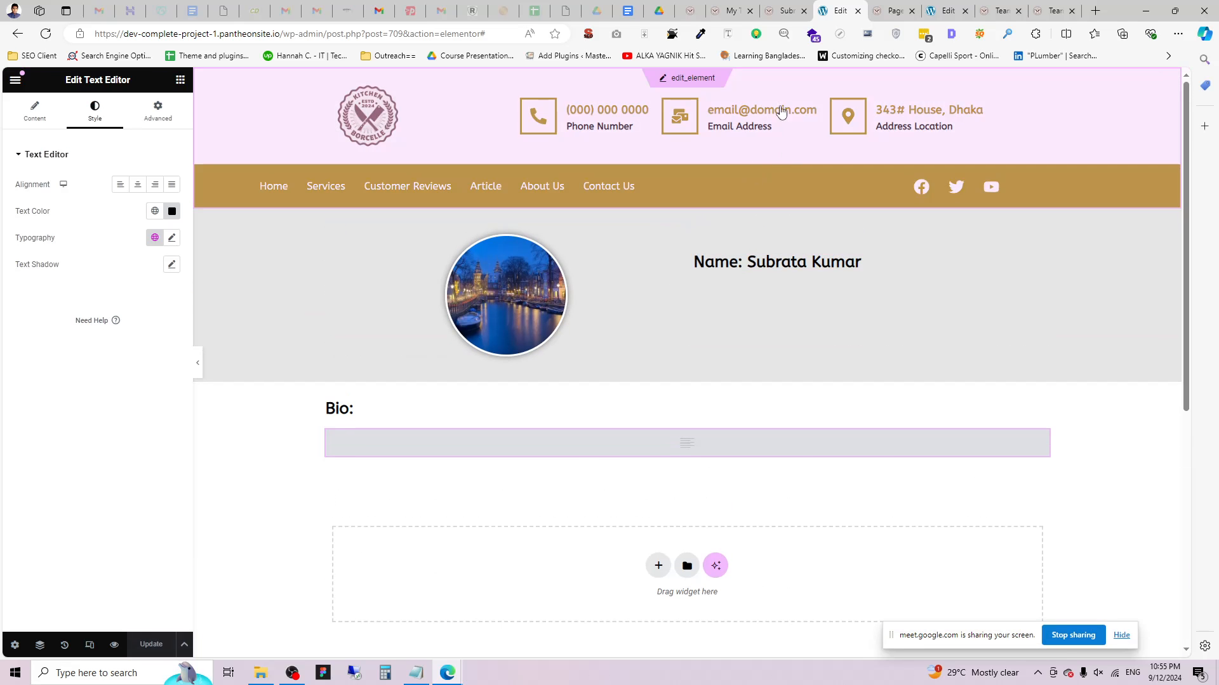
left_click(799, 7)
left_click(838, 11)
left_click(730, 10)
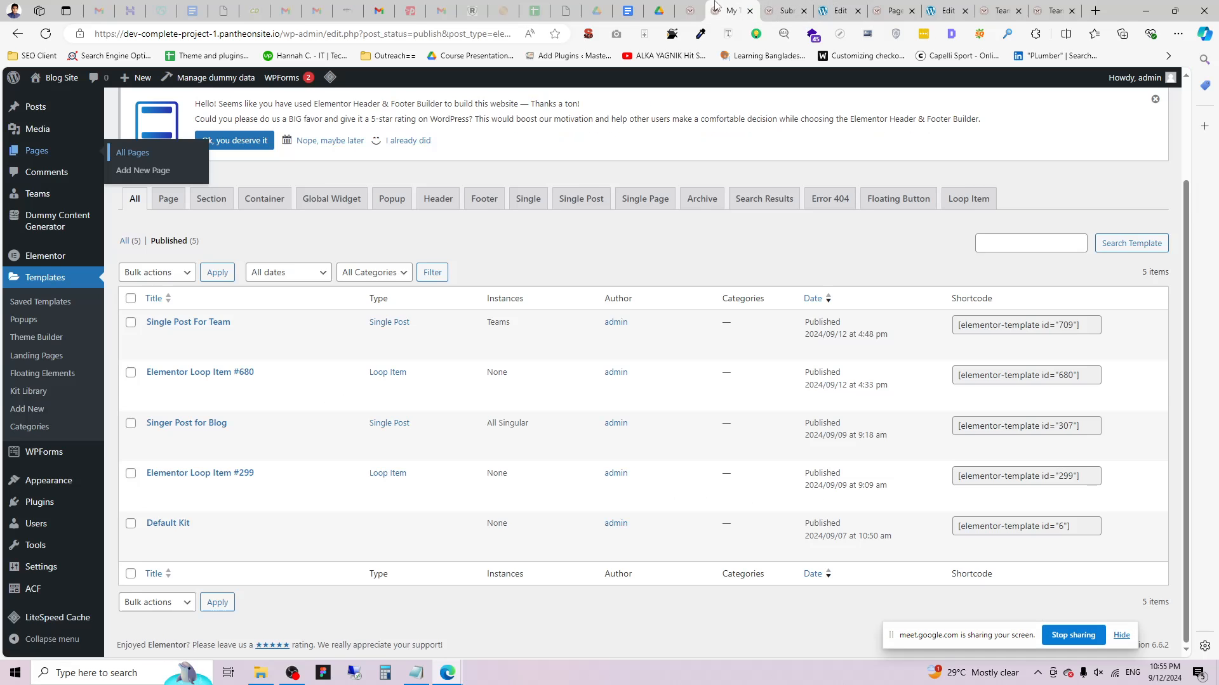
left_click(692, 10)
Reload the team member's page to confirm the bio text is now black.
left_click(783, 11)
scroll(435, 196, "up", 4)
left_click(46, 33)
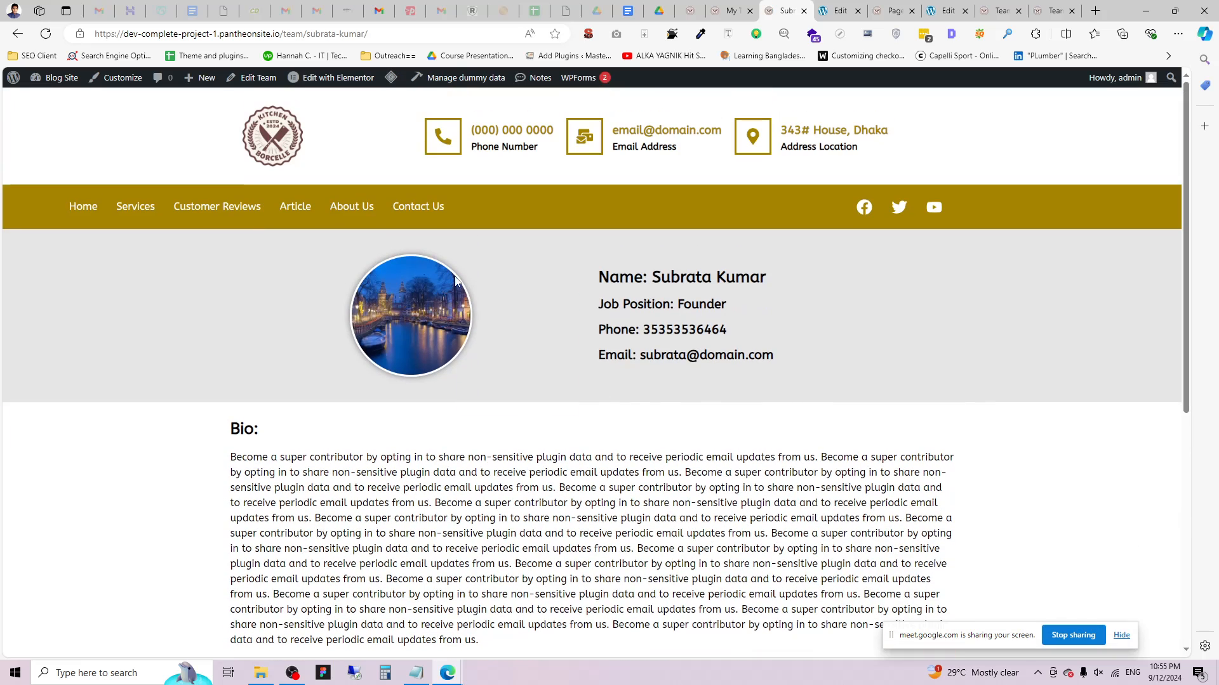
left_click_drag(573, 452, 230, 456)
Close the extra browser tabs for the member page, templates, editors and Teams archive.
left_click(803, 11)
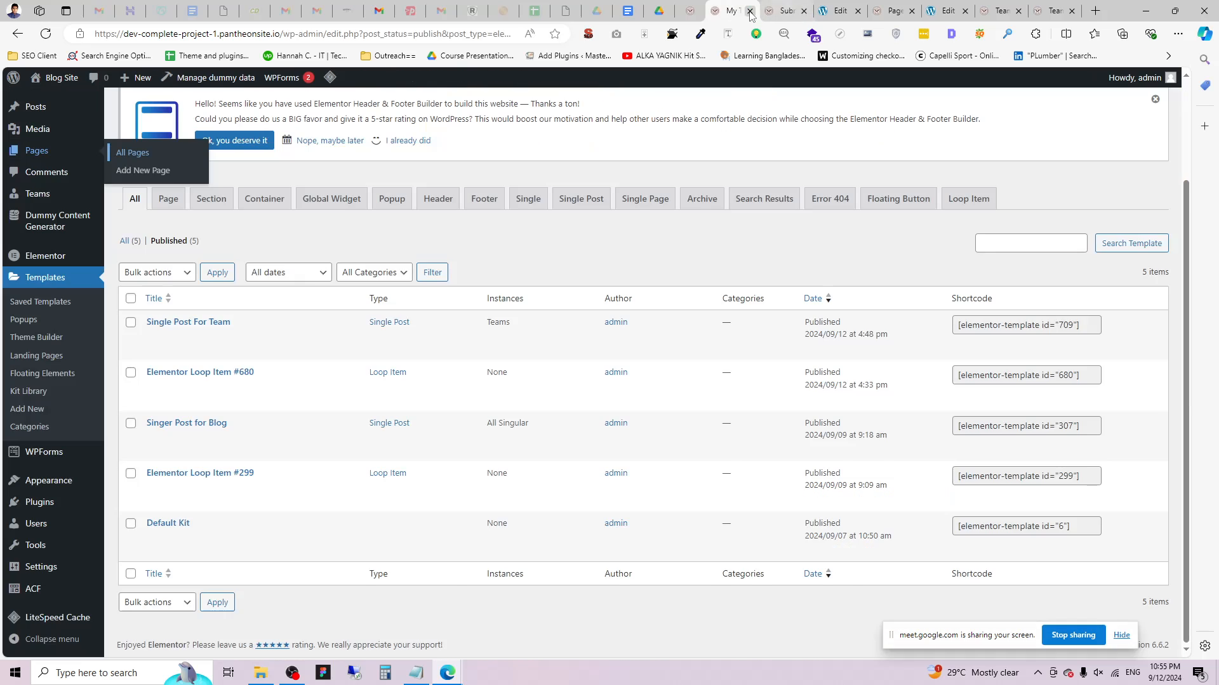
left_click(750, 11)
left_click(754, 11)
left_click(751, 10)
left_click(750, 10)
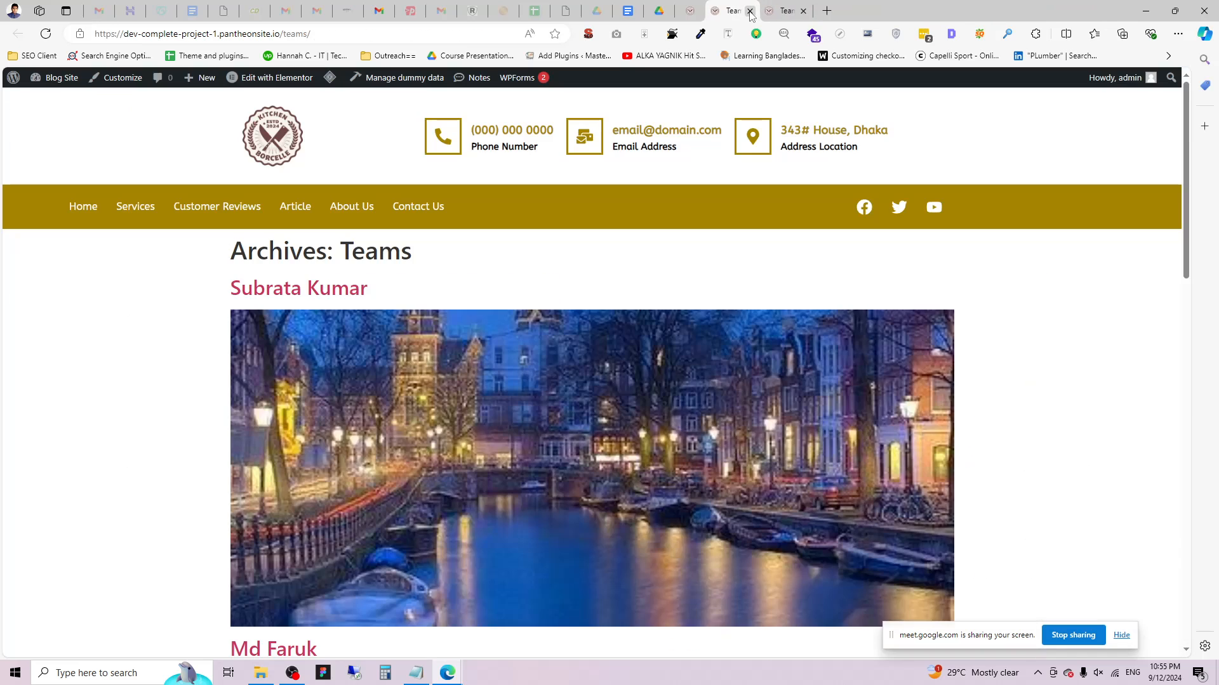
left_click(750, 10)
left_click(751, 11)
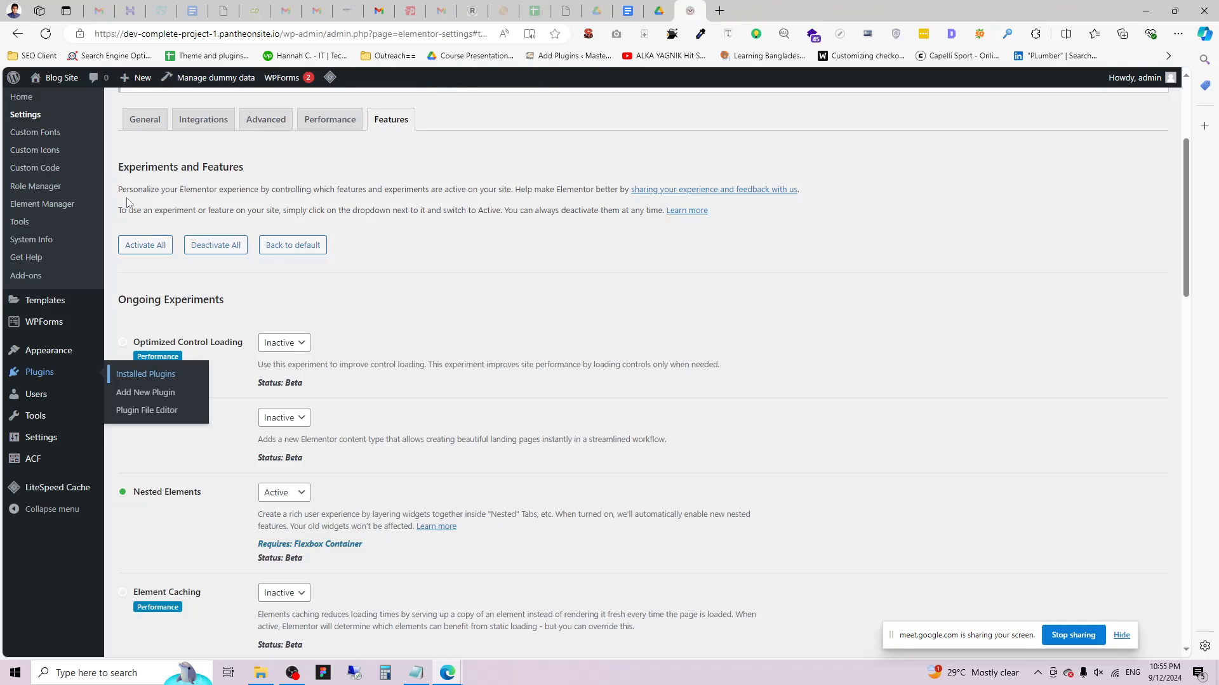
scroll(70, 143, "up", 4)
From Pages > All Pages, open the Team2 page in a new tab.
left_click(133, 180)
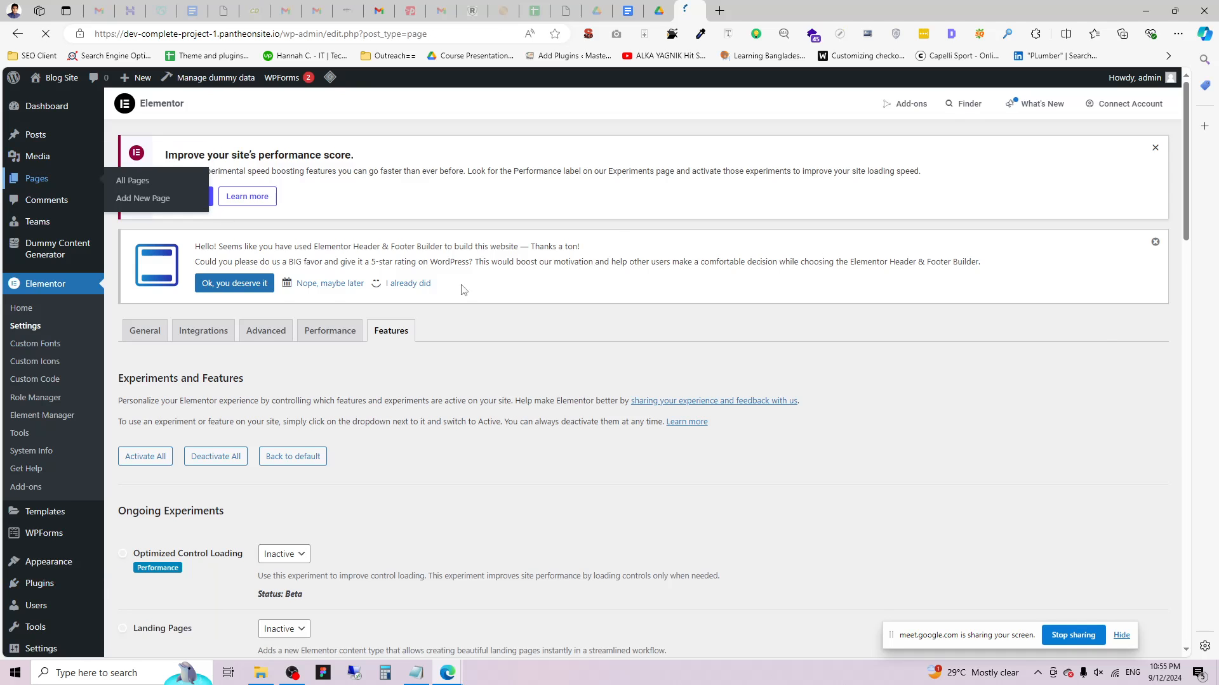
scroll(245, 399, "down", 2)
middle_click(245, 515)
left_click(755, 9)
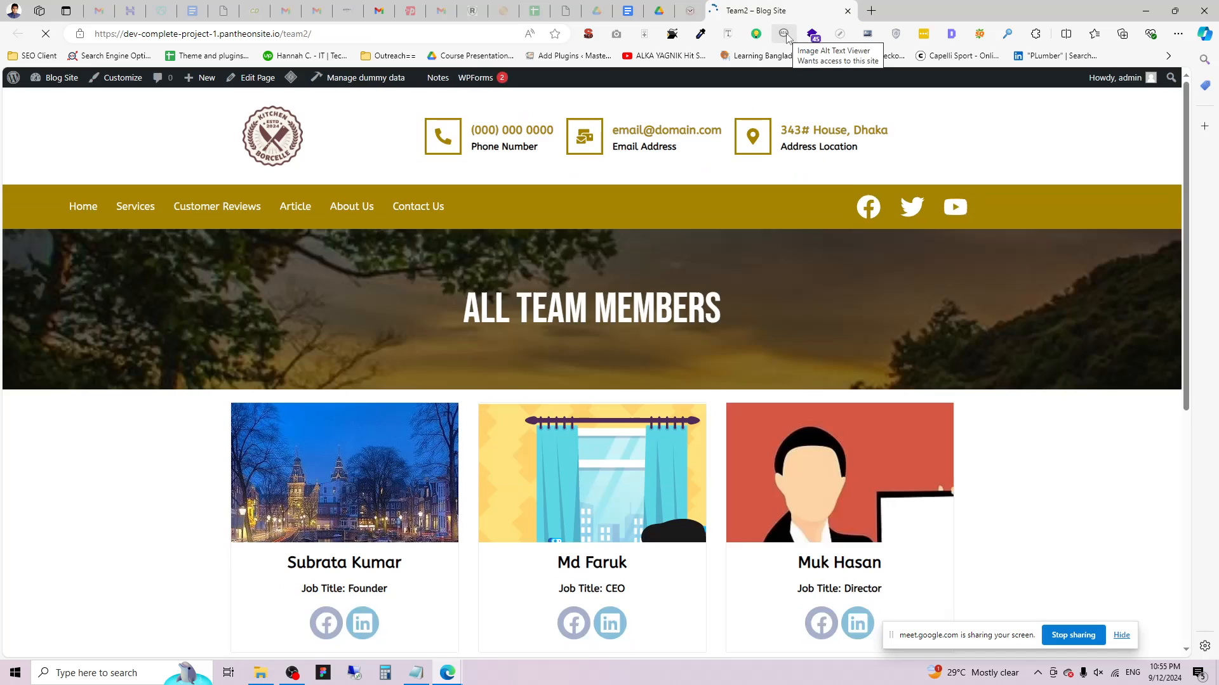
scroll(624, 353, "down", 3)
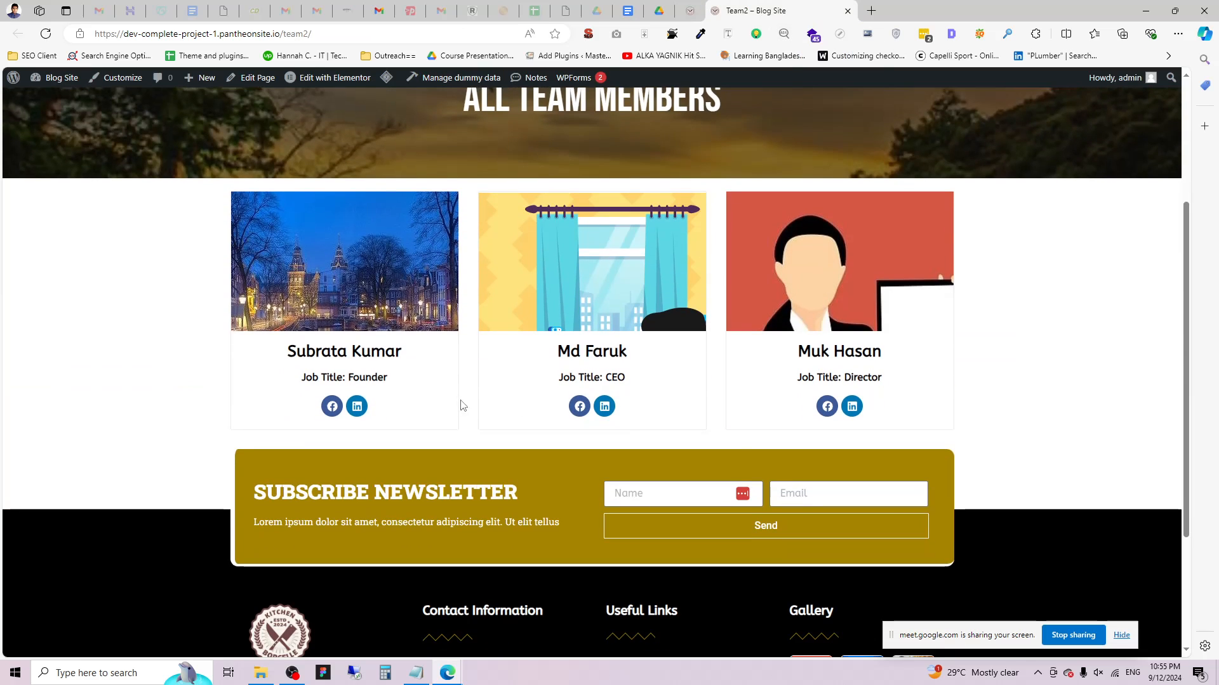
Check the second member's profile in a new tab, then close it and return to the Pages list.
middle_click(587, 353)
key("ctrl+Tab")
scroll(559, 317, "down", 3)
scroll(556, 318, "up", 3)
left_click_drag(600, 278, 762, 369)
left_click(749, 489)
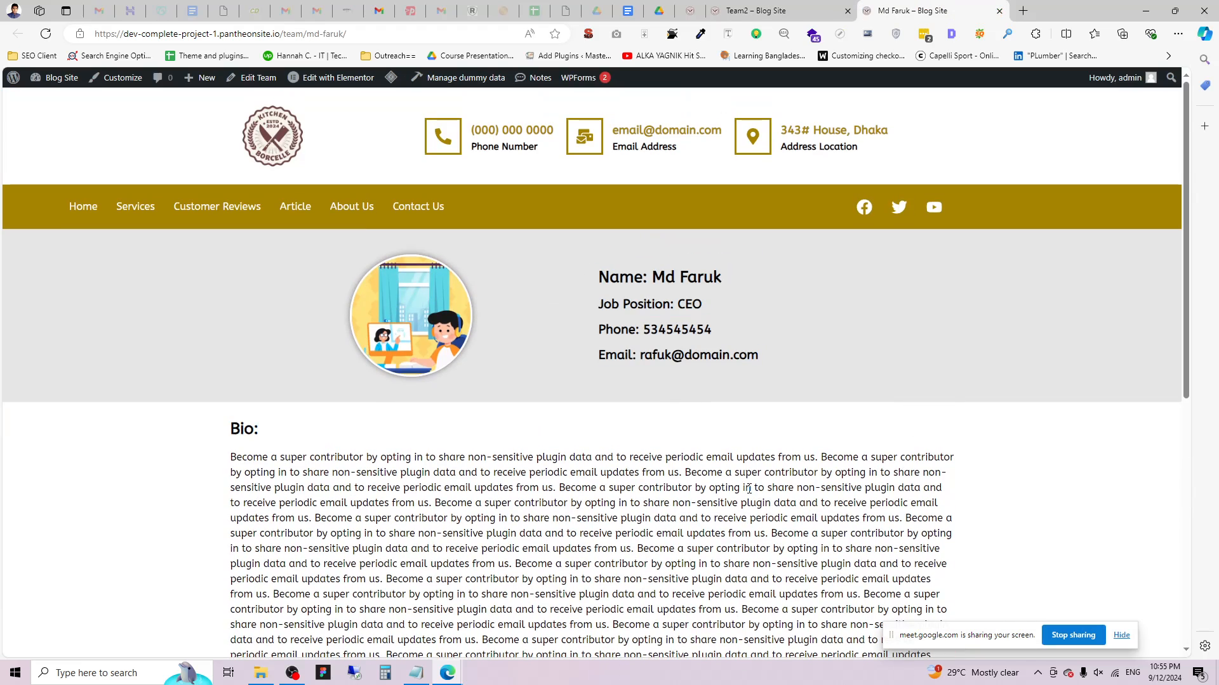
left_click(999, 11)
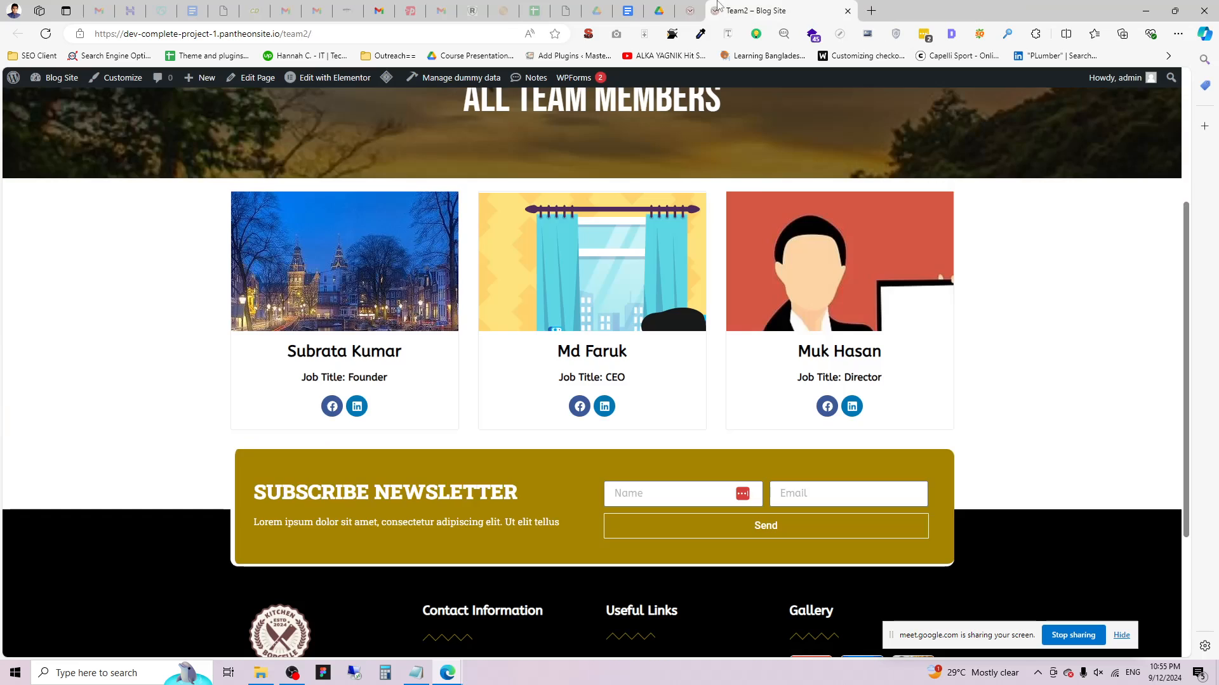
left_click(659, 10)
left_click(681, 8)
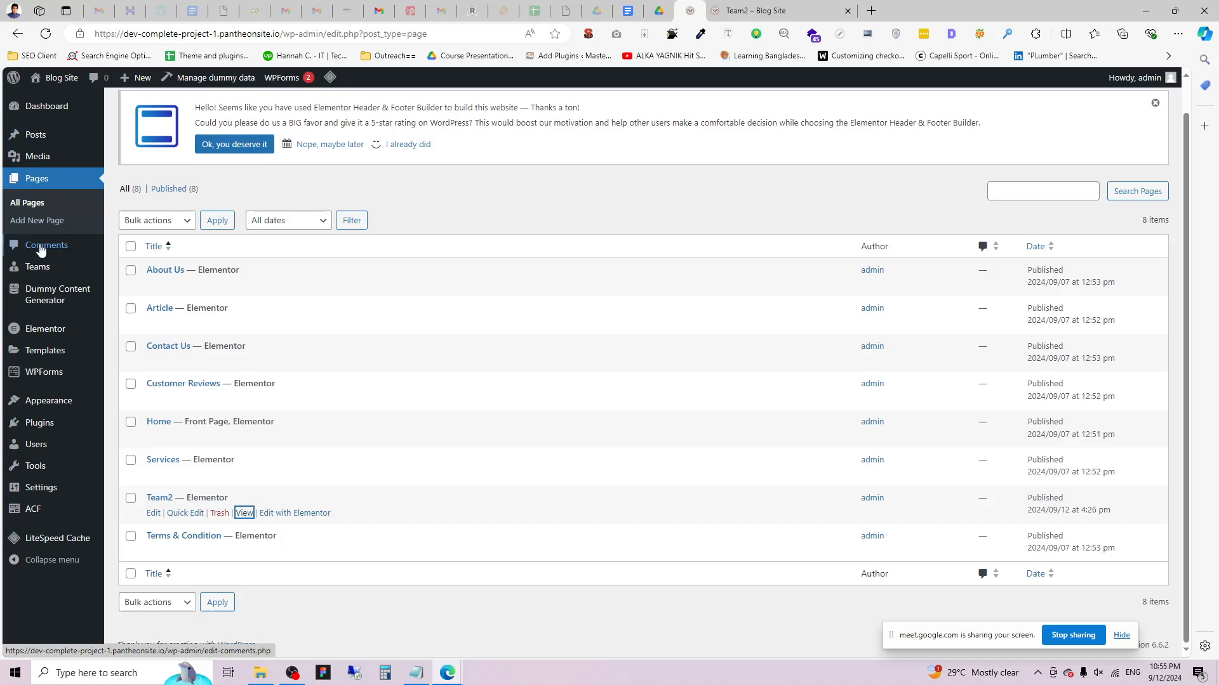
Add a new Team entry titled with the member's name and begin entering Freelancer as Job Title.
mouse_move(38, 268)
left_click(144, 293)
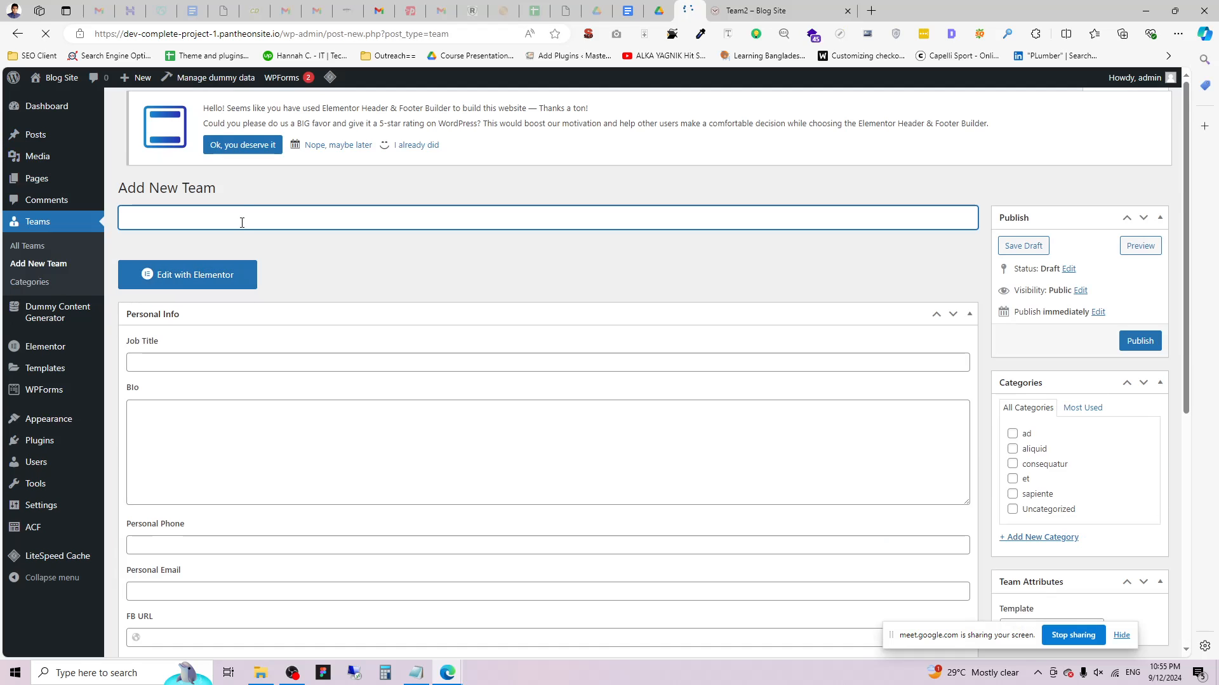
left_click(252, 227)
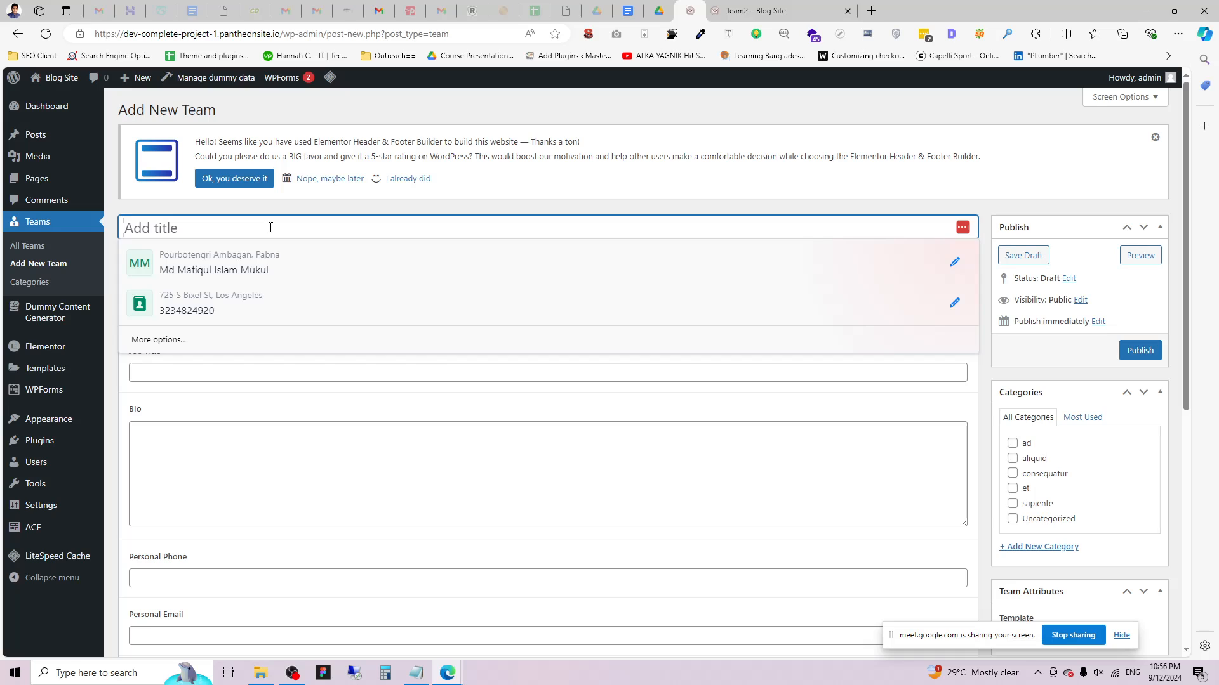
type("Sawan")
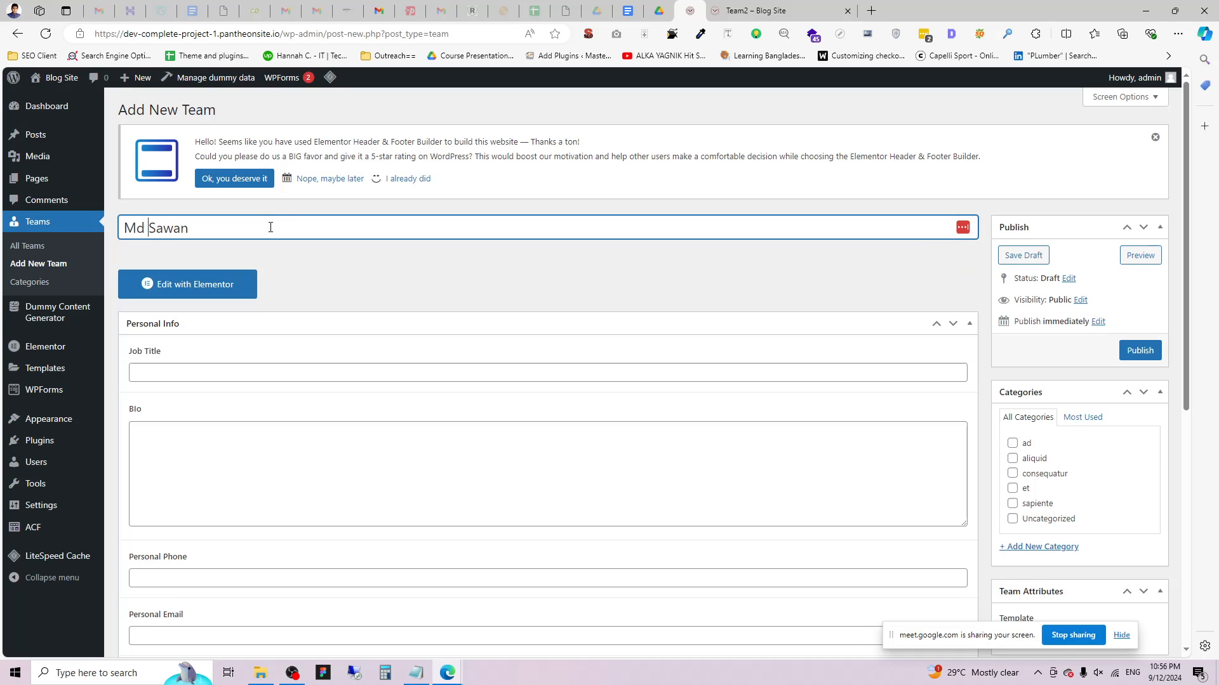
left_click(301, 376)
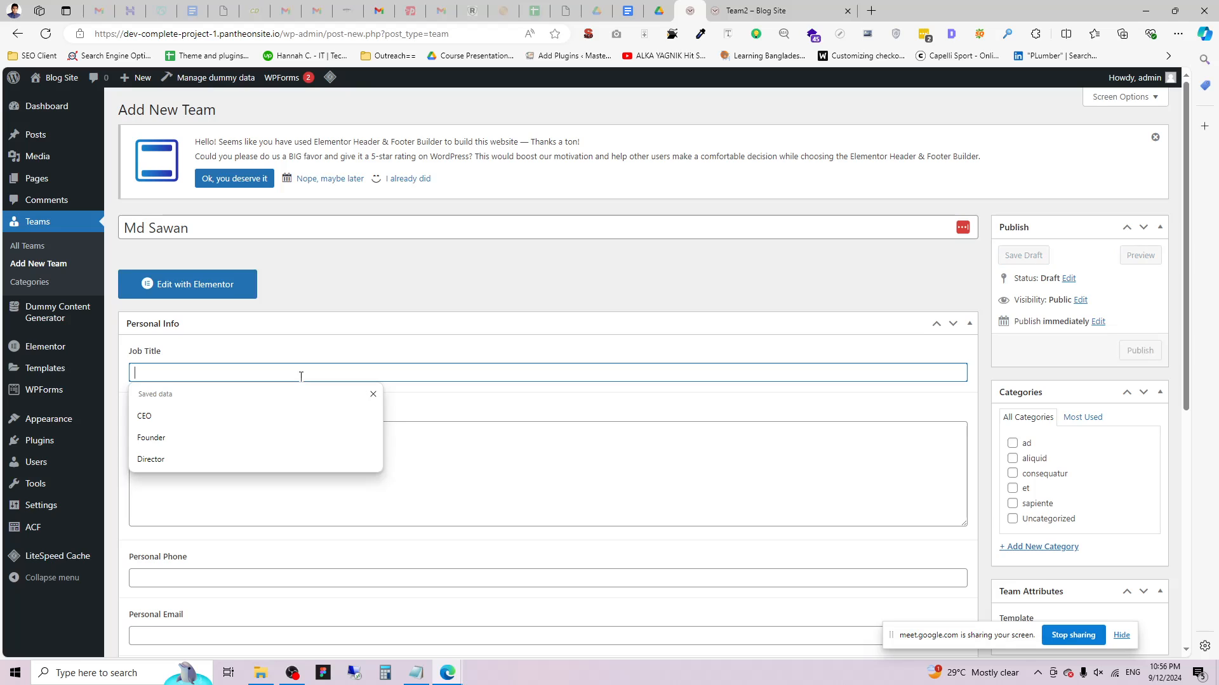
type("Owner")
left_click(285, 442)
double_click(207, 372)
type("Freelancer")
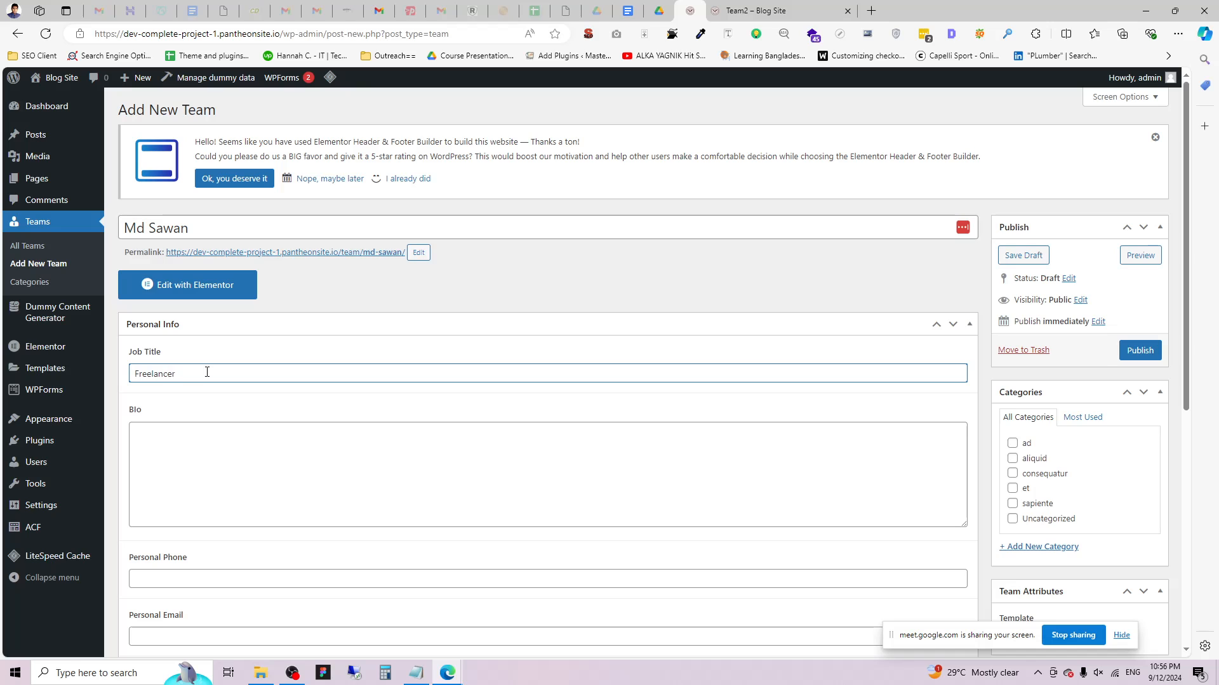
Paste a sample line of text into the Bio field.
left_click(218, 427)
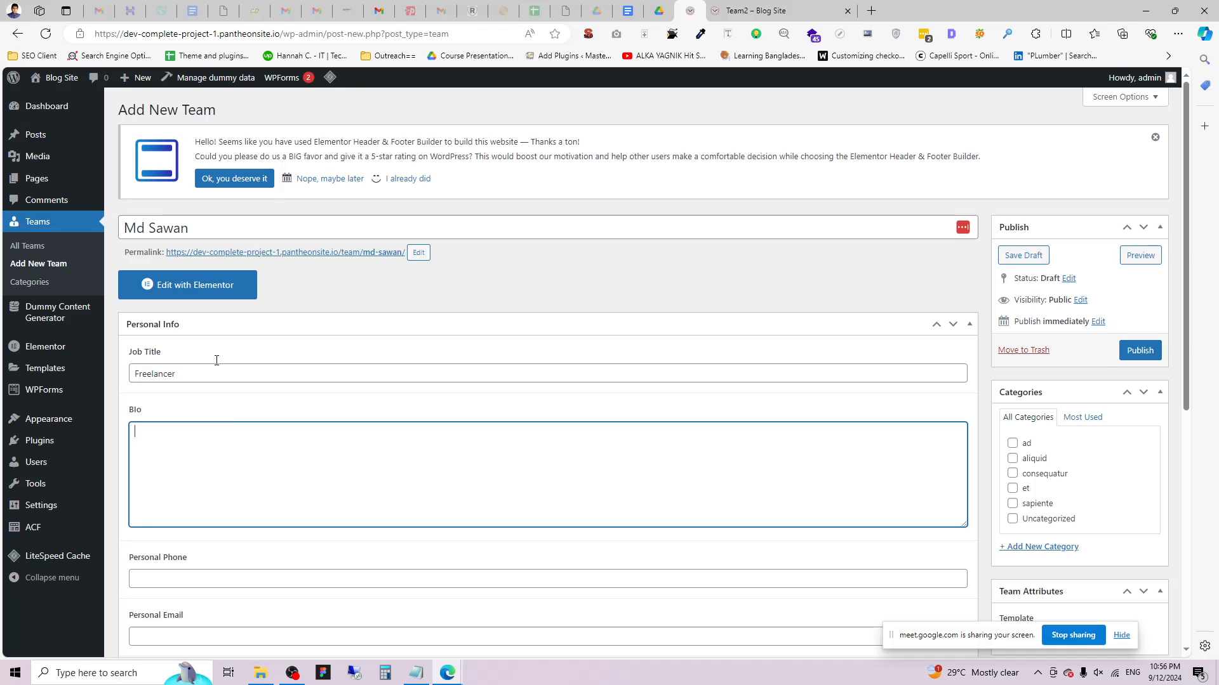
triple_click(283, 143)
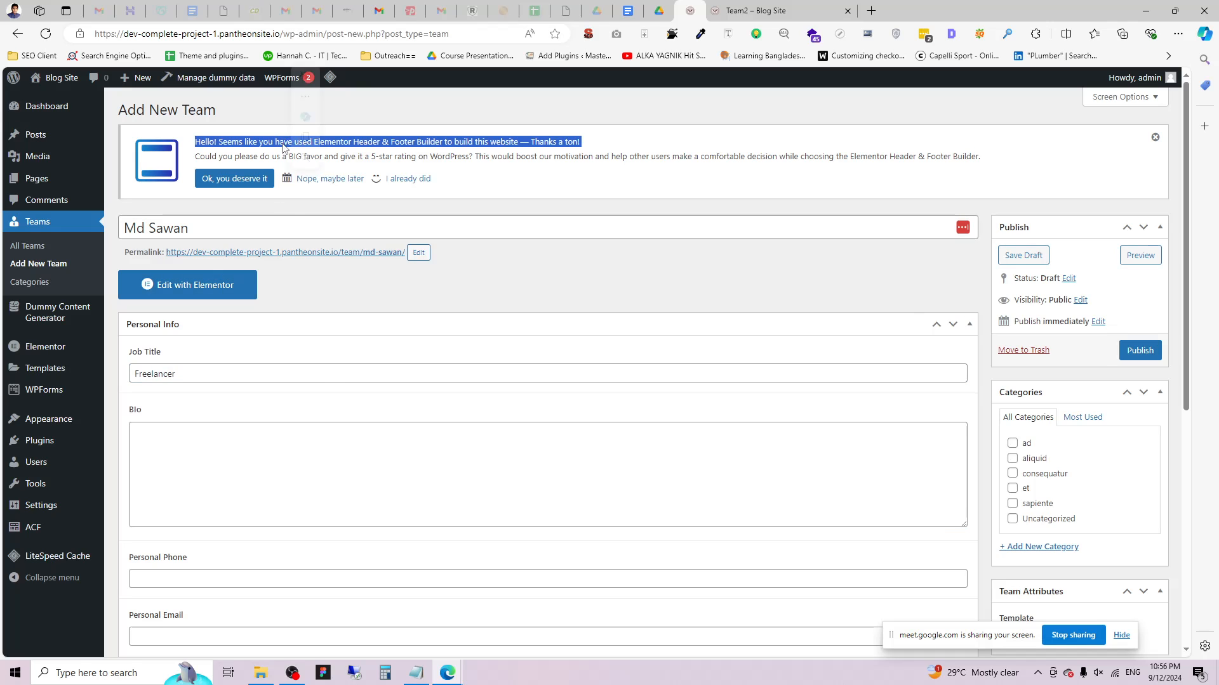
left_click(285, 471)
key("ctrl+v")
key("ctrl+v")
key("ctrl+v")
key("ctrl+v")
key("ctrl+v")
key("ctrl+v")
Fill in the personal phone number and personal email address.
scroll(202, 307, "down", 5)
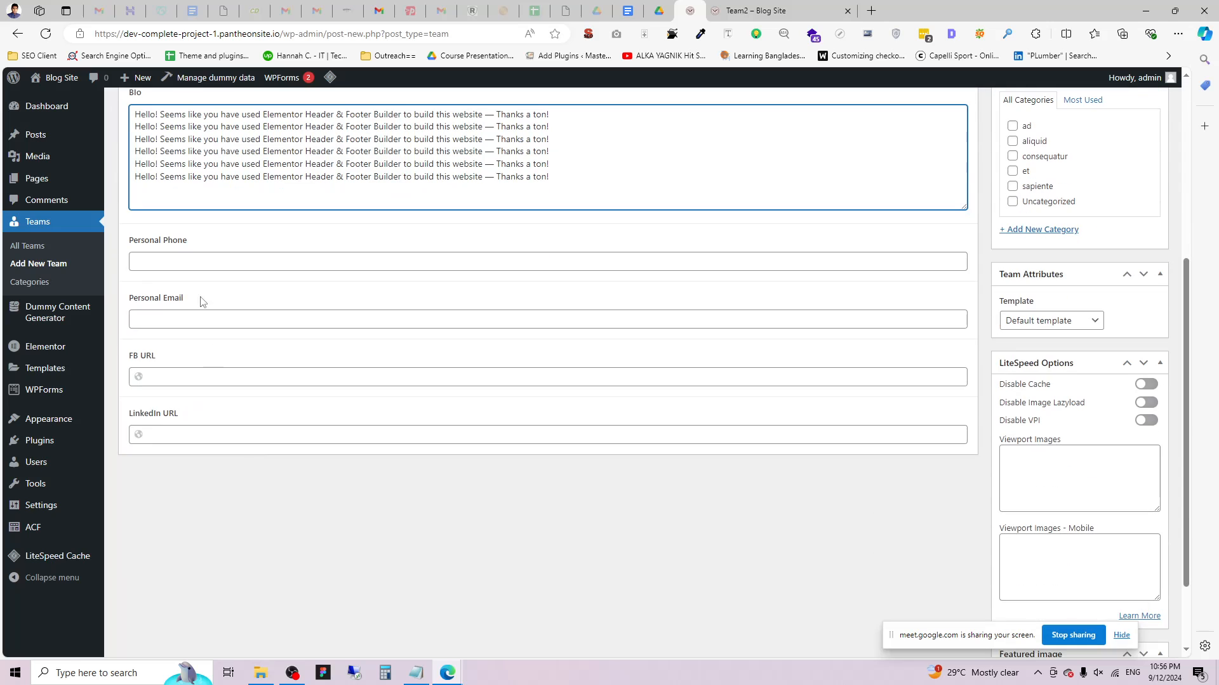
left_click(206, 259)
type("4")
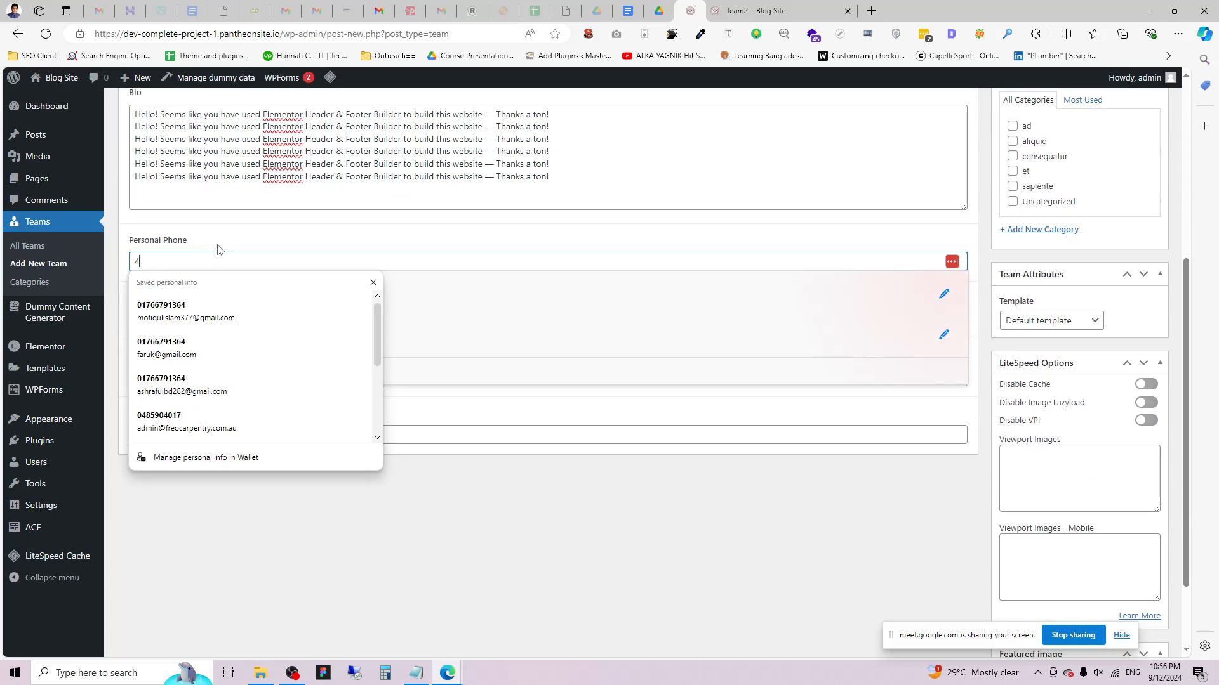
type("44444444444444444")
left_click(219, 319)
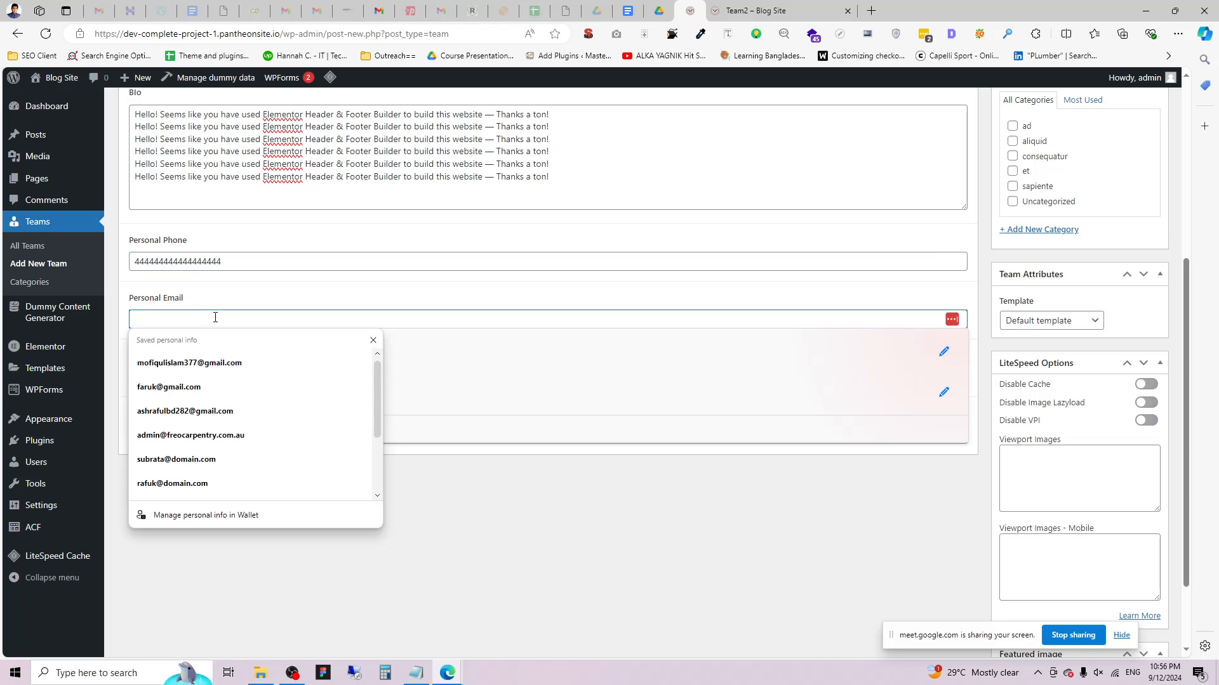
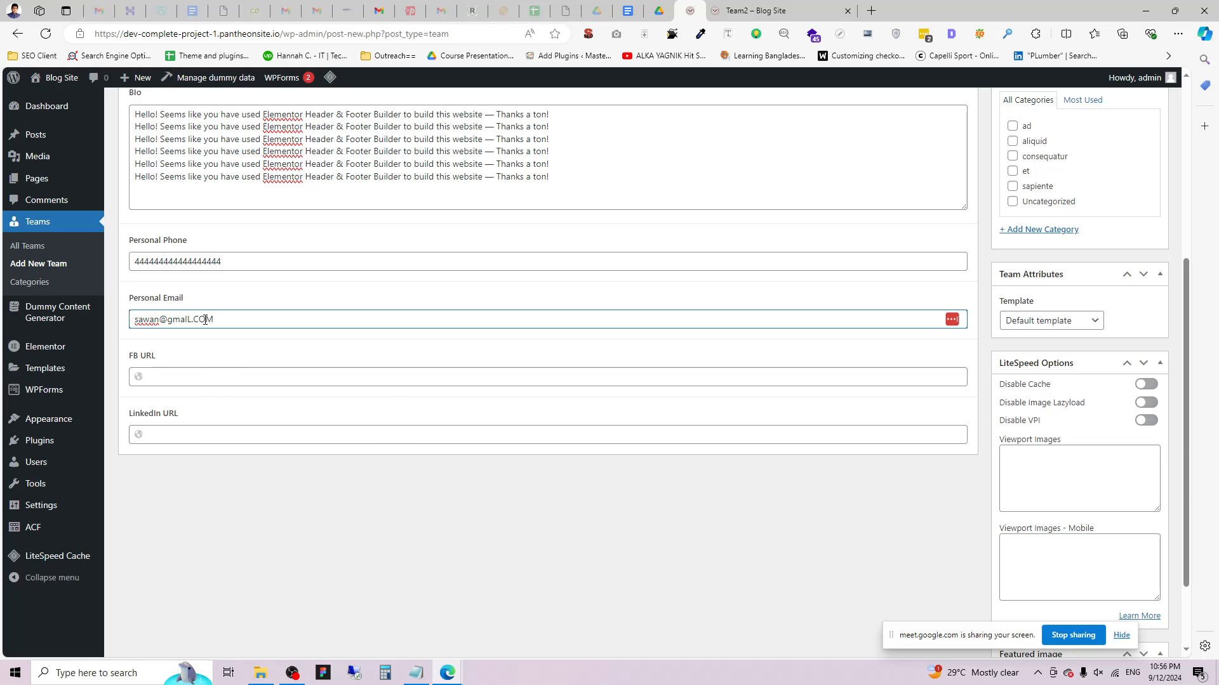
Fill the Facebook URL from a saved link, then reuse it as the LinkedIn URL with LINKEDIN replacing facebook.
left_click(227, 378)
key("Down")
key("Return")
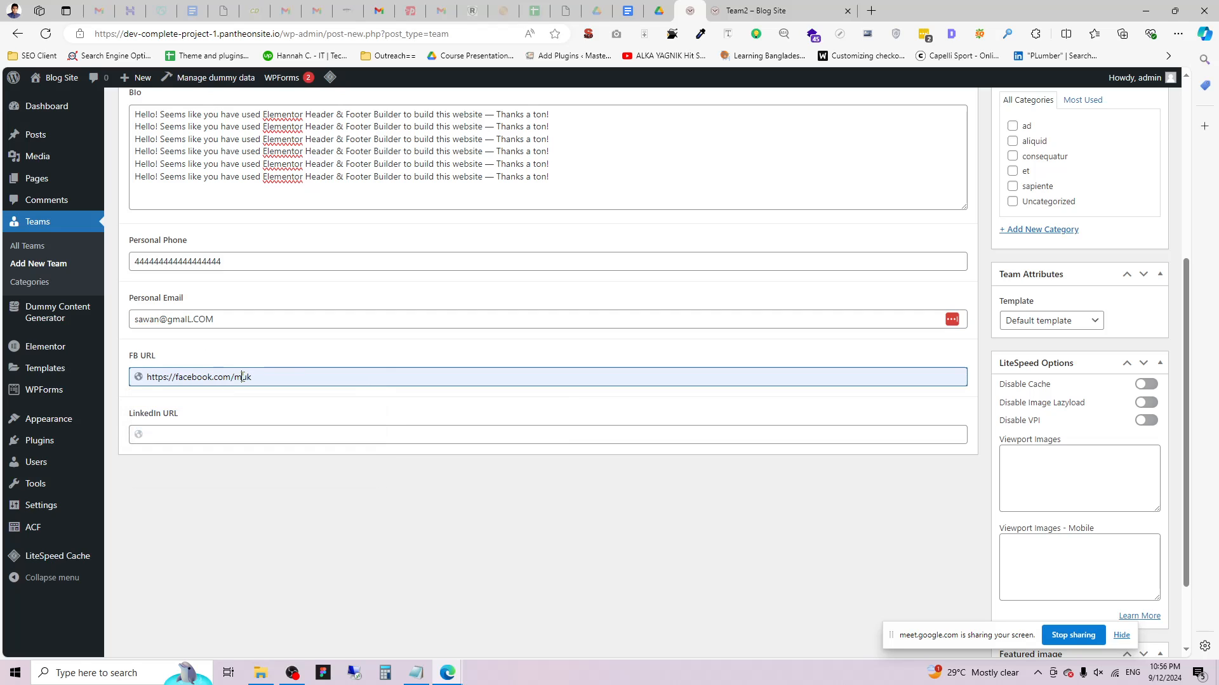
type("SA")
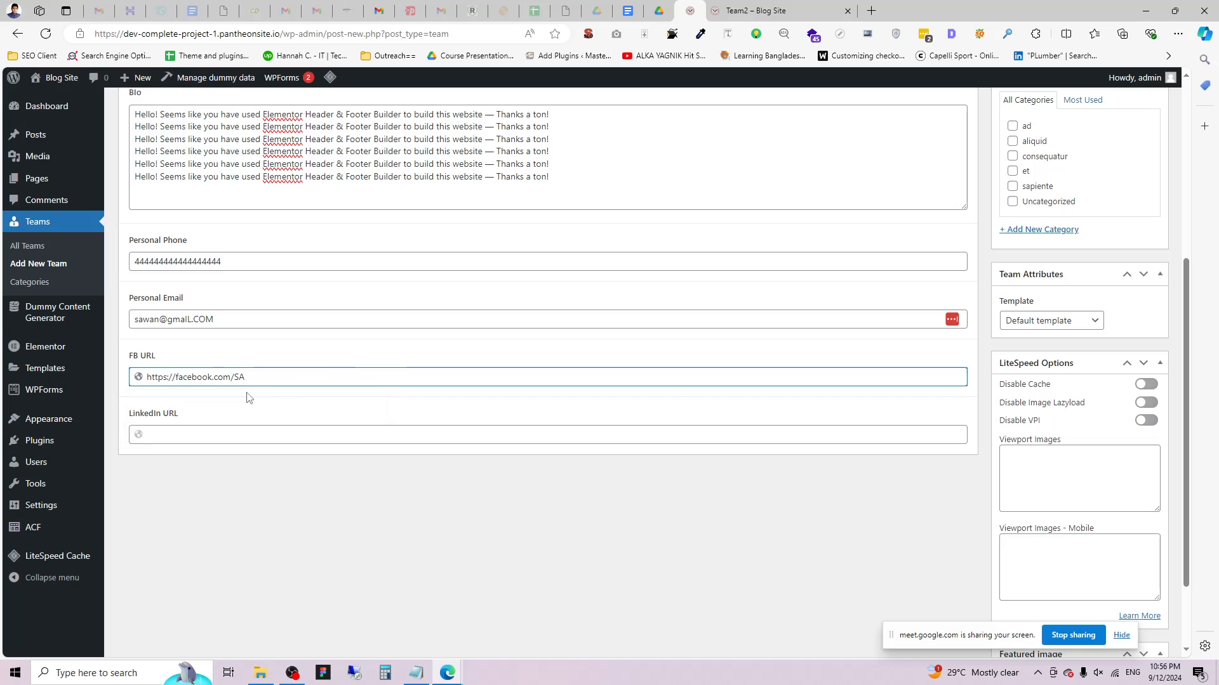
left_click_drag(246, 378, 126, 376)
key("ctrl+c")
left_click(233, 435)
key("ctrl+v")
double_click(205, 438)
type("LIN")
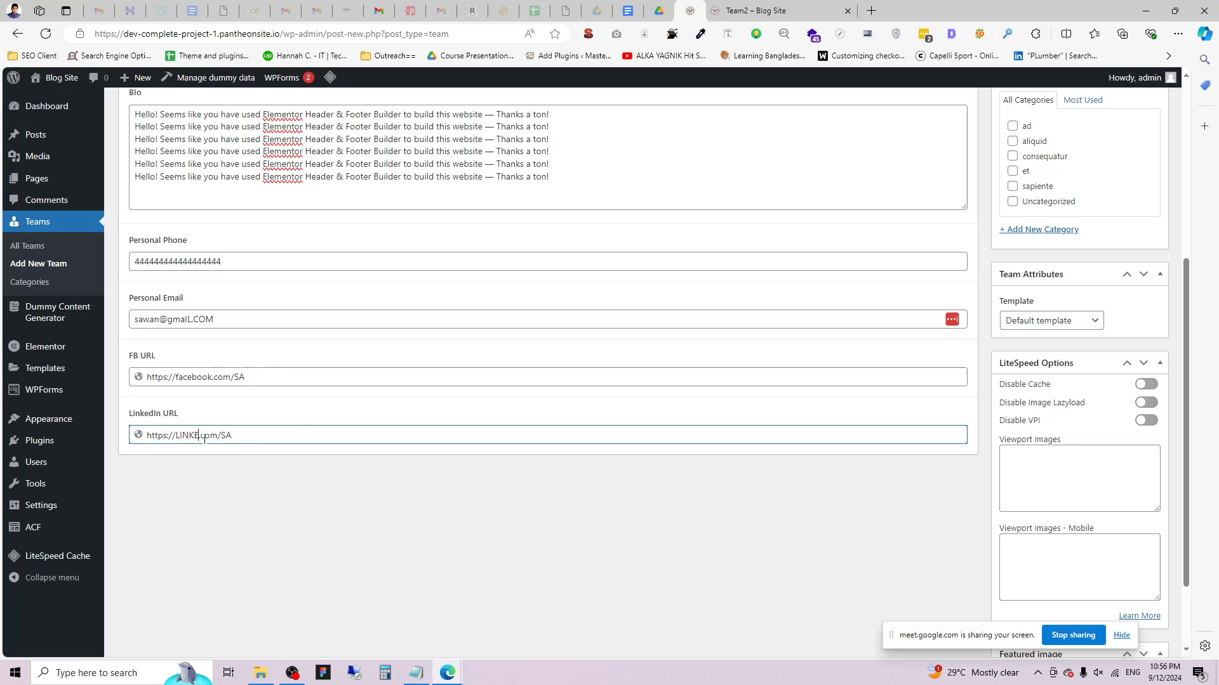
scroll(1073, 572, "down", 2)
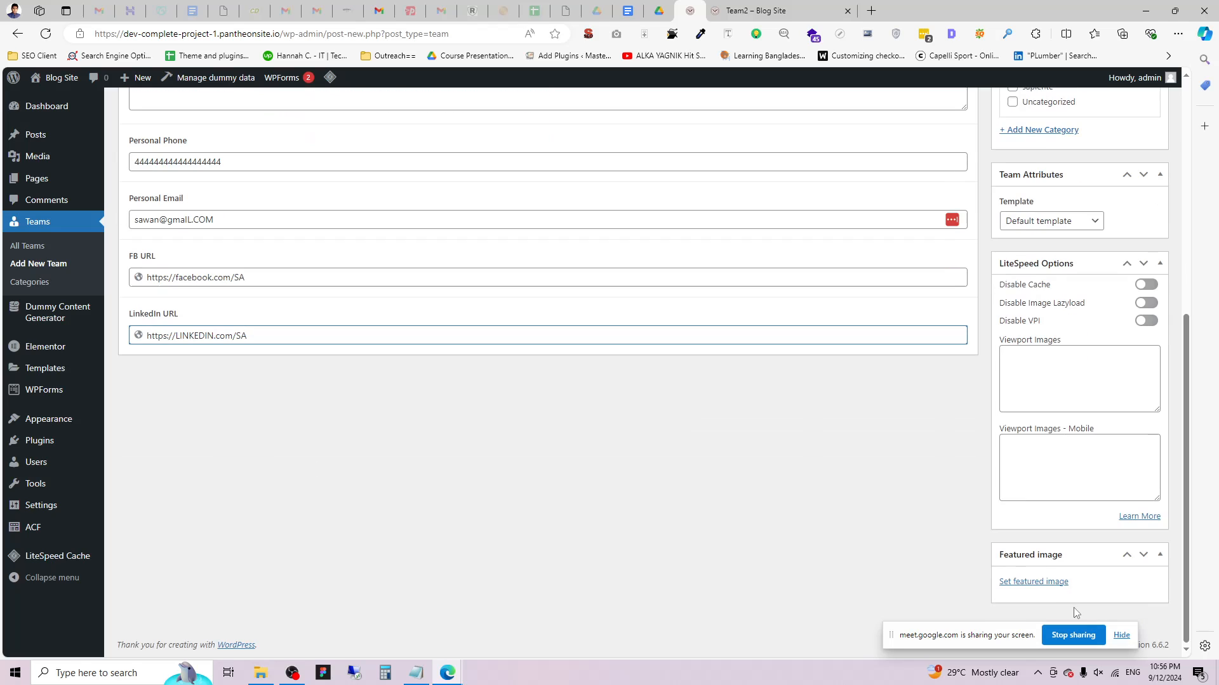
Set the lightbulb image wp_dummy_content_generator_42.jpg as featured image and publish the entry.
left_click(1041, 582)
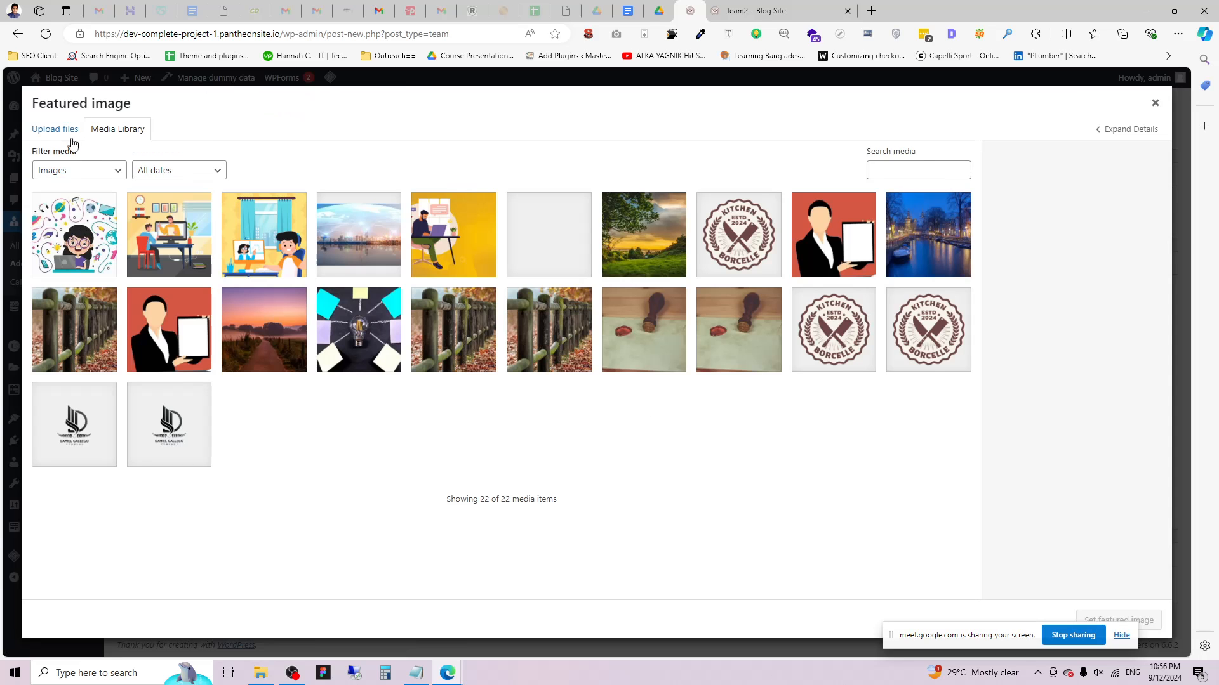
left_click(87, 235)
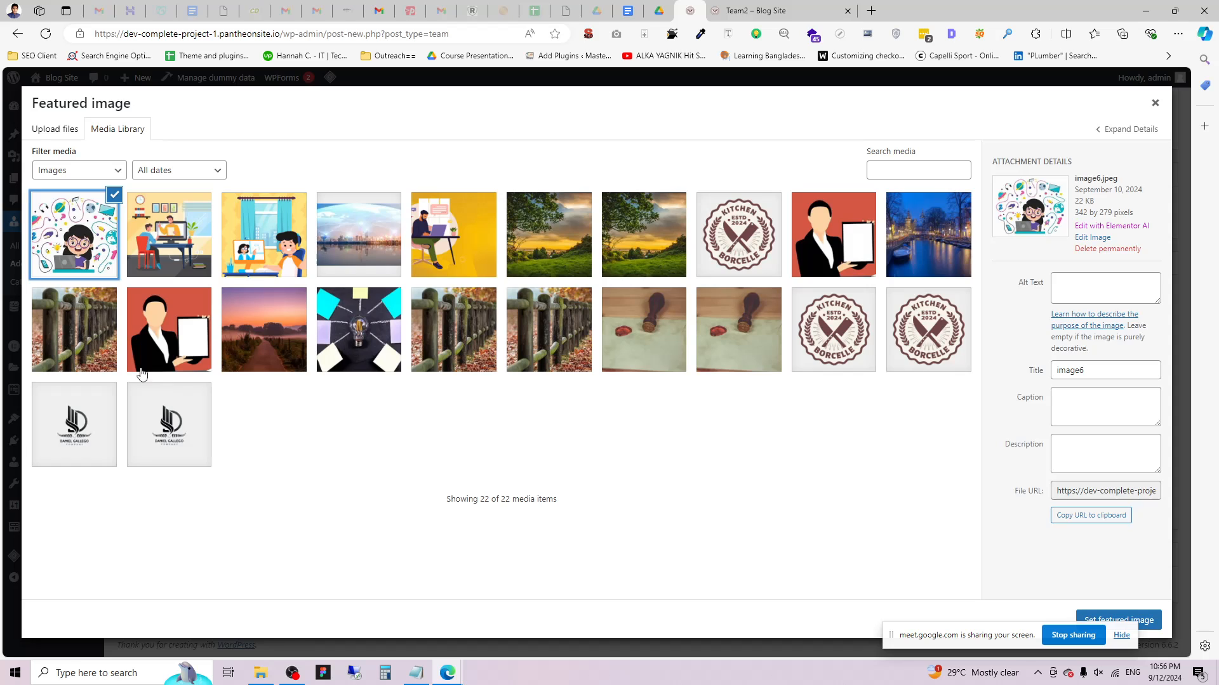
left_click(105, 350)
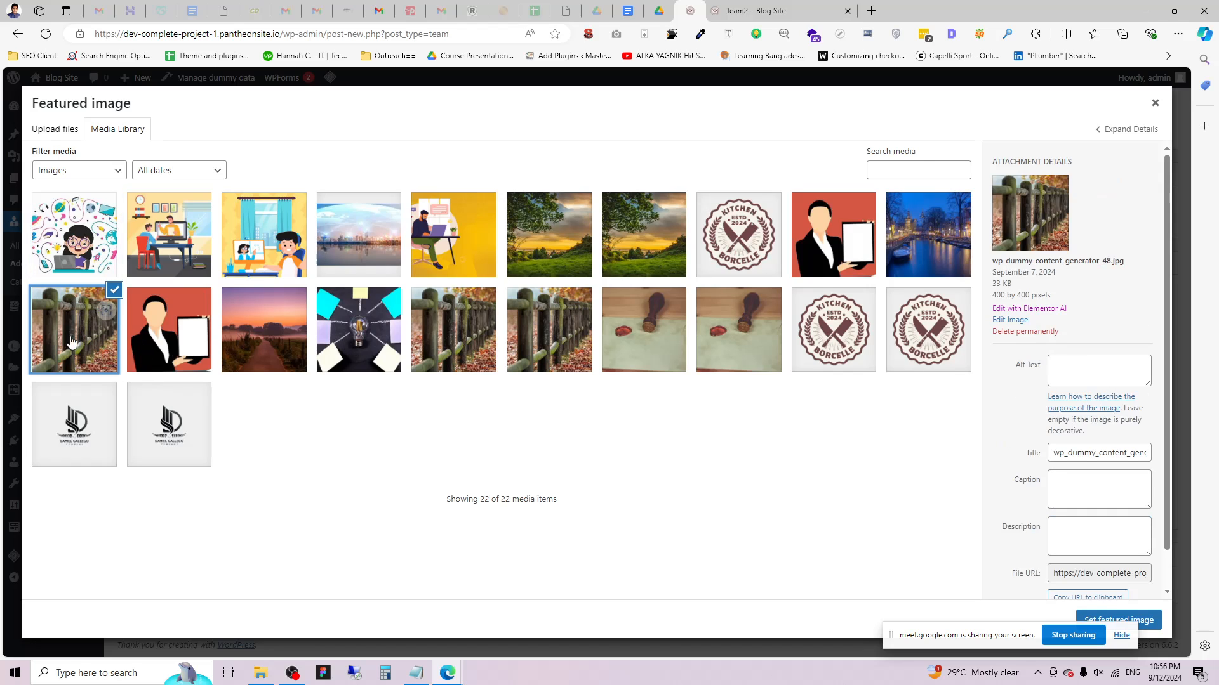
left_click(351, 352)
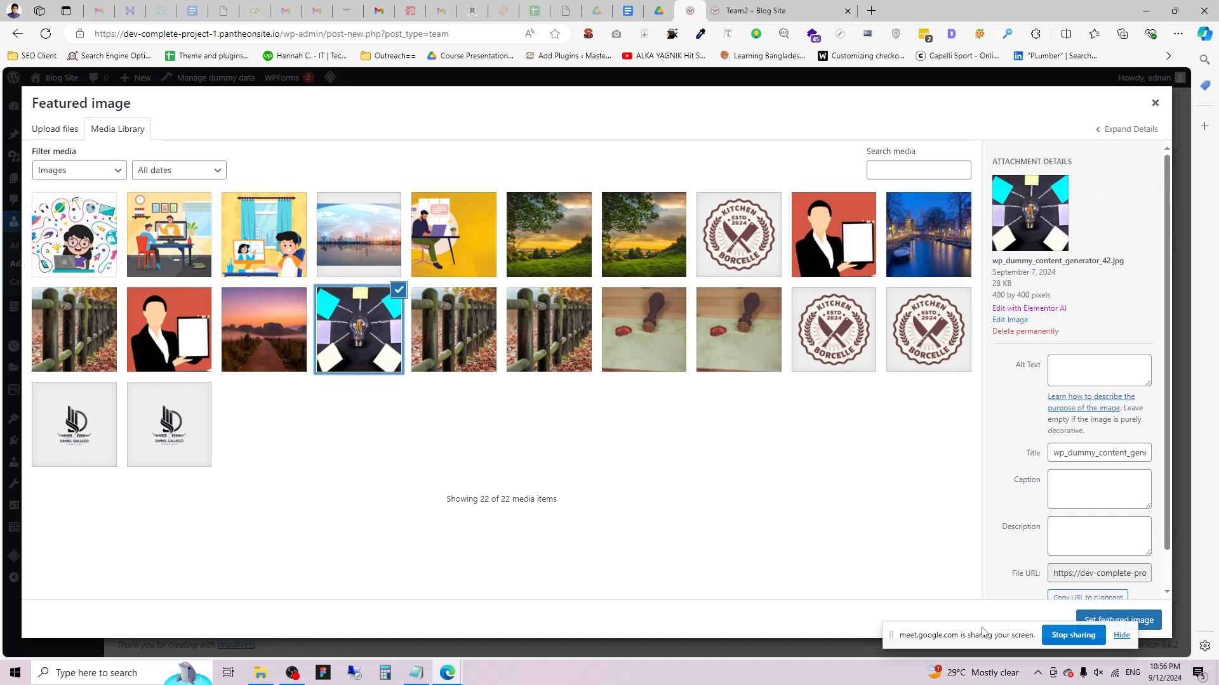
left_click(1119, 620)
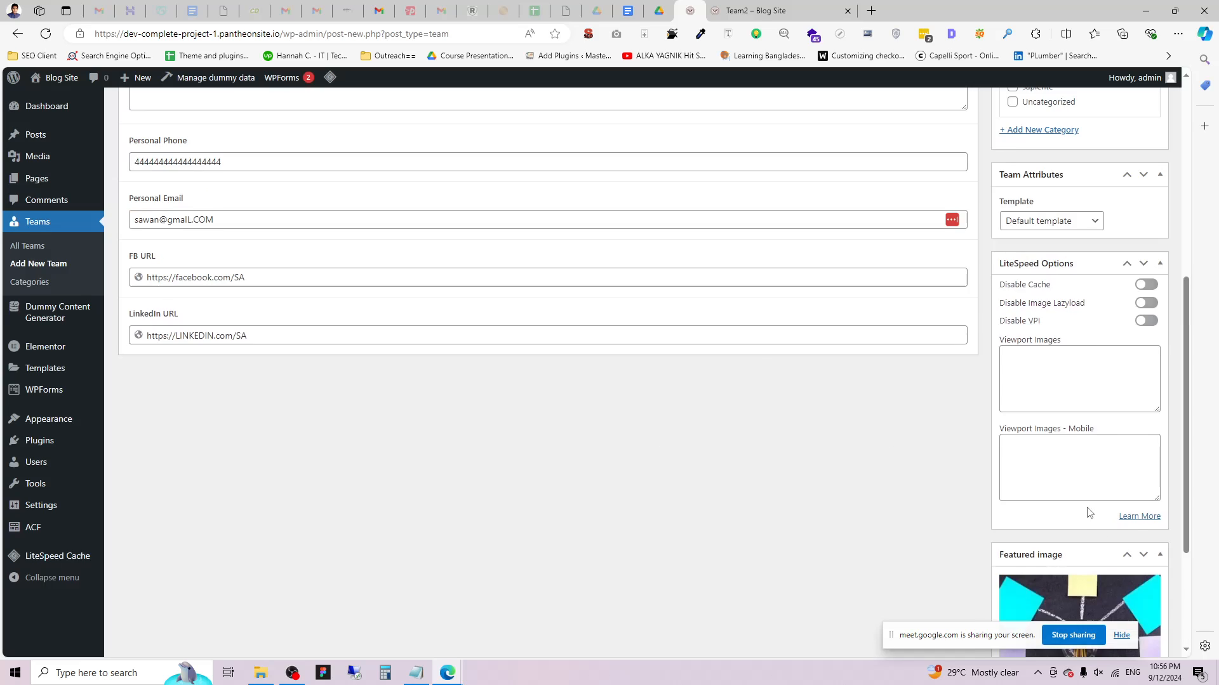
scroll(1108, 528, "up", 6)
left_click(1140, 351)
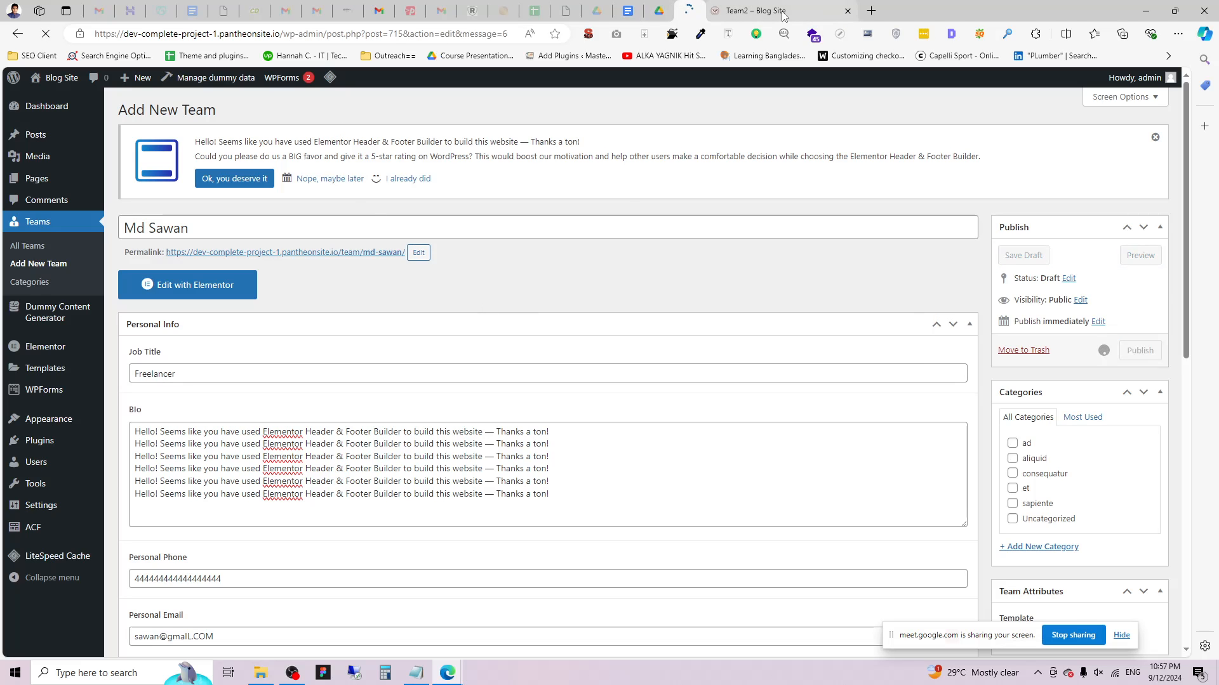
Reload the Team2 page and confirm the new member's card appears first.
left_click(736, 9)
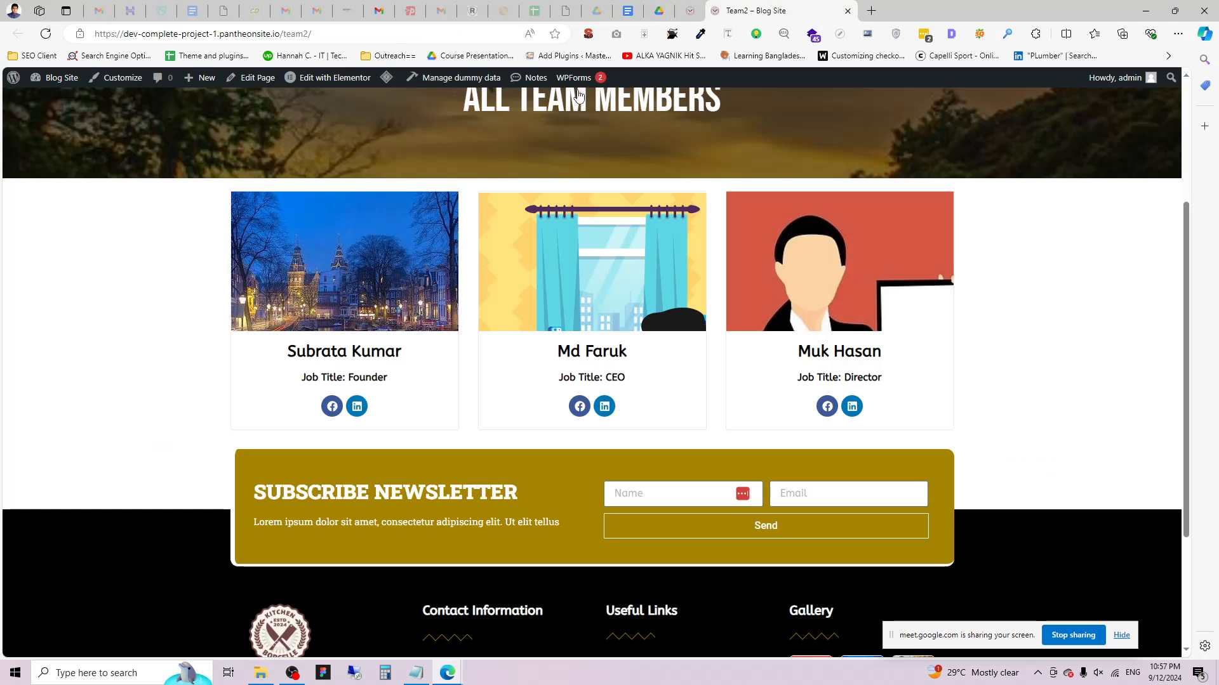
key("F5")
scroll(622, 268, "down", 4)
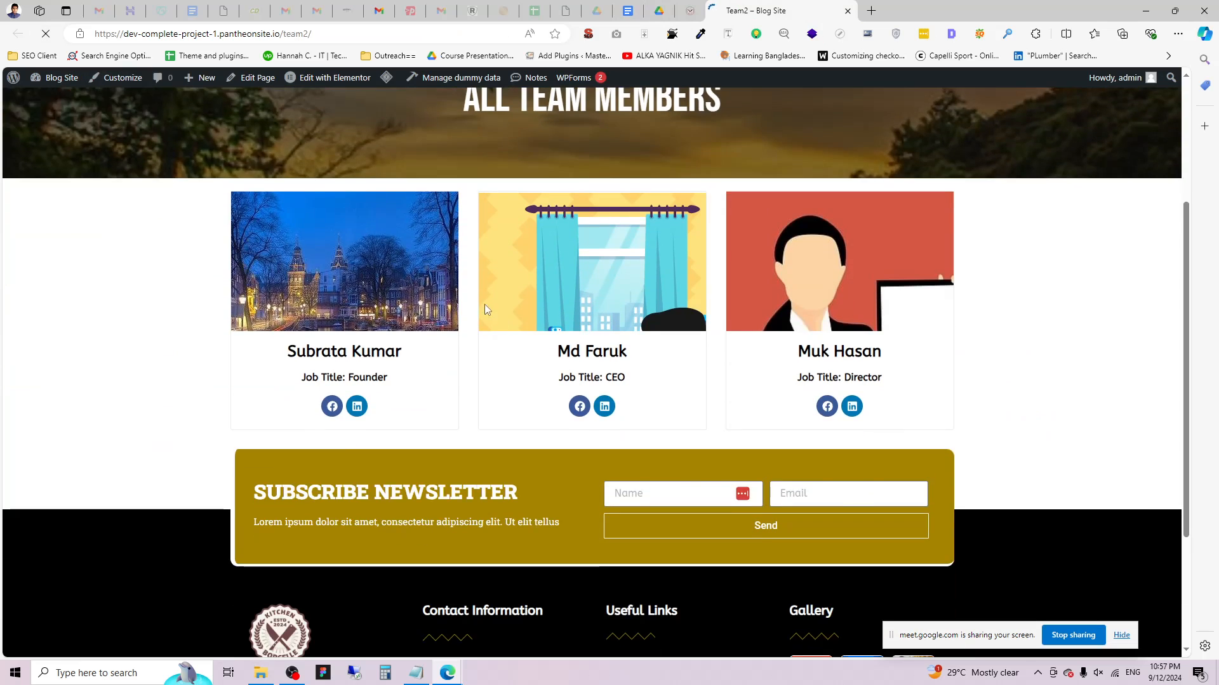
scroll(518, 246, "down", 6)
scroll(370, 338, "up", 2)
scroll(359, 343, "down", 2)
scroll(444, 356, "up", 2)
scroll(438, 374, "down", 2)
scroll(755, 357, "up", 1)
scroll(755, 358, "up", 2)
Check the new member's profile contacts and bio, then go back to the edit screen.
left_click(337, 238)
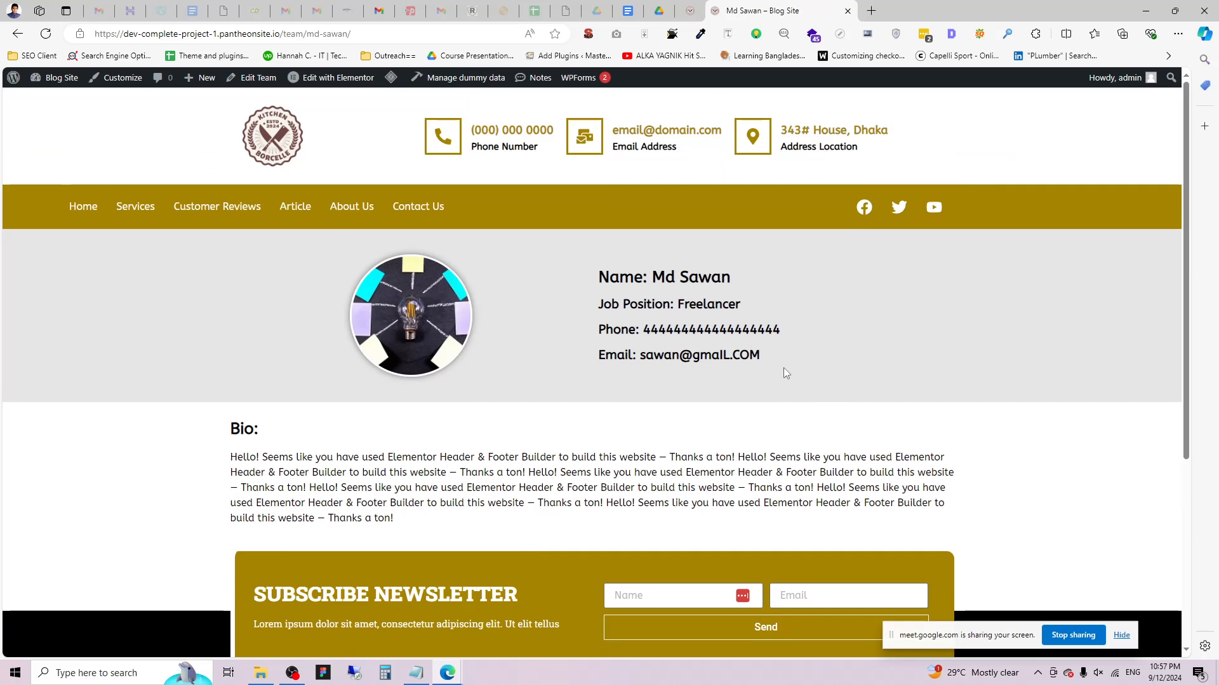
left_click_drag(783, 373, 600, 270)
left_click(702, 385)
left_click_drag(944, 499, 231, 456)
left_click(17, 33)
scroll(539, 364, "up", 3)
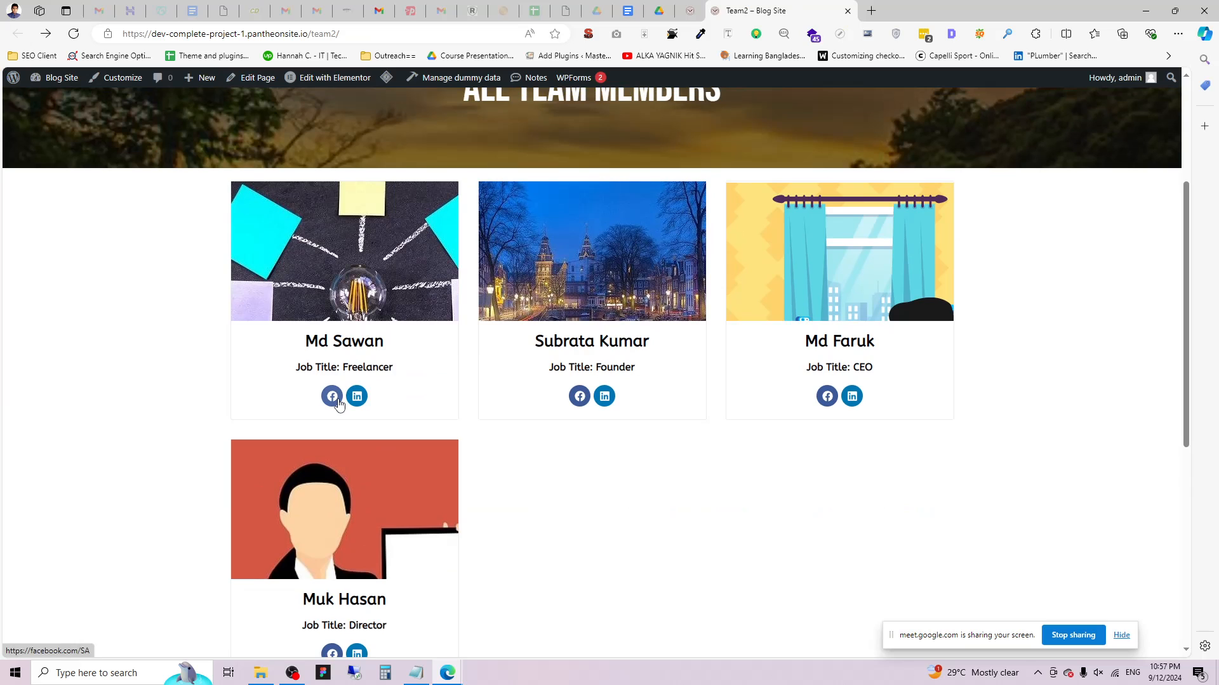
scroll(443, 335, "down", 3)
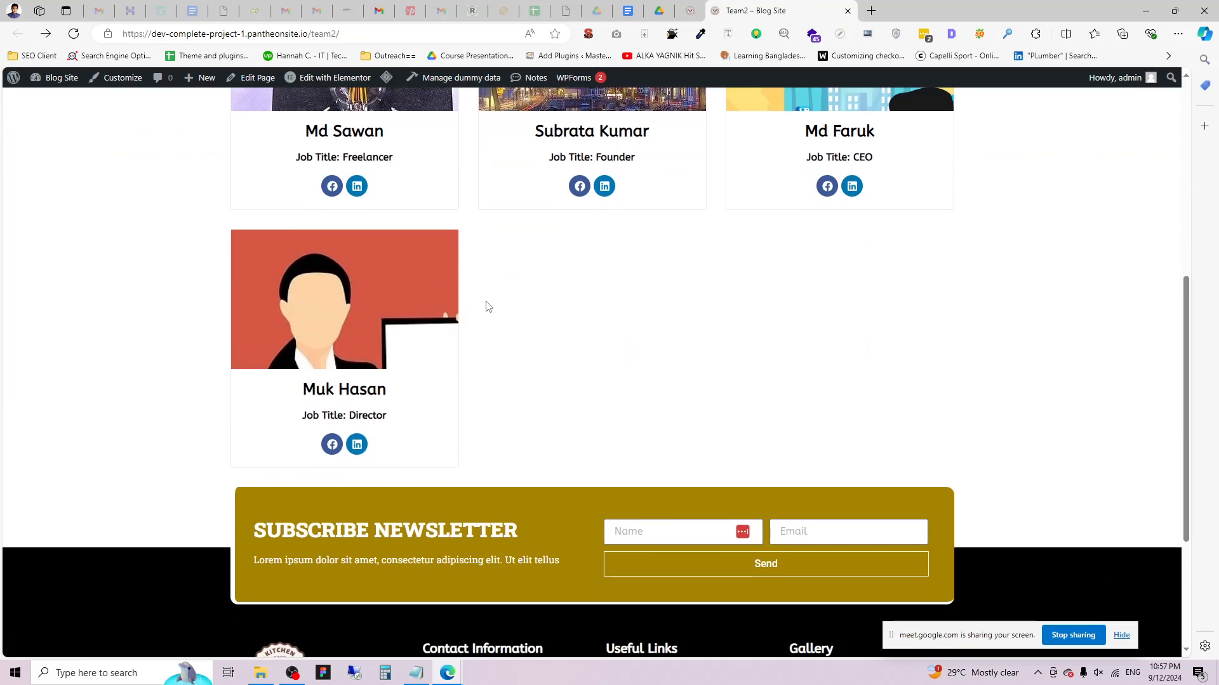
scroll(488, 307, "up", 3)
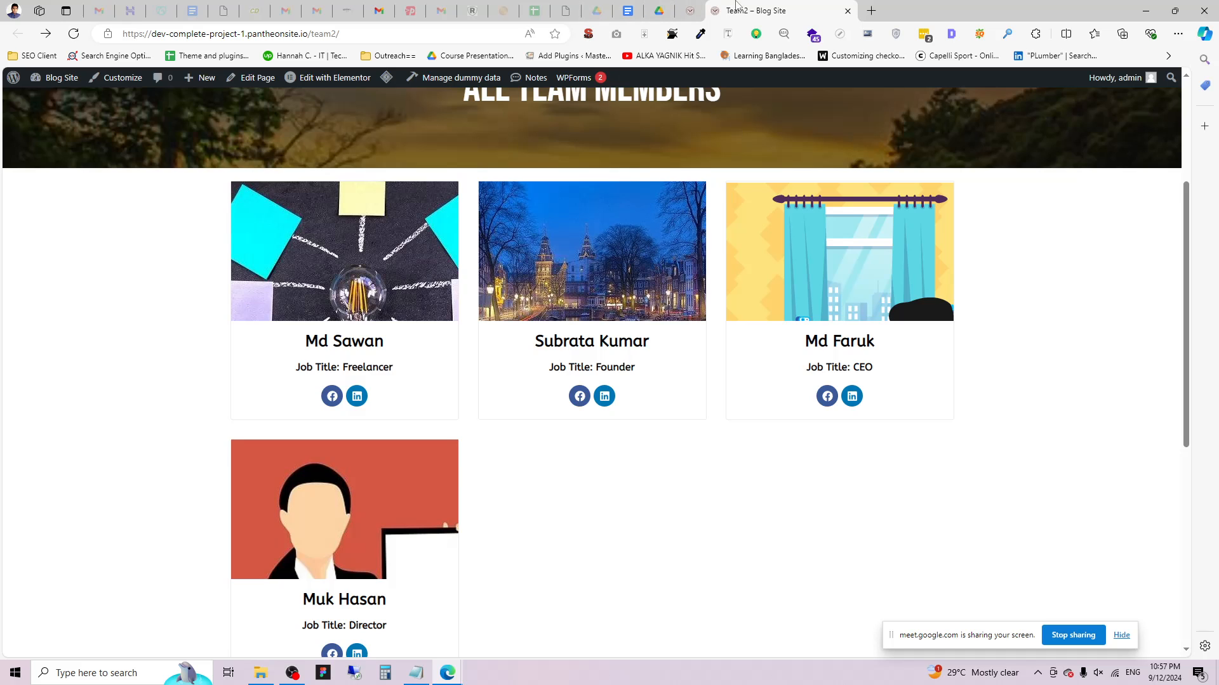
left_click(690, 11)
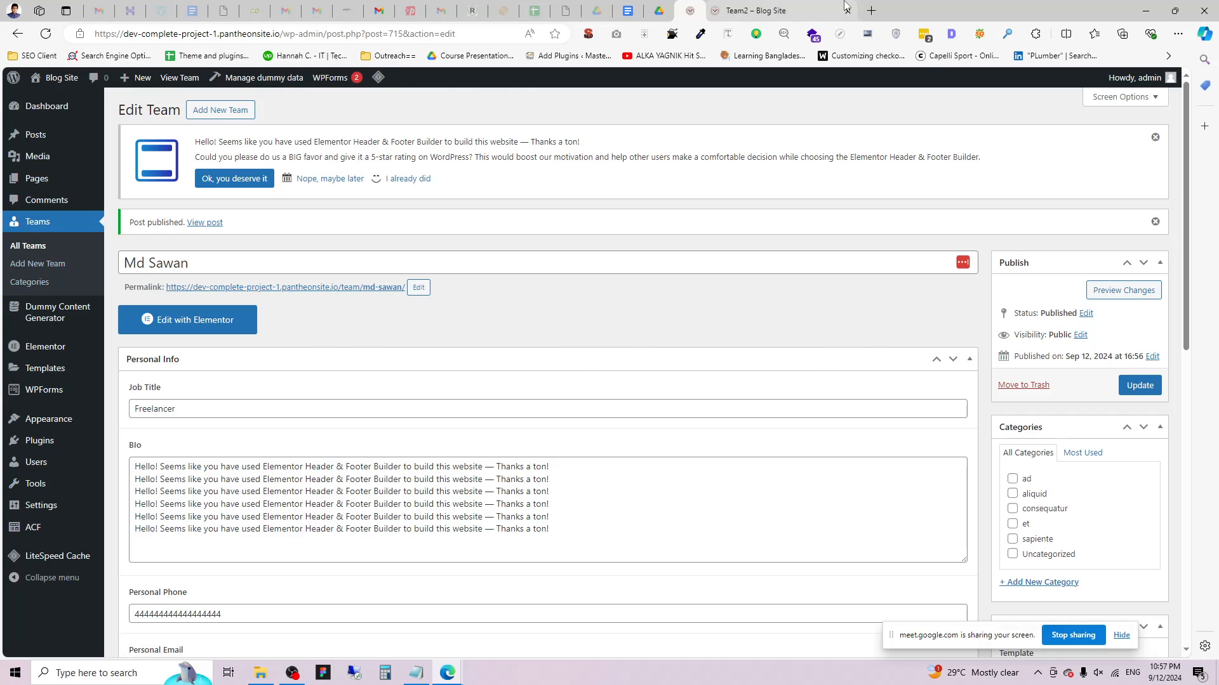
Copy the Team2 page's web address from the address bar.
left_click(780, 10)
scroll(400, 300, "up", 4)
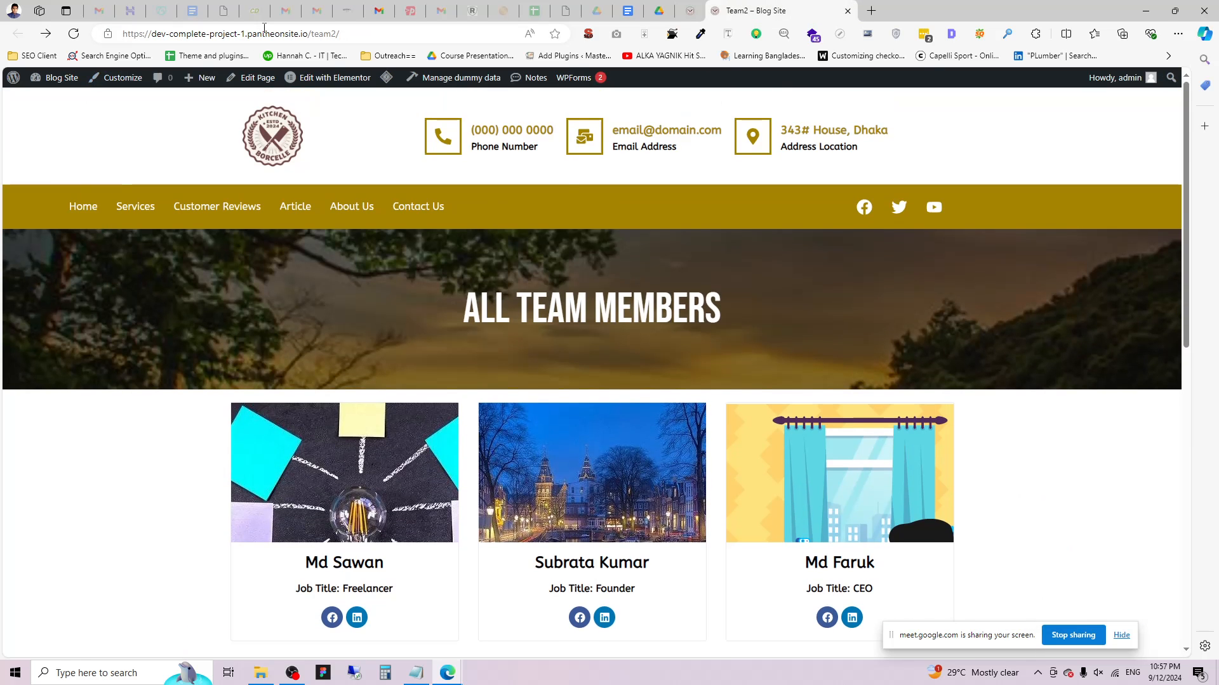
right_click(264, 28)
left_click(367, 155)
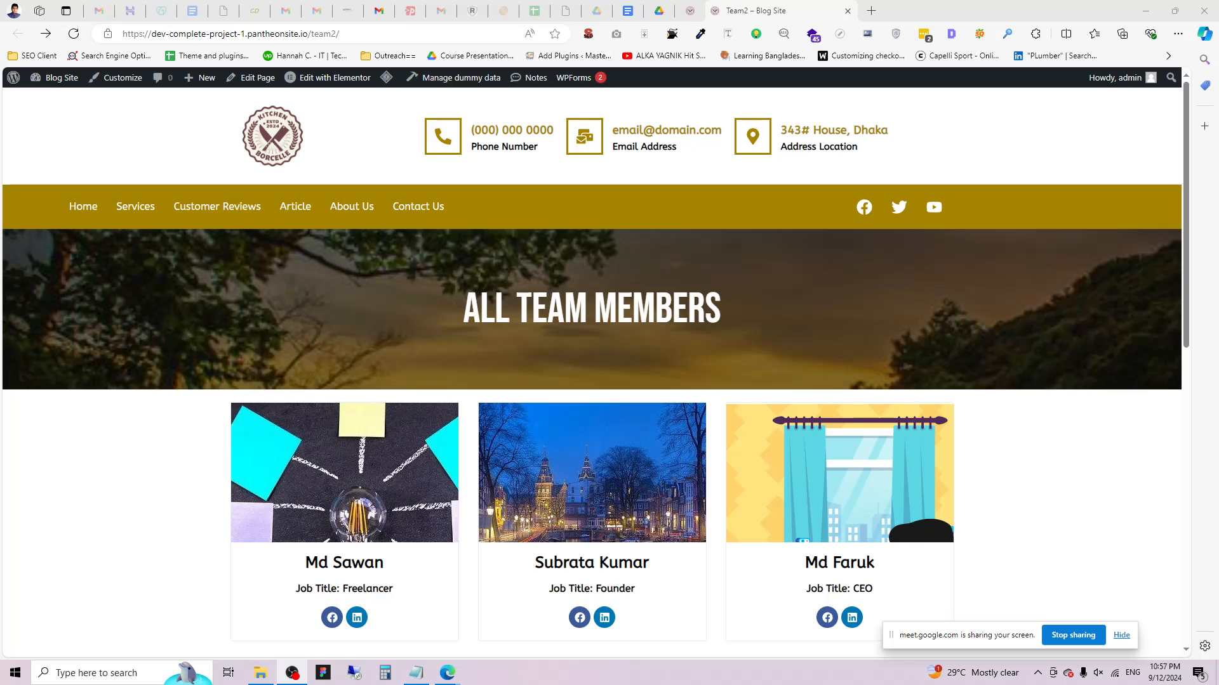
key("alt+Tab")
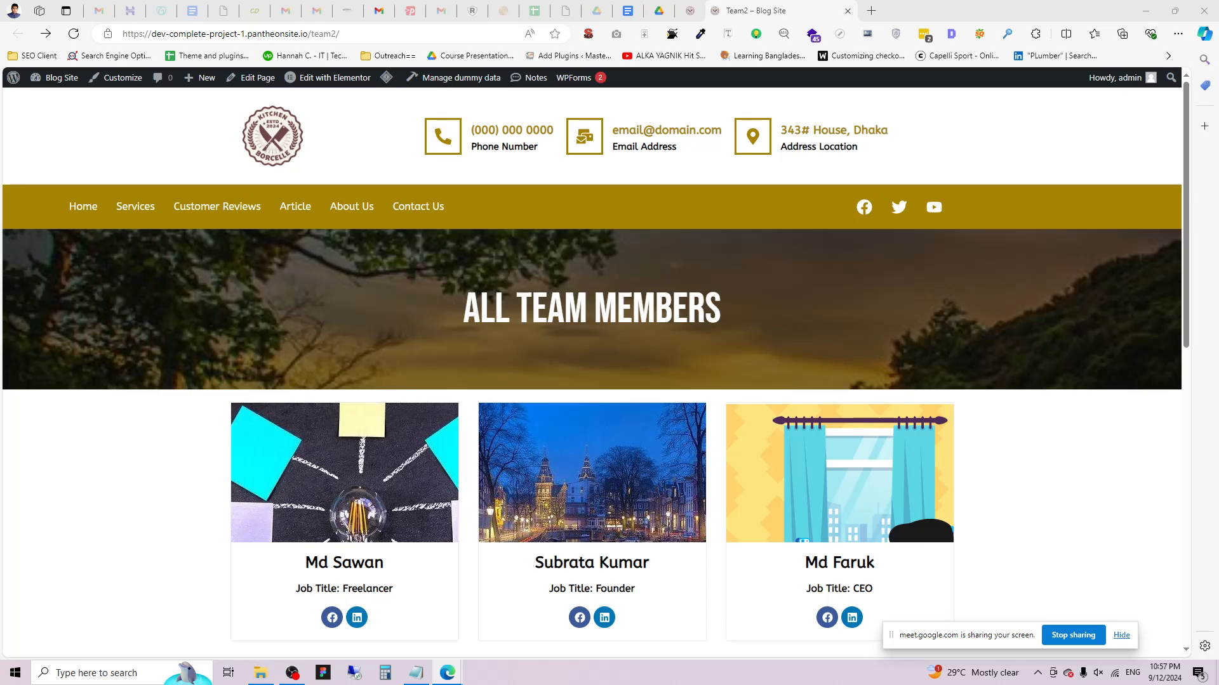
Scroll down the Team2 page to the last Director card above the newsletter and footer.
scroll(938, 348, "down", 6)
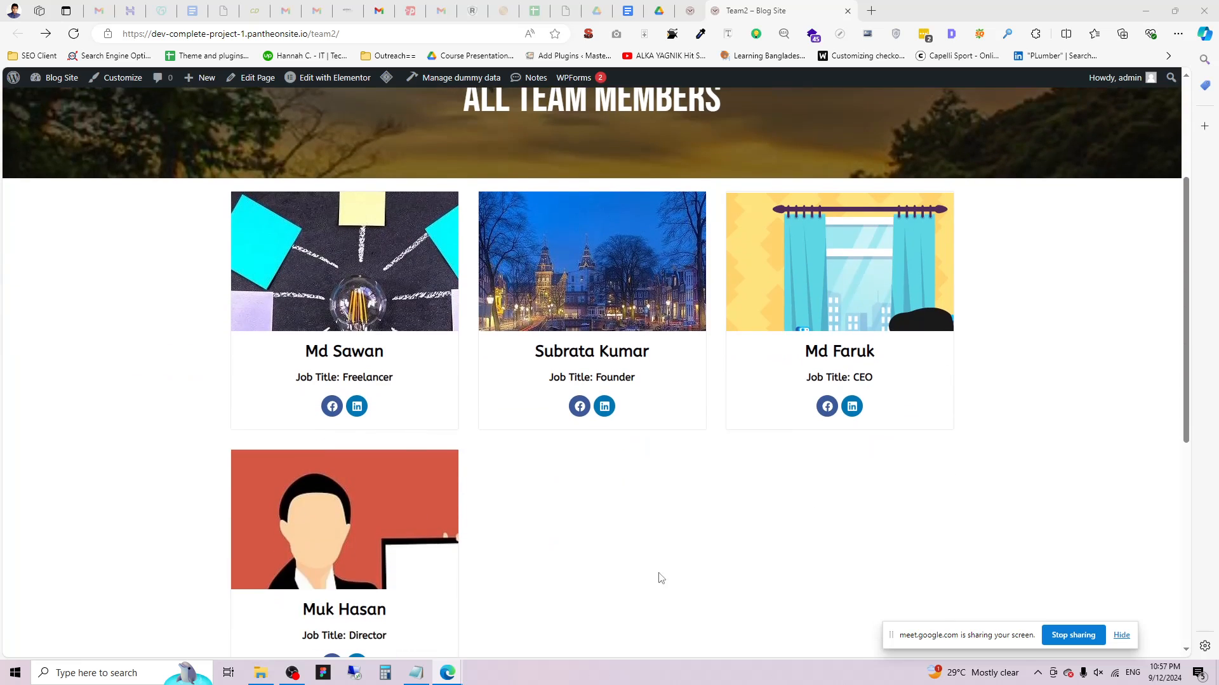
scroll(1011, 601, "down", 3)
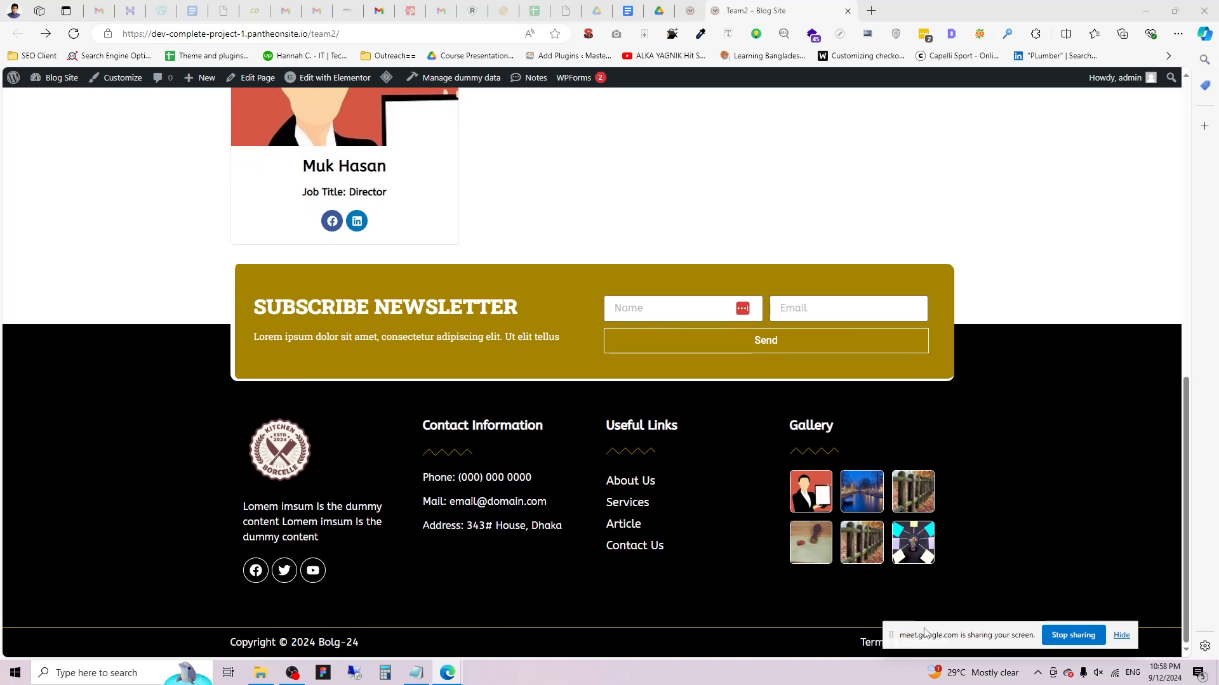
left_click_drag(935, 639, 977, 643)
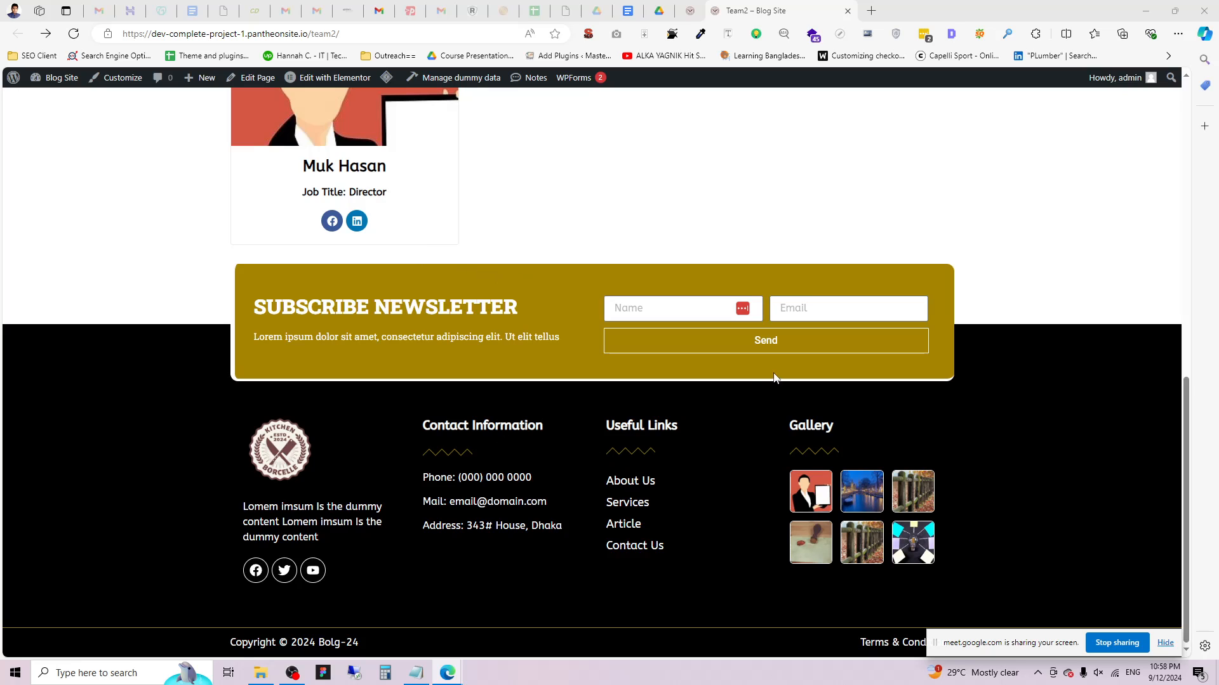
left_click(1118, 645)
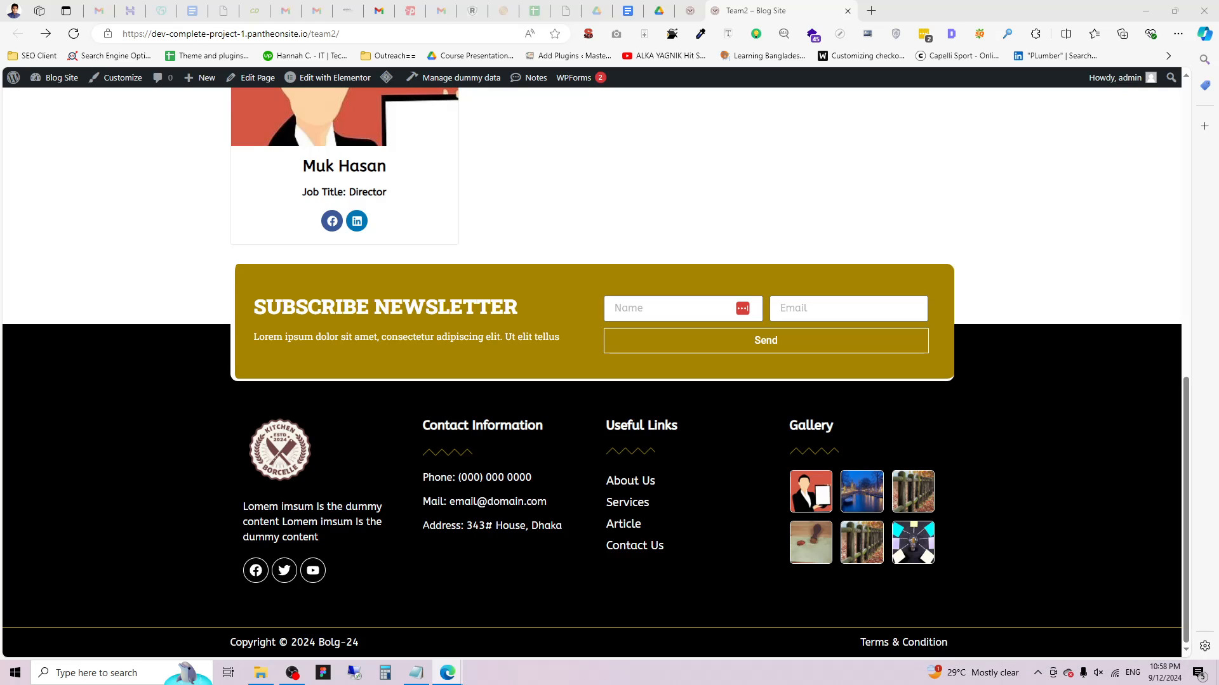